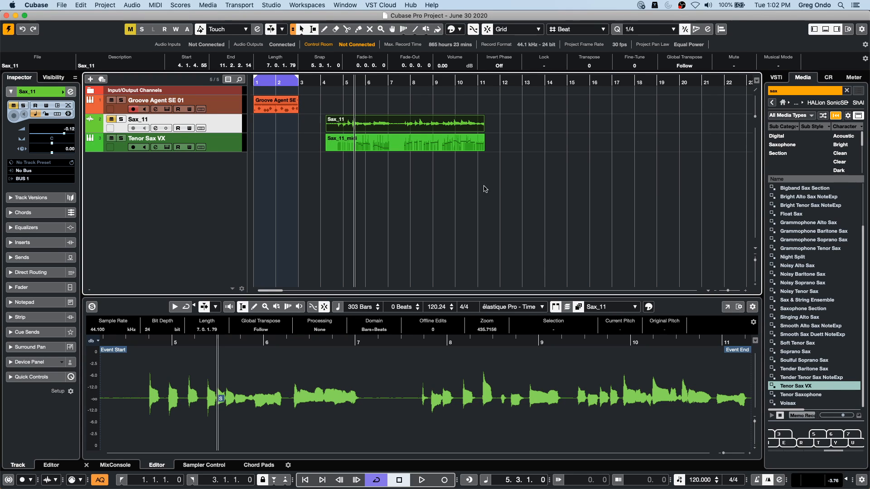
- Erase the Sax_11_midi part and the Sax_11 audio event from the project timeline
{"action": "right_click", "coordinate": [366, 156]}
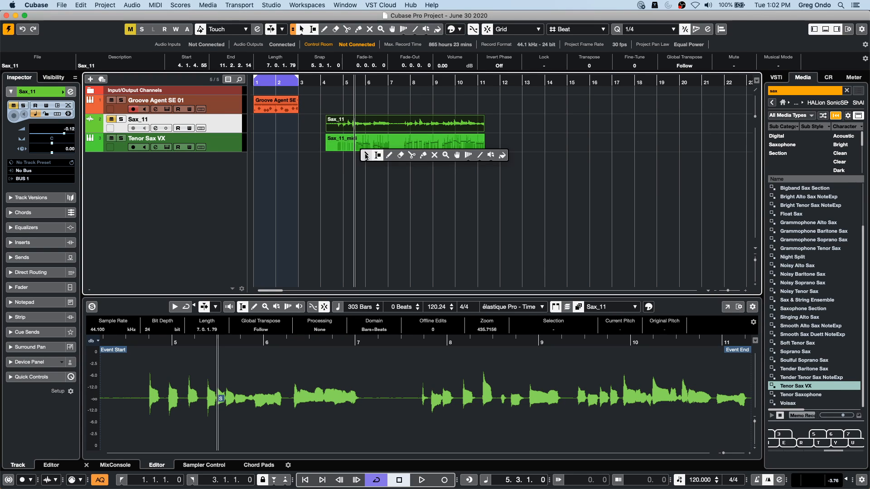
{"action": "left_click", "coordinate": [401, 155]}
{"action": "left_click", "coordinate": [398, 140]}
{"action": "left_click", "coordinate": [398, 120]}
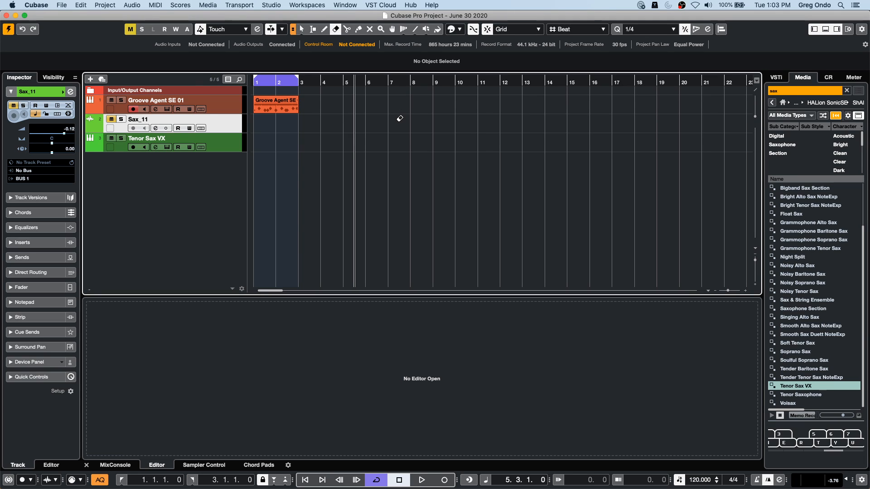
- Undo the deletion of the Sax_11 audio event
{"action": "left_click_drag", "start_coordinate": [269, 81], "coordinate": [241, 99]}
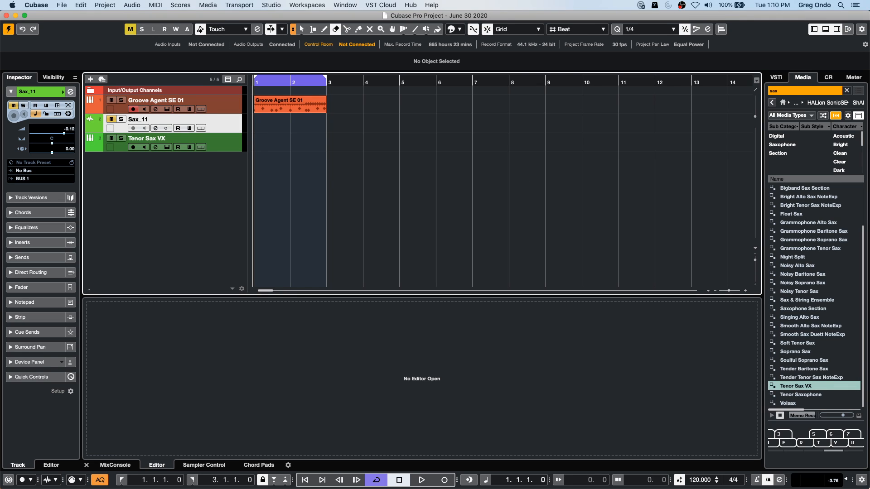
{"action": "mouse_move", "coordinate": [410, 488]}
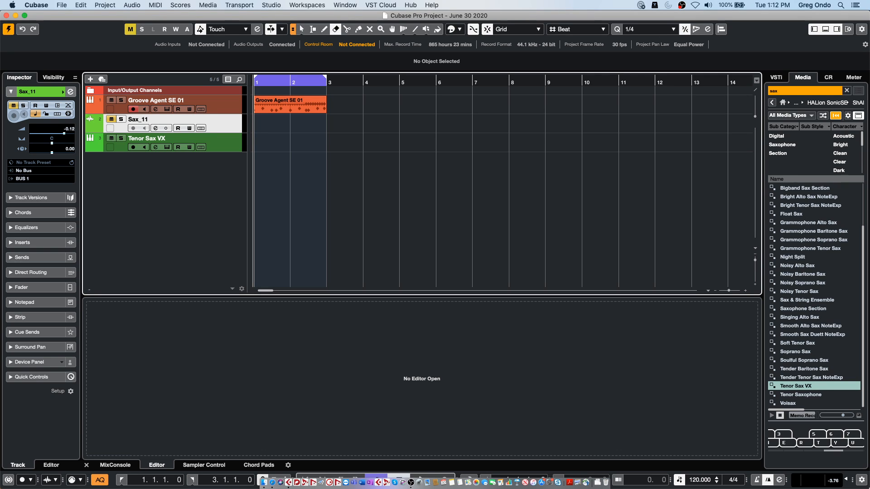
{"action": "key", "text": "super+z"}
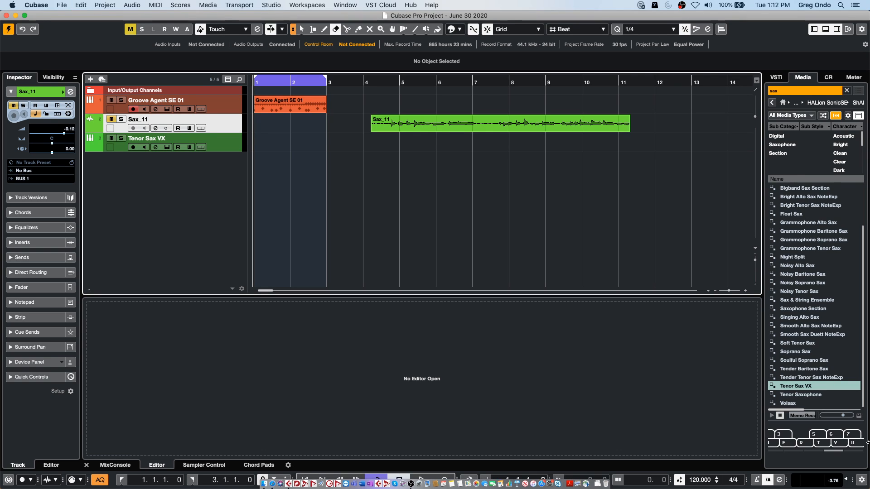
- Unmute the Sax_11 track and play its audio event from the beginning, around bar 4, through to its end
{"action": "left_click", "coordinate": [374, 77]}
{"action": "left_click_drag", "start_coordinate": [375, 77], "coordinate": [372, 58]}
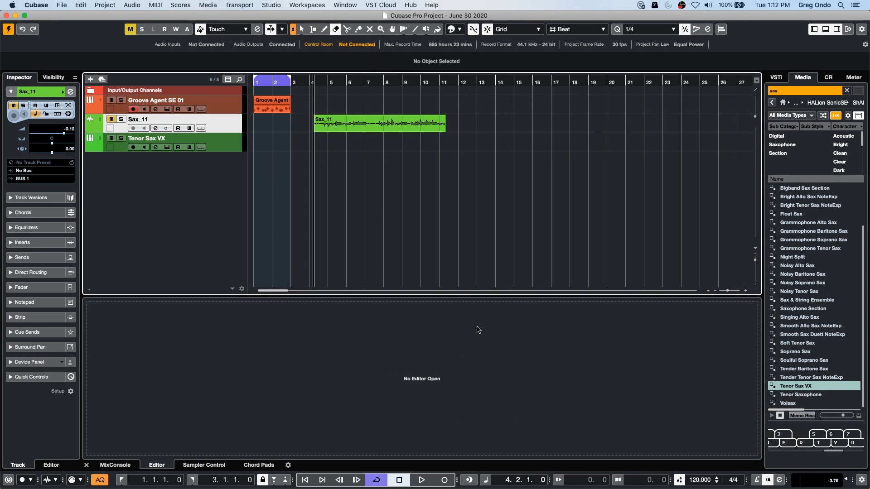
{"action": "key", "text": "space"}
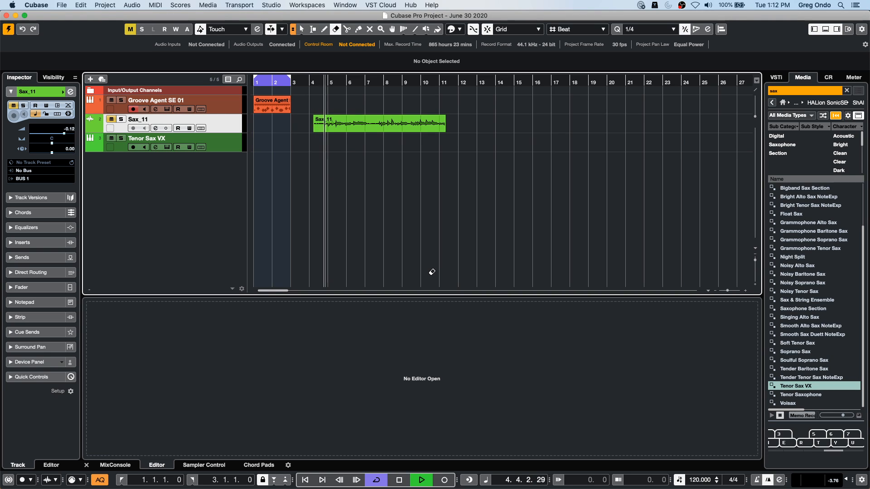
{"action": "key", "text": "space"}
{"action": "left_click", "coordinate": [112, 119]}
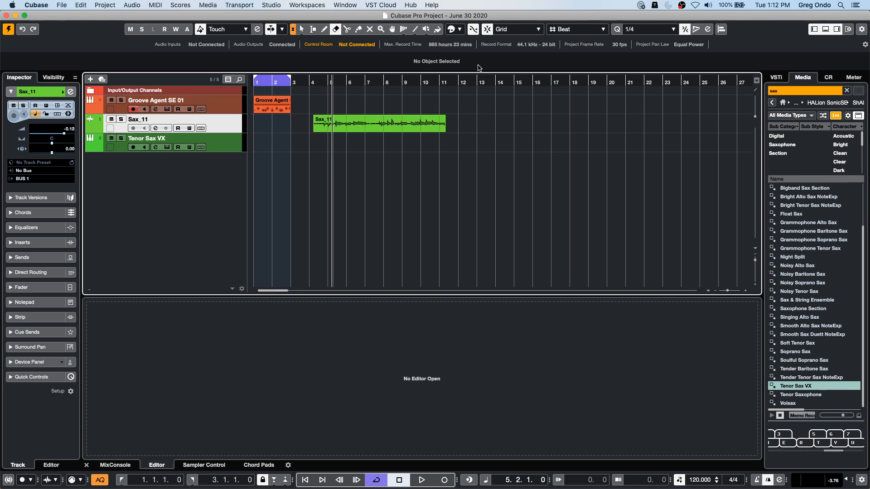
{"action": "left_click_drag", "start_coordinate": [323, 82], "coordinate": [313, 83]}
{"action": "key", "text": "space"}
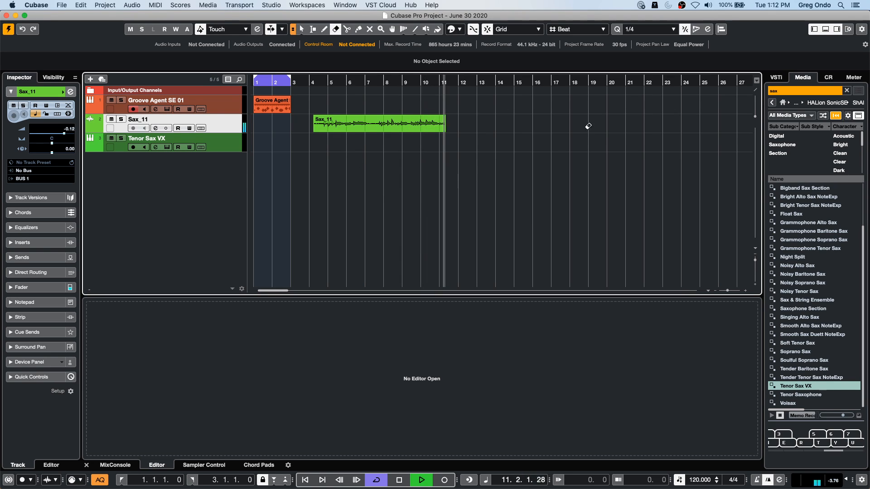
{"action": "key", "text": "space"}
- Open the Sax_11 audio event in a separate Sample Editor window and enable VariAudio editing
{"action": "right_click", "coordinate": [381, 130]}
{"action": "left_click", "coordinate": [382, 136]}
{"action": "double_click", "coordinate": [380, 129]}
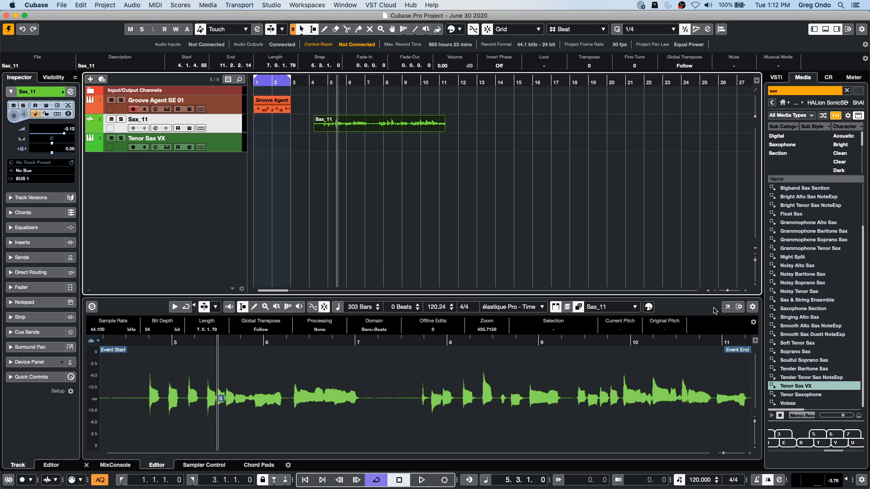
{"action": "left_click", "coordinate": [727, 307]}
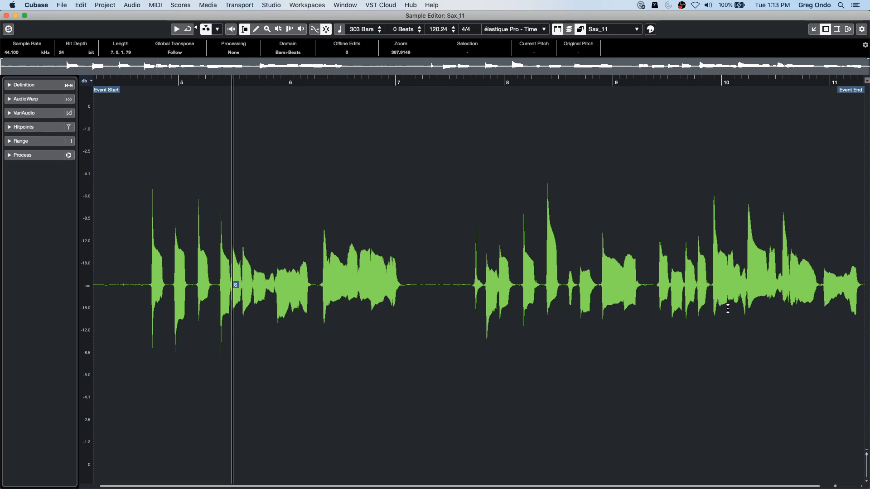
{"action": "left_click", "coordinate": [37, 114]}
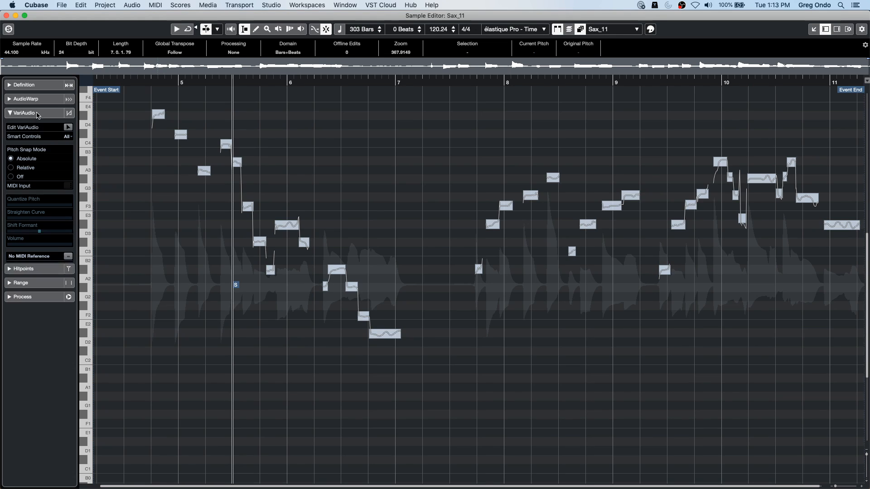
{"action": "left_click", "coordinate": [68, 128]}
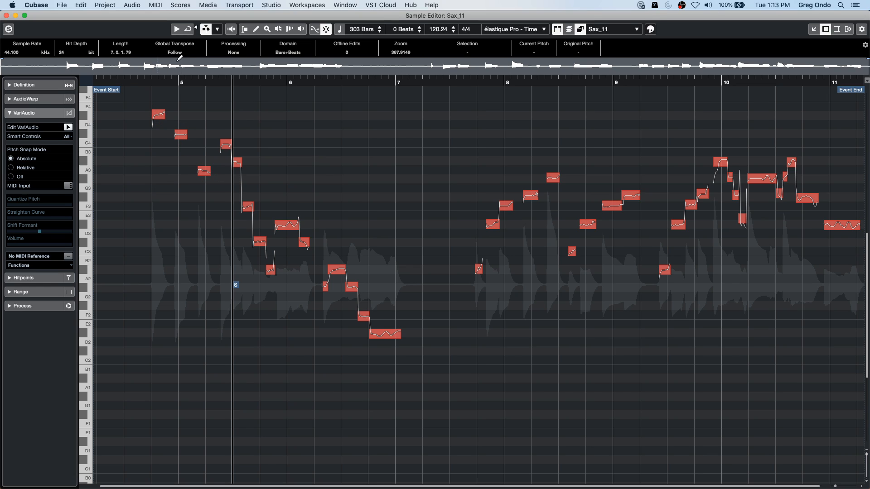
- Extract MIDI from Sax_11 with Notes and NoteExp VST 3 Tuning Curve and NoteExp VST 3 Volume Curve, and close the Sample Editor window
{"action": "left_click", "coordinate": [25, 266]}
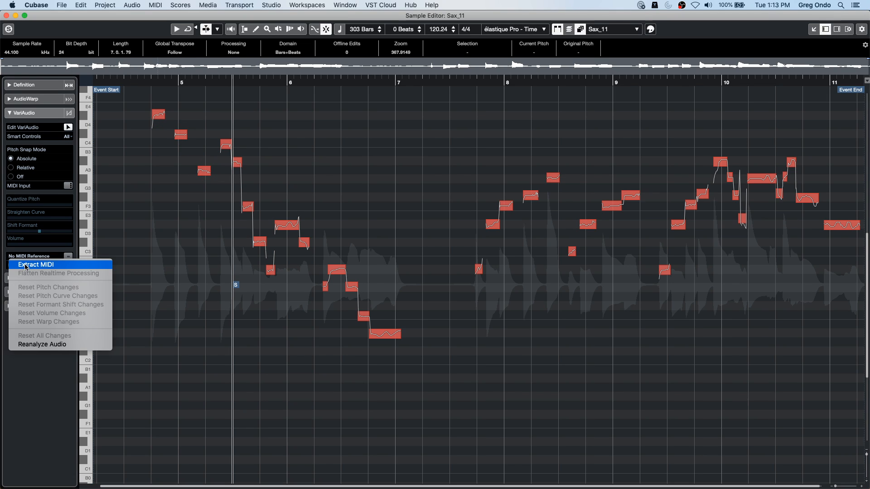
{"action": "left_click", "coordinate": [66, 266]}
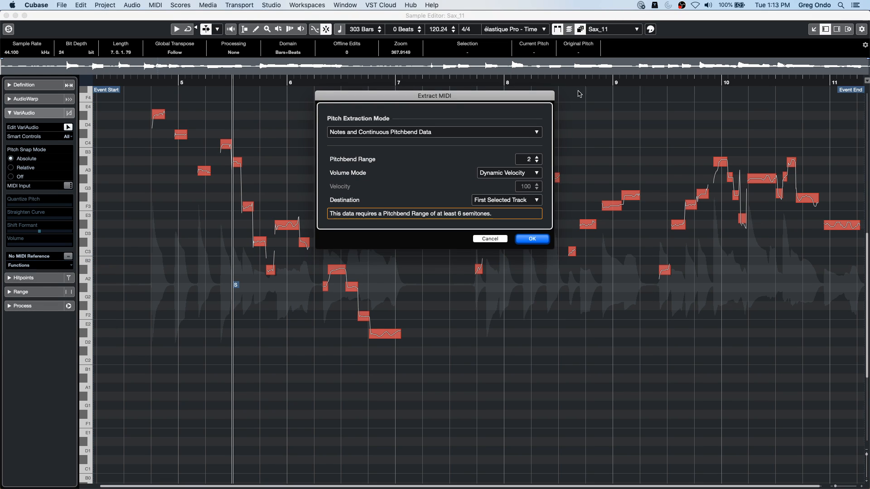
{"action": "left_click", "coordinate": [435, 130]}
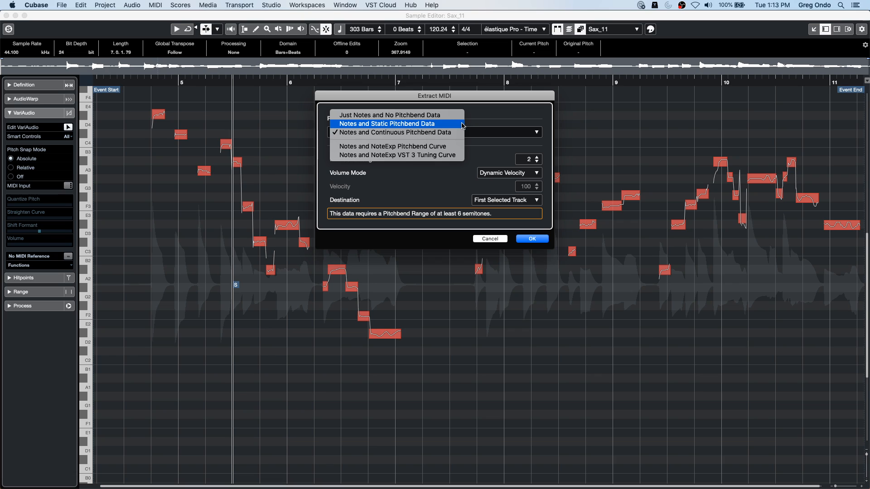
{"action": "left_click", "coordinate": [454, 156]}
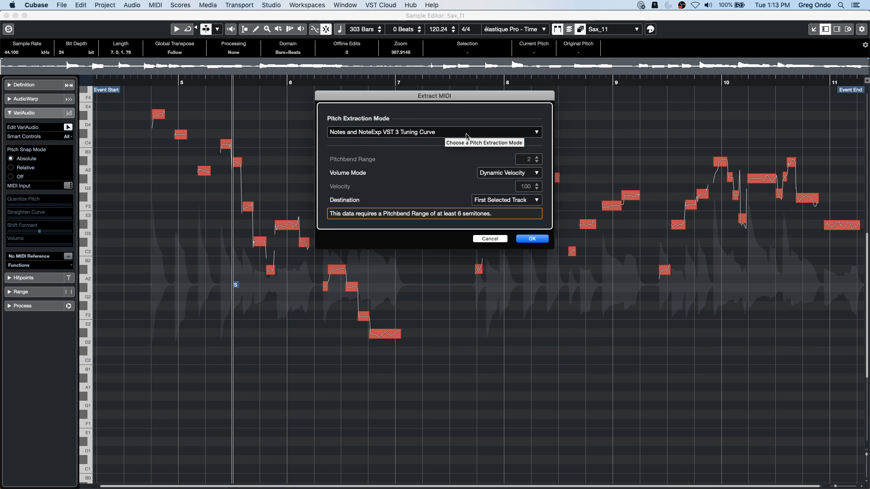
{"action": "left_click", "coordinate": [511, 174]}
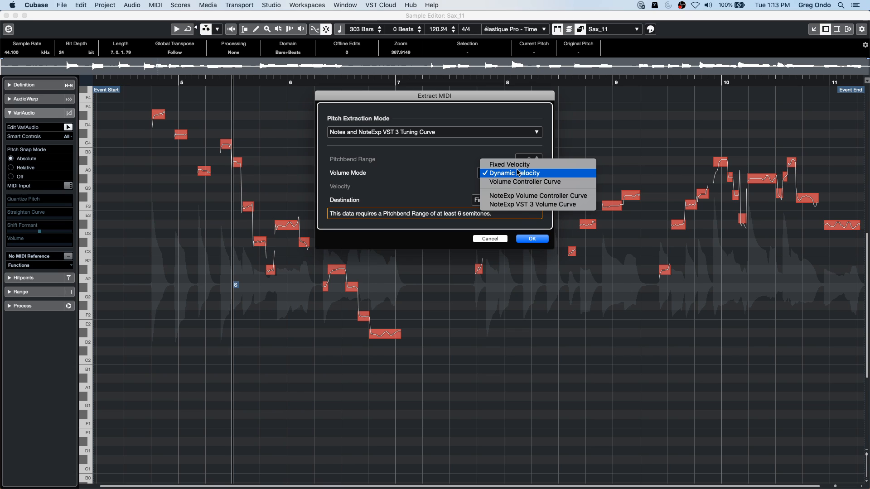
{"action": "left_click", "coordinate": [564, 205]}
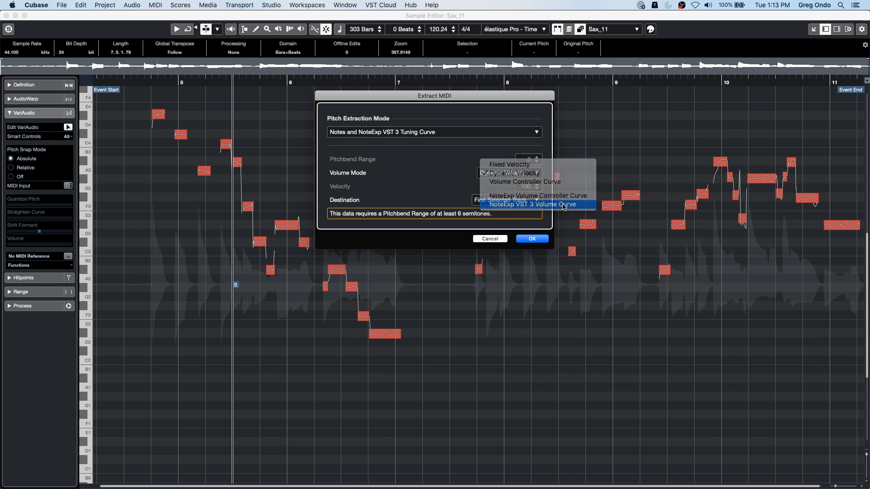
{"action": "left_click", "coordinate": [530, 239]}
{"action": "left_click", "coordinate": [6, 16]}
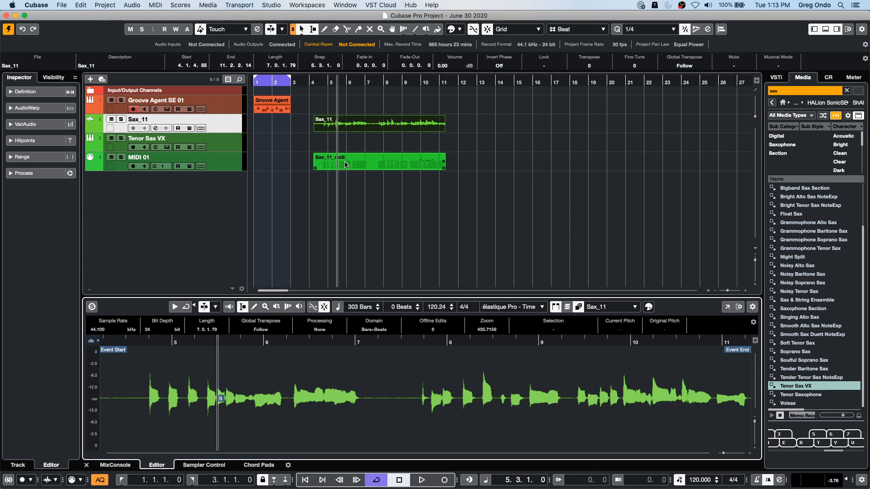
- Move the extracted Sax_11_midi part from the MIDI 01 track onto the Tenor Sax VX track and open it for note editing
{"action": "left_click", "coordinate": [347, 149]}
{"action": "left_click_drag", "start_coordinate": [356, 170], "coordinate": [357, 151]}
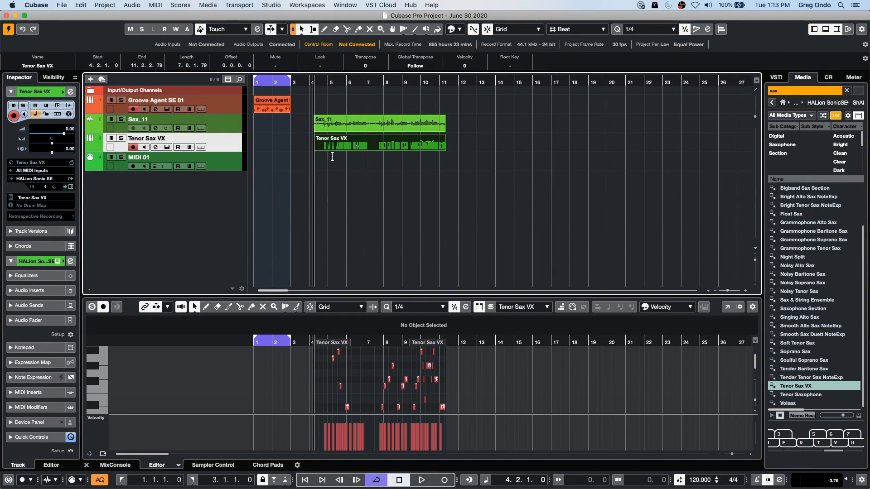
{"action": "double_click", "coordinate": [351, 146]}
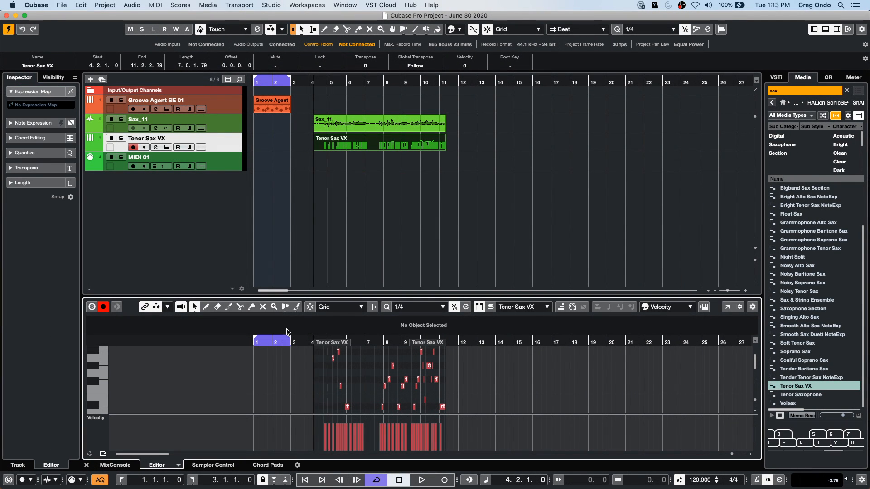
- Play the Sax_11 audio together with the Tenor Sax VX part from just before bar 5 to compare them
{"action": "left_click", "coordinate": [368, 341]}
{"action": "key", "text": "h"}
{"action": "key", "text": "h"}
{"action": "left_click_drag", "start_coordinate": [317, 341], "coordinate": [271, 340]}
{"action": "key", "text": "h"}
{"action": "key", "text": "h"}
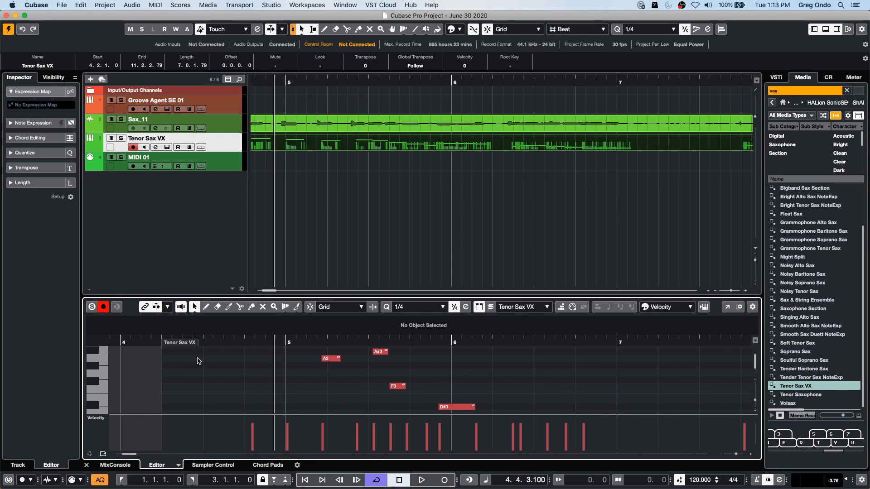
{"action": "left_click", "coordinate": [311, 124]}
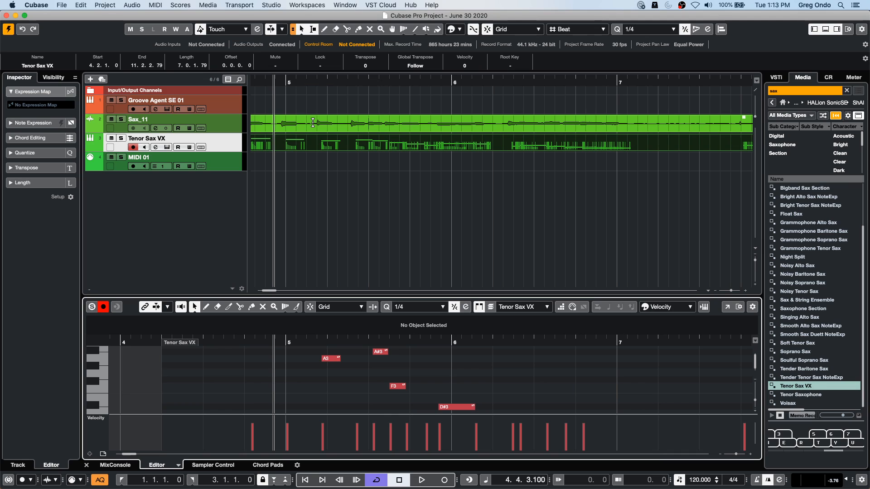
{"action": "left_click", "coordinate": [351, 248]}
{"action": "key", "text": "space"}
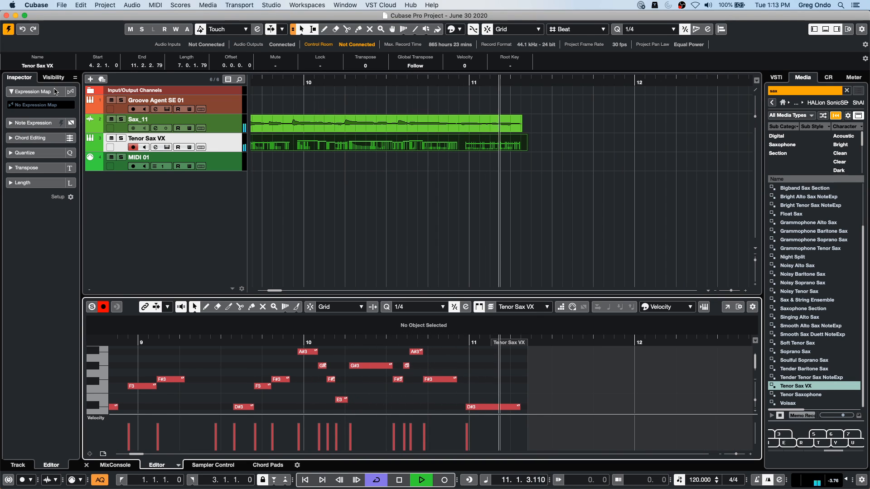
{"action": "key", "text": "space"}
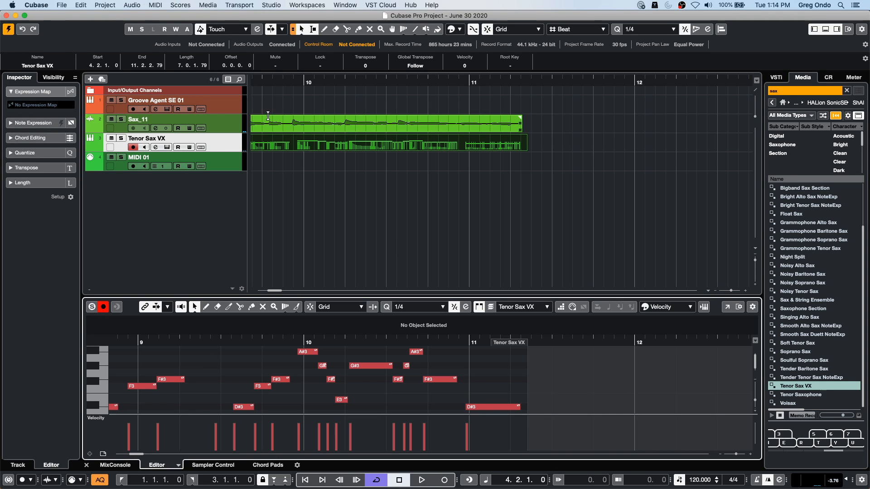
- Show the Sax_11 audio's VariAudio pitch segments in the lower-zone editor with editing enabled, and look through the VariAudio functions
{"action": "left_click", "coordinate": [318, 114]}
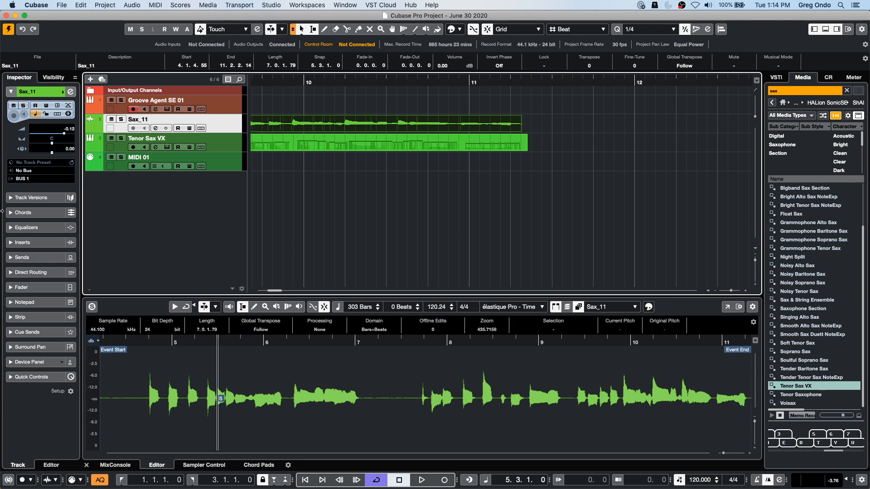
{"action": "left_click", "coordinate": [341, 372]}
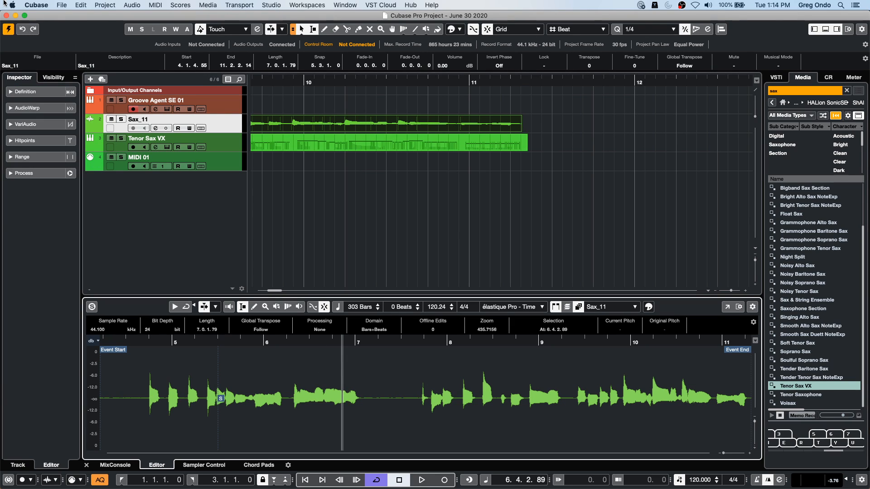
{"action": "left_click", "coordinate": [44, 124]}
{"action": "left_click", "coordinate": [70, 139]}
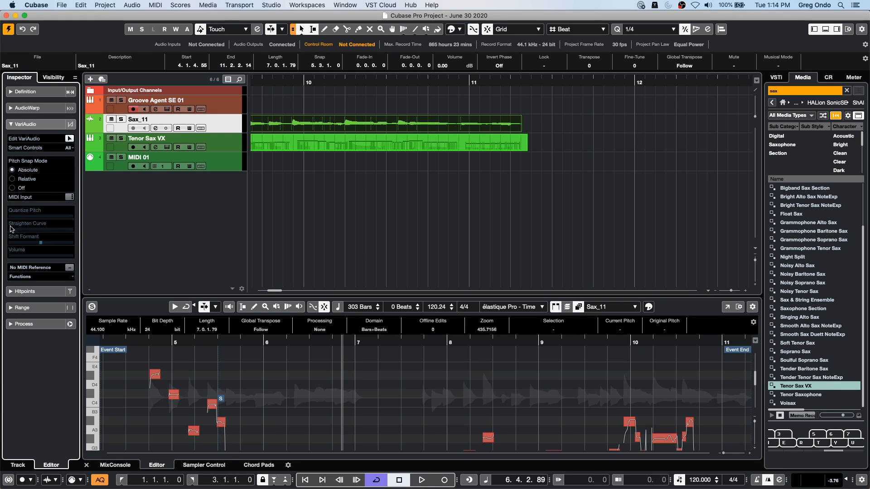
{"action": "left_click", "coordinate": [30, 277]}
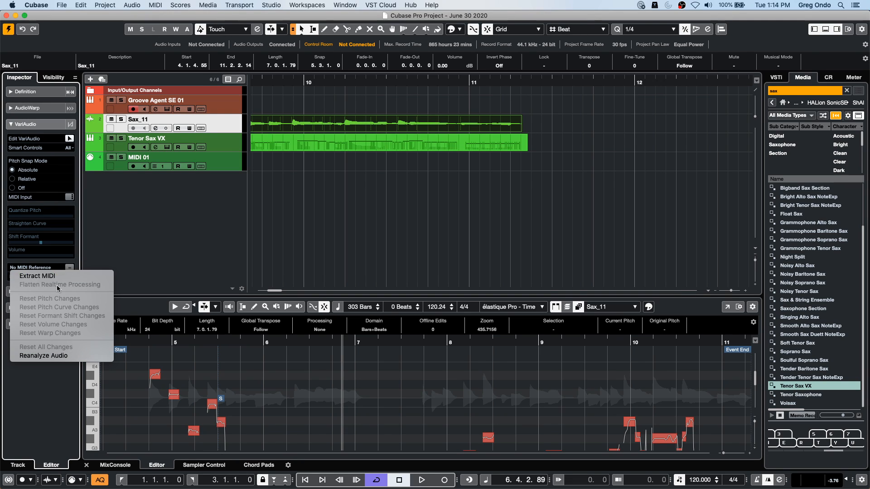
{"action": "left_click", "coordinate": [426, 209]}
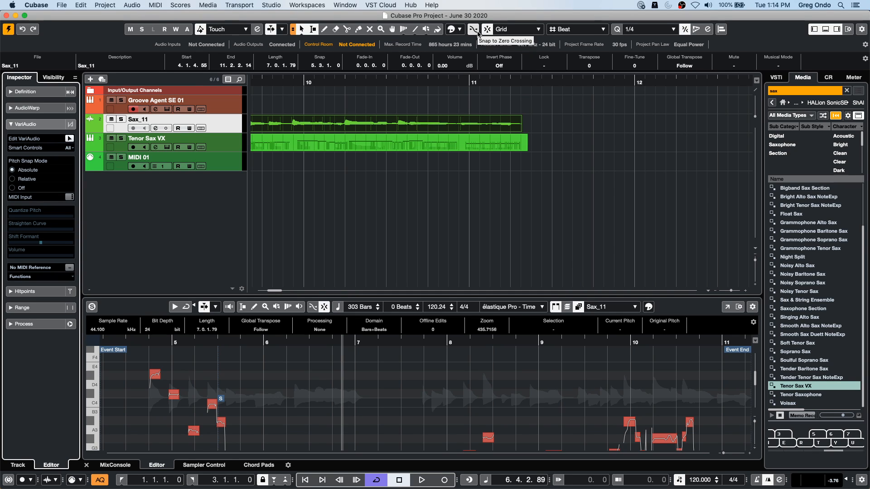
- Open and activate the recent project beatles stones t.cpr, accepting the missing HALion Sonic SE MIDI port as unmapped
{"action": "left_click", "coordinate": [65, 6]}
{"action": "mouse_move", "coordinate": [106, 177]}
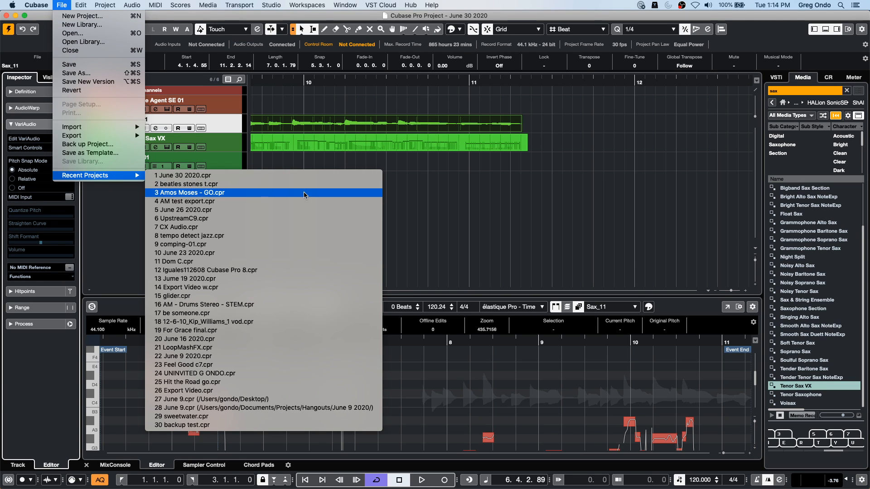
{"action": "left_click", "coordinate": [290, 184]}
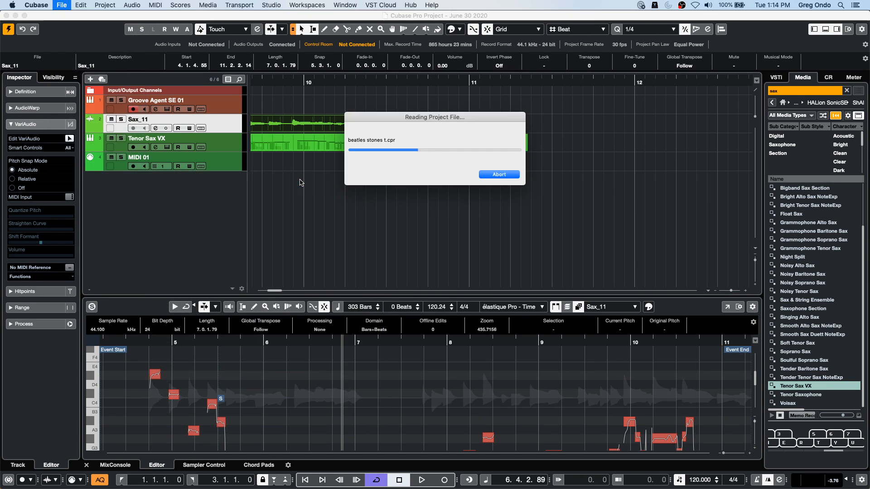
{"action": "left_click", "coordinate": [491, 170]}
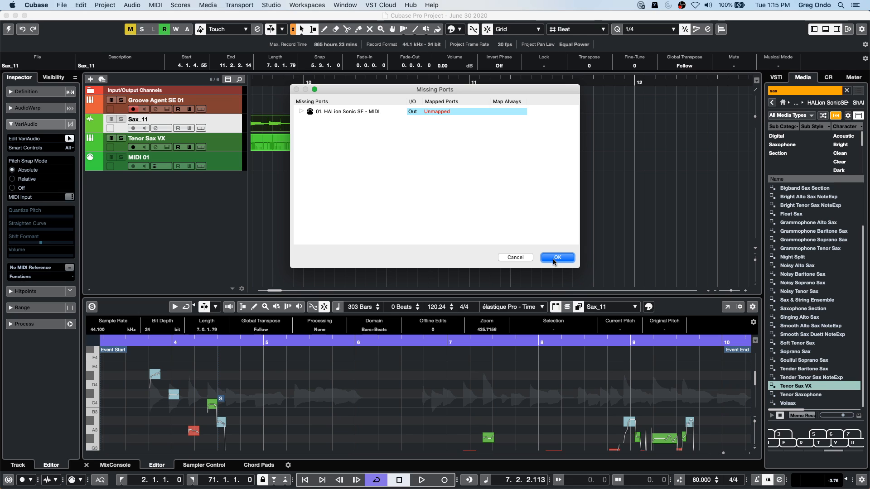
{"action": "left_click", "coordinate": [555, 258]}
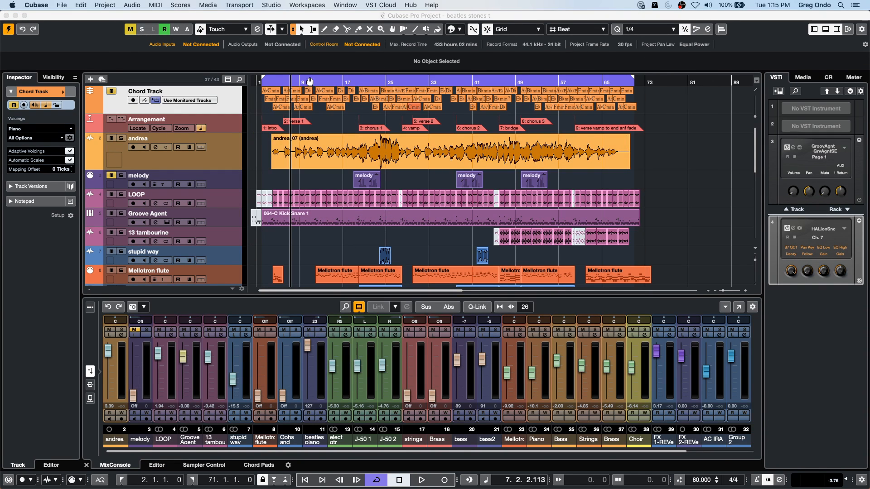
- Solo the J-50 1 guitar track, pan it to L13 and start playback briefly to check it
{"action": "scroll", "coordinate": [272, 181], "scroll_direction": "down", "scroll_amount": 6}
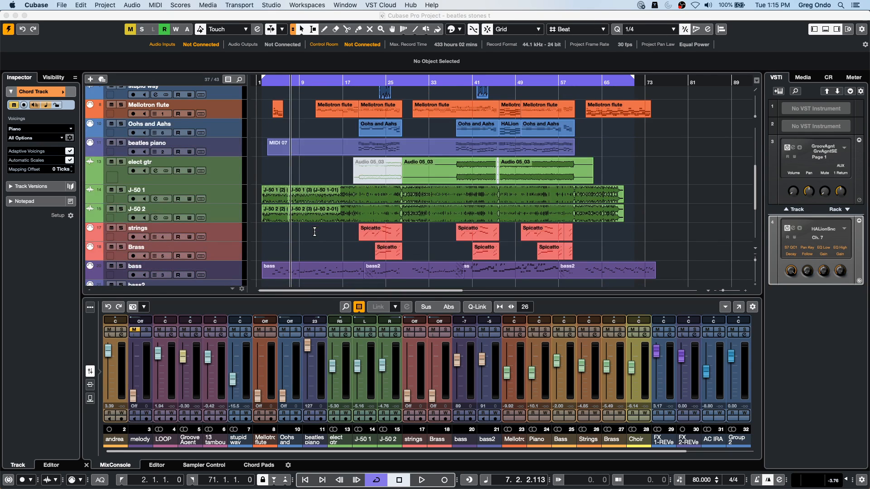
{"action": "left_click", "coordinate": [227, 189]}
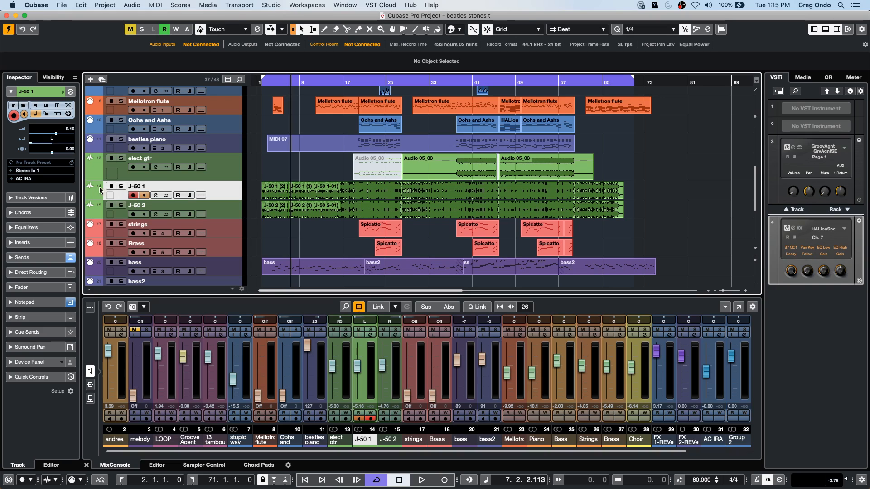
{"action": "left_click", "coordinate": [120, 186]}
{"action": "left_click_drag", "start_coordinate": [28, 144], "coordinate": [37, 145]}
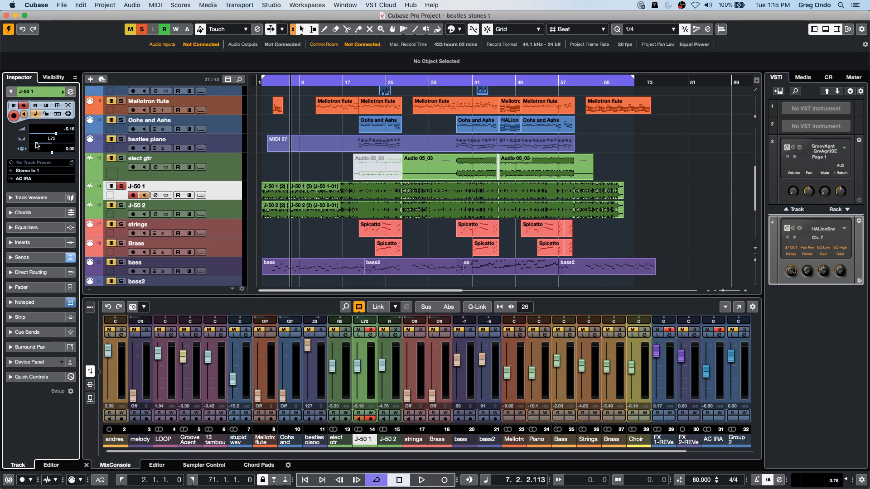
{"action": "key", "text": "space"}
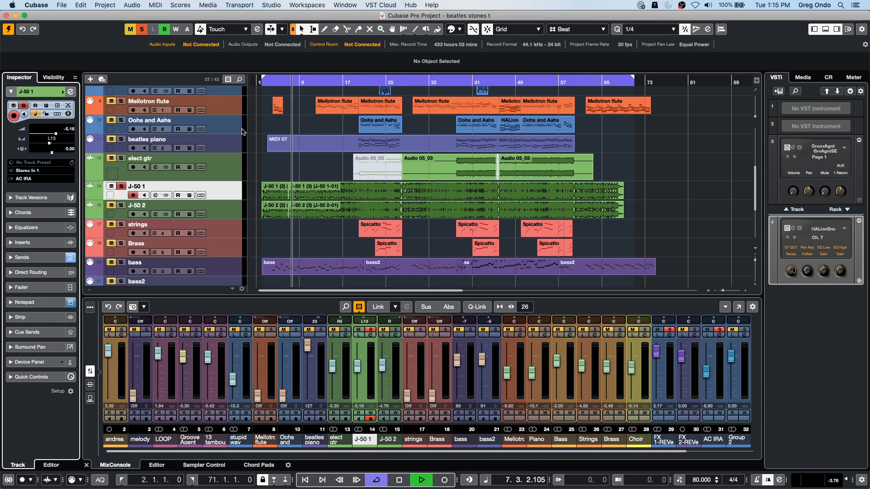
{"action": "key", "text": "space"}
- Assign the Hs 7 Control Room monitor to the Steinberg UR24C audio device and play the soloed J-50 1 track
{"action": "key", "text": "F4"}
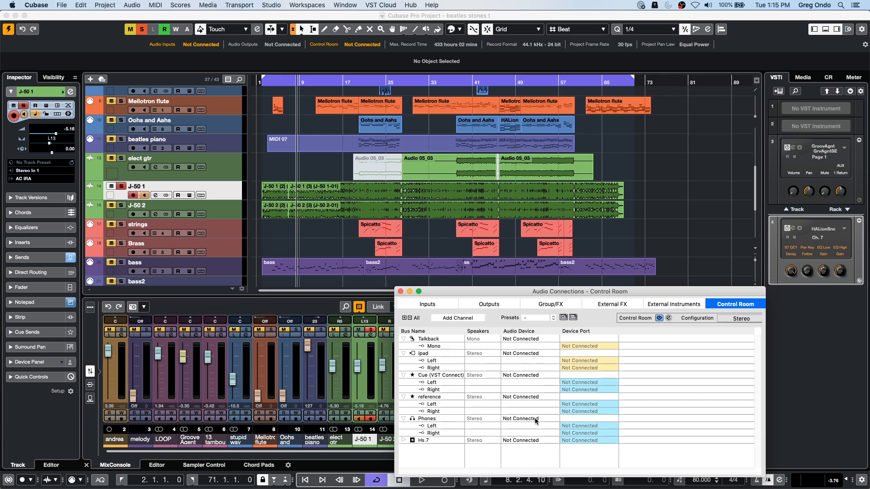
{"action": "left_click", "coordinate": [519, 440]}
{"action": "left_click", "coordinate": [536, 461]}
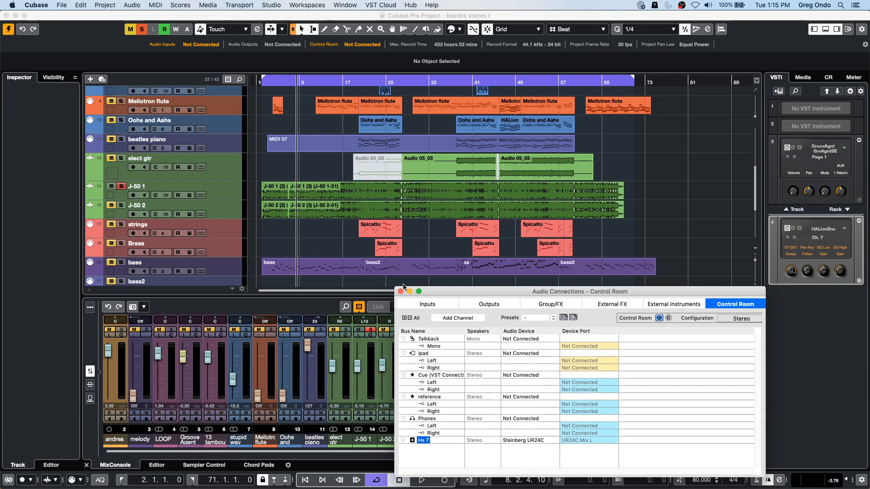
{"action": "left_click", "coordinate": [400, 291]}
{"action": "key", "text": "space"}
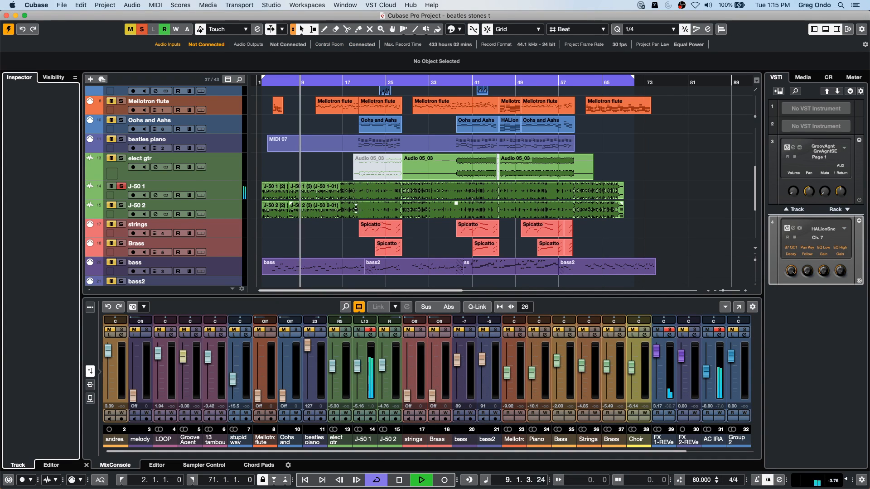
- Open the J-50 1 (3) event in the sample editor near bar 16 and enable Free Warp editing in AudioWarp
{"action": "left_click", "coordinate": [330, 197]}
{"action": "double_click", "coordinate": [330, 197]}
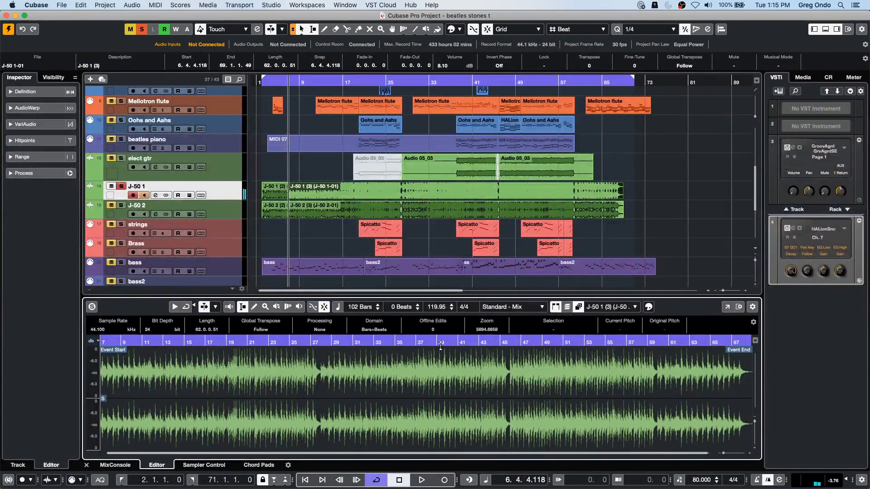
{"action": "left_click_drag", "start_coordinate": [199, 345], "coordinate": [200, 364]}
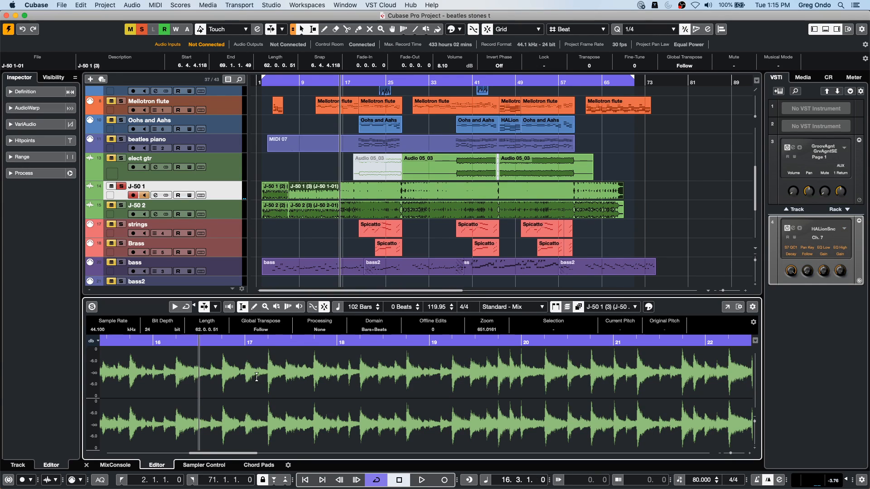
{"action": "left_click", "coordinate": [11, 92]}
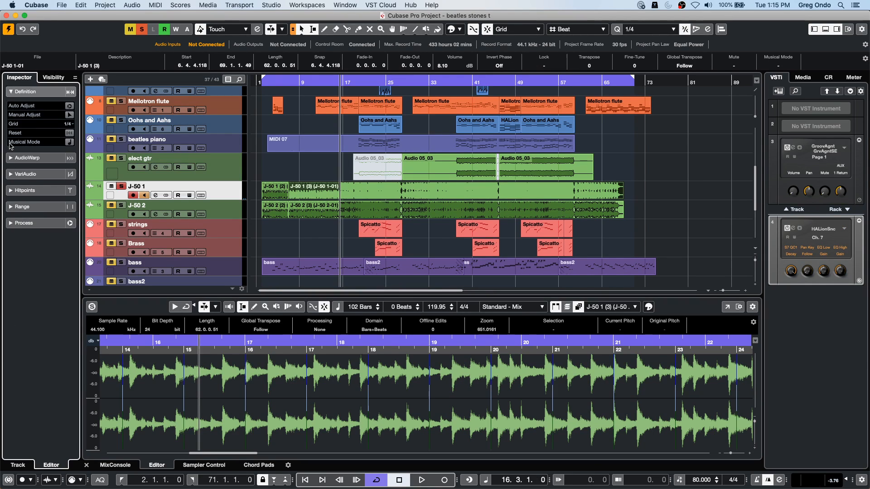
{"action": "left_click", "coordinate": [30, 93]}
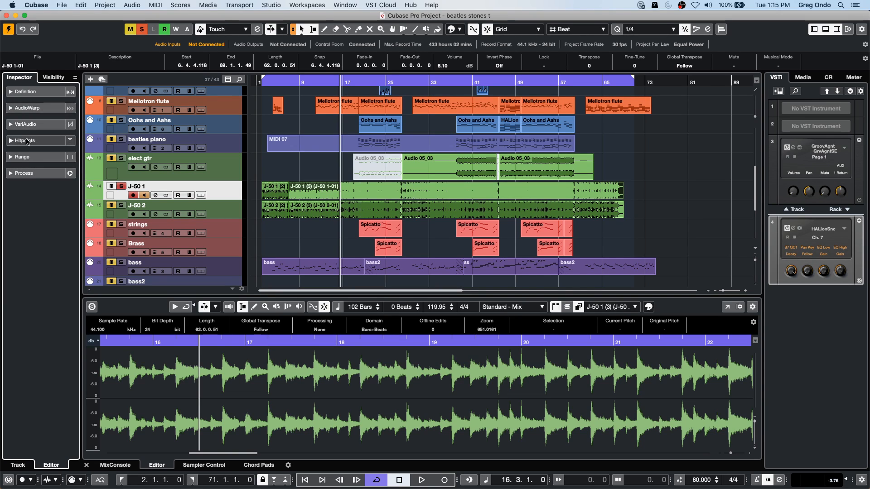
{"action": "left_click", "coordinate": [21, 109]}
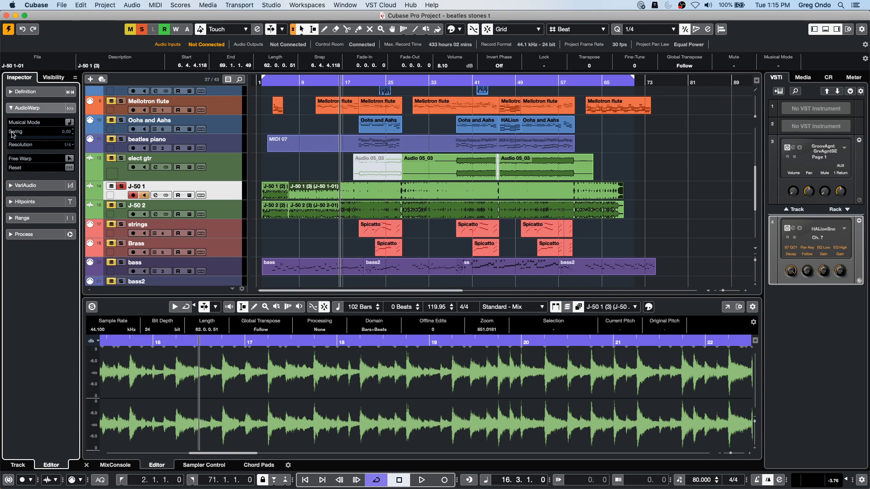
{"action": "left_click", "coordinate": [69, 159]}
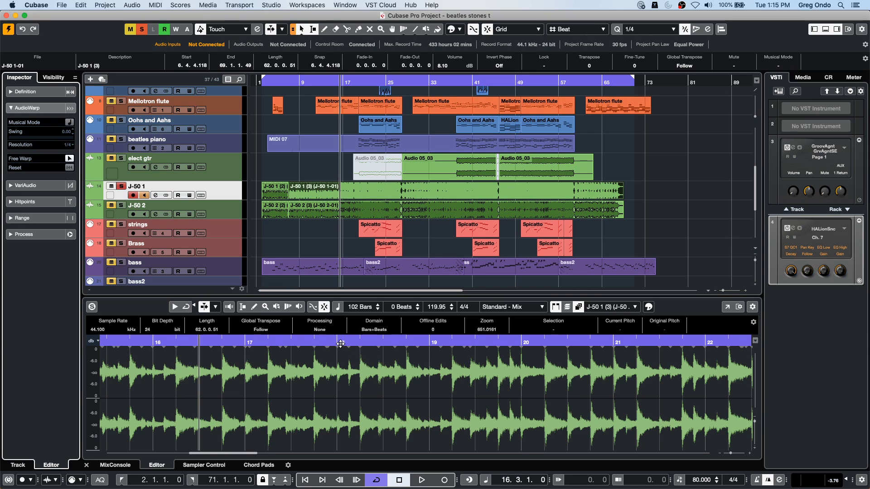
- Place warp markers on four consecutive hits from bar 18 to just before 18.3, aligning the last one with its transient
{"action": "left_click_drag", "start_coordinate": [335, 343], "coordinate": [336, 379]}
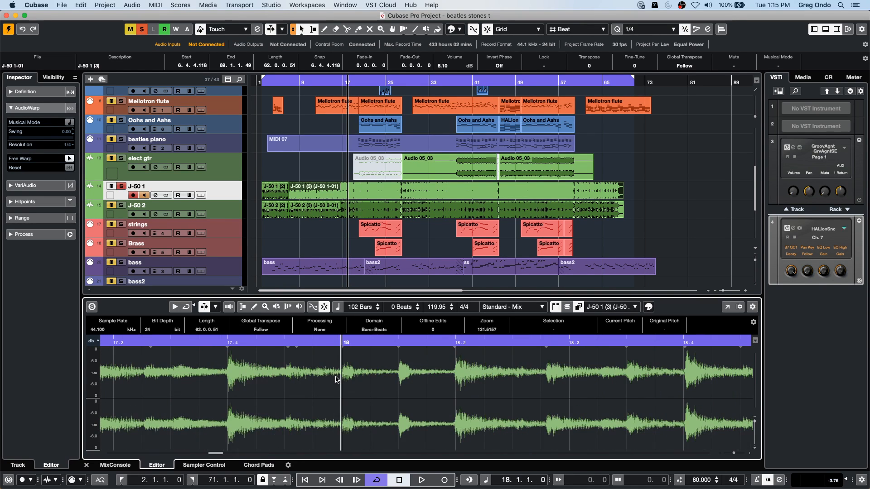
{"action": "left_click_drag", "start_coordinate": [400, 380], "coordinate": [399, 393]}
{"action": "left_click", "coordinate": [338, 391]}
{"action": "left_click", "coordinate": [455, 388]}
{"action": "left_click", "coordinate": [550, 390]}
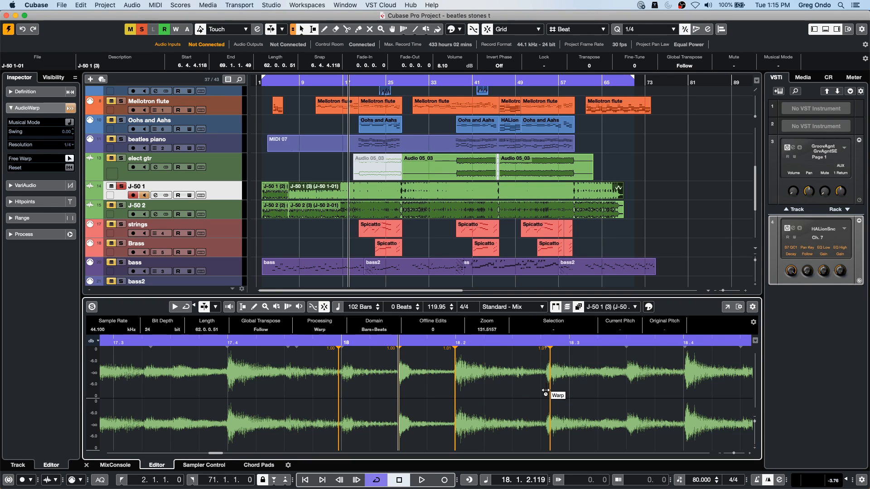
{"action": "left_click_drag", "start_coordinate": [550, 390], "coordinate": [546, 389]}
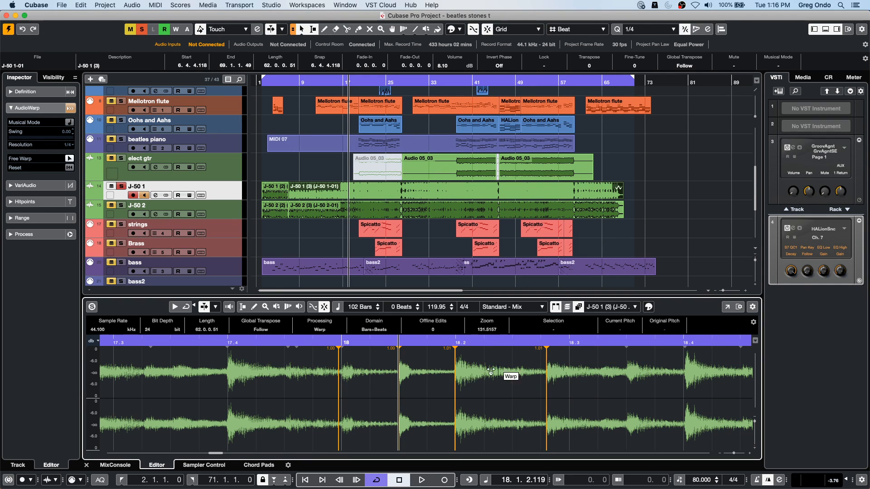
- Shift the hits around bar 18 off their timing with warp markers, adding markers at 17.4, between 18.3 and 18.4, and at 18.4
{"action": "left_click_drag", "start_coordinate": [455, 393], "coordinate": [411, 402]}
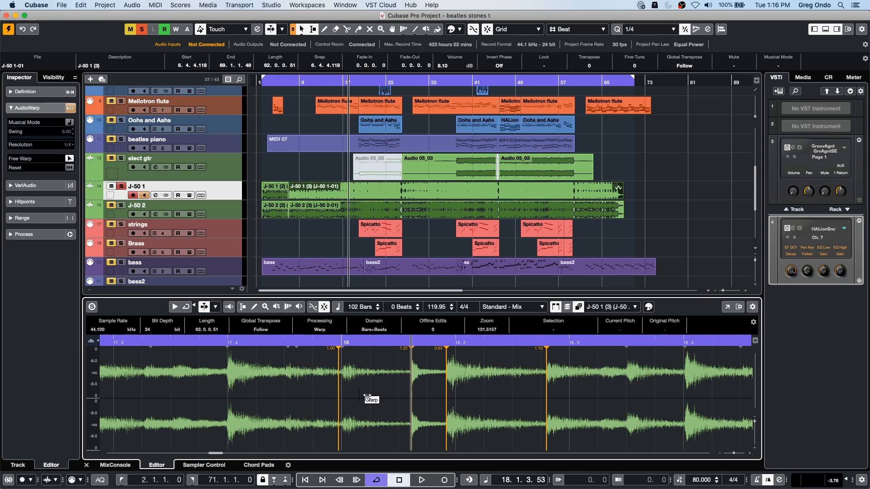
{"action": "left_click_drag", "start_coordinate": [341, 394], "coordinate": [326, 396]}
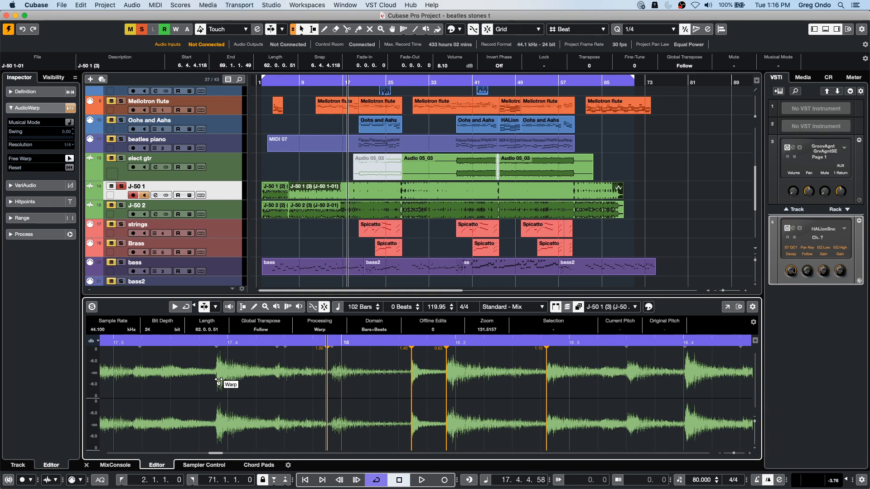
{"action": "left_click_drag", "start_coordinate": [218, 384], "coordinate": [227, 382]}
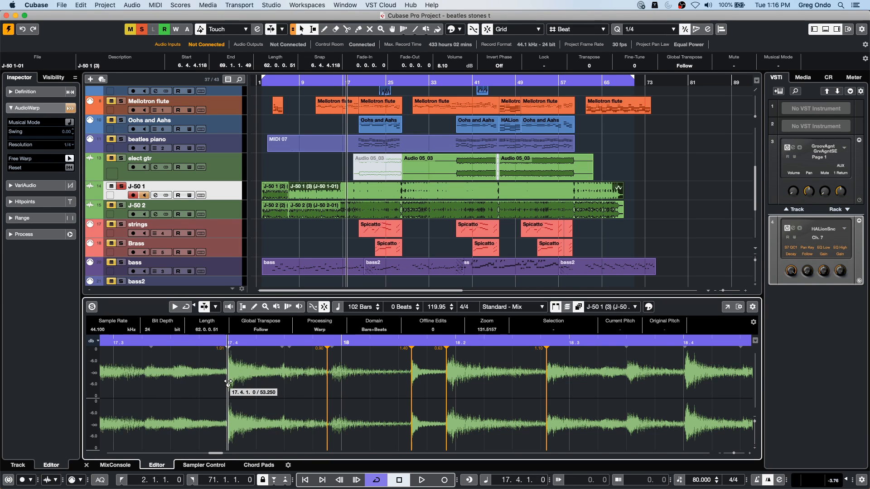
{"action": "left_click", "coordinate": [628, 385]}
{"action": "left_click_drag", "start_coordinate": [625, 386], "coordinate": [607, 388]}
{"action": "left_click_drag", "start_coordinate": [663, 380], "coordinate": [683, 383]}
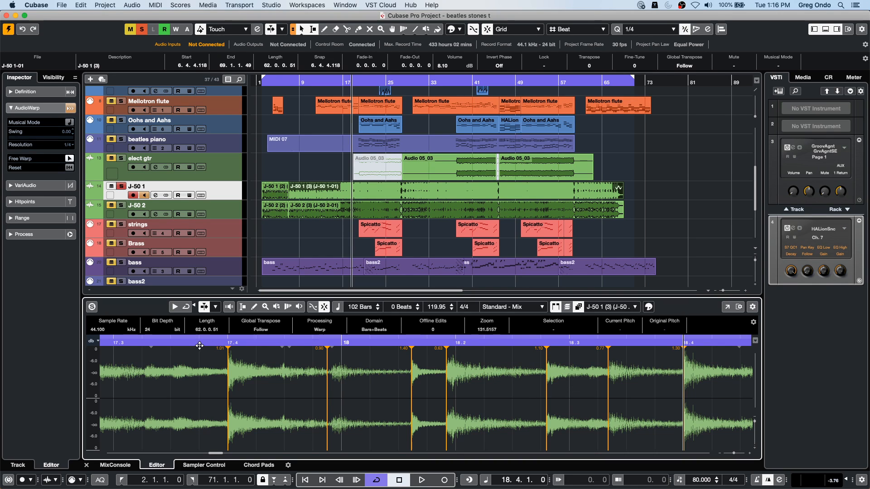
- Play the warped J-50 1 passage from just before 17.3 to hear the timing changes
{"action": "left_click_drag", "start_coordinate": [156, 343], "coordinate": [100, 343]}
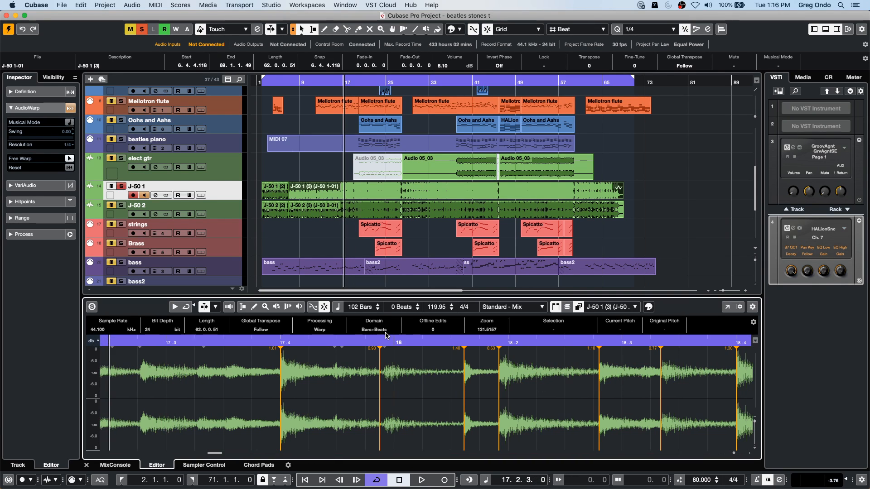
{"action": "key", "text": "space"}
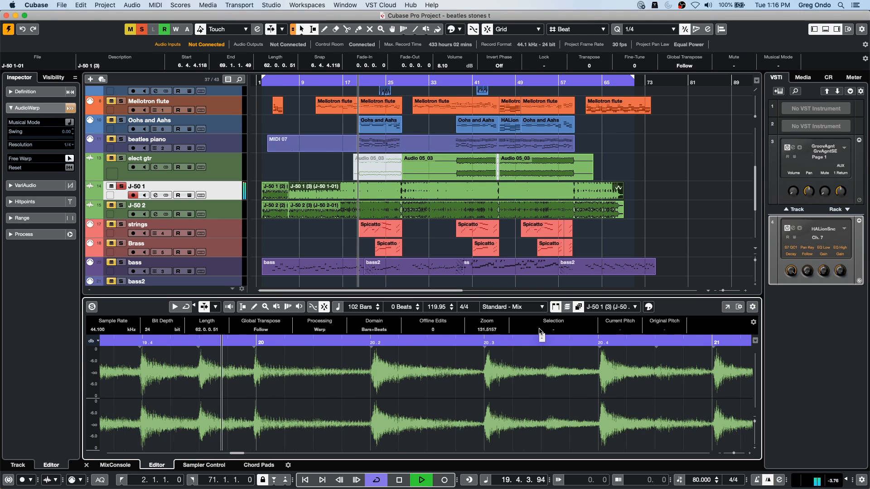
{"action": "key", "text": "space"}
- Add warp markers on the hits between 19.4 and 20.2, snap one to bar 20, and pull that hit ahead of the bar line
{"action": "left_click", "coordinate": [254, 387]}
{"action": "left_click", "coordinate": [198, 388]}
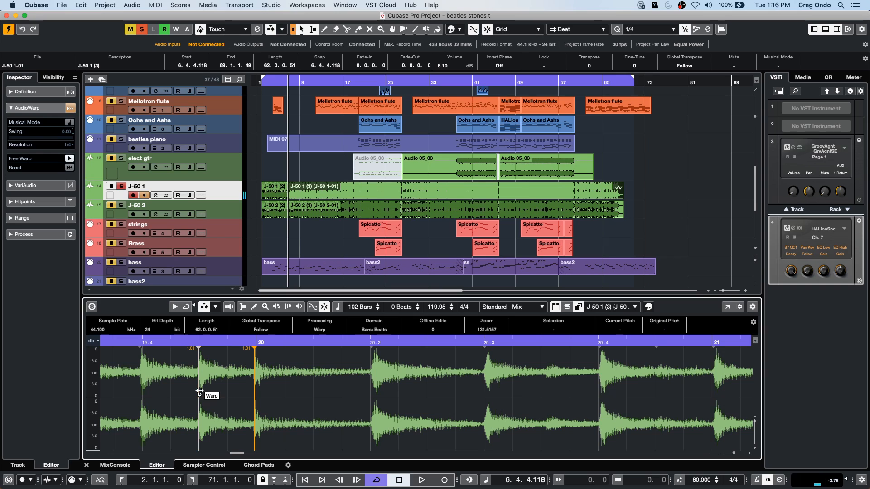
{"action": "mouse_move", "coordinate": [254, 390]}
{"action": "left_mouse_down"}
{"action": "mouse_move", "coordinate": [245, 392]}
{"action": "mouse_move", "coordinate": [256, 393]}
{"action": "left_mouse_up"}
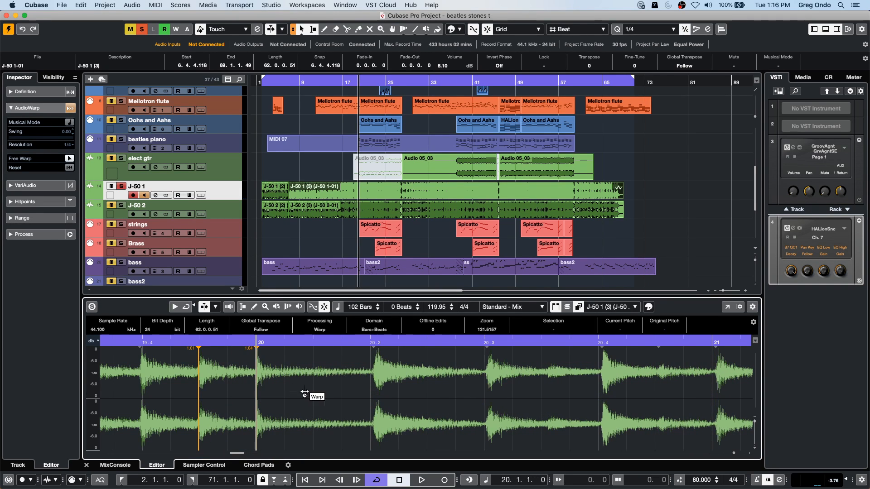
{"action": "left_click", "coordinate": [372, 385]}
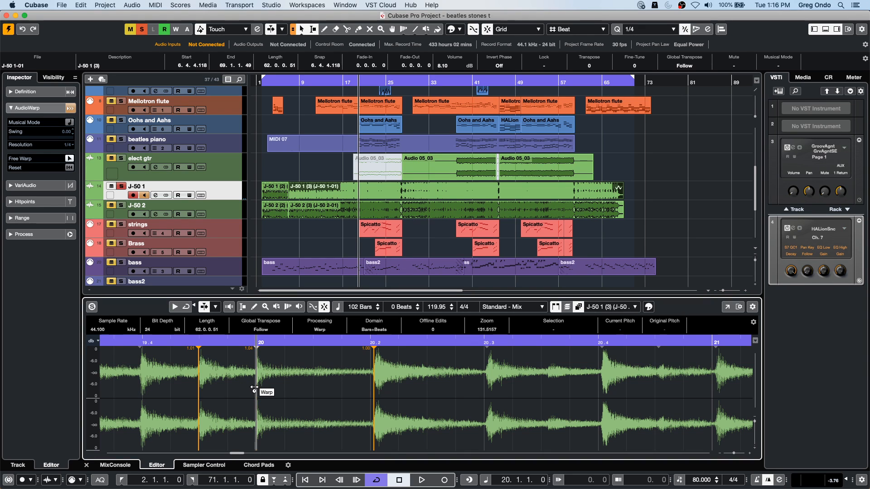
{"action": "left_click_drag", "start_coordinate": [255, 391], "coordinate": [239, 392]}
- Play the passage from just before 19.4 to hear the shifted bar 20 hit
{"action": "left_click", "coordinate": [122, 341]}
{"action": "key", "text": "space"}
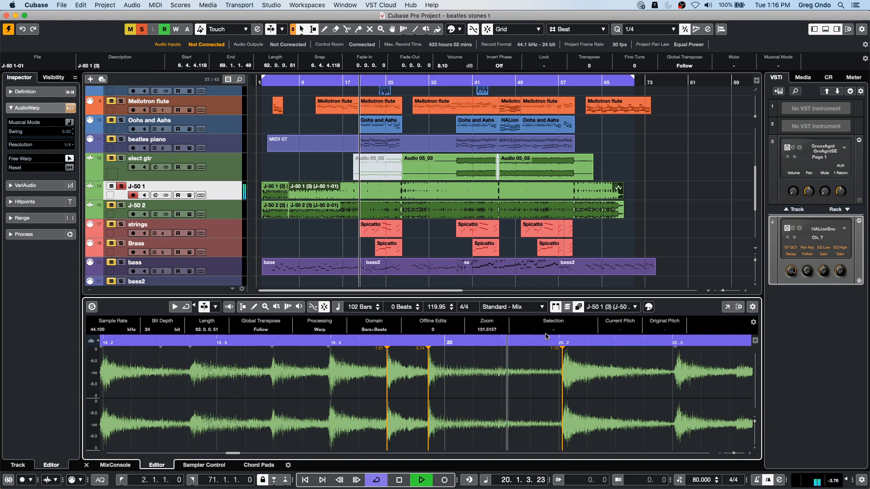
{"action": "key", "text": "space"}
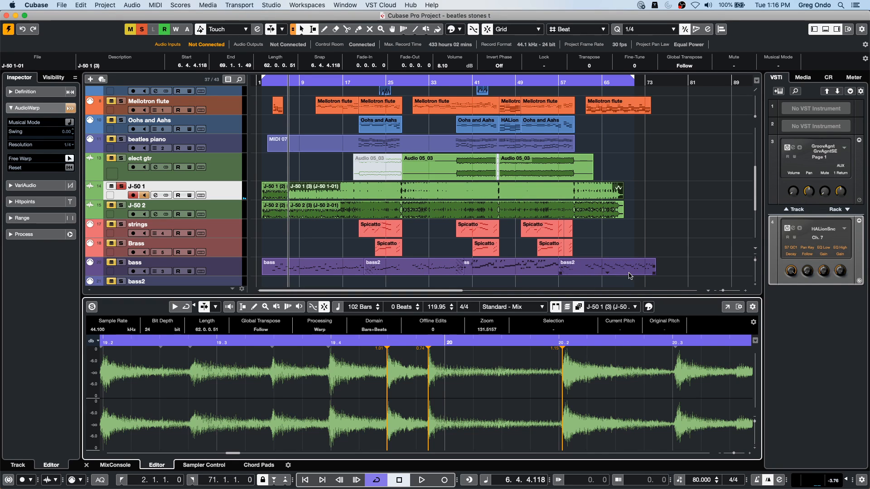
- Undo the warp edits around bar 20 and turn off Free Warp editing
{"action": "key", "text": "super+z"}
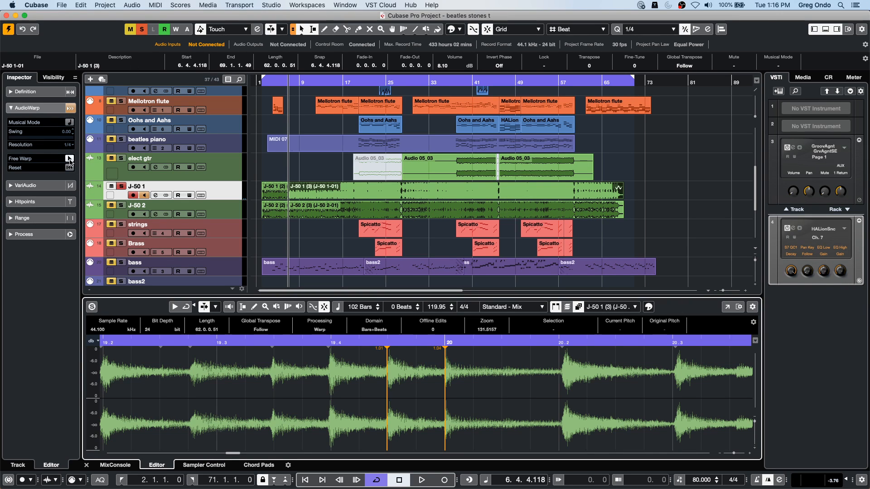
{"action": "key", "text": "super+z"}
{"action": "key", "text": "super+z"}
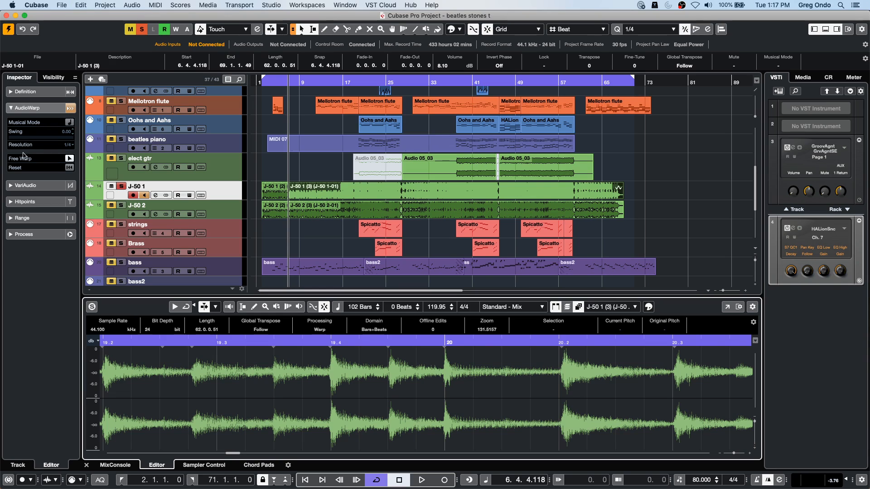
{"action": "left_click", "coordinate": [70, 158]}
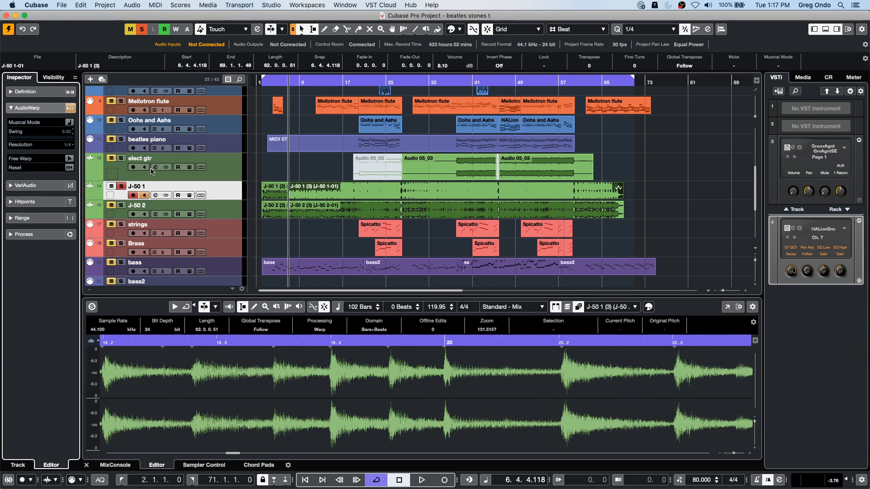
- Revert the project to its last saved version, accepting the missing HALion Sonic SE MIDI port as unmapped
{"action": "left_click", "coordinate": [62, 5]}
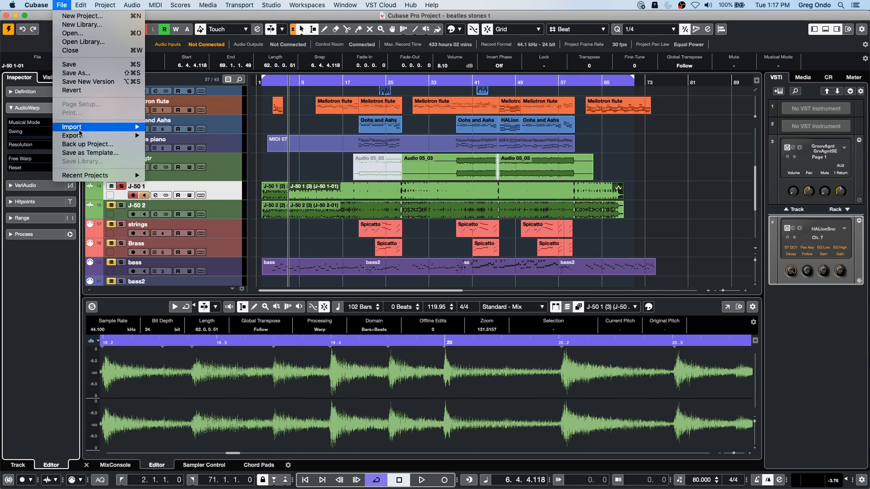
{"action": "mouse_move", "coordinate": [74, 6]}
{"action": "mouse_move", "coordinate": [44, 3]}
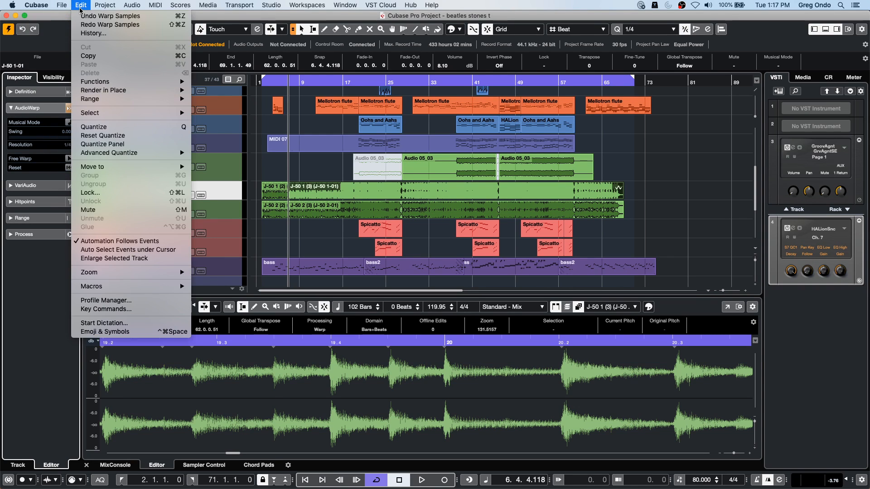
{"action": "left_click", "coordinate": [72, 91]}
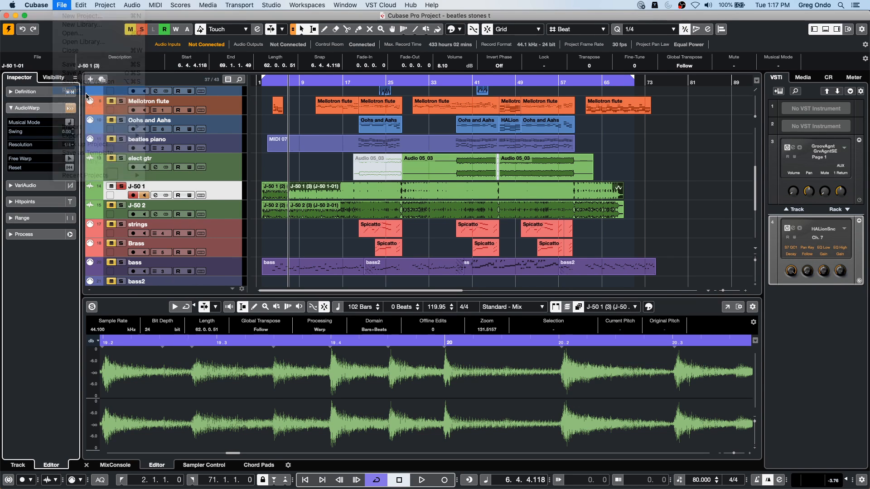
{"action": "left_click", "coordinate": [486, 171]}
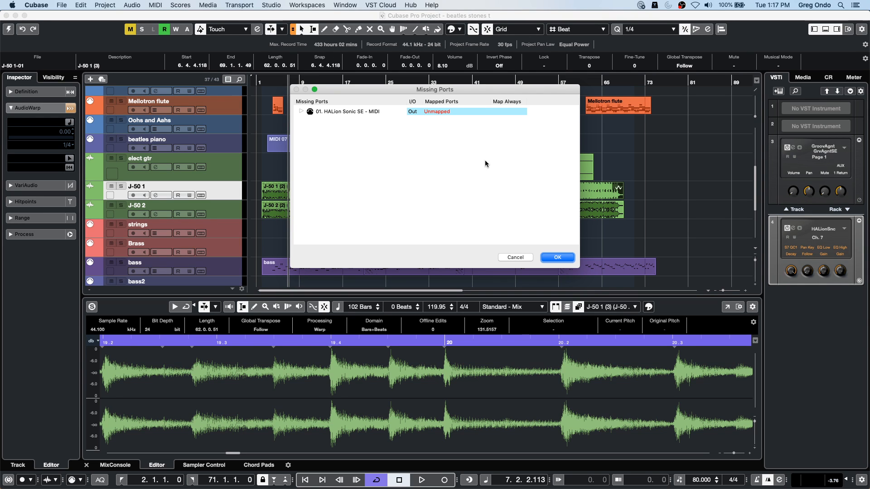
{"action": "left_click", "coordinate": [549, 257]}
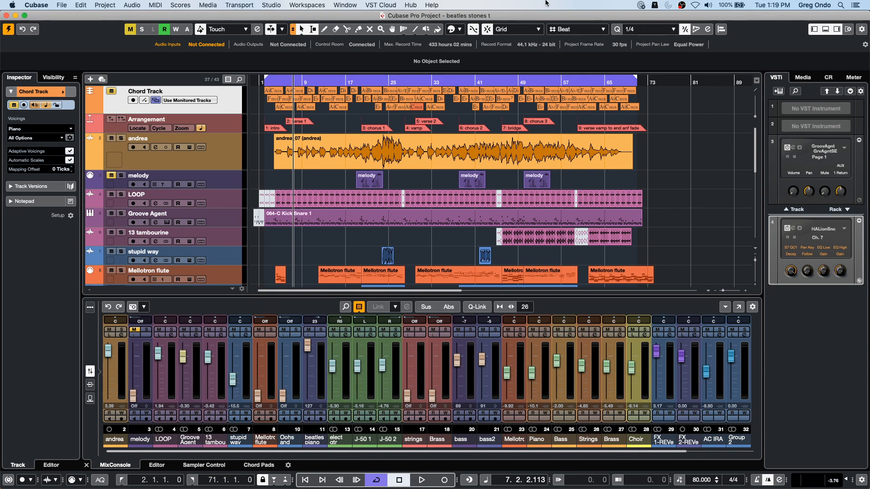
- Open and activate the recent project comping-01.cpr, leaving the missing audio file unresolved and the HALion Sonic SE MIDI port unmapped
{"action": "left_click", "coordinate": [61, 5]}
{"action": "mouse_move", "coordinate": [102, 176]}
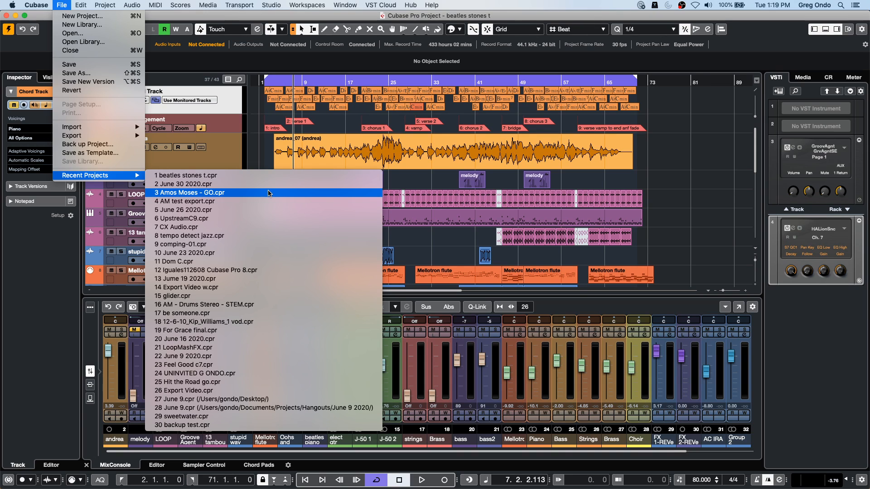
{"action": "left_click", "coordinate": [274, 244]}
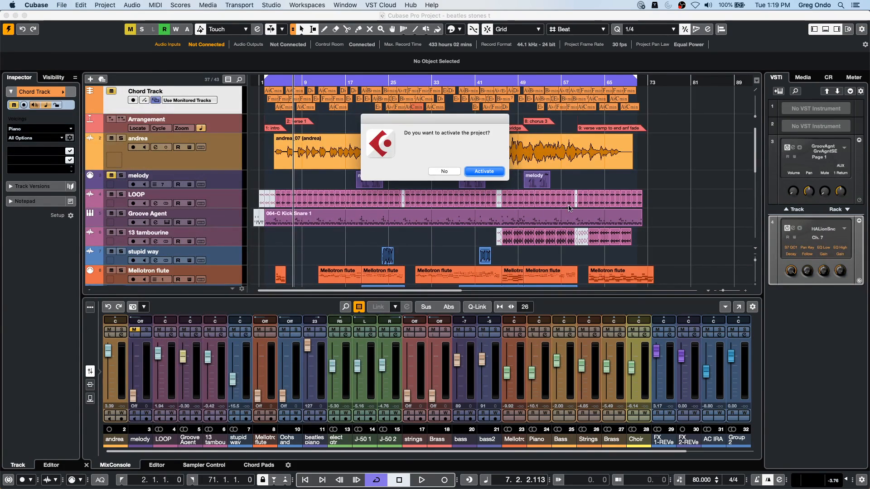
{"action": "left_click", "coordinate": [475, 171]}
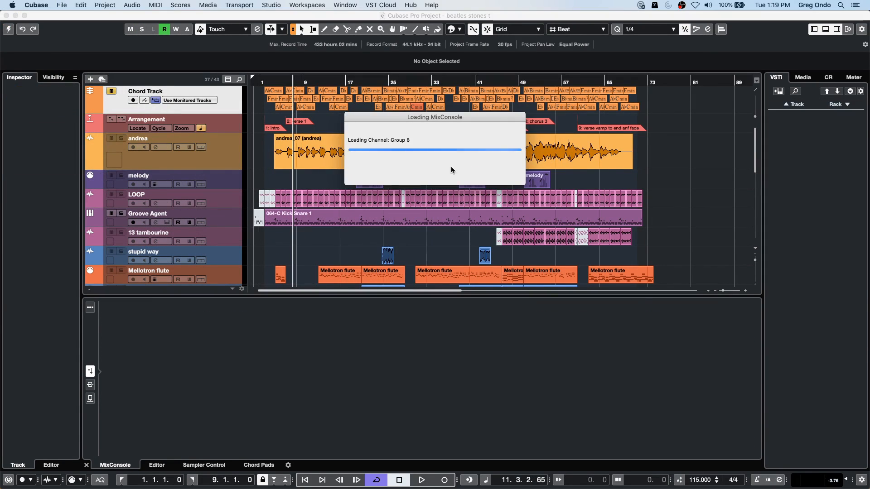
{"action": "left_click", "coordinate": [583, 218]}
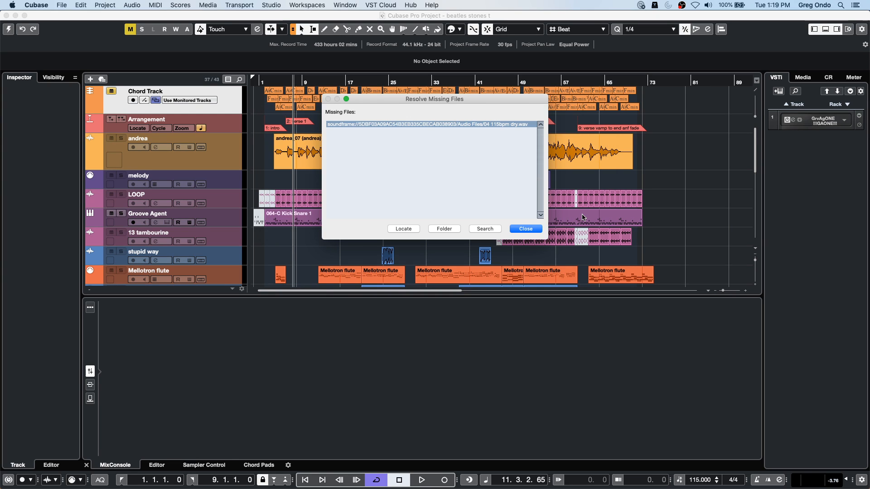
{"action": "left_click", "coordinate": [525, 229]}
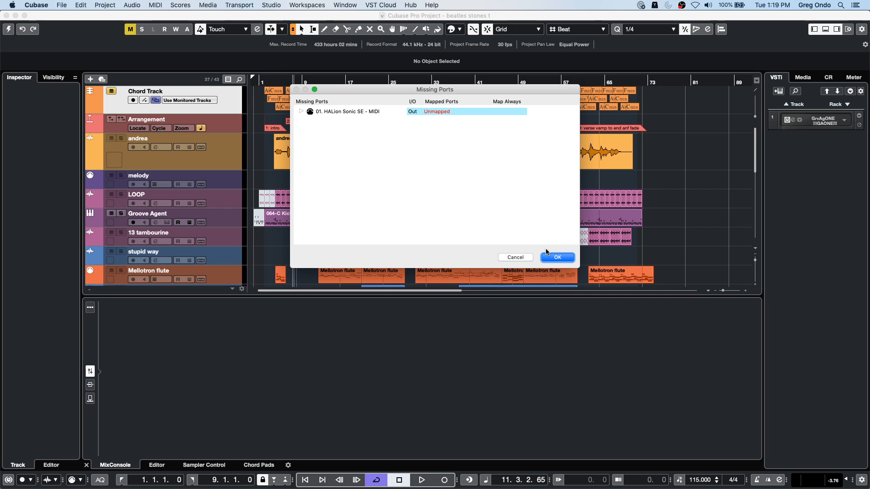
{"action": "left_click", "coordinate": [556, 257]}
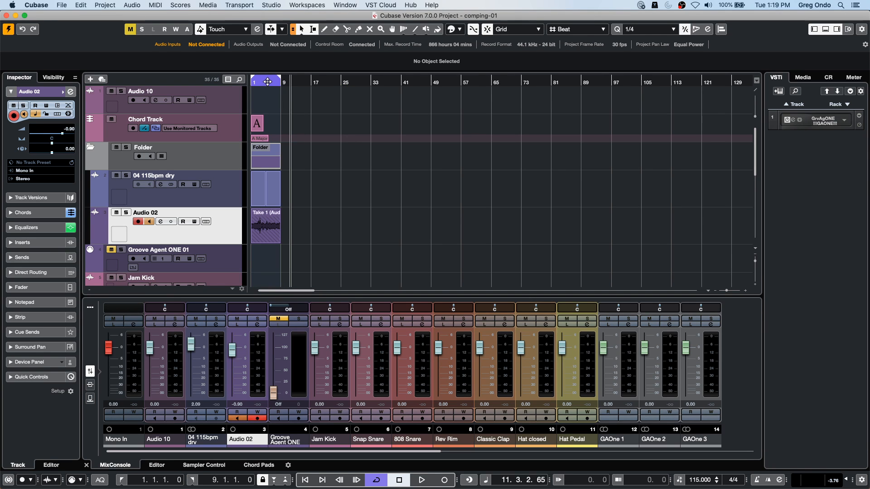
- Play the recorded part from the start and show the take lanes of the Audio 02 track
{"action": "left_click_drag", "start_coordinate": [269, 82], "coordinate": [157, 80]}
{"action": "left_click", "coordinate": [285, 83]}
{"action": "key", "text": "space"}
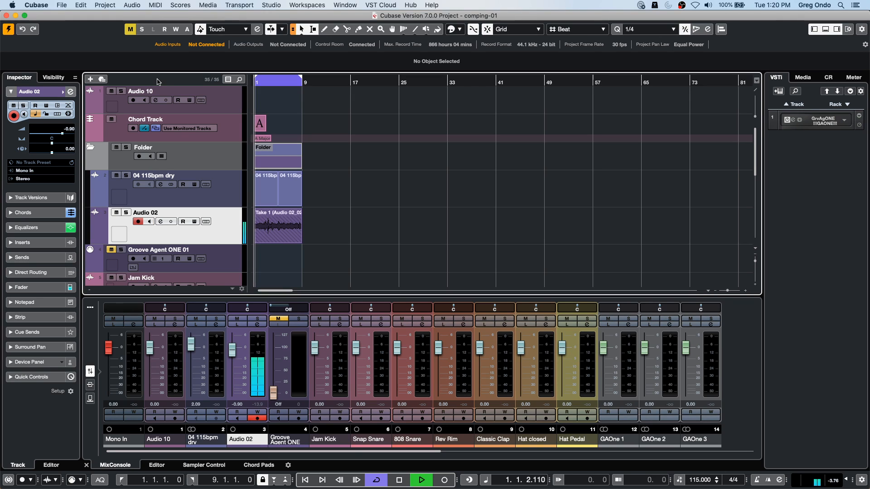
{"action": "left_click", "coordinate": [206, 221]}
{"action": "scroll", "coordinate": [419, 245], "scroll_direction": "down", "scroll_amount": 4}
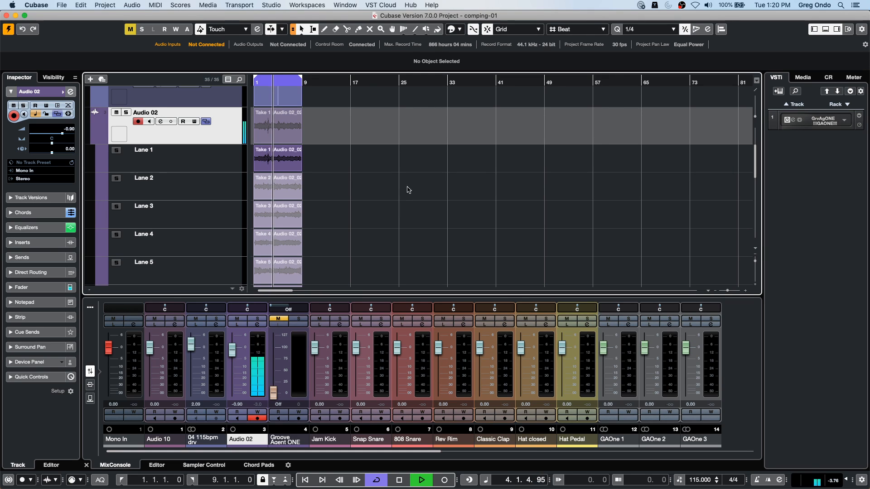
- Pick the Object Selection tool, stop playback and hide the lanes of Audio 02
{"action": "right_click", "coordinate": [277, 188]}
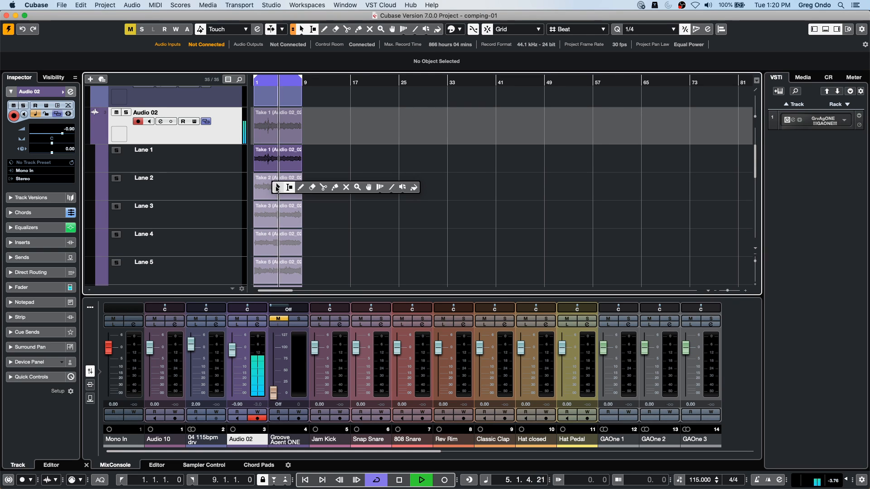
{"action": "left_click", "coordinate": [277, 188]}
{"action": "key", "text": "space"}
{"action": "left_click", "coordinate": [206, 121]}
{"action": "left_click", "coordinate": [206, 122]}
{"action": "left_click", "coordinate": [206, 122]}
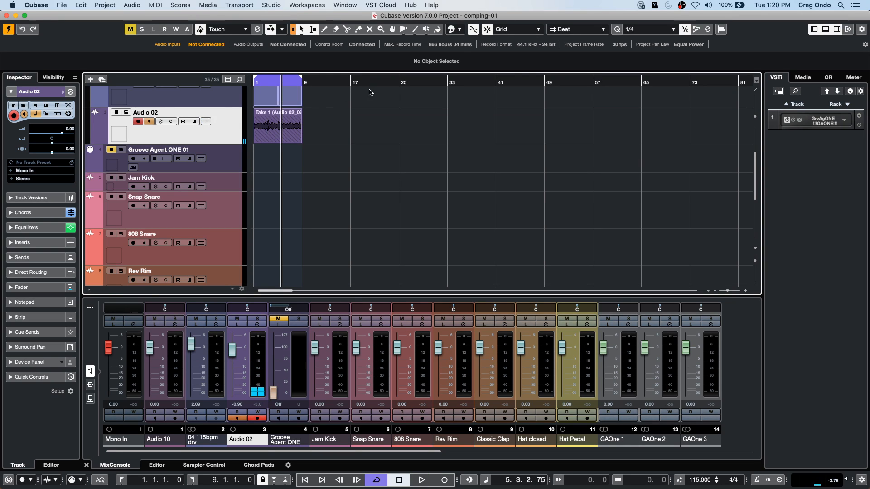
- Set the locators from 17.1.1.0 to 18.4.1.0 and record a first take on Audio 02
{"action": "left_click", "coordinate": [346, 82]}
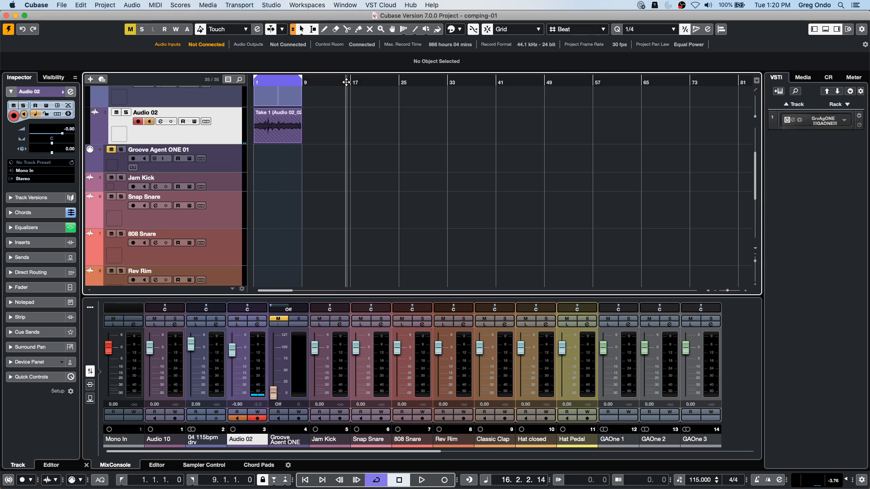
{"action": "left_click_drag", "start_coordinate": [347, 82], "coordinate": [347, 103]}
{"action": "left_click", "coordinate": [352, 84], "text": "super"}
{"action": "left_click", "coordinate": [365, 84], "text": "alt"}
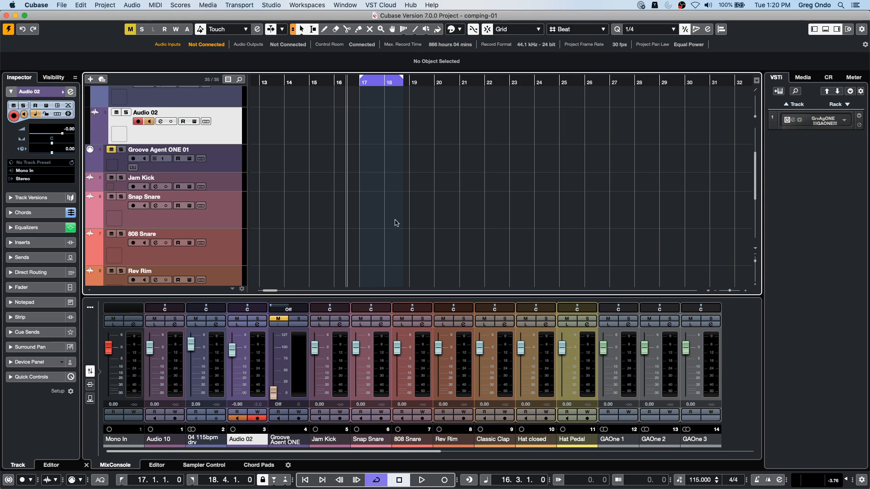
{"action": "left_click", "coordinate": [422, 480]}
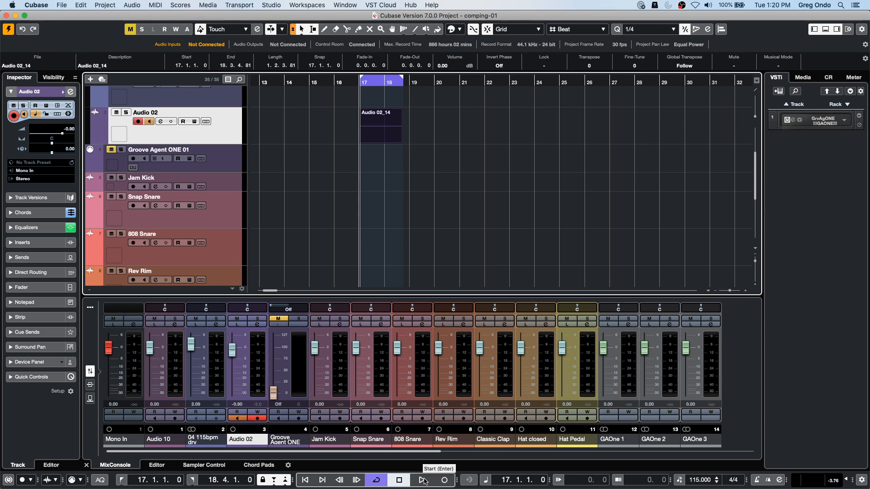
- Record more takes over bars 17 and 18 on Audio 02, starting just before bar 17, and show its lanes
{"action": "left_click", "coordinate": [347, 80]}
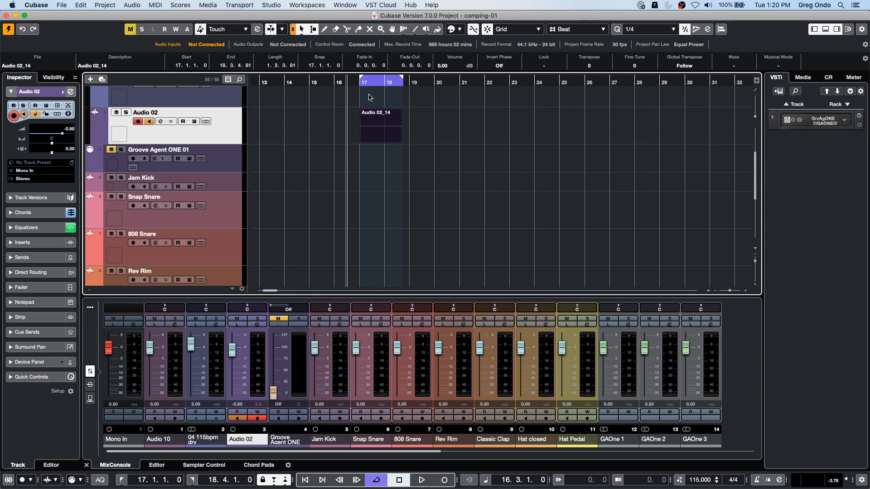
{"action": "key", "text": "space"}
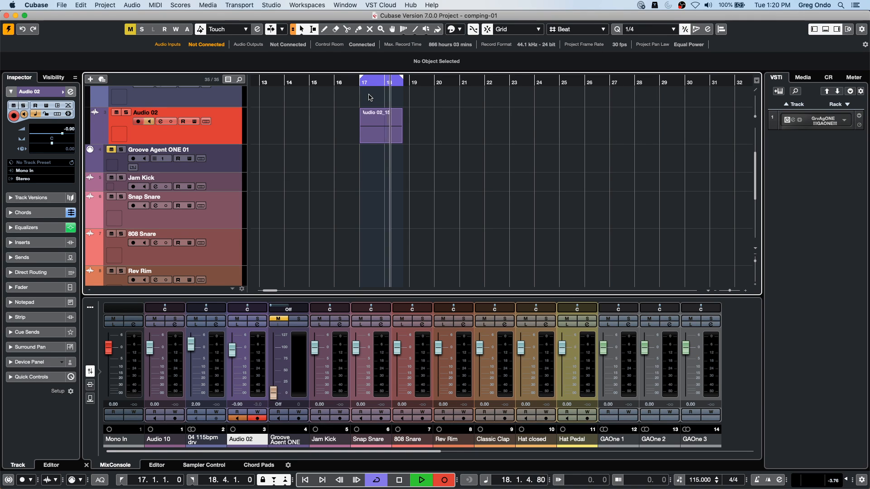
{"action": "key", "text": "space"}
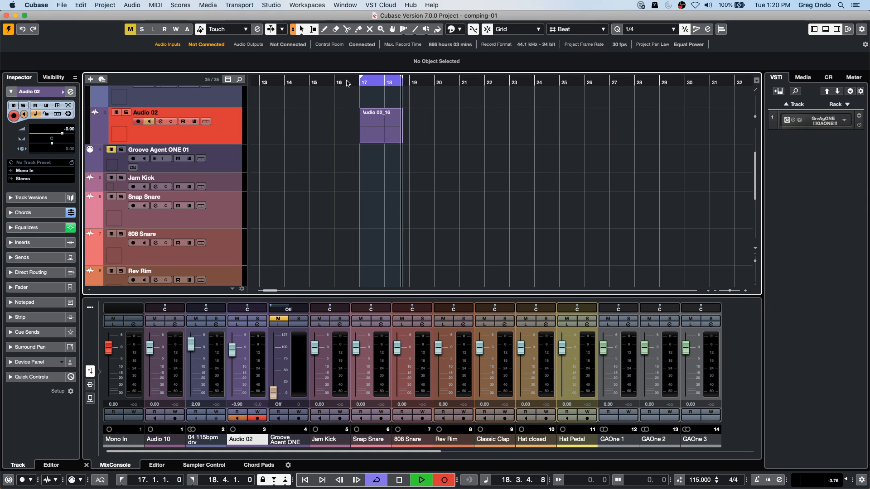
{"action": "key", "text": "space"}
{"action": "left_click", "coordinate": [346, 81]}
{"action": "key", "text": "space"}
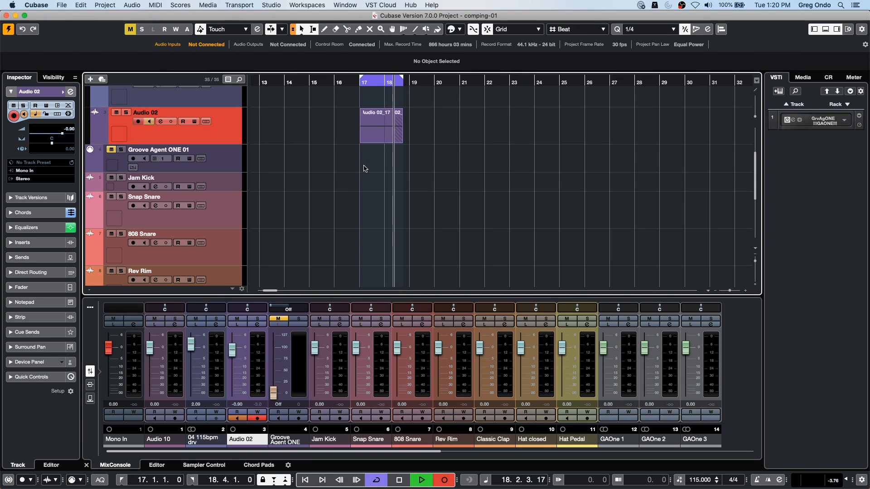
{"action": "key", "text": "space"}
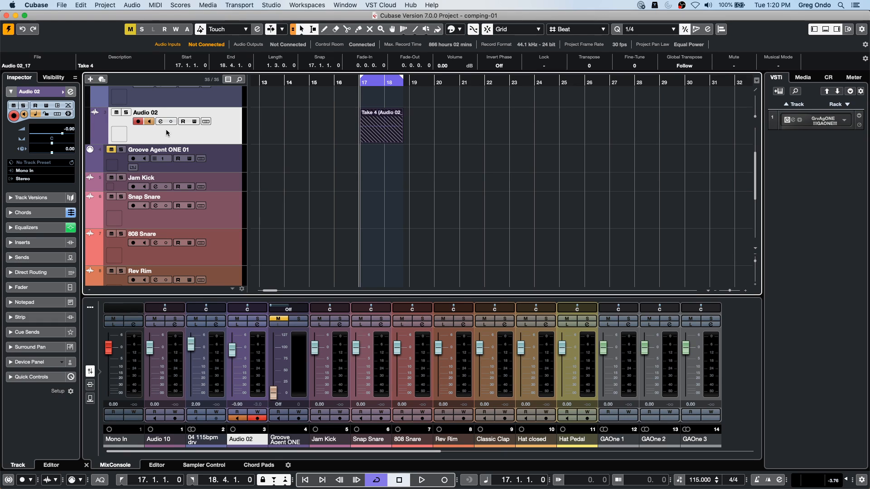
{"action": "left_click", "coordinate": [205, 122]}
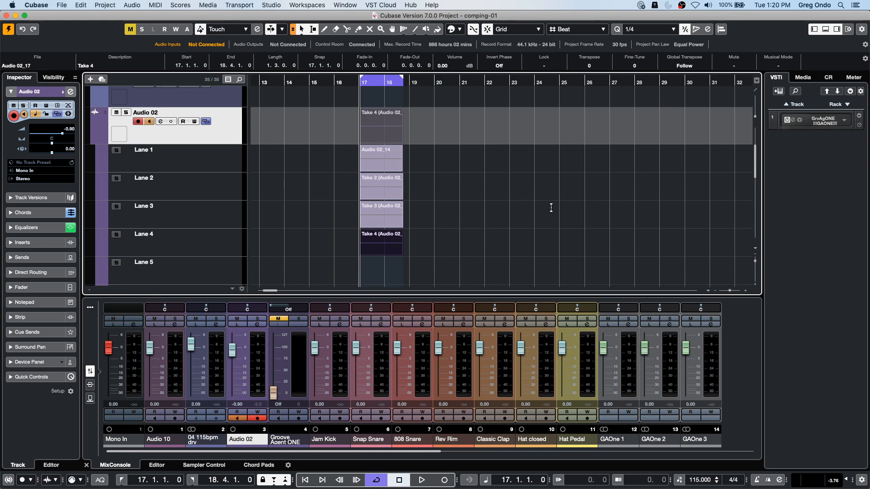
- Return to the project start and use the Comp tool to swipe in Take 2 from bar 2, Take 3 from mid-bar 4 and Take 4 from bar 6
{"action": "key", "text": "Home"}
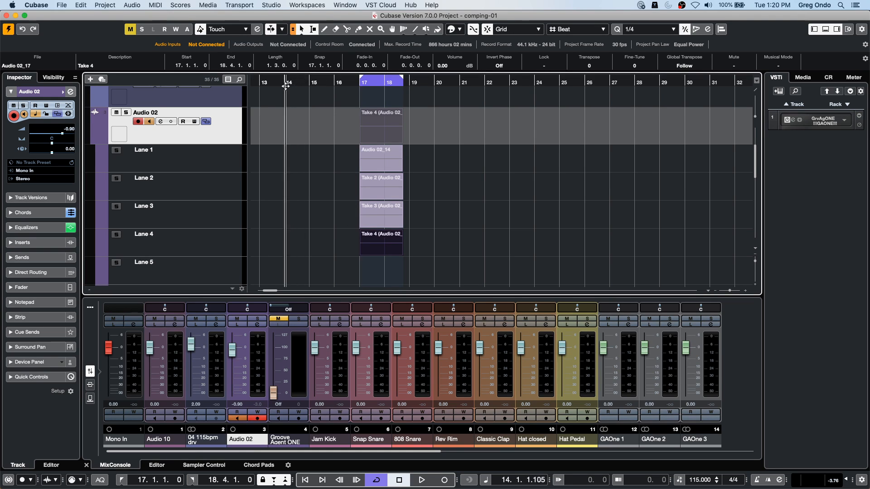
{"action": "right_click", "coordinate": [329, 181]}
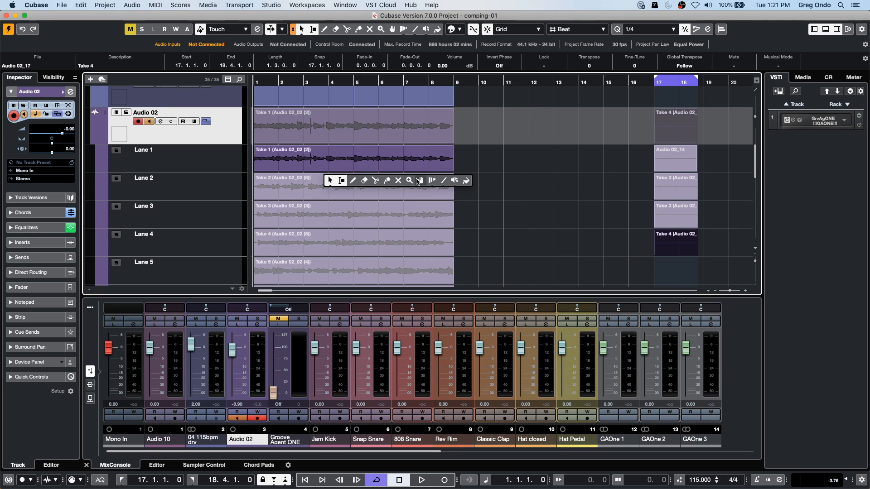
{"action": "left_click", "coordinate": [420, 180]}
{"action": "scroll", "coordinate": [492, 224], "scroll_direction": "down", "scroll_amount": 3}
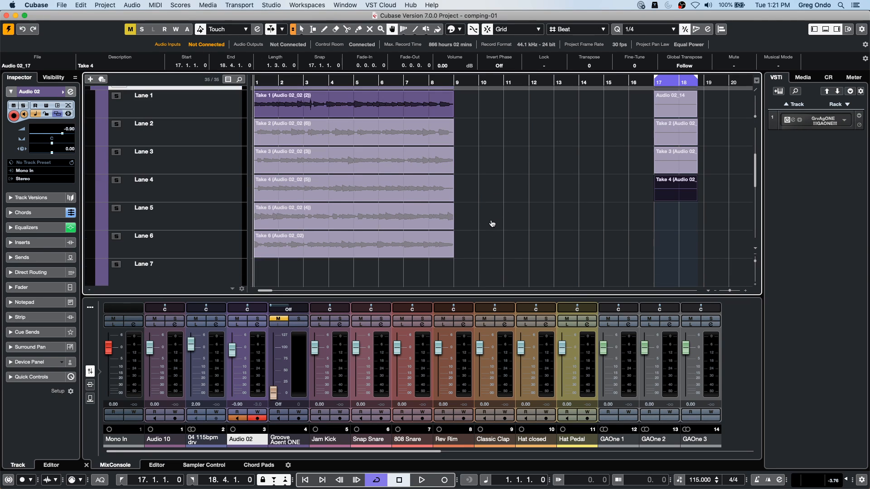
{"action": "left_click_drag", "start_coordinate": [281, 137], "coordinate": [323, 138]}
{"action": "left_click_drag", "start_coordinate": [342, 169], "coordinate": [422, 191]}
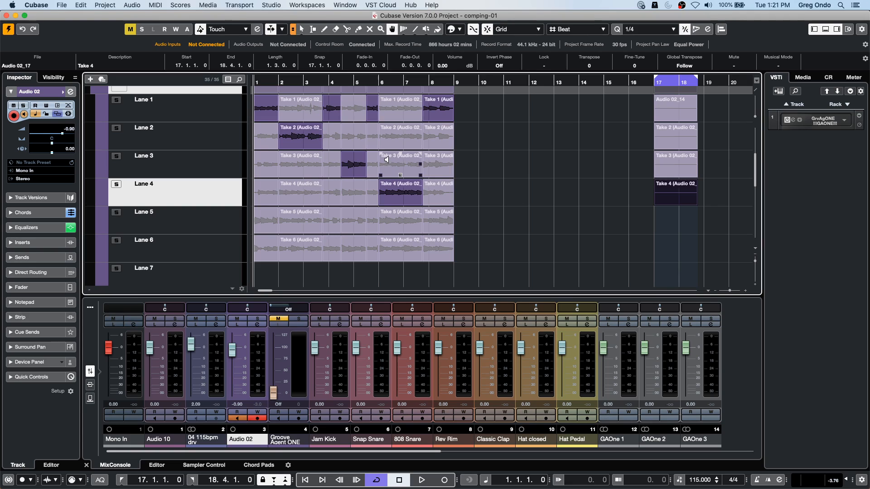
- Audition the section starting at bar 6 in lanes 3, 2, 6 and 5
{"action": "left_click", "coordinate": [386, 162], "text": "super"}
{"action": "left_click", "coordinate": [390, 137], "text": "super"}
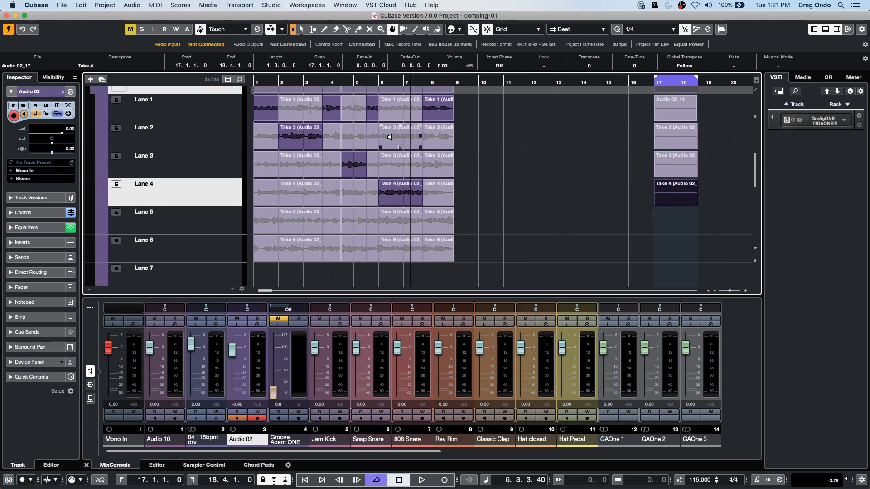
{"action": "left_click", "coordinate": [387, 247], "text": "super"}
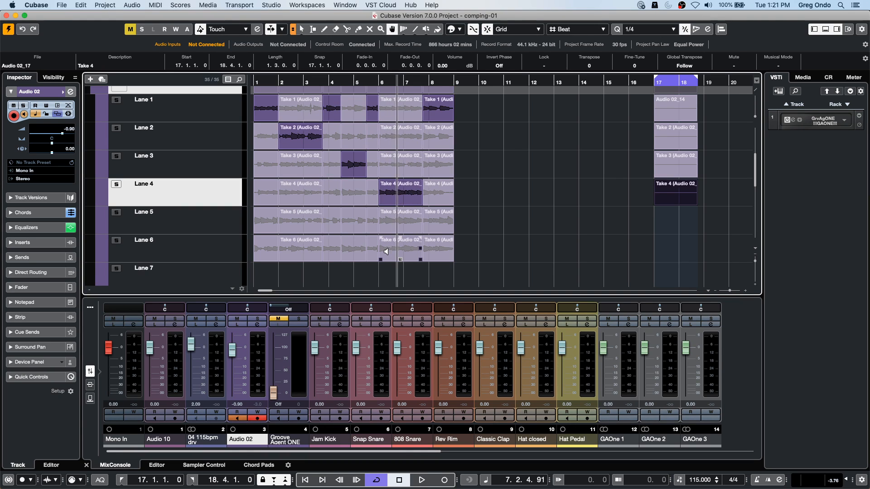
{"action": "left_click", "coordinate": [390, 217], "text": "super"}
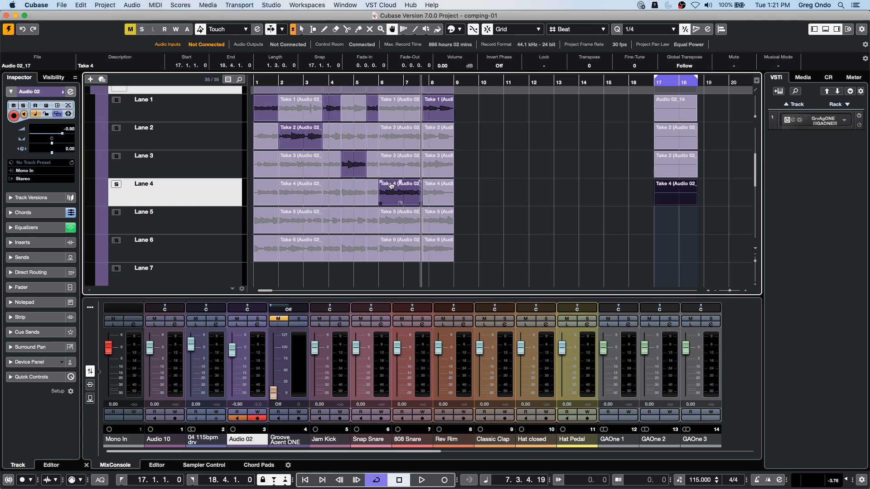
- Try Takes 6 and 2 for the section starting at bar 6, and switch it back to Take 4
{"action": "left_click", "coordinate": [385, 193]}
{"action": "left_click", "coordinate": [396, 194]}
{"action": "left_click", "coordinate": [400, 246]}
{"action": "left_click", "coordinate": [398, 140]}
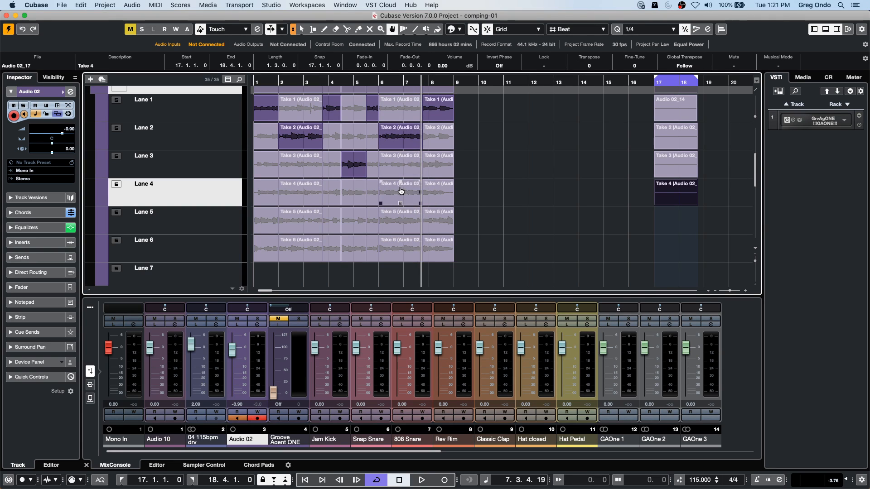
{"action": "left_click", "coordinate": [398, 191]}
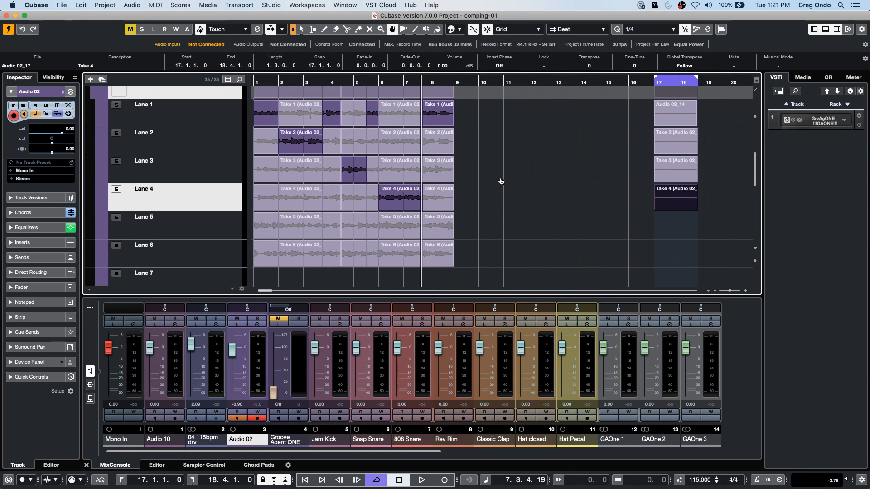
- Hide the Audio 02 lanes and raise the volume of the Take 3 event to about 7 dB and of the short Take 1 event after it
{"action": "scroll", "coordinate": [500, 181], "scroll_direction": "up", "scroll_amount": 4}
{"action": "left_click", "coordinate": [205, 187]}
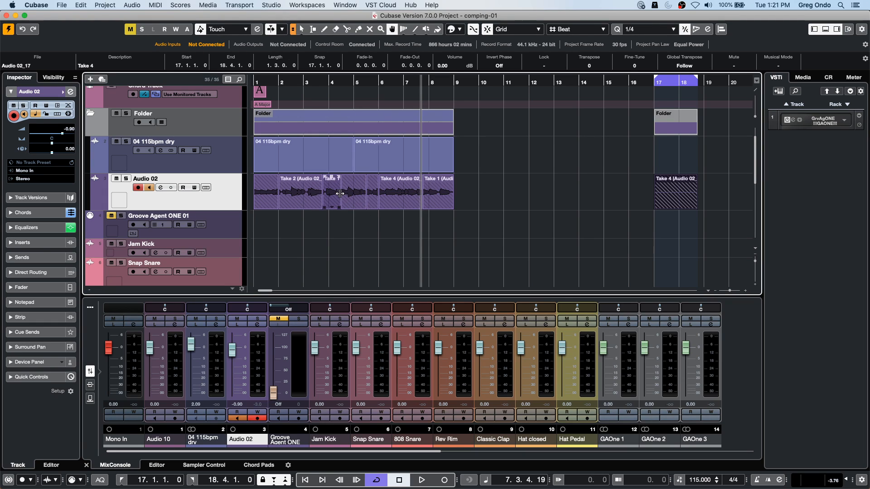
{"action": "right_click", "coordinate": [339, 193]}
{"action": "left_click", "coordinate": [333, 190]}
{"action": "left_click_drag", "start_coordinate": [354, 178], "coordinate": [358, 138]}
{"action": "left_click_drag", "start_coordinate": [373, 178], "coordinate": [381, 157]}
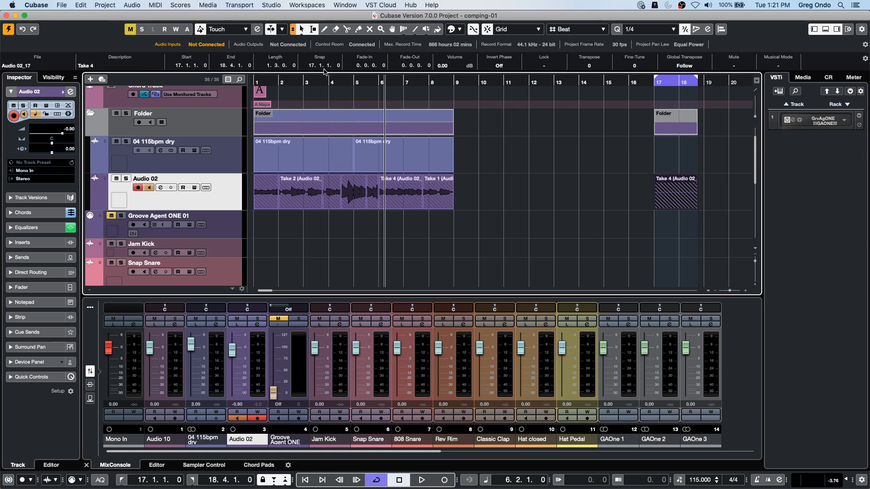
- Raise the volume of the Take 4 event at bar 6 on Audio 02
{"action": "left_click_drag", "start_coordinate": [321, 82], "coordinate": [347, 190]}
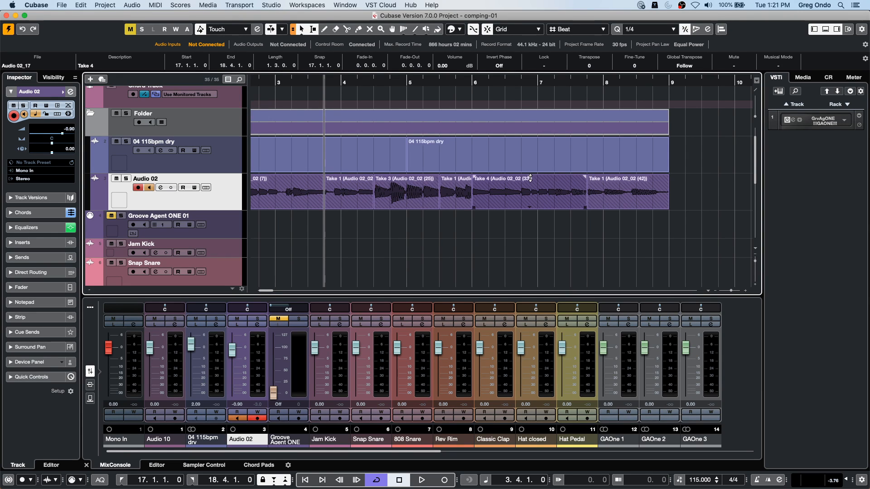
{"action": "mouse_move", "coordinate": [530, 177]}
{"action": "left_mouse_down"}
{"action": "mouse_move", "coordinate": [529, 130]}
{"action": "mouse_move", "coordinate": [525, 192]}
{"action": "mouse_move", "coordinate": [532, 88]}
{"action": "mouse_move", "coordinate": [531, 132]}
{"action": "left_mouse_up"}
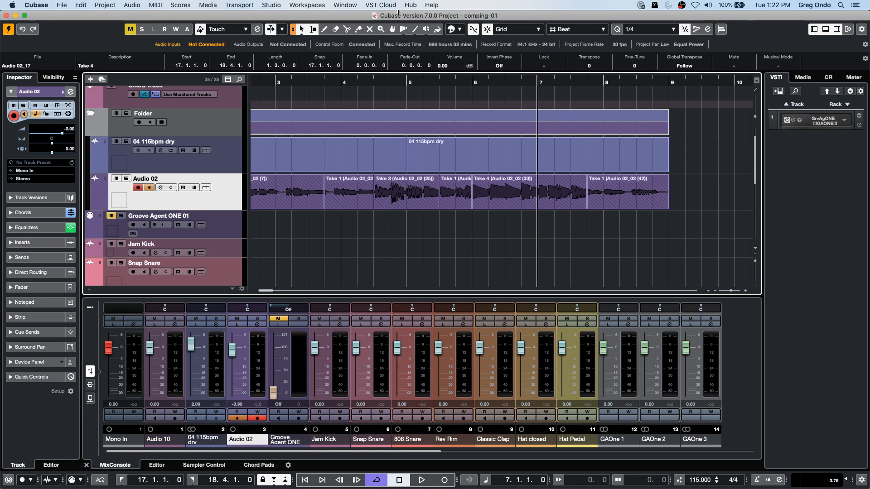
{"action": "left_click", "coordinate": [431, 74]}
{"action": "left_click_drag", "start_coordinate": [431, 72], "coordinate": [219, 89]}
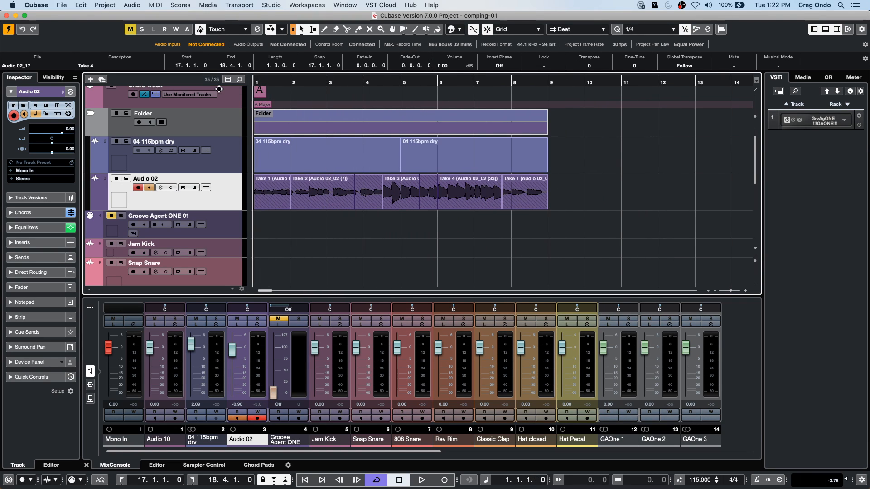
- Copy the Take 3 event on Audio 02 to bar 11
{"action": "left_click", "coordinate": [324, 168]}
{"action": "left_click", "coordinate": [372, 191]}
{"action": "left_click", "coordinate": [373, 184]}
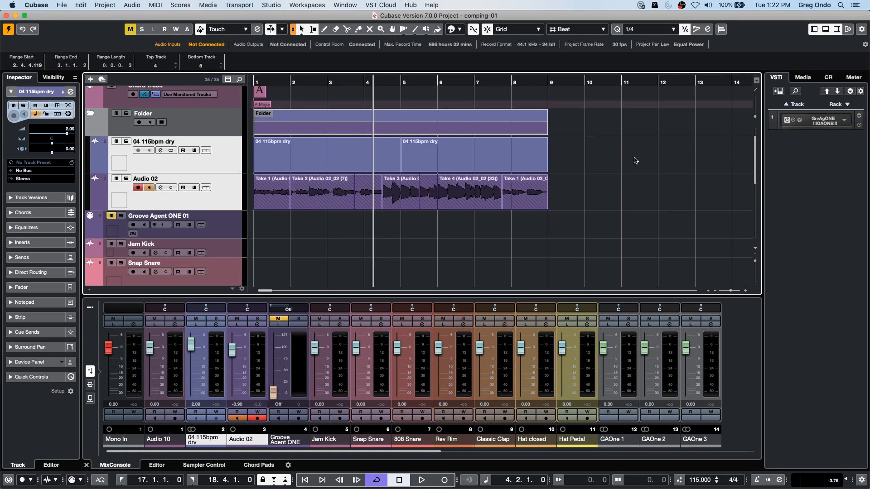
{"action": "left_click", "coordinate": [394, 204]}
{"action": "left_click_drag", "start_coordinate": [393, 205], "coordinate": [632, 208]}
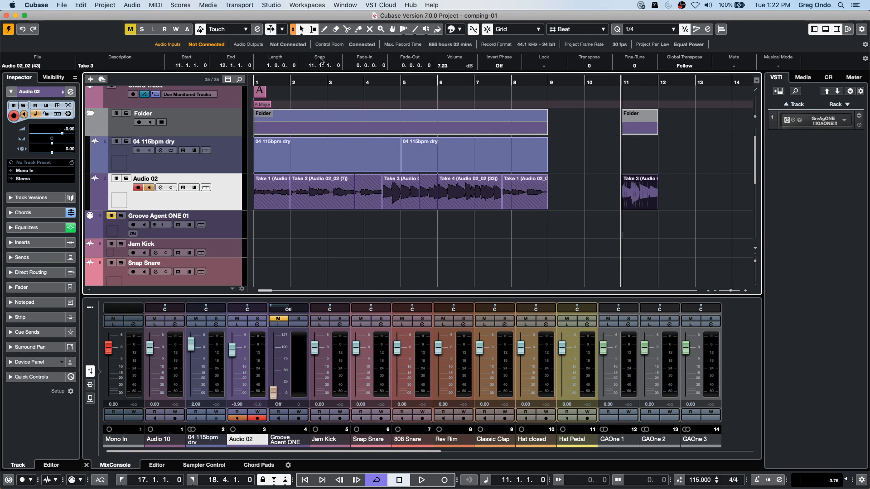
- Copy the last Take 1 event and the Take 2 event on Audio 02 to bars 13 and 15
{"action": "left_click_drag", "start_coordinate": [302, 80], "coordinate": [304, 46]}
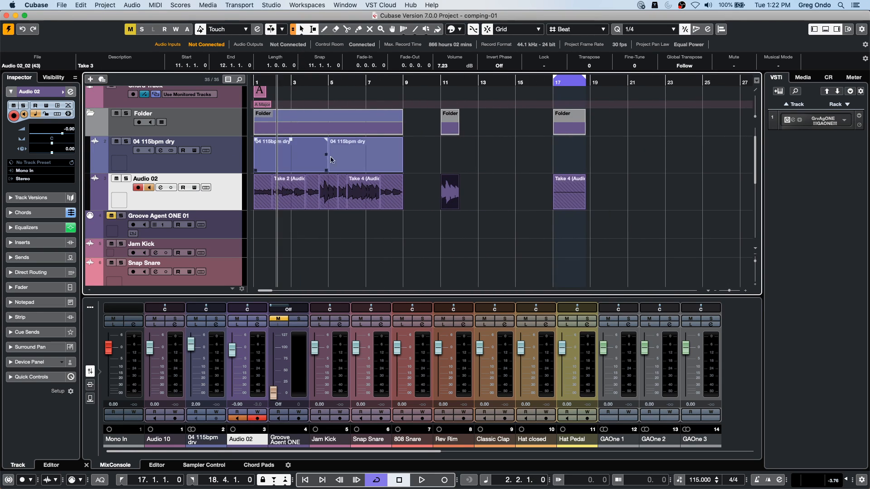
{"action": "left_click_drag", "start_coordinate": [392, 194], "coordinate": [490, 197]}
{"action": "left_click_drag", "start_coordinate": [292, 195], "coordinate": [533, 195]}
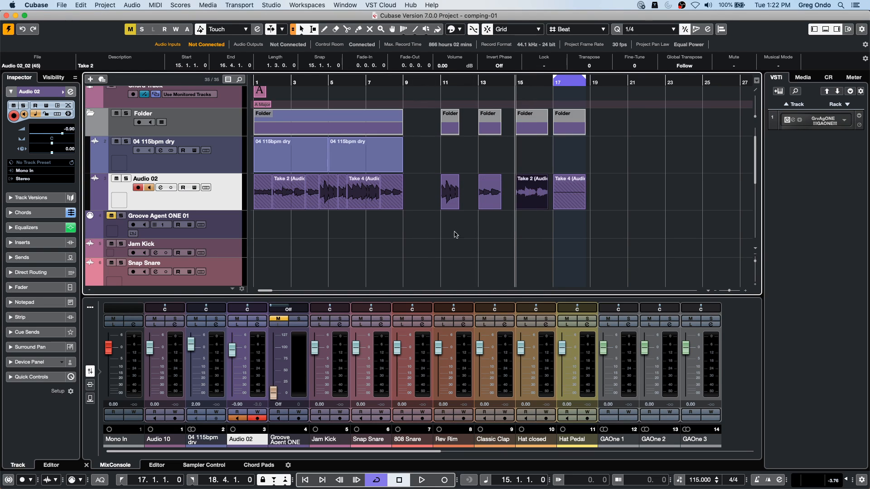
- Bounce all the events on Audio 02 into a single event, replacing the originals
{"action": "left_click_drag", "start_coordinate": [611, 195], "coordinate": [192, 196]}
{"action": "left_click", "coordinate": [95, 5]}
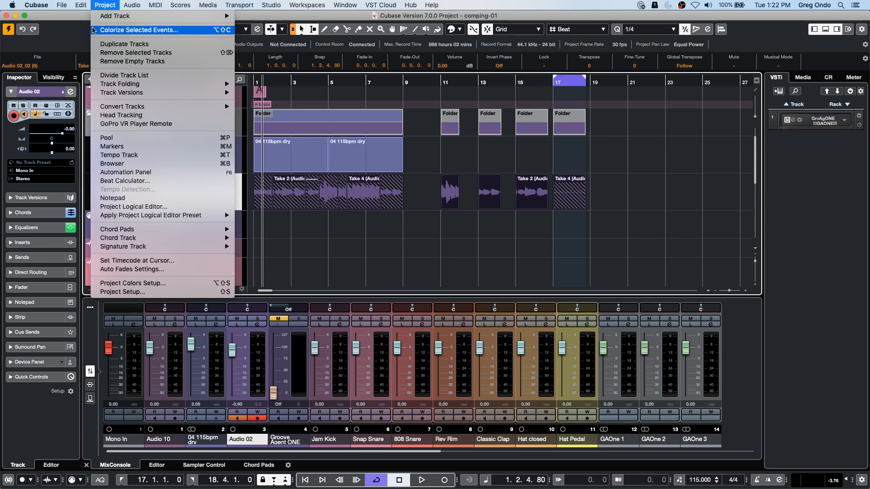
{"action": "mouse_move", "coordinate": [136, 3]}
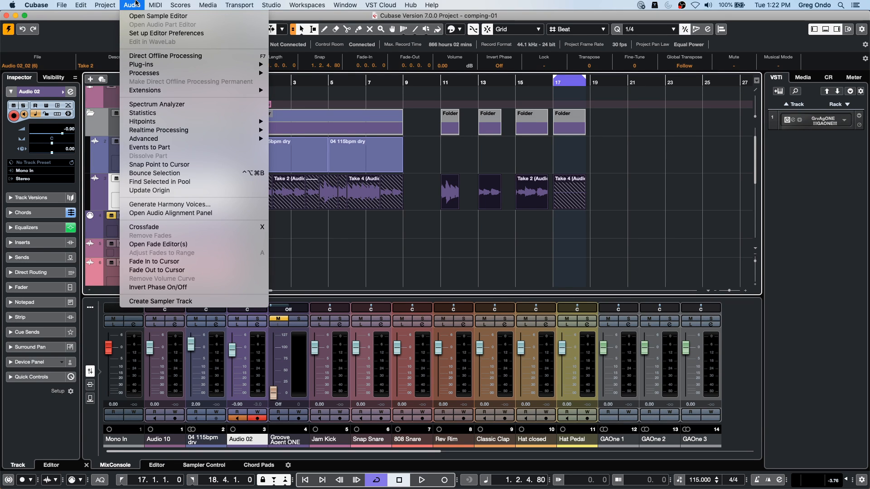
{"action": "left_click", "coordinate": [192, 173]}
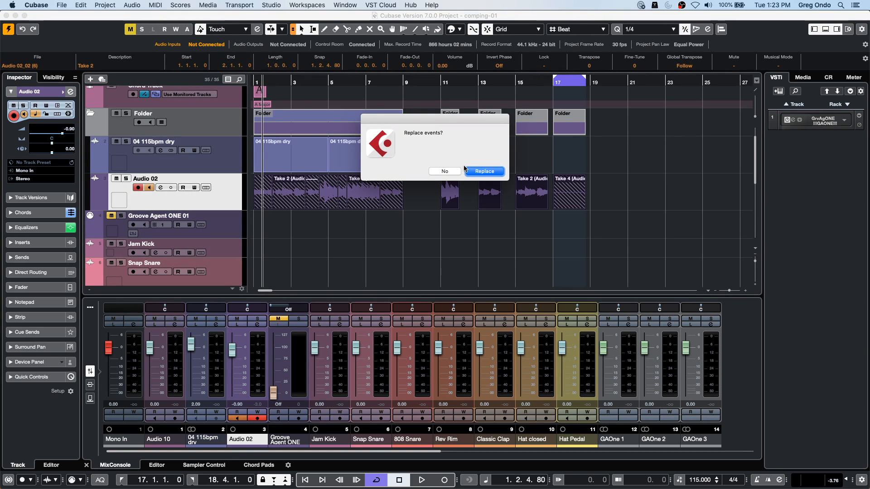
{"action": "key", "text": "Return"}
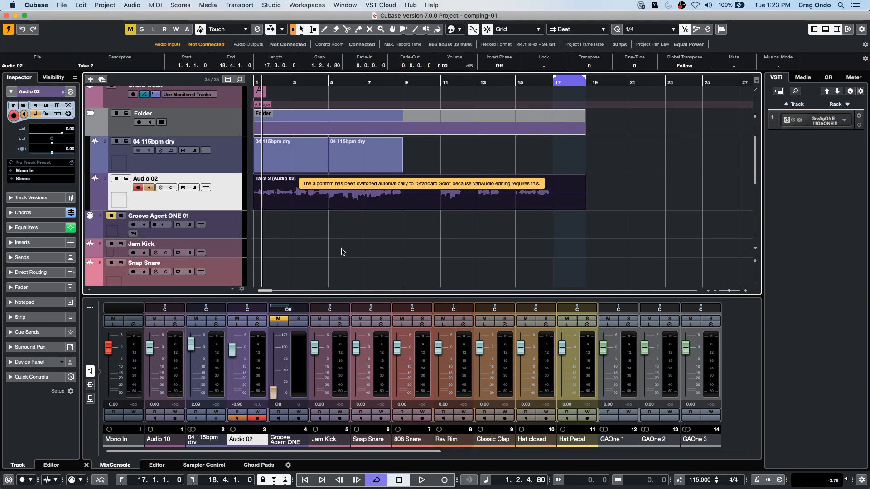
- Undo the bounce of the Audio 02 events
{"action": "left_click", "coordinate": [497, 146]}
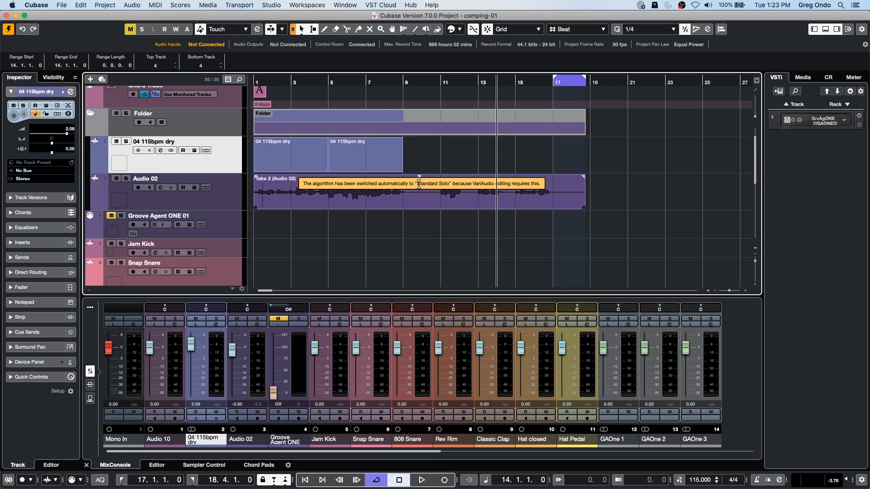
{"action": "left_click", "coordinate": [427, 186]}
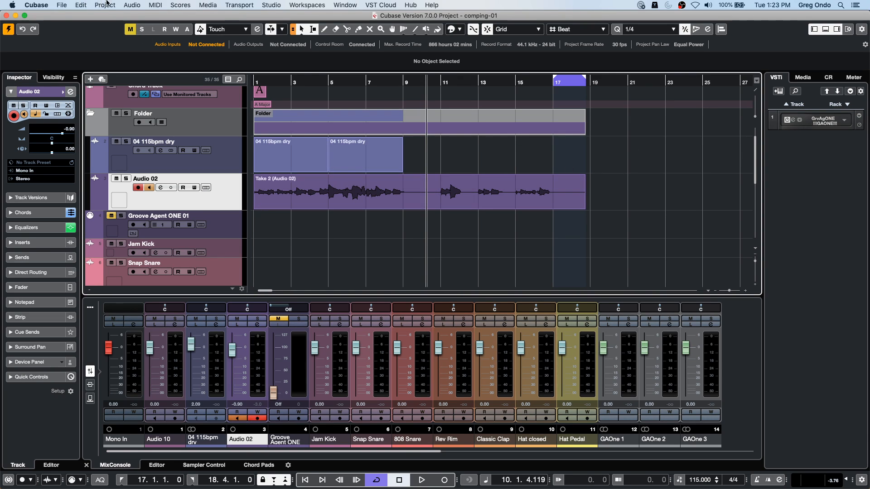
{"action": "left_click", "coordinate": [135, 5]}
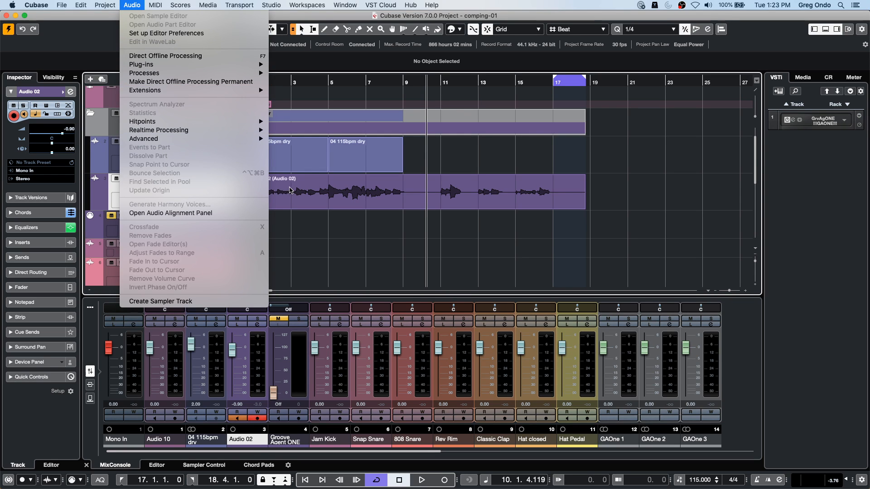
{"action": "left_click", "coordinate": [295, 194]}
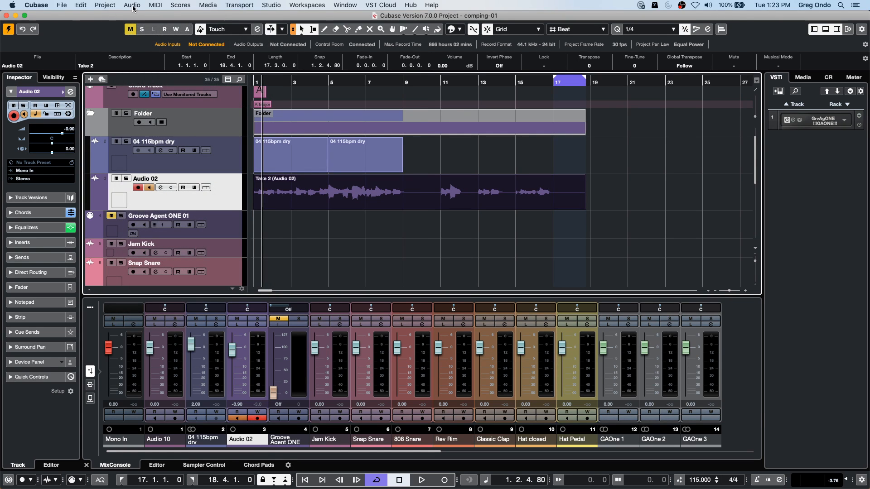
{"action": "left_click", "coordinate": [130, 5]}
{"action": "left_click", "coordinate": [499, 261]}
{"action": "key", "text": "super+z"}
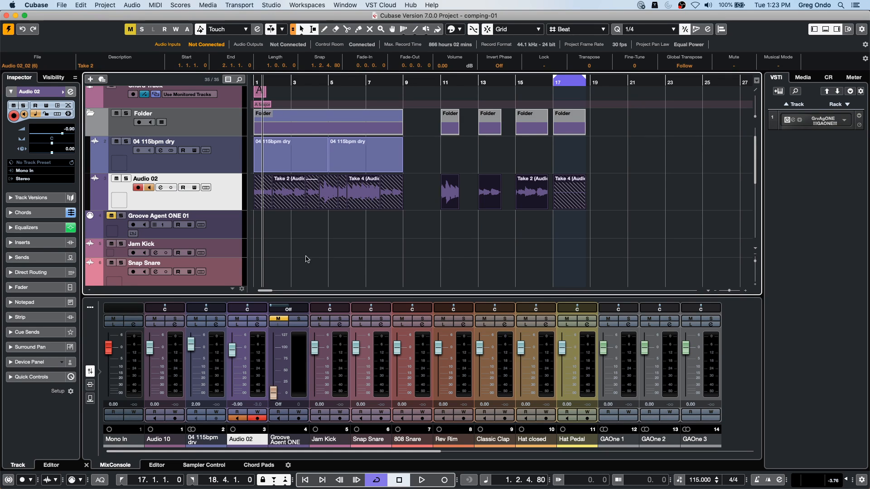
- Open the Take 3 event at bar 11 of Audio 02 in the Sample Editor and show its VariAudio settings
{"action": "left_click", "coordinate": [455, 202]}
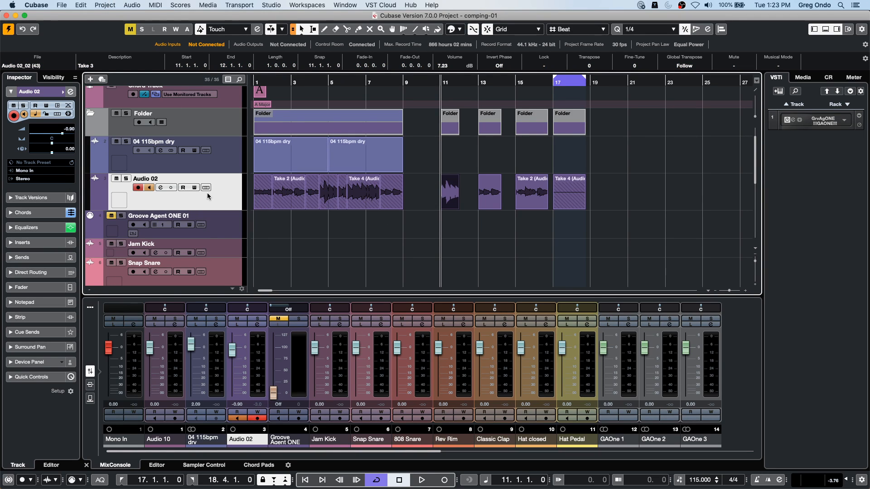
{"action": "double_click", "coordinate": [457, 205]}
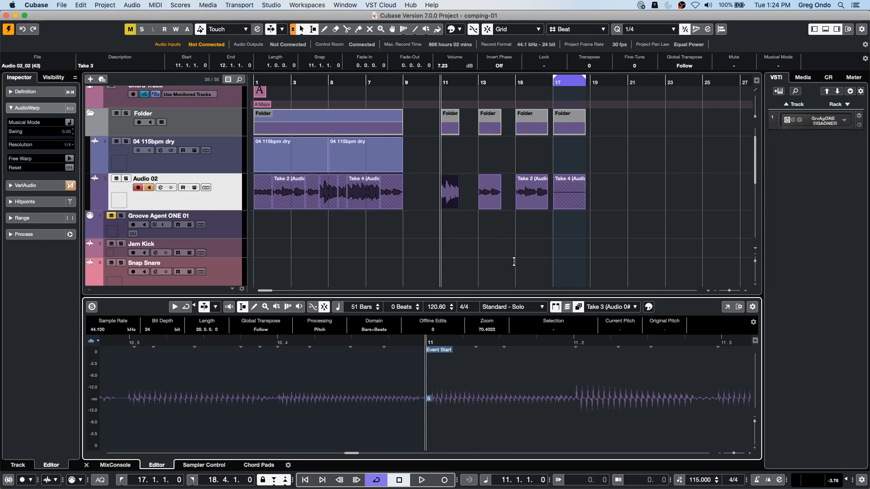
{"action": "left_click", "coordinate": [453, 202]}
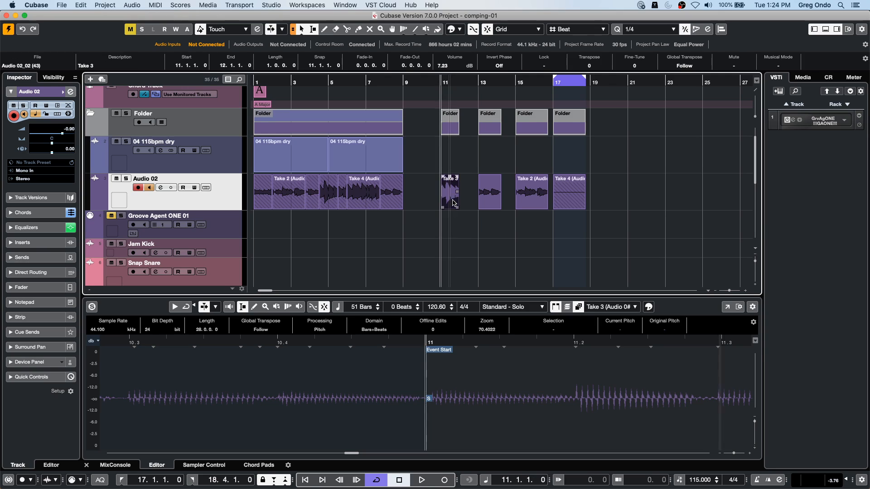
{"action": "double_click", "coordinate": [454, 203]}
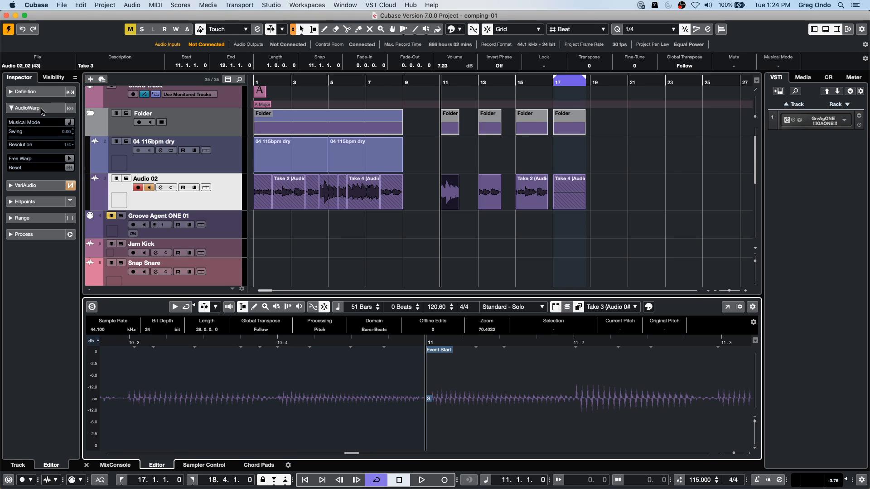
{"action": "left_click", "coordinate": [39, 185]}
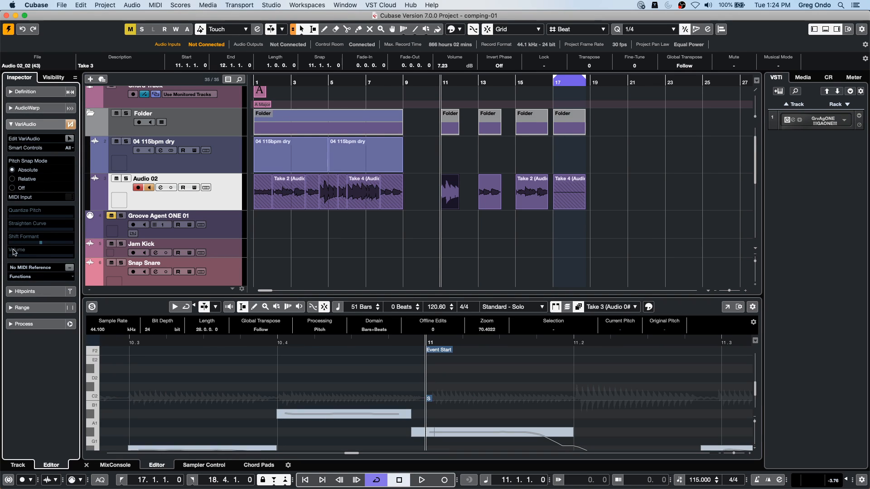
- Extract MIDI from the VariAudio notes of the Take 3 event
{"action": "left_click", "coordinate": [27, 276]}
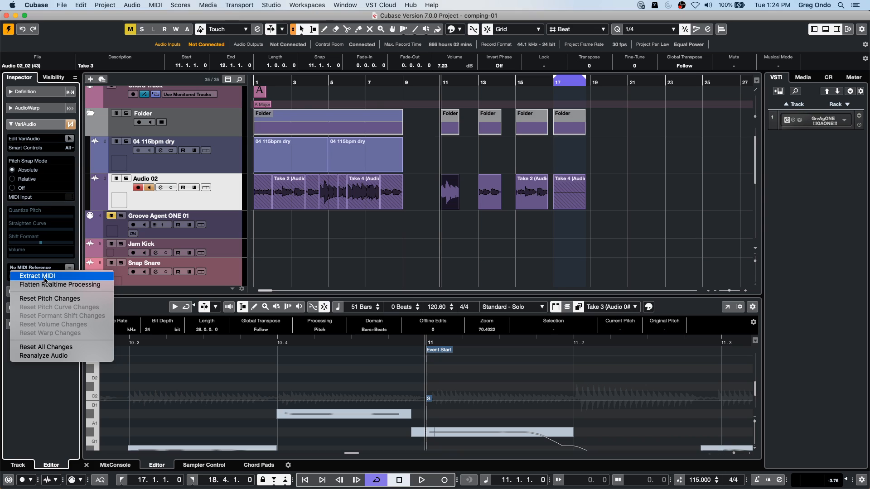
{"action": "left_click", "coordinate": [44, 277]}
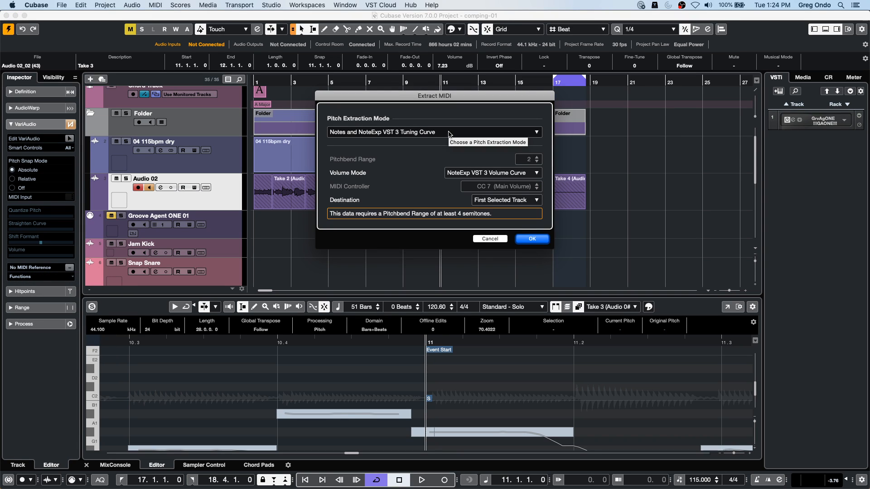
{"action": "left_click", "coordinate": [534, 173]}
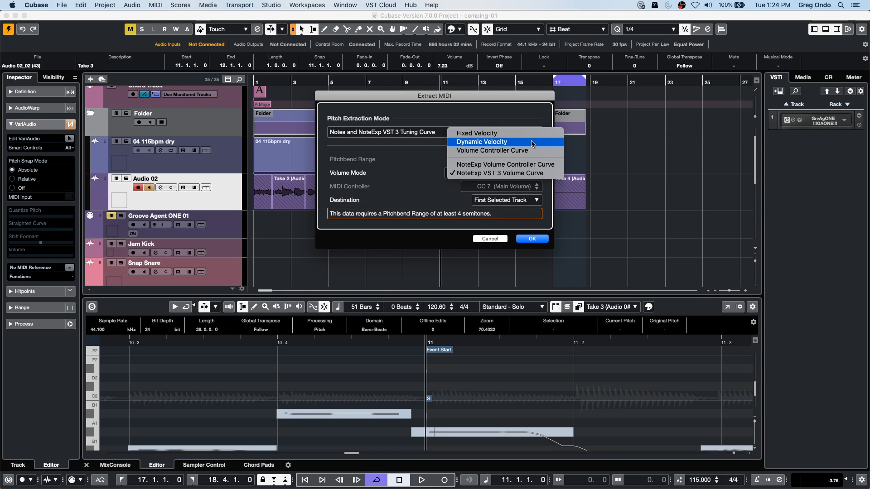
{"action": "left_click", "coordinate": [612, 238]}
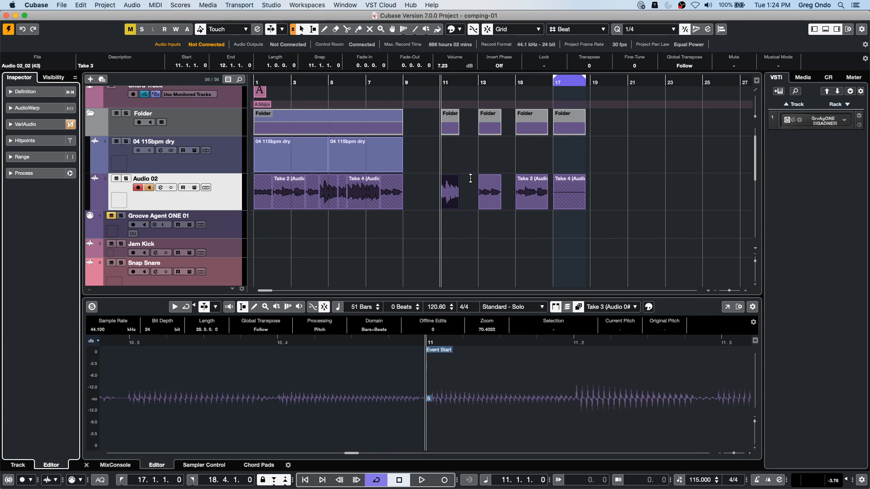
- Add the EnvelopeShaper dynamics effect to the second insert slot of Audio 02
{"action": "left_click", "coordinate": [205, 190]}
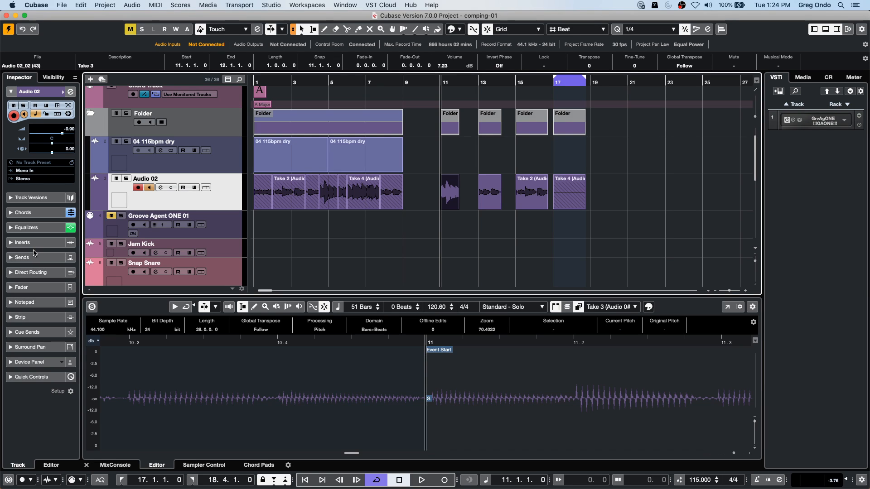
{"action": "left_click", "coordinate": [22, 242]}
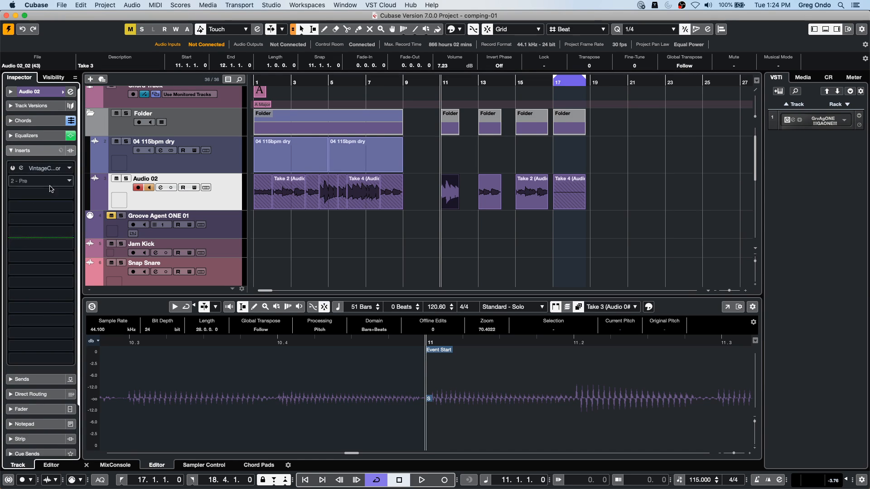
{"action": "left_click", "coordinate": [50, 183]}
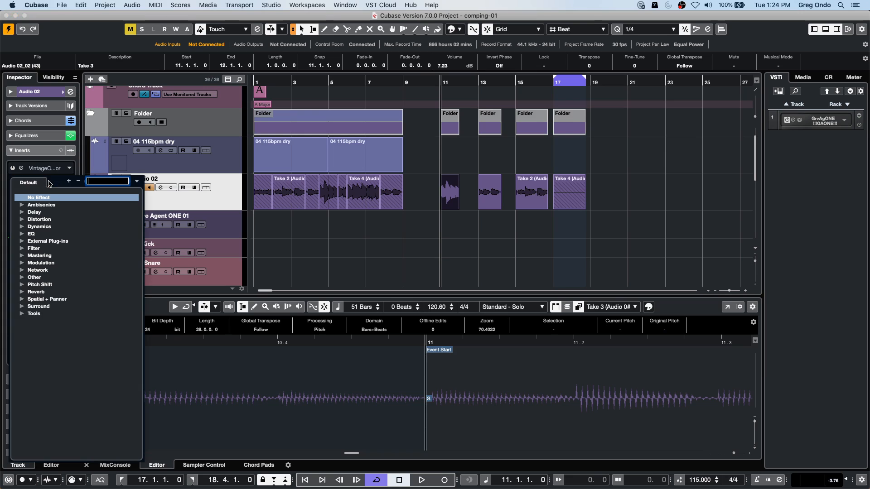
{"action": "left_click", "coordinate": [22, 226]}
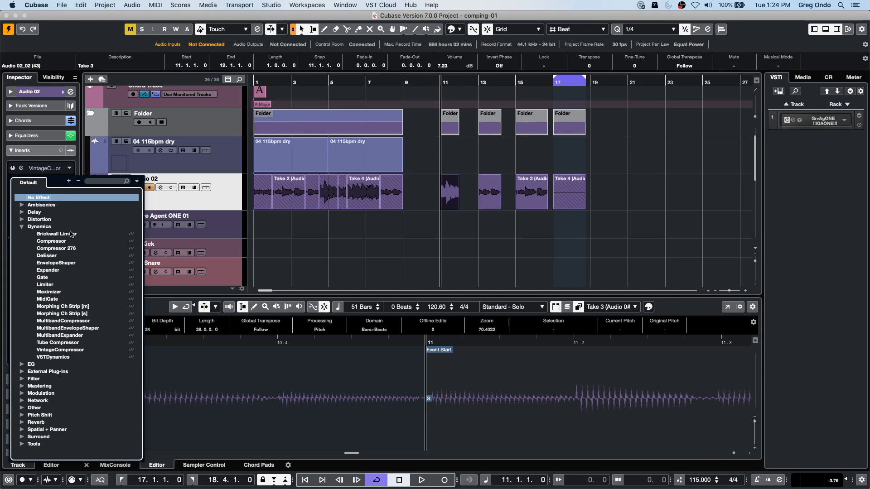
{"action": "left_click", "coordinate": [70, 263]}
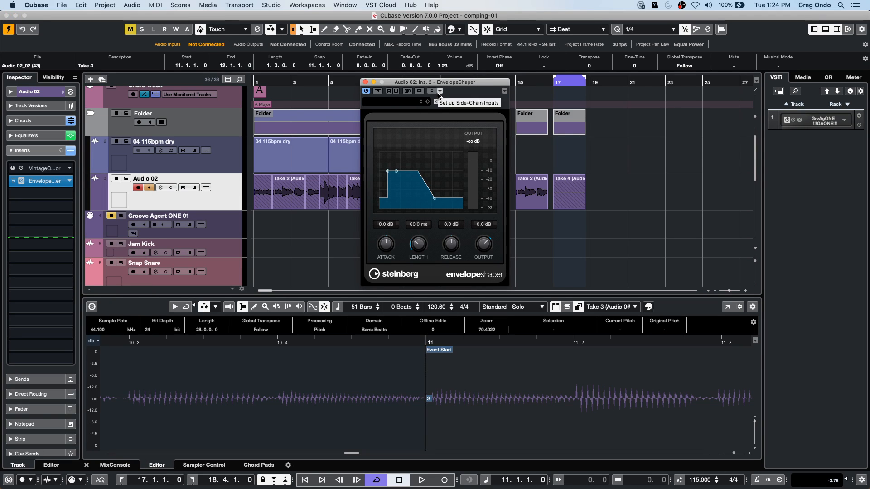
- Switch EnvelopeShaper's side-chain on and off again, raise its attack to 14.2 dB and close the plug-in
{"action": "left_click", "coordinate": [432, 90]}
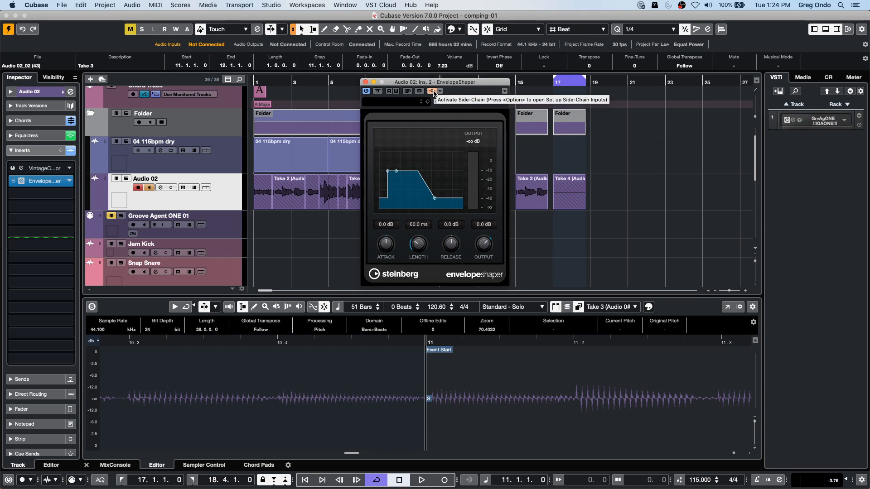
{"action": "left_click", "coordinate": [433, 92]}
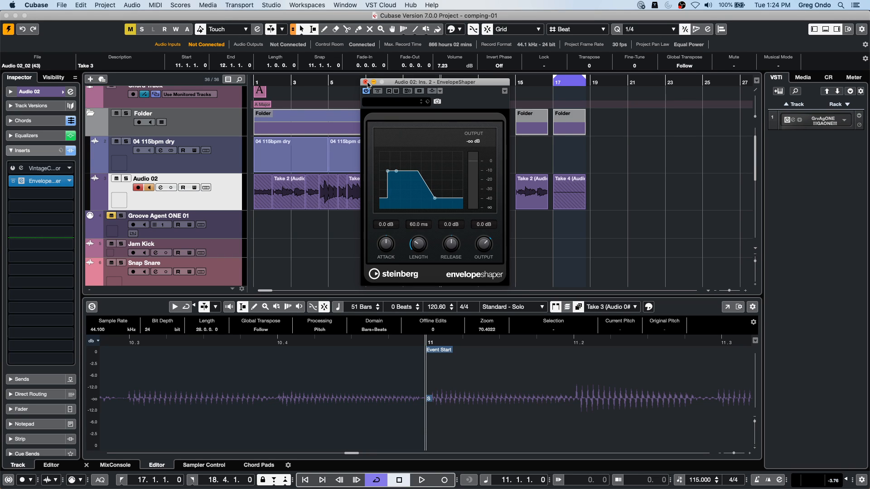
{"action": "left_click", "coordinate": [221, 205]}
{"action": "left_click", "coordinate": [304, 149]}
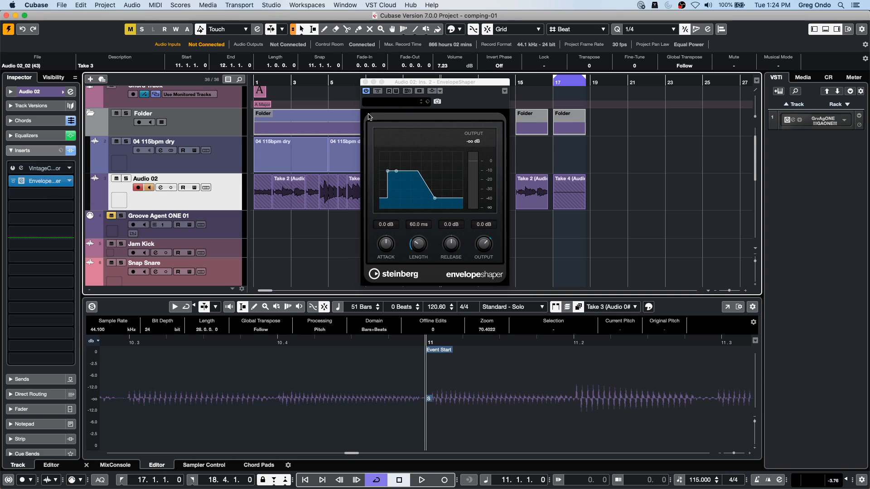
{"action": "left_click_drag", "start_coordinate": [387, 172], "coordinate": [384, 162]}
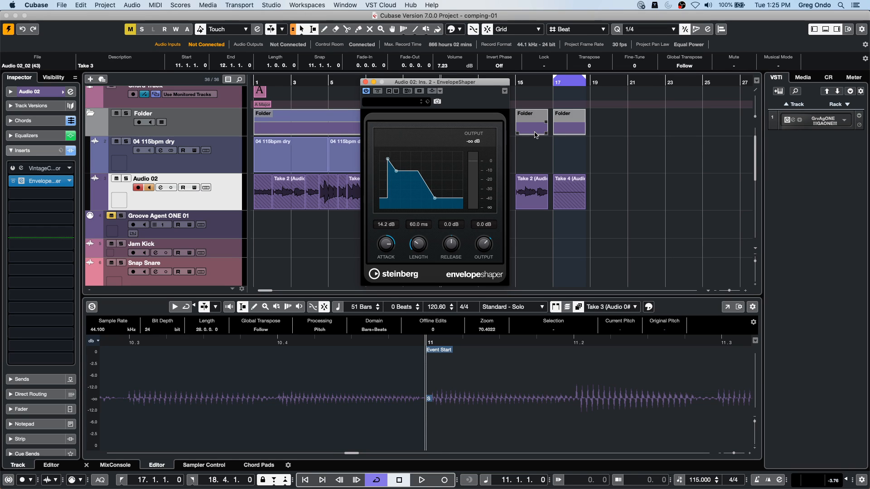
{"action": "left_click", "coordinate": [365, 82]}
- Switch to the open project beatles stones t and activate it
{"action": "left_click", "coordinate": [323, 5]}
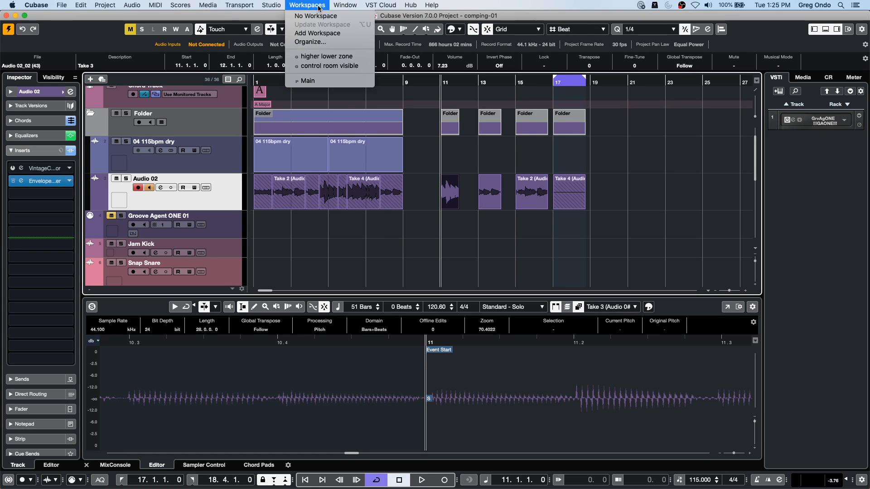
{"action": "mouse_move", "coordinate": [357, 6]}
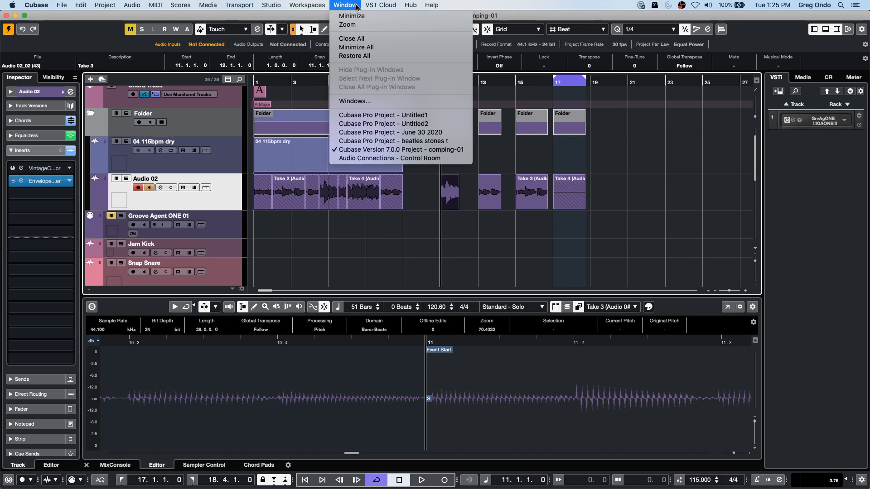
{"action": "left_click", "coordinate": [463, 142]}
{"action": "key", "text": "space"}
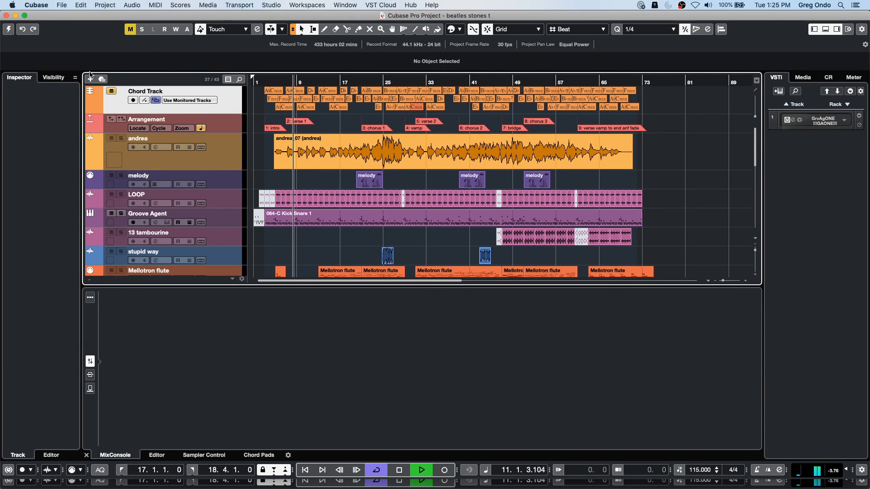
{"action": "key", "text": "space"}
{"action": "left_click", "coordinate": [9, 30]}
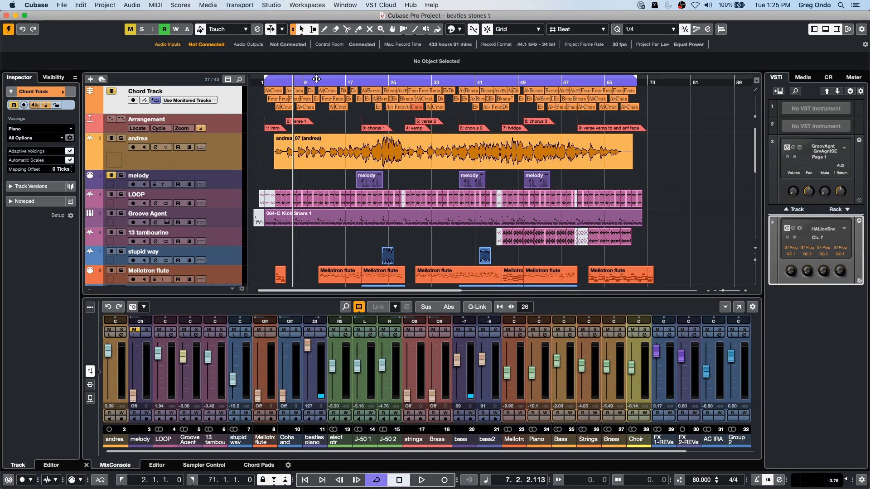
- Play the beatles stones t song in short passages from about bar 11
{"action": "left_click", "coordinate": [317, 79]}
{"action": "key", "text": "space"}
{"action": "key", "text": "space"}
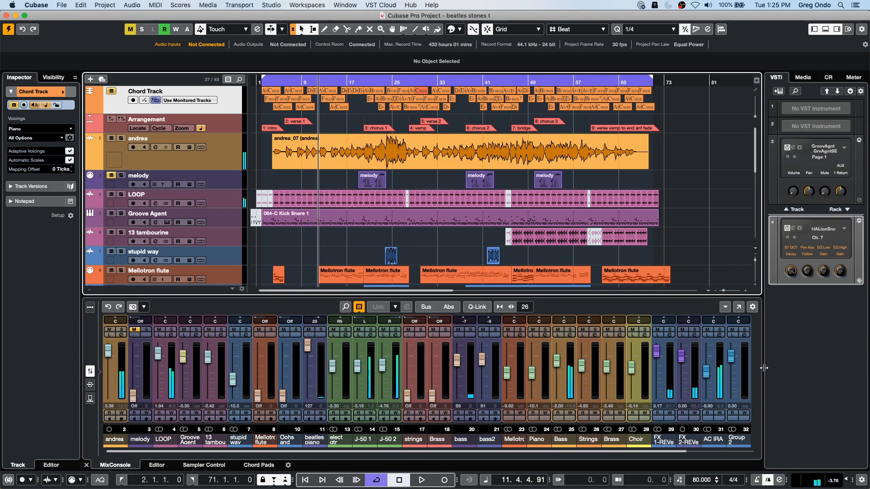
{"action": "key", "text": "space"}
{"action": "key", "text": "space"}
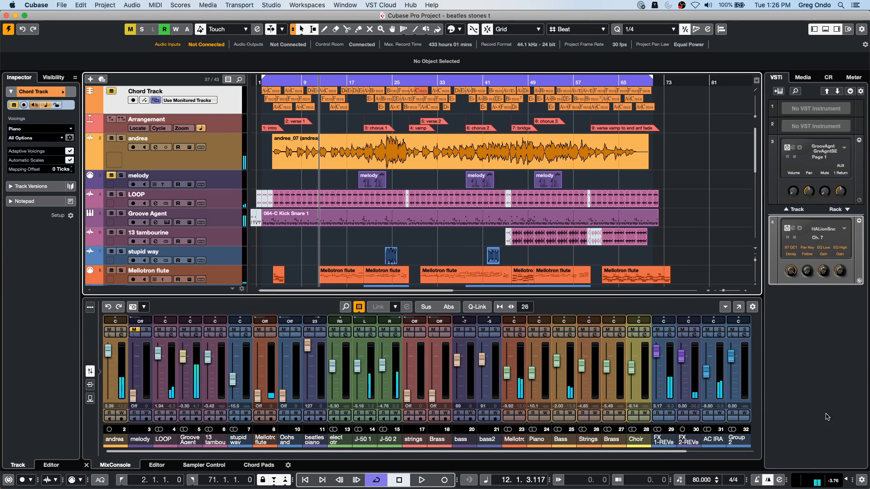
{"action": "left_click_drag", "start_coordinate": [845, 480], "coordinate": [845, 488]}
{"action": "left_click_drag", "start_coordinate": [858, 452], "coordinate": [858, 467]}
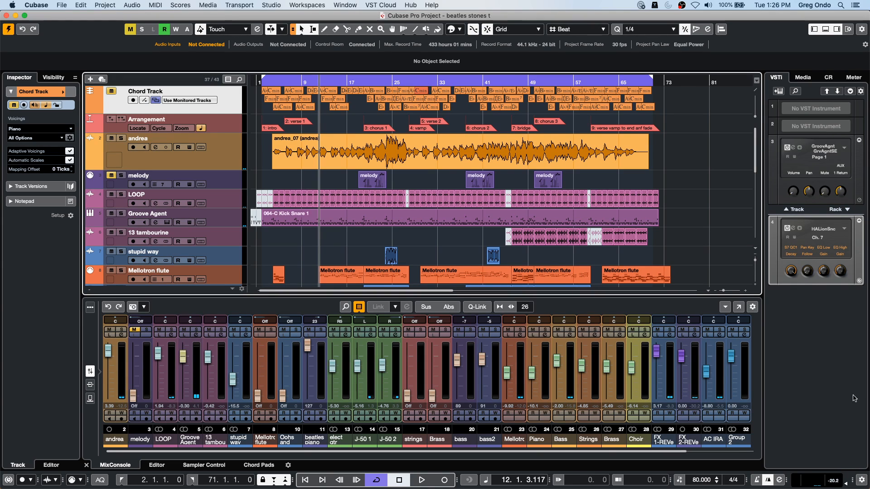
- Play the song from about bar 12 and, during playback, add the Compressor dynamics effect to the andrea track's first insert slot
{"action": "key", "text": "space"}
{"action": "left_click", "coordinate": [549, 164]}
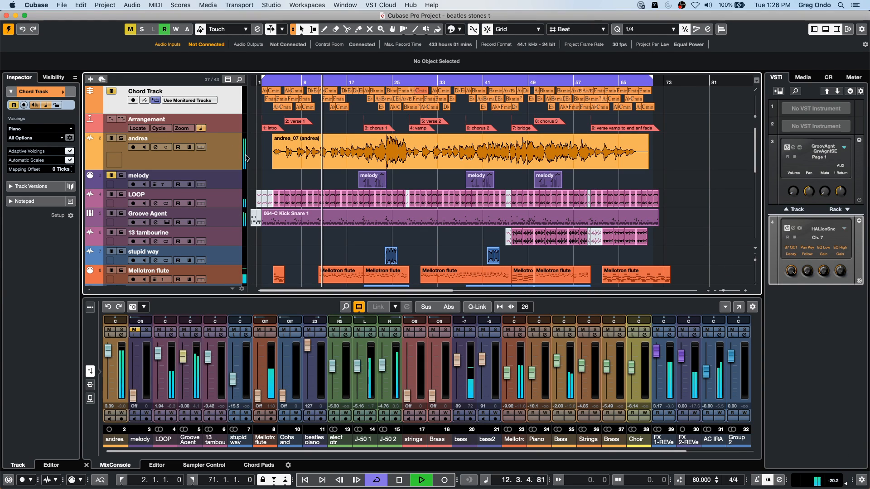
{"action": "left_click", "coordinate": [174, 160]}
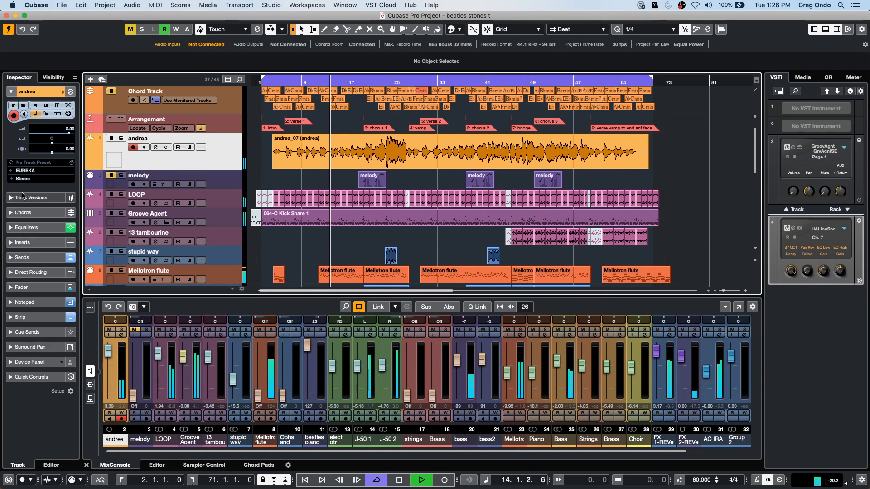
{"action": "left_click", "coordinate": [38, 244]}
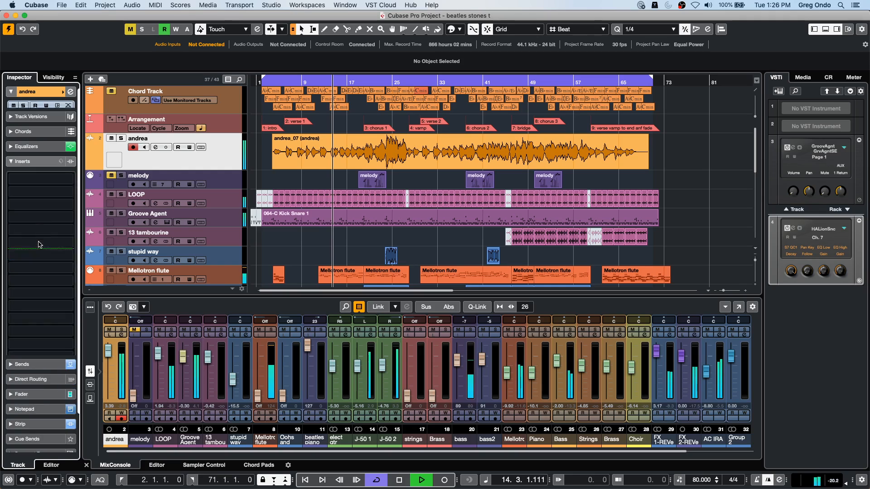
{"action": "left_click", "coordinate": [44, 172]}
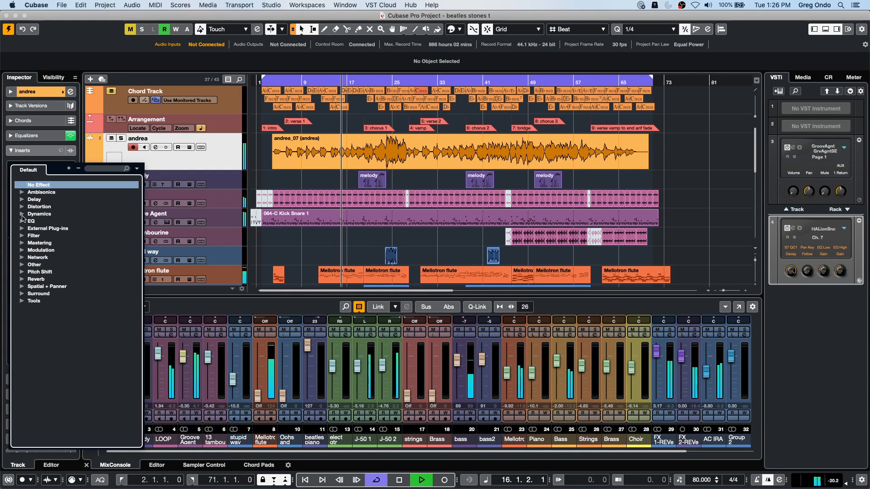
{"action": "left_click", "coordinate": [21, 214]}
{"action": "left_click", "coordinate": [64, 229]}
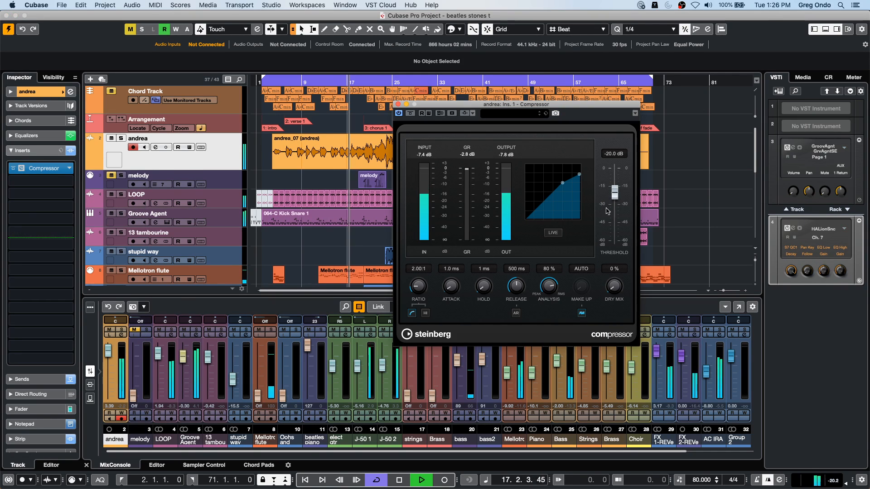
{"action": "key", "text": "space"}
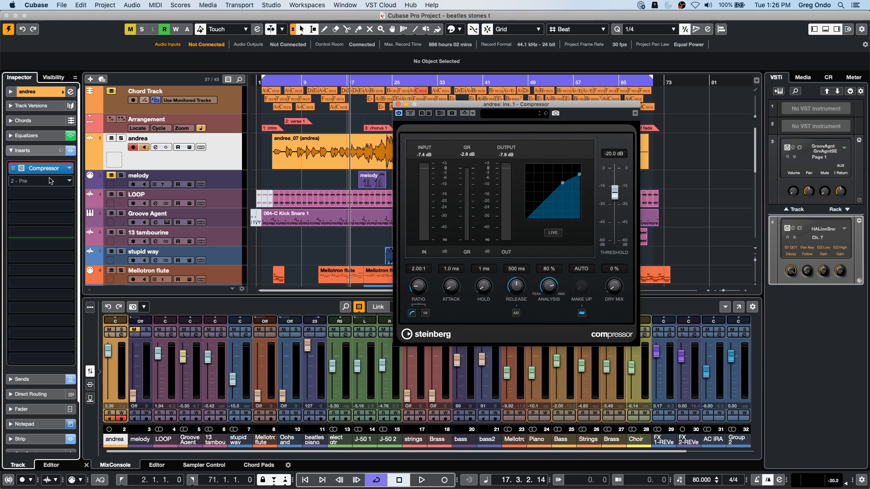
- Close the Compressor window and remove the effect from the andrea track's first insert slot
{"action": "left_click", "coordinate": [64, 171]}
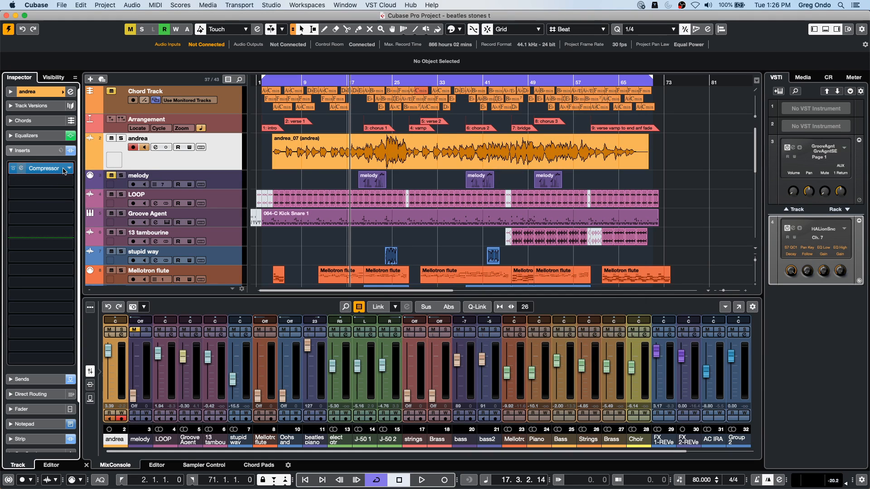
{"action": "left_click", "coordinate": [70, 168]}
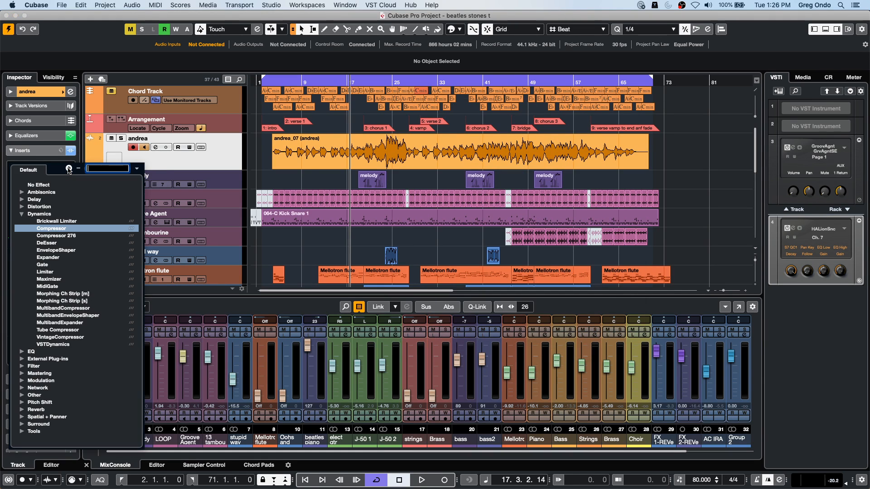
{"action": "left_click", "coordinate": [51, 184]}
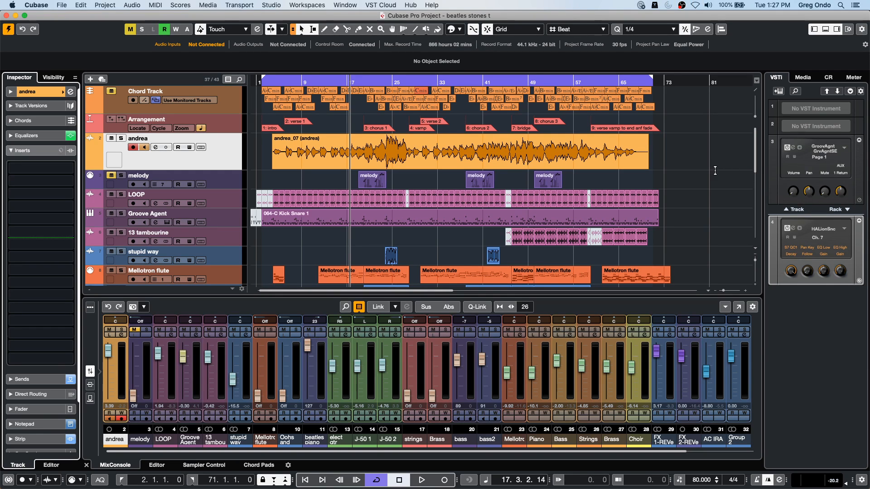
- Select the andrea_07 audio event on the andrea track and place the project cursor at its start
{"action": "right_click", "coordinate": [681, 155]}
{"action": "left_click", "coordinate": [681, 155]}
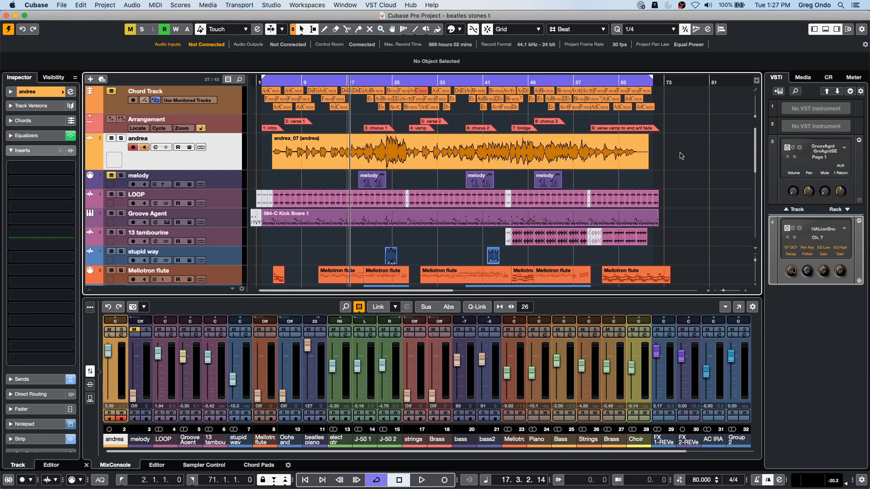
{"action": "left_click", "coordinate": [436, 155]}
{"action": "left_click", "coordinate": [442, 172]}
{"action": "scroll", "coordinate": [442, 172], "scroll_direction": "down", "scroll_amount": 12}
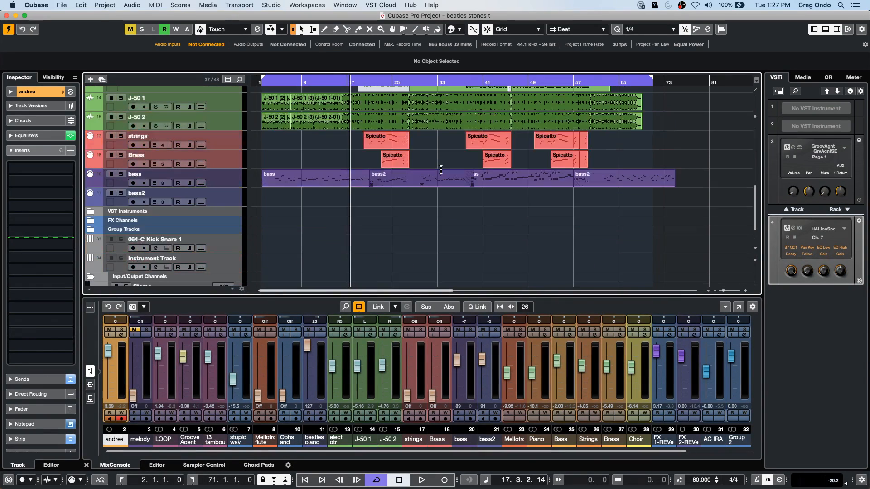
{"action": "scroll", "coordinate": [441, 169], "scroll_direction": "up", "scroll_amount": 12}
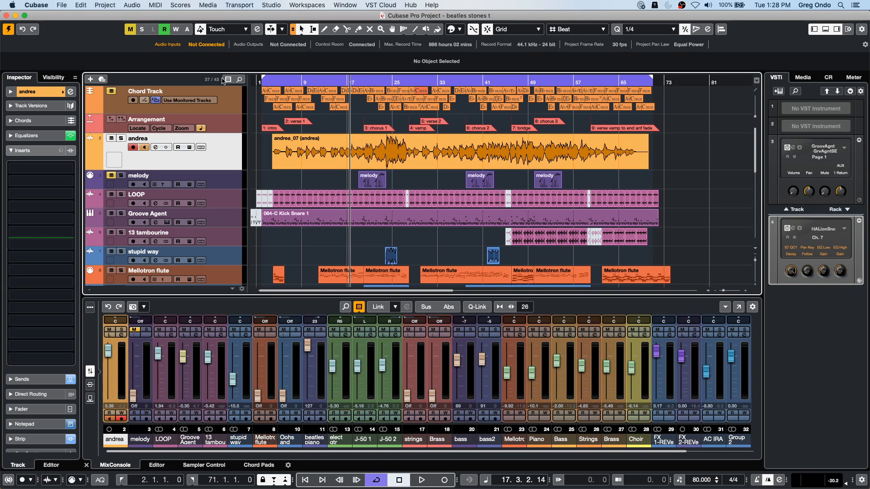
{"action": "left_click", "coordinate": [359, 158]}
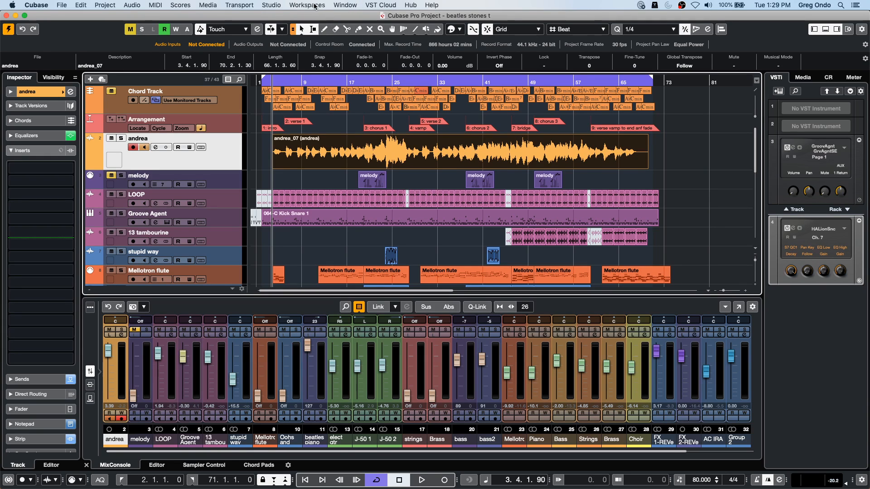
- Create a new empty project and store it in the June 30 2020 folder
{"action": "left_click", "coordinate": [61, 5]}
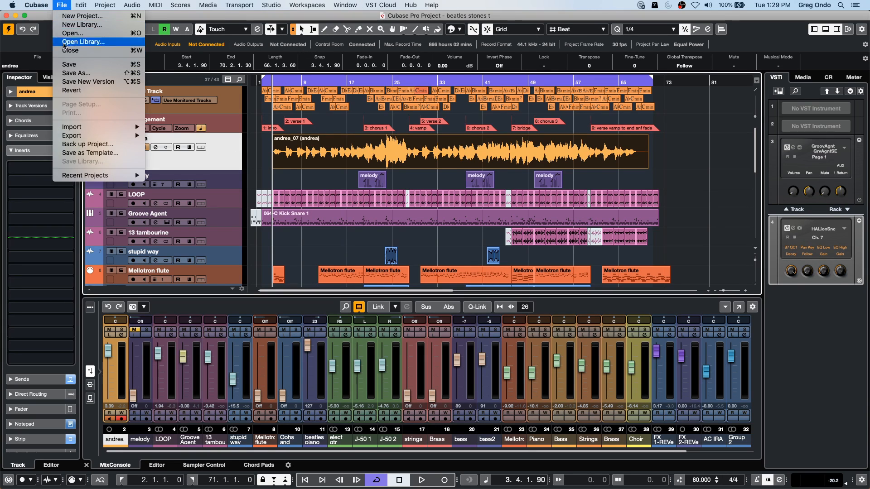
{"action": "left_click", "coordinate": [86, 16]}
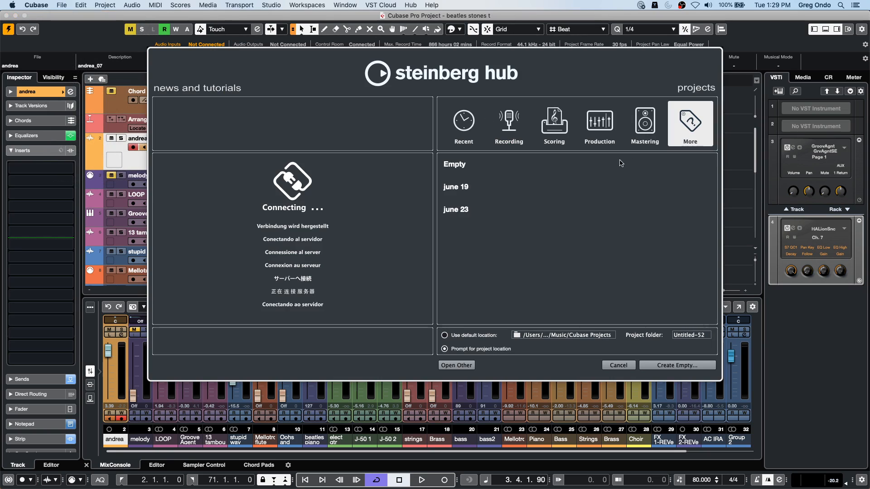
{"action": "left_click", "coordinate": [674, 365]}
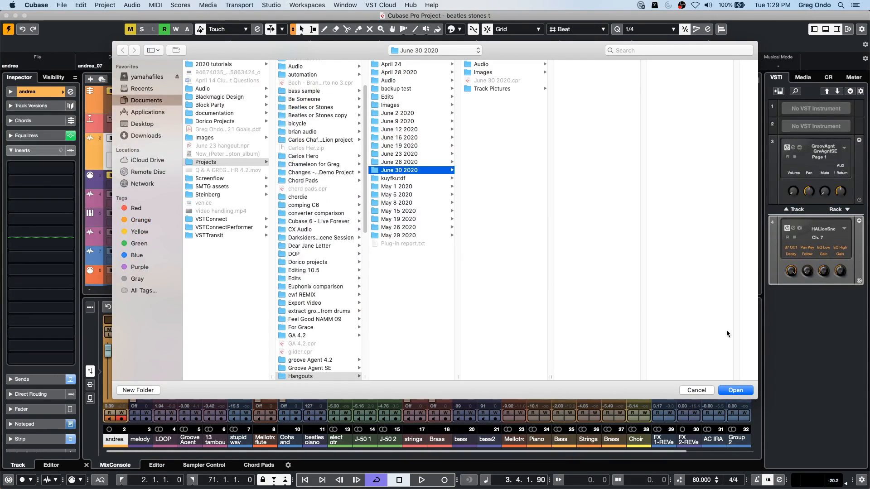
{"action": "left_click", "coordinate": [736, 391]}
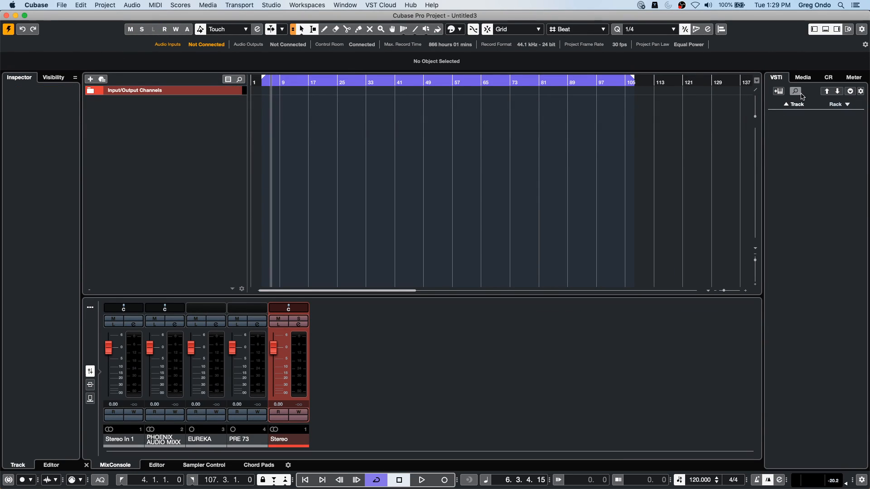
- Add a HALion Sonic SE instrument track to the empty project from the media browser's VST Instruments
{"action": "left_click", "coordinate": [816, 78]}
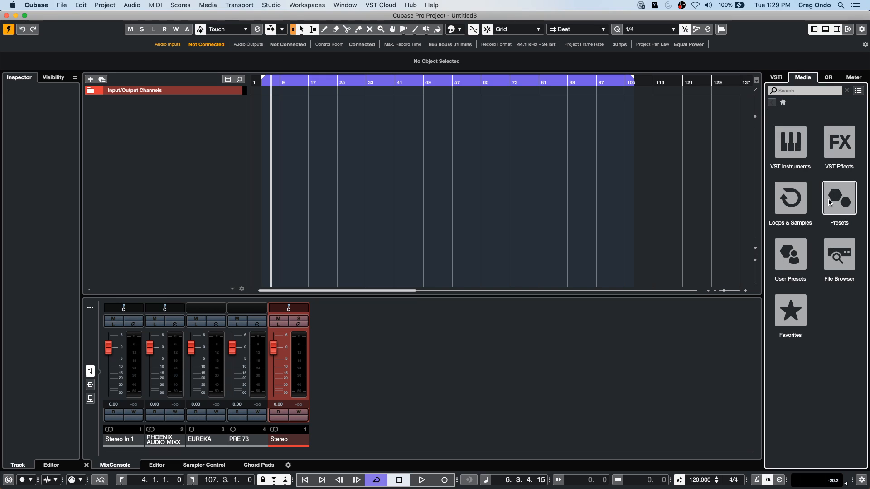
{"action": "left_click", "coordinate": [799, 154]}
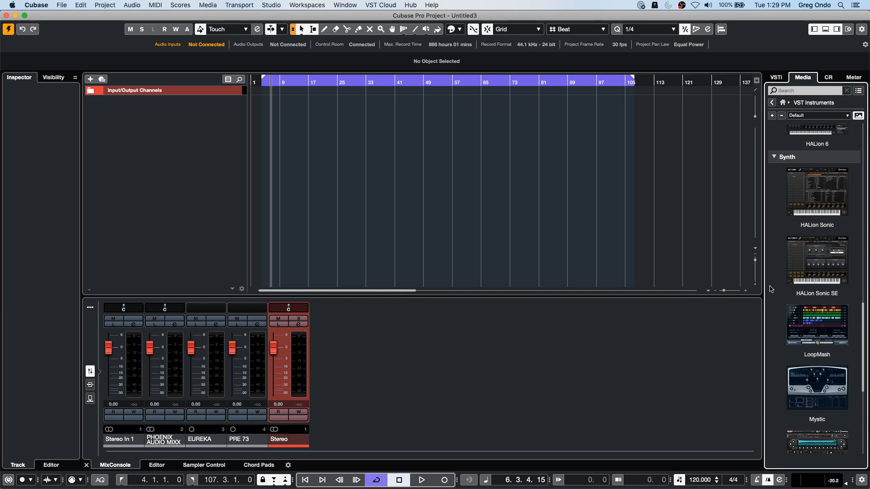
{"action": "left_click_drag", "start_coordinate": [826, 254], "coordinate": [208, 155]}
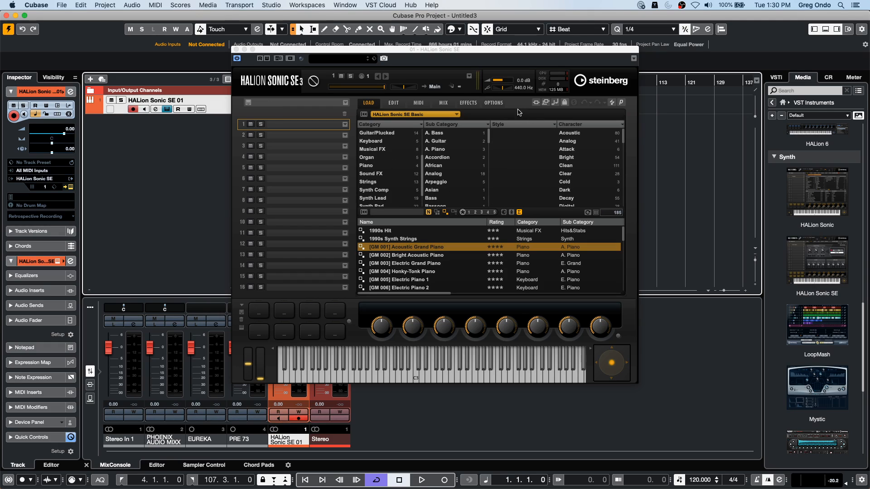
- Load the TGuitar program from the TGuitar library into HALion Sonic SE's first slot
{"action": "left_click", "coordinate": [427, 116]}
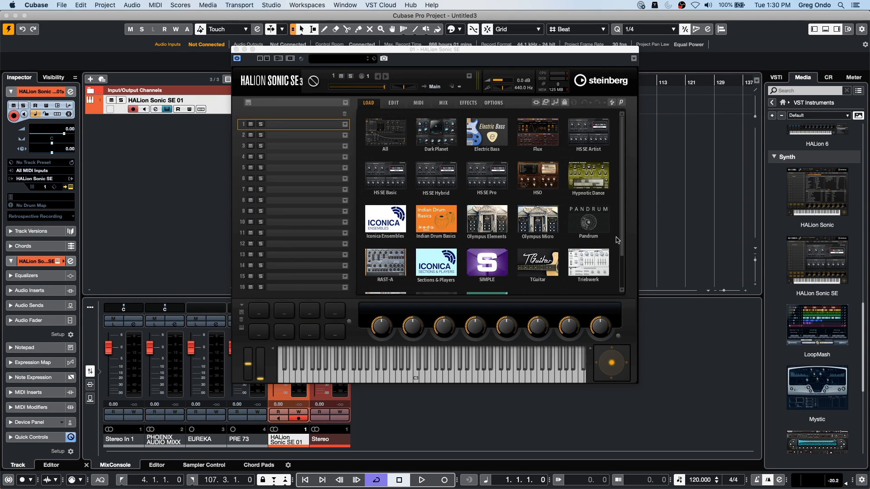
{"action": "left_click", "coordinate": [548, 264]}
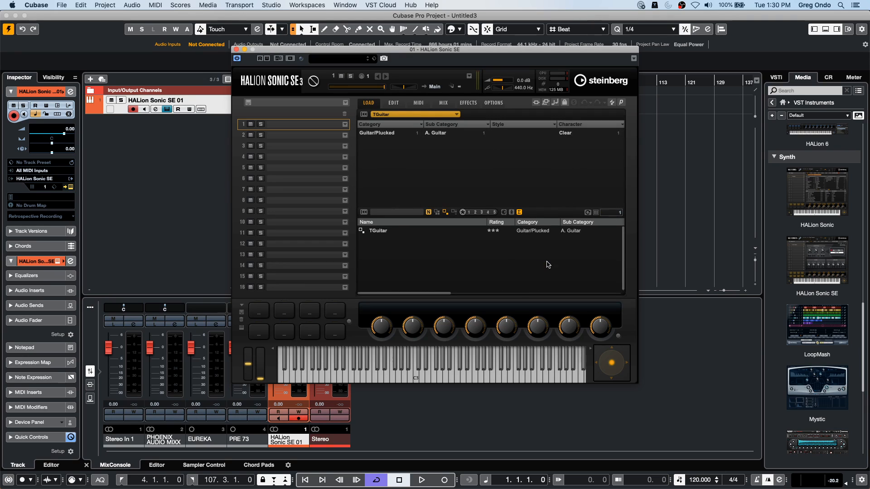
{"action": "double_click", "coordinate": [387, 231]}
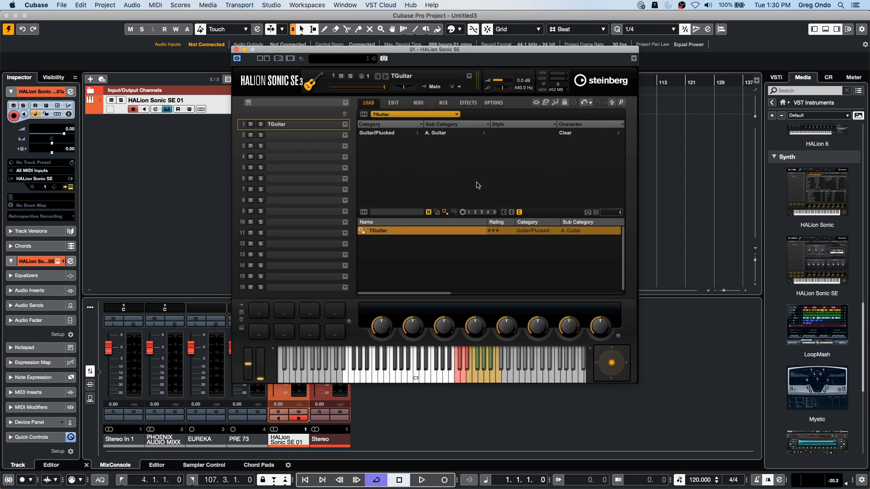
- Set TGuitar's mode to Patterns and assign Folk-pattern01 - 80 to the first pattern selection key
{"action": "left_click", "coordinate": [393, 103]}
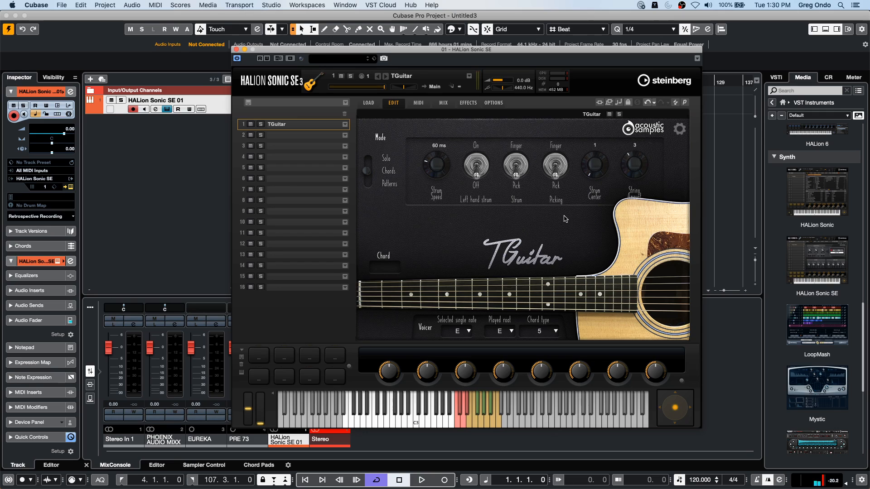
{"action": "left_click", "coordinate": [368, 184]}
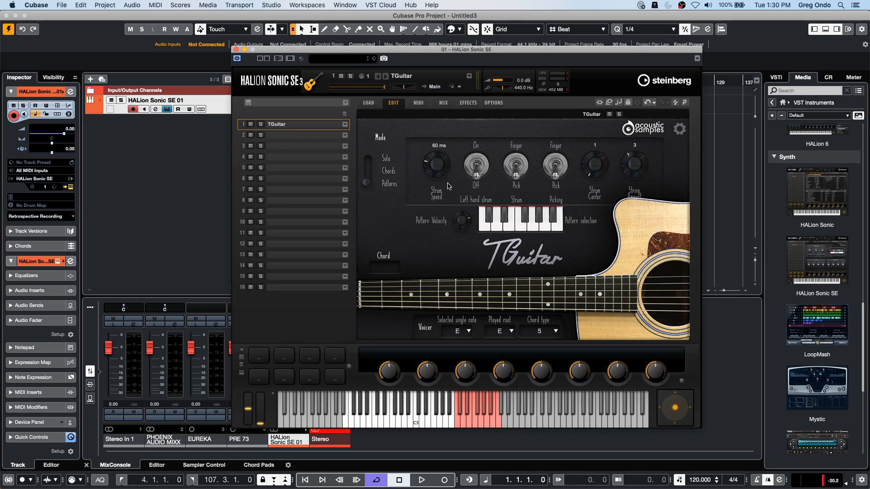
{"action": "right_click", "coordinate": [485, 226]}
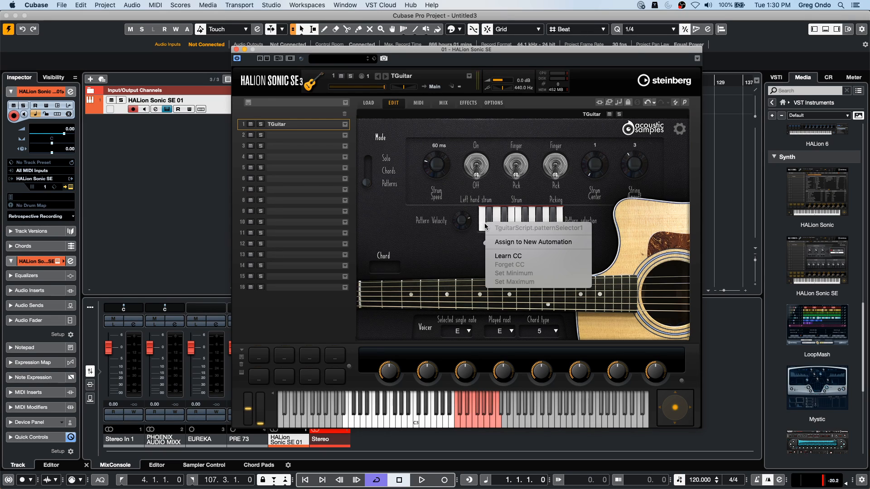
{"action": "left_click", "coordinate": [471, 224]}
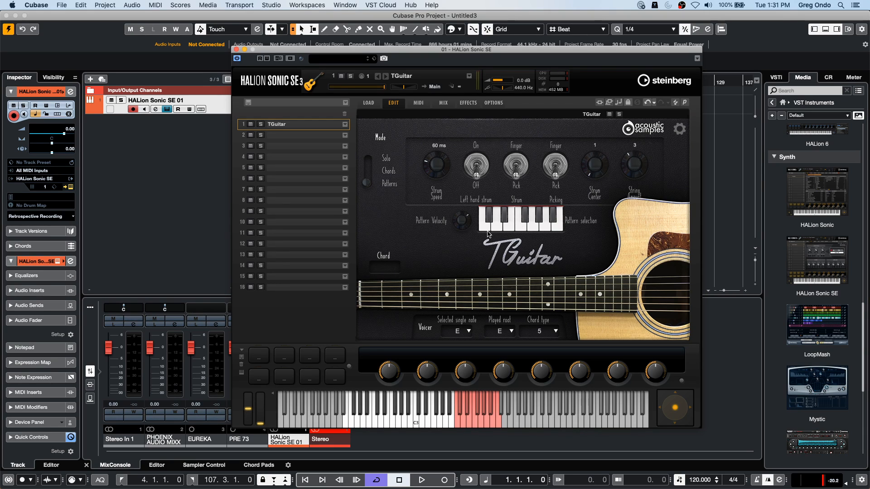
{"action": "left_click", "coordinate": [484, 221]}
{"action": "mouse_move", "coordinate": [485, 222]}
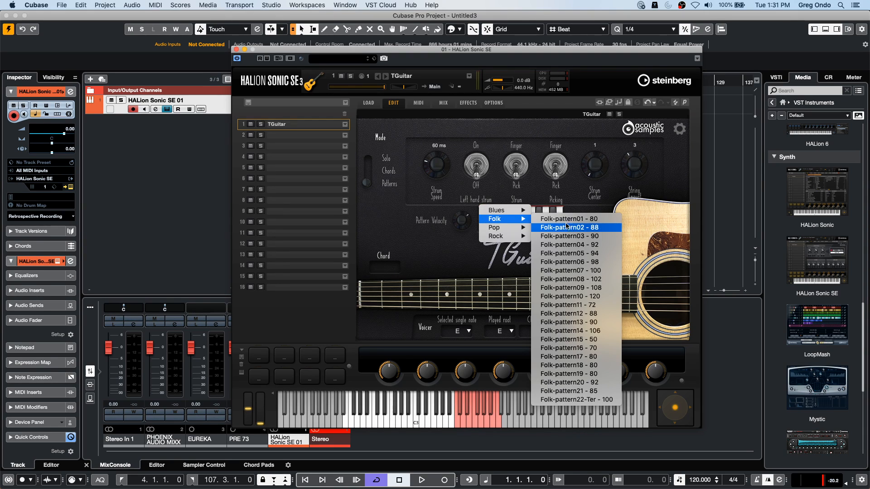
{"action": "left_click", "coordinate": [586, 220]}
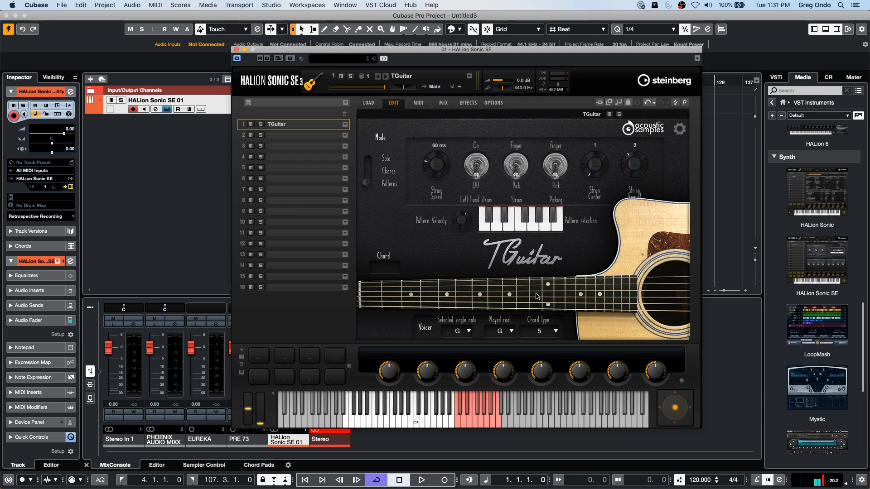
- Show the pattern categories of TGuitar's first pattern key again and close the HALion Sonic SE window
{"action": "right_click", "coordinate": [483, 229]}
{"action": "left_click", "coordinate": [461, 248]}
{"action": "right_click", "coordinate": [486, 231]}
{"action": "left_click", "coordinate": [486, 229]}
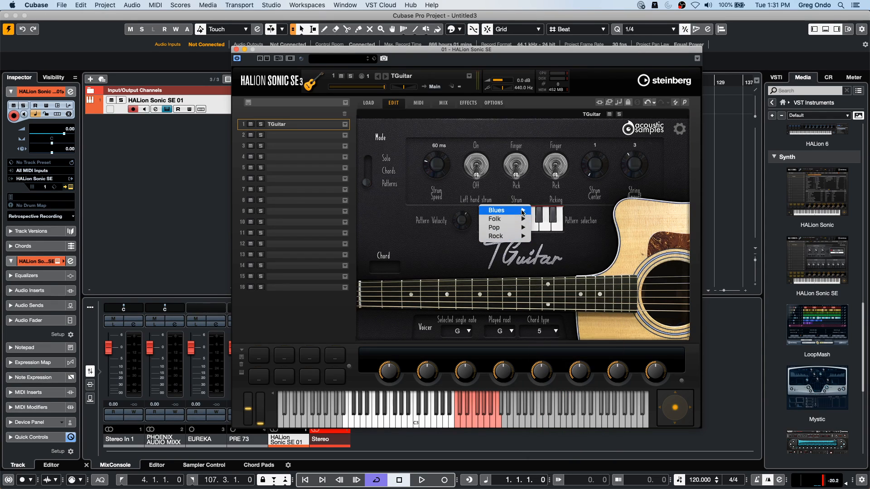
{"action": "left_click", "coordinate": [236, 49]}
{"action": "left_click", "coordinate": [236, 49]}
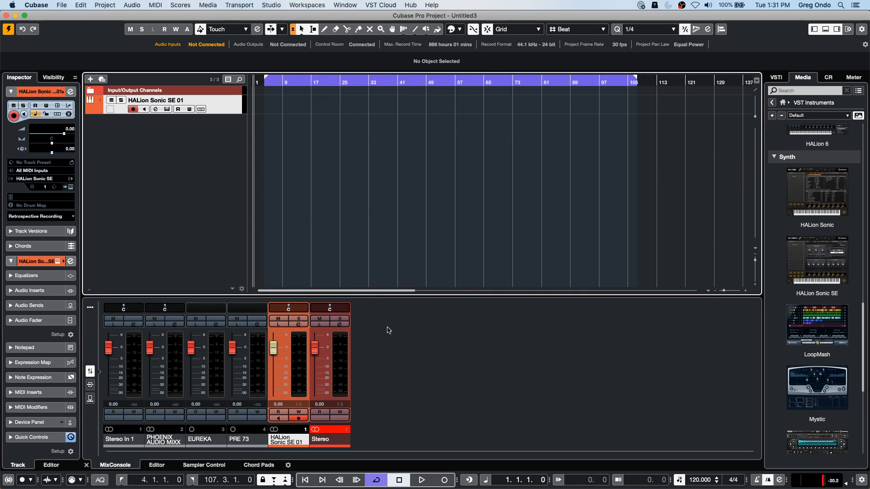
- Draw a MIDI part from about bar 7 to bar 29 on the HALion Sonic SE track and open it in the Key Editor
{"action": "right_click", "coordinate": [284, 111]}
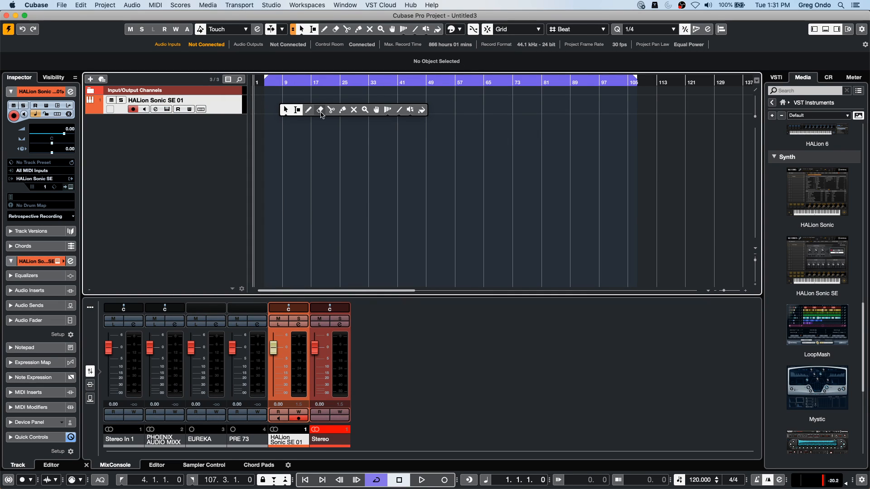
{"action": "left_click", "coordinate": [307, 111]}
{"action": "left_click_drag", "start_coordinate": [281, 108], "coordinate": [356, 109]}
{"action": "right_click", "coordinate": [317, 110]}
{"action": "left_click", "coordinate": [295, 110]}
{"action": "double_click", "coordinate": [294, 110]}
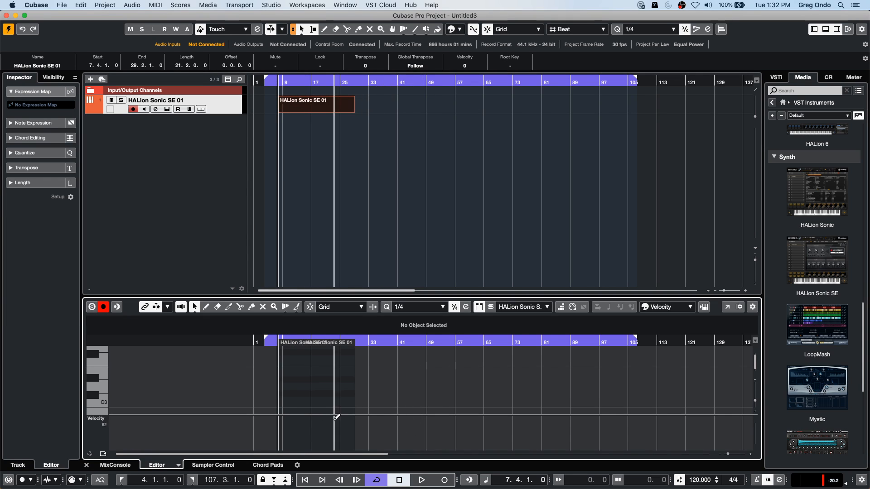
- Draw three long held notes, D#3, C#3 and C3, up to about bar 24 in the part
{"action": "right_click", "coordinate": [287, 385]}
{"action": "left_click", "coordinate": [298, 381]}
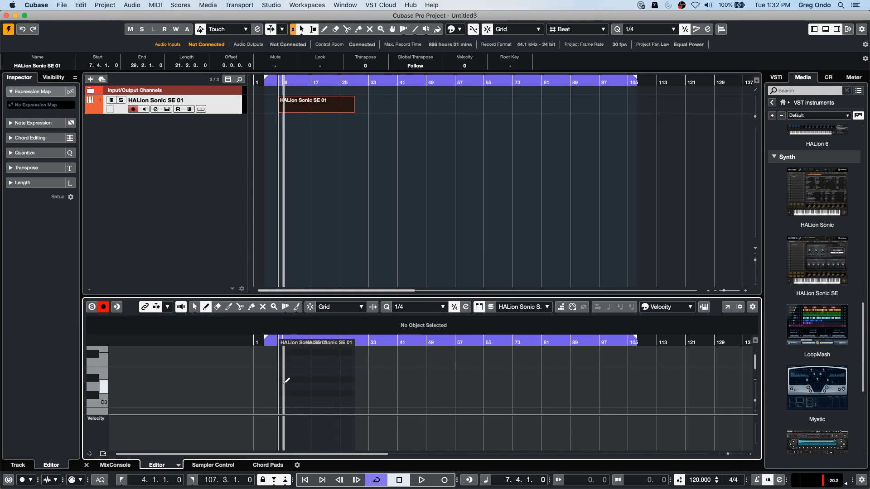
{"action": "left_click_drag", "start_coordinate": [282, 381], "coordinate": [339, 380]}
{"action": "left_click_drag", "start_coordinate": [286, 394], "coordinate": [340, 394]}
{"action": "left_click_drag", "start_coordinate": [286, 400], "coordinate": [339, 400]}
{"action": "scroll", "coordinate": [338, 354], "scroll_direction": "down", "scroll_amount": 2}
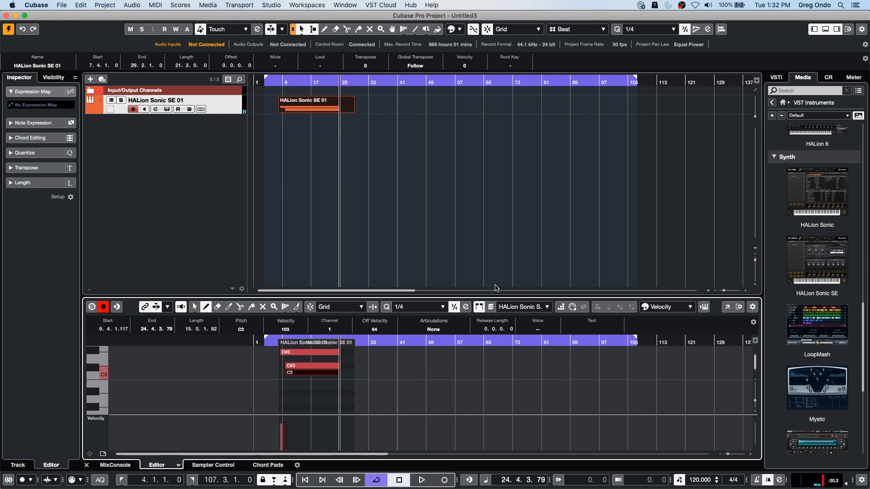
- Move the C3 note down to B2, select all three notes and open the part in a separate Key Editor window
{"action": "right_click", "coordinate": [299, 392]}
{"action": "left_click", "coordinate": [293, 391]}
{"action": "left_click_drag", "start_coordinate": [295, 372], "coordinate": [291, 386]}
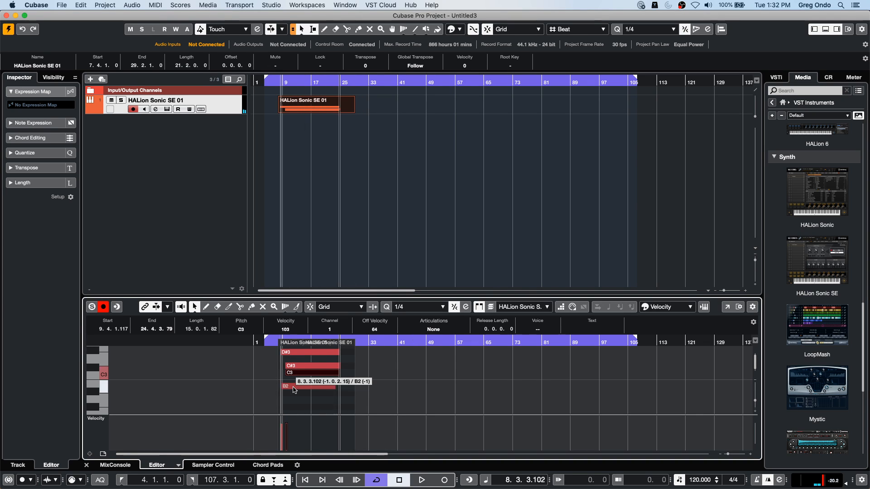
{"action": "right_click", "coordinate": [306, 381]}
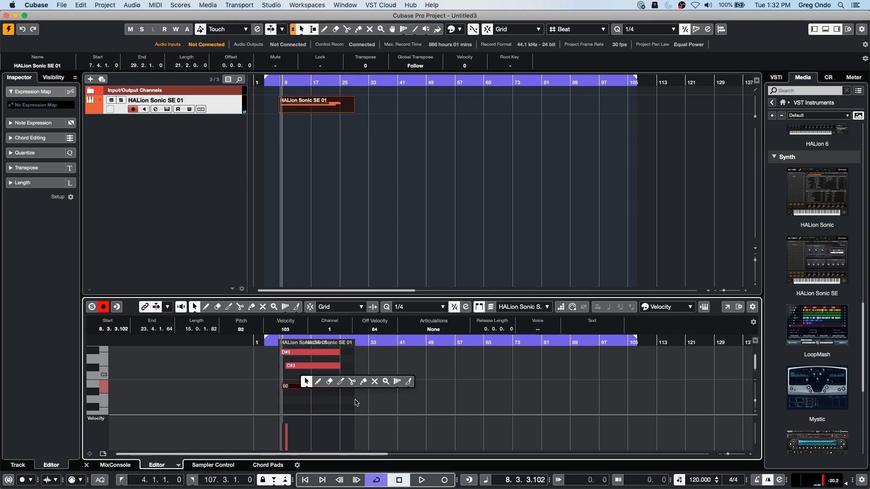
{"action": "left_click", "coordinate": [363, 382]}
{"action": "left_click_drag", "start_coordinate": [284, 402], "coordinate": [316, 336]}
{"action": "left_click", "coordinate": [726, 307]}
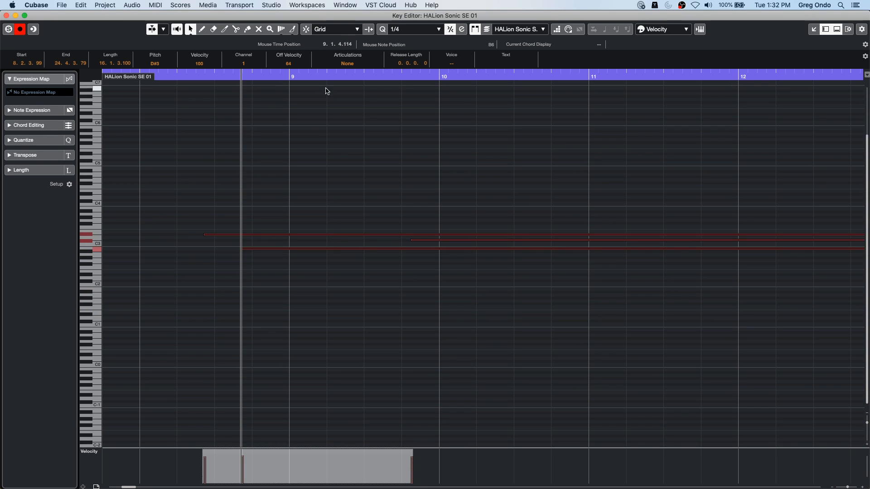
- Space out the held notes by raising the upper one to G#3 and moving the C#3 note to D#3, starting at about 8.3.3
{"action": "left_click", "coordinate": [286, 75]}
{"action": "key", "text": "g"}
{"action": "left_click", "coordinate": [297, 131]}
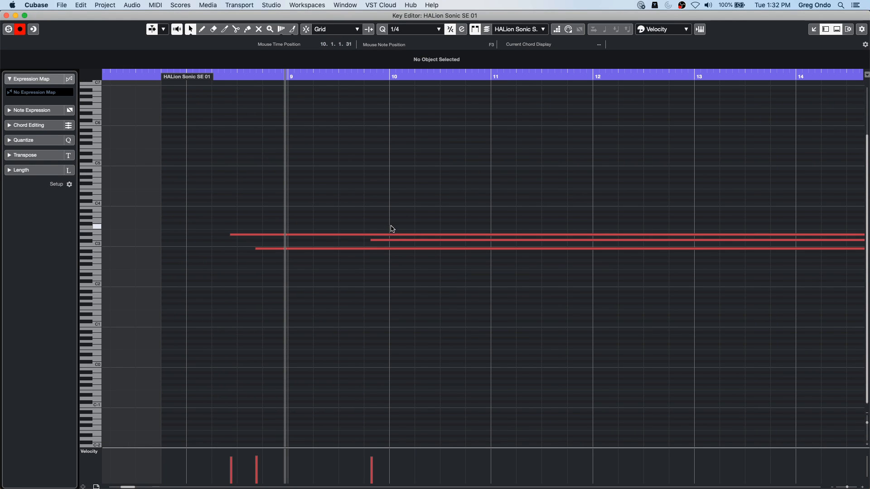
{"action": "left_click_drag", "start_coordinate": [385, 234], "coordinate": [267, 234]}
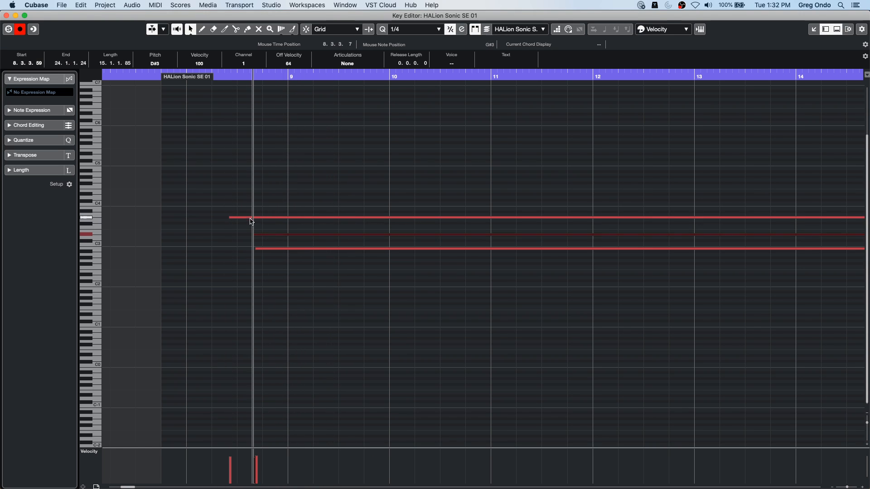
- Try painting a rising run of short notes across the held notes from about bar 9 to bar 10, and undo it
{"action": "right_click", "coordinate": [267, 187]}
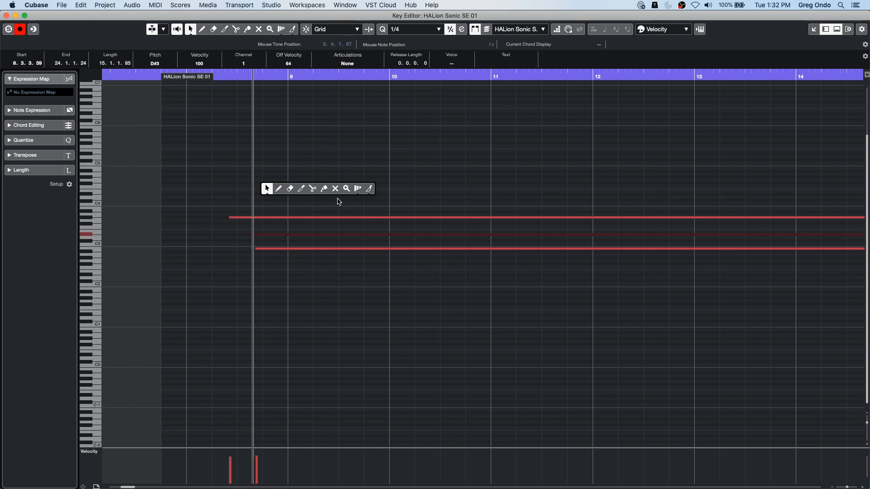
{"action": "left_click", "coordinate": [369, 189]}
{"action": "left_click_drag", "start_coordinate": [278, 281], "coordinate": [378, 185]}
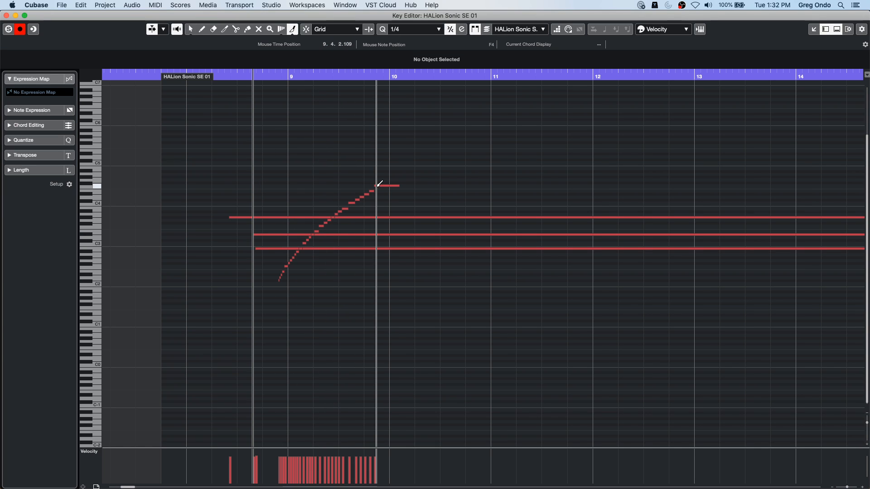
{"action": "key", "text": "super+z"}
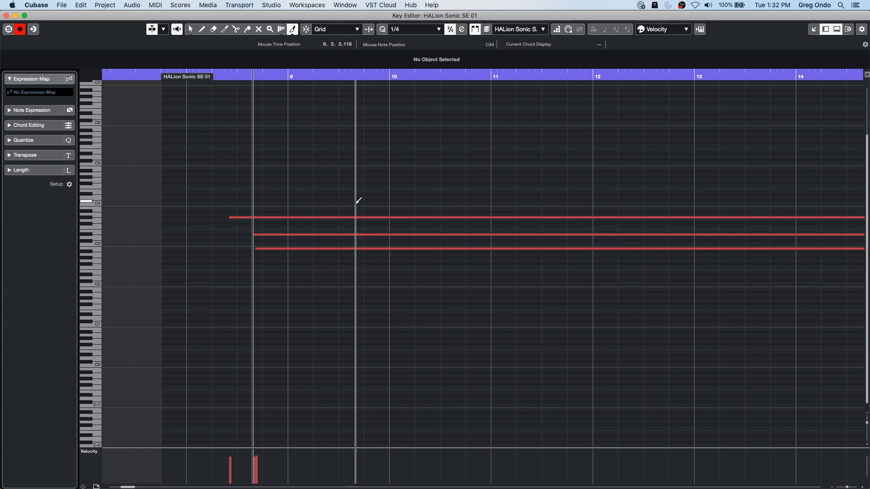
- Try shortening all three held notes along a diagonal line just after bar 9 with the Trim tool, and undo the cut
{"action": "right_click", "coordinate": [361, 256]}
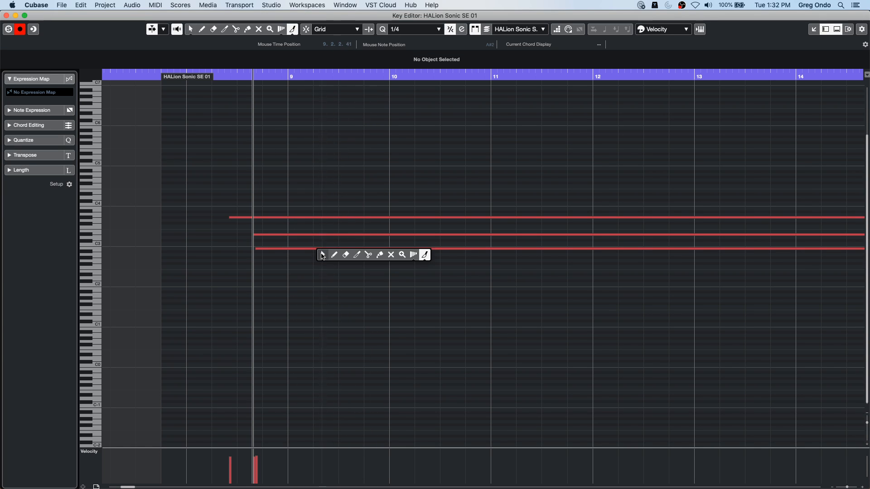
{"action": "left_click", "coordinate": [359, 257]}
{"action": "left_click_drag", "start_coordinate": [291, 258], "coordinate": [348, 179]}
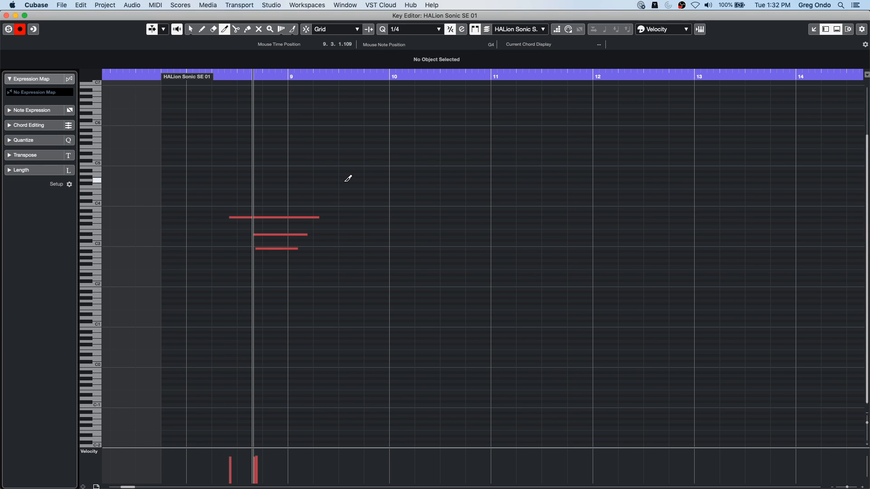
{"action": "key", "text": "super+z"}
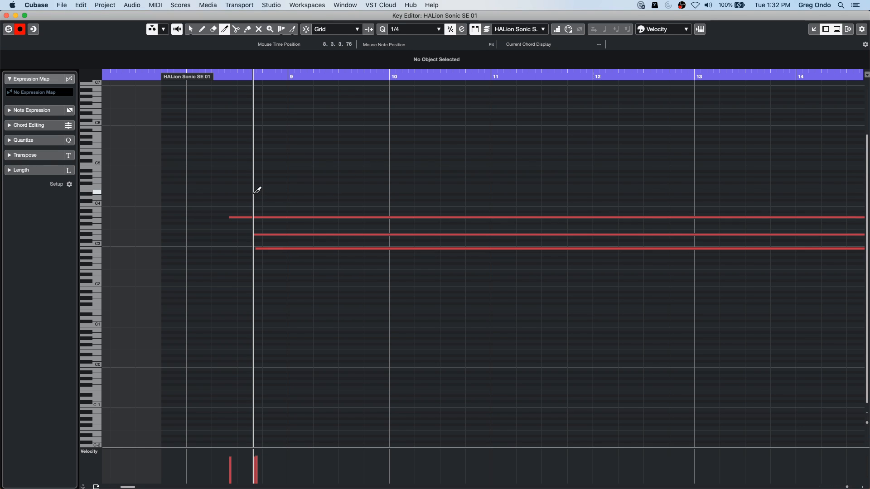
- Try further Trim tool cuts on the held notes, including one on the upper note before bar 9, and undo them
{"action": "left_click_drag", "start_coordinate": [305, 311], "coordinate": [304, 310]}
{"action": "key", "text": "super+z"}
{"action": "key", "text": "super+z"}
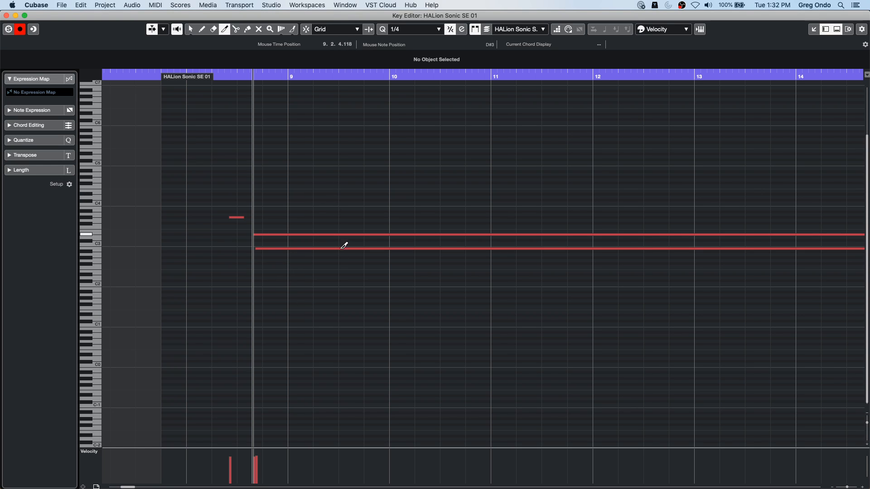
- Trim the starts of the three held notes along a diagonal near bar 10, and undo a further cut near bar 12
{"action": "key", "text": "super+z"}
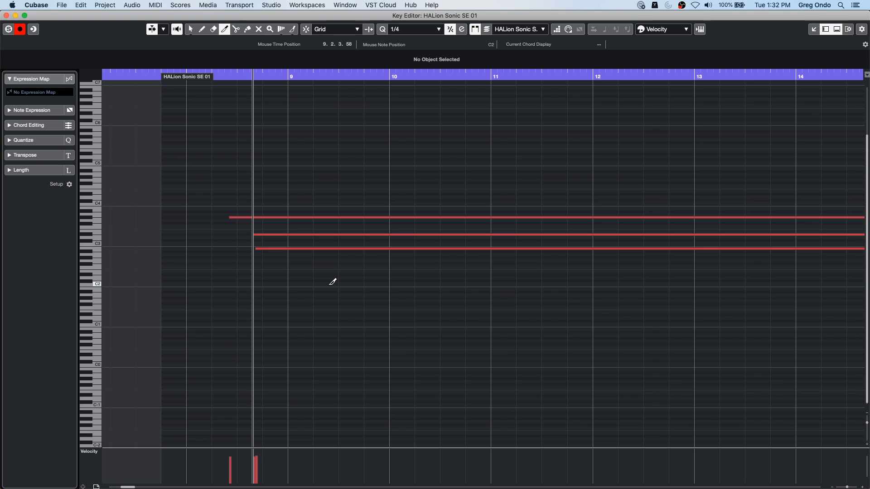
{"action": "key", "text": "super+z"}
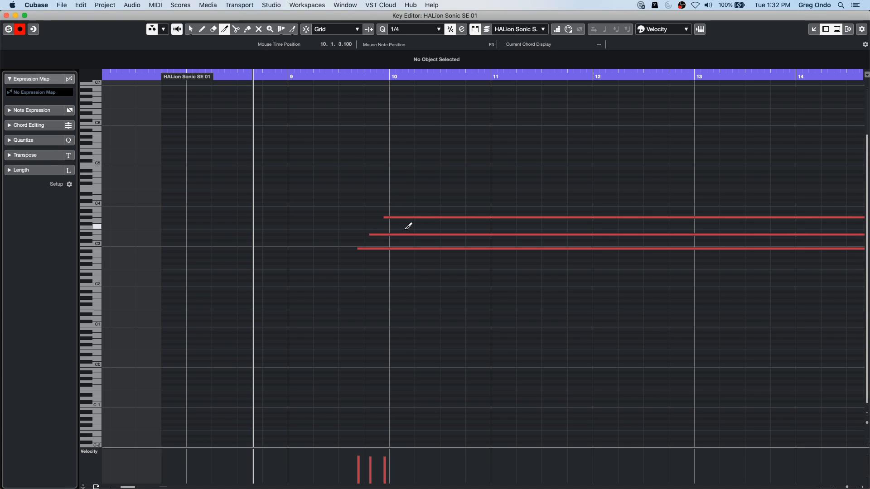
{"action": "key", "text": "super+z"}
{"action": "key", "text": "super+shift+z"}
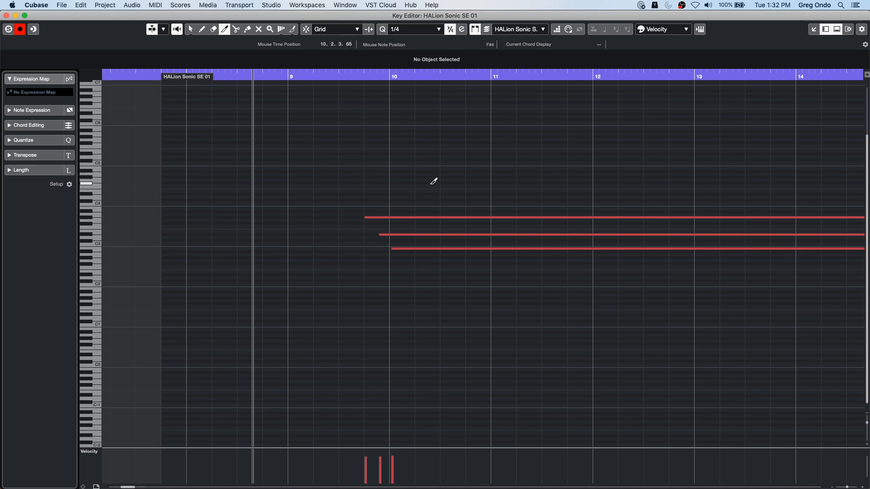
{"action": "key", "text": "super+shift+z"}
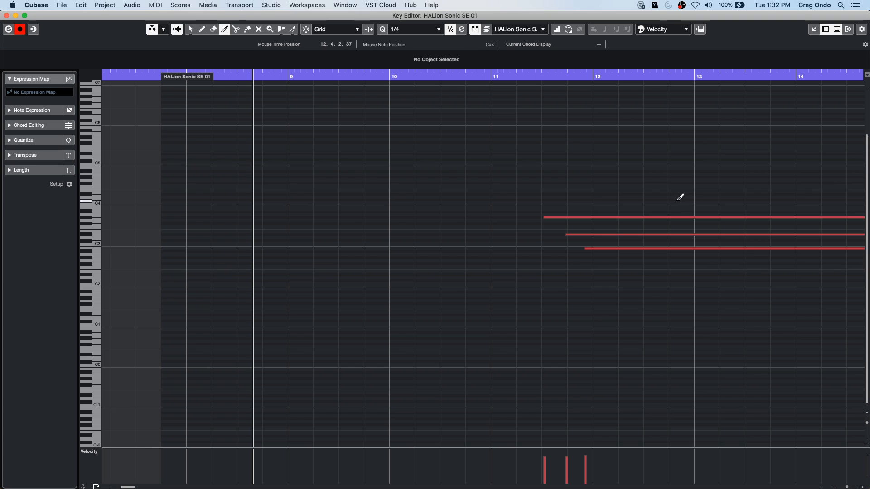
{"action": "key", "text": "super+z"}
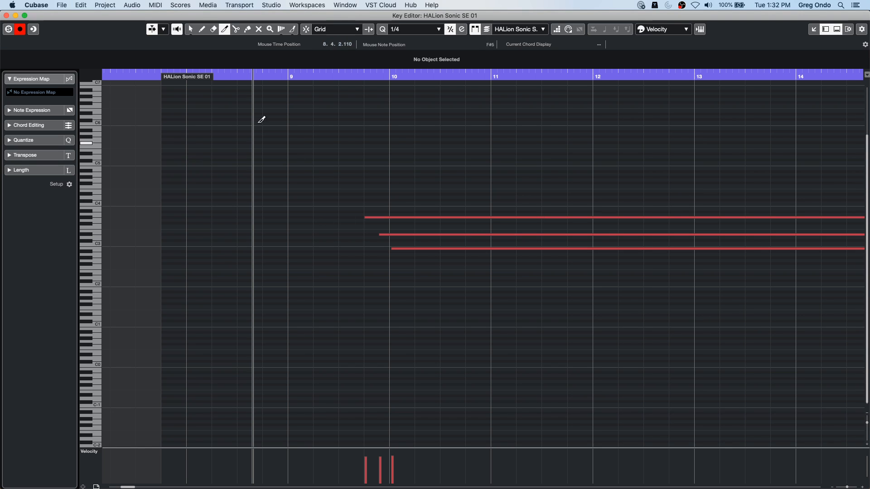
- Close the separate Key Editor window and show the chord pads below the project
{"action": "left_click", "coordinate": [6, 16]}
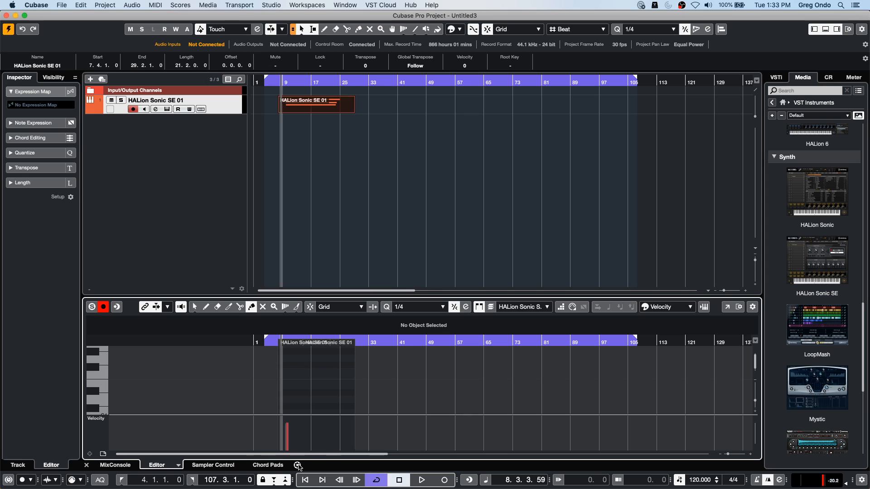
{"action": "left_click", "coordinate": [270, 466]}
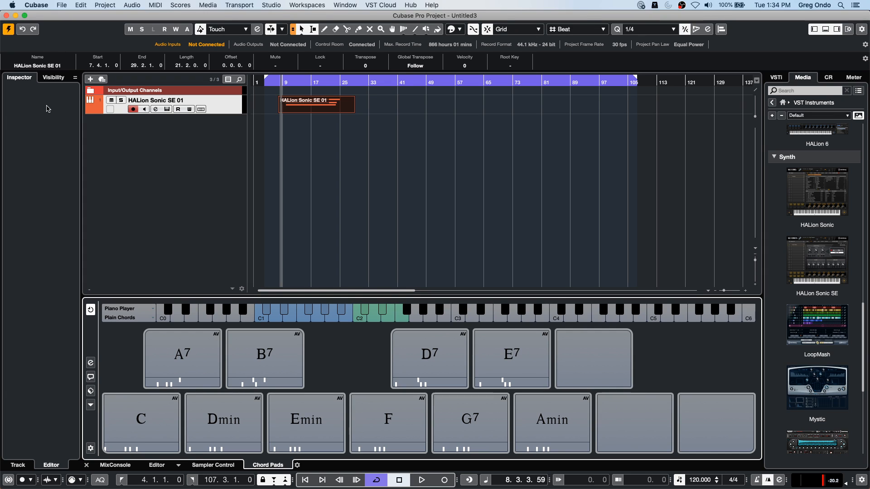
- Open the recent project June 30 2020.cpr
{"action": "left_click", "coordinate": [60, 4]}
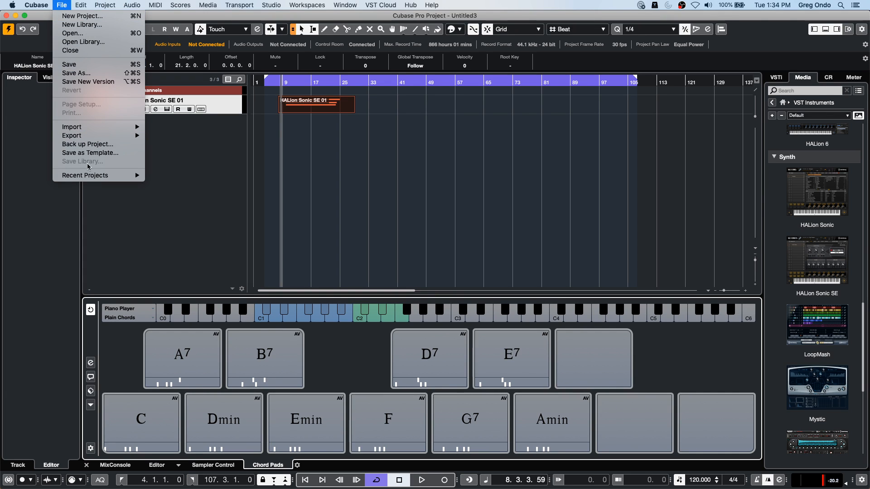
{"action": "mouse_move", "coordinate": [89, 176]}
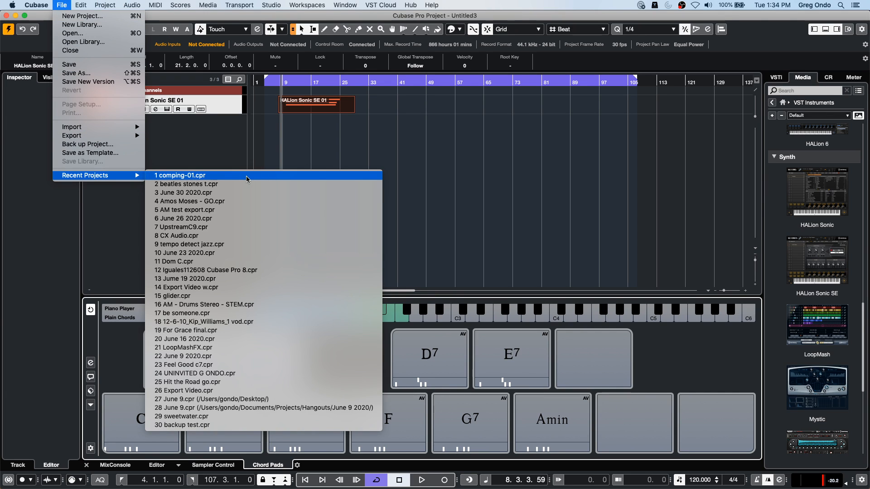
{"action": "left_click", "coordinate": [246, 192]}
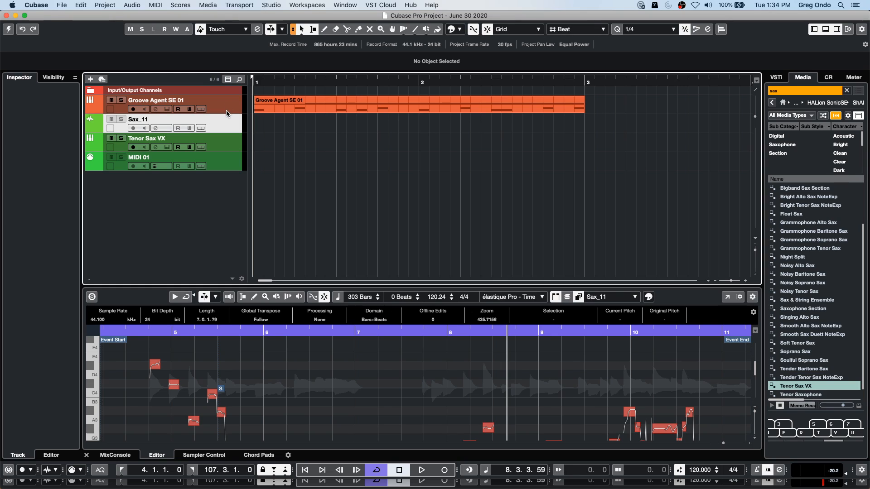
- Play the two-bar Groove Agent SE drum loop, lower the project tempo to 96 BPM and restart playback
{"action": "left_click_drag", "start_coordinate": [226, 112], "coordinate": [225, 149]}
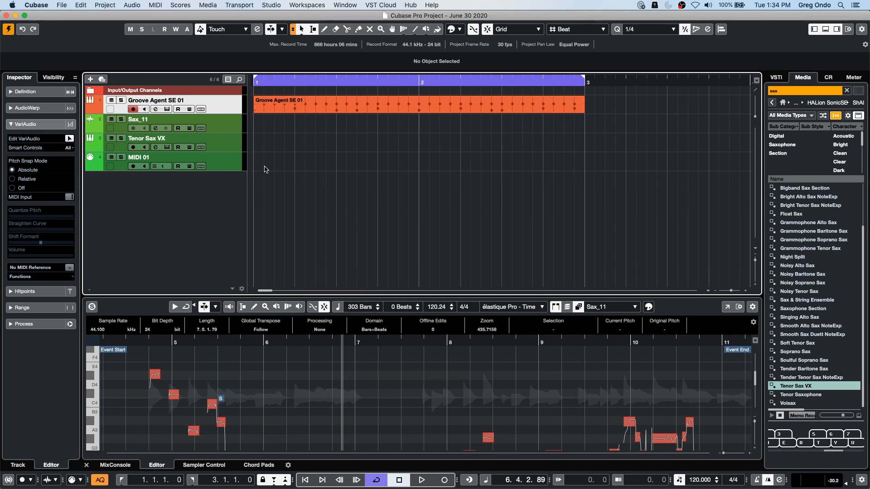
{"action": "key", "text": "space"}
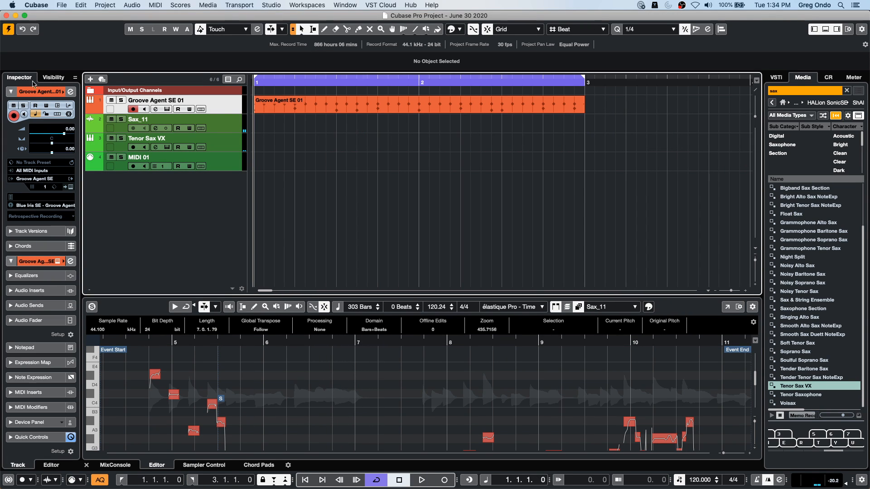
{"action": "key", "text": "KP_Multiply"}
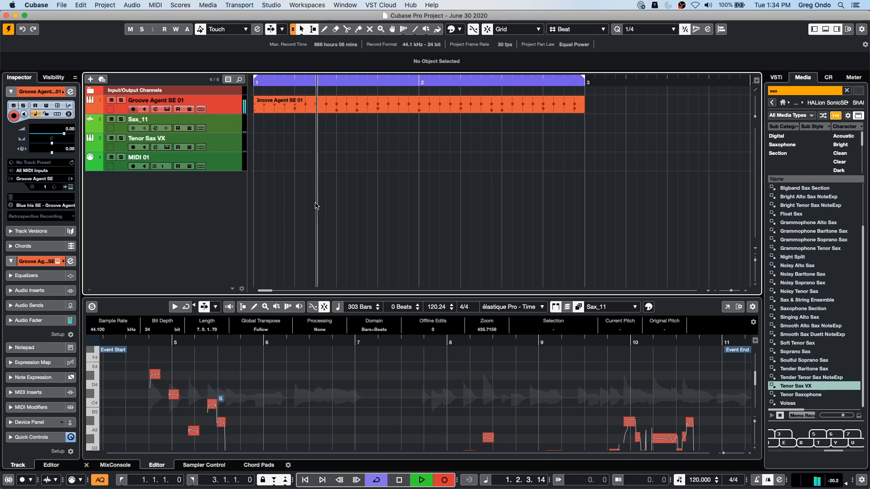
{"action": "key", "text": "space"}
{"action": "scroll", "coordinate": [700, 483], "scroll_direction": "down", "scroll_amount": 19}
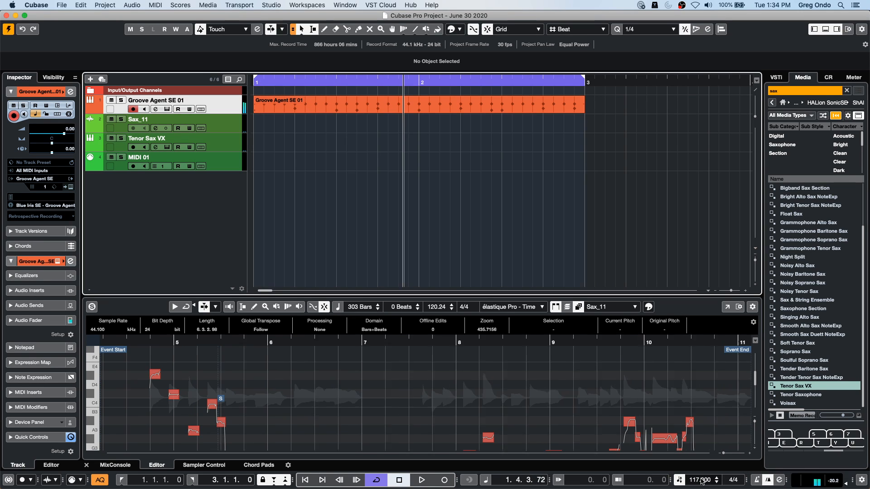
{"action": "scroll", "coordinate": [700, 484], "scroll_direction": "down", "scroll_amount": 5}
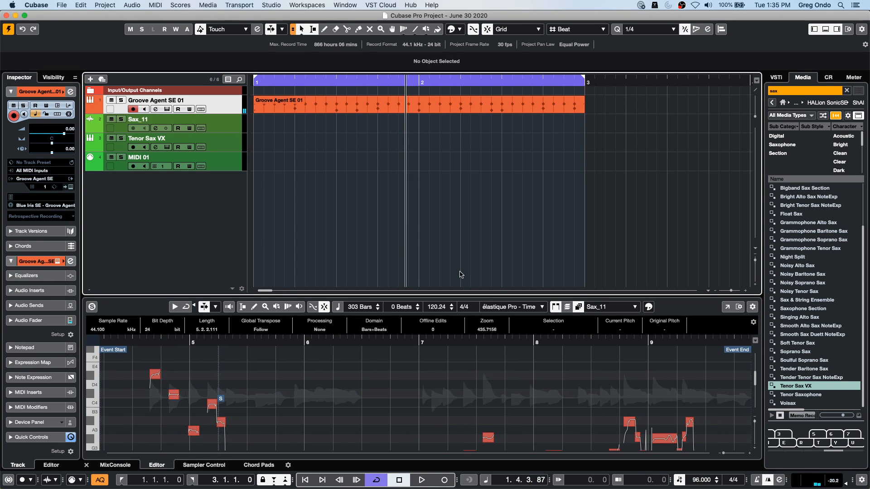
{"action": "key", "text": "space"}
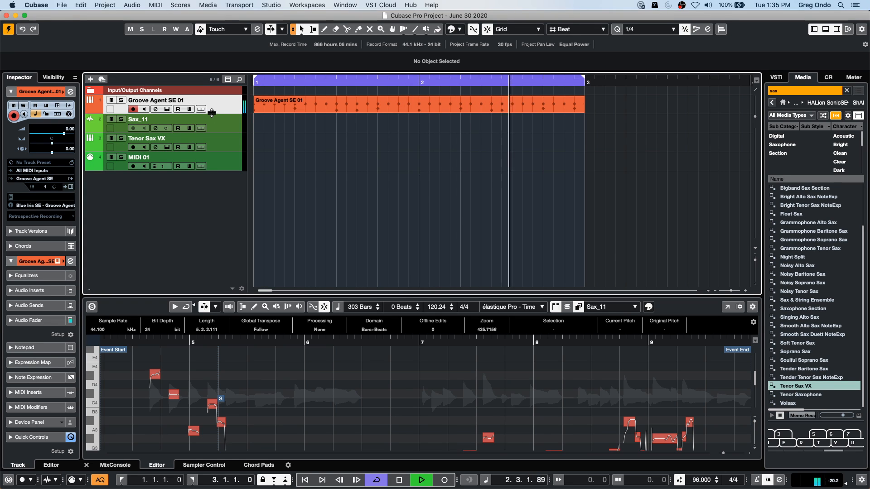
- Enlarge the Groove Agent SE 01 track and open its drum part in the Drum Editor
{"action": "left_click_drag", "start_coordinate": [211, 113], "coordinate": [212, 150]}
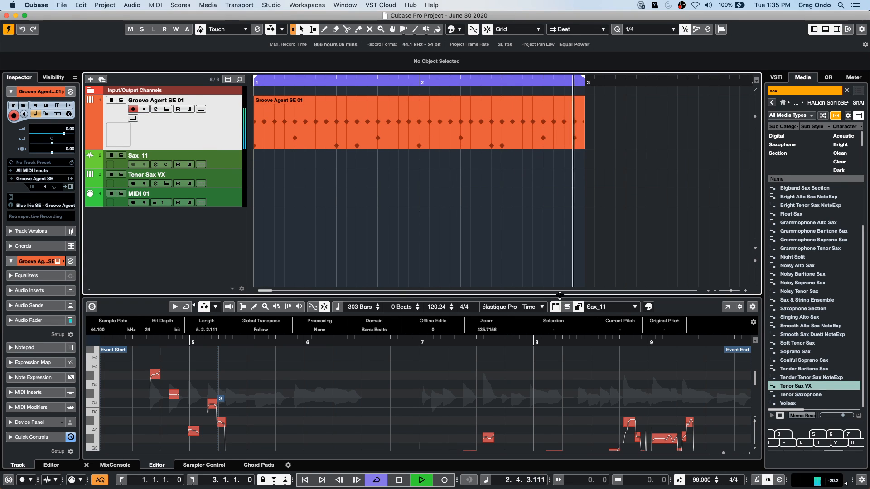
{"action": "left_click", "coordinate": [847, 483]}
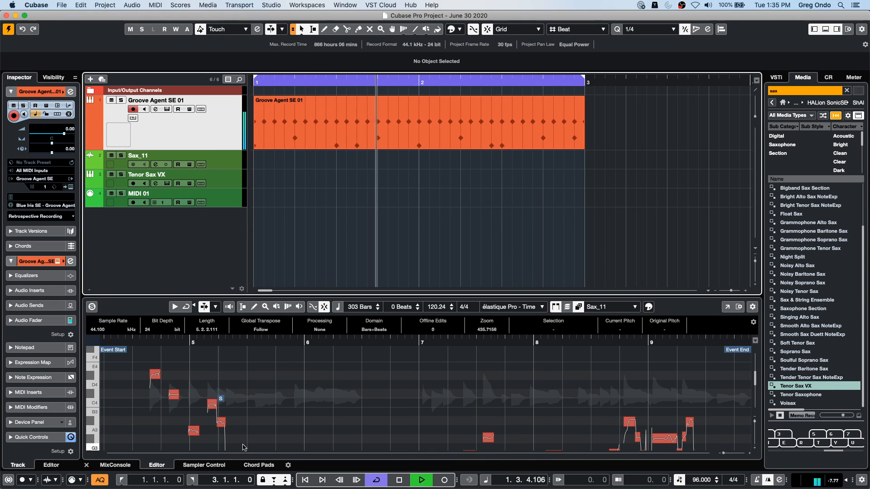
{"action": "double_click", "coordinate": [416, 142]}
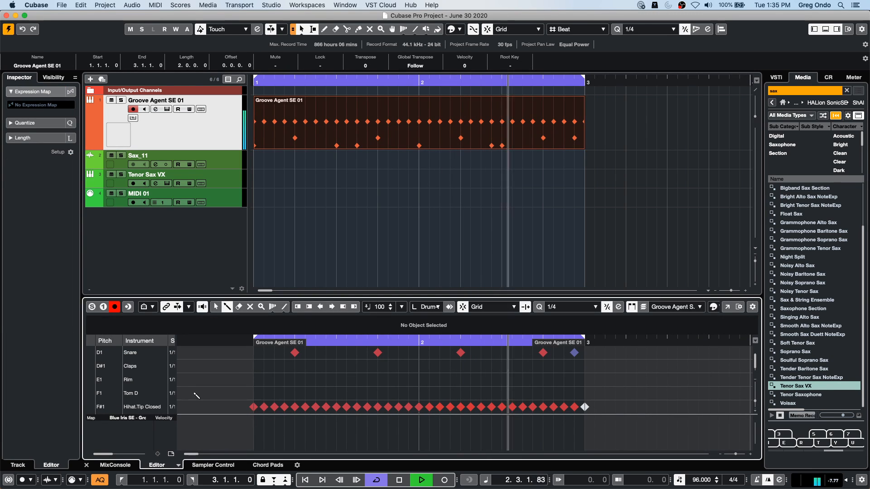
{"action": "left_click", "coordinate": [295, 139]}
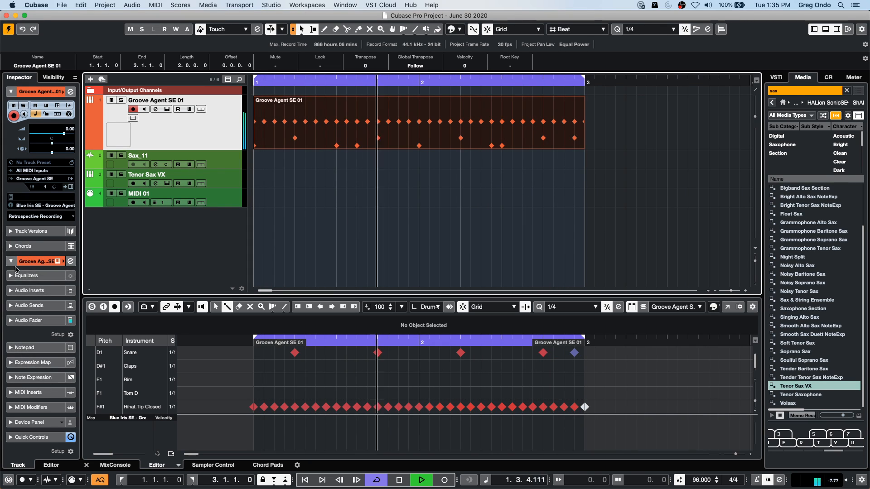
- Load the Compressor MIDI effect into the first MIDI insert slot of the Groove Agent SE 01 track
{"action": "left_click", "coordinate": [28, 392], "text": "super"}
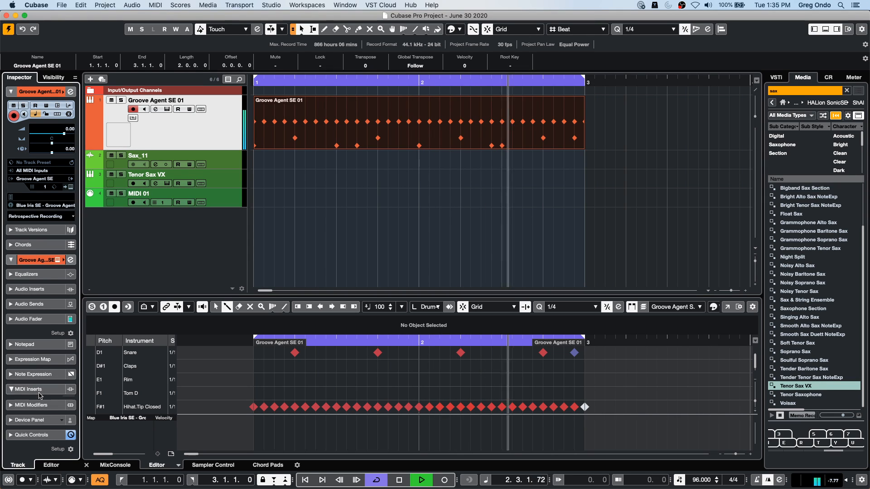
{"action": "left_click", "coordinate": [32, 214]}
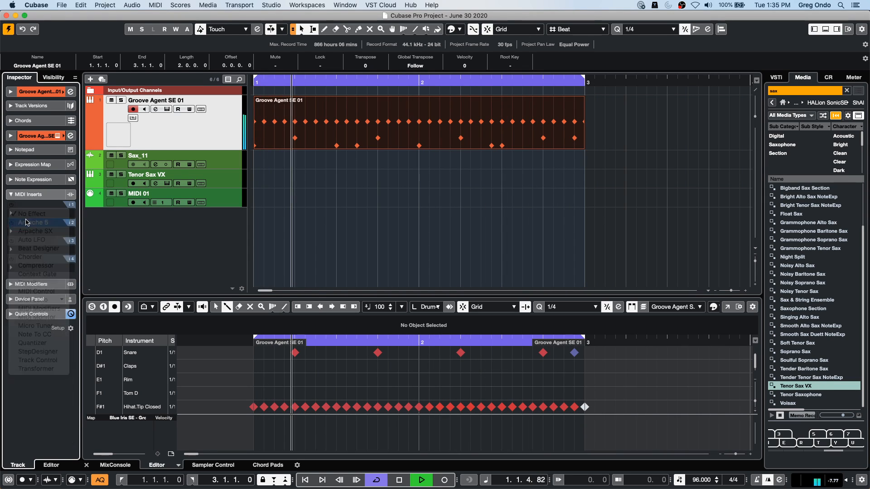
{"action": "left_click", "coordinate": [32, 231]}
{"action": "left_click", "coordinate": [31, 215]}
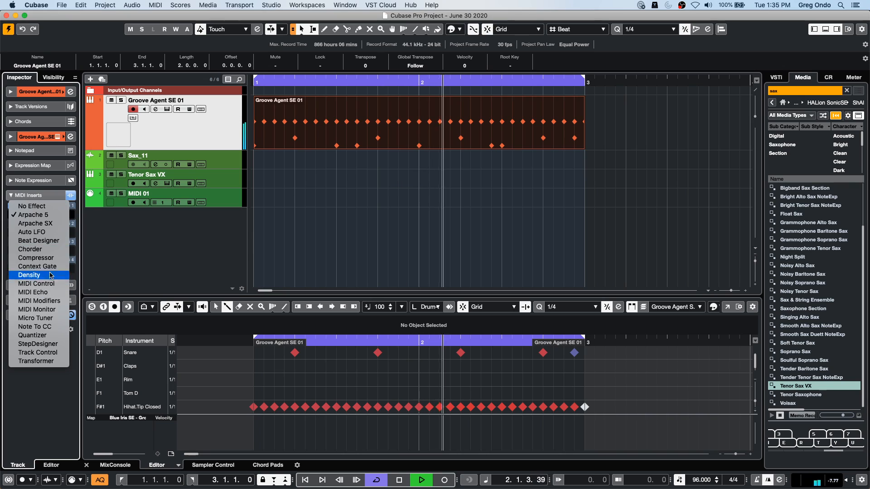
{"action": "left_click", "coordinate": [43, 258]}
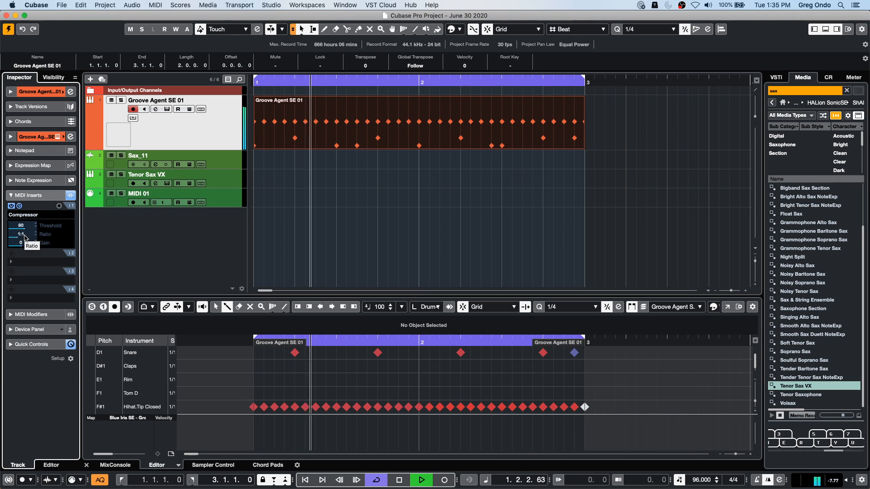
- Try a Compressor ratio of 8:1, then set the threshold to 77 and the ratio to 1:4
{"action": "scroll", "coordinate": [24, 237], "scroll_direction": "up", "scroll_amount": 7}
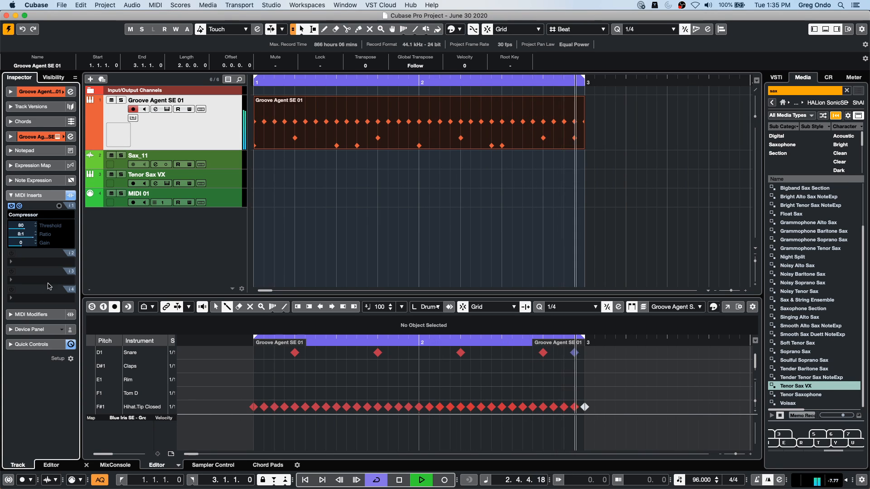
{"action": "mouse_move", "coordinate": [21, 226]}
{"action": "left_mouse_down"}
{"action": "mouse_move", "coordinate": [53, 237]}
{"action": "mouse_move", "coordinate": [25, 236]}
{"action": "left_mouse_up"}
{"action": "scroll", "coordinate": [25, 235], "scroll_direction": "down", "scroll_amount": 3}
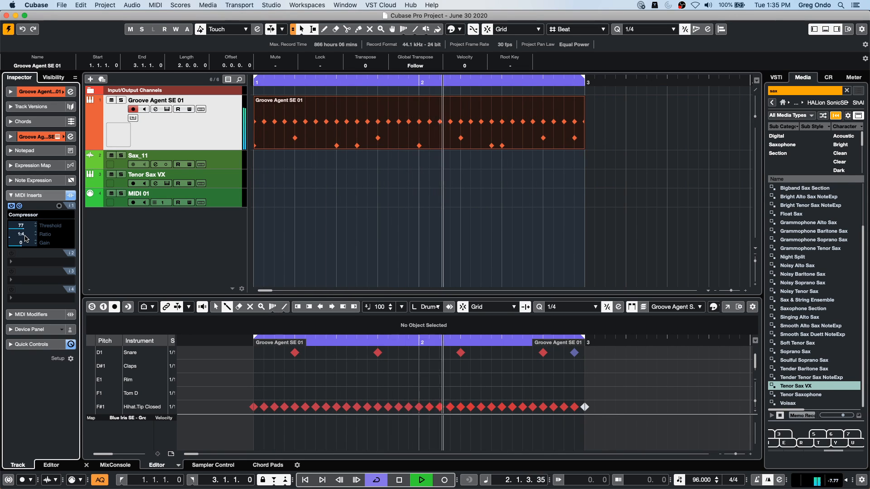
- Raise the Compressor's ratio through 3:2, 2:1 and 4:1 up to 8:1 during playback
{"action": "left_click_drag", "start_coordinate": [25, 237], "coordinate": [30, 236]}
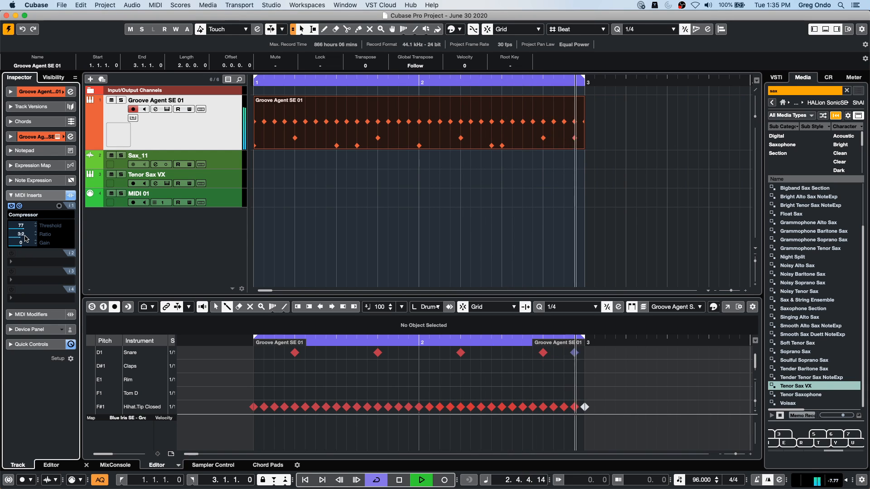
{"action": "scroll", "coordinate": [30, 237], "scroll_direction": "up", "scroll_amount": 1}
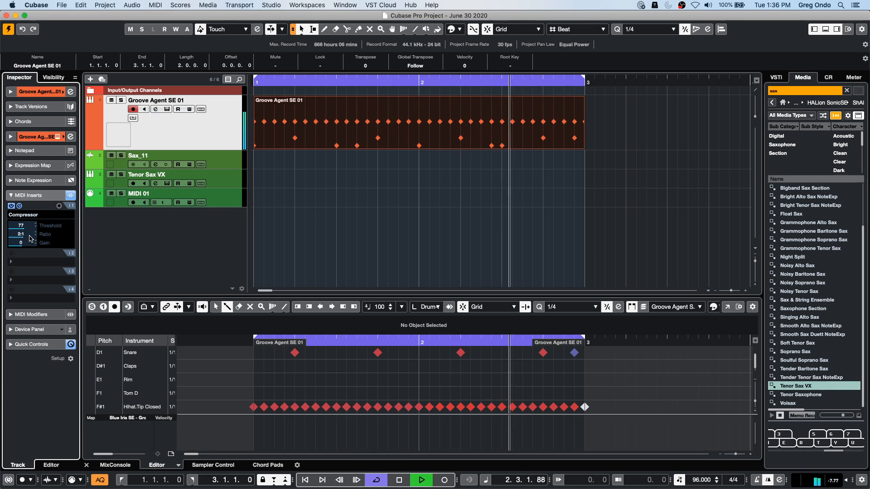
{"action": "scroll", "coordinate": [29, 236], "scroll_direction": "up", "scroll_amount": 2}
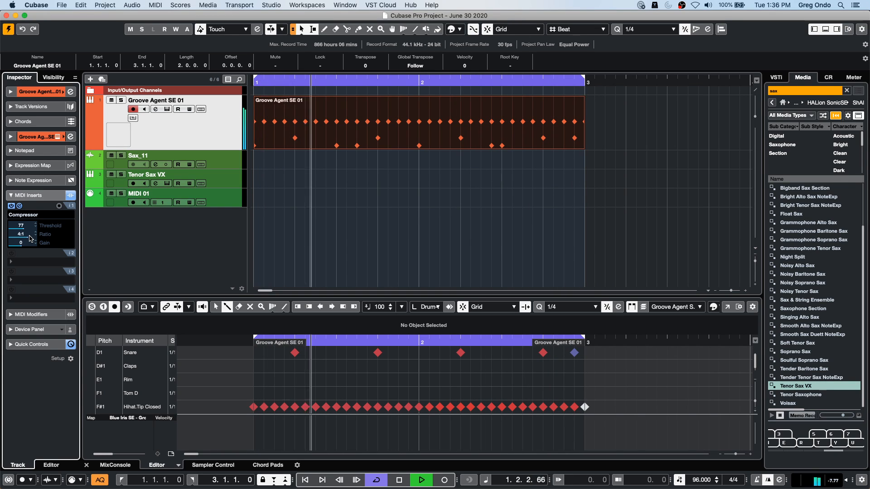
{"action": "scroll", "coordinate": [30, 238], "scroll_direction": "up", "scroll_amount": 2}
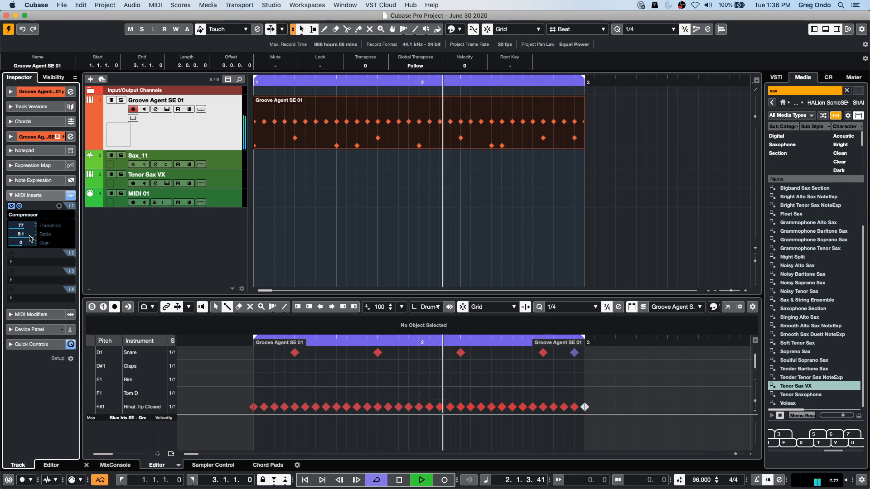
- Set the Compressor's gain to 3, drop its ratio to 1:4 and bring it back up to 8:1
{"action": "mouse_move", "coordinate": [26, 244]}
{"action": "left_mouse_down"}
{"action": "mouse_move", "coordinate": [61, 254]}
{"action": "mouse_move", "coordinate": [38, 254]}
{"action": "mouse_move", "coordinate": [80, 244]}
{"action": "mouse_move", "coordinate": [10, 244]}
{"action": "mouse_move", "coordinate": [15, 237]}
{"action": "left_mouse_up"}
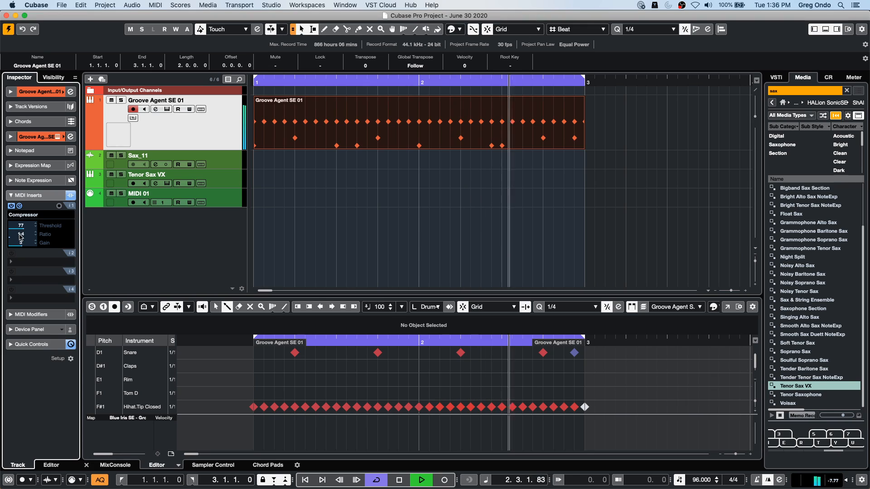
{"action": "left_click_drag", "start_coordinate": [19, 238], "coordinate": [26, 237]}
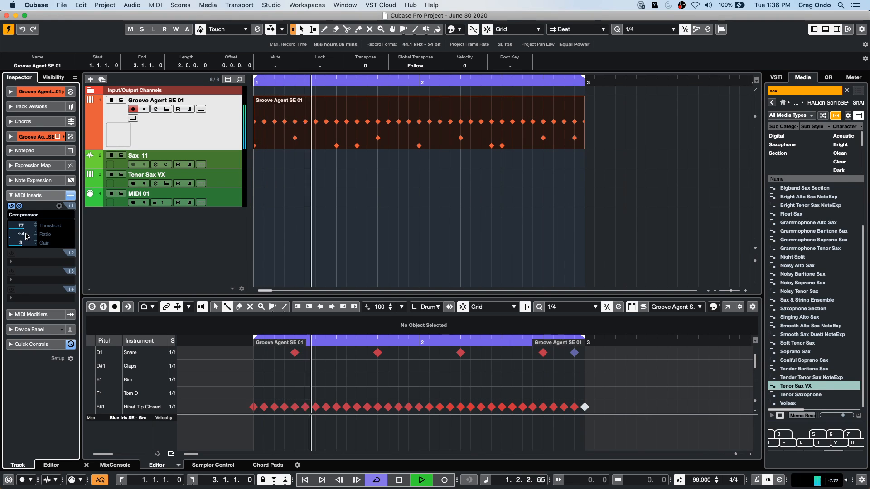
{"action": "left_click", "coordinate": [25, 236]}
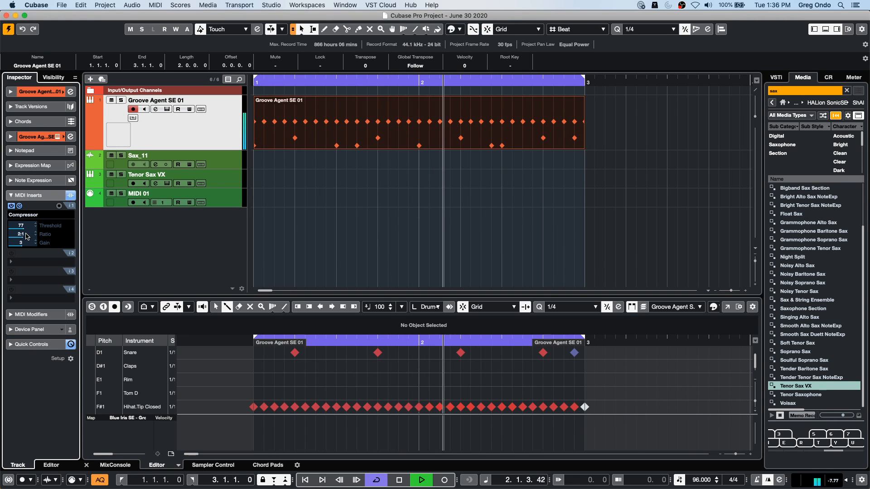
{"action": "scroll", "coordinate": [26, 237], "scroll_direction": "up", "scroll_amount": 3}
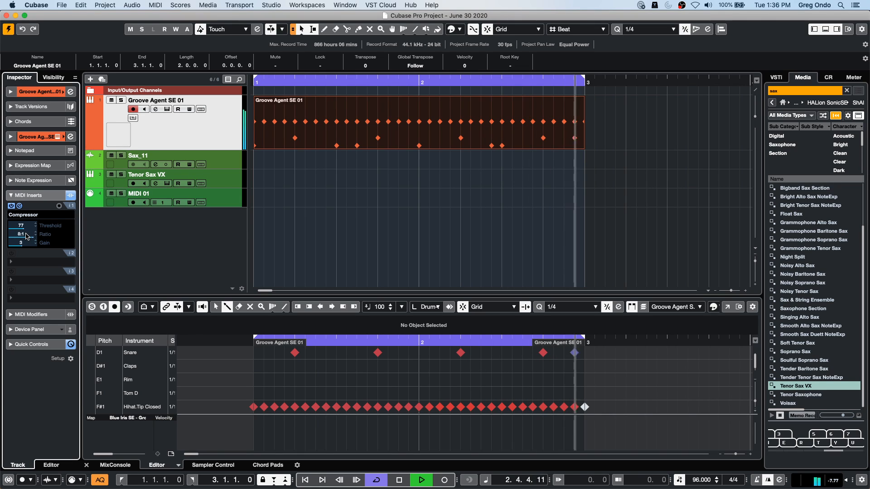
- Stop playback and remove the Compressor from the Groove Agent SE 01 track's MIDI inserts
{"action": "key", "text": "space"}
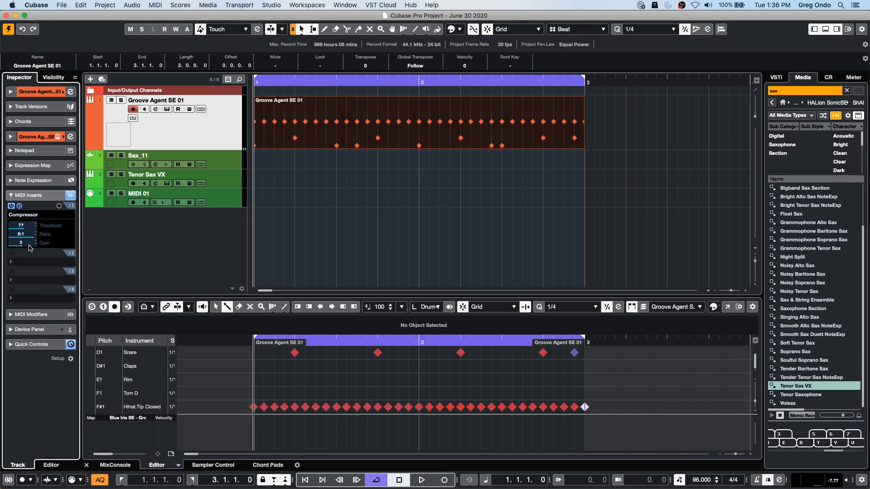
{"action": "left_click", "coordinate": [20, 215]}
{"action": "left_click", "coordinate": [27, 163]}
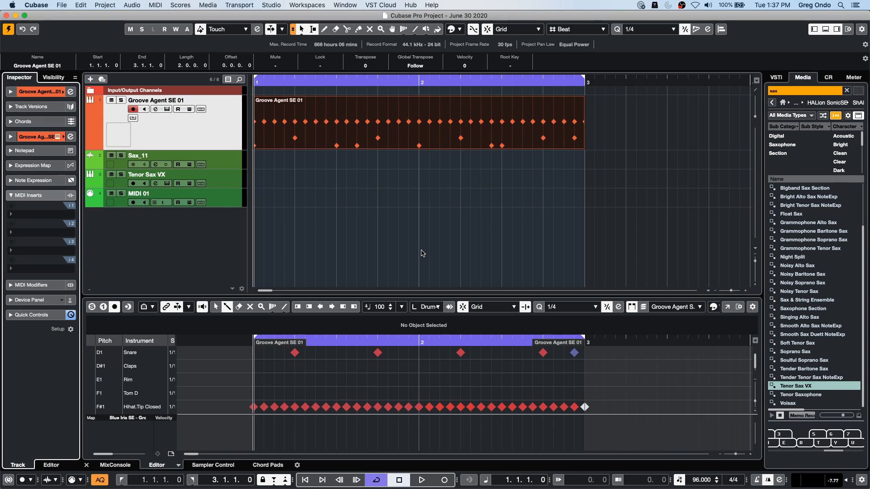
- Add the Atmo 19_AM loop from the Caleidoscope set in Loops & Samples to the project as a new audio track starting at bar 1
{"action": "left_click", "coordinate": [355, 82]}
{"action": "left_click_drag", "start_coordinate": [355, 69], "coordinate": [328, 69]}
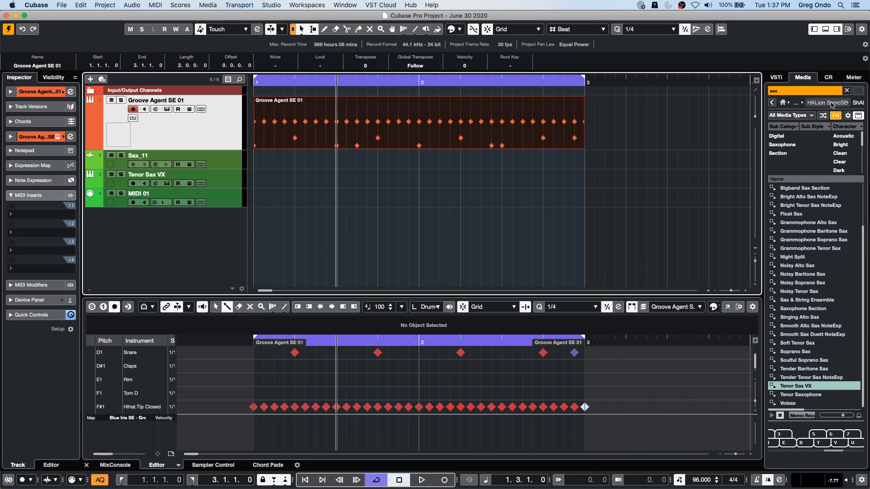
{"action": "left_click", "coordinate": [802, 79]}
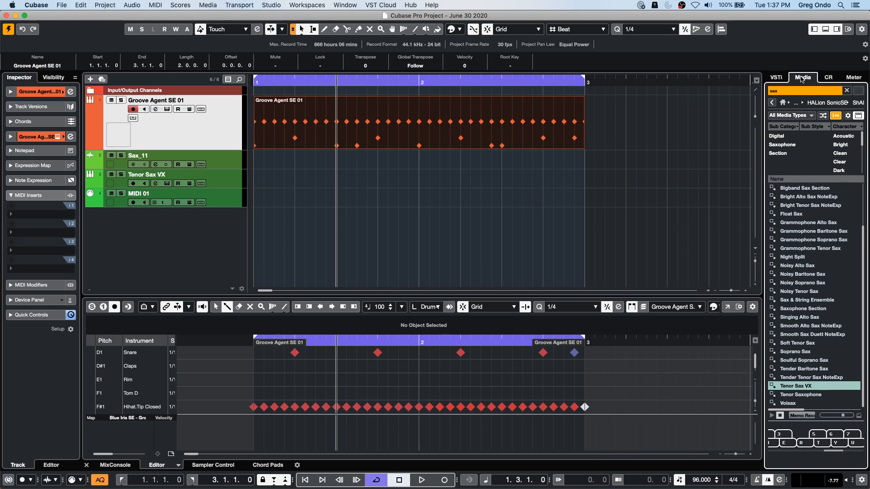
{"action": "left_click", "coordinate": [783, 104]}
{"action": "left_click", "coordinate": [791, 227]}
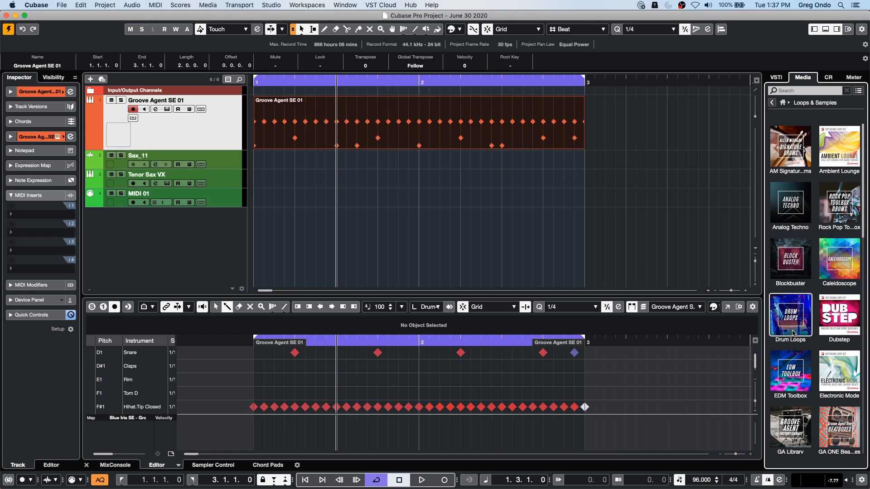
{"action": "left_click", "coordinate": [848, 268]}
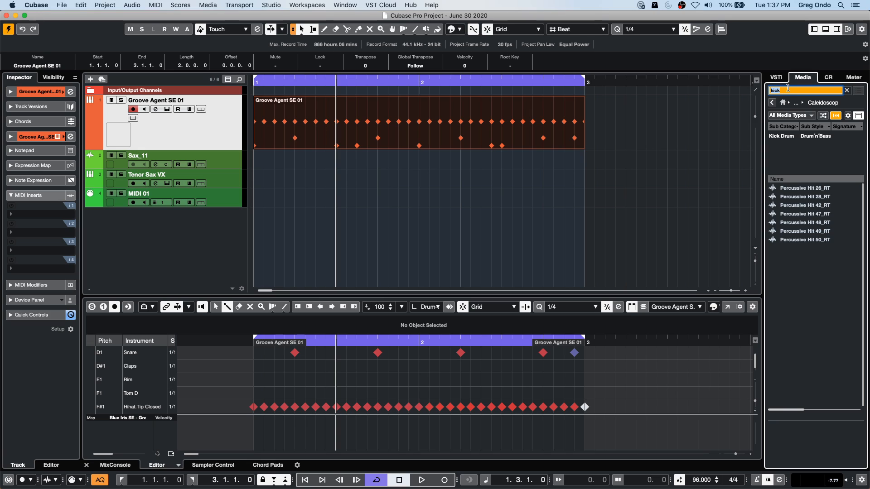
{"action": "key", "text": "BackSpace"}
{"action": "left_click_drag", "start_coordinate": [795, 352], "coordinate": [209, 217]}
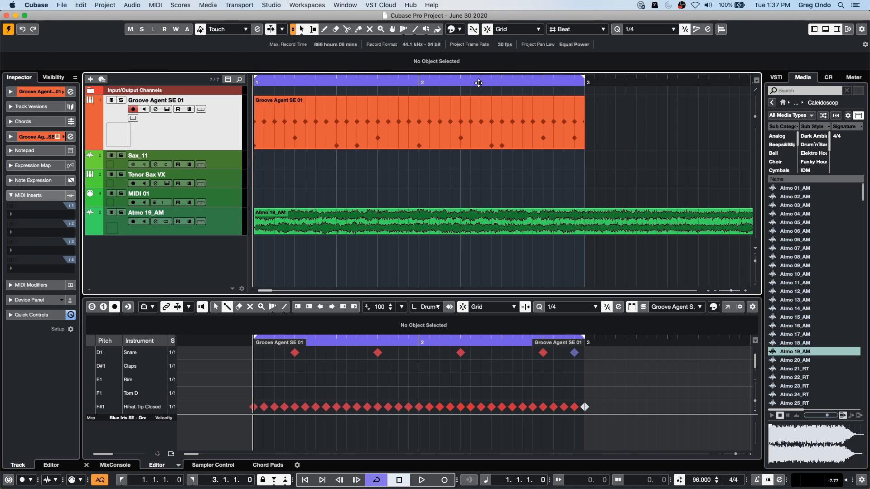
{"action": "right_click", "coordinate": [506, 225]}
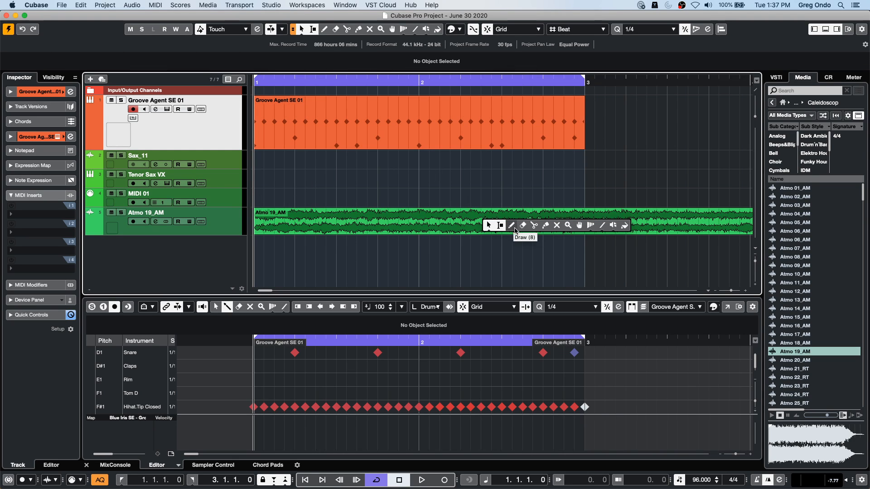
{"action": "left_click", "coordinate": [534, 225]}
{"action": "left_click", "coordinate": [479, 227]}
{"action": "right_click", "coordinate": [507, 227]}
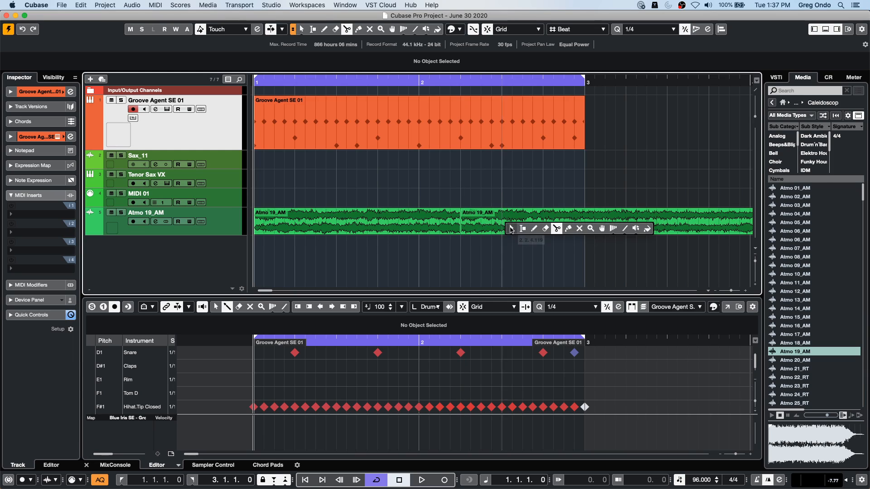
{"action": "left_click", "coordinate": [512, 225]}
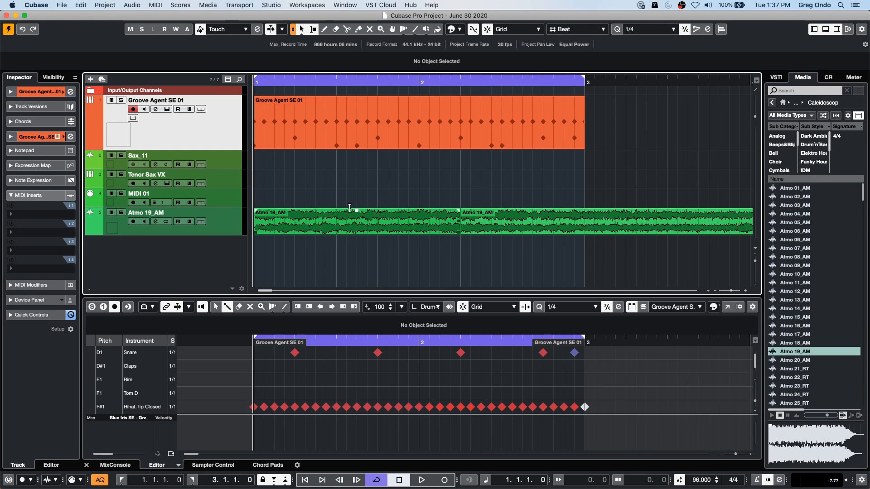
{"action": "left_click_drag", "start_coordinate": [355, 208], "coordinate": [357, 228]}
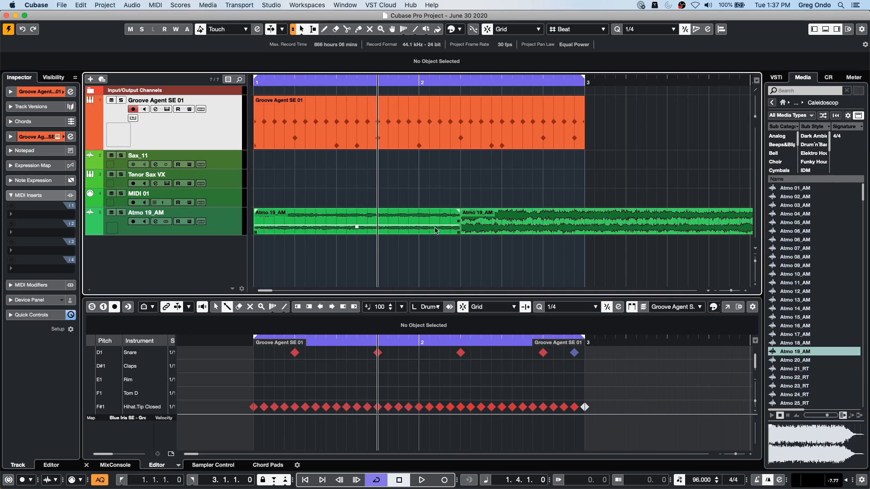
{"action": "key", "text": "super+z"}
{"action": "key", "text": "super+z"}
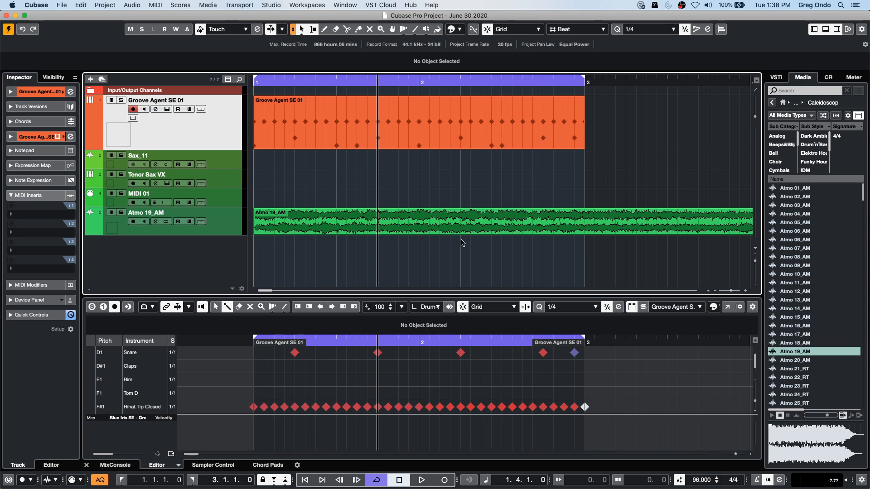
- Split the Atmo 19_AM event at beat 2 of bar 2
{"action": "right_click", "coordinate": [431, 232]}
{"action": "left_click", "coordinate": [476, 232]}
{"action": "left_click", "coordinate": [462, 226]}
{"action": "right_click", "coordinate": [502, 249]}
{"action": "left_click", "coordinate": [515, 250]}
{"action": "left_click", "coordinate": [424, 217]}
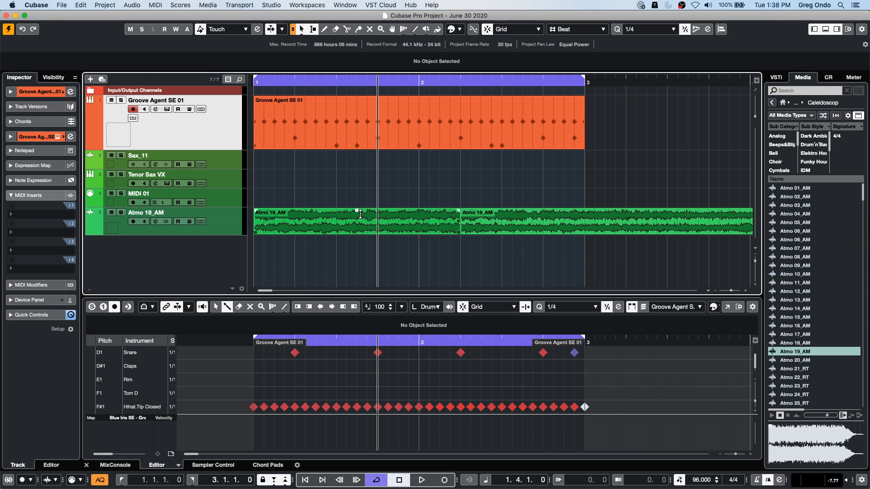
- Lower the first Atmo 19_AM event's volume to about -3.52 dB and move the second event to start at bar 2
{"action": "left_click_drag", "start_coordinate": [357, 212], "coordinate": [357, 220]}
{"action": "left_click", "coordinate": [351, 251]}
{"action": "left_click_drag", "start_coordinate": [501, 232], "coordinate": [483, 229]}
- Solo the Atmo 19_AM track and play back across the join between its two events at bar 2
{"action": "left_click", "coordinate": [350, 84]}
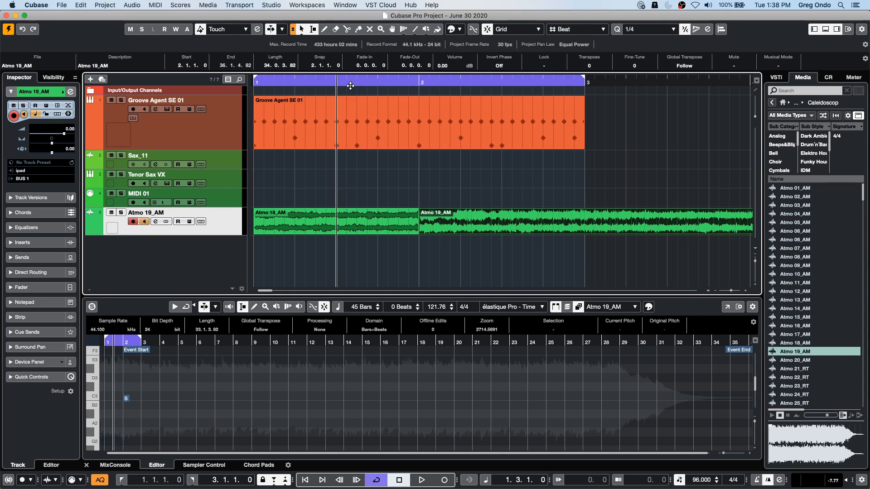
{"action": "key", "text": "space"}
{"action": "key", "text": "space"}
{"action": "key", "text": "l"}
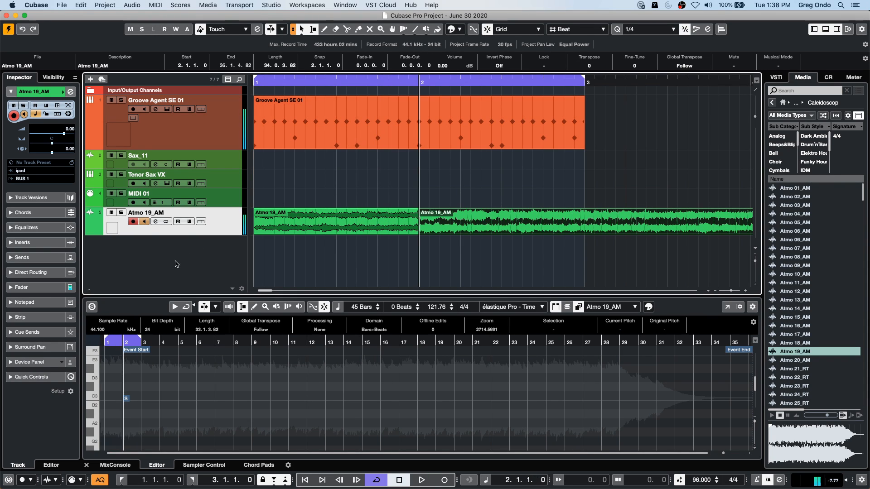
{"action": "left_click", "coordinate": [121, 212]}
{"action": "key", "text": "space"}
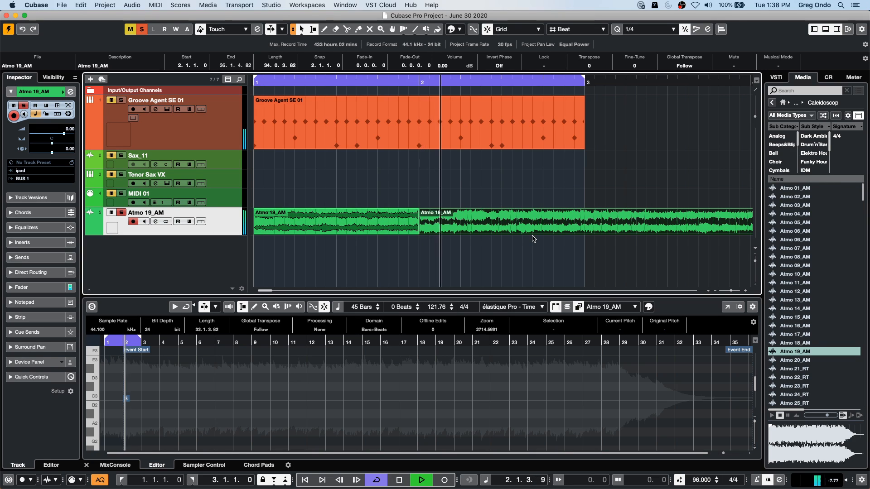
{"action": "key", "text": "space"}
{"action": "left_click", "coordinate": [351, 77]}
{"action": "left_click", "coordinate": [367, 98]}
{"action": "key", "text": "space"}
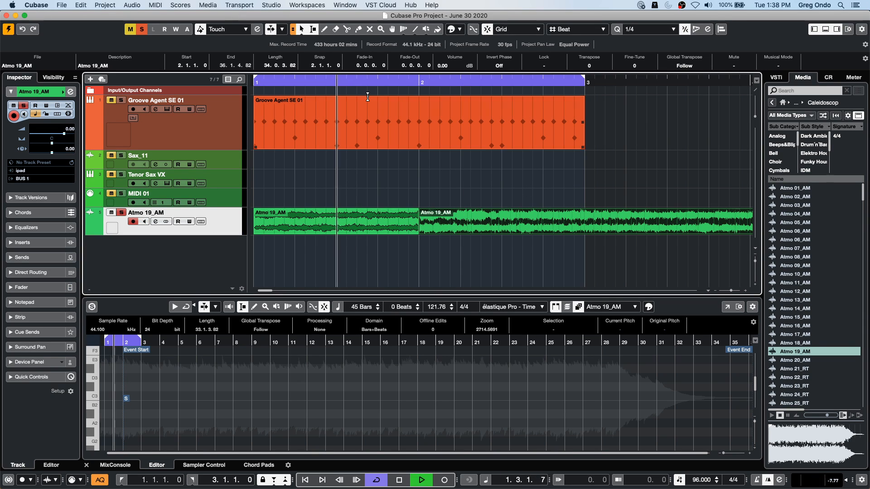
{"action": "key", "text": "space"}
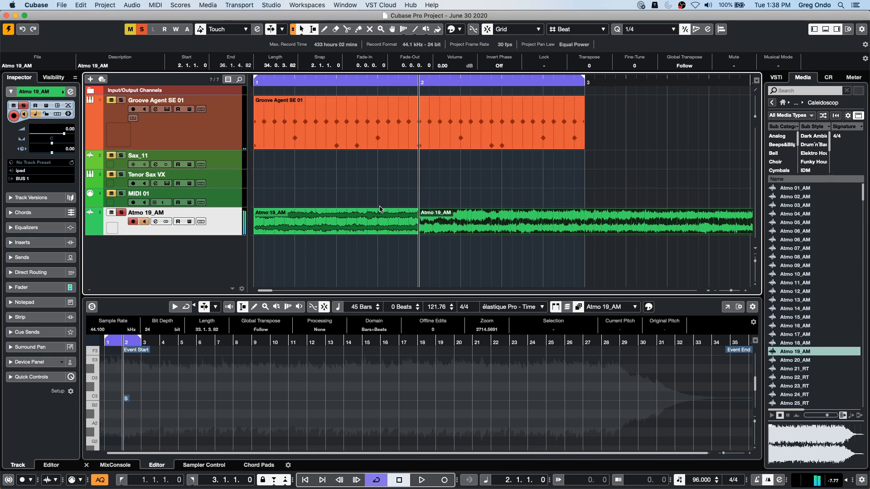
- Split the second Atmo 19_AM event at bar 3, erase everything after it, and play the result across bar 2
{"action": "right_click", "coordinate": [584, 222]}
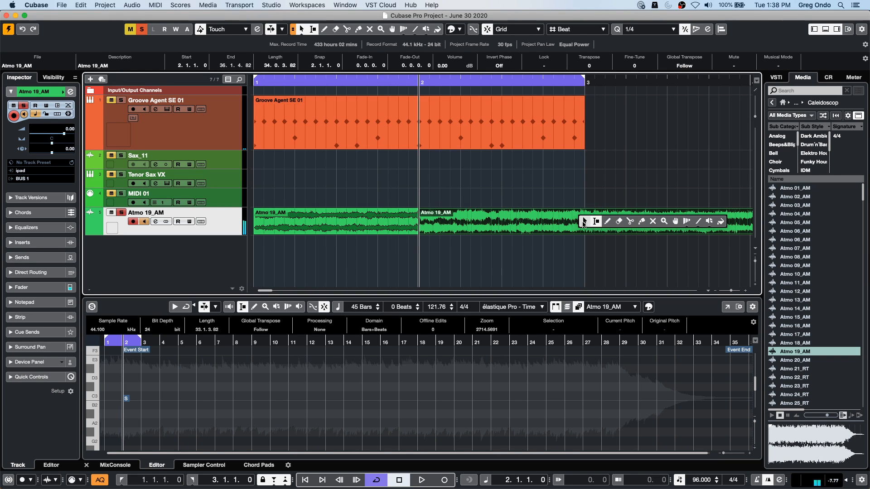
{"action": "left_click", "coordinate": [630, 221]}
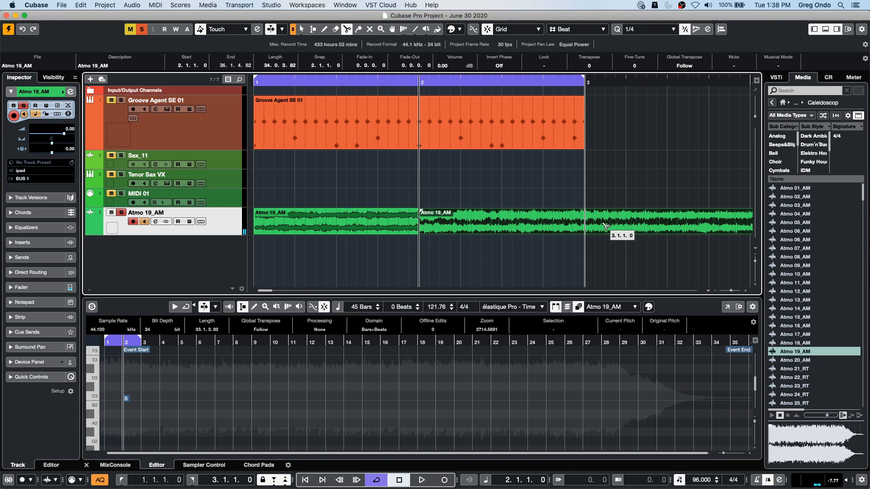
{"action": "left_click", "coordinate": [585, 222]}
{"action": "right_click", "coordinate": [656, 248]}
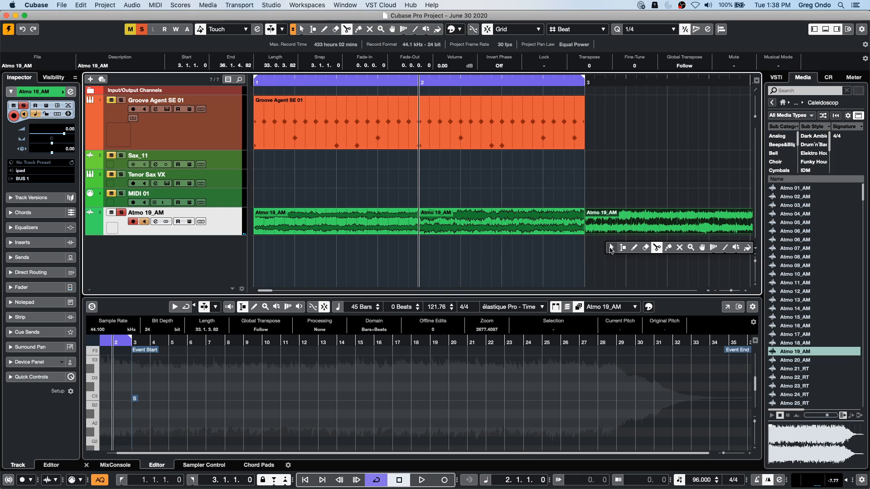
{"action": "left_click", "coordinate": [645, 247]}
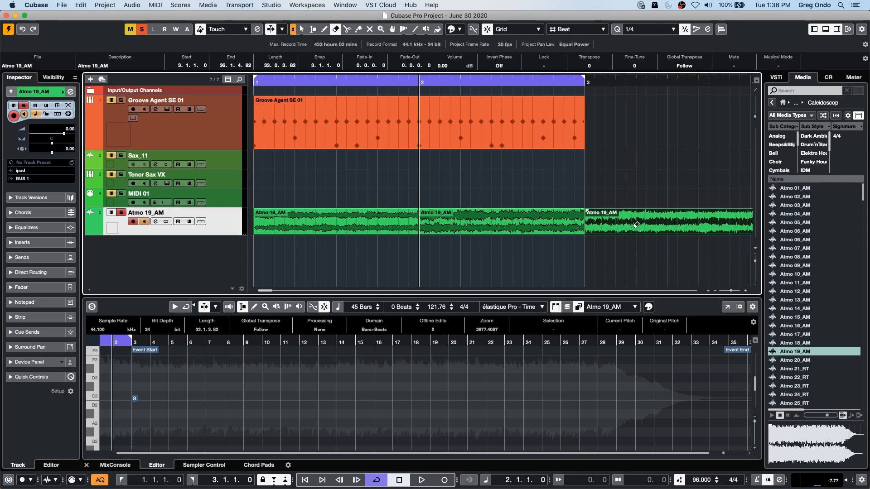
{"action": "left_click", "coordinate": [636, 226]}
{"action": "key", "text": "space"}
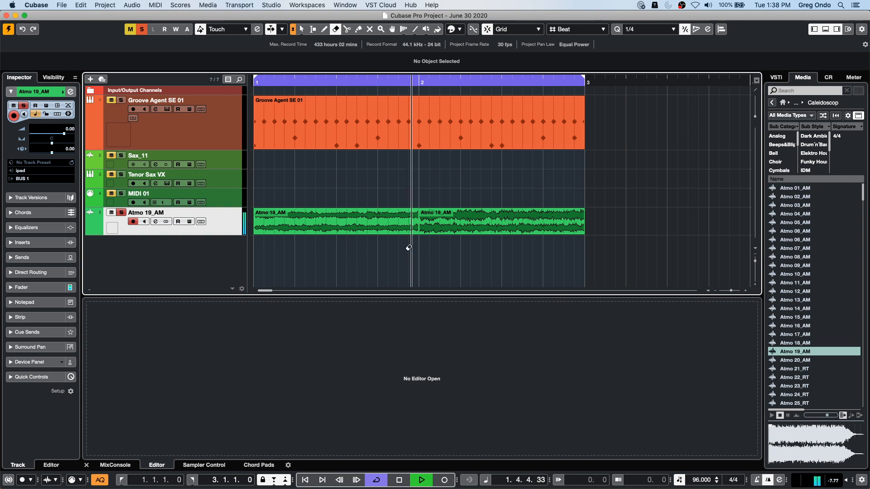
{"action": "key", "text": "space"}
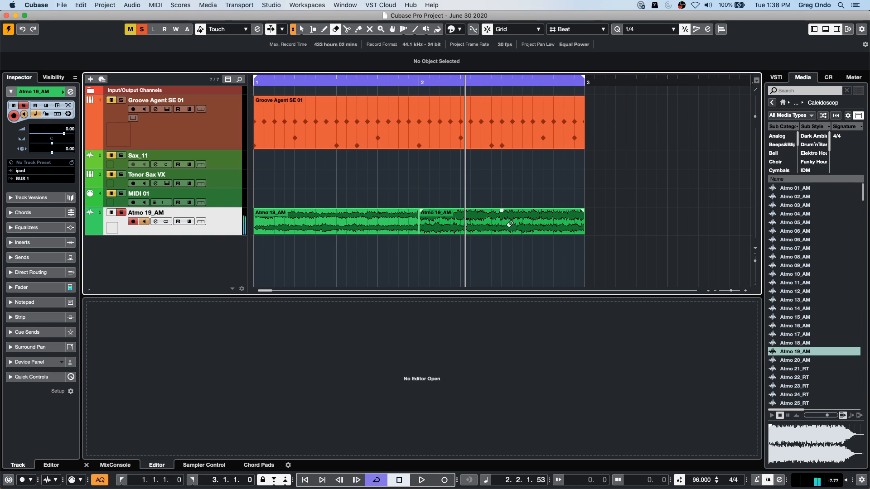
- Select both Atmo 19_AM events and bounce them into a single audio event that replaces the originals
{"action": "right_click", "coordinate": [418, 218]}
{"action": "left_click", "coordinate": [418, 222]}
{"action": "left_click_drag", "start_coordinate": [406, 246], "coordinate": [500, 211]}
{"action": "key", "text": "period"}
{"action": "left_click", "coordinate": [137, 8]}
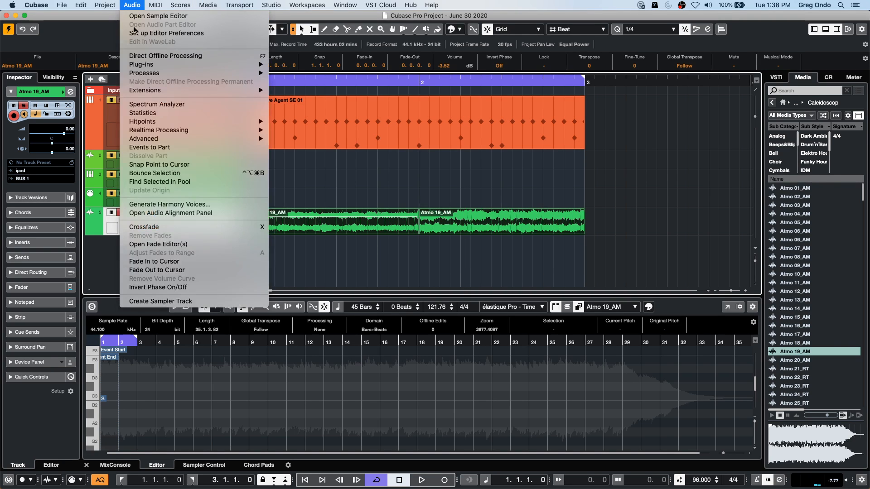
{"action": "left_click", "coordinate": [161, 171]}
{"action": "left_click", "coordinate": [487, 171]}
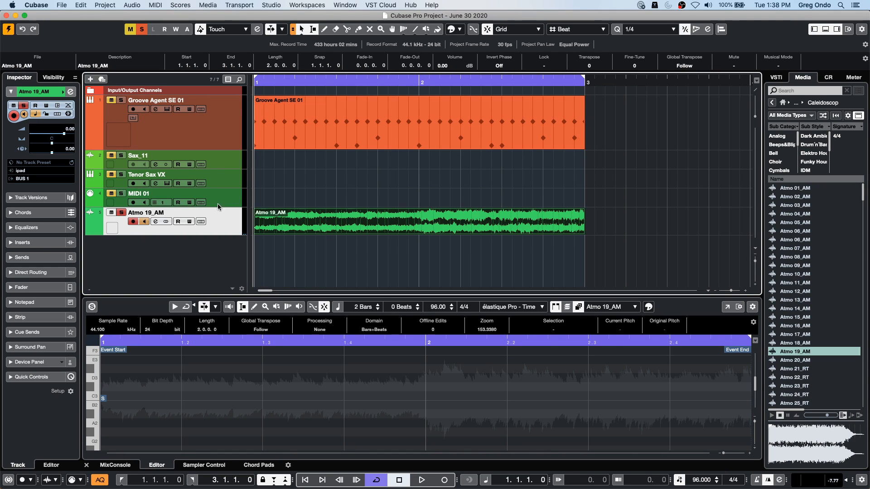
- Play the bounced Atmo 19_AM event from beat 4 of bar 1 across the former join at bar 2
{"action": "left_click", "coordinate": [380, 82]}
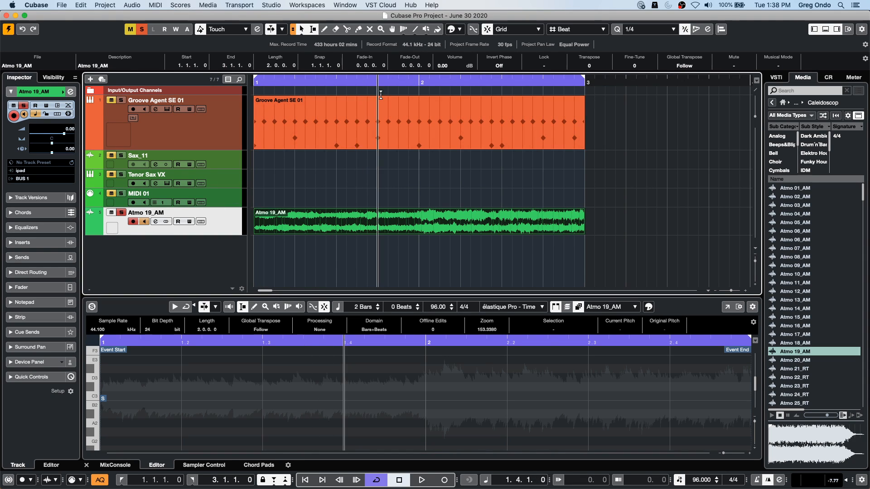
{"action": "key", "text": "space"}
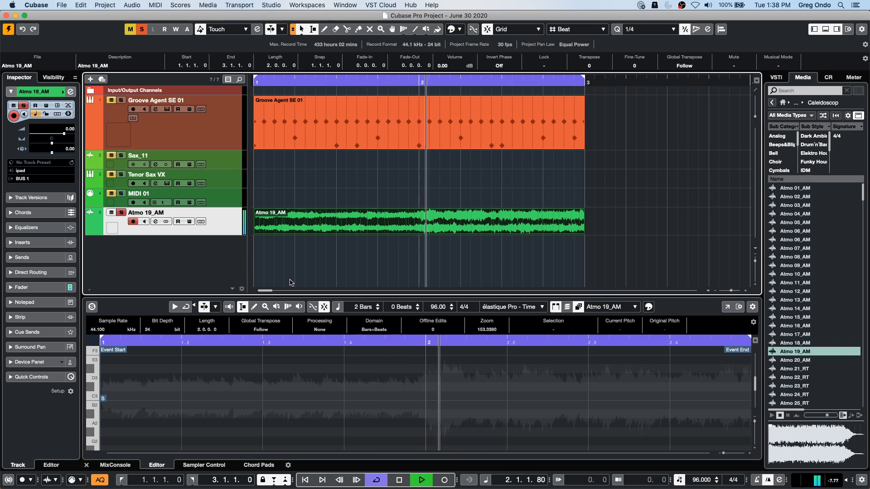
{"action": "key", "text": "space"}
{"action": "left_click", "coordinate": [409, 83]}
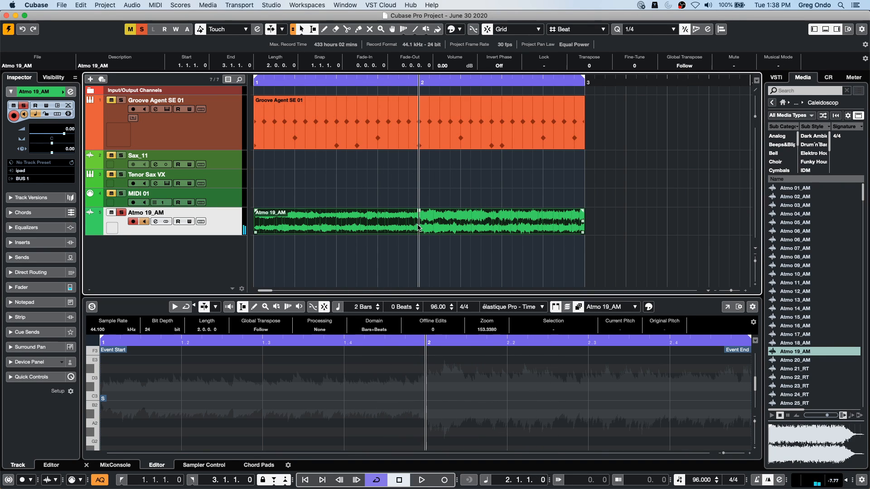
- Open the bounced Atmo 19_AM event in the Sample Editor and examine the waveform at bar 2 down to individual samples
{"action": "double_click", "coordinate": [414, 225]}
{"action": "left_click", "coordinate": [44, 90]}
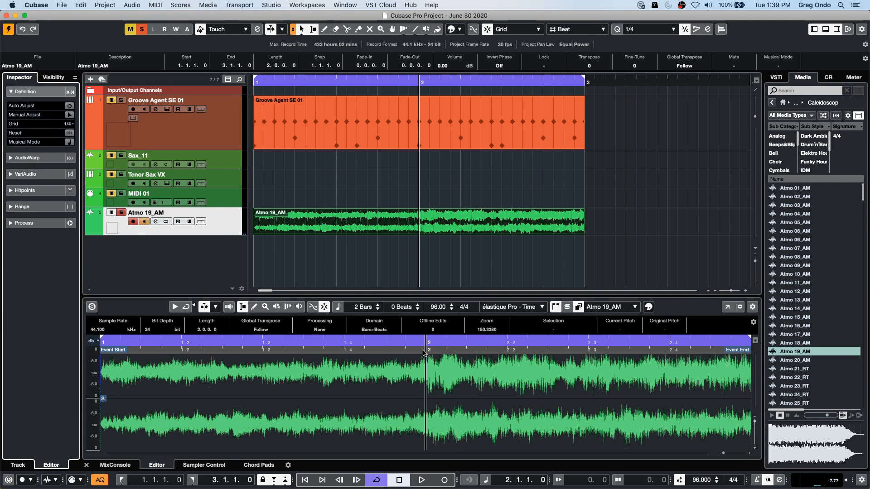
{"action": "left_click_drag", "start_coordinate": [424, 342], "coordinate": [426, 377]}
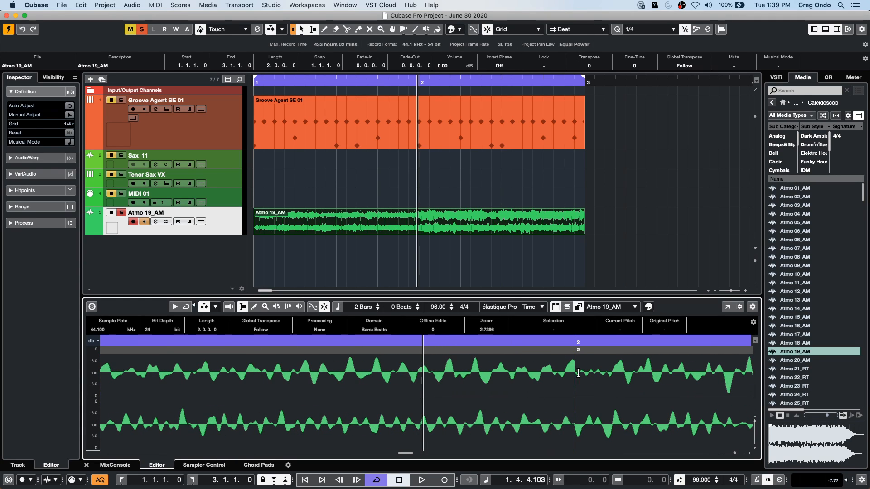
{"action": "left_click_drag", "start_coordinate": [577, 344], "coordinate": [584, 388]}
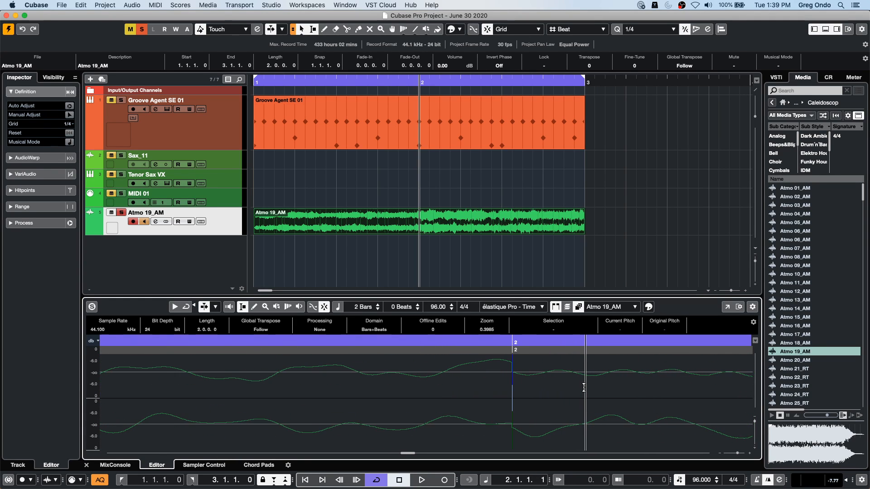
{"action": "left_click_drag", "start_coordinate": [512, 344], "coordinate": [513, 371]}
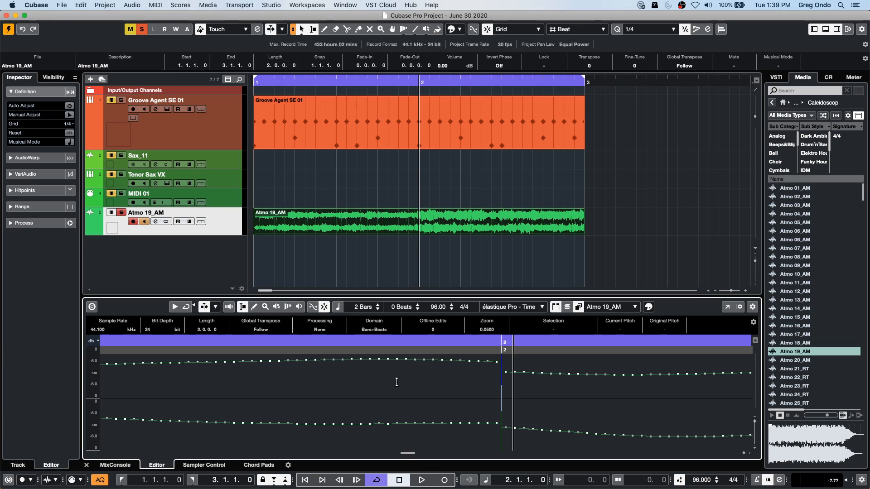
- Redraw the samples around the discontinuity at bar 2 in both channels with the Draw tool
{"action": "left_click", "coordinate": [254, 306]}
{"action": "mouse_move", "coordinate": [496, 358]}
{"action": "left_mouse_down"}
{"action": "mouse_move", "coordinate": [516, 399]}
{"action": "mouse_move", "coordinate": [507, 426]}
{"action": "mouse_move", "coordinate": [517, 425]}
{"action": "left_mouse_up"}
{"action": "mouse_move", "coordinate": [494, 360]}
{"action": "left_mouse_down"}
{"action": "mouse_move", "coordinate": [512, 366]}
{"action": "mouse_move", "coordinate": [473, 364]}
{"action": "mouse_move", "coordinate": [521, 367]}
{"action": "left_mouse_up"}
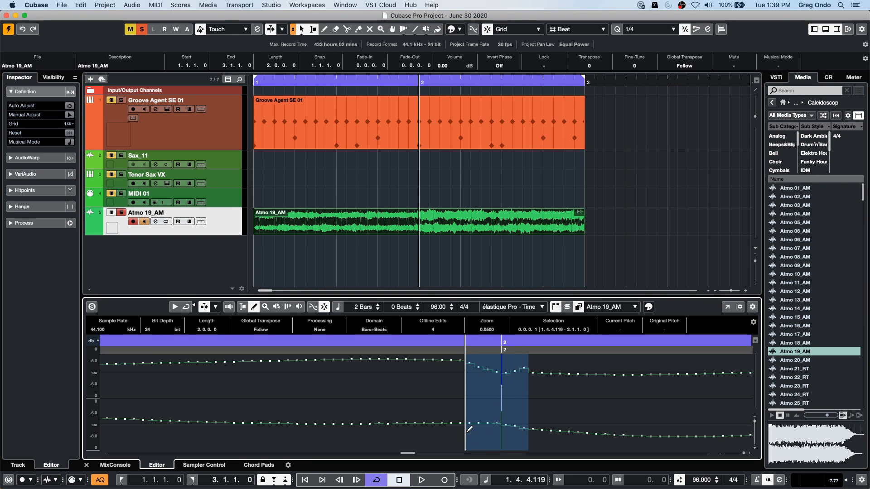
{"action": "left_click_drag", "start_coordinate": [471, 421], "coordinate": [487, 427]}
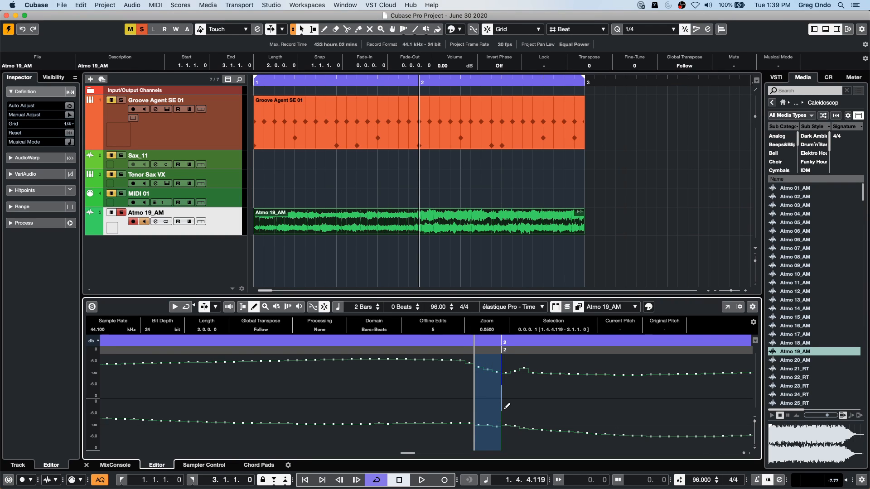
{"action": "left_click_drag", "start_coordinate": [478, 369], "coordinate": [515, 373]}
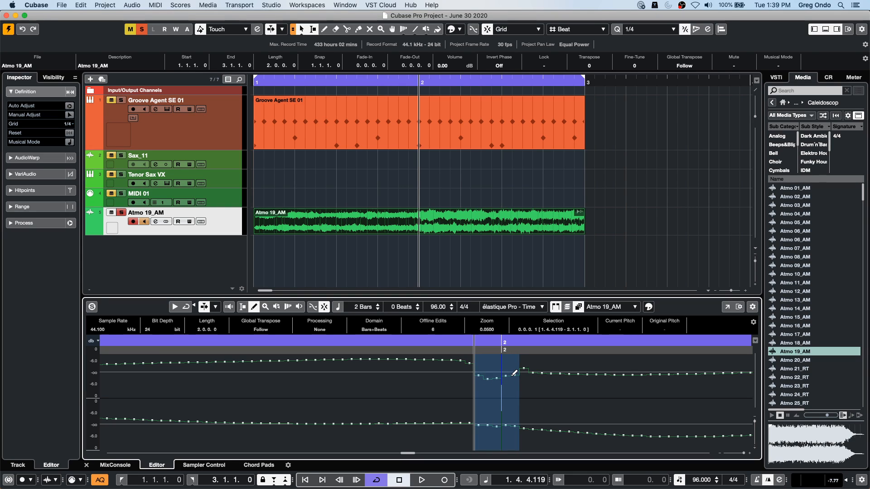
{"action": "mouse_move", "coordinate": [484, 435]}
{"action": "left_mouse_down"}
{"action": "mouse_move", "coordinate": [531, 424]}
{"action": "mouse_move", "coordinate": [516, 424]}
{"action": "mouse_move", "coordinate": [528, 400]}
{"action": "left_mouse_up"}
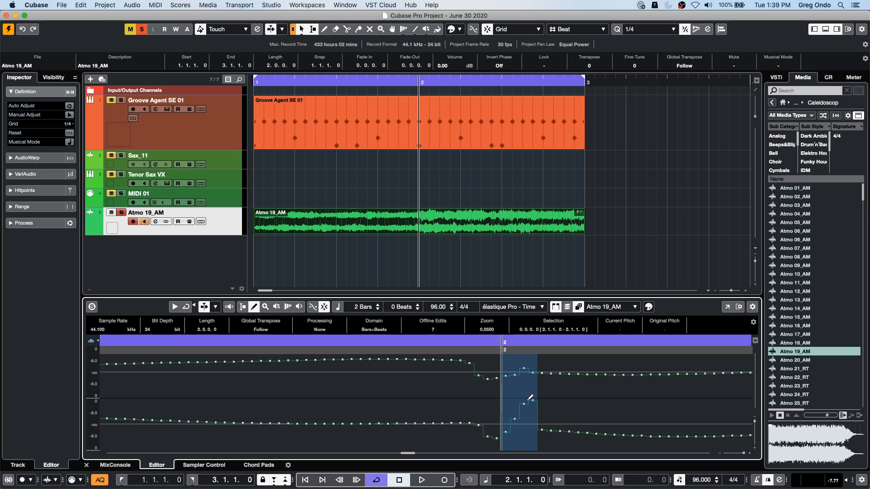
- Play the redrawn Atmo 19_AM event from within bar 1 across bar 2 to check the repaired spot
{"action": "left_click_drag", "start_coordinate": [414, 340], "coordinate": [133, 296]}
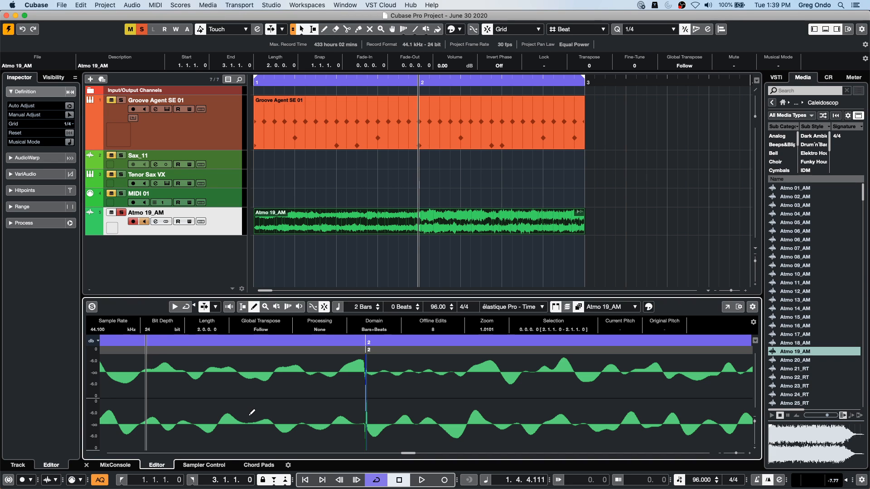
{"action": "key", "text": "space"}
{"action": "key", "text": "space"}
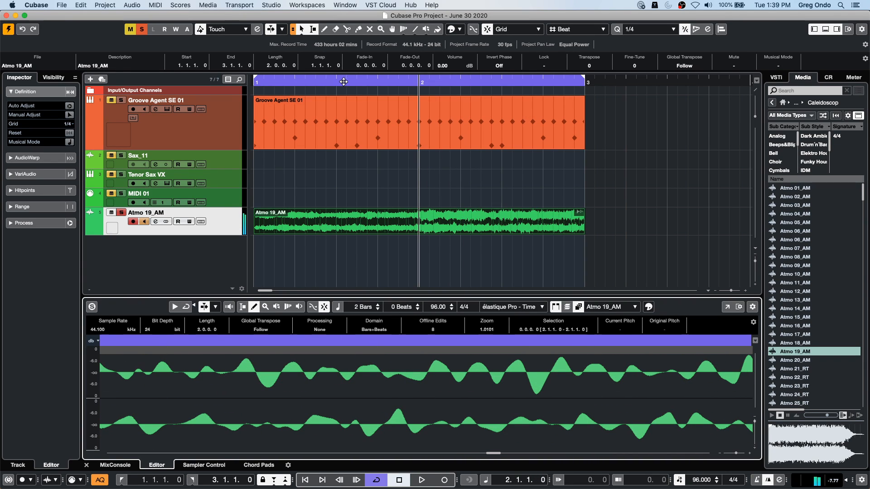
{"action": "left_click", "coordinate": [322, 83]}
{"action": "key", "text": "space"}
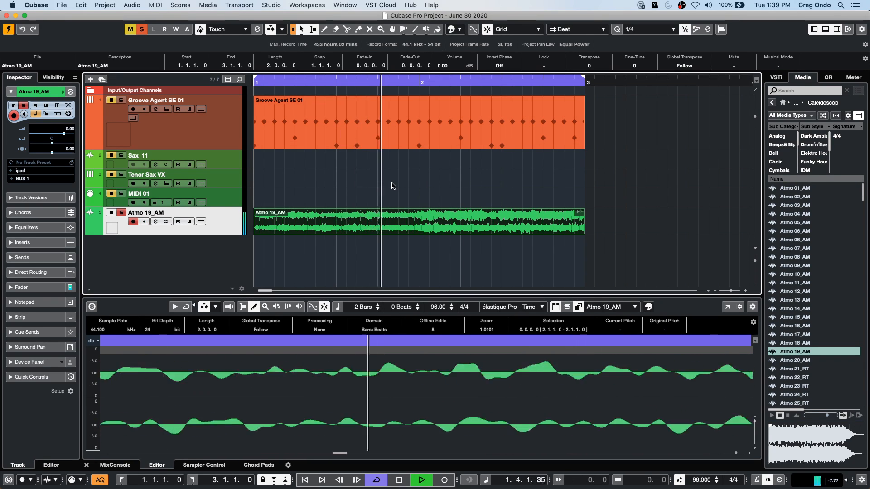
{"action": "key", "text": "space"}
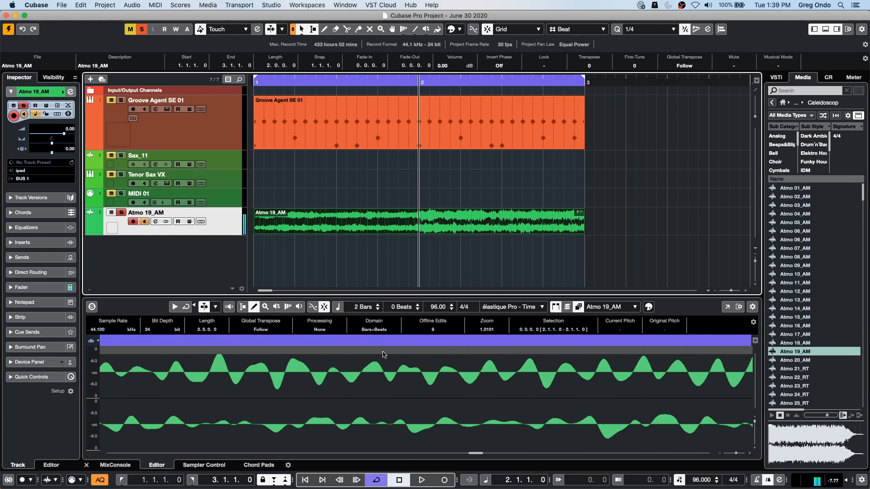
{"action": "left_click_drag", "start_coordinate": [387, 343], "coordinate": [390, 365]}
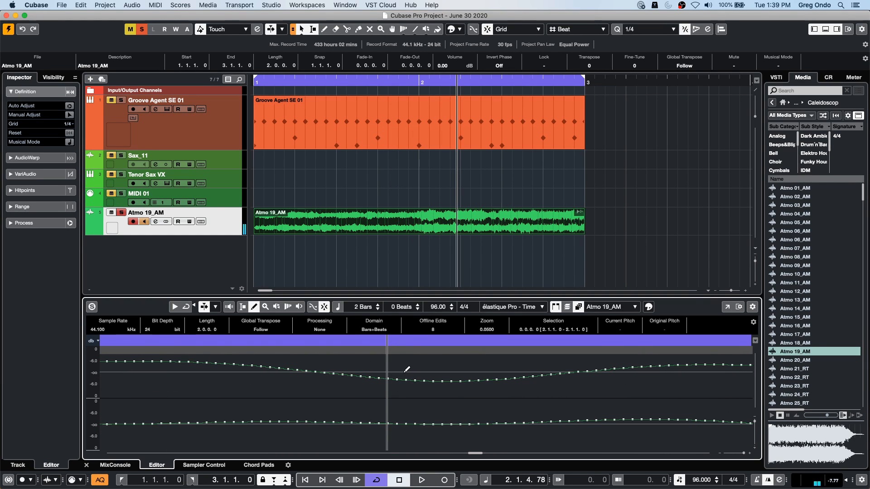
- Apply the SpectraLayers extension to the Atmo 19_AM event
{"action": "left_click", "coordinate": [414, 244]}
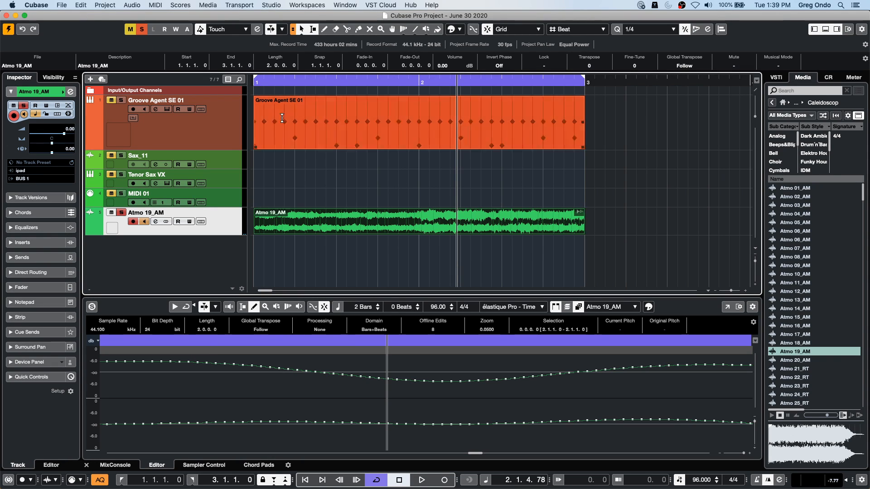
{"action": "left_click", "coordinate": [105, 5]}
{"action": "mouse_move", "coordinate": [81, 7]}
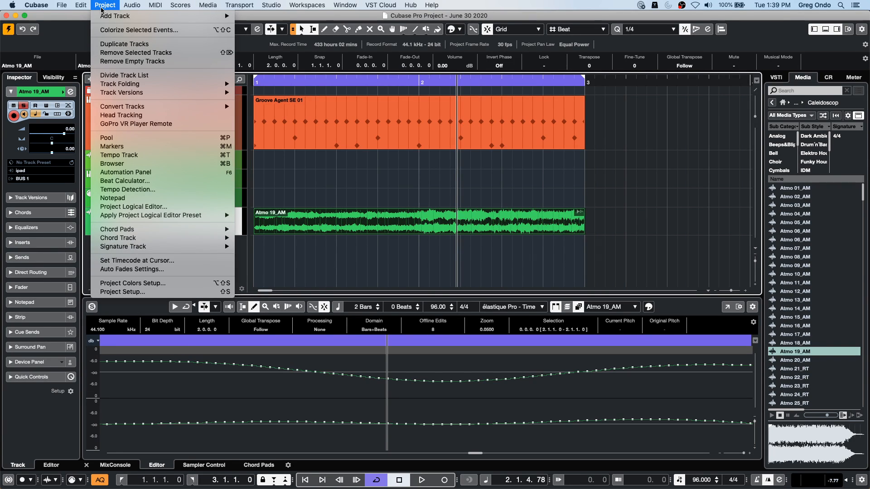
{"action": "mouse_move", "coordinate": [132, 6]}
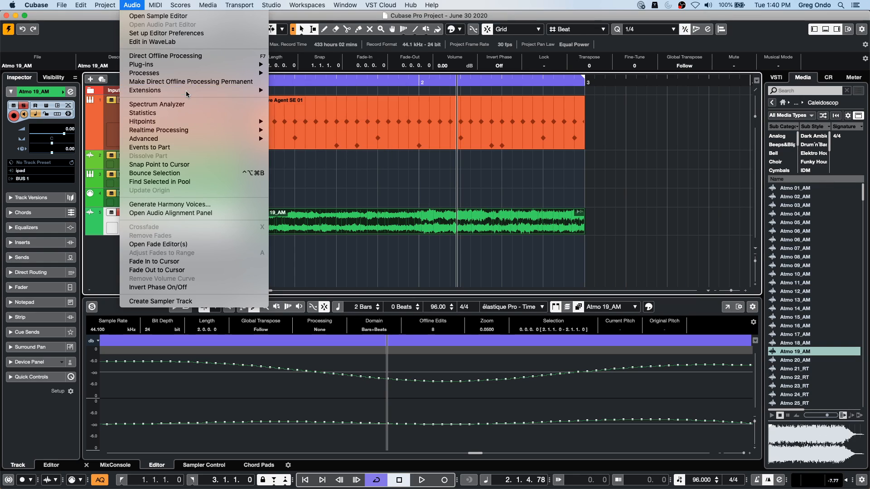
{"action": "key", "text": "Escape"}
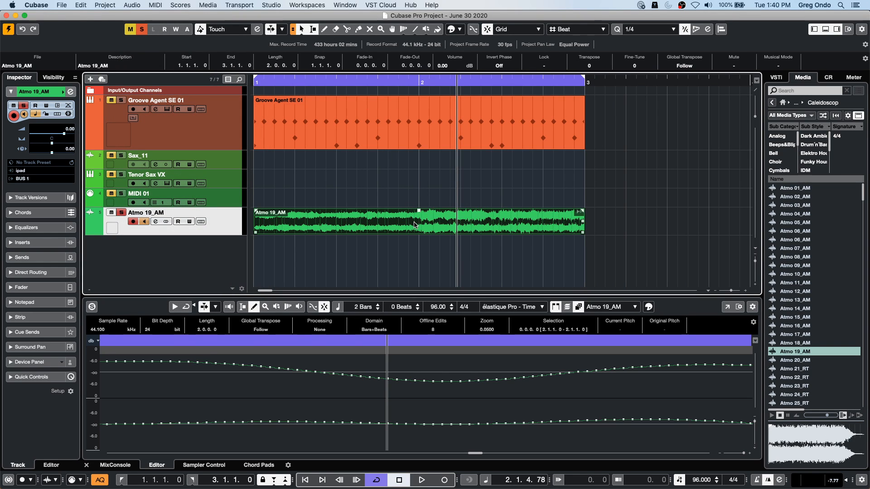
{"action": "left_click", "coordinate": [127, 6]}
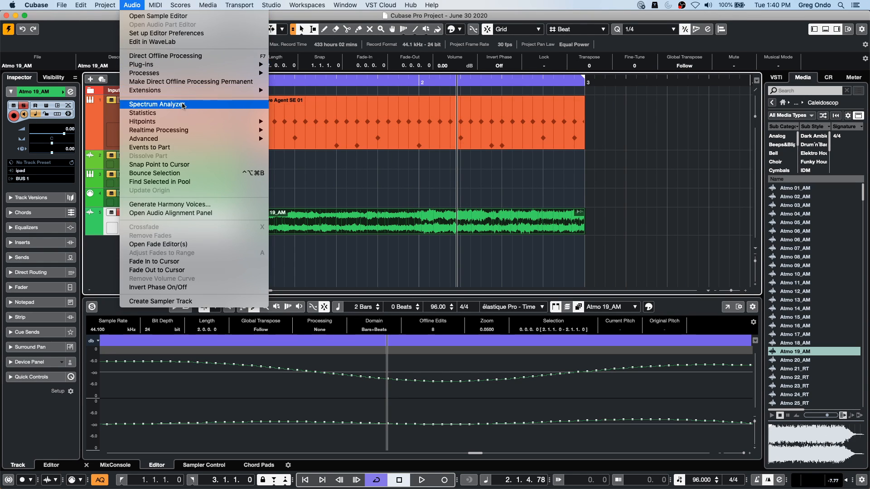
{"action": "mouse_move", "coordinate": [205, 92]}
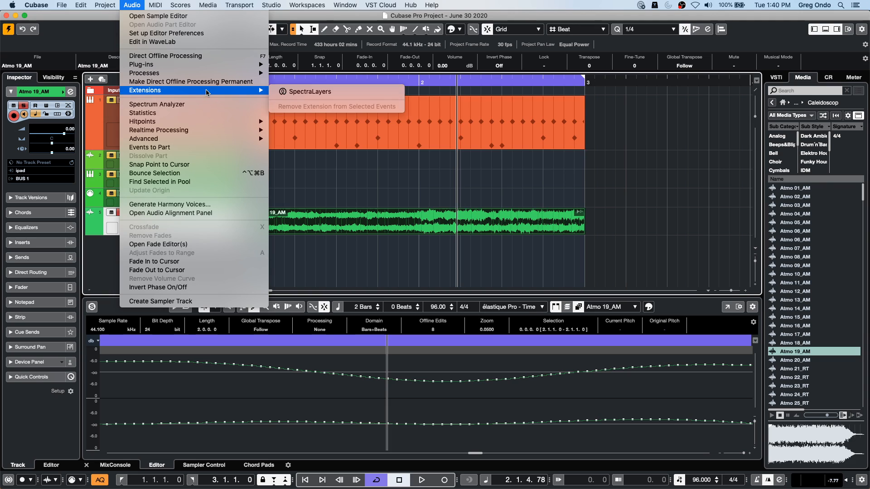
{"action": "left_click", "coordinate": [330, 93]}
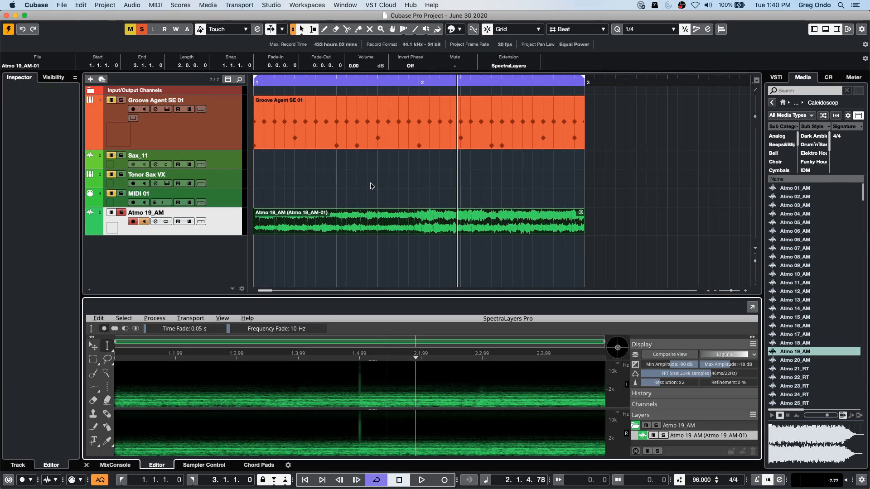
- Erase the vertical click at bar 2 from the SpectraLayers spectrogram with the Eraser
{"action": "left_click_drag", "start_coordinate": [352, 359], "coordinate": [355, 424]}
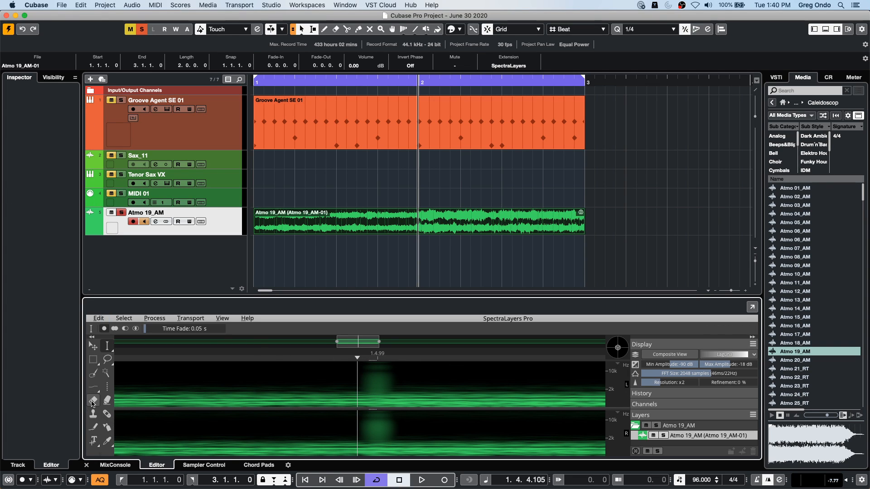
{"action": "left_click", "coordinate": [93, 400]}
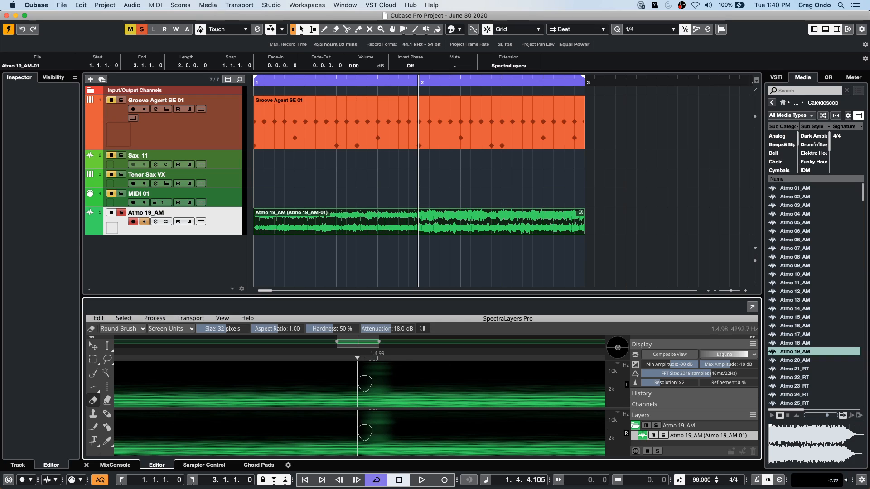
{"action": "mouse_move", "coordinate": [387, 383]}
{"action": "left_mouse_down"}
{"action": "mouse_move", "coordinate": [365, 381]}
{"action": "mouse_move", "coordinate": [388, 380]}
{"action": "left_mouse_up"}
- Play the project from bar 1 across bar 2 to audition the erased click, with the playhead returned to the start
{"action": "left_click", "coordinate": [406, 147]}
{"action": "left_click_drag", "start_coordinate": [353, 81], "coordinate": [299, 80]}
{"action": "key", "text": "space"}
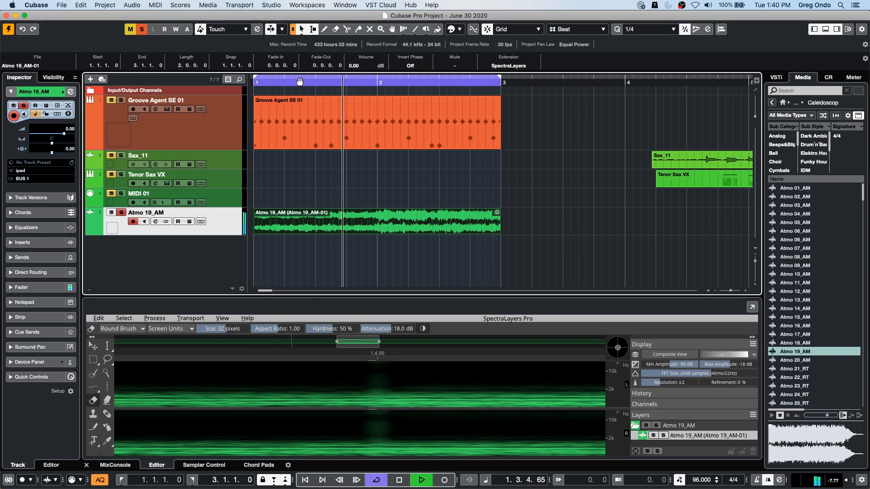
{"action": "key", "text": "space"}
{"action": "key", "text": "period"}
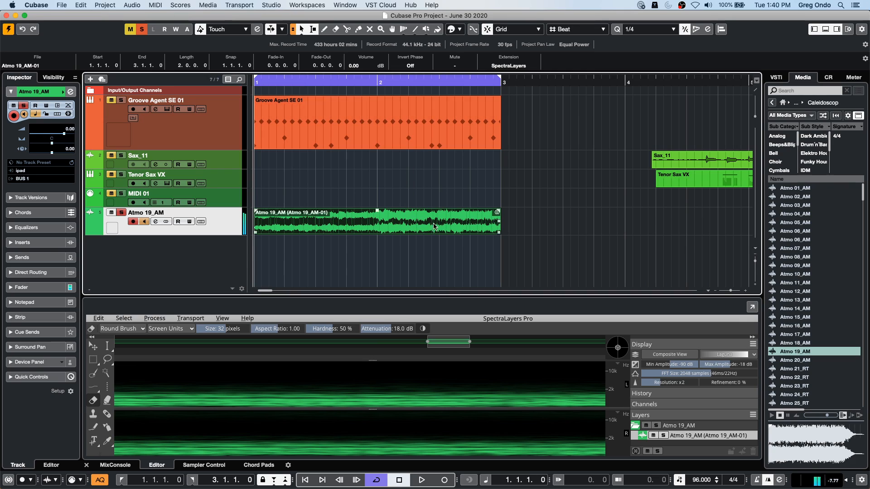
- Undo the SpectraLayers erasing and extension plus the latest sample drawings on the Atmo 19_AM event
{"action": "left_click", "coordinate": [411, 106]}
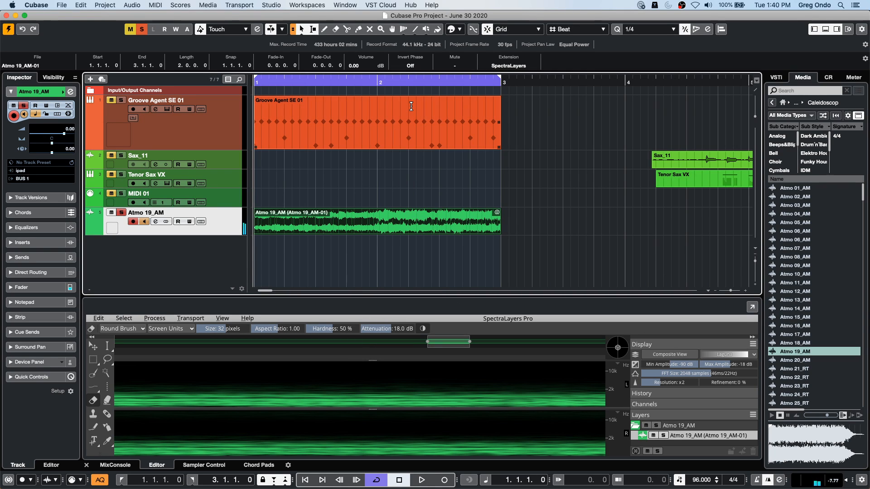
{"action": "key", "text": "super+z"}
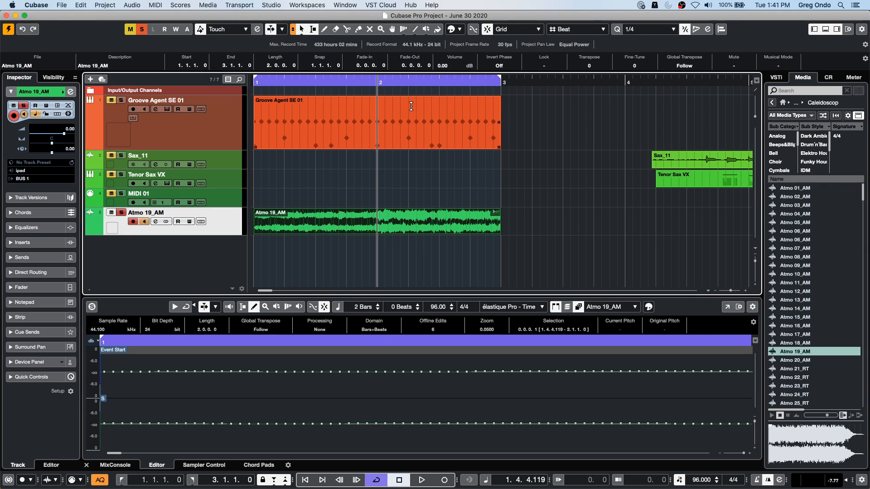
- Open the Tenor Sax VX MIDI part in the List Editor
{"action": "left_click_drag", "start_coordinate": [379, 82], "coordinate": [373, 42]}
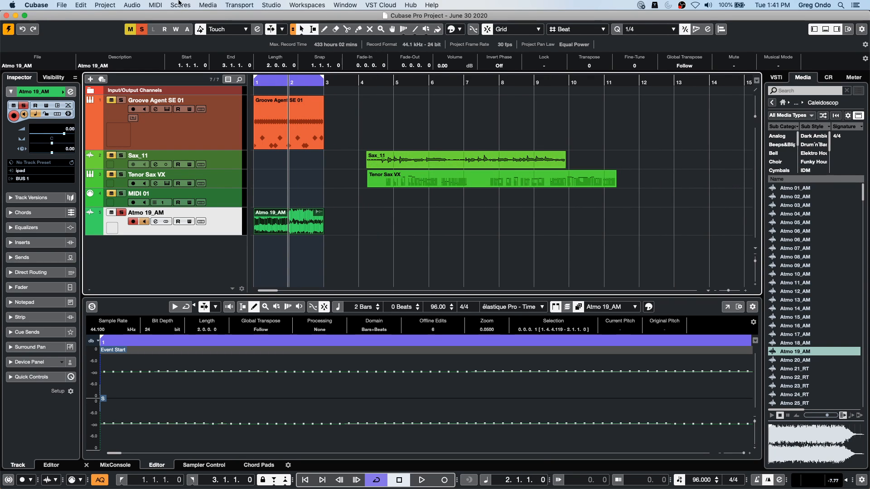
{"action": "left_click", "coordinate": [138, 5]}
{"action": "mouse_move", "coordinate": [80, 4]}
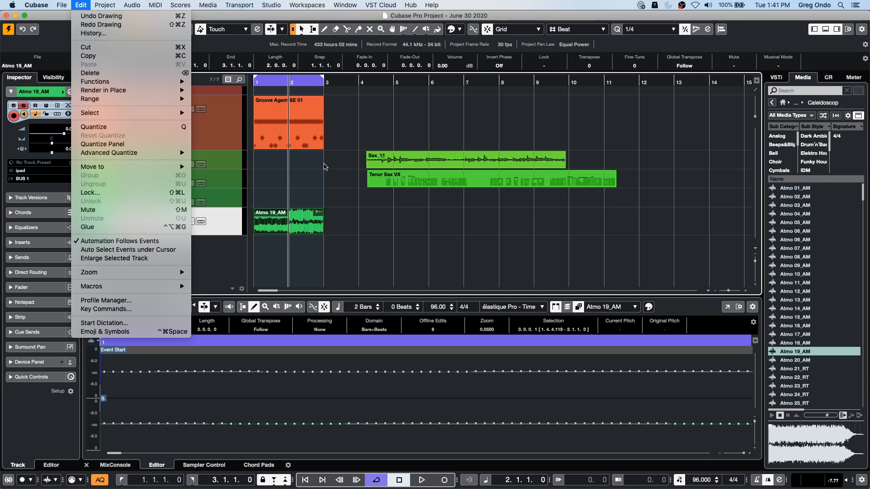
{"action": "left_click", "coordinate": [441, 166]}
{"action": "left_click", "coordinate": [436, 174]}
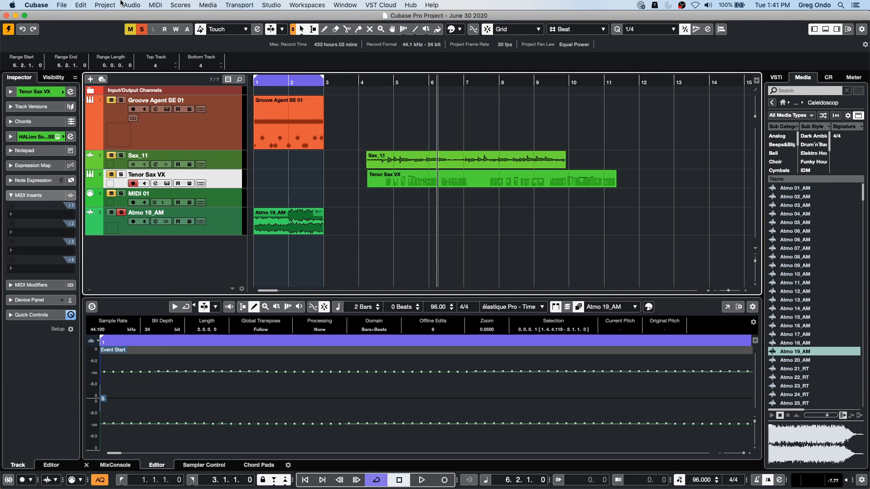
{"action": "left_click", "coordinate": [131, 5]}
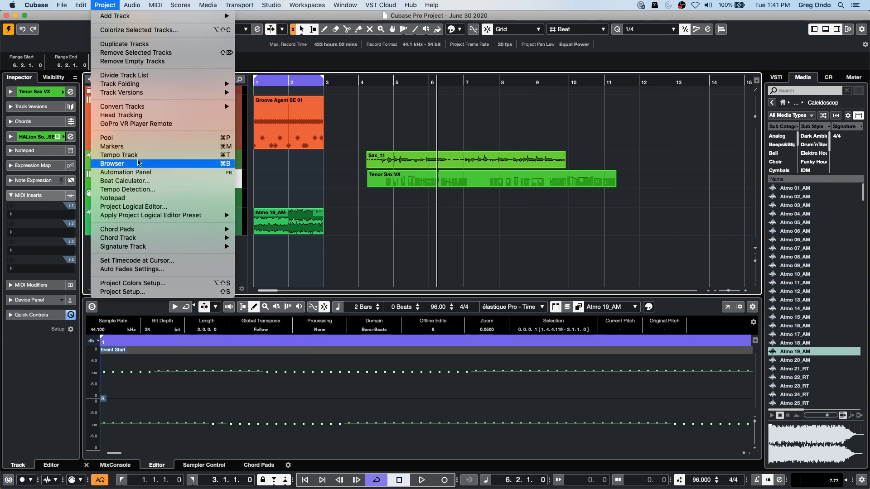
{"action": "left_click", "coordinate": [403, 185]}
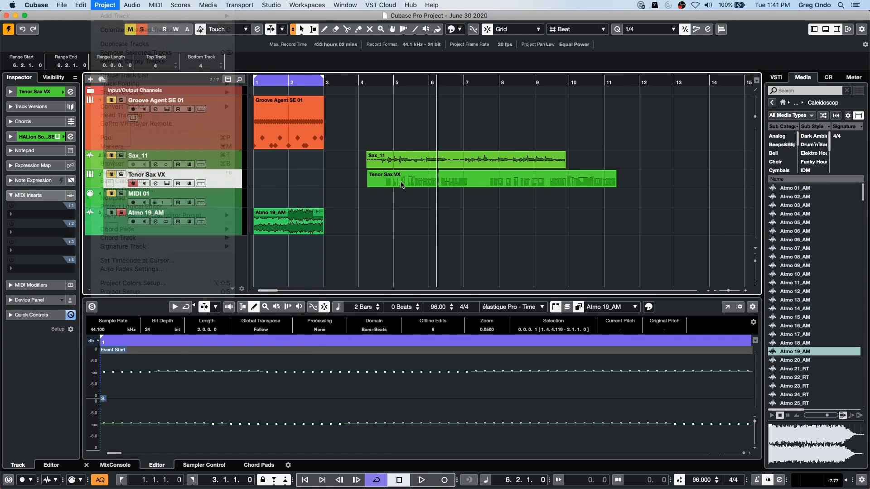
{"action": "double_click", "coordinate": [415, 183]}
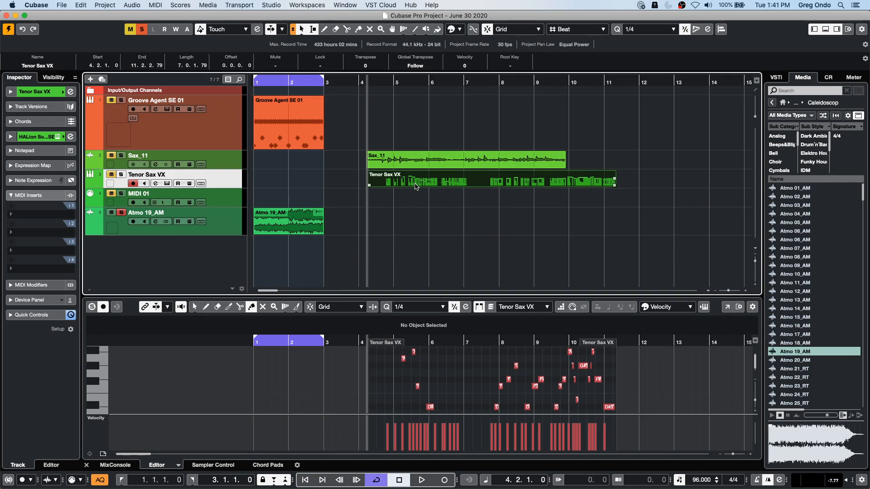
{"action": "left_click", "coordinate": [132, 5]}
{"action": "mouse_move", "coordinate": [155, 5]}
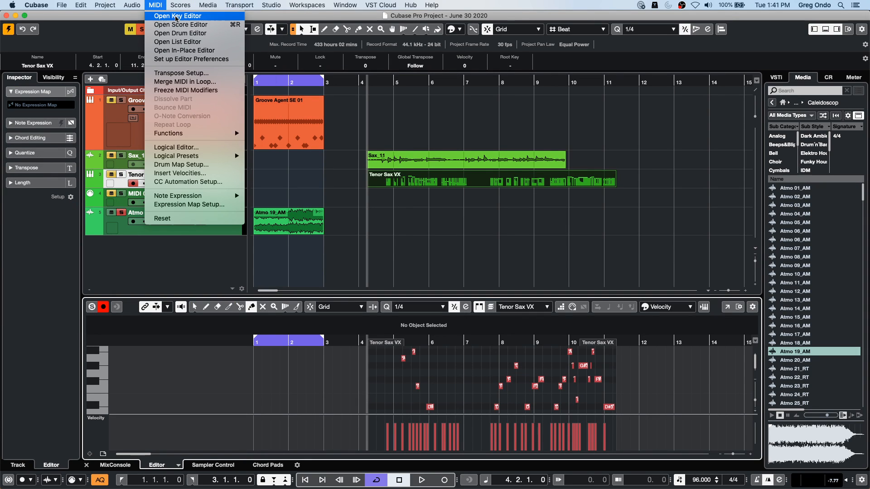
{"action": "left_click", "coordinate": [214, 45]}
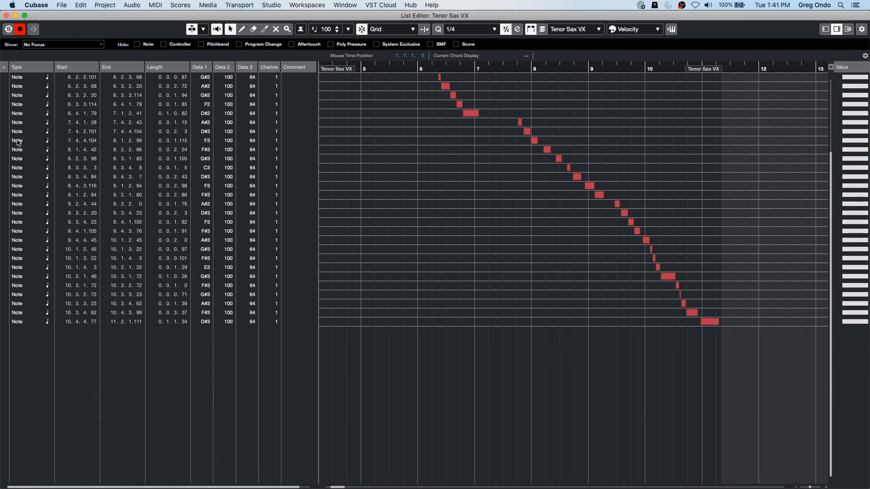
- Reposition the List Editor window so the upper part of the project window stays uncovered
{"action": "left_click_drag", "start_coordinate": [114, 14], "coordinate": [210, 18]}
{"action": "right_click", "coordinate": [243, 198]}
{"action": "right_click", "coordinate": [496, 184]}
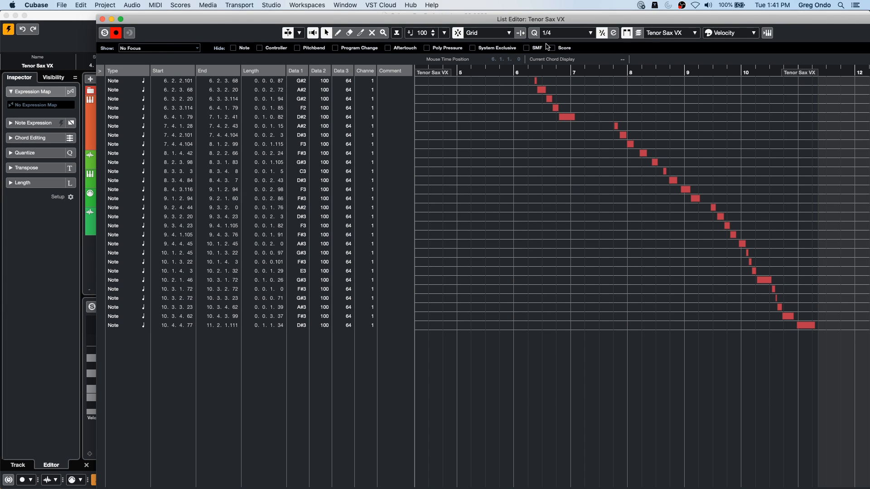
{"action": "right_click", "coordinate": [799, 32]}
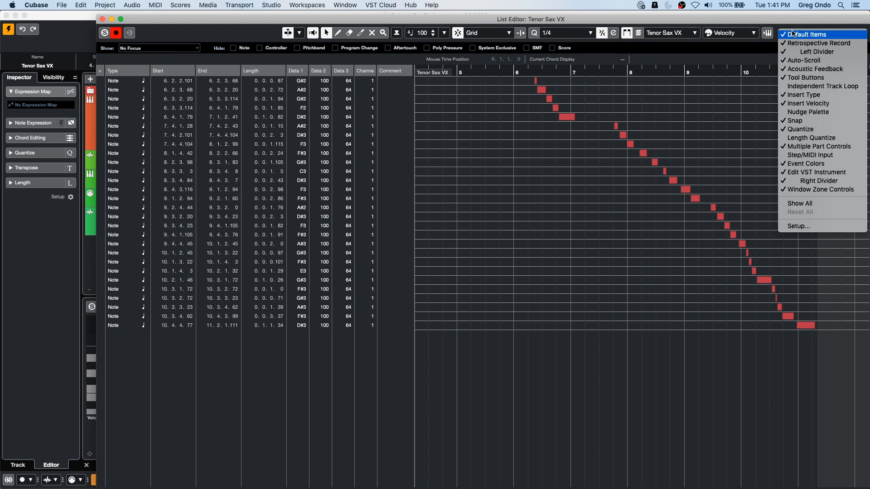
{"action": "left_click", "coordinate": [770, 21]}
{"action": "left_click_drag", "start_coordinate": [762, 20], "coordinate": [784, 111]}
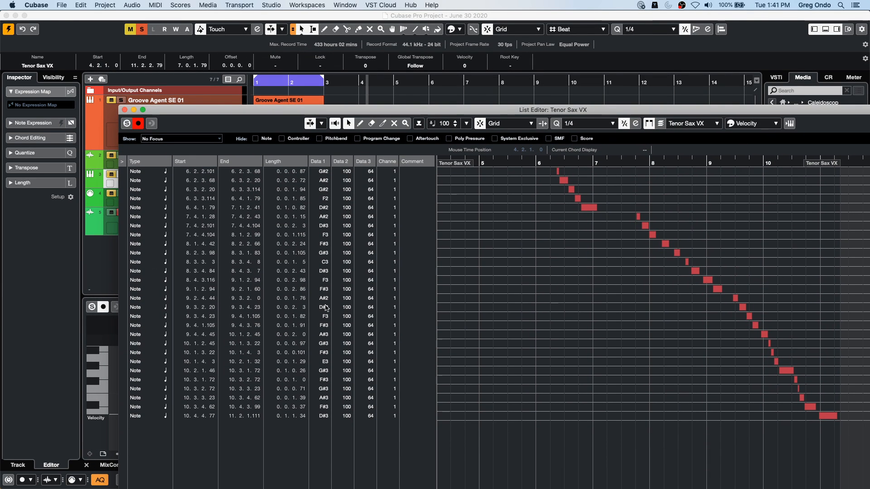
- Set the pitch of the note starting at 7.4.2.101 to A3 and the note starting at 6.3.2.20 to F#2
{"action": "left_click", "coordinate": [324, 320]}
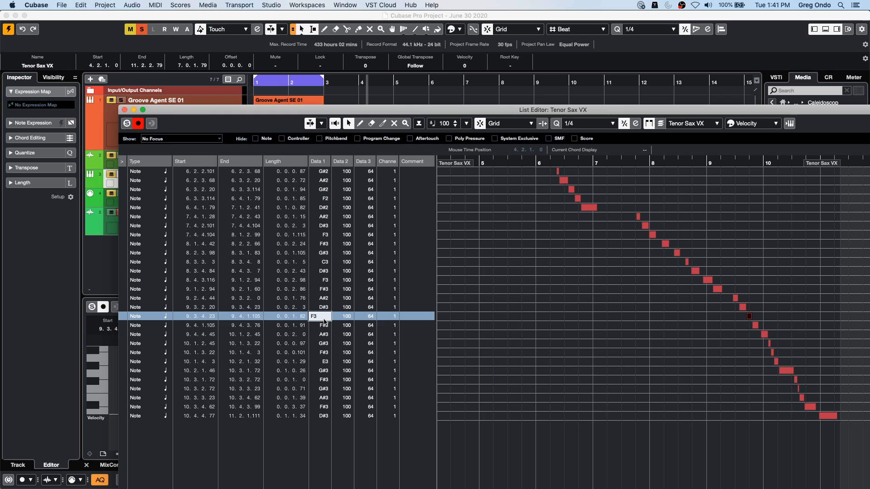
{"action": "scroll", "coordinate": [324, 319], "scroll_direction": "up", "scroll_amount": 4}
{"action": "left_click", "coordinate": [322, 319]}
{"action": "scroll", "coordinate": [322, 321], "scroll_direction": "up", "scroll_amount": 6}
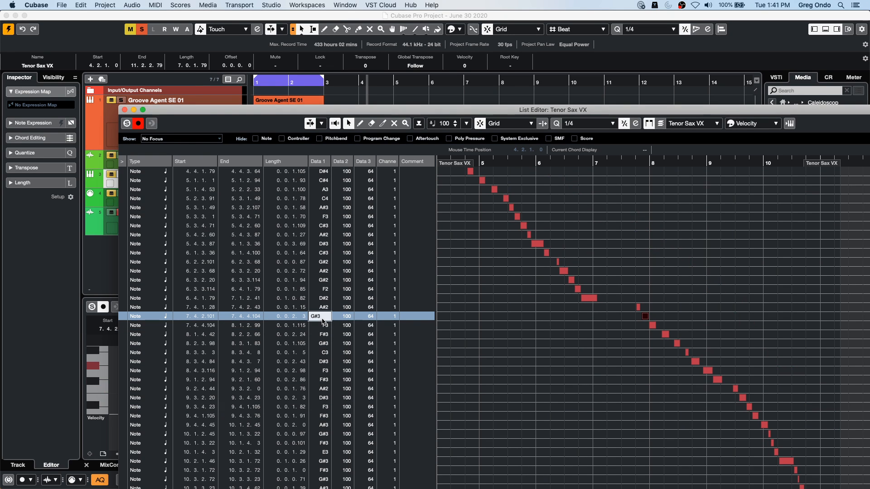
{"action": "left_click", "coordinate": [322, 282]}
{"action": "scroll", "coordinate": [321, 282], "scroll_direction": "up", "scroll_amount": 2}
{"action": "scroll", "coordinate": [320, 284], "scroll_direction": "down", "scroll_amount": 5}
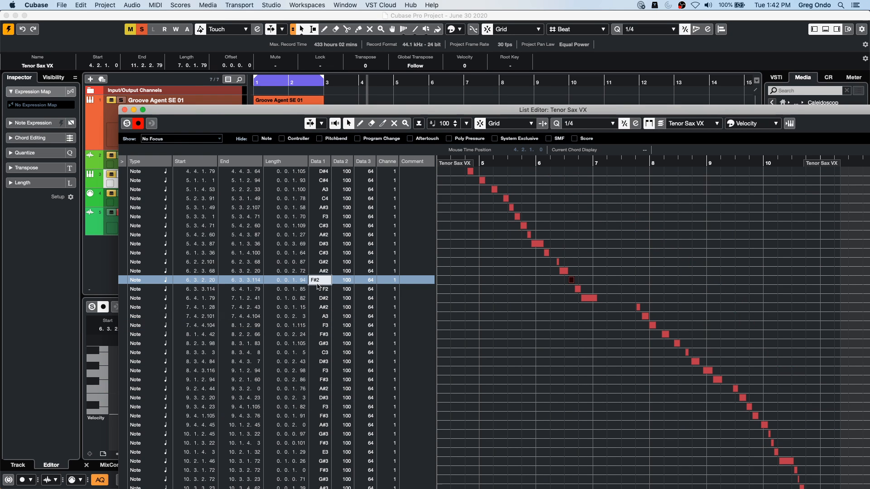
- Set Data 3 of the note at 6.3.2.20 to 127 and lengthen the D#2 note at 6.4.1.79 to 1.0.0.0
{"action": "left_click", "coordinate": [369, 280]}
{"action": "type", "text": "127"}
{"action": "left_click_drag", "start_coordinate": [595, 298], "coordinate": [638, 297]}
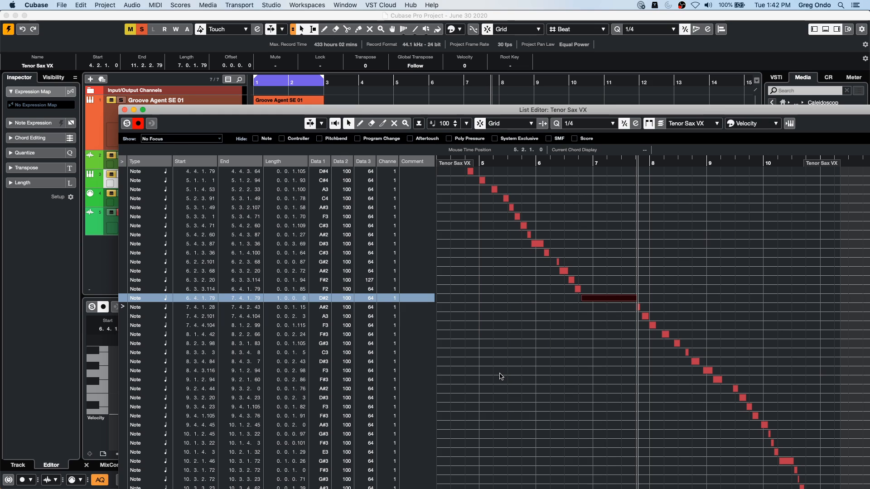
- Undo the pitch, Data 3 and length edits made to the Tenor Sax VX notes
{"action": "key", "text": "super+z"}
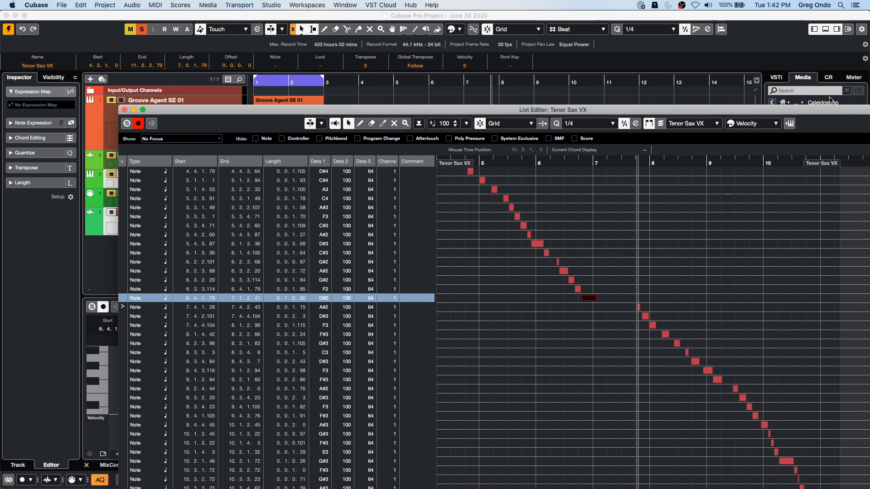
- Unsolo the Tenor Sax VX track and close its List Editor window
{"action": "left_click_drag", "start_coordinate": [691, 115], "coordinate": [508, 93]}
{"action": "right_click", "coordinate": [694, 107]}
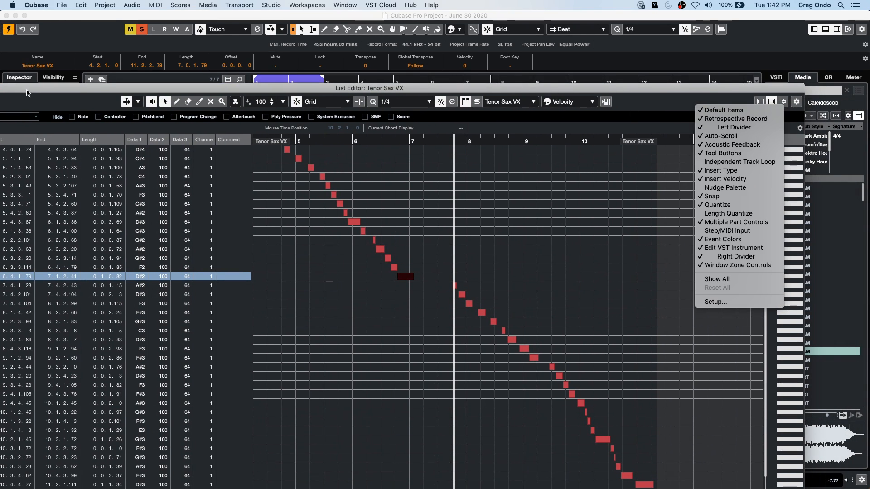
{"action": "left_click_drag", "start_coordinate": [39, 91], "coordinate": [169, 51]}
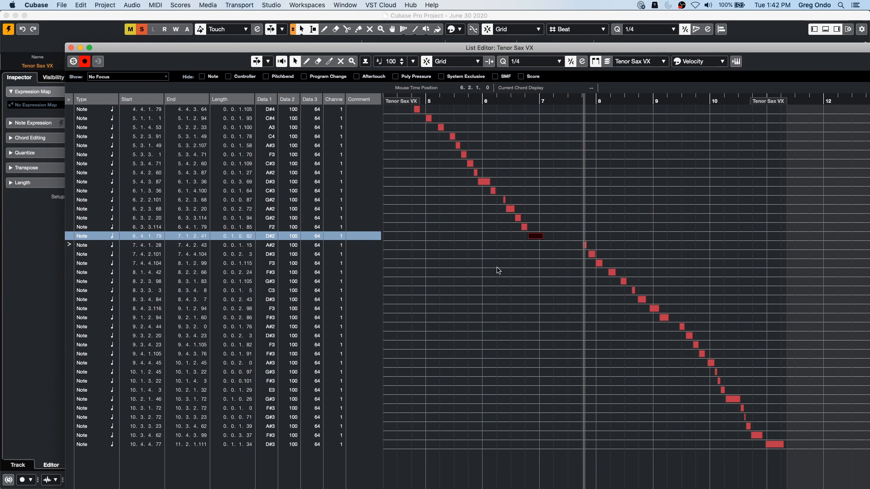
{"action": "key", "text": "s"}
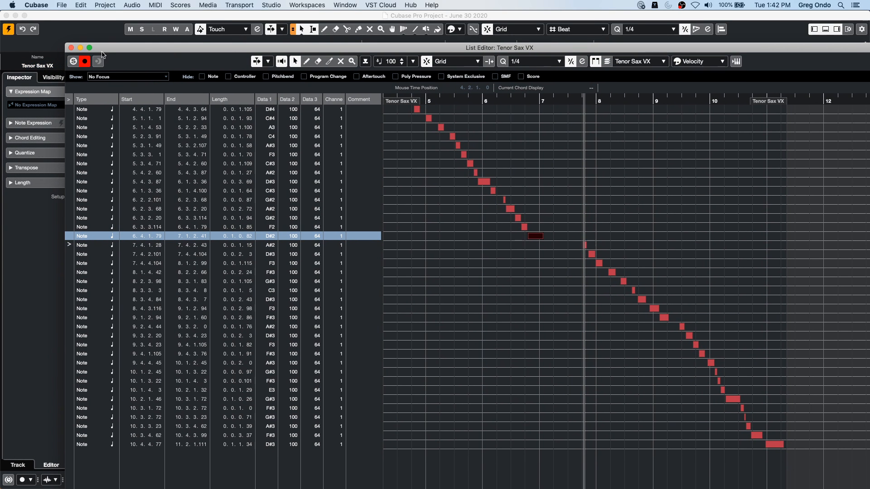
{"action": "left_click", "coordinate": [72, 47]}
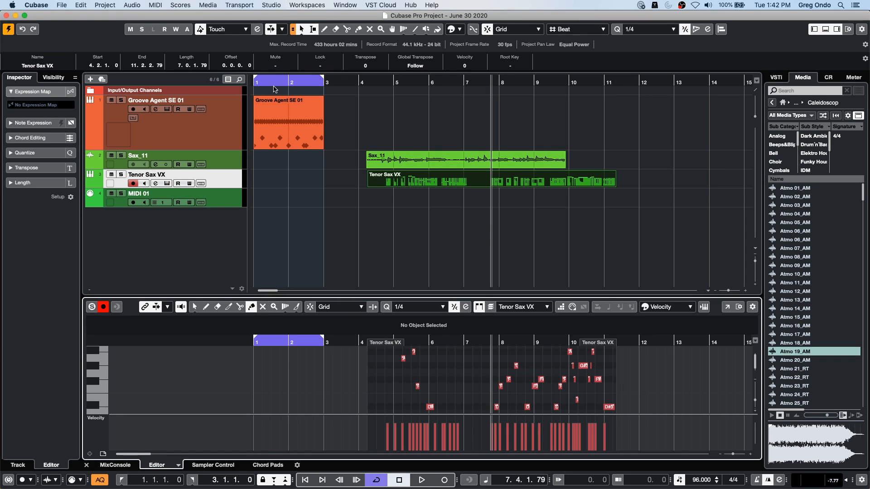
- Play the project briefly and locate the playhead to the start of the selected Tenor Sax VX part
{"action": "left_click", "coordinate": [349, 81]}
{"action": "left_click", "coordinate": [391, 81]}
{"action": "key", "text": "space"}
{"action": "key", "text": "space"}
{"action": "key", "text": "l"}
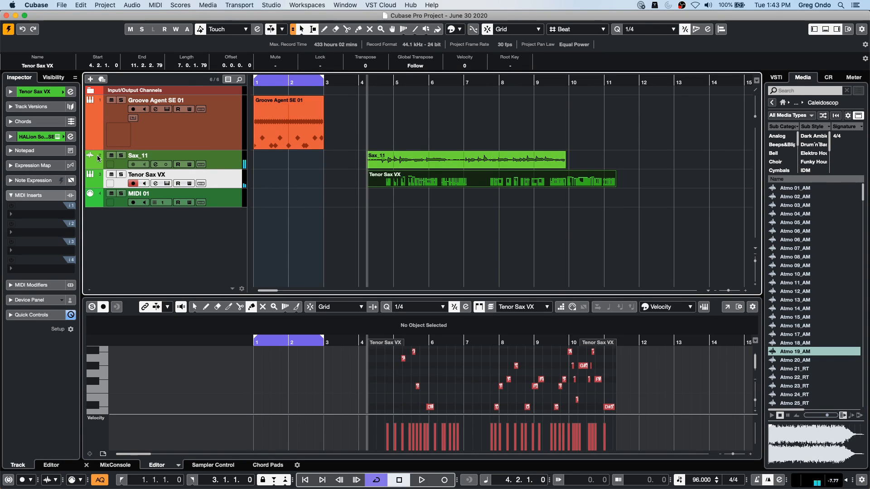
- Select the Sax_11 track, erase the MIDI part on the Tenor Sax VX track, and audition the remaining audio
{"action": "left_click", "coordinate": [112, 158]}
{"action": "right_click", "coordinate": [443, 191]}
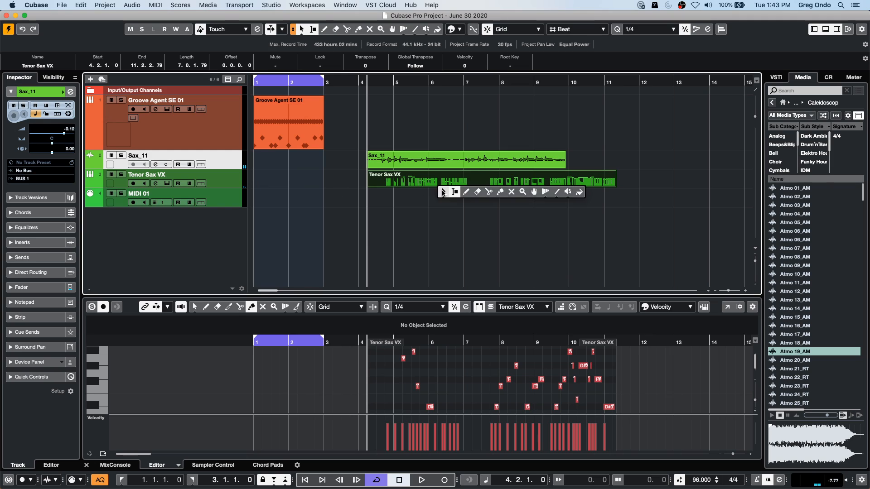
{"action": "left_click", "coordinate": [477, 192]}
{"action": "left_click", "coordinate": [459, 189]}
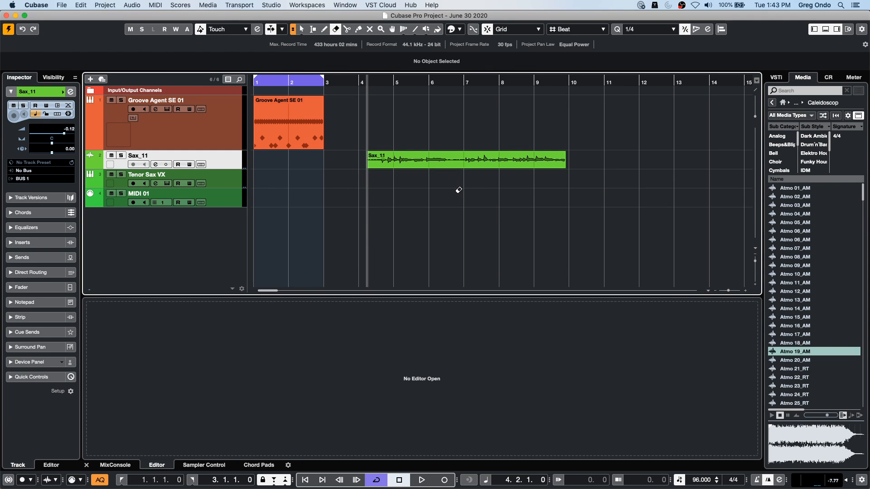
{"action": "key", "text": "space"}
{"action": "key", "text": "space"}
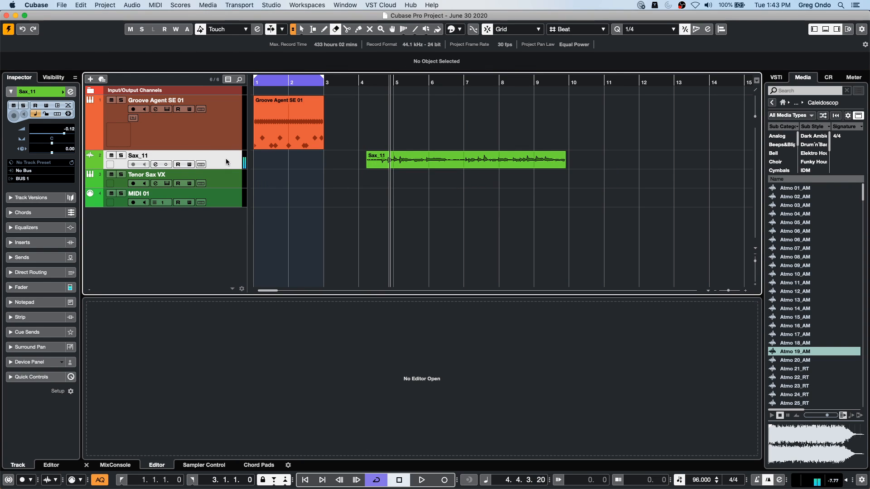
- Load the MonoDelay effect into the first insert slot of the Sax_11 track
{"action": "left_click", "coordinate": [9, 243]}
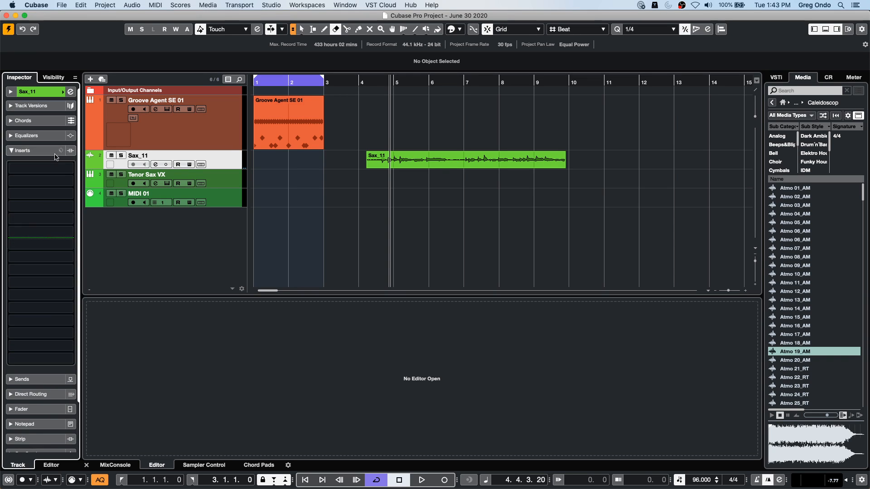
{"action": "left_click", "coordinate": [65, 165]}
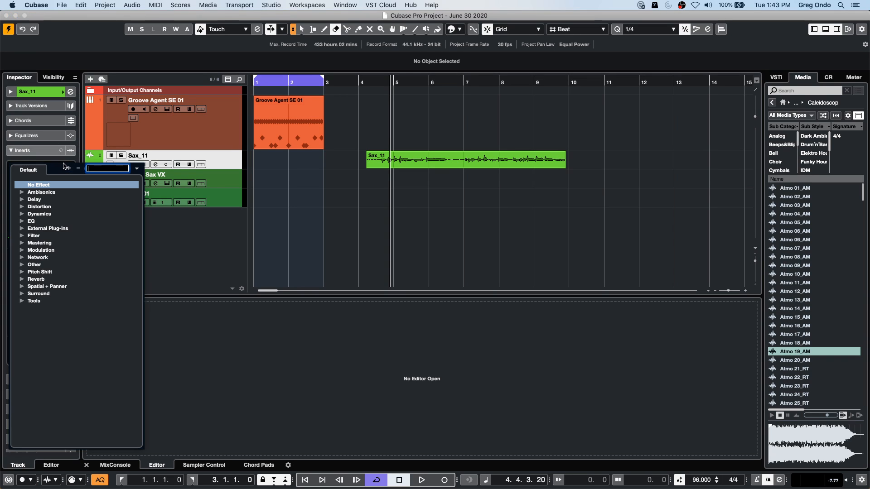
{"action": "left_click", "coordinate": [23, 200]}
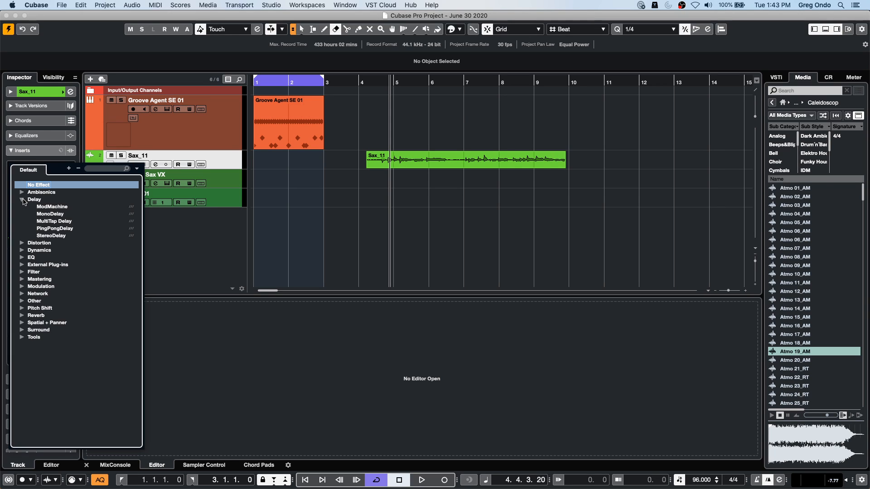
{"action": "left_click", "coordinate": [59, 214]}
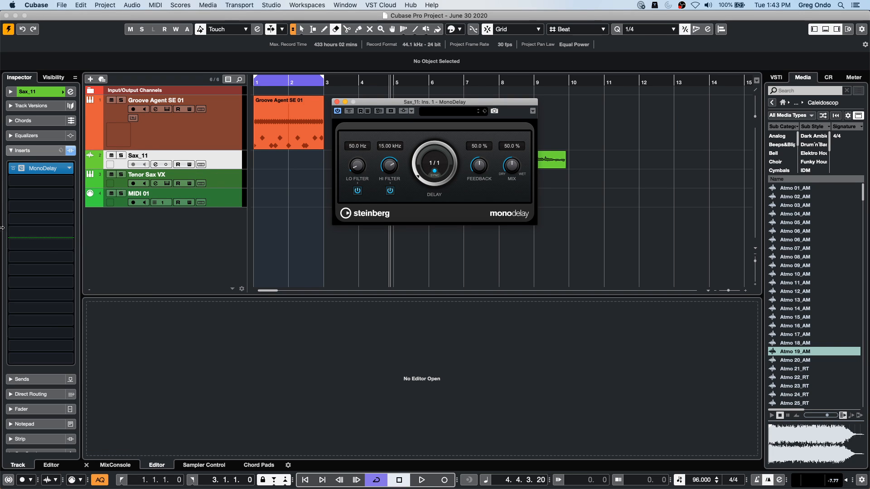
- Load the Compressor into the second insert slot of Sax_11 and set its threshold to -34.9 dB
{"action": "left_click", "coordinate": [63, 181]}
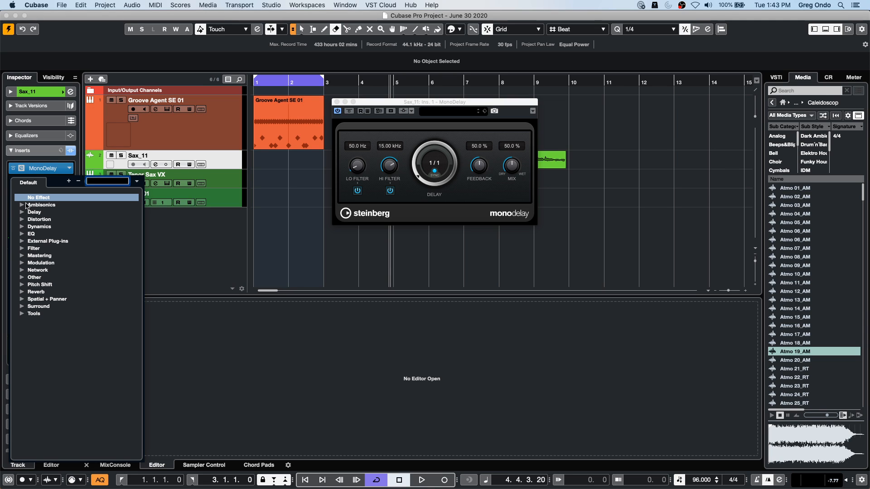
{"action": "left_click", "coordinate": [22, 227]}
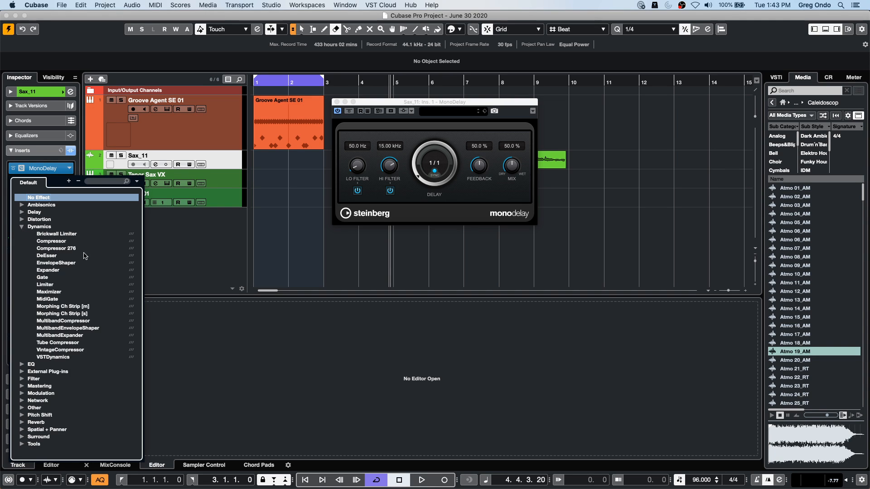
{"action": "left_click", "coordinate": [51, 241]}
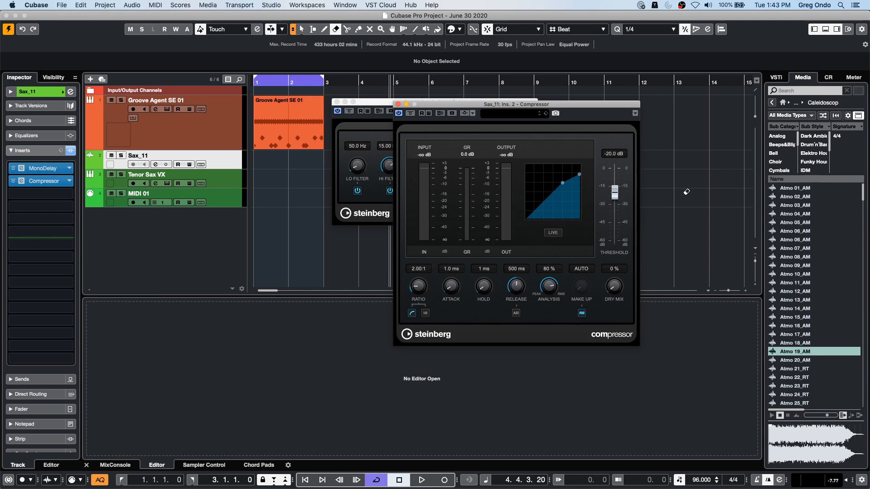
{"action": "left_click_drag", "start_coordinate": [565, 190], "coordinate": [561, 198]}
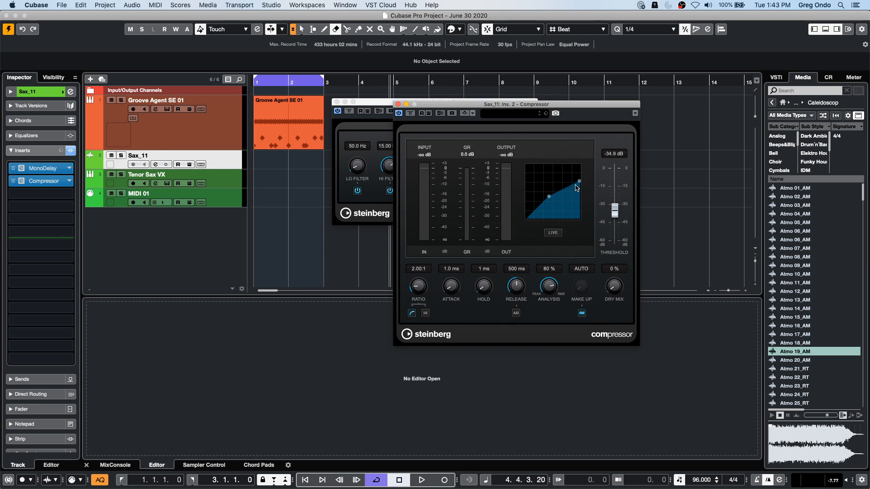
- Move the plug-in windows off the Sax_11 event, set the locators around that event, and start cycle playback
{"action": "left_click_drag", "start_coordinate": [499, 105], "coordinate": [481, 194]}
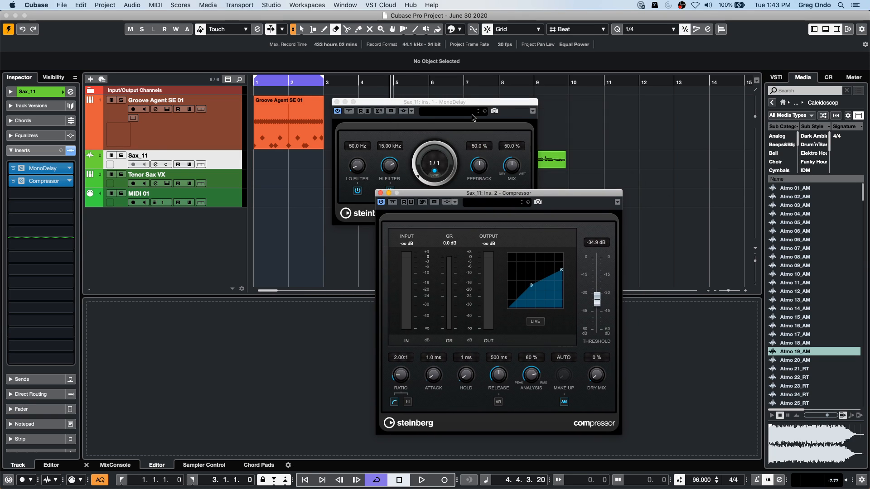
{"action": "left_click_drag", "start_coordinate": [475, 102], "coordinate": [591, 212]}
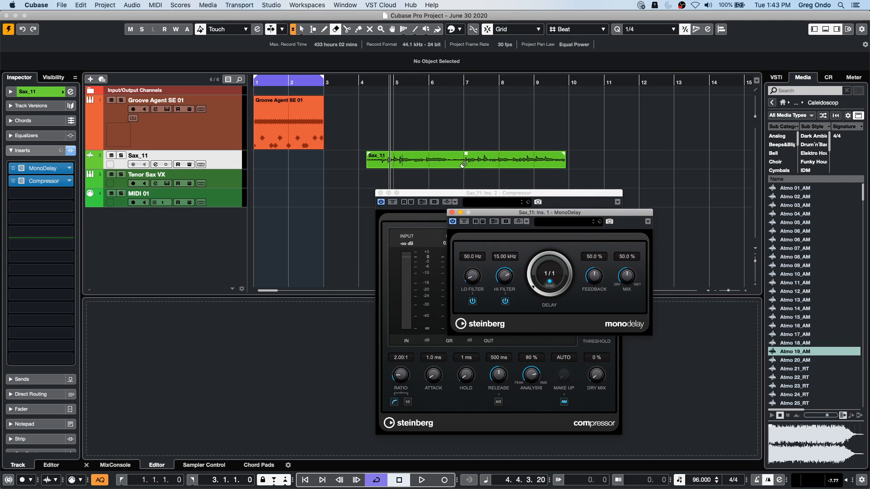
{"action": "left_click", "coordinate": [463, 165]}
{"action": "key", "text": "super+z"}
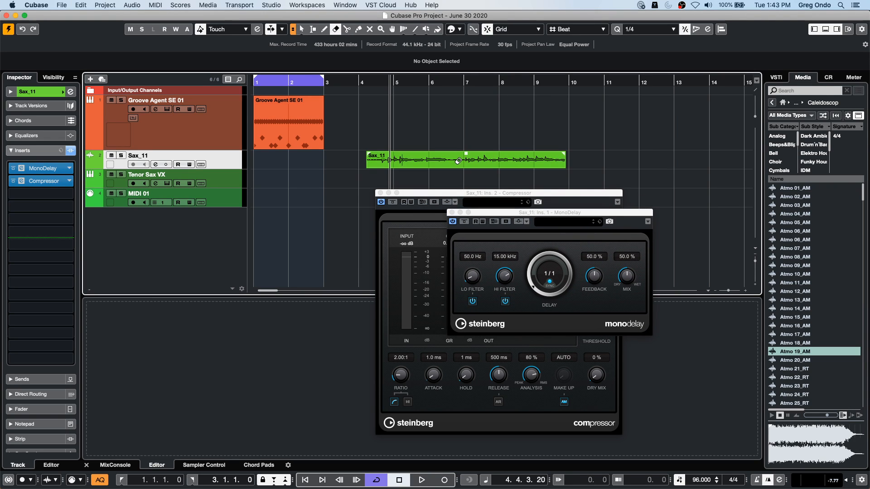
{"action": "key", "text": "1"}
{"action": "left_click", "coordinate": [459, 164]}
{"action": "key", "text": "p"}
{"action": "key", "text": "space"}
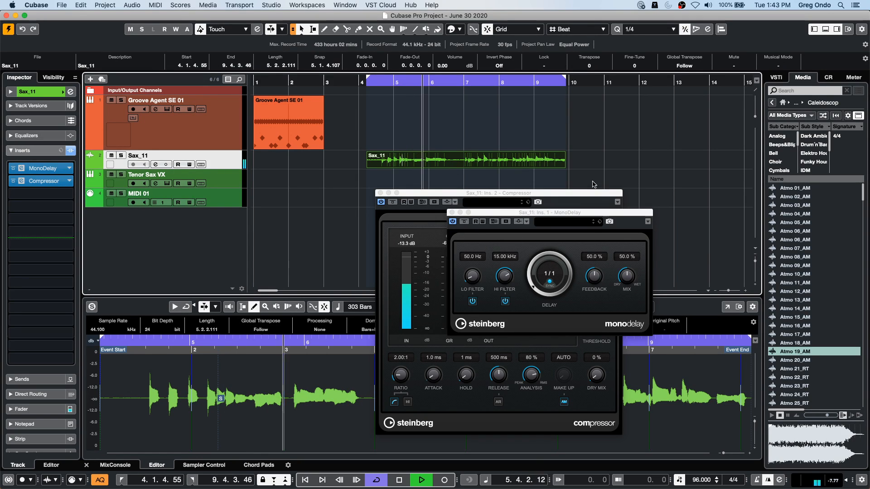
- Uncover the Compressor window while auditioning the sax, and set the MonoDelay delay time to 1/8
{"action": "left_click_drag", "start_coordinate": [576, 213], "coordinate": [679, 82]}
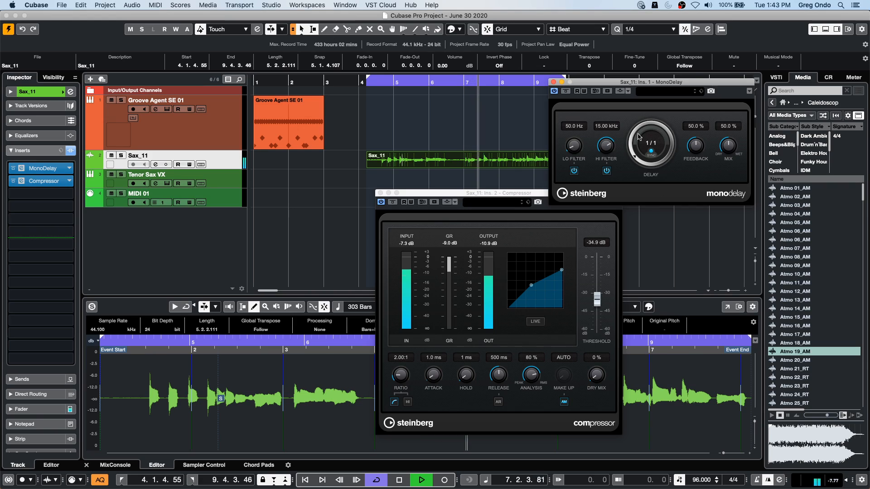
{"action": "key", "text": "space"}
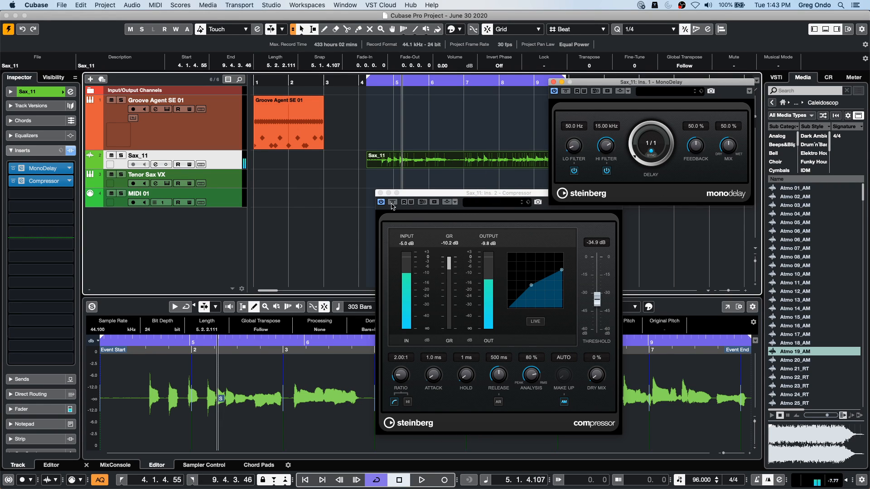
{"action": "key", "text": "space"}
{"action": "key", "text": "space"}
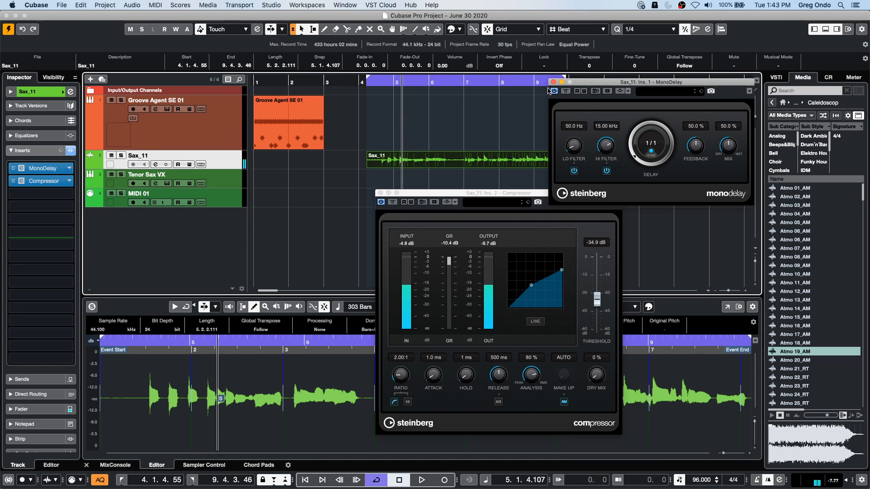
{"action": "left_click_drag", "start_coordinate": [633, 156], "coordinate": [624, 134]}
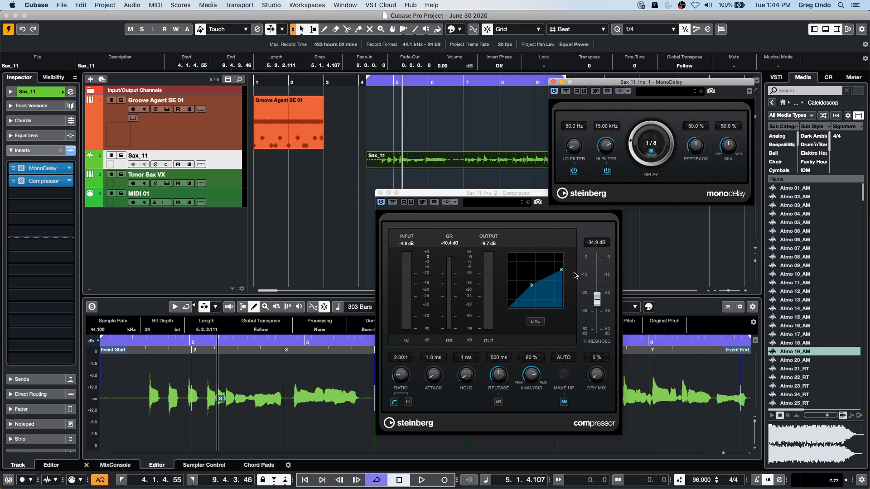
- Enable read and write automation on the Compressor and record ratio changes from its curve during playback
{"action": "left_click", "coordinate": [411, 202]}
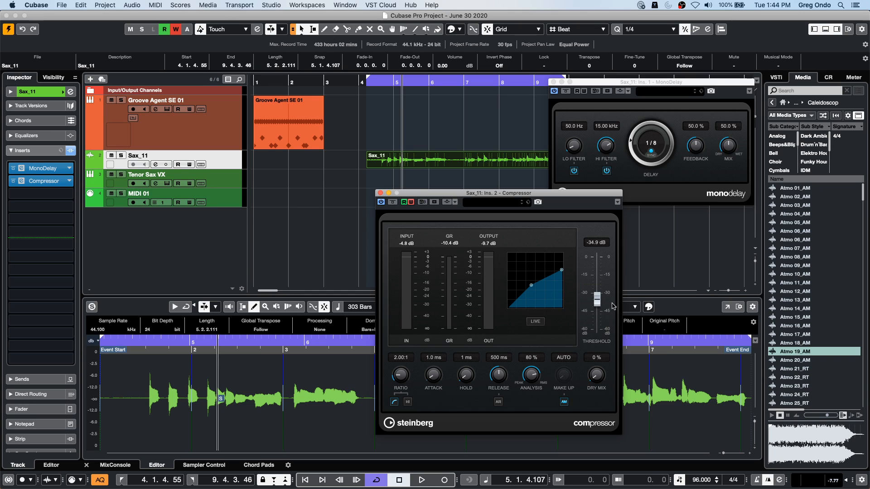
{"action": "key", "text": "space"}
{"action": "left_click_drag", "start_coordinate": [562, 270], "coordinate": [562, 277]}
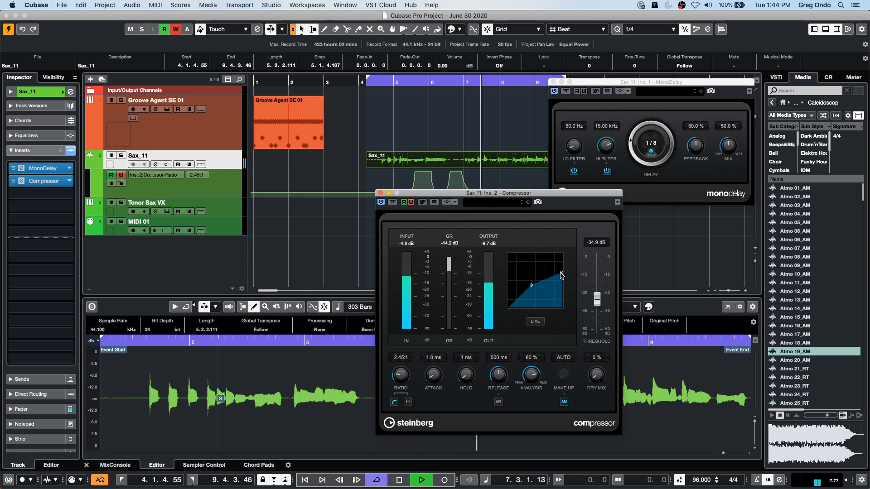
{"action": "key", "text": "space"}
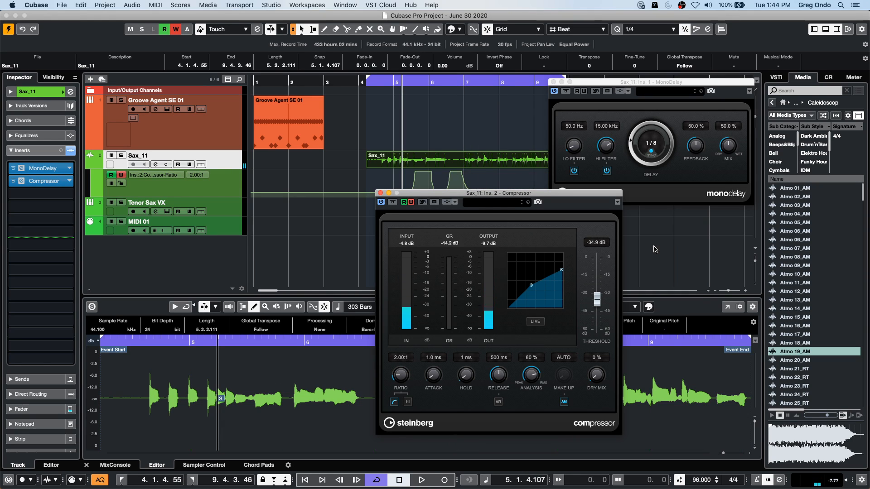
- Move the Compressor ahead of MonoDelay in the Sax_11 insert order and audition the loop
{"action": "left_click_drag", "start_coordinate": [31, 182], "coordinate": [31, 167]}
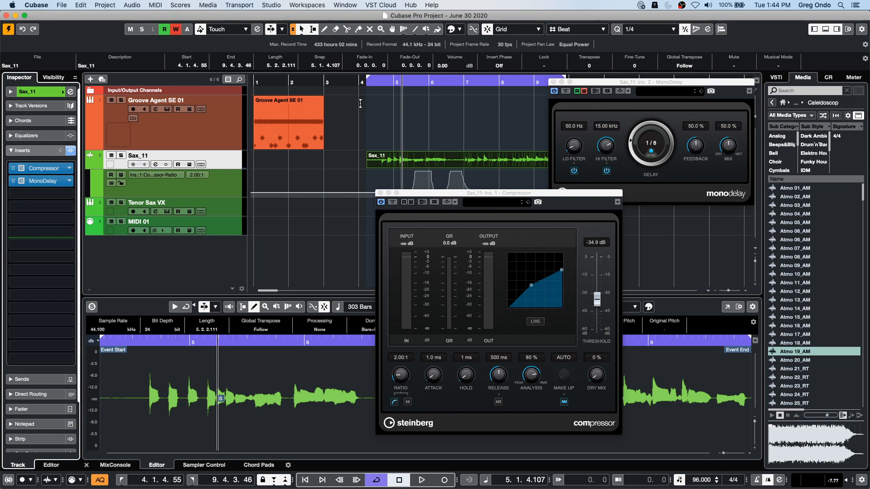
{"action": "left_click", "coordinate": [386, 83]}
{"action": "key", "text": "space"}
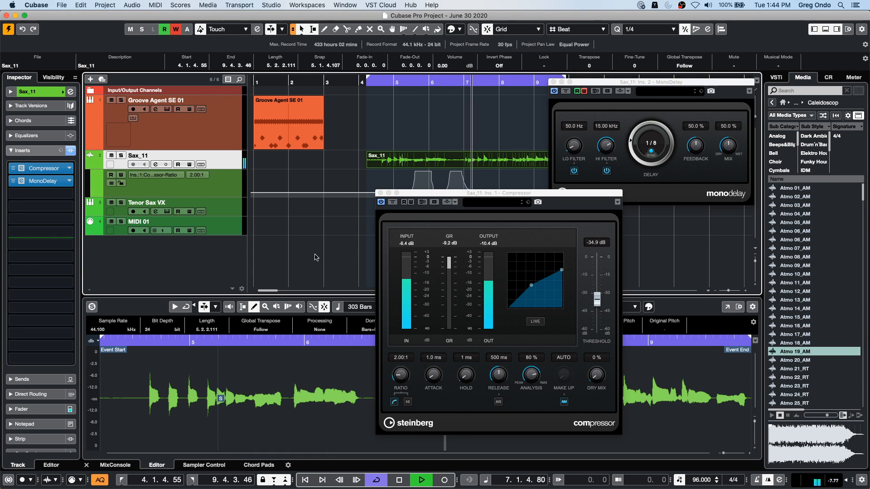
{"action": "key", "text": "space"}
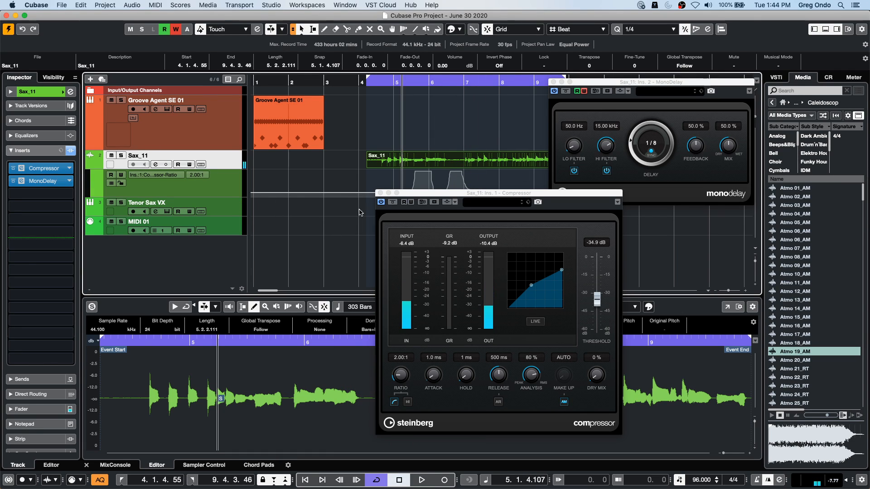
- Select the Compressor Ratio automation lane under Sax_11 and examine its list of parameters and removal options
{"action": "left_click", "coordinate": [177, 176]}
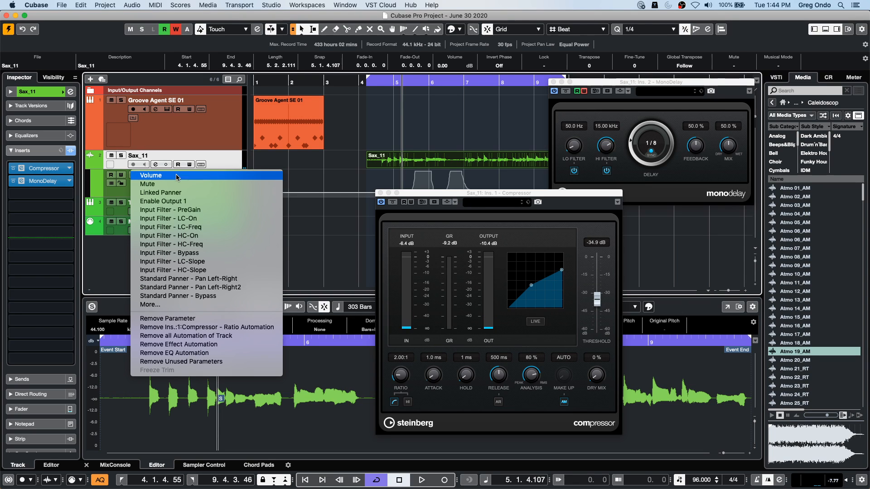
{"action": "left_click", "coordinate": [349, 159]}
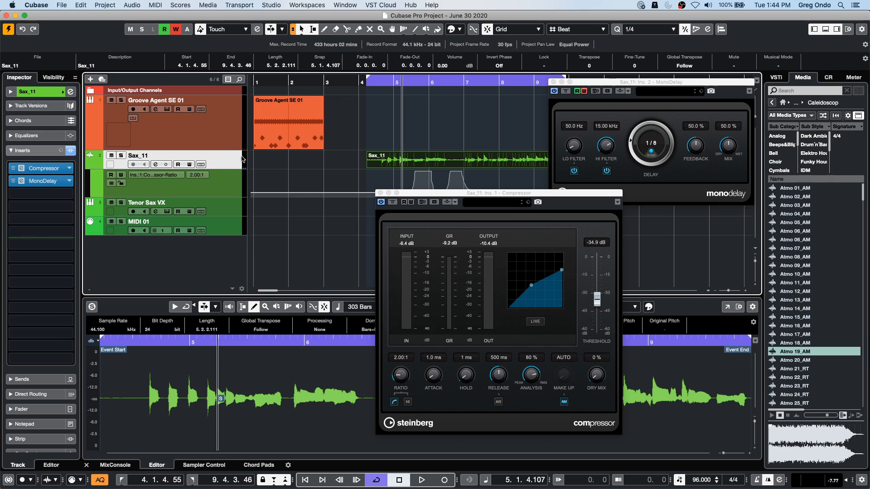
{"action": "left_click", "coordinate": [177, 188]}
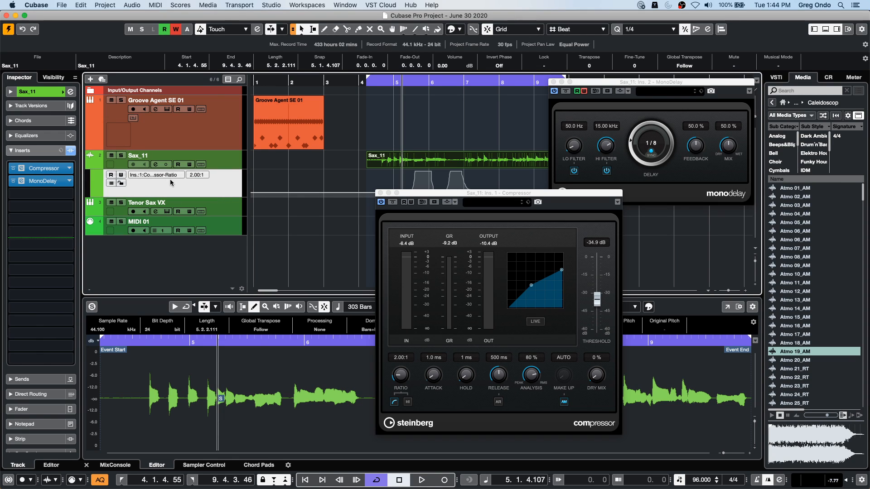
{"action": "left_click", "coordinate": [177, 175]}
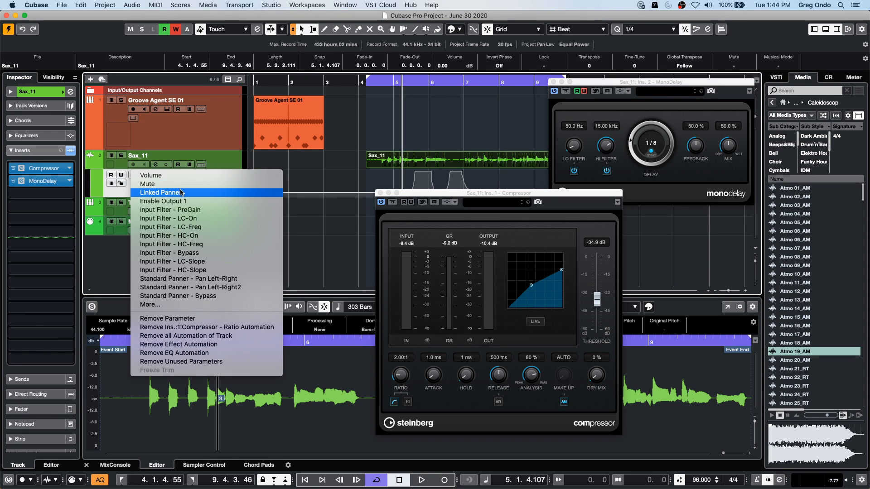
{"action": "left_click", "coordinate": [332, 167]}
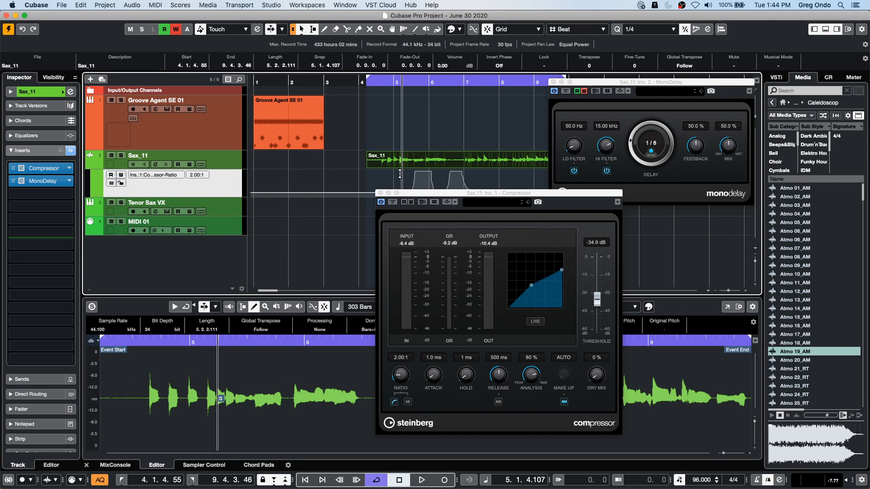
- Copy the Compressor ratio automation from about bar 4.4 to bar 9.1 and switch the Sax_11 automation lane to Compressor Threshold
{"action": "left_click_drag", "start_coordinate": [385, 180], "coordinate": [535, 181]}
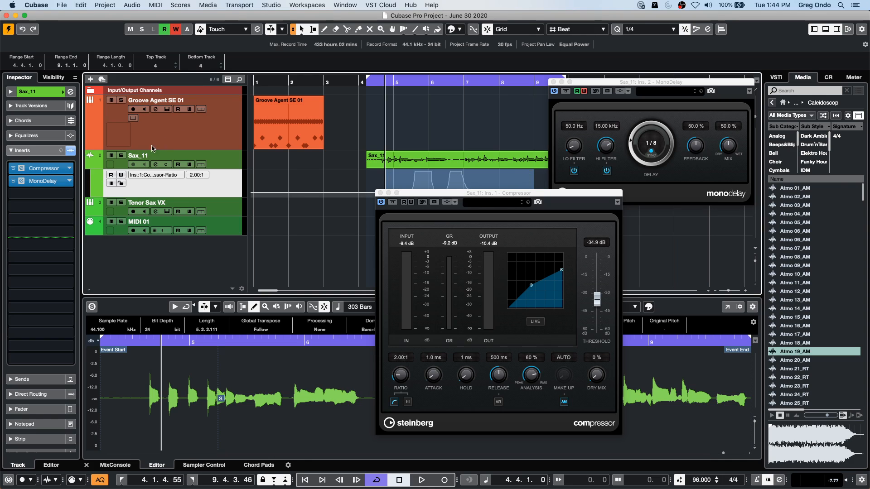
{"action": "left_click", "coordinate": [171, 174]}
{"action": "left_click", "coordinate": [171, 173]}
{"action": "left_click", "coordinate": [171, 173]}
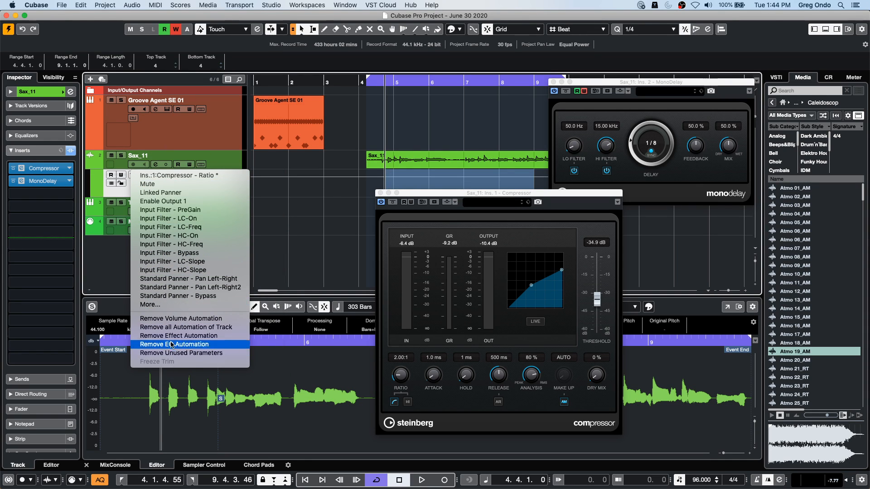
{"action": "left_click", "coordinate": [174, 304]}
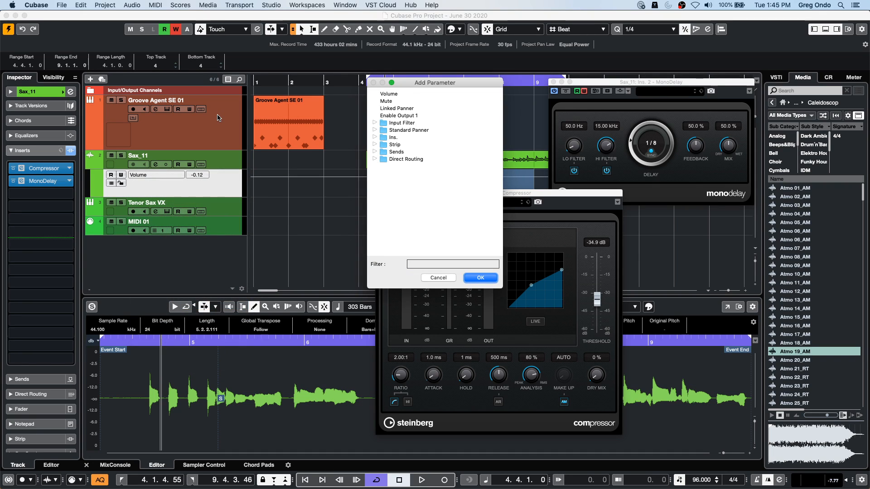
{"action": "left_click", "coordinate": [375, 137]}
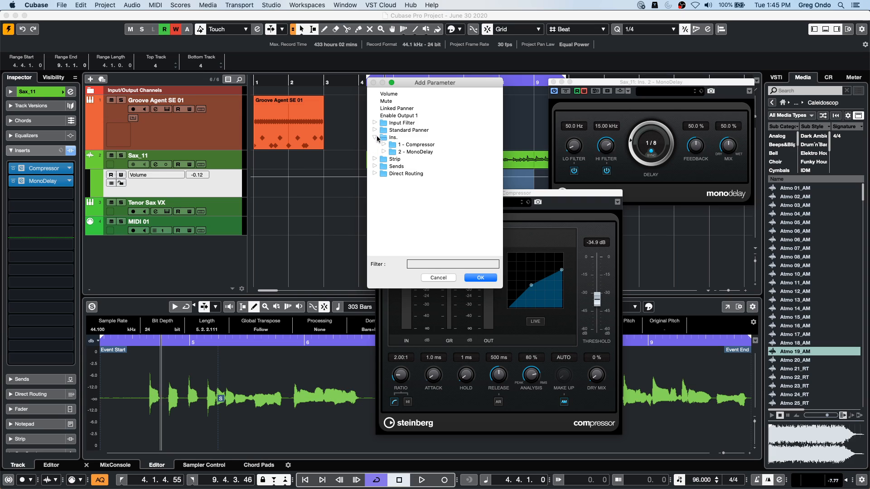
{"action": "left_click", "coordinate": [384, 144]}
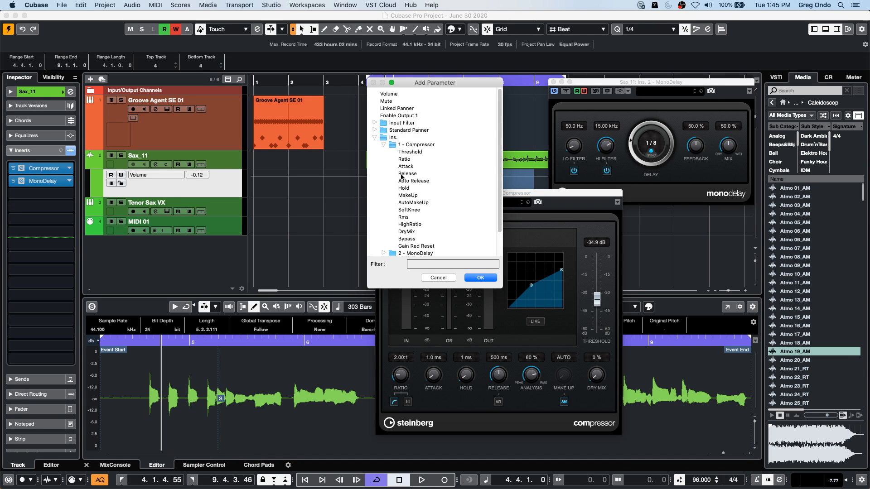
{"action": "left_click", "coordinate": [413, 148]}
{"action": "left_click", "coordinate": [411, 152]}
{"action": "left_click", "coordinate": [480, 278]}
- Paste the copied curve into the Threshold lane and enable read and write automation on the Compressor
{"action": "left_click_drag", "start_coordinate": [430, 194], "coordinate": [429, 259]}
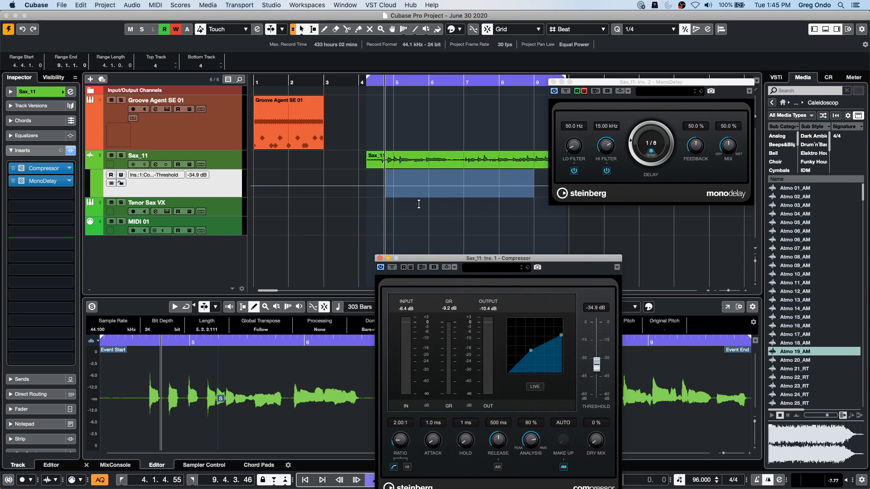
{"action": "key", "text": "super+v"}
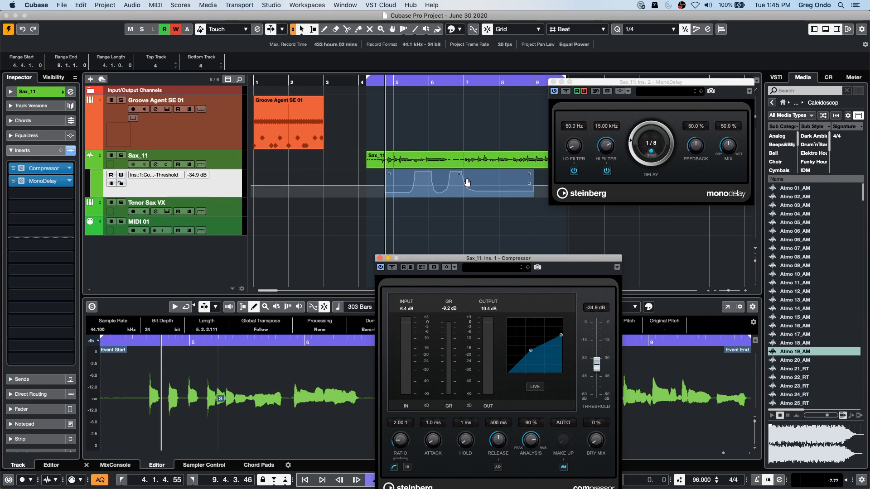
{"action": "left_click", "coordinate": [403, 267]}
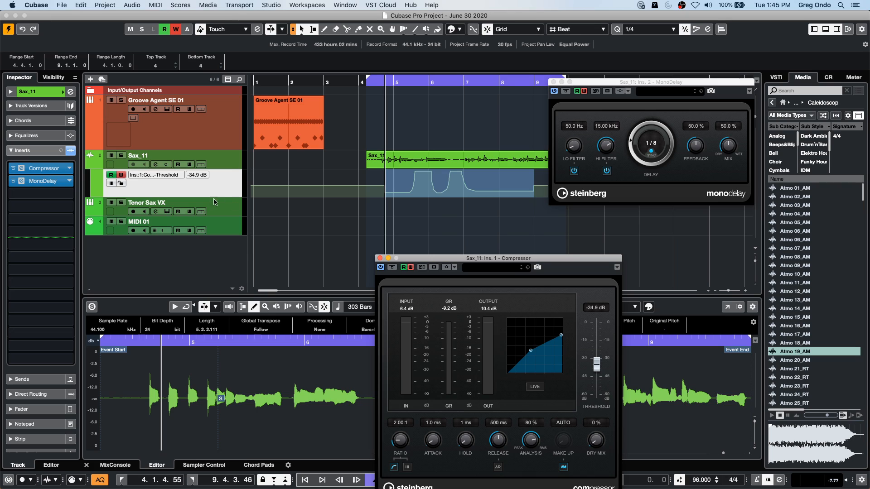
{"action": "left_click", "coordinate": [341, 79]}
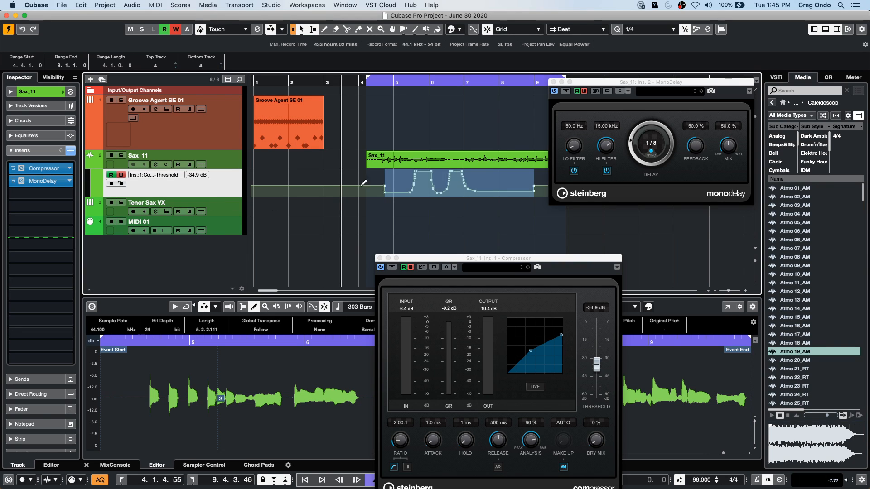
- Close both plug-in windows and create a Tenor Sax VX MIDI part from about bar 4.4 to bar 9.3
{"action": "left_click", "coordinate": [380, 258]}
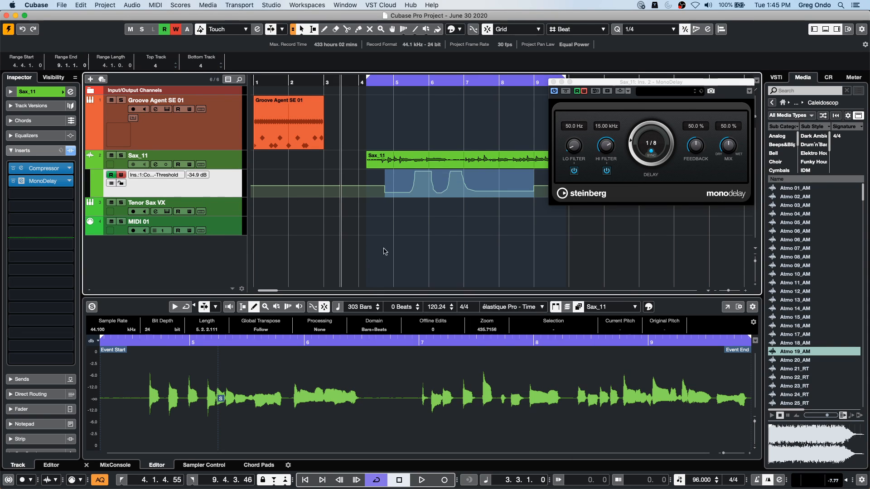
{"action": "left_click", "coordinate": [553, 82]}
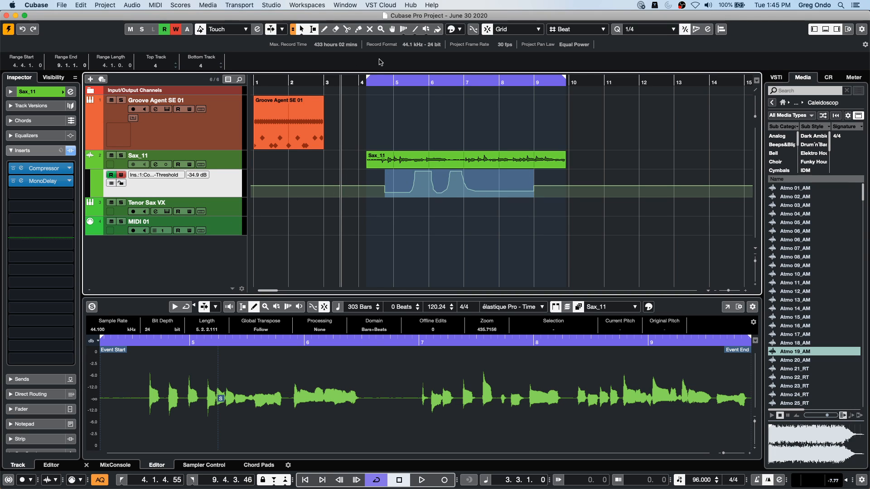
{"action": "left_click", "coordinate": [385, 206]}
{"action": "right_click", "coordinate": [435, 216]}
{"action": "left_click", "coordinate": [426, 211]}
{"action": "mouse_move", "coordinate": [386, 209]}
{"action": "left_mouse_down"}
{"action": "mouse_move", "coordinate": [563, 209]}
{"action": "mouse_move", "coordinate": [550, 209]}
{"action": "left_mouse_up"}
{"action": "right_click", "coordinate": [446, 214]}
{"action": "left_click", "coordinate": [446, 212]}
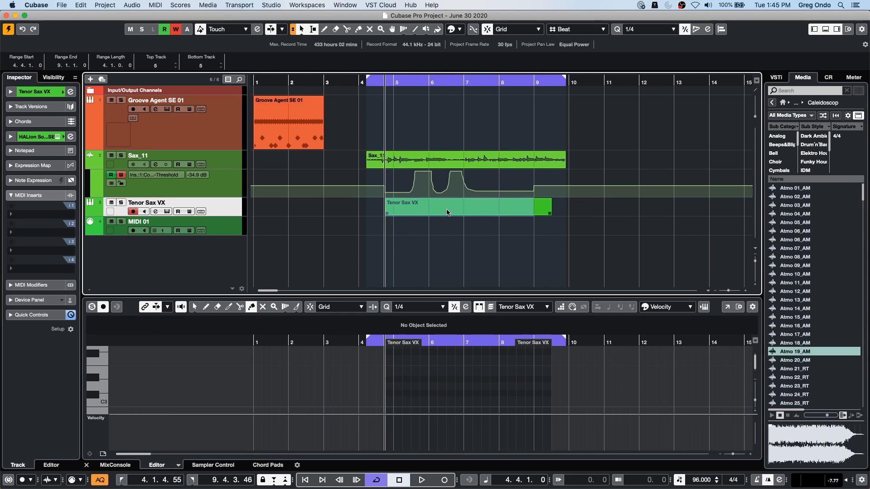
- Look through the Record and MIDI editing preferences, and turn off 'Edit Solo'/'Record in MIDI Editors' Follow Focus
{"action": "left_click", "coordinate": [36, 5]}
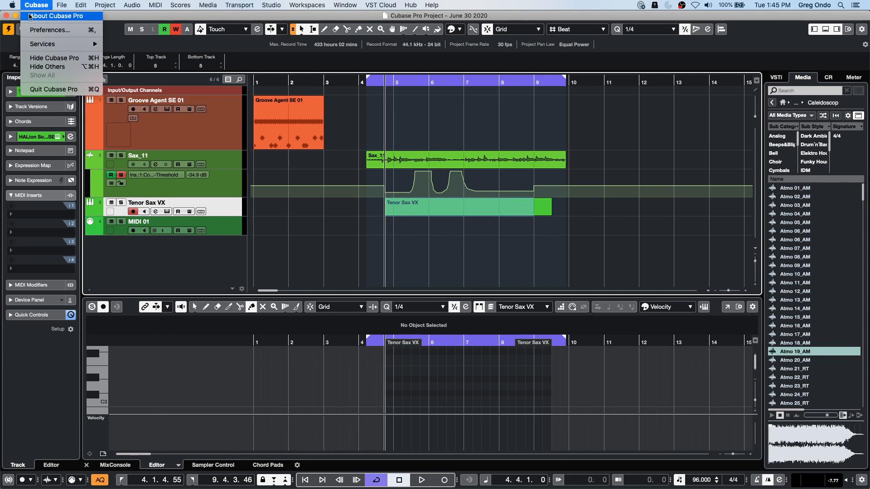
{"action": "left_click", "coordinate": [32, 30]}
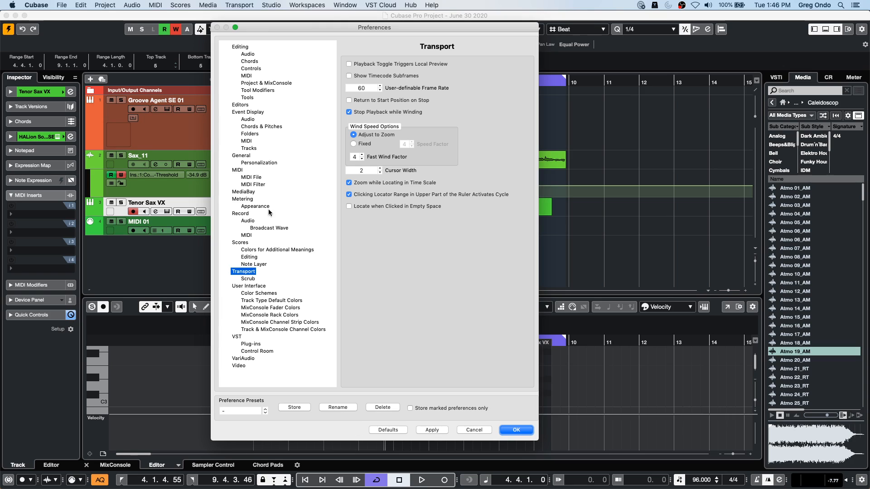
{"action": "left_click", "coordinate": [241, 214]}
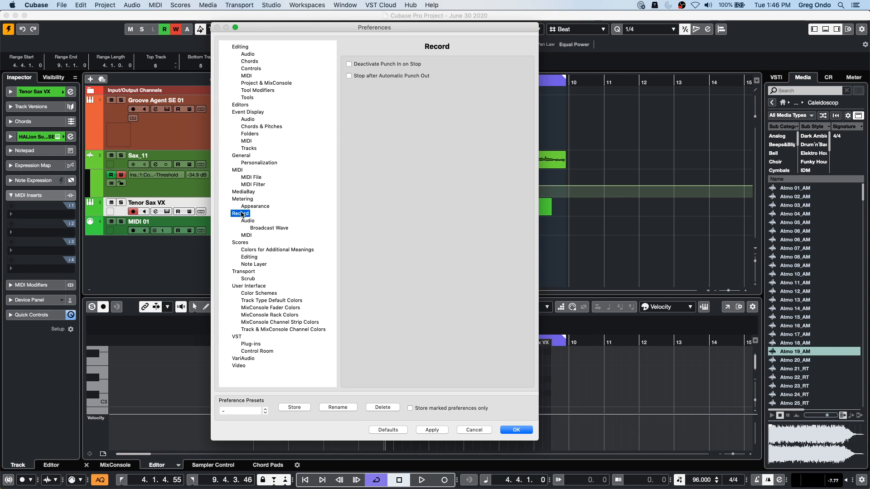
{"action": "left_click", "coordinate": [240, 47]}
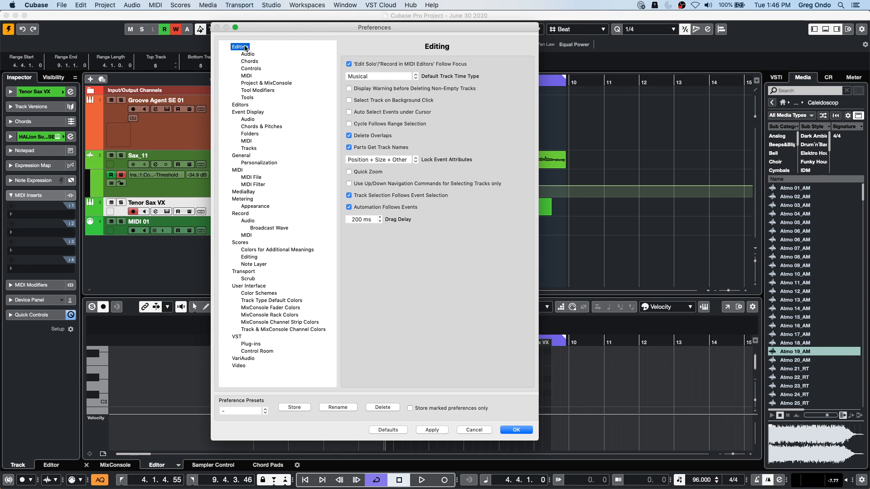
{"action": "left_click", "coordinate": [248, 76]}
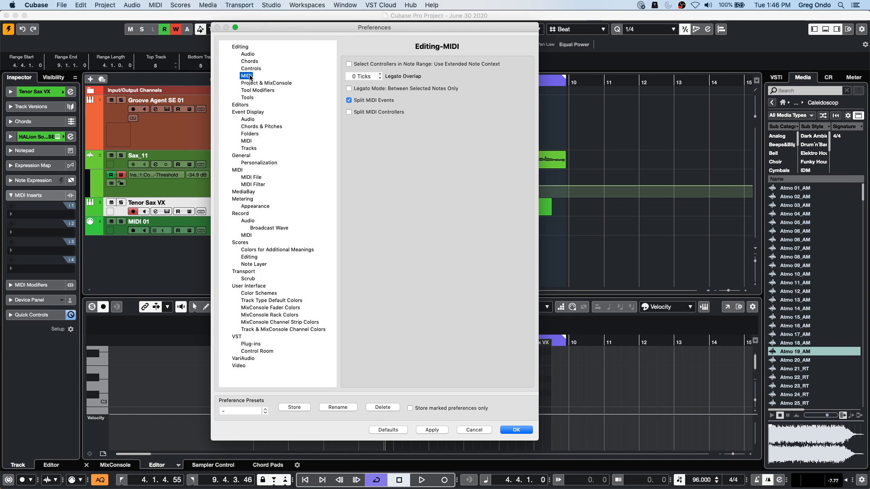
{"action": "left_click", "coordinate": [239, 47]}
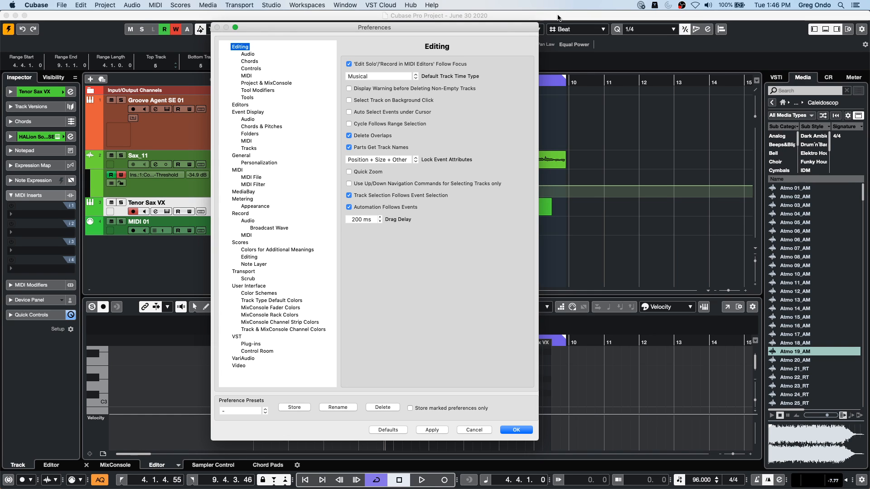
{"action": "left_click", "coordinate": [349, 64]}
{"action": "left_click", "coordinate": [518, 429]}
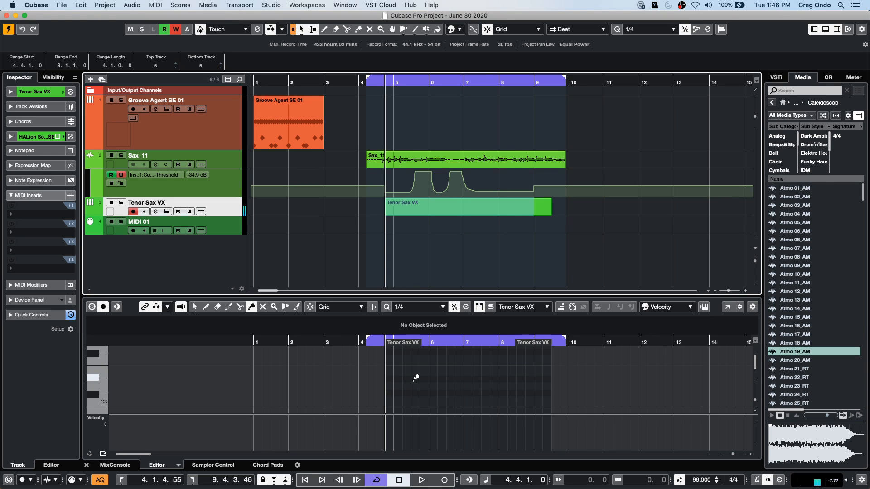
- Record a short MIDI take on Tenor Sax VX from the project window and solo the track
{"action": "left_click", "coordinate": [465, 245]}
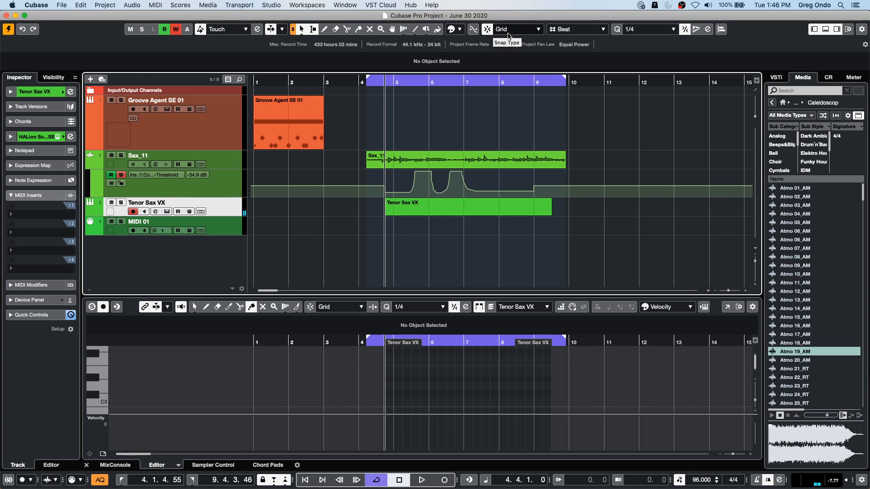
{"action": "left_click", "coordinate": [445, 483]}
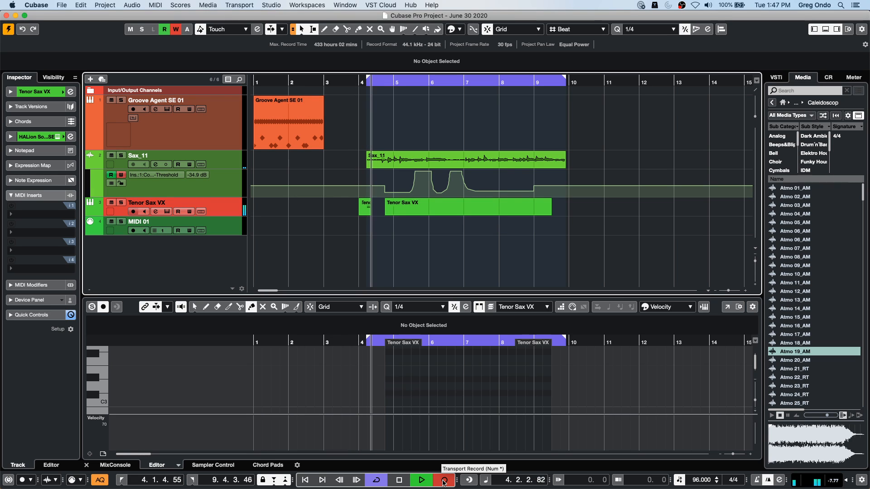
{"action": "key", "text": "space"}
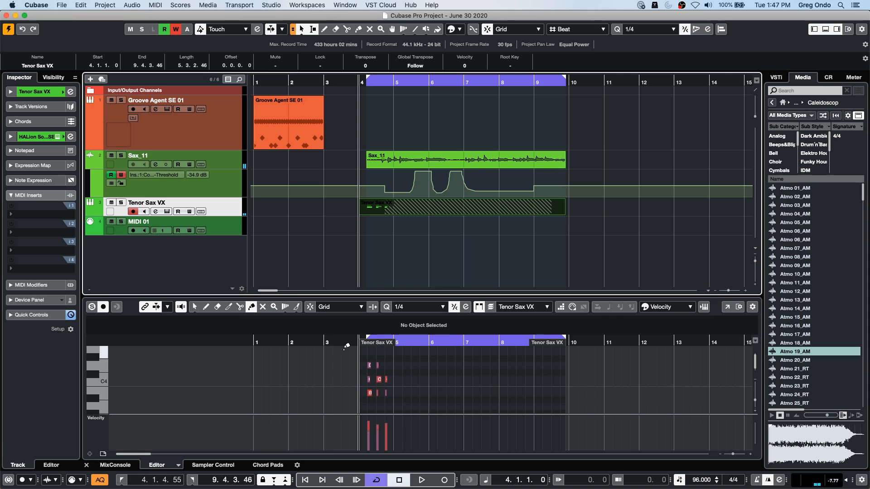
{"action": "key", "text": "s"}
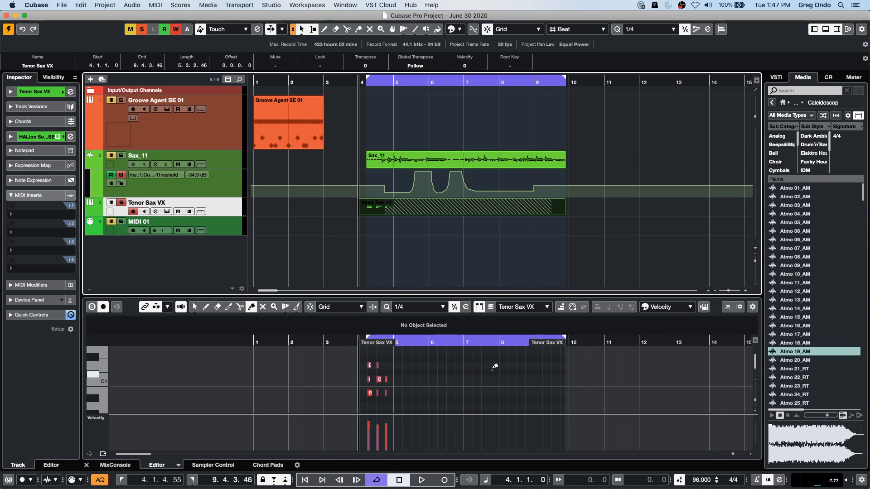
- Give the Key Editor focus and record more notes into the Tenor Sax VX part from about bar 5
{"action": "left_click", "coordinate": [407, 343]}
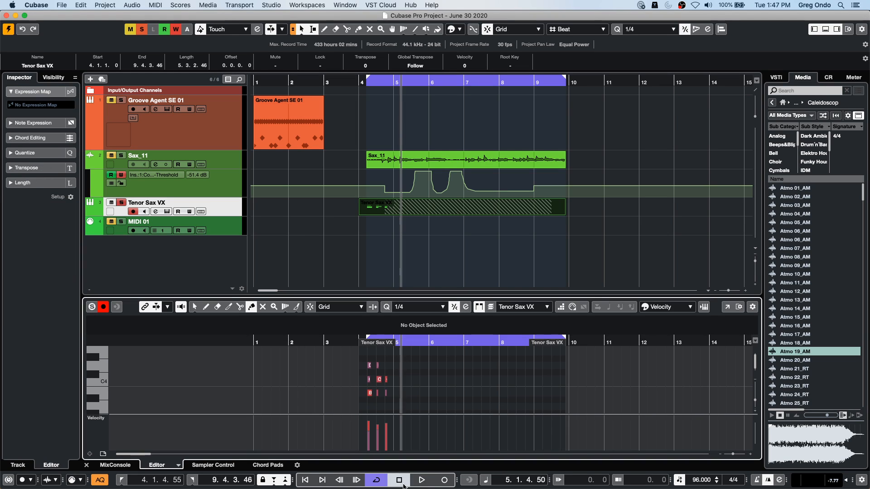
{"action": "left_click", "coordinate": [422, 479]}
{"action": "left_click", "coordinate": [443, 482]}
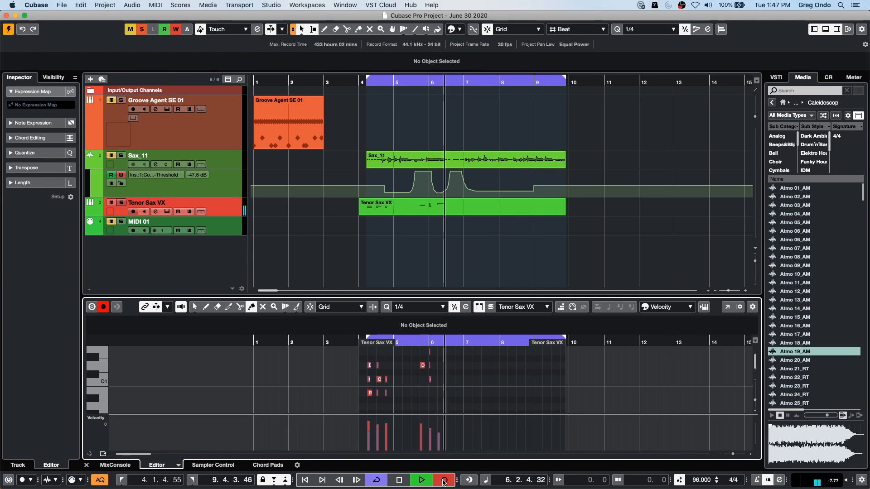
{"action": "key", "text": "space"}
- Toggle the Key Editor's Record in MIDI Editor setting and return focus to the project arrangement
{"action": "left_click", "coordinate": [103, 307]}
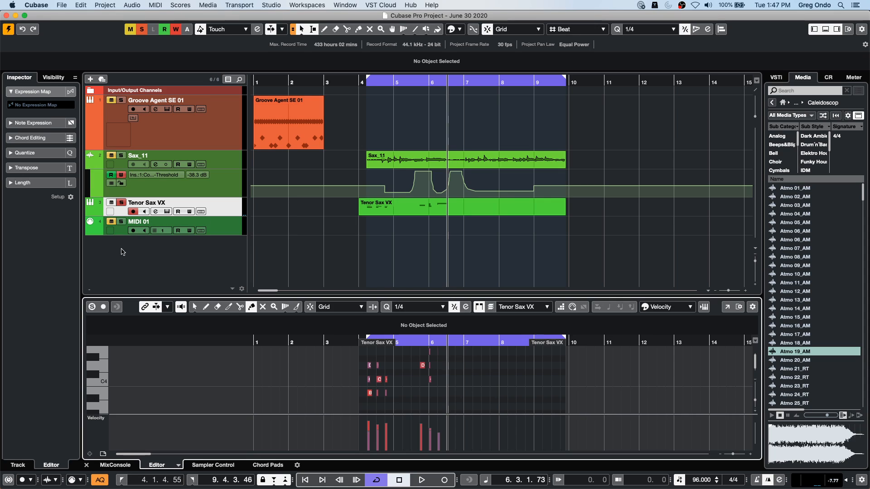
{"action": "left_click", "coordinate": [104, 307]}
{"action": "left_click", "coordinate": [103, 308]}
{"action": "left_click", "coordinate": [474, 267]}
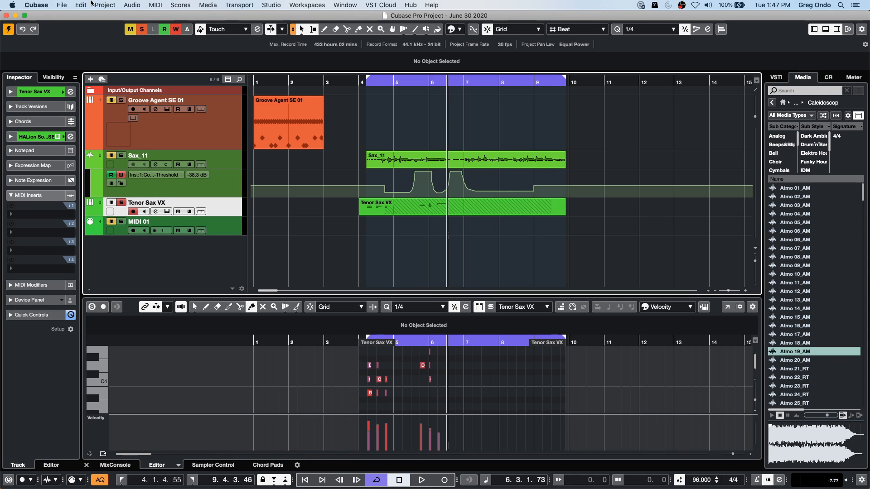
- Turn on 'Edit Solo'/'Record in MIDI Editors' Follow Focus in the Editing preferences
{"action": "left_click", "coordinate": [37, 5]}
{"action": "mouse_move", "coordinate": [62, 4]}
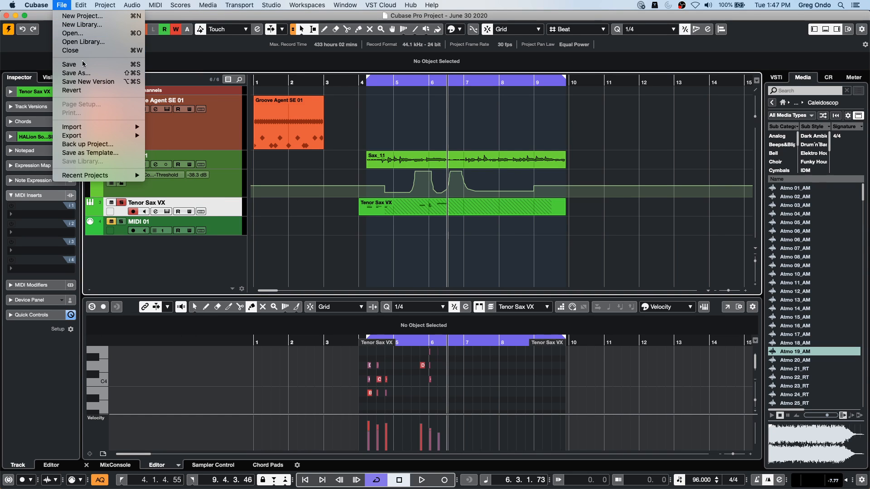
{"action": "mouse_move", "coordinate": [113, 136]}
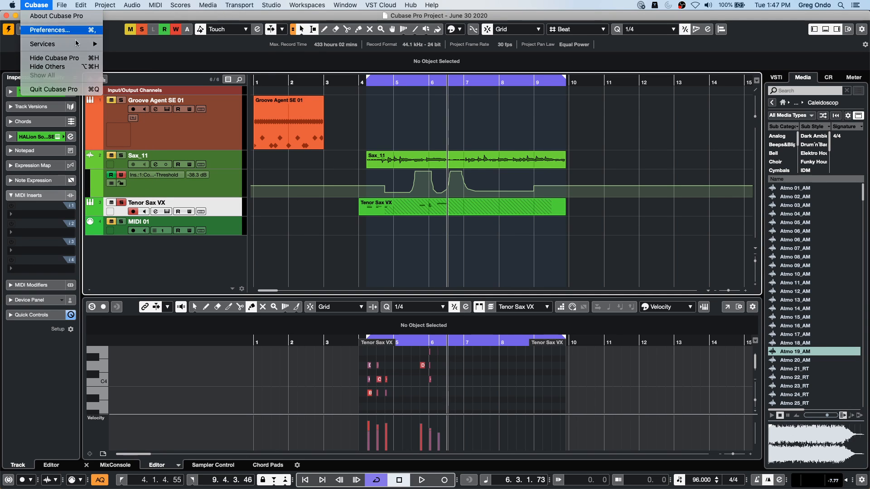
{"action": "left_click", "coordinate": [47, 30]}
{"action": "left_click", "coordinate": [349, 64]}
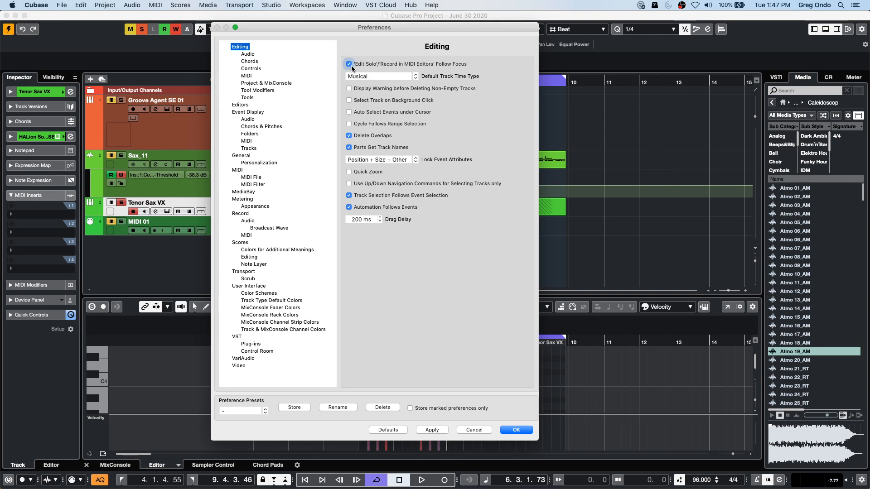
{"action": "left_click", "coordinate": [525, 430]}
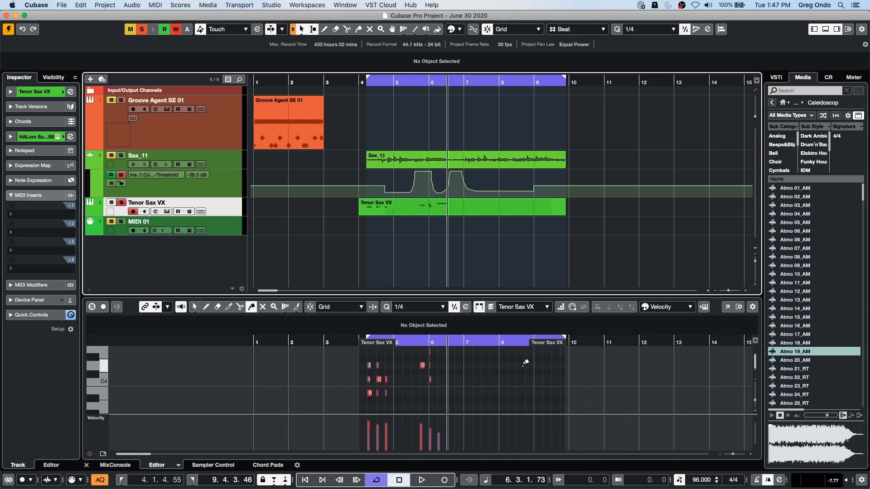
- Give the Key Editor focus and activate its Record in MIDI Editor setting
{"action": "left_click", "coordinate": [39, 5]}
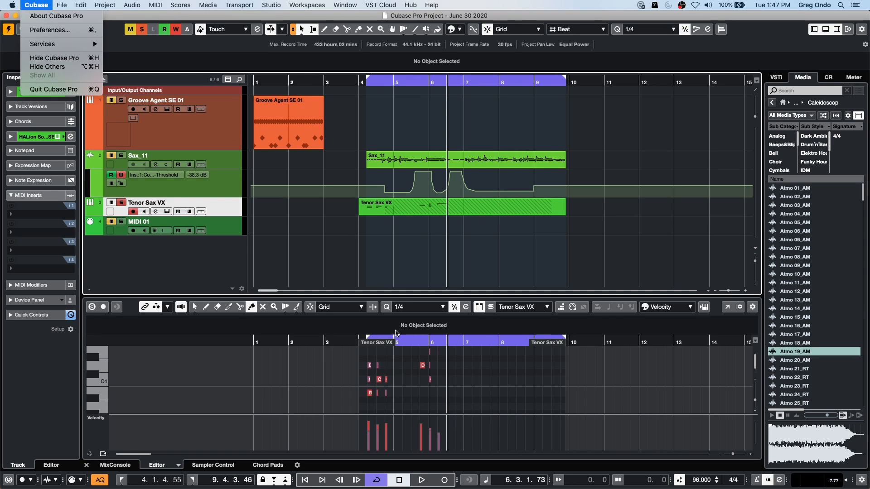
{"action": "left_click", "coordinate": [421, 245]}
{"action": "left_click", "coordinate": [507, 405]}
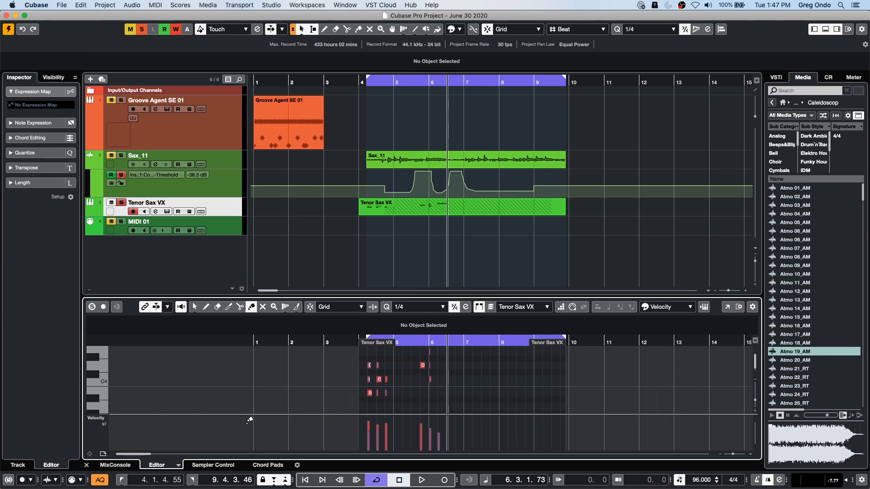
{"action": "left_click", "coordinate": [104, 307]}
- Revert the project to its last saved version and accept the Missing Ports mapping
{"action": "left_click", "coordinate": [60, 5]}
{"action": "mouse_move", "coordinate": [102, 136]}
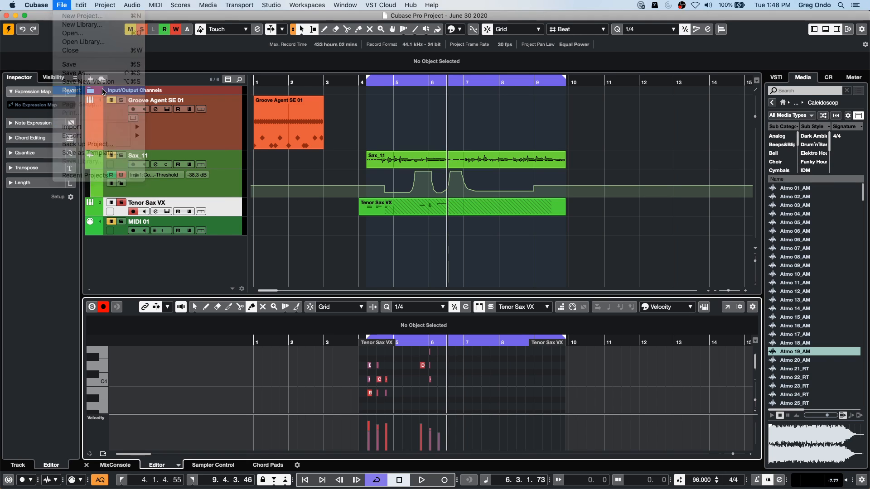
{"action": "left_click", "coordinate": [72, 91]}
{"action": "left_click", "coordinate": [487, 172]}
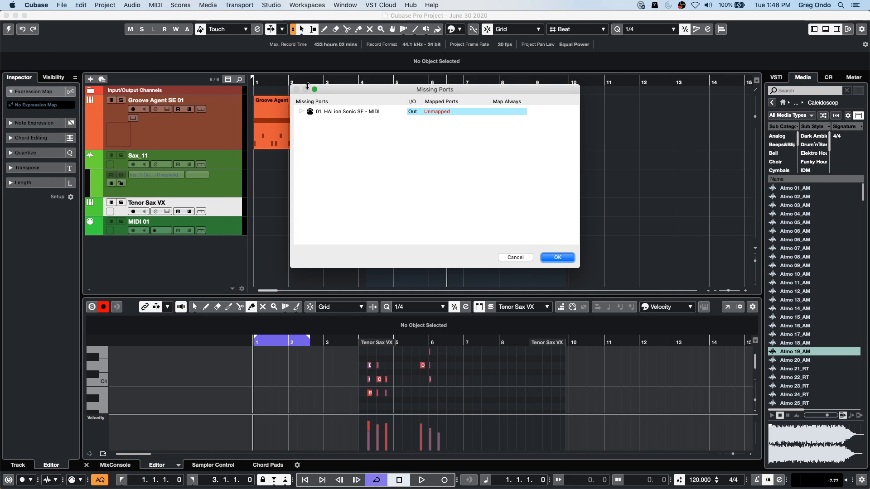
{"action": "left_click", "coordinate": [558, 258]}
{"action": "left_click", "coordinate": [519, 172]}
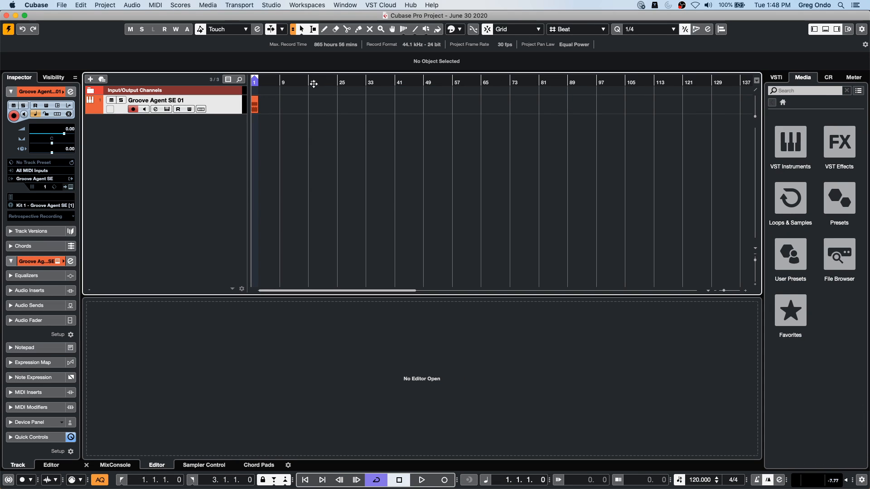
- Enlarge the Groove Agent SE 01 track's height and zoom in on its two-bar drum part
{"action": "left_click_drag", "start_coordinate": [229, 114], "coordinate": [222, 142]}
{"action": "left_click", "coordinate": [267, 84]}
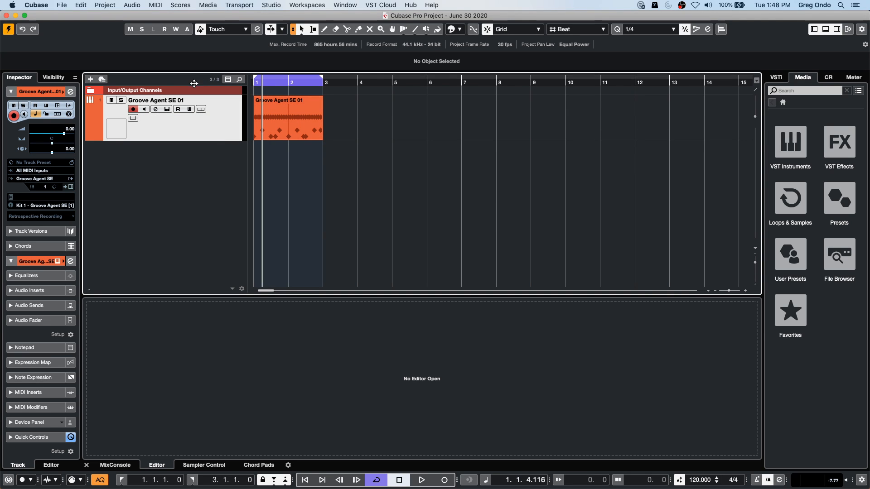
{"action": "left_click_drag", "start_coordinate": [304, 82], "coordinate": [145, 160]}
- Run and stop recording over the looped Groove Agent SE 01 part, and turn off the track's record enable
{"action": "key", "text": "space"}
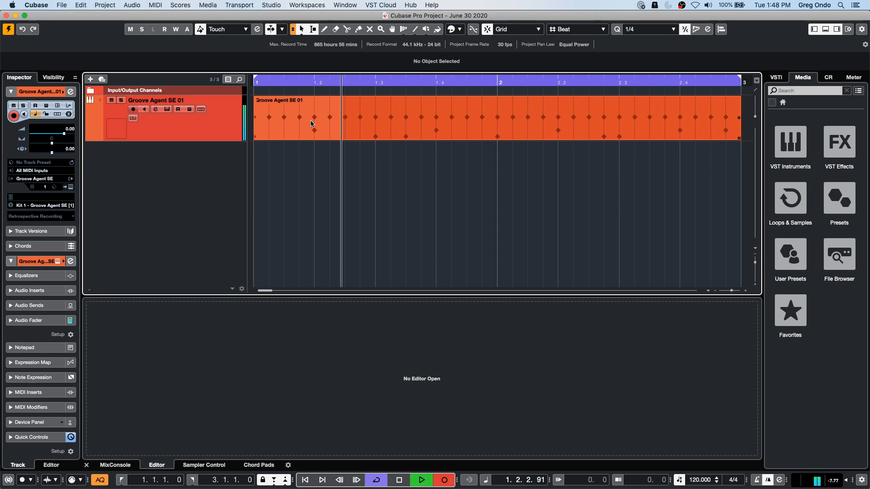
{"action": "key", "text": "space"}
{"action": "left_click", "coordinate": [133, 110]}
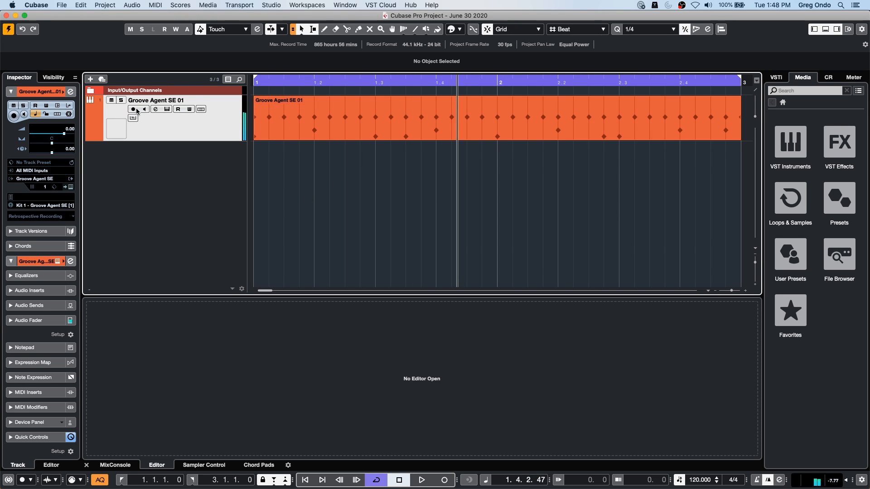
{"action": "left_click_drag", "start_coordinate": [270, 83], "coordinate": [240, 83]}
{"action": "key", "text": "KP_Multiply"}
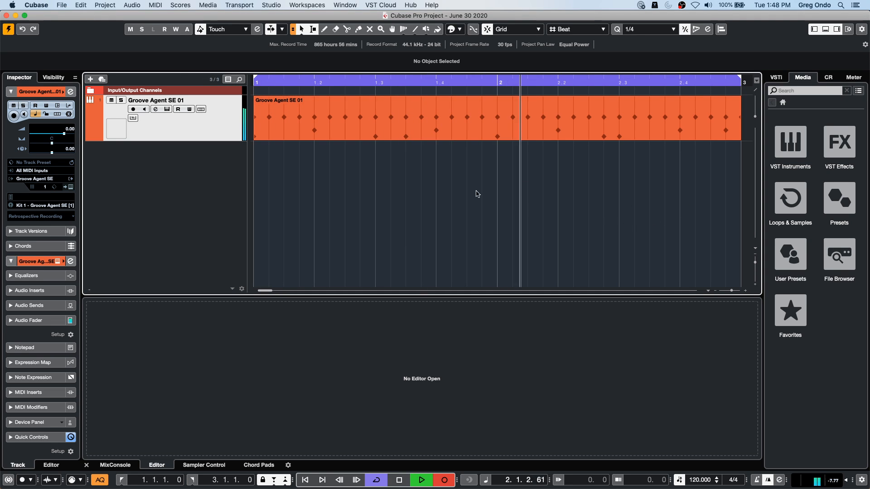
{"action": "key", "text": "space"}
- Open the Groove Agent SE 01 part in the Drum Editor and enlarge the editor to show the kick, snare and hi-hat lanes
{"action": "double_click", "coordinate": [448, 131]}
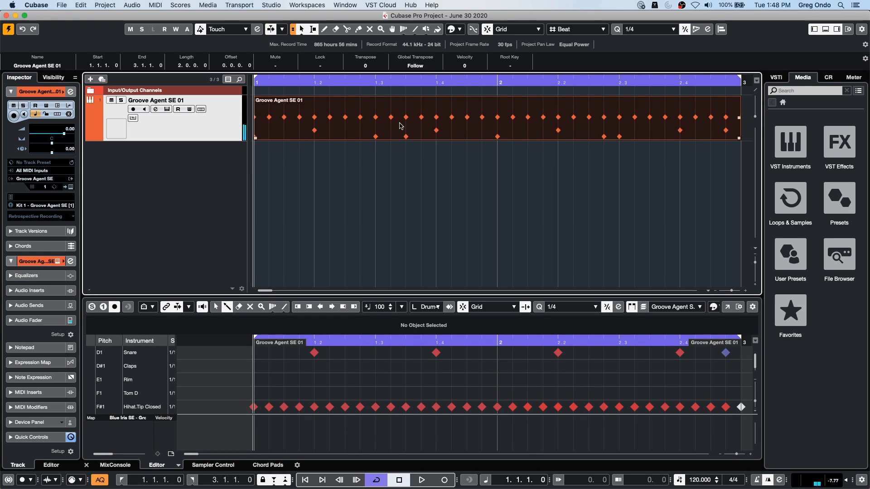
{"action": "scroll", "coordinate": [424, 379], "scroll_direction": "up", "scroll_amount": 3}
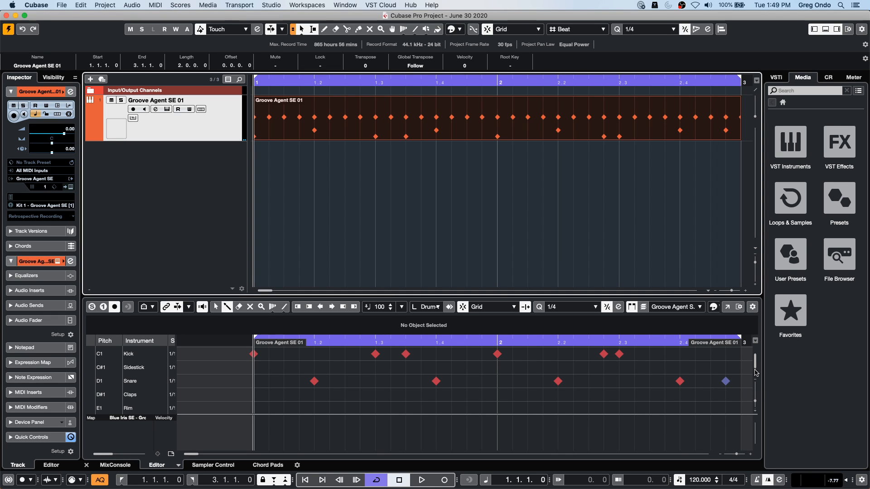
{"action": "left_click_drag", "start_coordinate": [755, 367], "coordinate": [755, 371]}
{"action": "left_click_drag", "start_coordinate": [755, 402], "coordinate": [755, 396]}
{"action": "scroll", "coordinate": [431, 389], "scroll_direction": "up", "scroll_amount": 15}
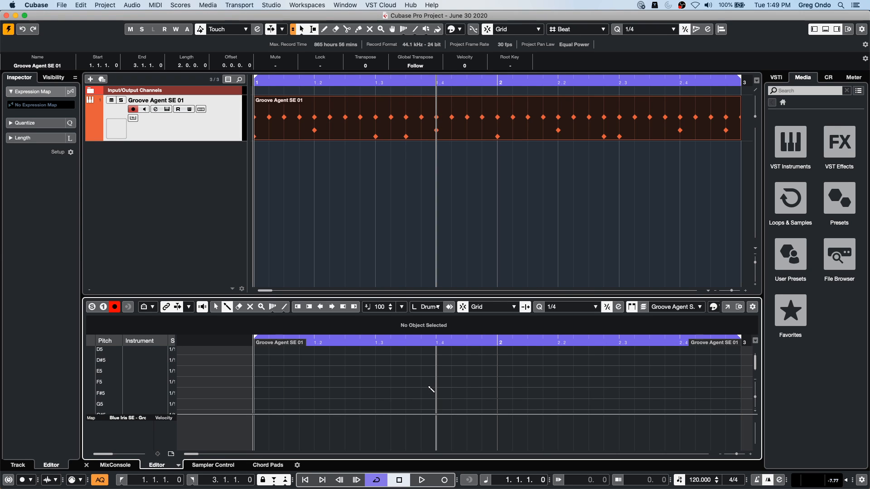
{"action": "scroll", "coordinate": [431, 384], "scroll_direction": "down", "scroll_amount": 10}
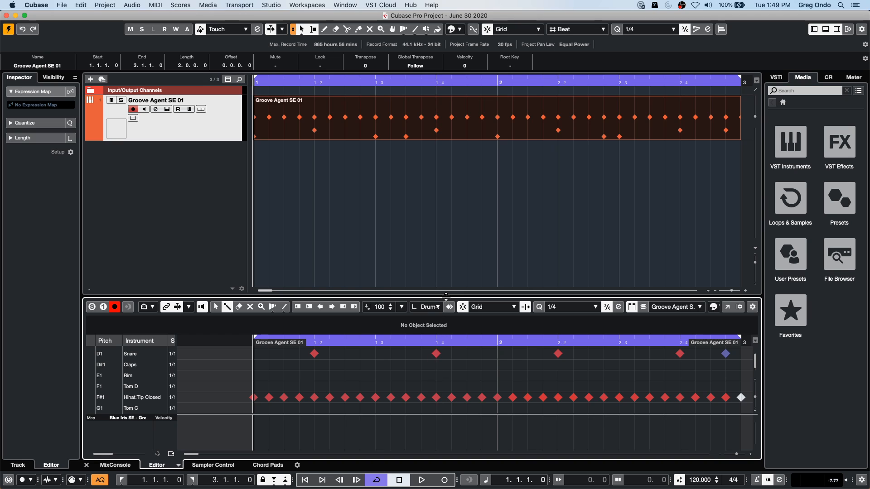
{"action": "left_click_drag", "start_coordinate": [446, 296], "coordinate": [446, 257]}
{"action": "scroll", "coordinate": [627, 381], "scroll_direction": "up", "scroll_amount": 3}
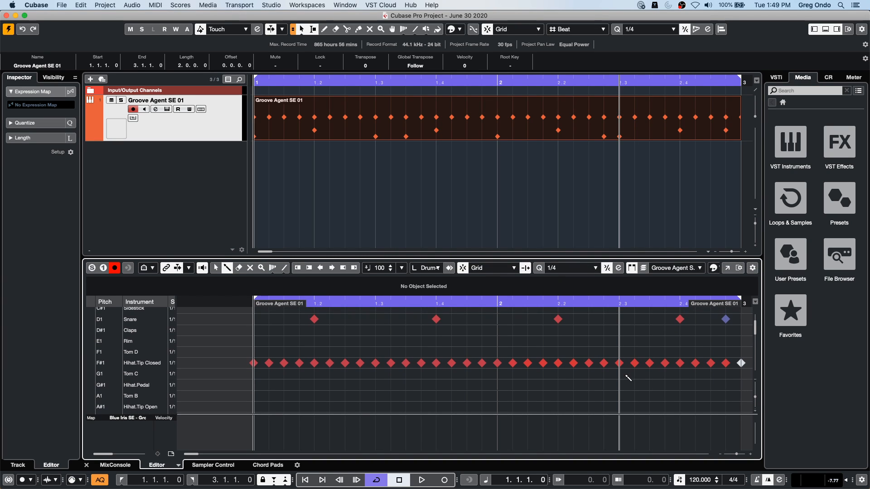
{"action": "scroll", "coordinate": [627, 381], "scroll_direction": "down", "scroll_amount": 4}
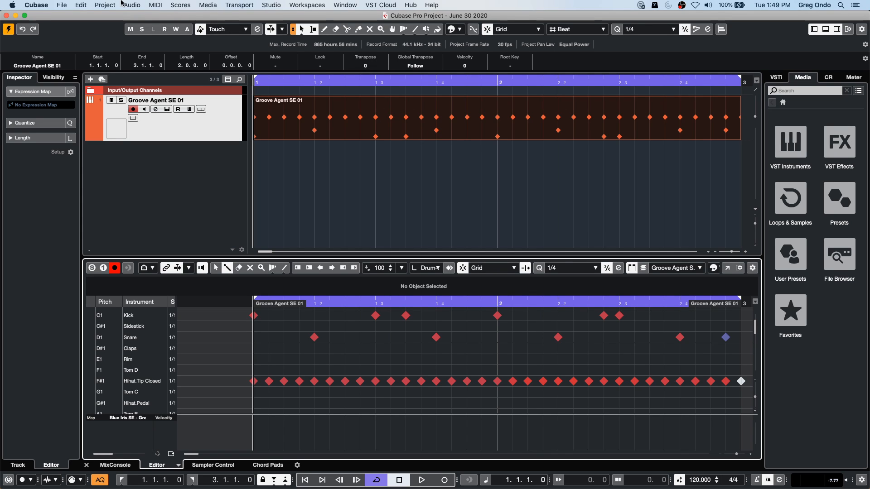
- Dissolve the Groove Agent SE 01 part by Separate Pitches with Optimized Display
{"action": "left_click", "coordinate": [136, 6]}
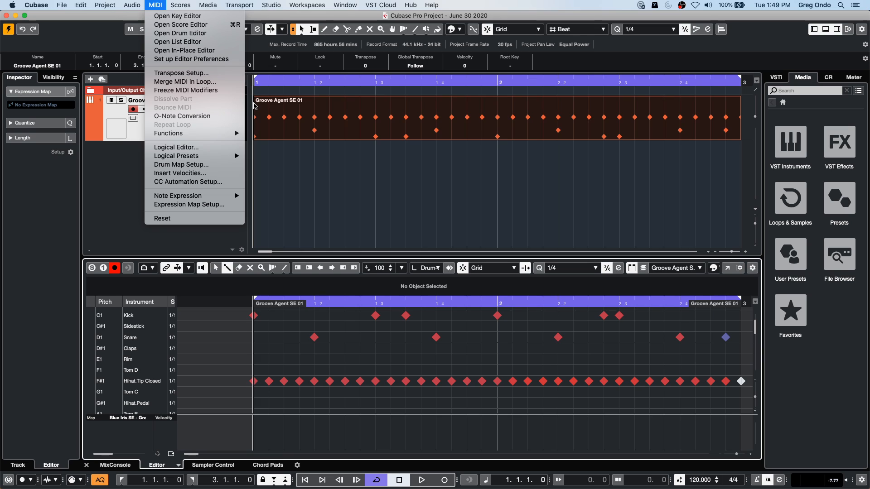
{"action": "left_click", "coordinate": [328, 107]}
{"action": "left_click", "coordinate": [372, 131]}
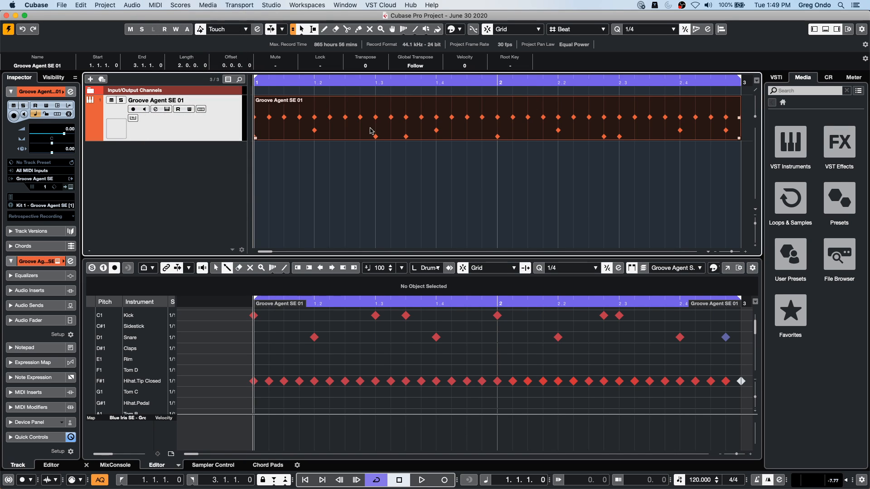
{"action": "left_click", "coordinate": [151, 6]}
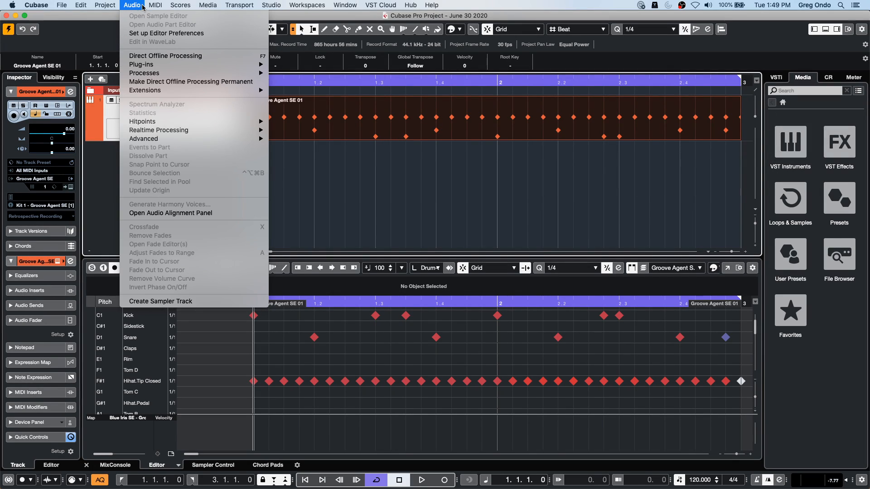
{"action": "left_click", "coordinate": [179, 98]}
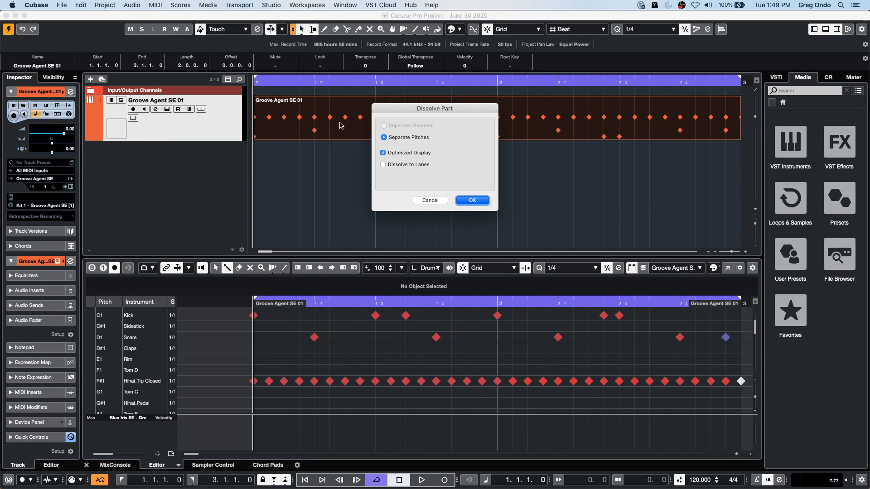
{"action": "key", "text": "Return"}
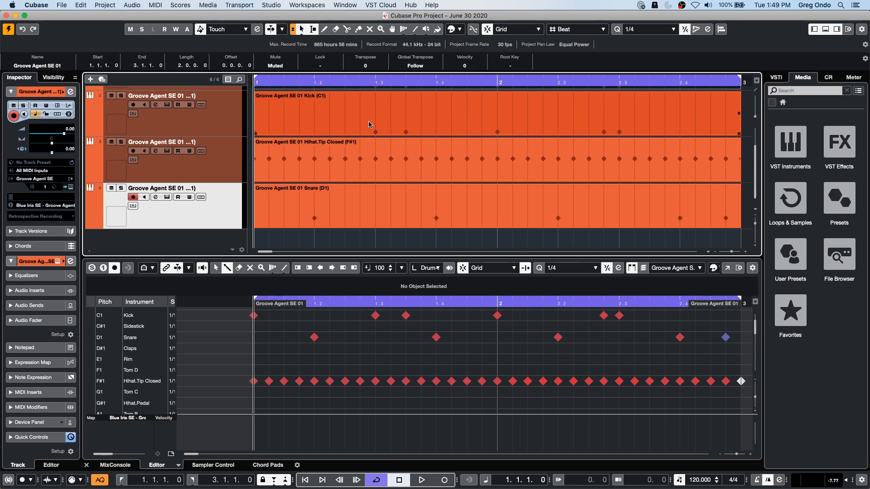
- Undo dissolving the Groove Agent SE 01 drum part
{"action": "left_click", "coordinate": [372, 168]}
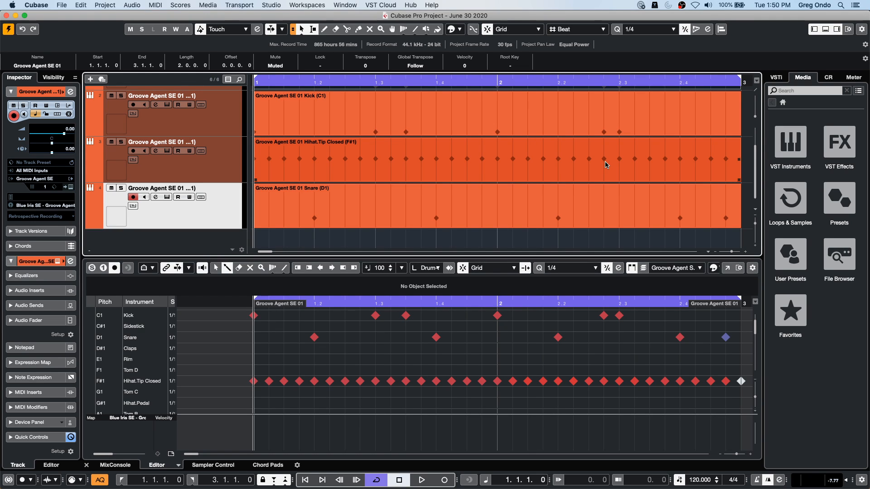
{"action": "key", "text": "super+z"}
{"action": "key", "text": "super+z"}
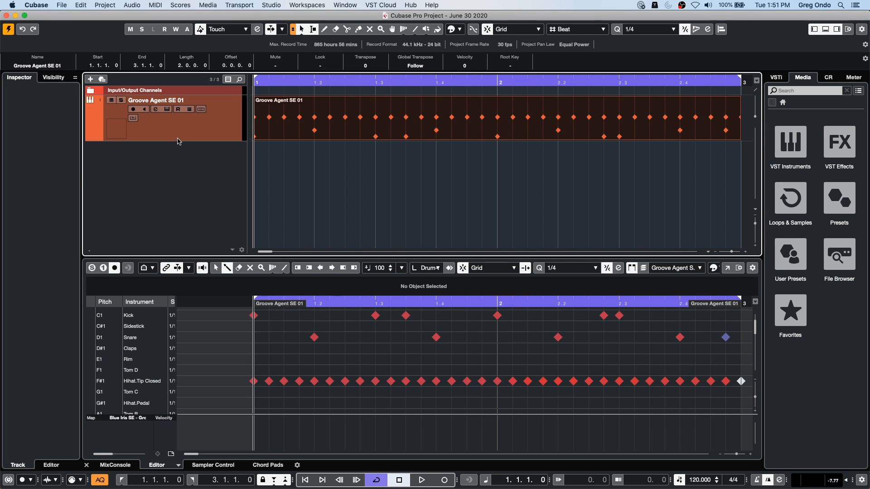
- Add three ruler tracks below the Groove Agent SE 01 track
{"action": "right_click", "coordinate": [184, 164]}
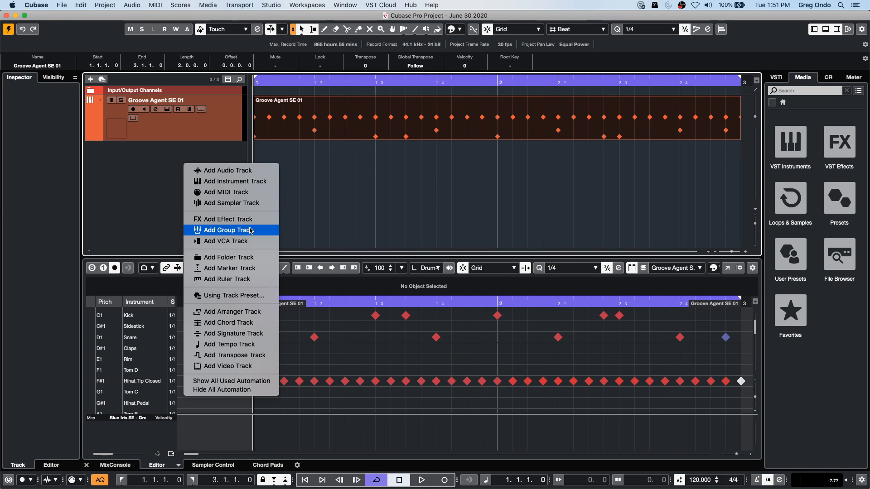
{"action": "left_click", "coordinate": [242, 280]}
{"action": "scroll", "coordinate": [281, 184], "scroll_direction": "up", "scroll_amount": 2}
{"action": "left_click", "coordinate": [290, 213]}
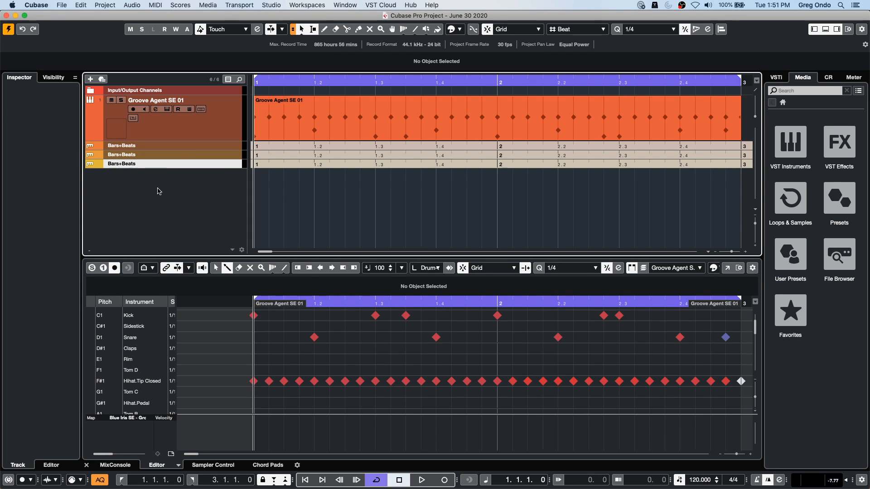
- Color the first Bars+Beats ruler track red
{"action": "left_click", "coordinate": [179, 146]}
{"action": "right_click", "coordinate": [180, 146]}
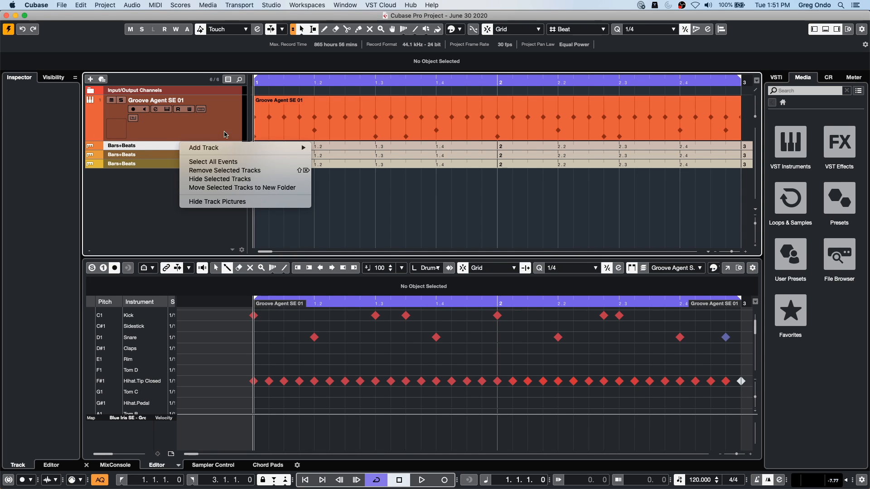
{"action": "left_click", "coordinate": [460, 29]}
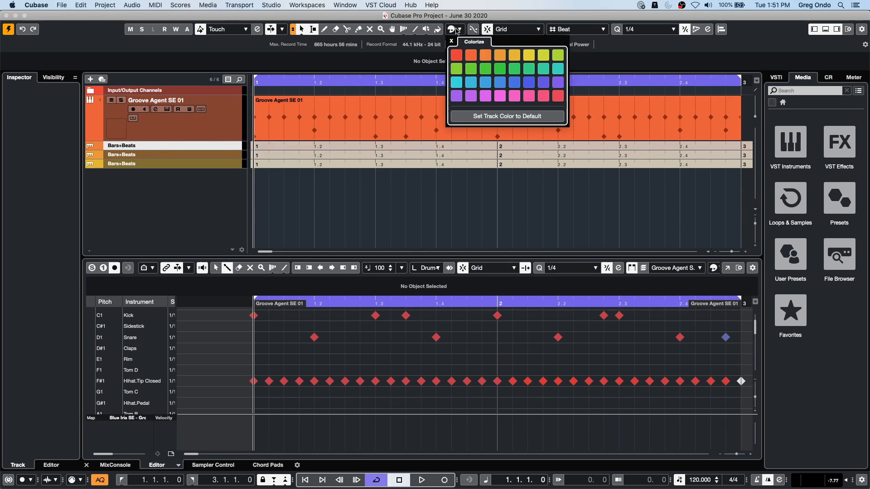
{"action": "left_click", "coordinate": [470, 54]}
{"action": "left_click", "coordinate": [456, 55]}
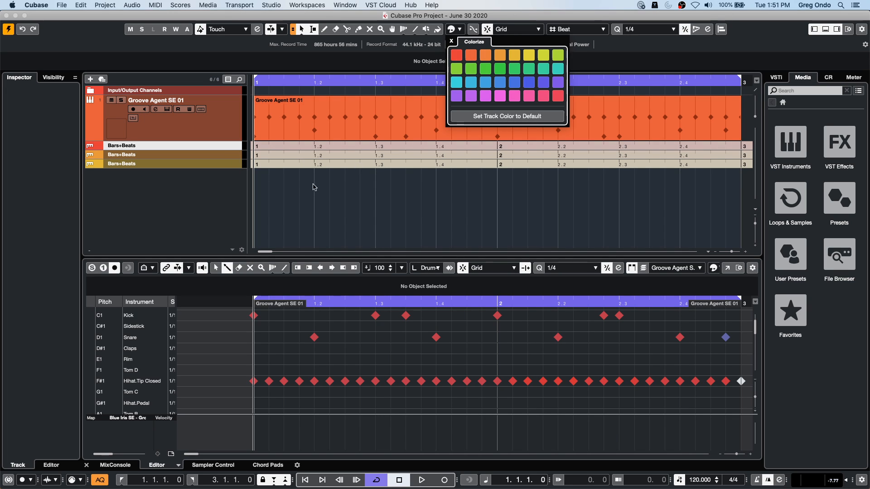
{"action": "left_click", "coordinate": [357, 144]}
{"action": "left_click_drag", "start_coordinate": [302, 80], "coordinate": [303, 31]}
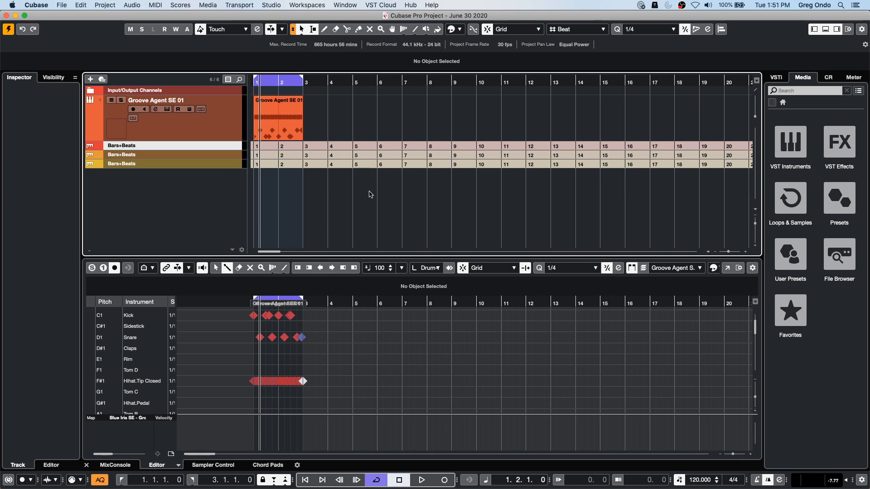
- Examine the User Interface preferences for track type default colors, color schemes, and MixConsole rack, channel strip and channel colors
{"action": "left_click", "coordinate": [36, 5]}
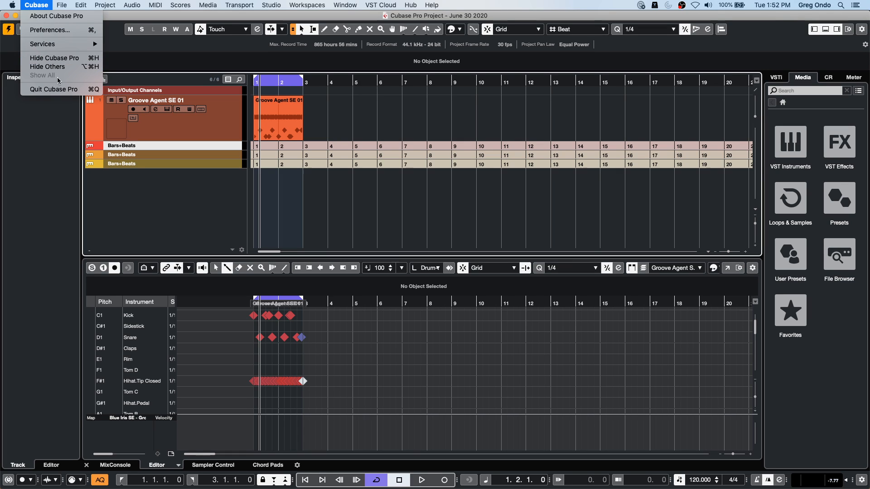
{"action": "mouse_move", "coordinate": [62, 5]}
{"action": "left_click", "coordinate": [48, 30]}
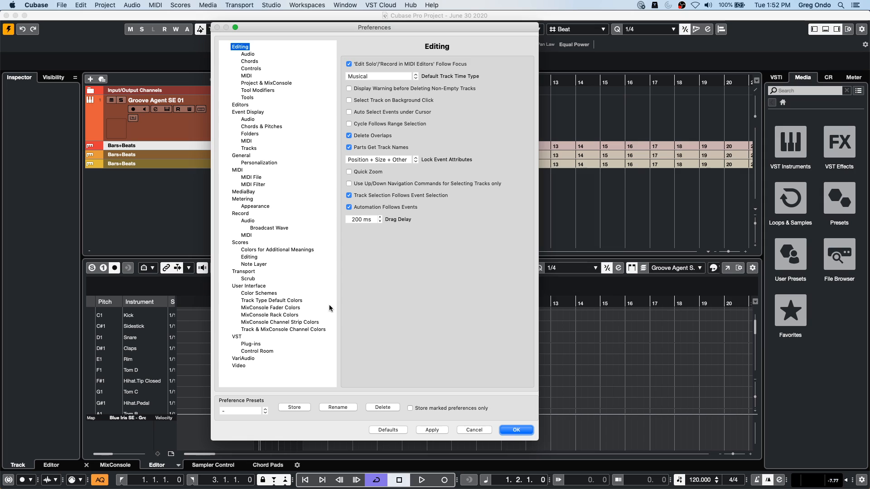
{"action": "left_click", "coordinate": [293, 301]}
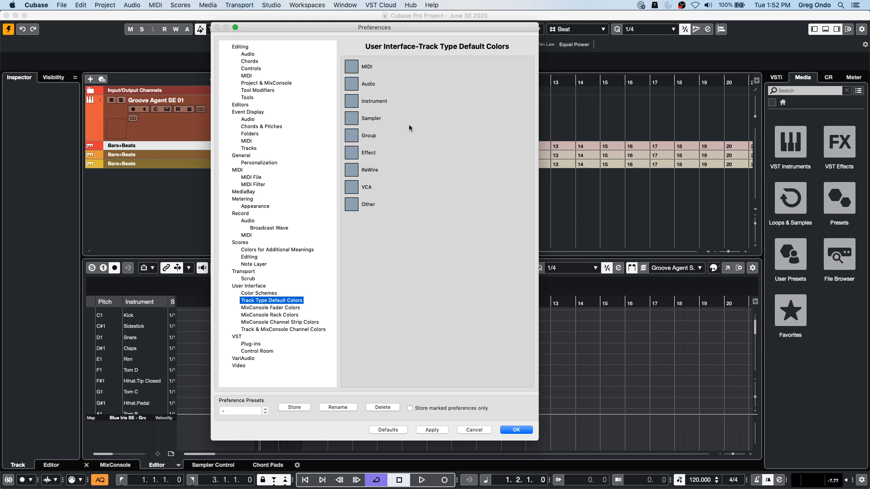
{"action": "left_click", "coordinate": [265, 293]}
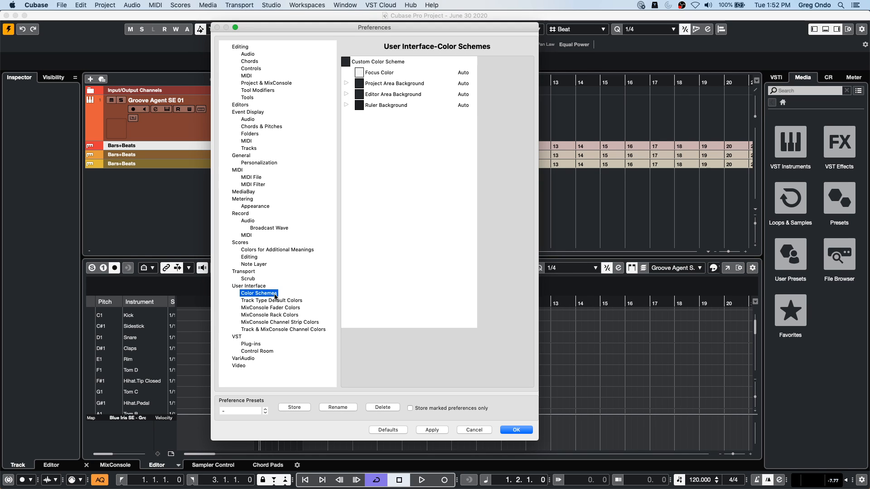
{"action": "left_click", "coordinate": [274, 300]}
{"action": "left_click", "coordinate": [277, 315]}
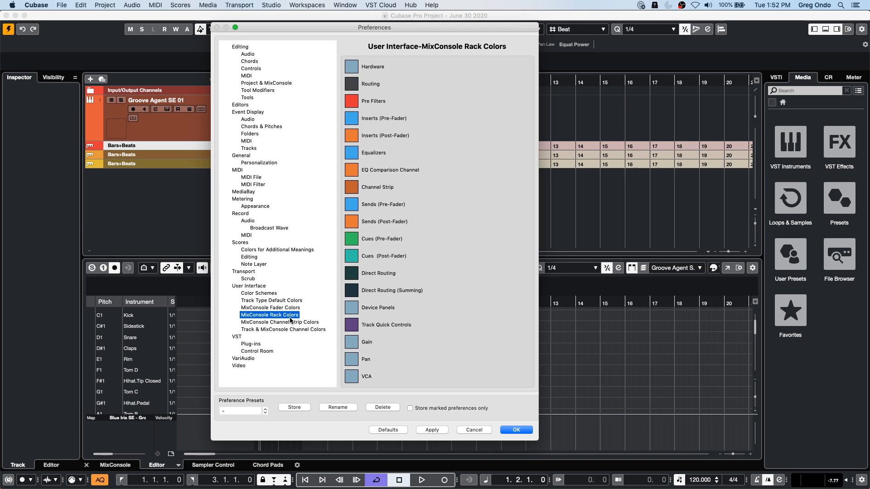
{"action": "left_click", "coordinate": [306, 322]}
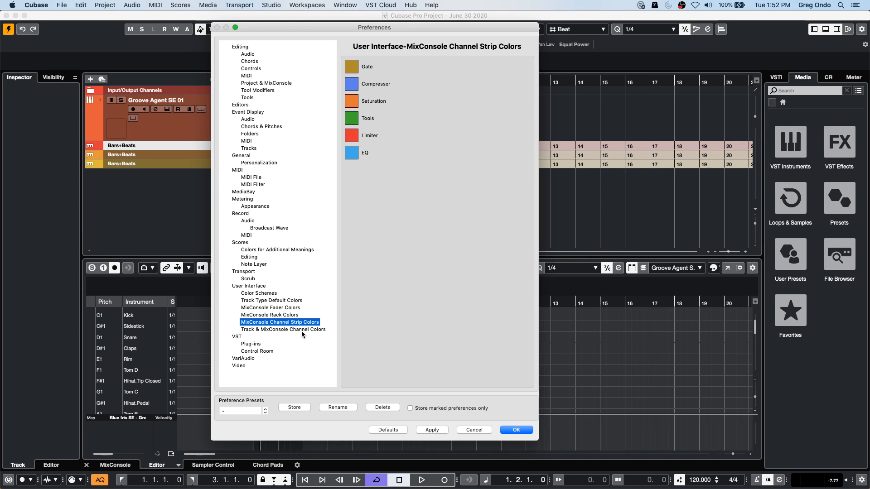
{"action": "left_click", "coordinate": [302, 331]}
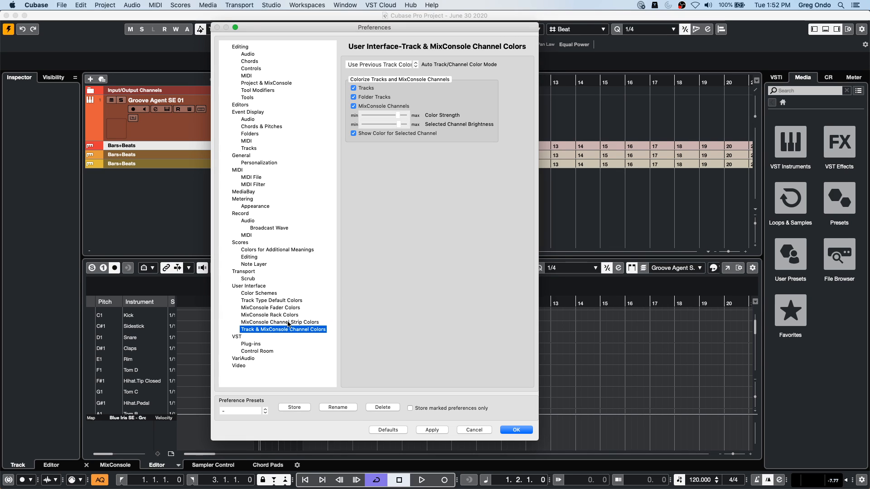
- Recheck the Track Type Default Colors and Color Schemes preferences for ruler color options and close the Preferences
{"action": "left_click", "coordinate": [288, 323]}
{"action": "left_click", "coordinate": [283, 308]}
{"action": "left_click", "coordinate": [281, 301]}
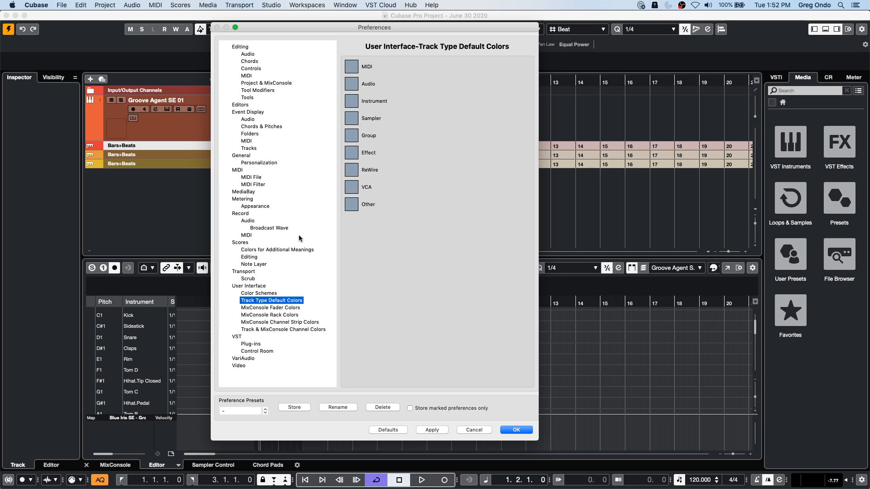
{"action": "left_click", "coordinate": [252, 288]}
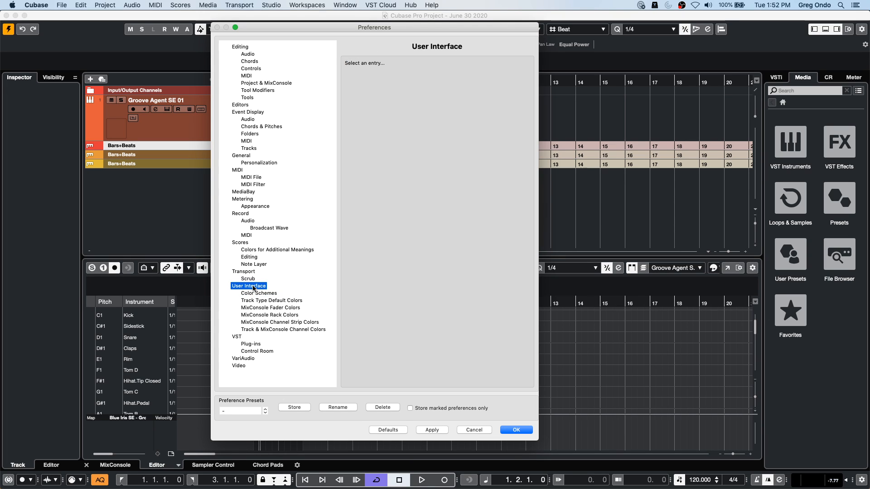
{"action": "left_click", "coordinate": [256, 295]}
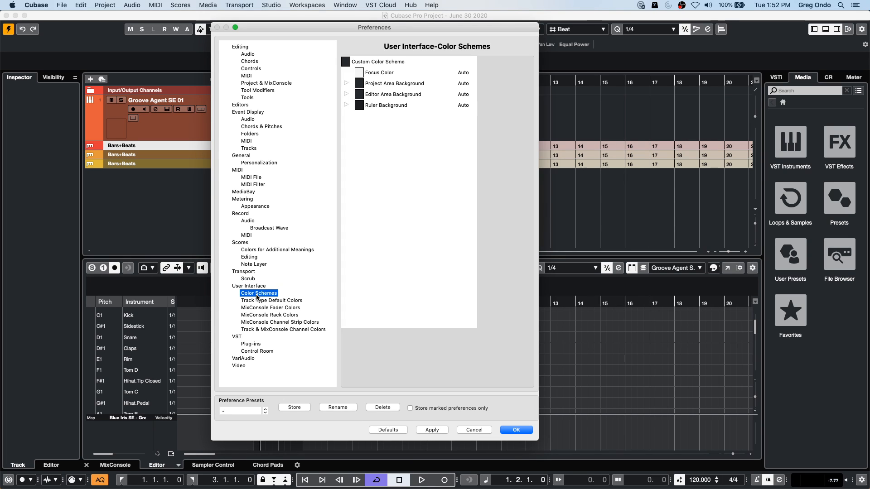
{"action": "left_click", "coordinate": [523, 431]}
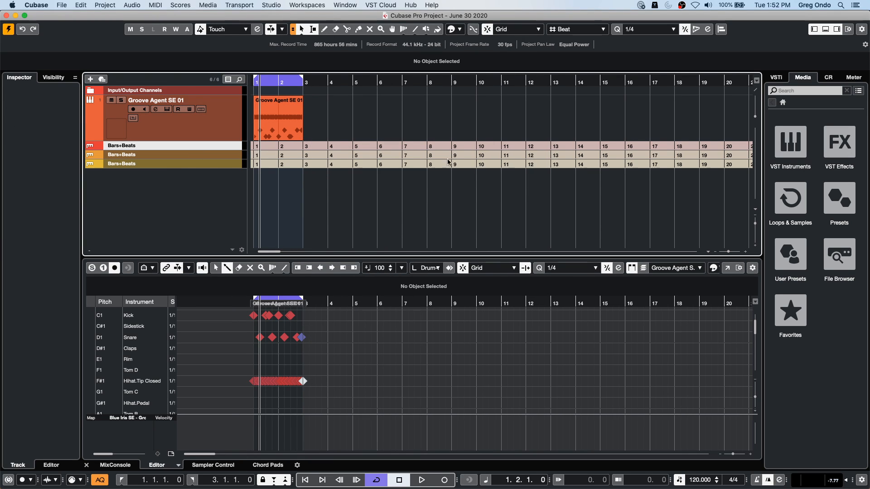
- Color the first Bars+Beats ruler track teal
{"action": "left_click", "coordinate": [461, 32]}
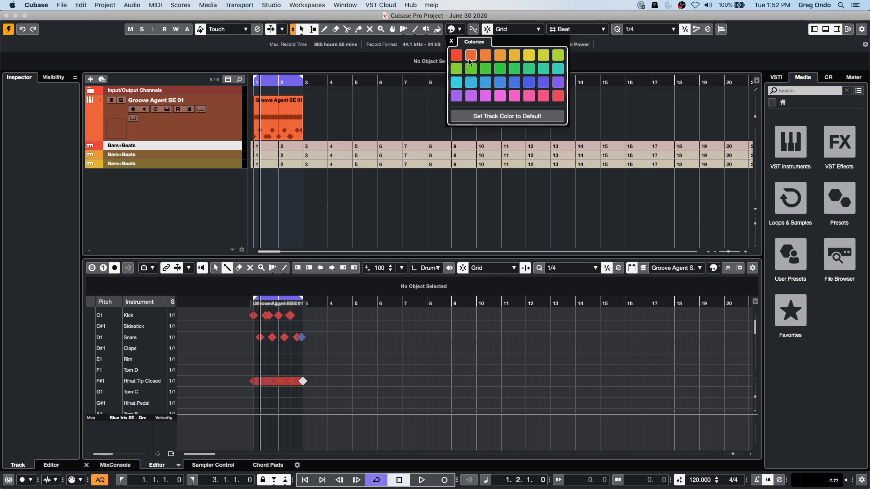
{"action": "left_click", "coordinate": [546, 70]}
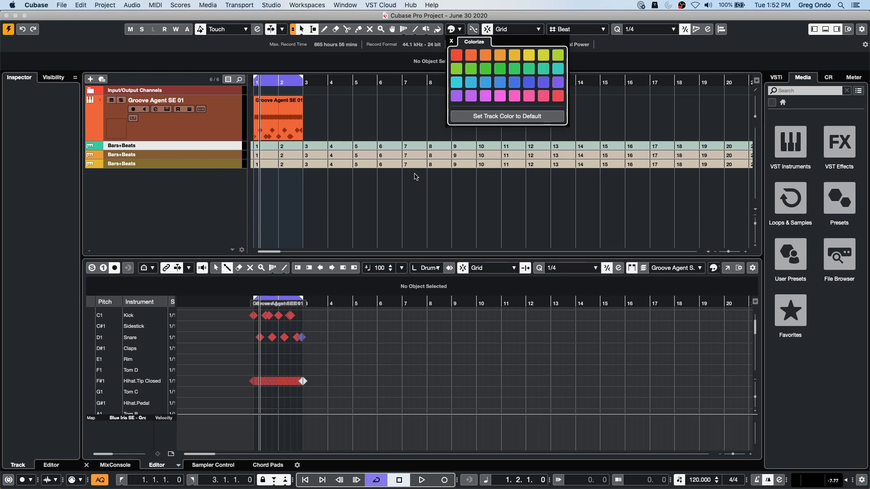
{"action": "left_click", "coordinate": [391, 131]}
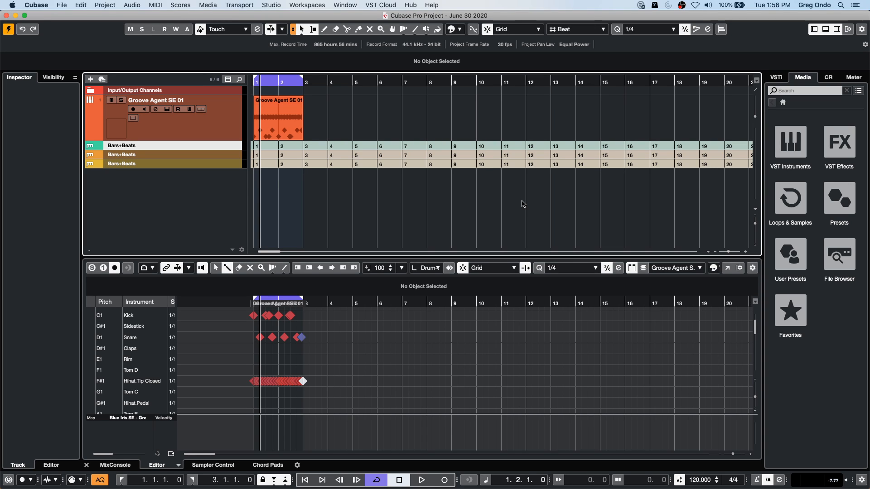
- Bring the already open project "beatles stones t" to the front
{"action": "left_click_drag", "start_coordinate": [377, 82], "coordinate": [374, 58]}
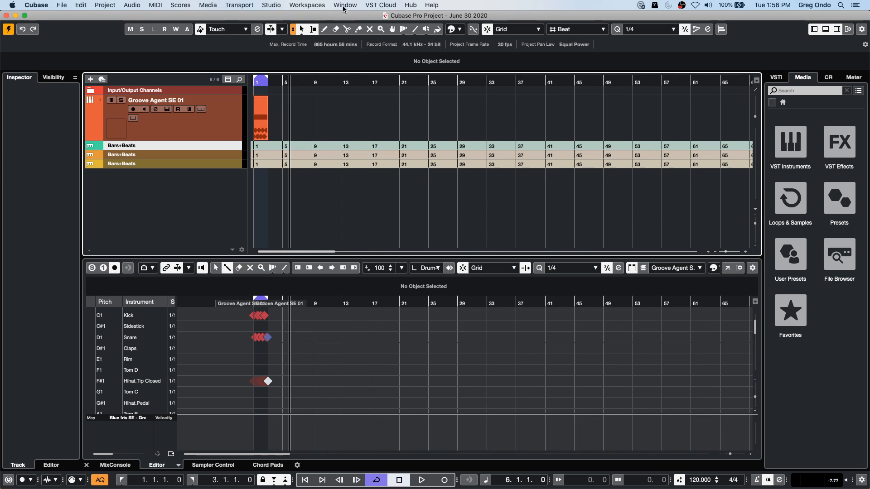
{"action": "left_click", "coordinate": [323, 5]}
{"action": "mouse_move", "coordinate": [345, 5]}
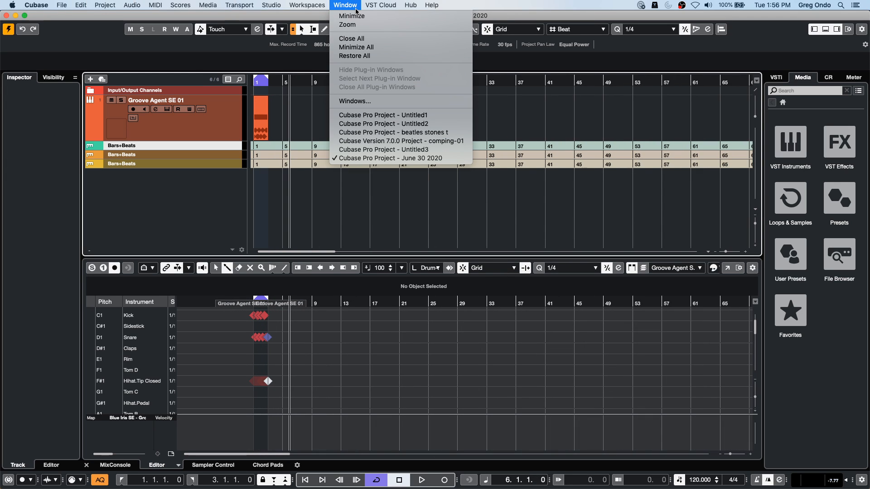
{"action": "left_click", "coordinate": [407, 133]}
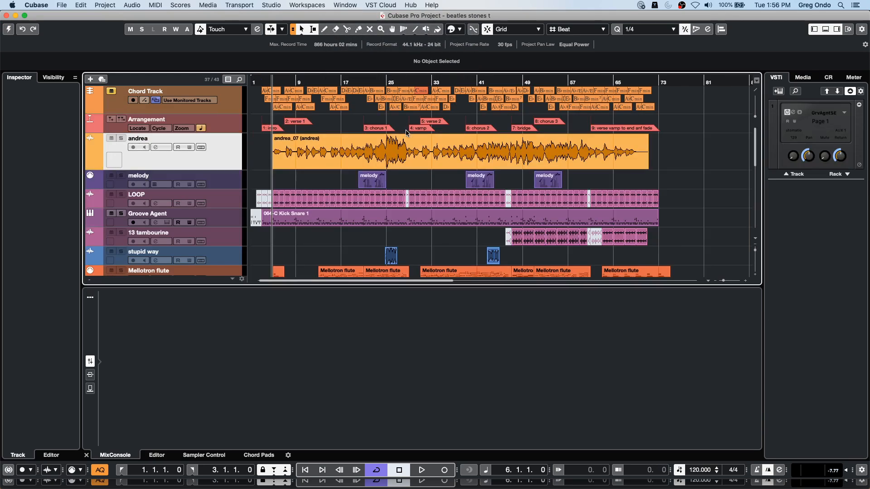
- Select a range from about bar 25 to bar 50 across the audio track below Arrangement through the 13 tambourine track
{"action": "right_click", "coordinate": [415, 176]}
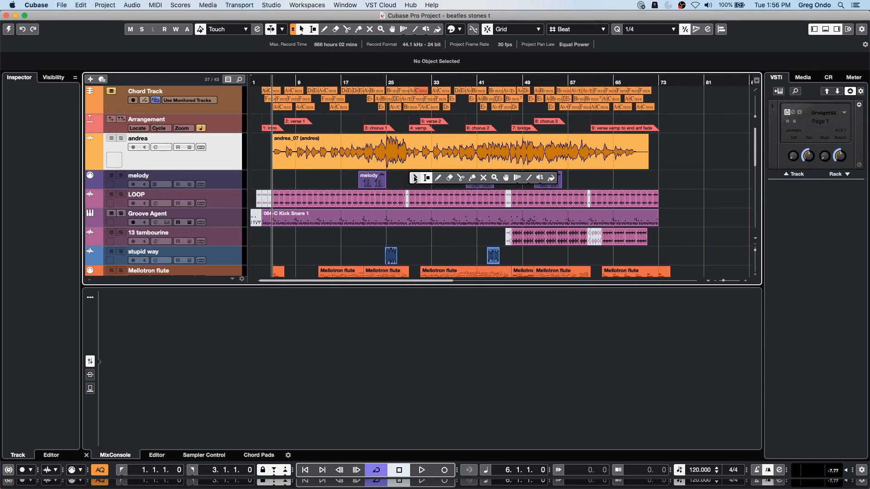
{"action": "left_click", "coordinate": [416, 177]}
{"action": "left_click", "coordinate": [390, 155]}
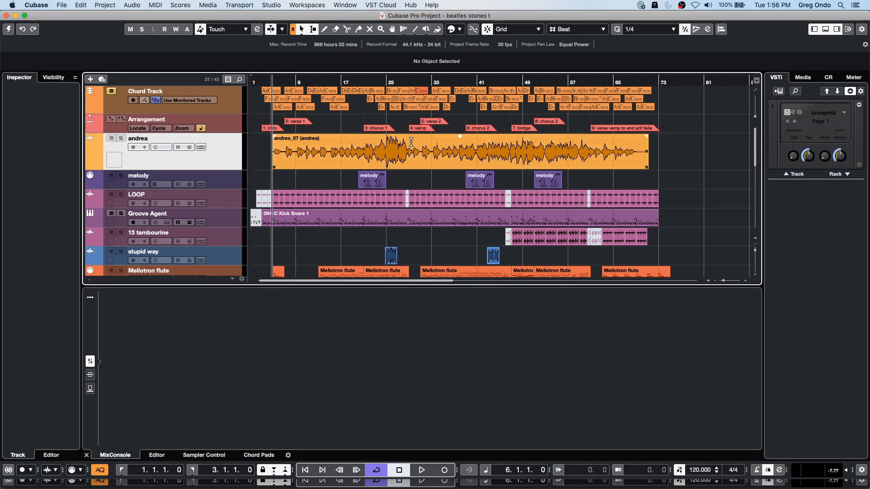
{"action": "left_click_drag", "start_coordinate": [407, 143], "coordinate": [517, 226]}
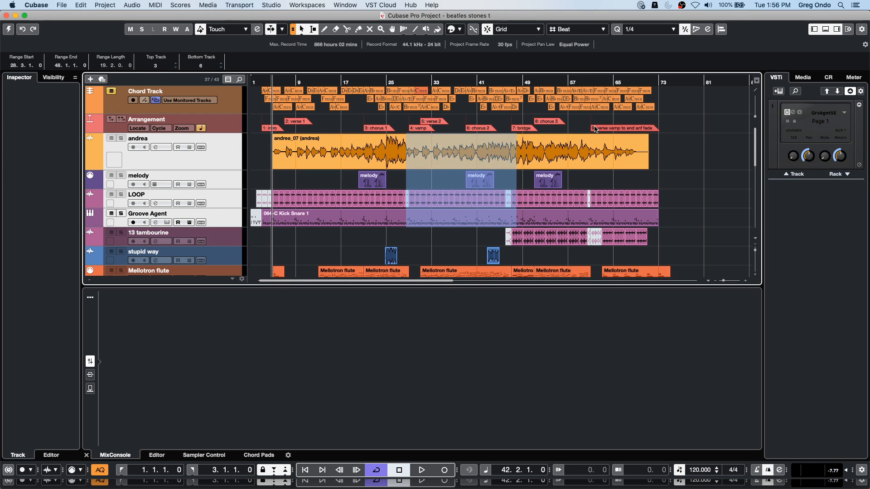
{"action": "left_click", "coordinate": [572, 174]}
{"action": "left_click_drag", "start_coordinate": [388, 136], "coordinate": [533, 241]}
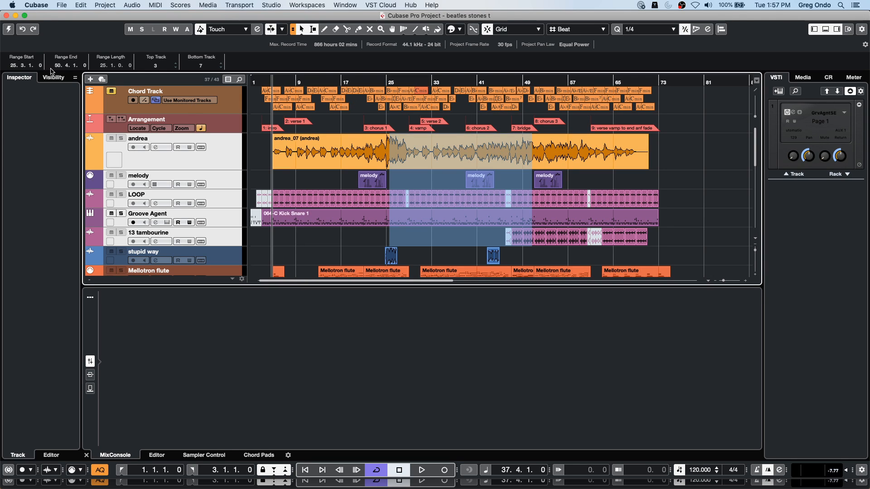
- Activate the beatles stones t project and bring up the channel settings of the Stereo output
{"action": "left_click", "coordinate": [8, 30]}
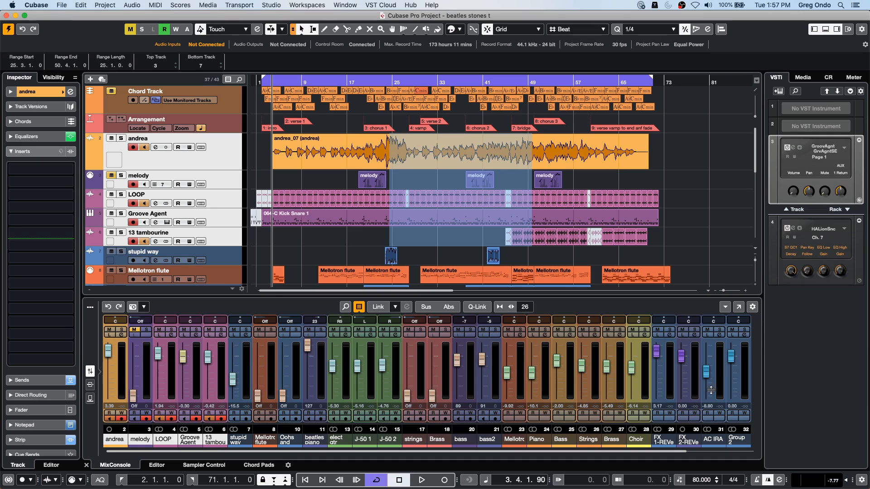
{"action": "left_click_drag", "start_coordinate": [679, 452], "coordinate": [747, 451]}
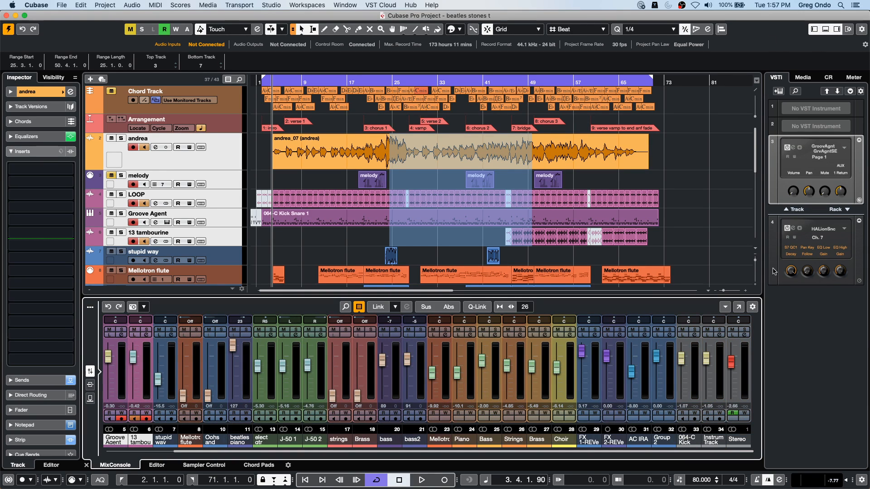
{"action": "left_click", "coordinate": [744, 337]}
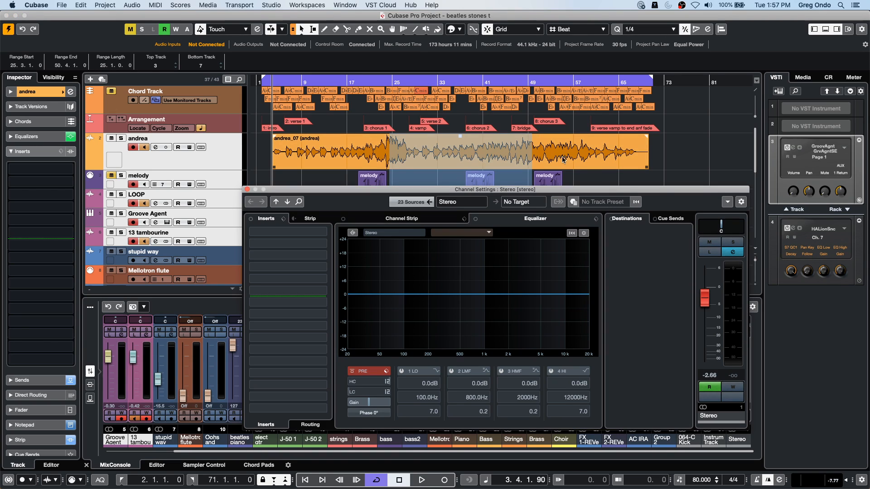
{"action": "left_click_drag", "start_coordinate": [550, 191], "coordinate": [454, 67]}
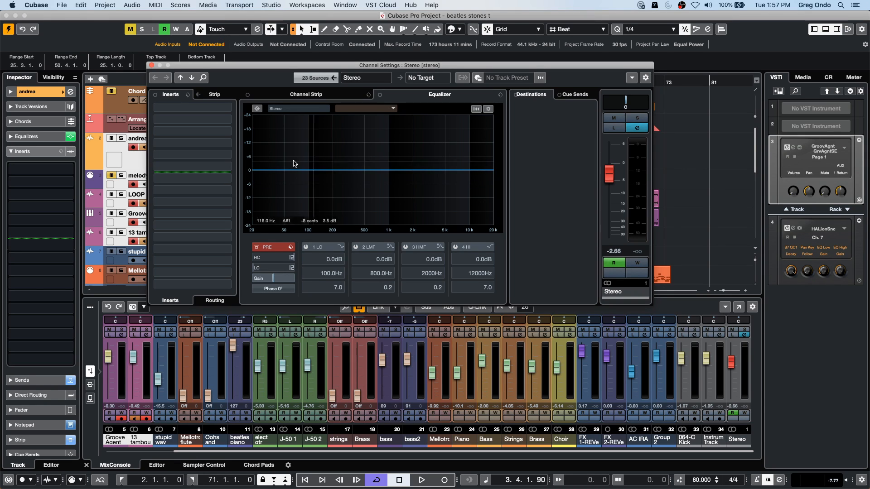
{"action": "left_click", "coordinate": [131, 168]}
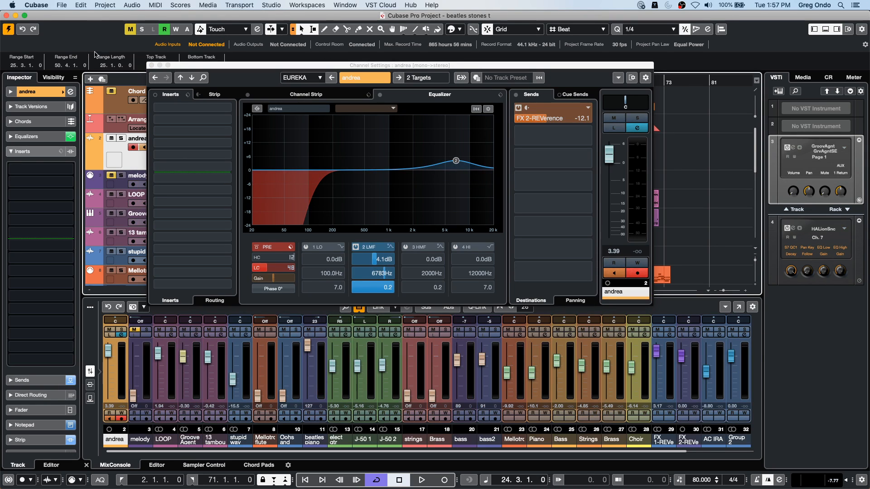
- Revert the project to its previously saved version
{"action": "left_click", "coordinate": [62, 5]}
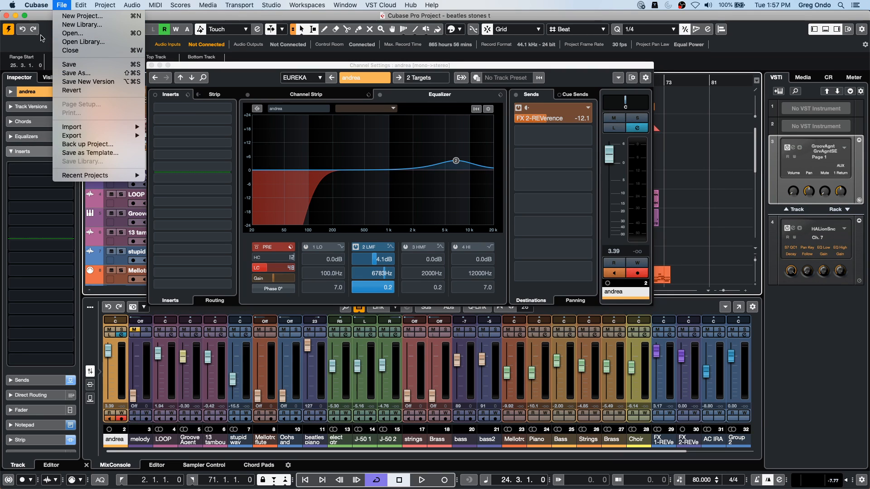
{"action": "mouse_move", "coordinate": [29, 4]}
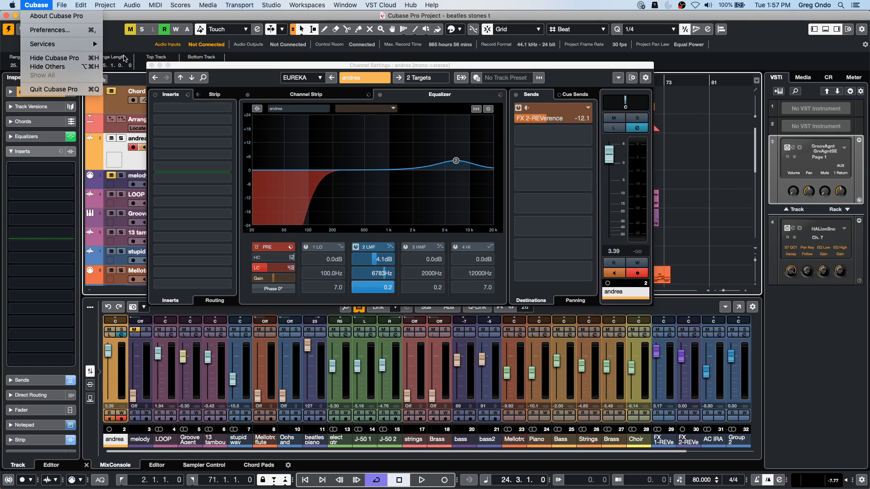
{"action": "left_click", "coordinate": [34, 4]}
{"action": "left_click", "coordinate": [63, 7]}
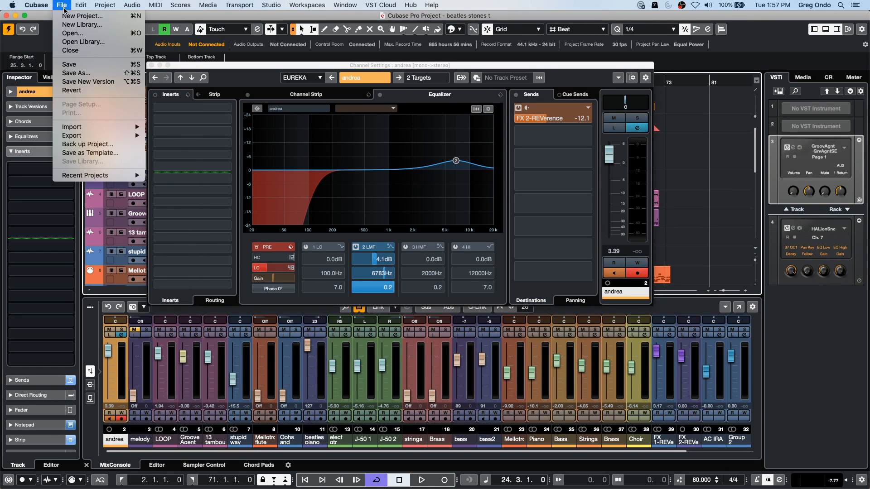
{"action": "left_click", "coordinate": [75, 90]}
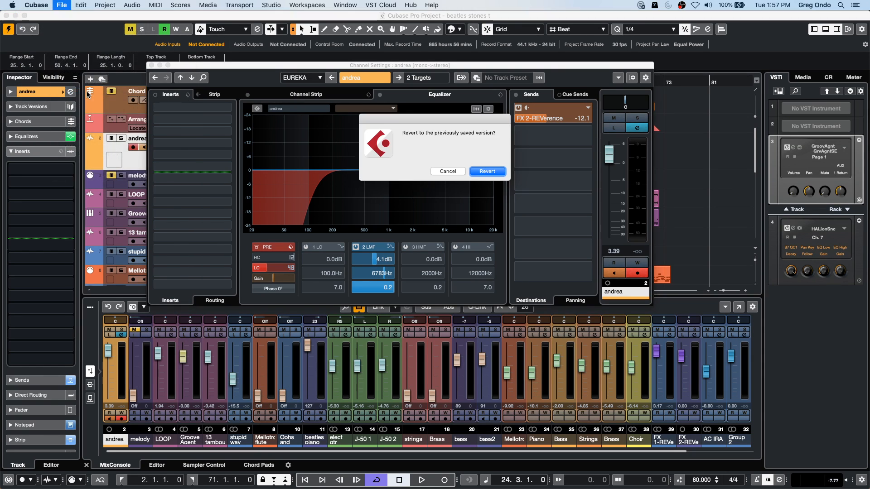
{"action": "left_click", "coordinate": [485, 179]}
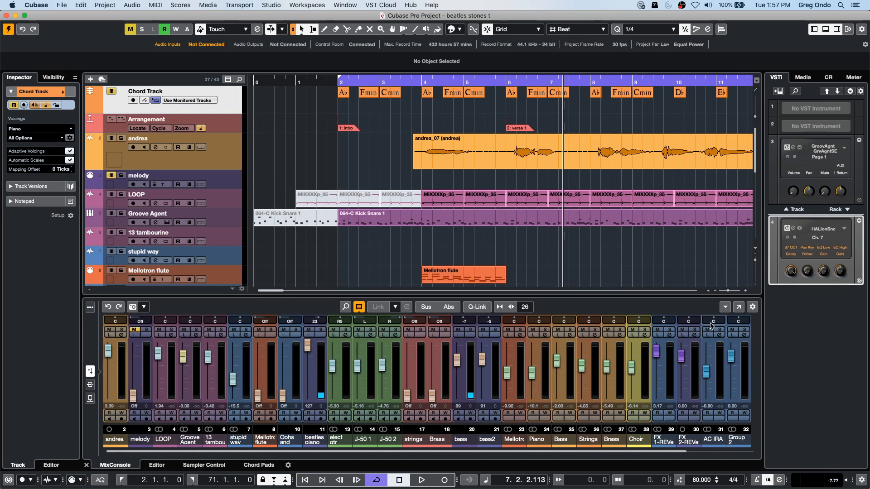
- Reopen the Stereo output's channel settings and lower the Control Room level to -10.3
{"action": "left_click_drag", "start_coordinate": [682, 452], "coordinate": [780, 444]}
{"action": "left_click", "coordinate": [744, 336]}
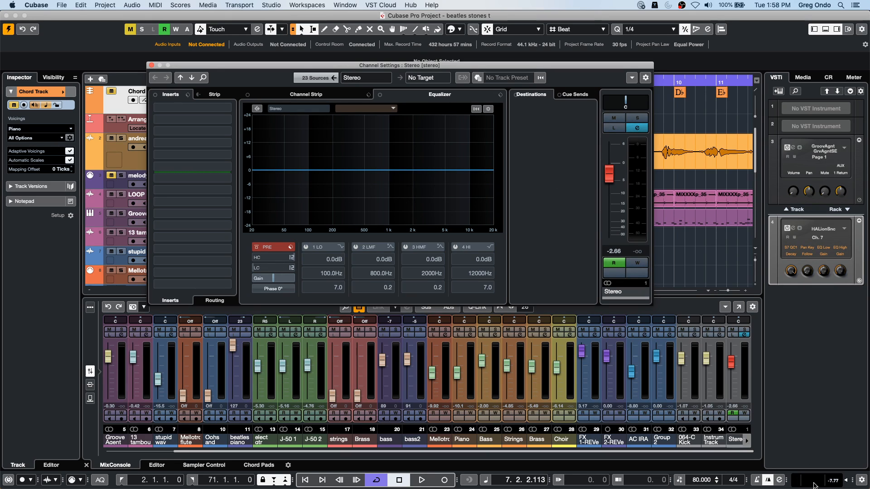
{"action": "left_click", "coordinate": [842, 485]}
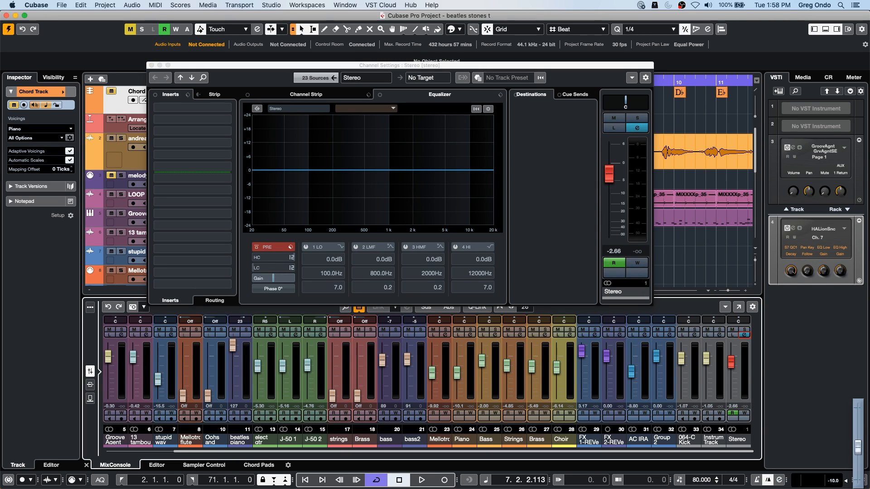
{"action": "left_click_drag", "start_coordinate": [858, 446], "coordinate": [858, 449]}
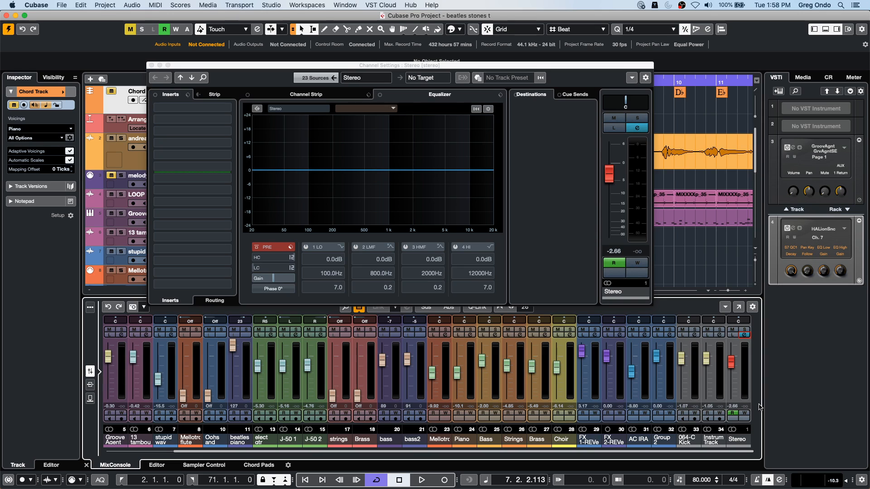
- Play a passage of the project and examine the saturation modules offered in the Stereo output's channel strip
{"action": "key", "text": "space"}
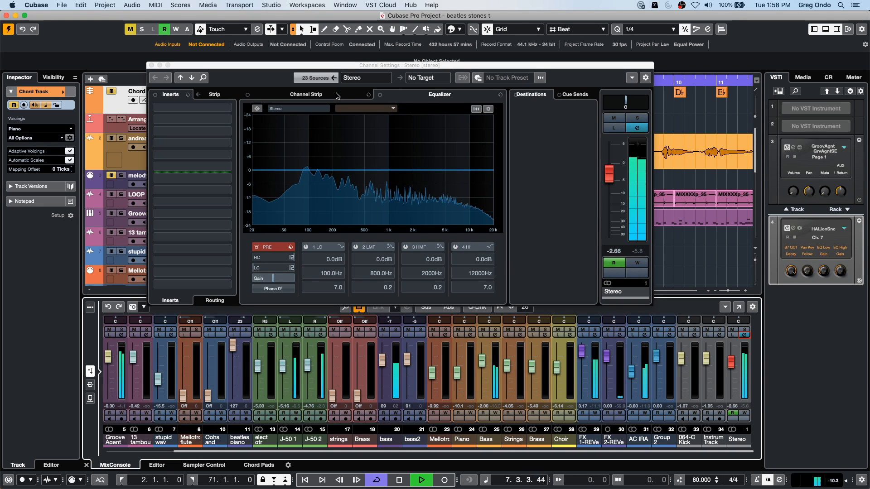
{"action": "left_click", "coordinate": [306, 94]}
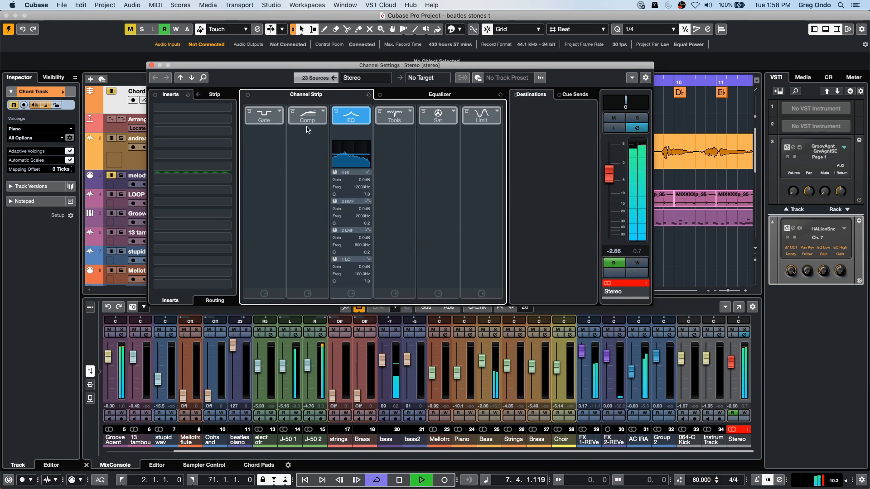
{"action": "left_click", "coordinate": [454, 113]}
{"action": "left_click", "coordinate": [382, 172]}
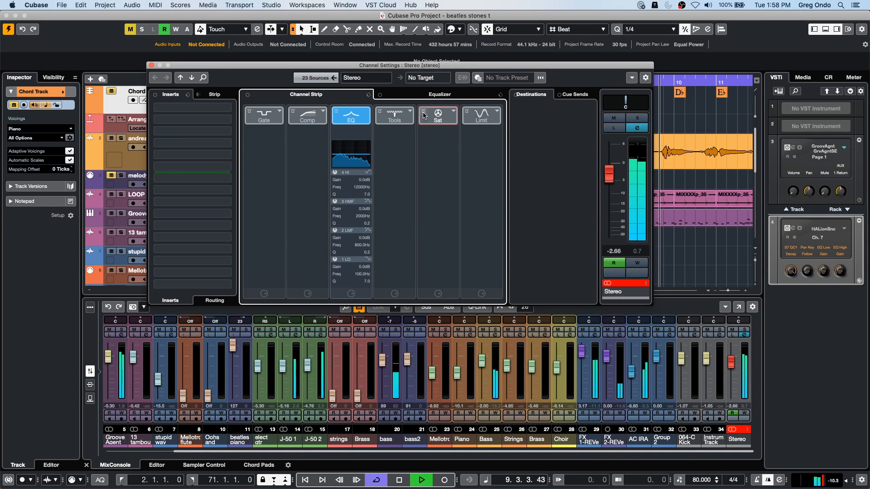
{"action": "key", "text": "space"}
{"action": "left_click", "coordinate": [450, 117]}
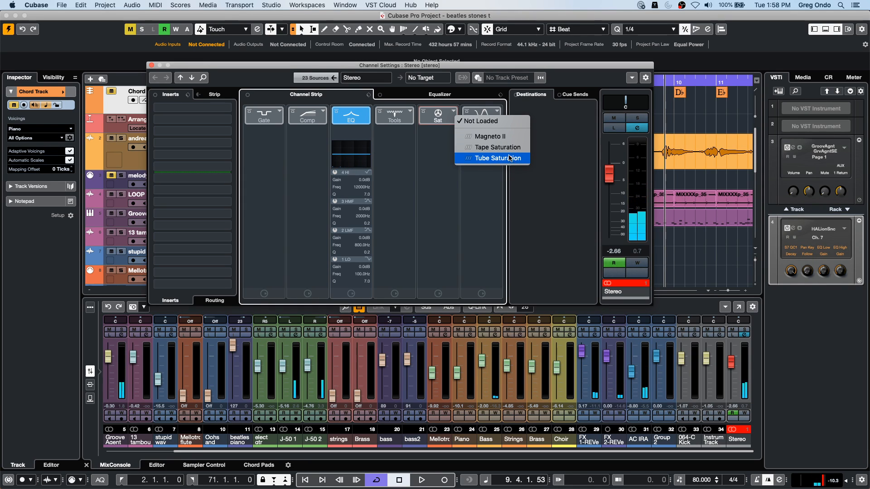
- Load the Magneto II distortion effect into the first insert slot of the Stereo output
{"action": "left_click", "coordinate": [225, 113]}
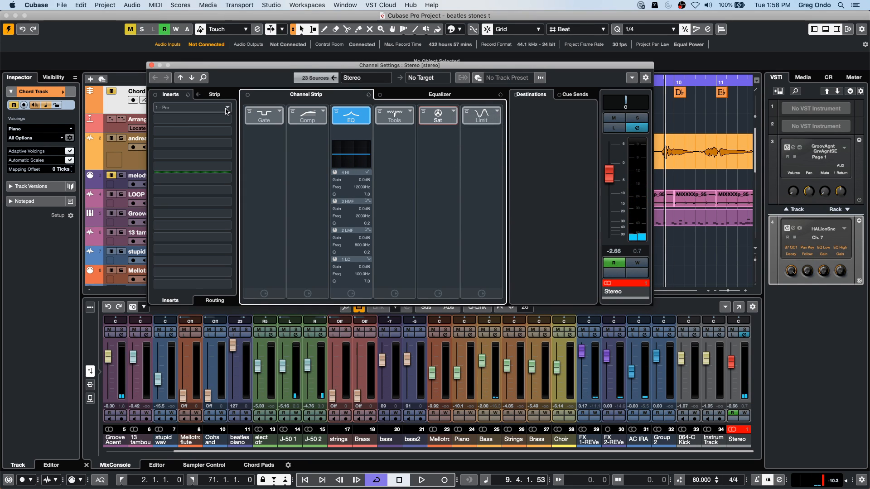
{"action": "left_click", "coordinate": [225, 113]}
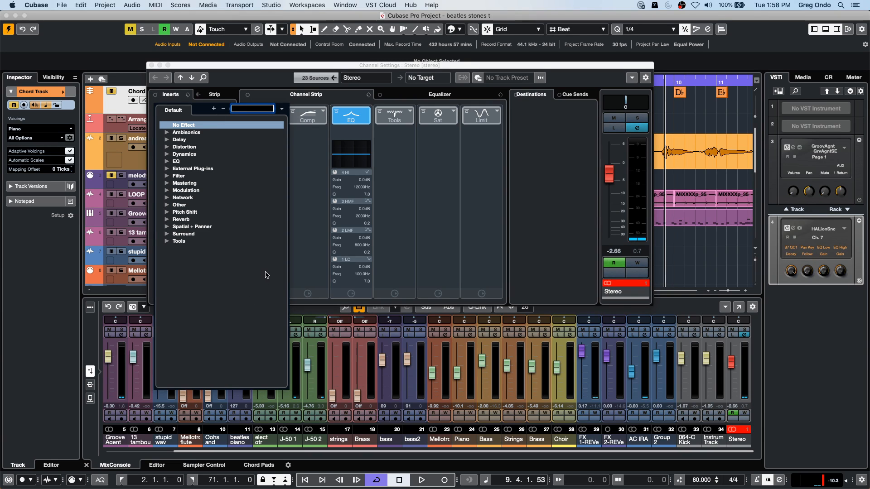
{"action": "left_click", "coordinate": [167, 183]}
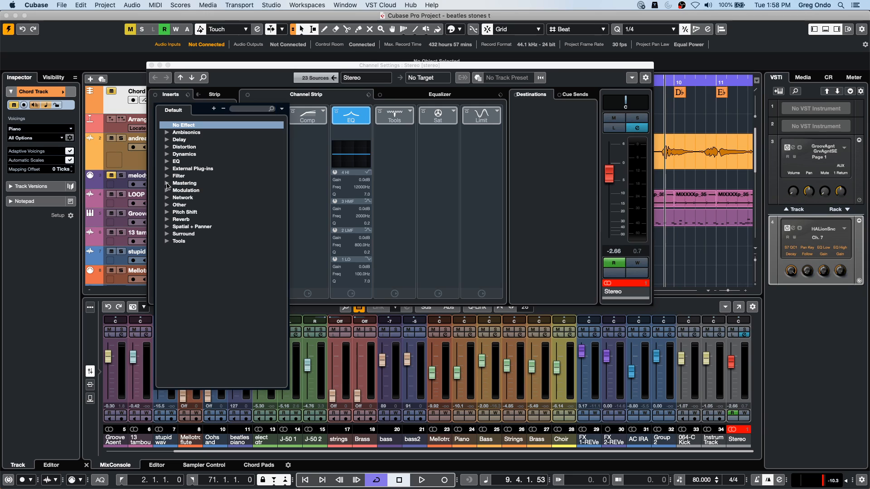
{"action": "left_click", "coordinate": [166, 183]}
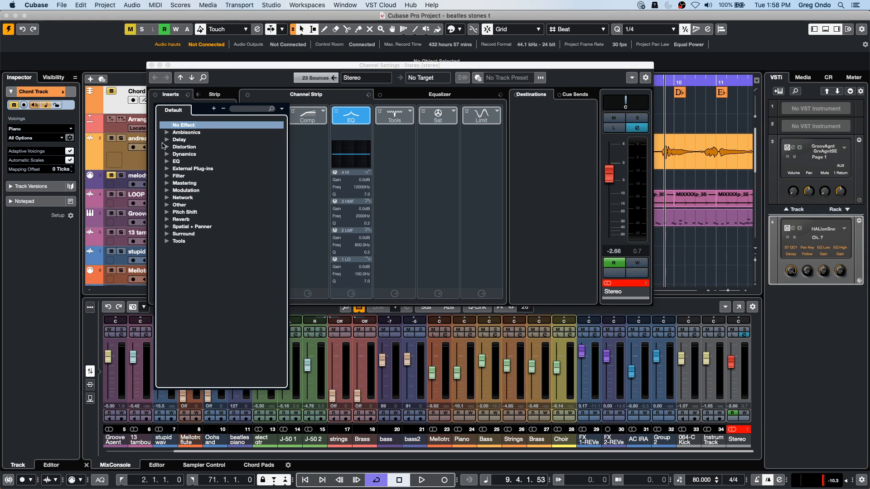
{"action": "left_click", "coordinate": [166, 147]}
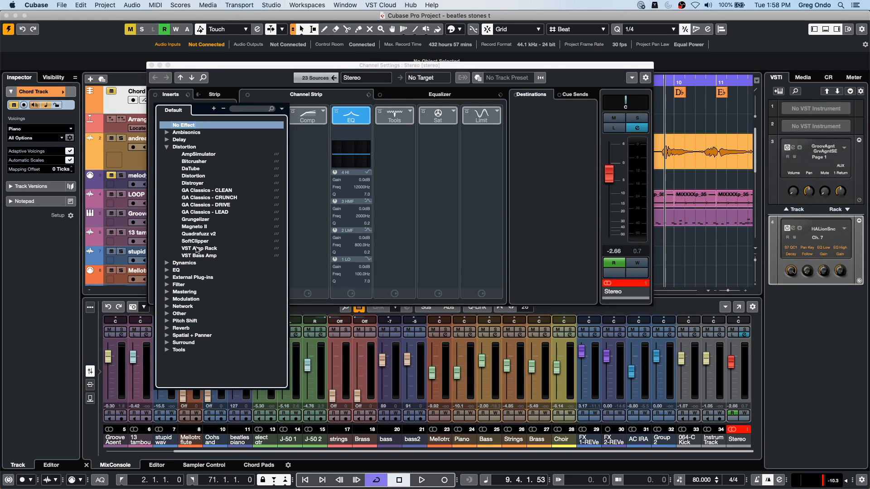
{"action": "left_click", "coordinate": [215, 226]}
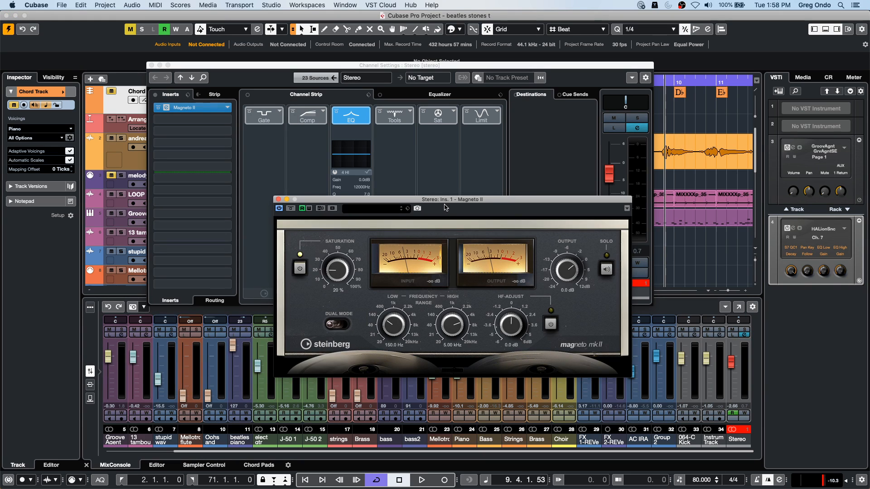
{"action": "left_click_drag", "start_coordinate": [451, 198], "coordinate": [379, 123]}
- During playback, raise Magneto II's saturation to 82 % and switch on Dual Mode
{"action": "key", "text": "space"}
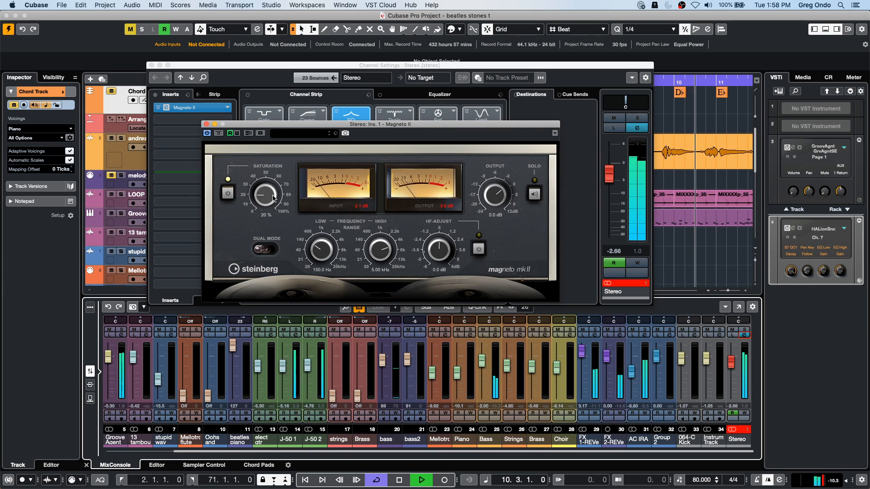
{"action": "left_click_drag", "start_coordinate": [264, 195], "coordinate": [264, 190]}
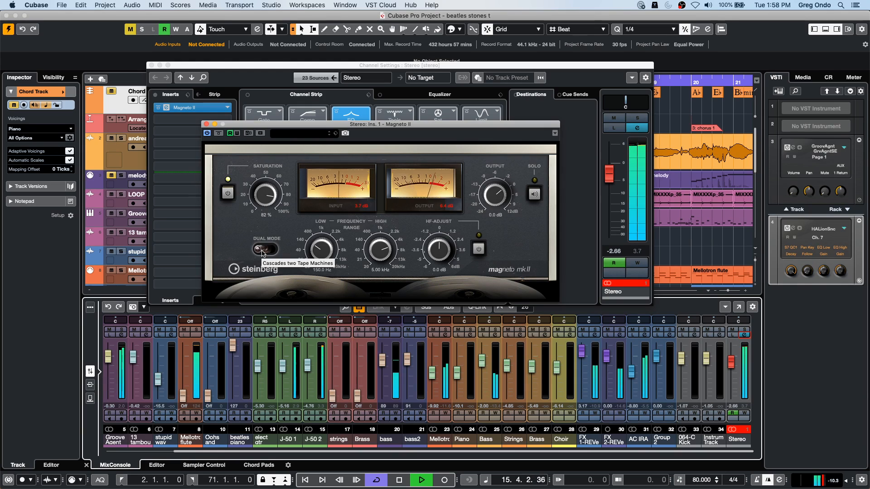
{"action": "left_click", "coordinate": [262, 252]}
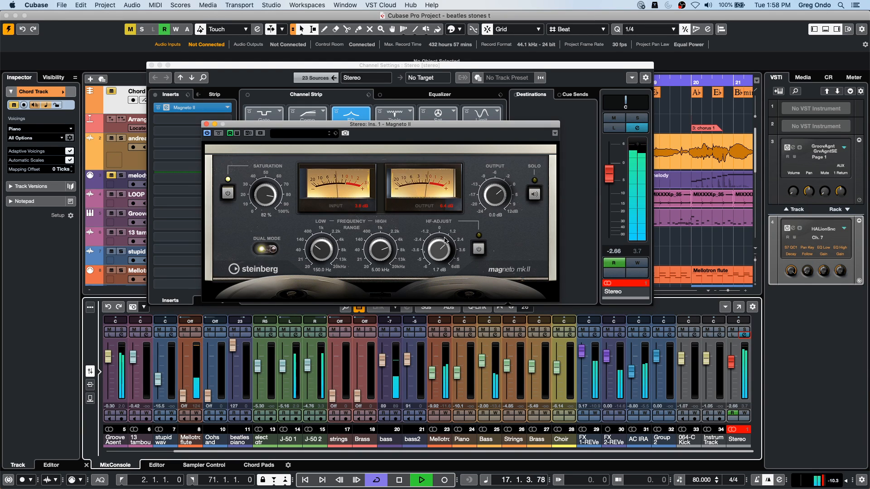
- Set Magneto II's HF-Adjust to 5.1 dB, enable it, and solo the effect's frequency range
{"action": "left_click_drag", "start_coordinate": [444, 232], "coordinate": [444, 231]}
{"action": "left_click", "coordinate": [479, 249]}
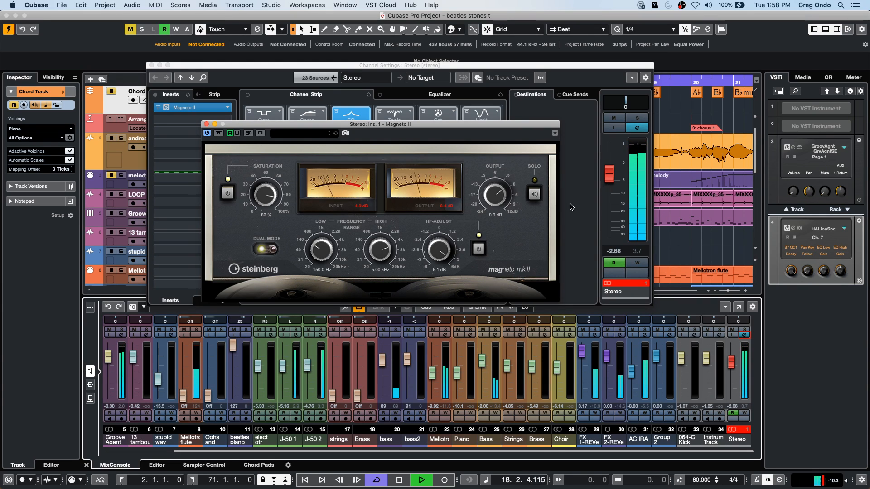
{"action": "left_click", "coordinate": [535, 196]}
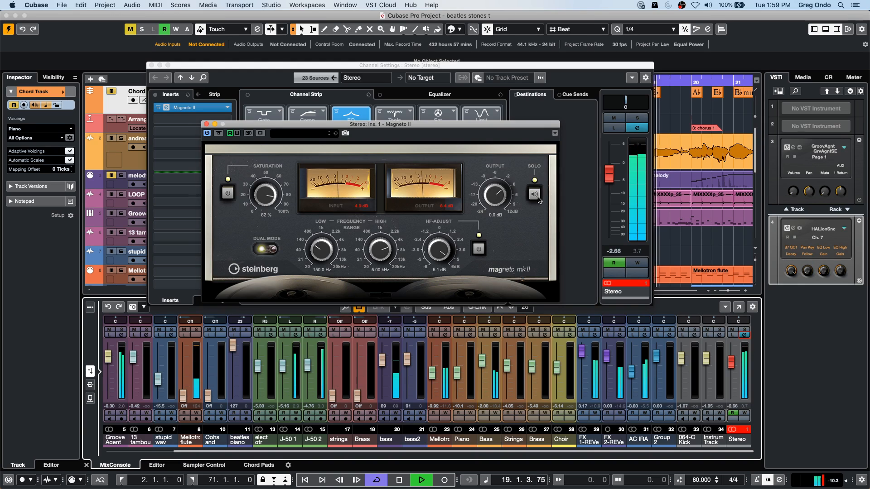
- Set Magneto II to 54 % saturation, Dual Mode off, 59.7 Hz low frequency, 0.7 dB HF-Adjust and -3.2 dB output, and turn off Solo
{"action": "left_click_drag", "start_coordinate": [267, 195], "coordinate": [266, 213]}
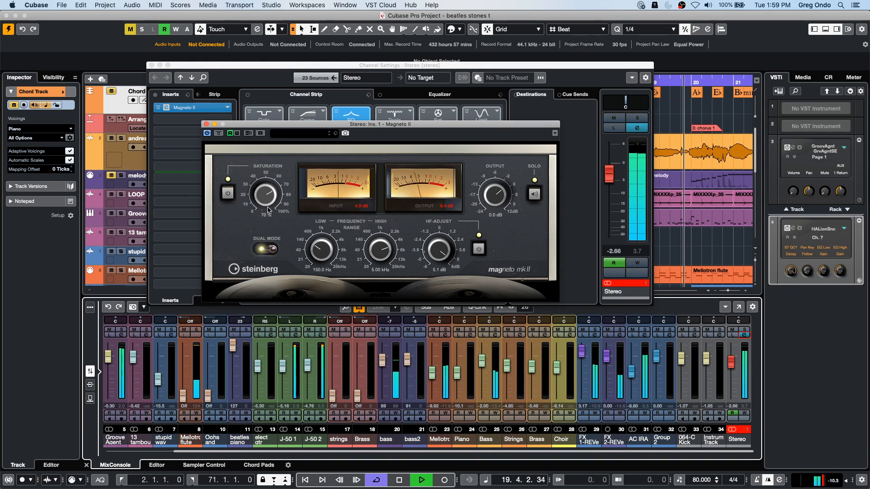
{"action": "left_click", "coordinate": [264, 251]}
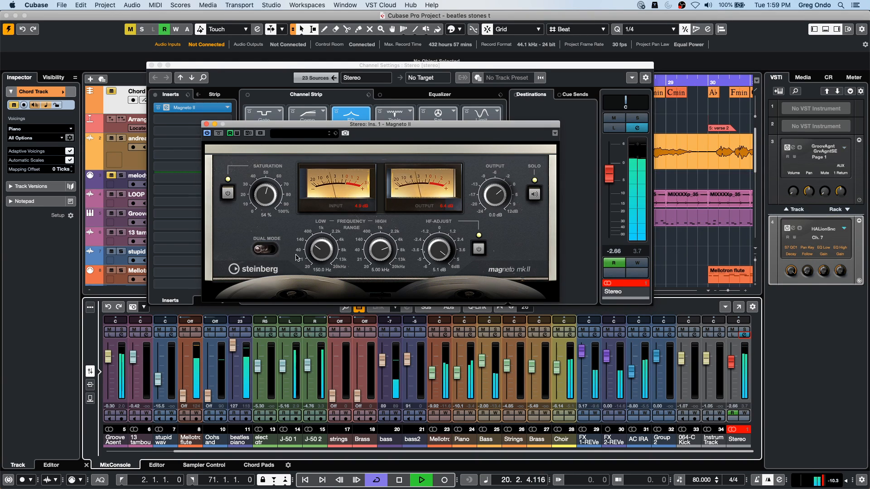
{"action": "left_click_drag", "start_coordinate": [320, 253], "coordinate": [320, 256]}
{"action": "left_click_drag", "start_coordinate": [433, 253], "coordinate": [430, 279]}
{"action": "left_click_drag", "start_coordinate": [493, 197], "coordinate": [494, 205]}
{"action": "left_click", "coordinate": [535, 195]}
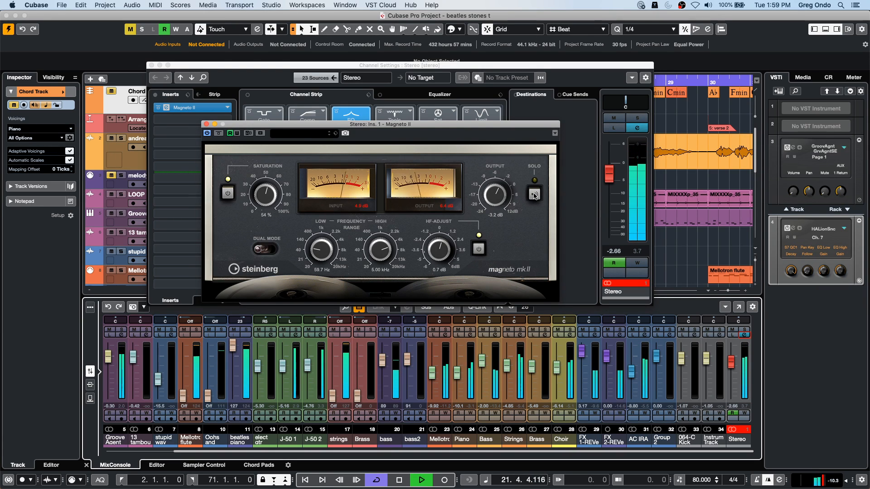
- Compare the playing mix with Magneto II switched off and on, leaving the effect off
{"action": "left_click", "coordinate": [206, 135]}
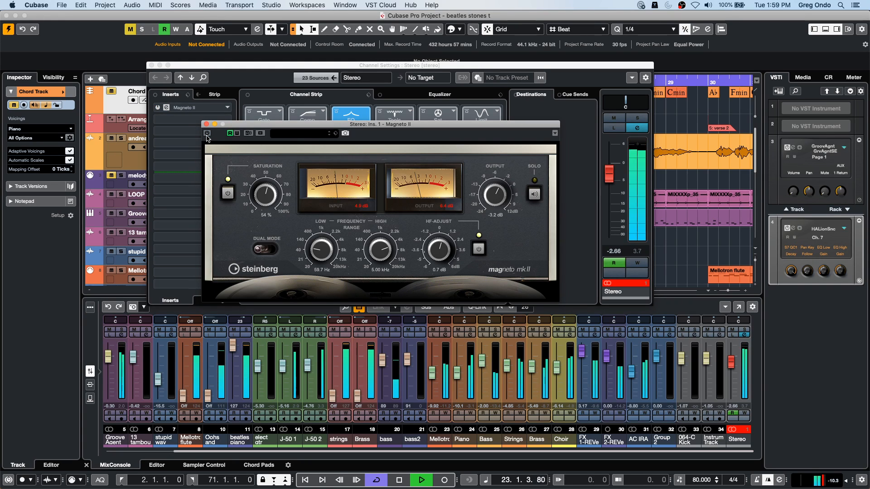
{"action": "left_click", "coordinate": [206, 135]}
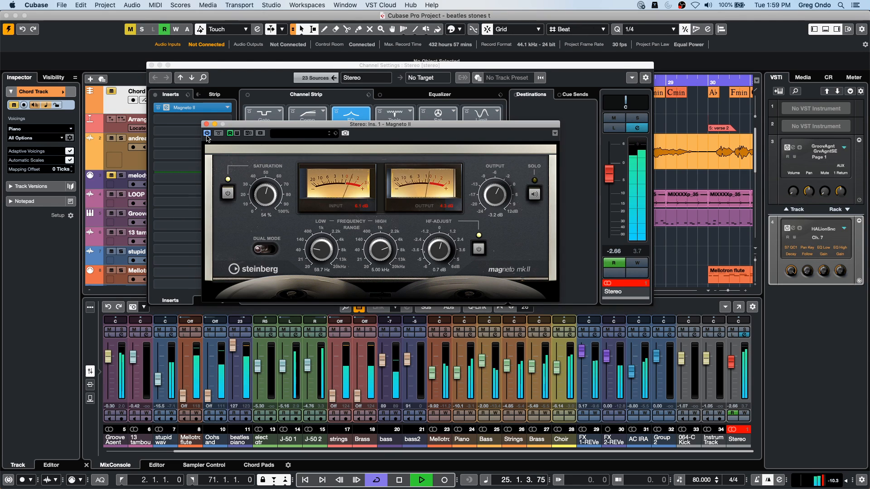
{"action": "left_click", "coordinate": [206, 134]}
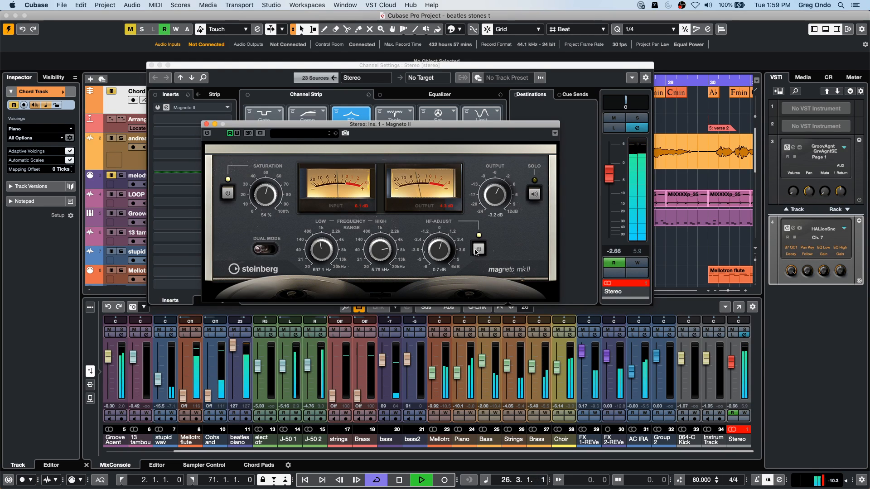
- Set Magneto II's HF-Adjust to 4.7 dB and its high frequency to 11.66 kHz, and switch the effect back on
{"action": "left_click_drag", "start_coordinate": [453, 231], "coordinate": [453, 225]}
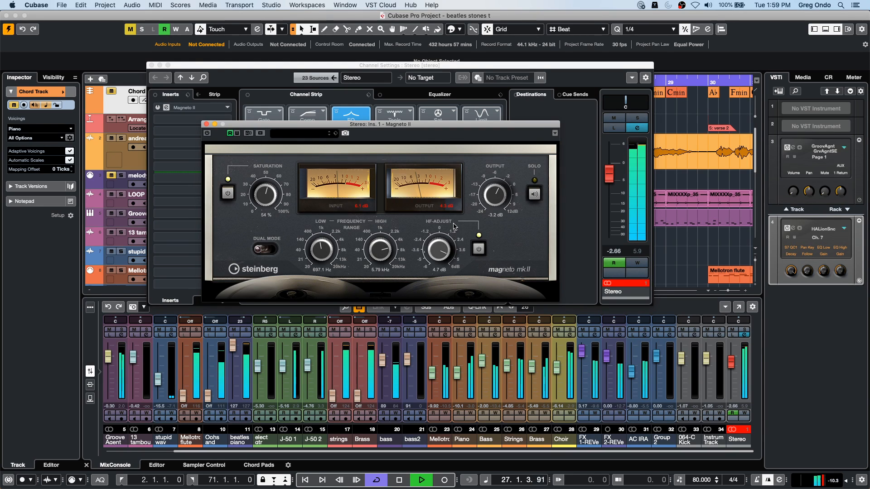
{"action": "left_click_drag", "start_coordinate": [380, 246], "coordinate": [383, 233]}
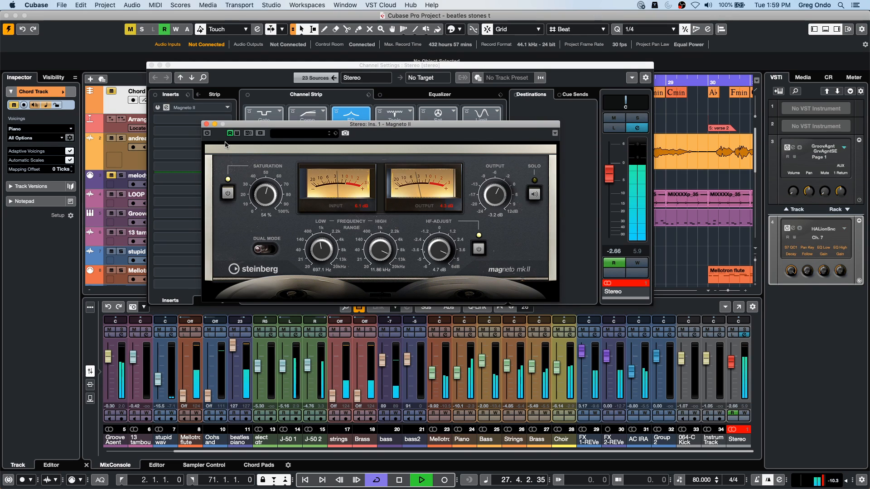
{"action": "left_click", "coordinate": [207, 134]}
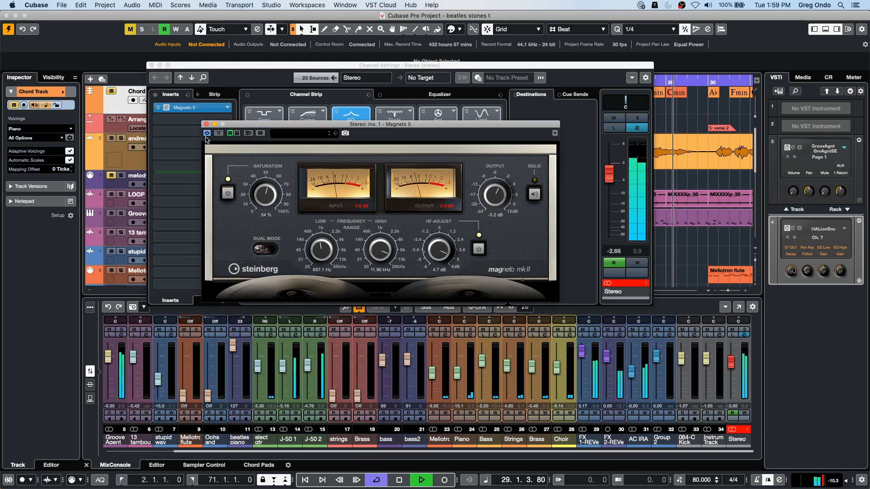
- Stop playback, close the Magneto II window and bypass the effect on the Stereo output
{"action": "key", "text": "space"}
{"action": "left_click", "coordinate": [177, 123]}
{"action": "left_click", "coordinate": [177, 123]}
{"action": "left_click", "coordinate": [155, 95]}
{"action": "left_click", "coordinate": [155, 95]}
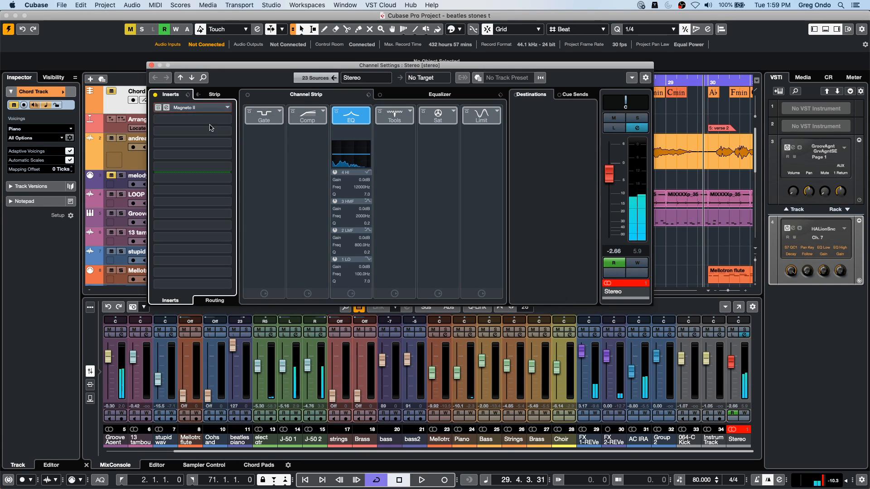
- Search the effects for "tape", clear the search, and load DaTube into the Stereo output's second insert slot
{"action": "left_click", "coordinate": [228, 120]}
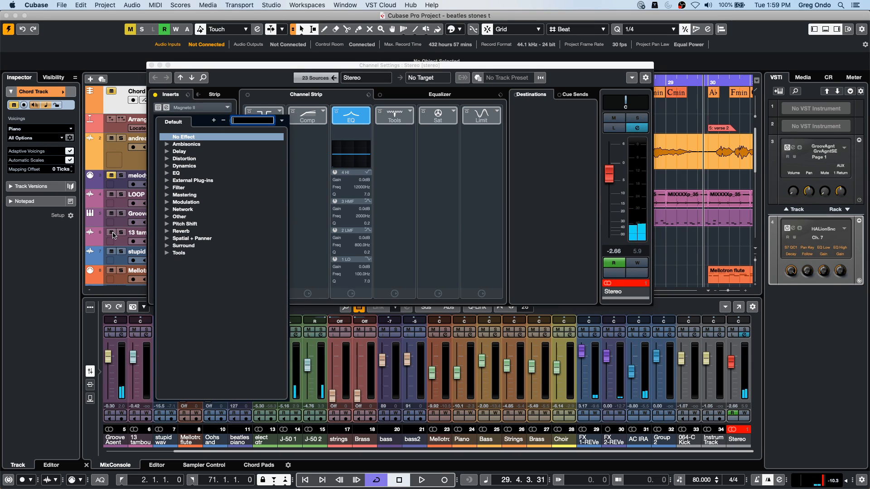
{"action": "type", "text": "tape"}
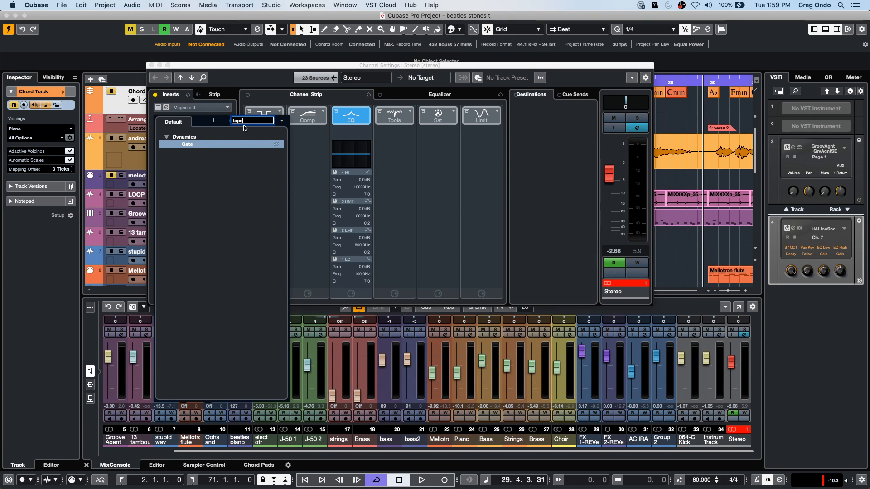
{"action": "key", "text": "BackSpace"}
{"action": "key", "text": "BackSpace"}
{"action": "key", "text": "BackSpace"}
{"action": "key", "text": "BackSpace"}
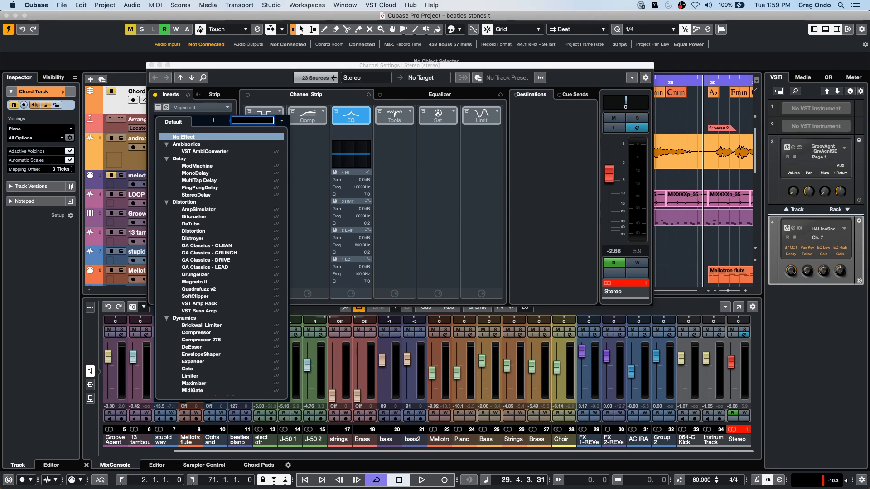
{"action": "left_click", "coordinate": [205, 231]}
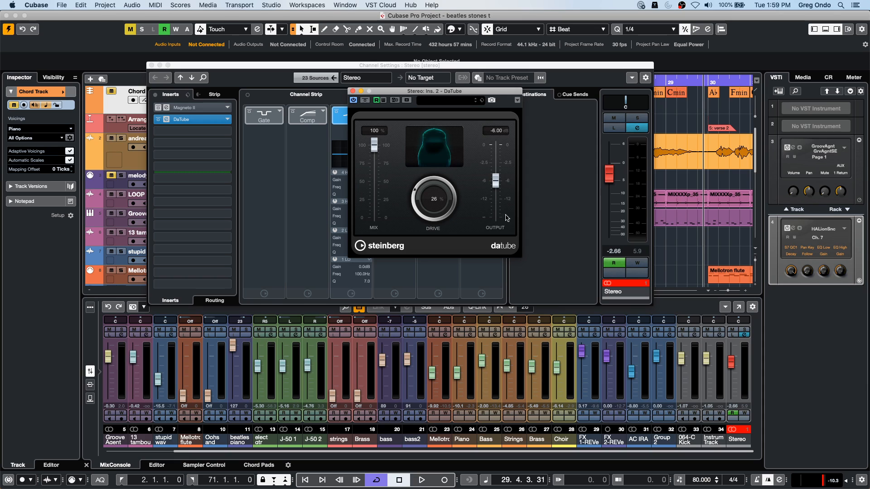
- Play a short passage through DaTube, bypass the effect, and close the Stereo channel settings
{"action": "key", "text": "space"}
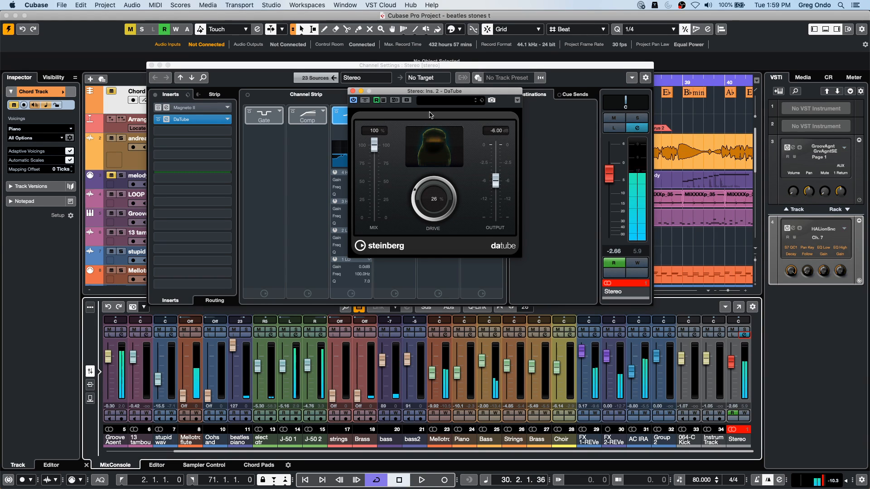
{"action": "left_click", "coordinate": [353, 91]}
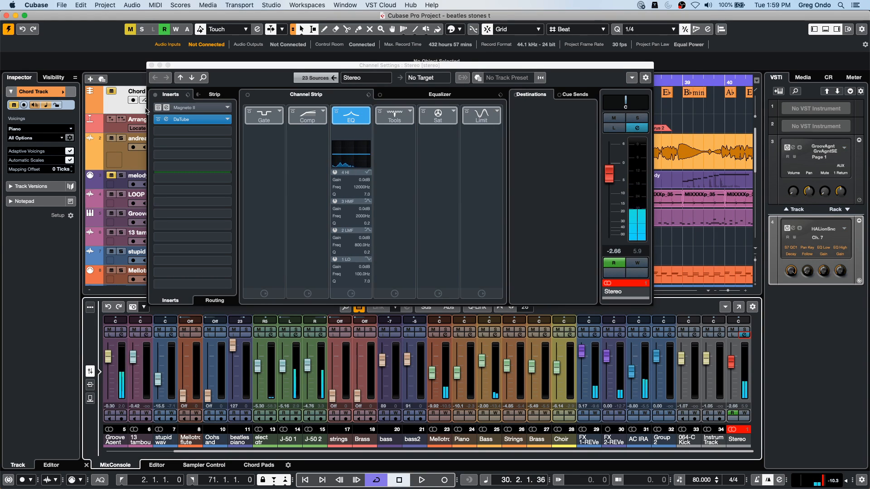
{"action": "left_click", "coordinate": [158, 119]}
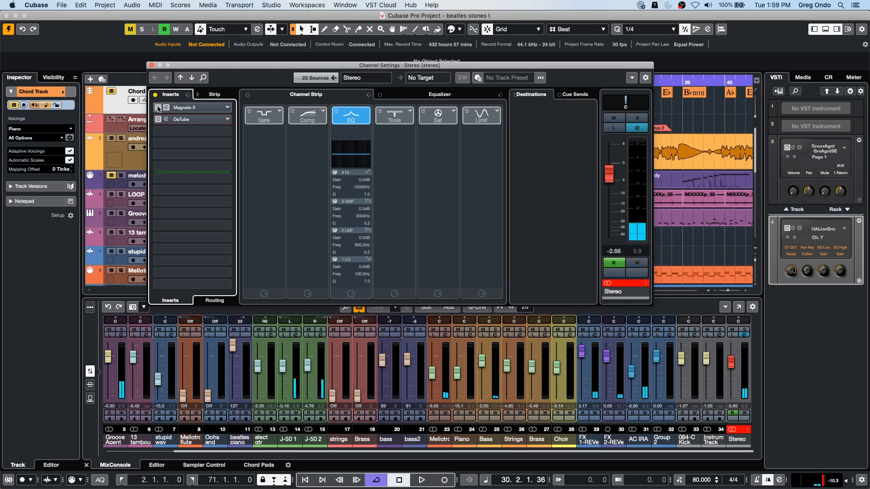
{"action": "left_click", "coordinate": [152, 65]}
- Select audio track 2, start playback and open the track's channel settings
{"action": "left_click_drag", "start_coordinate": [249, 128], "coordinate": [418, 181]}
{"action": "left_click", "coordinate": [376, 178]}
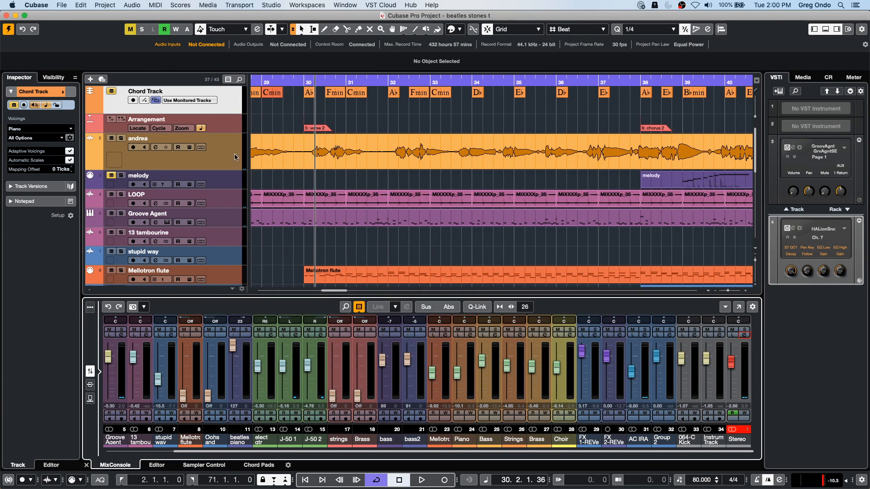
{"action": "left_click", "coordinate": [208, 157]}
{"action": "key", "text": "space"}
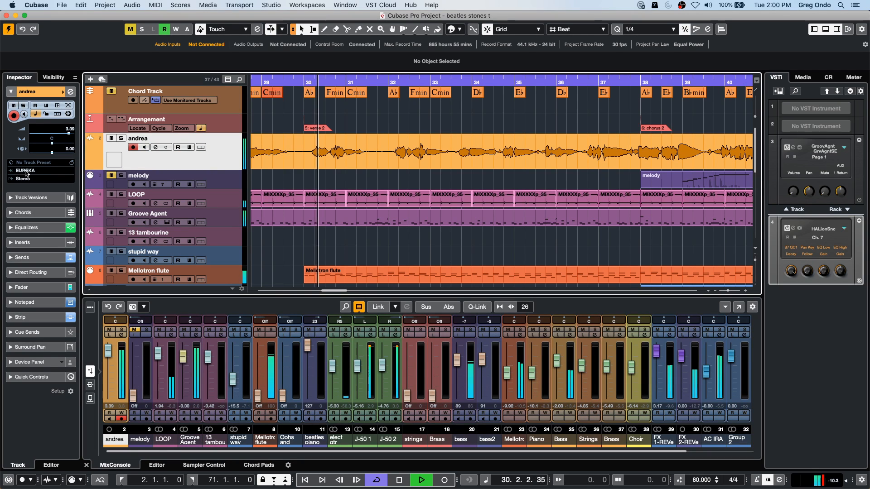
{"action": "left_click", "coordinate": [70, 92]}
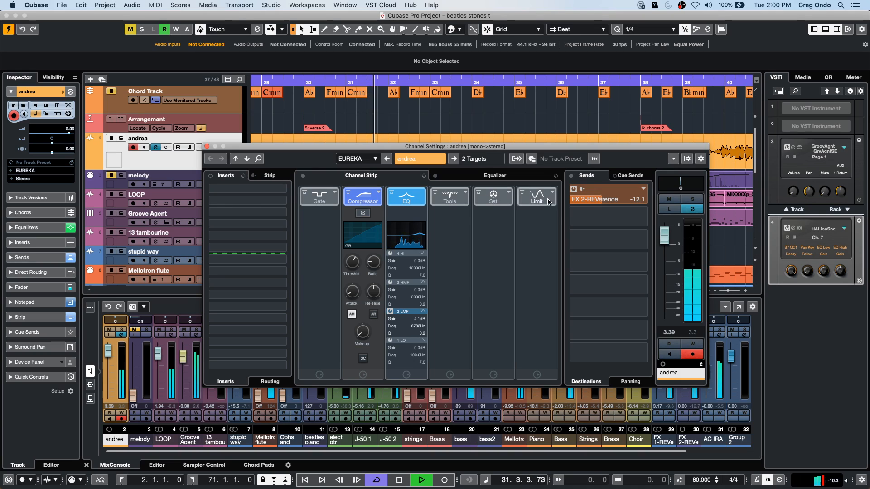
- Load Tube Saturation in the track's channel strip and raise its HF to 3.2 dB during playback
{"action": "left_click", "coordinate": [508, 197]}
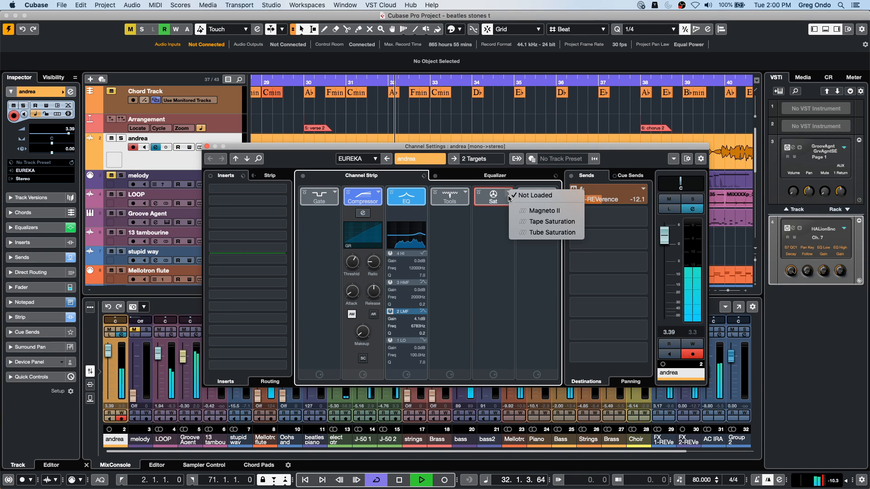
{"action": "left_click", "coordinate": [540, 234]}
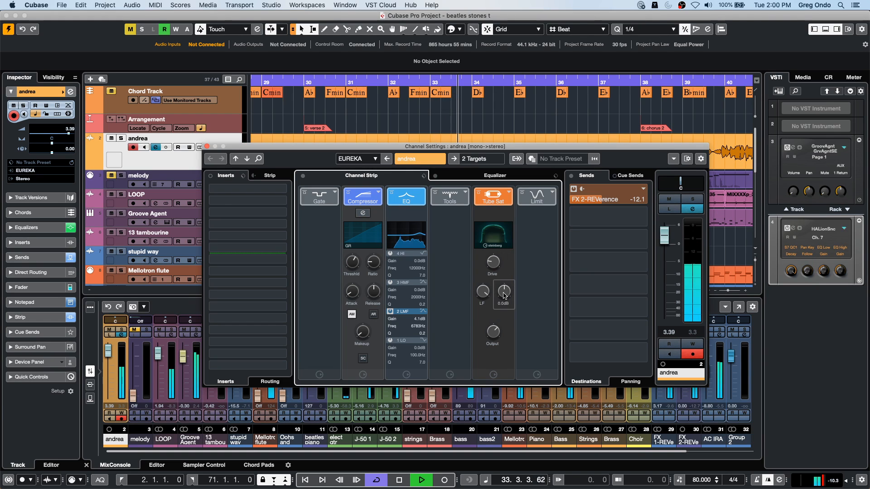
{"action": "left_click_drag", "start_coordinate": [507, 290], "coordinate": [490, 218]}
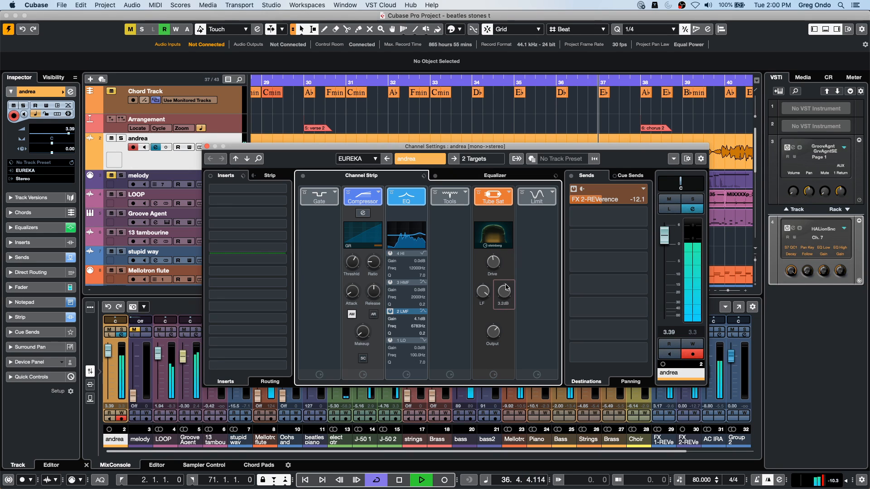
{"action": "key", "text": "space"}
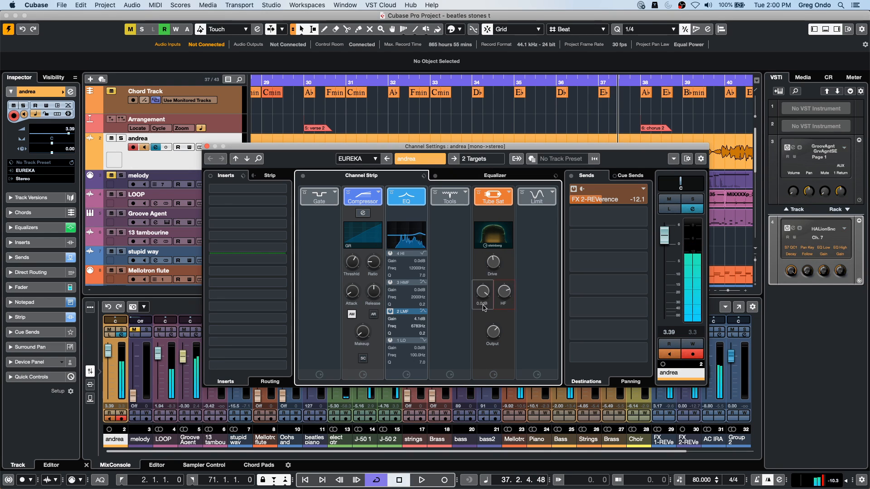
- Replace Tube Saturation with Tape Saturation and set its drive to 14.2 dB during playback
{"action": "left_click", "coordinate": [508, 193]}
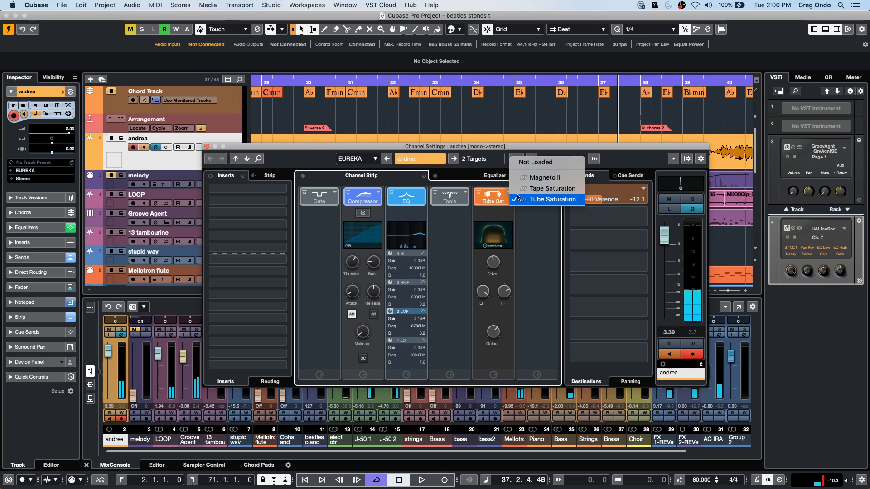
{"action": "left_click", "coordinate": [570, 194]}
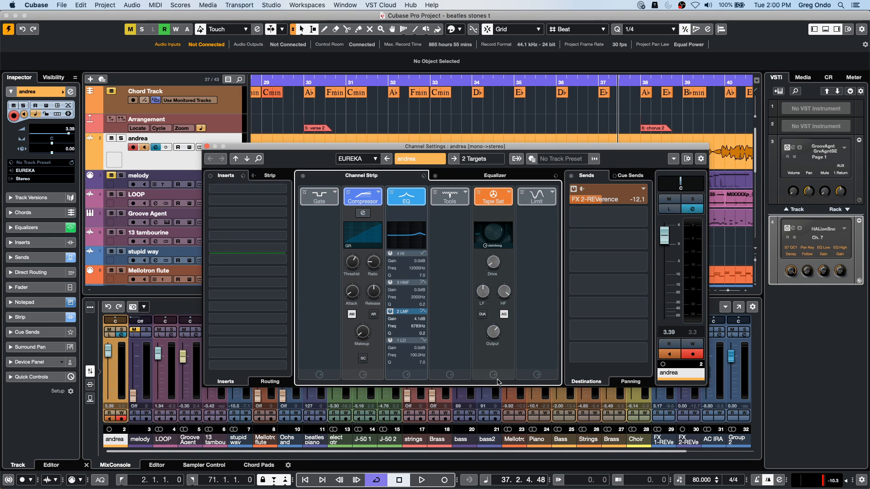
{"action": "key", "text": "space"}
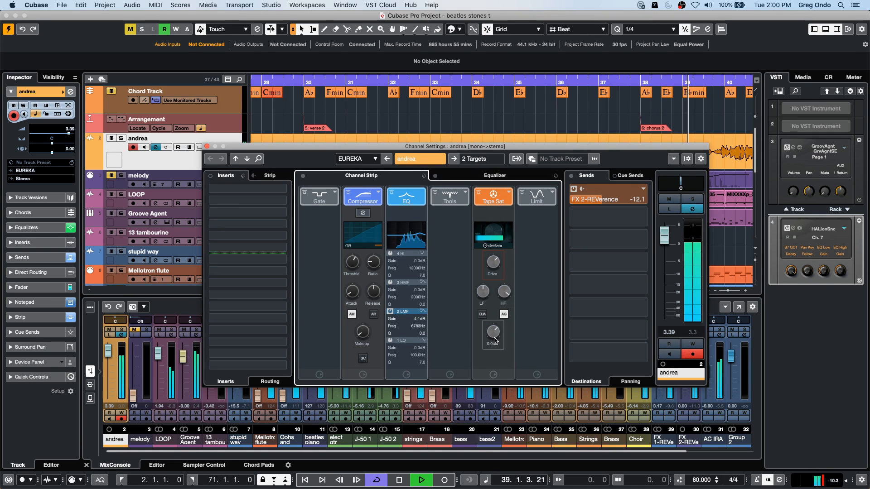
{"action": "left_click_drag", "start_coordinate": [494, 332], "coordinate": [497, 330]}
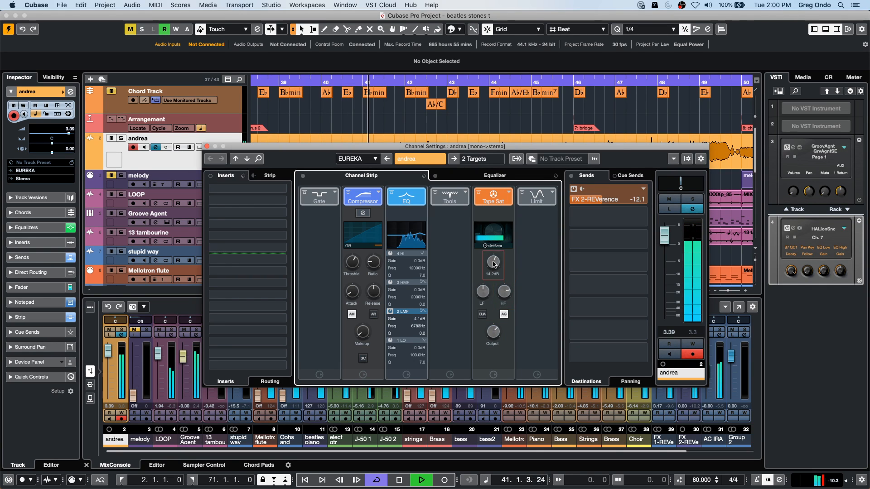
- Compare the soloed track with Tape Saturation bypassed and active, leave it bypassed, unsolo the track and close its channel settings
{"action": "left_click", "coordinate": [478, 195]}
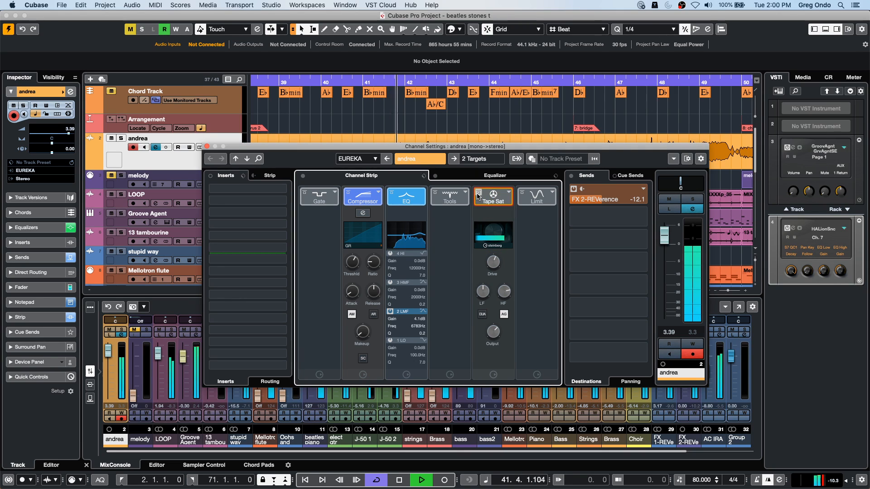
{"action": "left_click", "coordinate": [694, 201]}
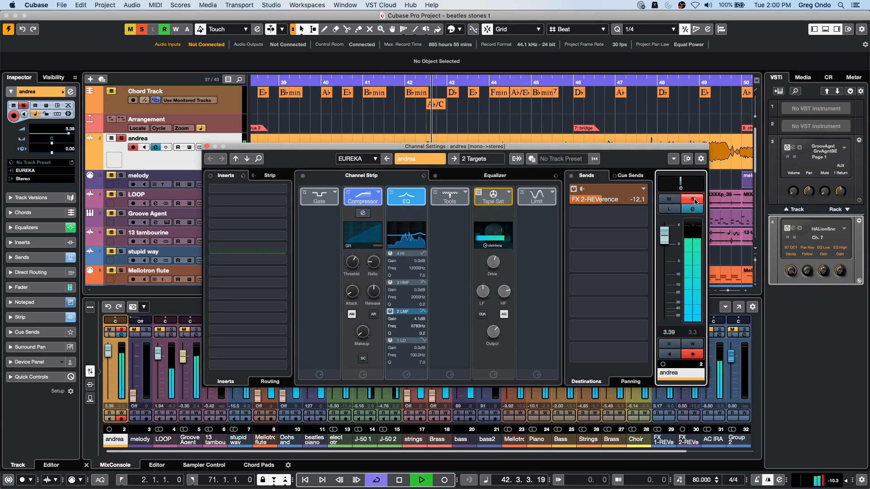
{"action": "left_click", "coordinate": [478, 195]}
{"action": "mouse_move", "coordinate": [494, 262]}
{"action": "left_click_drag", "start_coordinate": [507, 287], "coordinate": [502, 283]}
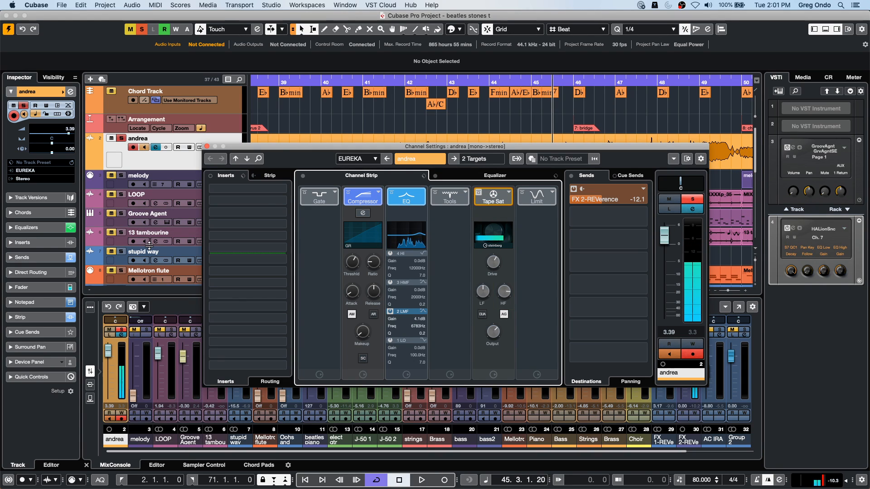
{"action": "left_click", "coordinate": [121, 138]}
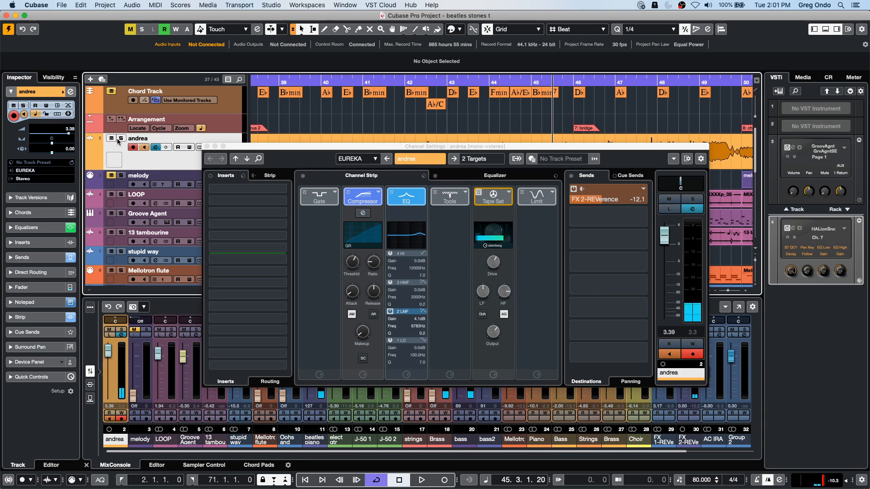
{"action": "left_click", "coordinate": [208, 146]}
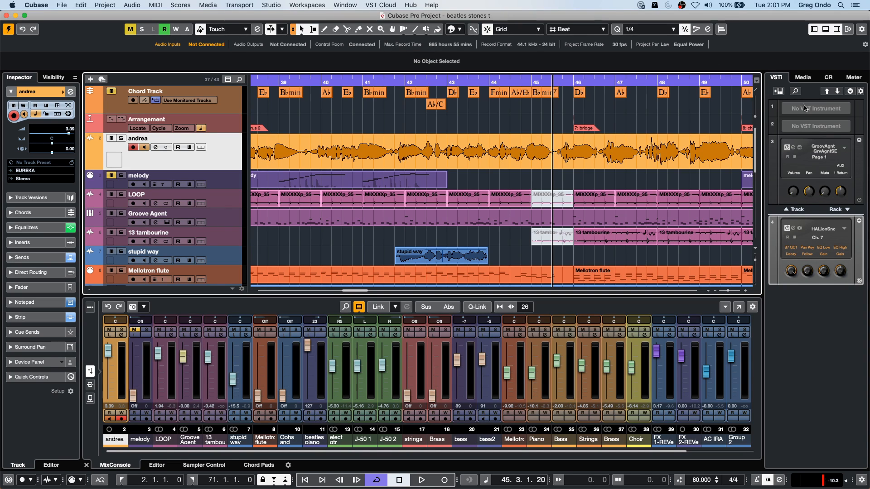
- Show the VST Effects categories in the media browser
{"action": "left_click", "coordinate": [805, 80]}
{"action": "left_click", "coordinate": [805, 80]}
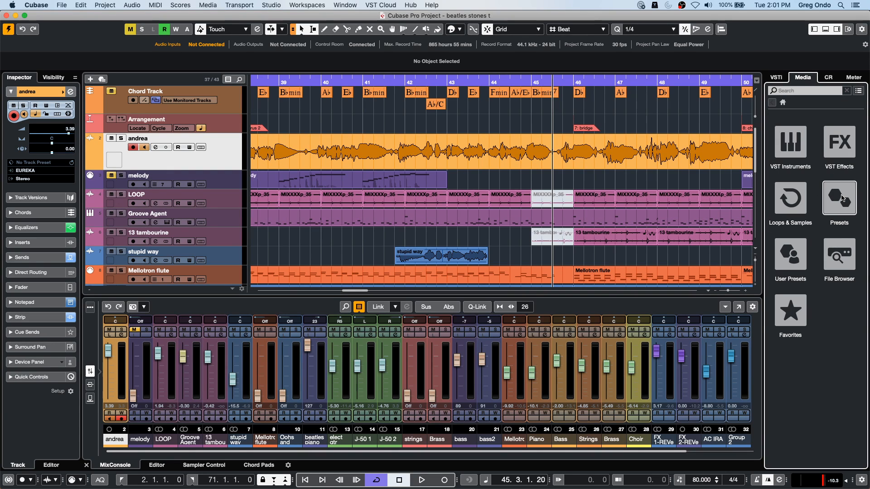
{"action": "left_click", "coordinate": [848, 136]}
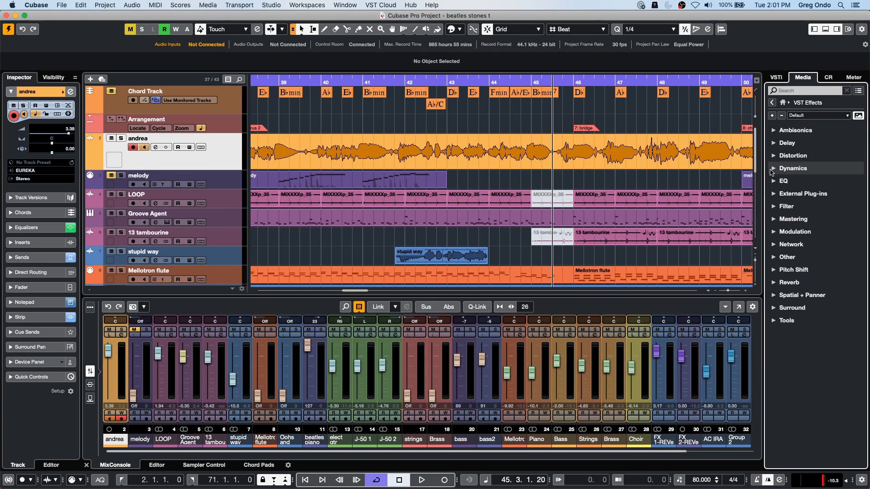
- Look through the Dynamics effects in the media browser and check the Brickwall Limiter's presets
{"action": "left_click", "coordinate": [777, 170]}
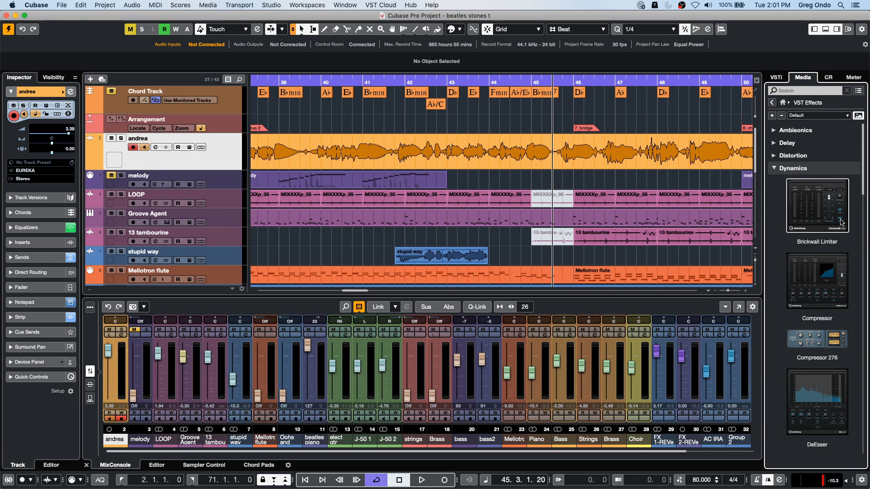
{"action": "left_click", "coordinate": [812, 208]}
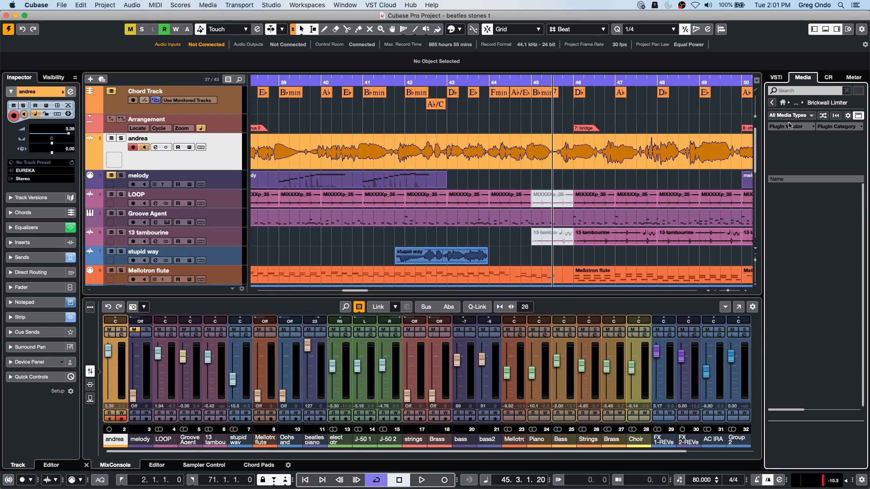
{"action": "left_click", "coordinate": [771, 102]}
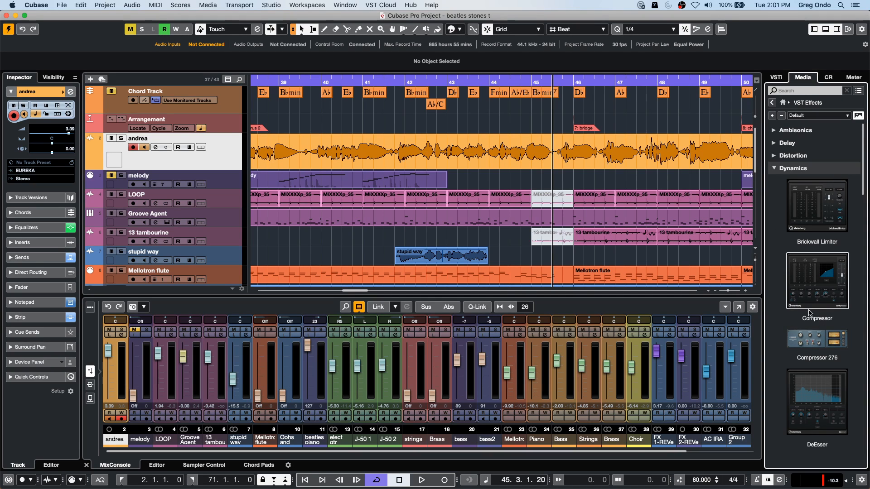
{"action": "scroll", "coordinate": [807, 315], "scroll_direction": "down", "scroll_amount": 10}
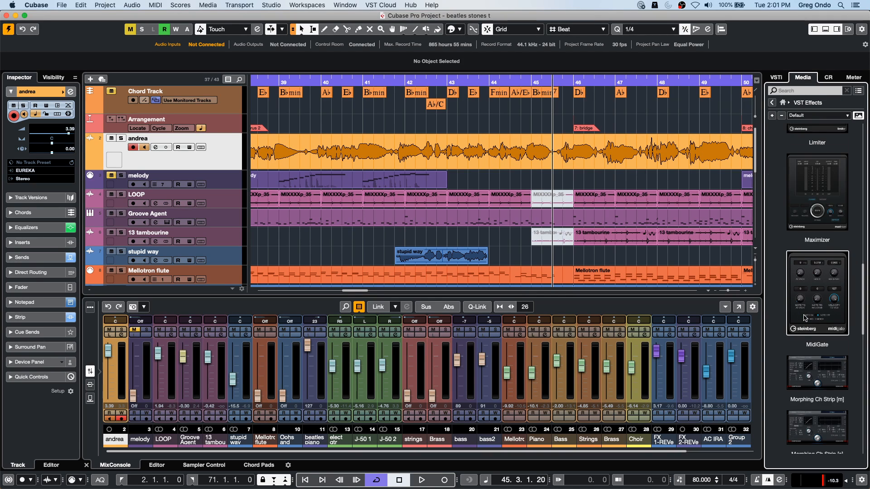
{"action": "scroll", "coordinate": [805, 318], "scroll_direction": "down", "scroll_amount": 9}
{"action": "scroll", "coordinate": [805, 317], "scroll_direction": "up", "scroll_amount": 18}
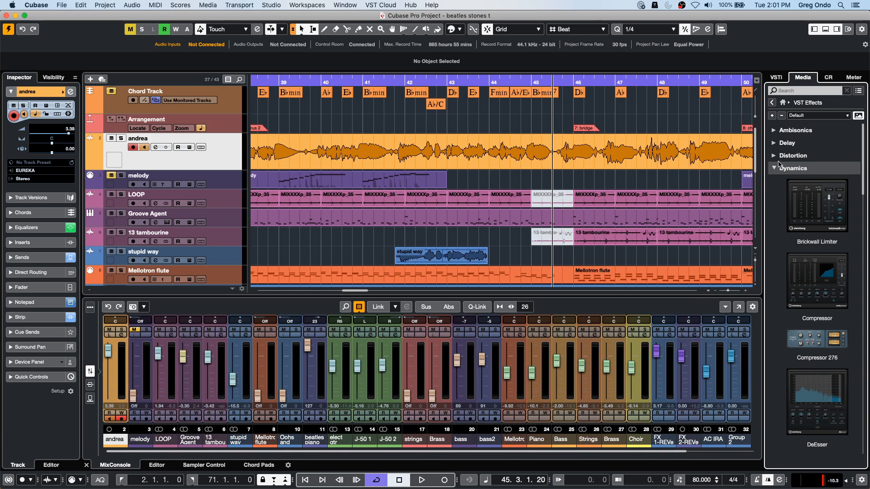
- Insert MonoDelay with its Oiltank preset on the selected audio track, and create a MonoDelay FX track below it from the Slap Back preset
{"action": "left_click", "coordinate": [776, 143]}
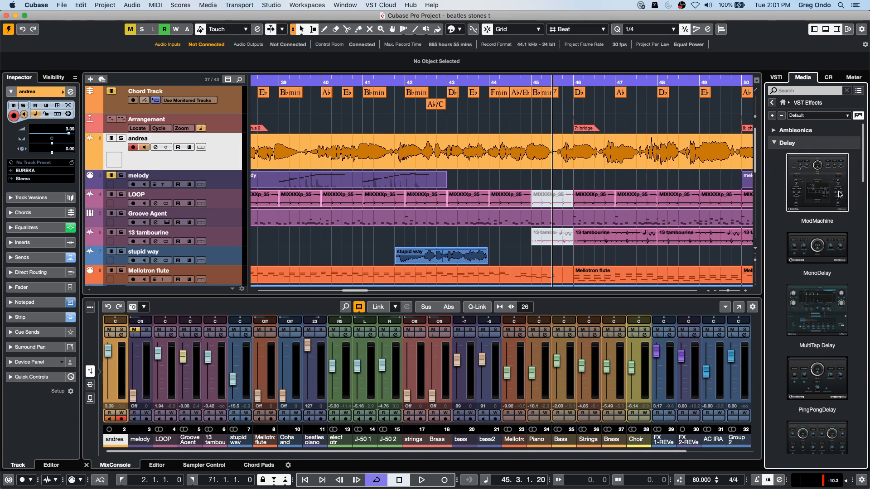
{"action": "left_click", "coordinate": [823, 256]}
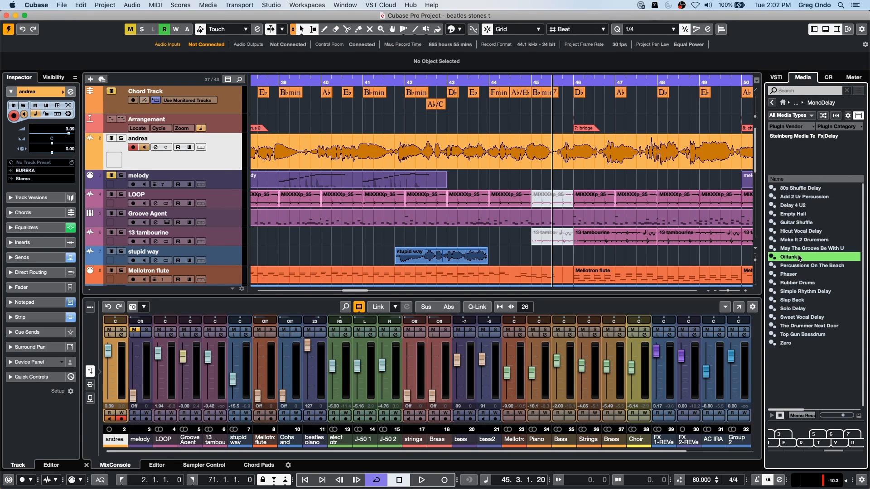
{"action": "left_click", "coordinate": [35, 243]}
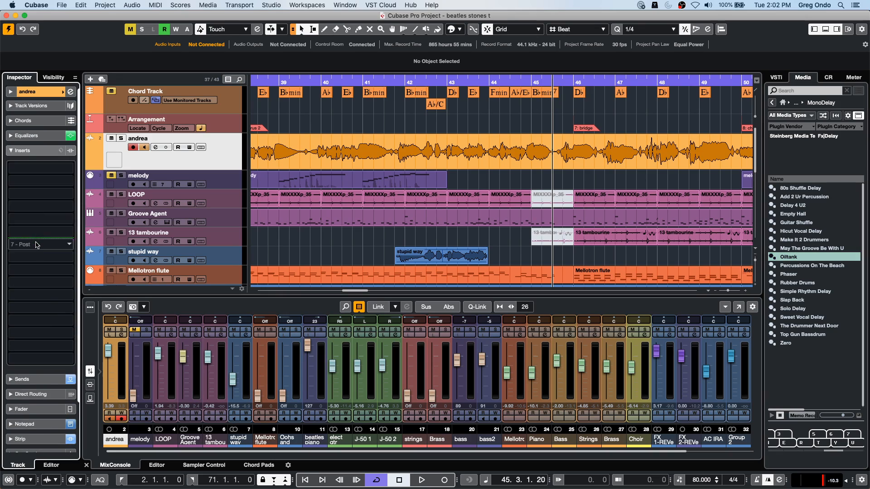
{"action": "left_click", "coordinate": [790, 257]}
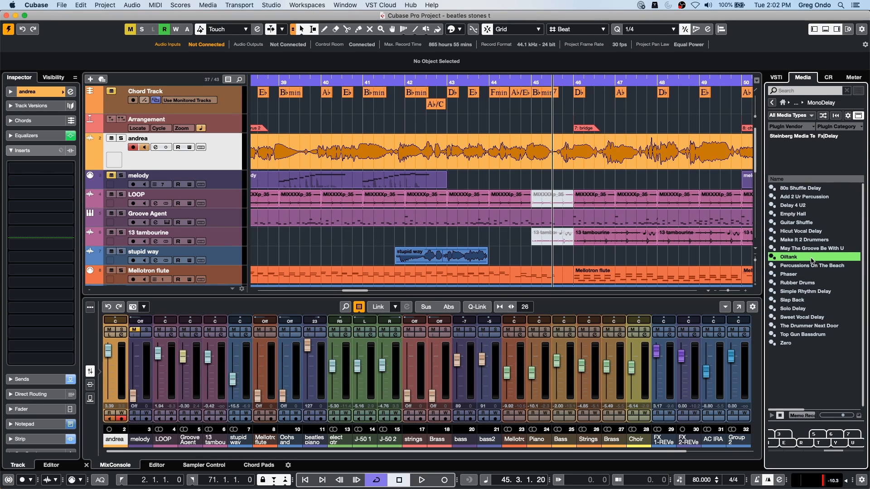
{"action": "left_click_drag", "start_coordinate": [804, 259], "coordinate": [180, 167]}
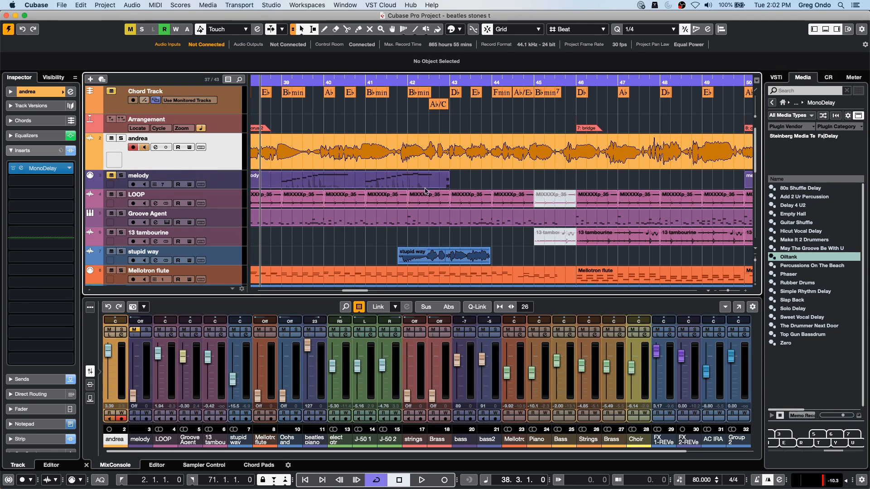
{"action": "left_click_drag", "start_coordinate": [809, 300], "coordinate": [218, 147]}
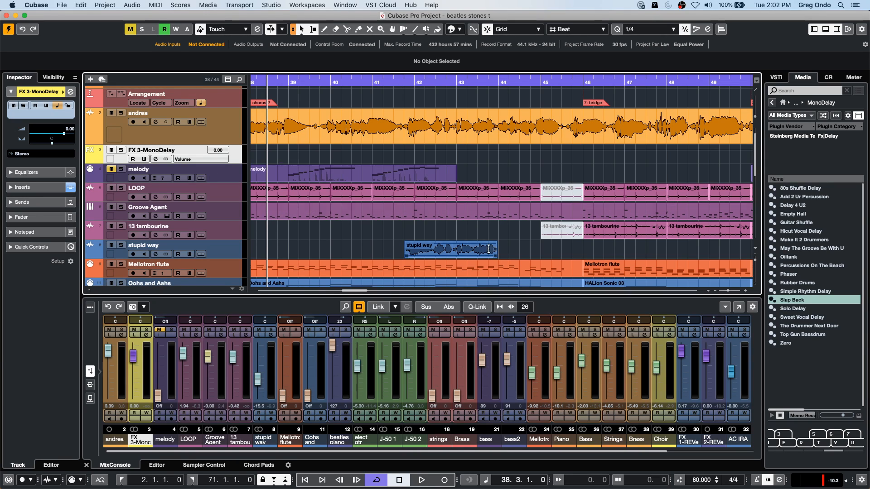
- Browse the VST Instruments in the media browser and open Retrologue's Retrologue 2 factory library
{"action": "left_click", "coordinate": [771, 103]}
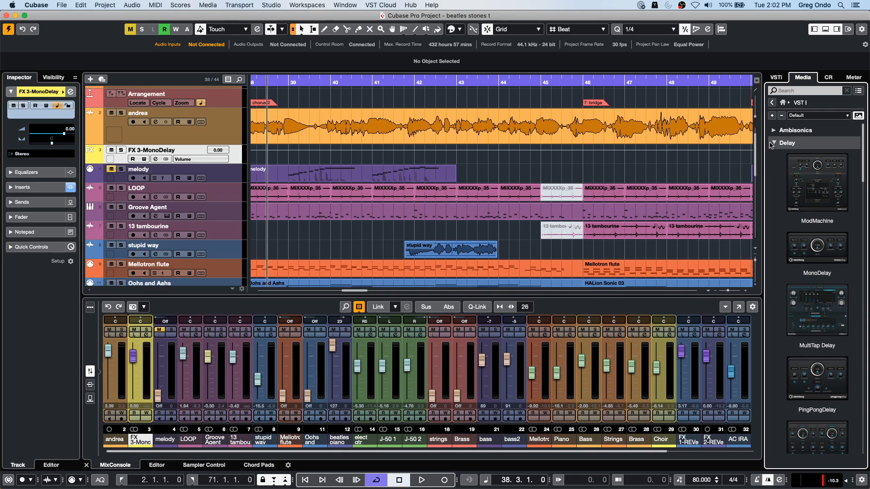
{"action": "left_click", "coordinate": [782, 102]}
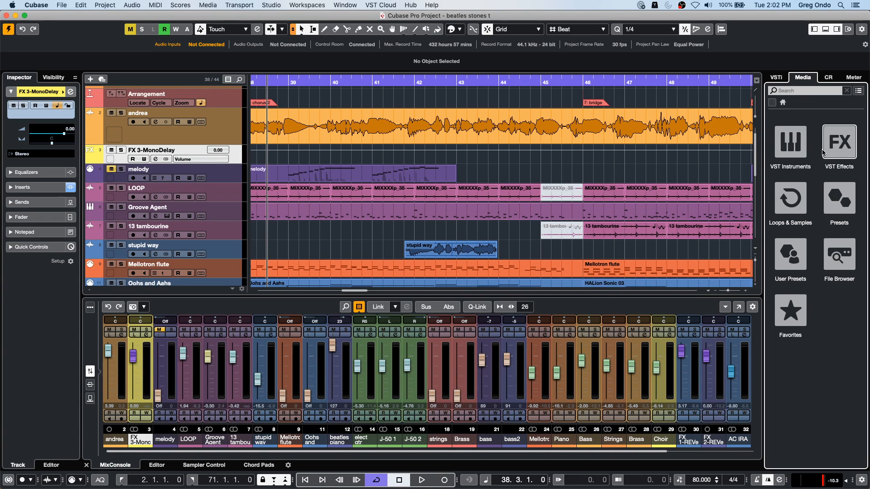
{"action": "left_click", "coordinate": [791, 143]}
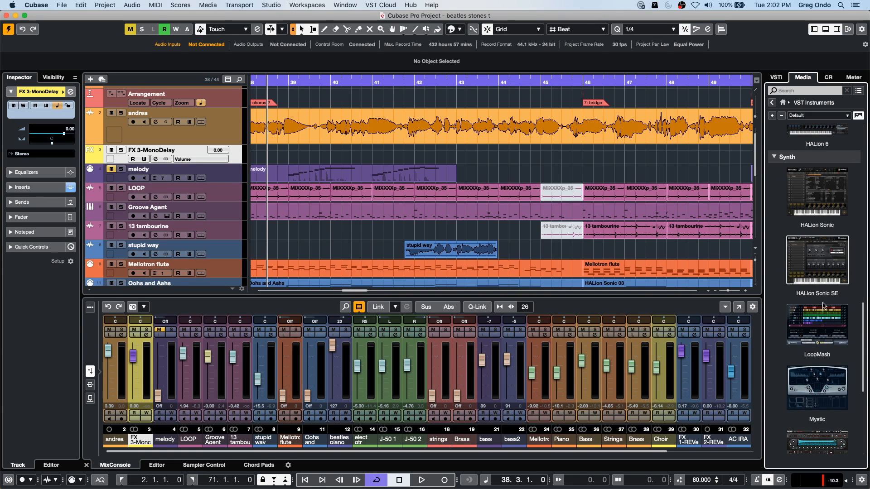
{"action": "scroll", "coordinate": [825, 321], "scroll_direction": "down", "scroll_amount": 10}
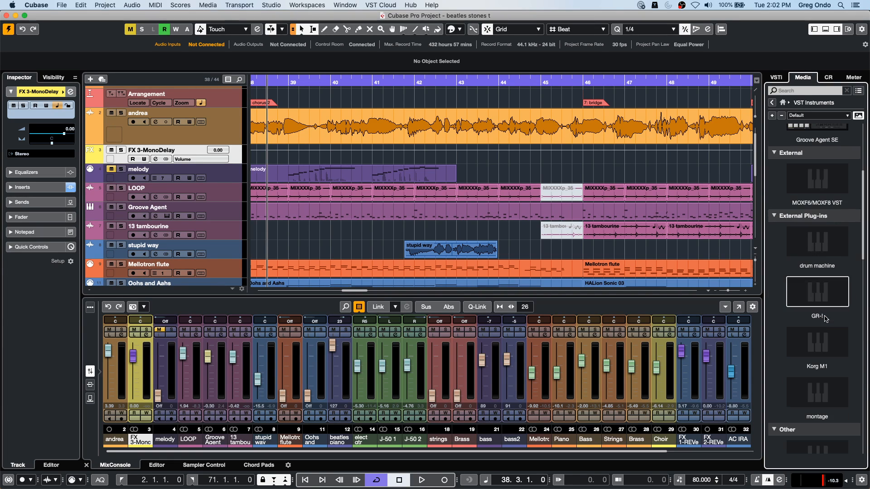
{"action": "scroll", "coordinate": [826, 317], "scroll_direction": "up", "scroll_amount": 8}
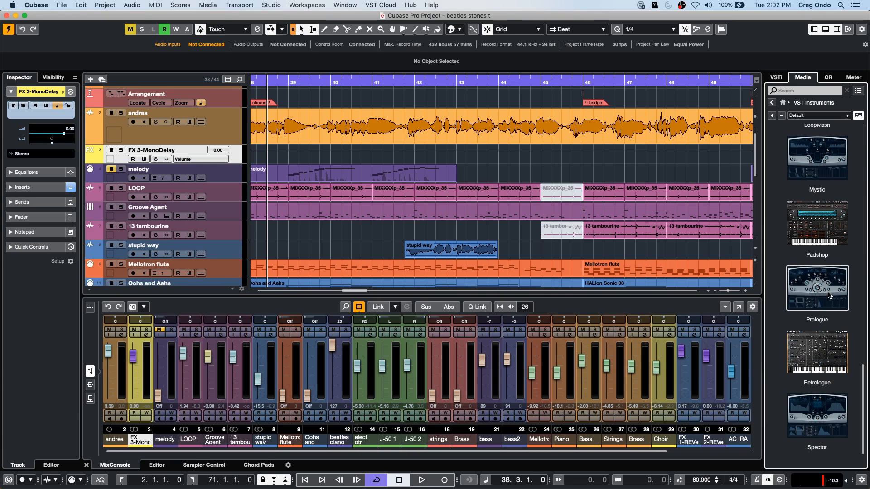
{"action": "left_click", "coordinate": [824, 328]}
{"action": "left_click", "coordinate": [830, 146]}
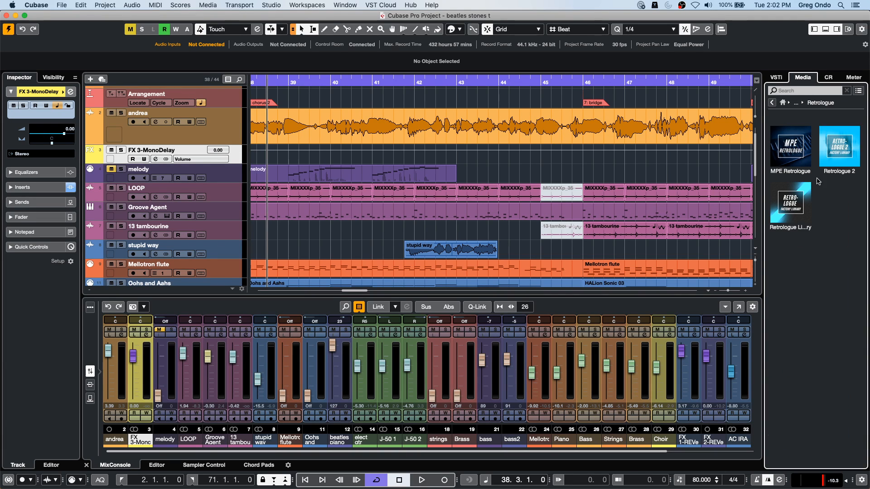
- Clear the preset search text and create an instrument track from Retrologue's Aspen Leaves preset
{"action": "left_click", "coordinate": [789, 91]}
{"action": "key", "text": "BackSpace"}
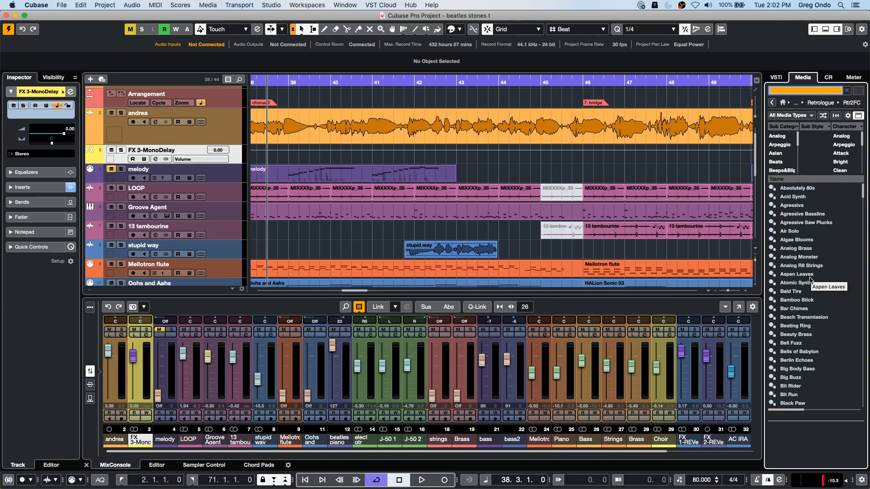
{"action": "double_click", "coordinate": [811, 275]}
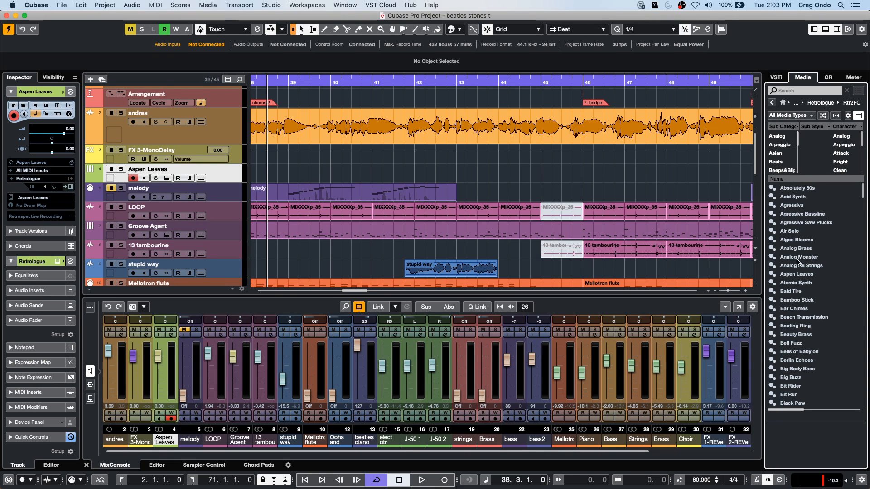
- Return to the VST Effects in the media browser and look through the Delay and Dynamics plug-ins
{"action": "left_click", "coordinate": [771, 103]}
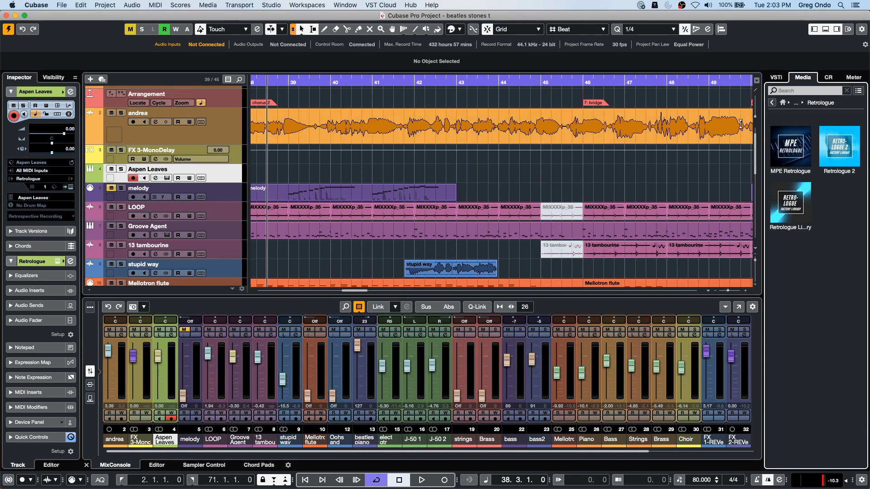
{"action": "left_click", "coordinate": [772, 102]}
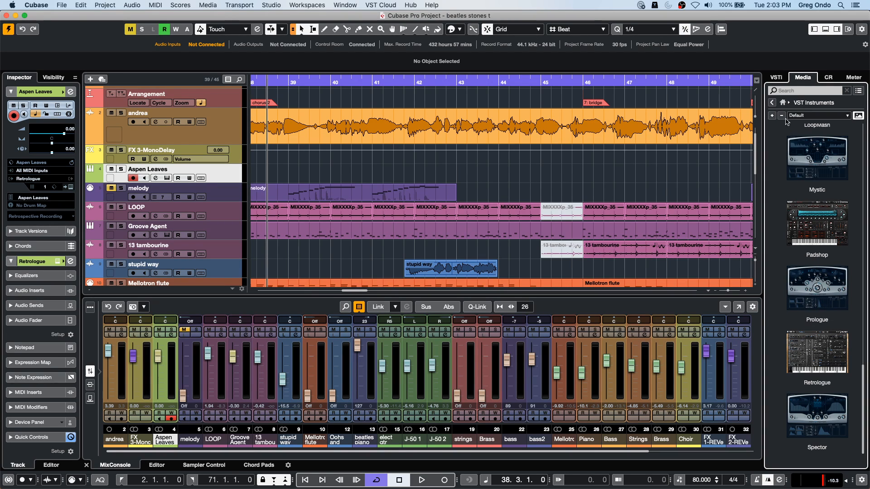
{"action": "left_click", "coordinate": [772, 102]}
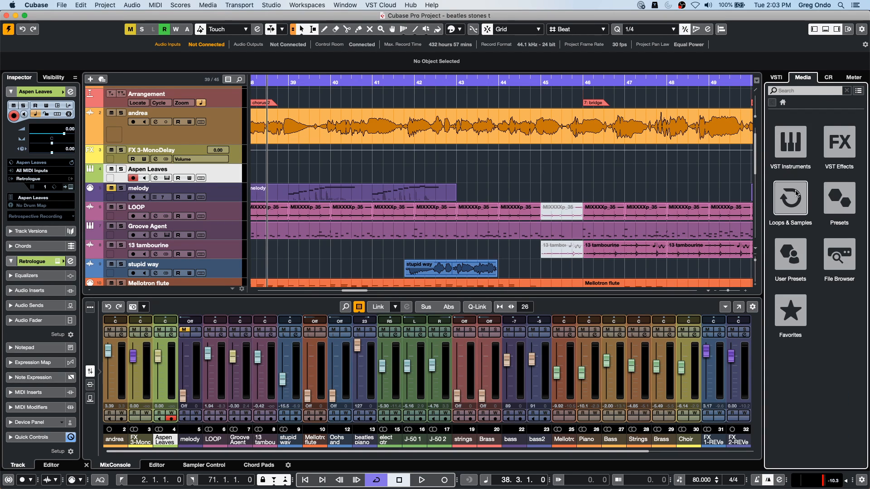
{"action": "left_click", "coordinate": [839, 142]}
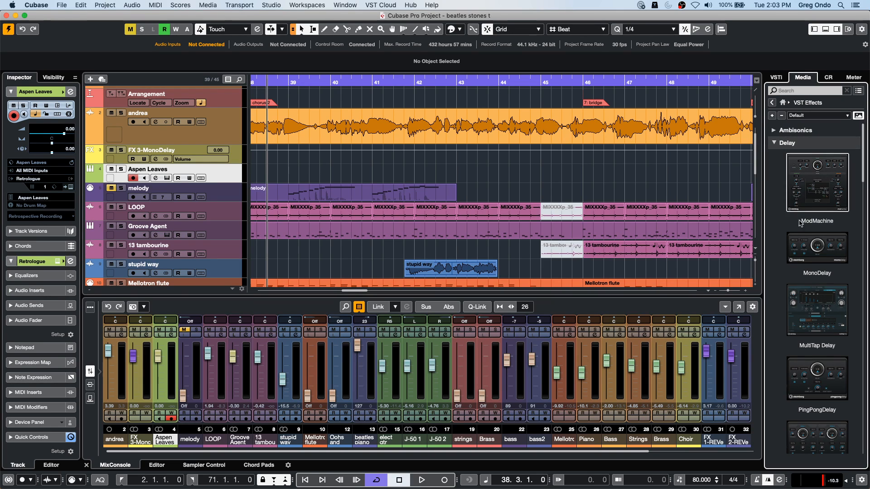
{"action": "scroll", "coordinate": [811, 338], "scroll_direction": "down", "scroll_amount": 10}
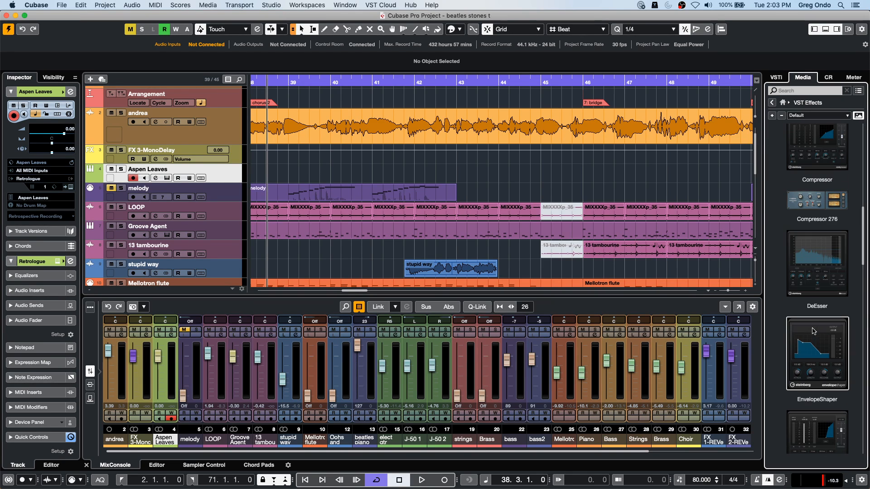
{"action": "scroll", "coordinate": [815, 358], "scroll_direction": "down", "scroll_amount": 5}
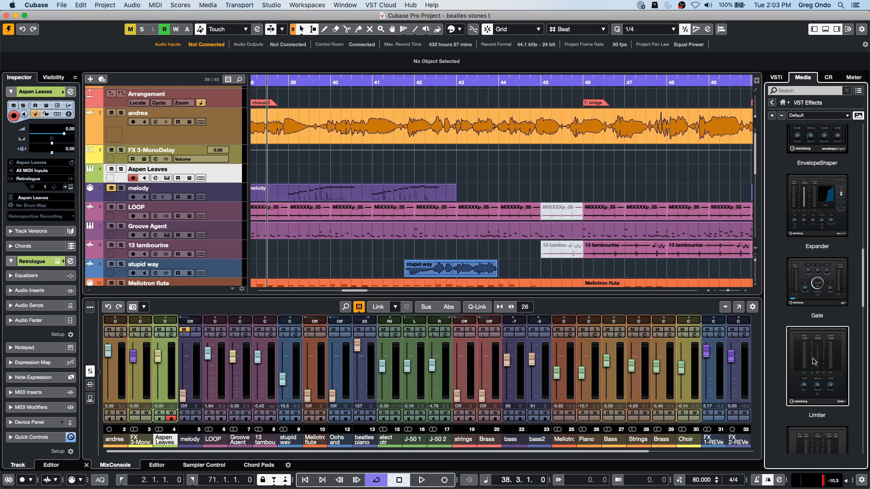
{"action": "scroll", "coordinate": [811, 375], "scroll_direction": "down", "scroll_amount": 5}
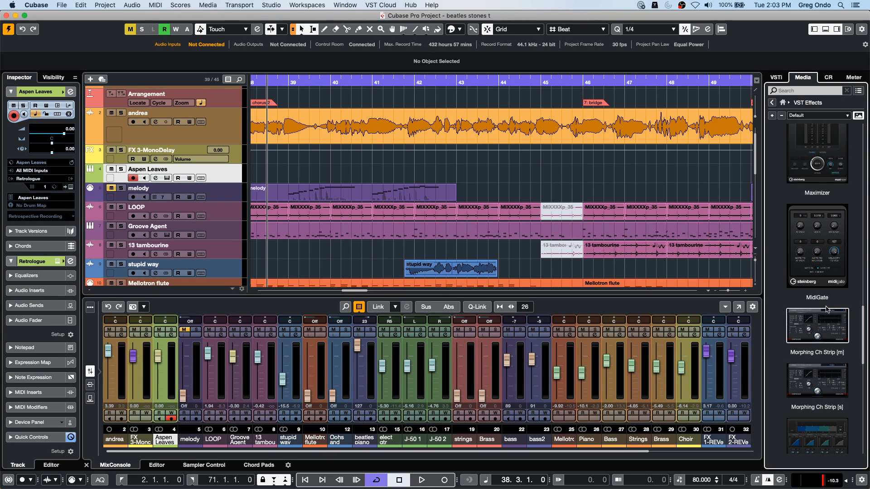
{"action": "scroll", "coordinate": [815, 334], "scroll_direction": "down", "scroll_amount": 5}
- Insert the Pitch Shift effect Octaver with its Guitar Solo preset on the Aspen Leaves track
{"action": "left_click", "coordinate": [775, 397]}
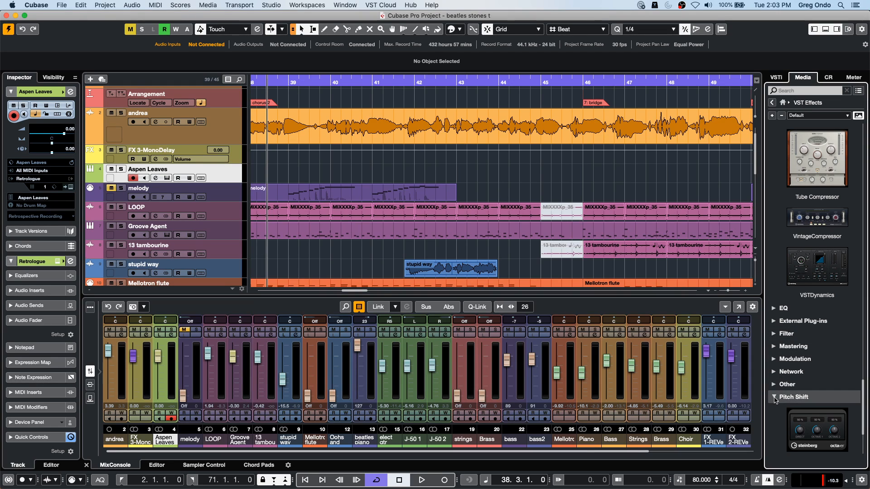
{"action": "scroll", "coordinate": [816, 363], "scroll_direction": "down", "scroll_amount": 3}
{"action": "left_click", "coordinate": [826, 318]}
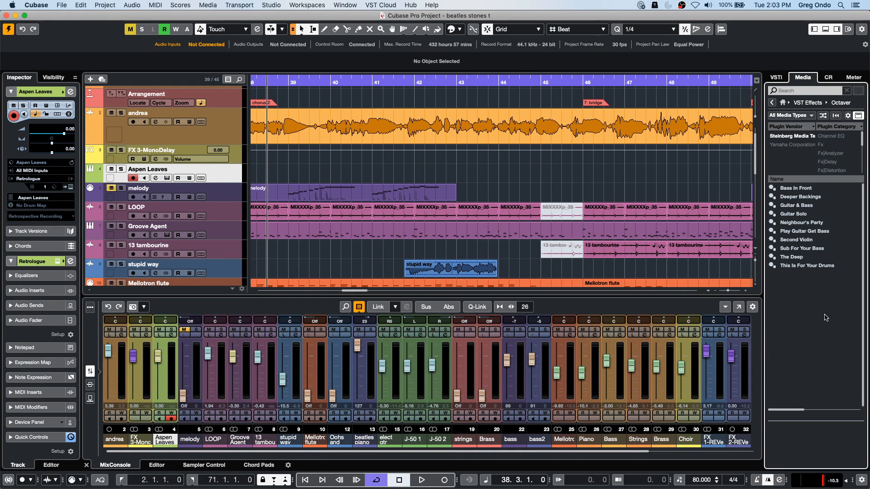
{"action": "left_click", "coordinate": [789, 214]}
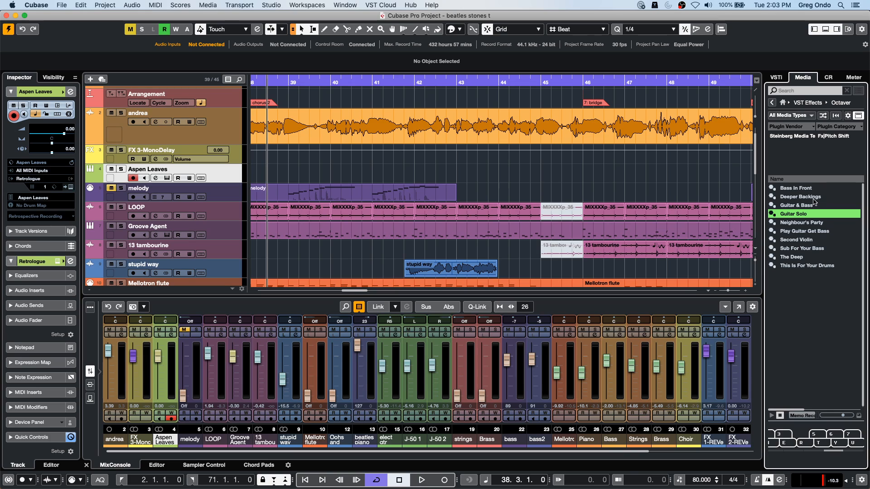
{"action": "left_click_drag", "start_coordinate": [806, 214], "coordinate": [186, 175]}
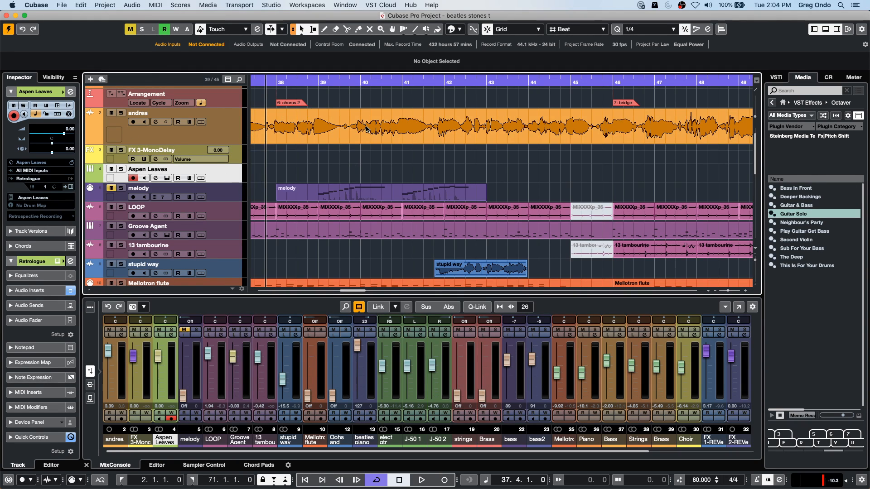
- Select the LOOP event at bar 39, followed by the Mellotron flute part at bar 46
{"action": "left_click", "coordinate": [336, 217]}
{"action": "left_click", "coordinate": [132, 217]}
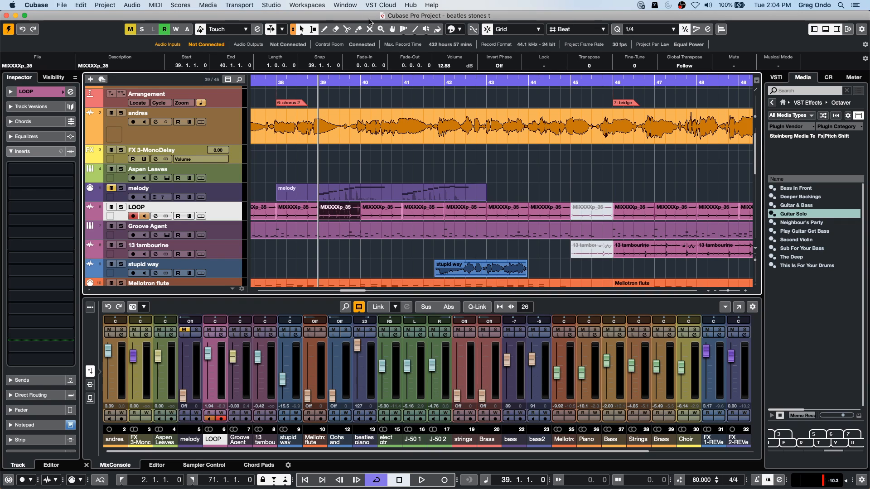
{"action": "left_click_drag", "start_coordinate": [338, 82], "coordinate": [336, 51]}
{"action": "scroll", "coordinate": [379, 219], "scroll_direction": "down", "scroll_amount": 2}
{"action": "left_click", "coordinate": [401, 259]}
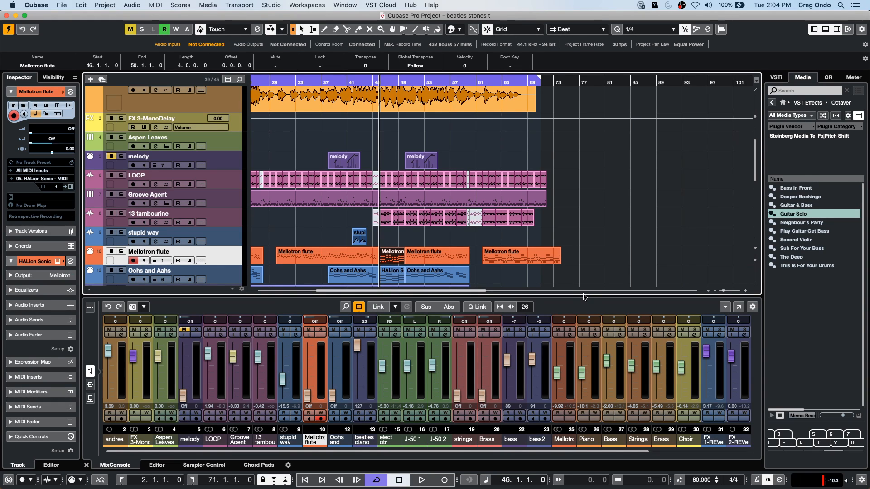
- Open the Export Audio Mixdown settings for the project
{"action": "left_click", "coordinate": [62, 5]}
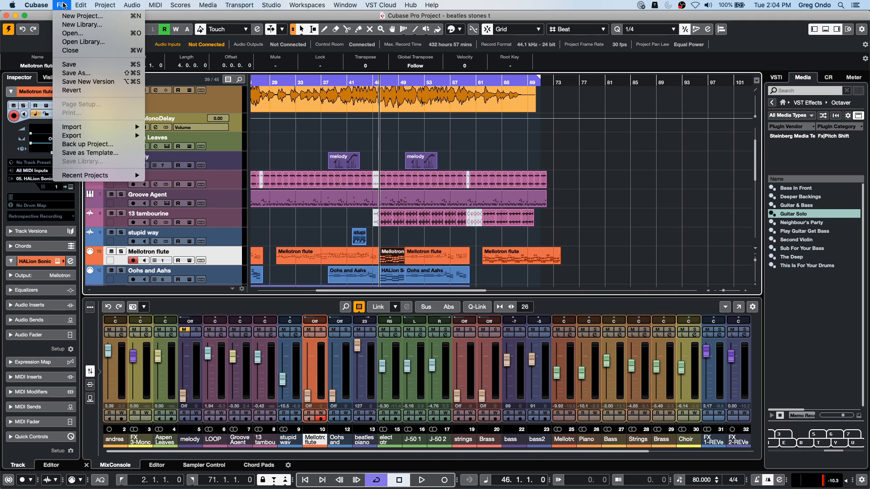
{"action": "mouse_move", "coordinate": [96, 136]}
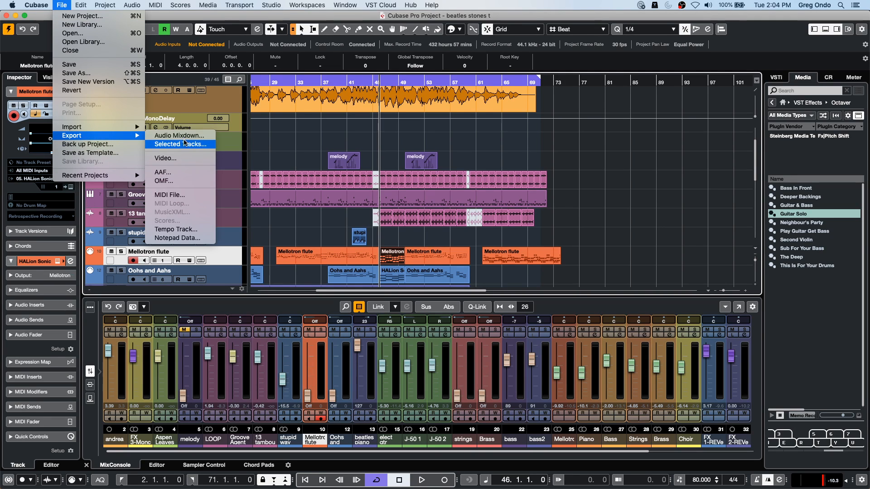
{"action": "left_click", "coordinate": [185, 136]}
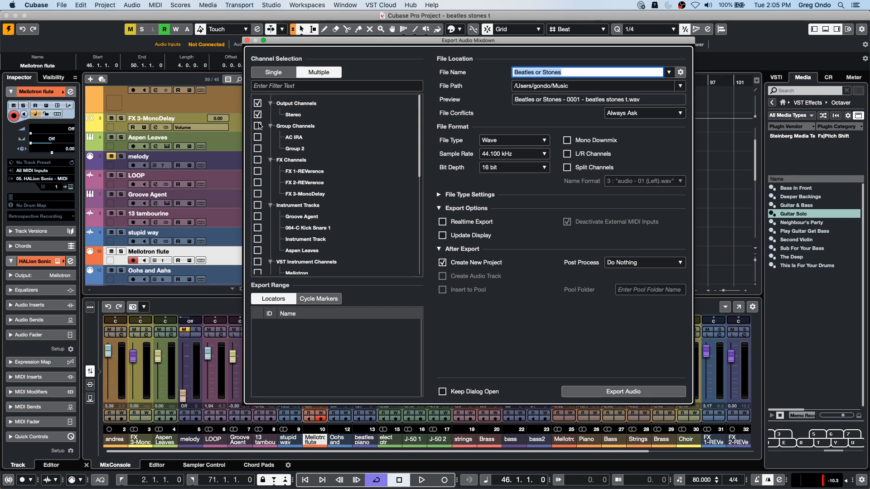
- Try selecting the AC IRA group channel for export and close the mixdown settings without exporting
{"action": "left_click", "coordinate": [257, 137]}
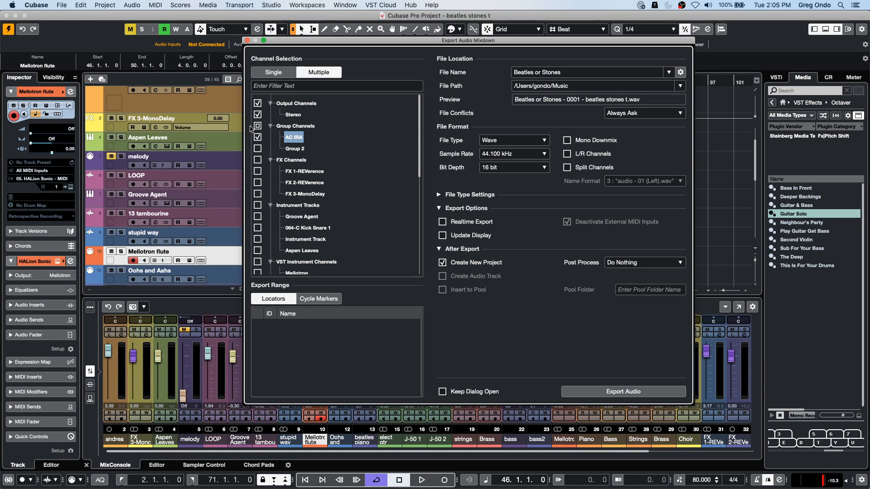
{"action": "left_click", "coordinate": [257, 137]}
{"action": "left_click", "coordinate": [247, 40]}
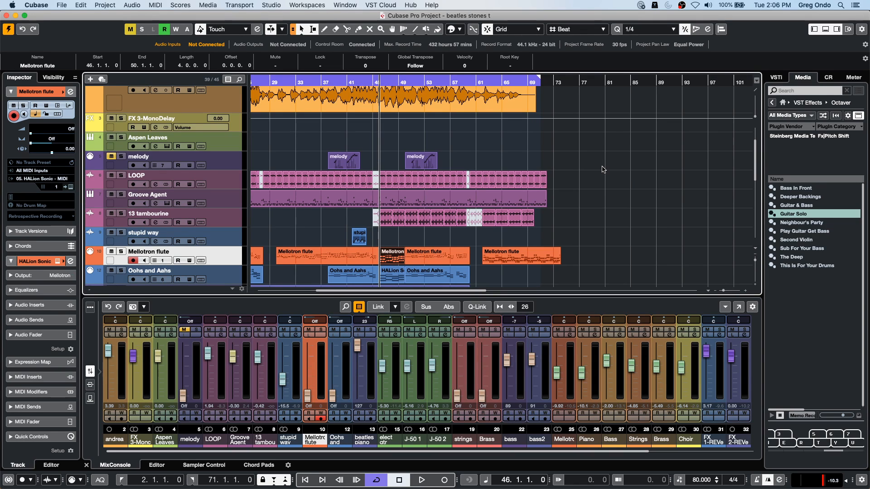
{"action": "scroll", "coordinate": [603, 169], "scroll_direction": "up", "scroll_amount": 2}
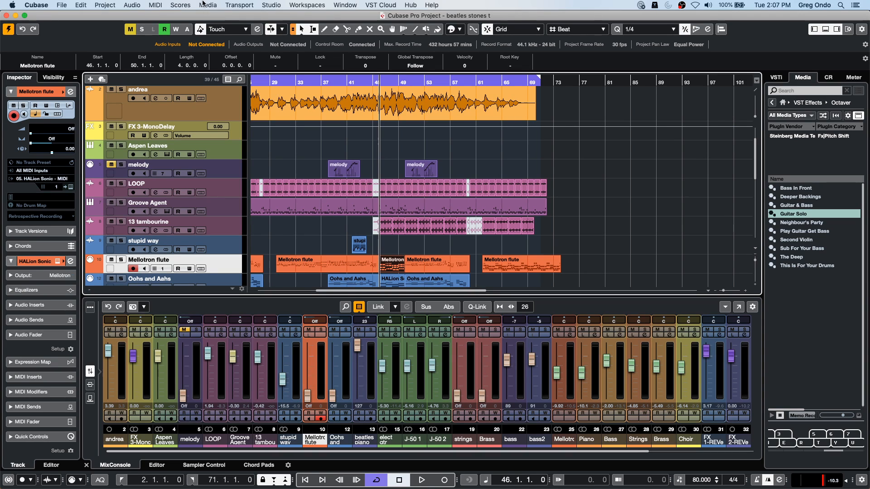
- Open and activate the recent project Amos Moses - GO.cpr, leaving its missing bass files unresolved
{"action": "left_click", "coordinate": [62, 4]}
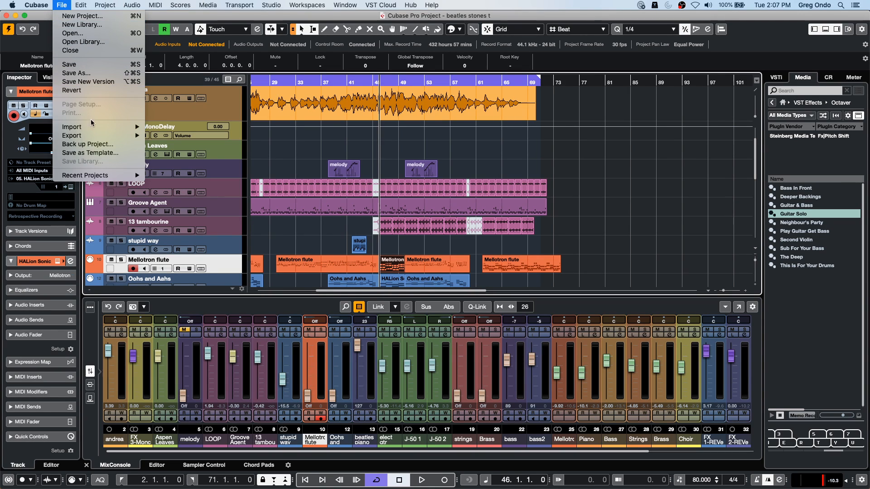
{"action": "mouse_move", "coordinate": [96, 176]}
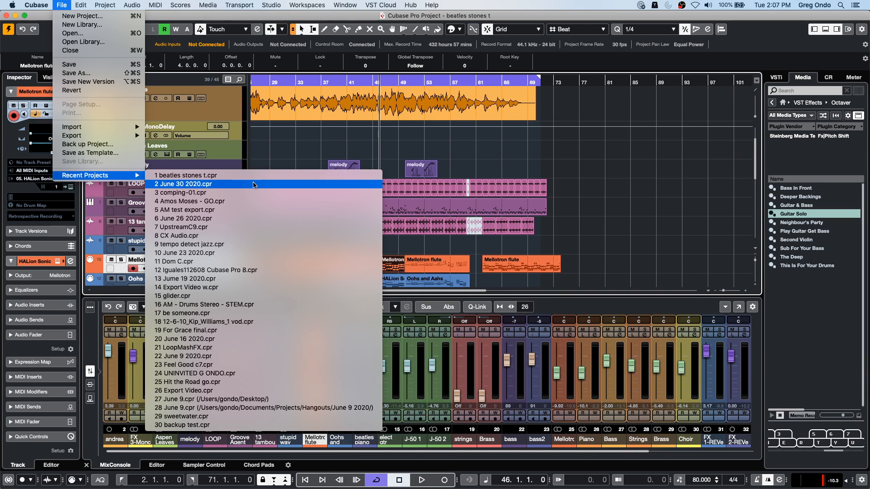
{"action": "left_click", "coordinate": [268, 199]}
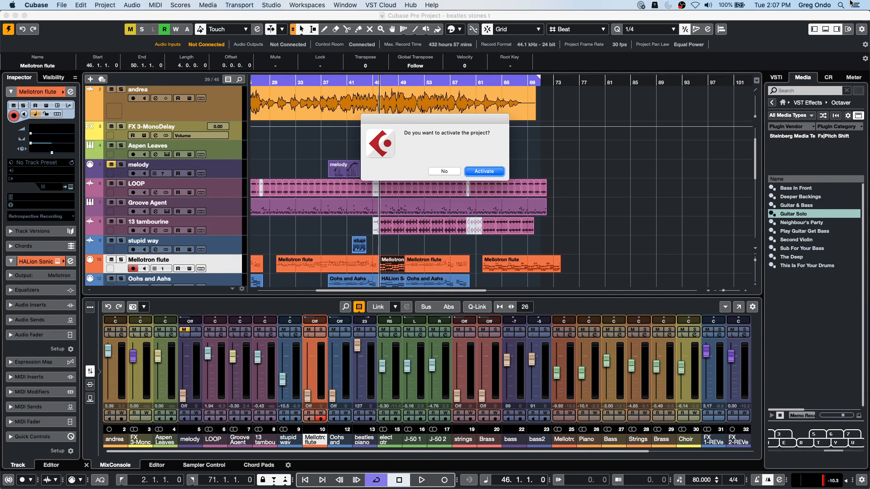
{"action": "left_click", "coordinate": [484, 171]}
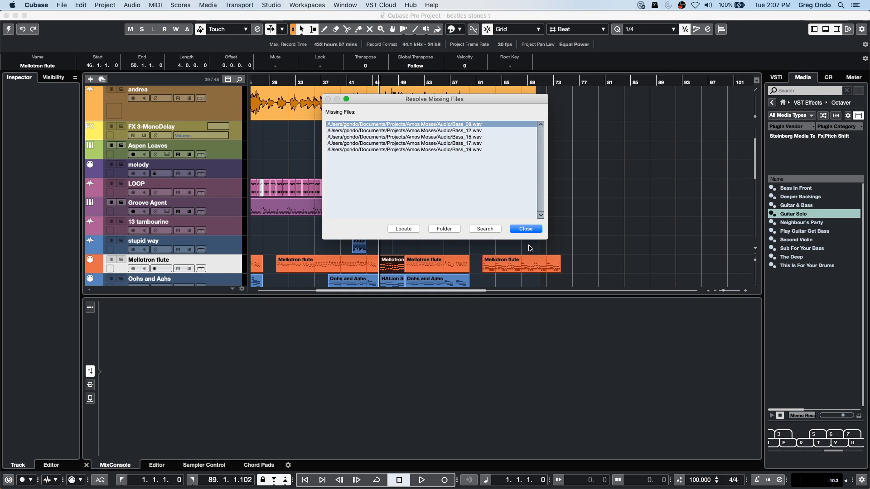
{"action": "left_click", "coordinate": [527, 228]}
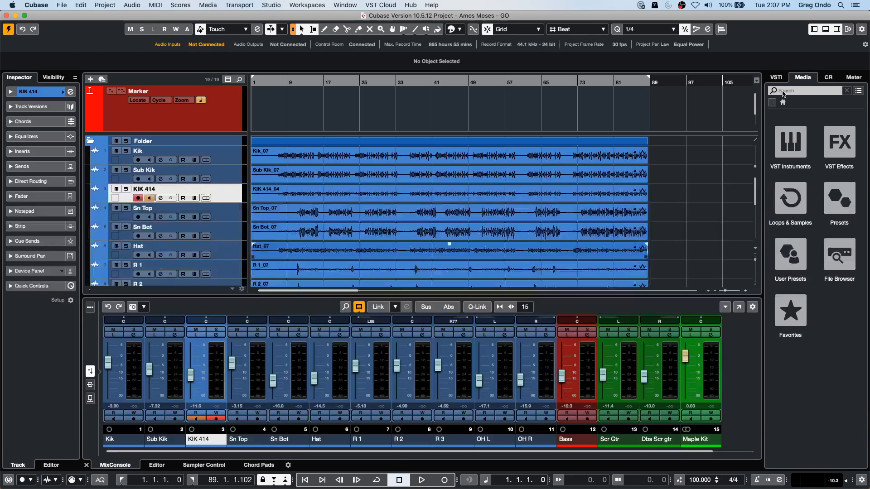
- Play the Amos Moses - GO project from bar 6 up to about bar 15
{"action": "left_click", "coordinate": [274, 82]}
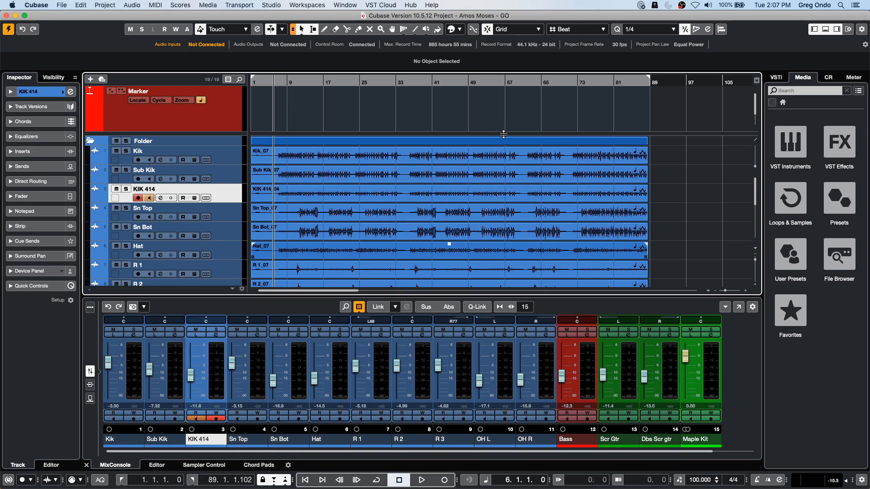
{"action": "key", "text": "space"}
{"action": "scroll", "coordinate": [344, 145], "scroll_direction": "down", "scroll_amount": 1}
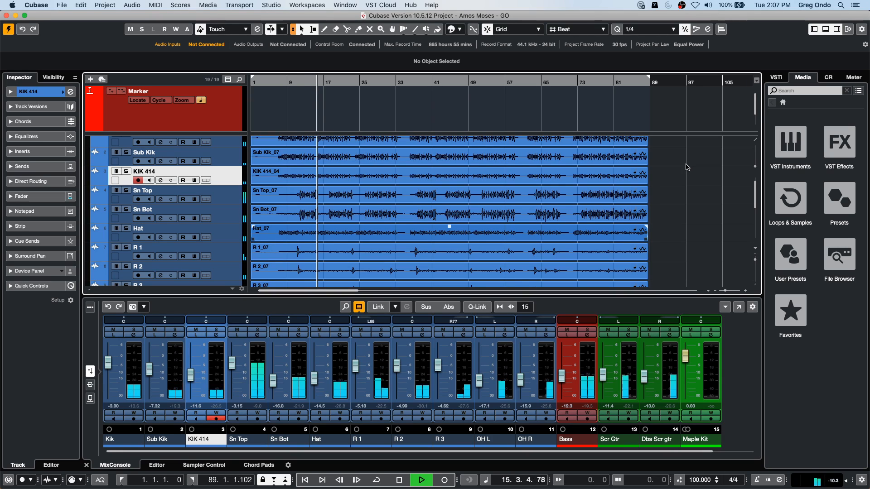
{"action": "key", "text": "space"}
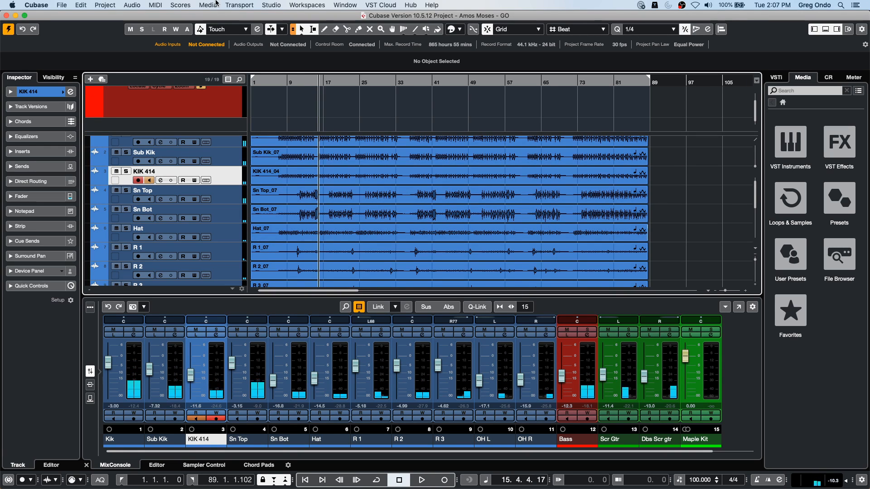
- Enable Musical Mode for the Bass audio file in the Pool, with the Tempo column widened
{"action": "left_click", "coordinate": [216, 3]}
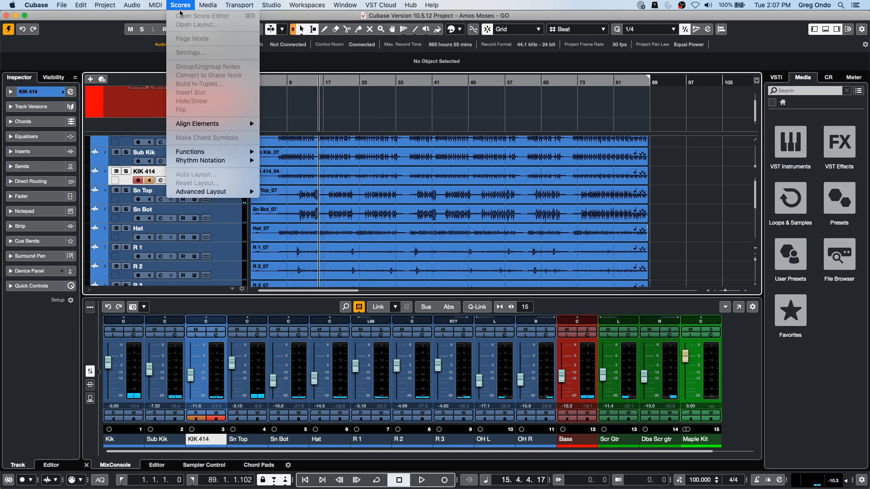
{"action": "left_click", "coordinate": [213, 15]}
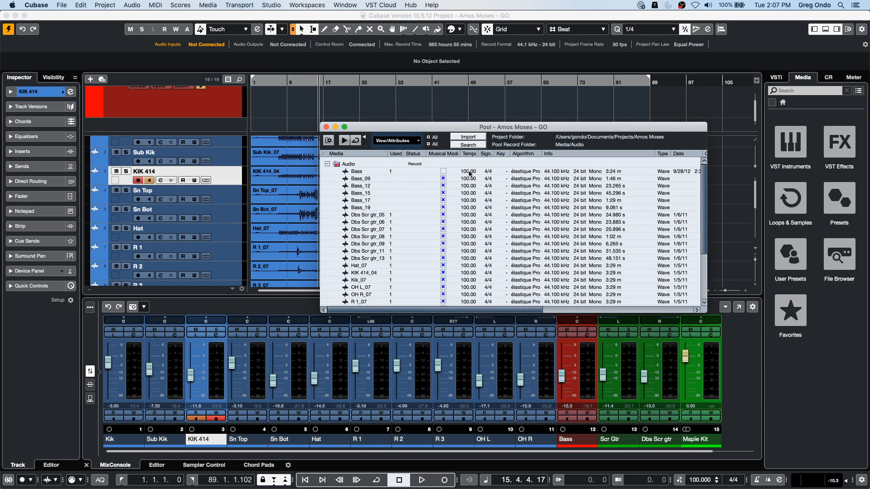
{"action": "left_click_drag", "start_coordinate": [478, 153], "coordinate": [501, 153]}
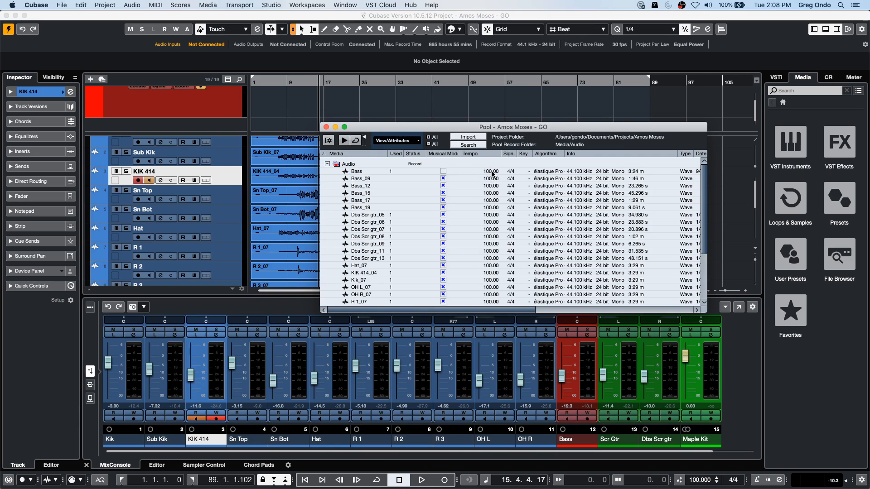
{"action": "left_click", "coordinate": [444, 172]}
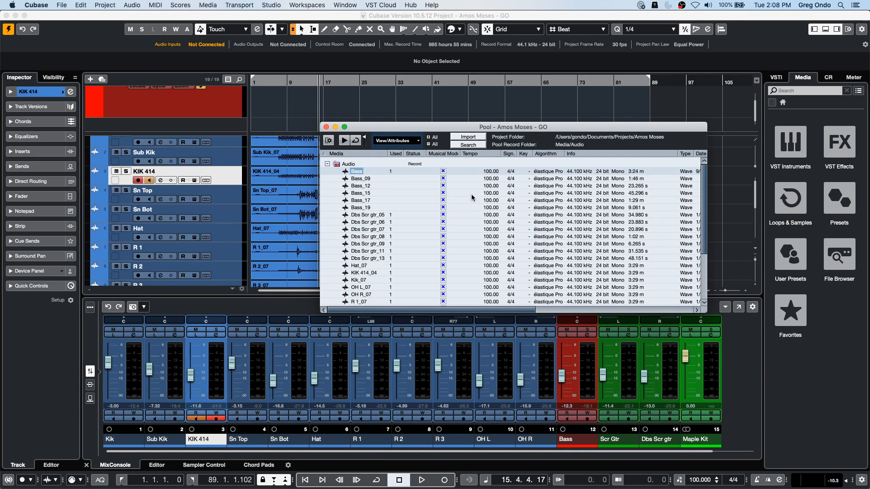
{"action": "left_click", "coordinate": [325, 128]}
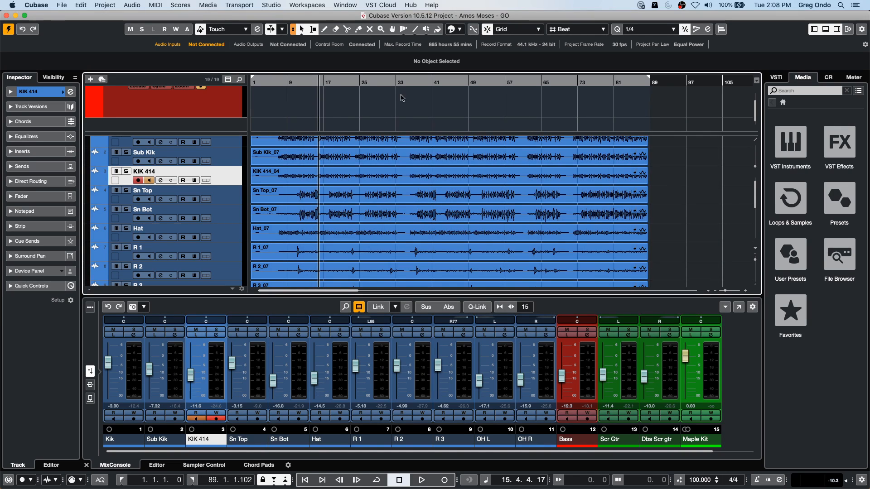
- Play a short passage of the project from bar 24, beat 2
{"action": "left_click", "coordinate": [357, 83]}
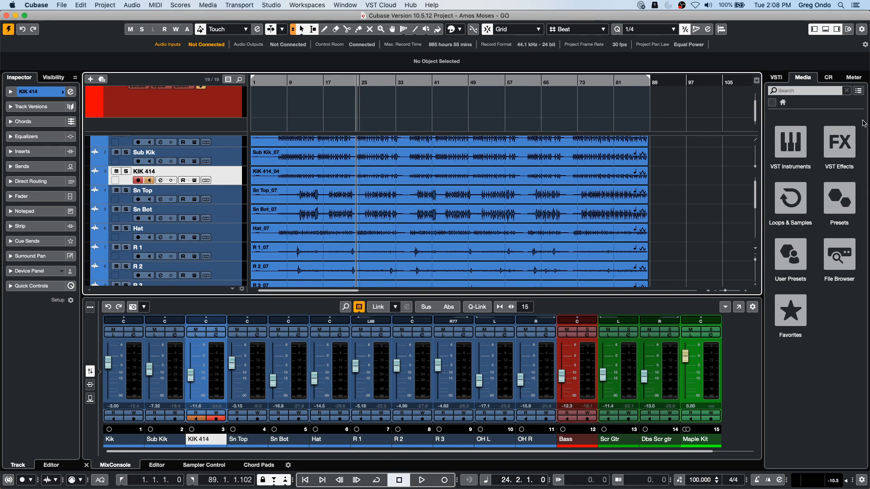
{"action": "key", "text": "space"}
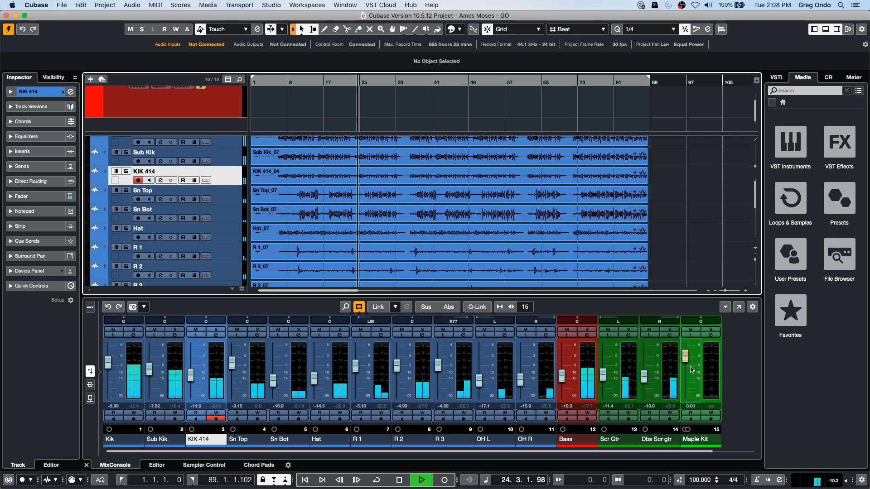
{"action": "key", "text": "space"}
- Open the Ambient Lounge set under Loops & Samples in the media browser and audition Atonal - 02 - Audio - Shakers
{"action": "left_click", "coordinate": [790, 144]}
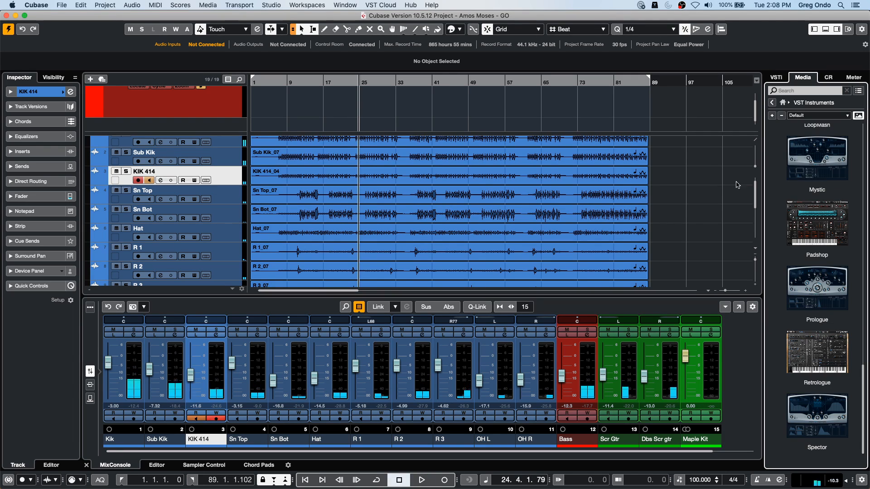
{"action": "left_click", "coordinate": [782, 102]}
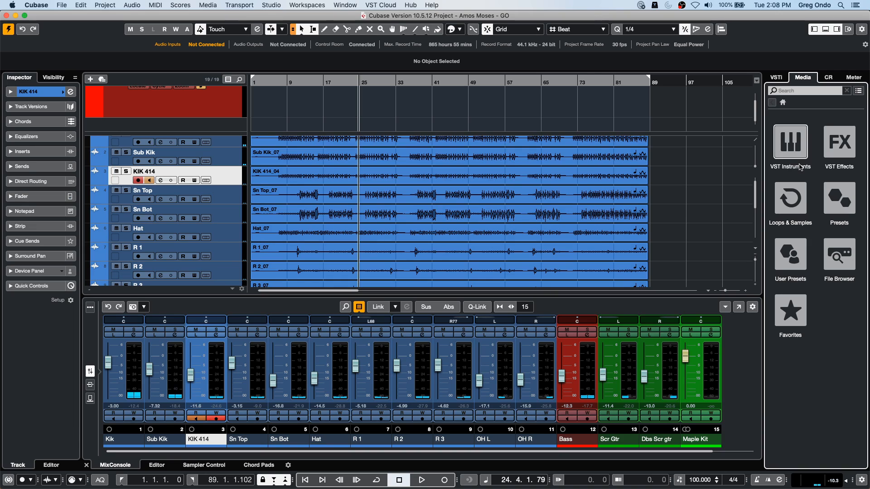
{"action": "left_click", "coordinate": [794, 184]}
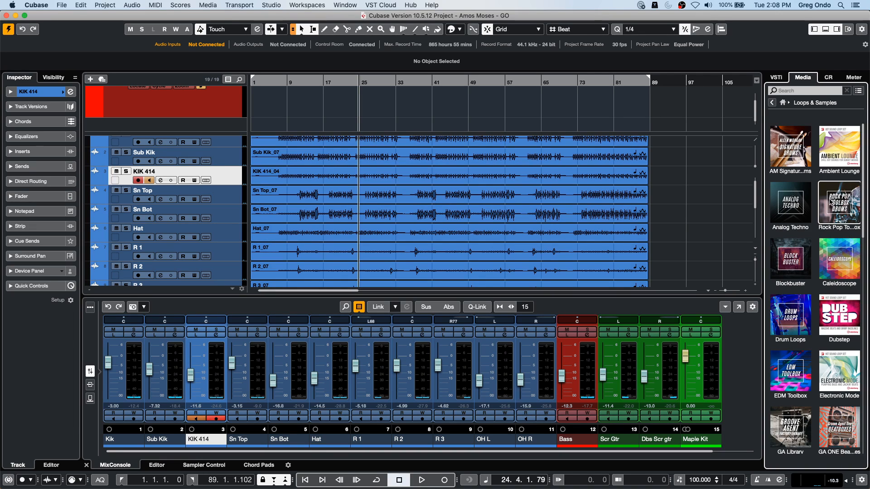
{"action": "left_click", "coordinate": [848, 157]}
{"action": "left_click", "coordinate": [790, 196]}
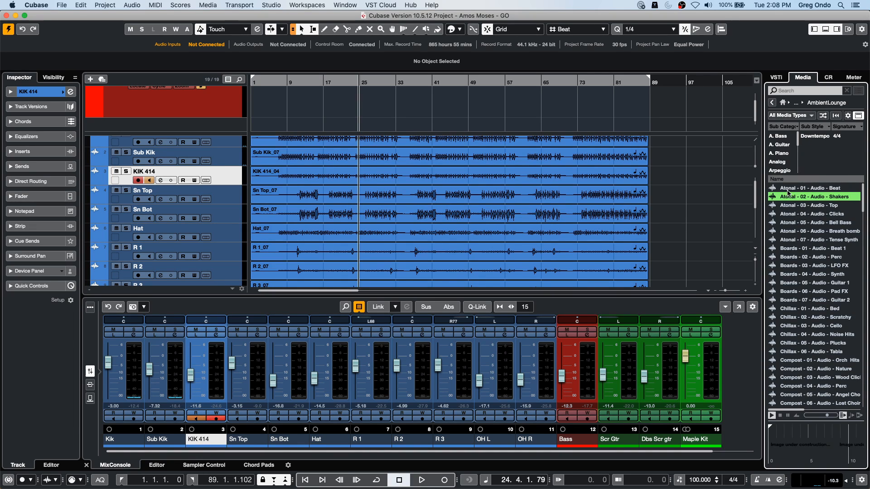
- Filter the Ambient Lounge loops to the Beats sub category and audition Boards - 01 and the two Futurechill beats
{"action": "scroll", "coordinate": [785, 158], "scroll_direction": "down", "scroll_amount": 2}
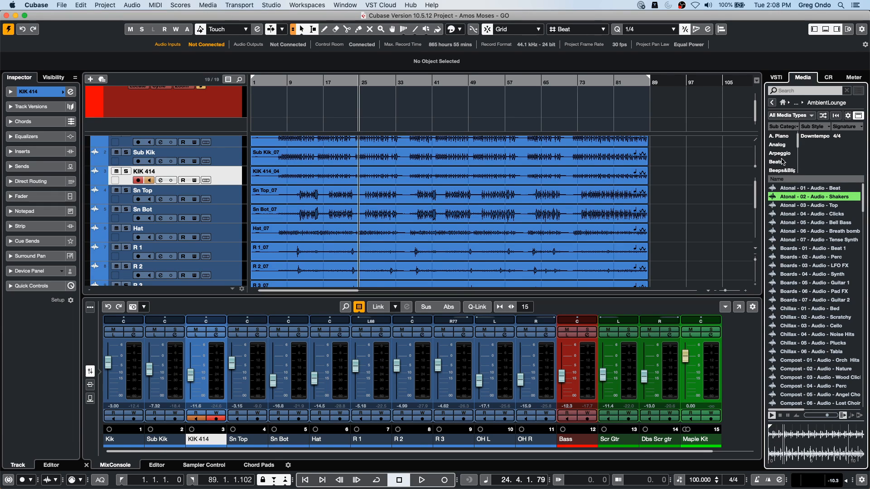
{"action": "left_click", "coordinate": [776, 162]}
{"action": "left_click", "coordinate": [815, 214]}
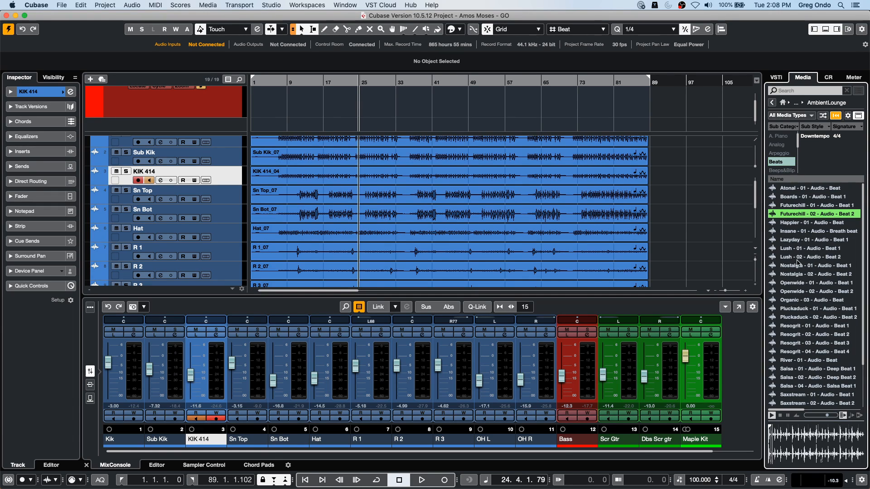
{"action": "left_click", "coordinate": [807, 196]}
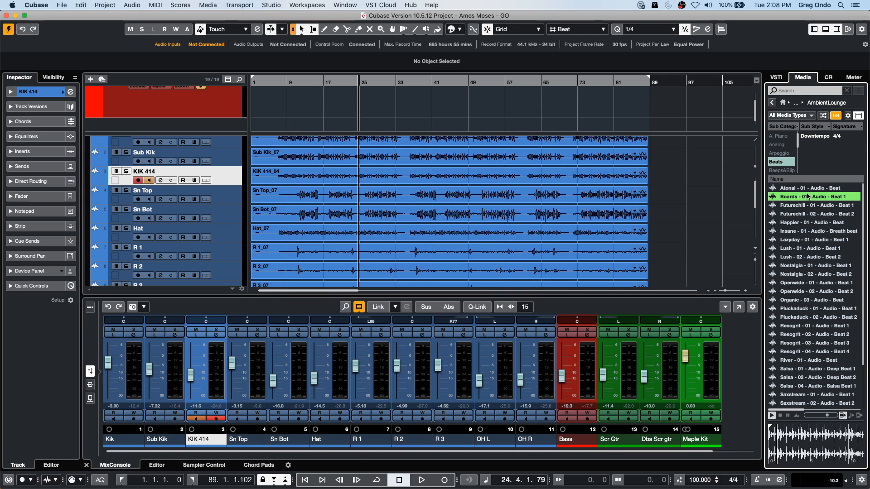
{"action": "left_click", "coordinate": [805, 207]}
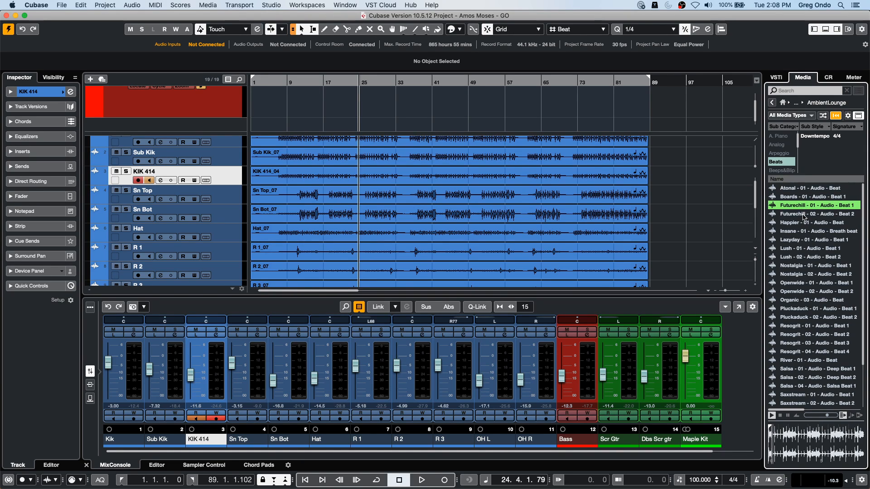
{"action": "left_click", "coordinate": [804, 215]}
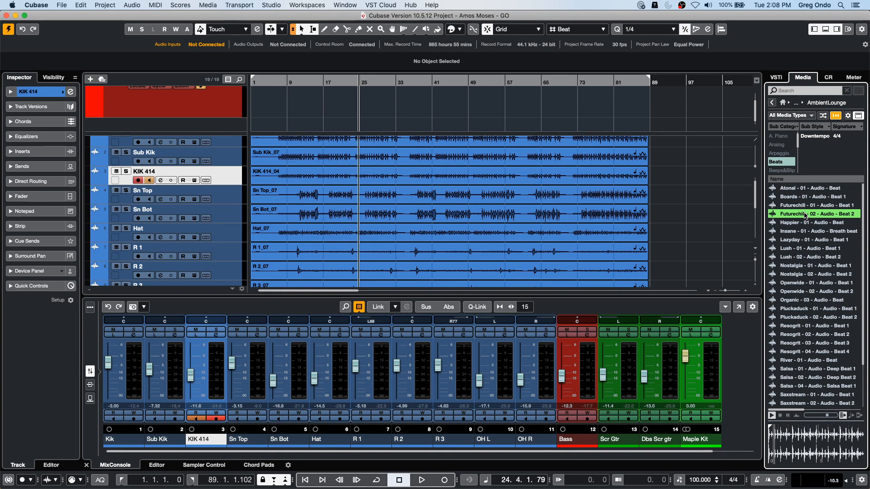
- Insert the Futurechill - 02 - Audio - Beat 2 loop at bar 7 on a new track below KIK 414
{"action": "scroll", "coordinate": [350, 211], "scroll_direction": "up", "scroll_amount": 3}
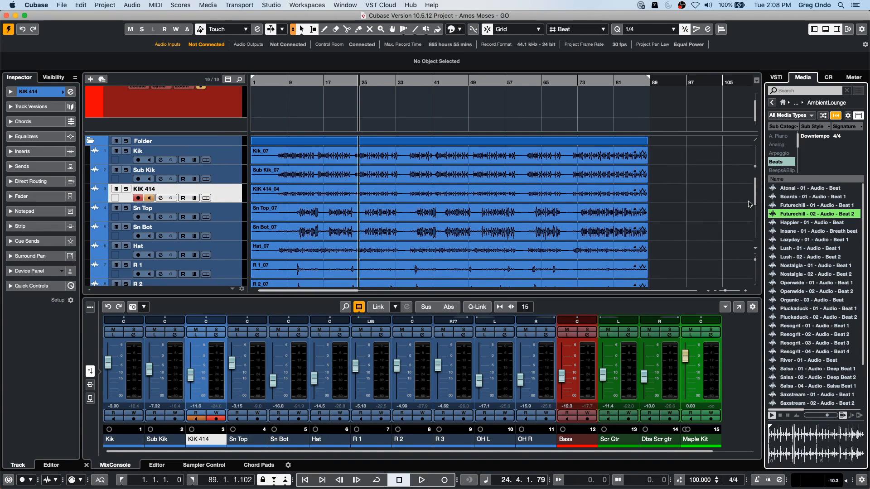
{"action": "left_click_drag", "start_coordinate": [773, 211], "coordinate": [291, 235]}
{"action": "left_click_drag", "start_coordinate": [268, 82], "coordinate": [436, 237]}
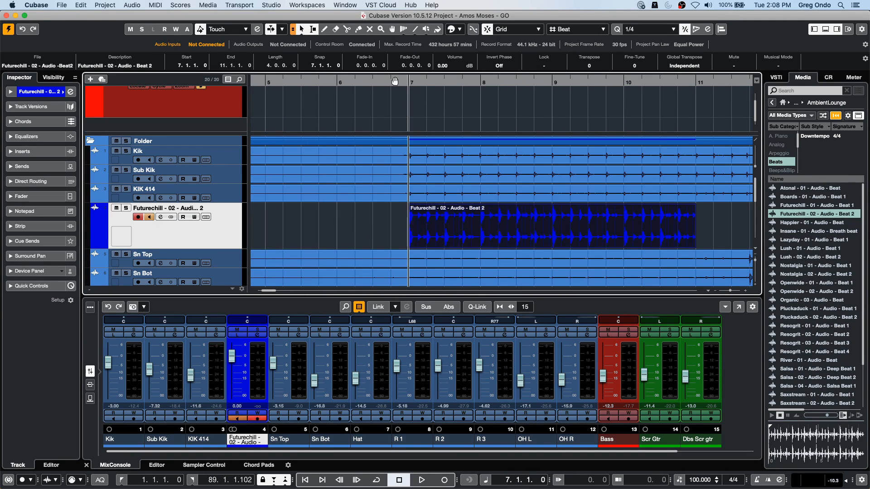
- Play the project from bar 6, beat 3 to hear the Futurechill loop with the other tracks
{"action": "left_click_drag", "start_coordinate": [388, 82], "coordinate": [375, 47]}
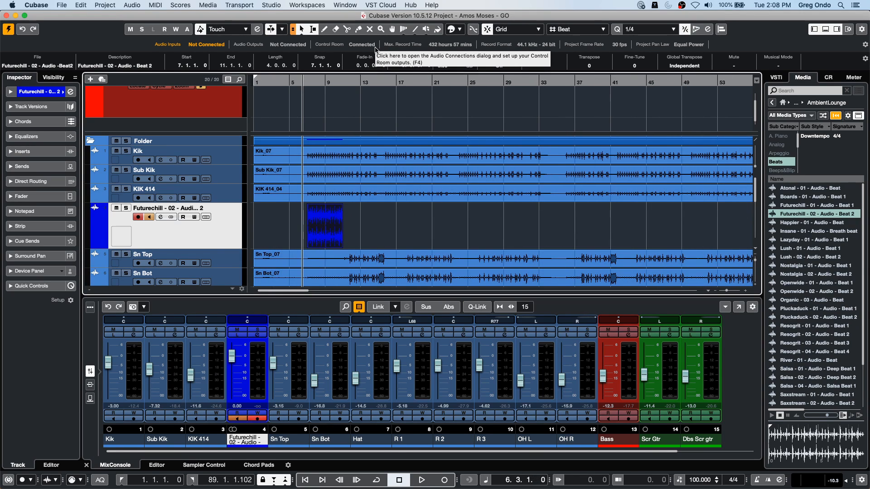
{"action": "key", "text": "space"}
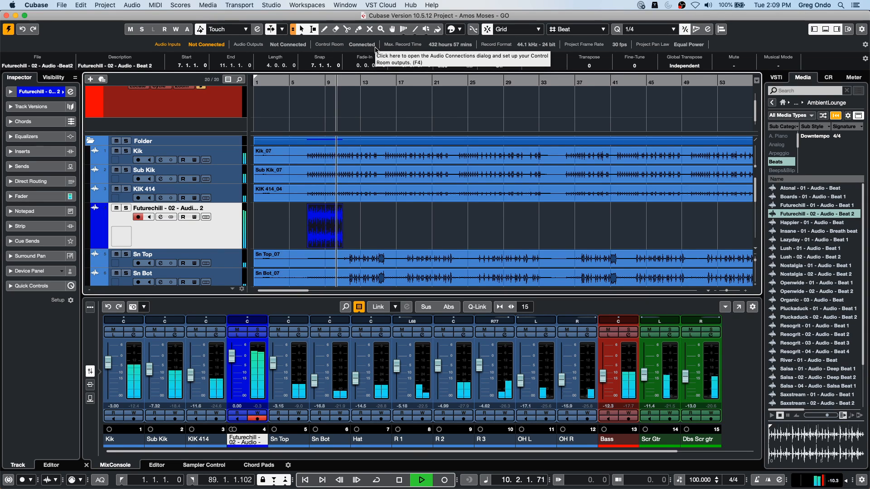
{"action": "key", "text": "space"}
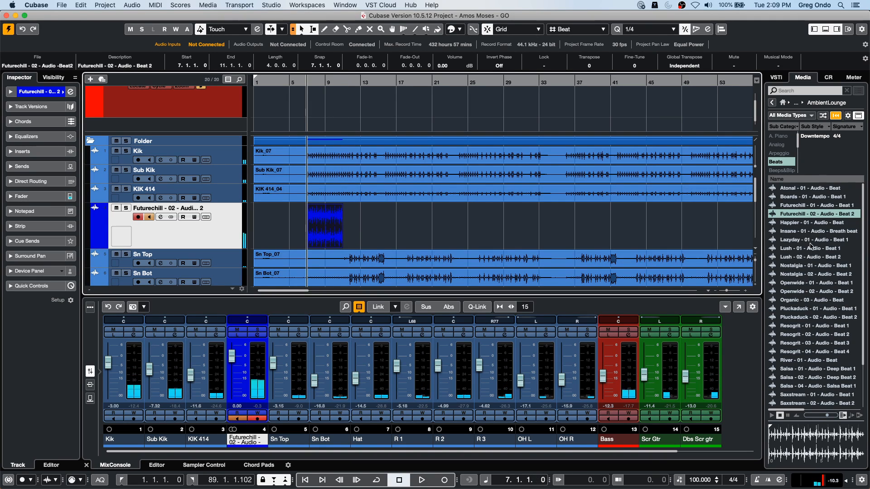
- Add the Nostalgia - 02 - Audio - Beat 2 loop at bar 12, beat 4 on the Futurechill track and play it with the project
{"action": "left_click", "coordinate": [811, 248]}
{"action": "left_click", "coordinate": [804, 274]}
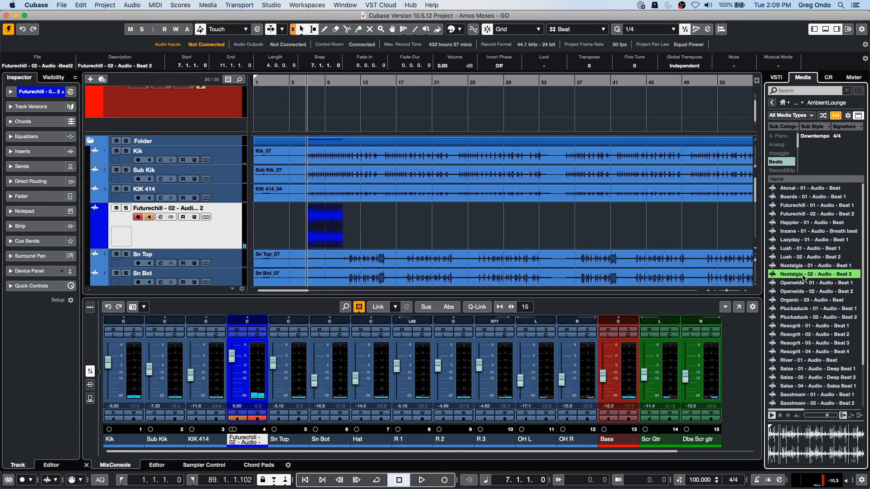
{"action": "left_click_drag", "start_coordinate": [804, 277], "coordinate": [360, 233]}
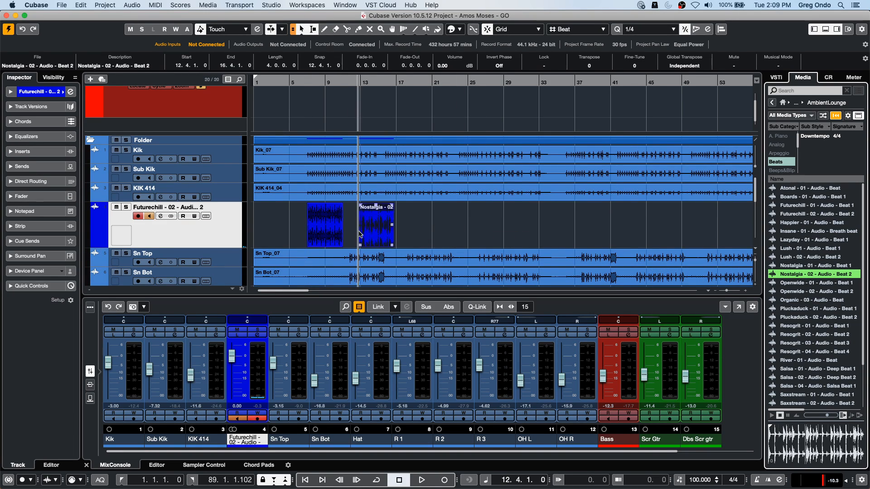
{"action": "key", "text": "space"}
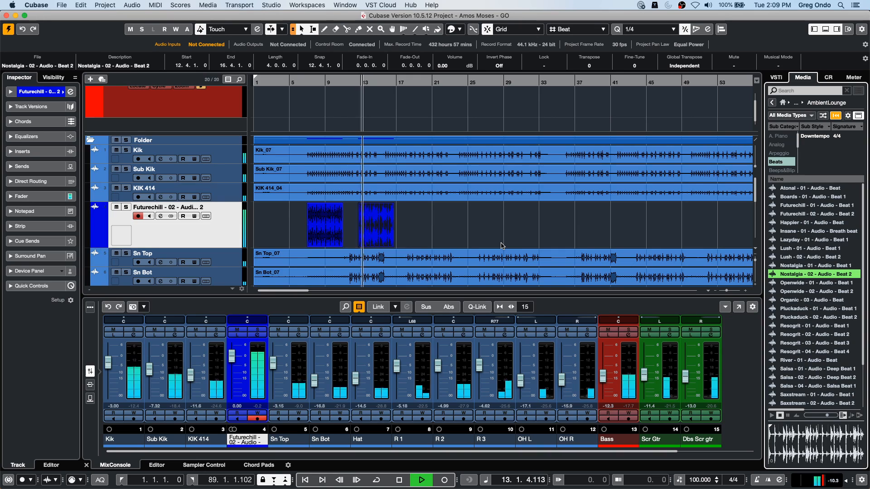
- Stop playback, enable Musical Mode for the Nostalgia loop event and repeat it twice up to about bar 25
{"action": "key", "text": "space"}
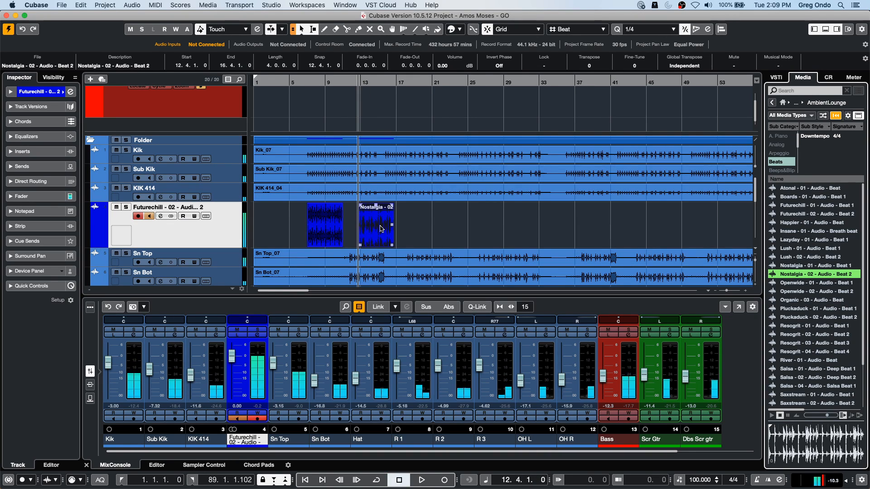
{"action": "left_click", "coordinate": [772, 66]}
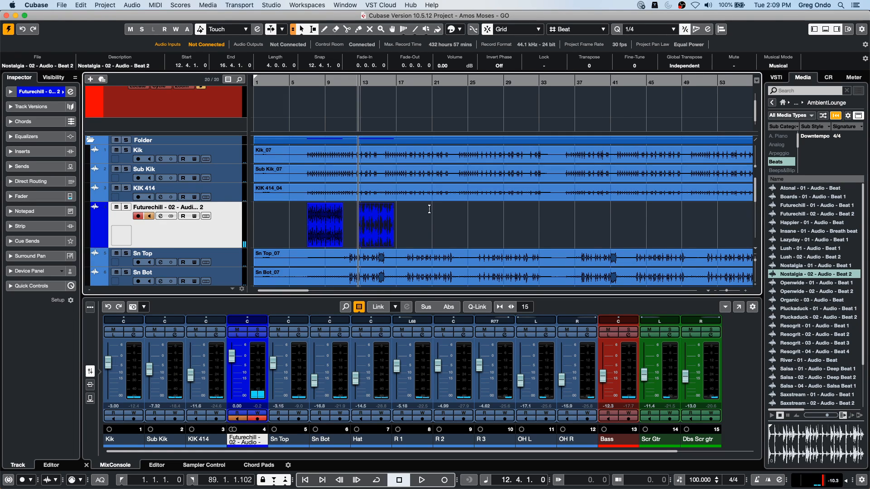
{"action": "left_click_drag", "start_coordinate": [393, 228], "coordinate": [467, 226]}
{"action": "left_click", "coordinate": [578, 222]}
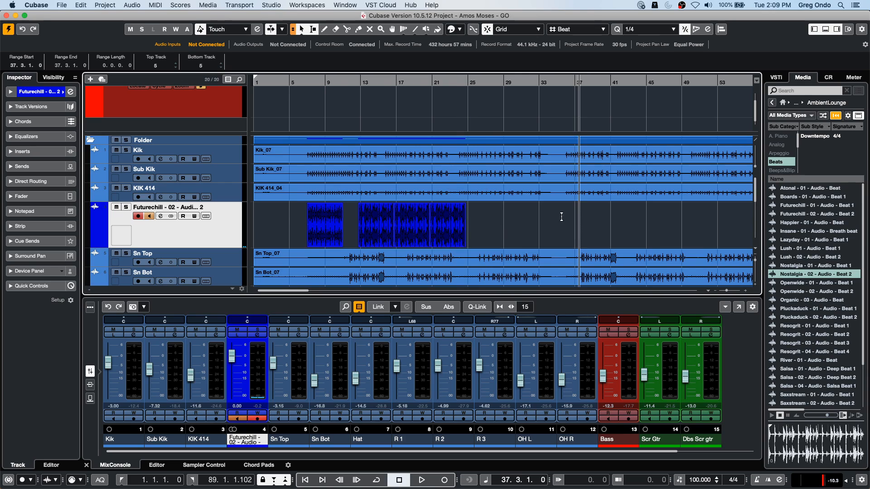
- Play the repeated Nostalgia loops with the project from bar 12, beat 4
{"action": "left_click", "coordinate": [359, 83]}
{"action": "key", "text": "space"}
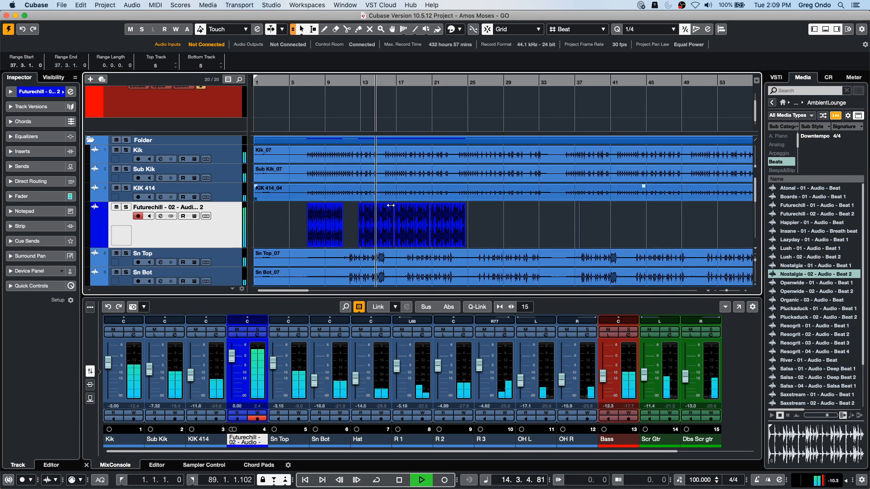
{"action": "key", "text": "space"}
- Select the Nostalgia loop events and inspect their Musical Mode markings up close
{"action": "left_click_drag", "start_coordinate": [483, 234], "coordinate": [371, 247]}
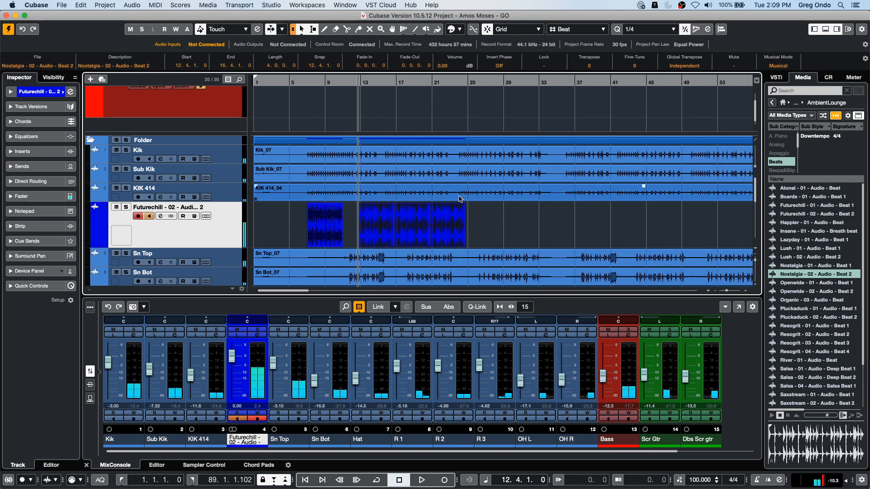
{"action": "left_click", "coordinate": [370, 86]}
{"action": "left_click_drag", "start_coordinate": [370, 87], "coordinate": [370, 116]}
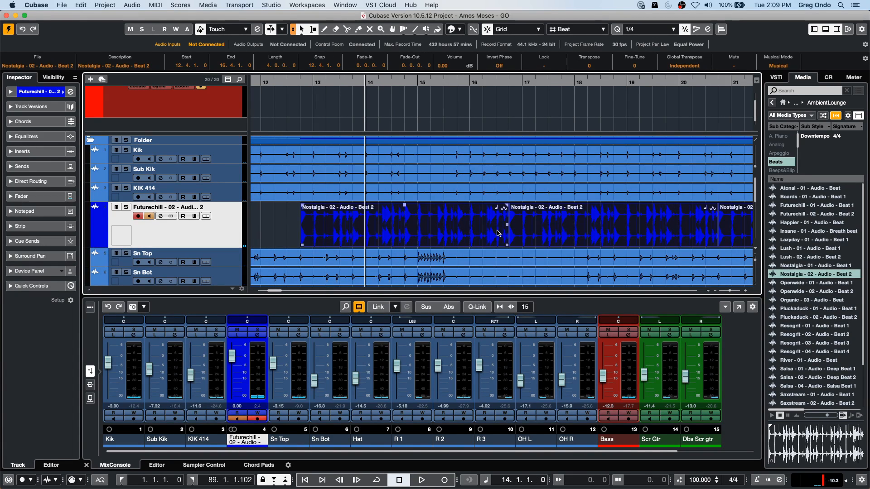
{"action": "left_click_drag", "start_coordinate": [401, 83], "coordinate": [402, 53]}
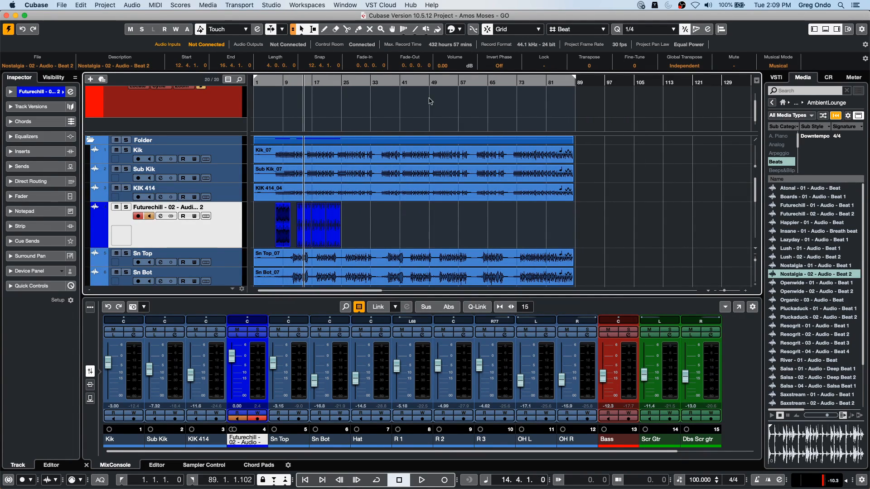
- Check the Musical Mode settings of the project's audio files in the Pool and close it
{"action": "left_click", "coordinate": [180, 5]}
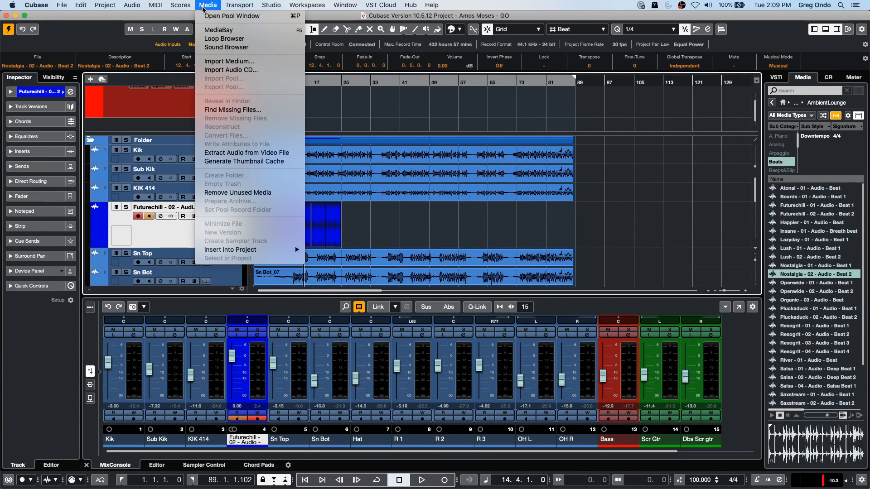
{"action": "left_click", "coordinate": [205, 15]}
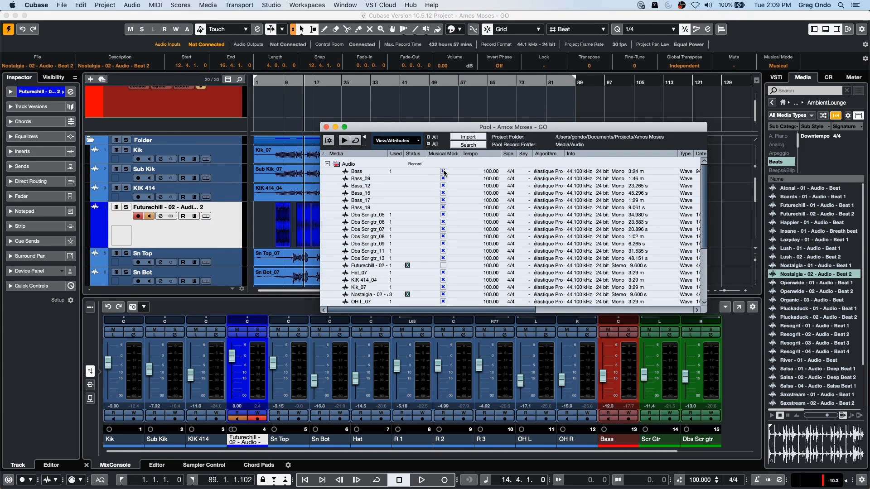
{"action": "left_click", "coordinate": [327, 127]}
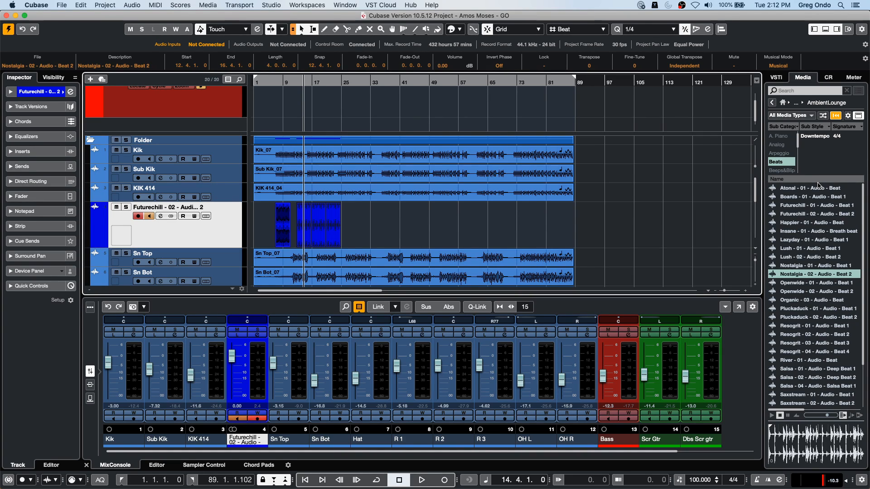
- Select the Bass event with the Scrub tool active and enlarge the Bass track's height
{"action": "left_click", "coordinate": [348, 199]}
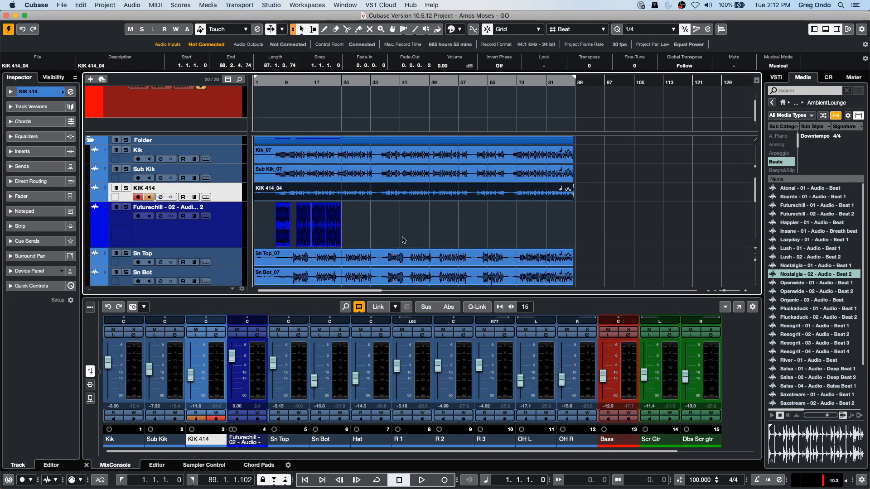
{"action": "scroll", "coordinate": [412, 208], "scroll_direction": "down", "scroll_amount": 10}
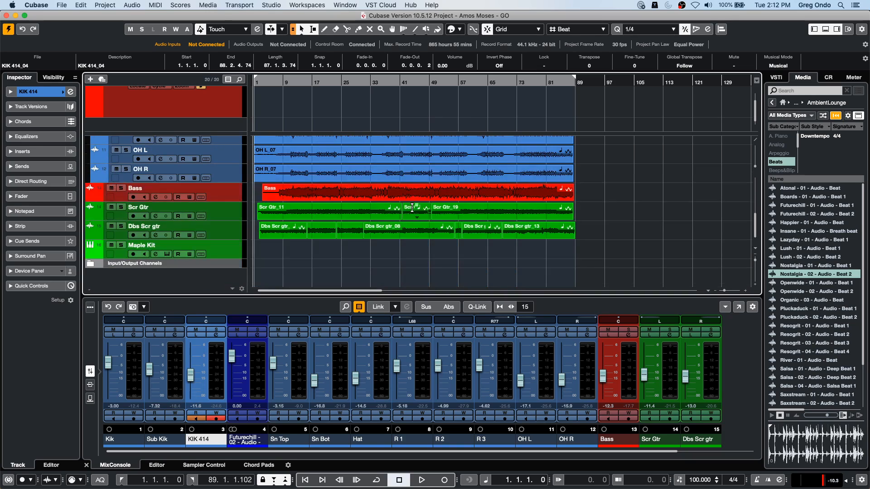
{"action": "left_click", "coordinate": [330, 199]}
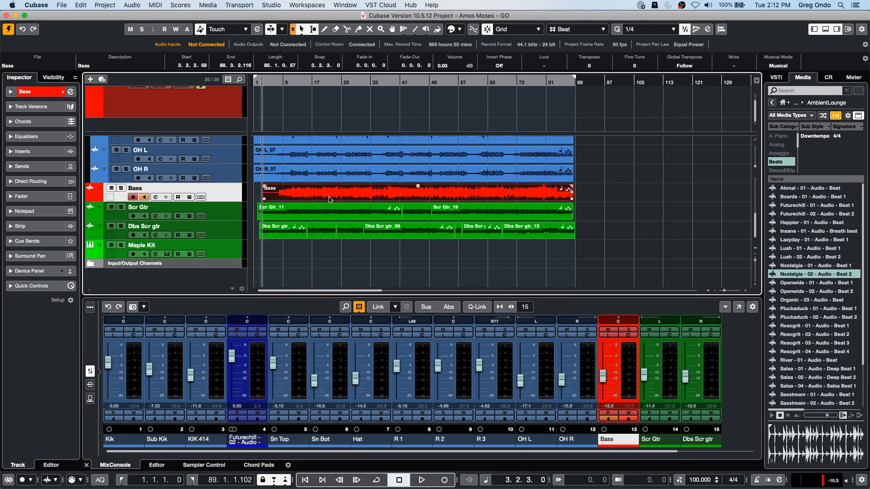
{"action": "right_click", "coordinate": [305, 196]}
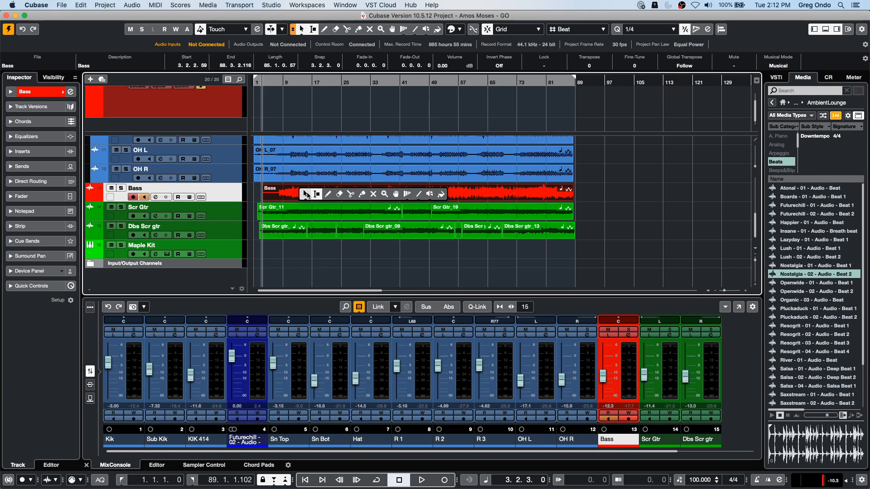
{"action": "left_click", "coordinate": [430, 194]}
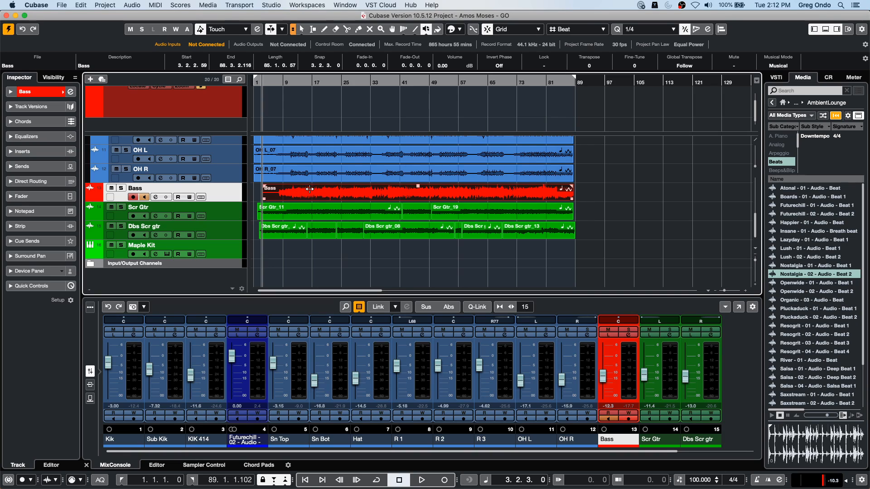
{"action": "left_click_drag", "start_coordinate": [233, 200], "coordinate": [233, 228]}
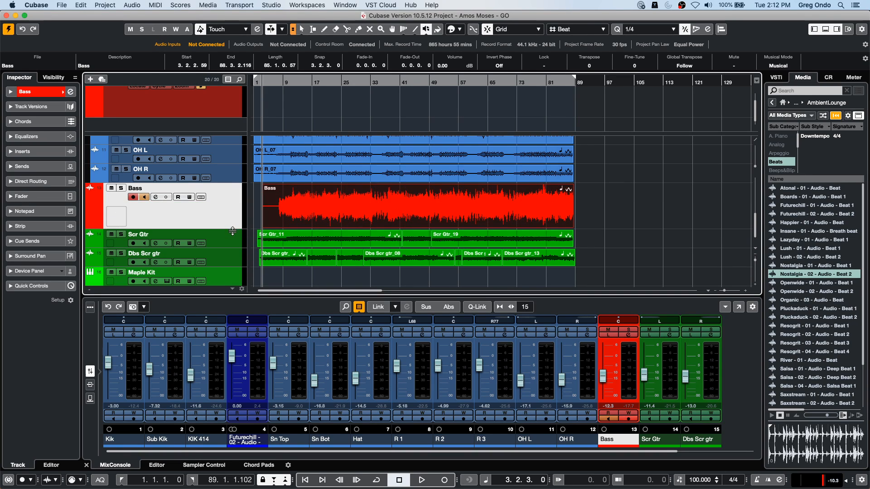
- Switch the Scrub tool to Play mode, audition the Bass event from about bar 18 and return to the Object Selection tool
{"action": "right_click", "coordinate": [390, 210]}
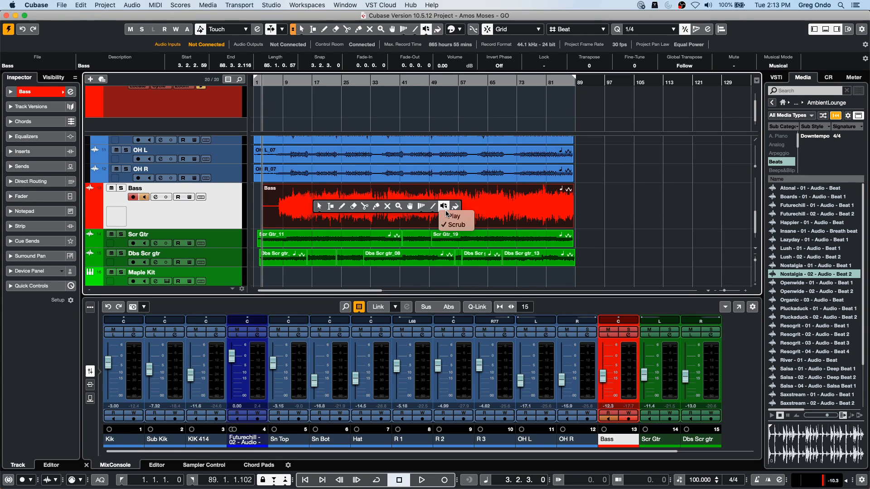
{"action": "left_click", "coordinate": [444, 207]}
{"action": "left_click", "coordinate": [318, 205]}
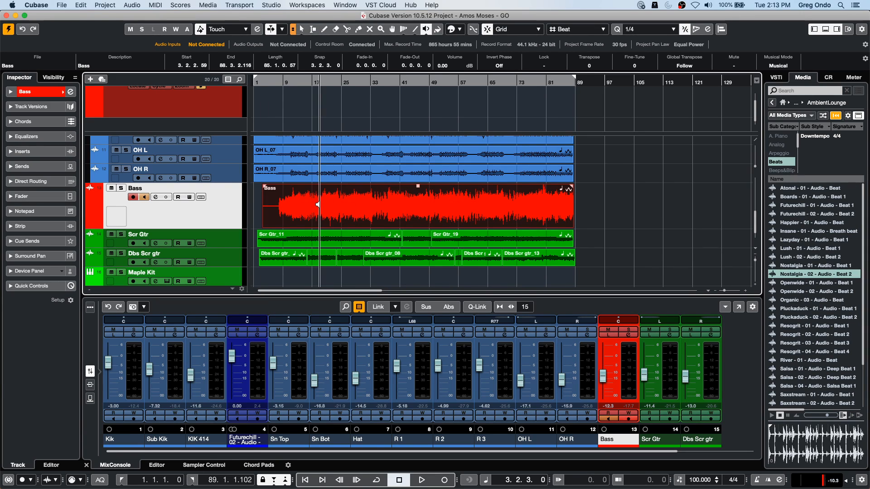
{"action": "right_click", "coordinate": [318, 204]}
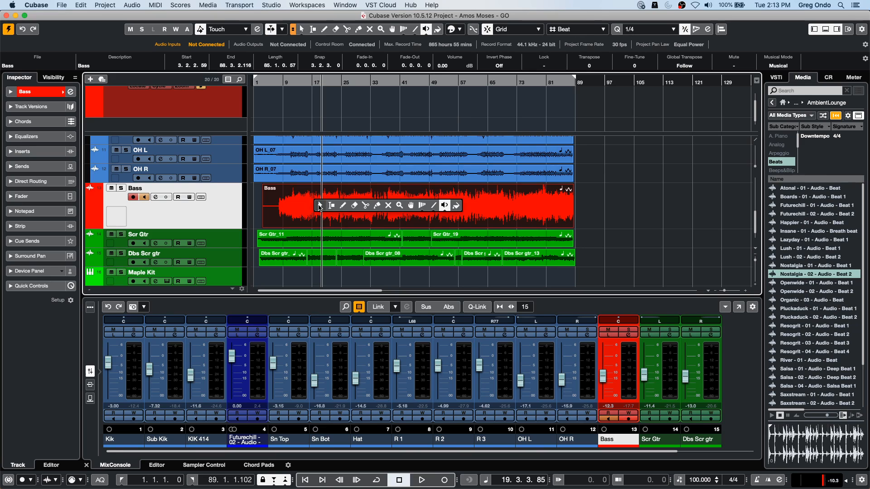
{"action": "left_click", "coordinate": [320, 206]}
- Apply the VST Bass Amp plug-in through Direct Offline Processing to the Bass range from 18.2.1 to 27.2.1
{"action": "left_click_drag", "start_coordinate": [316, 193], "coordinate": [349, 207]}
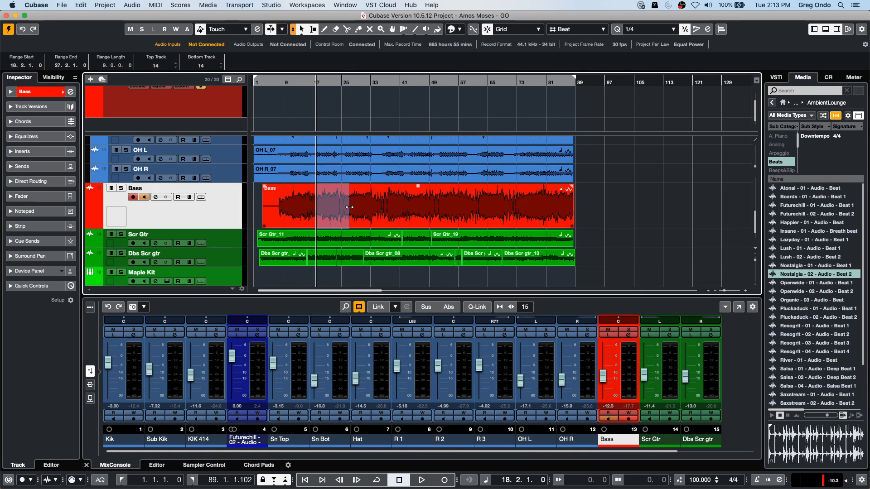
{"action": "left_click", "coordinate": [130, 5]}
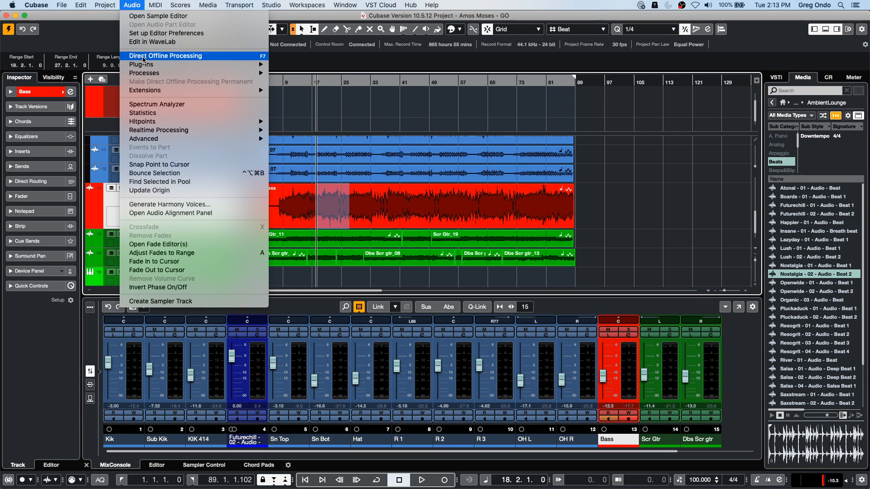
{"action": "left_click", "coordinate": [165, 56]}
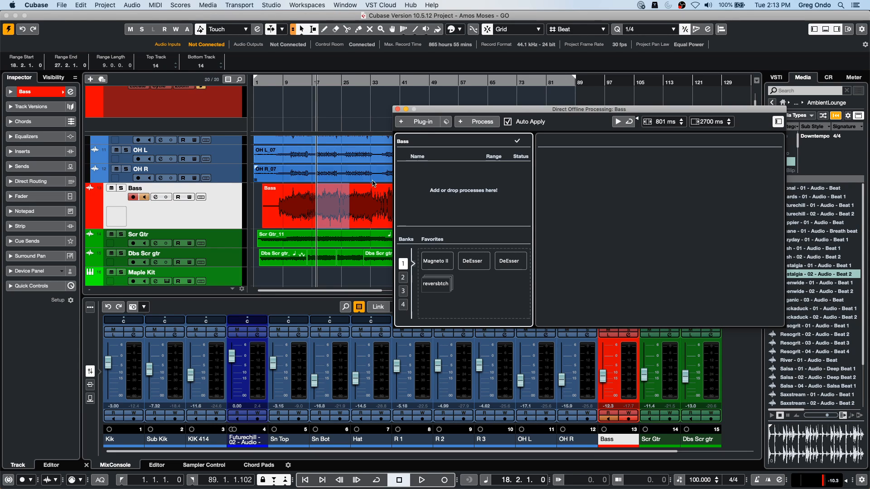
{"action": "left_click", "coordinate": [400, 123]}
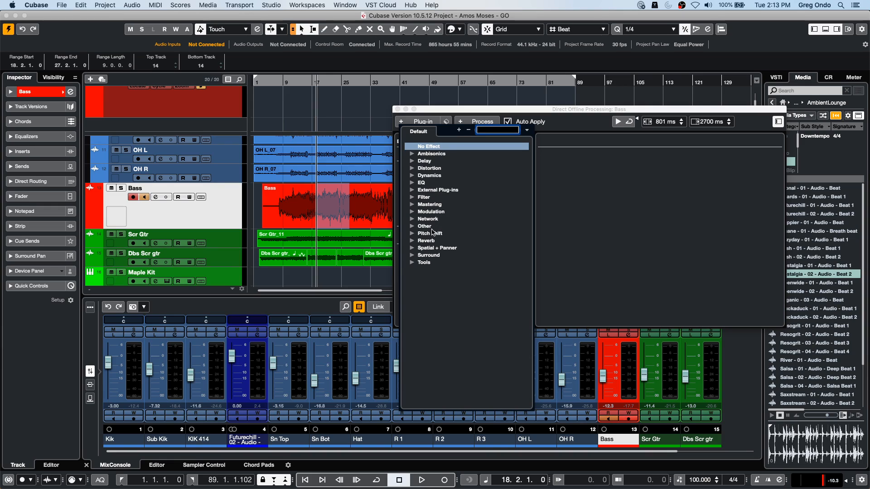
{"action": "left_click", "coordinate": [416, 169]}
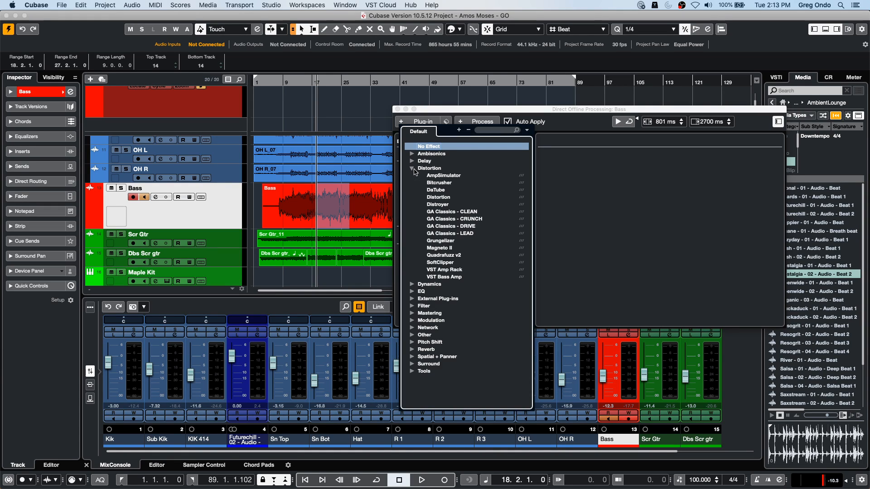
{"action": "left_click", "coordinate": [453, 276]}
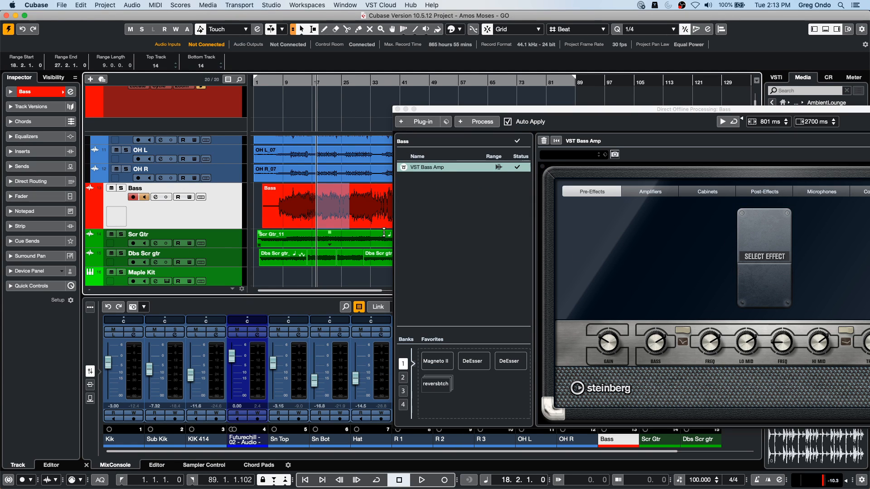
- Play the project from about bar 15, solo the Bass track and select its event for offline processing
{"action": "left_click", "coordinate": [303, 132]}
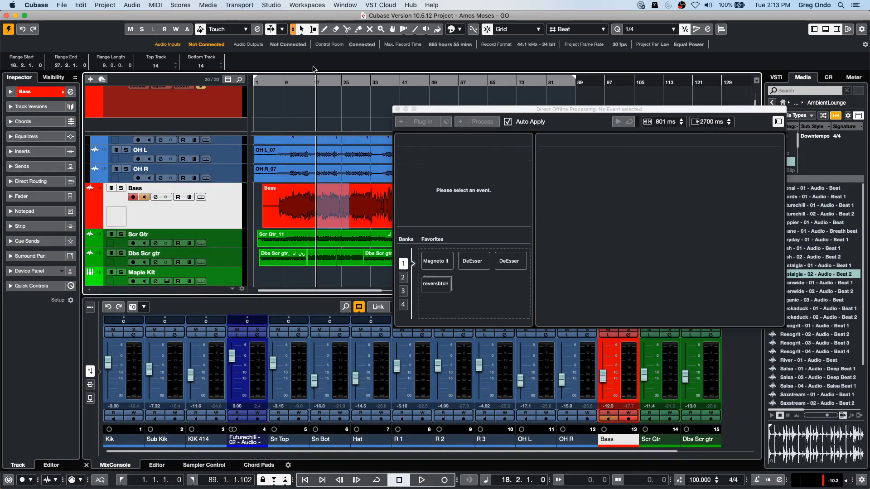
{"action": "left_click", "coordinate": [306, 84]}
{"action": "key", "text": "space"}
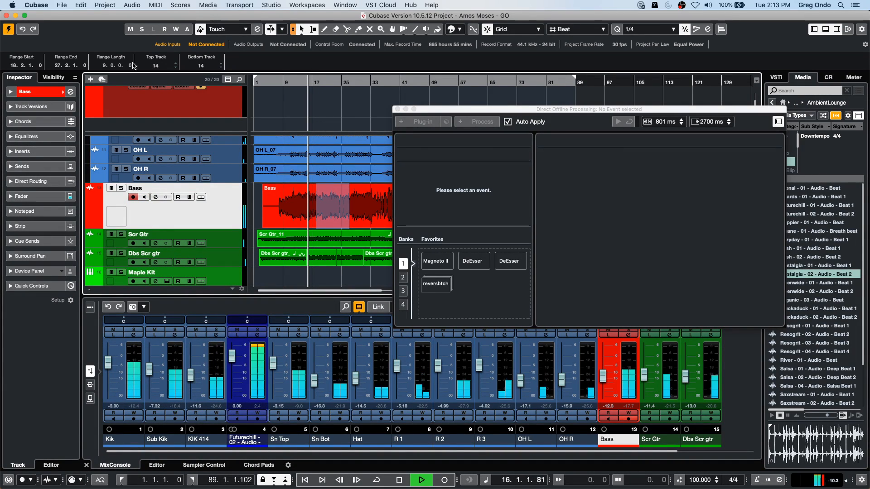
{"action": "key", "text": "s"}
{"action": "left_click", "coordinate": [282, 202]}
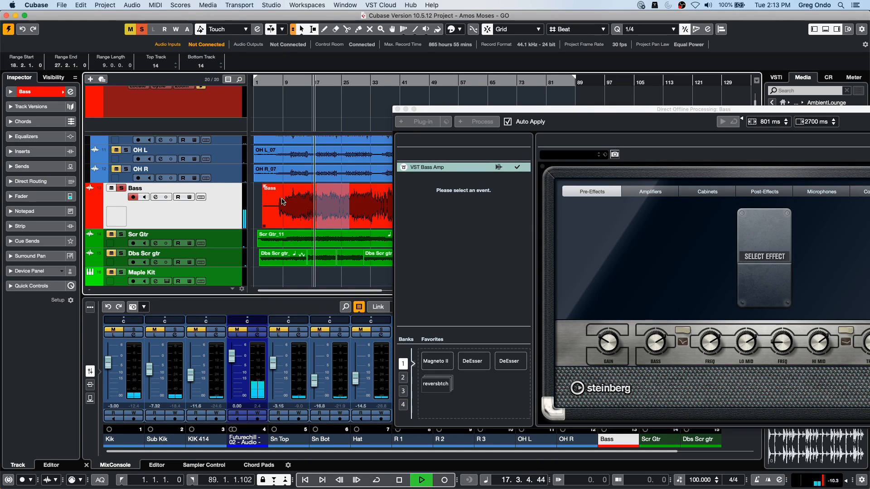
- Set the VST Bass Amp's first frequency to 1.06 kHz, Hi Mid to 10.0, second frequency to 2.21 kHz and Treble to 9.9 during playback
{"action": "left_click", "coordinate": [718, 346]}
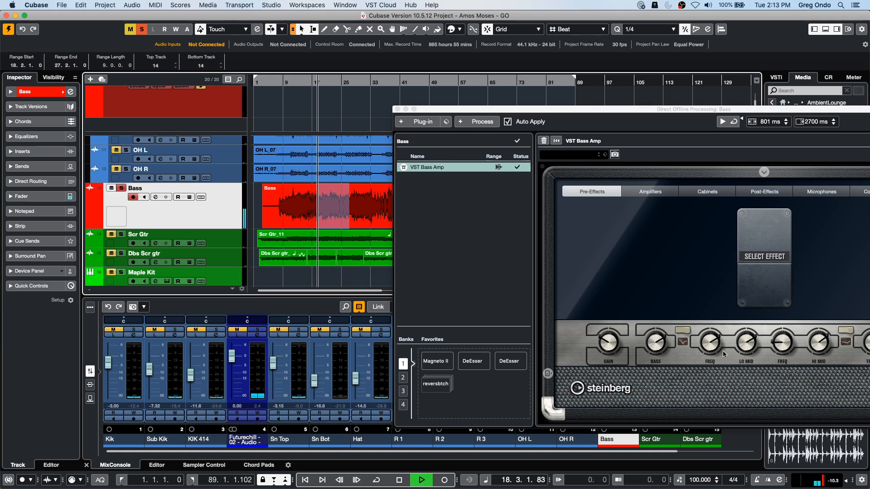
{"action": "left_click_drag", "start_coordinate": [822, 343], "coordinate": [828, 319]}
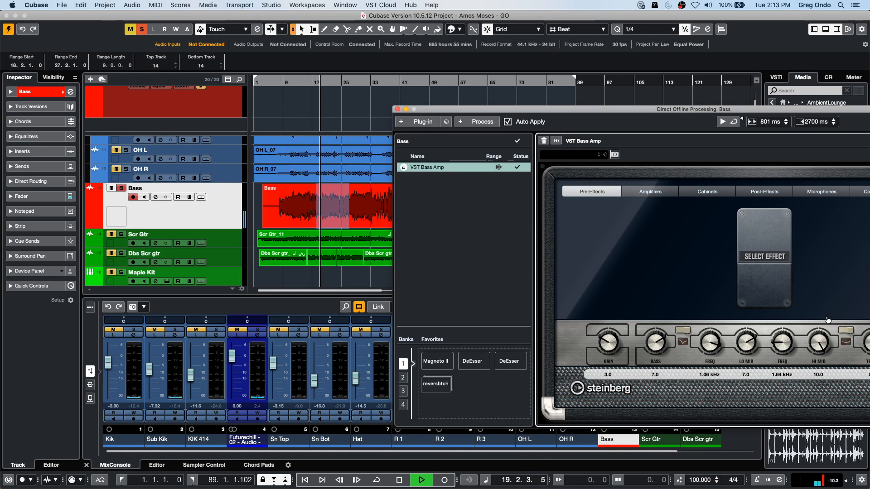
{"action": "left_click_drag", "start_coordinate": [783, 343], "coordinate": [785, 327]}
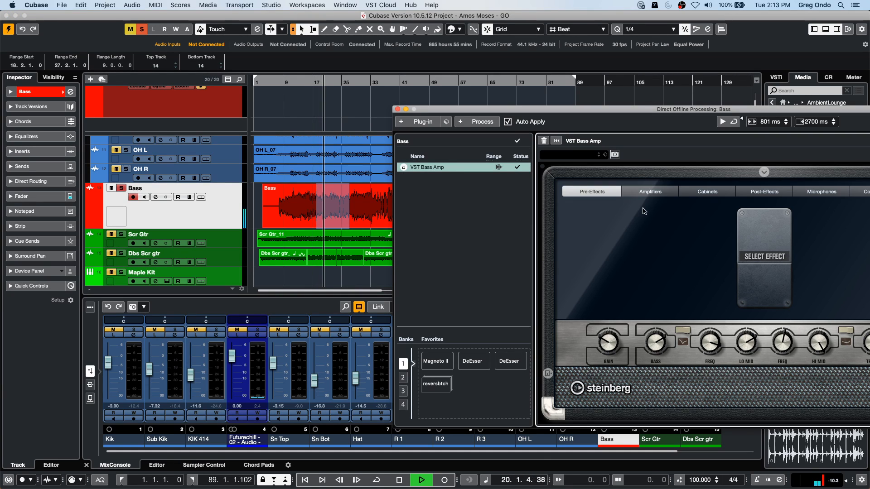
{"action": "left_click_drag", "start_coordinate": [661, 114], "coordinate": [644, 55]}
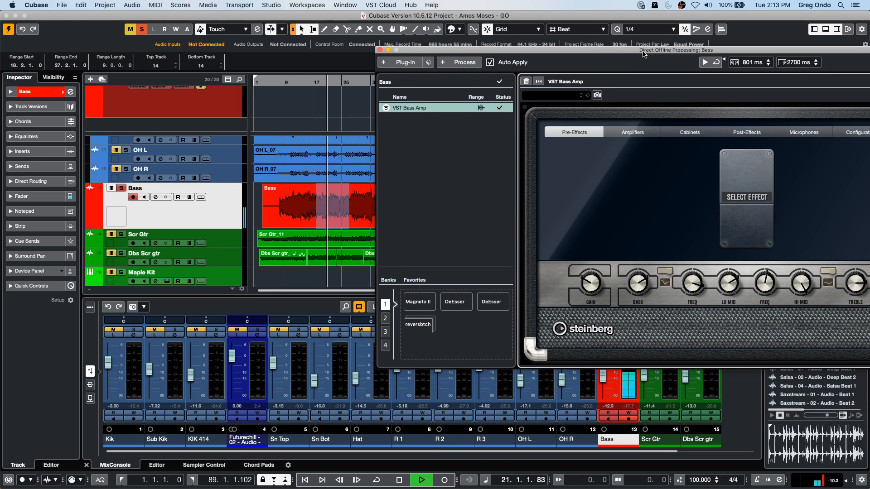
{"action": "left_click_drag", "start_coordinate": [857, 279], "coordinate": [856, 251]}
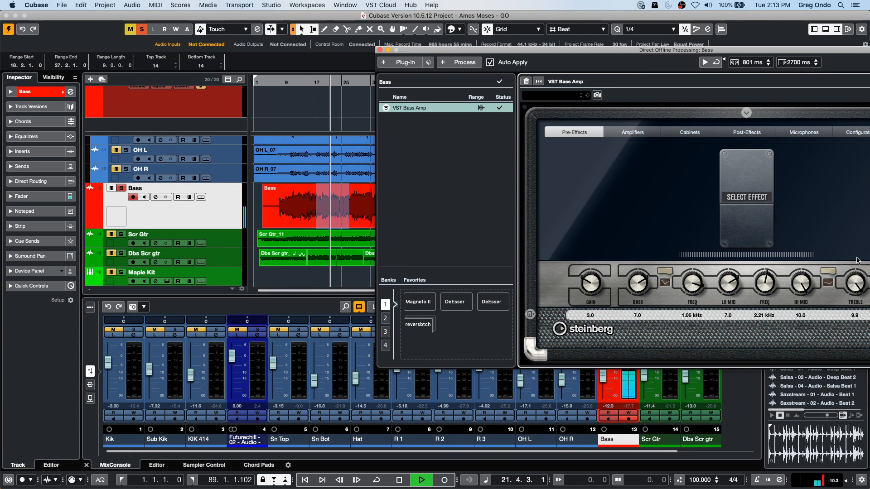
{"action": "left_click_drag", "start_coordinate": [698, 49], "coordinate": [797, 42]}
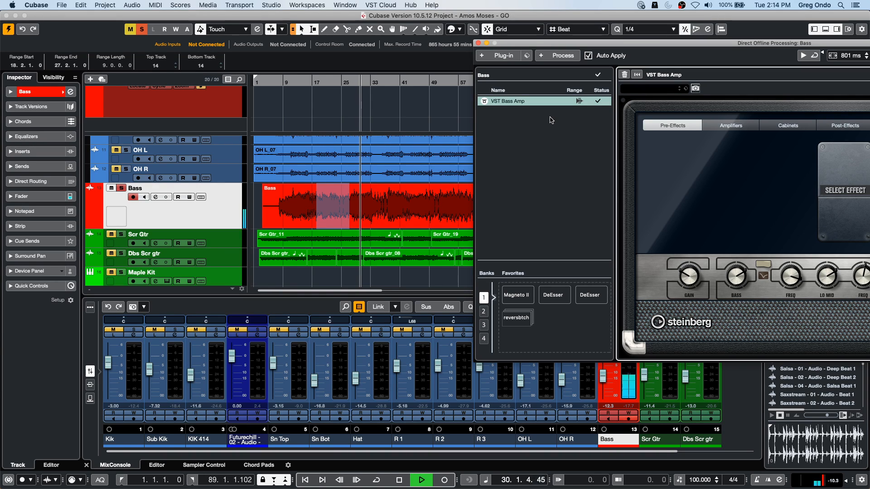
{"action": "key", "text": "space"}
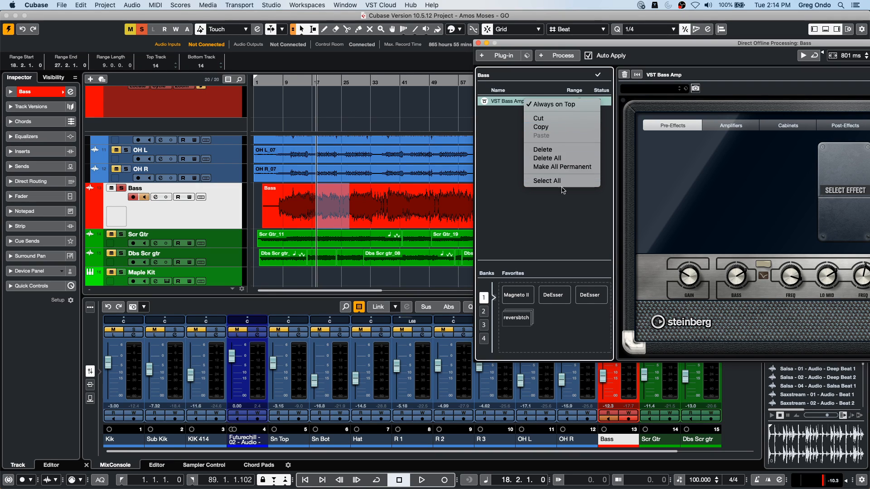
- Delete the VST Bass Amp process from the Bass range, close Direct Offline Processing and clear the range selection
{"action": "left_click", "coordinate": [564, 150]}
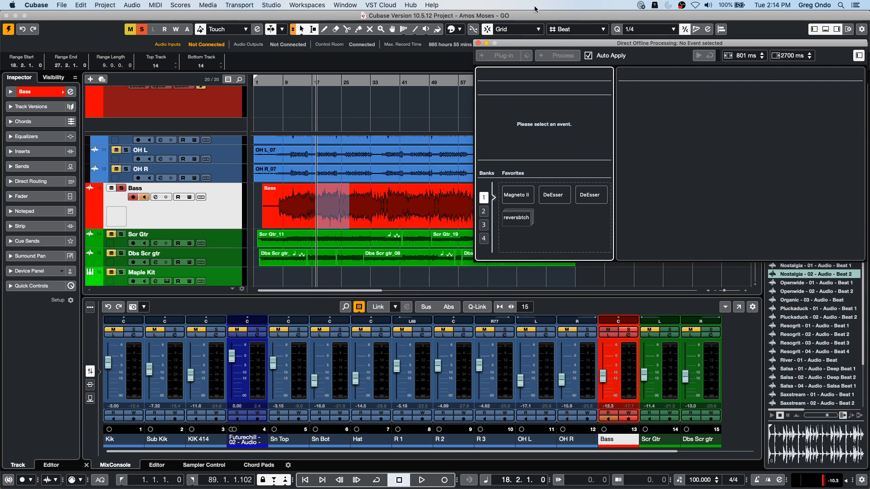
{"action": "left_click", "coordinate": [478, 43]}
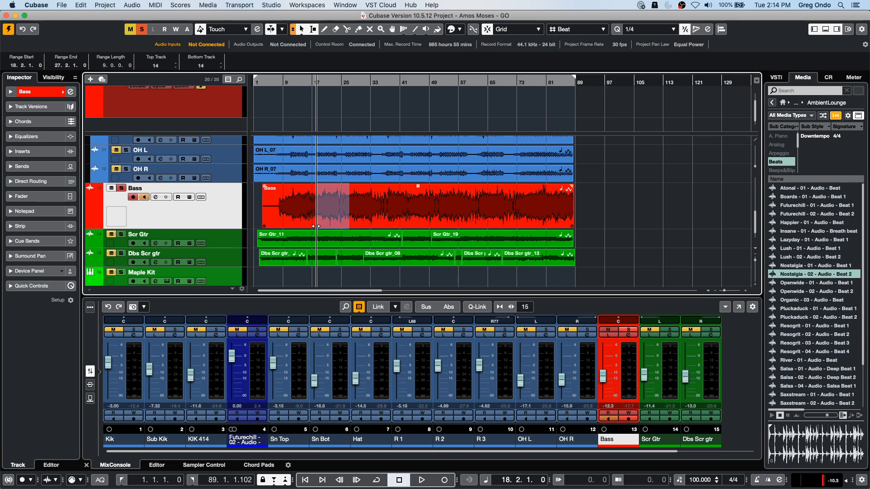
{"action": "left_click", "coordinate": [327, 179]}
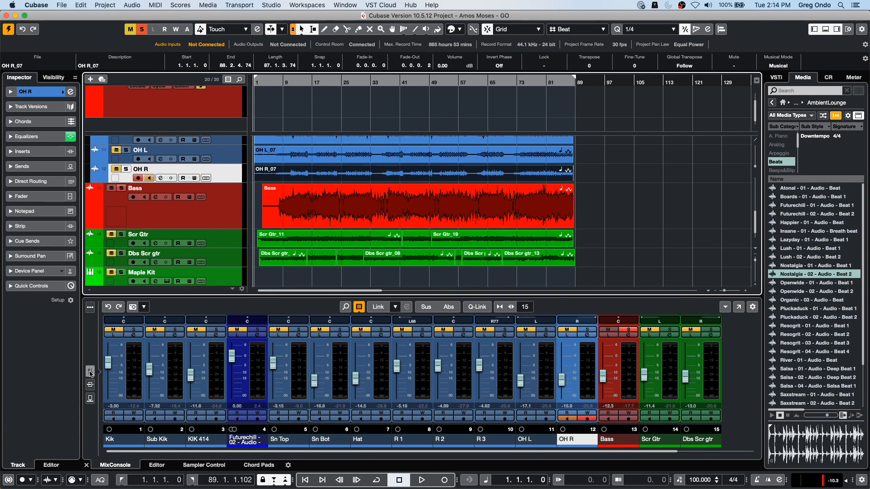
- Show the mixer's insert racks, load Compressor into the Bass channel's first insert slot and set its threshold to -33.0 dB
{"action": "left_click", "coordinate": [90, 385]}
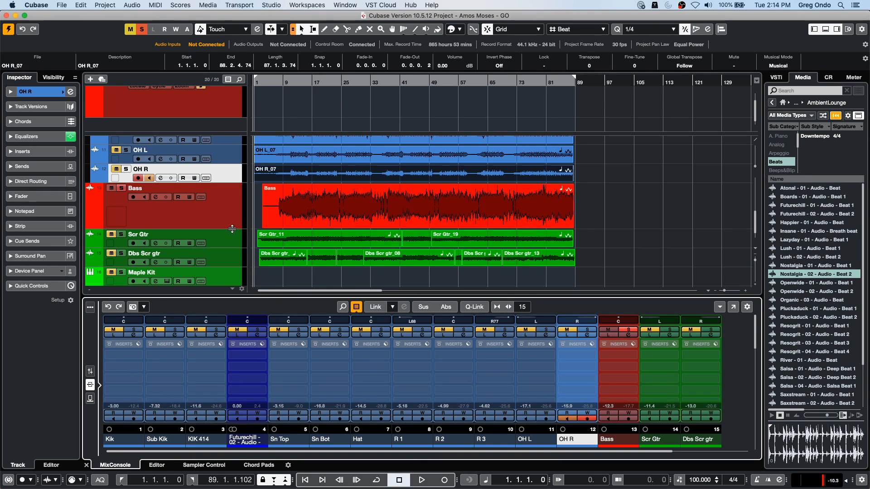
{"action": "left_click", "coordinate": [184, 215]}
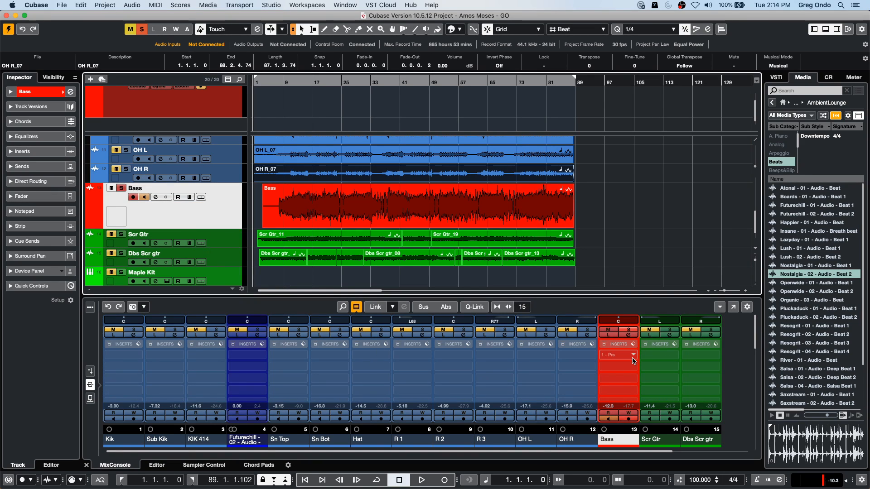
{"action": "left_click", "coordinate": [617, 353]}
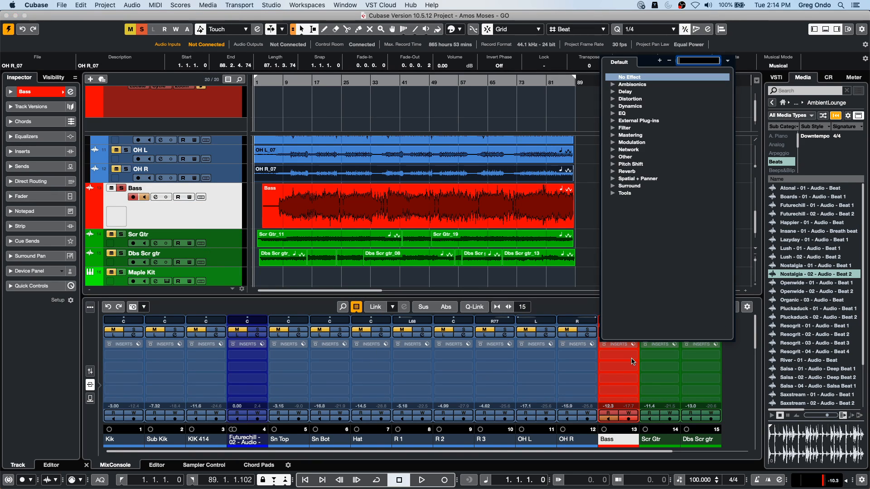
{"action": "left_click", "coordinate": [613, 91]}
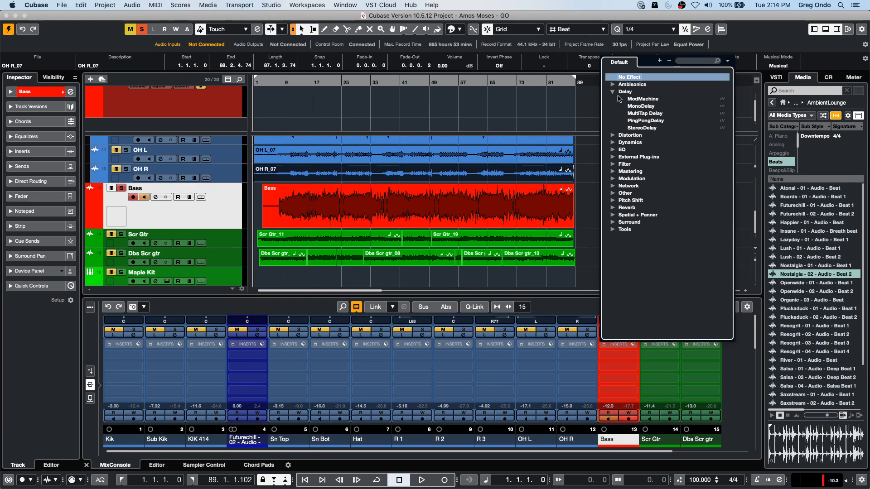
{"action": "left_click", "coordinate": [619, 143]}
{"action": "left_click", "coordinate": [645, 161]}
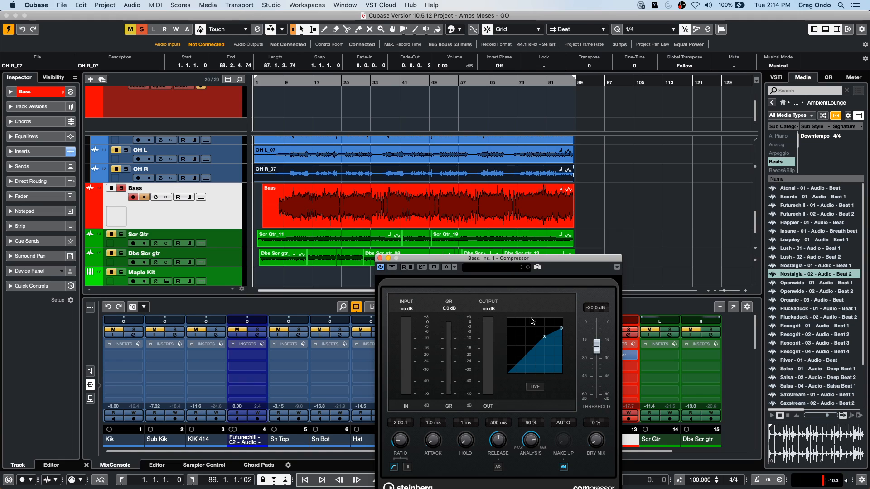
{"action": "left_click_drag", "start_coordinate": [544, 337], "coordinate": [532, 348]}
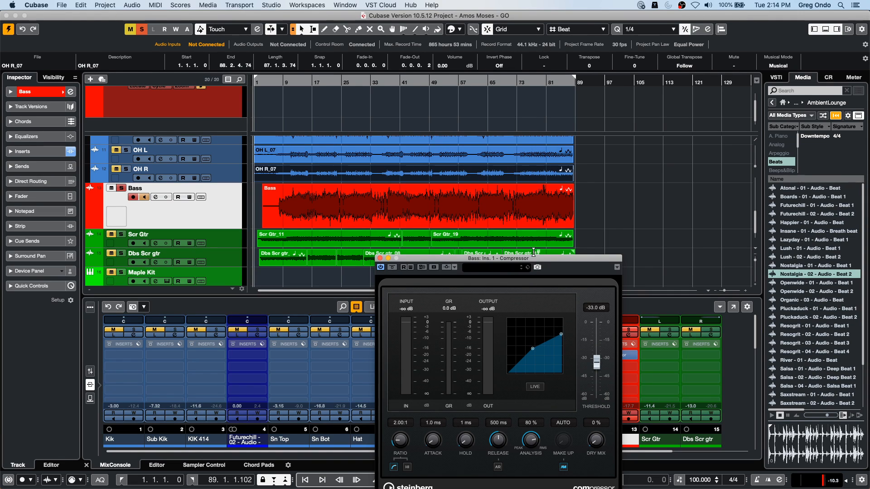
{"action": "left_click_drag", "start_coordinate": [537, 259], "coordinate": [703, 98]}
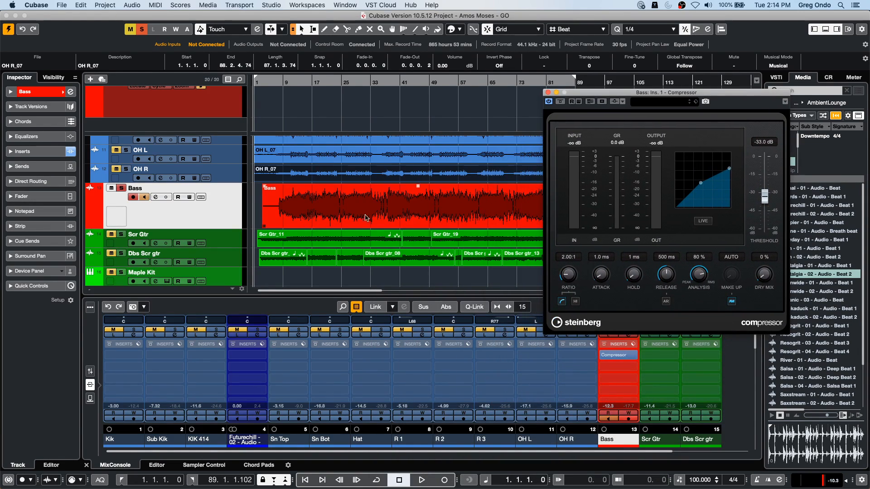
- Select the Bass event and load VST Bass Amp into the Bass channel's second insert slot
{"action": "left_click", "coordinate": [342, 217]}
{"action": "left_click", "coordinate": [132, 5]}
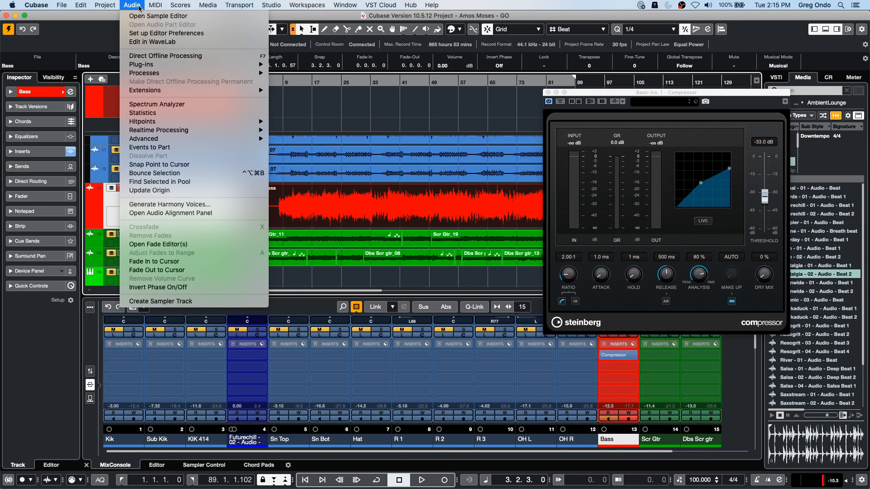
{"action": "left_click", "coordinate": [637, 373]}
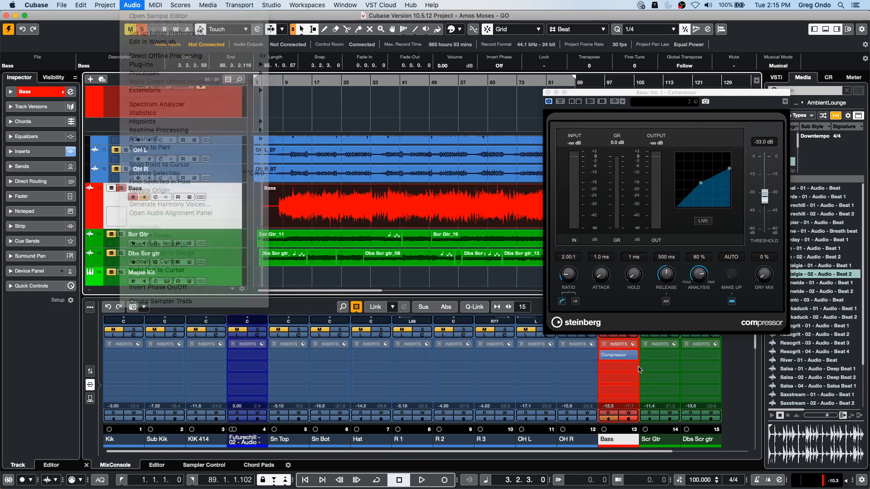
{"action": "left_click", "coordinate": [637, 368]}
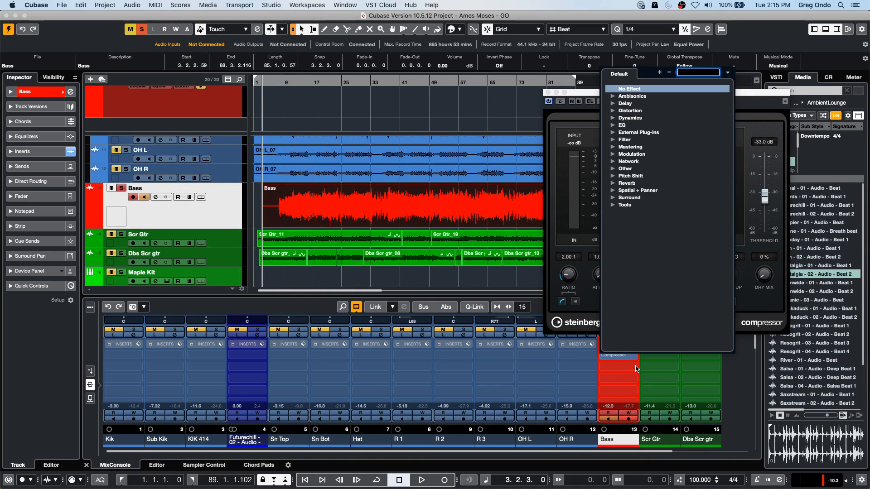
{"action": "left_click", "coordinate": [613, 112]}
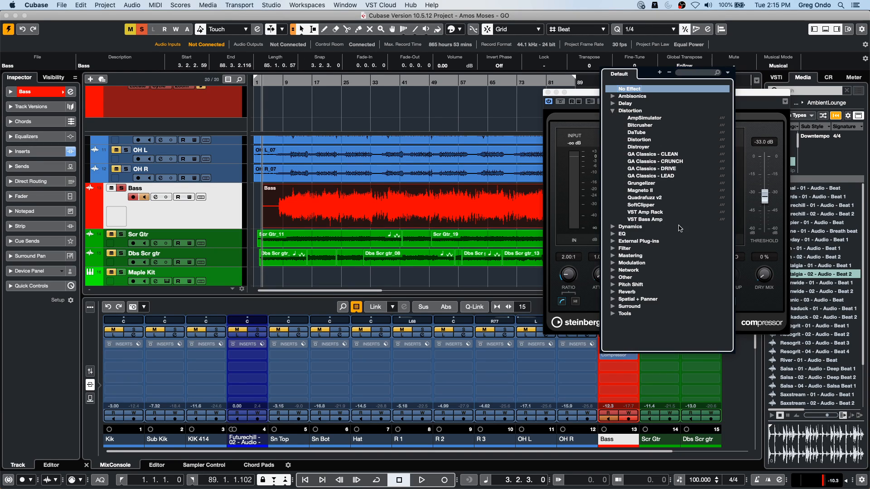
{"action": "left_click", "coordinate": [655, 220]}
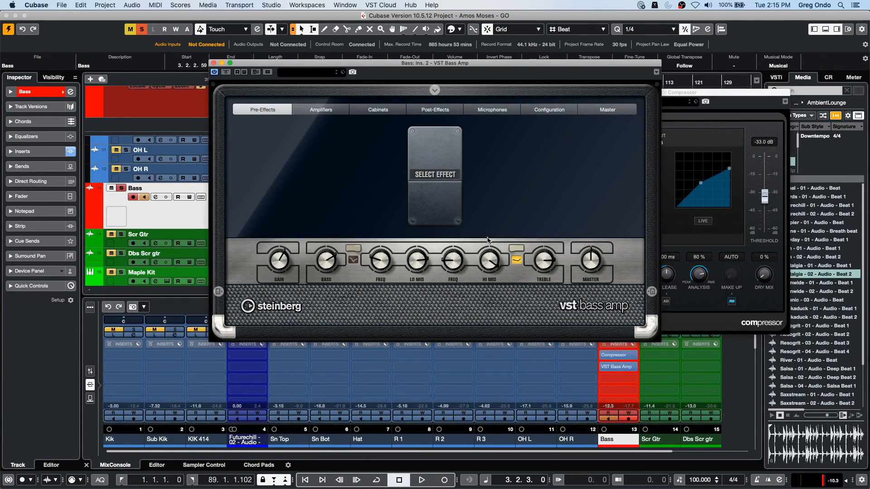
- Turn up the VST Bass Amp's second frequency knob and close both plug-in windows
{"action": "left_click_drag", "start_coordinate": [488, 244], "coordinate": [488, 239]}
{"action": "left_click_drag", "start_coordinate": [445, 260], "coordinate": [445, 231]}
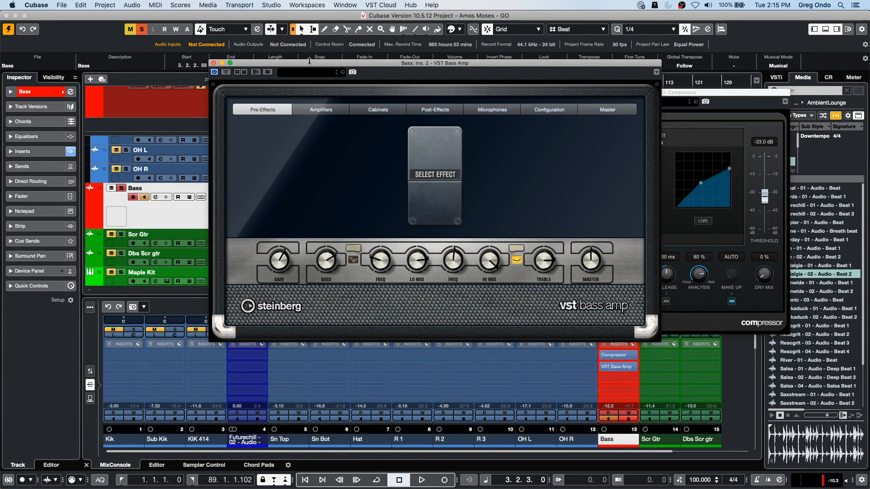
{"action": "left_click_drag", "start_coordinate": [375, 64], "coordinate": [679, 199]}
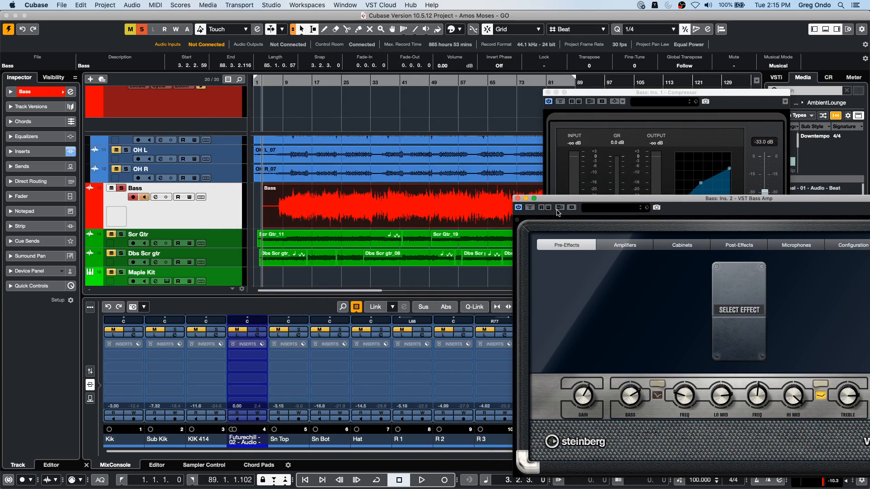
{"action": "left_click", "coordinate": [518, 199]}
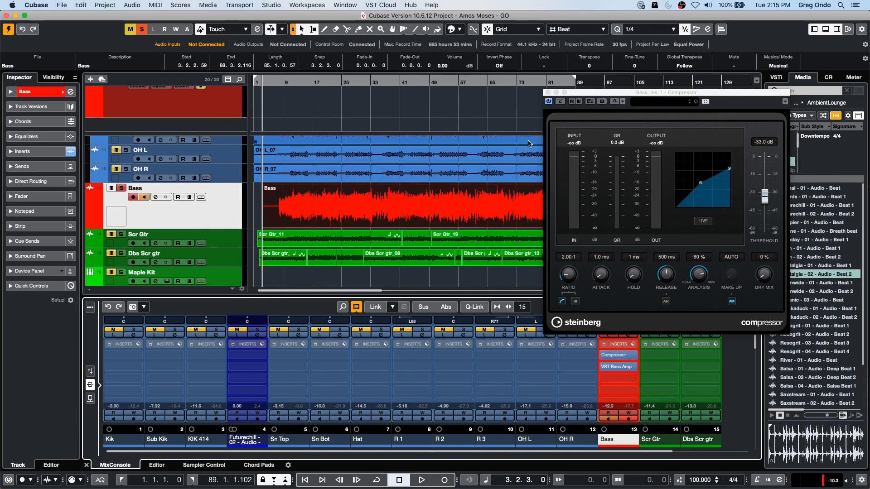
{"action": "left_click", "coordinate": [548, 92]}
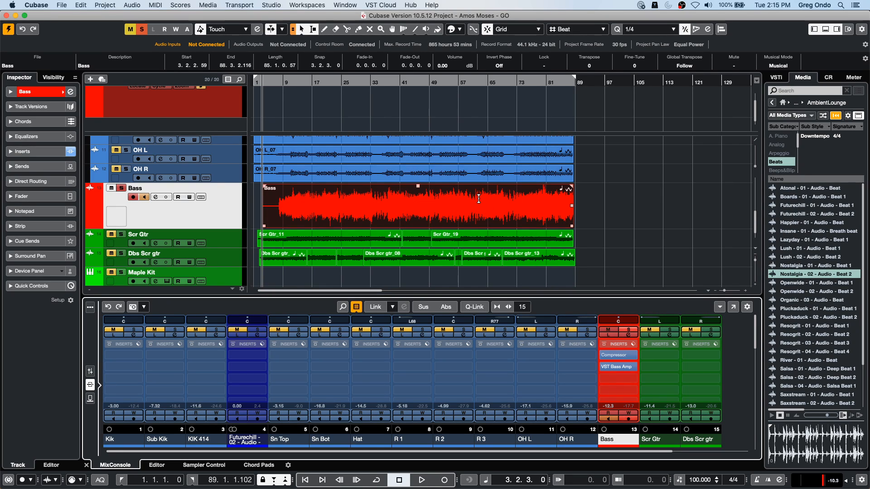
- Apply the Bass channel's Compressor and VST Bass Amp inserts to the Bass event through Direct Offline Processing
{"action": "key", "text": "F7"}
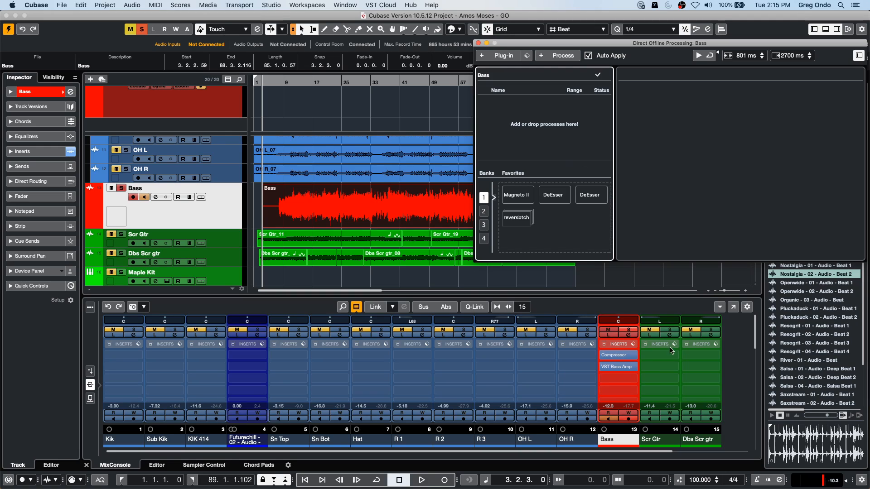
{"action": "left_click_drag", "start_coordinate": [605, 354], "coordinate": [520, 124]}
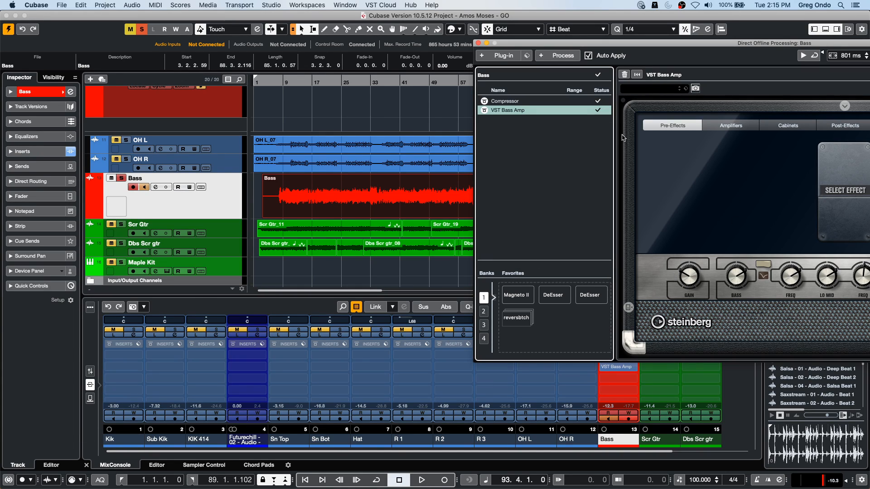
- Delete all offline processes from the Bass event and close Direct Offline Processing
{"action": "right_click", "coordinate": [517, 112]}
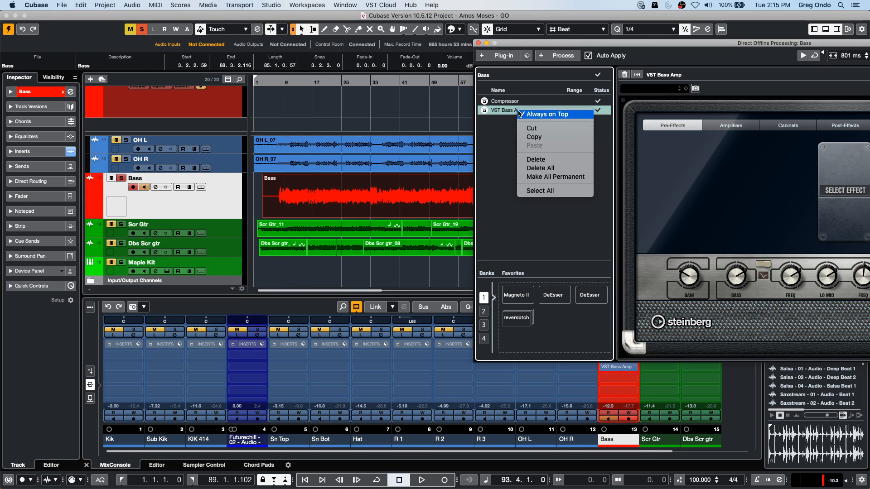
{"action": "left_click", "coordinate": [560, 168]}
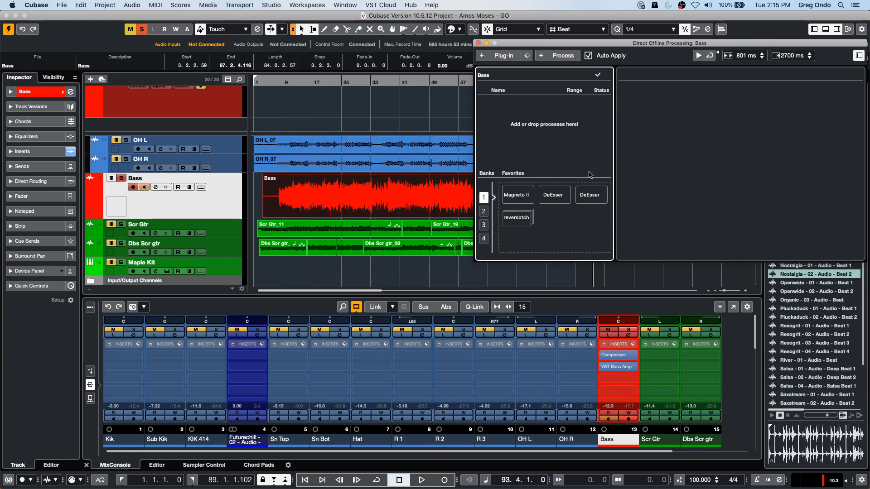
{"action": "left_click", "coordinate": [479, 43]}
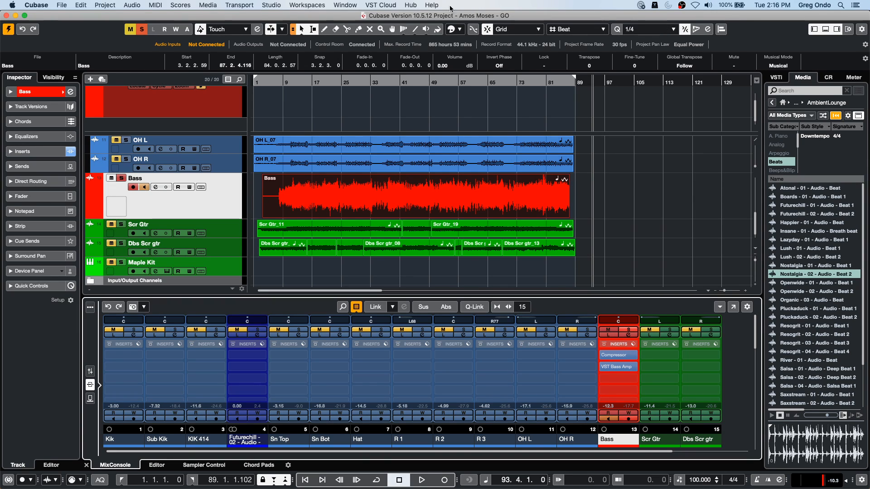
- Open the recent project CX Audio.cpr and activate it
{"action": "left_click", "coordinate": [67, 4]}
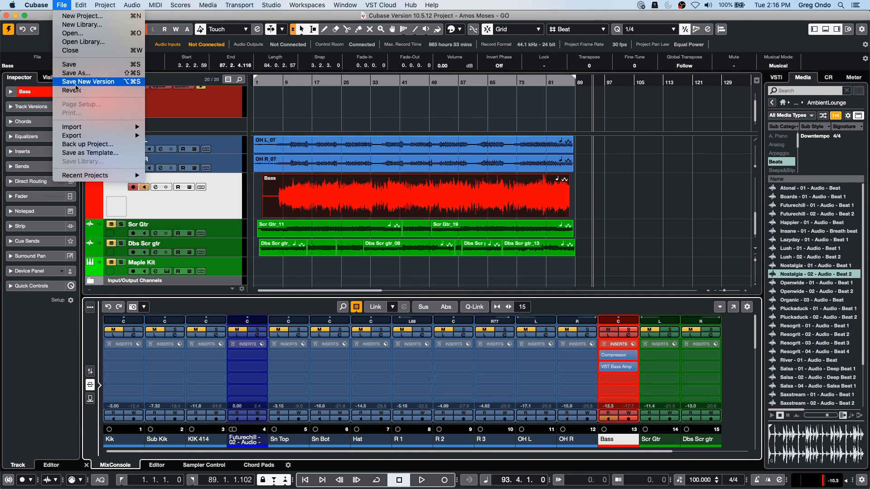
{"action": "mouse_move", "coordinate": [103, 137]}
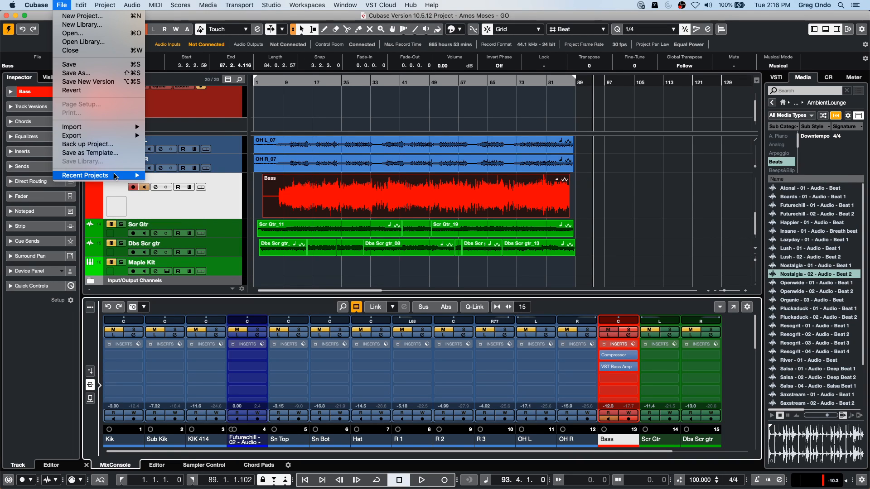
{"action": "mouse_move", "coordinate": [132, 176]}
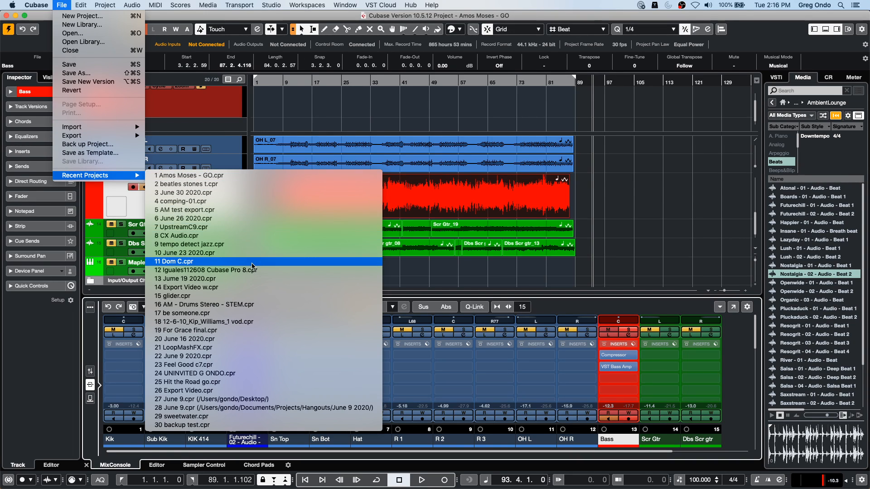
{"action": "left_click", "coordinate": [259, 236]}
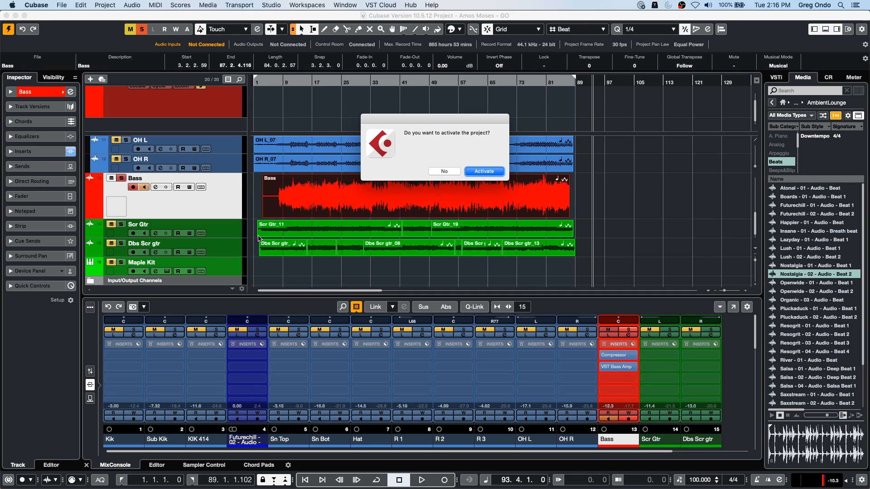
{"action": "key", "text": "Return"}
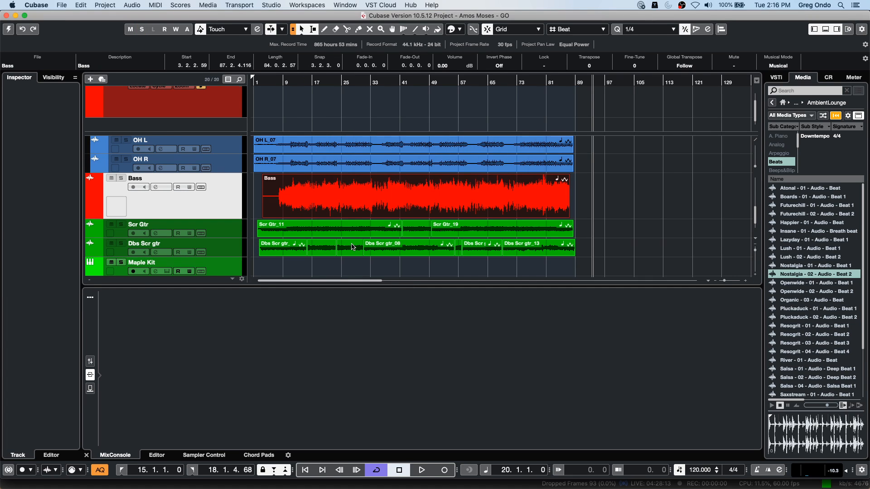
- Zoom in on the side chain distroyer section, play it from just before bar 20 and lower the output level before stopping
{"action": "scroll", "coordinate": [276, 197], "scroll_direction": "down", "scroll_amount": 5}
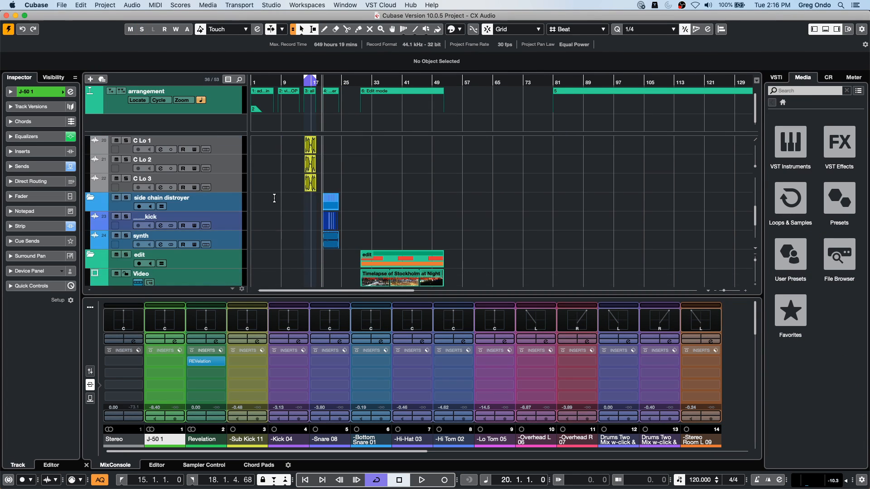
{"action": "left_click_drag", "start_coordinate": [327, 82], "coordinate": [338, 140]}
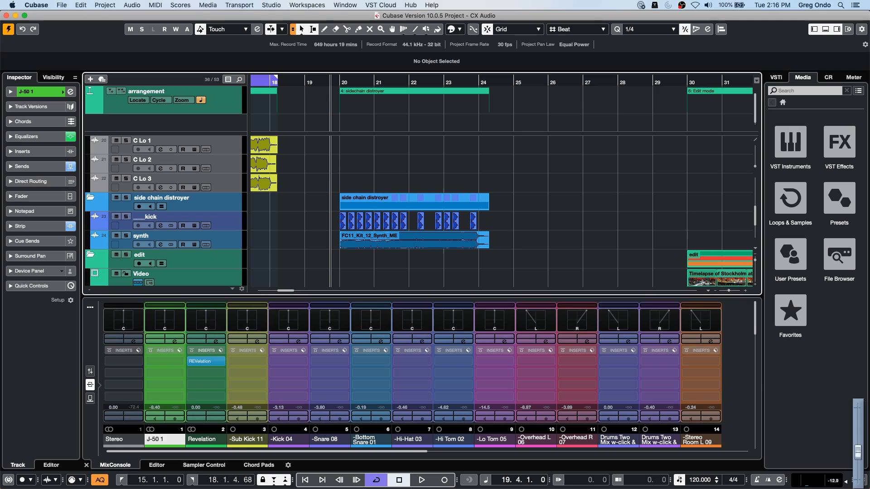
{"action": "key", "text": "space"}
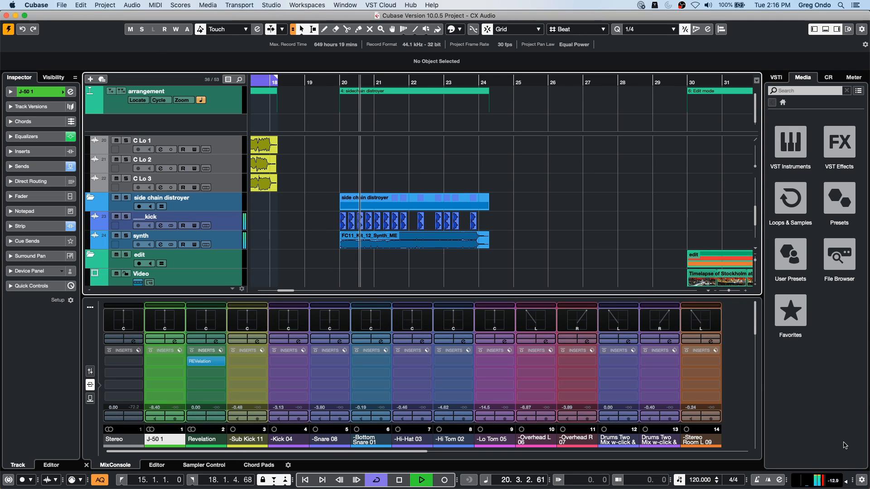
{"action": "left_click", "coordinate": [846, 482]}
{"action": "left_click_drag", "start_coordinate": [858, 454], "coordinate": [857, 467]}
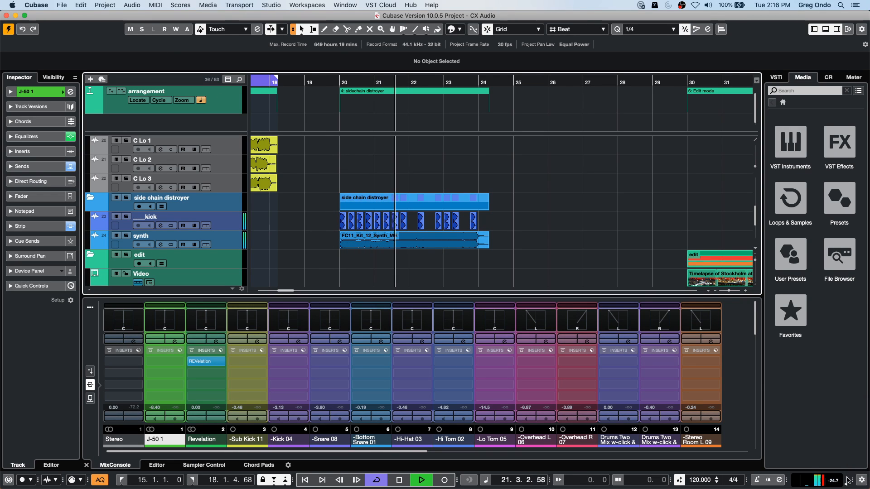
{"action": "key", "text": "space"}
- Replace the Compressor in the synth track's first insert slot with the MultibandCompressor
{"action": "left_click", "coordinate": [220, 240]}
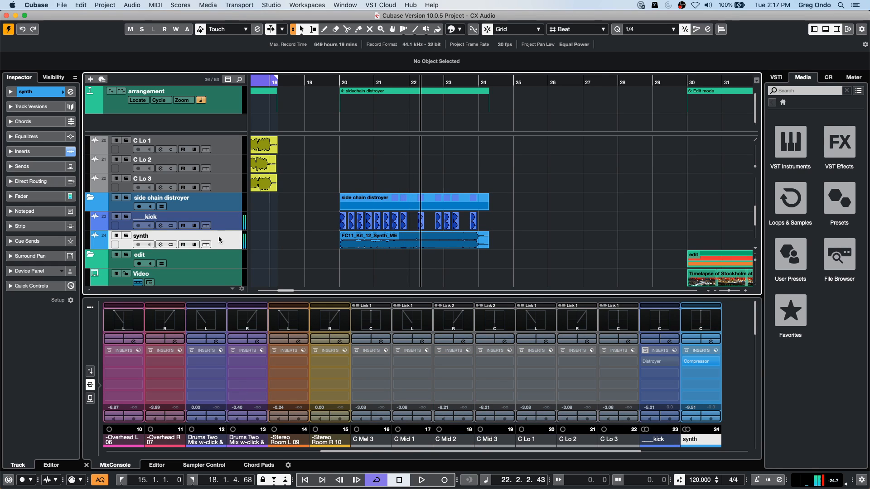
{"action": "left_click", "coordinate": [11, 91]}
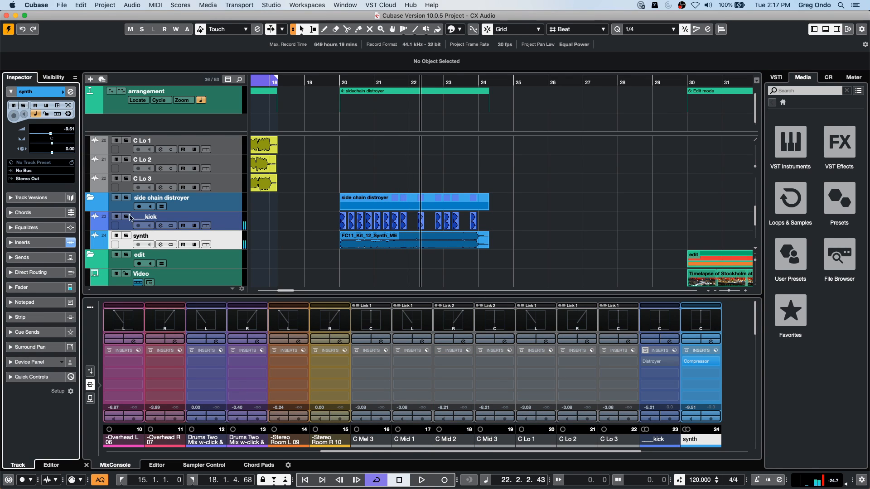
{"action": "left_click", "coordinate": [27, 242]}
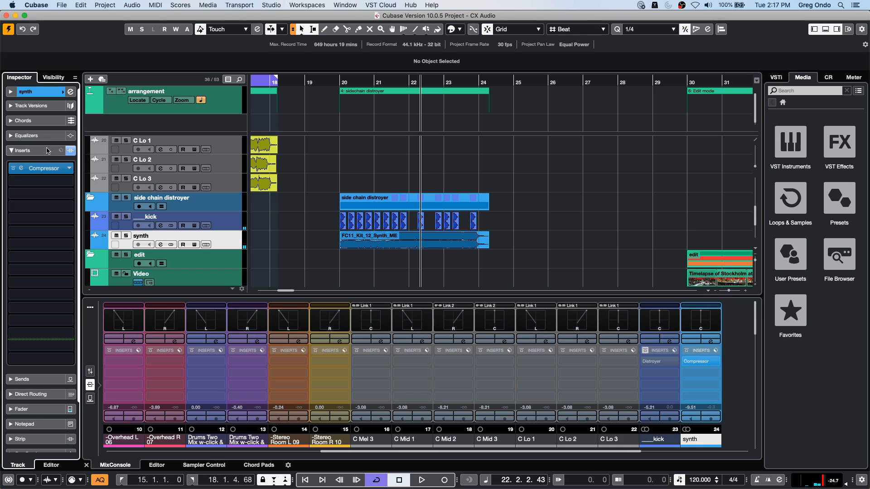
{"action": "left_click", "coordinate": [68, 172]}
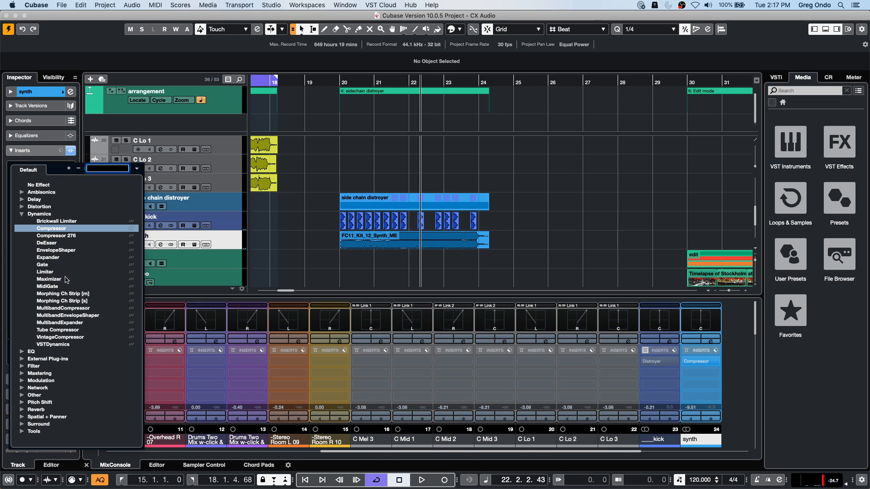
{"action": "left_click", "coordinate": [83, 309]}
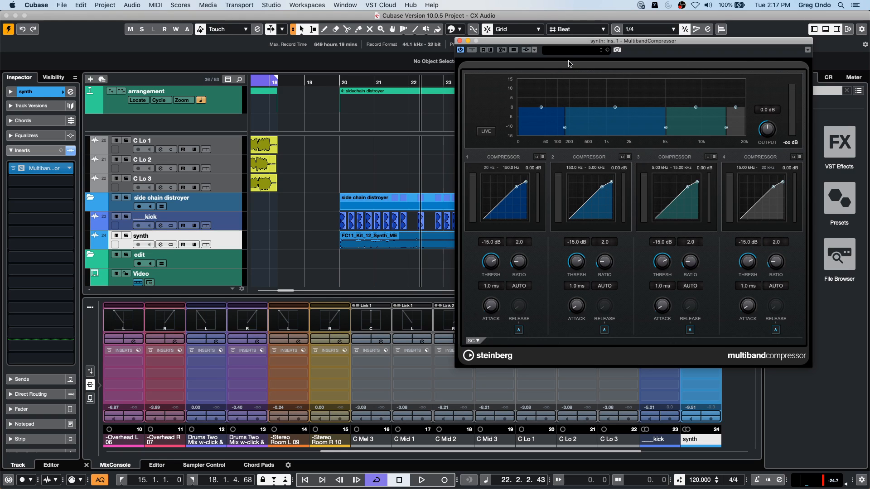
- Load the Bass Drum 4 preset into the synth track's MultibandCompressor
{"action": "left_click", "coordinate": [571, 53]}
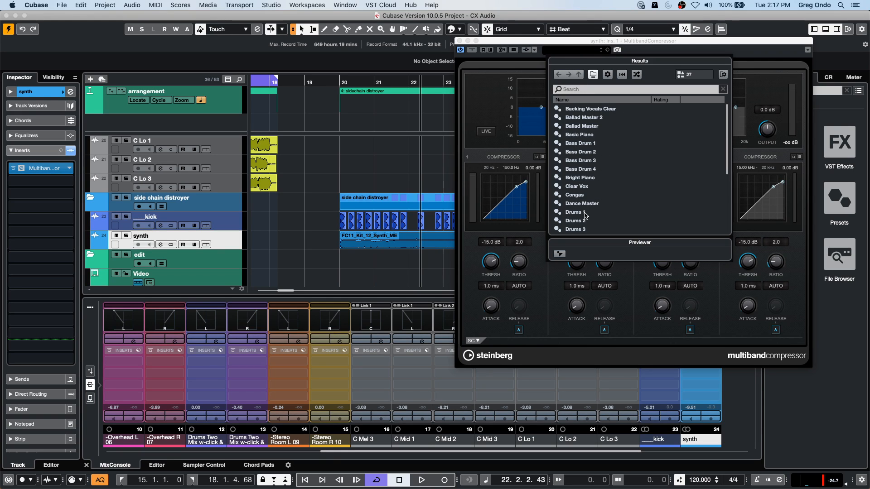
{"action": "left_click", "coordinate": [587, 171]}
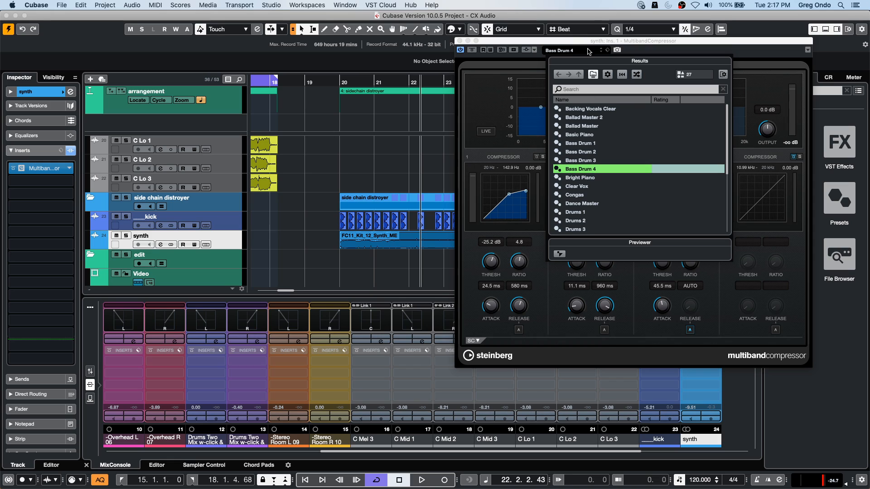
{"action": "left_click", "coordinate": [622, 74]}
- Activate side-chaining on the MultibandCompressor and add the ___kick track as its side-chain input
{"action": "left_click", "coordinate": [527, 51]}
{"action": "left_click", "coordinate": [527, 50]}
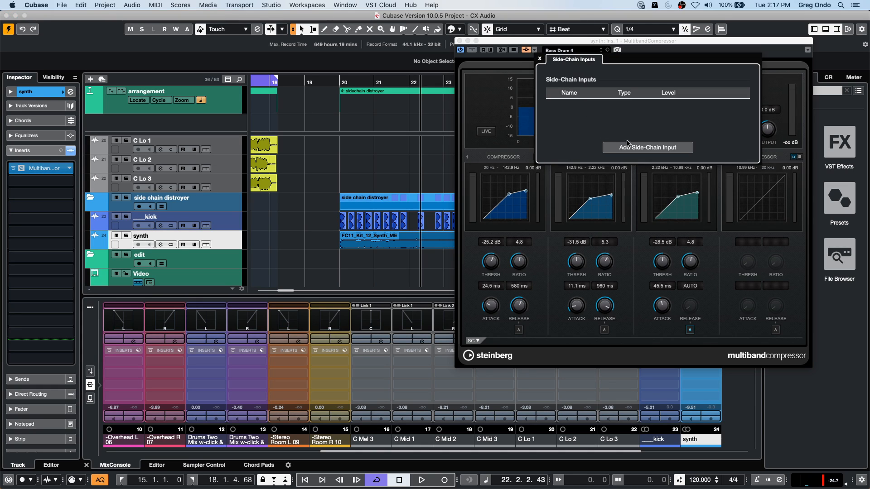
{"action": "left_click", "coordinate": [520, 58]}
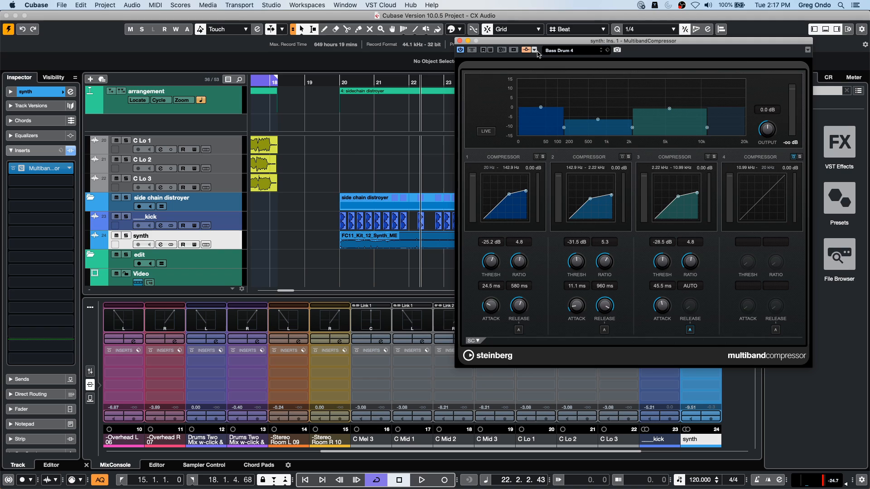
{"action": "left_click", "coordinate": [537, 51]}
{"action": "left_click", "coordinate": [666, 149]}
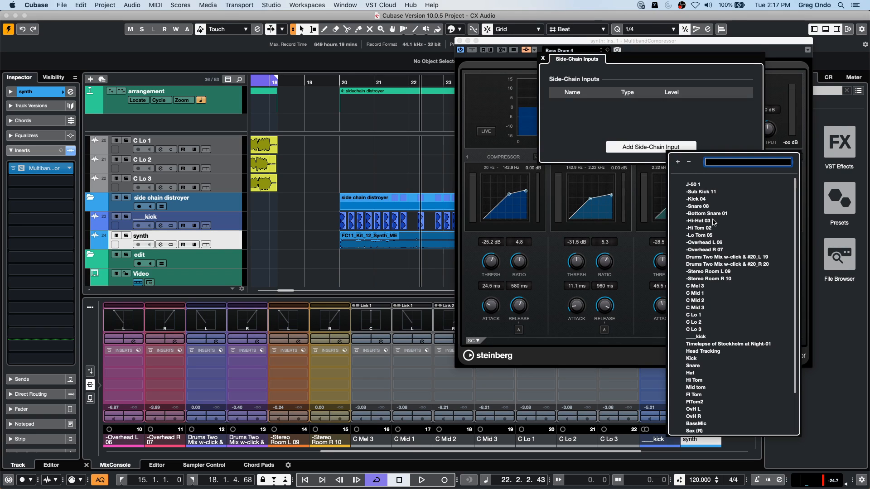
{"action": "left_click", "coordinate": [705, 337]}
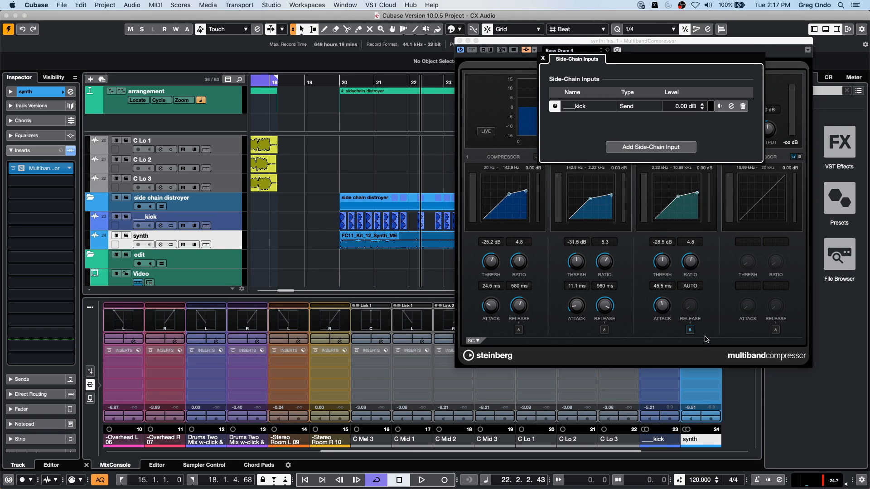
- Play the side chain distroyer section from bar 20, comparing it with the MultibandCompressor switched off and back on
{"action": "left_click", "coordinate": [358, 80]}
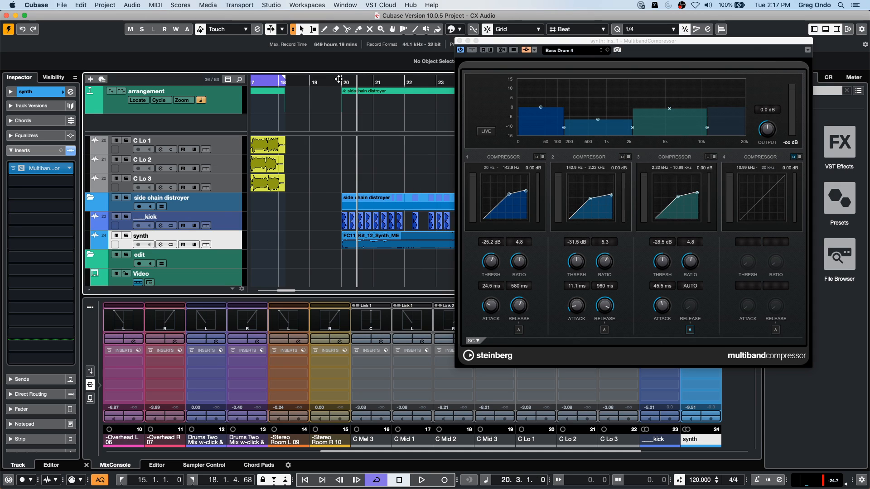
{"action": "key", "text": "space"}
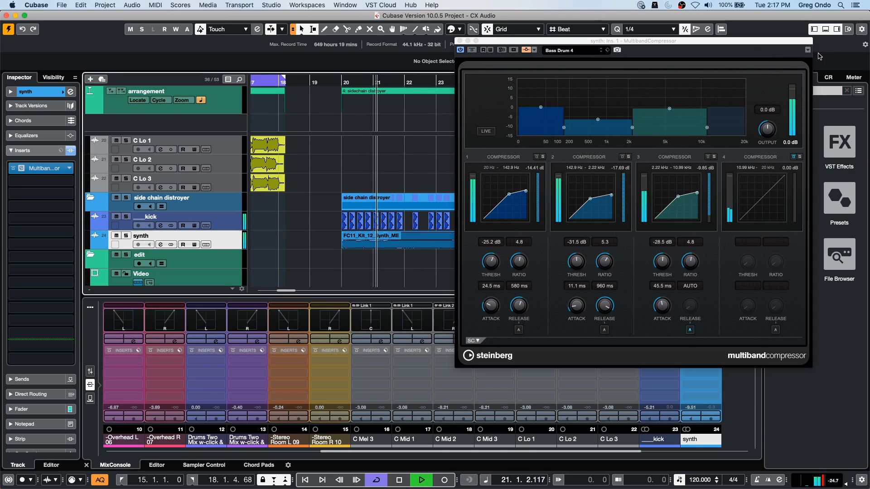
{"action": "left_click", "coordinate": [461, 50]}
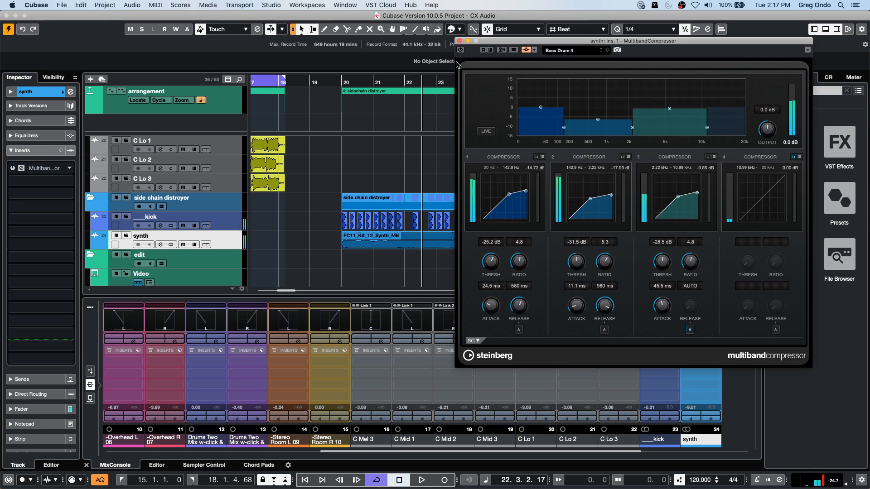
{"action": "key", "text": "space"}
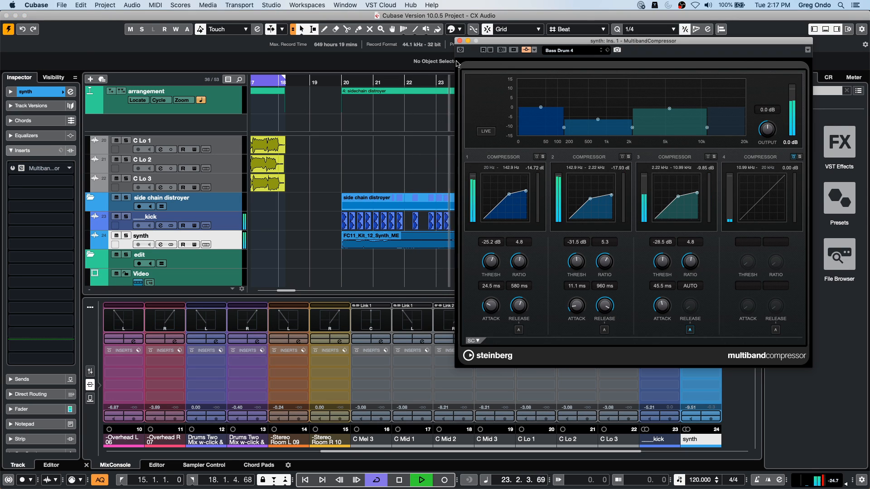
{"action": "left_click", "coordinate": [343, 78]}
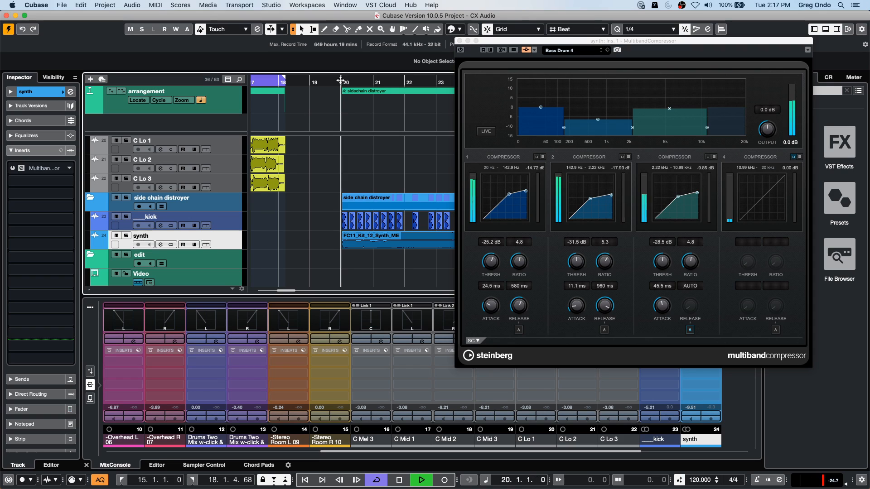
{"action": "left_click", "coordinate": [461, 51]}
{"action": "key", "text": "space"}
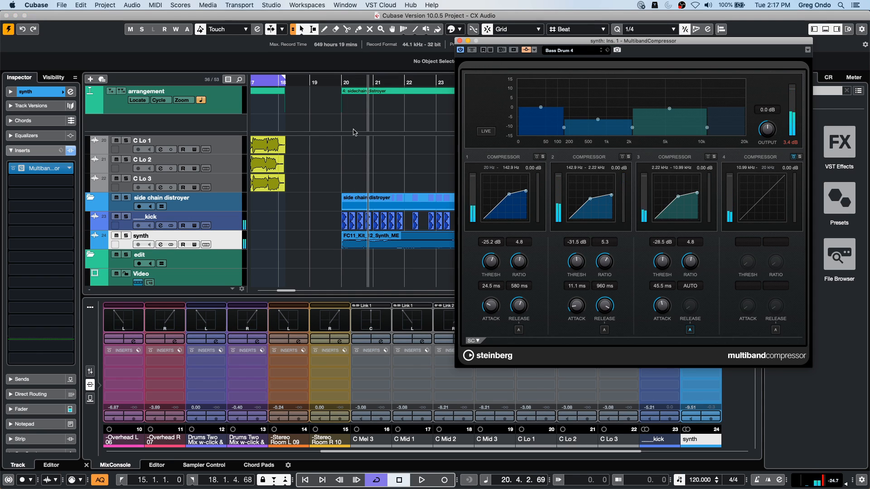
{"action": "key", "text": "space"}
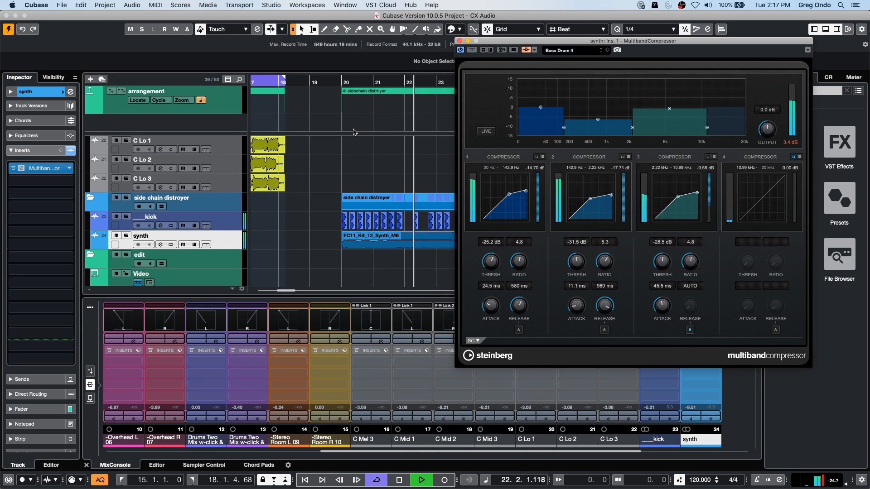
{"action": "key", "text": "space"}
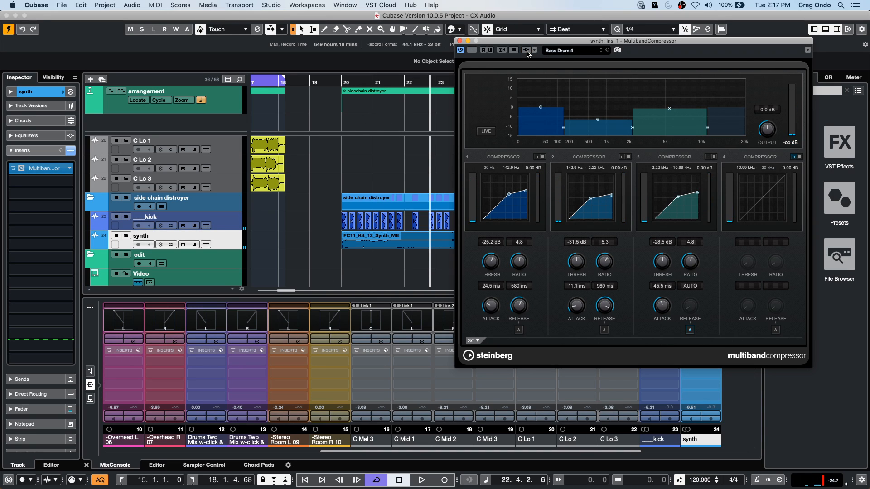
- Review the MultibandCompressor's side-chain inputs and the available source tracks, then close the plug-in window
{"action": "left_click", "coordinate": [534, 52]}
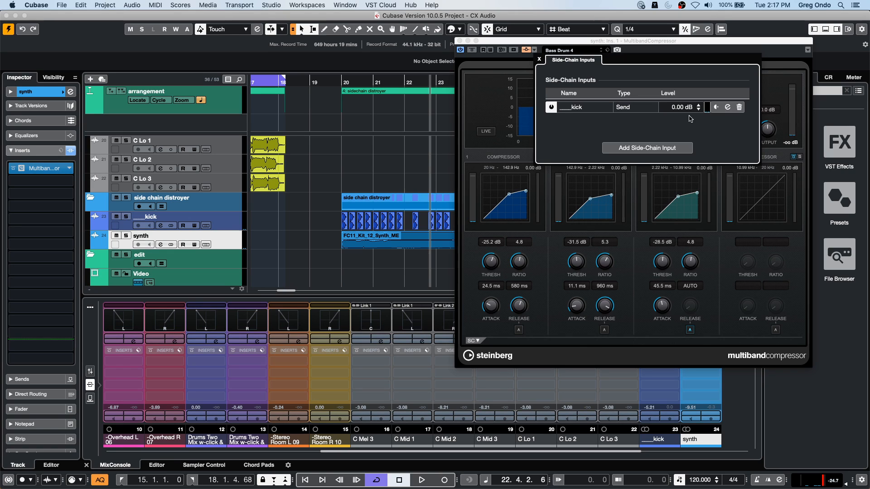
{"action": "left_click", "coordinate": [646, 148]}
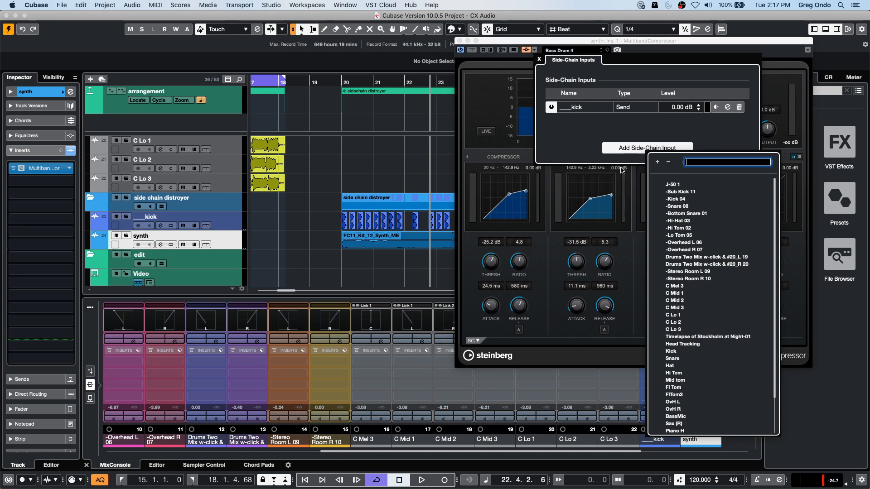
{"action": "left_click", "coordinate": [567, 112]}
{"action": "left_click", "coordinate": [539, 60]}
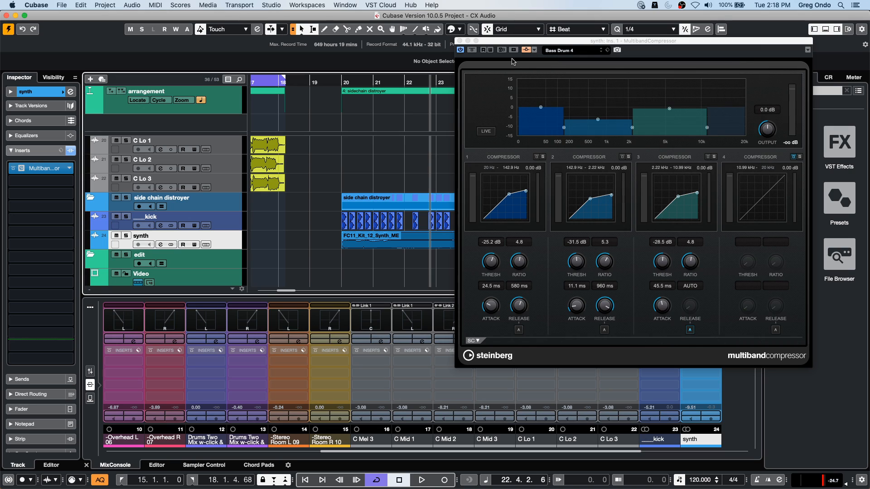
{"action": "left_click", "coordinate": [459, 40]}
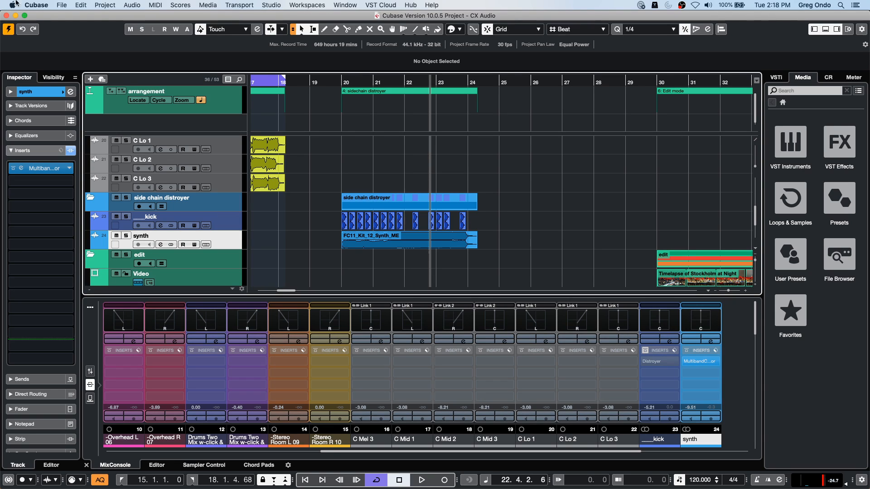
- Open the recent project beatles stones t.cpr and place the project cursor at bar 8
{"action": "left_click", "coordinate": [63, 5]}
{"action": "mouse_move", "coordinate": [75, 175]}
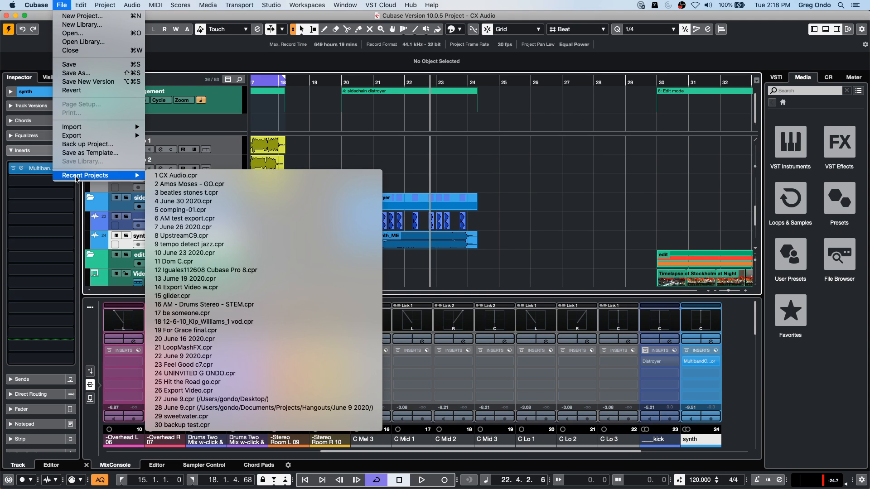
{"action": "left_click", "coordinate": [242, 192]}
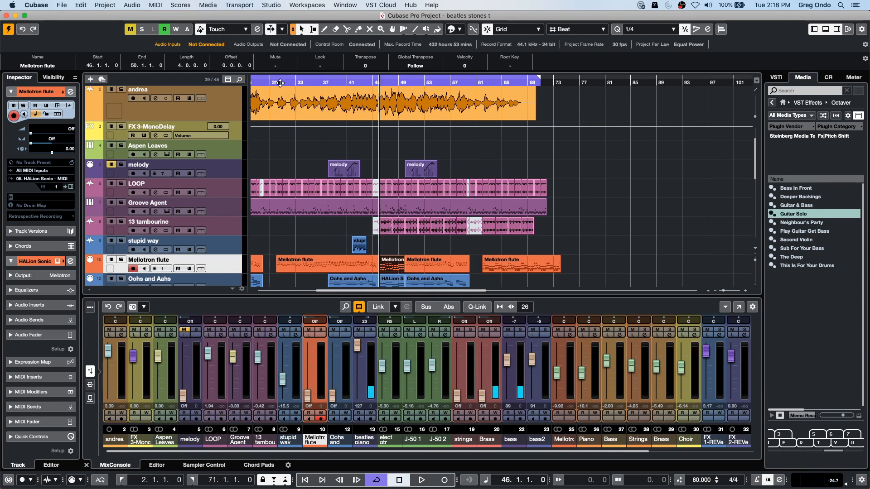
{"action": "left_click", "coordinate": [266, 83]}
{"action": "left_click_drag", "start_coordinate": [266, 84], "coordinate": [305, 84]}
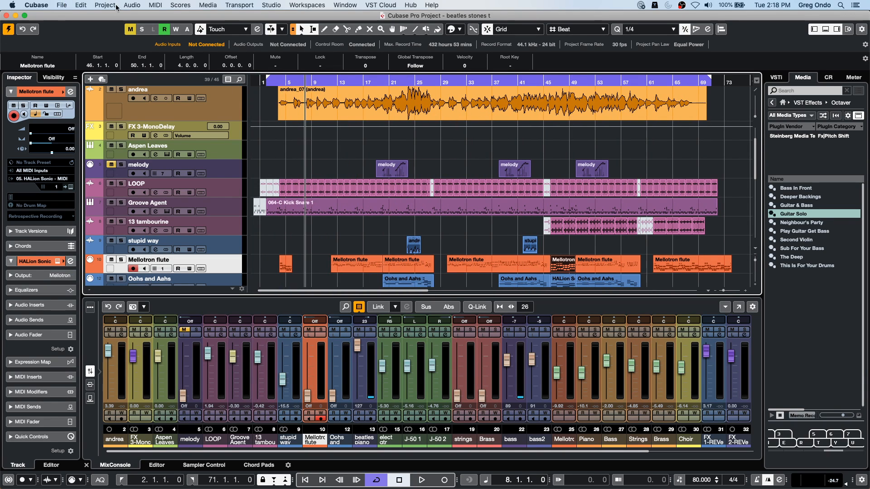
- Review the available transport commands and the MIDI and common record mode options
{"action": "left_click", "coordinate": [238, 6]}
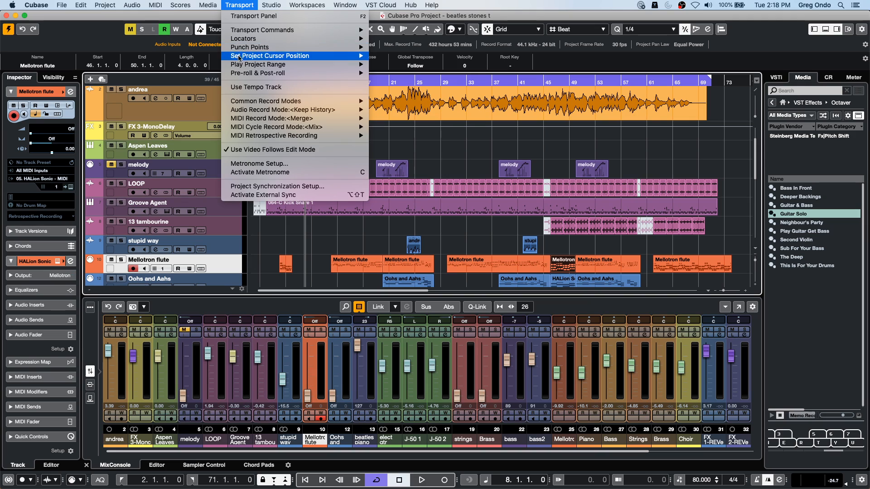
{"action": "mouse_move", "coordinate": [274, 31]}
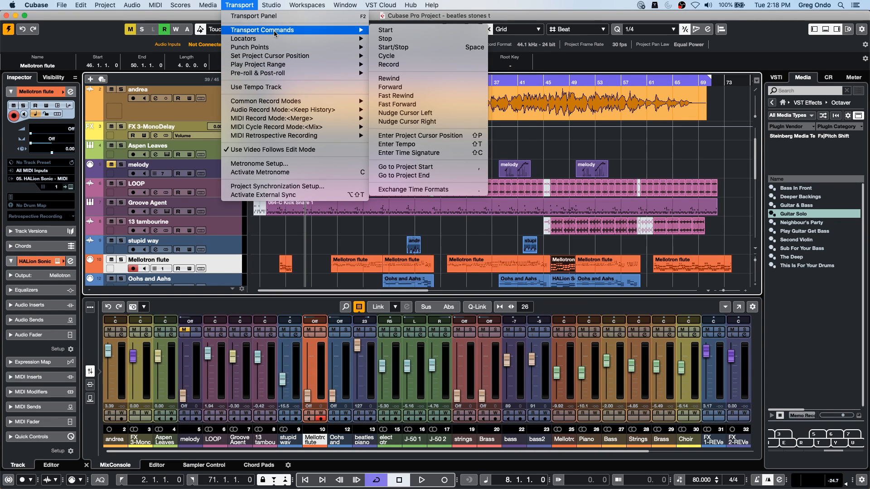
{"action": "mouse_move", "coordinate": [282, 74]}
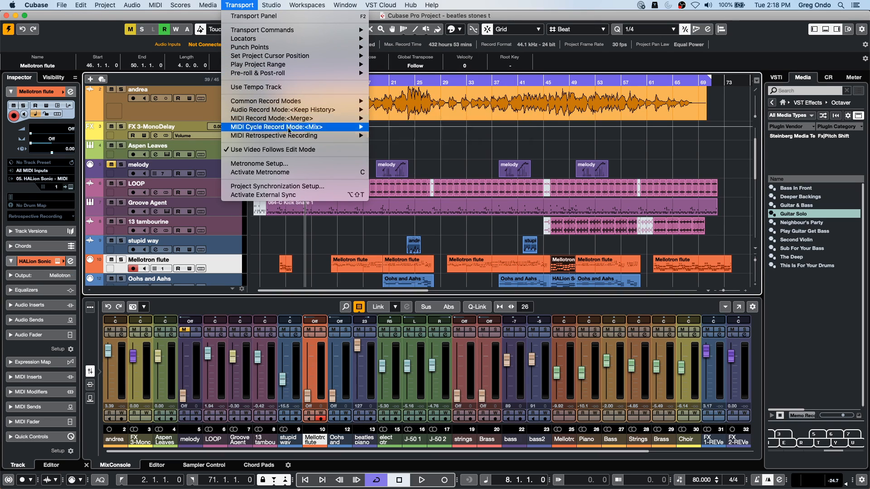
{"action": "mouse_move", "coordinate": [285, 124]}
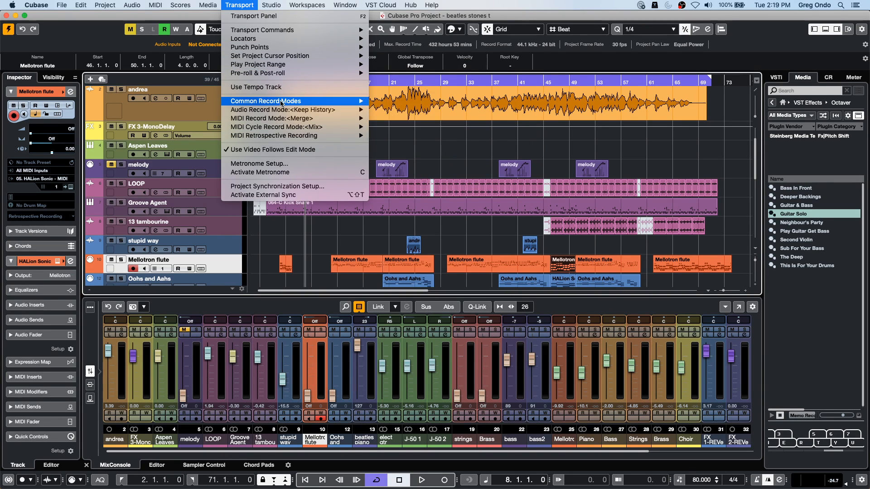
- Open the Key Commands settings and examine the list of transport commands through to the Shuttle Play entries
{"action": "mouse_move", "coordinate": [31, 5]}
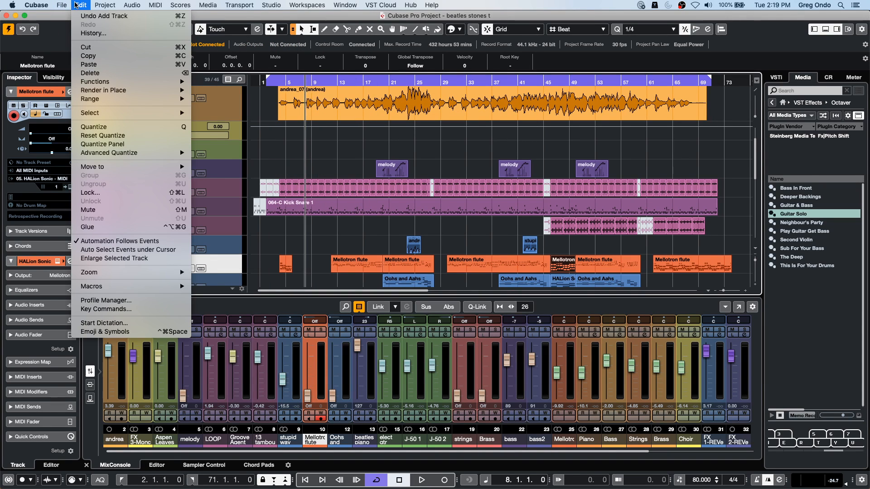
{"action": "mouse_move", "coordinate": [81, 5]}
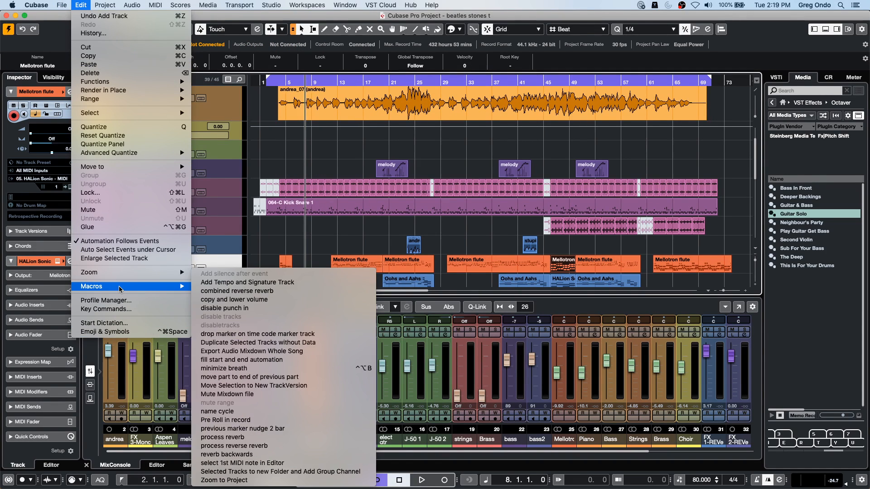
{"action": "left_click", "coordinate": [117, 309]}
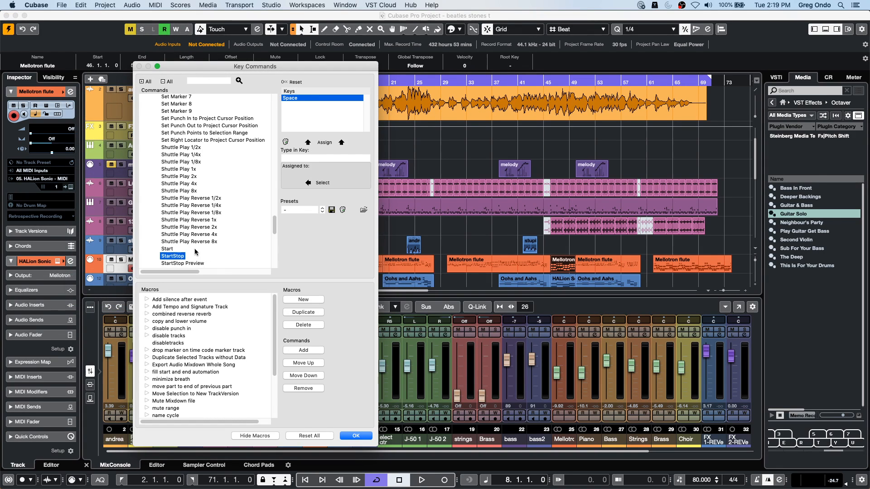
{"action": "scroll", "coordinate": [198, 169], "scroll_direction": "up", "scroll_amount": 10}
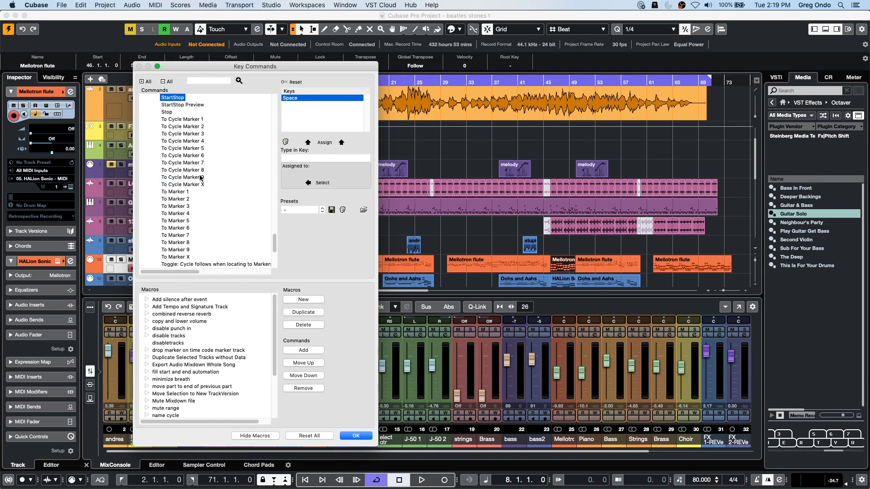
{"action": "scroll", "coordinate": [210, 172], "scroll_direction": "down", "scroll_amount": 7}
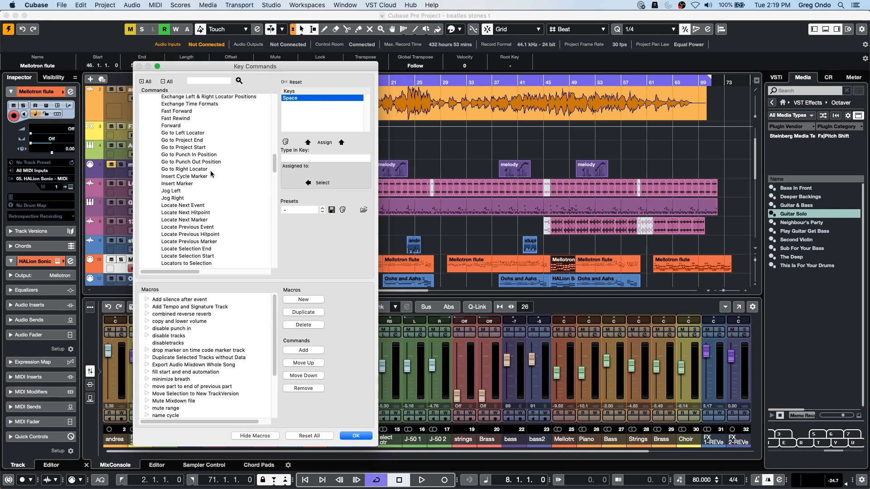
{"action": "scroll", "coordinate": [201, 124], "scroll_direction": "down", "scroll_amount": 12}
{"action": "scroll", "coordinate": [200, 132], "scroll_direction": "down", "scroll_amount": 4}
{"action": "scroll", "coordinate": [197, 140], "scroll_direction": "down", "scroll_amount": 1}
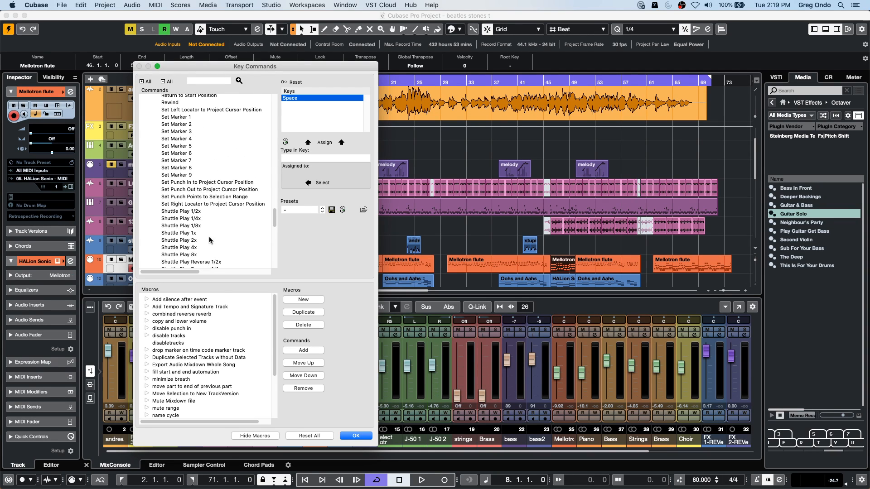
- Check which key is assigned to the Shuttle Play 1/2x command, then close the Key Commands settings
{"action": "left_click", "coordinate": [181, 211]}
{"action": "left_click_drag", "start_coordinate": [181, 273], "coordinate": [244, 276]}
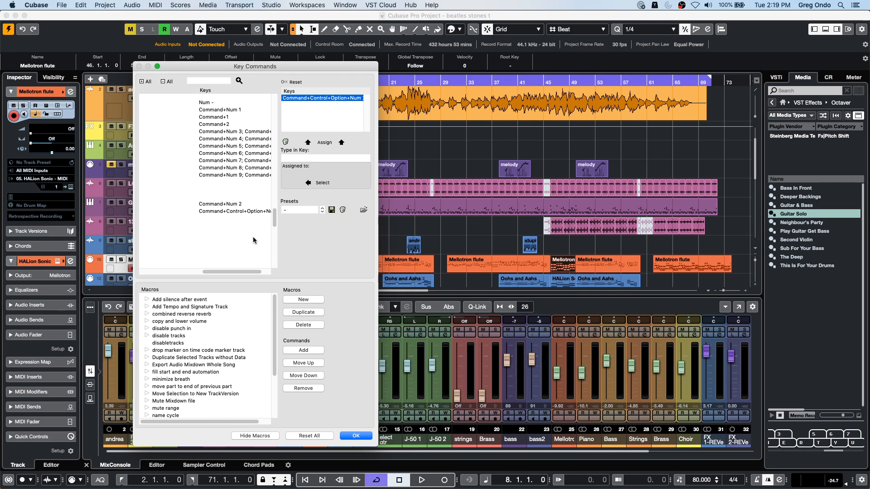
{"action": "left_click_drag", "start_coordinate": [230, 271], "coordinate": [197, 270]}
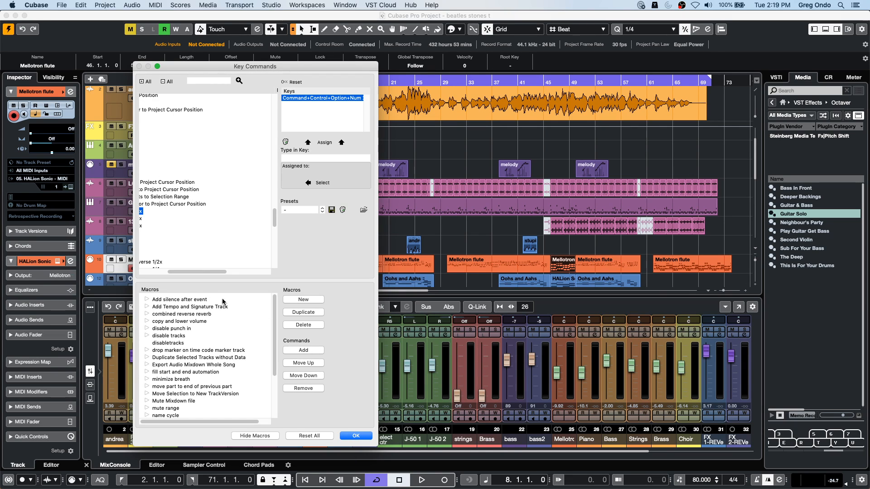
{"action": "left_click_drag", "start_coordinate": [199, 272], "coordinate": [171, 271]}
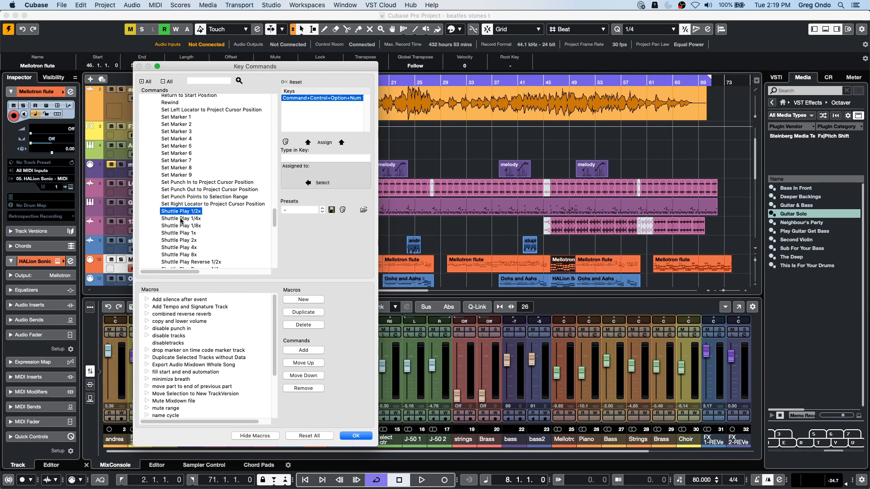
{"action": "left_click", "coordinate": [356, 435]}
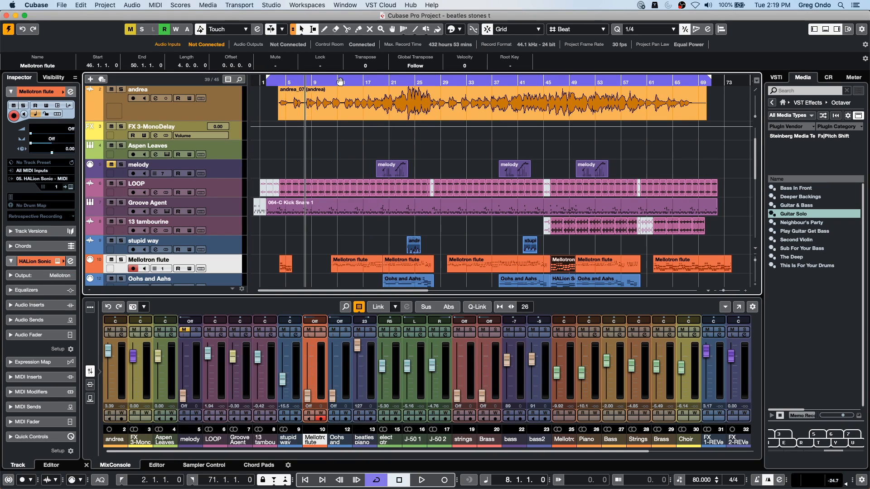
- Play the project from bar 8, then locate the project cursor to the start of the selected Mellotron flute event
{"action": "left_click", "coordinate": [301, 78]}
{"action": "key", "text": "space"}
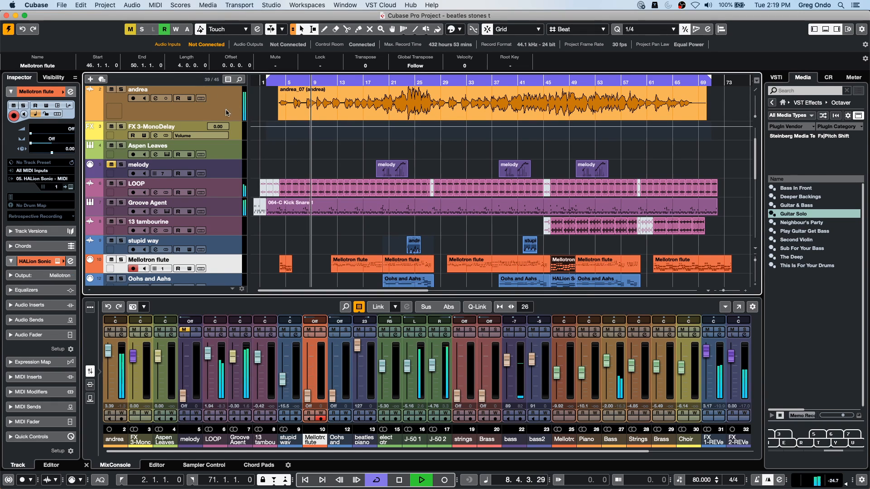
{"action": "key", "text": "l"}
- Revert the project to its previously saved version
{"action": "left_click", "coordinate": [63, 5]}
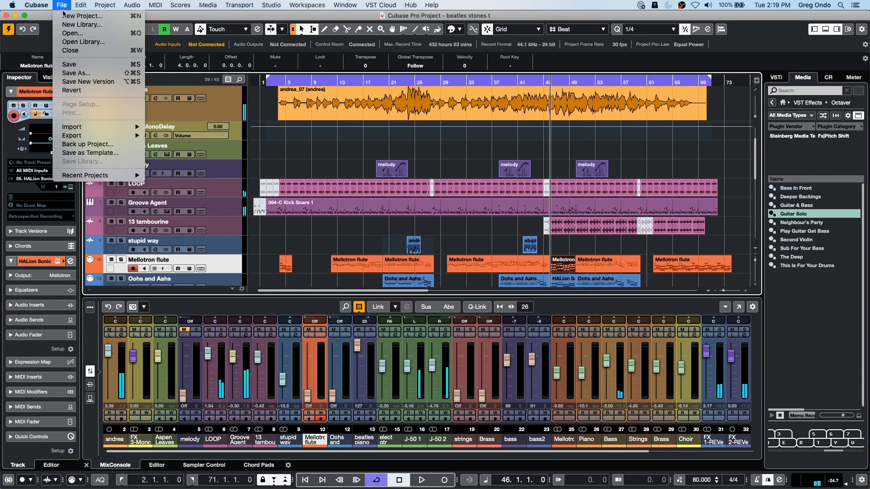
{"action": "left_click", "coordinate": [100, 90]}
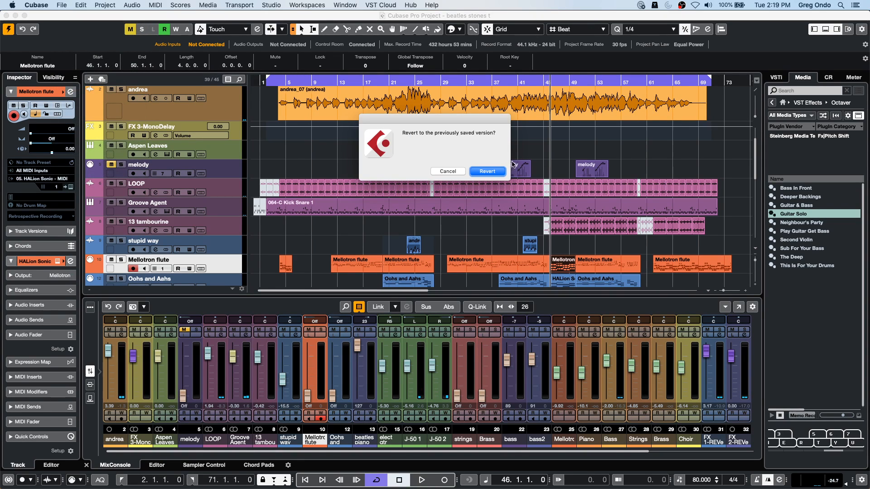
{"action": "left_click", "coordinate": [487, 171]}
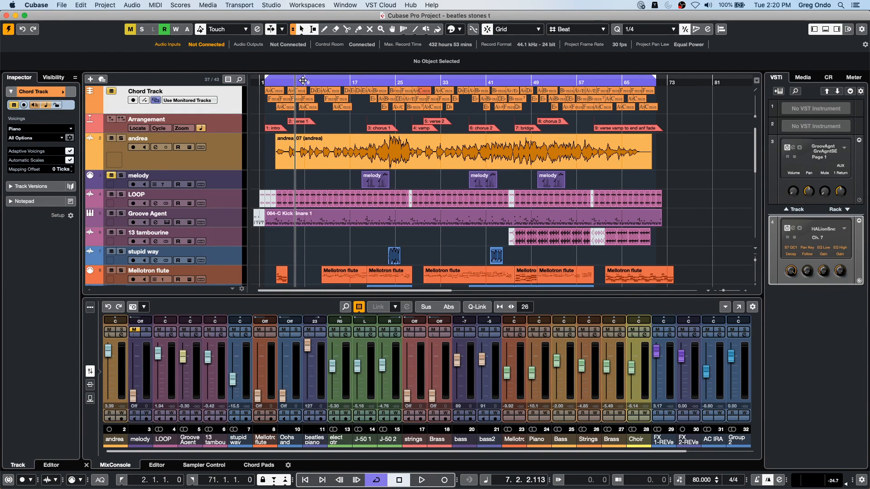
- Play the reverted project from bar 7 while raising the output channel's level, and stop playback at bar 17
{"action": "key", "text": "space"}
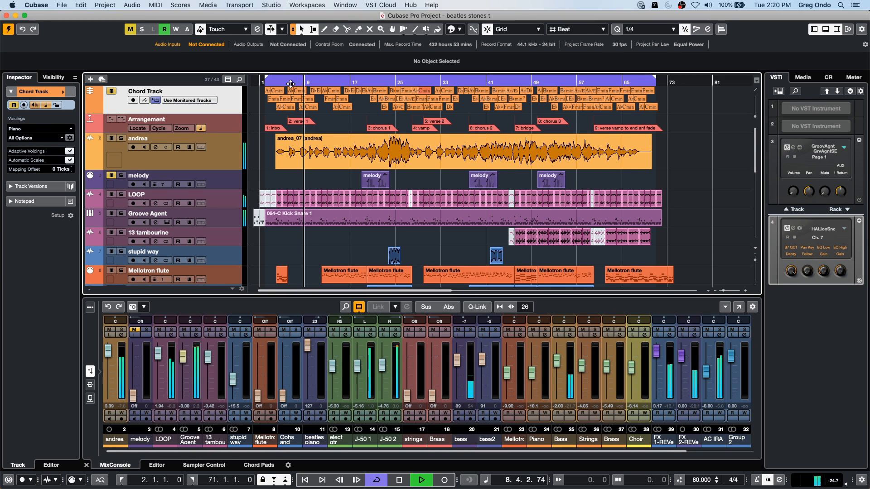
{"action": "left_click", "coordinate": [845, 483]}
{"action": "left_click_drag", "start_coordinate": [857, 463], "coordinate": [858, 453]}
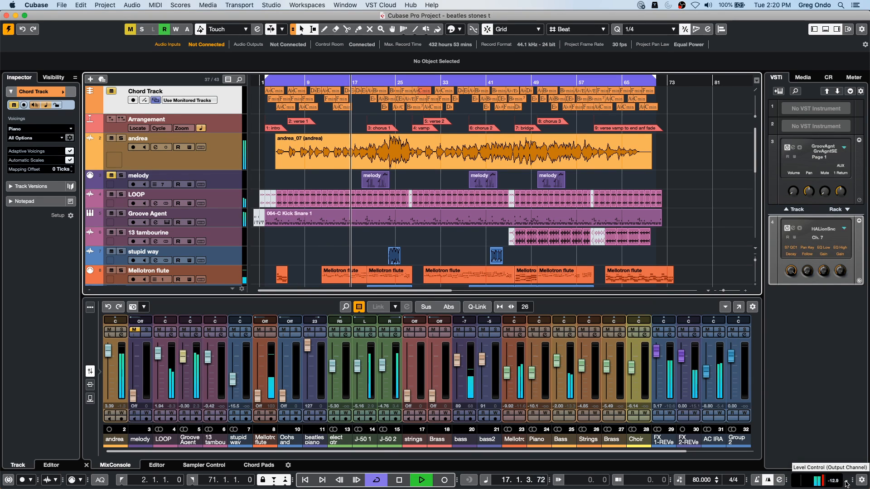
{"action": "key", "text": "space"}
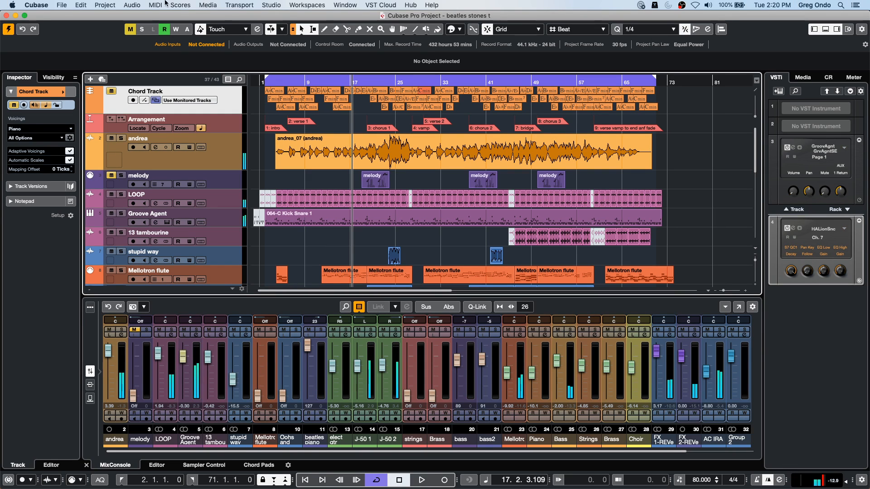
- Examine the Shuttle Play and StartStop entries in the Key Commands settings again, then close them
{"action": "left_click", "coordinate": [87, 5]}
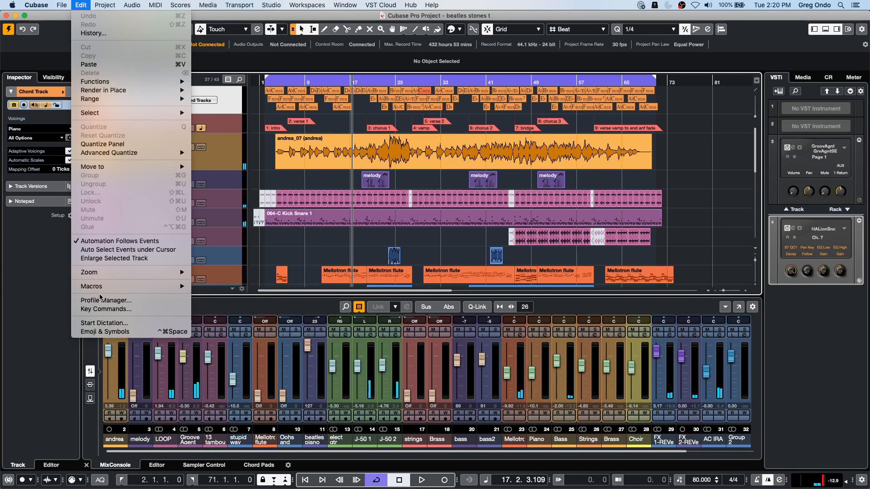
{"action": "left_click", "coordinate": [103, 308]}
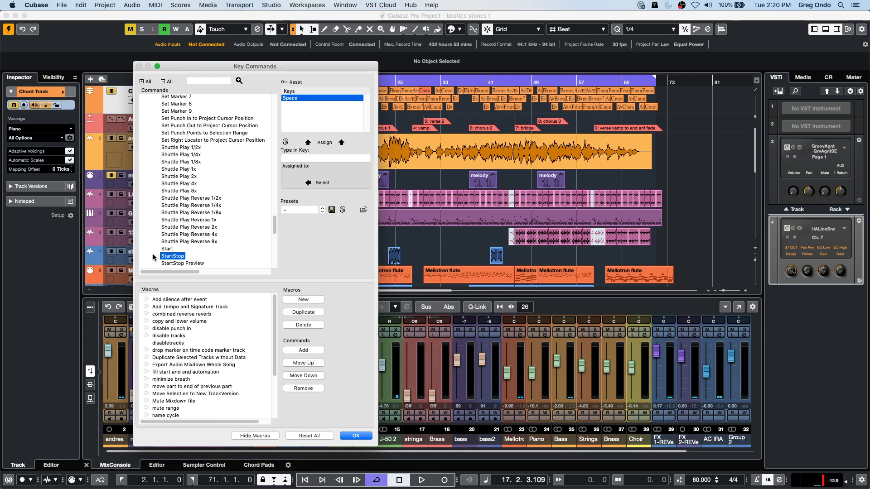
{"action": "scroll", "coordinate": [183, 158], "scroll_direction": "down", "scroll_amount": 5}
{"action": "scroll", "coordinate": [184, 158], "scroll_direction": "up", "scroll_amount": 4}
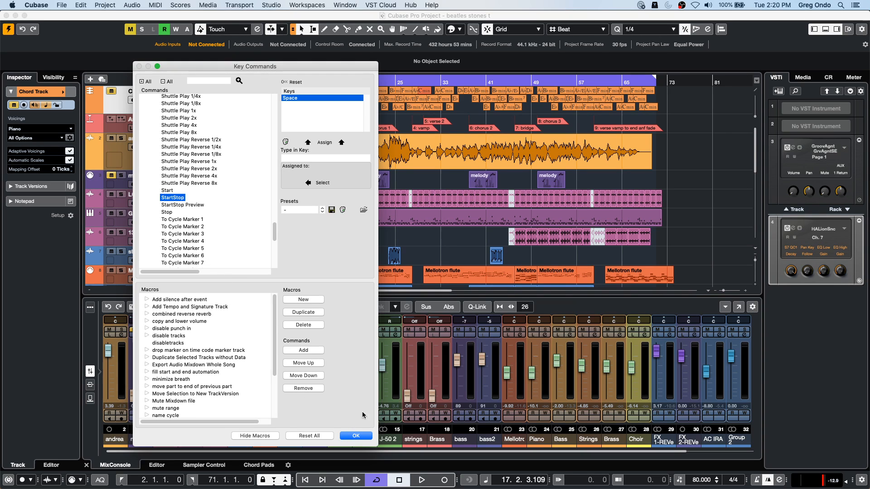
{"action": "left_click", "coordinate": [360, 435]}
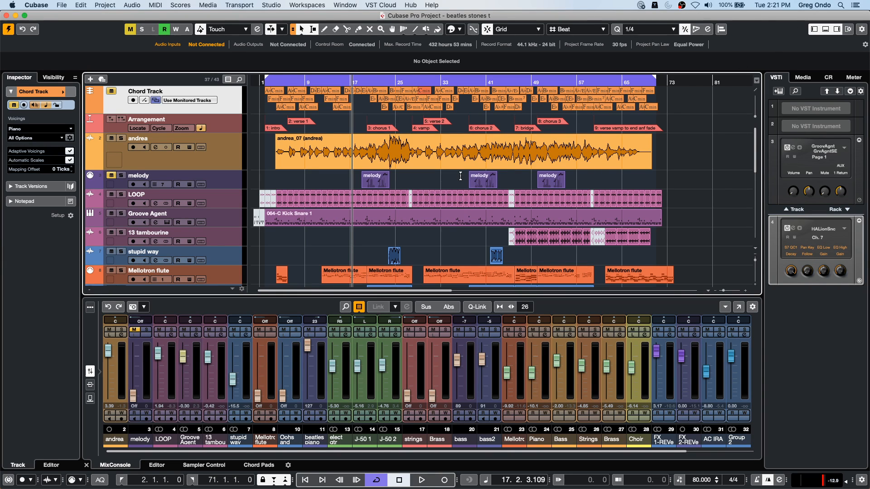
{"action": "scroll", "coordinate": [460, 175], "scroll_direction": "down", "scroll_amount": 1}
{"action": "scroll", "coordinate": [460, 175], "scroll_direction": "up", "scroll_amount": 1}
{"action": "left_click", "coordinate": [271, 4]}
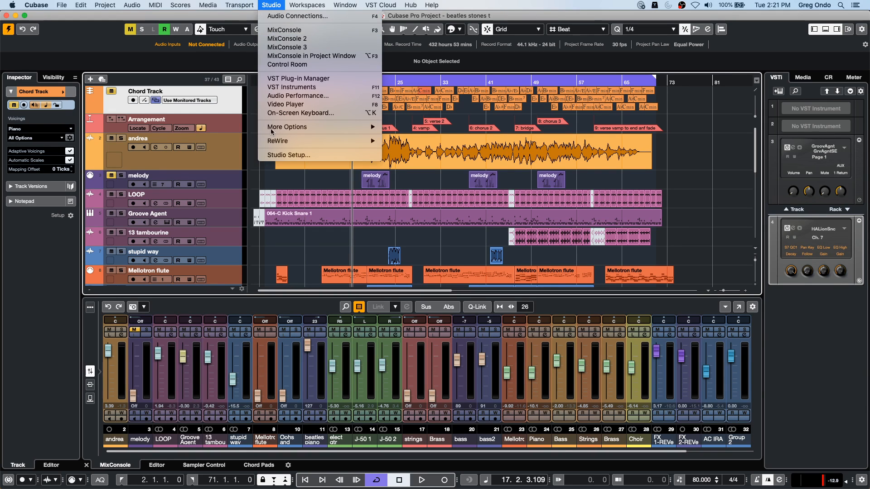
{"action": "mouse_move", "coordinate": [244, 5]}
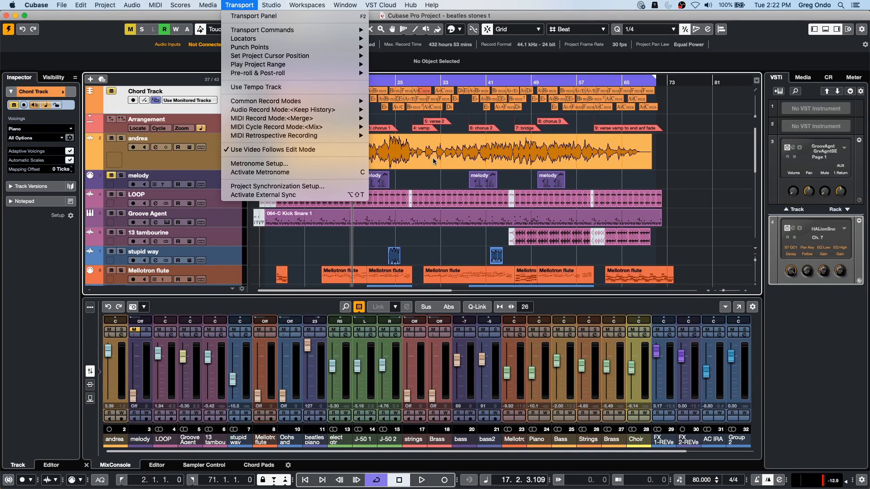
{"action": "left_click", "coordinate": [361, 240]}
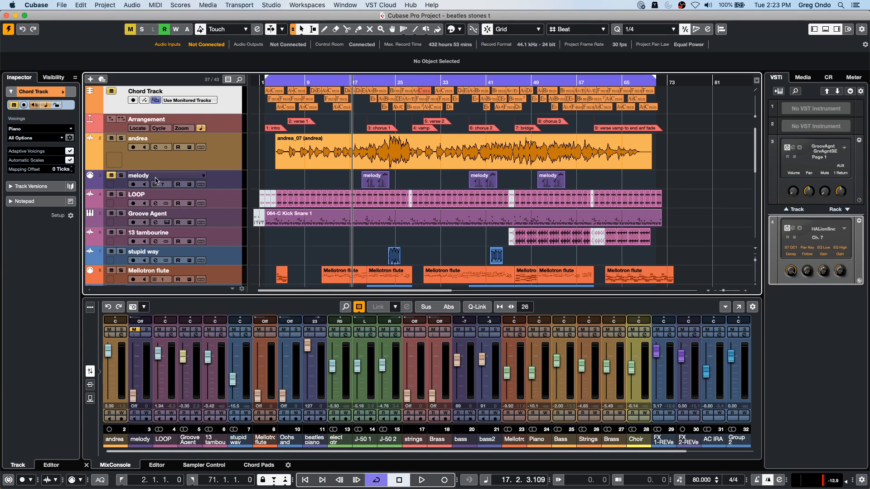
- Select the andrea track and open its channel settings during a short playback from bar 17
{"action": "left_click", "coordinate": [228, 152]}
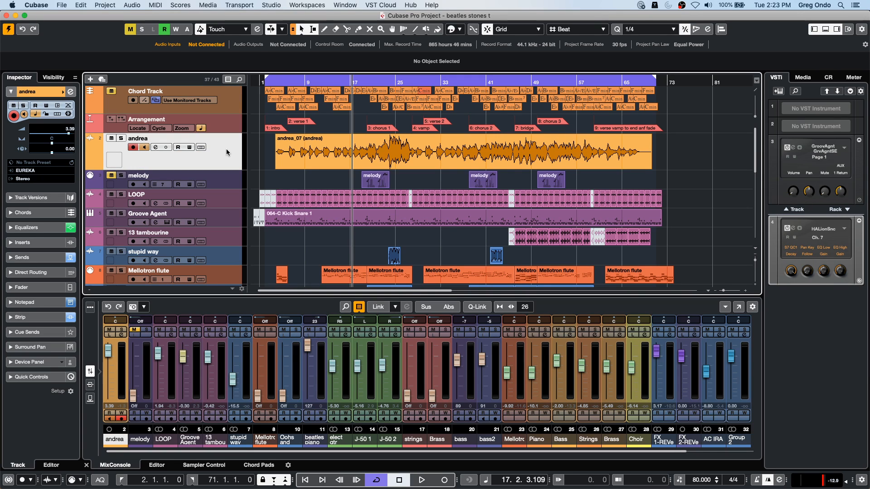
{"action": "key", "text": "space"}
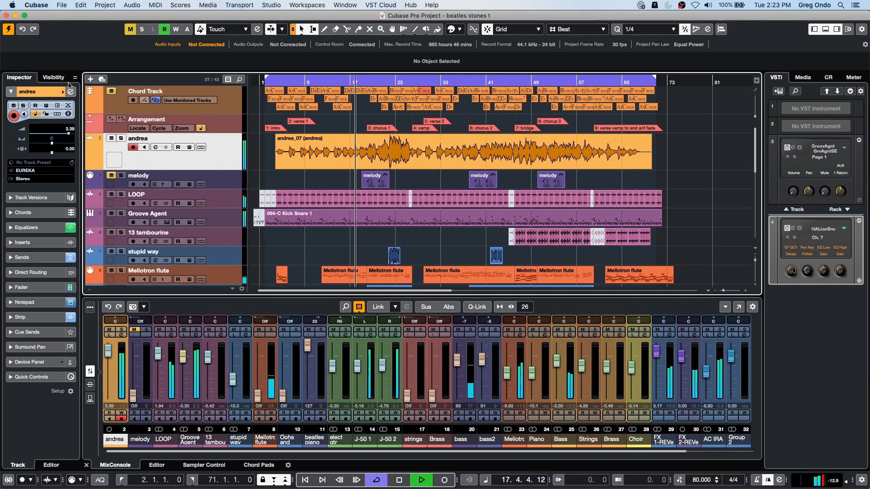
{"action": "key", "text": "e"}
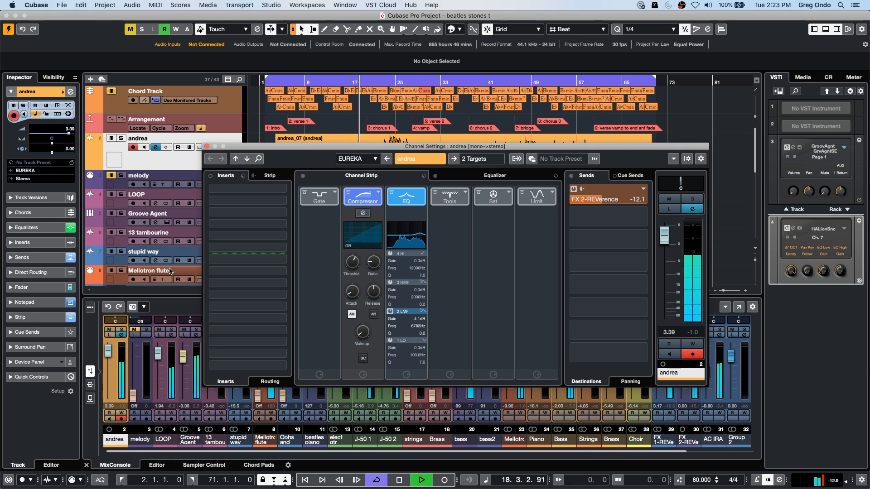
{"action": "key", "text": "space"}
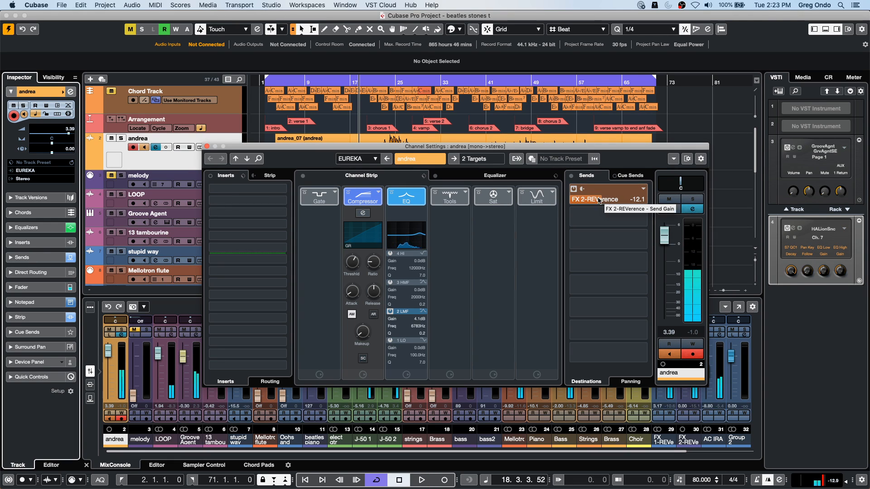
- Set the andrea channel's FX 2-REVerence send level to -13.7 during playback, then display the channel's output targets
{"action": "key", "text": "space"}
{"action": "mouse_move", "coordinate": [597, 203]}
{"action": "left_mouse_down"}
{"action": "mouse_move", "coordinate": [645, 200]}
{"action": "mouse_move", "coordinate": [607, 203]}
{"action": "left_mouse_up"}
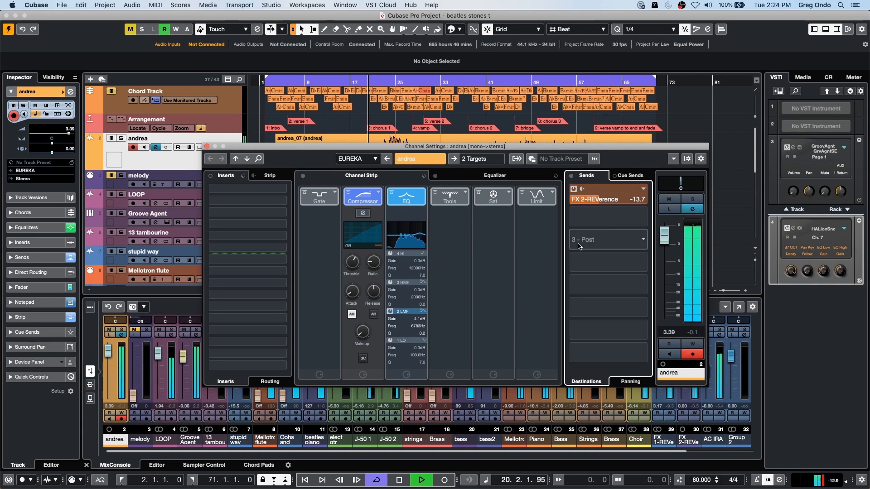
{"action": "key", "text": "space"}
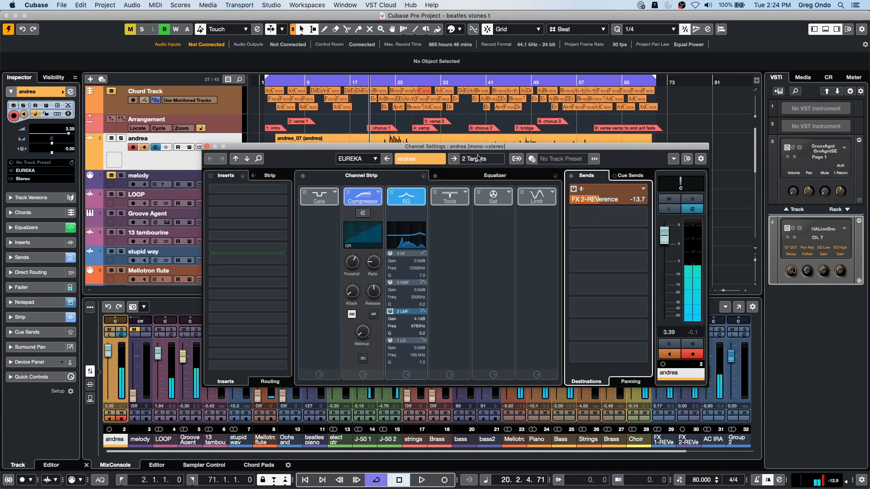
{"action": "left_click", "coordinate": [464, 160]}
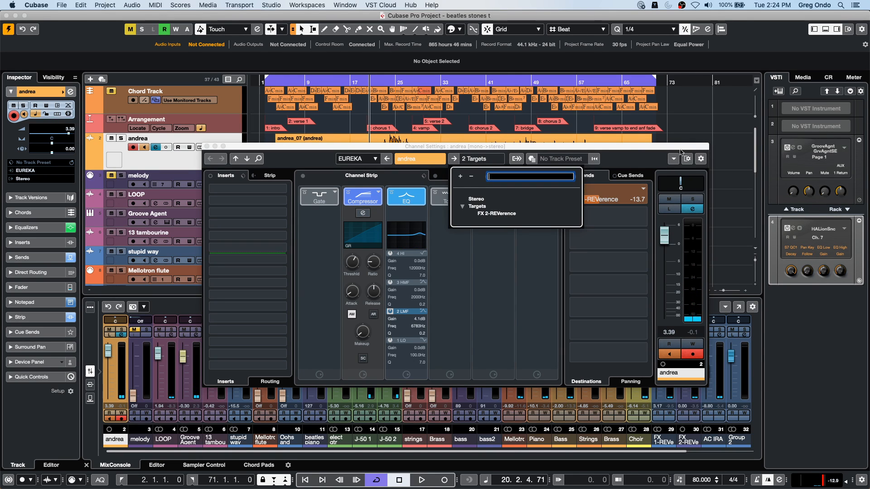
- Examine the options for adding a track from the andrea track, then dismiss them without choosing one
{"action": "left_click", "coordinate": [152, 161]}
{"action": "right_click", "coordinate": [153, 160]}
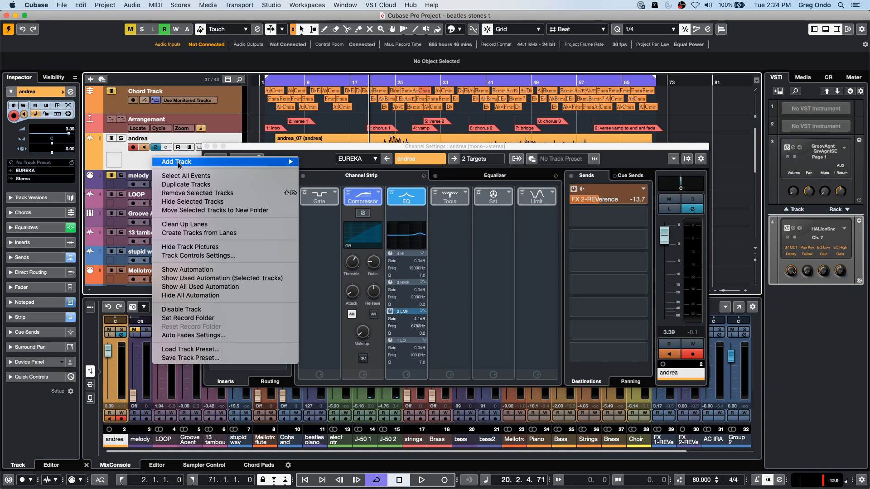
{"action": "mouse_move", "coordinate": [179, 163]}
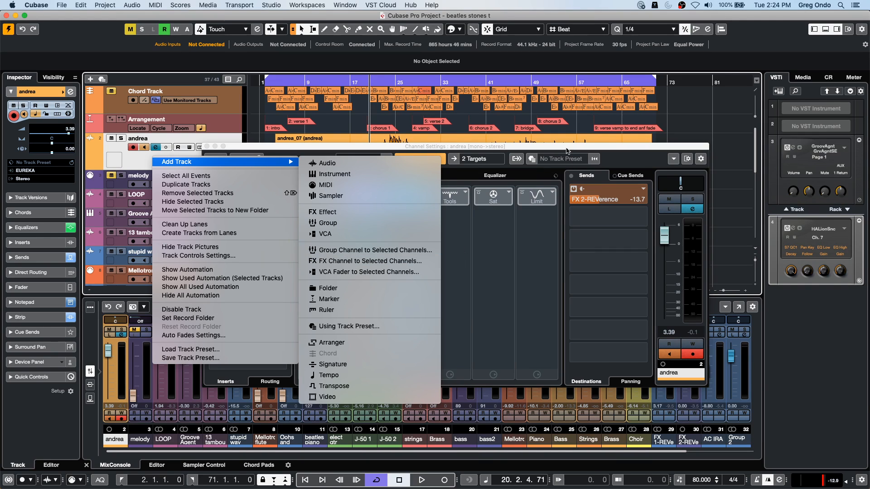
{"action": "left_click", "coordinate": [570, 154]}
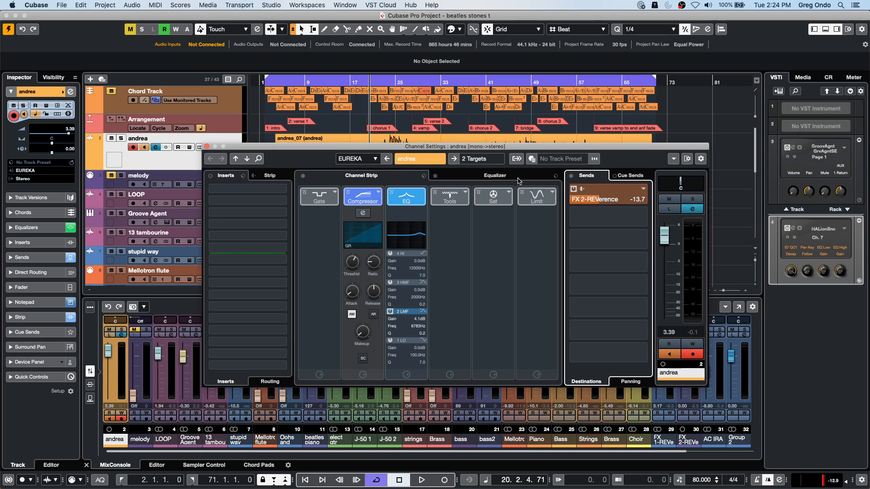
- Switch from andrea's output targets to the FX 2-REVerence channel, raise its level to 6.02, and start playback
{"action": "left_click", "coordinate": [474, 160]}
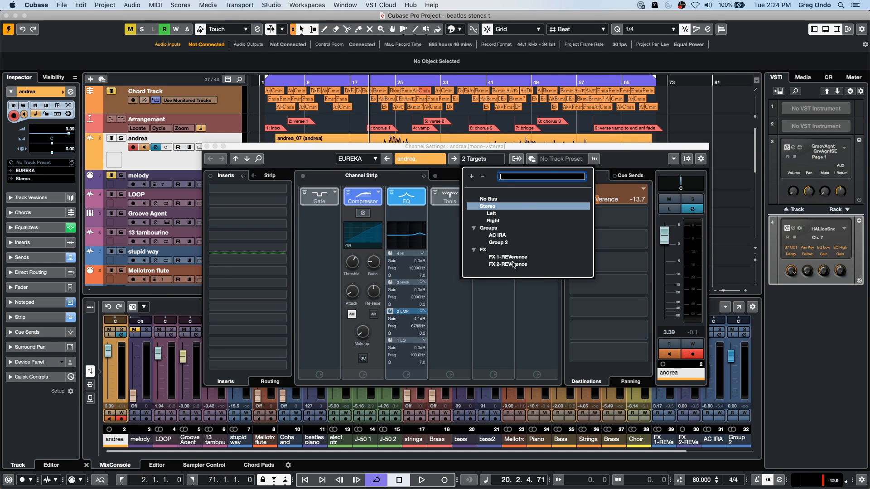
{"action": "left_click", "coordinate": [454, 159]}
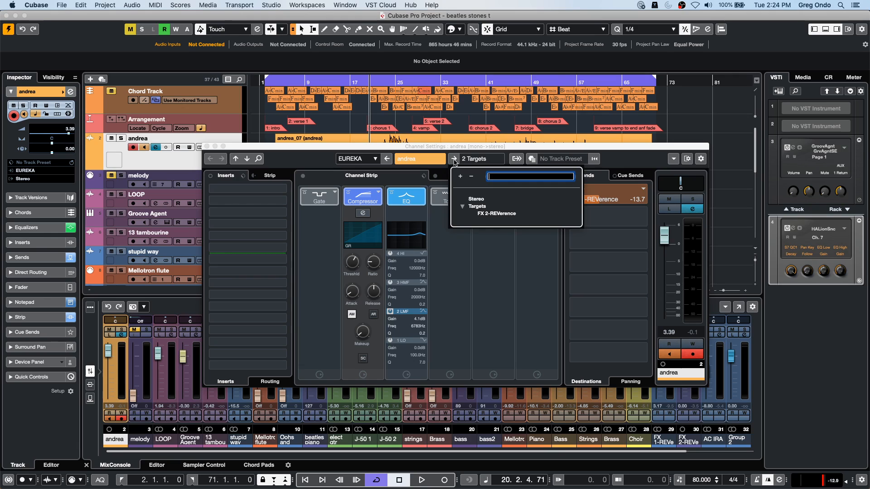
{"action": "left_click", "coordinate": [491, 214]}
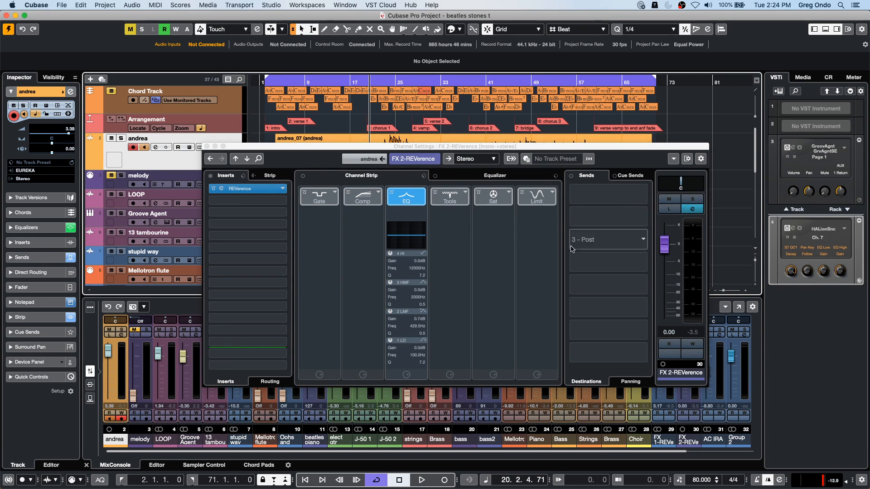
{"action": "left_click_drag", "start_coordinate": [665, 253], "coordinate": [679, 220]}
{"action": "key", "text": "space"}
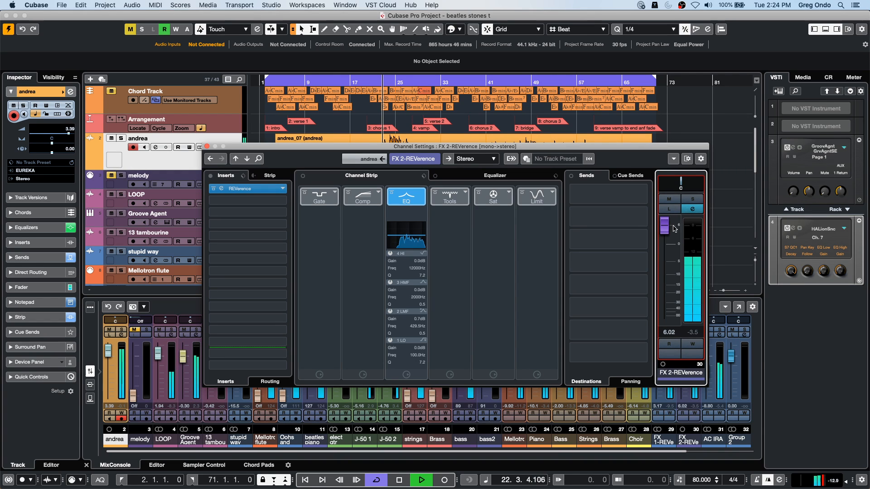
- Set FX 2-REVerence's EQ during playback to -15.7 dB at 250.4 Hz for LO and 0.8 dB at 3758 Hz for HMF, then close its settings
{"action": "left_click", "coordinate": [487, 176]}
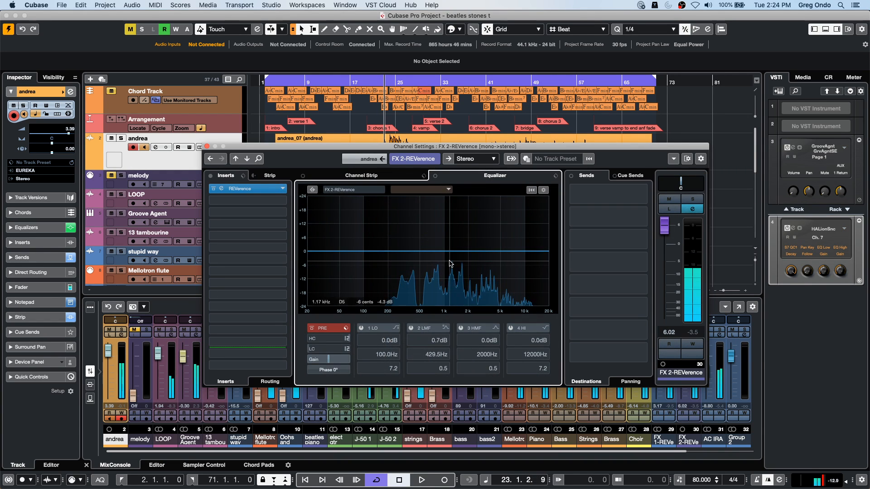
{"action": "key", "text": "space"}
{"action": "left_click_drag", "start_coordinate": [459, 253], "coordinate": [495, 231]}
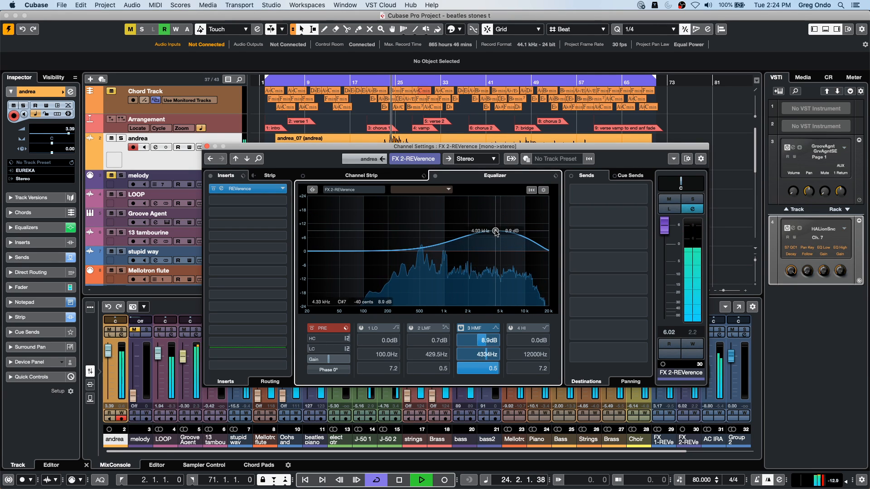
{"action": "left_click_drag", "start_coordinate": [344, 252], "coordinate": [396, 289]}
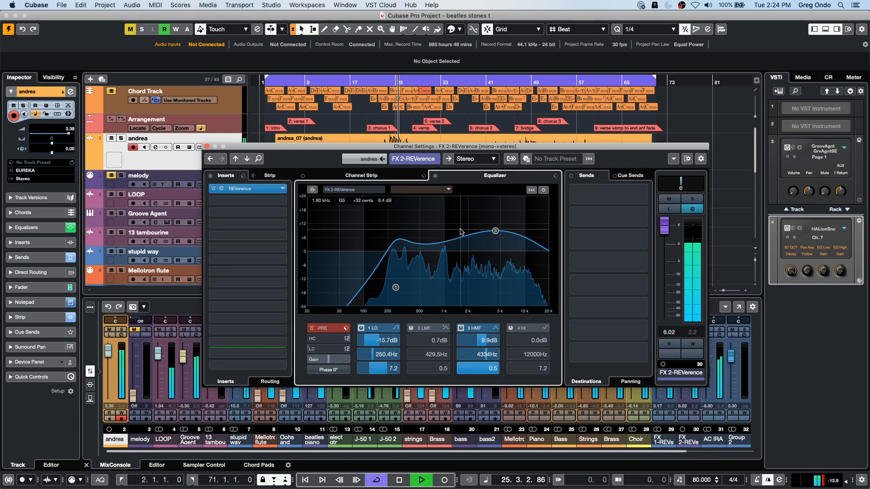
{"action": "left_click_drag", "start_coordinate": [495, 231], "coordinate": [490, 251]}
{"action": "key", "text": "space"}
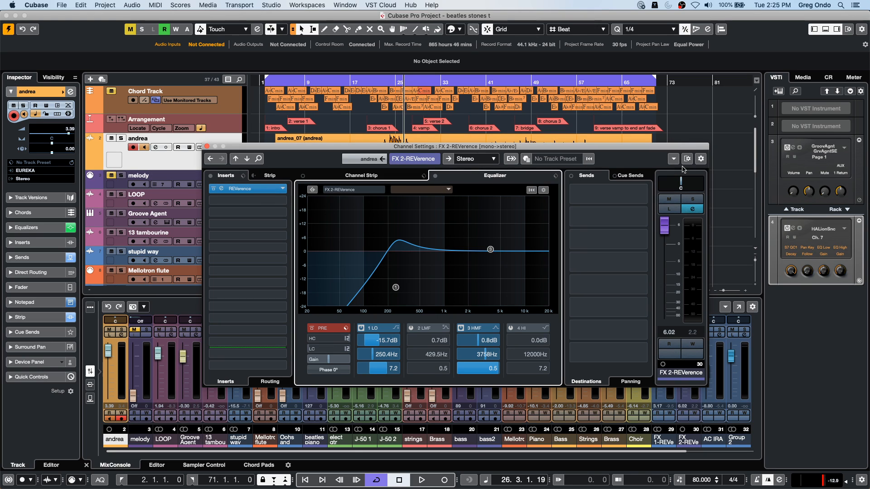
{"action": "left_click", "coordinate": [207, 146]}
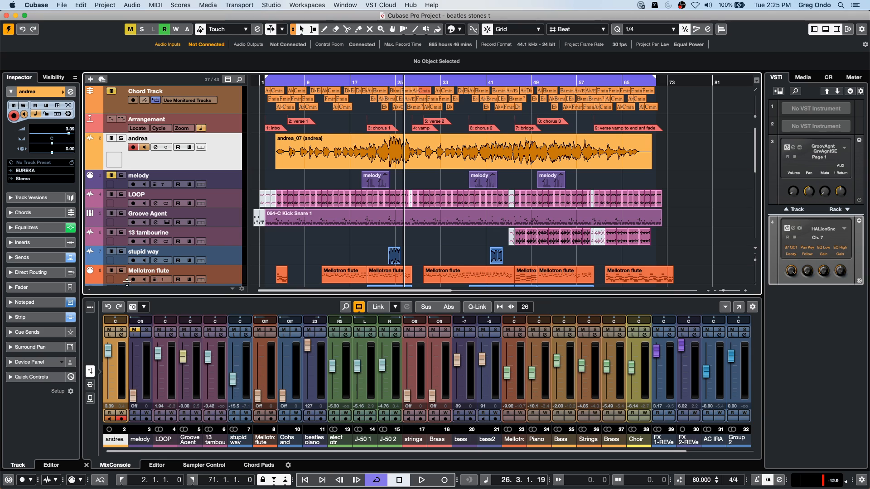
- Select the J-50 1 track and set its FX 1-REVerence send level to -10.9
{"action": "scroll", "coordinate": [188, 233], "scroll_direction": "down", "scroll_amount": 5}
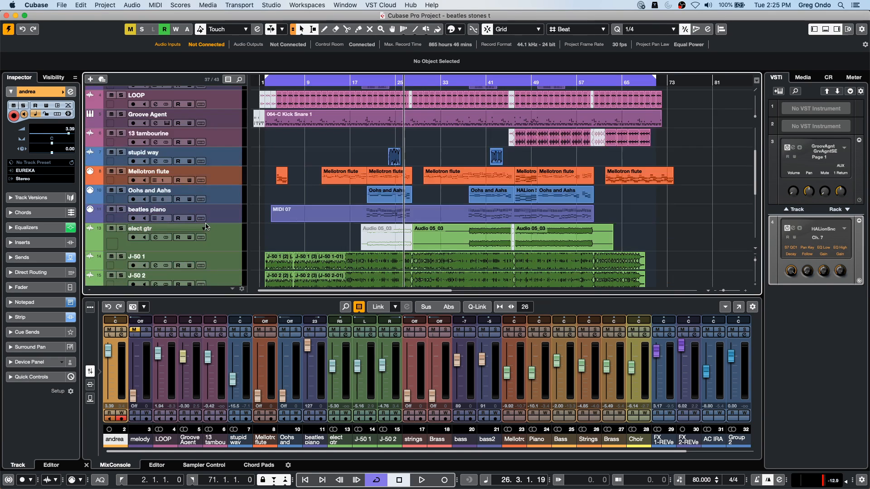
{"action": "left_click", "coordinate": [216, 263]}
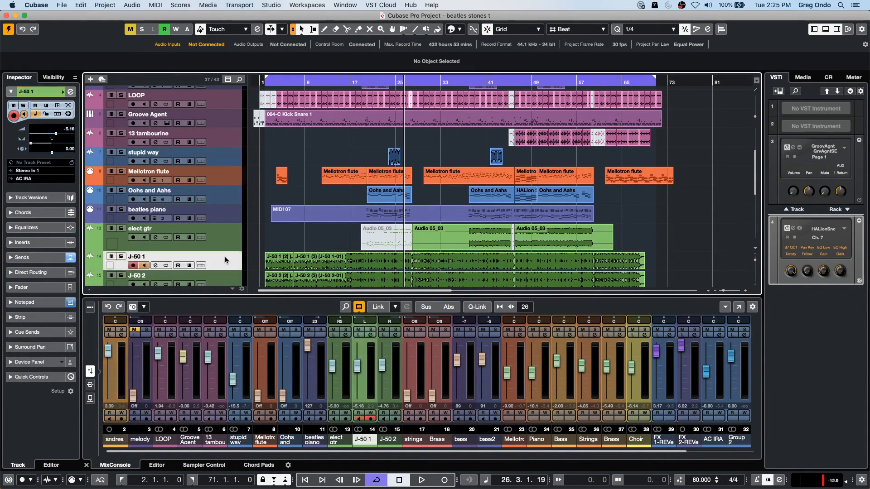
{"action": "left_click", "coordinate": [25, 257]}
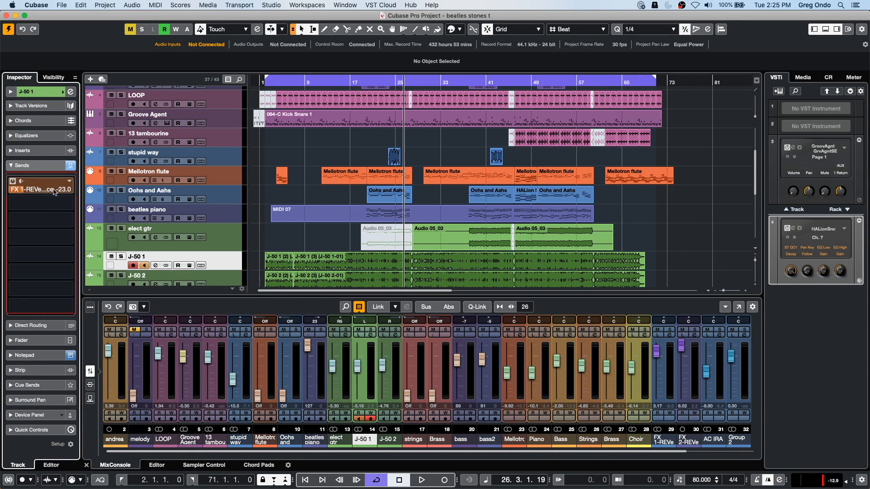
{"action": "mouse_move", "coordinate": [38, 190]}
{"action": "left_mouse_down"}
{"action": "mouse_move", "coordinate": [77, 190]}
{"action": "mouse_move", "coordinate": [34, 194]}
{"action": "mouse_move", "coordinate": [50, 196]}
{"action": "left_mouse_up"}
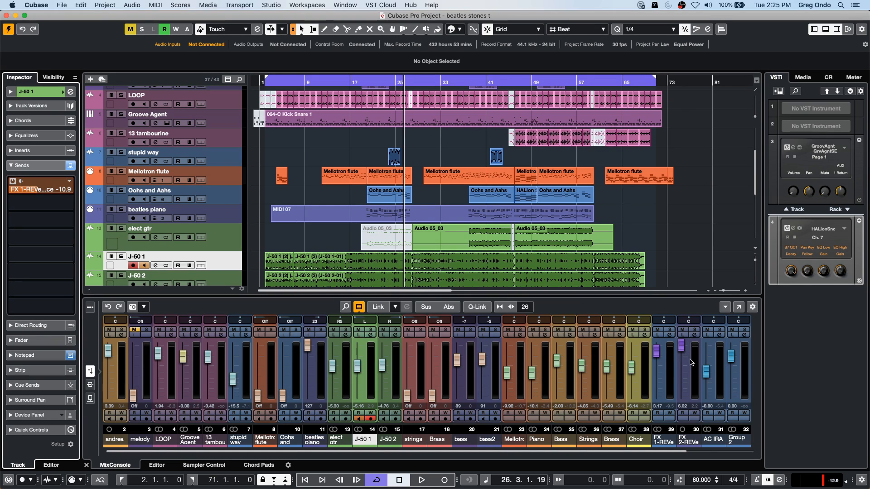
- Examine the output routing choices in the FX 1-REVerence channel settings, then close the settings
{"action": "left_click", "coordinate": [671, 391]}
{"action": "left_click", "coordinate": [670, 335]}
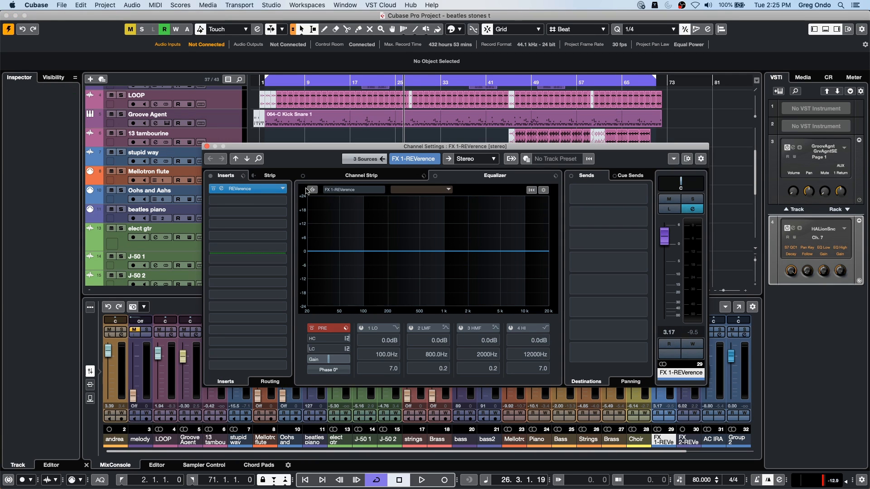
{"action": "left_click", "coordinate": [467, 160]}
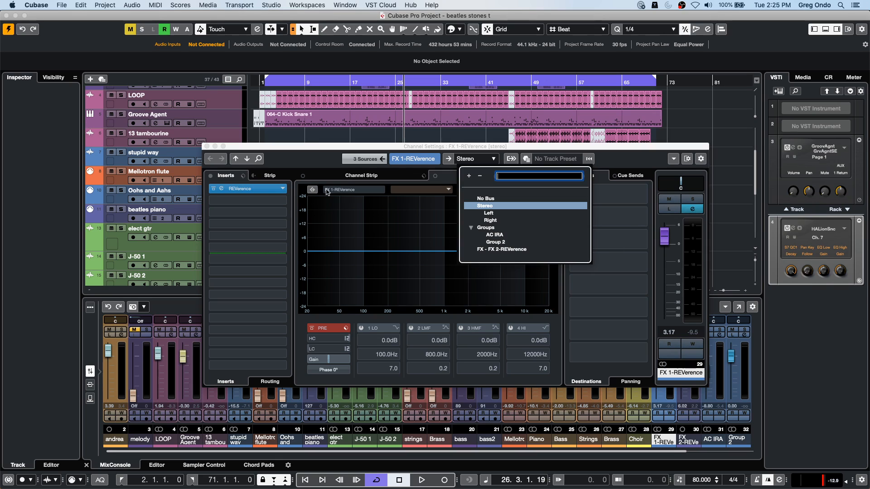
{"action": "left_click", "coordinate": [207, 146]}
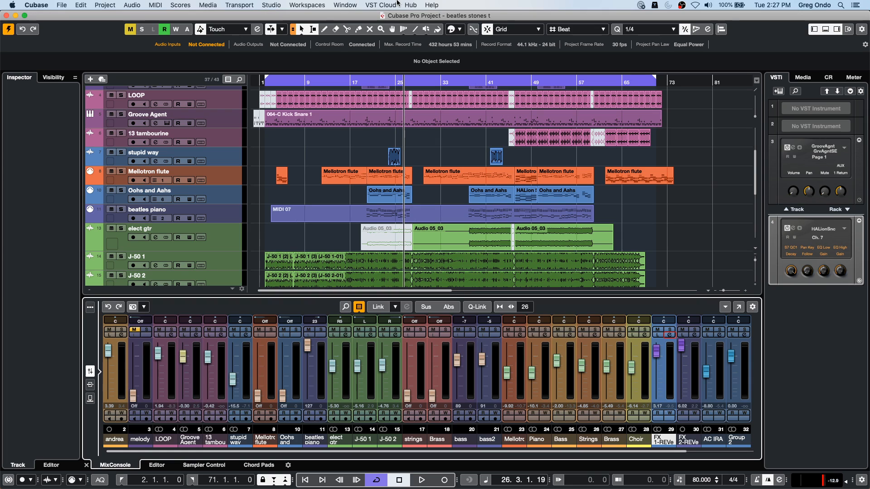
- Open the Oohs and Aahs MIDI part that starts at bar 38 in a separate Key Editor window
{"action": "double_click", "coordinate": [490, 194]}
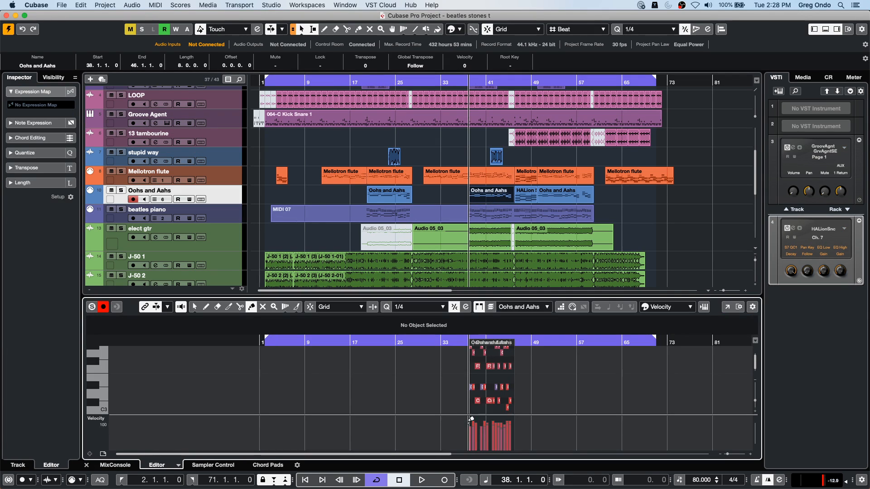
{"action": "left_click", "coordinate": [727, 306]}
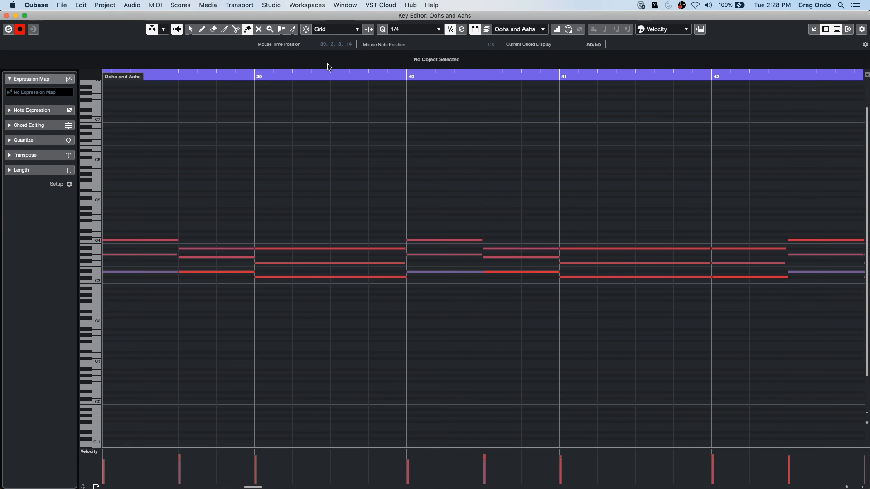
{"action": "left_click_drag", "start_coordinate": [333, 77], "coordinate": [342, 26]}
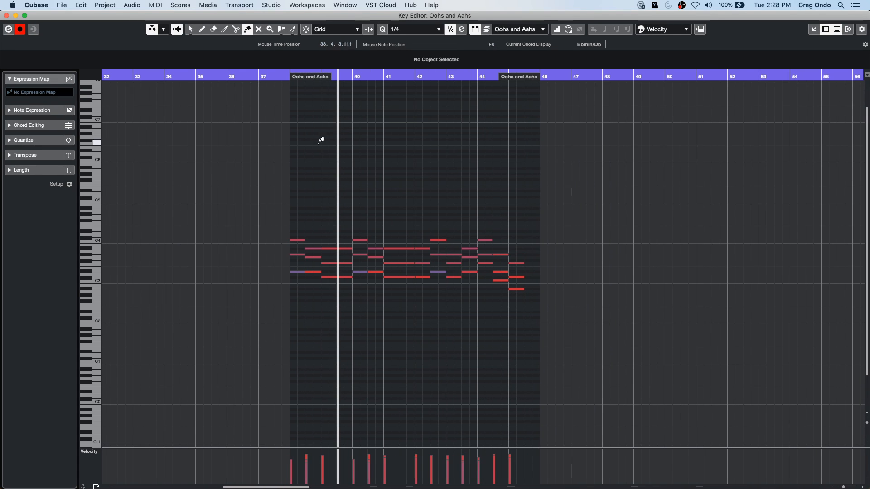
- Select all notes in the part and shift them up until the first note reads E4, and back down to C#3
{"action": "left_click_drag", "start_coordinate": [287, 334], "coordinate": [606, 194]}
{"action": "key", "text": "Up"}
{"action": "key", "text": "Up"}
{"action": "key", "text": "Up"}
{"action": "key", "text": "Up"}
{"action": "key", "text": "Up"}
{"action": "key", "text": "Up"}
{"action": "key", "text": "Up"}
{"action": "key", "text": "Up"}
{"action": "key", "text": "Up"}
{"action": "key", "text": "Up"}
{"action": "key", "text": "Up"}
{"action": "key", "text": "Up"}
{"action": "key", "text": "Up"}
{"action": "key", "text": "Up"}
{"action": "key", "text": "Up"}
{"action": "key", "text": "Up"}
{"action": "key", "text": "Up"}
{"action": "key", "text": "Up"}
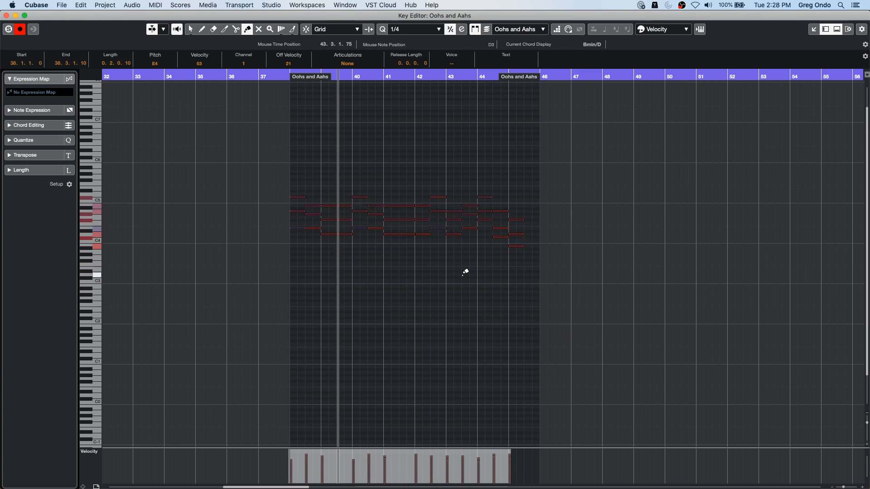
{"action": "key", "text": "Down"}
{"action": "key", "text": "Down"}
{"action": "key", "text": "Down"}
{"action": "key", "text": "Down"}
{"action": "key", "text": "Down"}
{"action": "key", "text": "Down"}
{"action": "key", "text": "Down"}
{"action": "key", "text": "Down"}
{"action": "key", "text": "Down"}
{"action": "key", "text": "Down"}
{"action": "key", "text": "Down"}
{"action": "key", "text": "Down"}
{"action": "key", "text": "Down"}
{"action": "key", "text": "Down"}
{"action": "key", "text": "Down"}
{"action": "key", "text": "Down"}
{"action": "key", "text": "Down"}
{"action": "key", "text": "Down"}
{"action": "key", "text": "Down"}
{"action": "key", "text": "Down"}
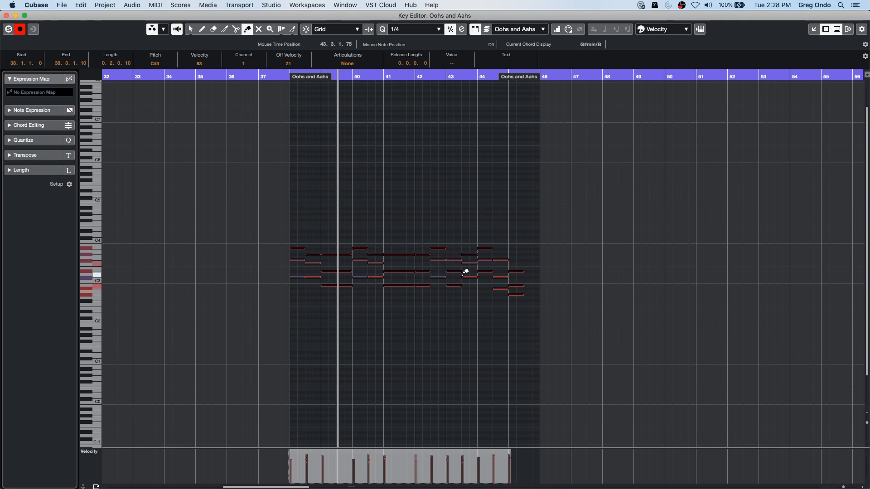
- Reselect all notes and lower their shared pitch value until the first note reads A2
{"action": "left_click", "coordinate": [316, 352]}
{"action": "left_click_drag", "start_coordinate": [284, 234], "coordinate": [602, 344]}
{"action": "scroll", "coordinate": [155, 64], "scroll_direction": "up", "scroll_amount": 11}
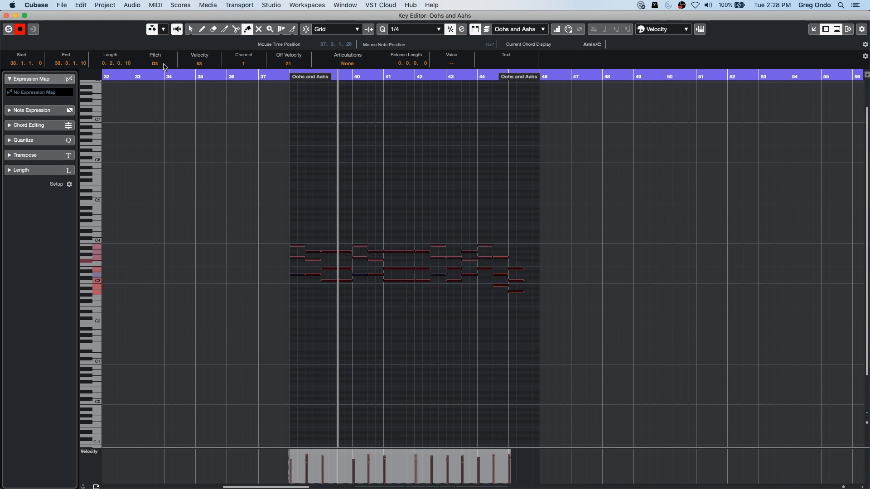
{"action": "scroll", "coordinate": [155, 63], "scroll_direction": "down", "scroll_amount": 14}
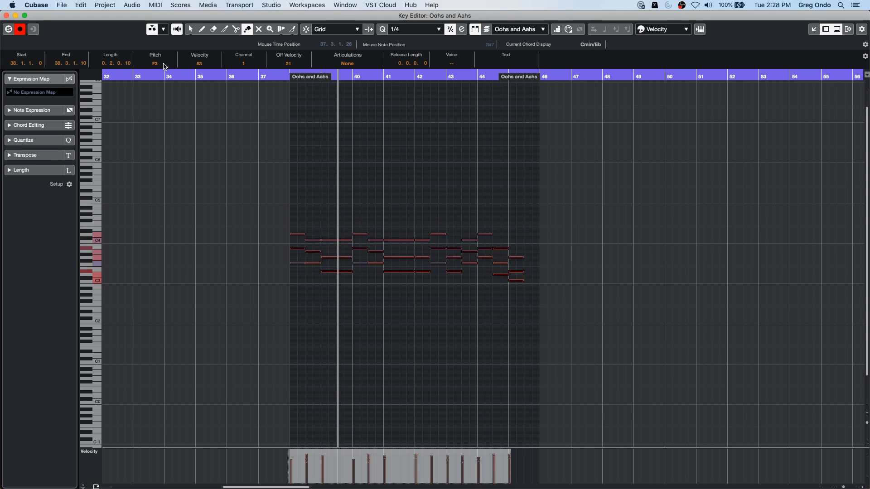
- Select every note in the part again, raise their pitch value until the first note reads D3, and deselect them
{"action": "left_click", "coordinate": [445, 200]}
{"action": "left_click_drag", "start_coordinate": [274, 199], "coordinate": [558, 346]}
{"action": "scroll", "coordinate": [165, 64], "scroll_direction": "up", "scroll_amount": 5}
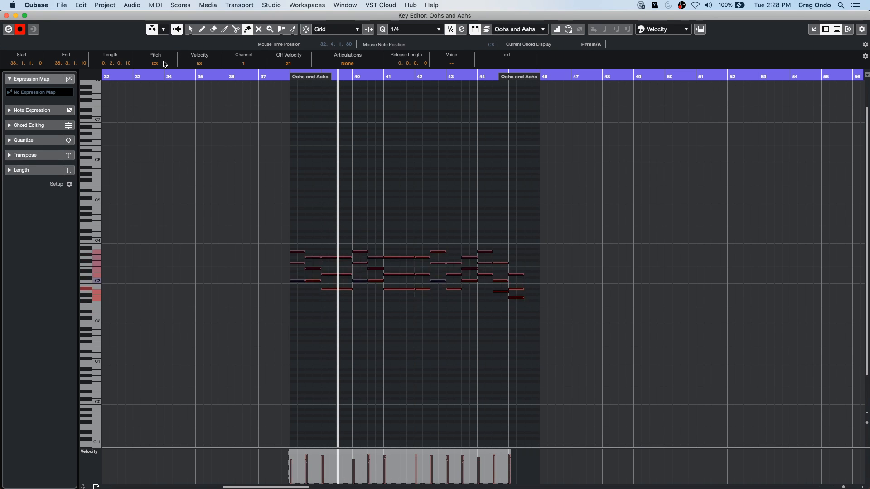
{"action": "left_click", "coordinate": [184, 130]}
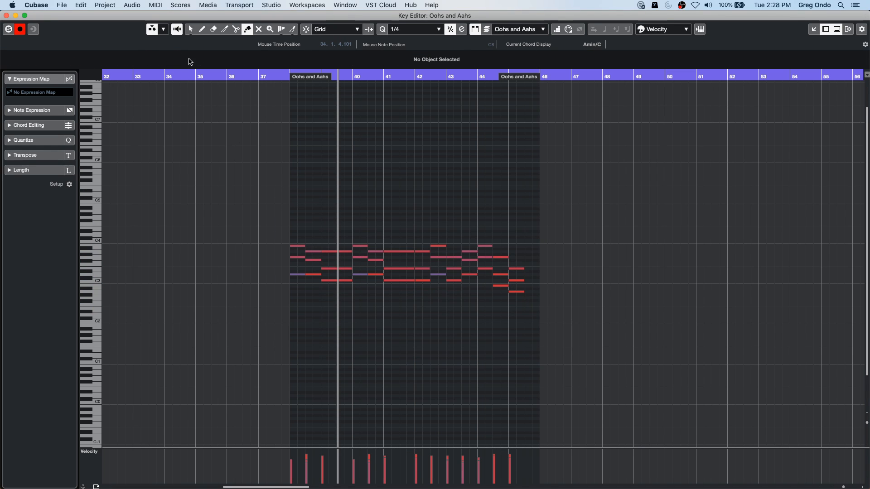
- Select all the notes, adjust their pitch value up and down until the first note reads F#3, and clear the selection
{"action": "left_click_drag", "start_coordinate": [262, 199], "coordinate": [558, 324]}
{"action": "scroll", "coordinate": [154, 64], "scroll_direction": "up", "scroll_amount": 7}
{"action": "scroll", "coordinate": [162, 67], "scroll_direction": "down", "scroll_amount": 3}
{"action": "left_click", "coordinate": [447, 361]}
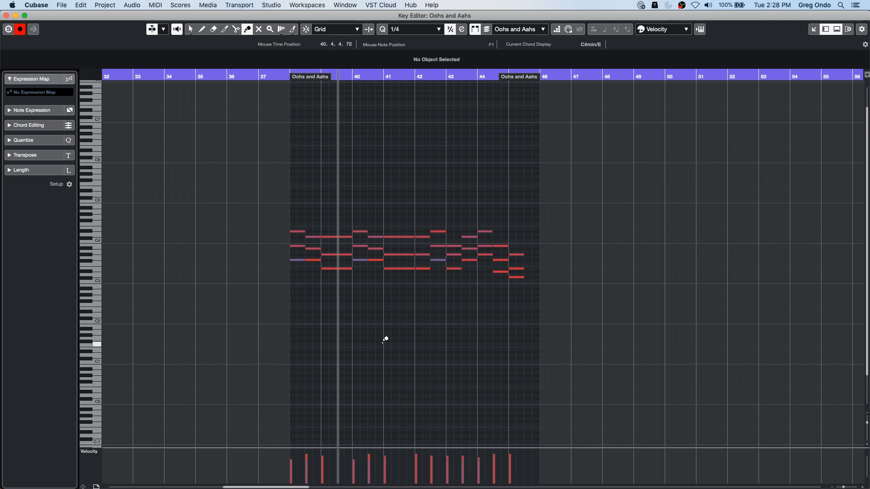
- Transpose all the part's notes by 12 semitones using Transpose Setup, with scale correction from C Major to C Locrian
{"action": "left_click_drag", "start_coordinate": [264, 147], "coordinate": [626, 330]}
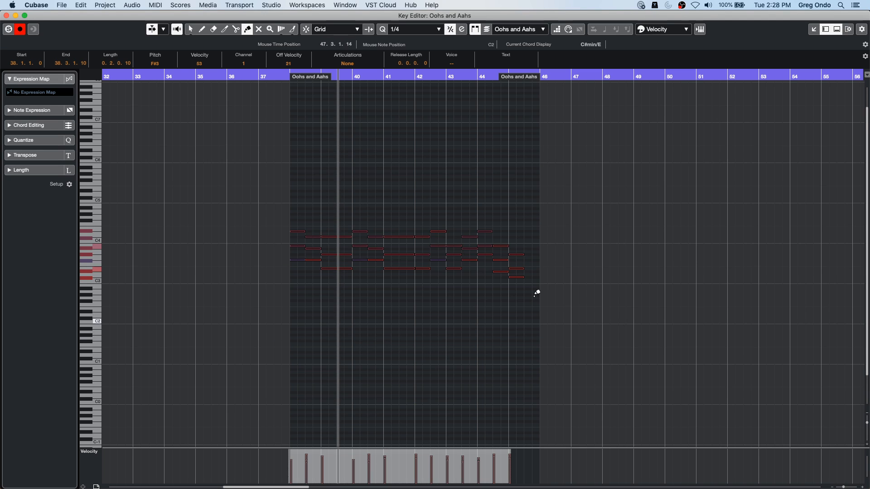
{"action": "left_click", "coordinate": [165, 6]}
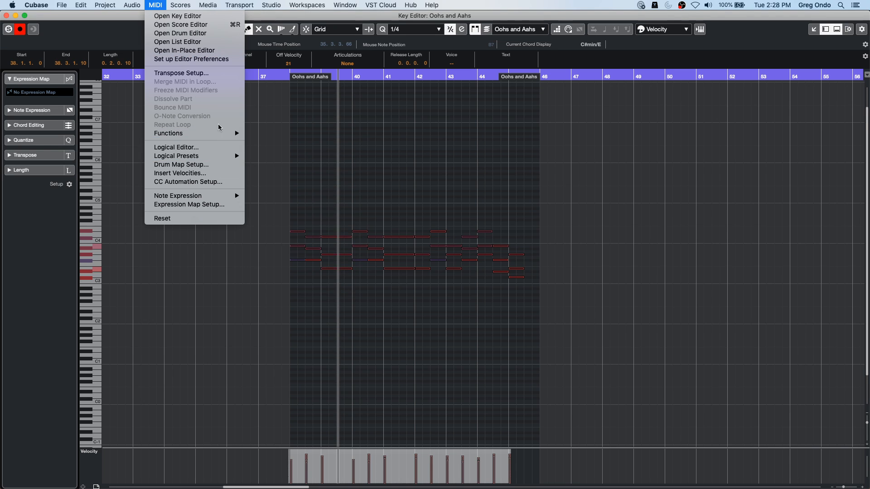
{"action": "left_click", "coordinate": [207, 73]}
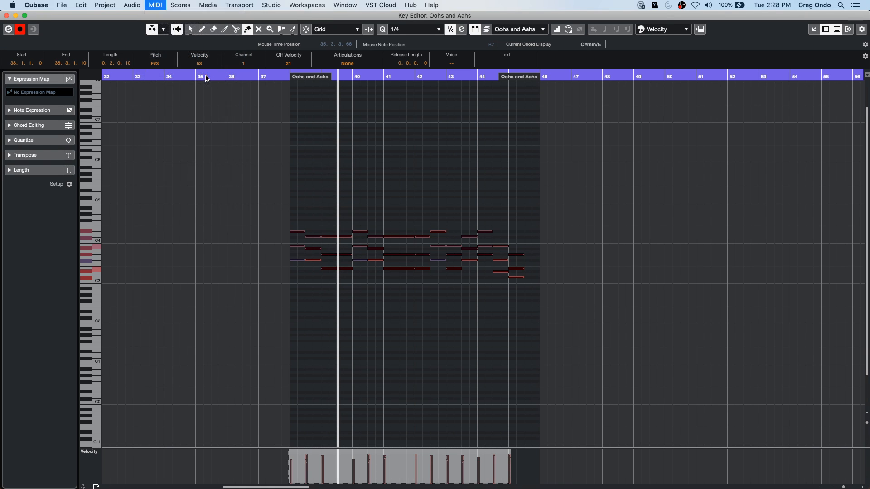
{"action": "left_click_drag", "start_coordinate": [495, 93], "coordinate": [729, 103]}
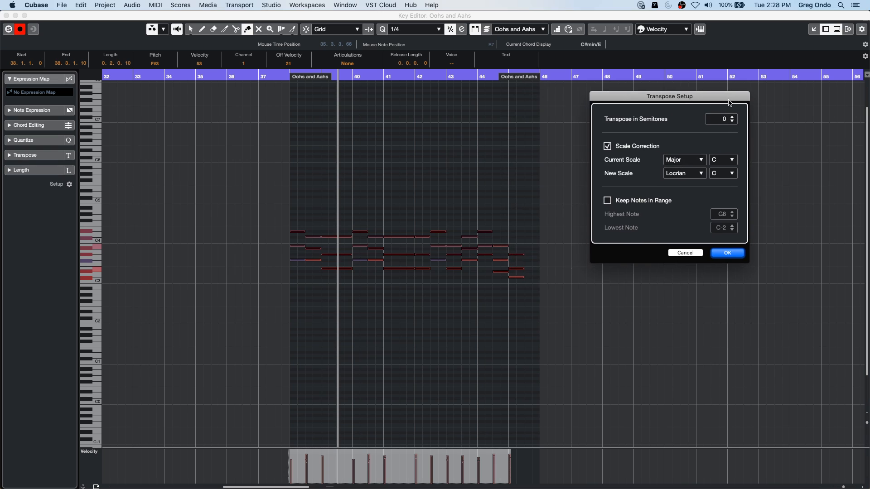
{"action": "scroll", "coordinate": [725, 117], "scroll_direction": "down", "scroll_amount": 1}
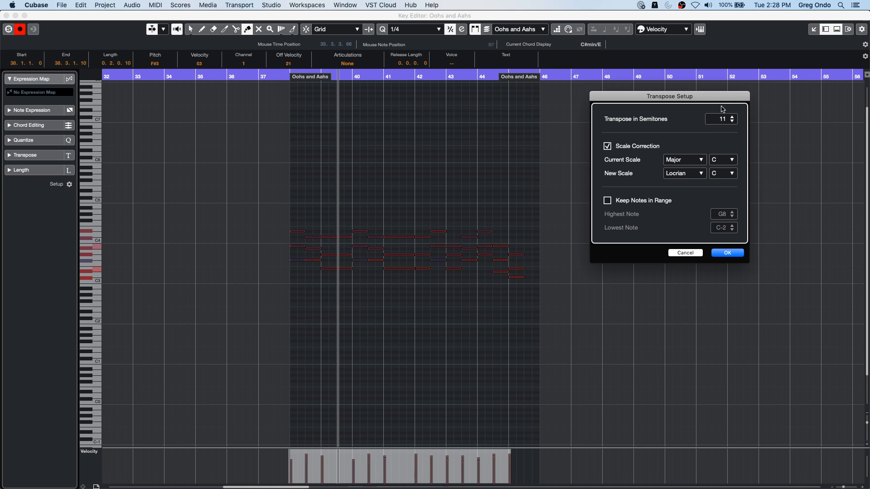
{"action": "left_click", "coordinate": [731, 117]}
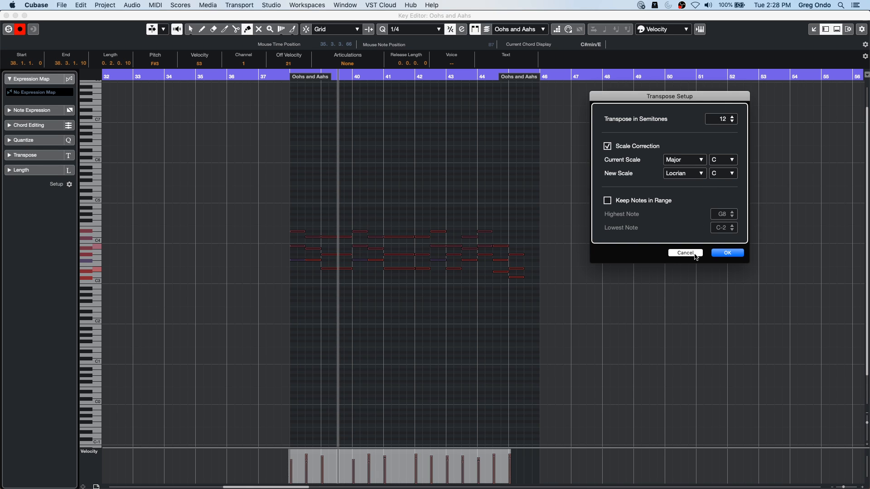
{"action": "left_click", "coordinate": [726, 253]}
{"action": "left_click", "coordinate": [607, 308]}
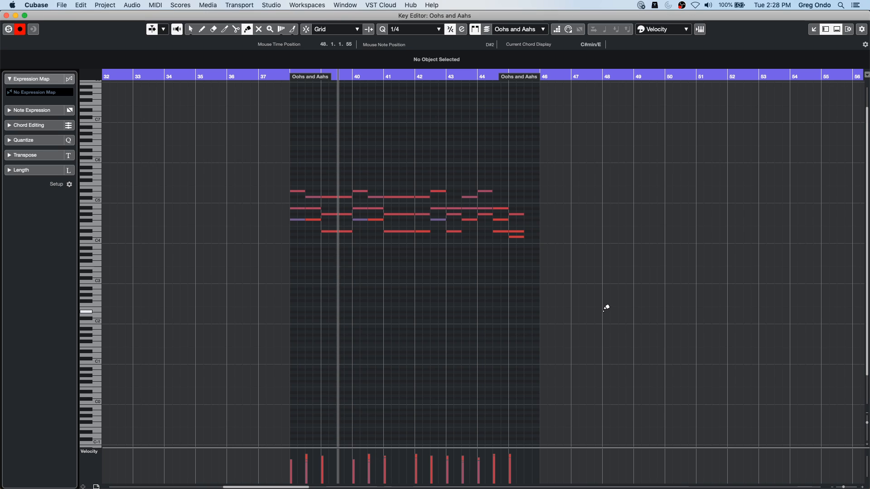
- Undo the pitch changes and the transposition made to the Oohs and Aahs notes
{"action": "key", "text": "super+z"}
{"action": "key", "text": "super+z"}
{"action": "key", "text": "super+z"}
{"action": "key", "text": "super+z"}
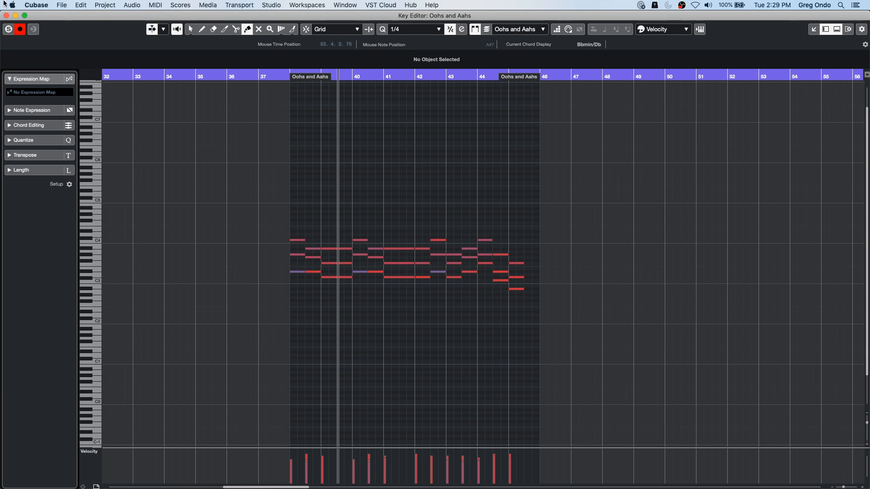
- Select only the notes from bar 39 onward, shift them up and back down in pitch, and deselect them
{"action": "left_click_drag", "start_coordinate": [345, 216], "coordinate": [549, 315]}
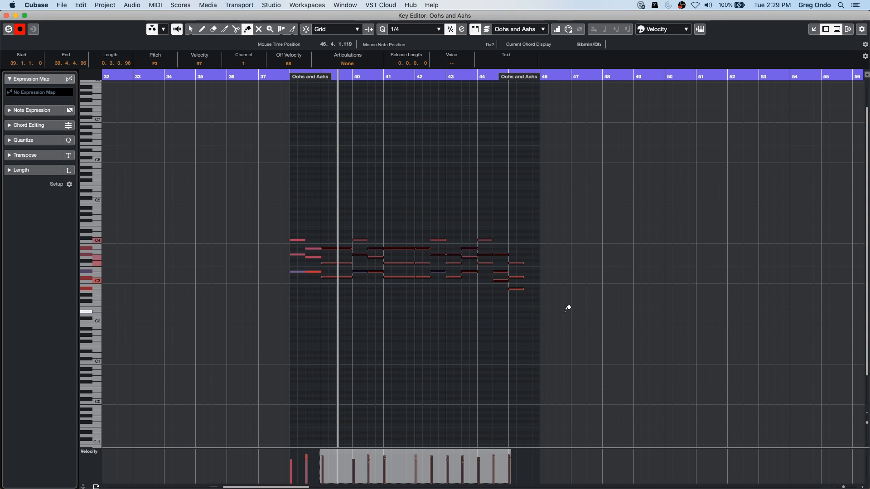
{"action": "key", "text": "Up"}
{"action": "key", "text": "Up"}
{"action": "key", "text": "Up"}
{"action": "key", "text": "Up"}
{"action": "key", "text": "Up"}
{"action": "key", "text": "Up"}
{"action": "key", "text": "Up"}
{"action": "key", "text": "Up"}
{"action": "key", "text": "Up"}
{"action": "key", "text": "Up"}
{"action": "key", "text": "Up"}
{"action": "key", "text": "Up"}
{"action": "key", "text": "Up"}
{"action": "key", "text": "Down"}
{"action": "key", "text": "Down"}
{"action": "key", "text": "Down"}
{"action": "key", "text": "Down"}
{"action": "key", "text": "Down"}
{"action": "key", "text": "Down"}
{"action": "key", "text": "Down"}
{"action": "key", "text": "Down"}
{"action": "key", "text": "Down"}
{"action": "key", "text": "Down"}
{"action": "key", "text": "Down"}
{"action": "key", "text": "Down"}
{"action": "key", "text": "Down"}
{"action": "left_click", "coordinate": [468, 190]}
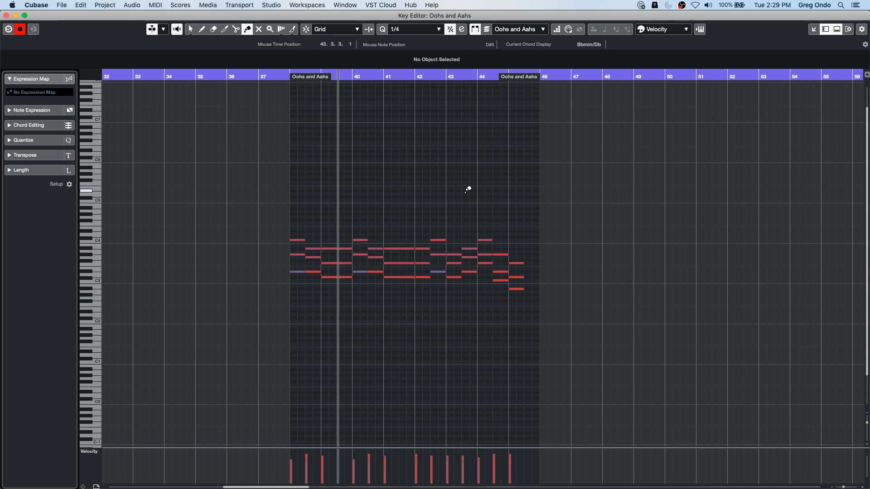
- Close the Key Editor window, open the recent project tempo detect jazz.cpr, and activate it
{"action": "left_click", "coordinate": [6, 15]}
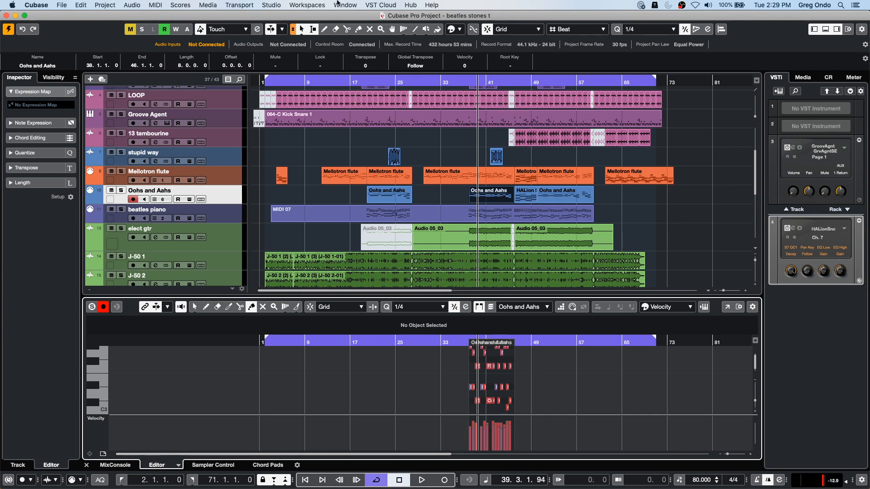
{"action": "left_click", "coordinate": [61, 5]}
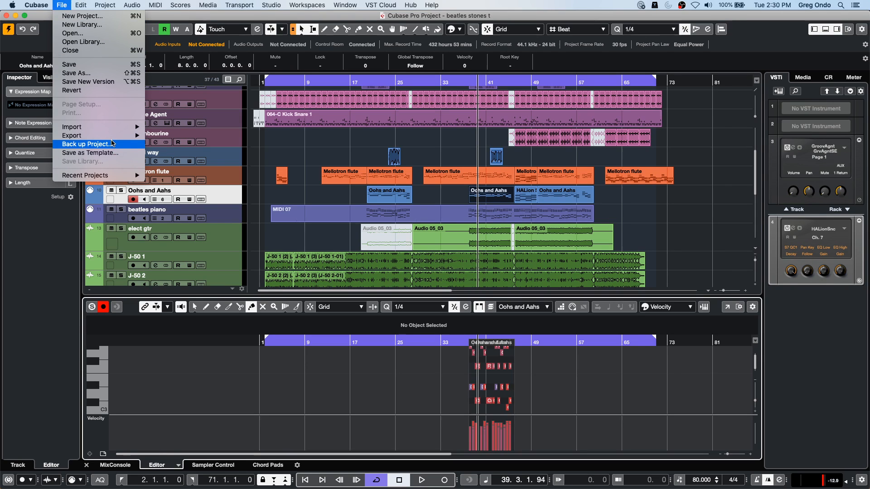
{"action": "mouse_move", "coordinate": [118, 139]}
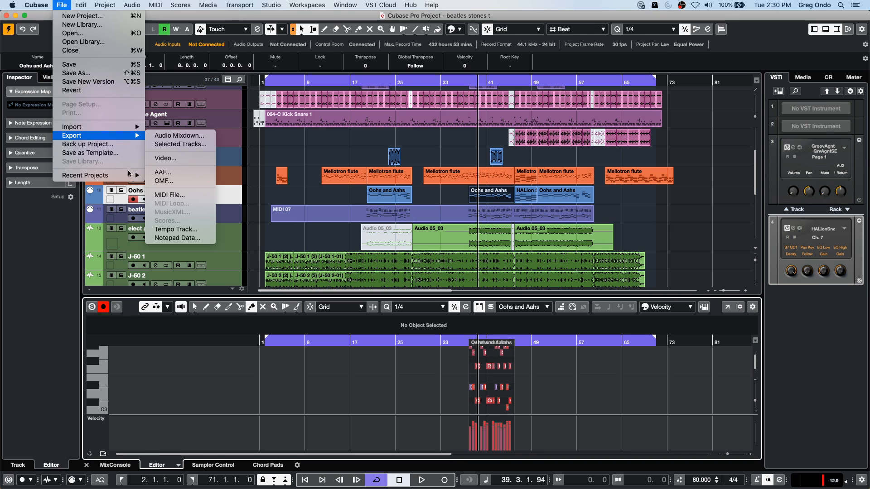
{"action": "mouse_move", "coordinate": [126, 175]}
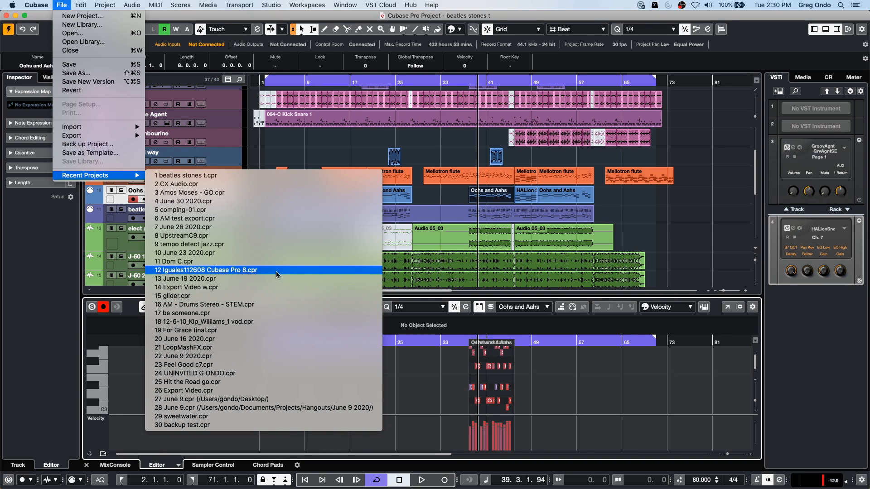
{"action": "left_click", "coordinate": [272, 248]}
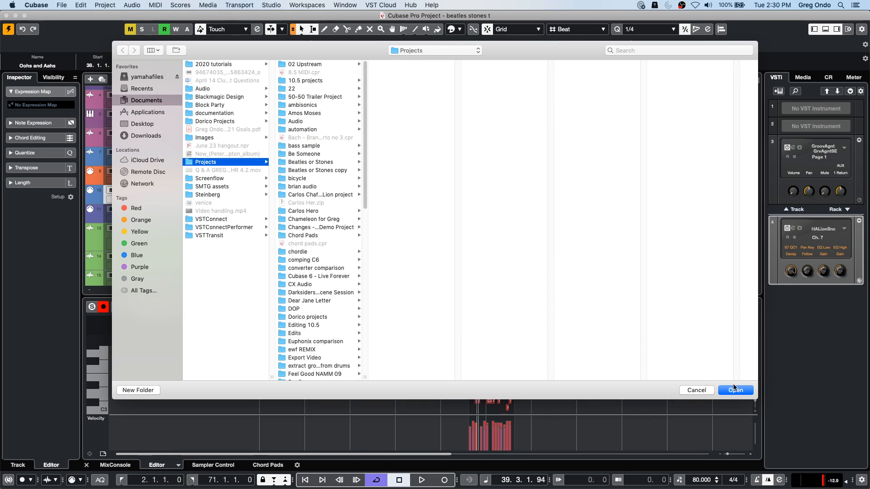
{"action": "left_click", "coordinate": [736, 389]}
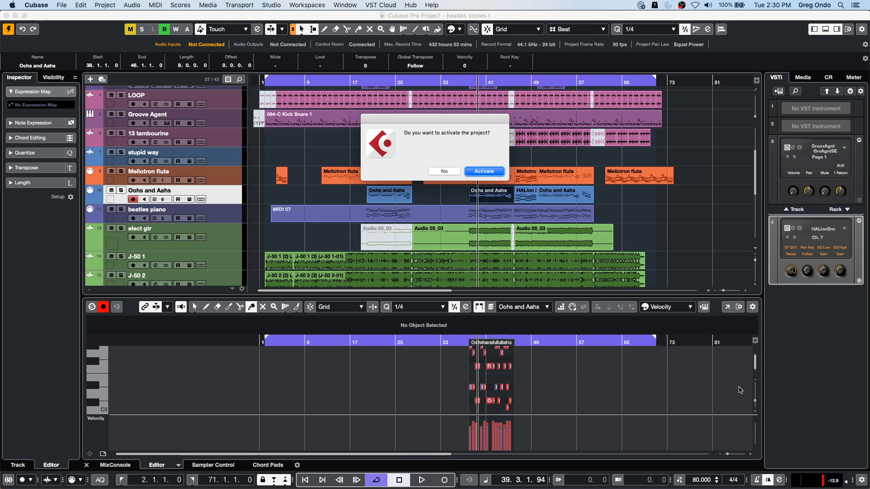
{"action": "left_click", "coordinate": [494, 173]}
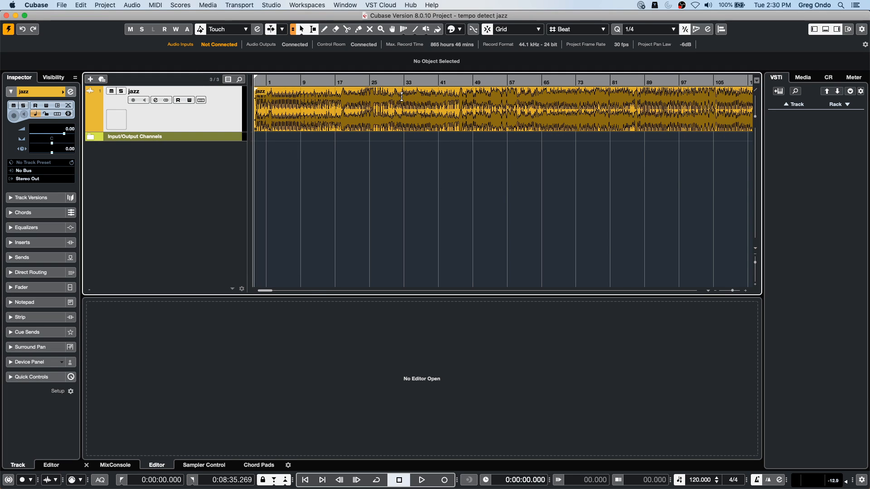
- Play the jazz track from the start of the project and engage recording
{"action": "key", "text": "g"}
{"action": "key", "text": "g"}
{"action": "key", "text": "g"}
{"action": "key", "text": "g"}
{"action": "key", "text": "space"}
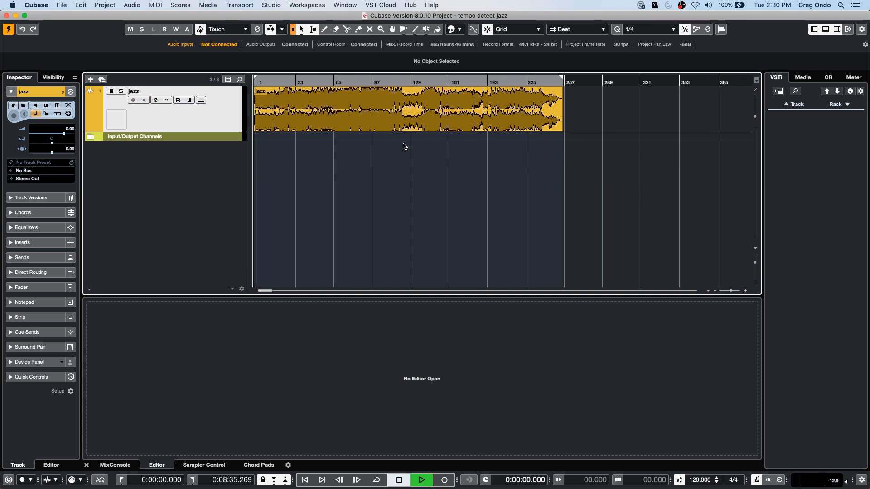
{"action": "key", "text": "KP_Multiply"}
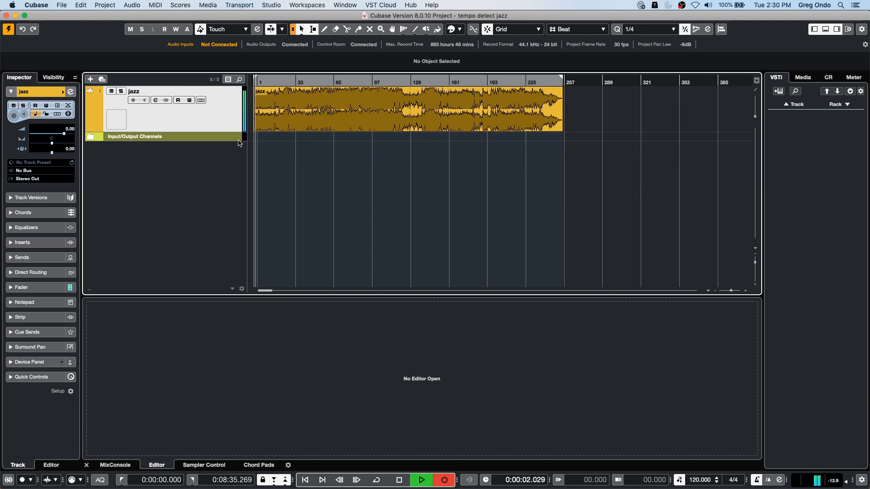
- Open the jazz audio event in the Sample Editor and stop the transport
{"action": "double_click", "coordinate": [295, 120]}
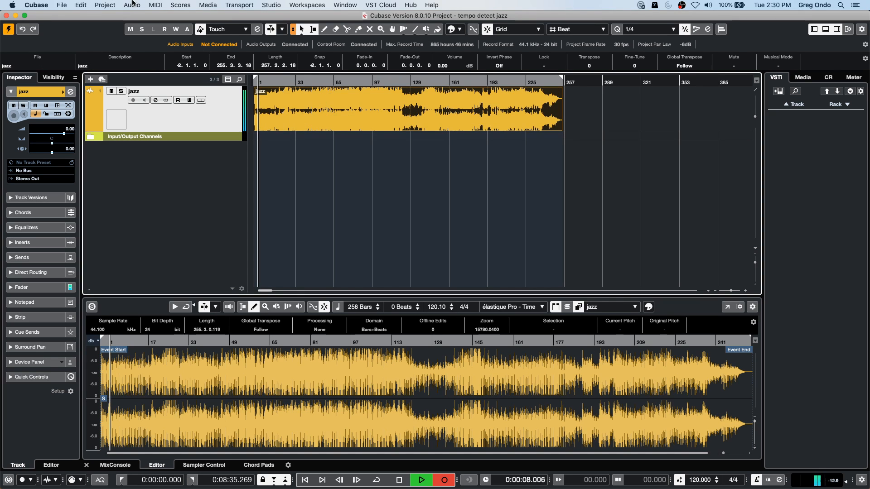
{"action": "left_click", "coordinate": [104, 5]}
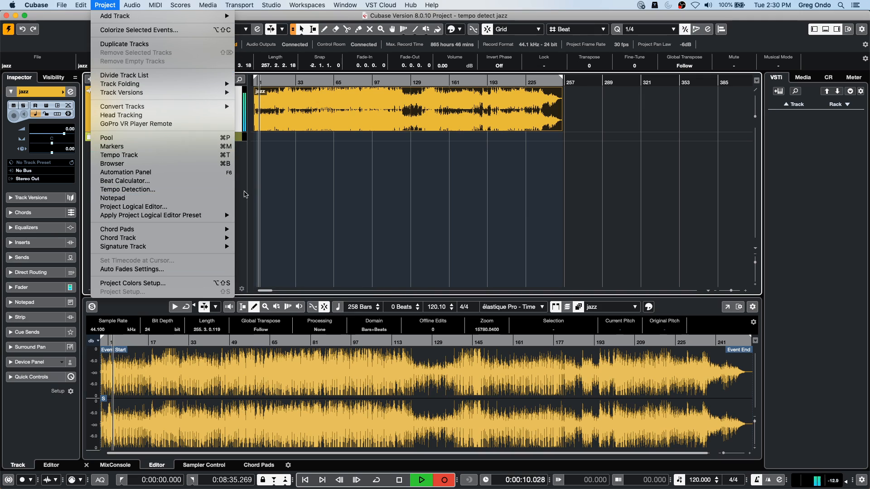
{"action": "left_click", "coordinate": [335, 213]}
{"action": "key", "text": "space"}
- Analyze the jazz event with Tempo Detection to generate its tempo map, and close the Tempo Detection Panel
{"action": "left_click", "coordinate": [105, 6]}
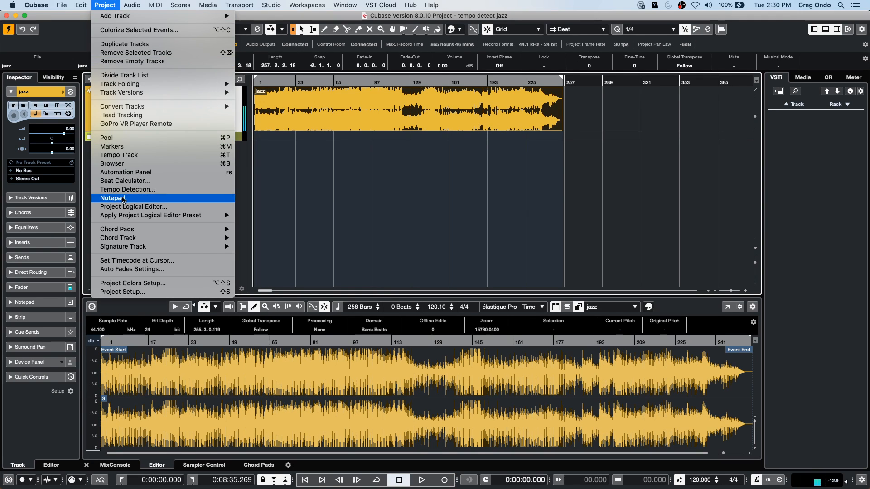
{"action": "left_click", "coordinate": [137, 190]}
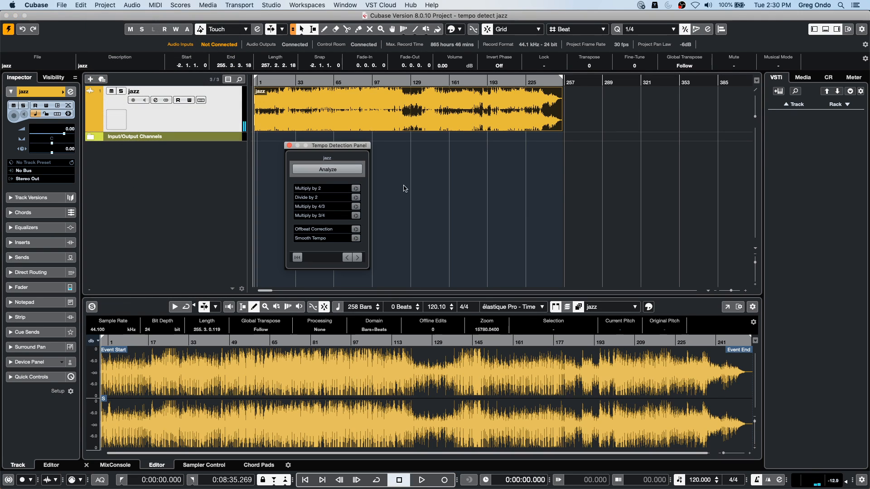
{"action": "left_click", "coordinate": [336, 169]}
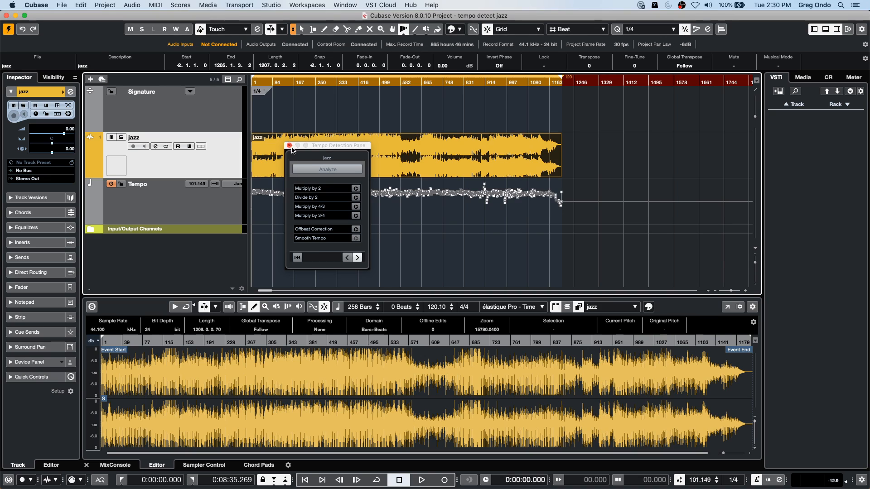
{"action": "left_click", "coordinate": [289, 145]}
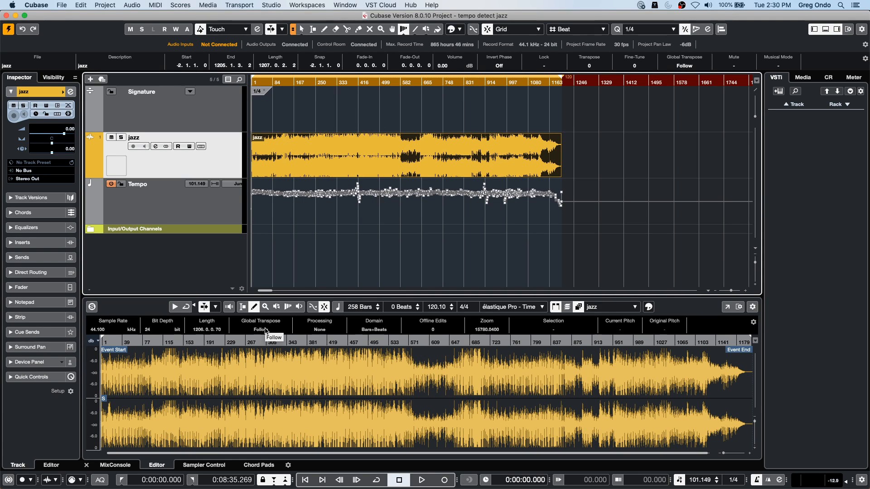
- Play the project from the start with recording engaged, undo the jazz track's tempo detection, and stop the transport
{"action": "key", "text": "KP_Multiply"}
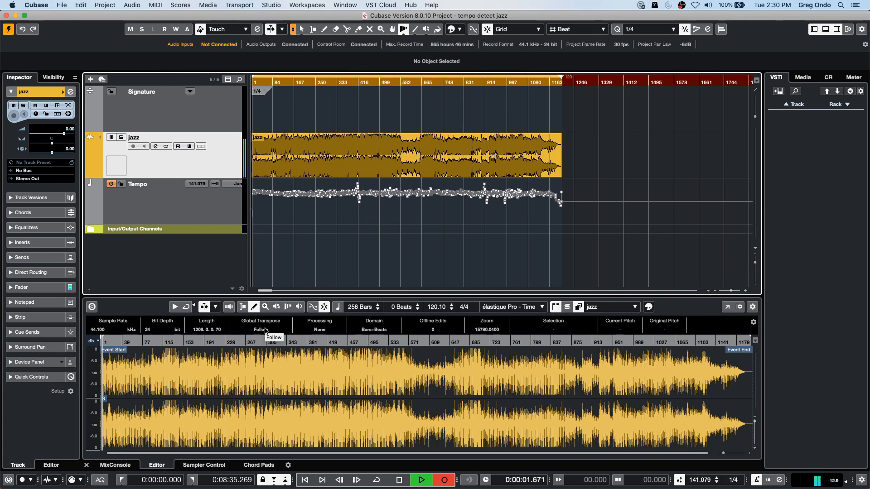
{"action": "key", "text": "super+z"}
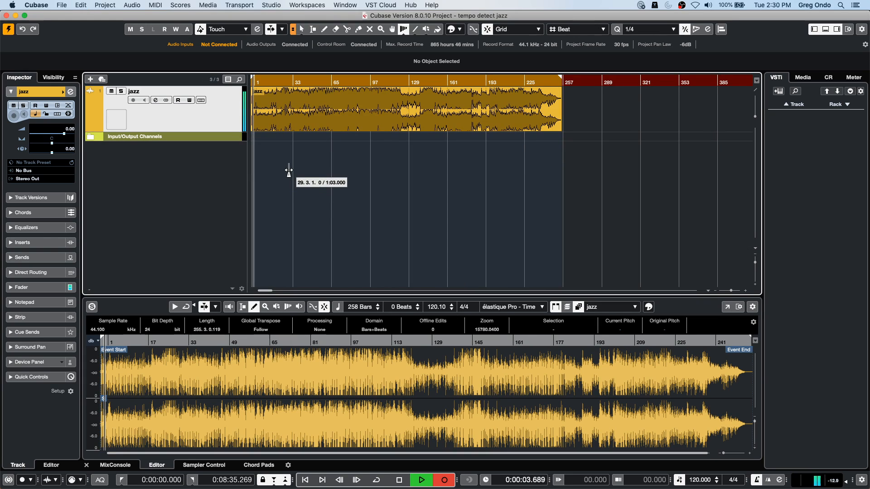
{"action": "key", "text": "space"}
{"action": "right_click", "coordinate": [298, 114]}
{"action": "left_click", "coordinate": [298, 116]}
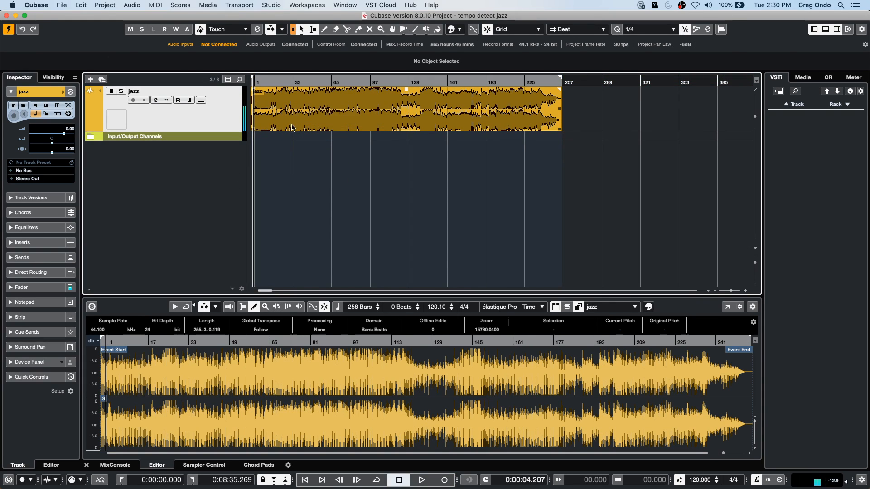
- Analyze the jazz event again with Tempo Detection to generate its tempo map
{"action": "left_click", "coordinate": [292, 127]}
{"action": "left_click", "coordinate": [80, 4]}
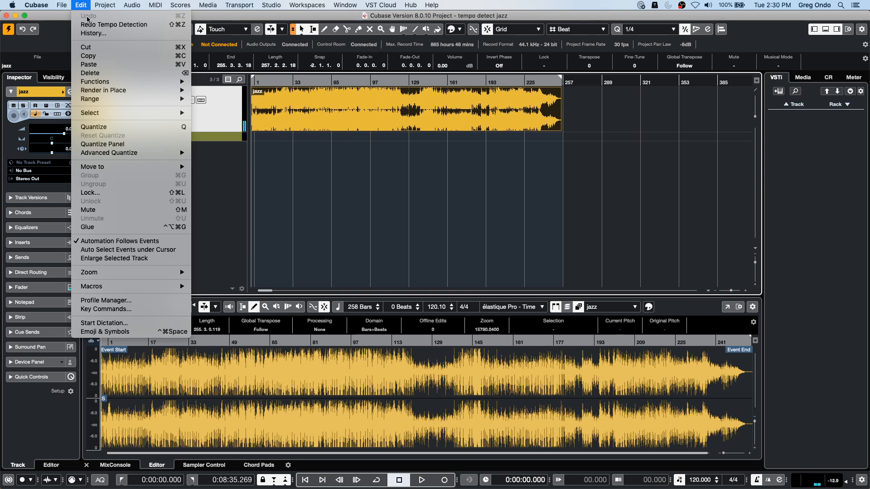
{"action": "mouse_move", "coordinate": [105, 4]}
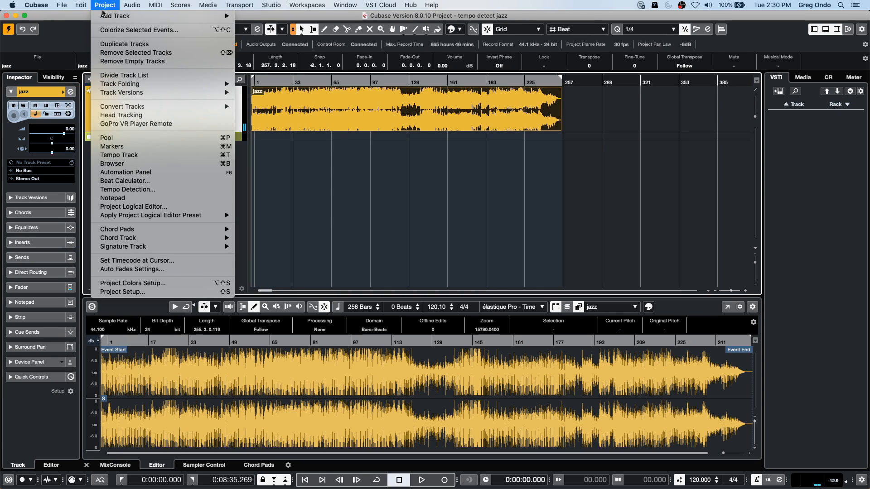
{"action": "left_click", "coordinate": [146, 189]}
{"action": "left_click", "coordinate": [299, 172]}
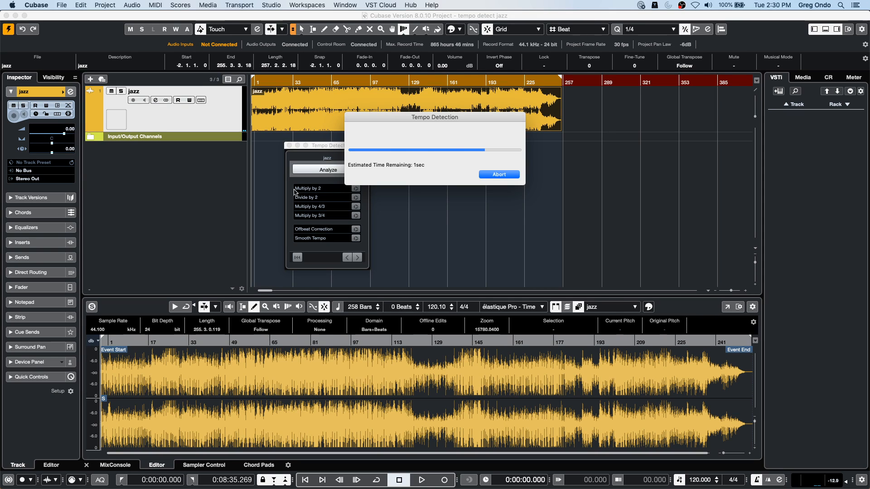
- Apply Offbeat Correction to the detected jazz tempo during playback, stop the transport, and close the Tempo Detection Panel
{"action": "key", "text": "space"}
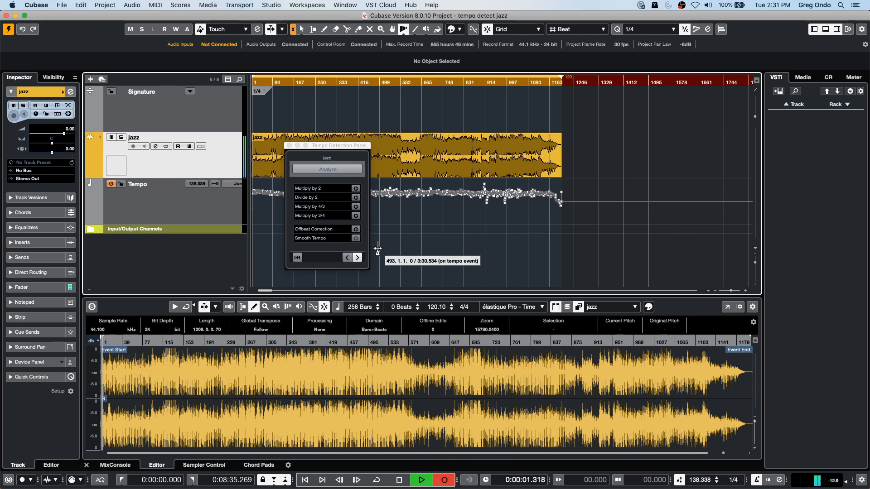
{"action": "left_click", "coordinate": [356, 229]}
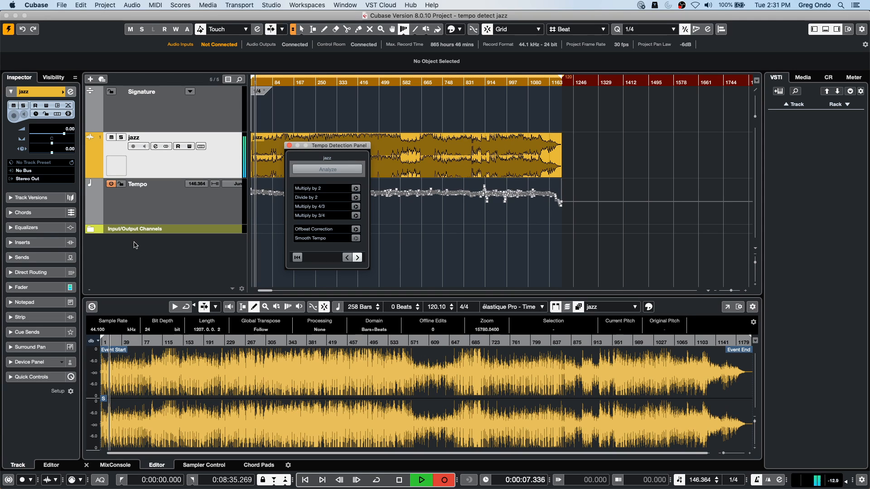
{"action": "key", "text": "space"}
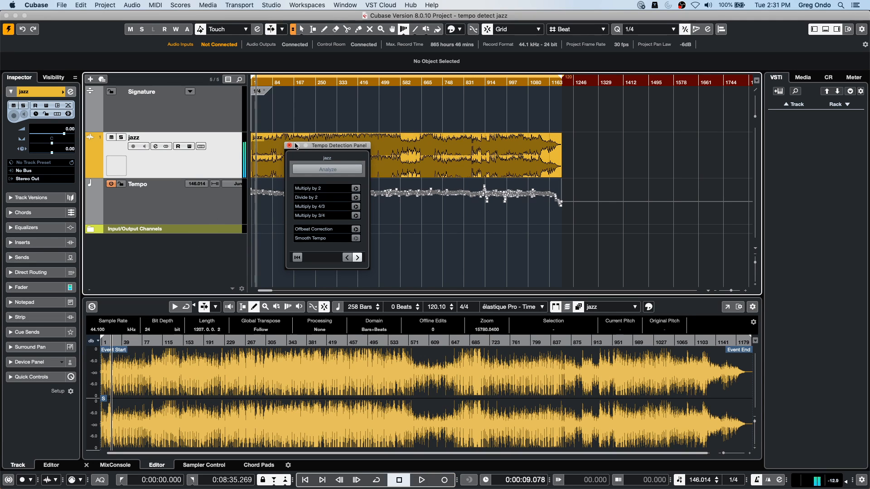
{"action": "left_click", "coordinate": [289, 146]}
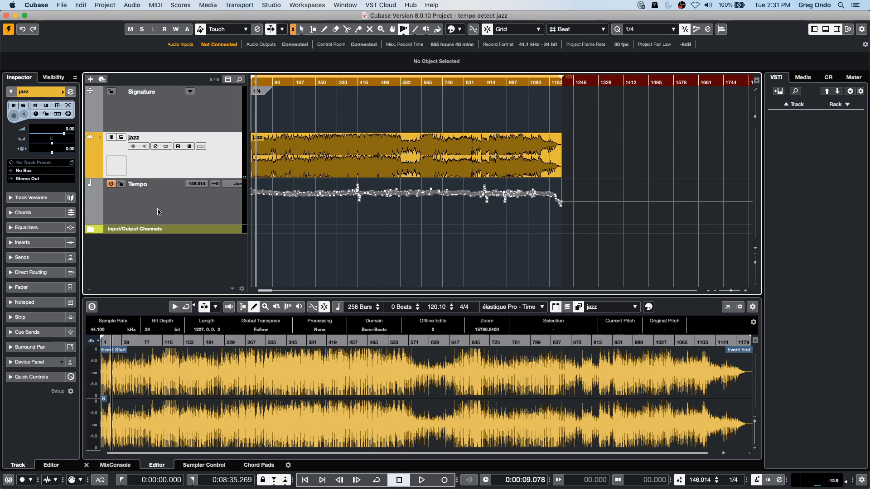
- Locate the jazz track's first downbeat by playback and insert a 4/4 time signature at bar 1 on the Signature track
{"action": "key", "text": "h"}
{"action": "key", "text": "h"}
{"action": "key", "text": "h"}
{"action": "key", "text": "h"}
{"action": "key", "text": "h"}
{"action": "key", "text": "h"}
{"action": "key", "text": "h"}
{"action": "key", "text": "h"}
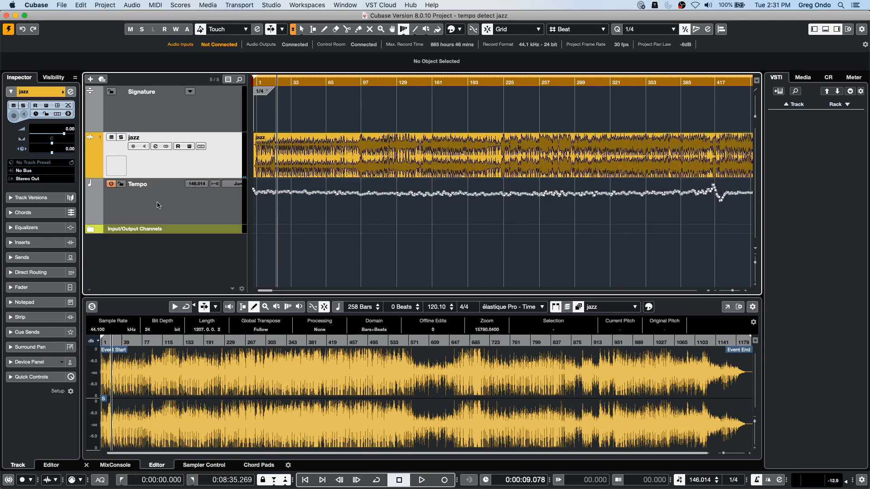
{"action": "key", "text": "h"}
{"action": "key", "text": "h"}
{"action": "key", "text": "h"}
{"action": "left_click_drag", "start_coordinate": [260, 82], "coordinate": [216, 115]}
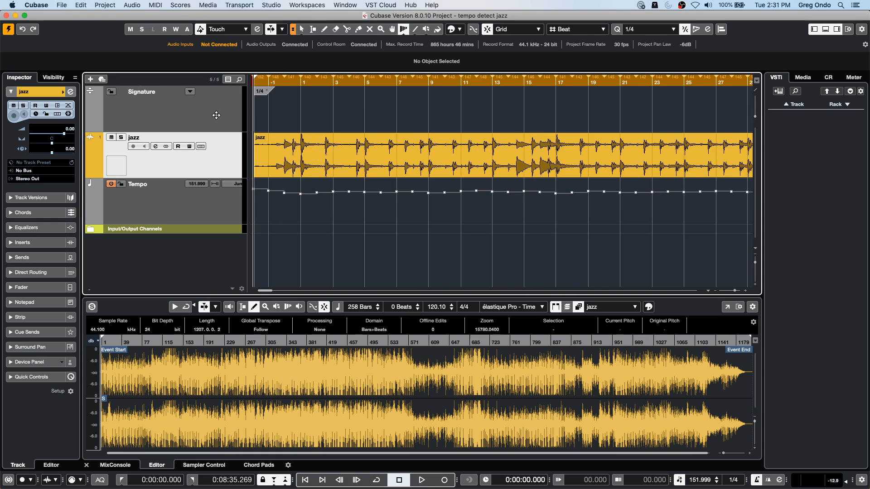
{"action": "key", "text": "space"}
{"action": "key", "text": "space"}
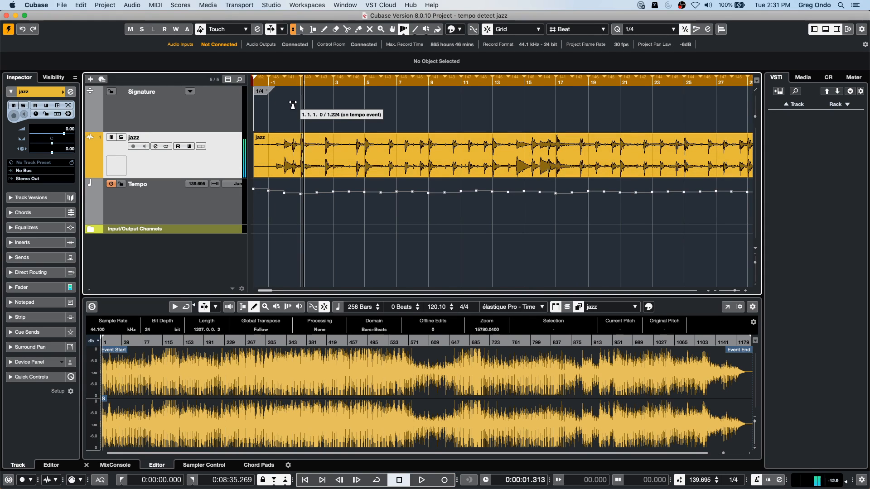
{"action": "right_click", "coordinate": [293, 106]}
{"action": "left_click", "coordinate": [322, 109]}
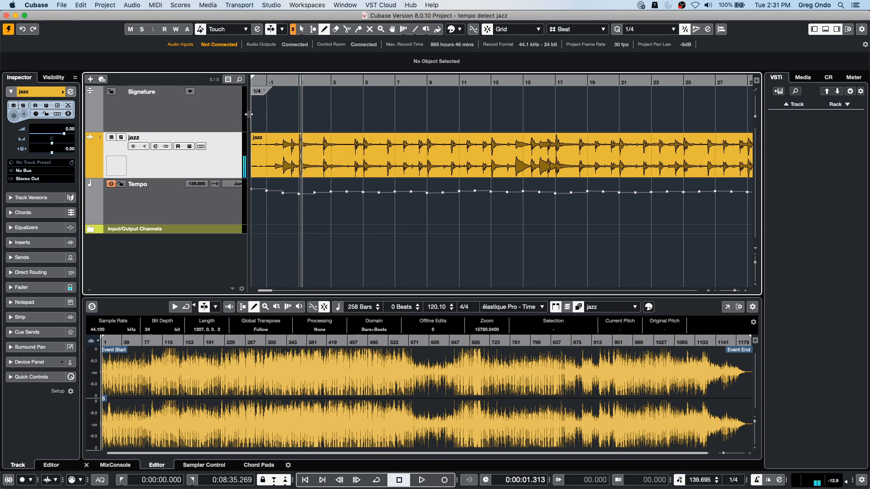
{"action": "left_click", "coordinate": [308, 94]}
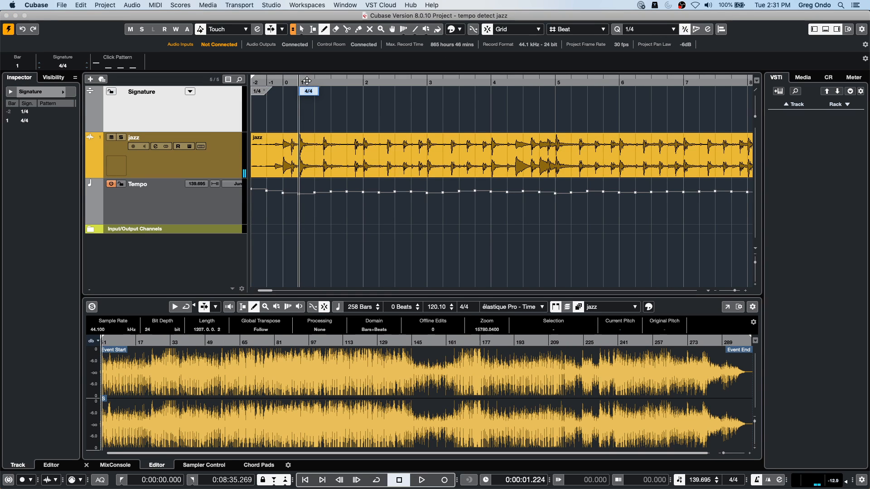
- Play the opening of the jazz track to check it against the 4/4 bar grid, and stop the transport
{"action": "left_click", "coordinate": [292, 82]}
{"action": "key", "text": "space"}
{"action": "key", "text": "g"}
{"action": "key", "text": "g"}
{"action": "key", "text": "g"}
{"action": "key", "text": "g"}
{"action": "key", "text": "g"}
{"action": "key", "text": "g"}
{"action": "key", "text": "g"}
{"action": "key", "text": "g"}
{"action": "key", "text": "g"}
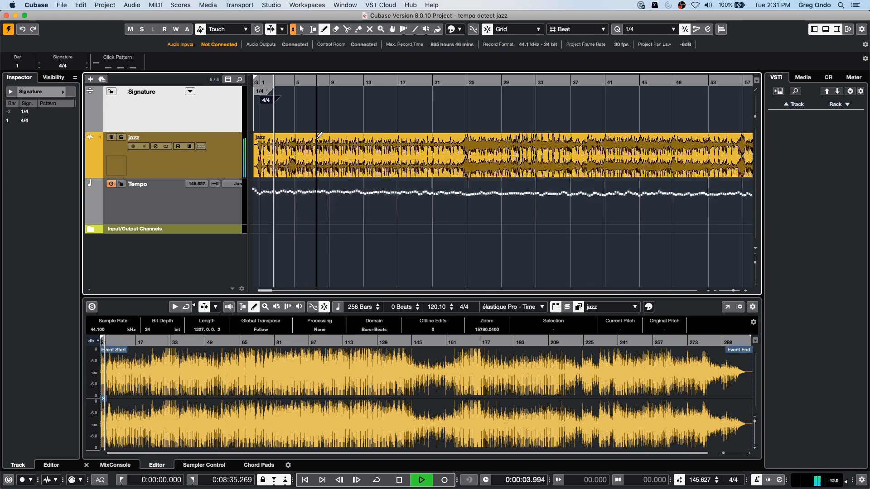
{"action": "key", "text": "g"}
{"action": "key", "text": "g"}
{"action": "key", "text": "g"}
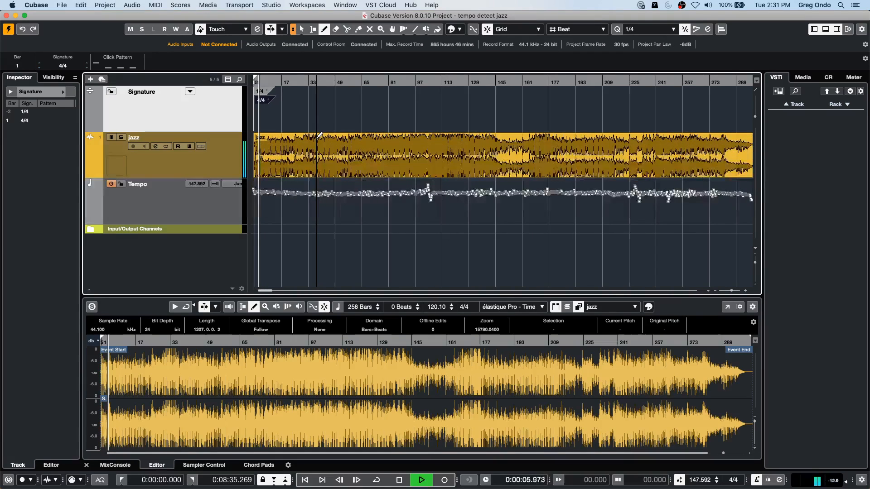
{"action": "key", "text": "space"}
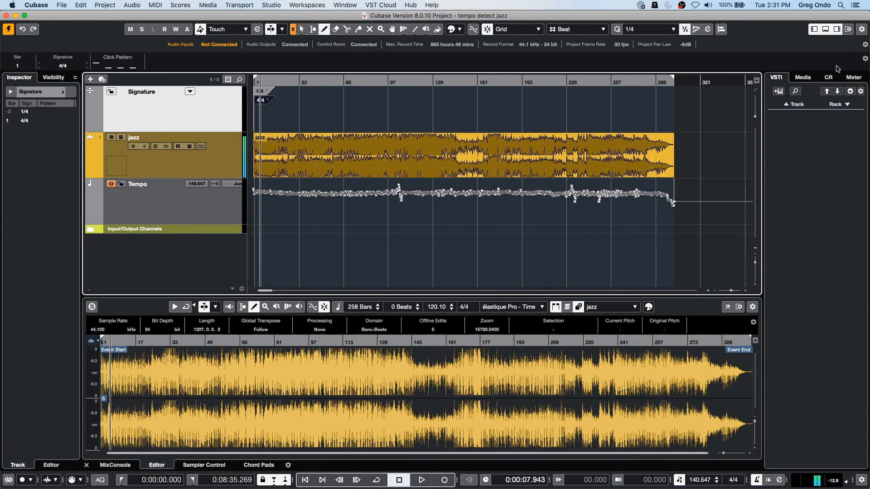
- Open the Ambient Lounge set in Loops & Samples and filter its loops by the Beats subcategory
{"action": "left_click", "coordinate": [803, 78]}
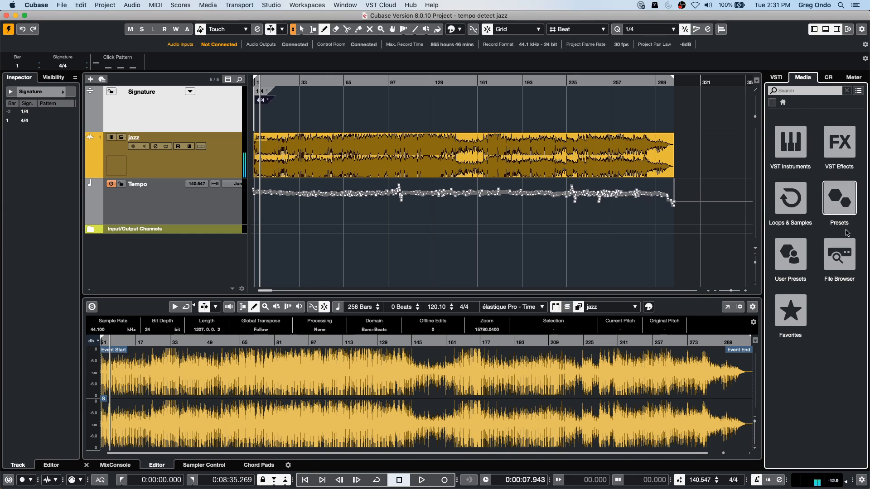
{"action": "left_click", "coordinate": [790, 198]}
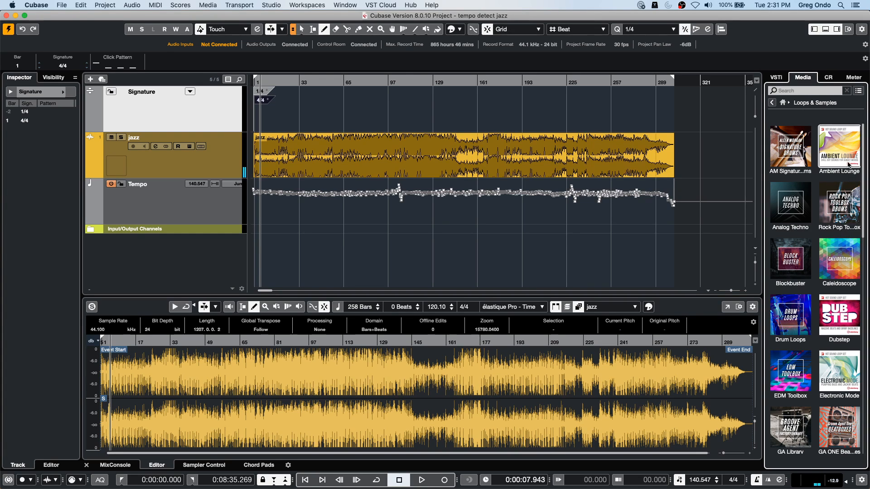
{"action": "left_click", "coordinate": [839, 147]}
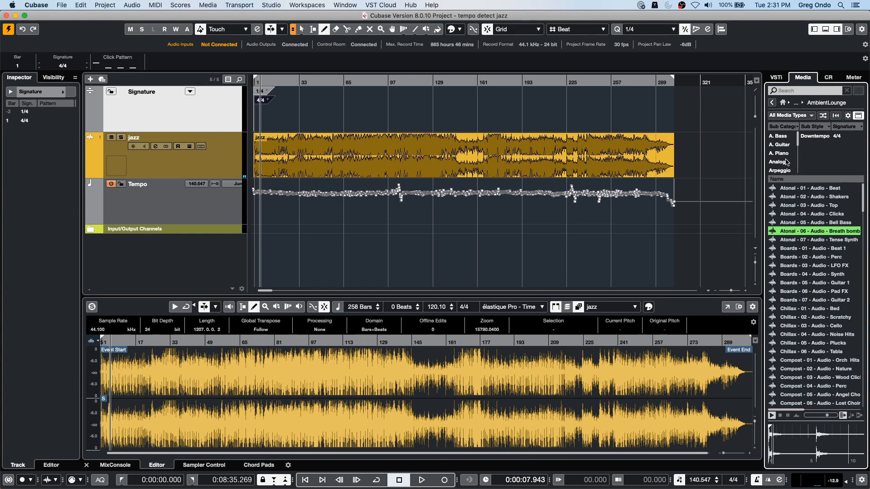
{"action": "scroll", "coordinate": [784, 163], "scroll_direction": "down", "scroll_amount": 5}
{"action": "scroll", "coordinate": [784, 145], "scroll_direction": "up", "scroll_amount": 5}
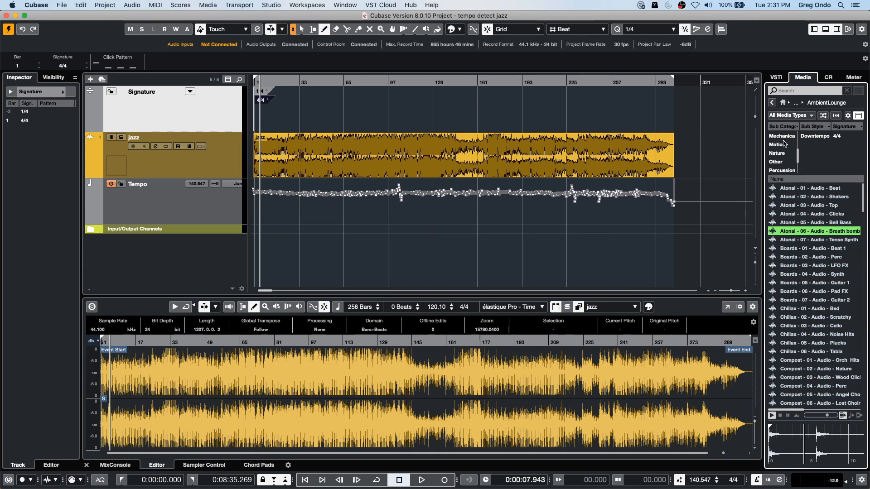
{"action": "scroll", "coordinate": [781, 143], "scroll_direction": "down", "scroll_amount": 2}
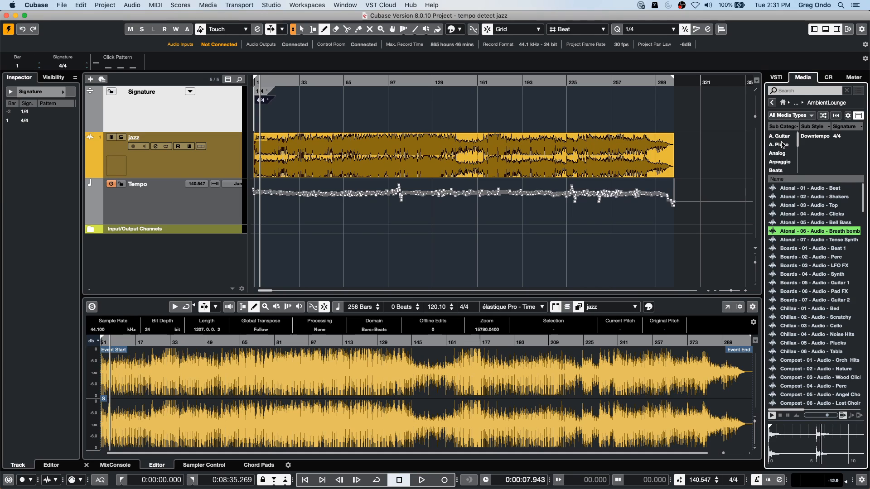
{"action": "left_click", "coordinate": [783, 148]}
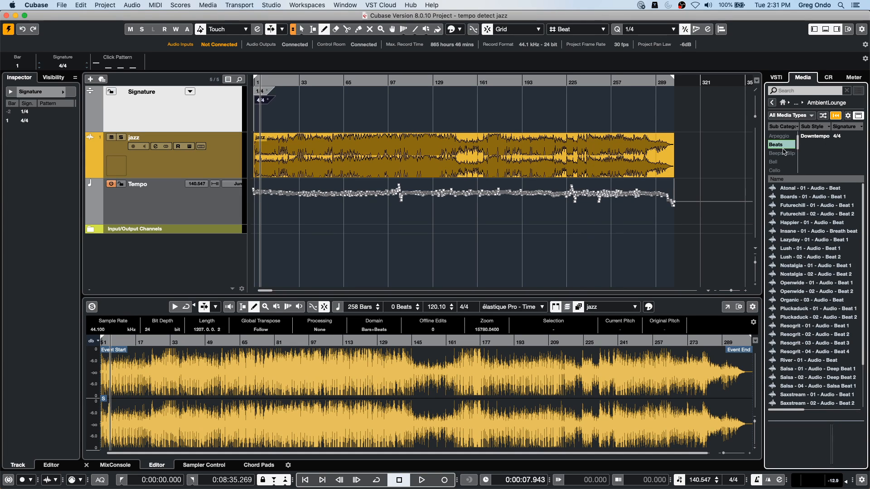
- Audition several Ambient Lounge beat loops, through to Nostalgia - 01 - Audio - Beat 1
{"action": "left_click", "coordinate": [807, 200]}
{"action": "key", "text": "Down"}
{"action": "key", "text": "Down"}
{"action": "key", "text": "Down"}
{"action": "key", "text": "Down"}
{"action": "key", "text": "Down"}
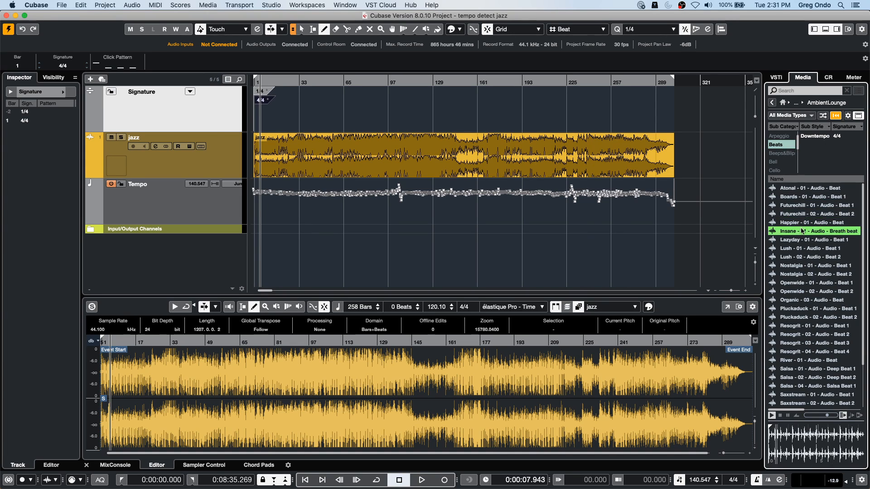
{"action": "left_click", "coordinate": [800, 249]}
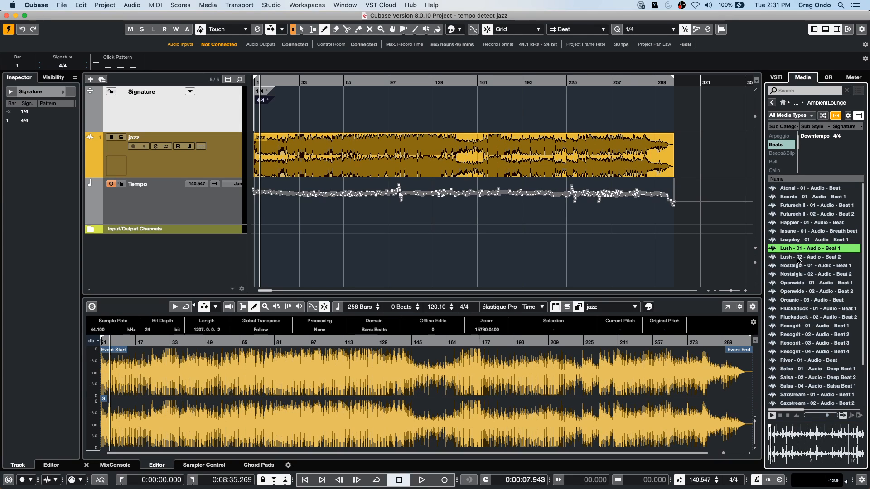
{"action": "left_click", "coordinate": [799, 257]}
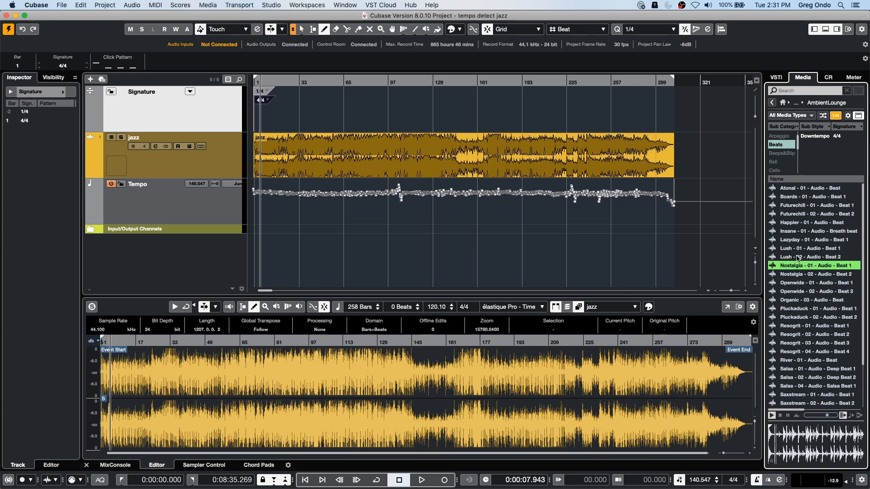
- Add the Nostalgia - 01 - Audio - Beat 1 loop on a new audio track, align it to bar 1, and enable Musical Mode
{"action": "left_click_drag", "start_coordinate": [798, 265], "coordinate": [257, 269]}
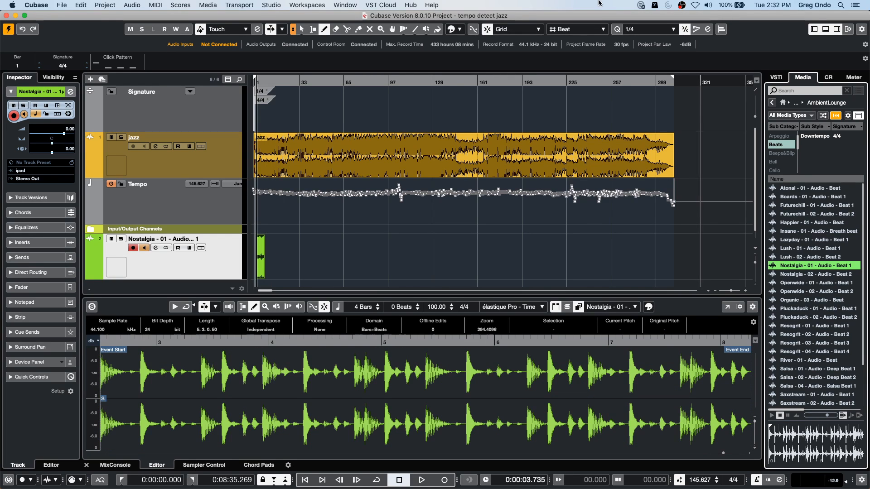
{"action": "left_click_drag", "start_coordinate": [260, 83], "coordinate": [222, 129]}
{"action": "right_click", "coordinate": [347, 263]}
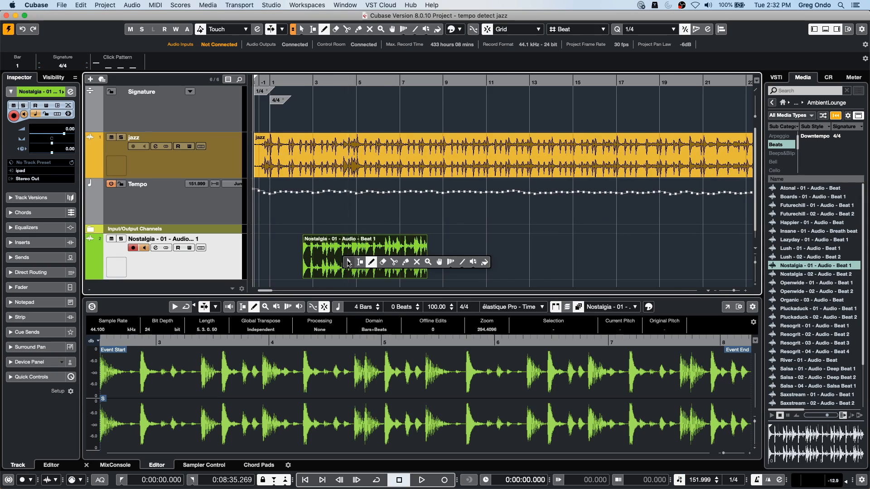
{"action": "left_click", "coordinate": [347, 264]}
{"action": "left_click_drag", "start_coordinate": [347, 261], "coordinate": [317, 262]}
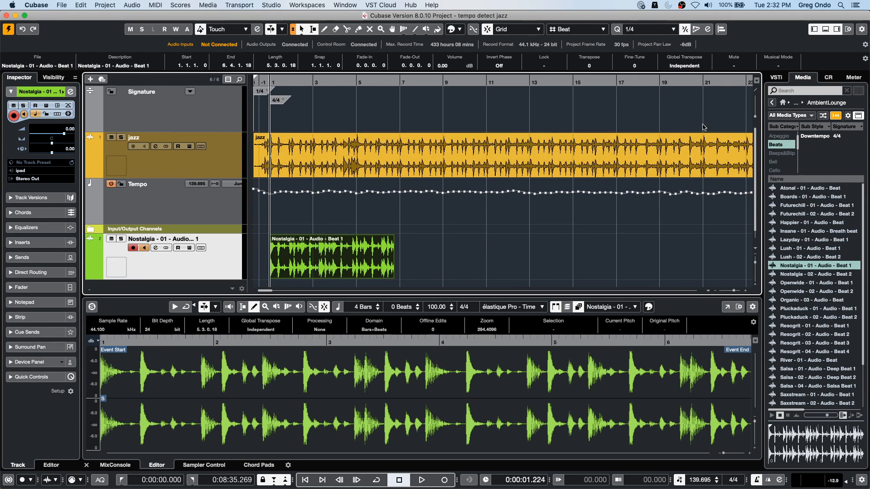
{"action": "left_click", "coordinate": [783, 66]}
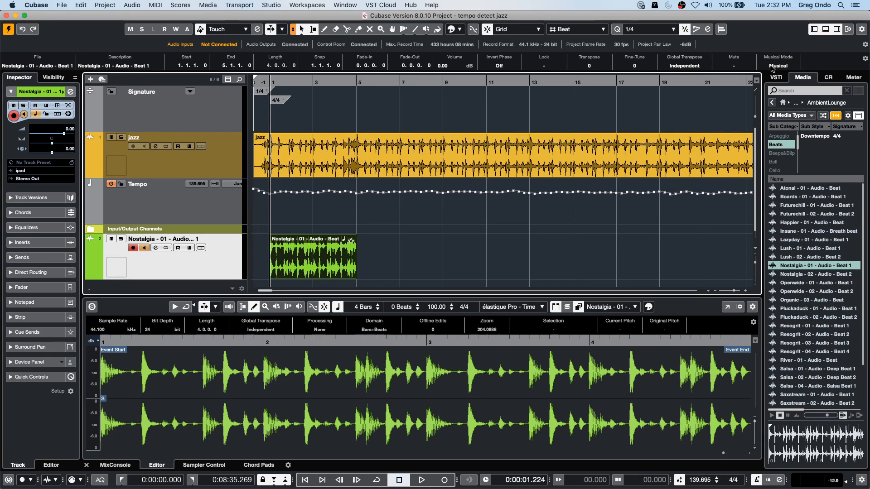
- During playback, repeat the Nostalgia loop along its track from bar 5 onward and lower the track's fader to -11.7 dB
{"action": "key", "text": "space"}
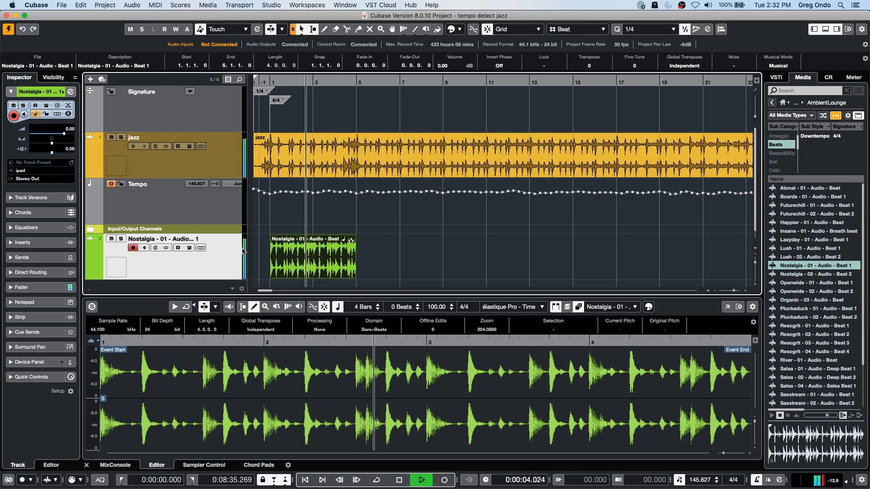
{"action": "left_click_drag", "start_coordinate": [353, 260], "coordinate": [502, 286]}
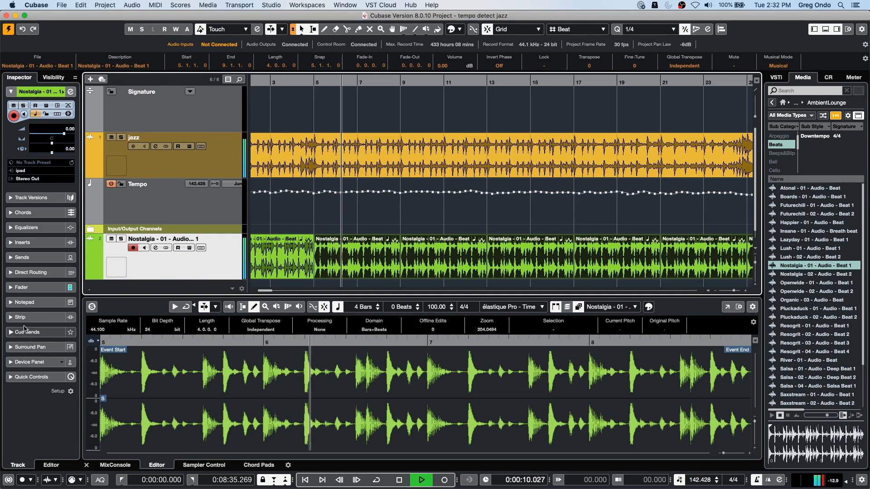
{"action": "left_click", "coordinate": [52, 286]}
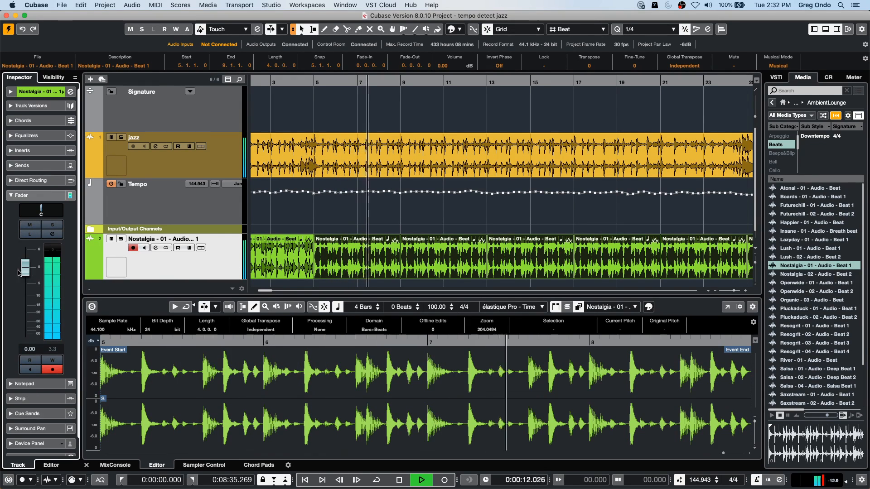
{"action": "left_click_drag", "start_coordinate": [22, 273], "coordinate": [25, 303]}
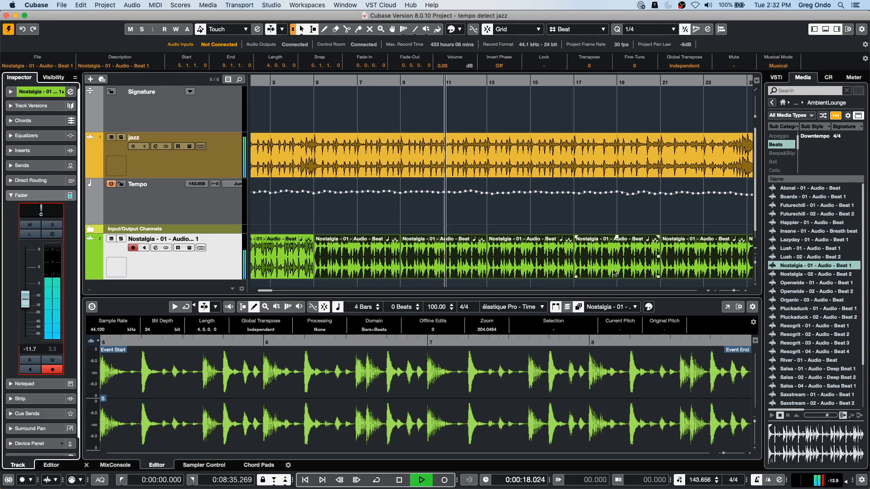
- Stop playback, select the jazz event, and mute the Nostalgia loop track
{"action": "key", "text": "space"}
{"action": "left_click", "coordinate": [385, 154]}
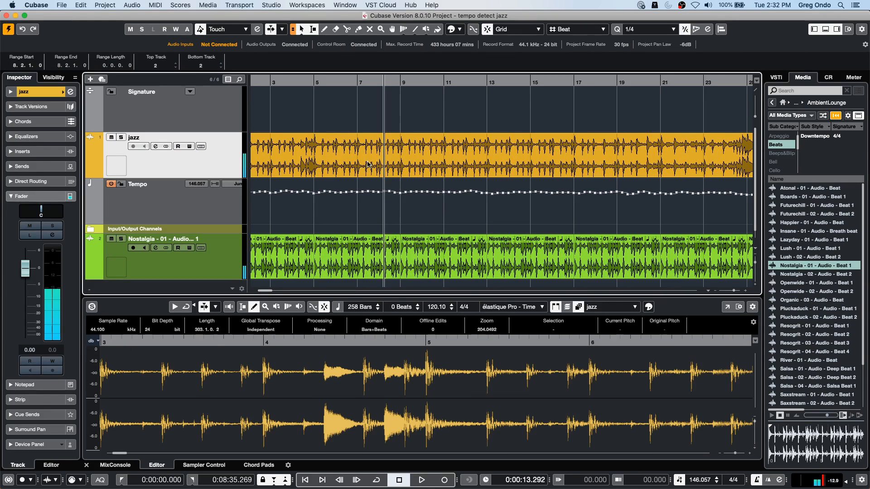
{"action": "left_click_drag", "start_coordinate": [320, 82], "coordinate": [320, 44]}
{"action": "left_click", "coordinate": [562, 175]}
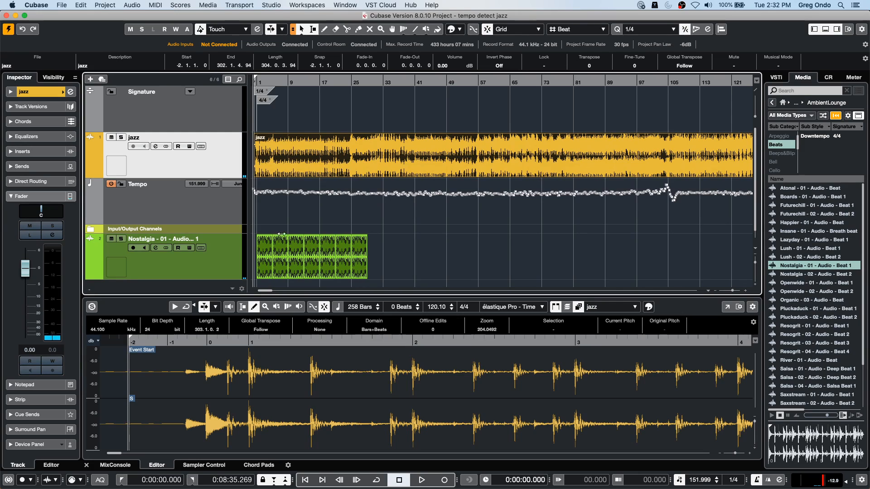
{"action": "left_click", "coordinate": [110, 239]}
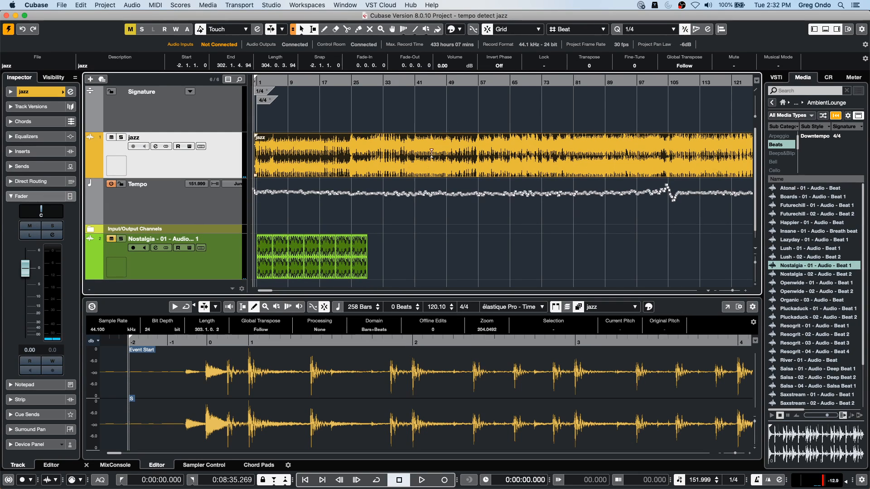
- Set the jazz clip's definition from the tempo, saved in the project only, with all tracks set to Musical Time Base
{"action": "left_click", "coordinate": [132, 5]}
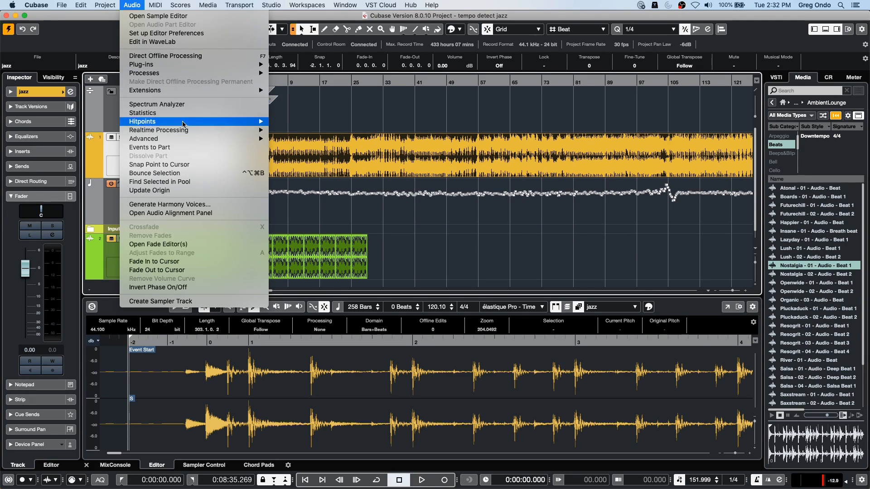
{"action": "mouse_move", "coordinate": [182, 139]}
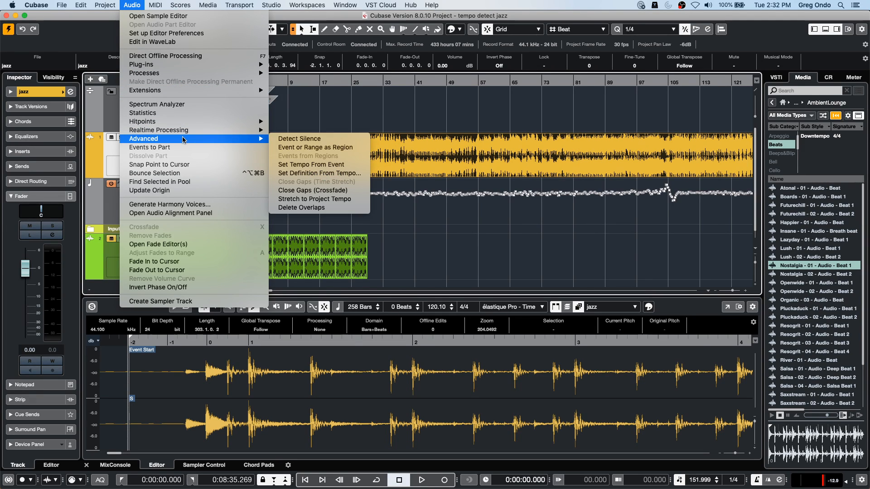
{"action": "left_click", "coordinate": [335, 174]}
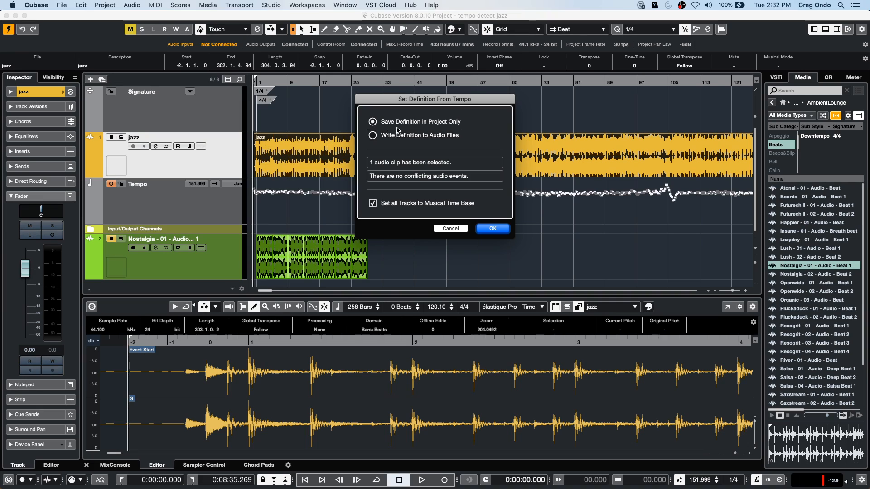
{"action": "left_click", "coordinate": [493, 230]}
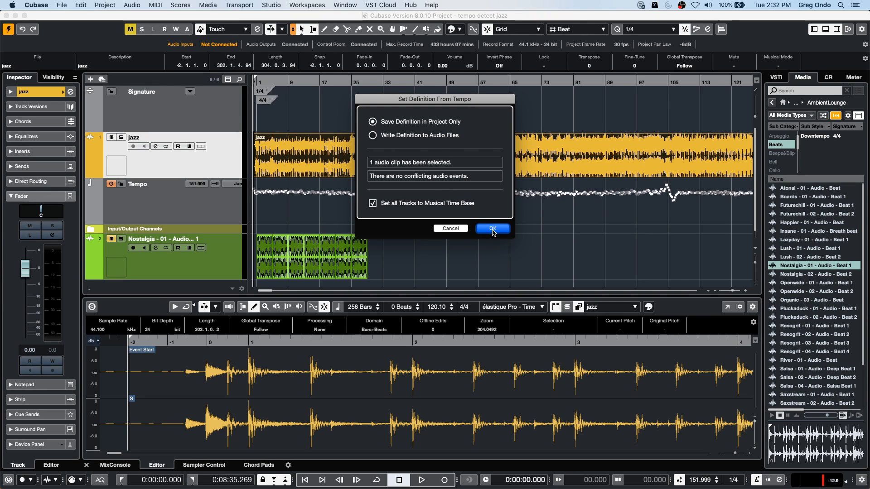
- Audition the jazz recording with its new tempo definition from around bar 25 and again from around bar 65
{"action": "left_click", "coordinate": [230, 196]}
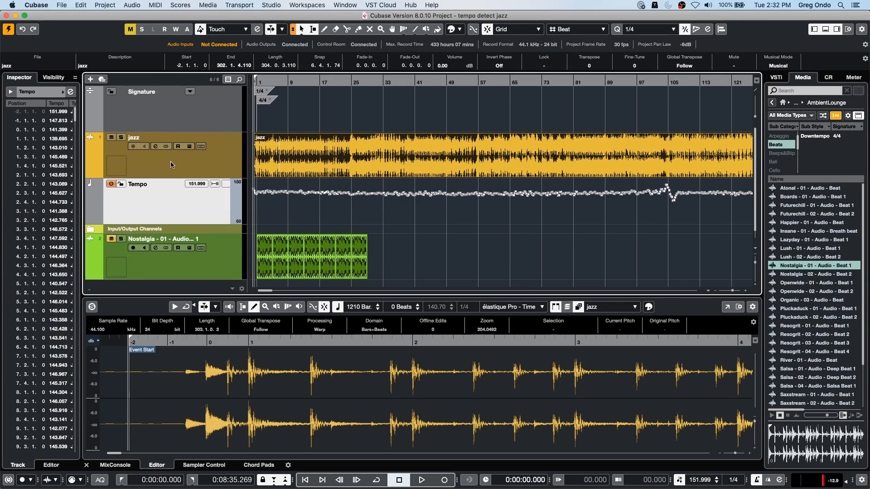
{"action": "left_click_drag", "start_coordinate": [352, 83], "coordinate": [352, 67]}
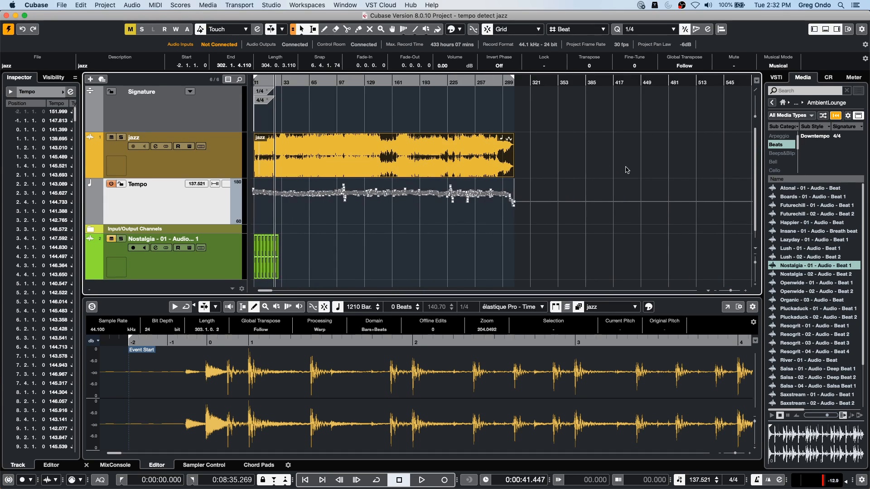
{"action": "key", "text": "space"}
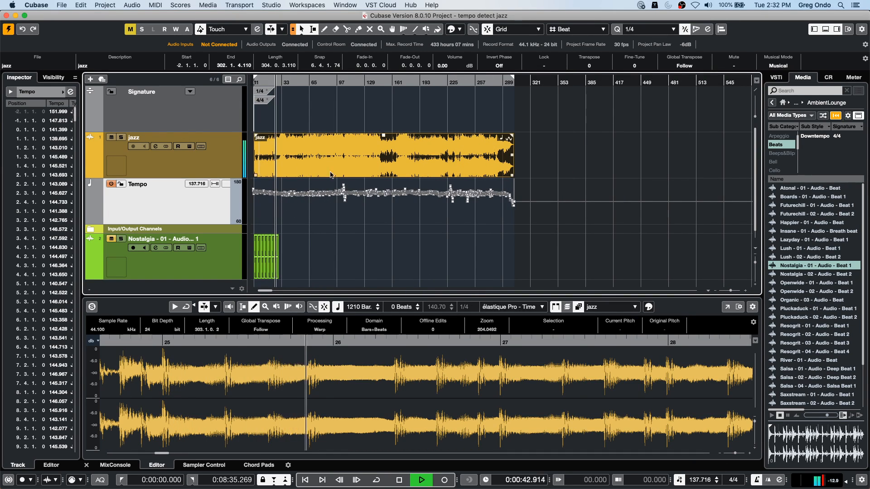
{"action": "key", "text": "space"}
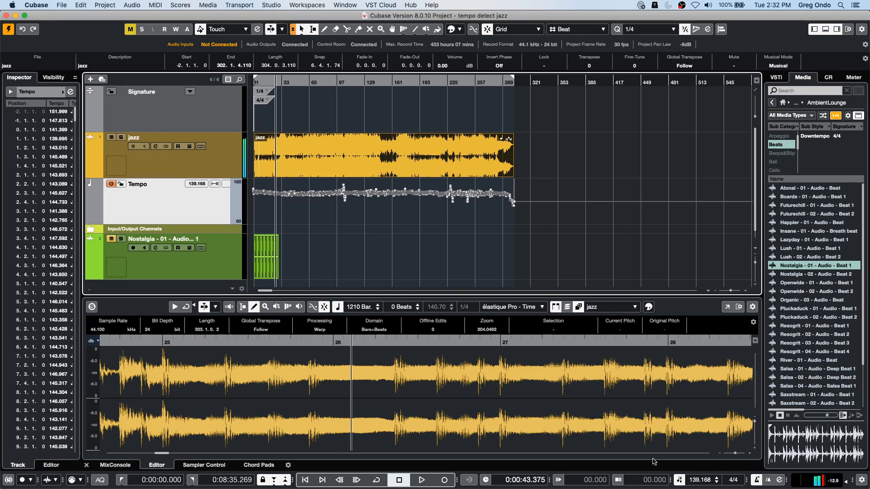
{"action": "left_click", "coordinate": [310, 82]}
{"action": "key", "text": "space"}
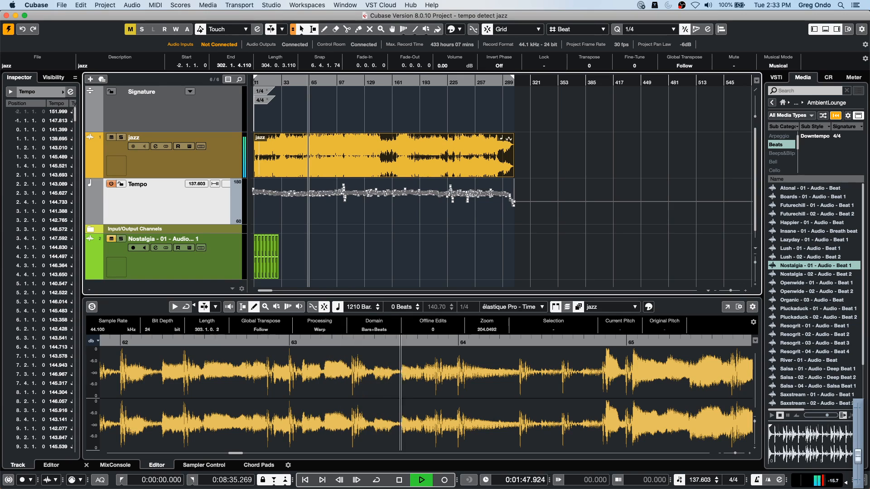
- Deactivate the tempo track during playback and set the fixed project tempo to 144 BPM
{"action": "left_click", "coordinate": [679, 481]}
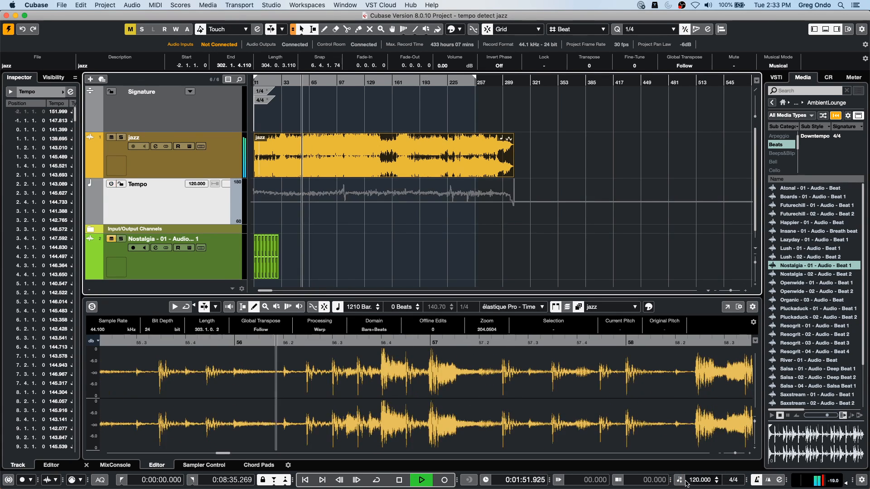
{"action": "double_click", "coordinate": [701, 481]}
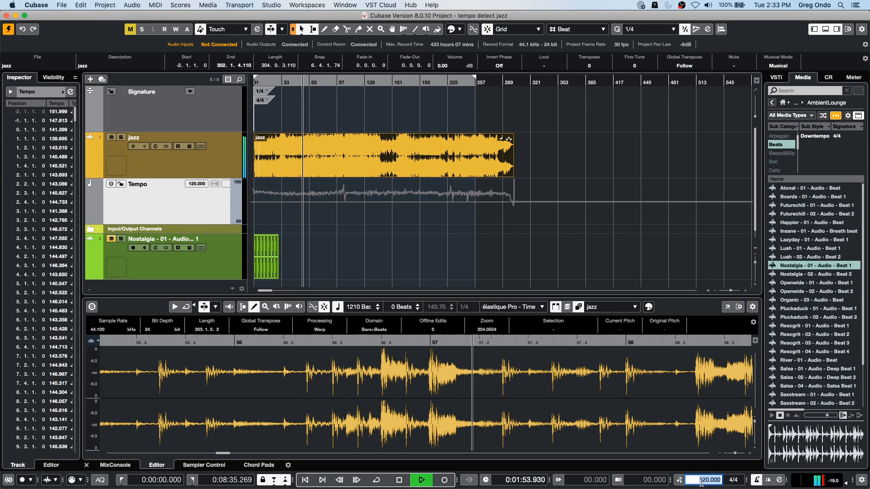
{"action": "type", "text": "144"}
{"action": "key", "text": "Return"}
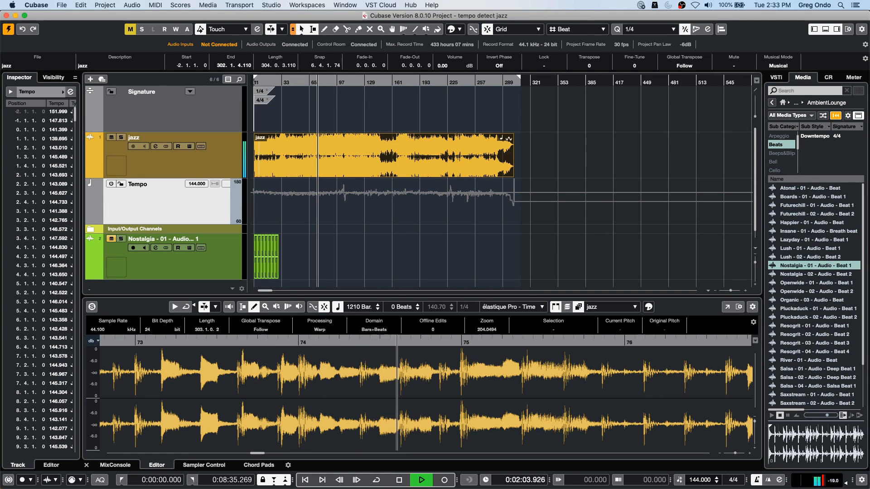
- Set the fixed project tempo to 156 BPM, listen to the result, and stop playback
{"action": "left_click", "coordinate": [696, 480]}
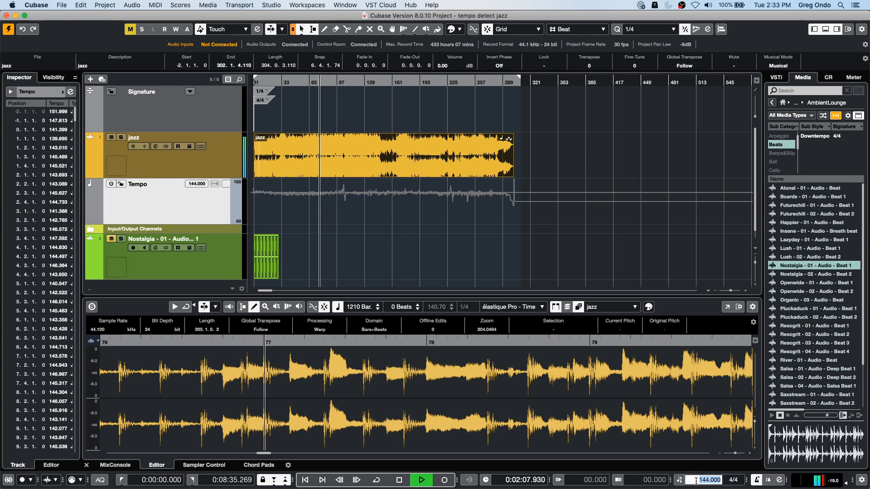
{"action": "type", "text": "156"}
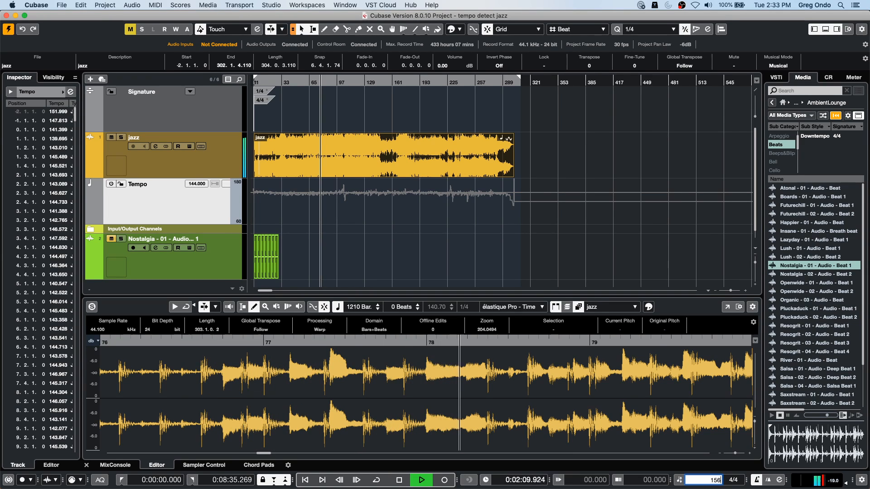
{"action": "key", "text": "Return"}
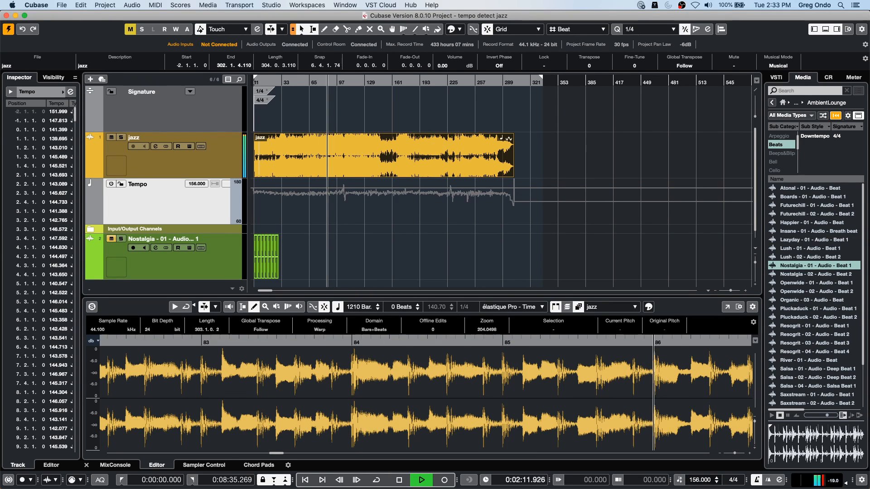
{"action": "key", "text": "space"}
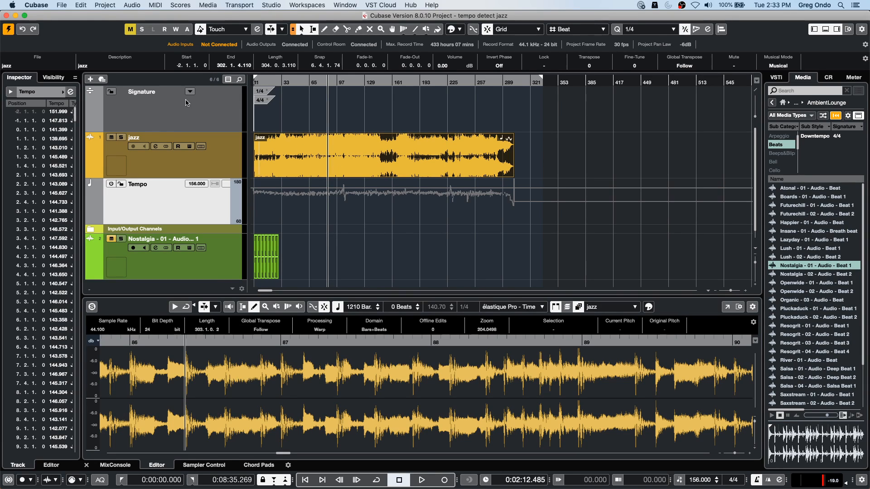
{"action": "left_click", "coordinate": [103, 6]}
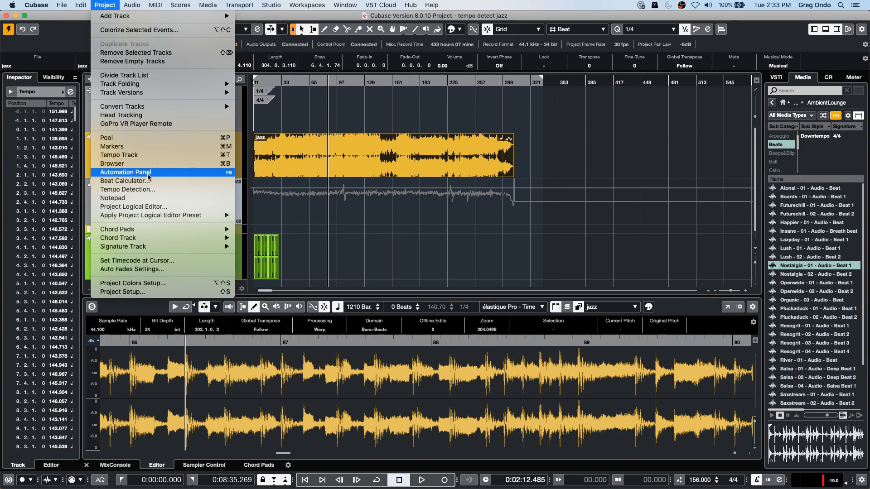
{"action": "left_click", "coordinate": [338, 262]}
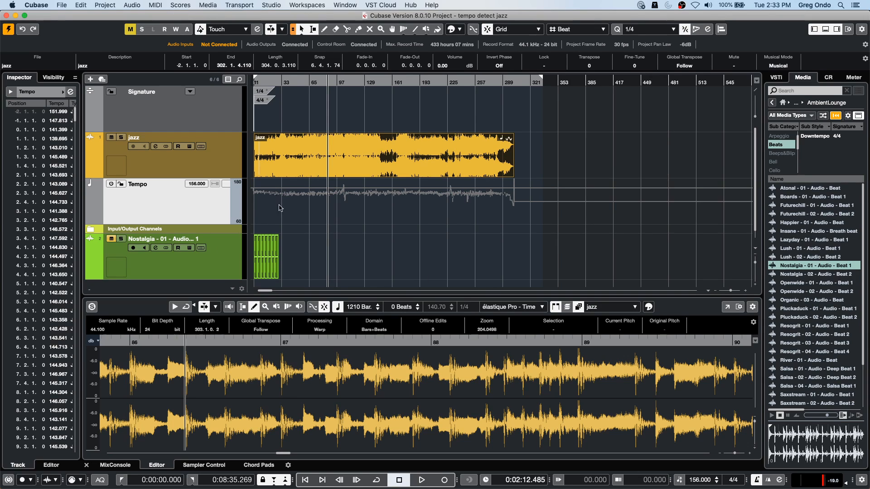
{"action": "left_click", "coordinate": [105, 5]}
{"action": "mouse_move", "coordinate": [132, 6]}
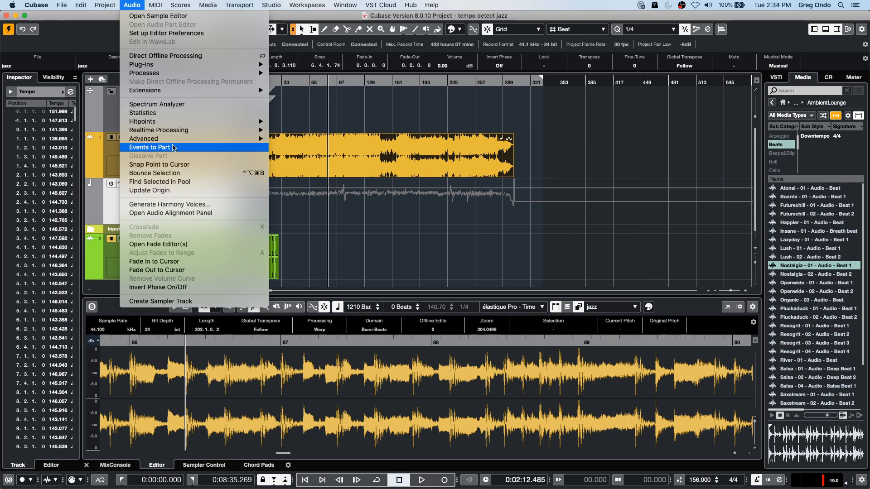
{"action": "mouse_move", "coordinate": [175, 138]}
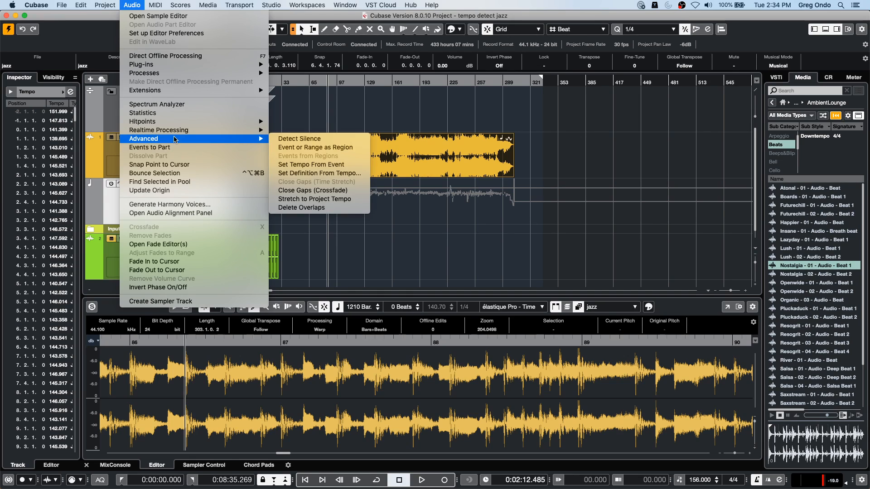
{"action": "left_click", "coordinate": [342, 173]}
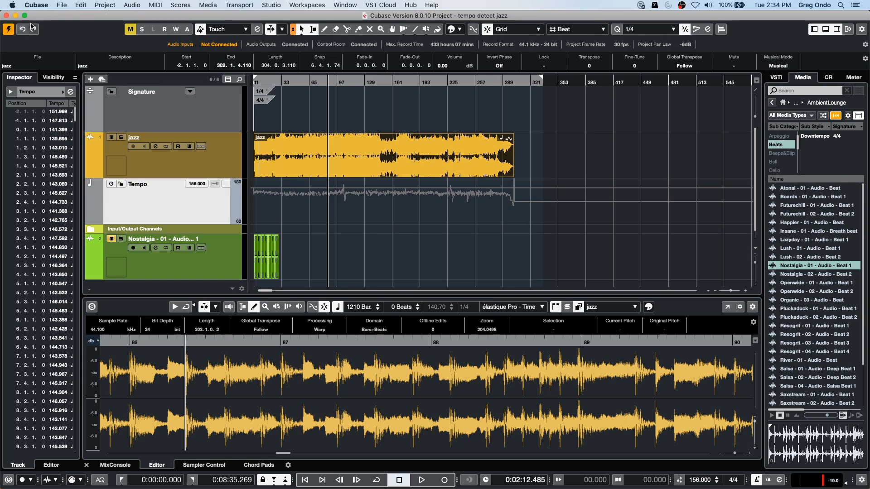
- Open the recent project beatles stones t.cpr and activate it
{"action": "left_click", "coordinate": [61, 5]}
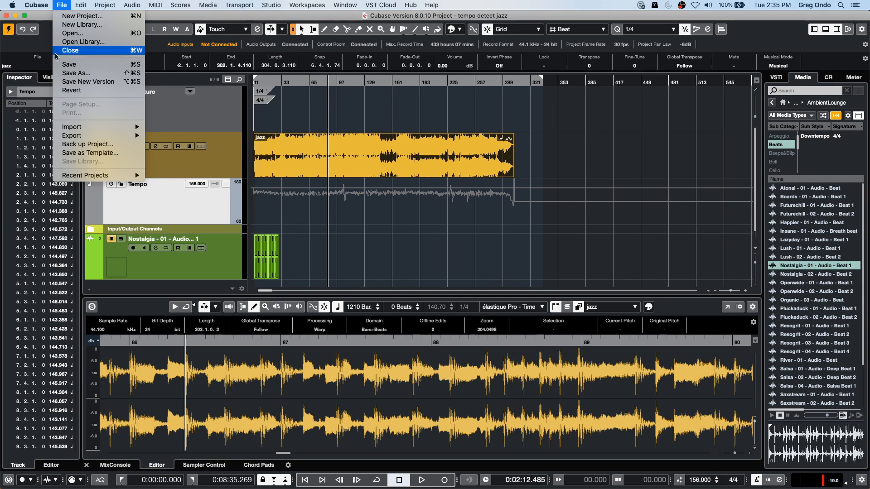
{"action": "mouse_move", "coordinate": [102, 176]}
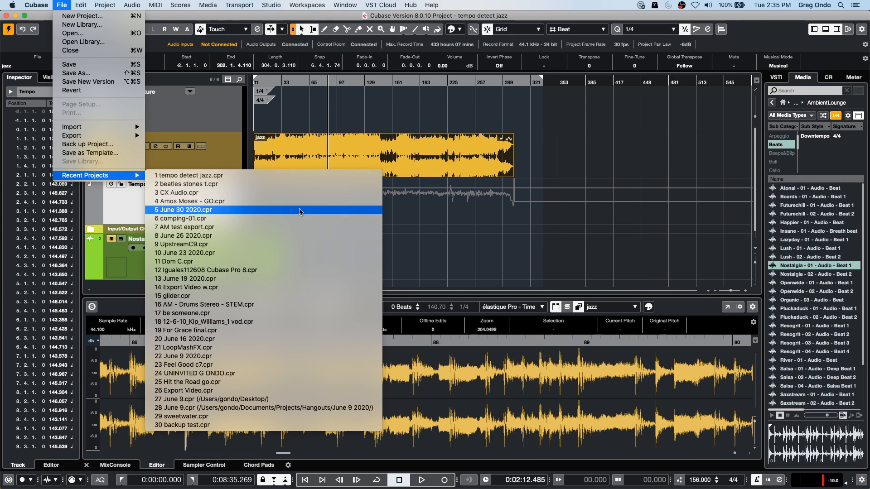
{"action": "left_click", "coordinate": [302, 184]}
{"action": "left_click", "coordinate": [7, 30]}
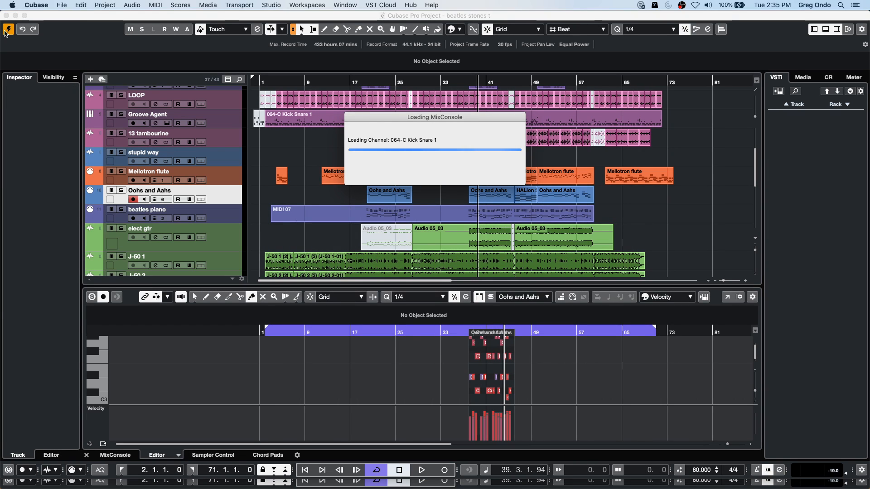
- Play the song from about bar 4 and select the lead vocal event below the Arrangement track for sample editing
{"action": "scroll", "coordinate": [352, 203], "scroll_direction": "up", "scroll_amount": 5}
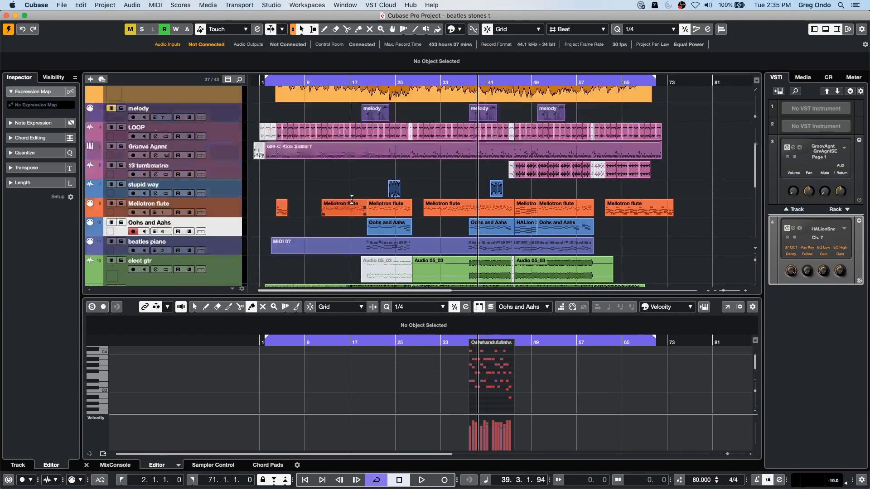
{"action": "left_click", "coordinate": [281, 80]}
{"action": "key", "text": "space"}
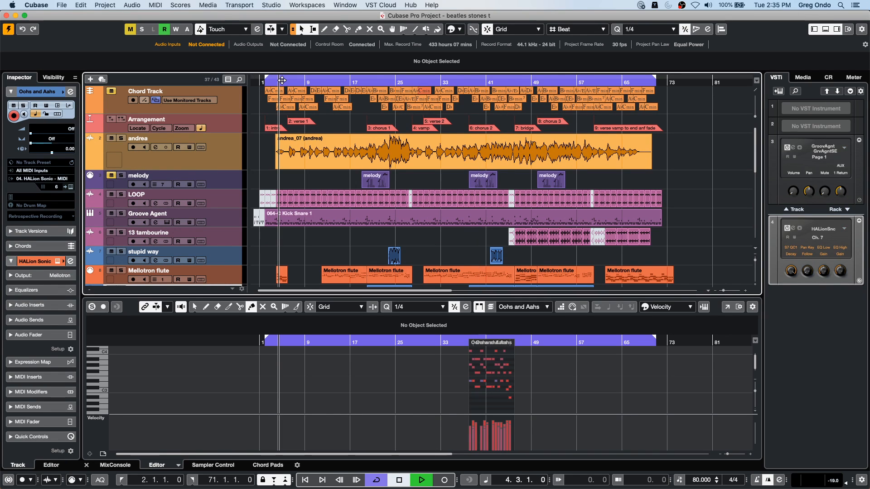
{"action": "left_click", "coordinate": [311, 161]}
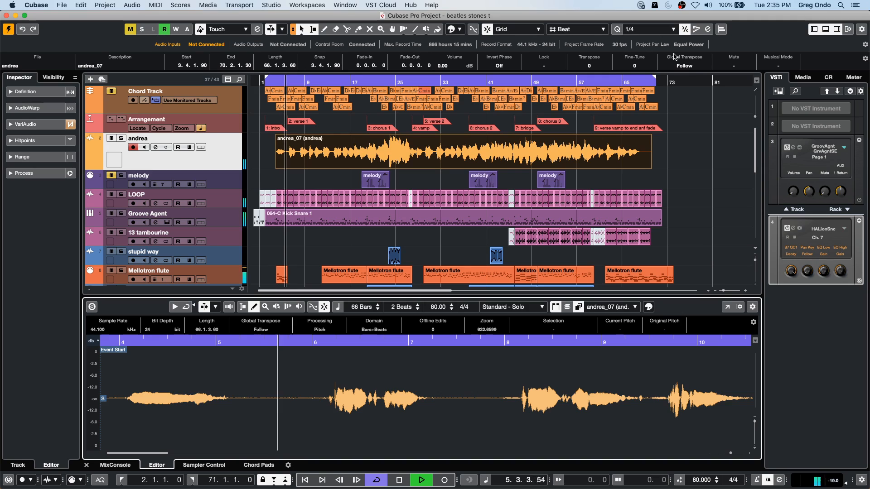
{"action": "key", "text": "g"}
{"action": "key", "text": "g"}
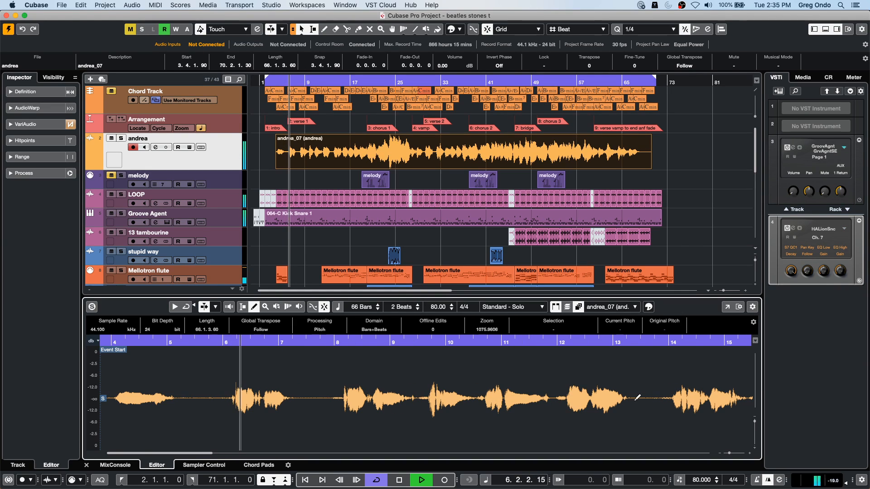
- Stop playback and open the lead vocal's Sample Editor in a separate window
{"action": "key", "text": "space"}
{"action": "key", "text": "l"}
{"action": "left_click", "coordinate": [727, 307]}
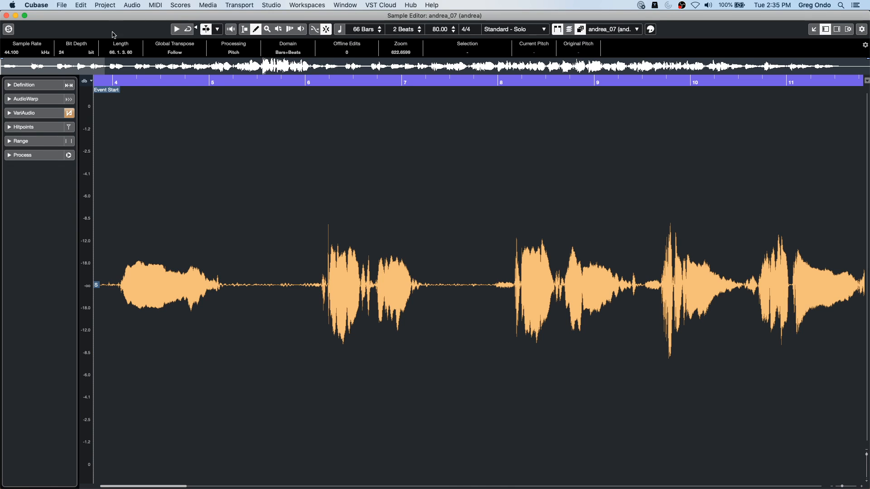
- Enable VariAudio editing for the lead vocal and select the long C3 segment just before bar 7
{"action": "left_click", "coordinate": [27, 113]}
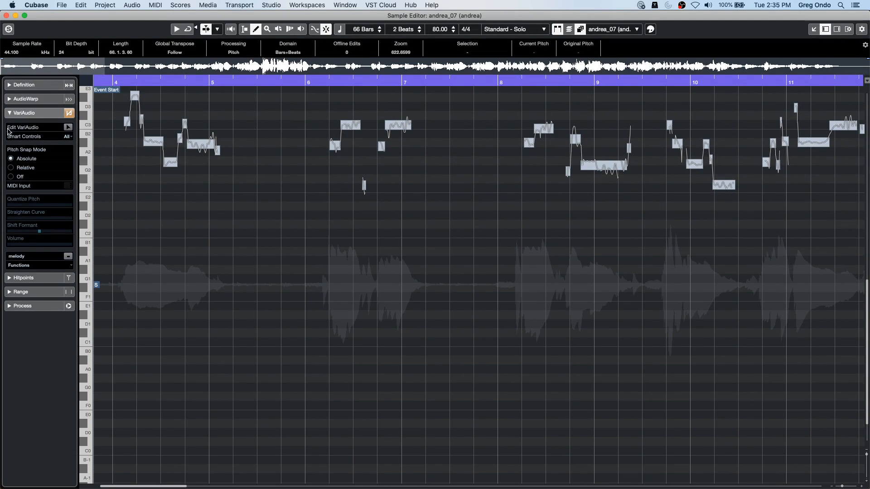
{"action": "left_click", "coordinate": [68, 127]}
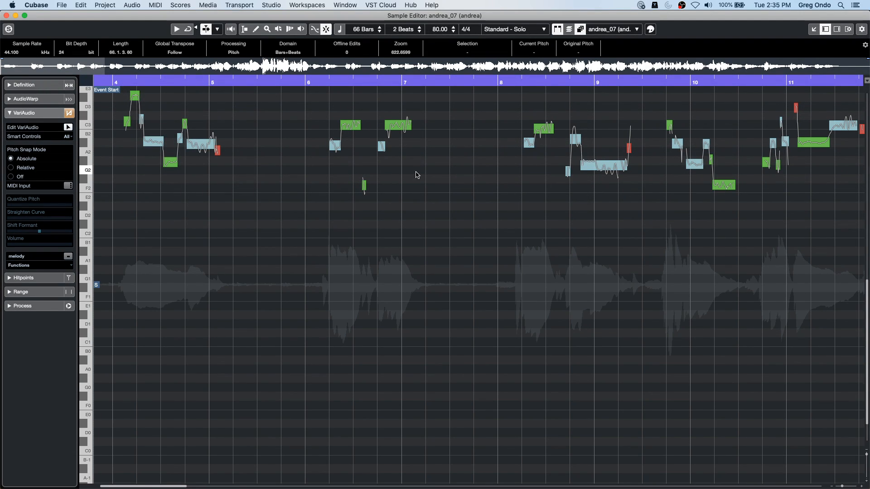
{"action": "left_click", "coordinate": [396, 129]}
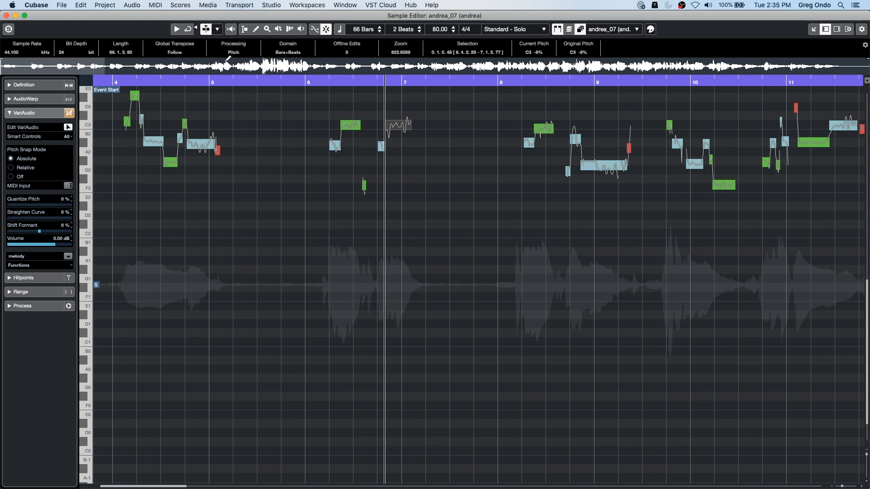
- Turn on acoustic feedback and tune the long vocal segment just before bar 9 to exactly G2
{"action": "left_click", "coordinate": [231, 30]}
{"action": "left_click", "coordinate": [597, 167]}
{"action": "mouse_move", "coordinate": [597, 167]}
{"action": "left_mouse_down"}
{"action": "mouse_move", "coordinate": [599, 133]}
{"action": "mouse_move", "coordinate": [605, 201]}
{"action": "mouse_move", "coordinate": [605, 162]}
{"action": "left_mouse_up"}
{"action": "key", "text": "super+z"}
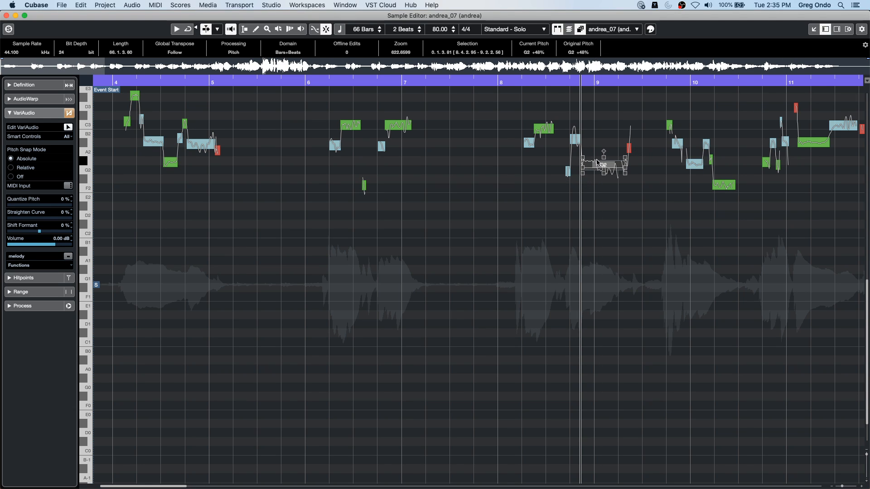
{"action": "mouse_move", "coordinate": [601, 165]}
{"action": "left_mouse_down"}
{"action": "mouse_move", "coordinate": [601, 117]}
{"action": "mouse_move", "coordinate": [603, 169]}
{"action": "left_mouse_up"}
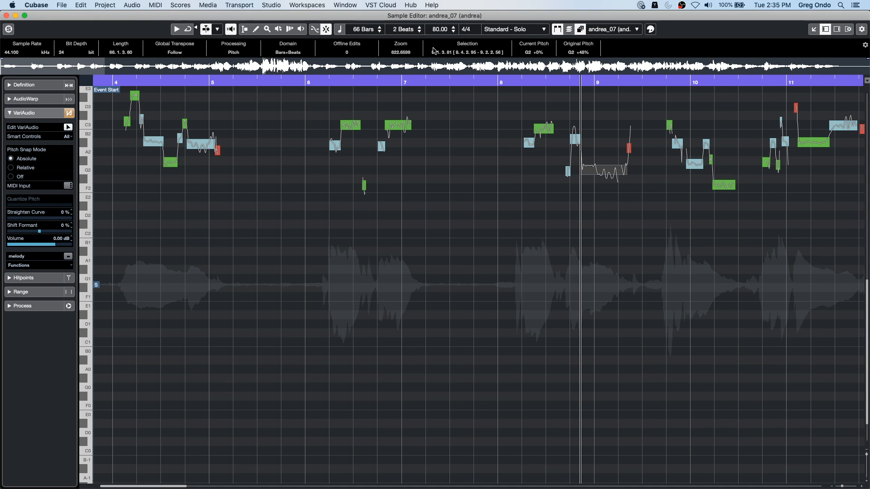
- Check the Control Room and Outputs settings in Audio Connections, then close the window
{"action": "left_click", "coordinate": [270, 4]}
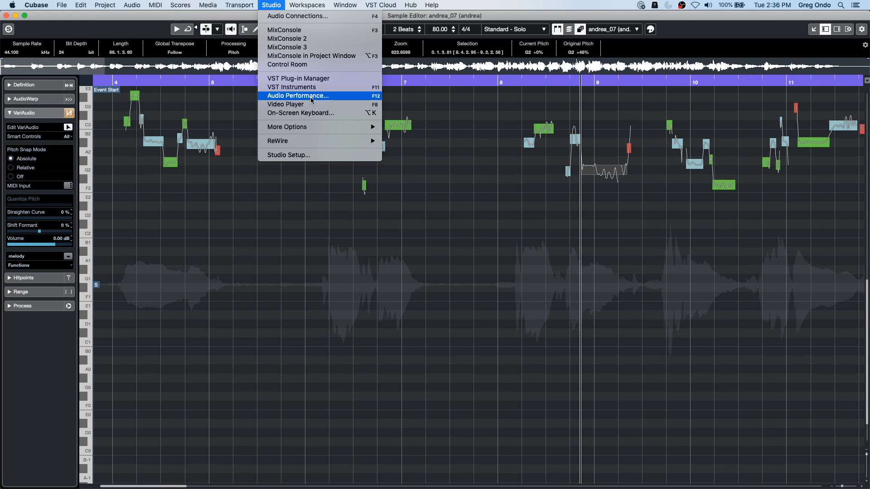
{"action": "left_click", "coordinate": [316, 17]}
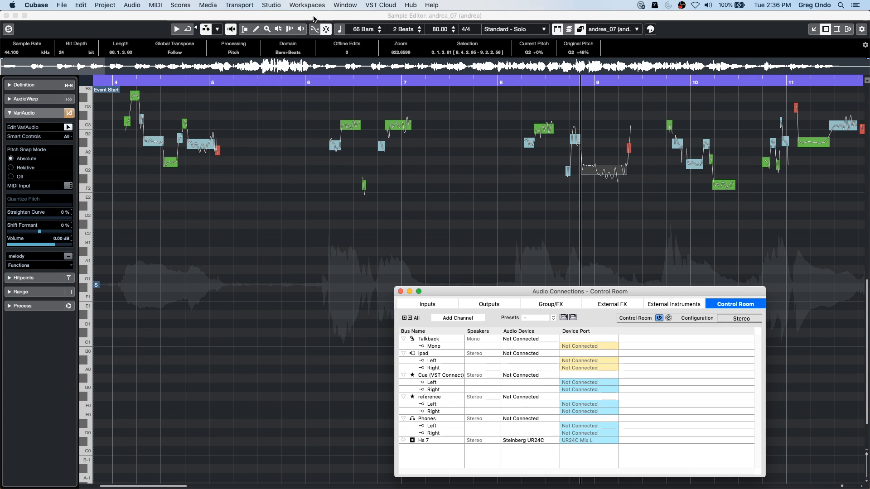
{"action": "left_click_drag", "start_coordinate": [644, 294], "coordinate": [595, 171]}
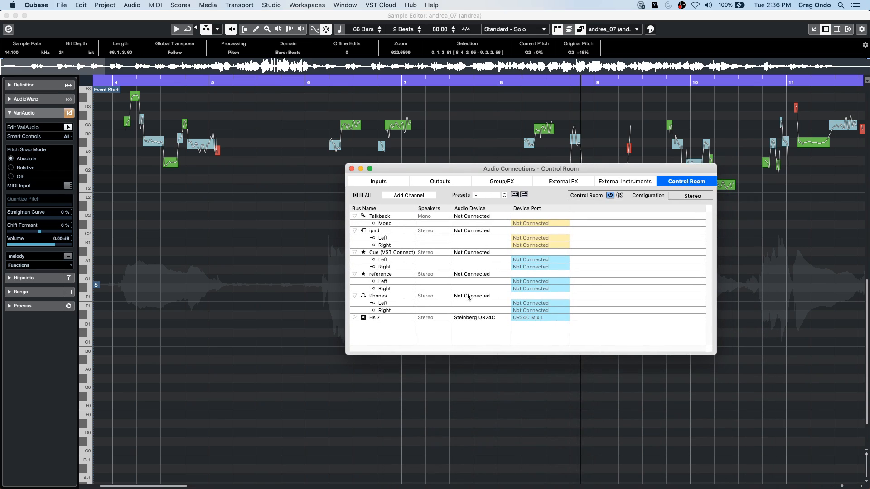
{"action": "left_click", "coordinate": [446, 182]}
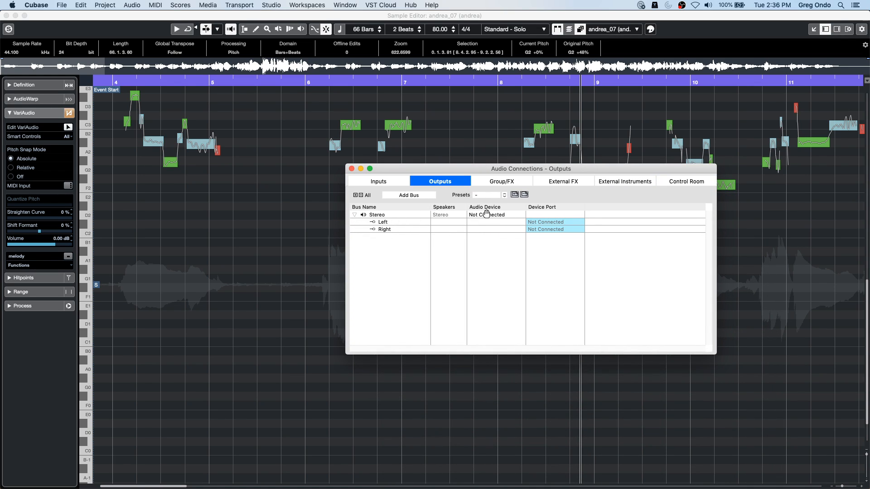
{"action": "left_click", "coordinate": [352, 169]}
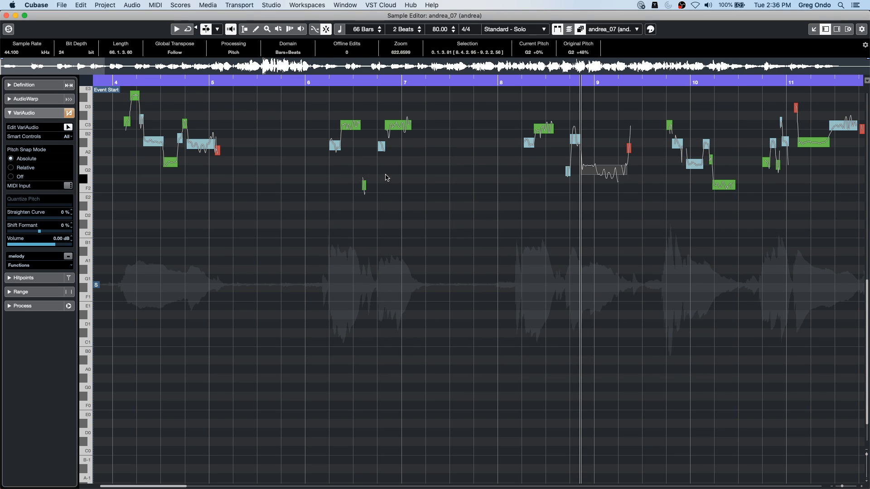
{"action": "left_click", "coordinate": [208, 5]}
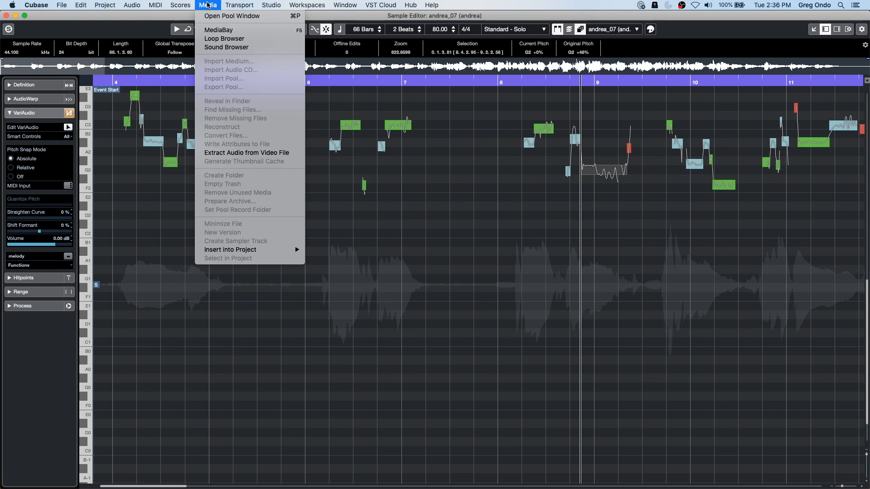
{"action": "left_click", "coordinate": [266, 322]}
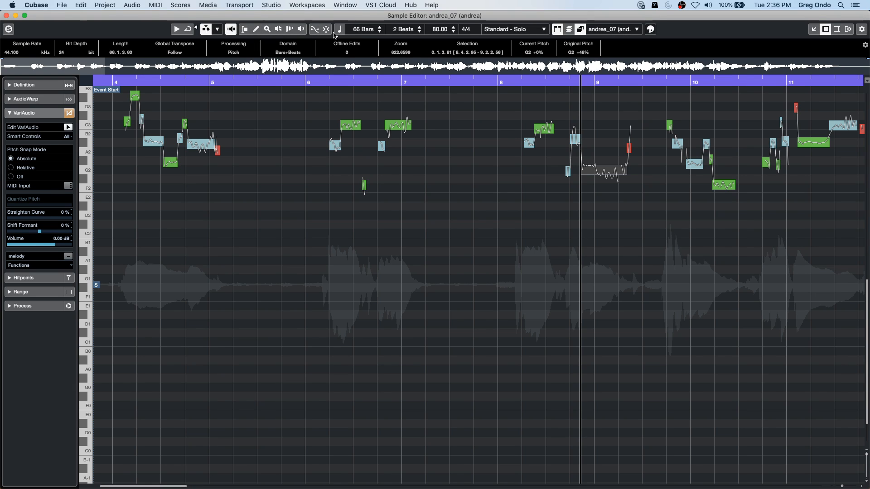
- Enable Musical Mode for the vocal and tune the long segment just before bar 7 to exactly C3
{"action": "left_click", "coordinate": [340, 29]}
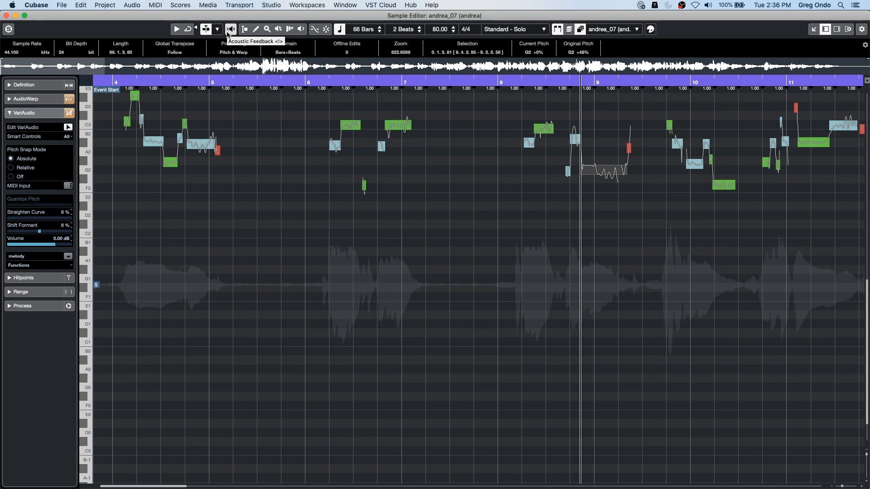
{"action": "left_click", "coordinate": [230, 29]}
{"action": "left_click", "coordinate": [395, 127]}
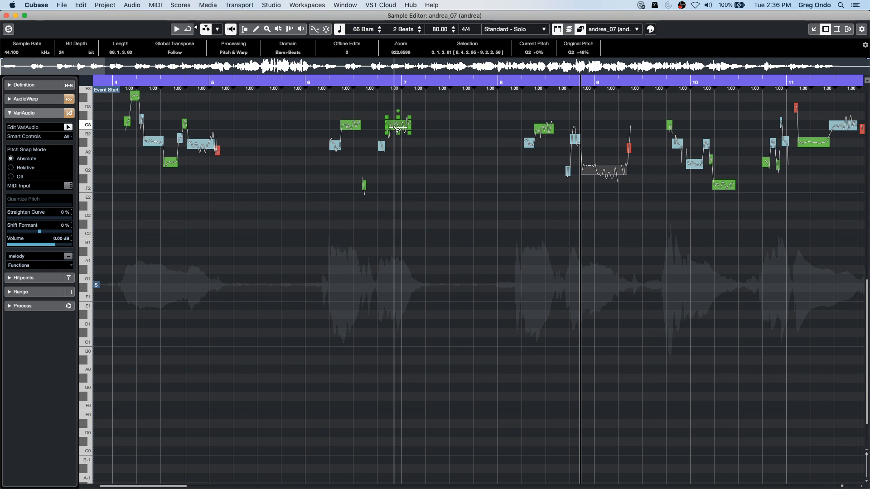
{"action": "mouse_move", "coordinate": [396, 127]}
{"action": "left_mouse_down"}
{"action": "mouse_move", "coordinate": [395, 153]}
{"action": "mouse_move", "coordinate": [398, 127]}
{"action": "left_mouse_up"}
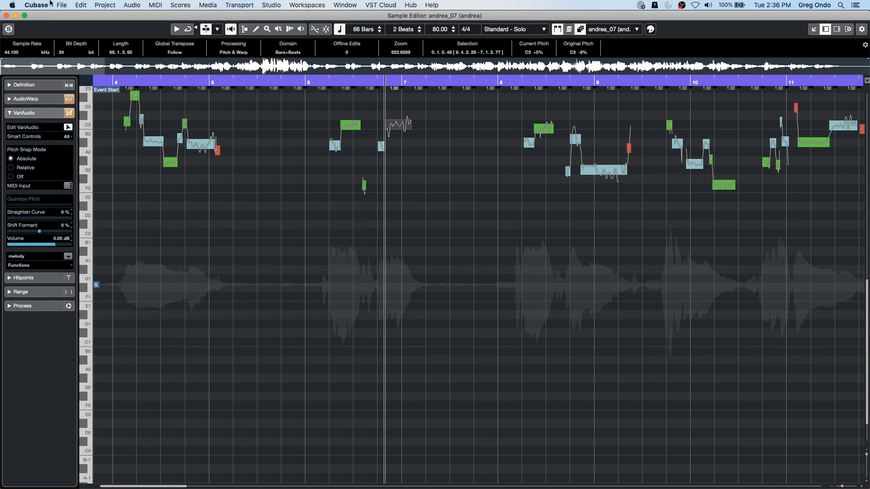
- Close the vocal's Sample Editor window, then open the recent project comping-01.cpr and activate it
{"action": "left_click", "coordinate": [6, 15]}
{"action": "left_click", "coordinate": [61, 5]}
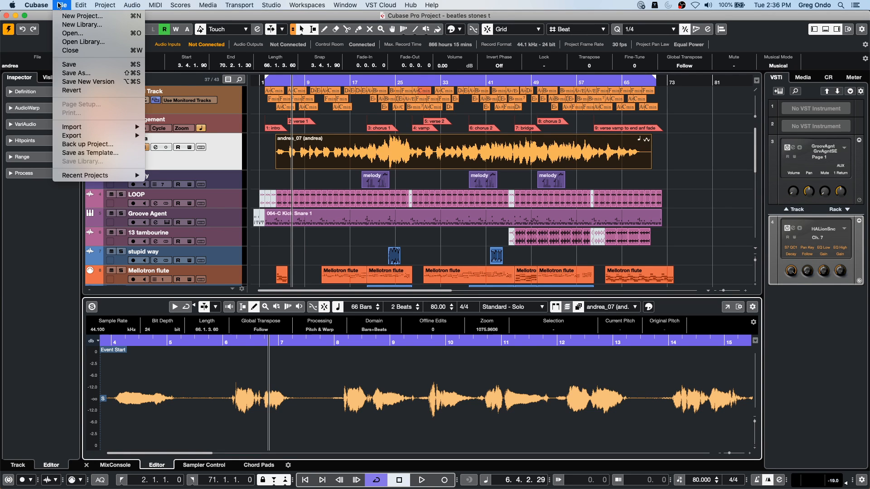
{"action": "mouse_move", "coordinate": [91, 136]}
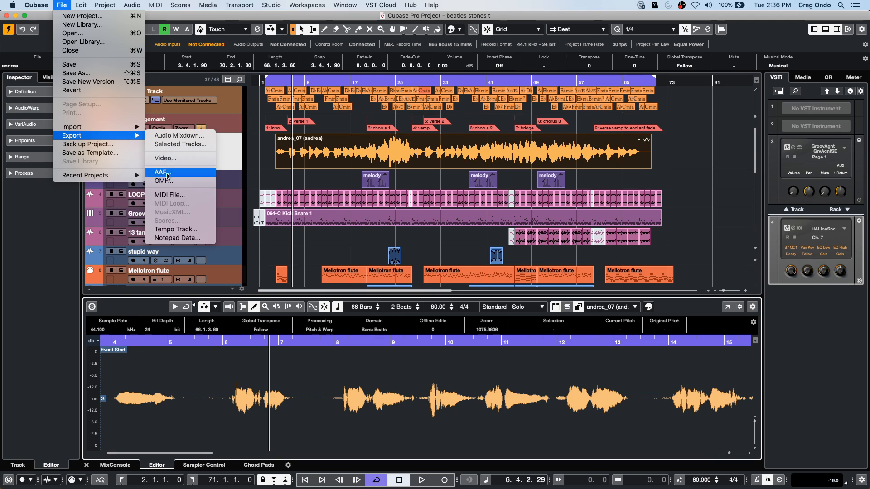
{"action": "mouse_move", "coordinate": [106, 175]}
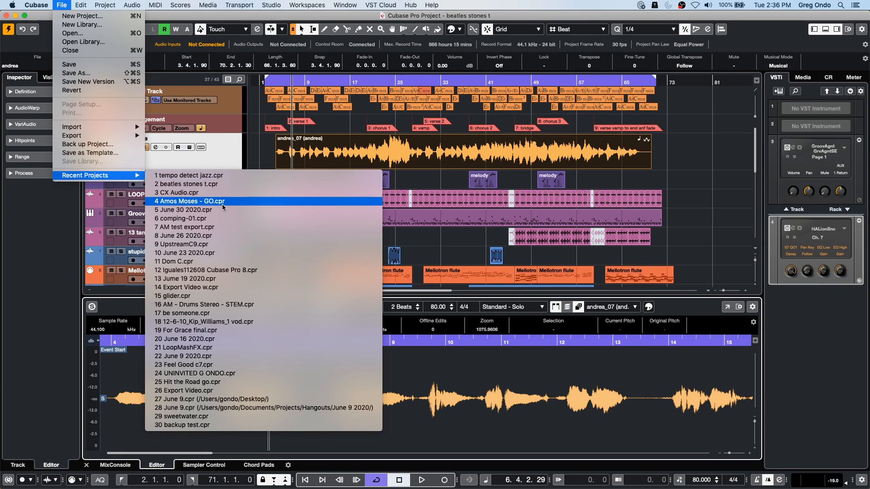
{"action": "left_click", "coordinate": [223, 219]}
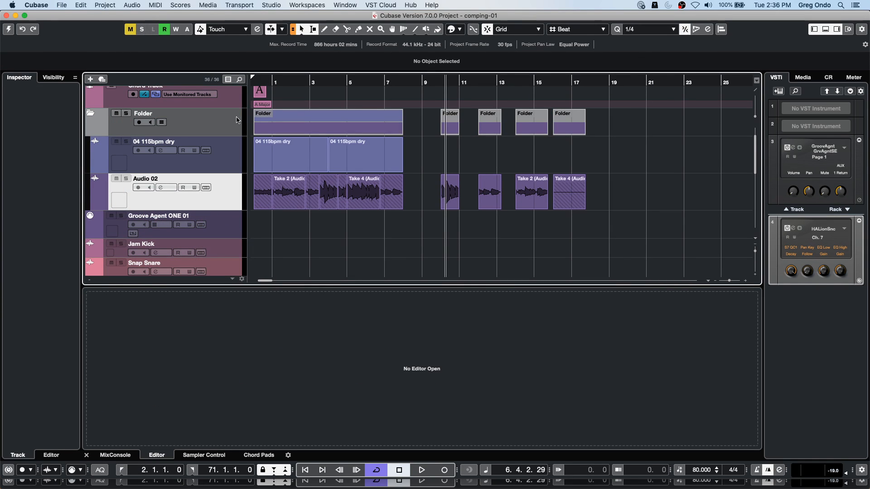
{"action": "left_click", "coordinate": [10, 31]}
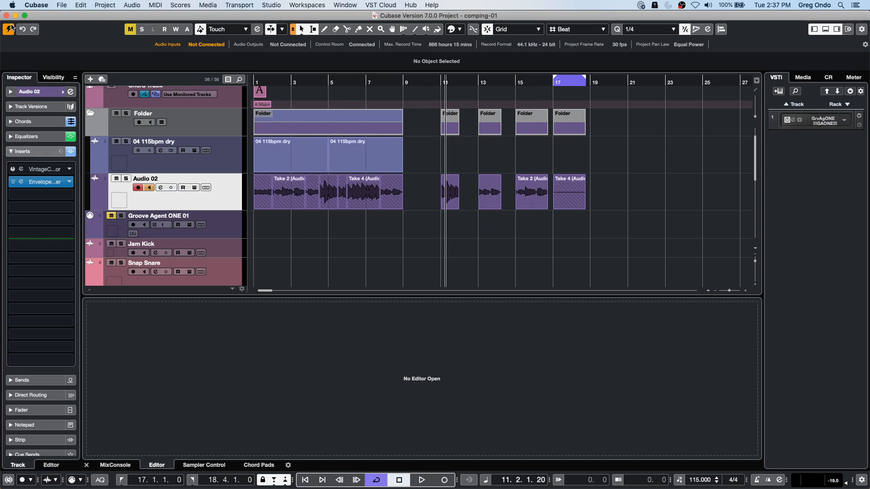
- Revert comping-01 to its last saved version, skipping the missing file and deleting the newly created files
{"action": "left_click", "coordinate": [62, 5]}
{"action": "mouse_move", "coordinate": [82, 136]}
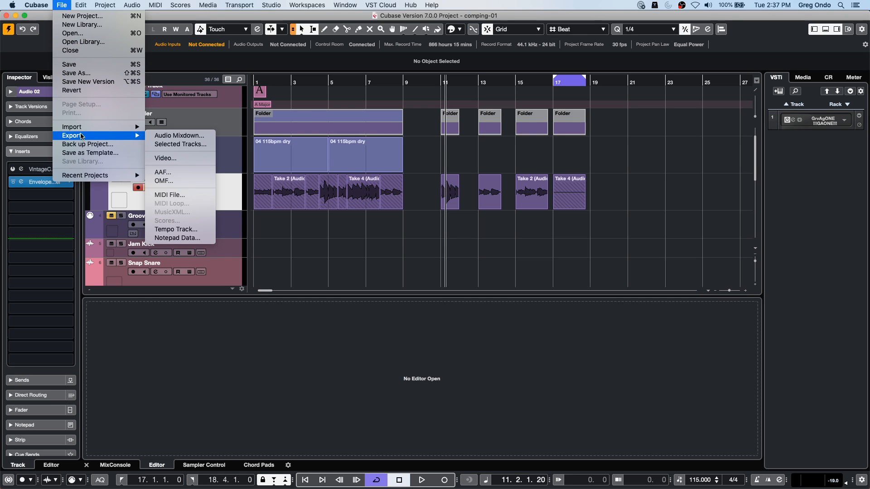
{"action": "left_click", "coordinate": [79, 91]}
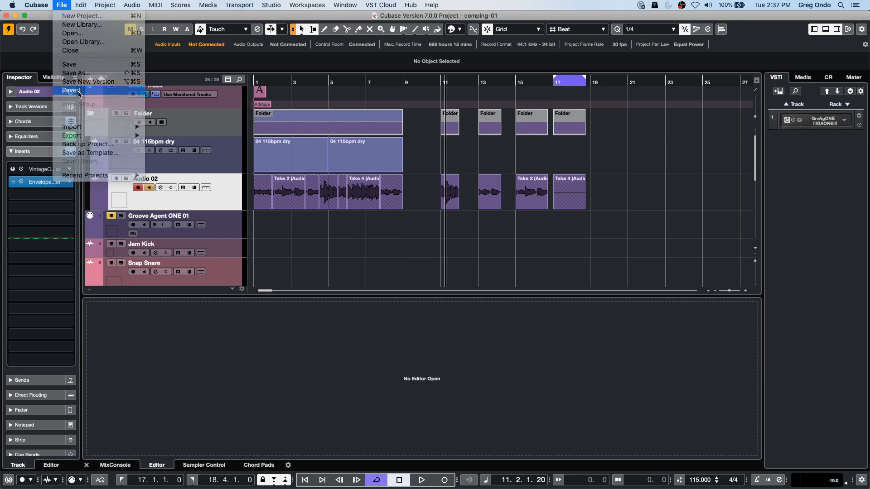
{"action": "left_click", "coordinate": [487, 172]}
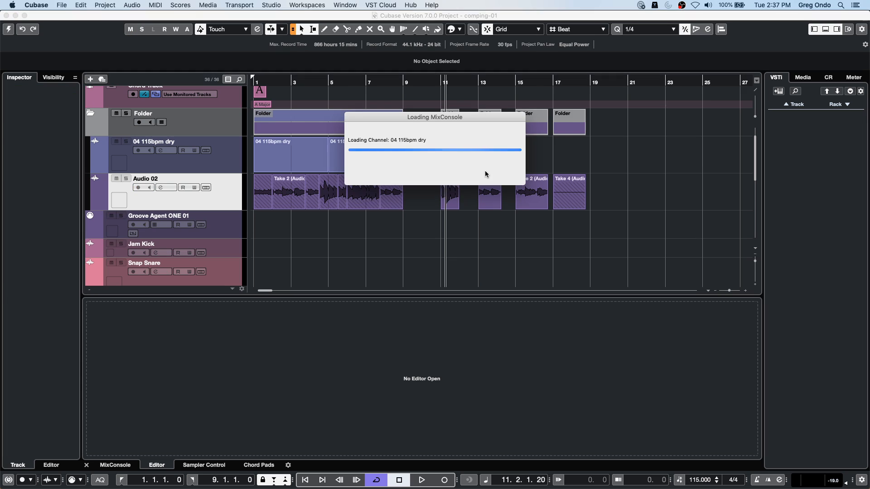
{"action": "key", "text": "Return"}
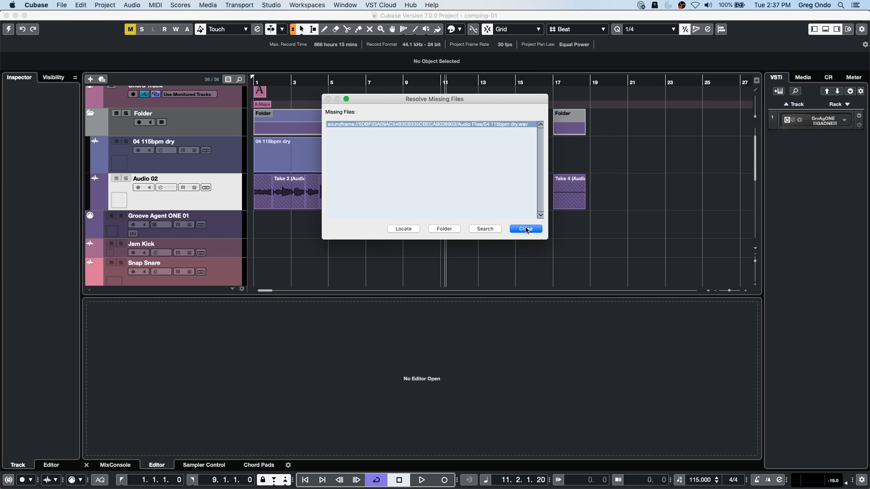
{"action": "left_click", "coordinate": [526, 228]}
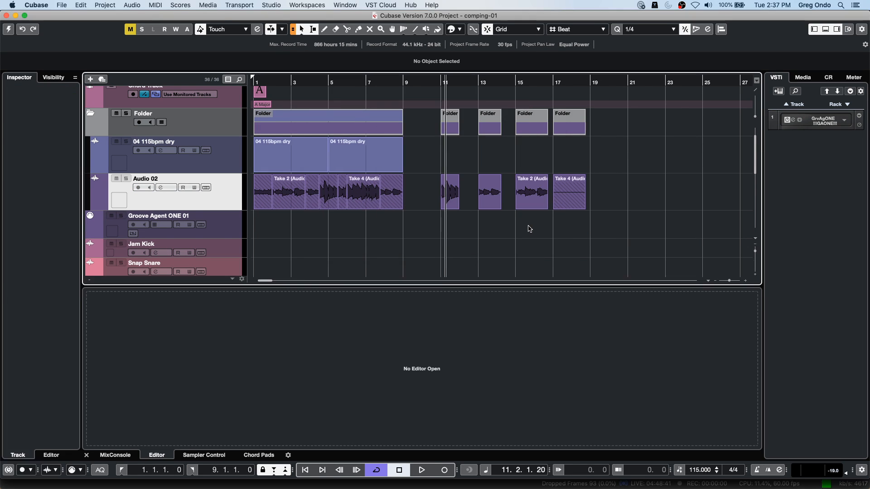
{"action": "left_click", "coordinate": [529, 175]}
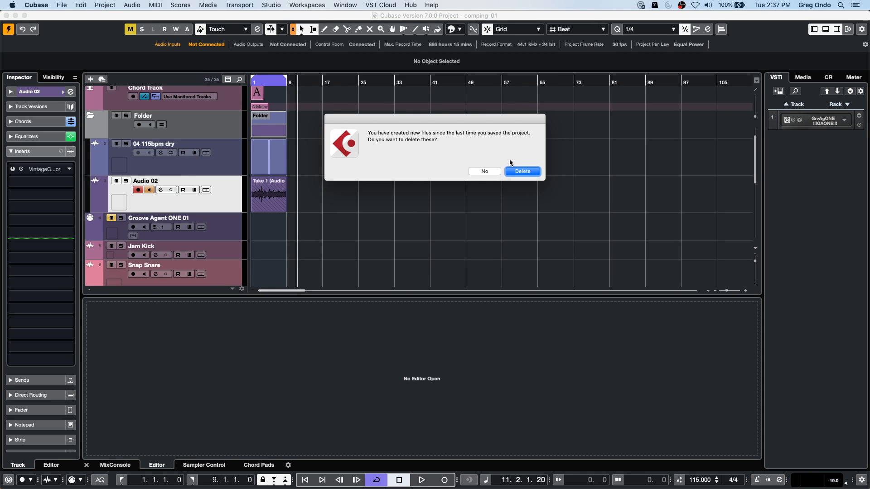
{"action": "key", "text": "Return"}
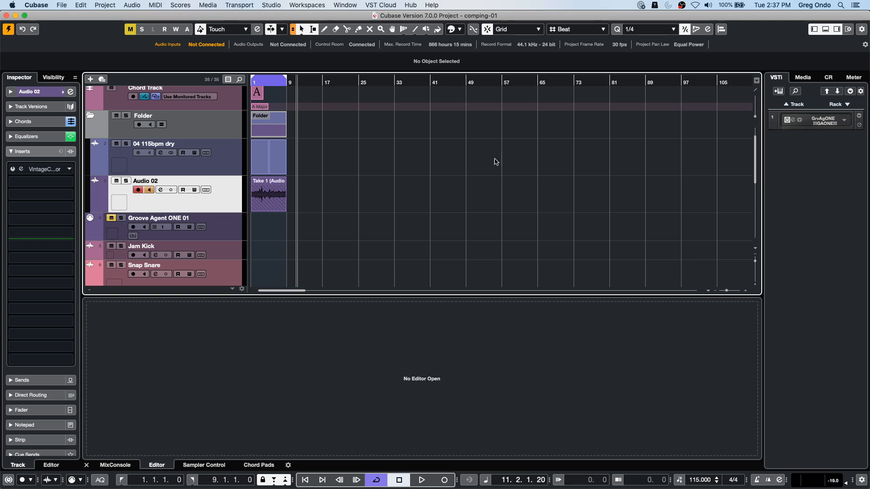
- Zoom in on the first eight bars, record a short take on Audio 02 from bar 1, and disarm the track
{"action": "left_click_drag", "start_coordinate": [267, 83], "coordinate": [189, 119]}
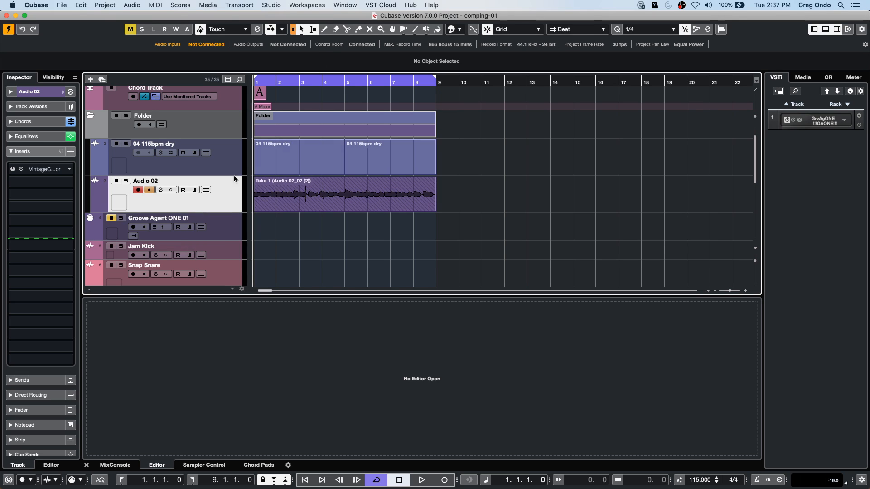
{"action": "key", "text": "KP_Multiply"}
{"action": "key", "text": "space"}
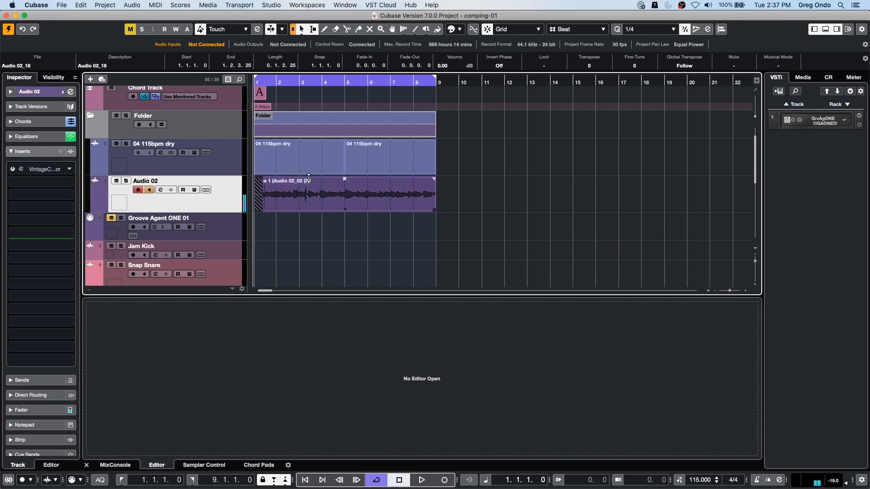
{"action": "left_click", "coordinate": [138, 190]}
- Turn off 'Edit Solo'/'Record in MIDI Editors' Follow Focus in the Editing preferences and apply the change
{"action": "left_click", "coordinate": [26, 6]}
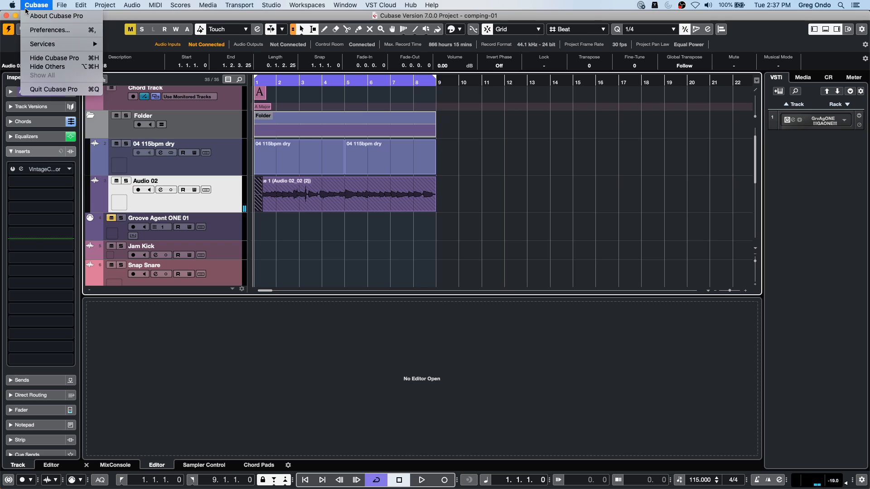
{"action": "mouse_move", "coordinate": [13, 5]}
{"action": "left_click", "coordinate": [34, 30]}
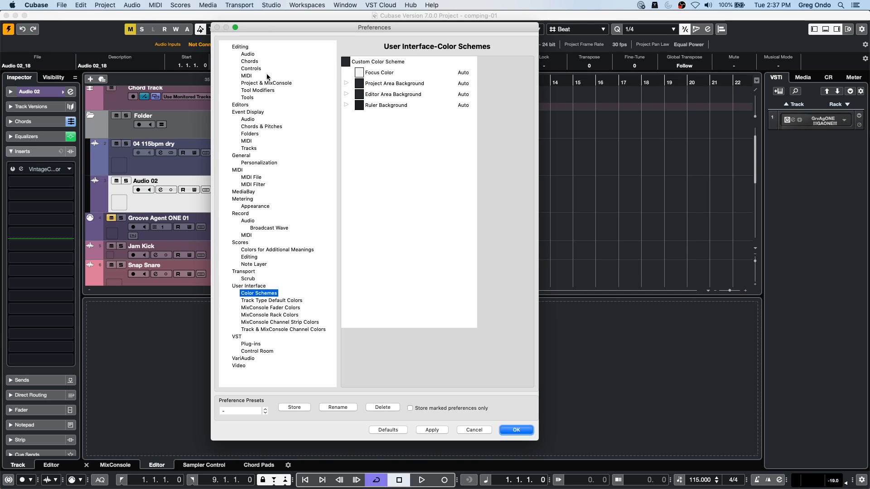
{"action": "left_click", "coordinate": [240, 47]}
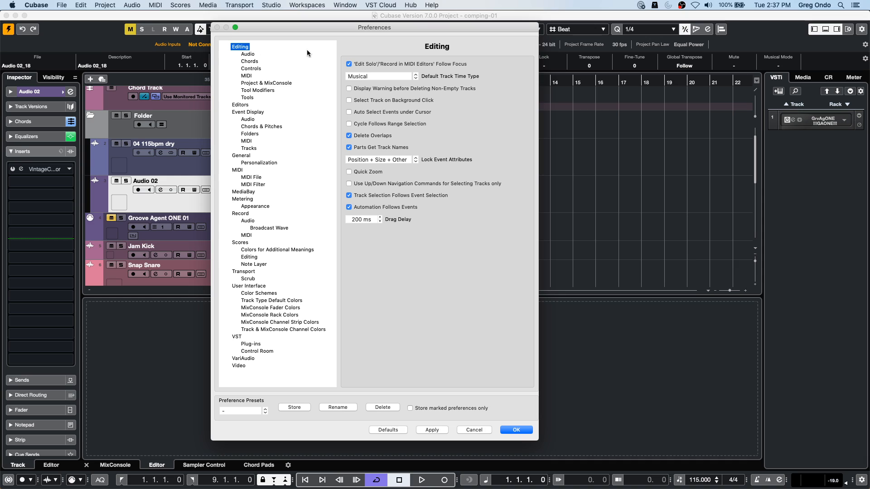
{"action": "left_click", "coordinate": [348, 64]}
{"action": "left_click", "coordinate": [435, 430]}
{"action": "left_click", "coordinate": [523, 430]}
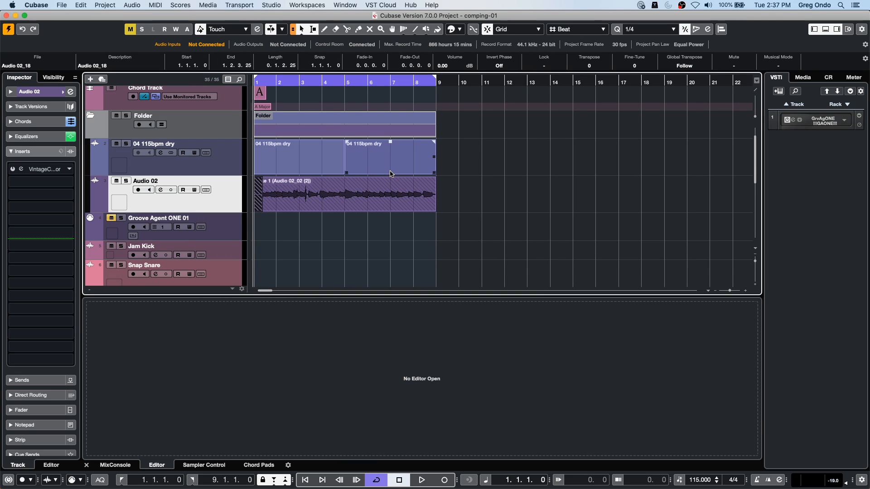
- Delete the short new take on Audio 02 and test recording from bar 1 to about bar 4
{"action": "key", "text": "Delete"}
{"action": "key", "text": "KP_Multiply"}
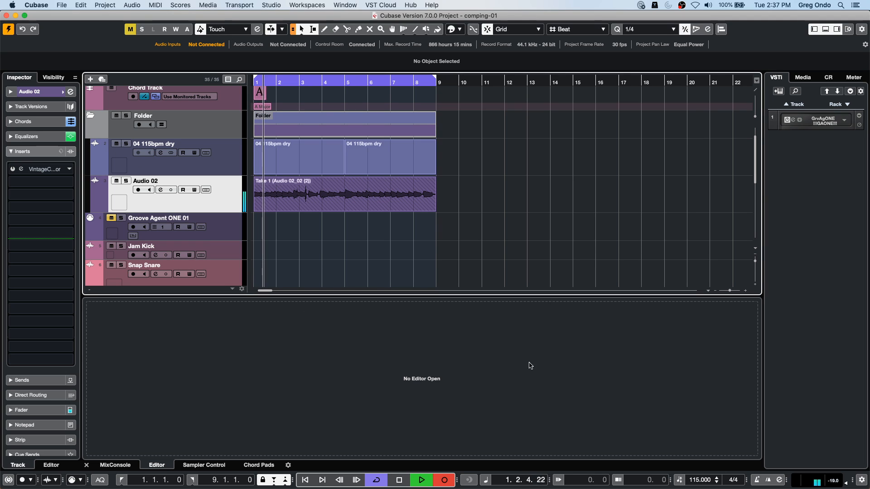
{"action": "left_click_drag", "start_coordinate": [846, 482], "coordinate": [858, 438]}
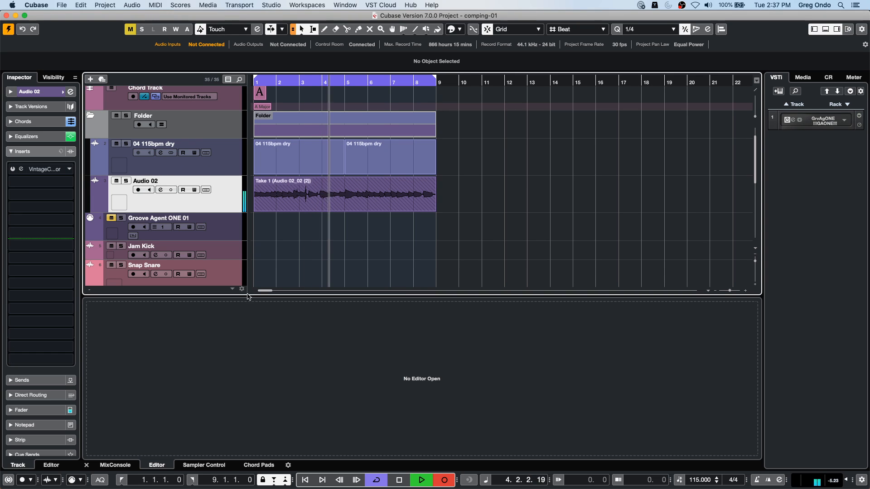
{"action": "key", "text": "space"}
- Show the lanes of the Audio 02 track to reveal its individual takes
{"action": "left_click", "coordinate": [206, 190]}
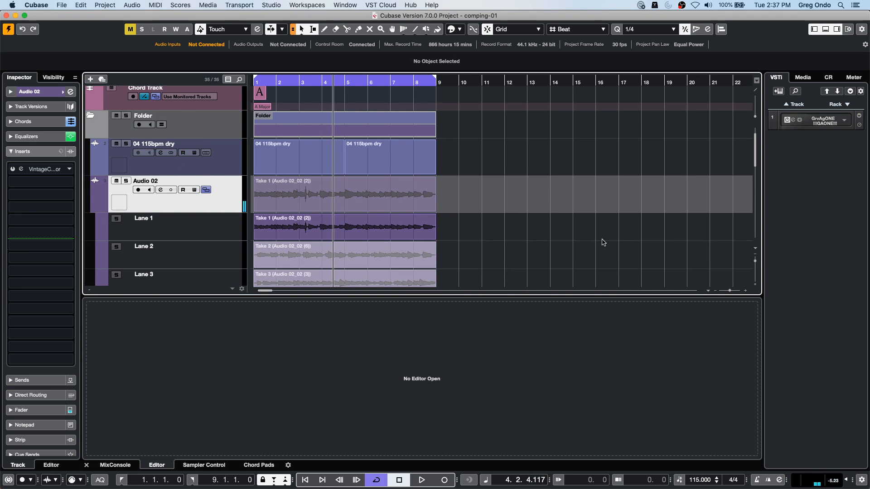
{"action": "scroll", "coordinate": [603, 244], "scroll_direction": "down", "scroll_amount": 5}
{"action": "scroll", "coordinate": [604, 244], "scroll_direction": "up", "scroll_amount": 2}
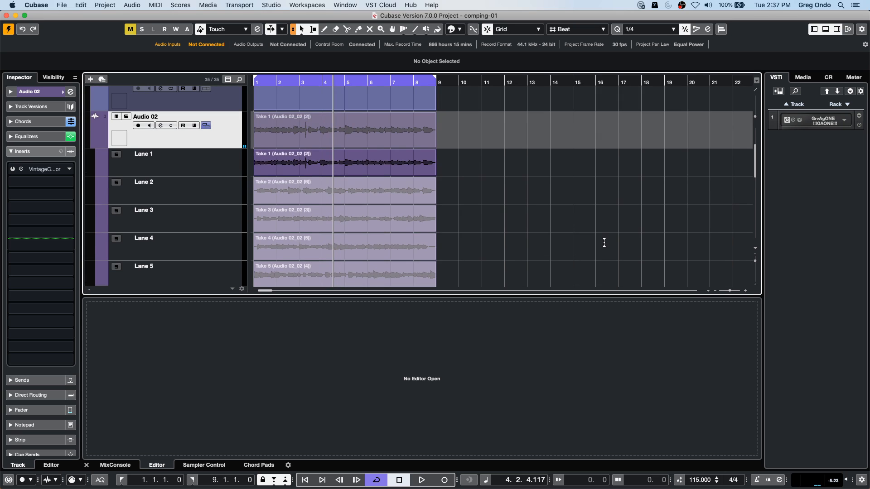
- Hide and reopen the lanes of the Audio 02 track and select the Comp tool
{"action": "left_click", "coordinate": [205, 125]}
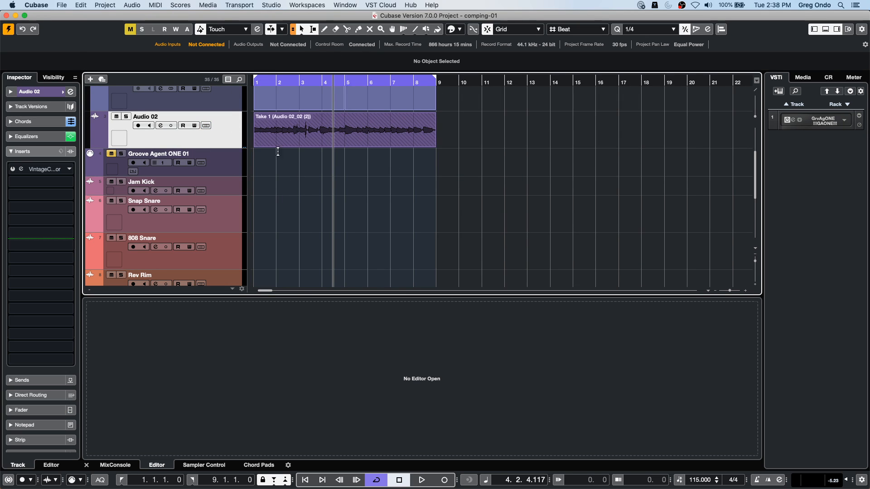
{"action": "left_click", "coordinate": [206, 127]}
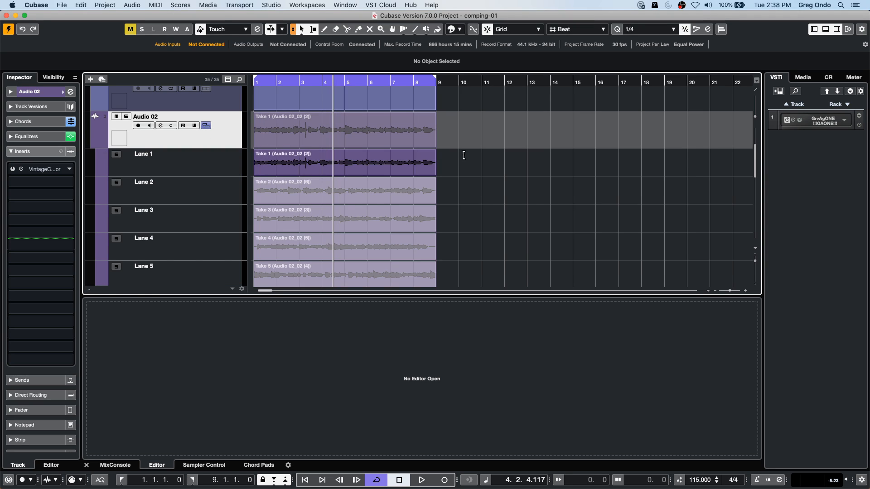
{"action": "right_click", "coordinate": [330, 164]}
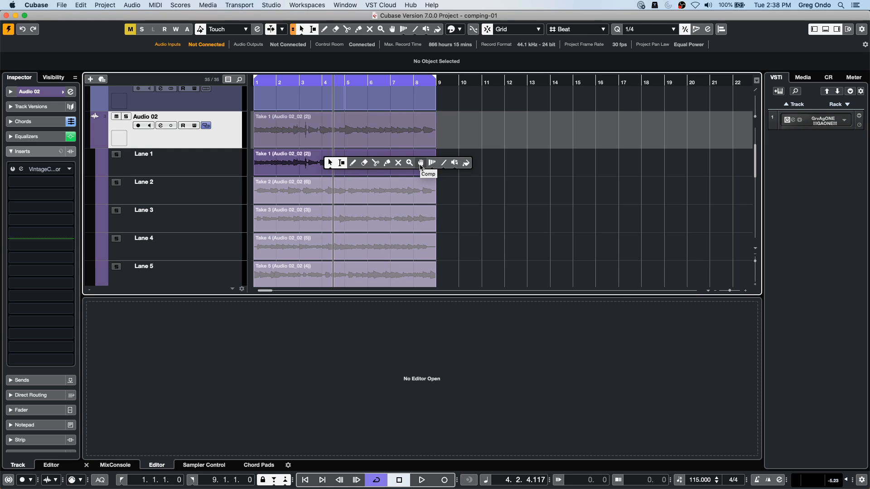
{"action": "left_click", "coordinate": [421, 163]}
- Audition whole takes on Audio 02 during playback, switching through Takes 3, 4, 5 and 6, and return to Take 1
{"action": "key", "text": "space"}
{"action": "left_click", "coordinate": [319, 218]}
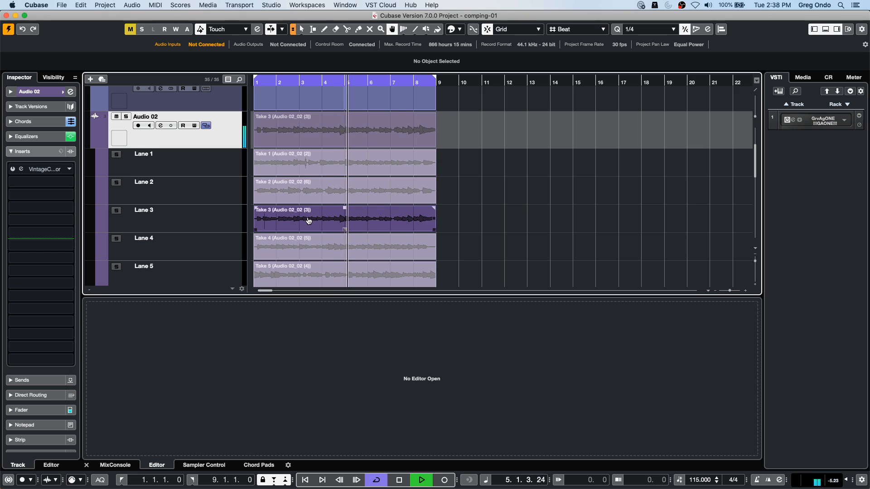
{"action": "left_click", "coordinate": [302, 248]}
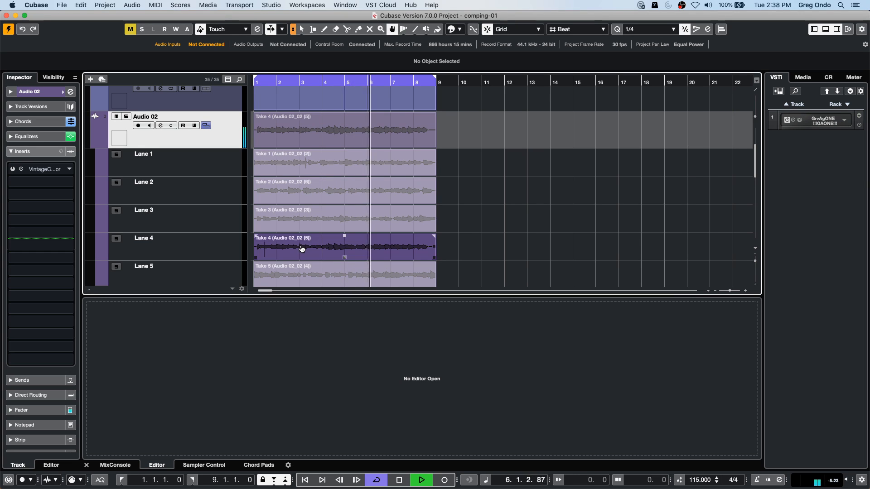
{"action": "left_click", "coordinate": [300, 275]}
{"action": "scroll", "coordinate": [293, 237], "scroll_direction": "down", "scroll_amount": 3}
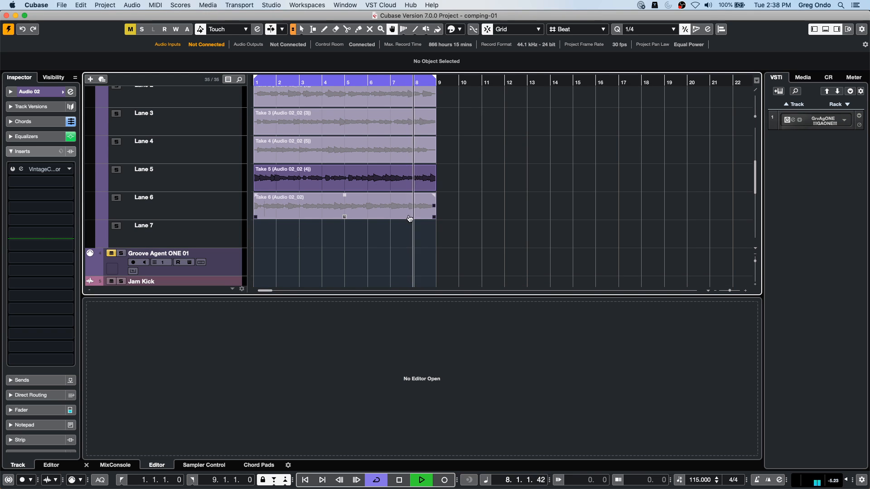
{"action": "left_click", "coordinate": [320, 207]}
{"action": "scroll", "coordinate": [321, 207], "scroll_direction": "up", "scroll_amount": 6}
{"action": "scroll", "coordinate": [321, 208], "scroll_direction": "down", "scroll_amount": 7}
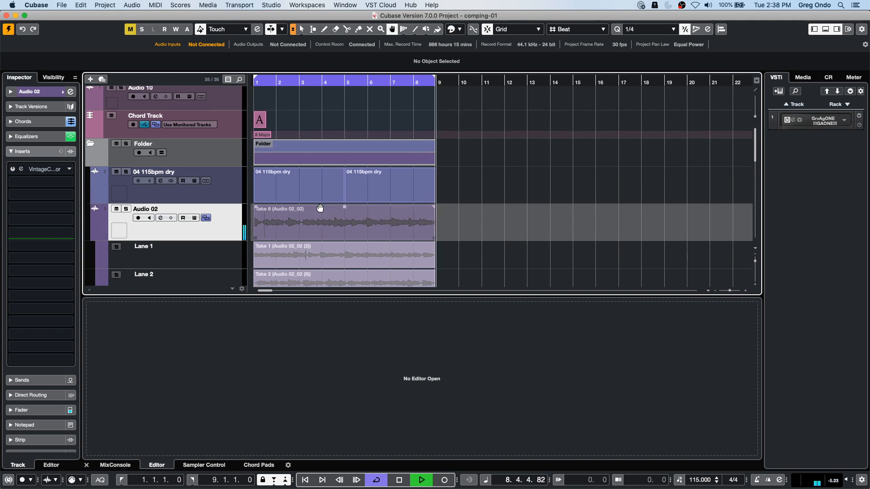
{"action": "scroll", "coordinate": [320, 209], "scroll_direction": "up", "scroll_amount": 4}
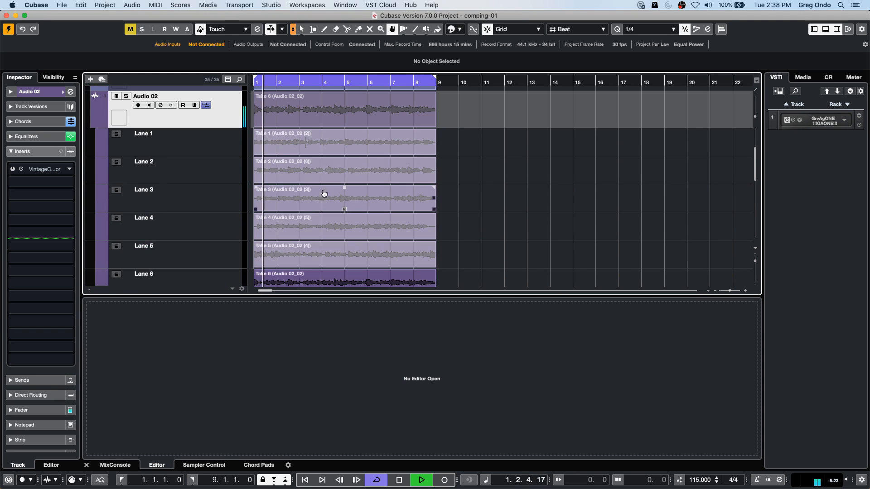
{"action": "left_click", "coordinate": [313, 145]}
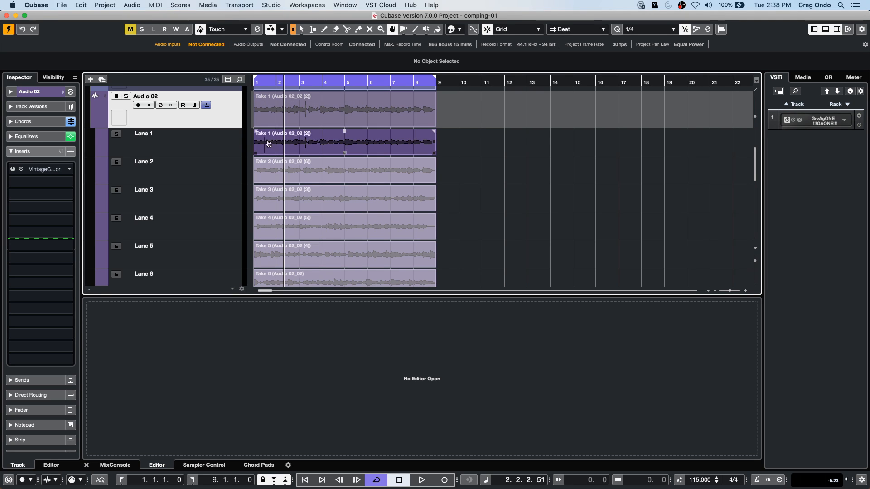
- Split the Audio 02 takes into comp sections and activate Take 4 from bar 4 to about bar 5.7
{"action": "left_click_drag", "start_coordinate": [271, 146], "coordinate": [362, 172]}
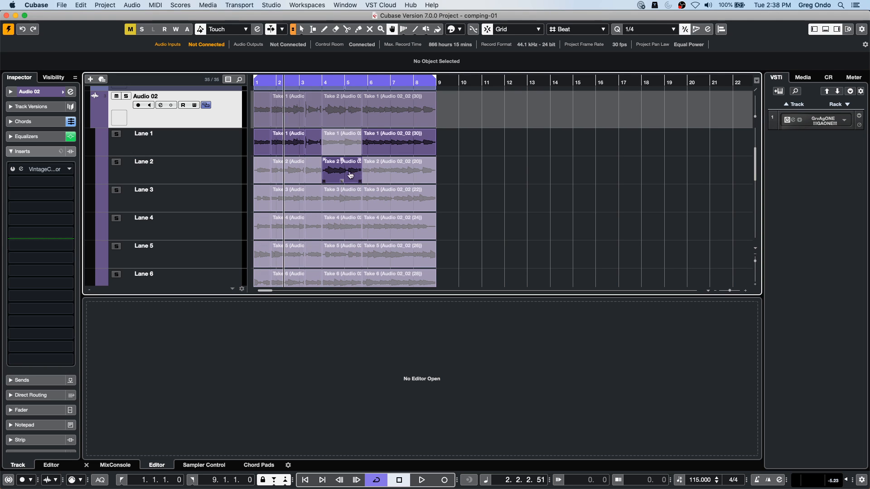
{"action": "left_click", "coordinate": [324, 175], "text": "alt+super"}
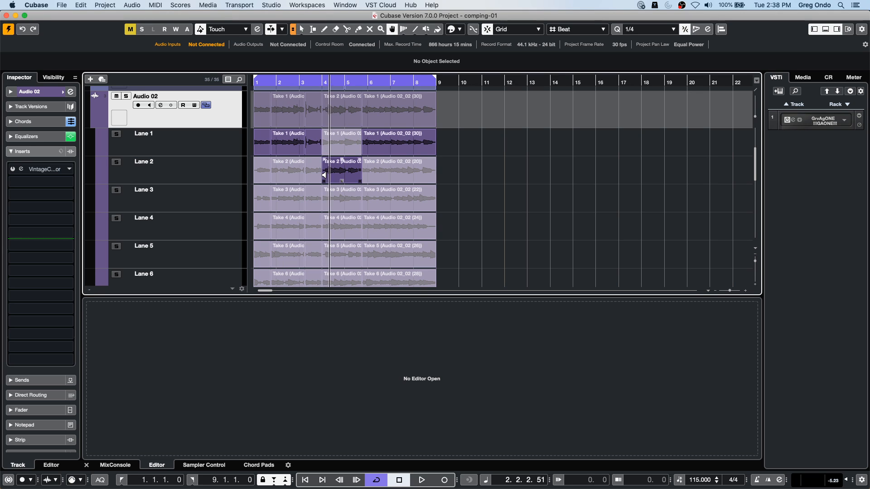
{"action": "left_click", "coordinate": [327, 195], "text": "alt+super"}
{"action": "left_click", "coordinate": [328, 227], "text": "alt+super"}
{"action": "left_click", "coordinate": [333, 231]}
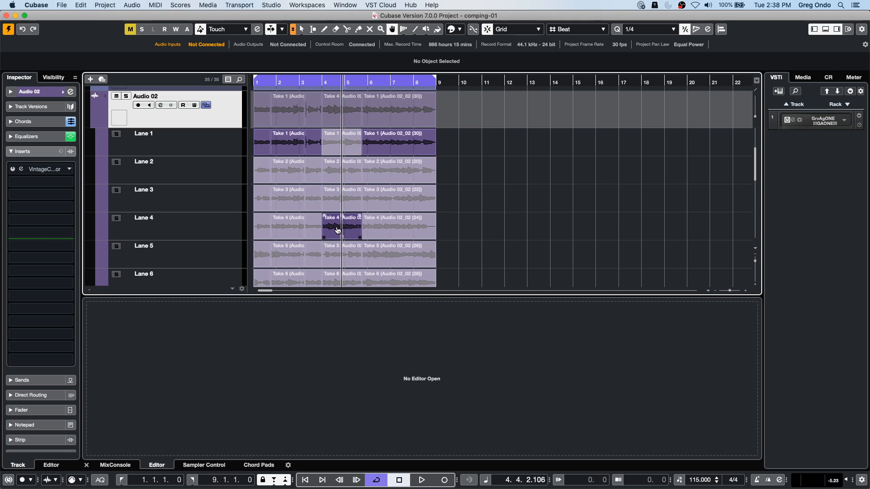
- Comp in Take 4 at bar 7, Take 2 at bar 8, Take 3 just before bar 4 and Take 6 around bar 2
{"action": "left_click_drag", "start_coordinate": [402, 228], "coordinate": [402, 229]}
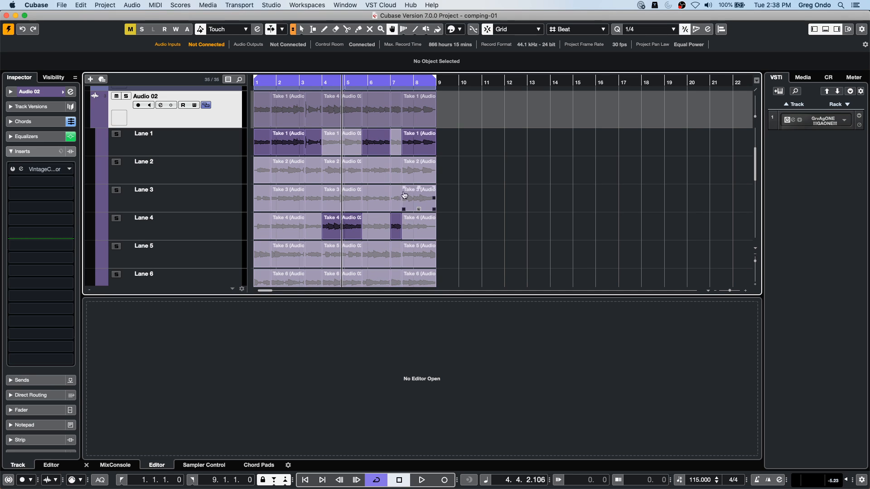
{"action": "left_click_drag", "start_coordinate": [415, 168], "coordinate": [430, 169]}
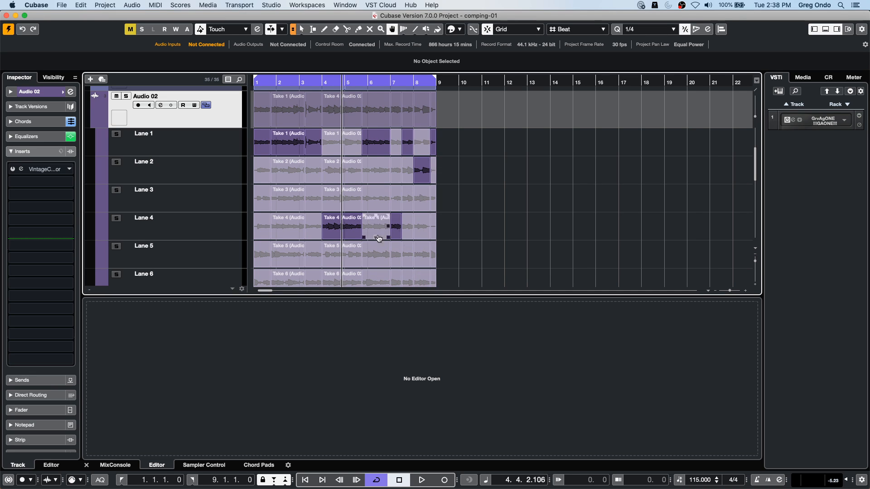
{"action": "left_click", "coordinate": [312, 196]}
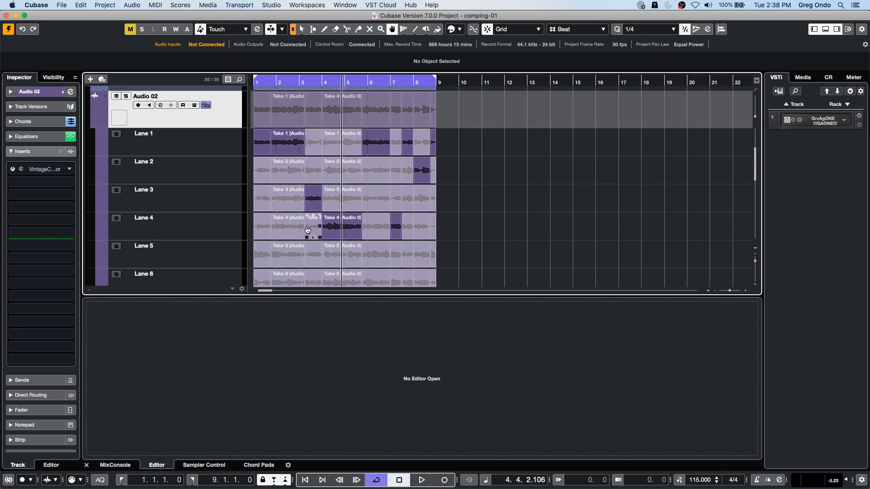
{"action": "left_click", "coordinate": [283, 274]}
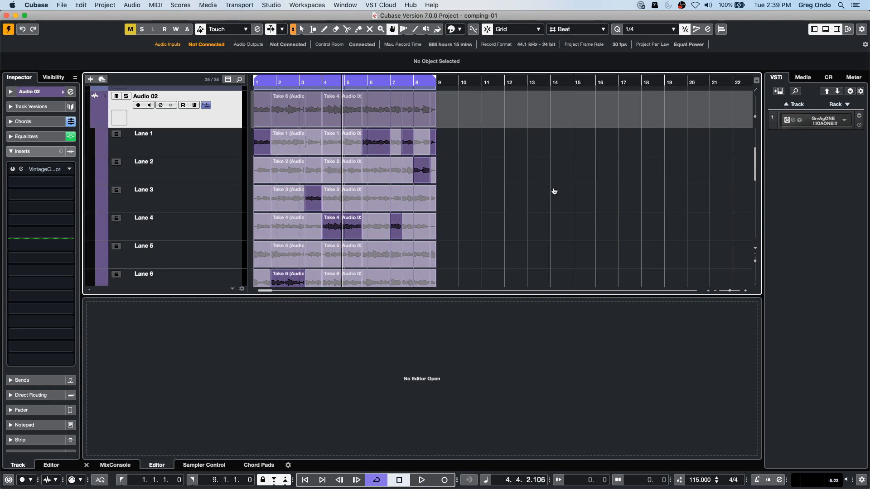
- Review the comped lanes of Audio 02 and hide them, leaving only the composite part on the track
{"action": "scroll", "coordinate": [555, 188], "scroll_direction": "down", "scroll_amount": 1}
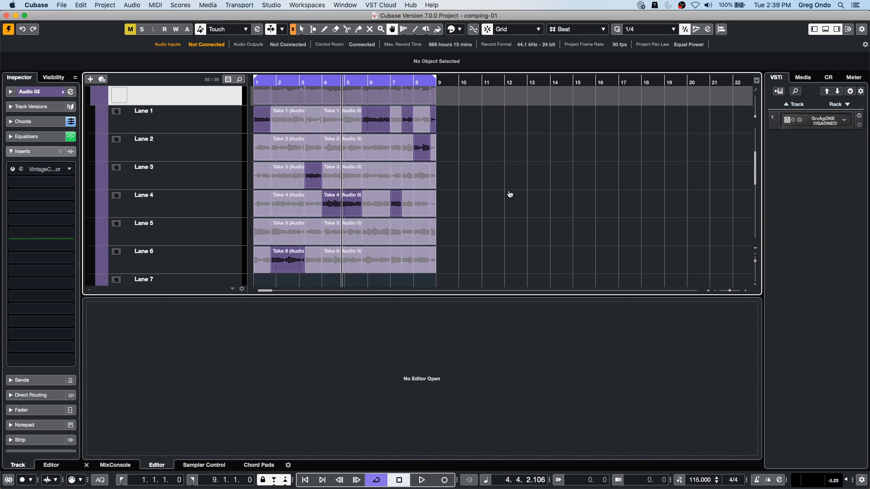
{"action": "scroll", "coordinate": [540, 163], "scroll_direction": "up", "scroll_amount": 3}
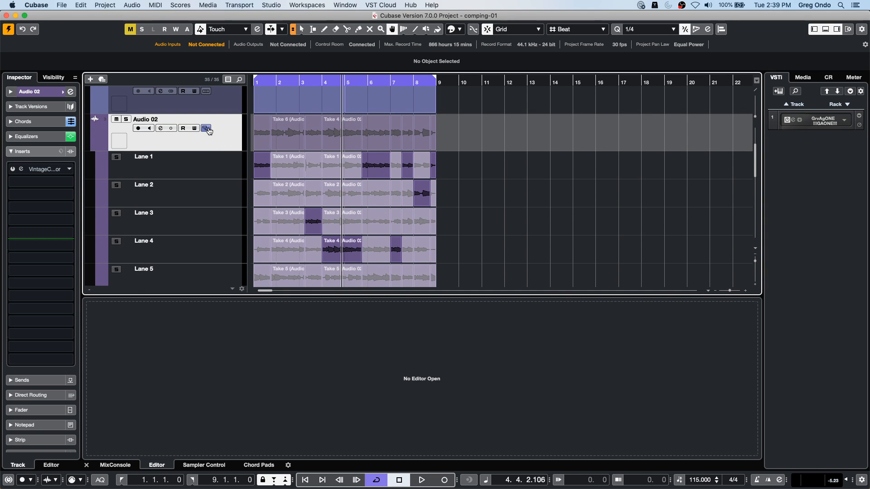
{"action": "left_click", "coordinate": [213, 130]}
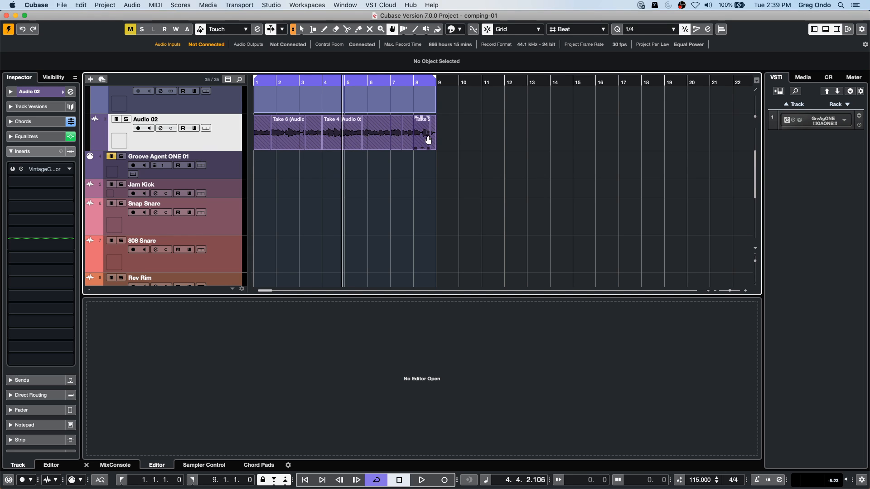
{"action": "left_click", "coordinate": [208, 129]}
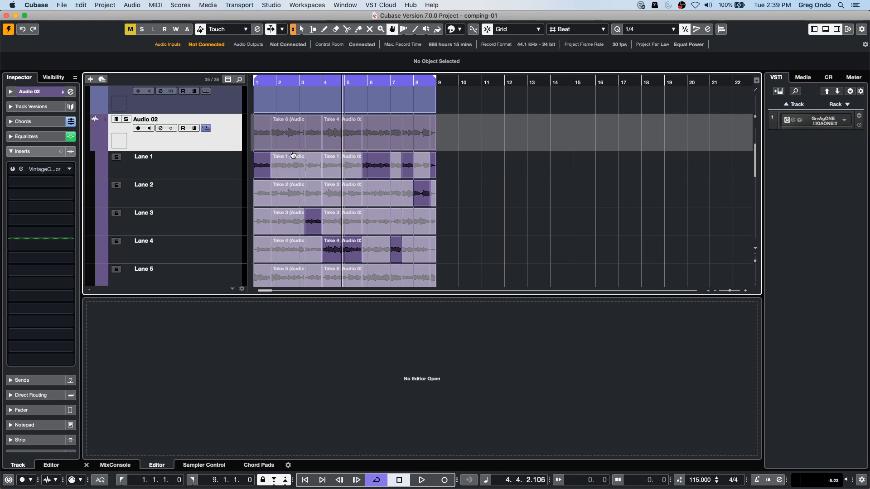
{"action": "left_click", "coordinate": [209, 129]}
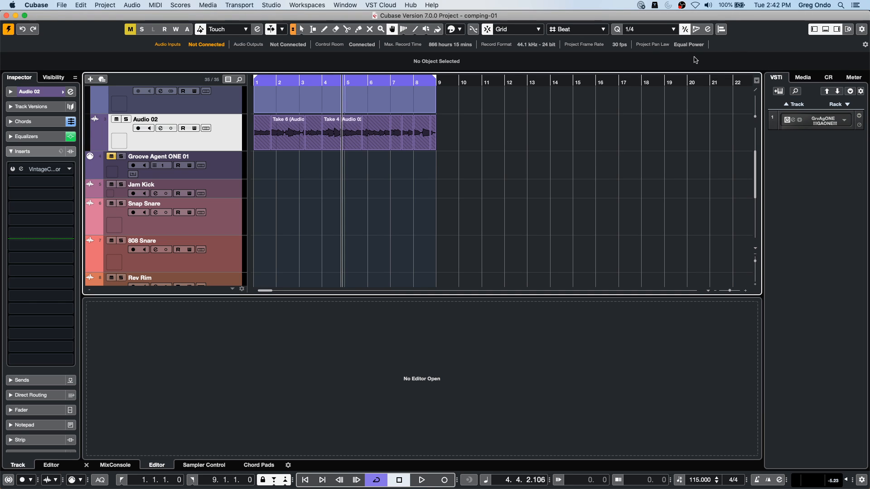
- Place the playhead near the start of bar 1 and switch to the 'beatles stones t' project
{"action": "scroll", "coordinate": [578, 128], "scroll_direction": "down", "scroll_amount": 3}
{"action": "scroll", "coordinate": [579, 127], "scroll_direction": "up", "scroll_amount": 6}
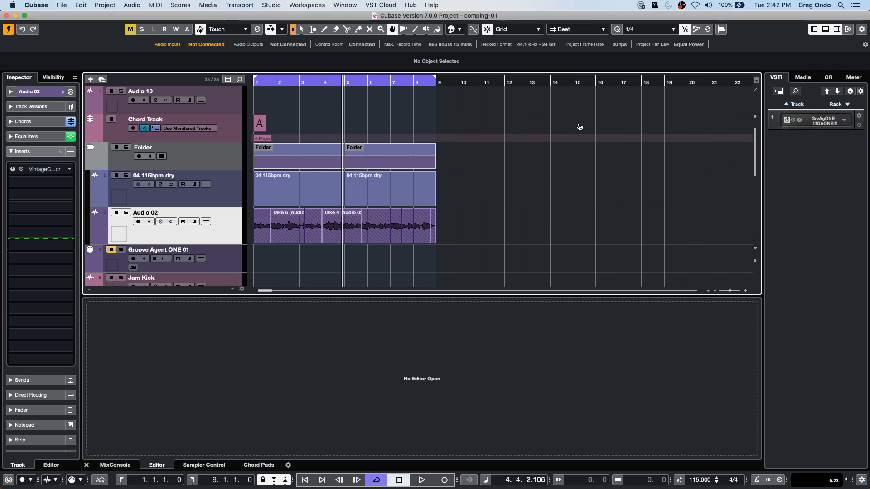
{"action": "left_click", "coordinate": [266, 82]}
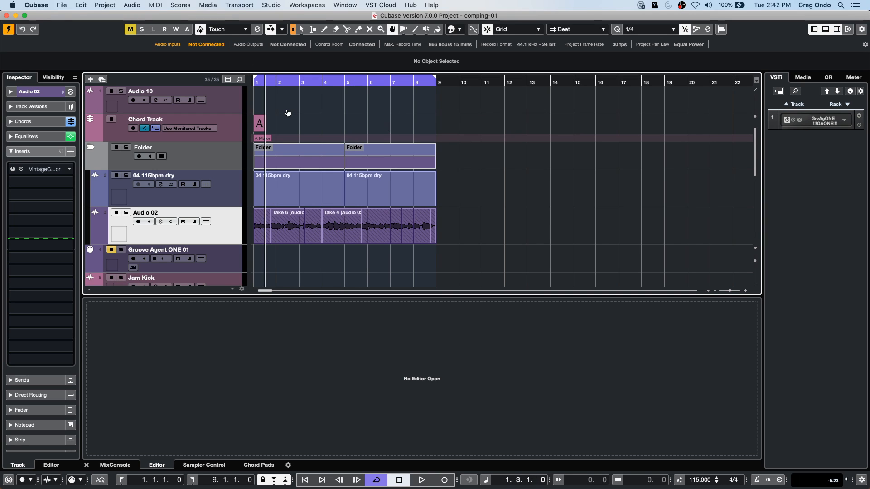
{"action": "left_click", "coordinate": [375, 4]}
{"action": "mouse_move", "coordinate": [345, 5]}
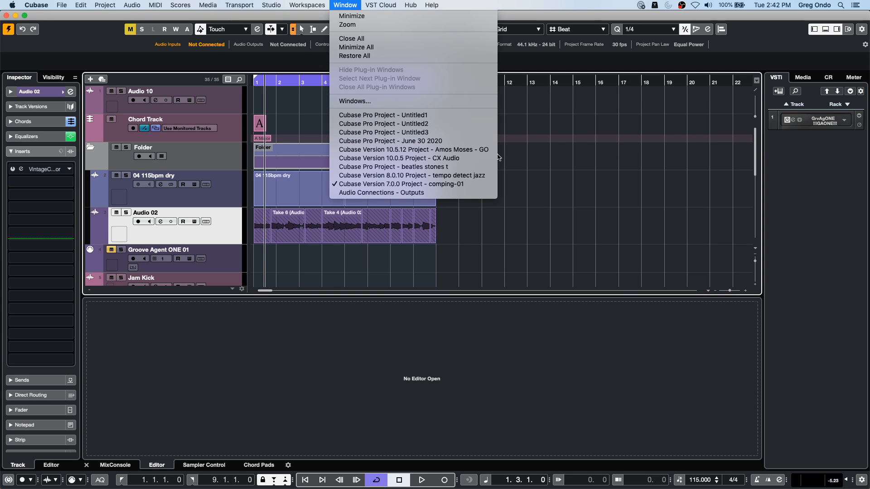
{"action": "left_click", "coordinate": [479, 168]}
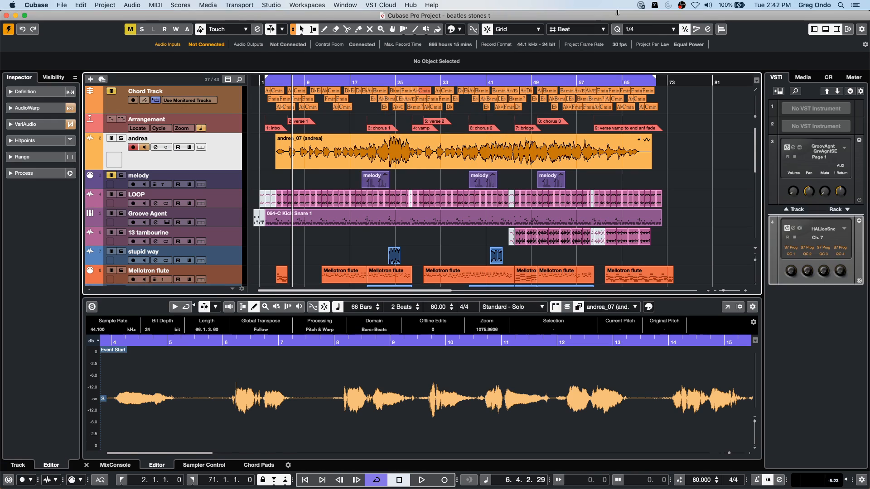
- Play back a short passage of the project from about bar 5 and stop
{"action": "left_click", "coordinate": [285, 82]}
{"action": "key", "text": "space"}
{"action": "key", "text": "space"}
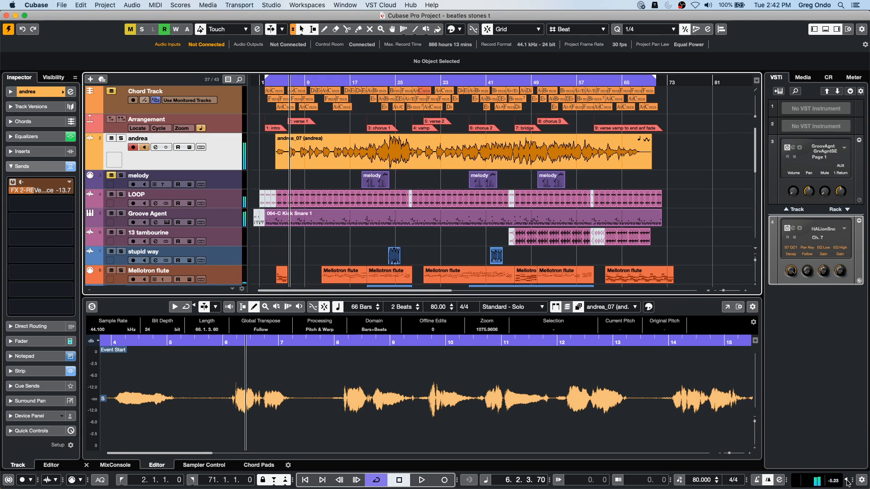
- Show the MixConsole in the lower zone and open the channel settings of the Stereo output
{"action": "left_click_drag", "start_coordinate": [857, 447], "coordinate": [858, 463]}
{"action": "left_click_drag", "start_coordinate": [186, 453], "coordinate": [697, 453]}
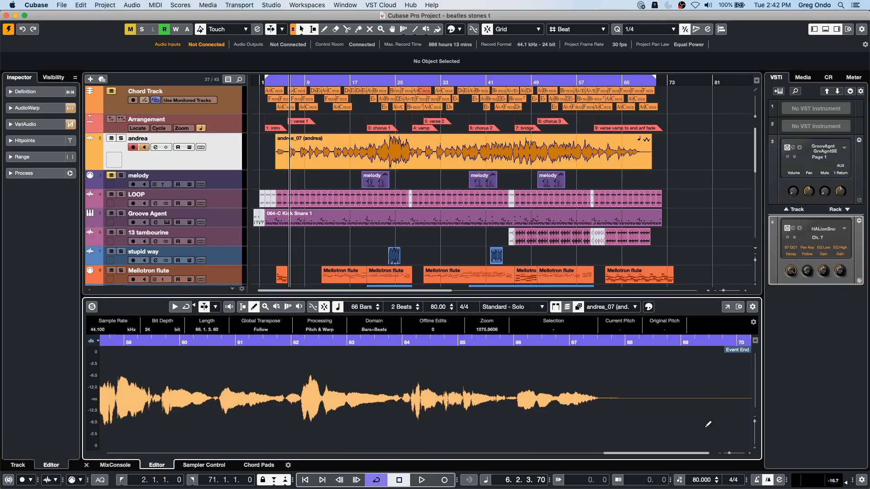
{"action": "left_click", "coordinate": [122, 465]}
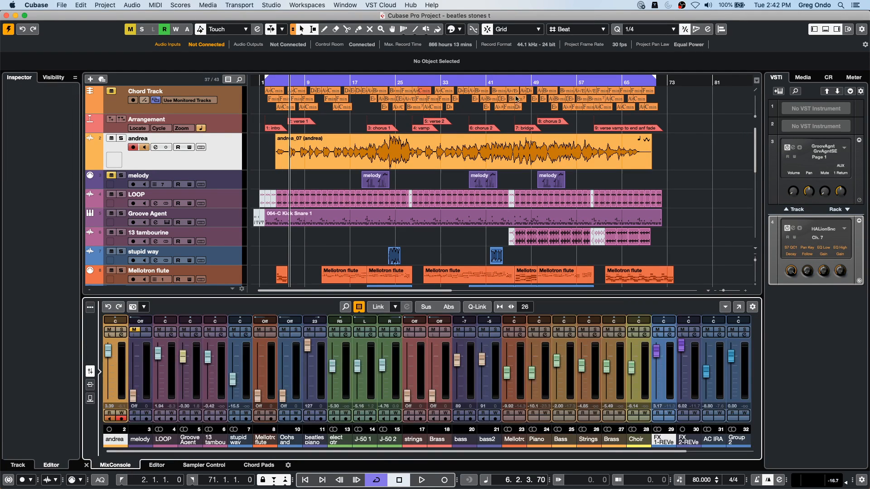
{"action": "left_click", "coordinate": [692, 453]}
{"action": "left_click", "coordinate": [745, 336]}
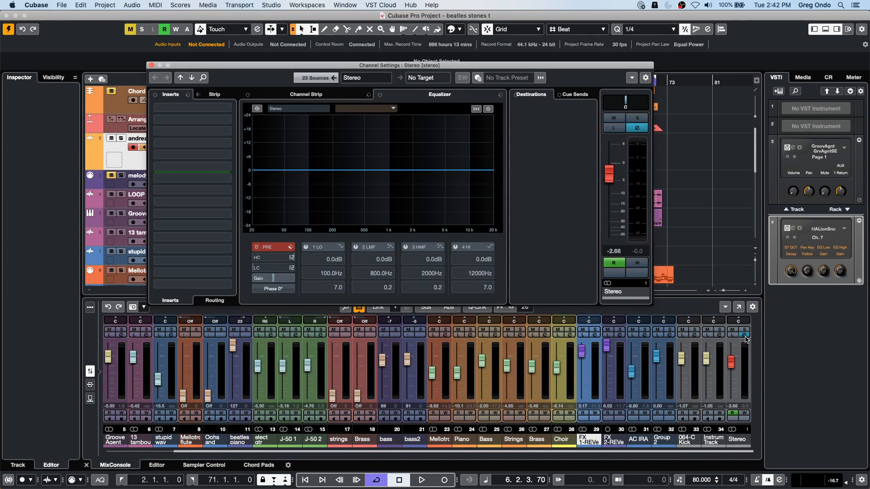
- Insert a Compressor on the Stereo output with a -42.3 dB threshold and 8.00:1 ratio, and close the plug-in window
{"action": "left_click", "coordinate": [226, 110]}
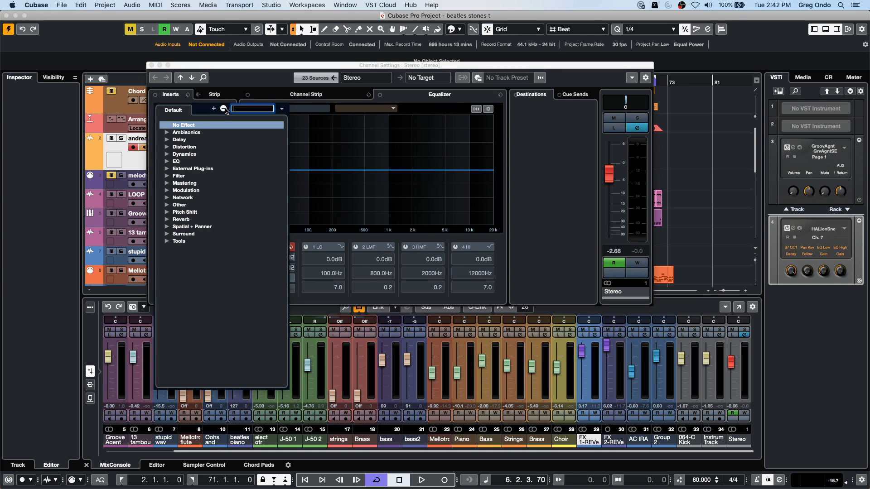
{"action": "left_click", "coordinate": [167, 155]}
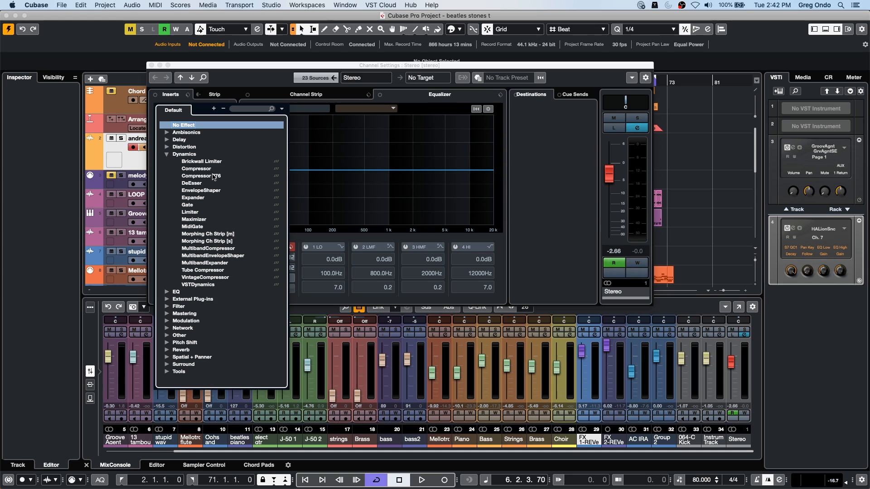
{"action": "left_click", "coordinate": [196, 169]}
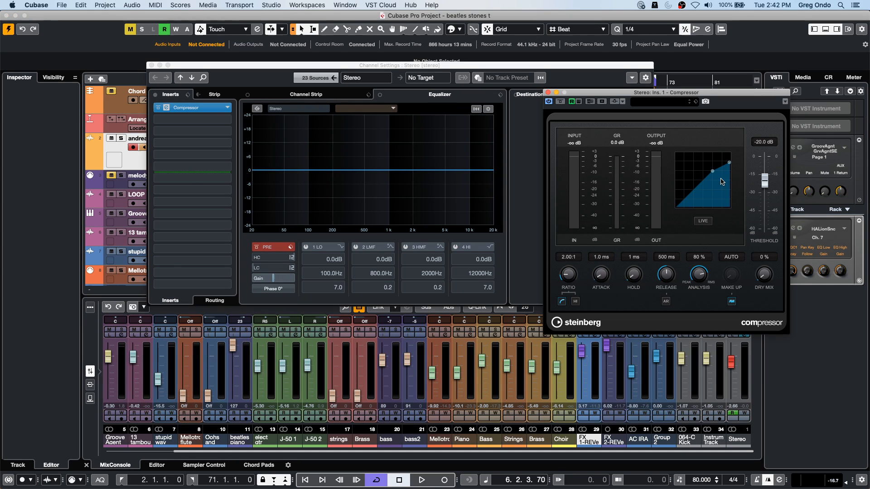
{"action": "left_click_drag", "start_coordinate": [715, 173], "coordinate": [729, 187]}
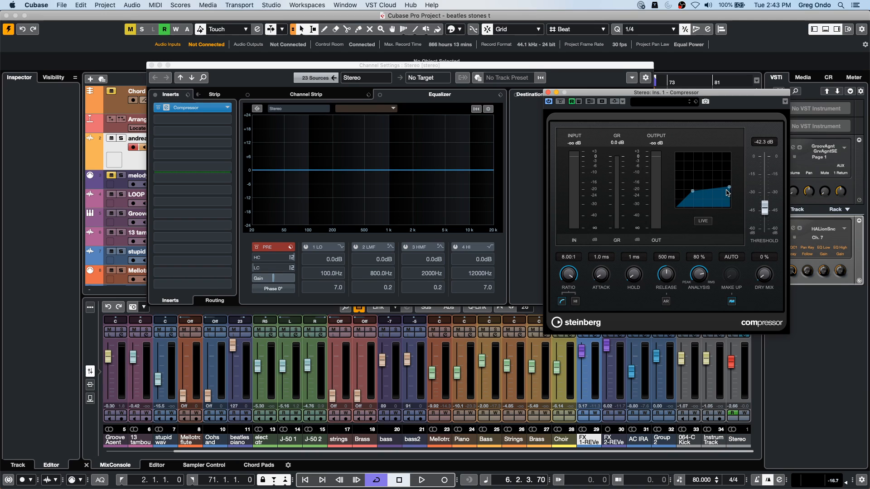
{"action": "left_click", "coordinate": [548, 92]}
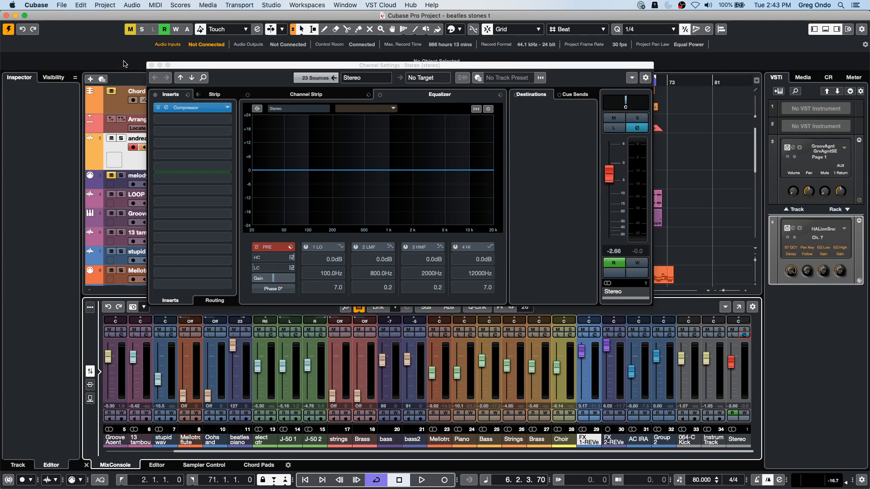
{"action": "left_click_drag", "start_coordinate": [211, 68], "coordinate": [276, 61]}
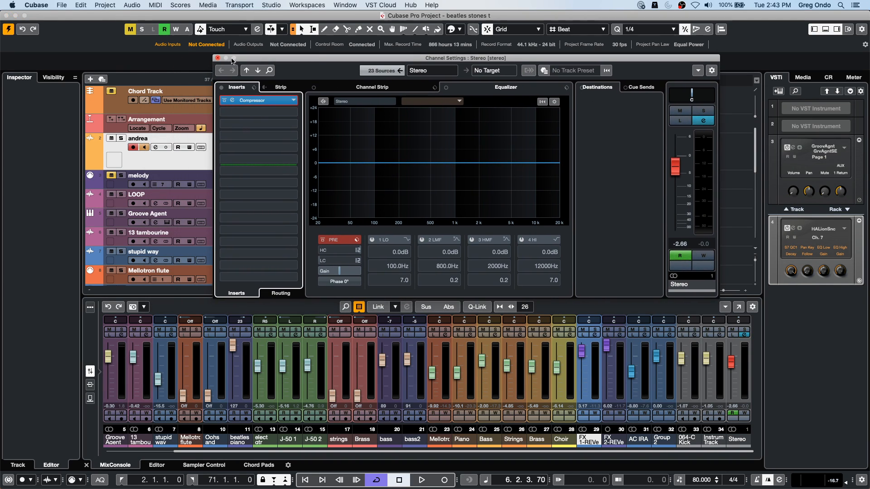
- Close the Stereo channel settings, play back a short passage from bar 6, and select the 'andrea' audio track
{"action": "left_click", "coordinate": [218, 59]}
{"action": "key", "text": "space"}
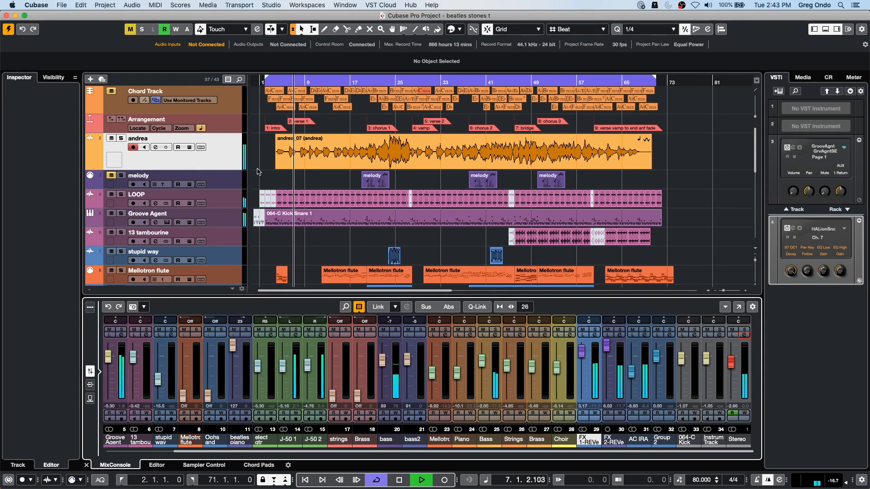
{"action": "left_click", "coordinate": [217, 162]}
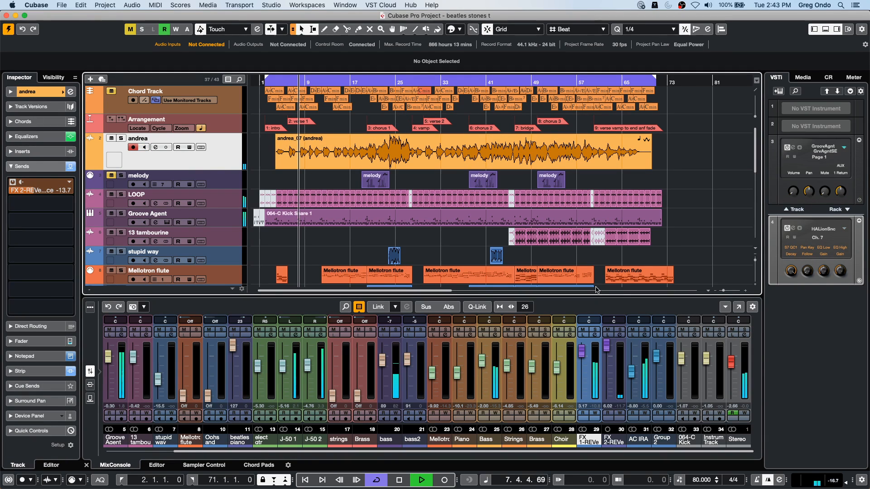
{"action": "key", "text": "space"}
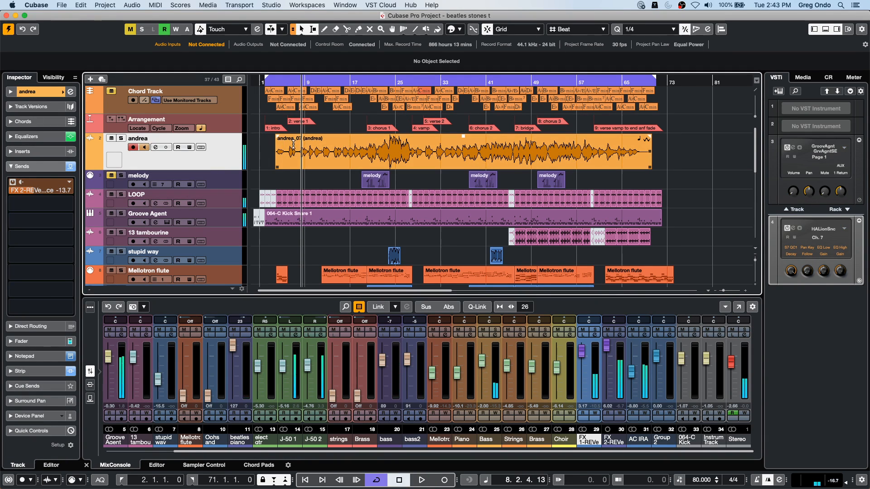
- Activate side-chaining on the Stereo output's Compressor and add the 'andrea' track as its side-chain input
{"action": "left_click", "coordinate": [744, 335]}
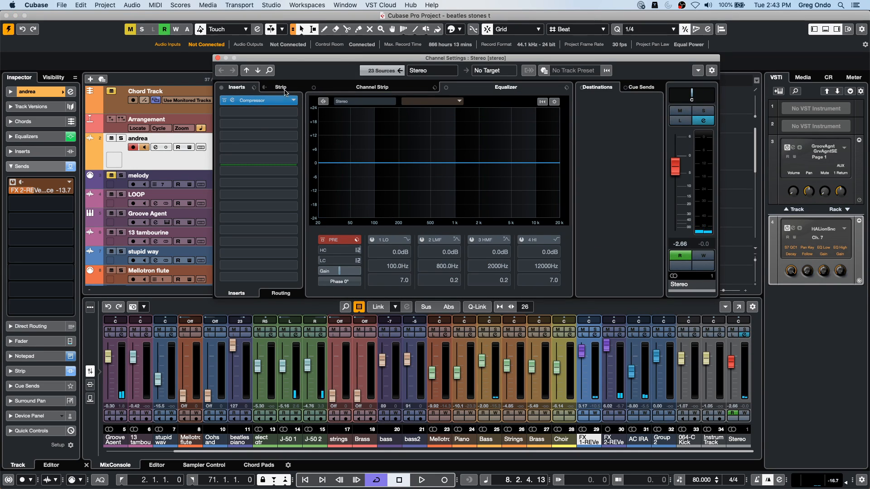
{"action": "left_click", "coordinate": [271, 101]}
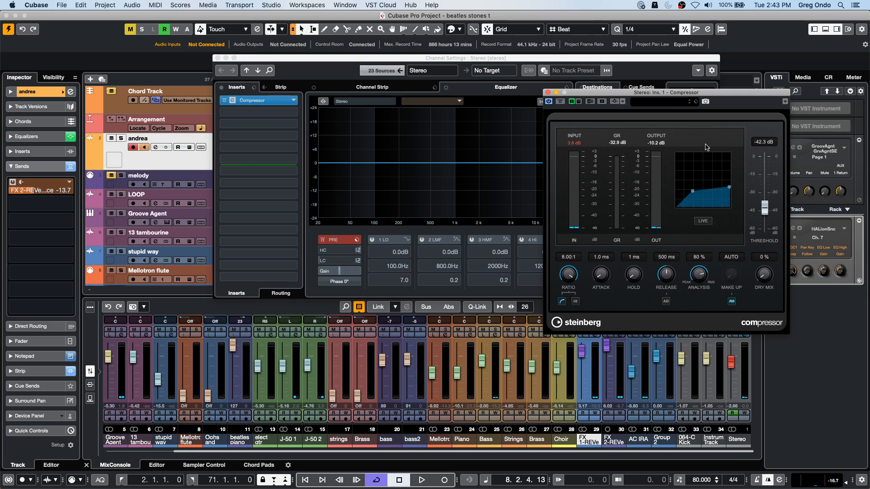
{"action": "left_click", "coordinate": [614, 101]}
{"action": "left_click", "coordinate": [623, 102]}
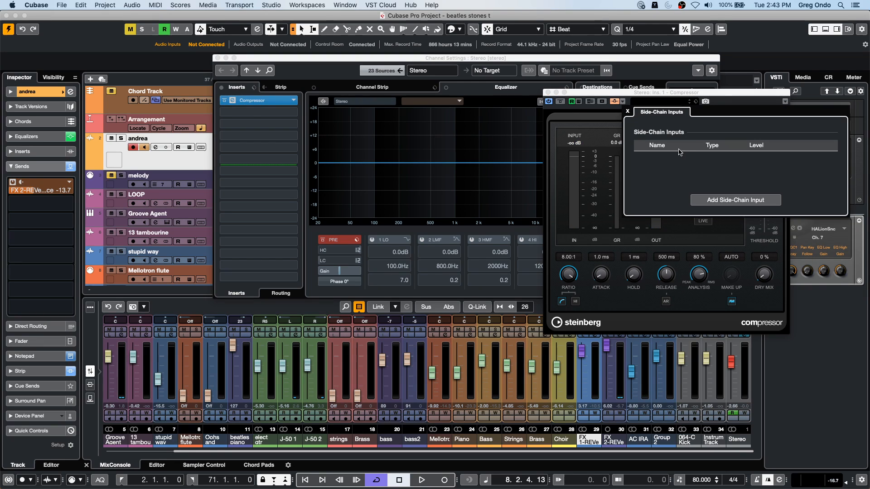
{"action": "left_click", "coordinate": [710, 201]}
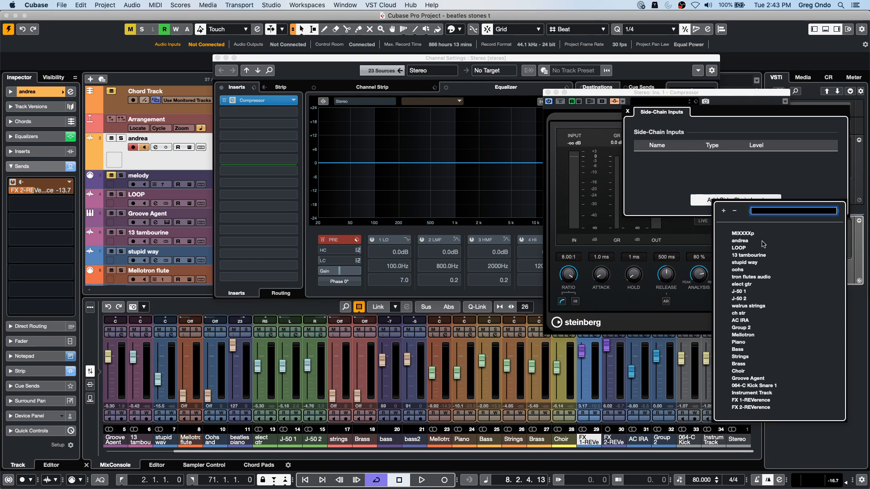
{"action": "left_click", "coordinate": [745, 241]}
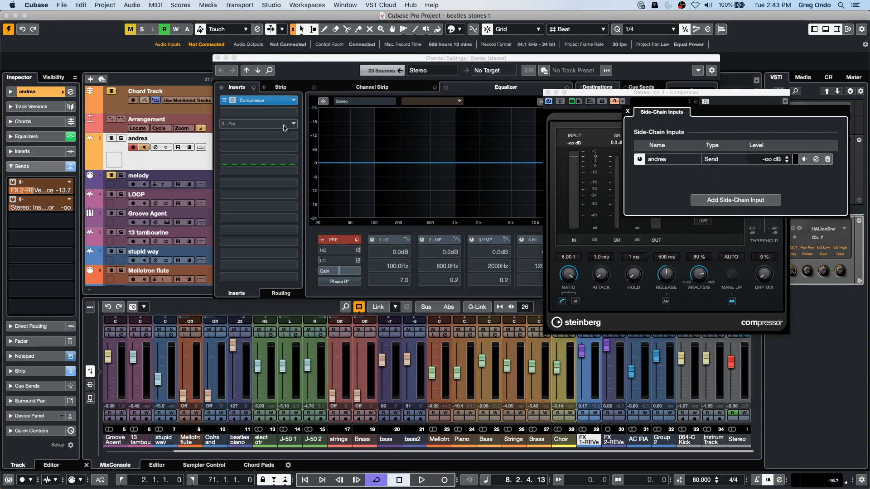
{"action": "left_click", "coordinate": [627, 112]}
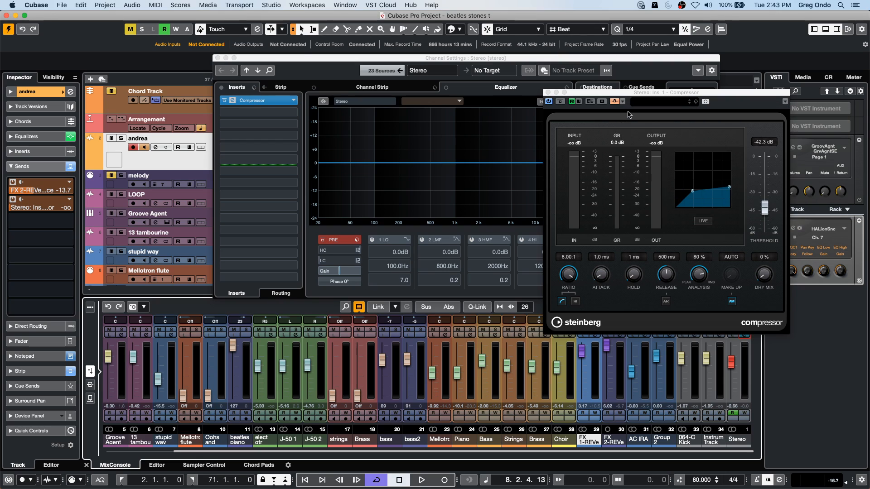
- Set the Compressor threshold to -32.0 dB during playback, check its side-chain inputs, and return to the Stereo channel settings
{"action": "key", "text": "space"}
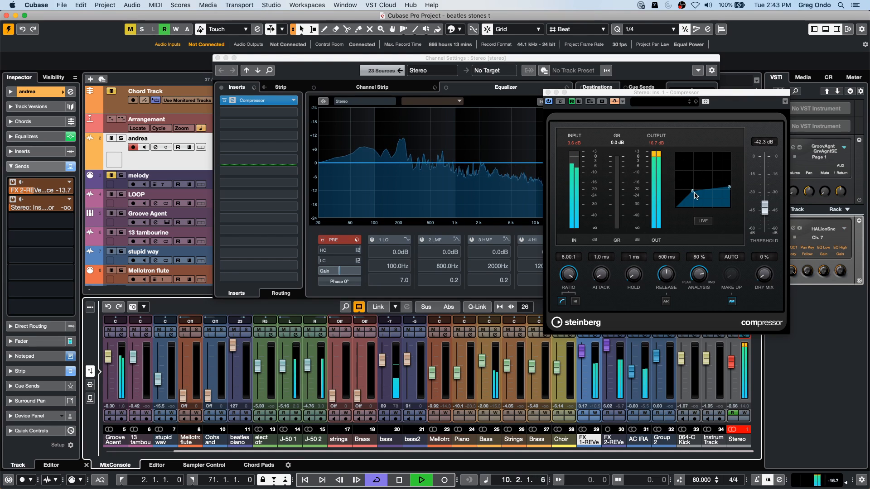
{"action": "left_click_drag", "start_coordinate": [693, 191], "coordinate": [702, 183]}
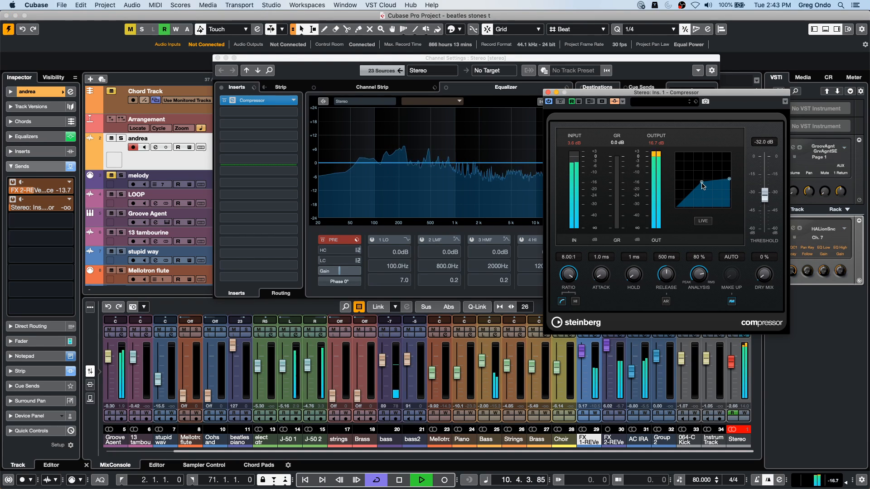
{"action": "key", "text": "space"}
{"action": "left_click", "coordinate": [624, 104]}
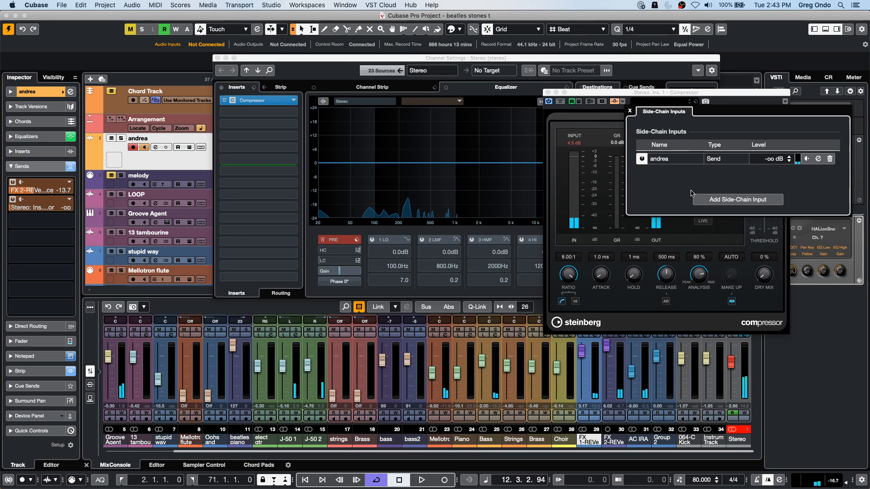
{"action": "left_click", "coordinate": [512, 57]}
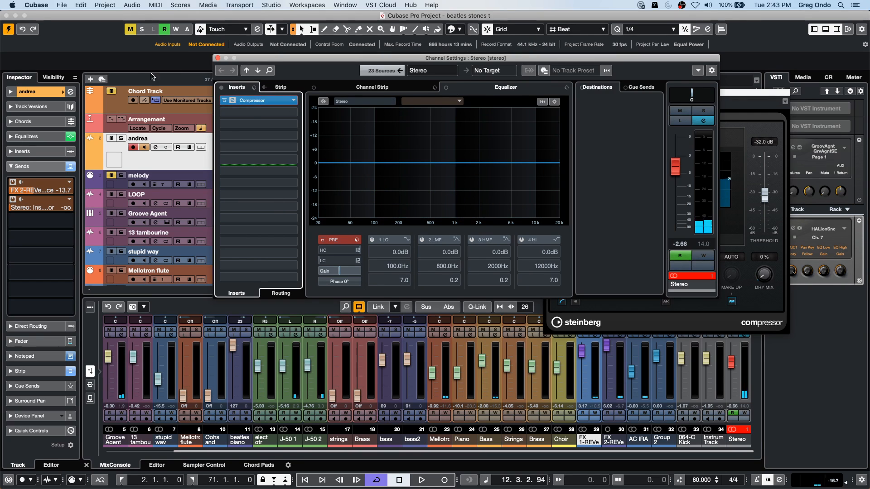
- Set the 'andrea' track's send to the Stereo Compressor side-chain to -1.65 dB and play back a few bars
{"action": "left_click", "coordinate": [163, 168]}
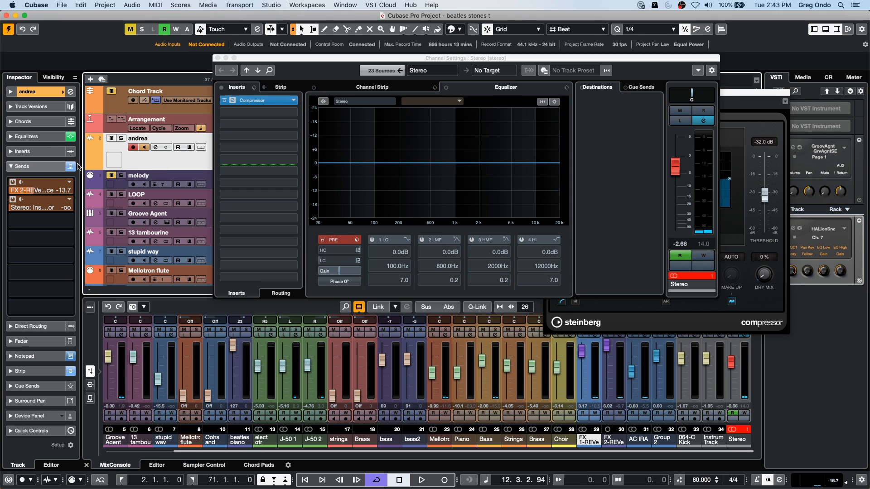
{"action": "left_click", "coordinate": [13, 199]}
{"action": "left_click", "coordinate": [13, 199]}
{"action": "left_click_drag", "start_coordinate": [13, 208], "coordinate": [94, 207]}
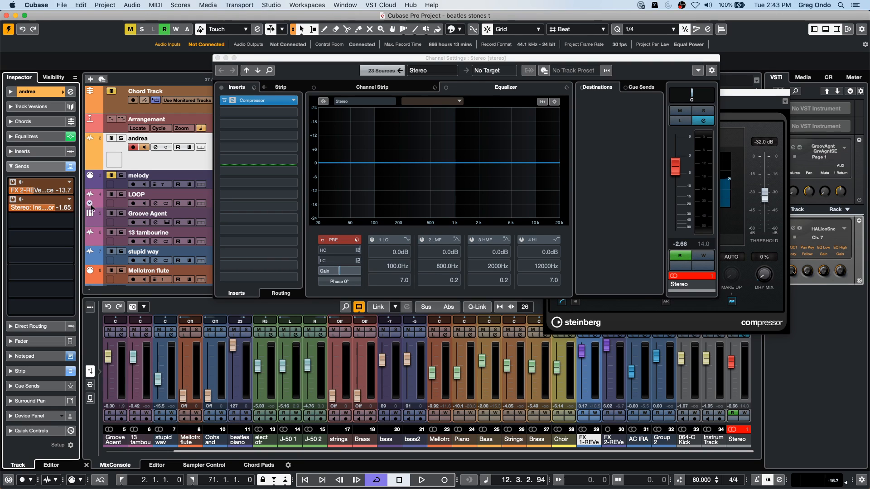
{"action": "key", "text": "space"}
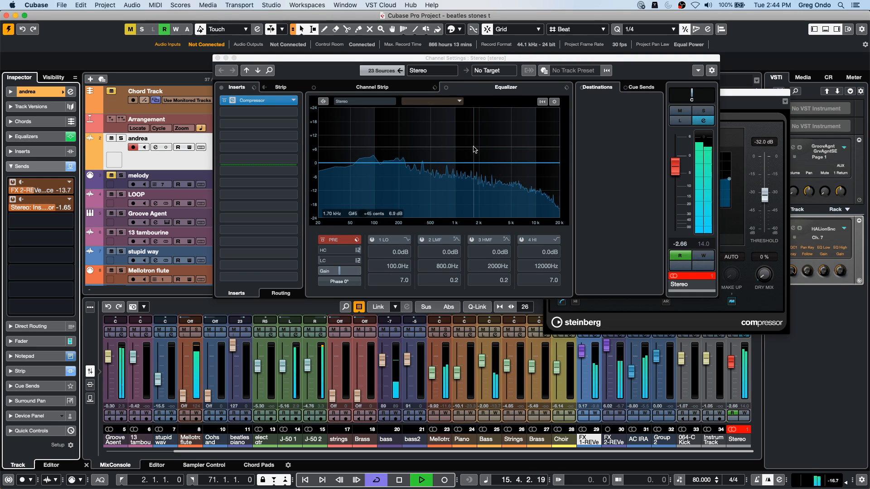
{"action": "key", "text": "space"}
- Open the 'andrea' track's channel settings and examine its signal targets during playback
{"action": "left_click", "coordinate": [423, 71]}
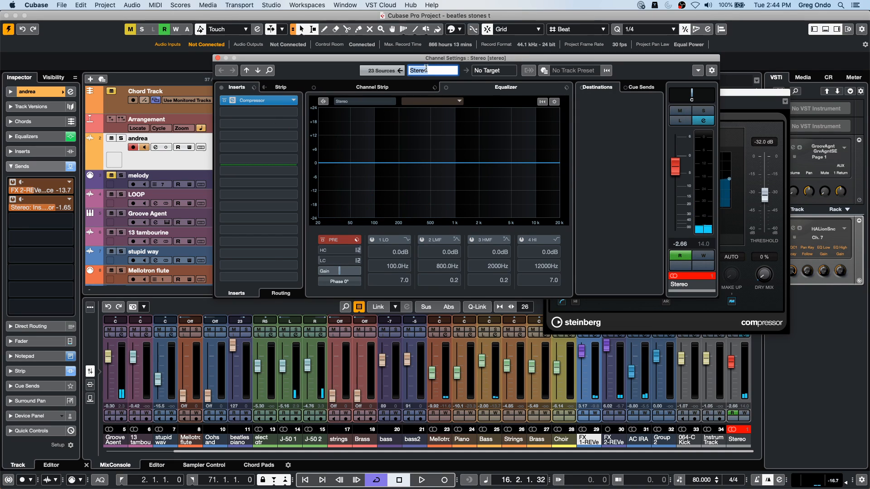
{"action": "left_click", "coordinate": [385, 73]}
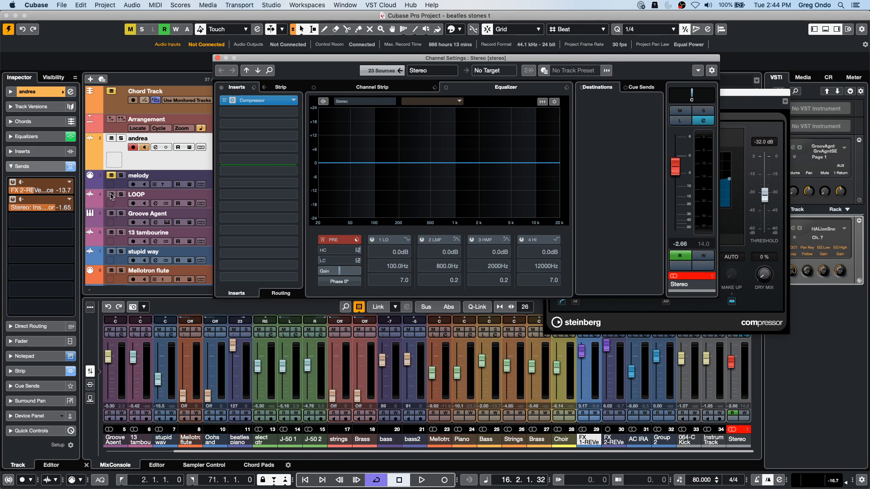
{"action": "left_click", "coordinate": [185, 163]}
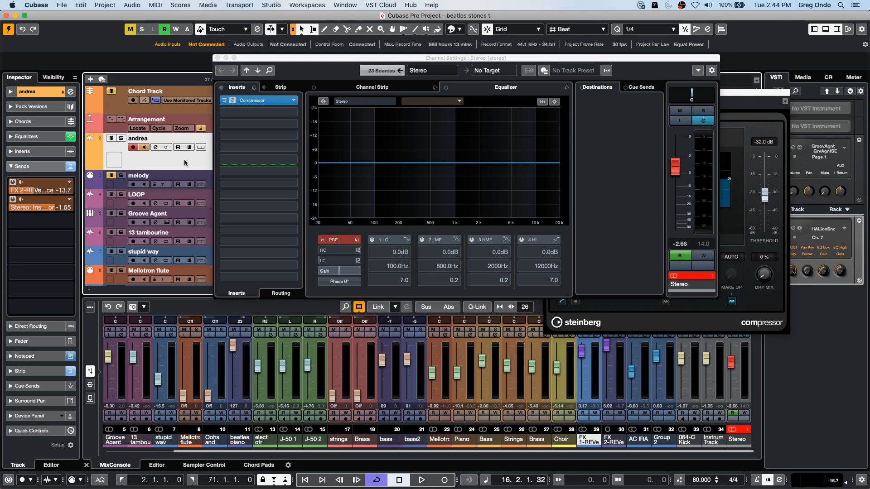
{"action": "left_click", "coordinate": [70, 92]}
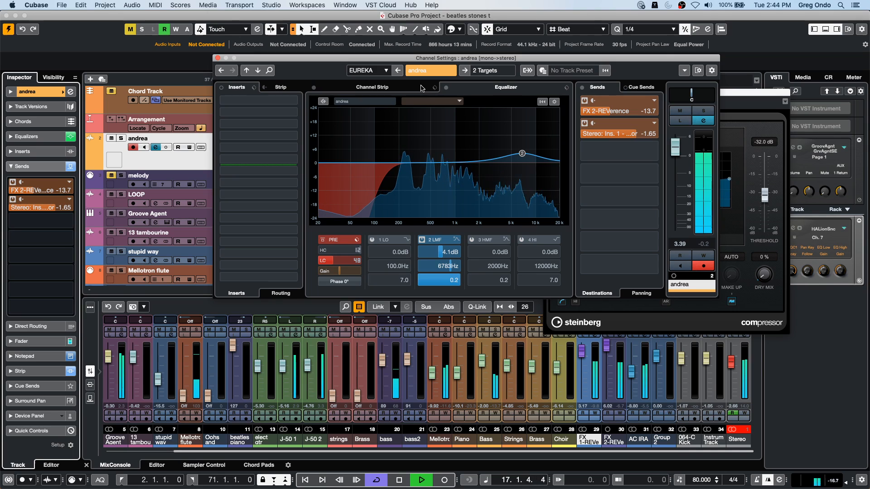
{"action": "left_click", "coordinate": [465, 71]}
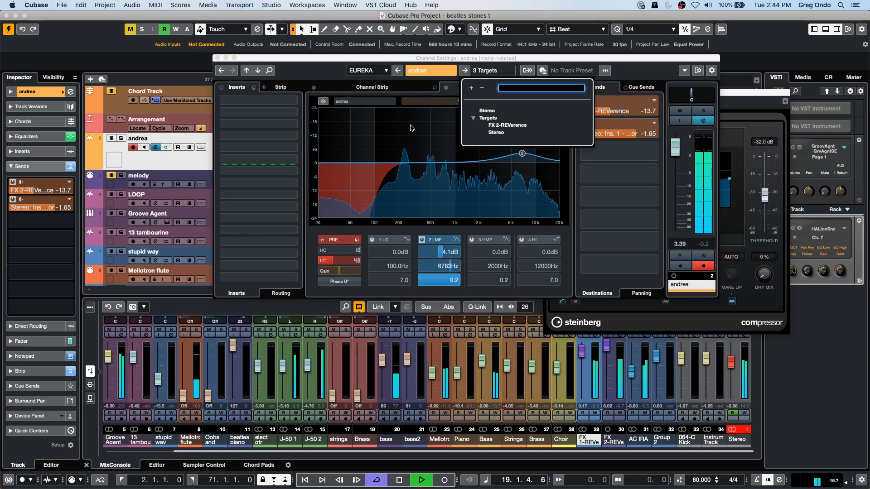
{"action": "left_click", "coordinate": [35, 114]}
{"action": "key", "text": "space"}
- Set the 'andrea' track's output routing to No Bus and play back the project to hear the side-chained compression
{"action": "left_click", "coordinate": [50, 96]}
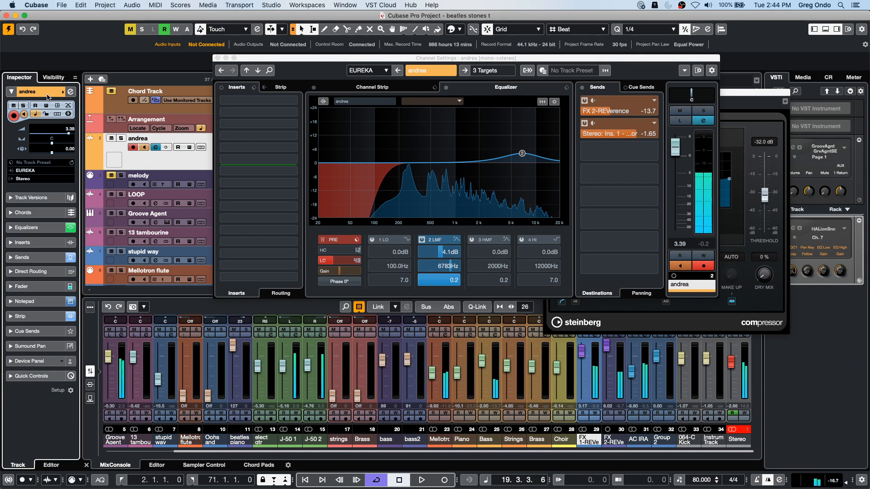
{"action": "left_click", "coordinate": [32, 179]}
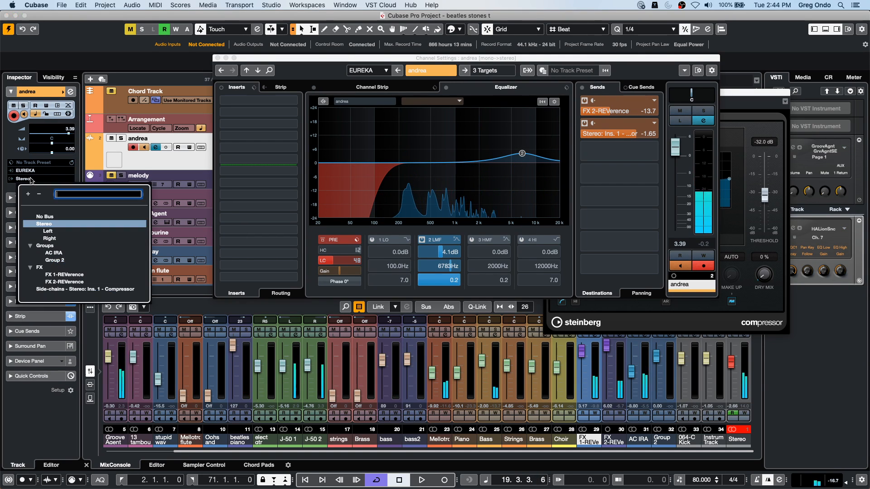
{"action": "left_click", "coordinate": [47, 216]}
{"action": "key", "text": "space"}
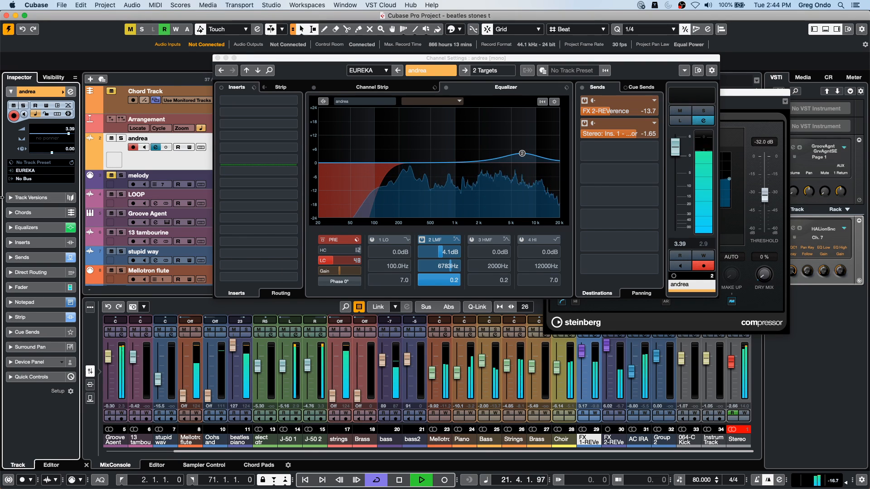
{"action": "key", "text": "space"}
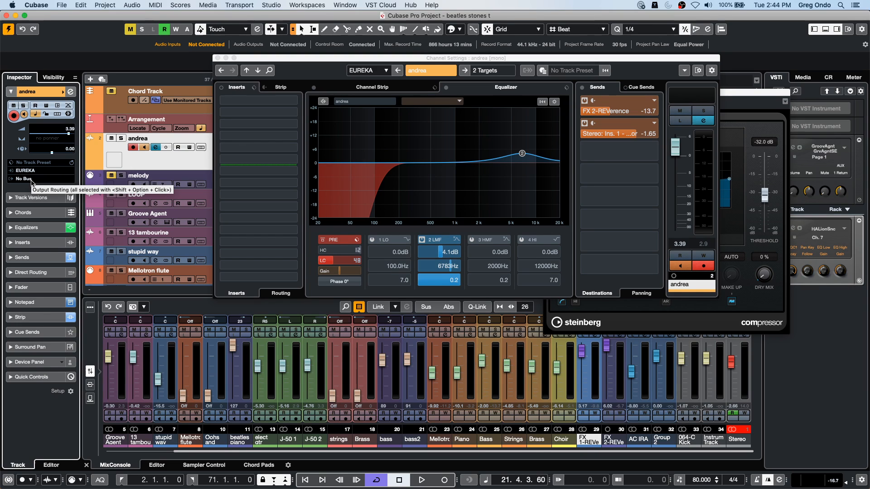
{"action": "key", "text": "space"}
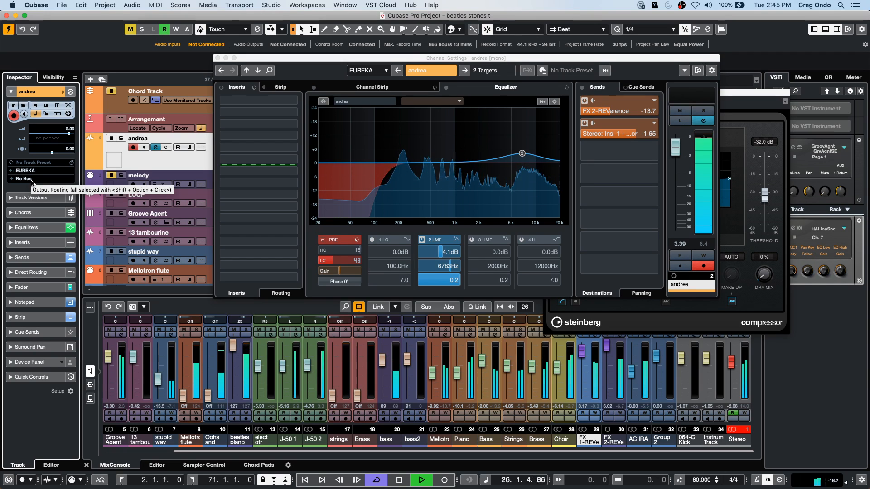
{"action": "key", "text": "space"}
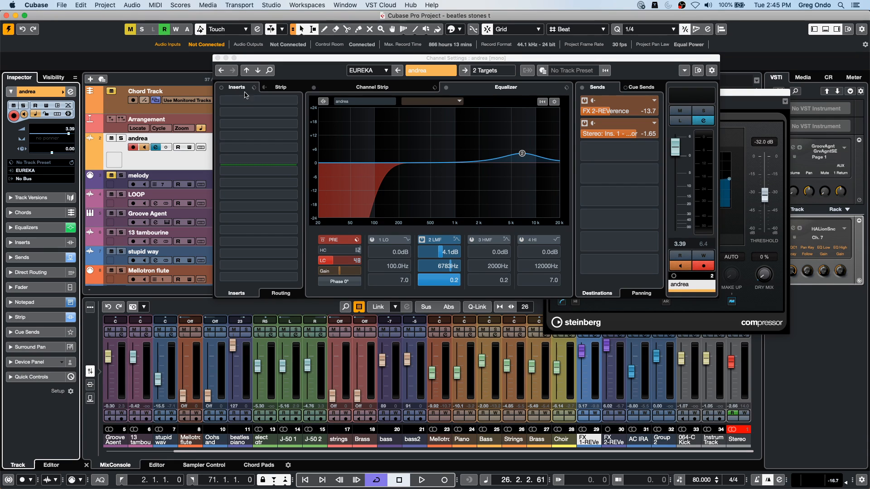
- Close the channel settings and Compressor windows and revert the project to its last saved version
{"action": "left_click", "coordinate": [216, 58]}
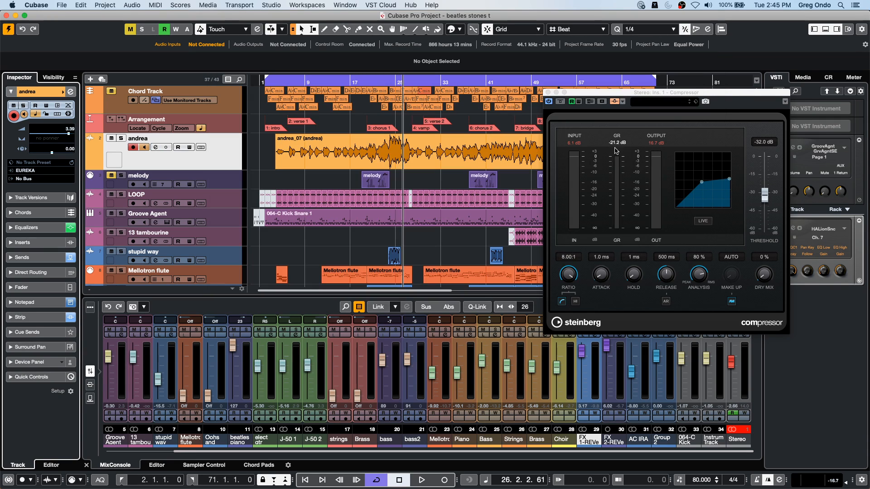
{"action": "left_click", "coordinate": [547, 92]}
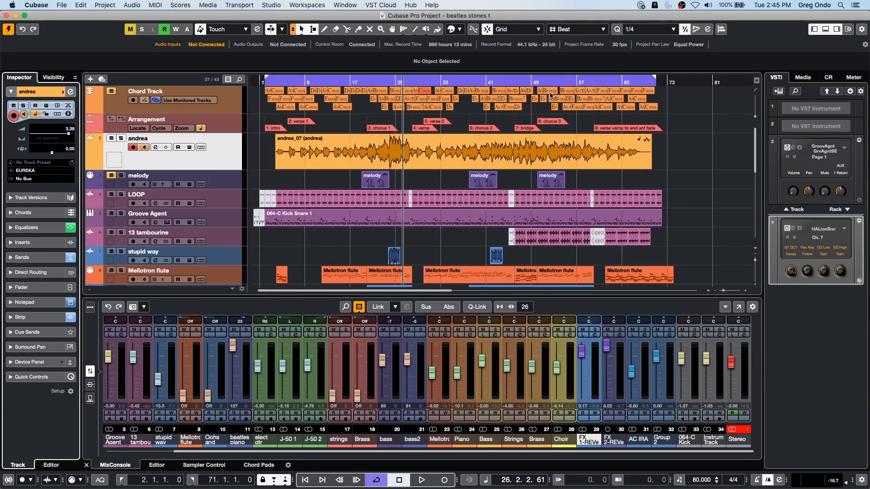
{"action": "left_click", "coordinate": [62, 5]}
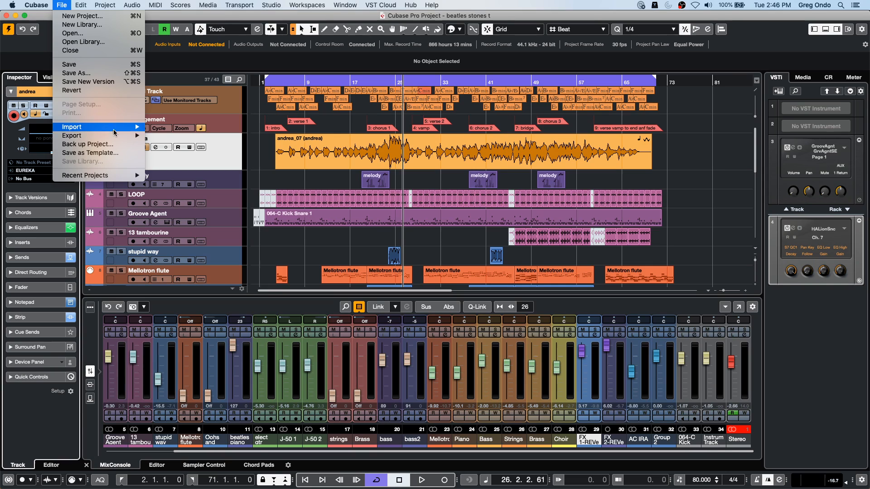
{"action": "mouse_move", "coordinate": [115, 175]}
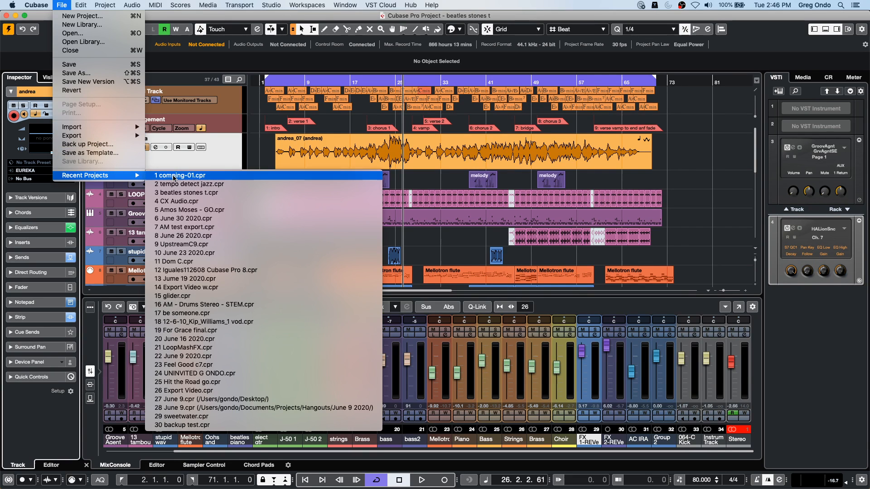
{"action": "left_click", "coordinate": [95, 90]}
{"action": "left_click", "coordinate": [489, 172]}
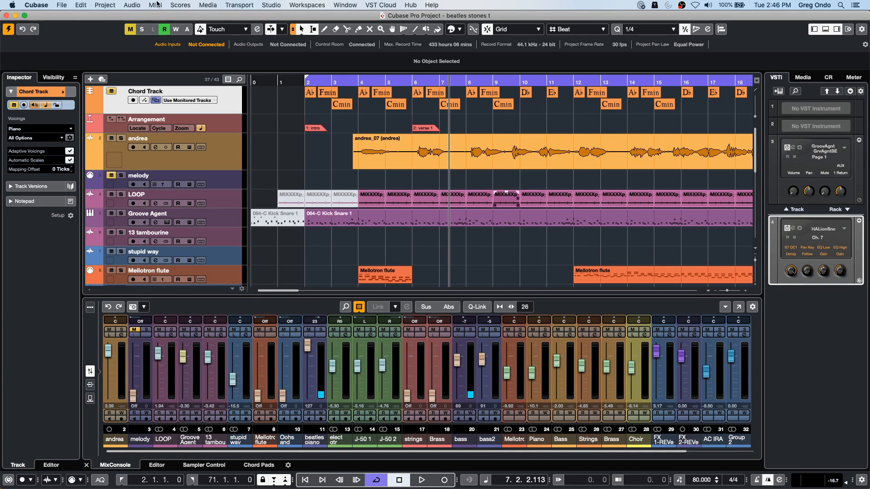
- Create a new empty project in the 'June 30 2020' folder
{"action": "left_click", "coordinate": [62, 6]}
{"action": "left_click", "coordinate": [75, 16]}
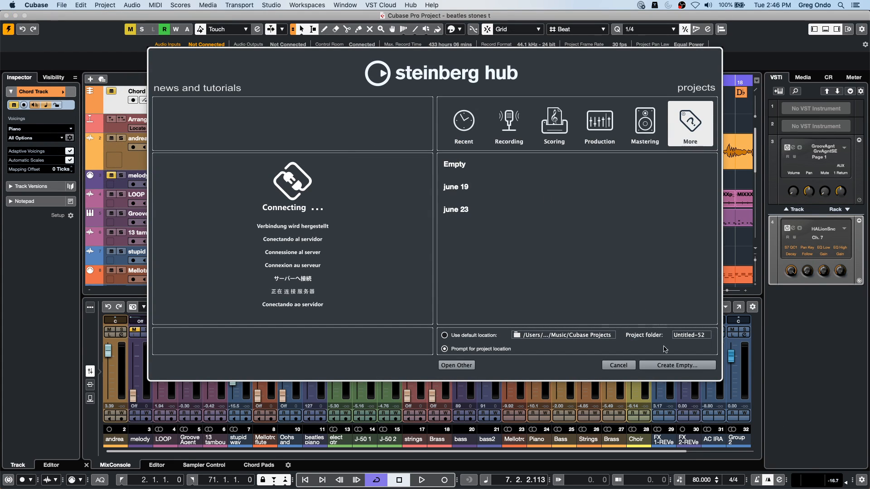
{"action": "left_click", "coordinate": [662, 367]}
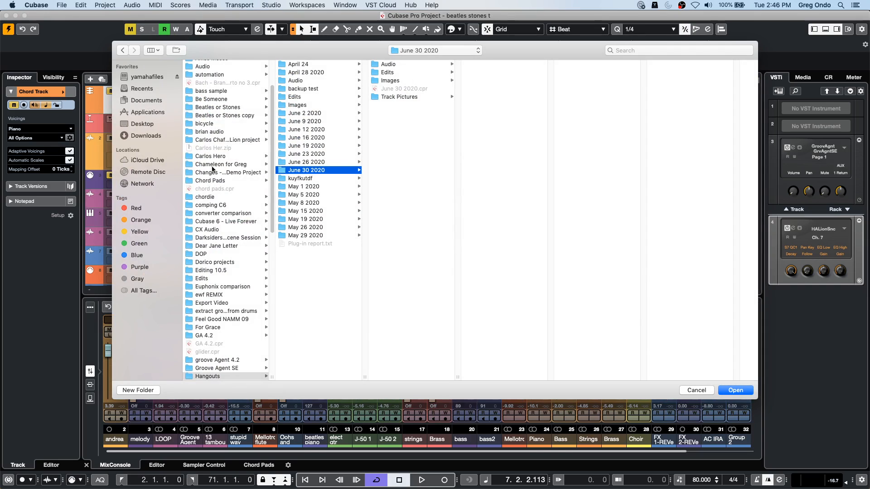
{"action": "key", "text": "Return"}
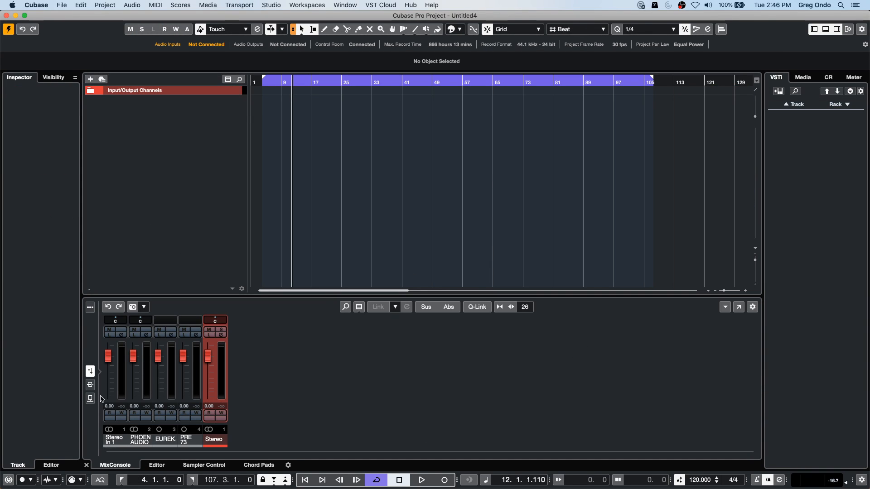
{"action": "left_click", "coordinate": [273, 4]}
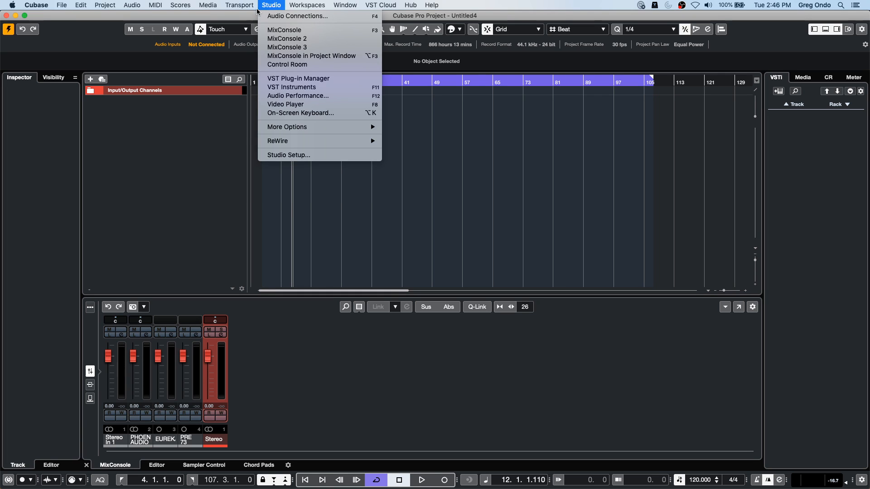
{"action": "left_click", "coordinate": [277, 40]}
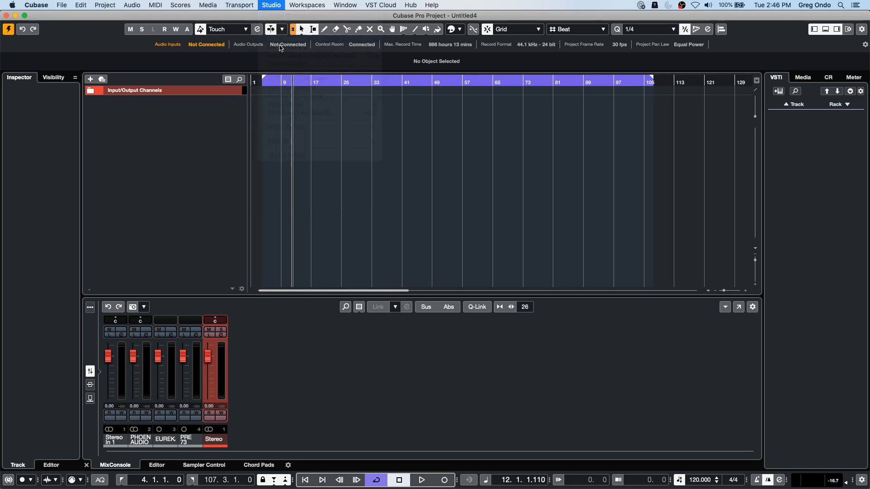
{"action": "left_click", "coordinate": [271, 5]}
{"action": "left_click", "coordinate": [369, 88]}
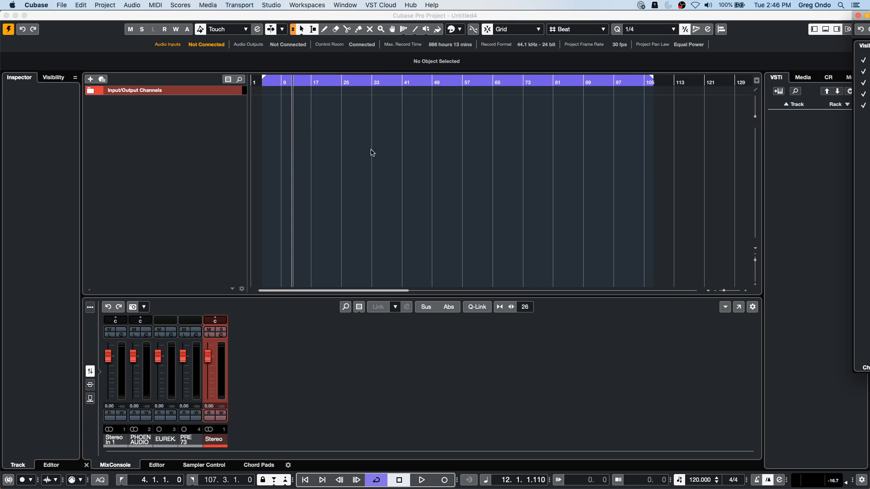
{"action": "left_click", "coordinate": [347, 134]}
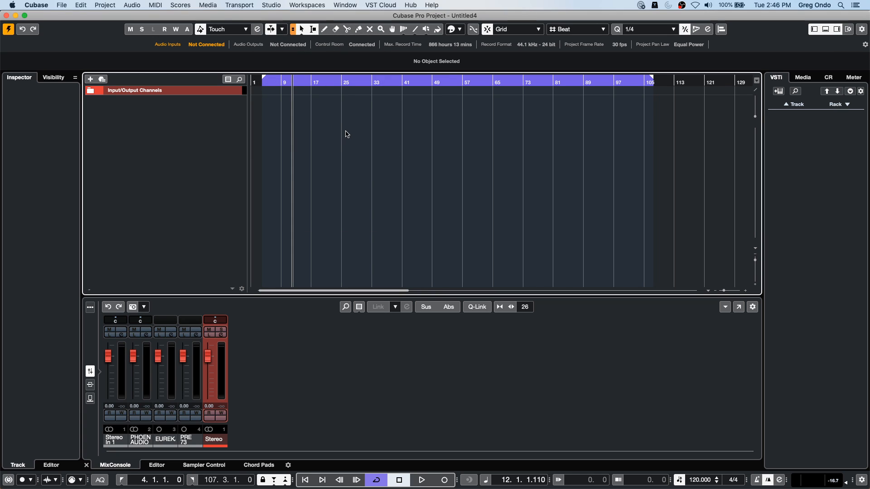
{"action": "key", "text": "F3"}
{"action": "key", "text": "F3"}
- Open the input audio connections and apply the 1 x Stereo preset
{"action": "key", "text": "F4"}
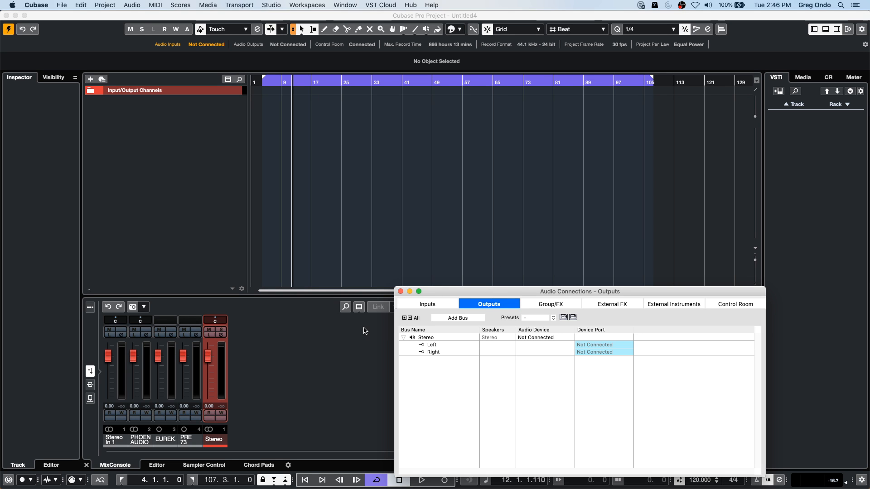
{"action": "left_click", "coordinate": [449, 304]}
{"action": "left_click_drag", "start_coordinate": [454, 292], "coordinate": [325, 70]}
{"action": "left_click", "coordinate": [425, 100]}
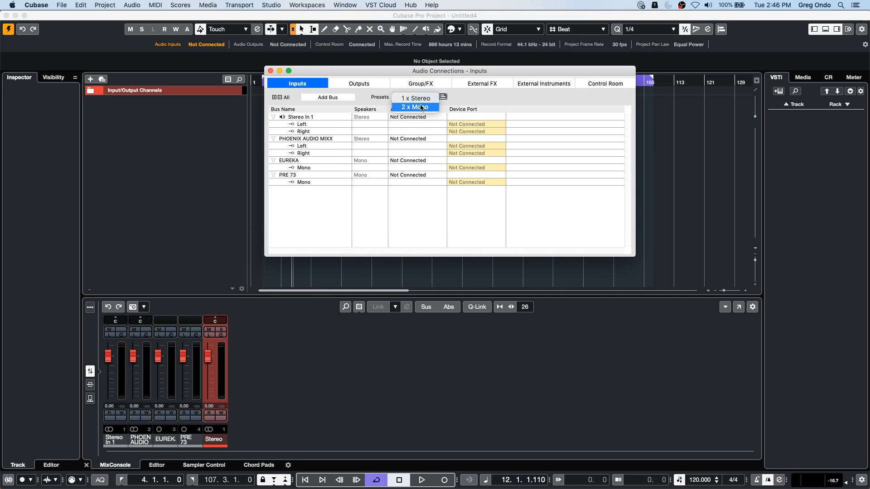
{"action": "left_click", "coordinate": [422, 100]}
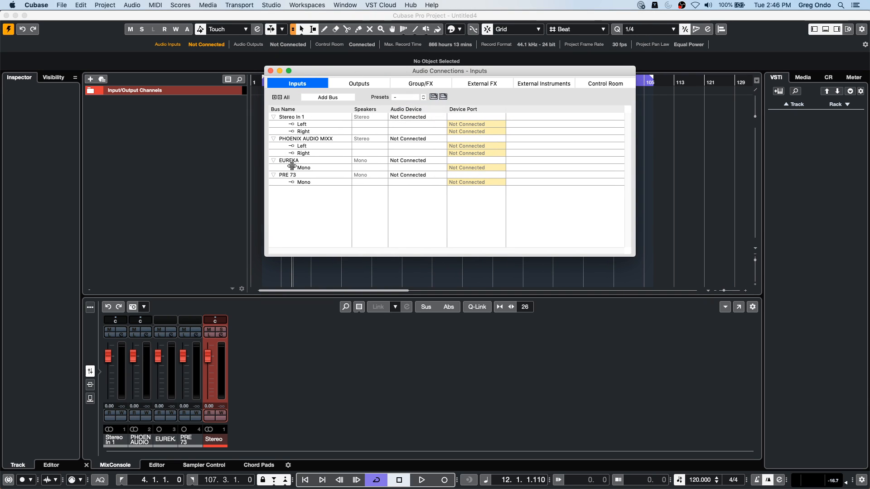
- Add six mono input buses to the audio connections and close the window
{"action": "right_click", "coordinate": [306, 144]}
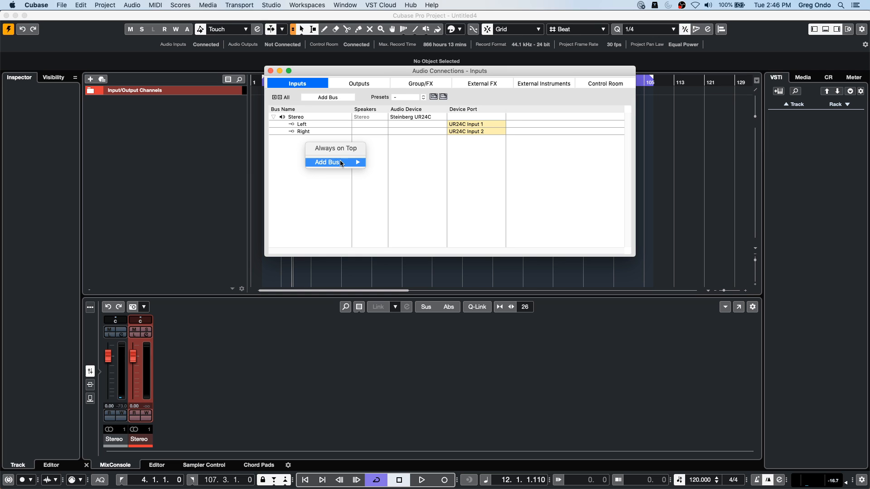
{"action": "mouse_move", "coordinate": [344, 162]}
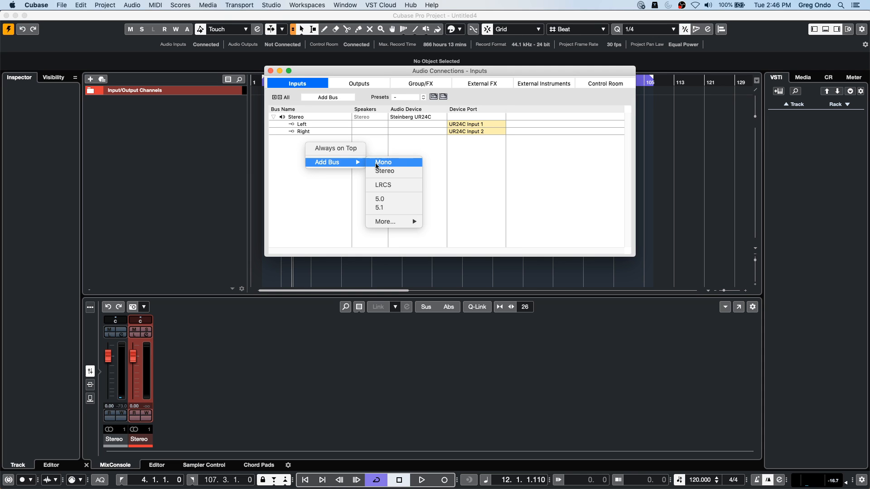
{"action": "left_click", "coordinate": [334, 99]}
{"action": "left_click", "coordinate": [334, 99]}
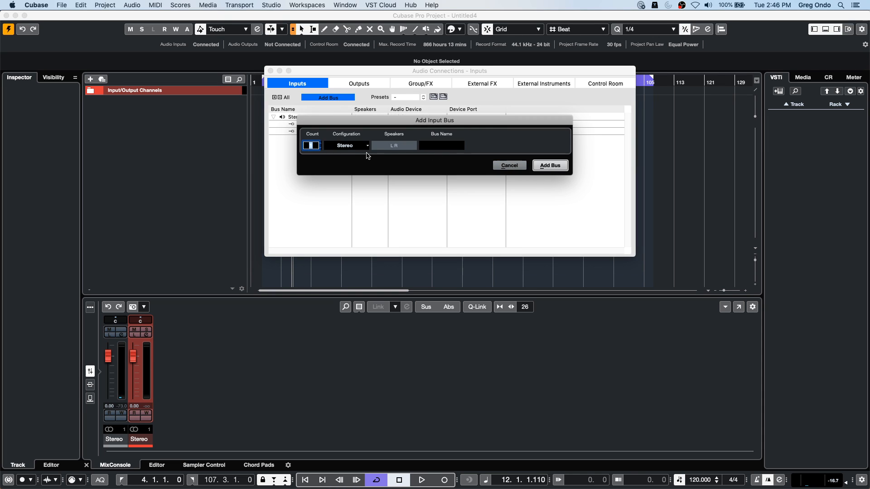
{"action": "left_click", "coordinate": [346, 145]}
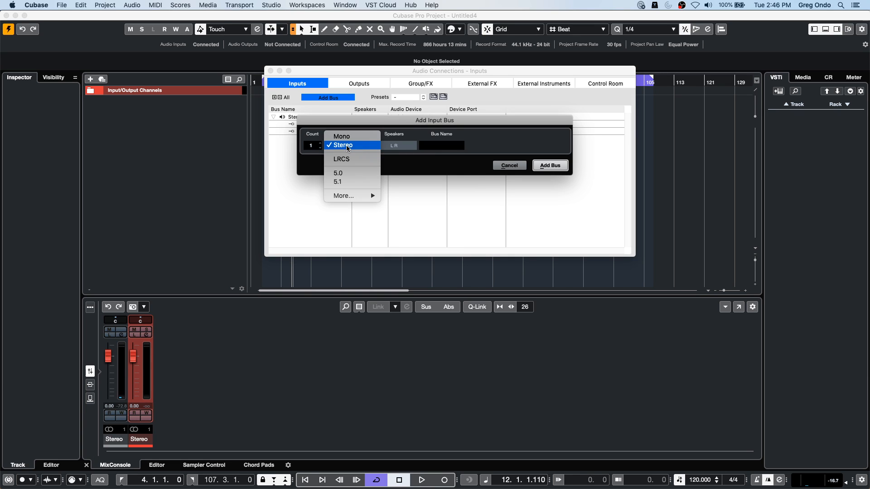
{"action": "left_click", "coordinate": [343, 136]}
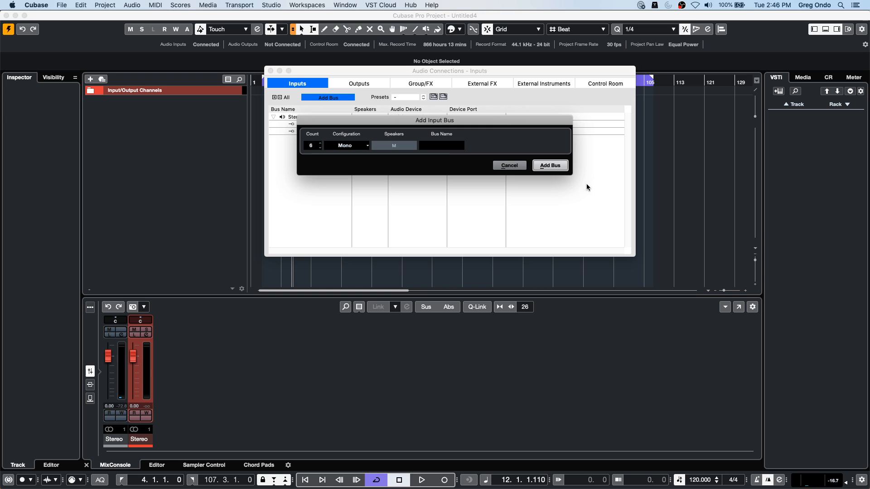
{"action": "left_click", "coordinate": [558, 167]}
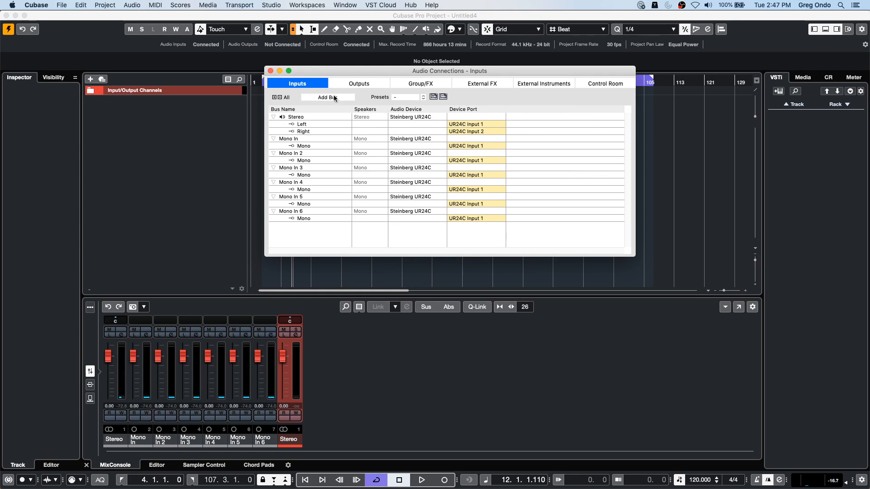
{"action": "left_click", "coordinate": [270, 71]}
- Set the Mono In 3 fader to -7.70, Mono In 4 to -7.40 and Mono In 5 to 4.41
{"action": "left_click_drag", "start_coordinate": [183, 356], "coordinate": [183, 369]}
{"action": "left_click_drag", "start_coordinate": [208, 357], "coordinate": [234, 352]}
- Shape Mono In 5's equalizer with a -22.6 dB low band at 65.9 Hz and a -3.9 dB low-mid band at 141.6 Hz
{"action": "left_click", "coordinate": [244, 336]}
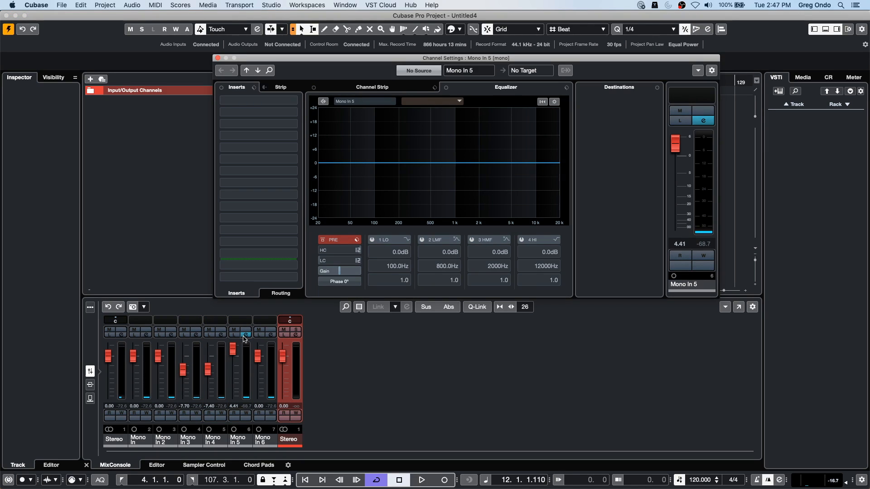
{"action": "left_click_drag", "start_coordinate": [394, 162], "coordinate": [386, 171]}
{"action": "left_click_drag", "start_coordinate": [349, 163], "coordinate": [360, 216]}
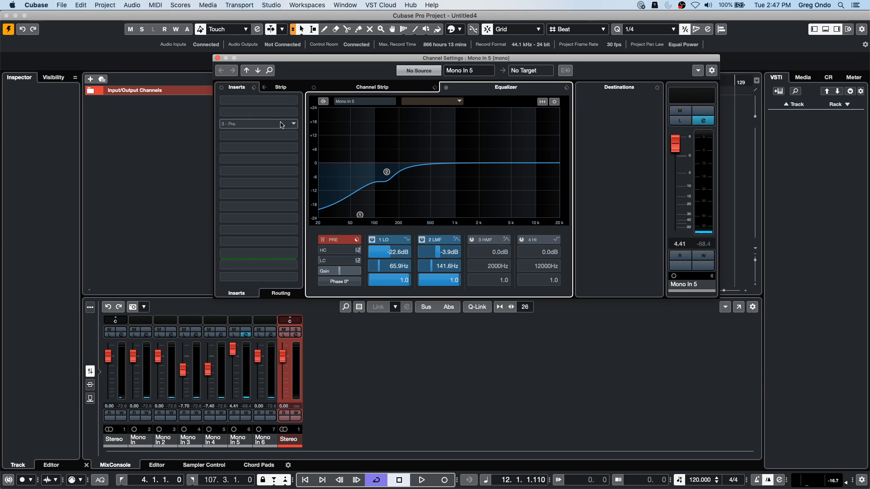
{"action": "left_click", "coordinate": [290, 101]}
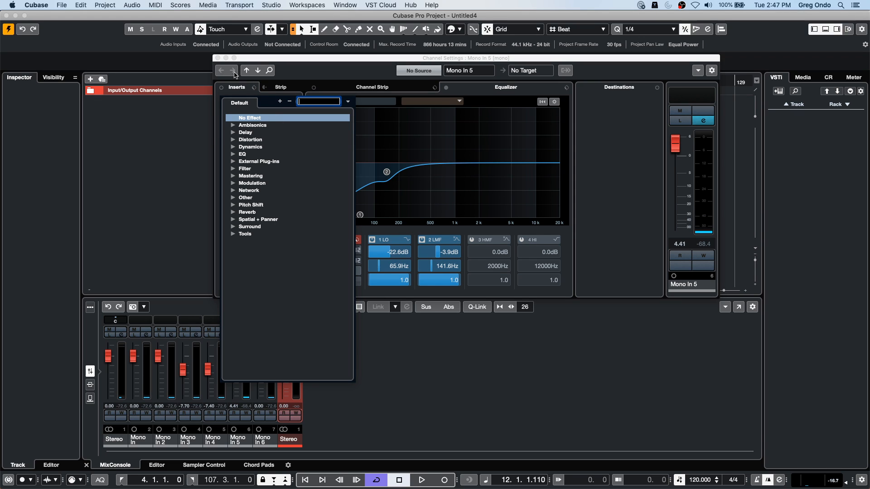
{"action": "left_click", "coordinate": [372, 117]}
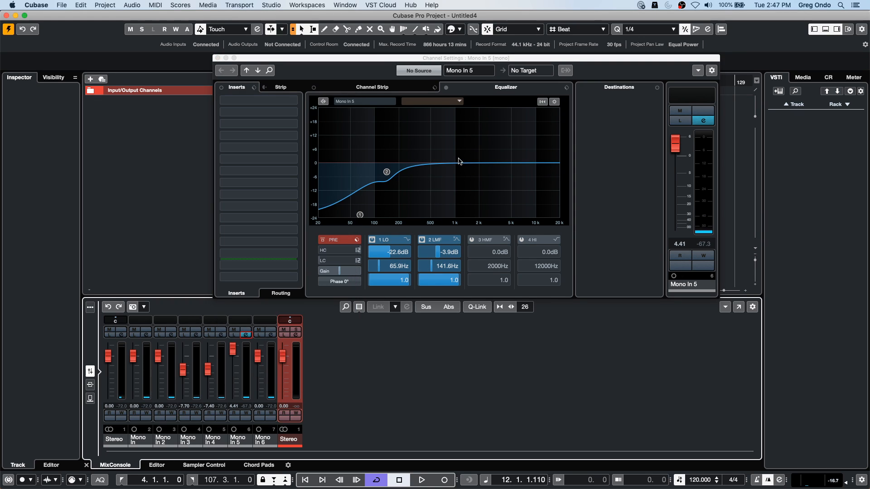
- Set the input faders to Stereo 1.55, Mono In -11.0, Mono In 2 -4.98, Mono In 3 2.70, Mono In 4 -17.5 and Mono In 6 -7.11
{"action": "left_click_drag", "start_coordinate": [132, 357], "coordinate": [208, 381]}
{"action": "left_click_drag", "start_coordinate": [258, 356], "coordinate": [259, 369]}
{"action": "left_click_drag", "start_coordinate": [107, 356], "coordinate": [132, 374]}
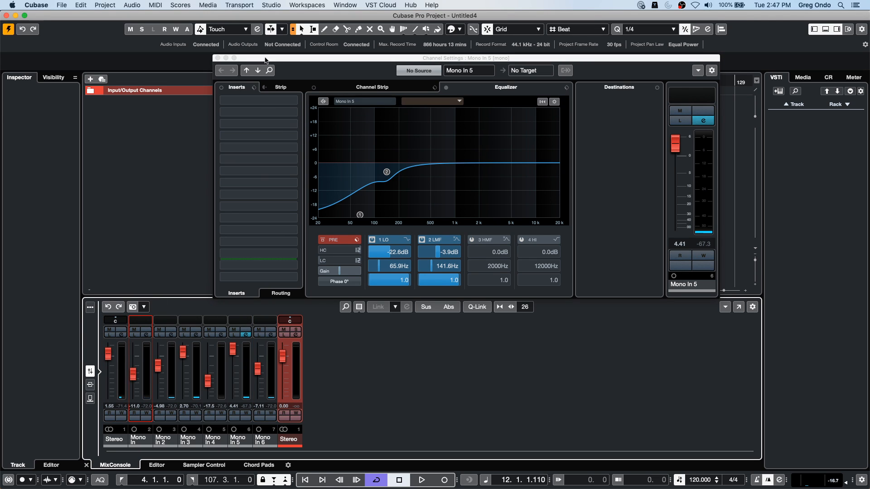
{"action": "left_click", "coordinate": [217, 58]}
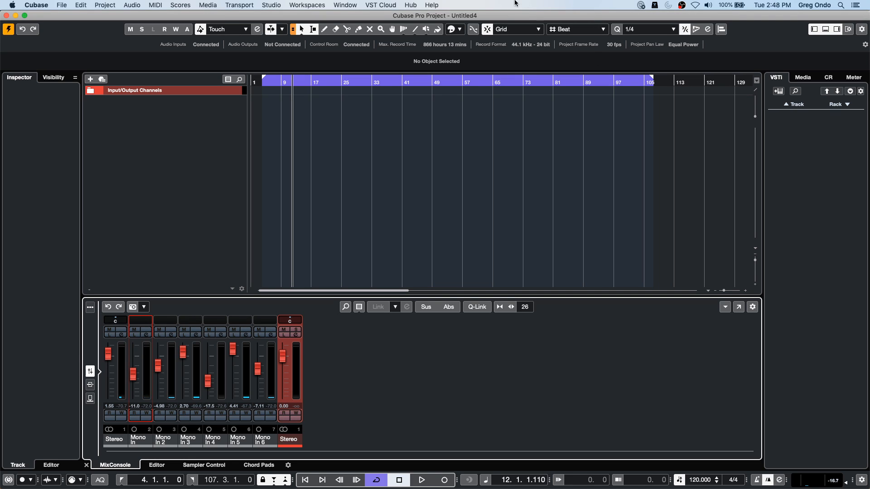
- Enable Treat Muted Audio Events like Deleted and Use Mouse Wheel for Event Volume and Fades in the Editing-Audio preferences
{"action": "left_click", "coordinate": [60, 5]}
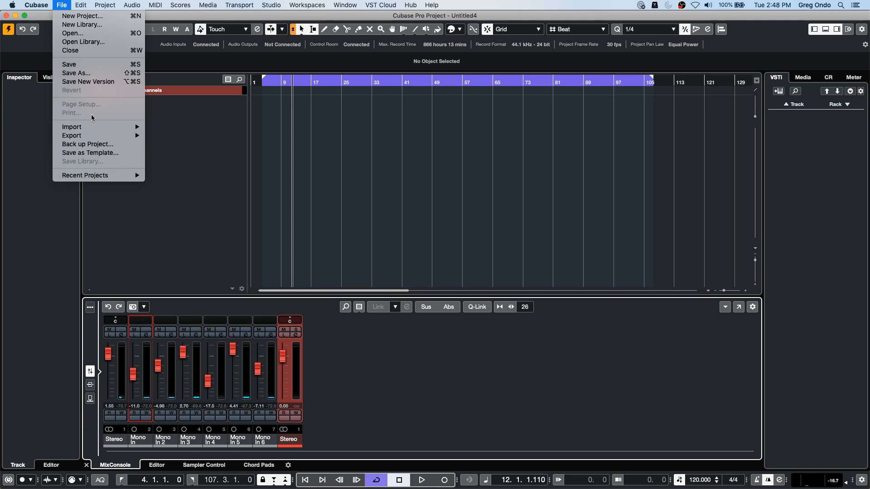
{"action": "mouse_move", "coordinate": [46, 5]}
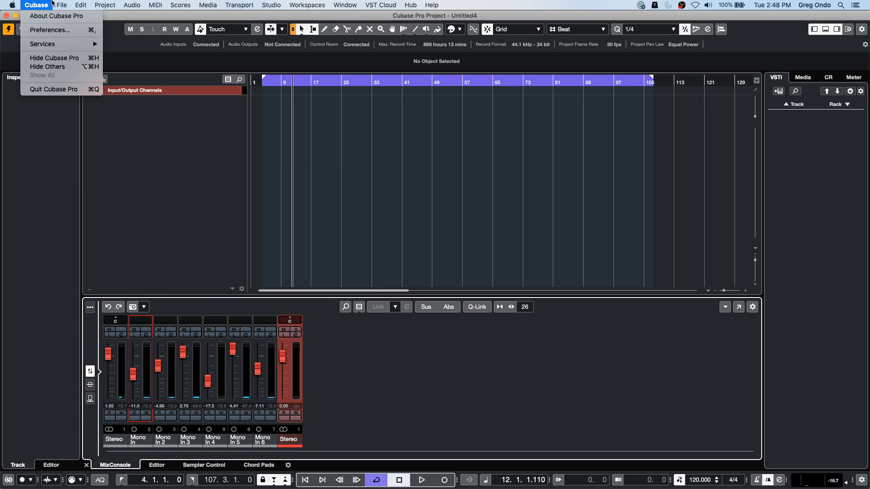
{"action": "left_click", "coordinate": [48, 31]}
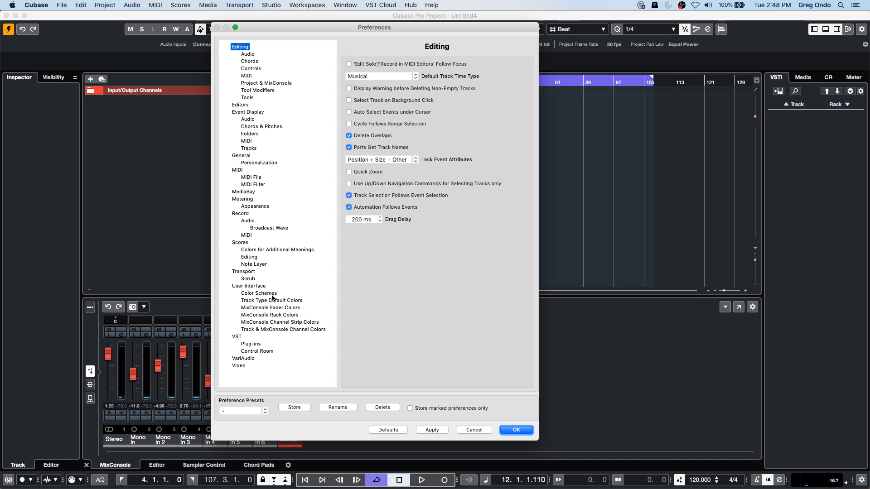
{"action": "left_click", "coordinate": [248, 55]}
{"action": "left_click", "coordinate": [349, 64]}
{"action": "left_click", "coordinate": [349, 76]}
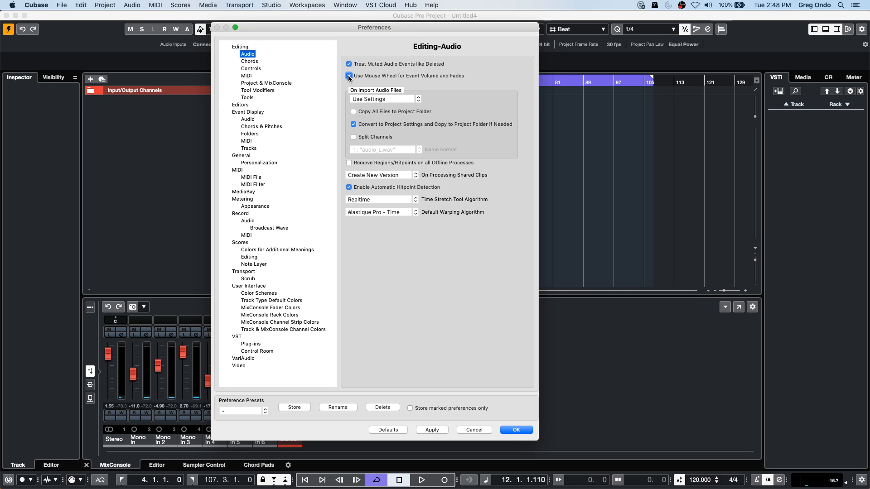
- Enable 'Edit Solo'/'Record in MIDI Editors' Follow Focus in the Editing preferences and return to the Editing-Audio page
{"action": "left_click", "coordinate": [240, 48]}
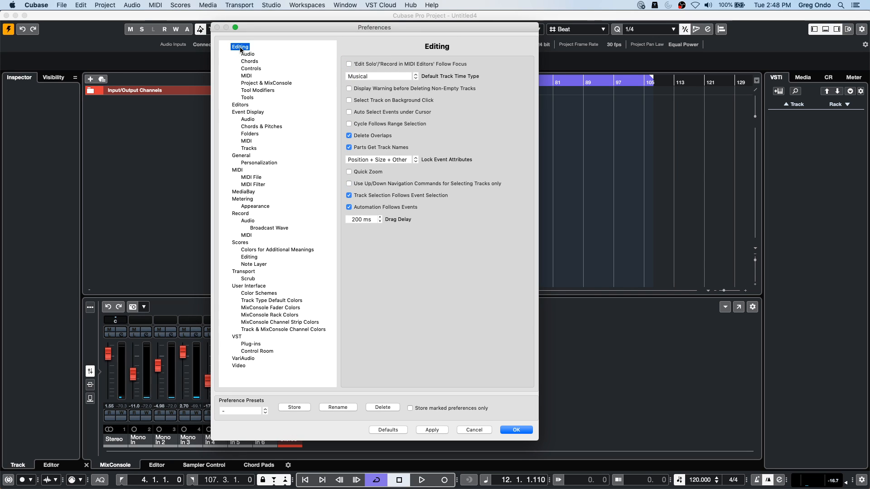
{"action": "left_click", "coordinate": [348, 64]}
{"action": "left_click", "coordinate": [247, 54]}
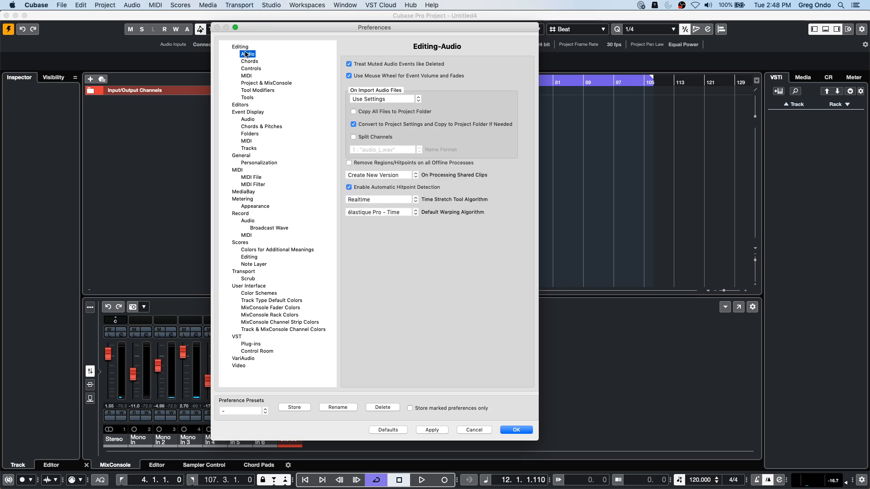
- Switch Store marked preferences only on and off, and review the Editing and Editing-Audio preferences
{"action": "left_click", "coordinate": [410, 407]}
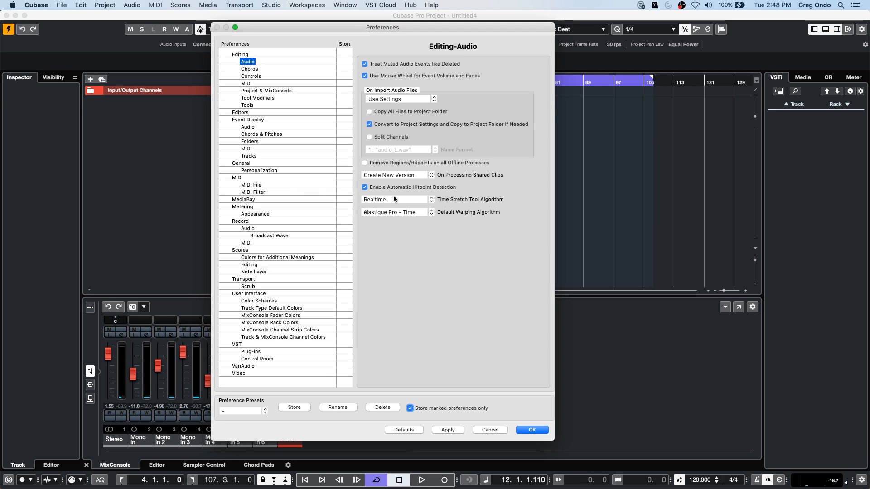
{"action": "left_click", "coordinate": [410, 408]}
{"action": "left_click", "coordinate": [410, 408]}
{"action": "left_click", "coordinate": [410, 408]}
{"action": "left_click", "coordinate": [233, 46]}
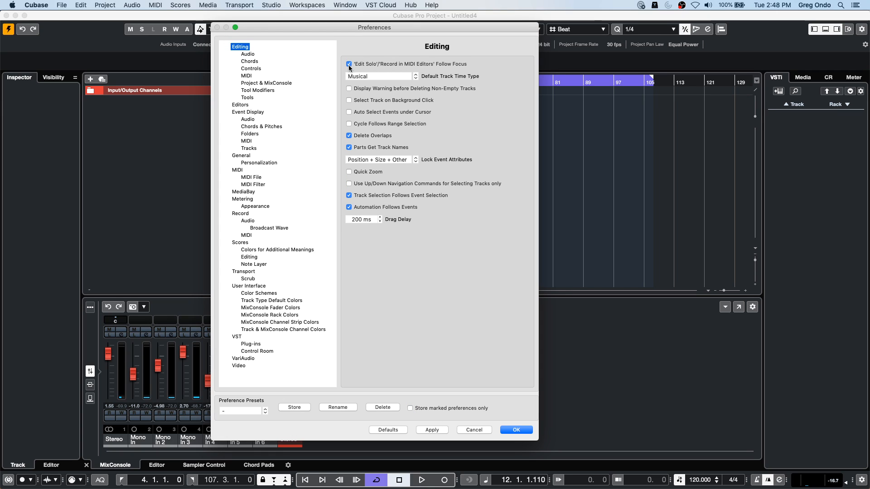
{"action": "left_click", "coordinate": [246, 53]}
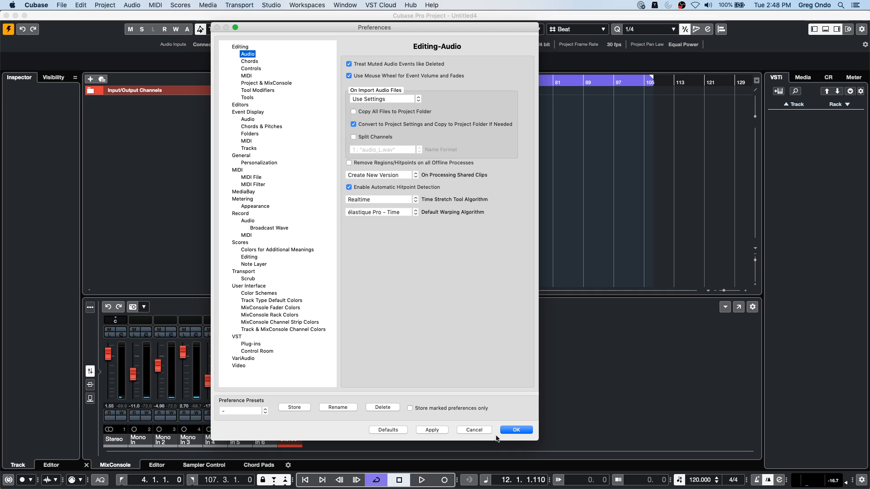
- Try marking the Editing-Audio preferences for storage, and switch Store marked preferences only off again
{"action": "left_click", "coordinate": [410, 407]}
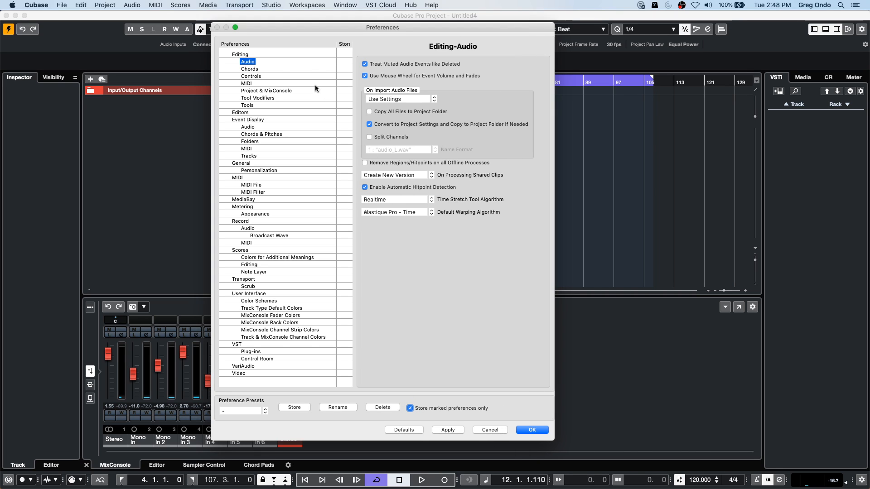
{"action": "left_click", "coordinate": [345, 61]}
{"action": "left_click", "coordinate": [343, 61]}
{"action": "left_click", "coordinate": [410, 407]}
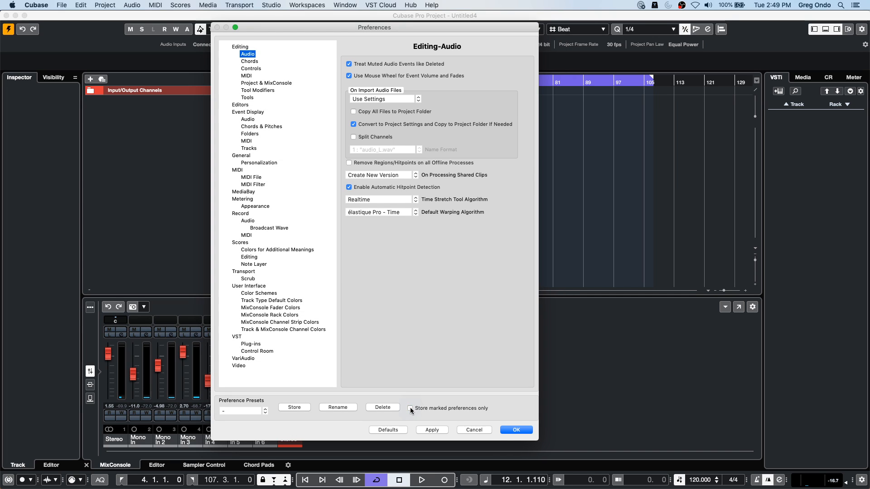
- Enable Select Controllers in Note Range: Use Extended Note Context in the Editing-MIDI preferences and return to the Editing-Audio page
{"action": "left_click", "coordinate": [248, 76]}
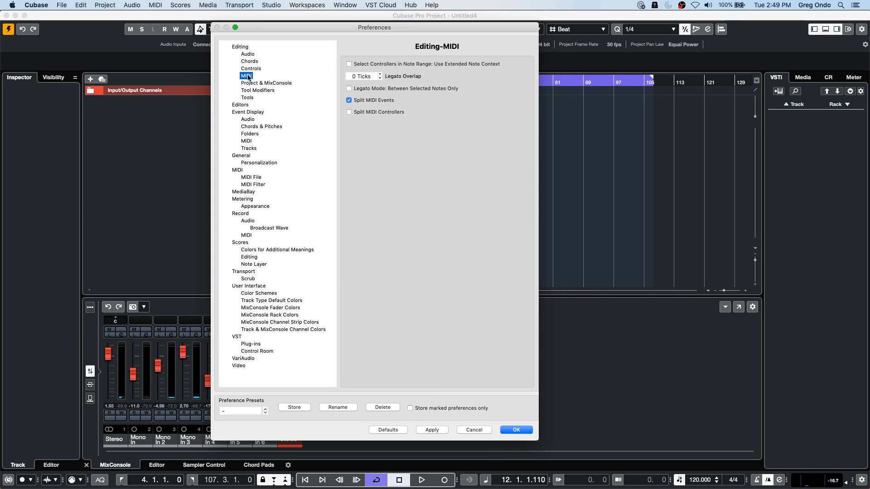
{"action": "left_click", "coordinate": [348, 64]}
{"action": "left_click", "coordinate": [248, 54]}
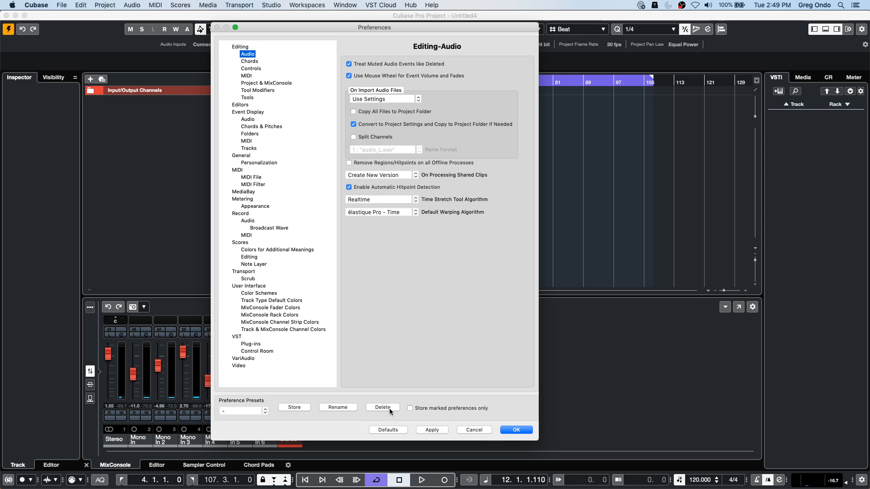
- Enable Store marked preferences only, mark the Editing-Audio category for storing, and apply and close the preferences
{"action": "left_click", "coordinate": [411, 408]}
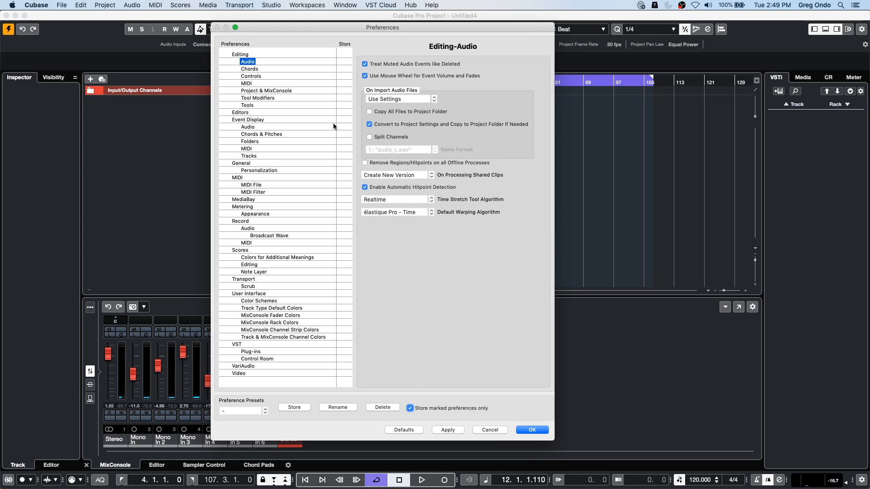
{"action": "left_click", "coordinate": [349, 64]}
{"action": "left_click", "coordinate": [451, 431]}
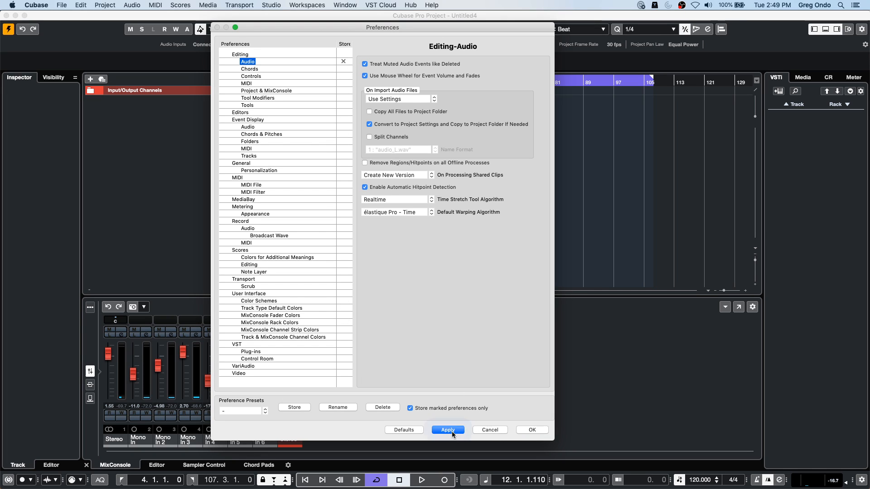
{"action": "left_click", "coordinate": [539, 431]}
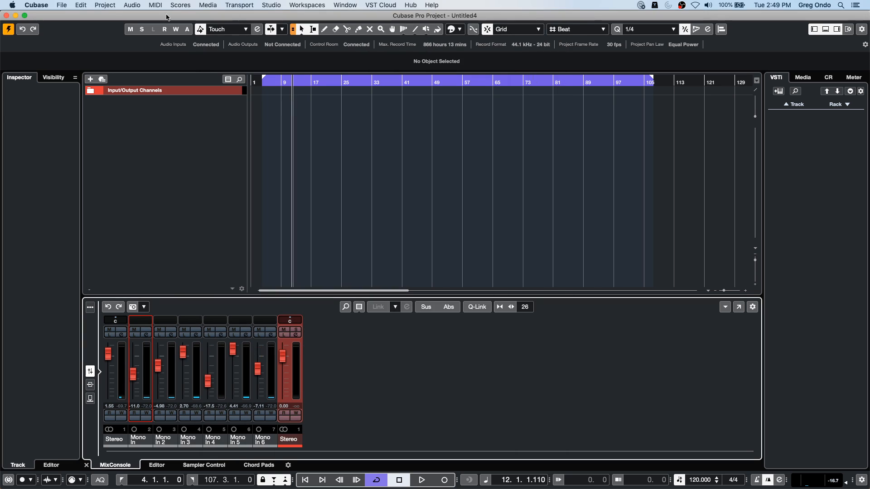
- Reopen the preferences and compare the Editing-Audio and Editing-MIDI pages
{"action": "left_click", "coordinate": [72, 4]}
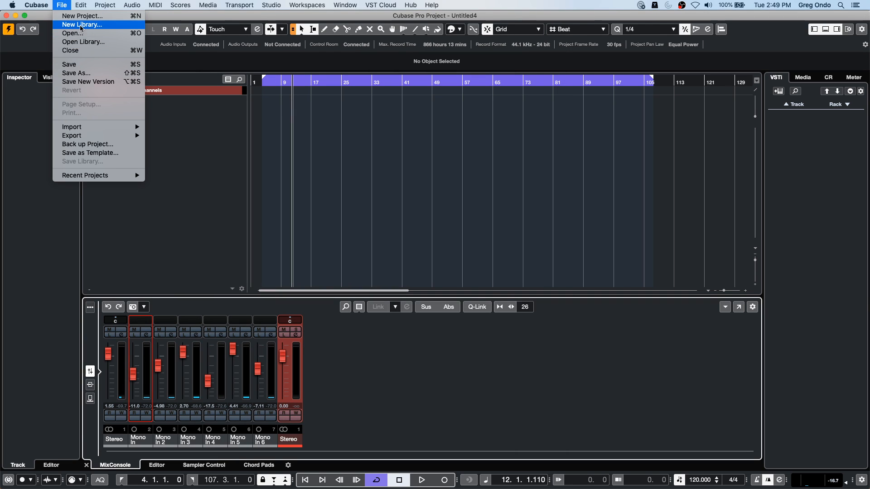
{"action": "mouse_move", "coordinate": [43, 3]}
{"action": "left_click", "coordinate": [48, 30]}
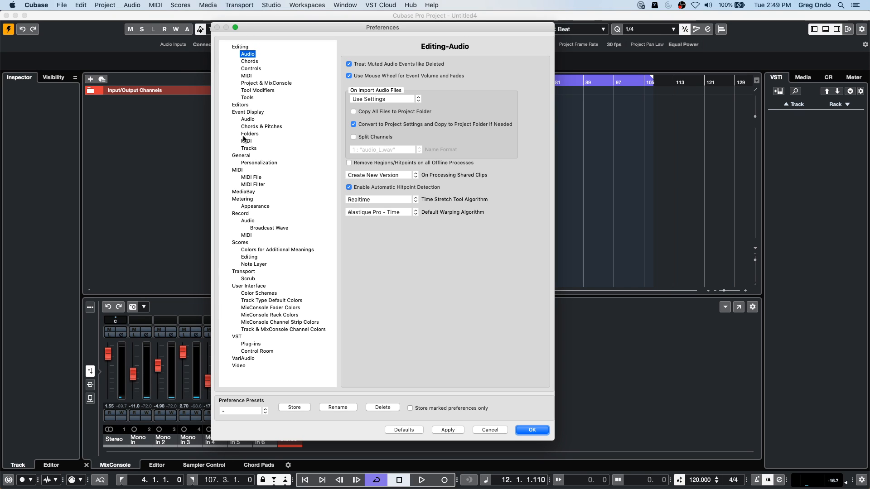
{"action": "left_click", "coordinate": [246, 76]}
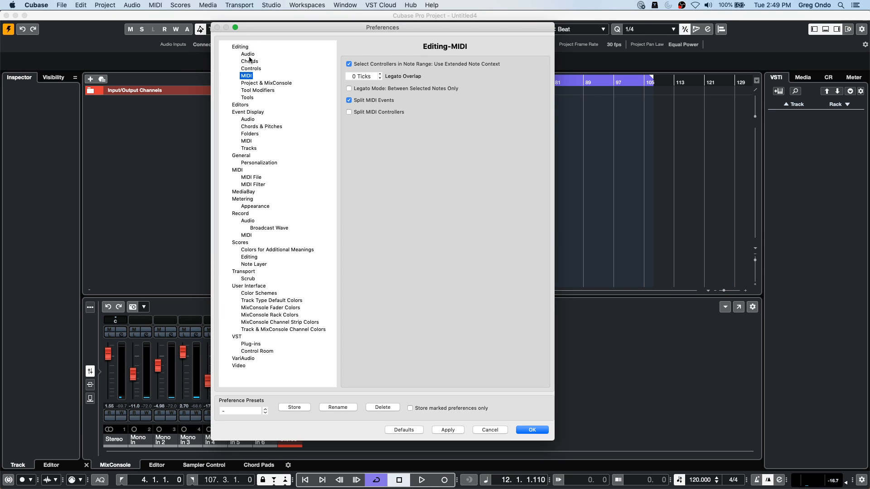
{"action": "left_click", "coordinate": [249, 56]}
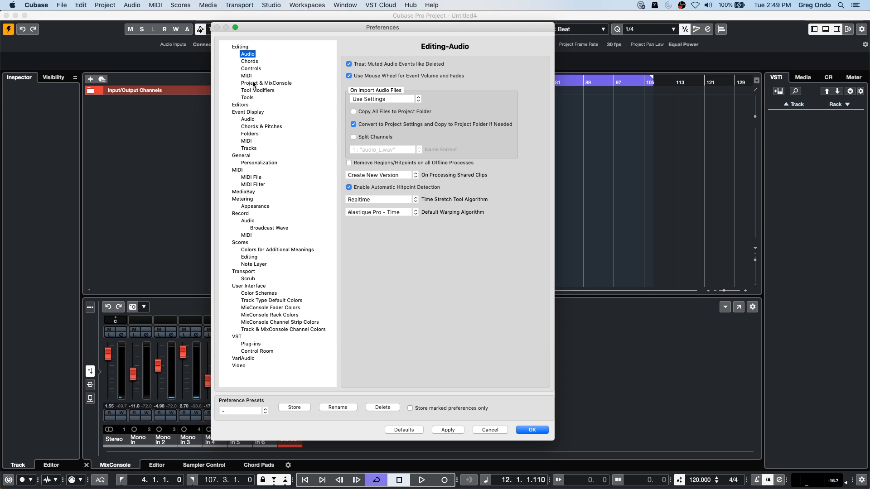
{"action": "left_click", "coordinate": [247, 77]}
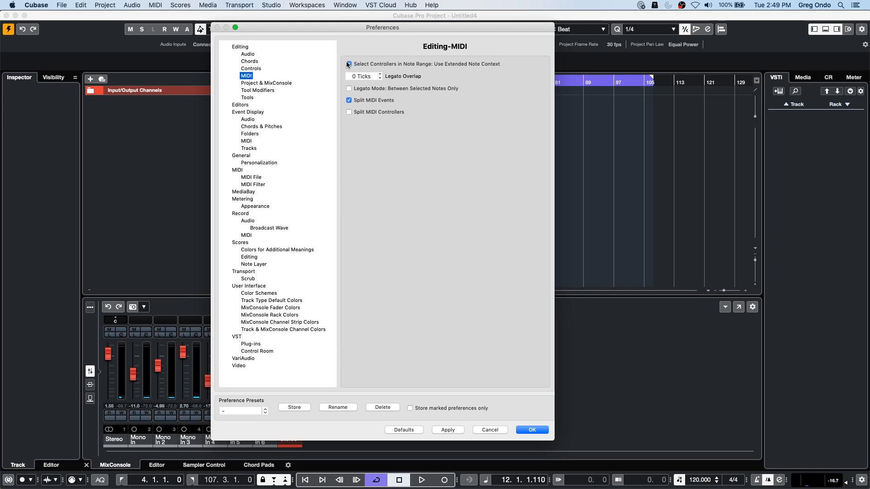
{"action": "left_click", "coordinate": [246, 55]}
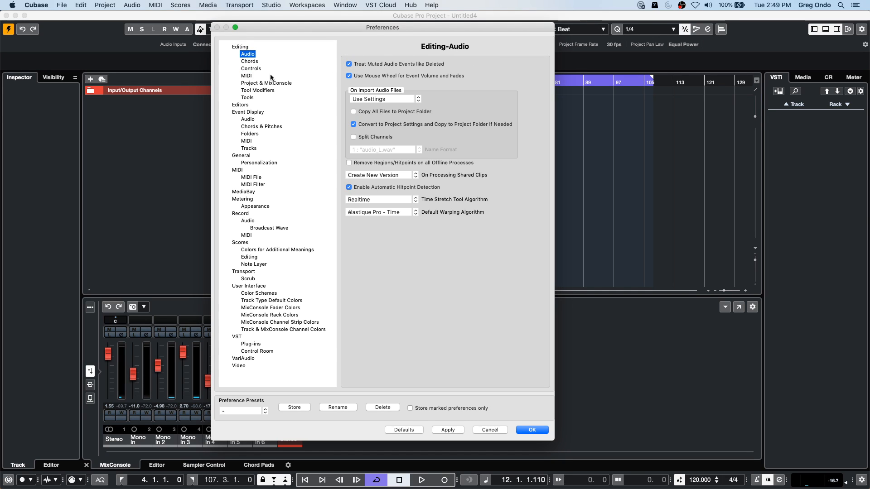
- Enable Store marked preferences only, clear the Audio mark, and disable Treat Muted Audio Events like Deleted and Use Mouse Wheel for Event Volume and Fades
{"action": "left_click", "coordinate": [411, 407]}
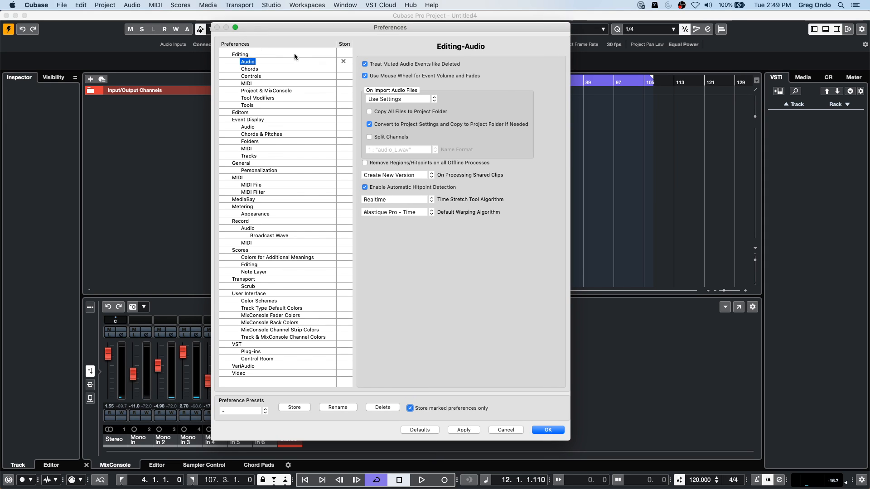
{"action": "left_click", "coordinate": [343, 61]}
{"action": "left_click", "coordinate": [248, 83]}
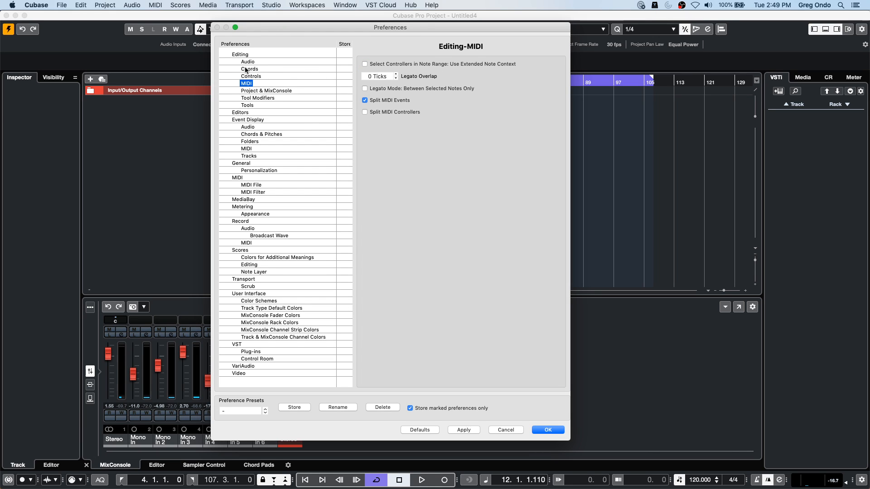
{"action": "left_click", "coordinate": [248, 62]}
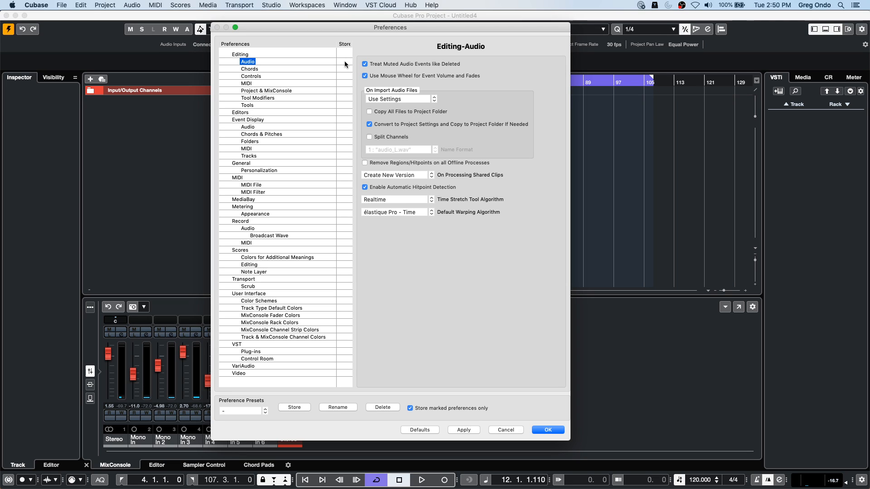
{"action": "left_click", "coordinate": [365, 75]}
- Enable Select Controllers in Note Range: Use Extended Note Context in Editing-MIDI, and mark the Editing-MIDI and Editing-Audio categories for storing
{"action": "left_click", "coordinate": [251, 83]}
{"action": "left_click", "coordinate": [364, 64]}
{"action": "left_click", "coordinate": [344, 83]}
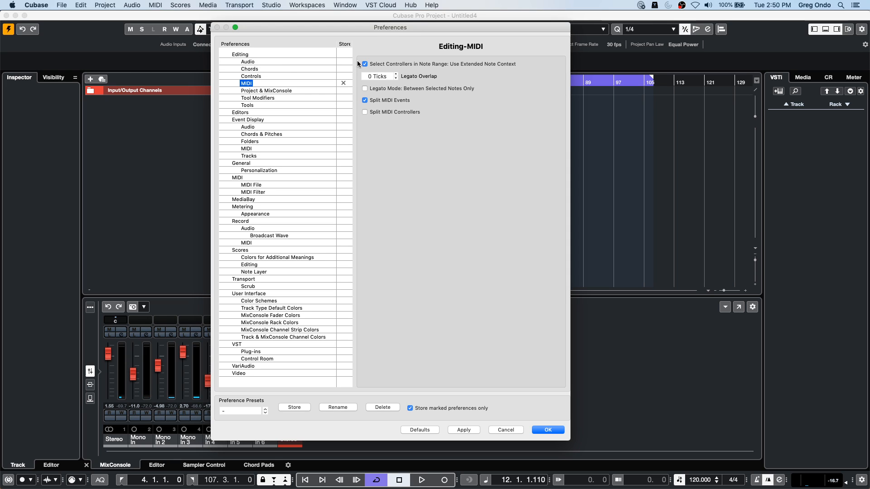
{"action": "left_click", "coordinate": [245, 62]}
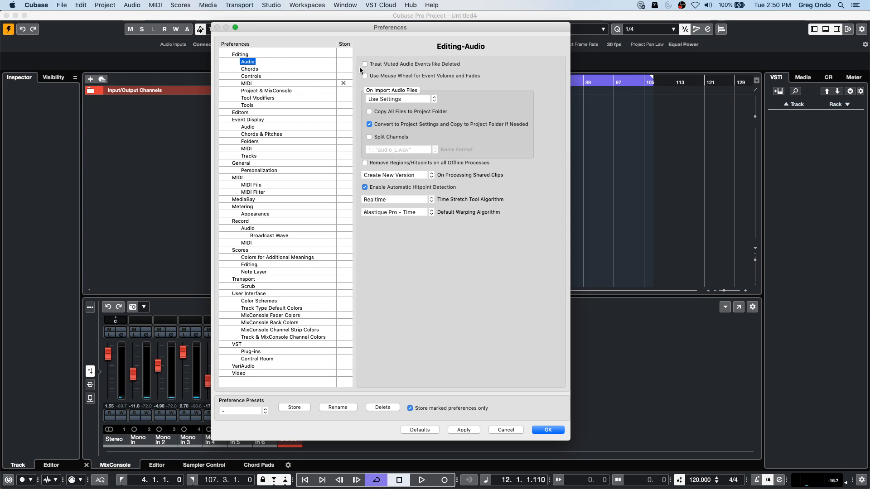
{"action": "left_click", "coordinate": [347, 62]}
- Store the marked preferences as a new preference preset named June 30
{"action": "left_click", "coordinate": [262, 411]}
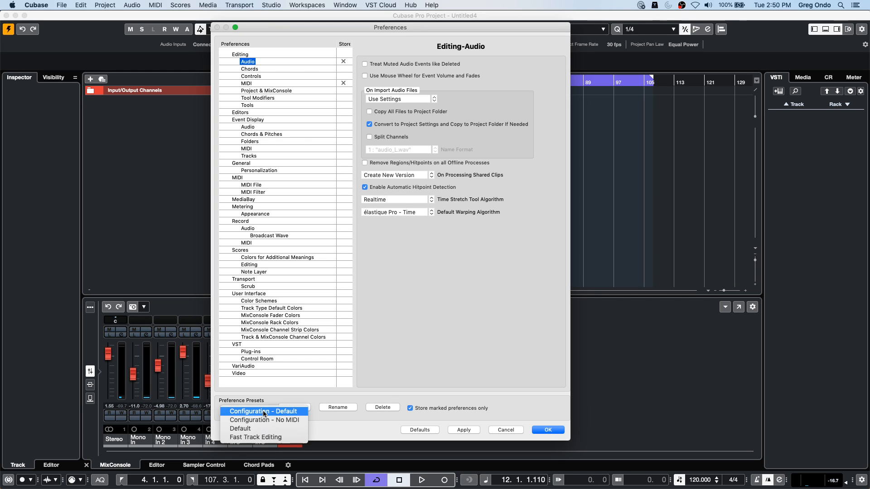
{"action": "left_click", "coordinate": [365, 420]}
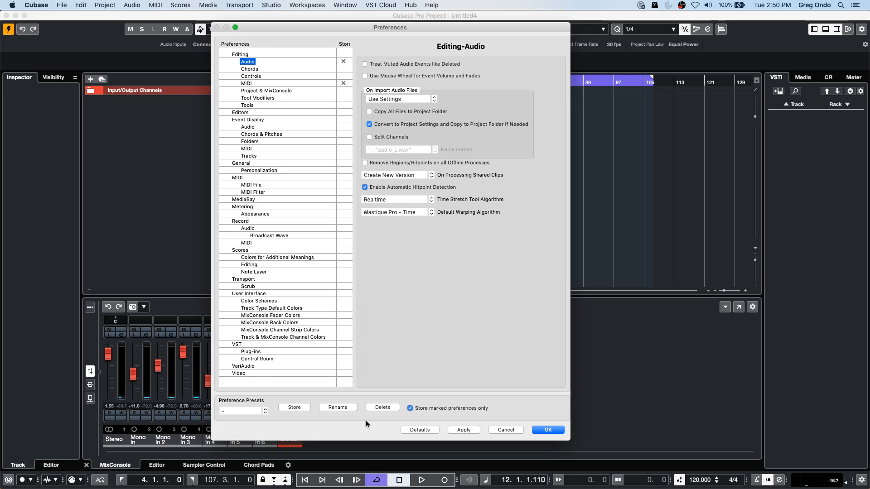
{"action": "left_click", "coordinate": [302, 410]}
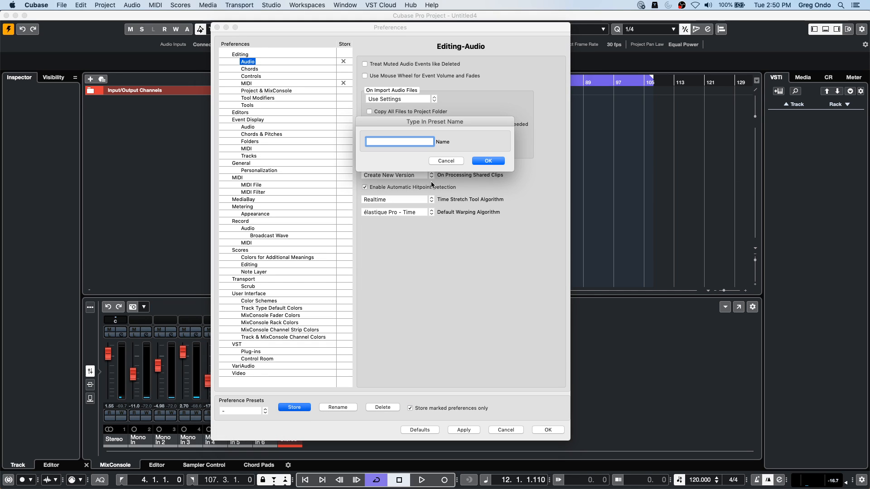
{"action": "type", "text": "June 30"}
{"action": "key", "text": "Return"}
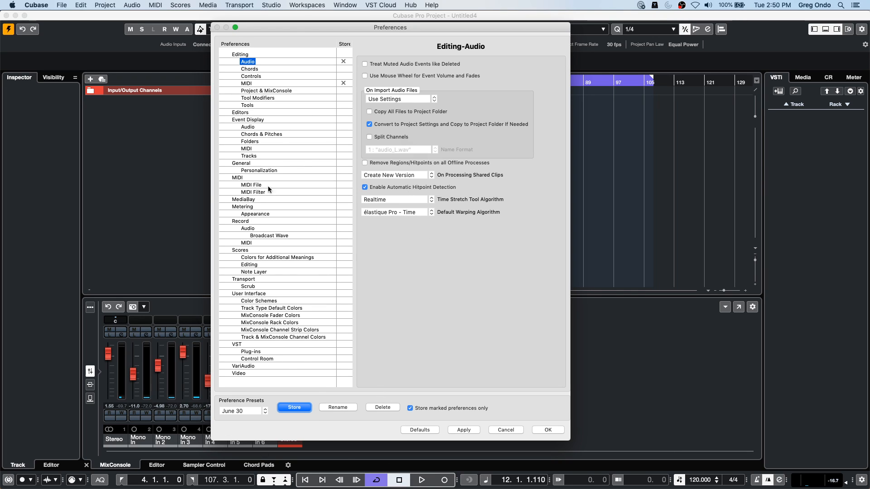
- Remove the store mark from the Editing-MIDI category and overwrite the June 30 preference preset
{"action": "left_click", "coordinate": [344, 83]}
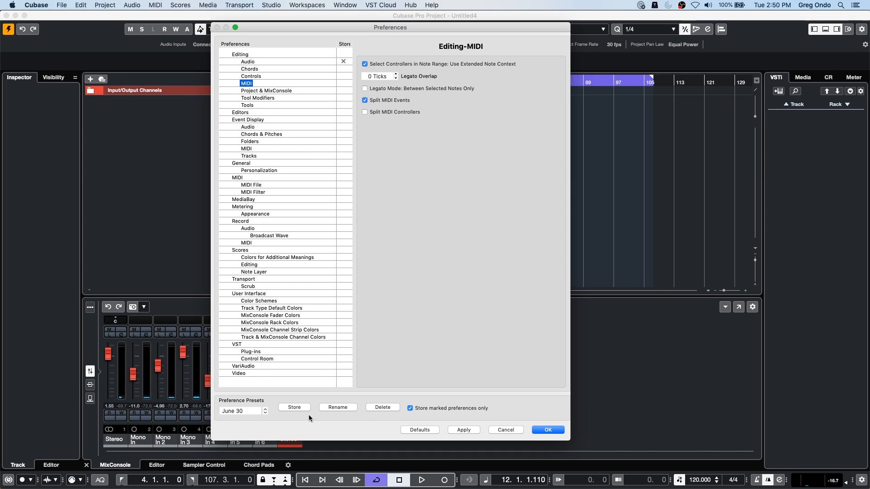
{"action": "left_click", "coordinate": [294, 407]}
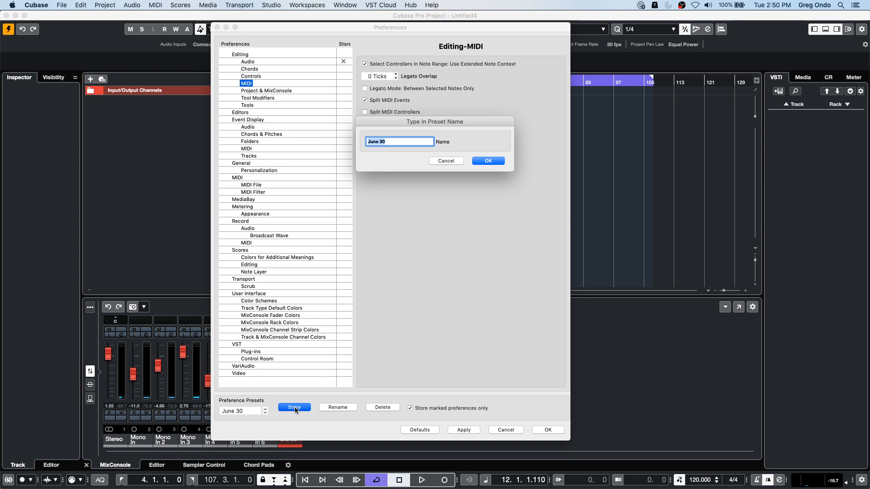
{"action": "left_click", "coordinate": [490, 161]}
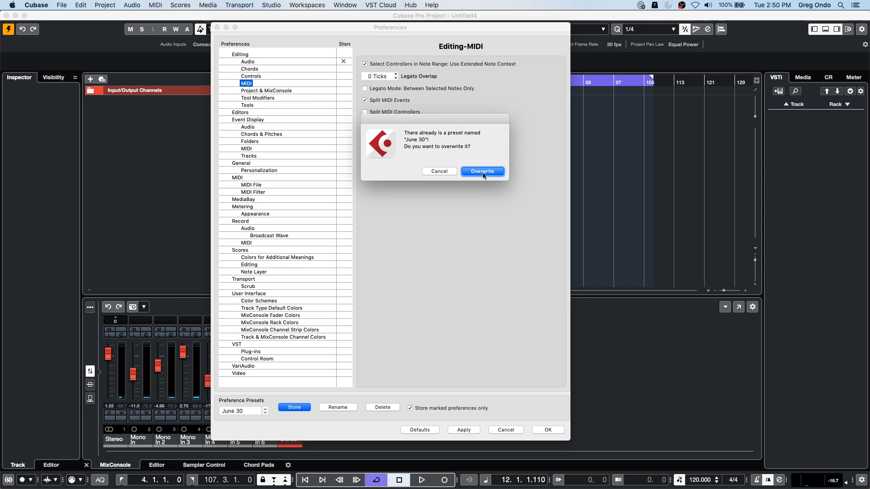
{"action": "left_click", "coordinate": [483, 174]}
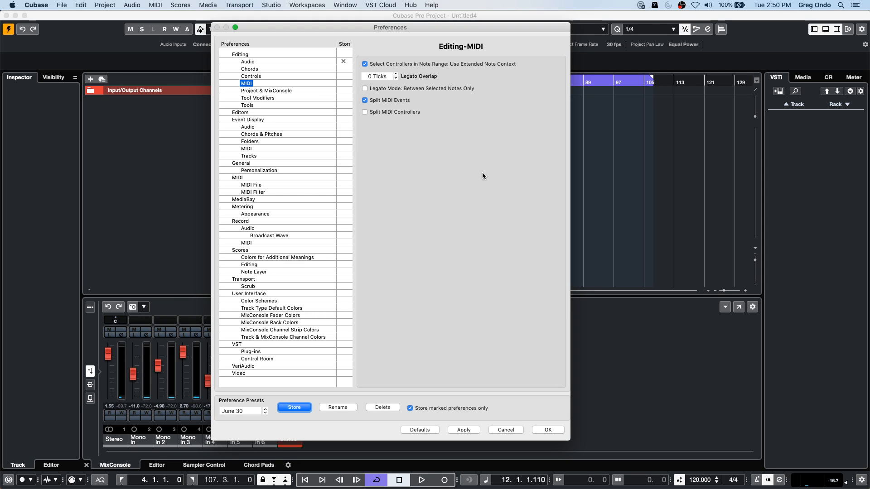
- Load the Default preference preset, turn off Store marked preferences only, and check the Editing pages for audio, controls and MIDI
{"action": "left_click", "coordinate": [242, 411]}
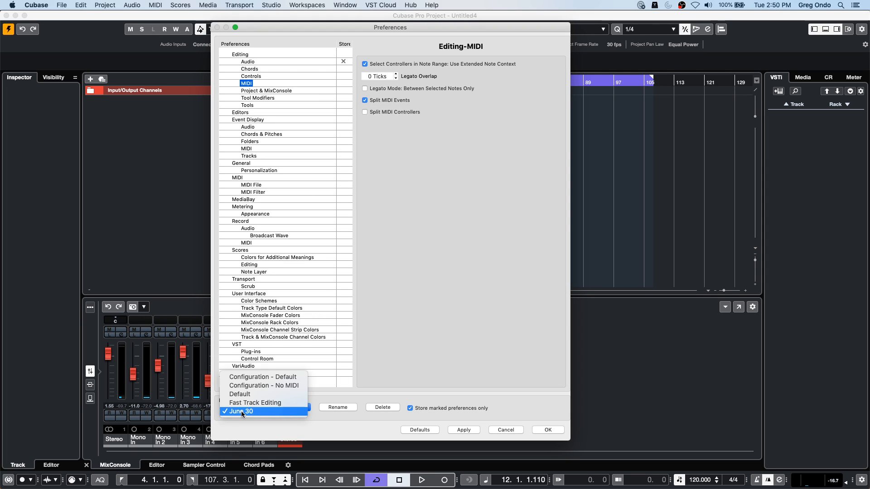
{"action": "left_click", "coordinate": [256, 394]}
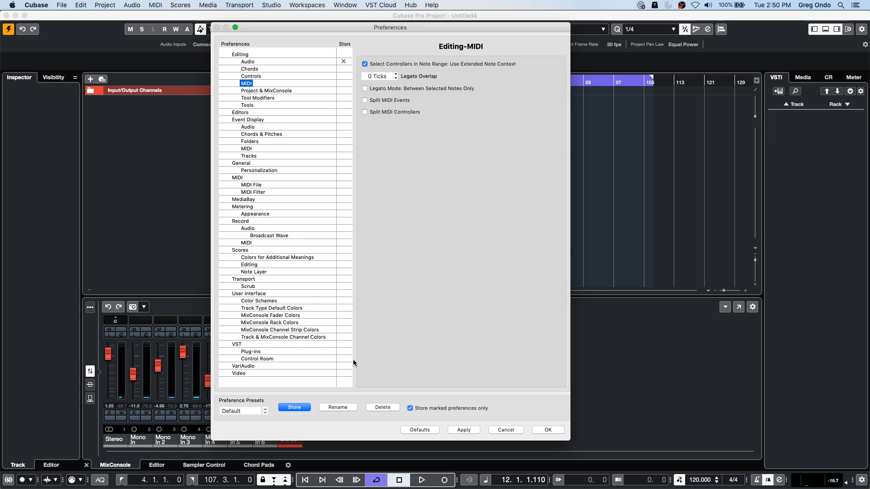
{"action": "left_click", "coordinate": [410, 407]}
{"action": "left_click", "coordinate": [248, 54]}
{"action": "left_click", "coordinate": [251, 68]}
{"action": "left_click", "coordinate": [254, 83]}
{"action": "left_click", "coordinate": [250, 68]}
{"action": "left_click", "coordinate": [247, 76]}
- Load the June 30 preference preset and check the Editing-Audio and Editing-MIDI pages
{"action": "left_click", "coordinate": [244, 411]}
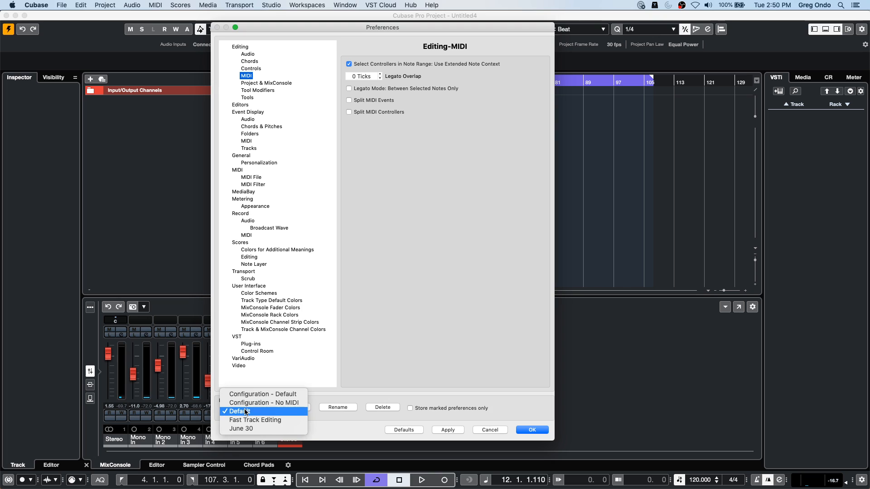
{"action": "left_click", "coordinate": [253, 432]}
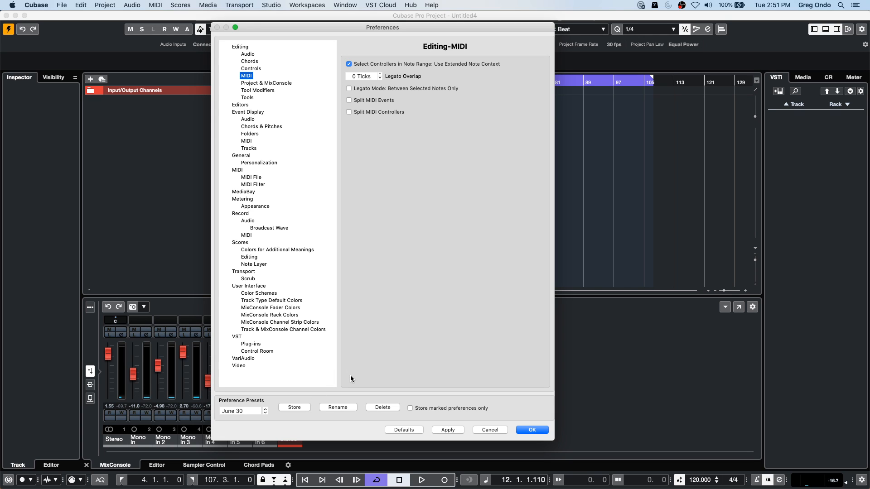
{"action": "left_click", "coordinate": [248, 54]}
{"action": "left_click", "coordinate": [248, 77]}
- Load the Default preference preset, check the Editing-Audio page, and apply and close the preferences
{"action": "left_click", "coordinate": [244, 411]}
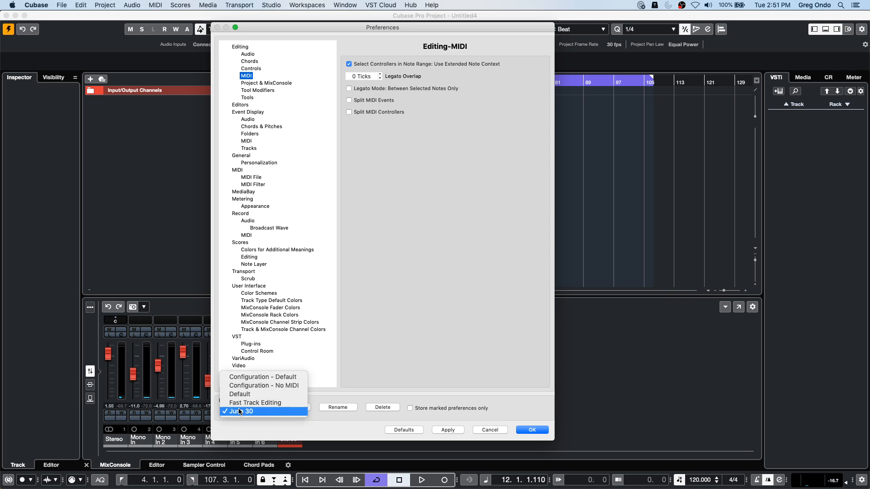
{"action": "left_click", "coordinate": [270, 392]}
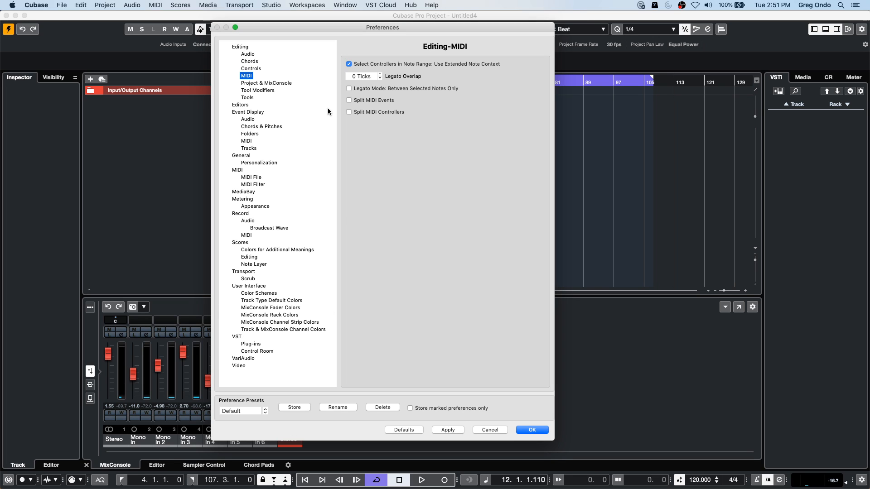
{"action": "left_click", "coordinate": [248, 54]}
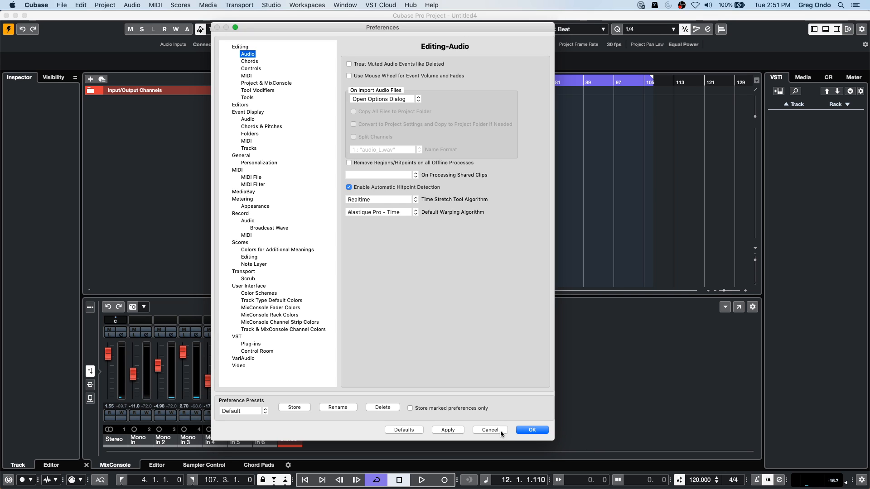
{"action": "left_click", "coordinate": [525, 428]}
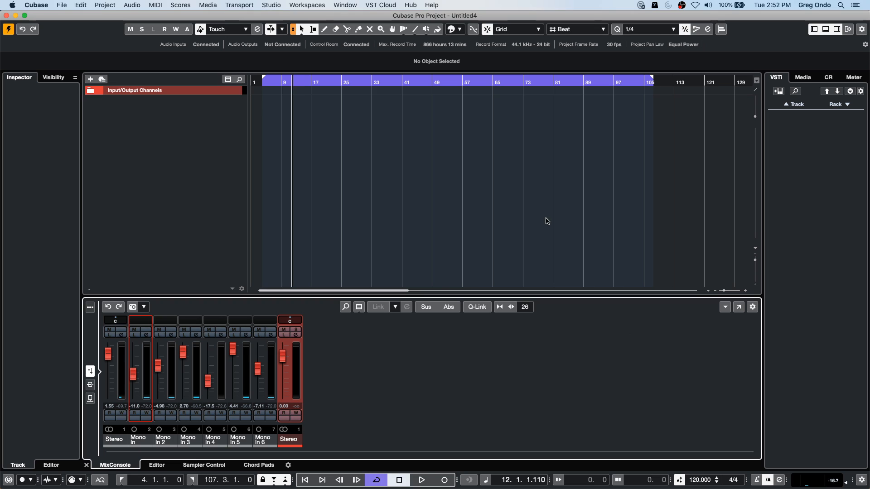
- Examine the external effects in Audio Connections, including the dbx send and return buses and the send port choices
{"action": "right_click", "coordinate": [152, 109]}
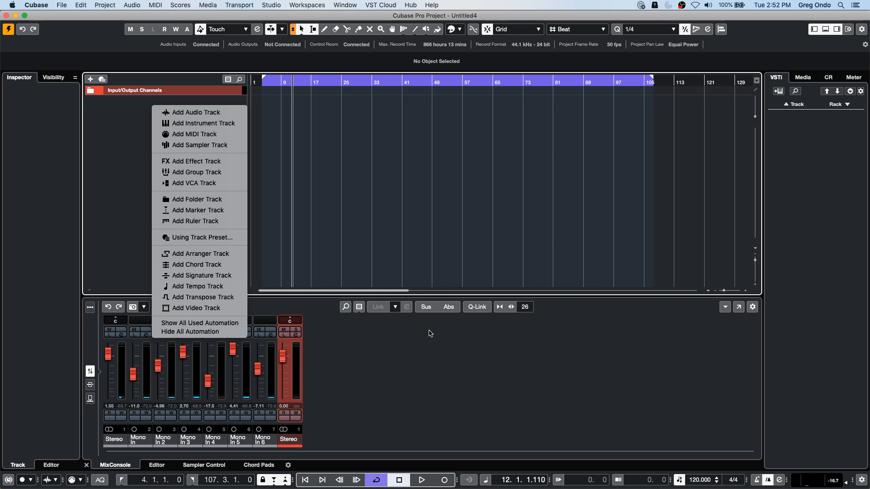
{"action": "left_click", "coordinate": [404, 230]}
{"action": "key", "text": "F4"}
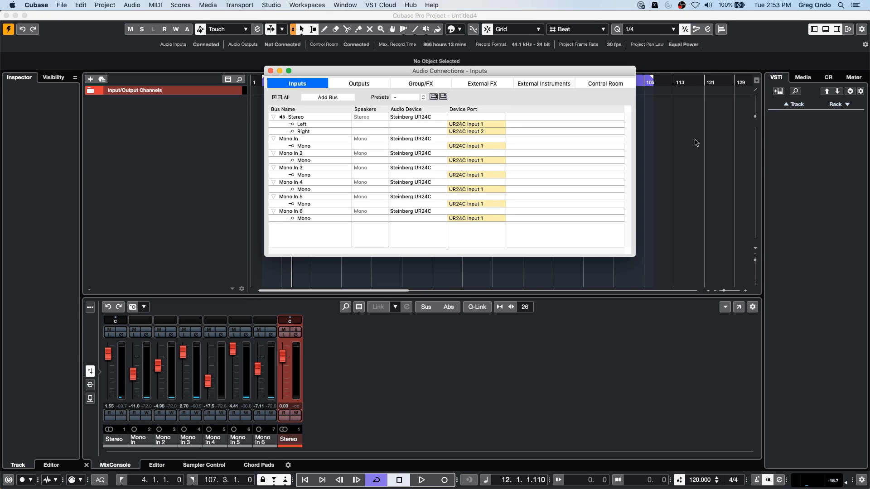
{"action": "left_click", "coordinate": [497, 83]}
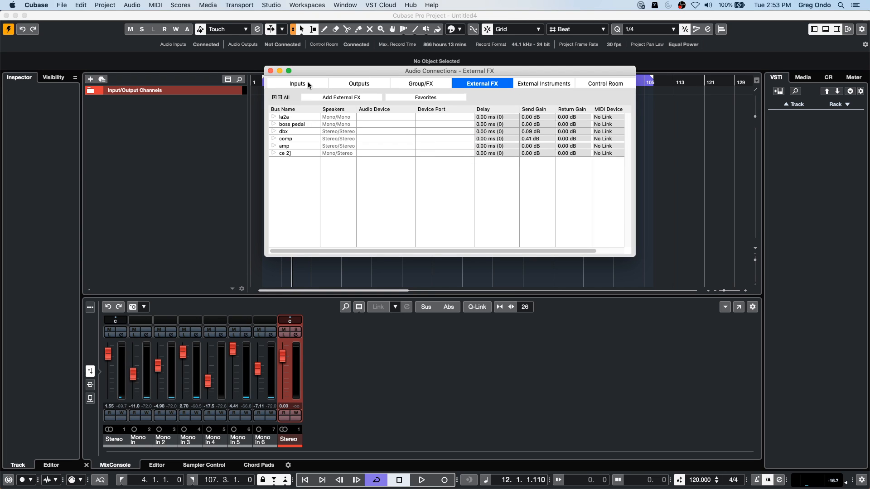
{"action": "left_click", "coordinate": [274, 131]}
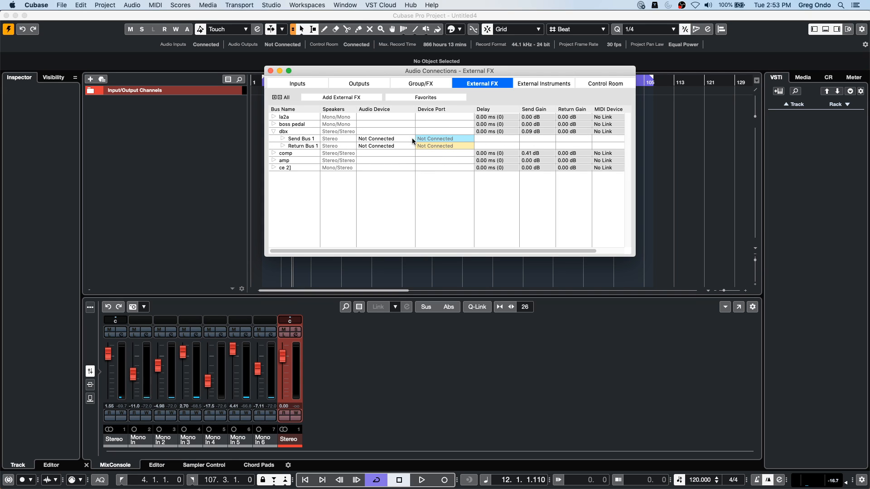
{"action": "left_click", "coordinate": [447, 139]}
{"action": "left_click", "coordinate": [419, 206]}
{"action": "left_click", "coordinate": [271, 71]}
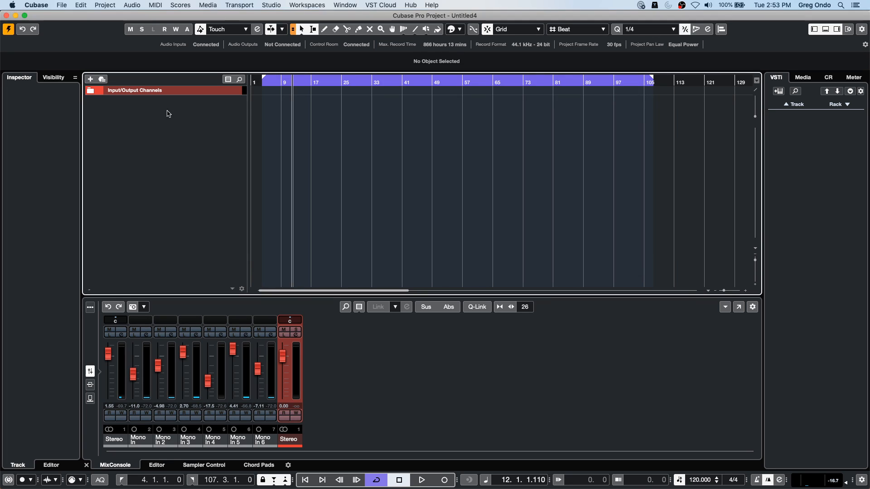
- Add one stereo audio track with UR24C Input 1 (Mono) as input and Stereo as output
{"action": "right_click", "coordinate": [157, 111]}
{"action": "left_click", "coordinate": [185, 117]}
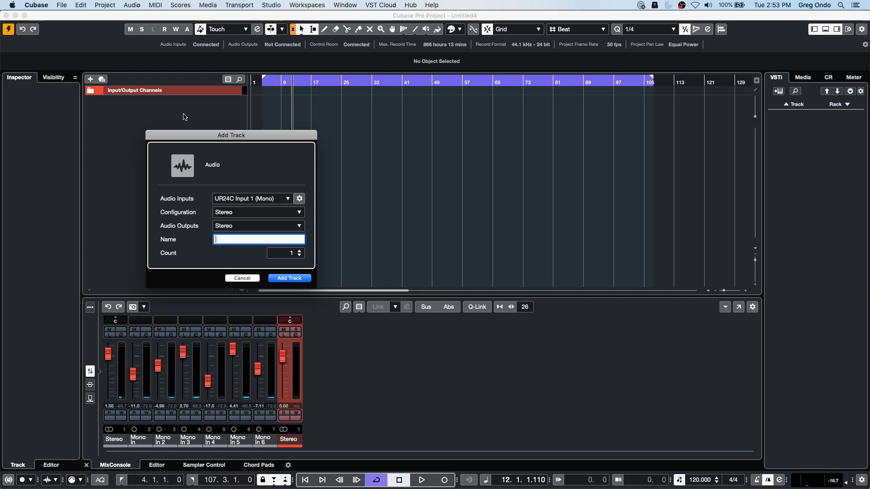
{"action": "key", "text": "Return"}
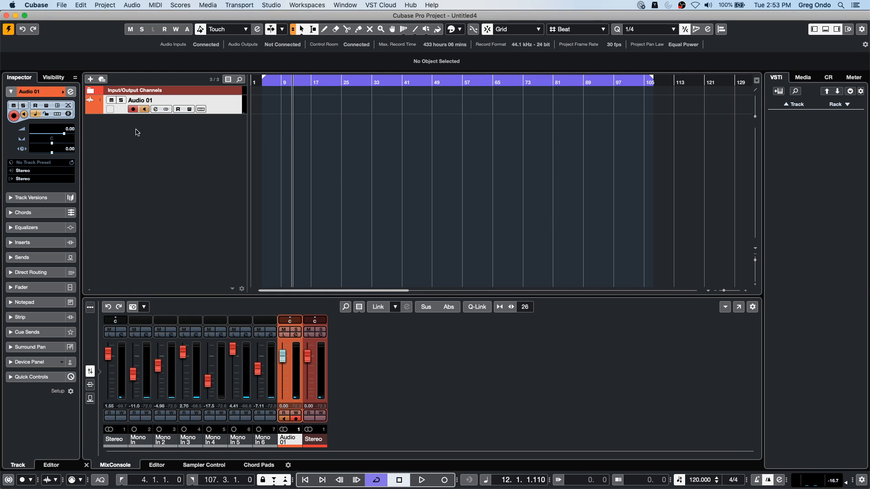
- Load the external plug-in dbx into the first insert slot of the Audio 01 track
{"action": "left_click", "coordinate": [39, 242]}
{"action": "left_click", "coordinate": [49, 169]}
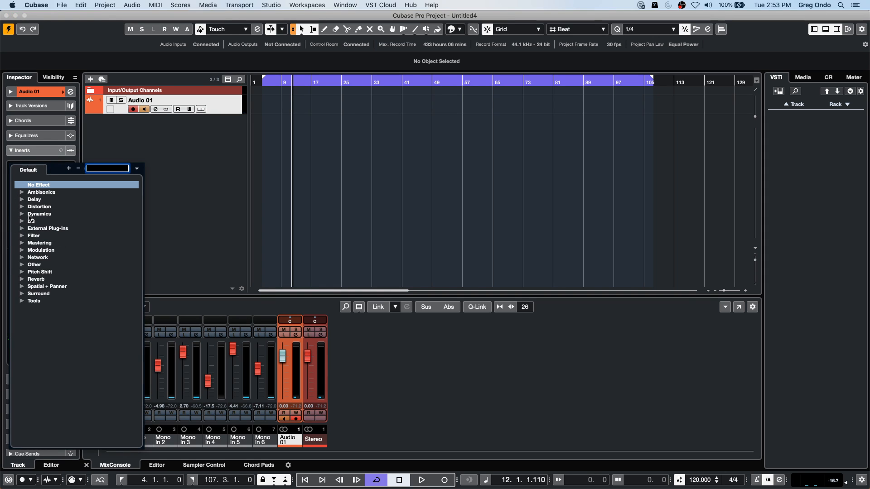
{"action": "left_click", "coordinate": [22, 228]}
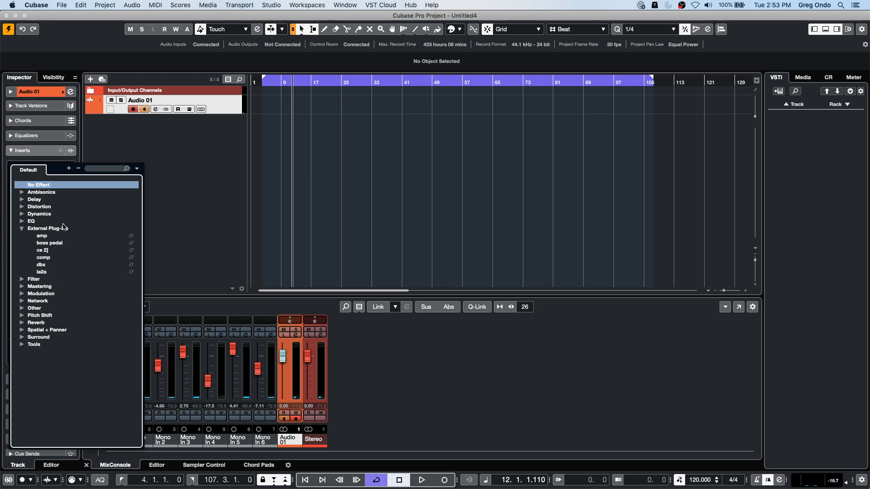
{"action": "left_click", "coordinate": [45, 266]}
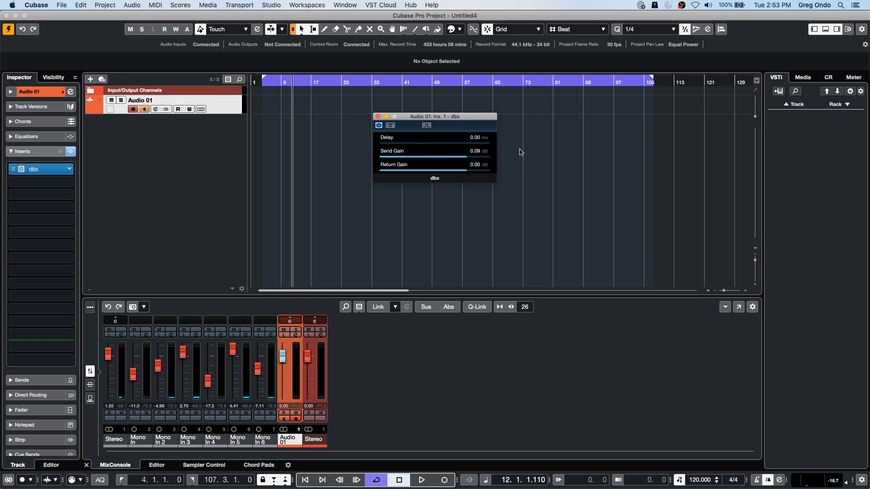
- Measure the dbx effect's loop delay for delay compensation and remove dbx from the insert slot
{"action": "left_click", "coordinate": [428, 128]}
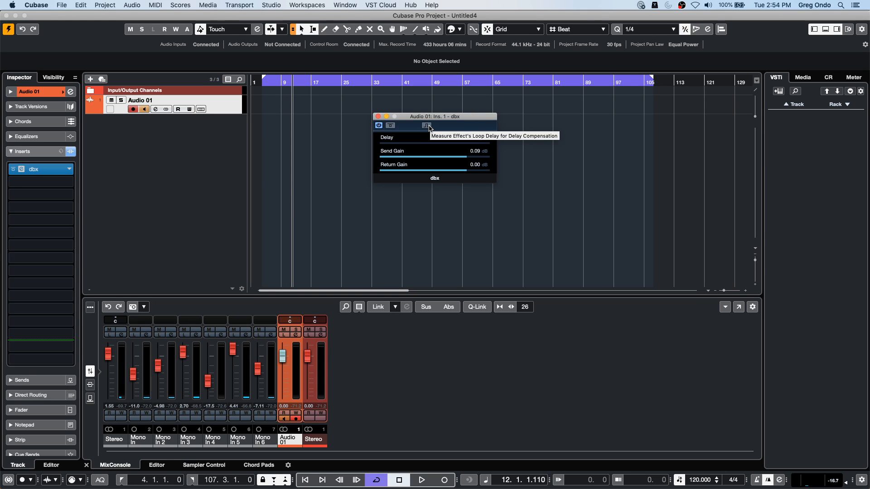
{"action": "left_click", "coordinate": [429, 128]}
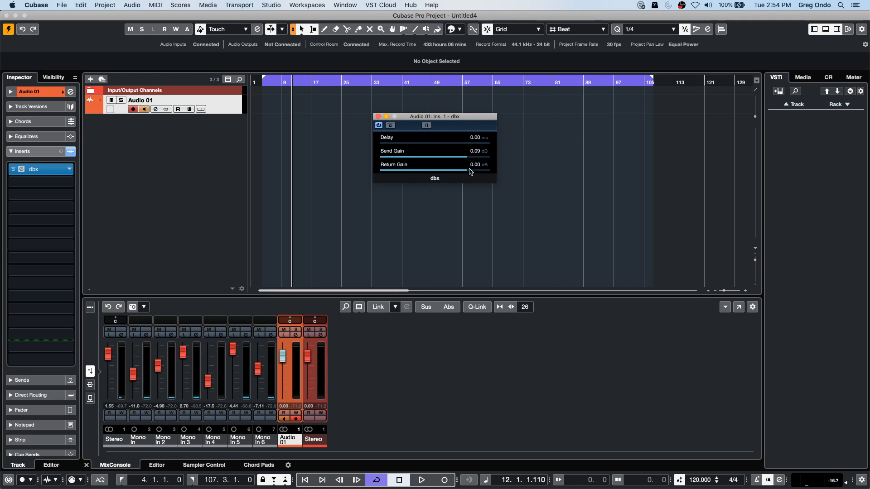
{"action": "left_click", "coordinate": [68, 170]}
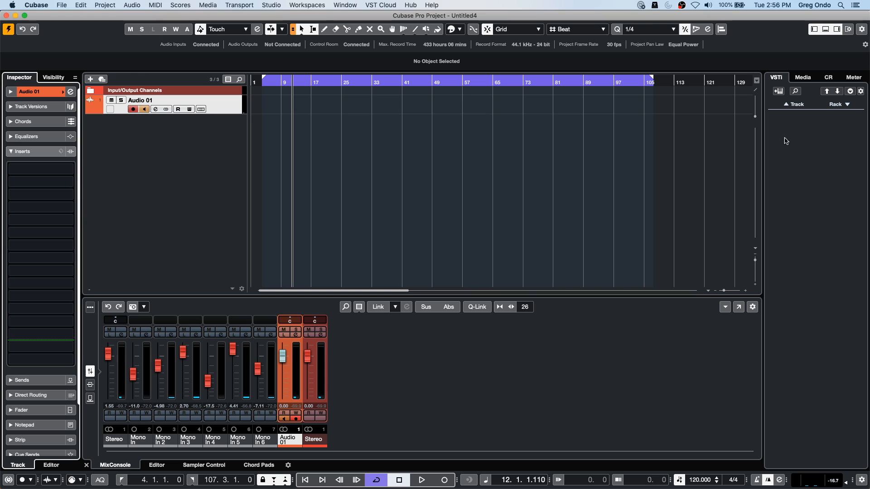
- Show the Control Room, then switch to the open project "beatles stones t" and activate it
{"action": "left_click", "coordinate": [211, 111]}
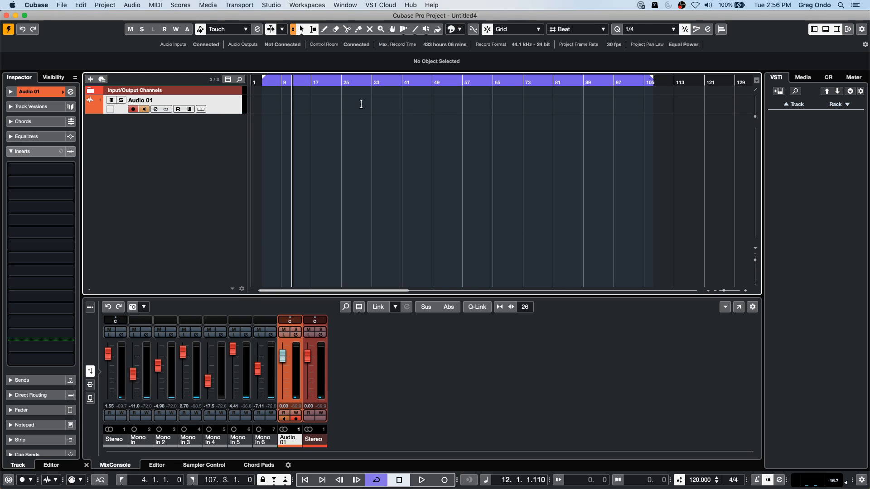
{"action": "left_click", "coordinate": [828, 77]}
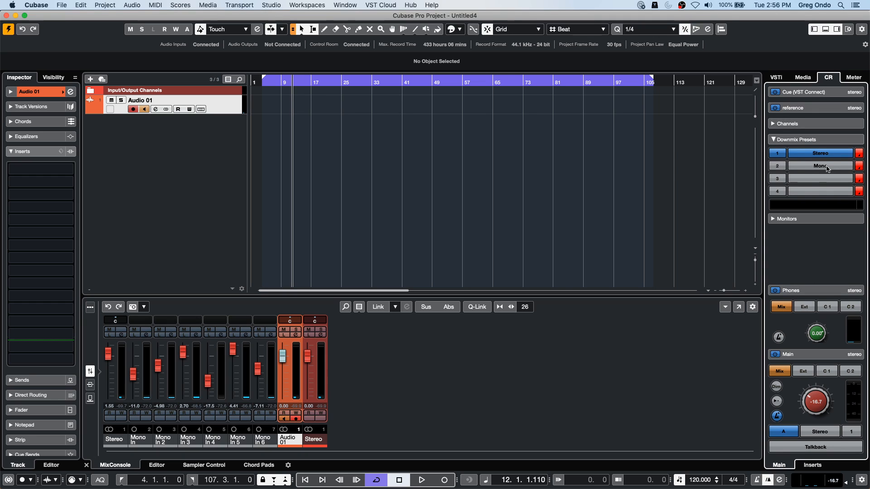
{"action": "left_click", "coordinate": [354, 5]}
{"action": "left_click", "coordinate": [464, 186]}
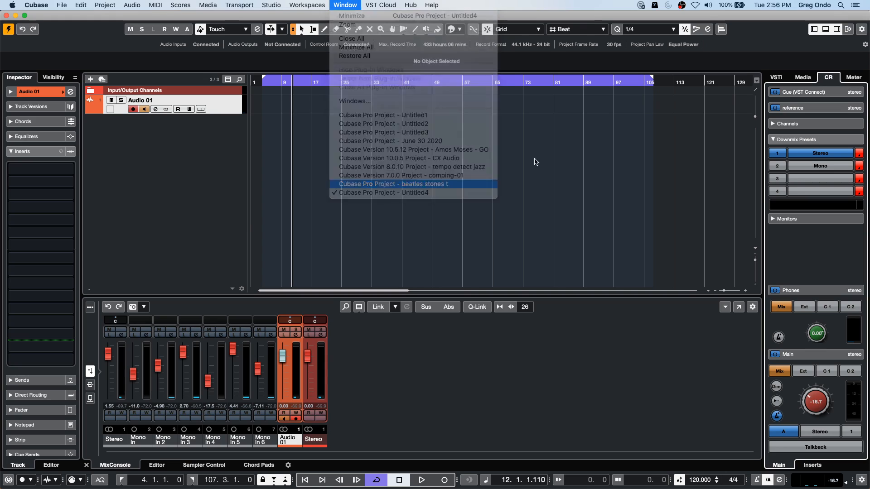
{"action": "left_click", "coordinate": [9, 30]}
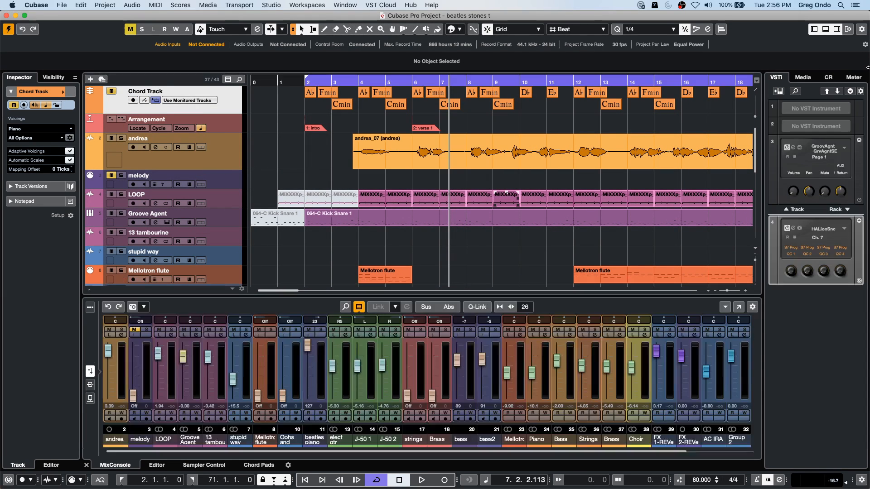
- Play the project and adjust the main Control Room level to -15.1 dB
{"action": "key", "text": "space"}
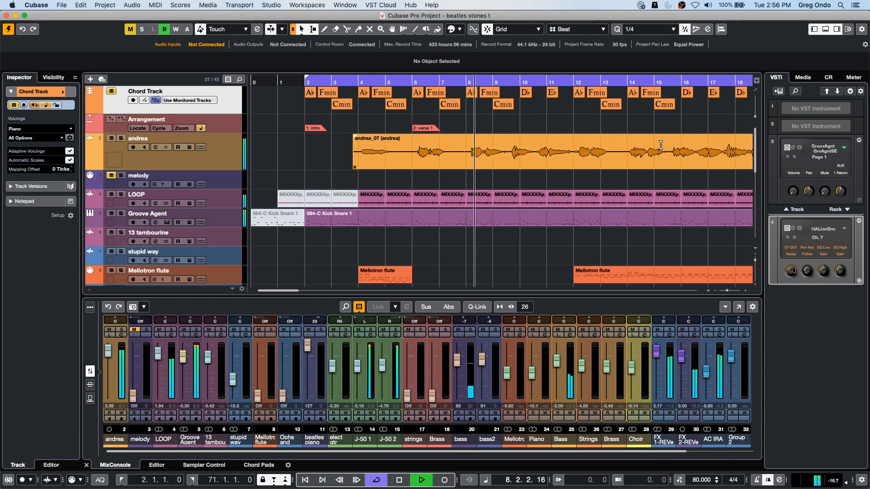
{"action": "left_click", "coordinate": [827, 80]}
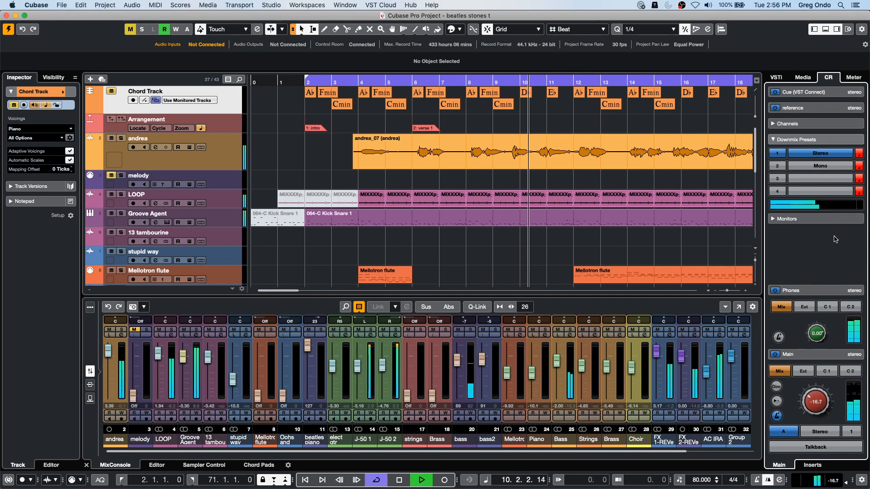
{"action": "left_click_drag", "start_coordinate": [814, 391], "coordinate": [762, 335]}
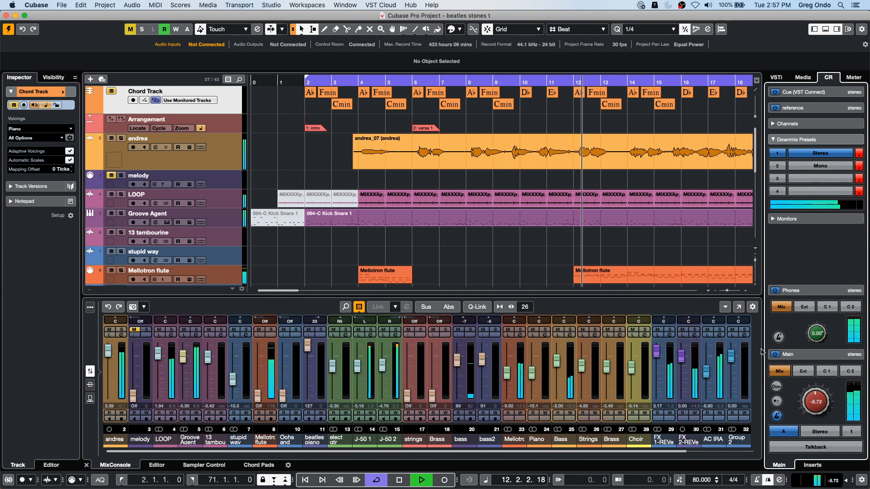
{"action": "left_click_drag", "start_coordinate": [815, 393], "coordinate": [807, 397]}
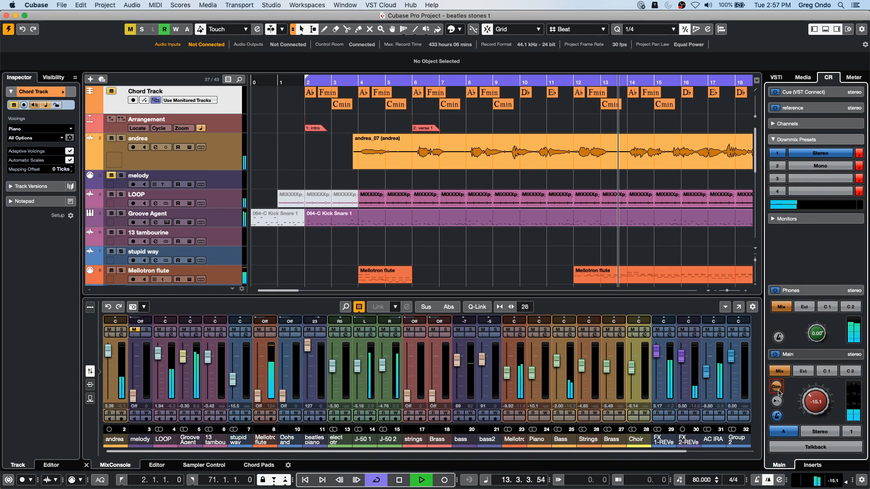
- Dim the main Control Room output during playback, then stop playback and switch Dim off
{"action": "left_click", "coordinate": [776, 386]}
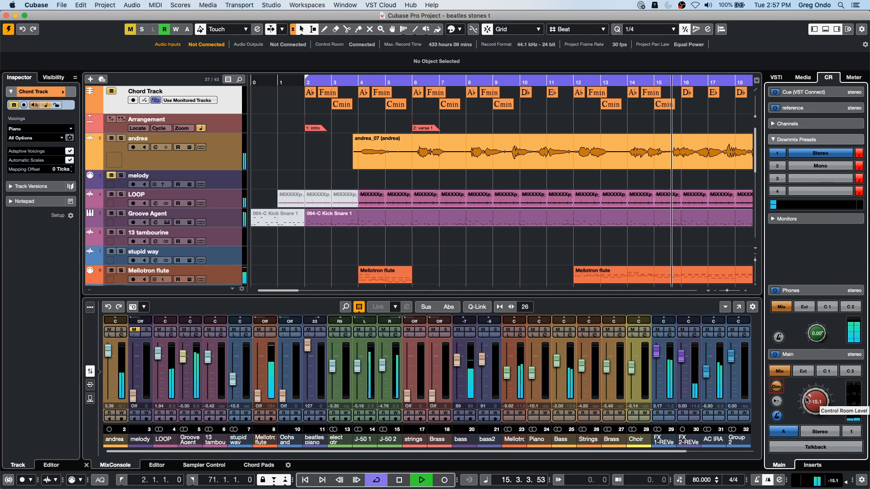
{"action": "key", "text": "space"}
{"action": "left_click", "coordinate": [777, 388]}
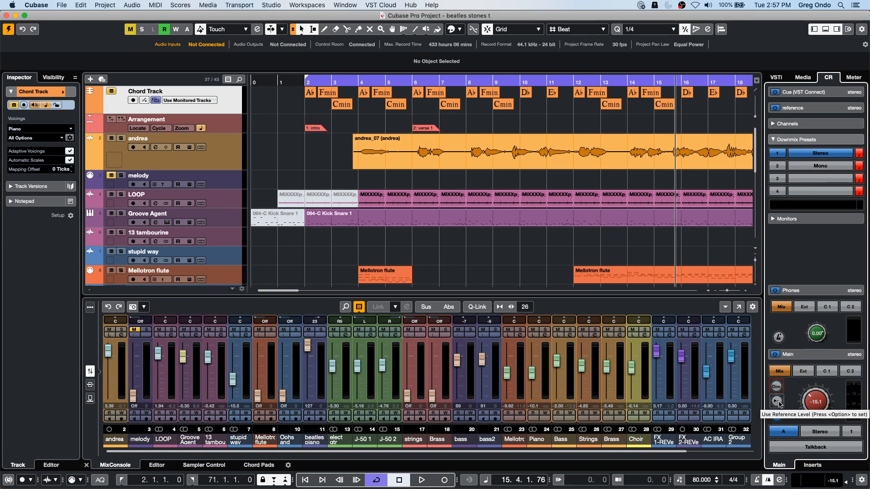
- Try out and store the Control Room reference level, and set the main level to -13.3 dB
{"action": "left_click", "coordinate": [778, 402]}
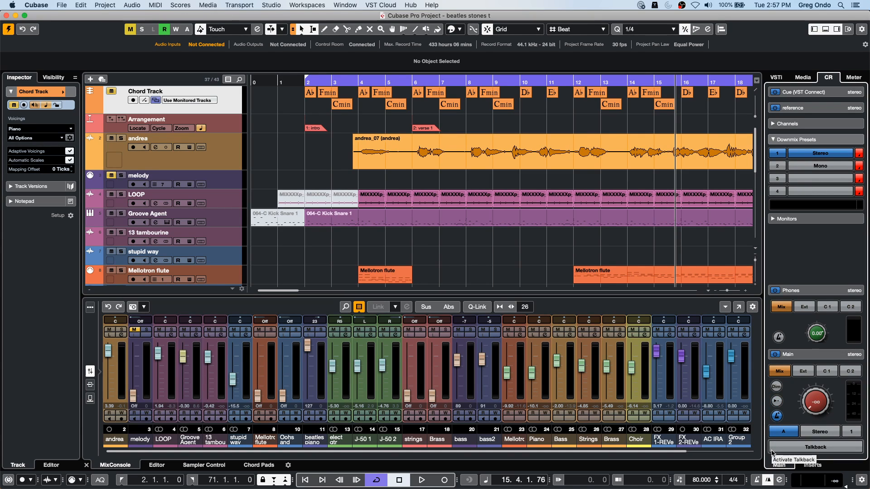
{"action": "key", "text": "alt"}
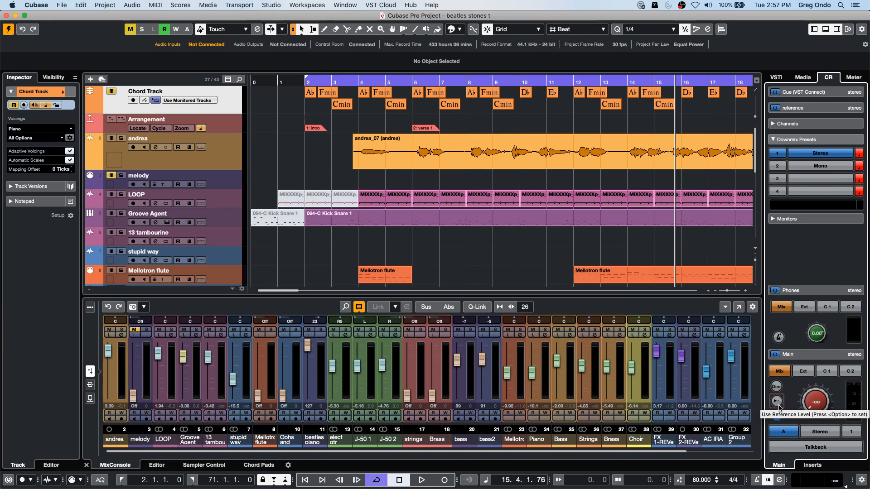
{"action": "key", "text": "alt"}
{"action": "left_click", "coordinate": [776, 401]}
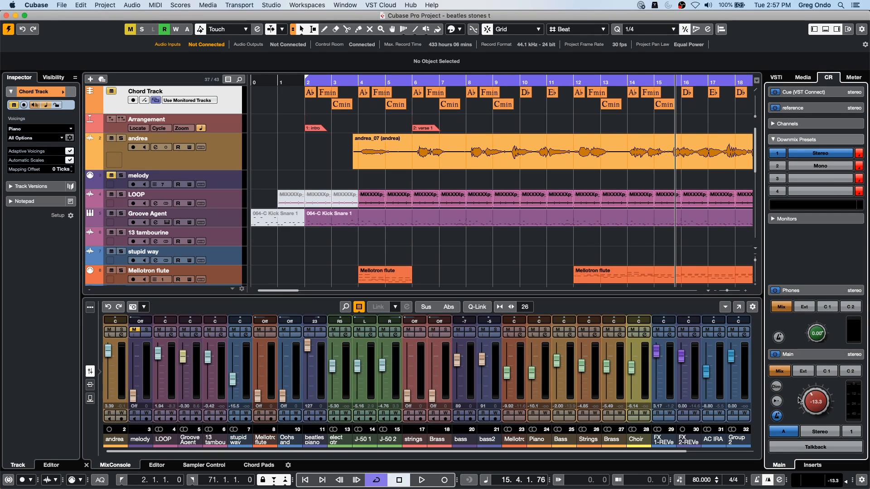
- Play the project with the Control Room reference level engaged, then stop playback
{"action": "key", "text": "space"}
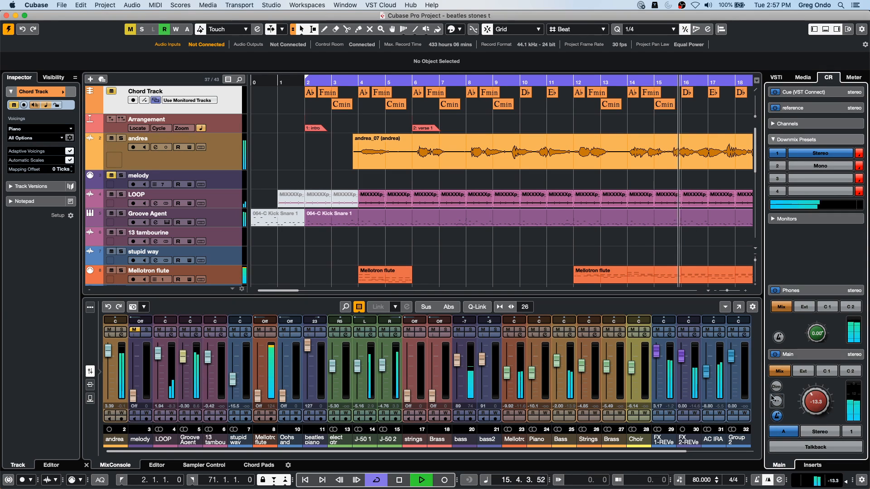
{"action": "left_click", "coordinate": [776, 401]}
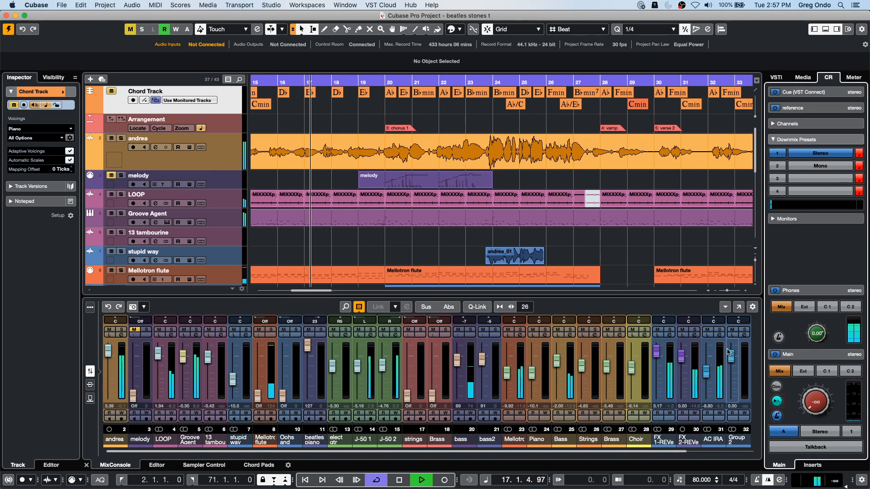
{"action": "key", "text": "space"}
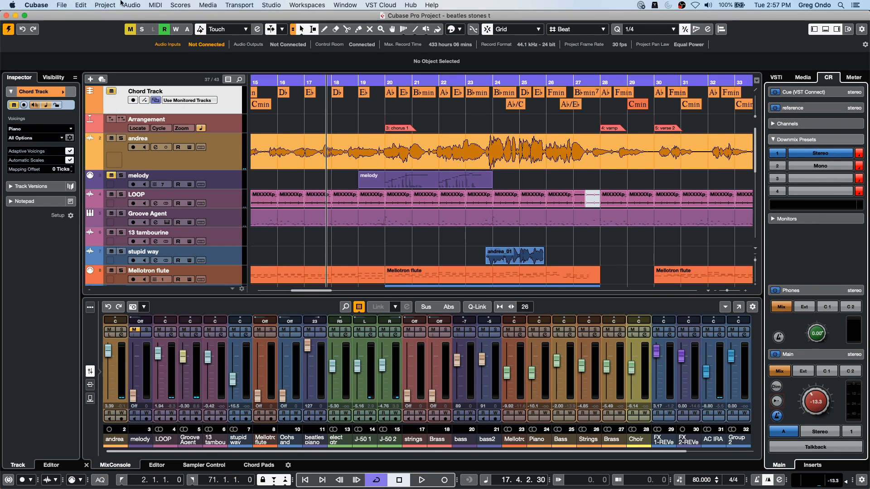
- Open the Audio Connections and review the external FX send and return buses
{"action": "left_click", "coordinate": [323, 5]}
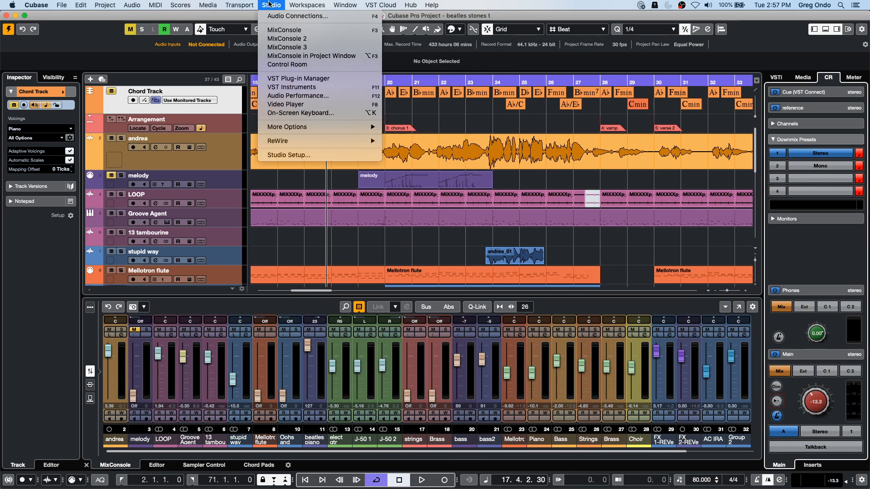
{"action": "left_click", "coordinate": [275, 17]}
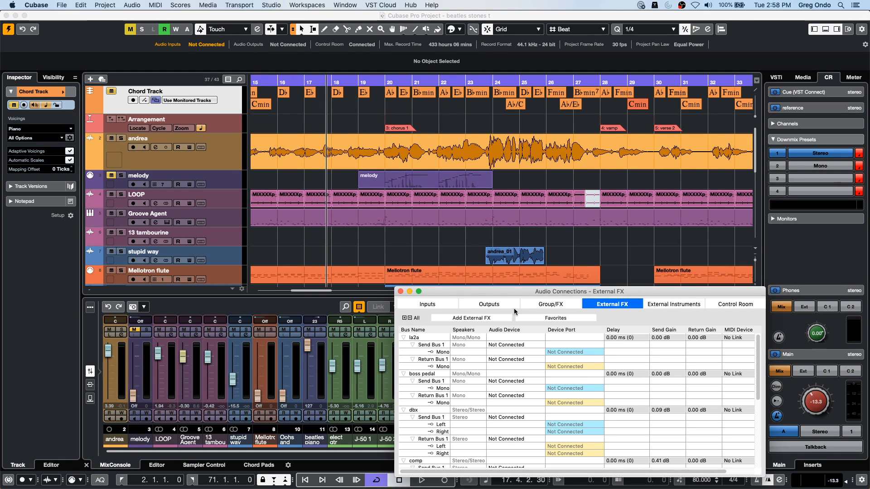
{"action": "left_click_drag", "start_coordinate": [513, 292], "coordinate": [351, 128]}
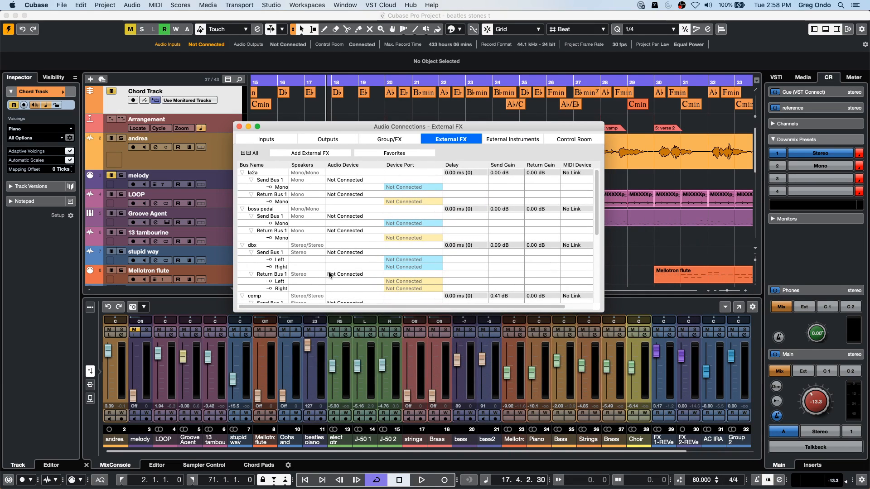
{"action": "scroll", "coordinate": [328, 272], "scroll_direction": "down", "scroll_amount": 3}
{"action": "scroll", "coordinate": [328, 272], "scroll_direction": "down", "scroll_amount": 3}
{"action": "scroll", "coordinate": [328, 275], "scroll_direction": "down", "scroll_amount": 1}
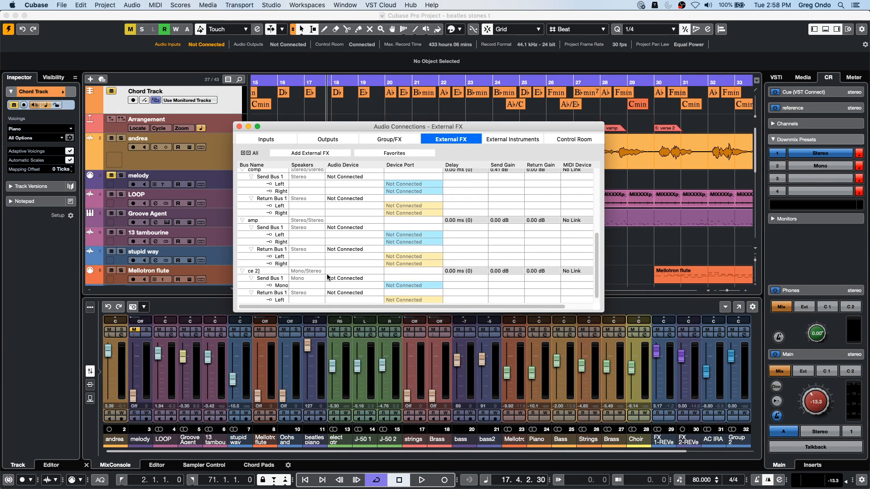
- Check the Control Room connections and the audio devices offered for the Phones channel, and close the Audio Connections
{"action": "left_click", "coordinate": [575, 139]}
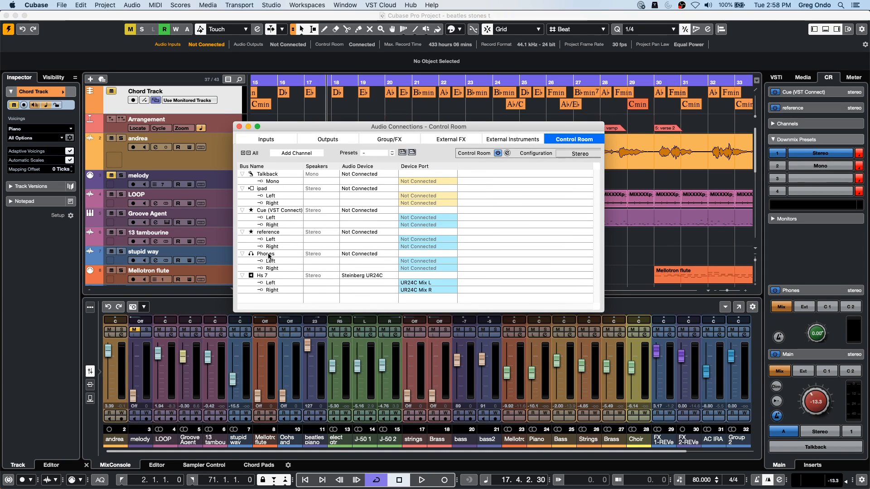
{"action": "left_click", "coordinate": [369, 254]}
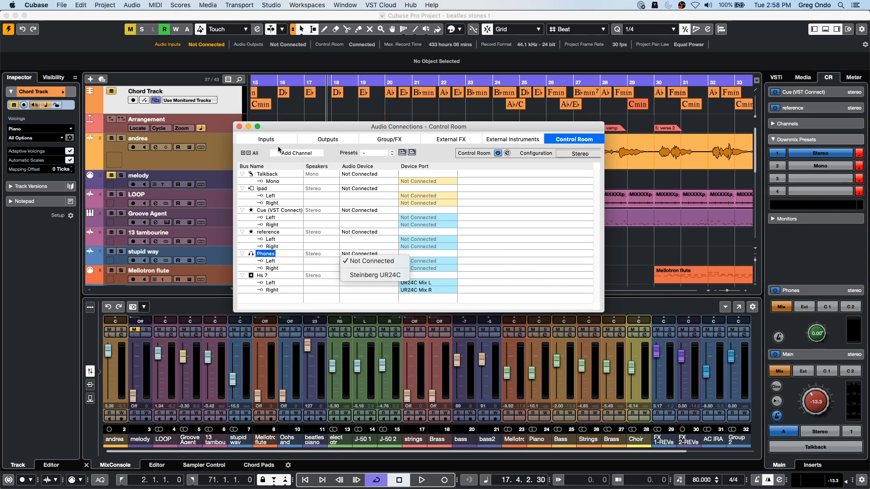
{"action": "left_click", "coordinate": [242, 128]}
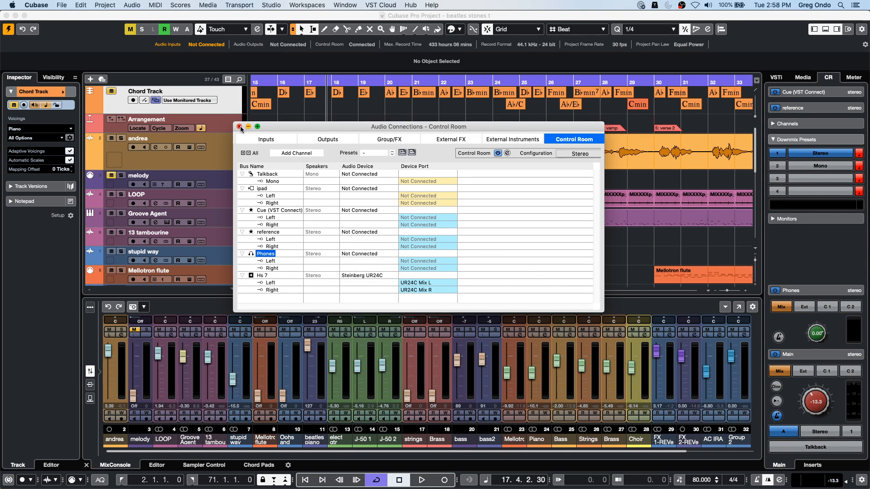
{"action": "left_click", "coordinate": [239, 126]}
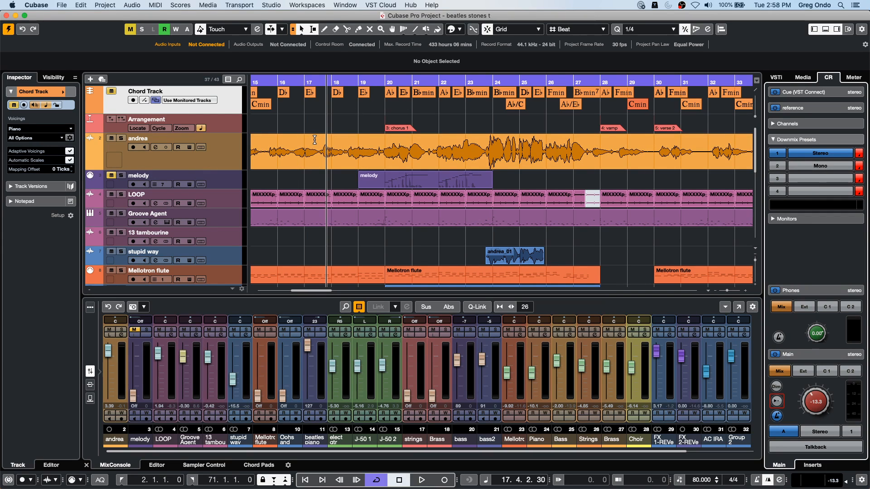
- Select the range from 17.3.1.0 to 21.4.1.0 on the andrea track and move the Automation Panel clear of it
{"action": "left_click_drag", "start_coordinate": [318, 143], "coordinate": [432, 145]}
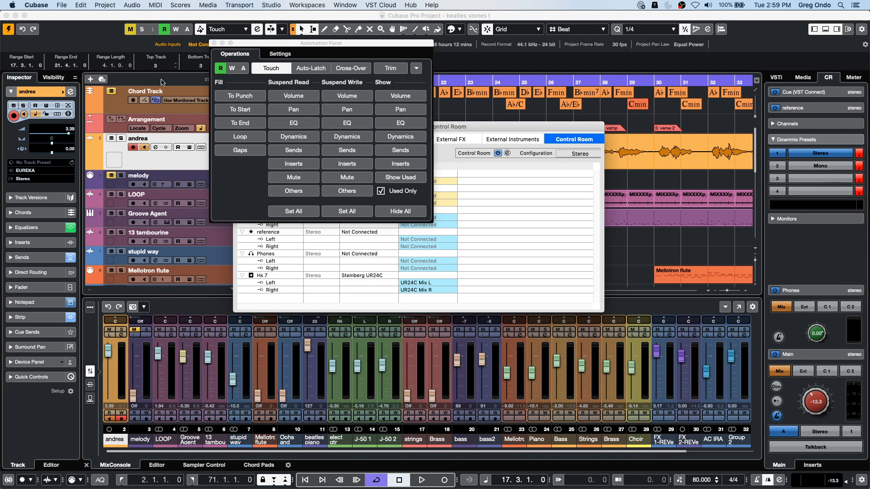
{"action": "left_click_drag", "start_coordinate": [517, 129], "coordinate": [864, 111]}
{"action": "left_click", "coordinate": [596, 108]}
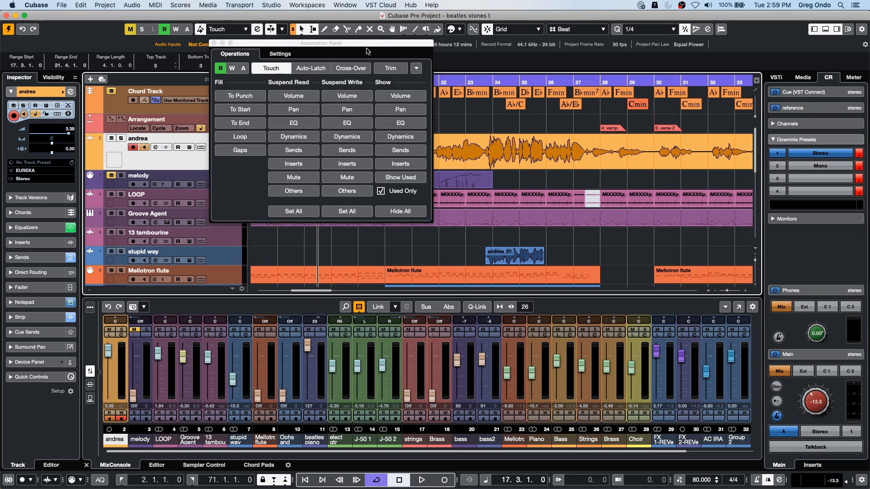
{"action": "left_click", "coordinate": [308, 49]}
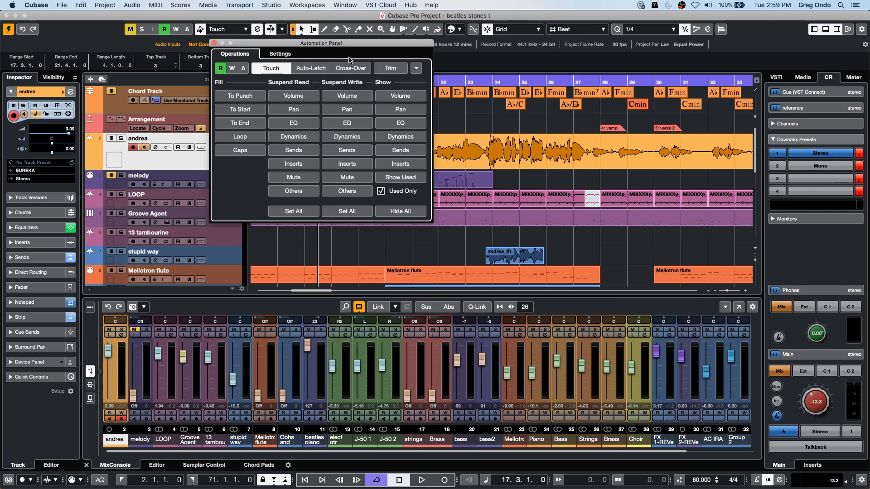
{"action": "left_click_drag", "start_coordinate": [379, 46], "coordinate": [734, 165]}
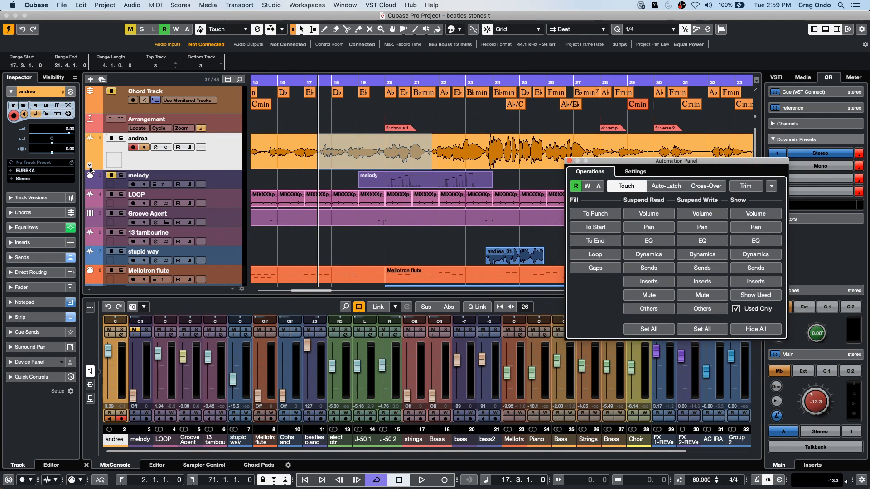
- Show and enlarge the andrea track's volume automation lane, with automation read and write enabled
{"action": "left_click", "coordinate": [89, 167]}
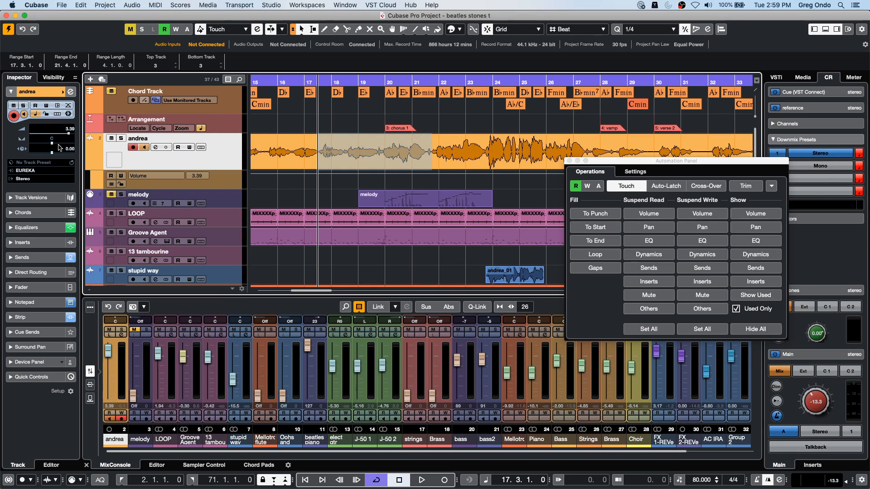
{"action": "left_click", "coordinate": [187, 148]}
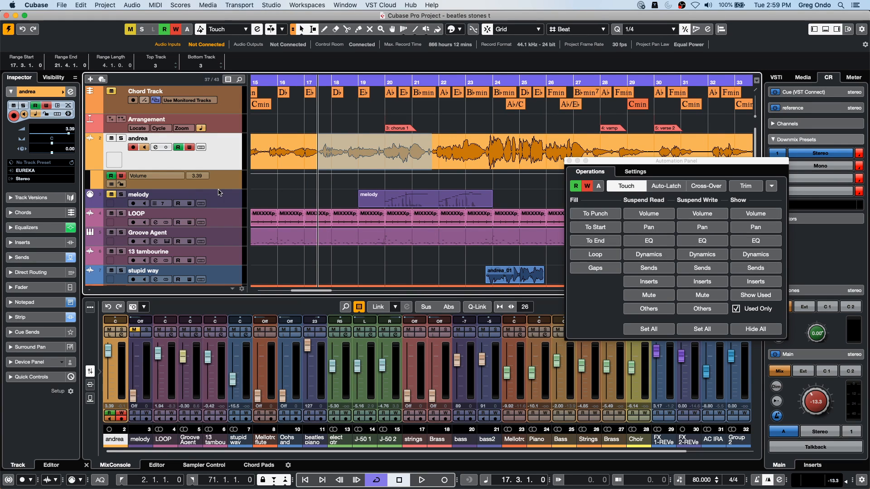
{"action": "left_click_drag", "start_coordinate": [217, 189], "coordinate": [217, 216]}
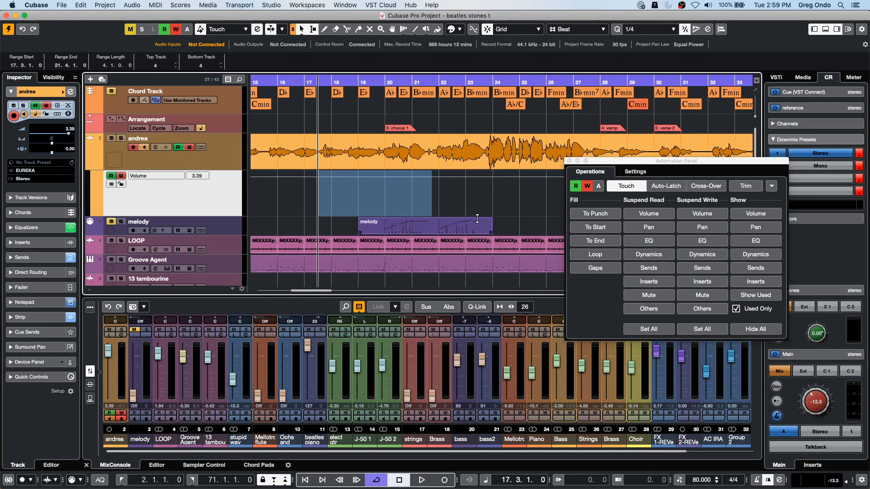
- Enable Loop fill and write the andrea volume down to -2.18 dB with the Inspector fader during playback
{"action": "left_click", "coordinate": [595, 254]}
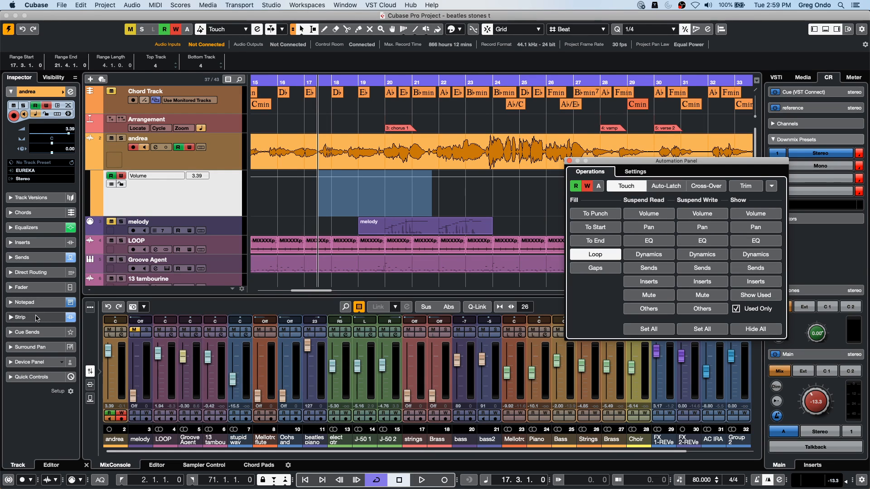
{"action": "left_click", "coordinate": [42, 287]}
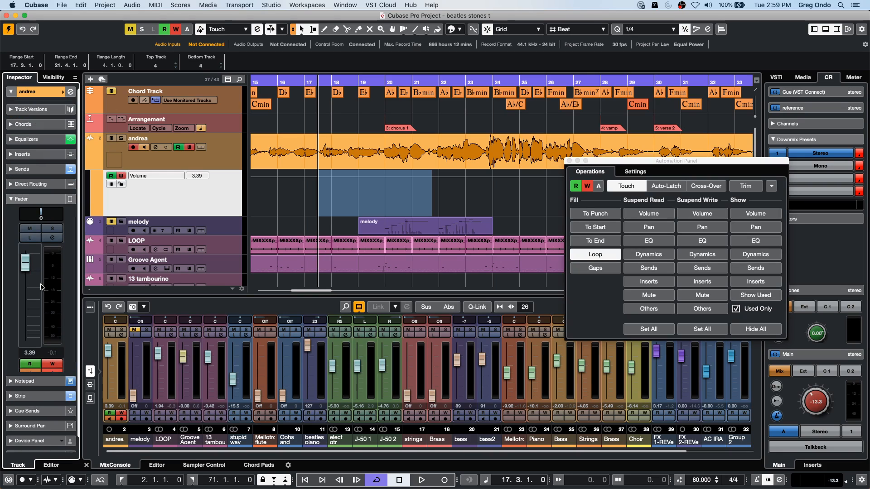
{"action": "key", "text": "space"}
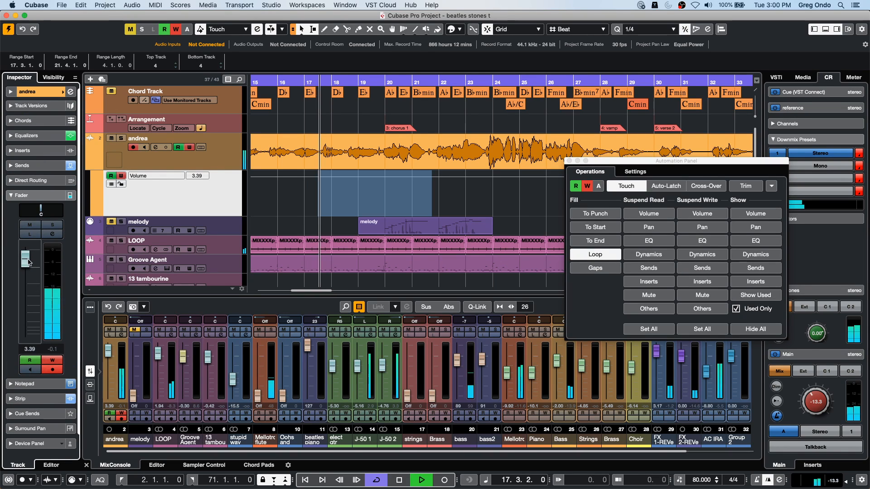
{"action": "left_click", "coordinate": [27, 269]}
{"action": "left_click_drag", "start_coordinate": [27, 271], "coordinate": [27, 279]}
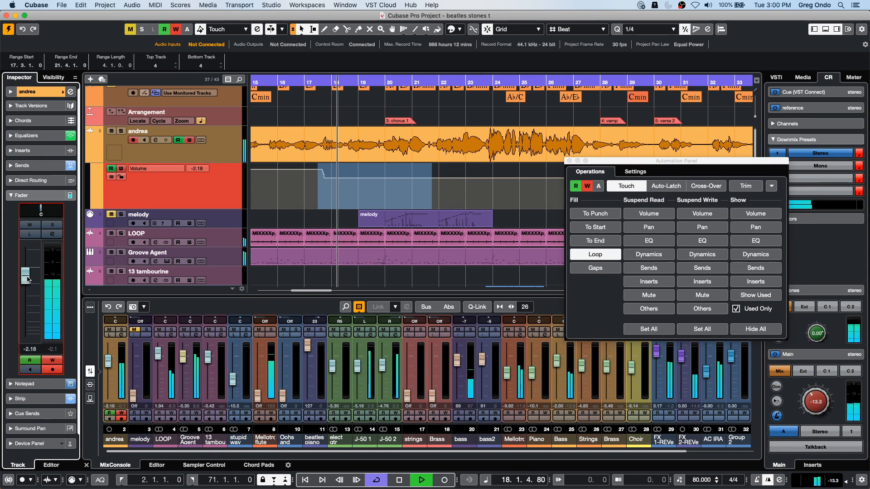
{"action": "key", "text": "space"}
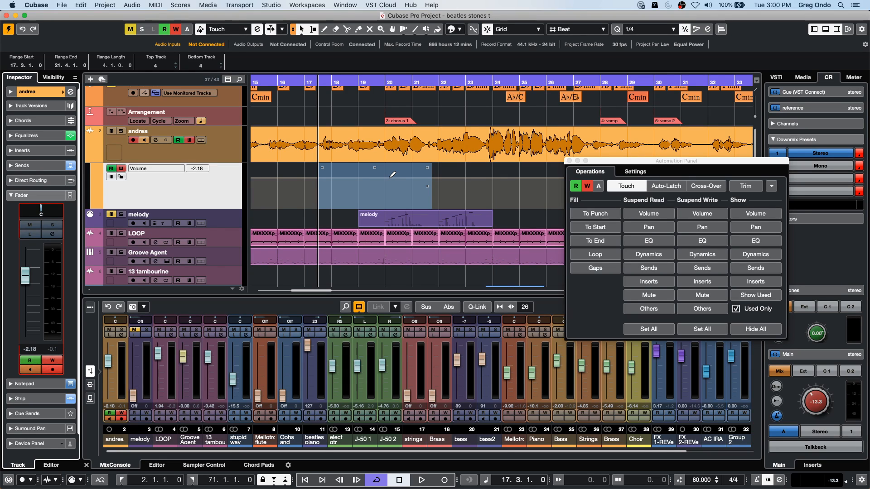
- Write the andrea volume down to -11.7 dB using Loop fill during playback, and lock Loop fill on
{"action": "left_click", "coordinate": [595, 254]}
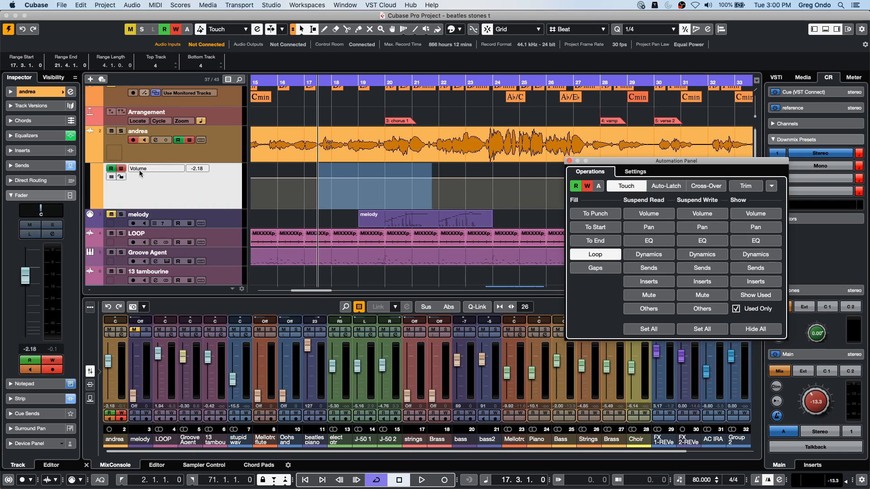
{"action": "key", "text": "space"}
{"action": "left_click_drag", "start_coordinate": [26, 276], "coordinate": [25, 303]}
{"action": "key", "text": "space"}
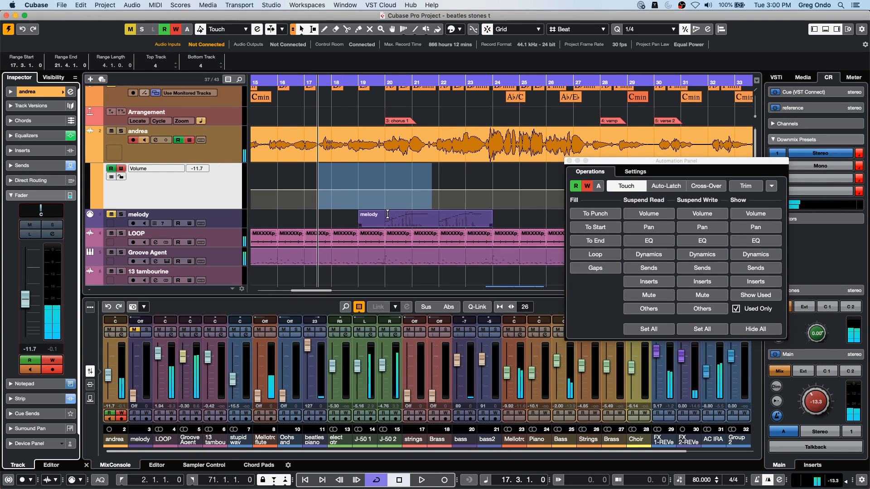
{"action": "left_click", "coordinate": [610, 258]}
{"action": "left_click", "coordinate": [611, 261]}
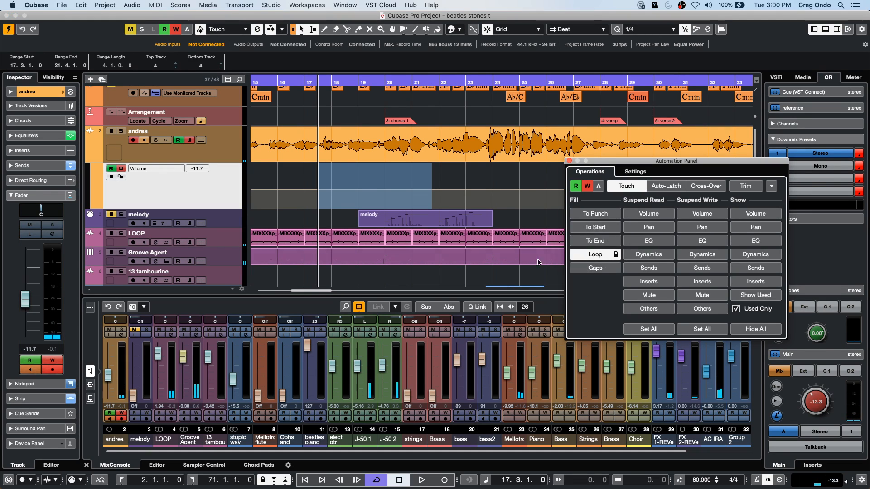
- Raise the andrea volume automation to -6.22 dB between 18.3.1.0 and 23.2.1.0
{"action": "left_click", "coordinate": [474, 175]}
{"action": "left_click_drag", "start_coordinate": [474, 175], "coordinate": [539, 175]}
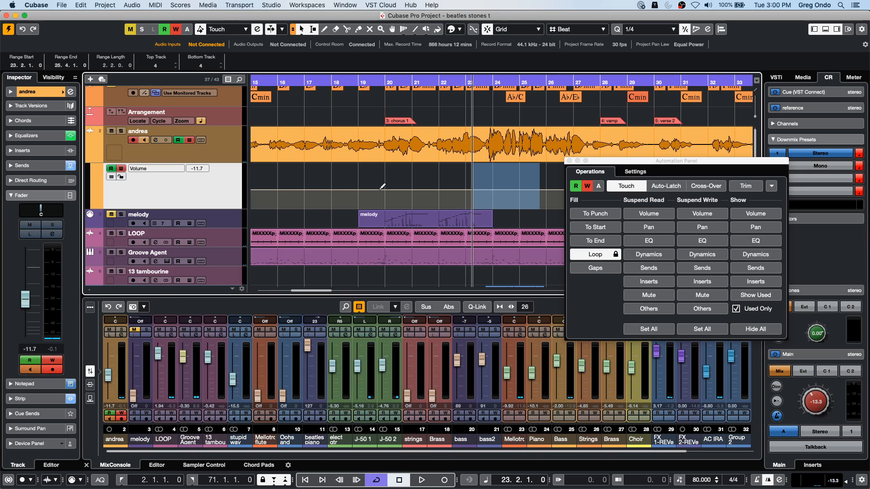
{"action": "left_click_drag", "start_coordinate": [344, 174], "coordinate": [472, 175]}
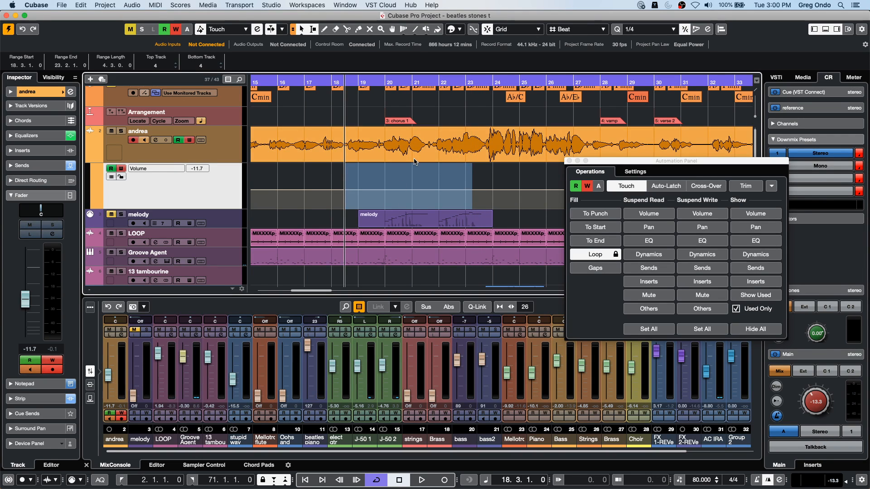
{"action": "left_click_drag", "start_coordinate": [408, 166], "coordinate": [410, 160]}
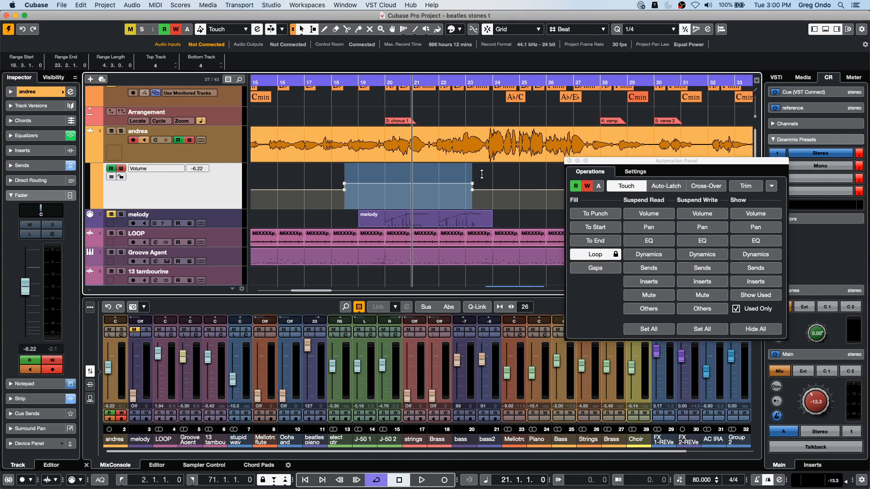
- Try lowering the andrea volume automation to -19.8 dB between 23.4.1.0 and 27.3.1.0, and undo both range adjustments
{"action": "left_click_drag", "start_coordinate": [485, 172], "coordinate": [592, 173]}
{"action": "left_click", "coordinate": [535, 165]}
{"action": "left_click_drag", "start_coordinate": [536, 166], "coordinate": [540, 187]}
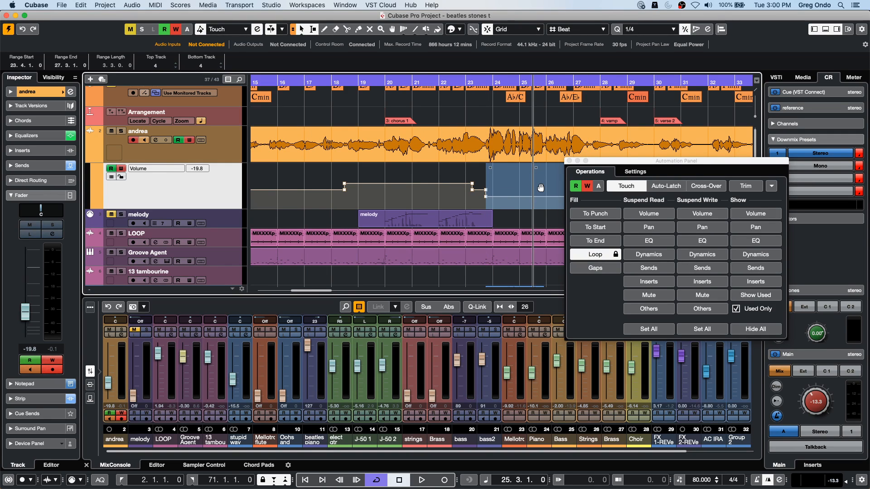
{"action": "key", "text": "super+z"}
{"action": "key", "text": "super+z"}
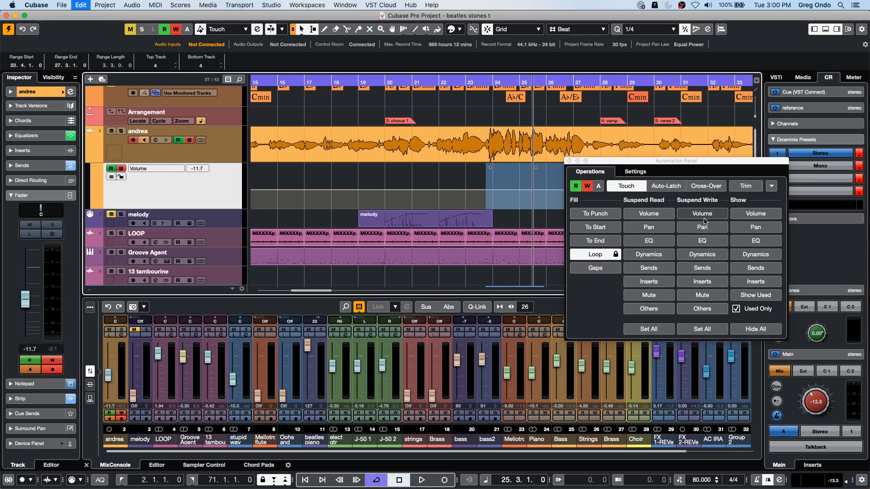
- Raise the andrea volume automation to -4.16 dB between 19.2.1.0 and 24.1.1.0
{"action": "left_click_drag", "start_coordinate": [366, 182], "coordinate": [493, 183]}
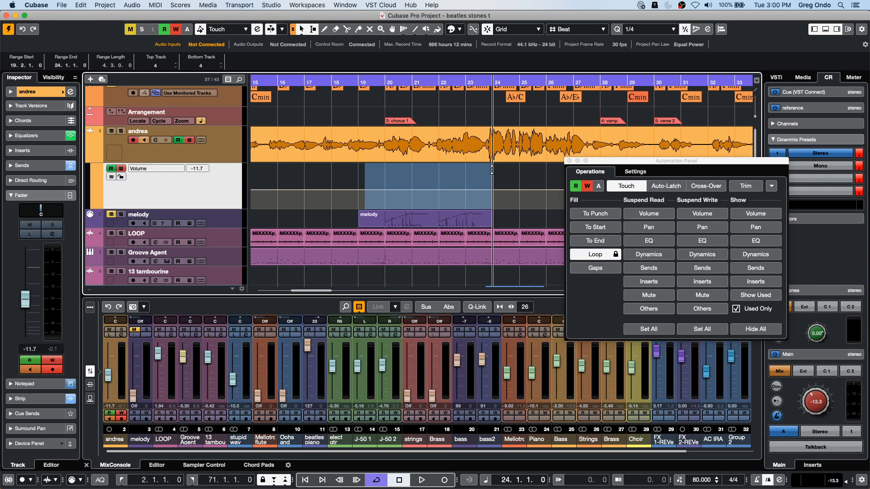
{"action": "left_click_drag", "start_coordinate": [426, 166], "coordinate": [326, 183]}
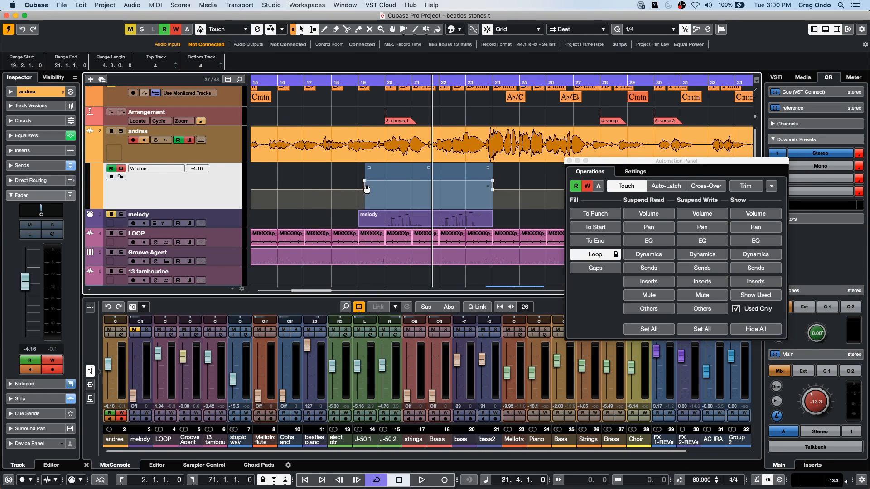
{"action": "left_click_drag", "start_coordinate": [366, 186], "coordinate": [365, 184]}
- Move the two automation points at the raised section's start to 20.2.4.119, and close the Automation Panel
{"action": "left_click", "coordinate": [357, 83]}
{"action": "left_click_drag", "start_coordinate": [357, 103], "coordinate": [358, 145]}
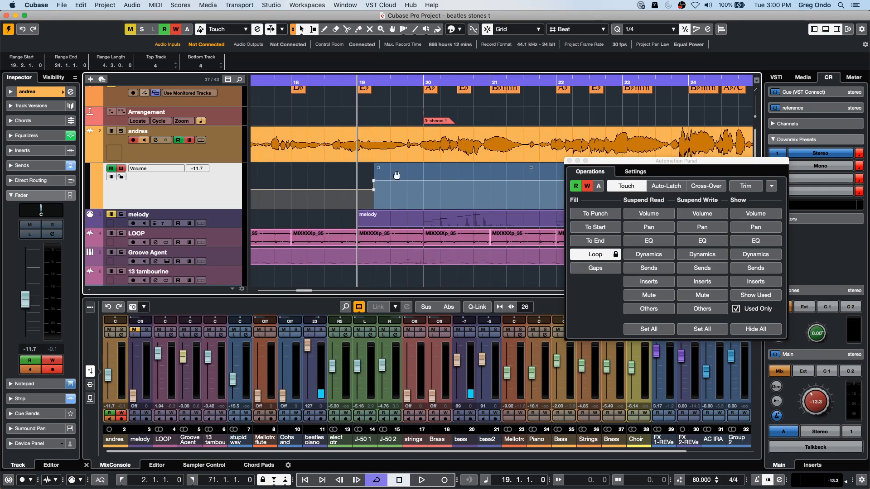
{"action": "left_click", "coordinate": [370, 200]}
{"action": "left_click", "coordinate": [374, 189]}
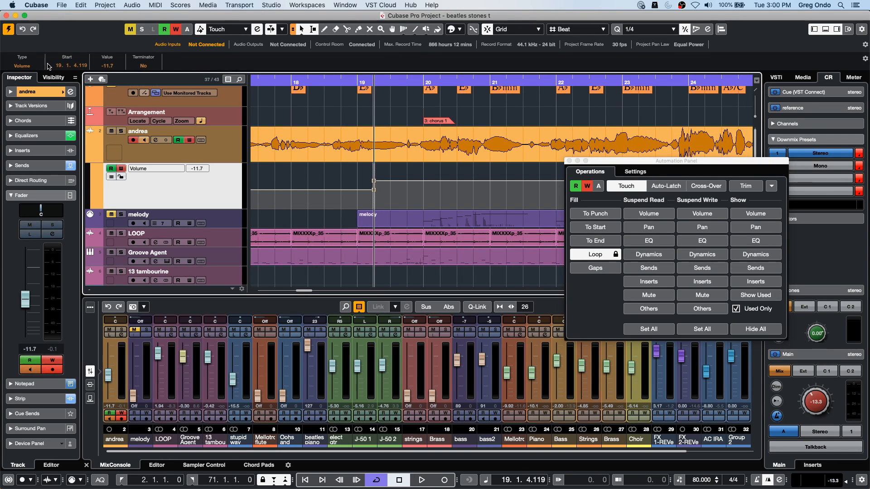
{"action": "scroll", "coordinate": [59, 68], "scroll_direction": "up", "scroll_amount": 4}
{"action": "scroll", "coordinate": [59, 68], "scroll_direction": "down", "scroll_amount": 5}
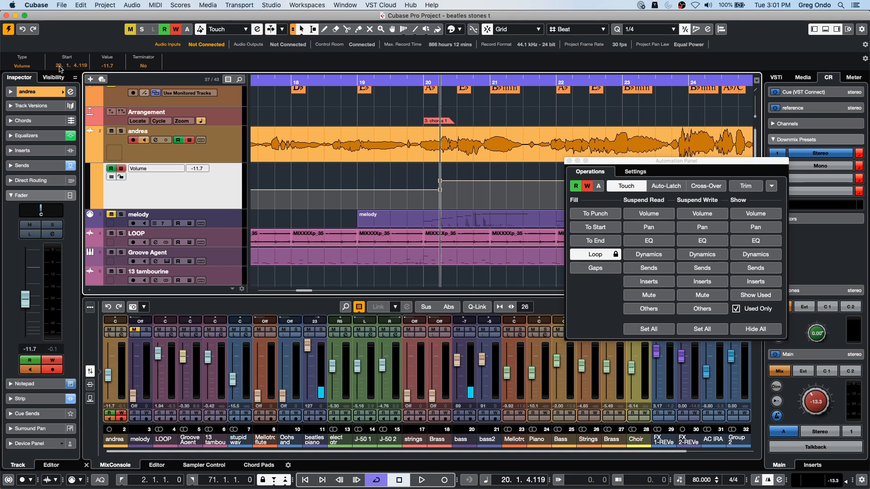
{"action": "scroll", "coordinate": [59, 68], "scroll_direction": "up", "scroll_amount": 2}
{"action": "scroll", "coordinate": [68, 69], "scroll_direction": "up", "scroll_amount": 2}
{"action": "scroll", "coordinate": [67, 70], "scroll_direction": "down", "scroll_amount": 2}
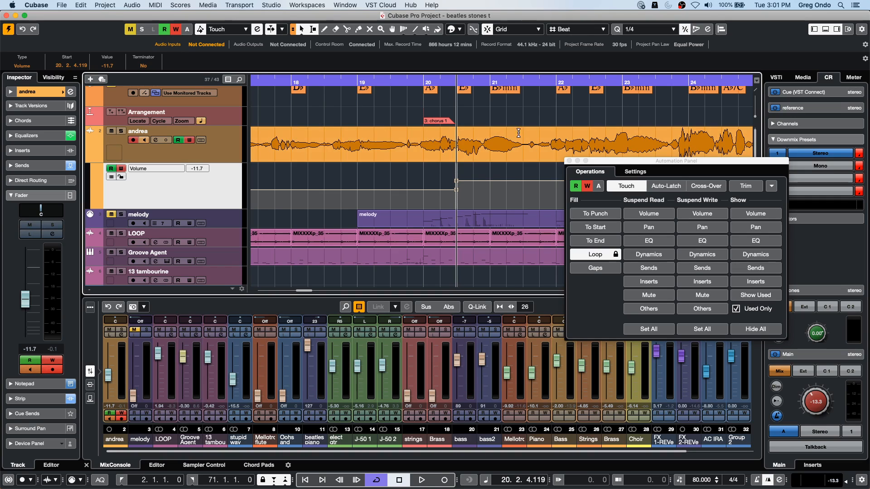
{"action": "left_click", "coordinate": [569, 161]}
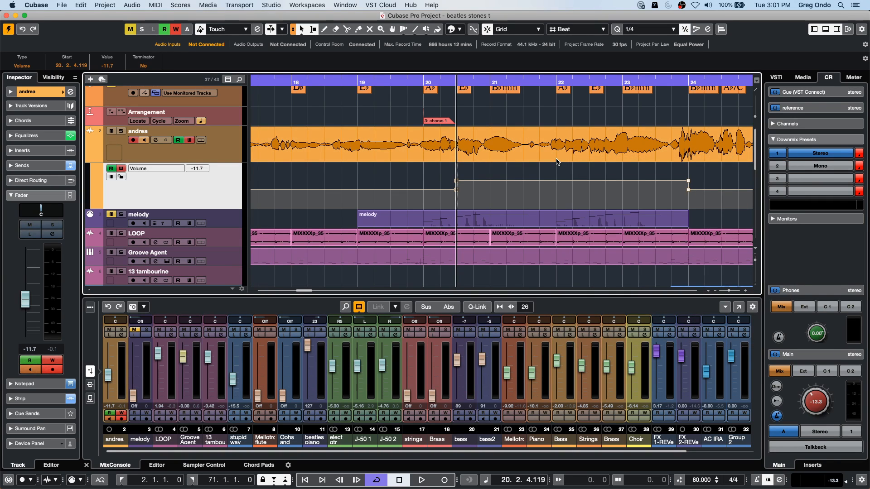
- Undo the recent range and point edits on the andrea volume automation
{"action": "key", "text": "super+z"}
{"action": "key", "text": "super+z"}
{"action": "key", "text": "super+z"}
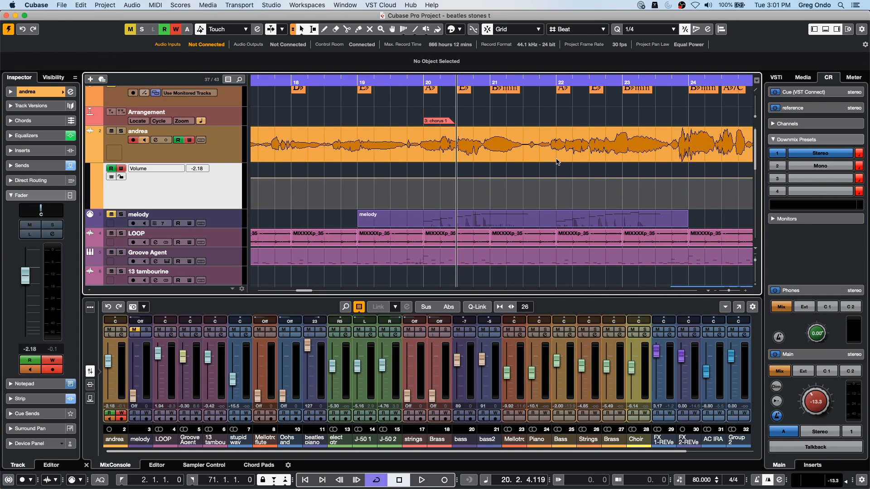
- Open the Mellotron flute part that starts at bar 50 for note and velocity editing
{"action": "left_click", "coordinate": [300, 83]}
{"action": "left_click_drag", "start_coordinate": [300, 84], "coordinate": [303, 52]}
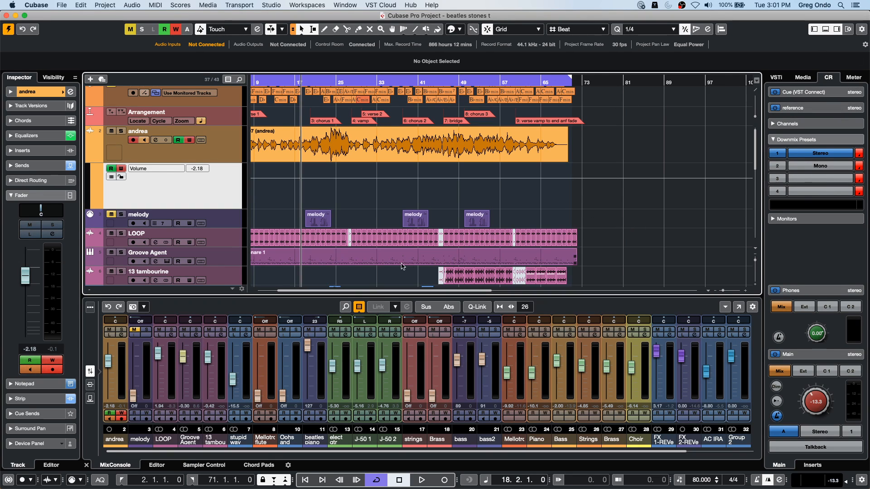
{"action": "scroll", "coordinate": [393, 260], "scroll_direction": "down", "scroll_amount": 3}
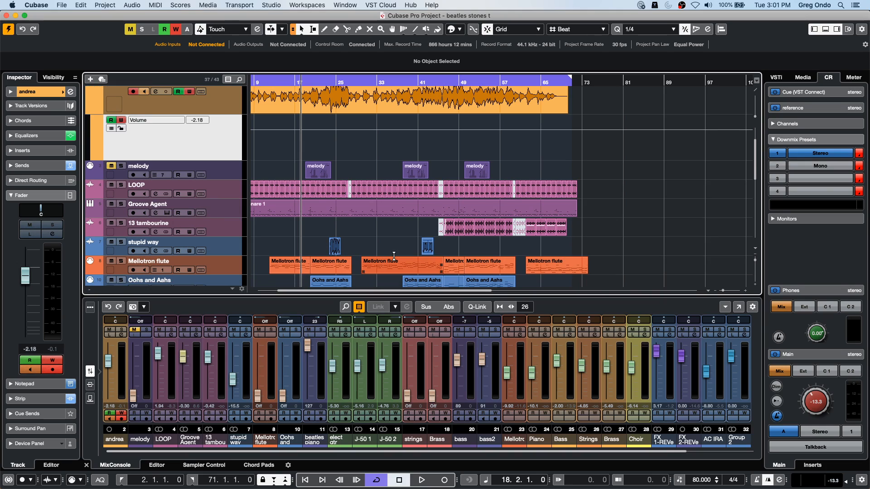
{"action": "double_click", "coordinate": [495, 270]}
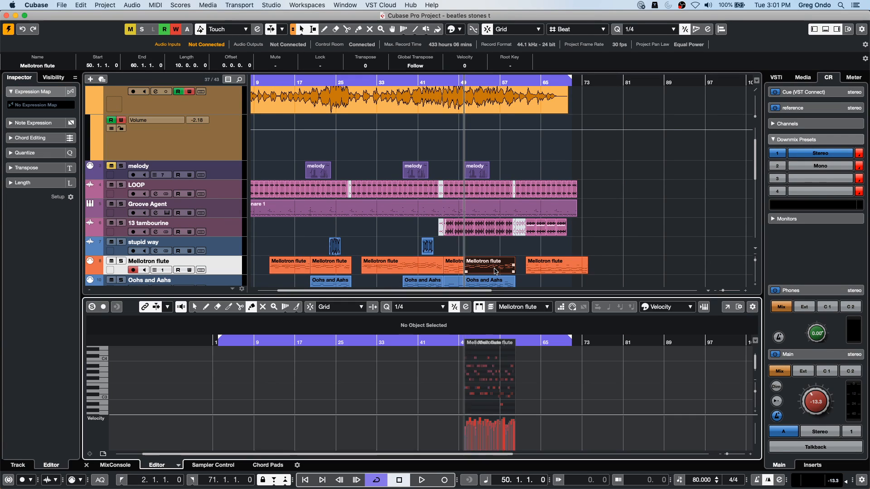
{"action": "left_click_drag", "start_coordinate": [522, 355], "coordinate": [477, 353]}
{"action": "left_click", "coordinate": [443, 344]}
{"action": "key", "text": "h"}
{"action": "key", "text": "h"}
{"action": "key", "text": "h"}
{"action": "key", "text": "h"}
{"action": "key", "text": "h"}
{"action": "key", "text": "h"}
{"action": "key", "text": "h"}
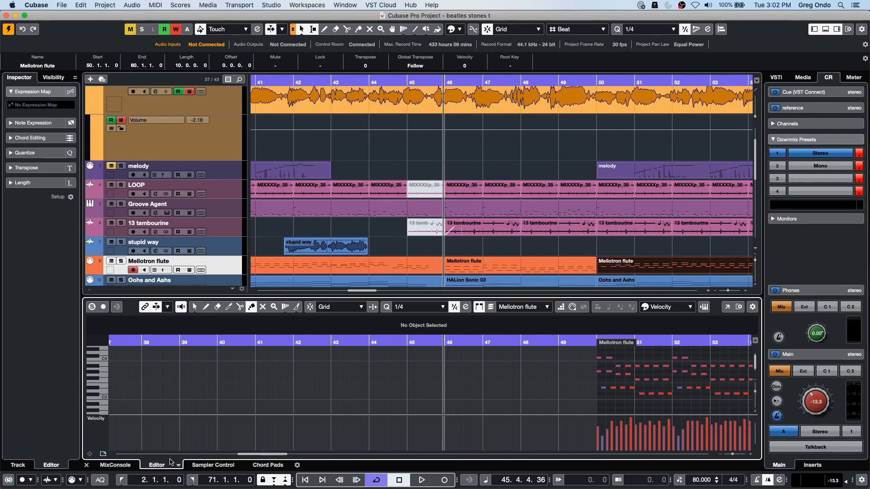
- Select all notes of the open Mellotron flute part and bring their velocity bars from bar 50 onward into view
{"action": "left_click_drag", "start_coordinate": [254, 455], "coordinate": [287, 458]}
{"action": "right_click", "coordinate": [206, 385]}
{"action": "left_click", "coordinate": [206, 386]}
{"action": "left_click_drag", "start_coordinate": [161, 352], "coordinate": [408, 455]}
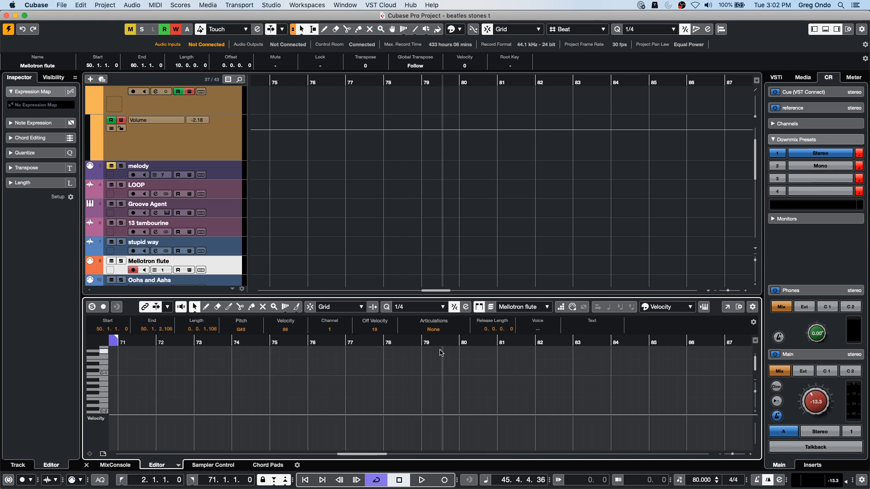
{"action": "left_click_drag", "start_coordinate": [406, 344], "coordinate": [189, 337]}
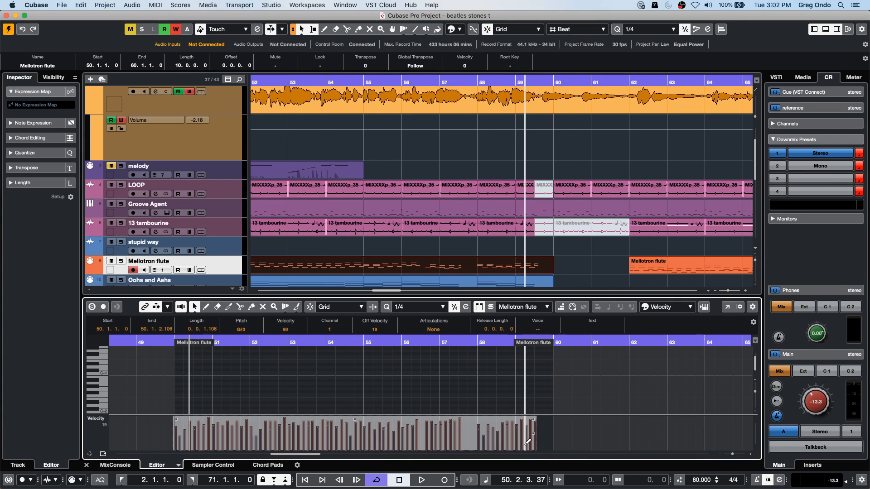
- Try scaling and shifting the velocities of the selected Mellotron flute notes, and undo the changes
{"action": "mouse_move", "coordinate": [532, 434]}
{"action": "left_mouse_down"}
{"action": "mouse_move", "coordinate": [533, 465]}
{"action": "mouse_move", "coordinate": [532, 397]}
{"action": "mouse_move", "coordinate": [532, 435]}
{"action": "left_mouse_up"}
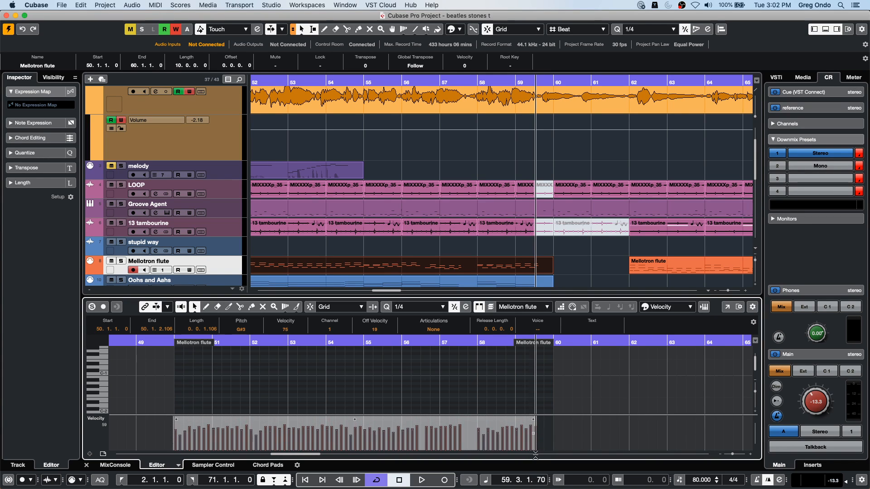
{"action": "left_click_drag", "start_coordinate": [533, 433], "coordinate": [543, 464]}
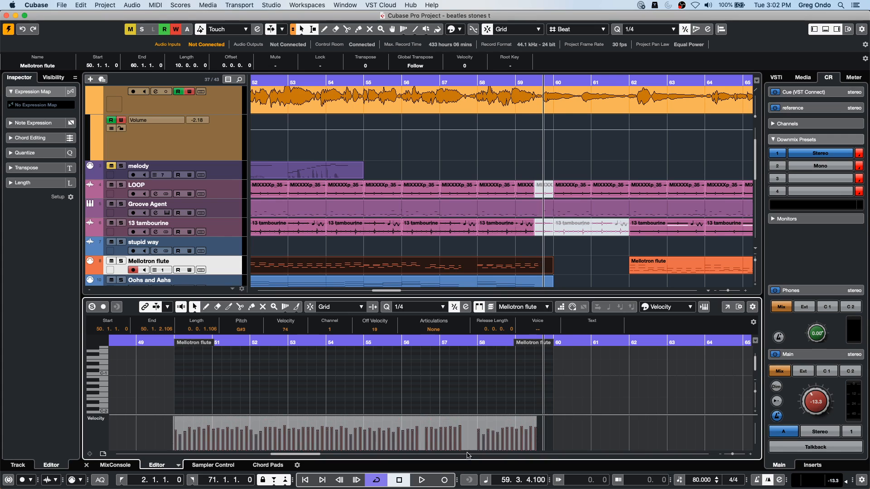
{"action": "left_click_drag", "start_coordinate": [360, 417], "coordinate": [361, 434]}
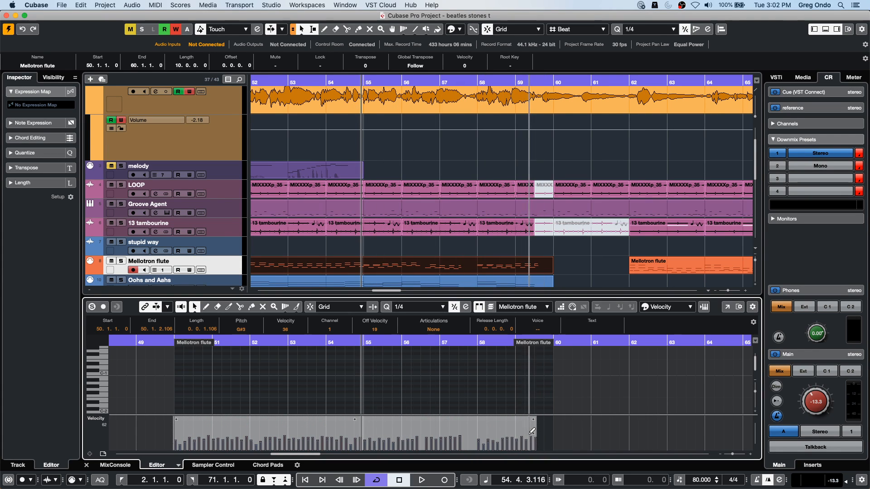
{"action": "left_click_drag", "start_coordinate": [534, 433], "coordinate": [535, 488]}
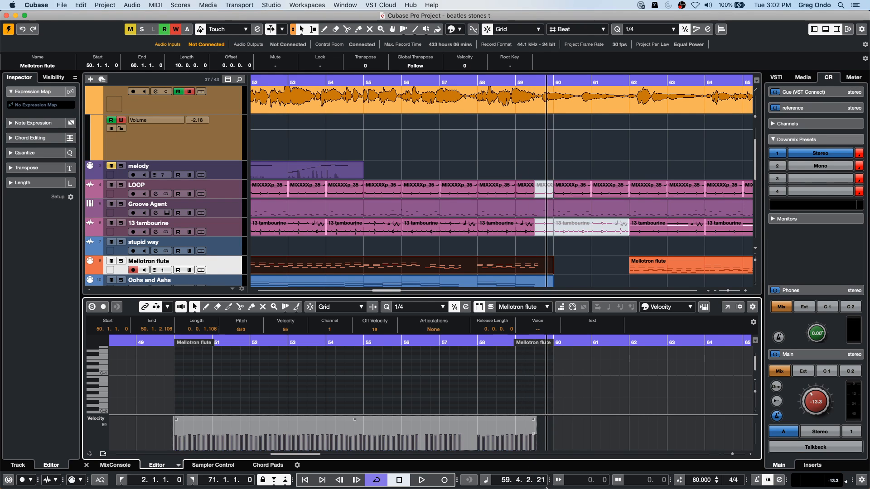
{"action": "left_click_drag", "start_coordinate": [355, 420], "coordinate": [360, 383]}
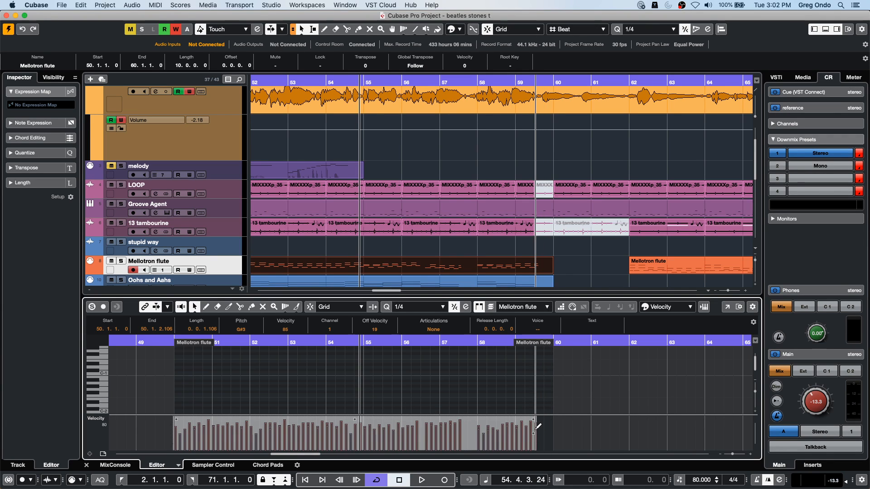
{"action": "mouse_move", "coordinate": [533, 433]}
{"action": "left_mouse_down"}
{"action": "mouse_move", "coordinate": [532, 365]}
{"action": "mouse_move", "coordinate": [534, 428]}
{"action": "mouse_move", "coordinate": [536, 406]}
{"action": "mouse_move", "coordinate": [547, 433]}
{"action": "left_mouse_up"}
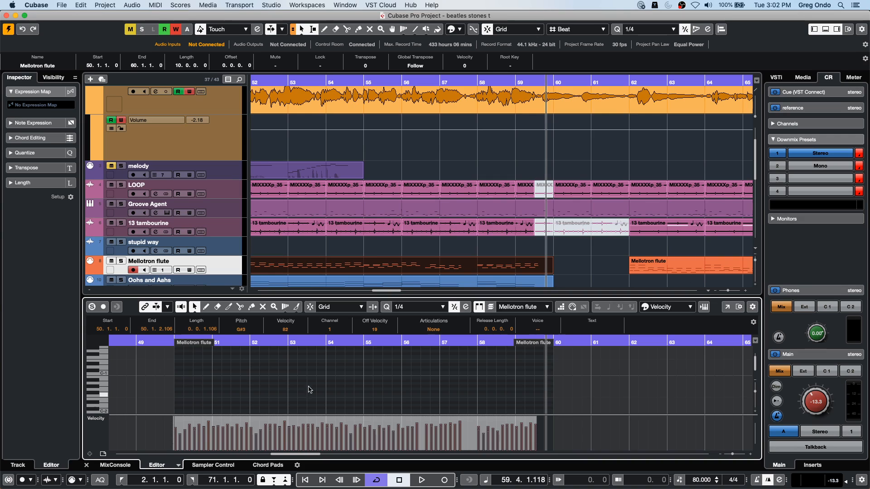
{"action": "key", "text": "super+z"}
{"action": "key", "text": "super+z"}
- Select the range 56.1.1.0 to 58.4.1.0 on the andrea volume lane, and view the Automation Panel before closing it
{"action": "left_click_drag", "start_coordinate": [398, 126], "coordinate": [511, 127]}
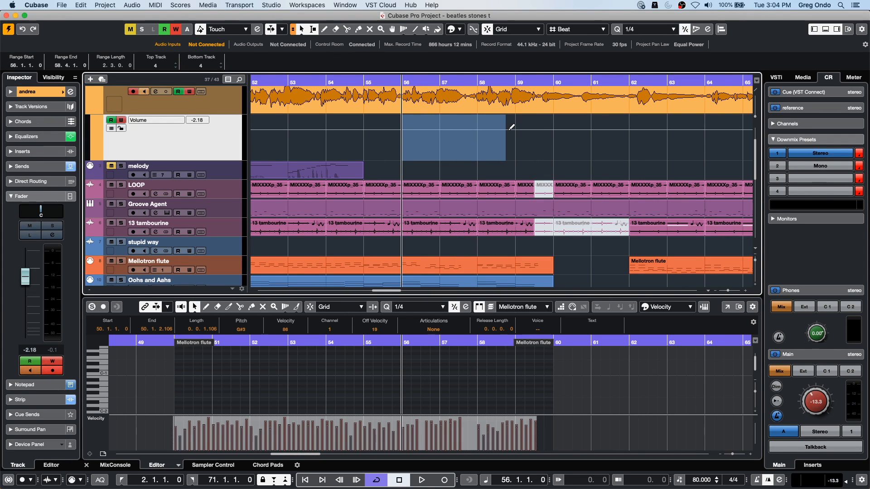
{"action": "key", "text": "F6"}
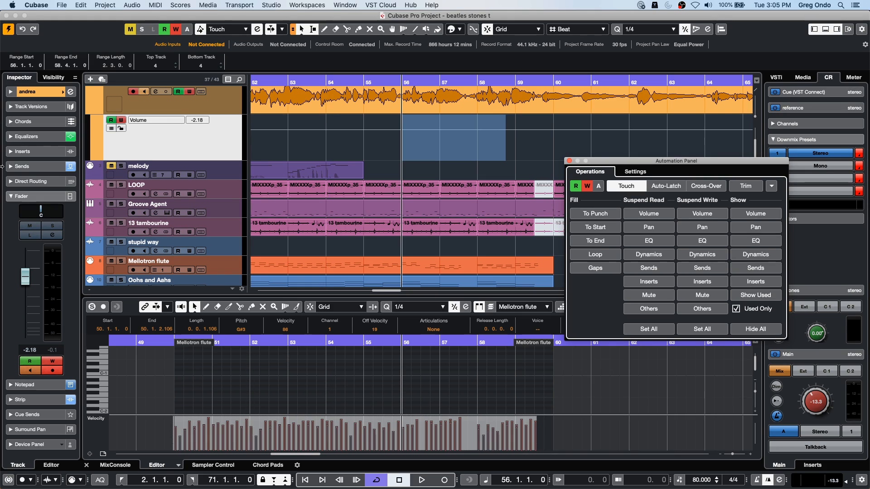
{"action": "left_click", "coordinate": [570, 160]}
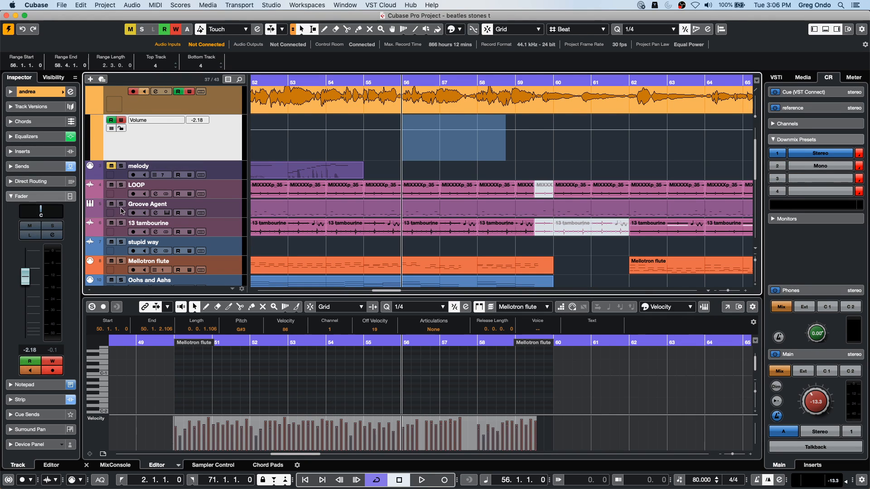
- Add Beat Designer as the first MIDI insert on the Groove Agent track
{"action": "left_click", "coordinate": [220, 209]}
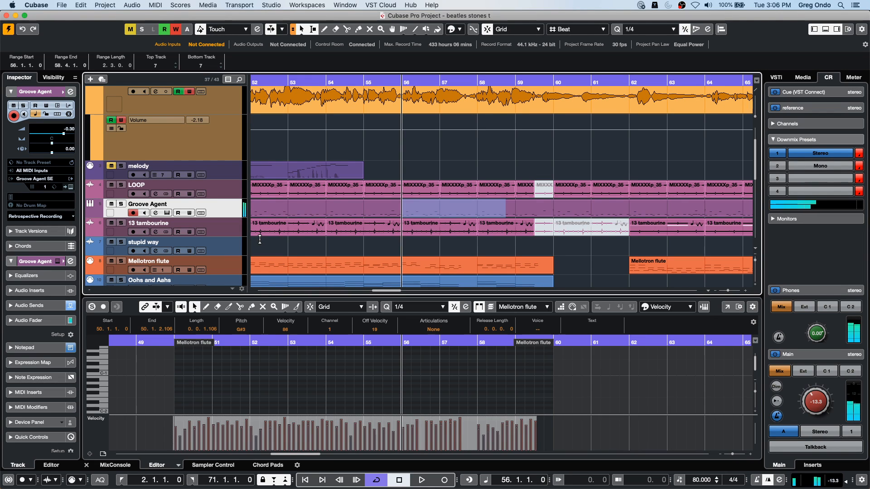
{"action": "left_click", "coordinate": [230, 232]}
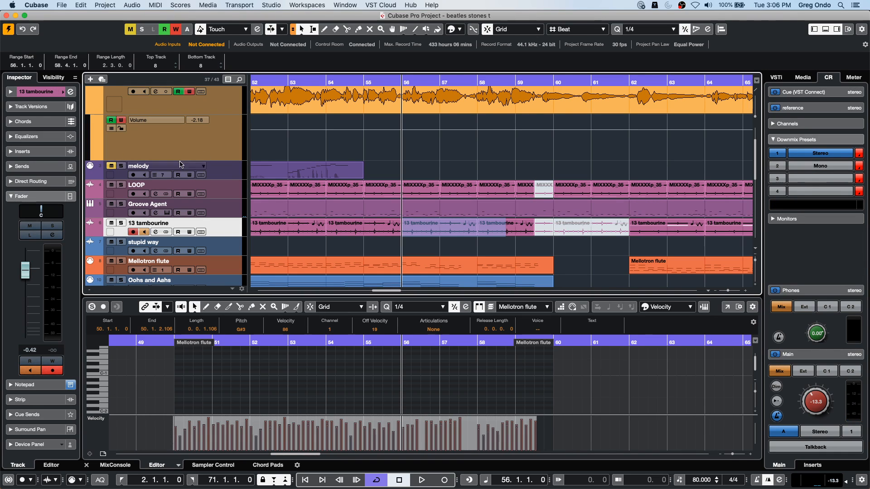
{"action": "left_click", "coordinate": [230, 216]}
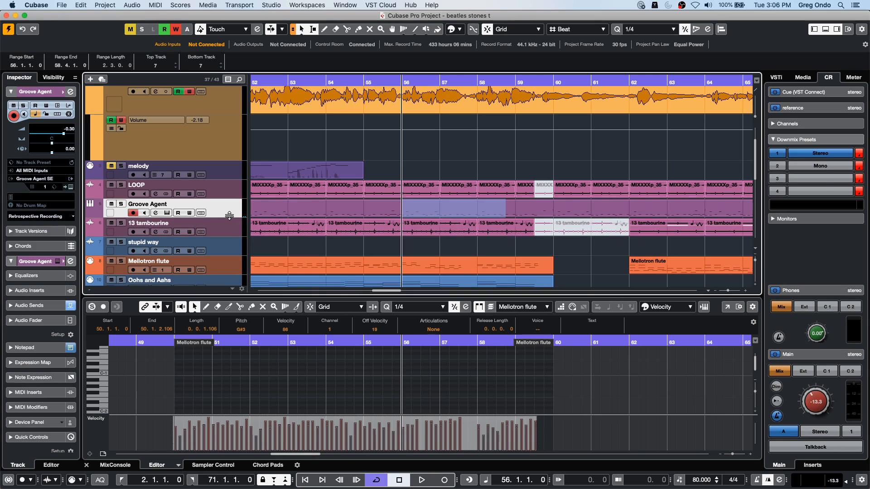
{"action": "left_click", "coordinate": [27, 392]}
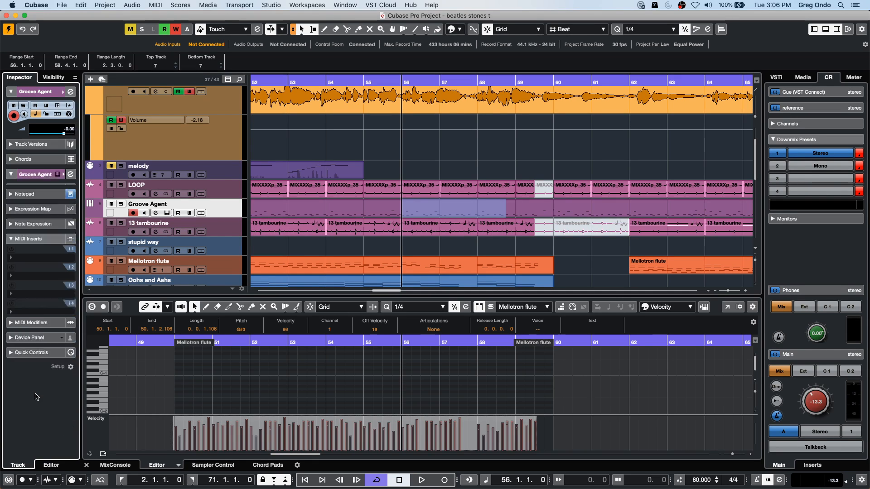
{"action": "left_click", "coordinate": [29, 213]}
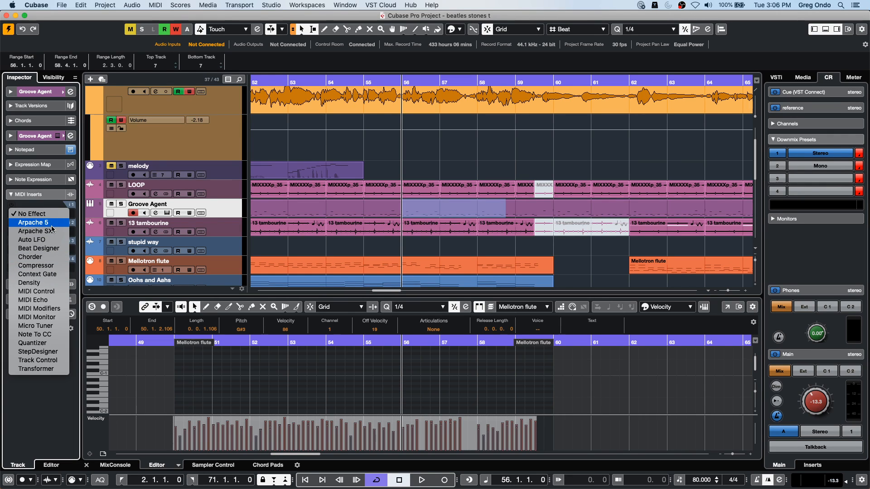
{"action": "left_click", "coordinate": [39, 248]}
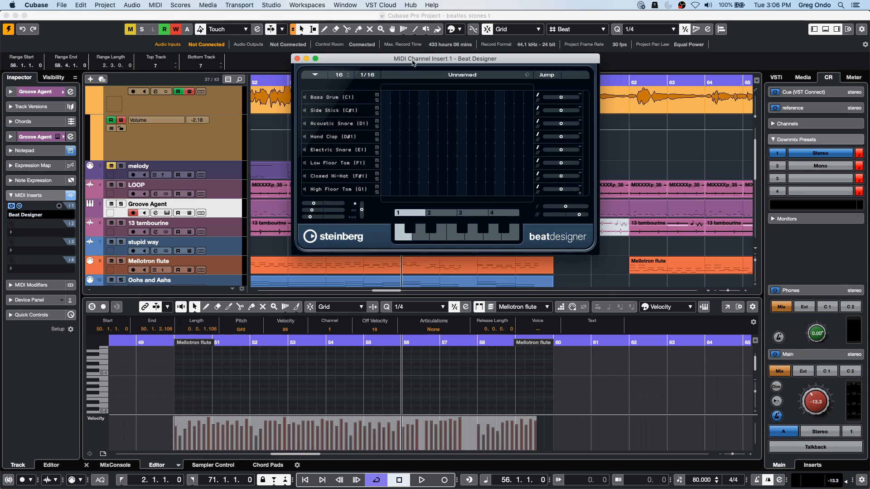
- Enter Bass Drum hits on steps 1, 8 and 14 of the Beat Designer pattern while auditioning it past the song's end
{"action": "left_click", "coordinate": [387, 97]}
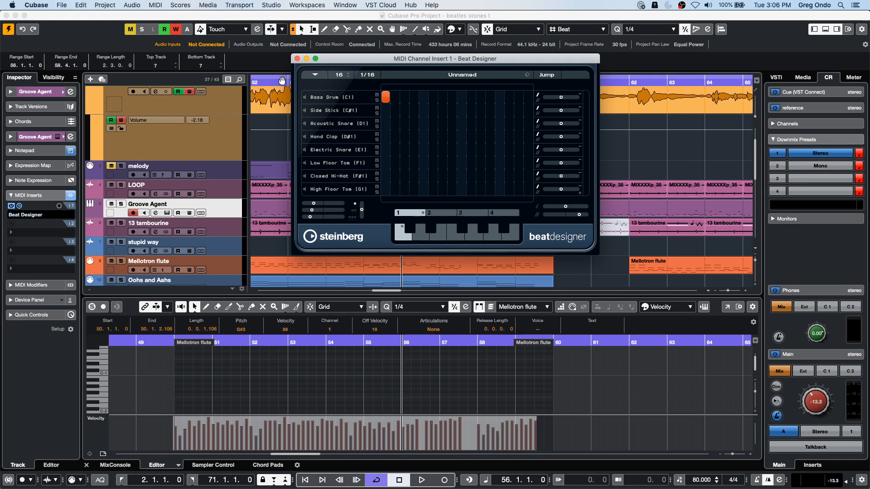
{"action": "left_click_drag", "start_coordinate": [280, 83], "coordinate": [367, 88]}
{"action": "key", "text": "space"}
{"action": "left_click", "coordinate": [19, 206]}
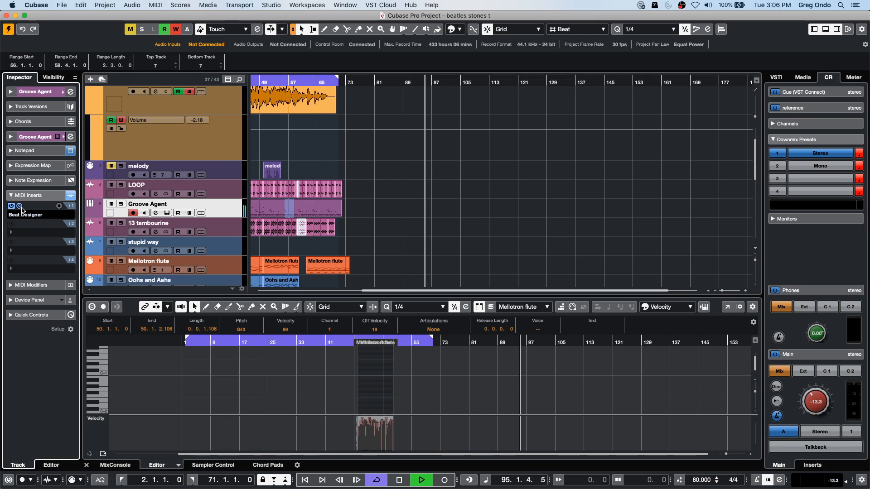
{"action": "left_click", "coordinate": [452, 97]}
{"action": "left_click", "coordinate": [509, 97]}
{"action": "key", "text": "space"}
- Enter Acoustic Snare hits on steps 3, 7, 13, Hand Clap on 9–16, Electric Snare on 2, 6–9, and Closed Hi-Hat on 5, 10, 11
{"action": "left_click", "coordinate": [443, 123]}
{"action": "left_click", "coordinate": [499, 123]}
{"action": "left_click_drag", "start_coordinate": [433, 149], "coordinate": [528, 136]}
{"action": "left_click_drag", "start_coordinate": [471, 176], "coordinate": [481, 176]}
{"action": "left_click", "coordinate": [396, 149]}
{"action": "left_click", "coordinate": [404, 123]}
{"action": "left_click", "coordinate": [424, 176]}
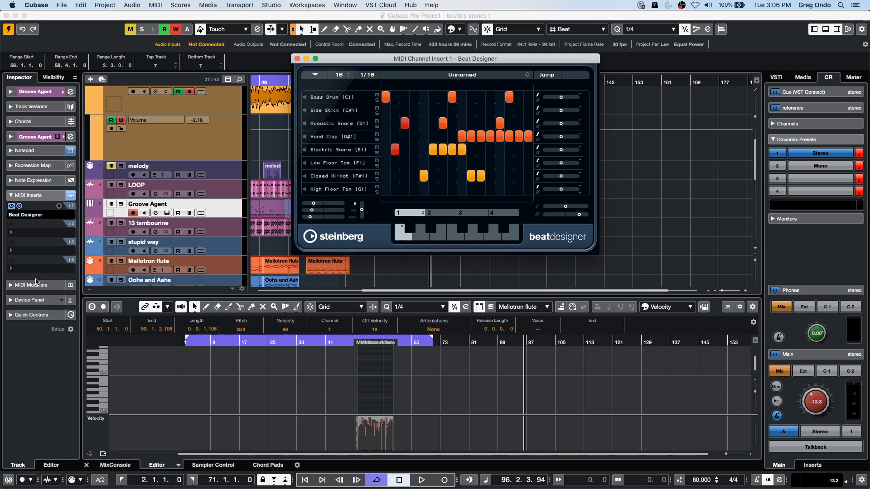
- Move the Bass Drum hit from step 1 to step 5 and solo the Bass Drum lane
{"action": "left_click", "coordinate": [388, 98]}
{"action": "left_click", "coordinate": [422, 98]}
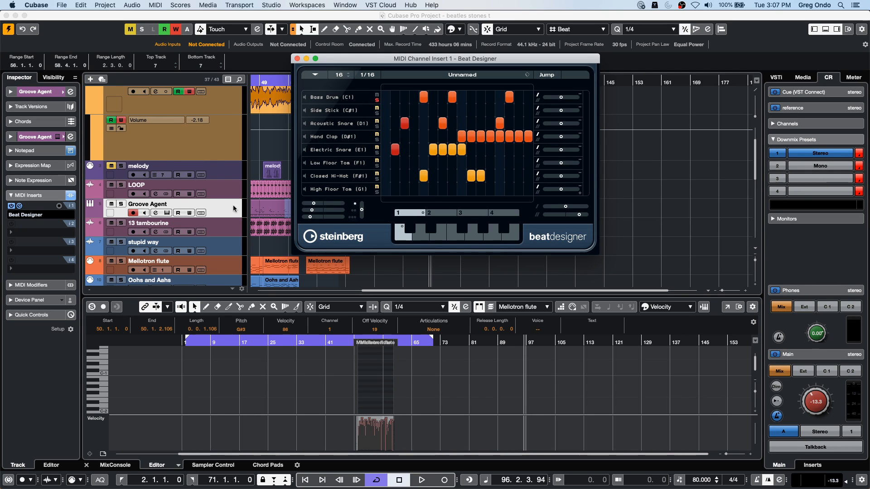
- Show the Groove Agent SE instrument and Beat Designer side by side to compare their drum note assignments, and close both
{"action": "left_click", "coordinate": [241, 220]}
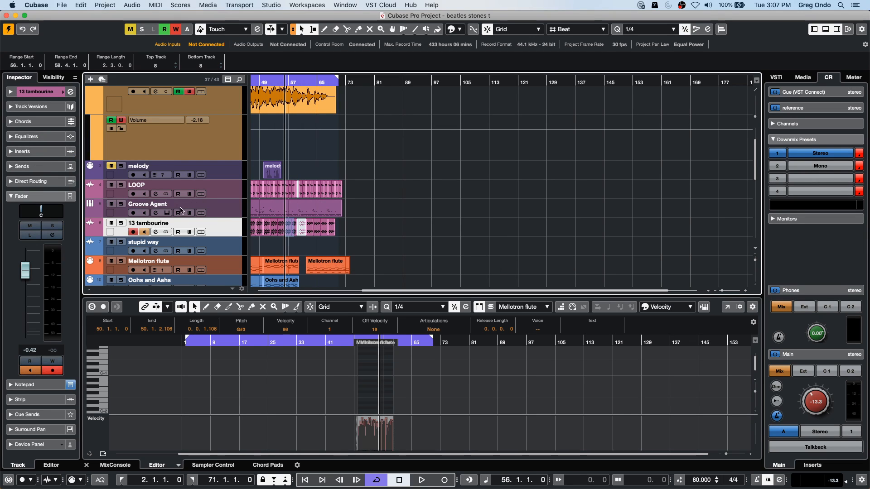
{"action": "left_click", "coordinate": [238, 210]}
{"action": "left_click", "coordinate": [49, 92]}
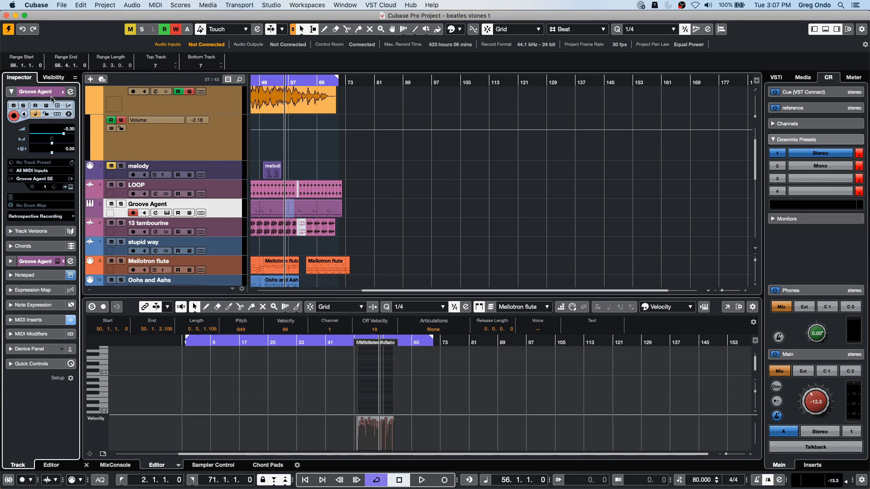
{"action": "left_click", "coordinate": [72, 188]}
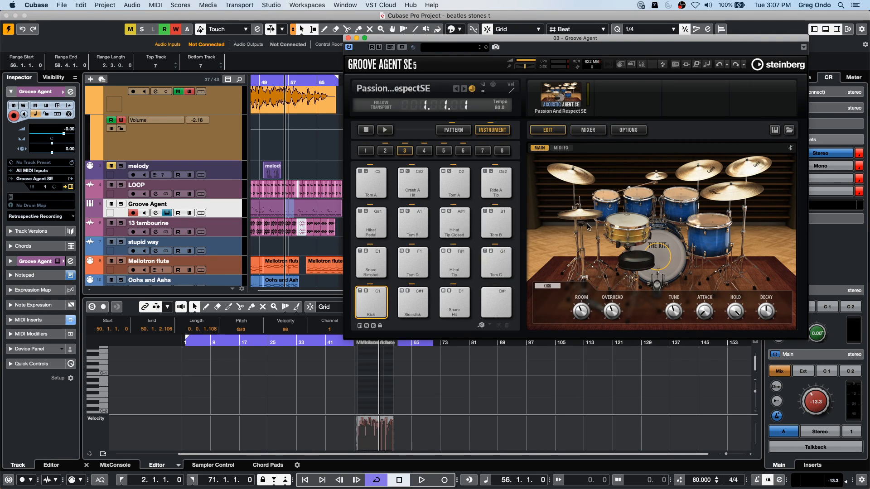
{"action": "left_click", "coordinate": [39, 321]}
{"action": "left_click", "coordinate": [19, 205]}
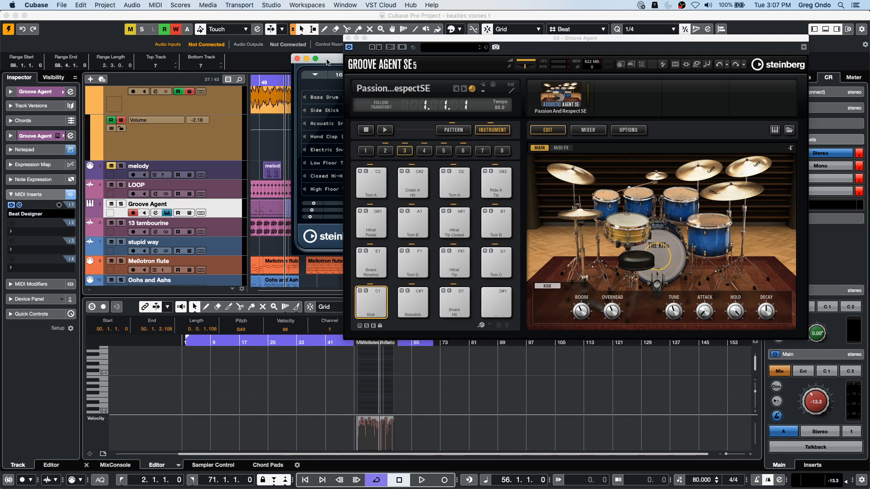
{"action": "left_click_drag", "start_coordinate": [328, 62], "coordinate": [110, 91]}
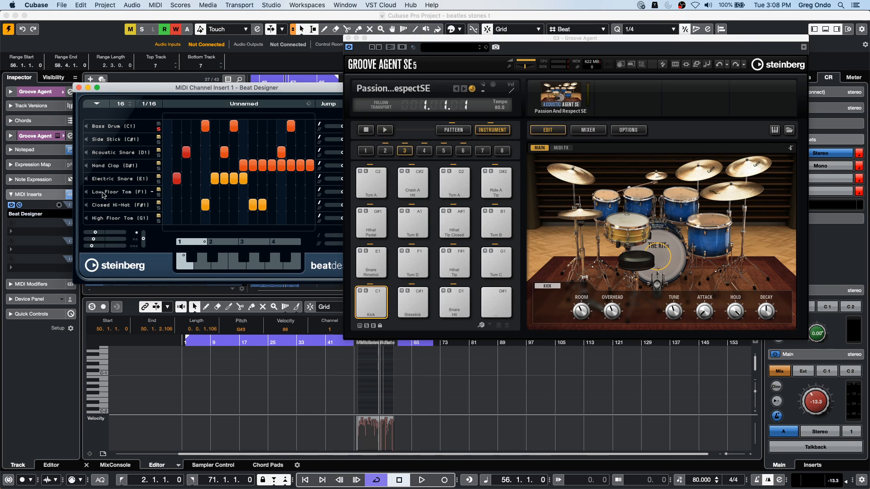
{"action": "left_click", "coordinate": [347, 38]}
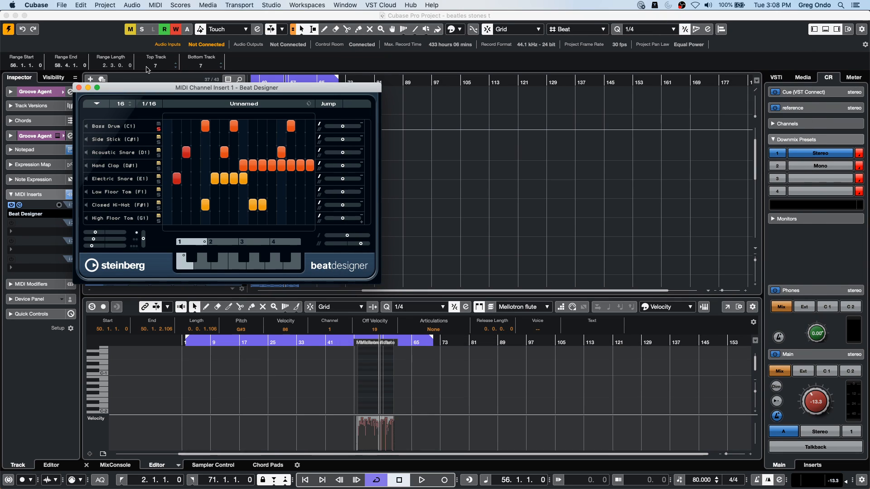
{"action": "left_click", "coordinate": [78, 87]}
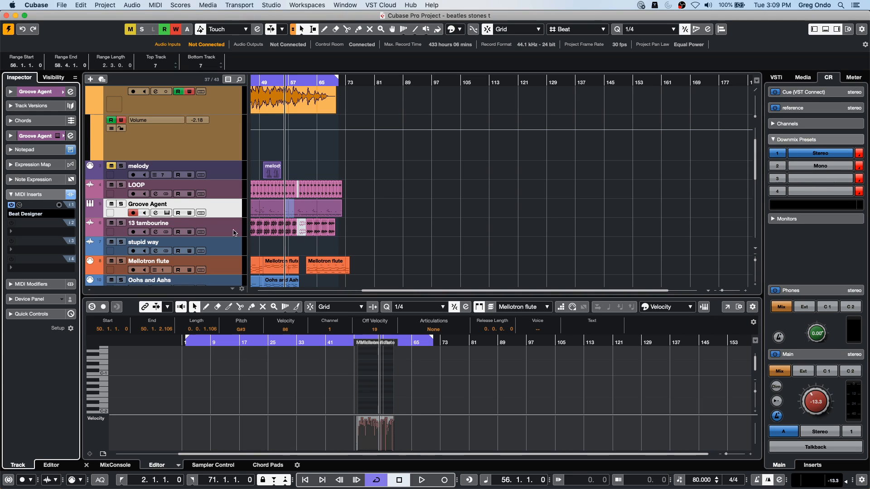
- Select the Mellotron flute track and bring the tracks below it into view
{"action": "left_click", "coordinate": [220, 266]}
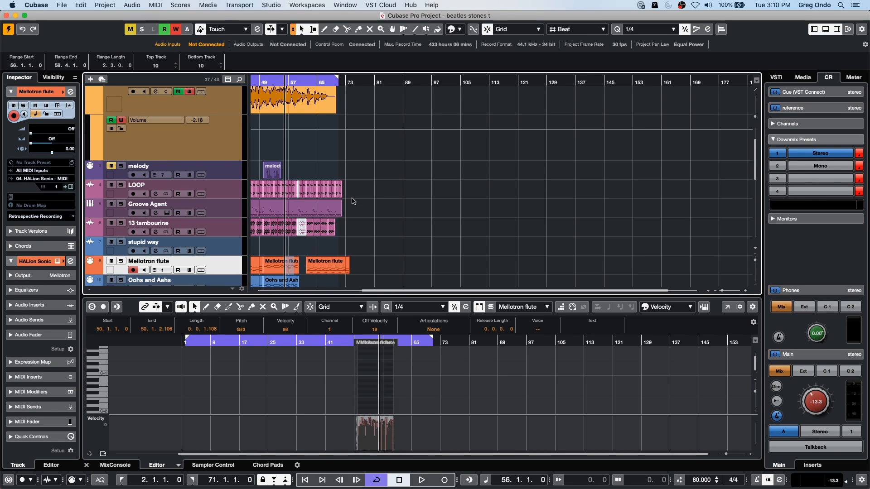
{"action": "scroll", "coordinate": [389, 191], "scroll_direction": "down", "scroll_amount": 6}
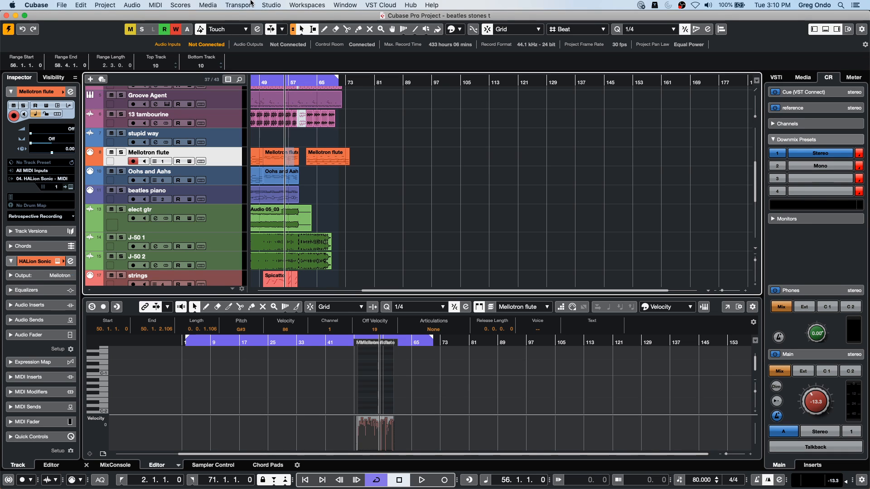
{"action": "left_click", "coordinate": [271, 5]}
{"action": "mouse_move", "coordinate": [237, 7]}
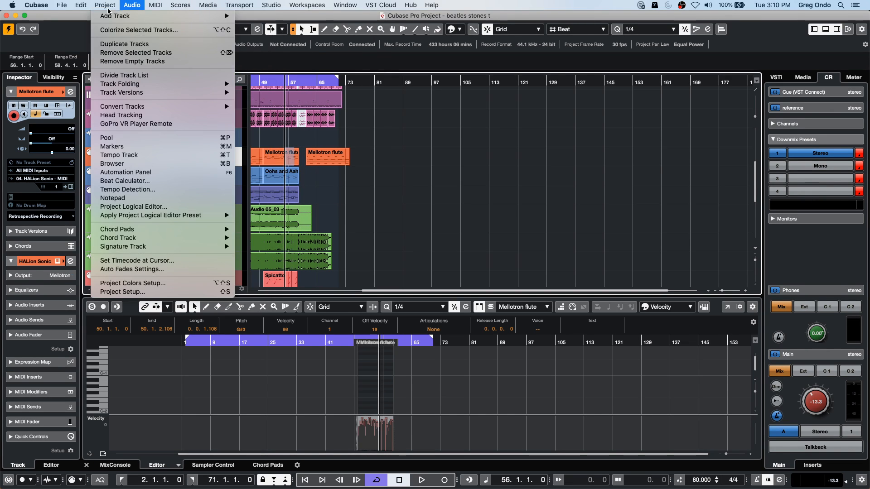
{"action": "mouse_move", "coordinate": [78, 5]}
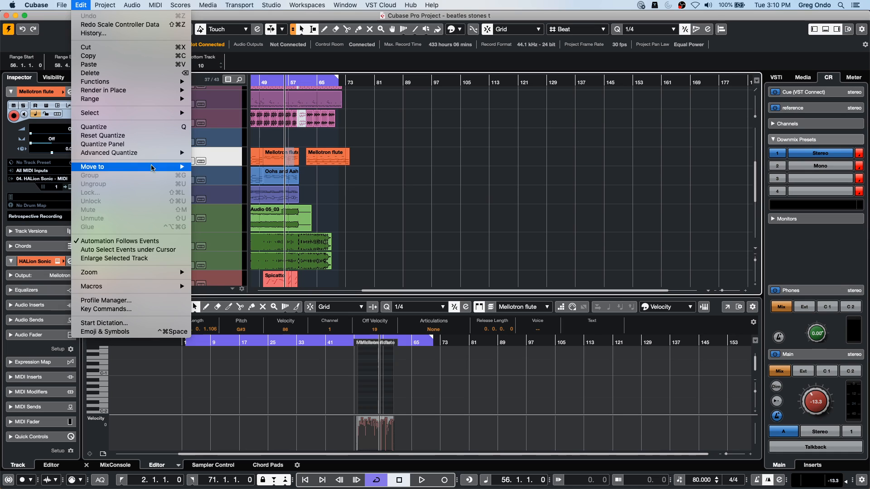
- Open the J-50 1 audio event in the Sample Editor and place the cursor near bar 26
{"action": "left_click", "coordinate": [297, 252]}
{"action": "left_click", "coordinate": [296, 253]}
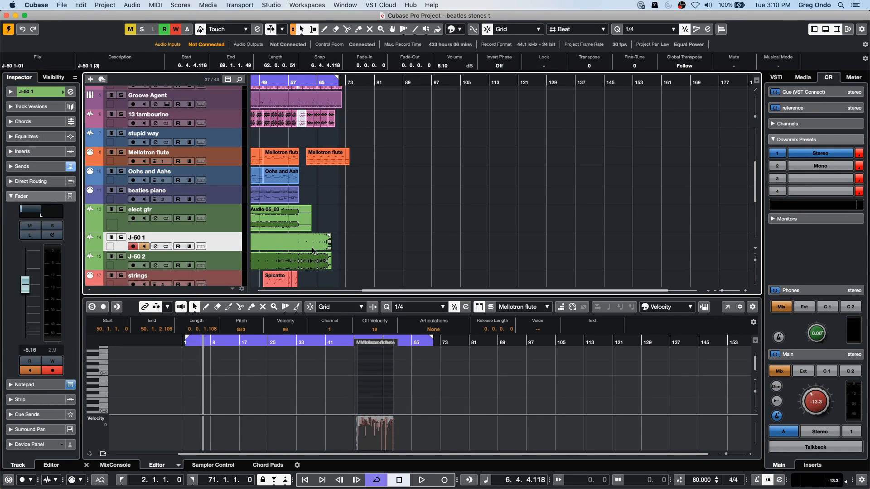
{"action": "double_click", "coordinate": [315, 246]}
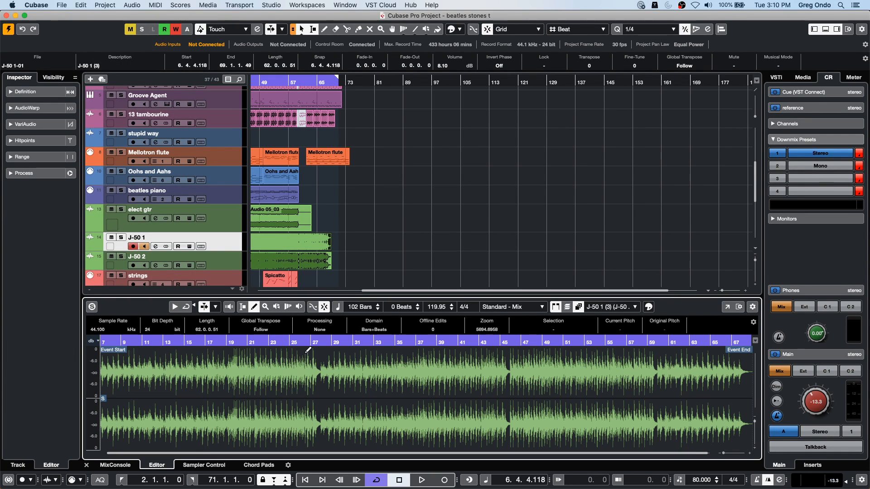
{"action": "left_click_drag", "start_coordinate": [301, 344], "coordinate": [300, 370]}
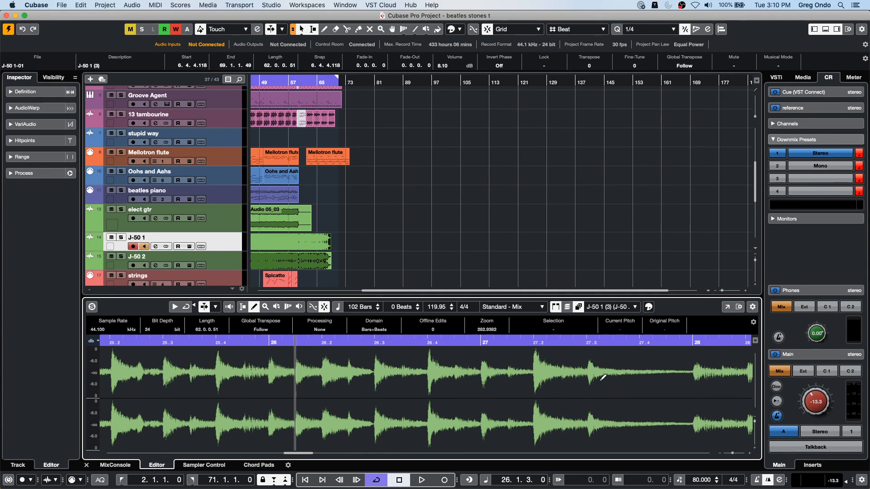
- Apply the SpectraLayers extension to the J-50 1 audio event
{"action": "left_click", "coordinate": [111, 5]}
{"action": "mouse_move", "coordinate": [82, 6]}
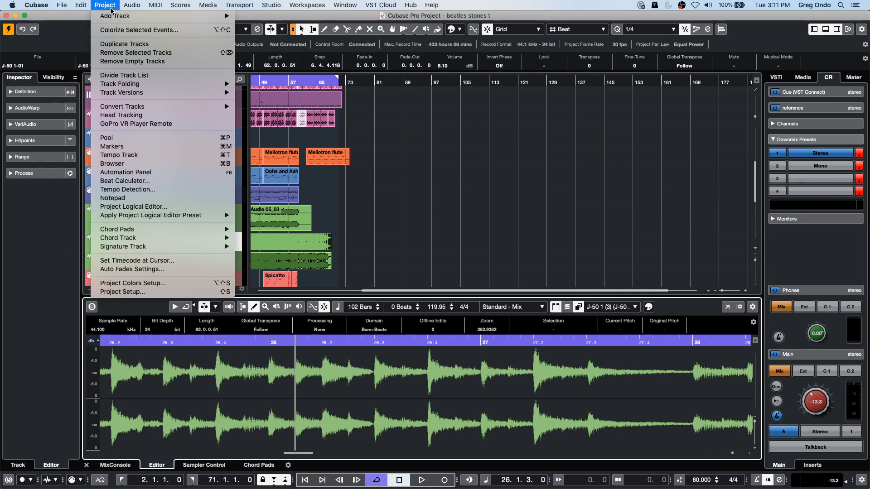
{"action": "mouse_move", "coordinate": [132, 6]}
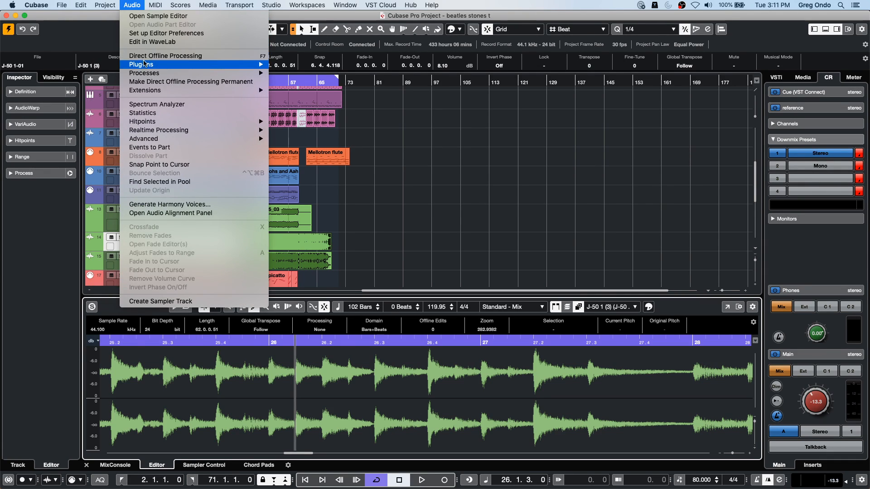
{"action": "mouse_move", "coordinate": [174, 90]}
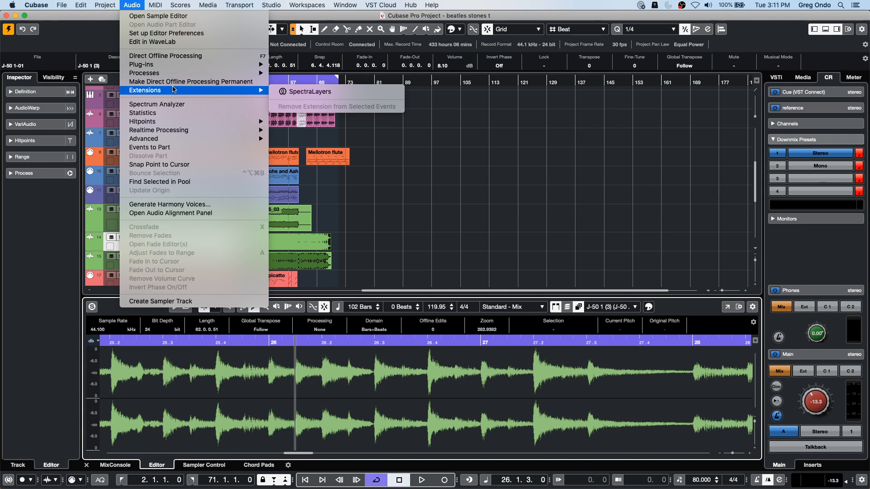
{"action": "left_click", "coordinate": [381, 93]}
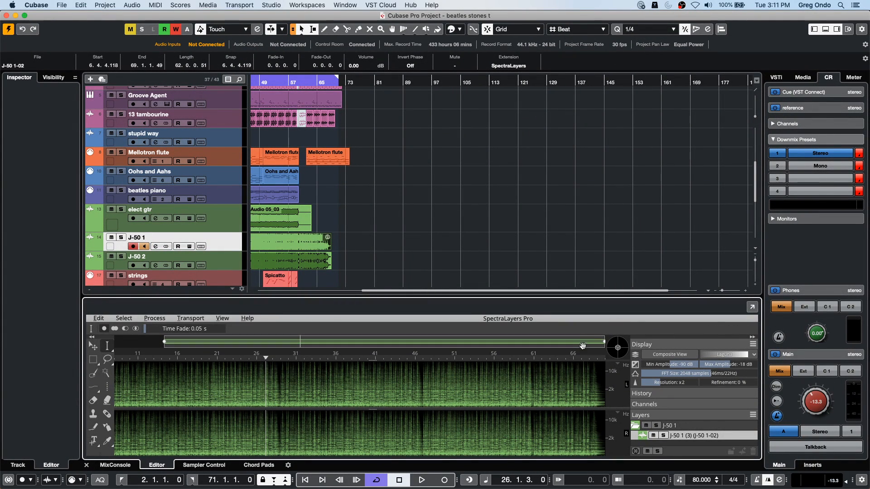
- Select a time range in the J-50 1 spectrogram from about 39.2 to just before 39.4
{"action": "left_click", "coordinate": [360, 357]}
{"action": "scroll", "coordinate": [349, 432], "scroll_direction": "up", "scroll_amount": 8}
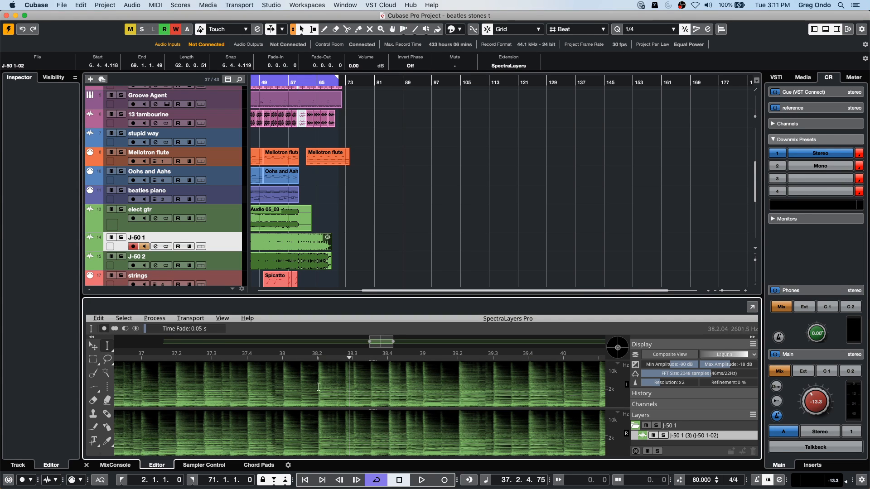
{"action": "mouse_move", "coordinate": [344, 360]}
{"action": "left_mouse_down"}
{"action": "mouse_move", "coordinate": [343, 399]}
{"action": "mouse_move", "coordinate": [343, 360]}
{"action": "left_mouse_up"}
{"action": "mouse_move", "coordinate": [618, 348]}
{"action": "left_mouse_down"}
{"action": "mouse_move", "coordinate": [608, 346]}
{"action": "mouse_move", "coordinate": [623, 352]}
{"action": "mouse_move", "coordinate": [596, 355]}
{"action": "mouse_move", "coordinate": [633, 346]}
{"action": "mouse_move", "coordinate": [619, 348]}
{"action": "left_mouse_up"}
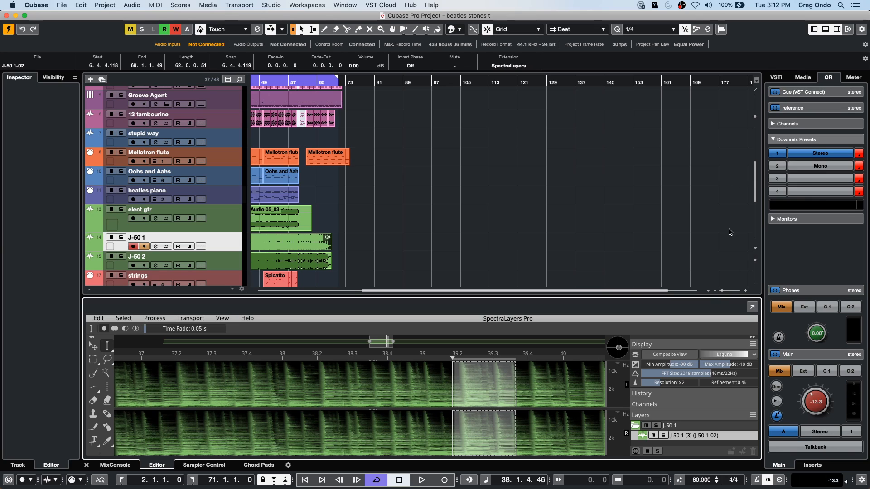
- Browse the available VST instruments in the media browser and return to its overview
{"action": "left_click", "coordinate": [807, 82]}
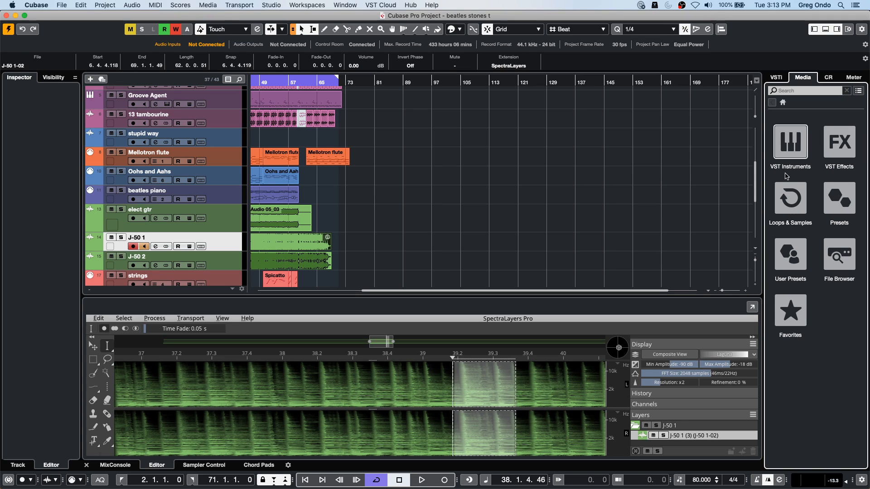
{"action": "left_click", "coordinate": [803, 144]}
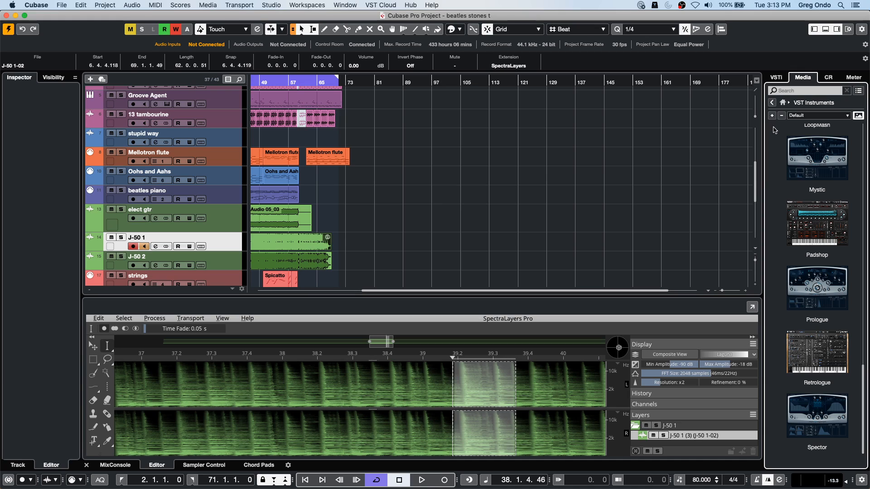
{"action": "scroll", "coordinate": [775, 149], "scroll_direction": "up", "scroll_amount": 10}
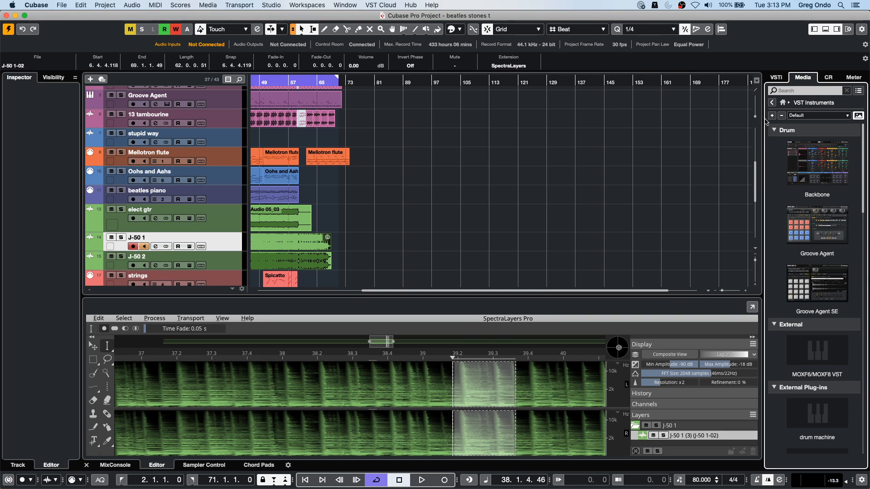
{"action": "left_click", "coordinate": [771, 103]}
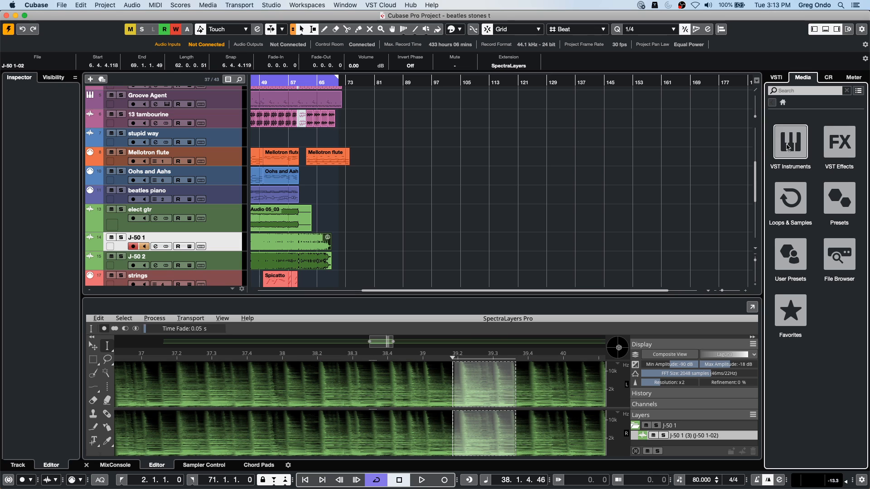
- Add one Groove Agent SE instrument track with stereo output below the stupid way track
{"action": "right_click", "coordinate": [233, 134]}
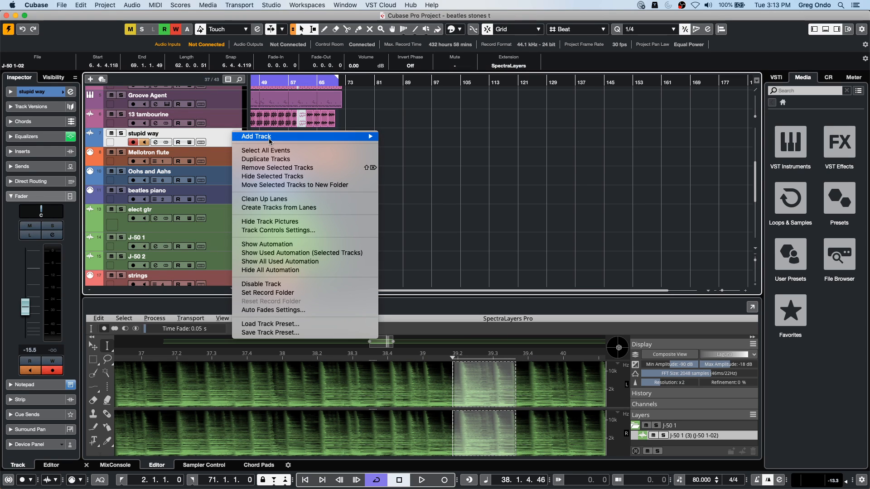
{"action": "mouse_move", "coordinate": [259, 139]}
{"action": "left_click", "coordinate": [407, 147]}
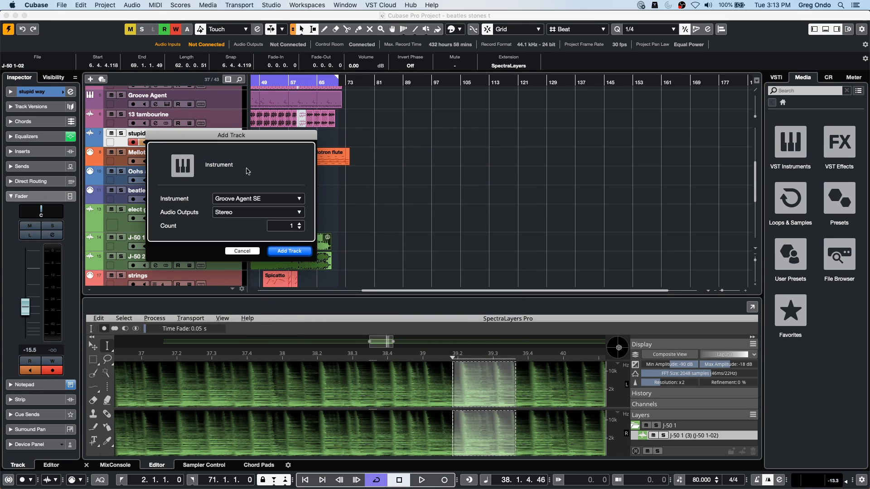
{"action": "left_click", "coordinate": [249, 198]}
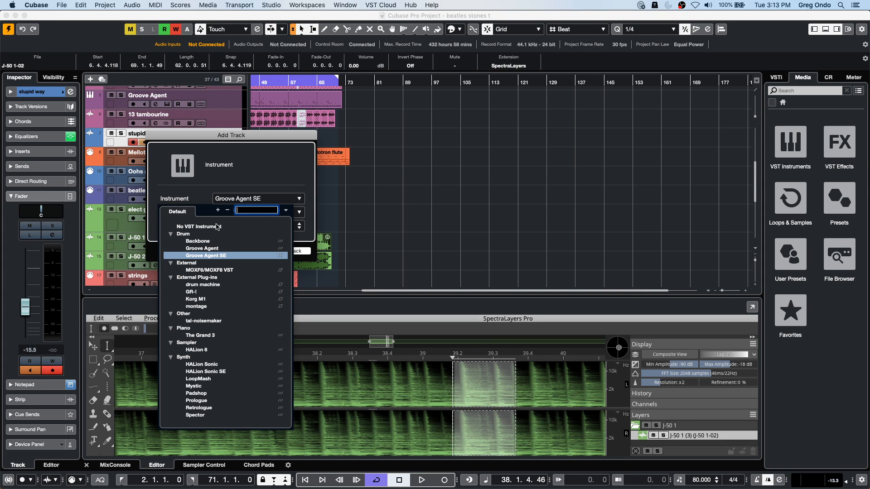
{"action": "left_click", "coordinate": [204, 248]}
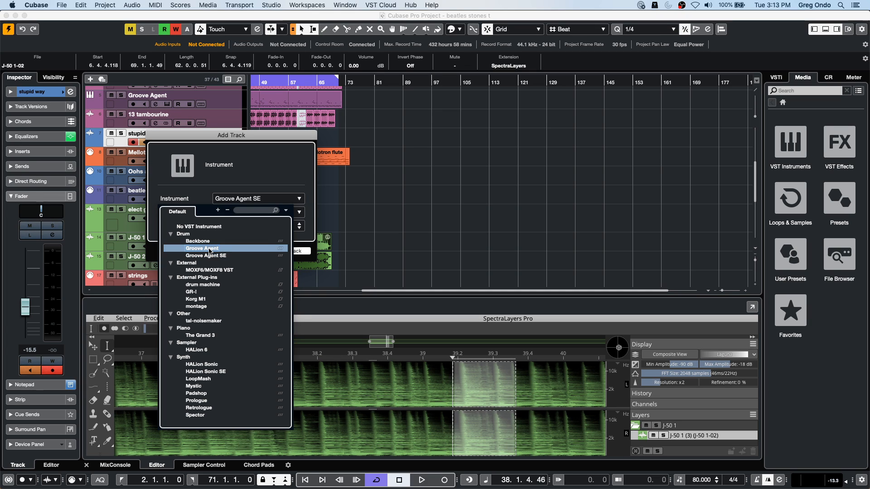
{"action": "left_click", "coordinate": [229, 200]}
{"action": "left_click", "coordinate": [212, 256]}
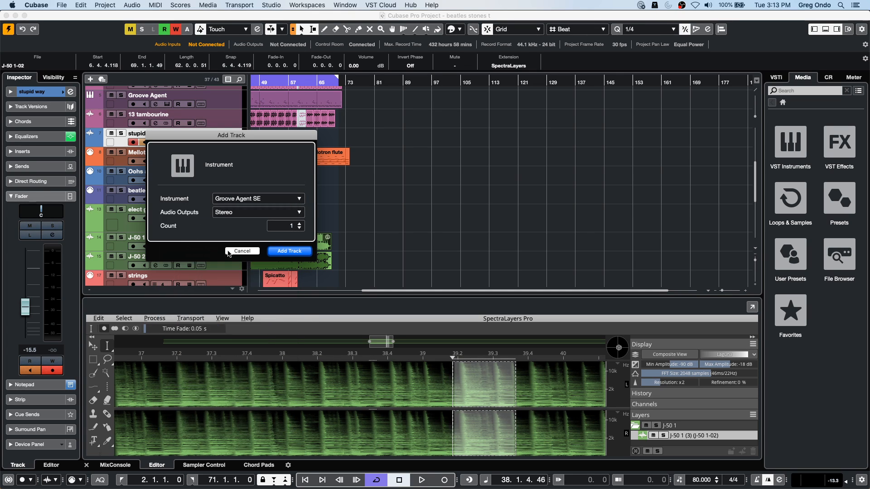
{"action": "left_click", "coordinate": [286, 252]}
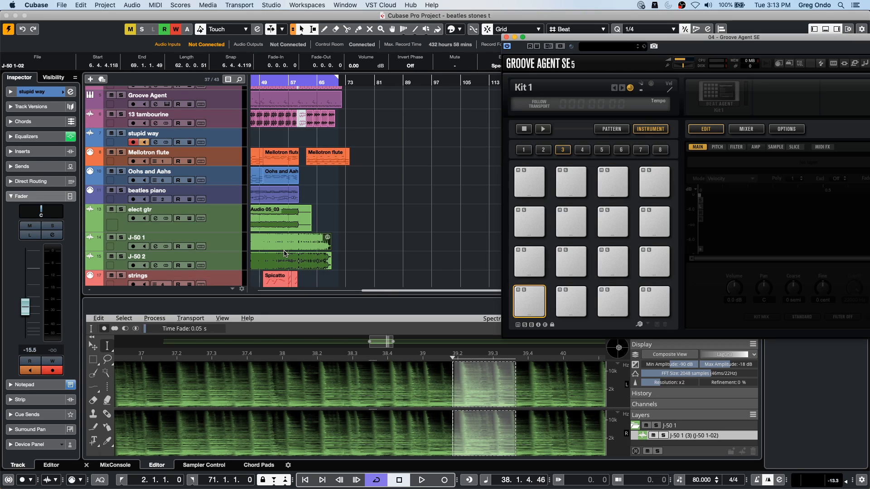
- Start loading a kit with patterns into the Groove Agent SE slot and show the Groove Agent ONE content set
{"action": "left_click_drag", "start_coordinate": [589, 40], "coordinate": [261, 47]}
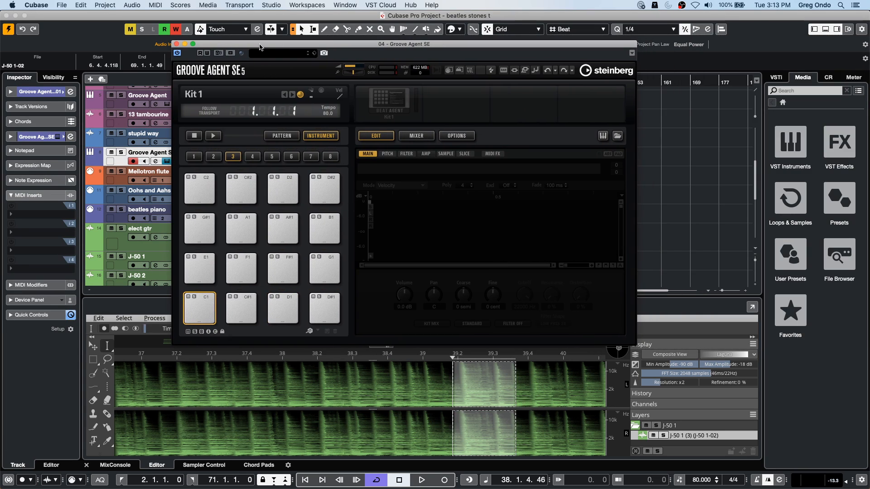
{"action": "right_click", "coordinate": [377, 98]}
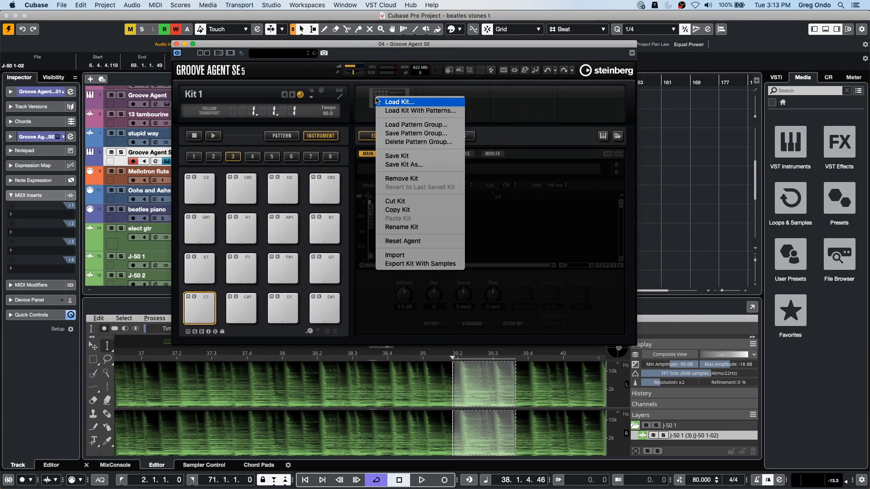
{"action": "left_click", "coordinate": [413, 111]}
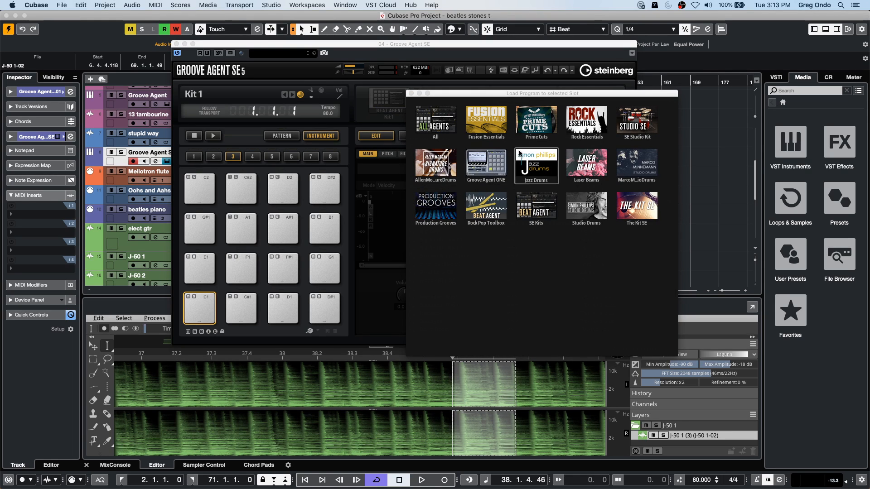
{"action": "left_click", "coordinate": [477, 183]}
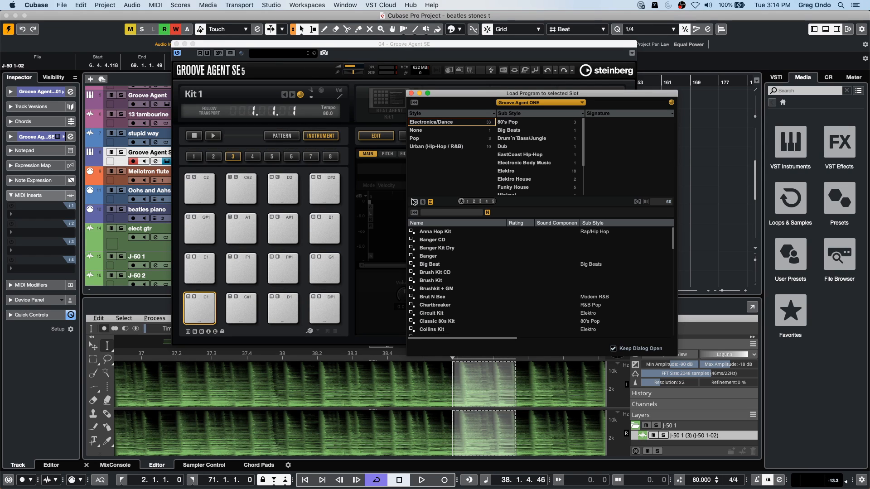
{"action": "left_click", "coordinate": [530, 102]}
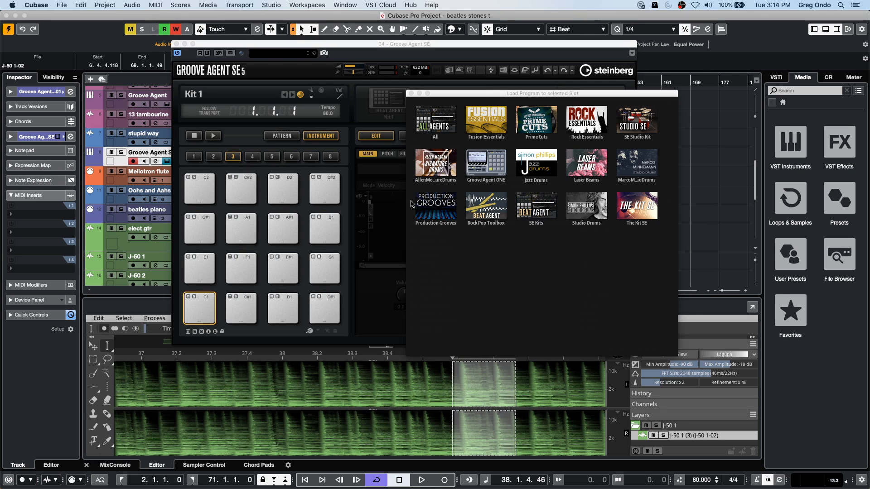
{"action": "left_click", "coordinate": [480, 172]}
- Load the Maple Kit into the slot and audition its Kick 2 and Rimshot pads
{"action": "scroll", "coordinate": [455, 291], "scroll_direction": "down", "scroll_amount": 8}
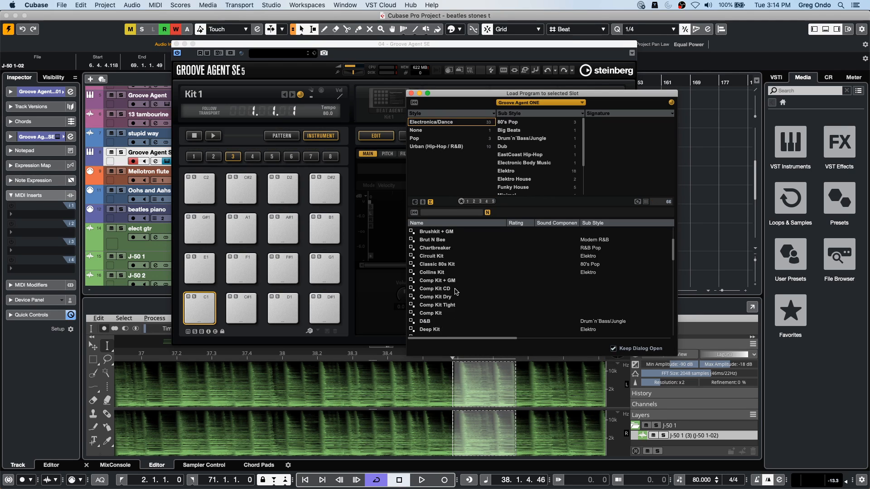
{"action": "scroll", "coordinate": [455, 292], "scroll_direction": "down", "scroll_amount": 6}
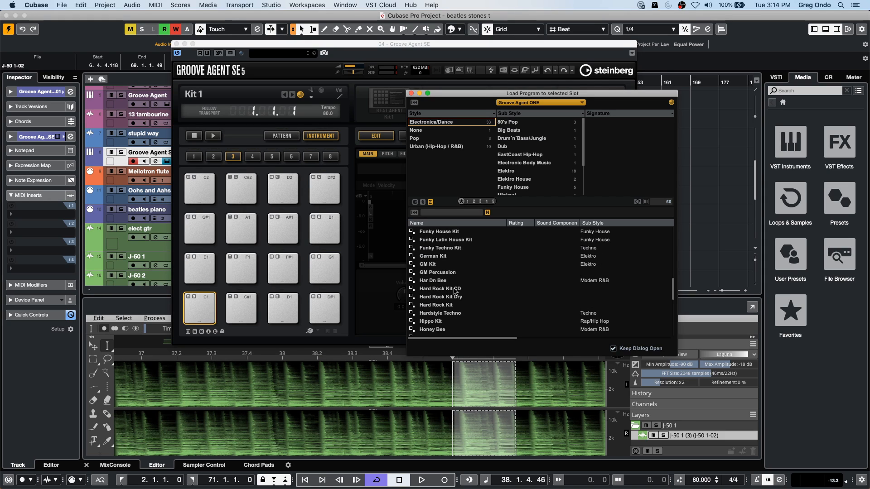
{"action": "scroll", "coordinate": [455, 292], "scroll_direction": "down", "scroll_amount": 2}
{"action": "scroll", "coordinate": [453, 281], "scroll_direction": "up", "scroll_amount": 3}
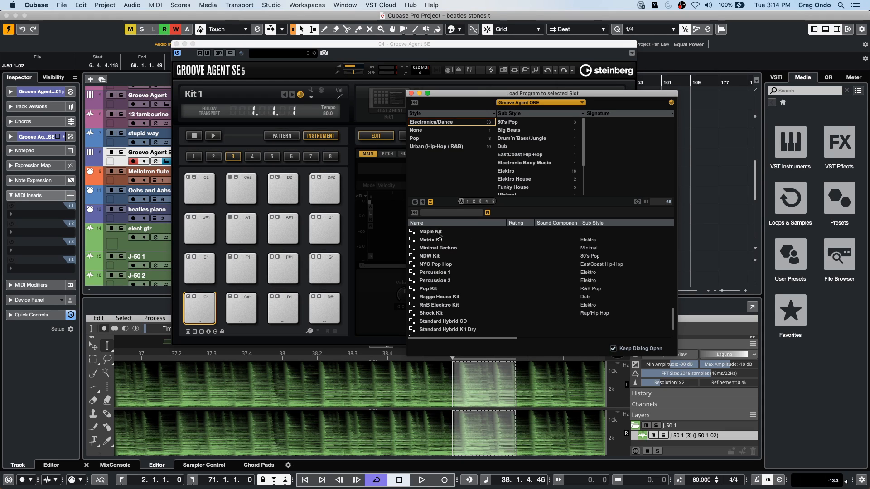
{"action": "double_click", "coordinate": [431, 232]}
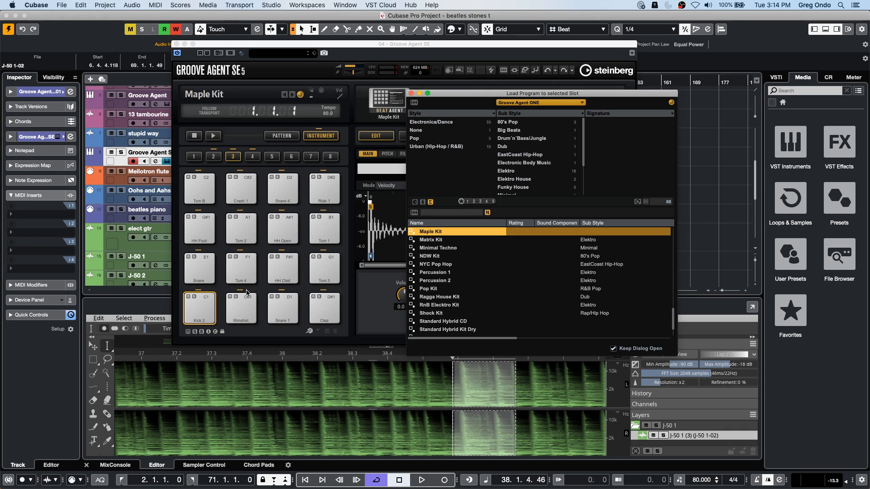
{"action": "left_click", "coordinate": [213, 312]}
{"action": "left_click", "coordinate": [240, 310]}
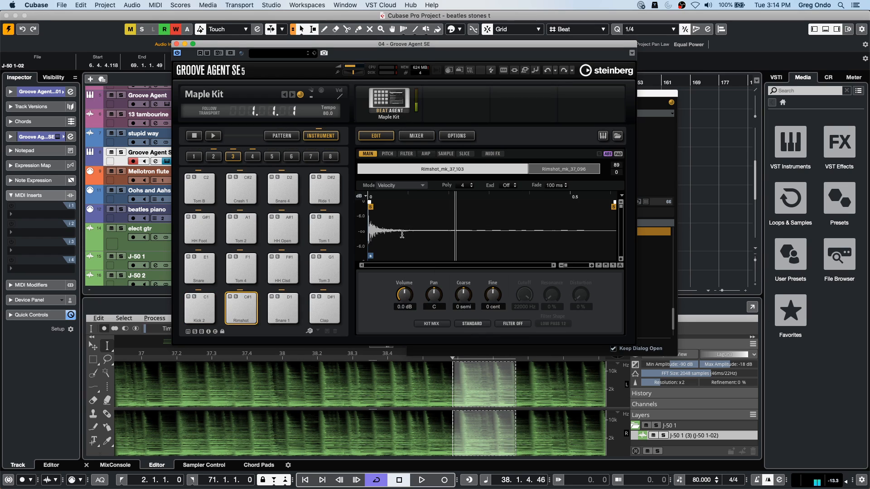
- Load the Collins Kit with patterns into the Groove Agent SE slot in place of the Maple Kit
{"action": "right_click", "coordinate": [385, 99]}
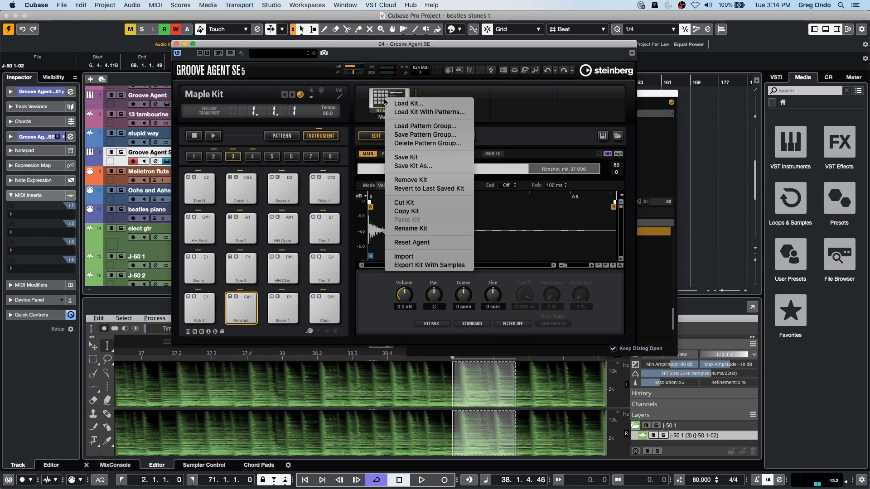
{"action": "left_click", "coordinate": [428, 112]}
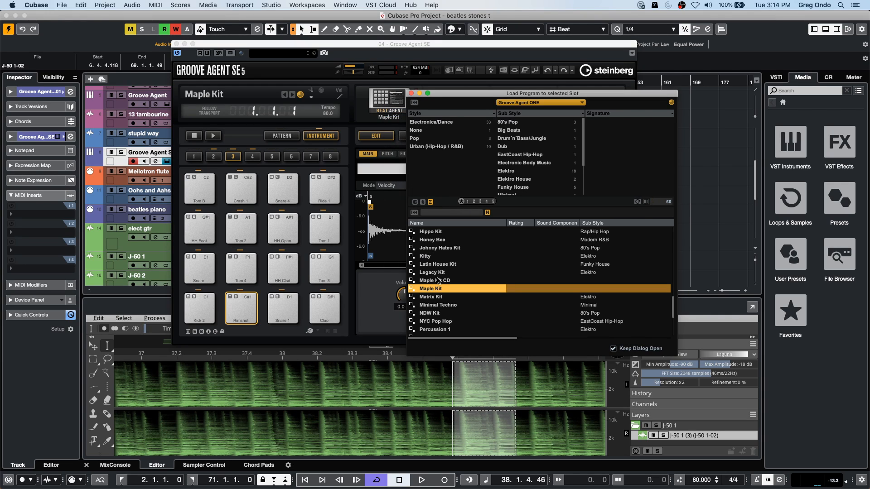
{"action": "scroll", "coordinate": [475, 263], "scroll_direction": "down", "scroll_amount": 4}
{"action": "scroll", "coordinate": [512, 272], "scroll_direction": "up", "scroll_amount": 15}
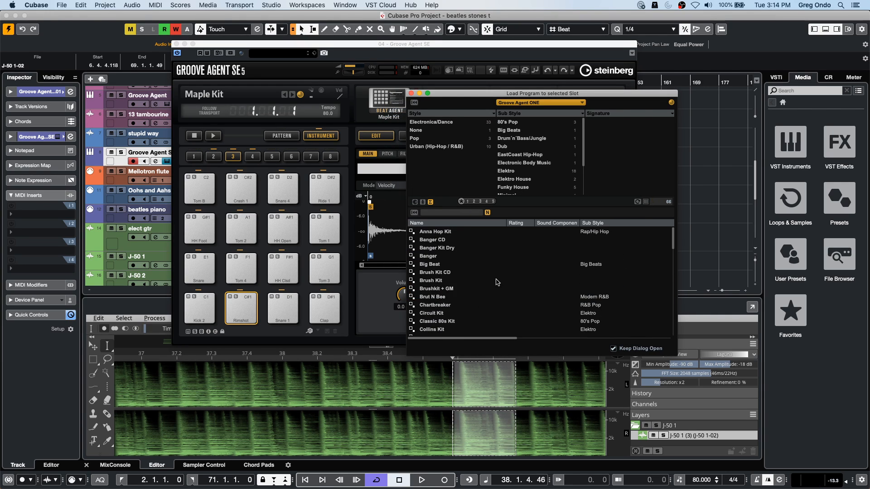
{"action": "double_click", "coordinate": [433, 329]}
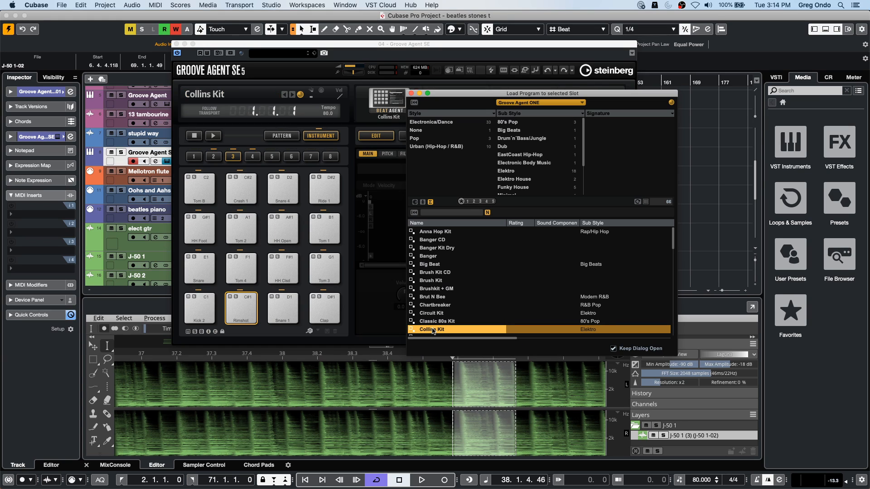
- Audition the Collins Kit's kick, tom, cowbell, closed hi-hat, rimshot and cymbal pads, and close Groove Agent SE
{"action": "left_click", "coordinate": [200, 317]}
{"action": "left_click", "coordinate": [239, 308]}
{"action": "left_click", "coordinate": [241, 271]}
{"action": "left_click", "coordinate": [278, 274]}
{"action": "left_click", "coordinate": [241, 229]}
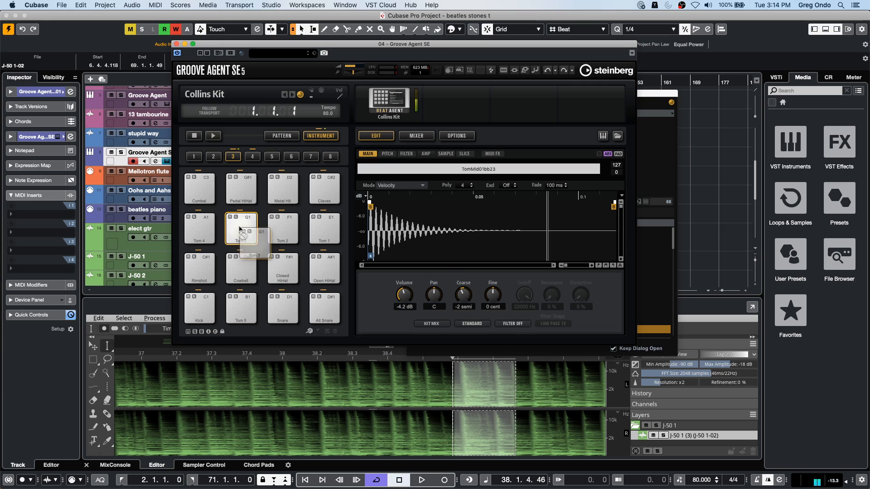
{"action": "left_click", "coordinate": [187, 225]}
{"action": "left_click", "coordinate": [196, 267]}
{"action": "left_click", "coordinate": [200, 182]}
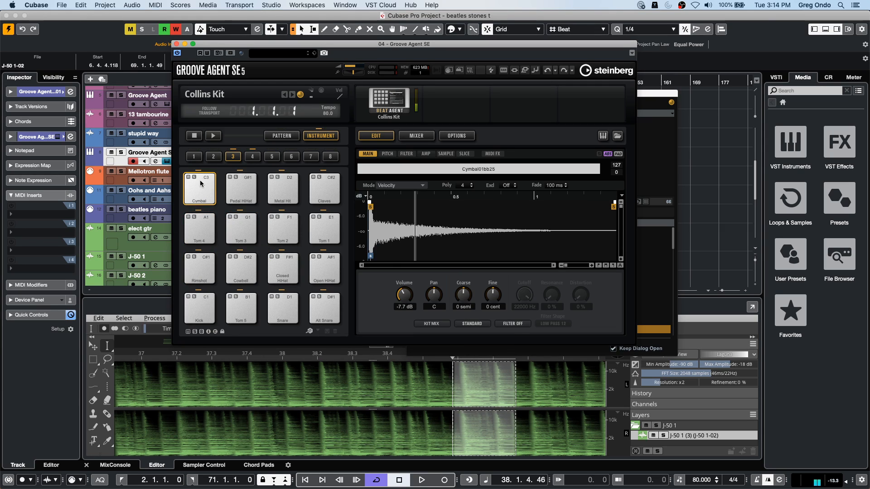
{"action": "left_click", "coordinate": [177, 44]}
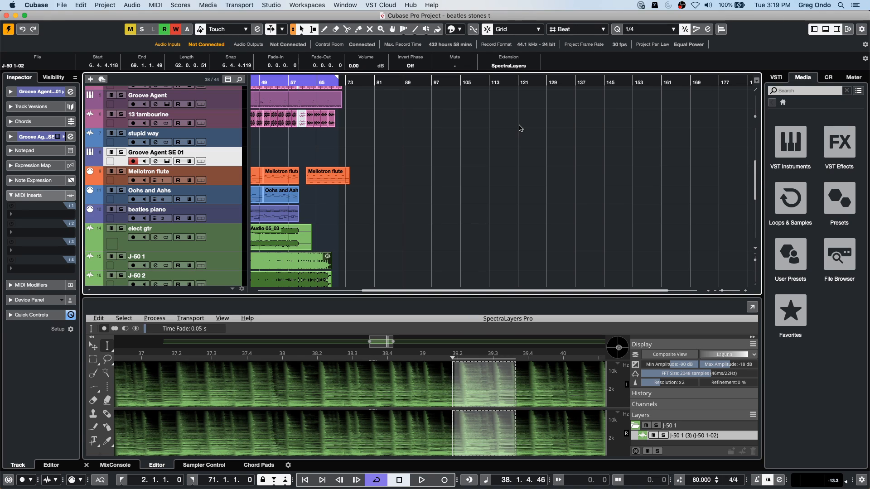
- Set the cursor at bar 97 on the Oohs and Aahs track and step it back to 95.4.1.0
{"action": "left_click", "coordinate": [433, 187]}
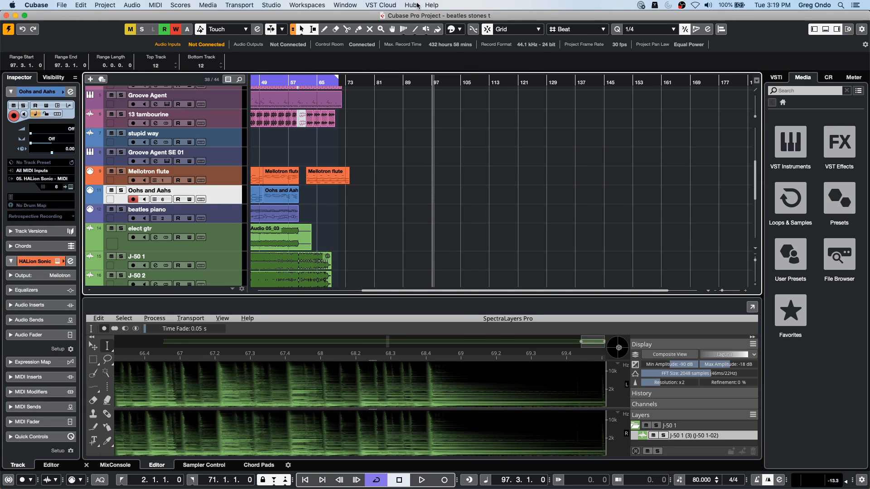
{"action": "key", "text": "Left"}
{"action": "key", "text": "Left"}
{"action": "key", "text": "Left"}
{"action": "key", "text": "Left"}
{"action": "key", "text": "Left"}
{"action": "key", "text": "Left"}
{"action": "key", "text": "Left"}
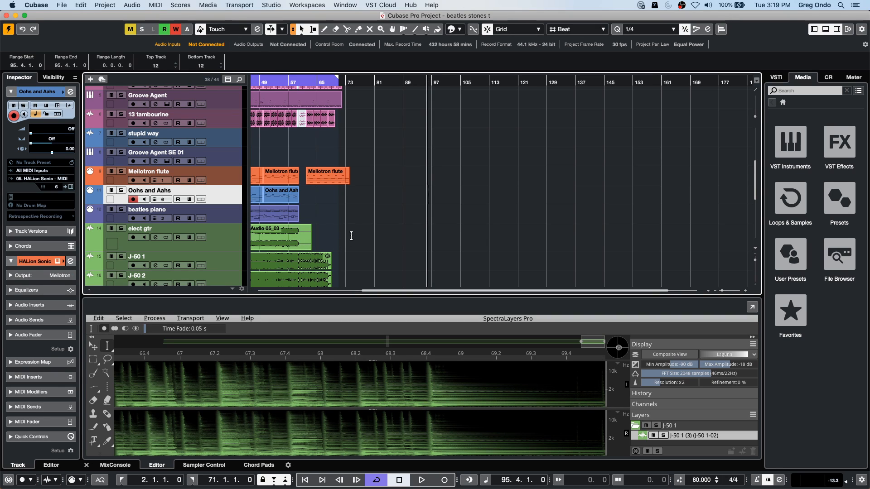
- Open the Mellotron flute part starting at bar 50 in the lower-zone editor and clear the selection
{"action": "left_click", "coordinate": [304, 240]}
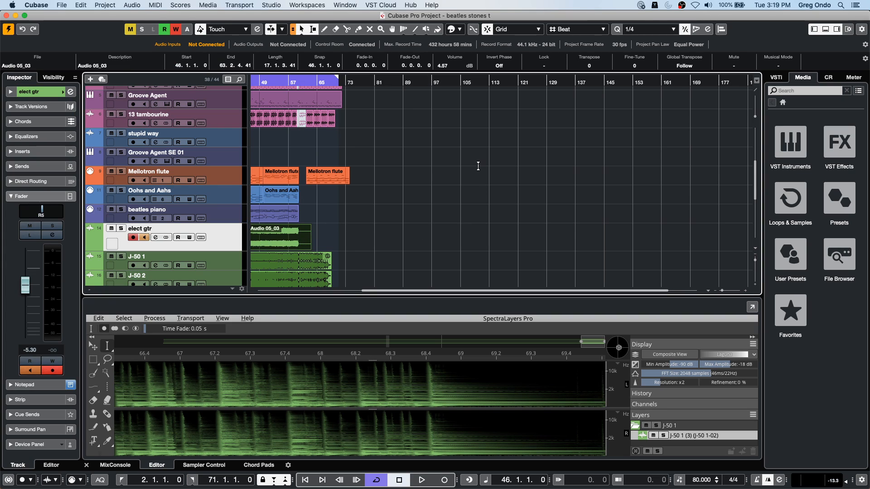
{"action": "left_click", "coordinate": [280, 178]}
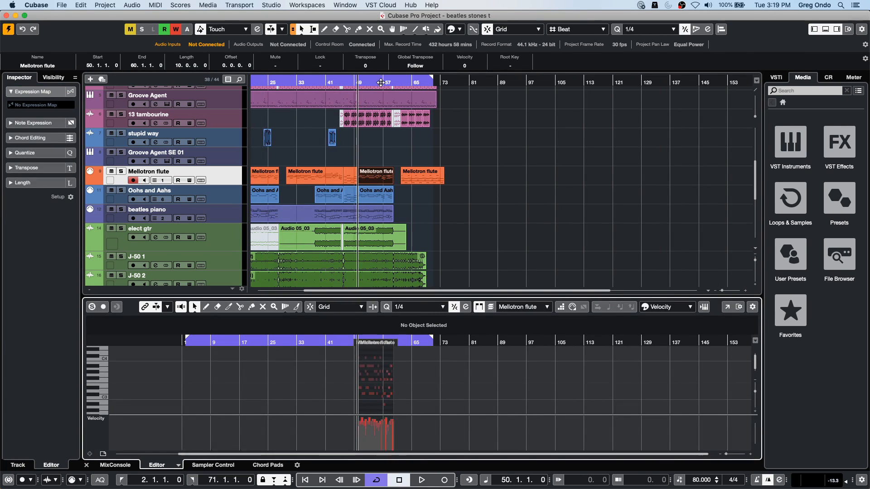
{"action": "left_click", "coordinate": [524, 142]}
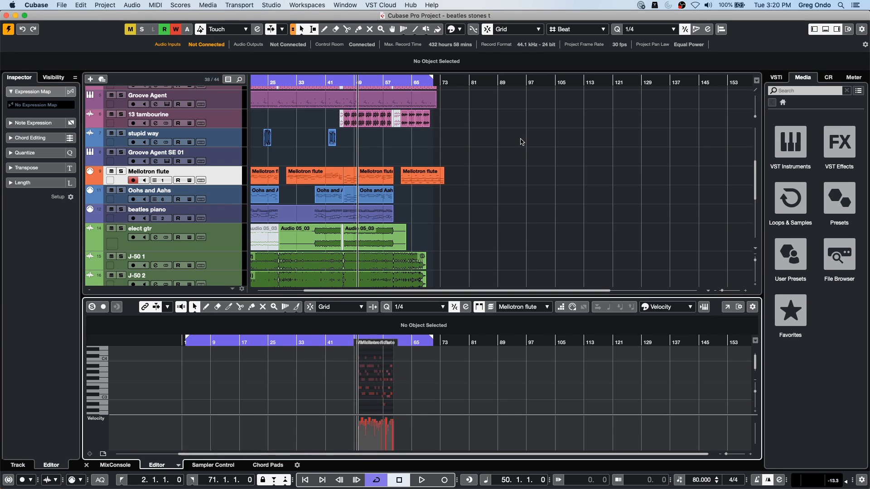
- Cycle the keyboard focus through the window zones and back to the project's track area
{"action": "key", "text": "Tab"}
{"action": "key", "text": "Tab"}
{"action": "key", "text": "Tab"}
{"action": "key", "text": "Tab"}
{"action": "key", "text": "Tab"}
{"action": "key", "text": "Tab"}
{"action": "key", "text": "Tab"}
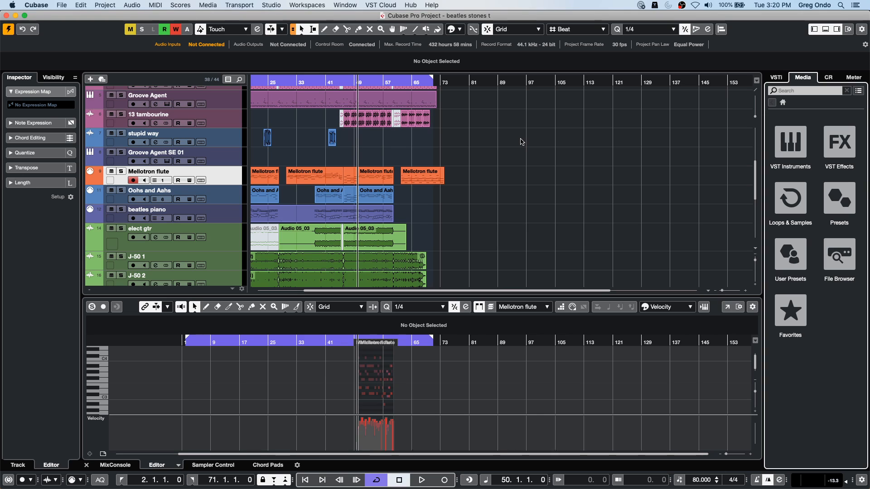
{"action": "key", "text": "Tab"}
{"action": "key", "text": "Tab"}
{"action": "key", "text": "Tab"}
{"action": "key", "text": "Tab"}
{"action": "key", "text": "Tab"}
{"action": "key", "text": "Tab"}
{"action": "key", "text": "Tab"}
{"action": "key", "text": "Tab"}
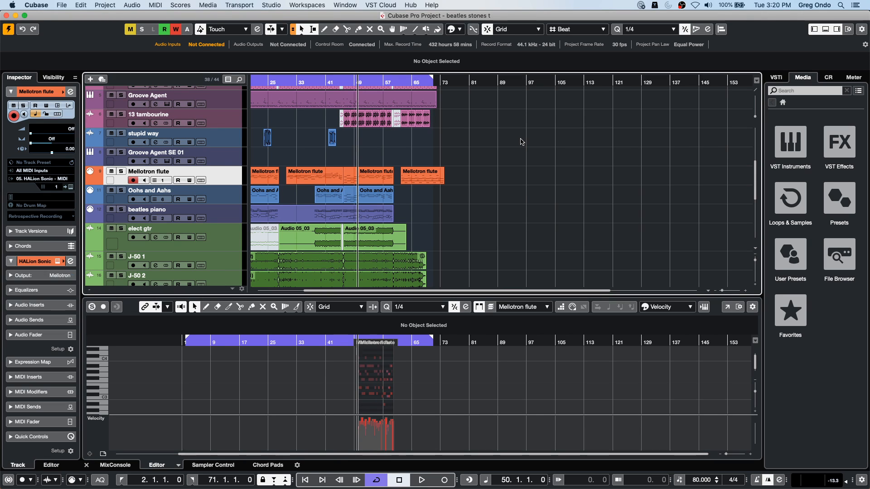
- Return to the project start, play briefly, and magnify the linked arrangement and editor timelines horizontally
{"action": "key", "text": "Home"}
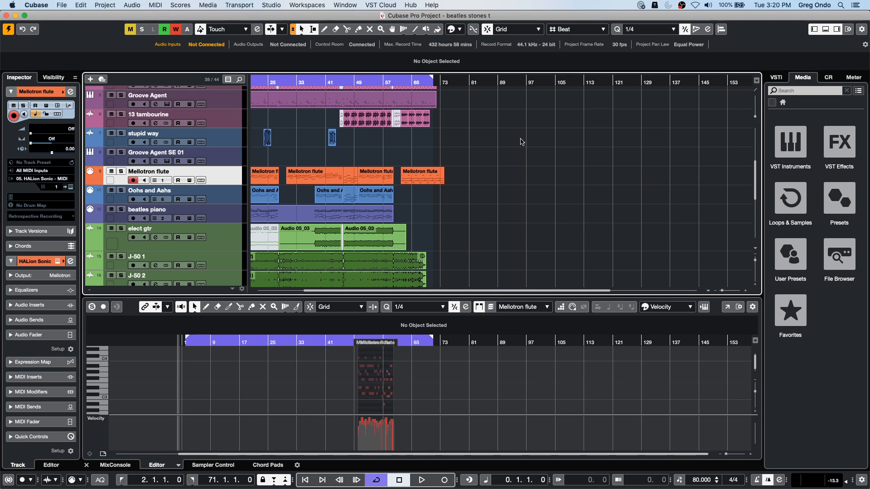
{"action": "key", "text": "space"}
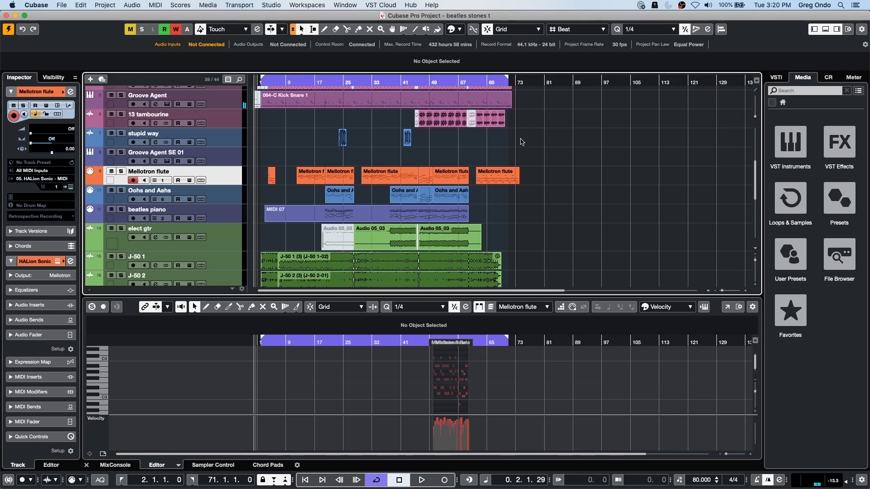
{"action": "key", "text": "h"}
{"action": "key", "text": "h"}
{"action": "key", "text": "h"}
{"action": "key", "text": "h"}
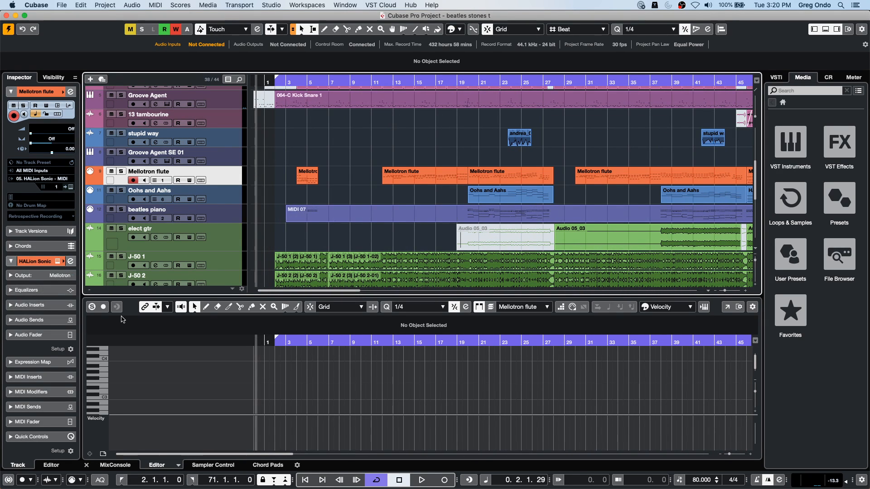
- Unlink the editor's timeline from the project, then zoom the arrangement out and put the cursor at bar 23
{"action": "left_click", "coordinate": [152, 307]}
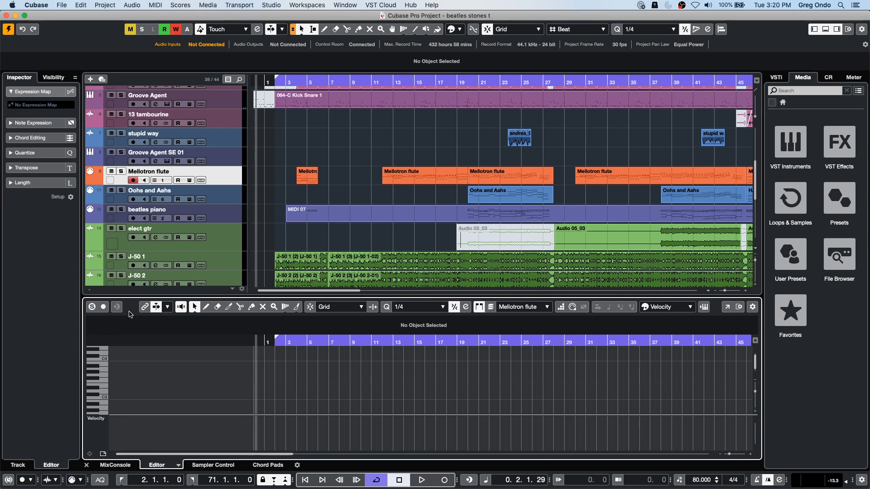
{"action": "left_click", "coordinate": [484, 81]}
{"action": "left_click_drag", "start_coordinate": [485, 81], "coordinate": [554, 89]}
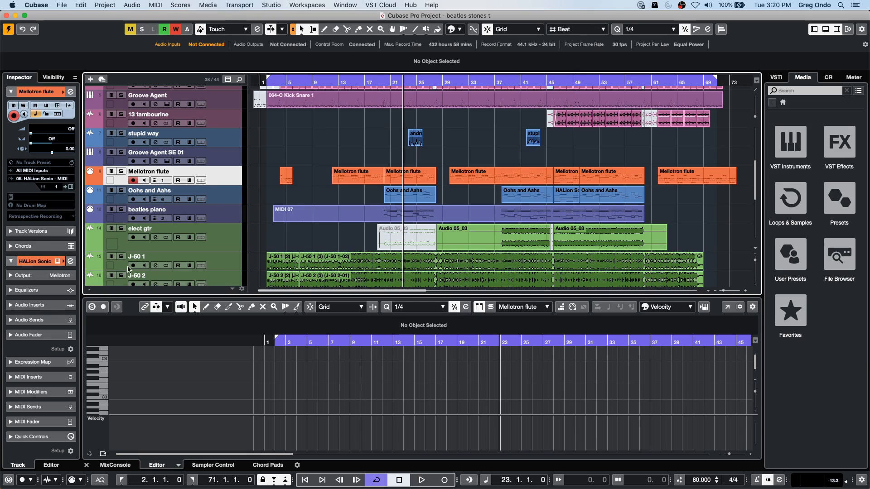
- Step through the project markers to bar 50, then set the cursor near bar 7 on the magnified editor timeline
{"action": "left_click", "coordinate": [309, 483]}
{"action": "left_click", "coordinate": [322, 481]}
{"action": "left_click", "coordinate": [322, 479]}
{"action": "left_click", "coordinate": [322, 479]}
{"action": "left_click", "coordinate": [322, 480]}
{"action": "left_click", "coordinate": [322, 480]}
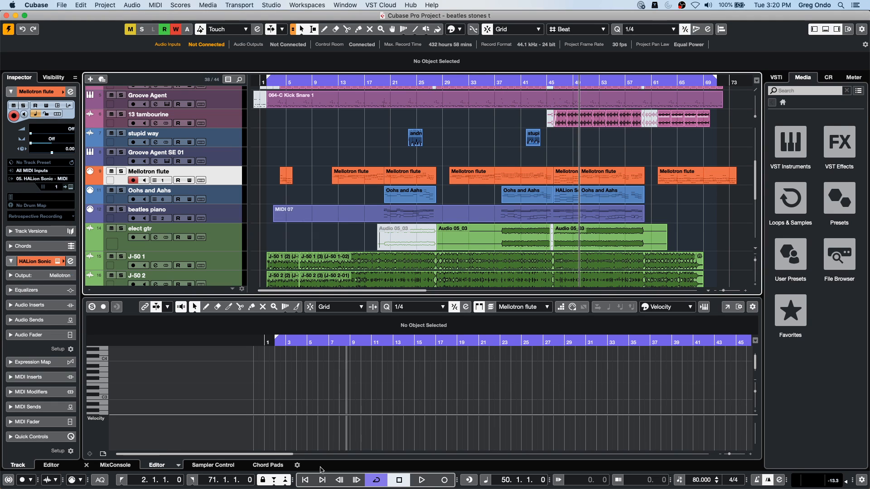
{"action": "mouse_move", "coordinate": [336, 341]}
{"action": "left_mouse_down"}
{"action": "mouse_move", "coordinate": [331, 398]}
{"action": "mouse_move", "coordinate": [338, 347]}
{"action": "left_mouse_up"}
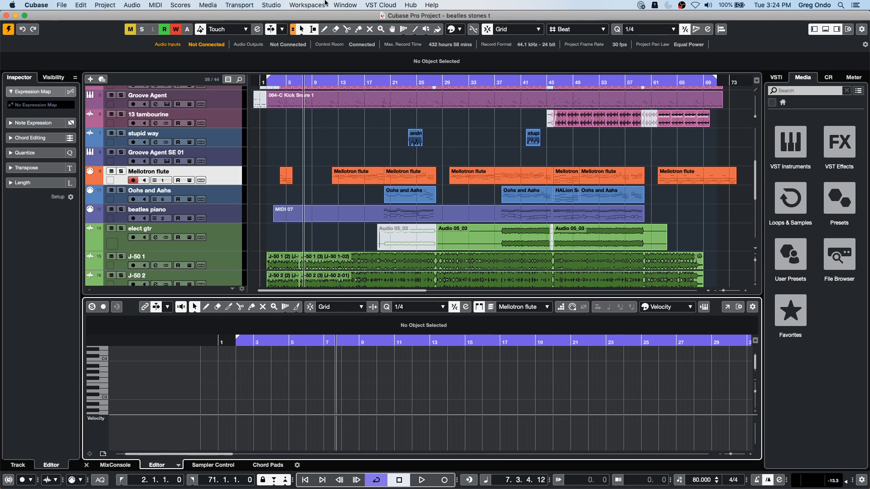
- Add a Mackie Control remote device in Studio Setup
{"action": "left_click", "coordinate": [273, 6]}
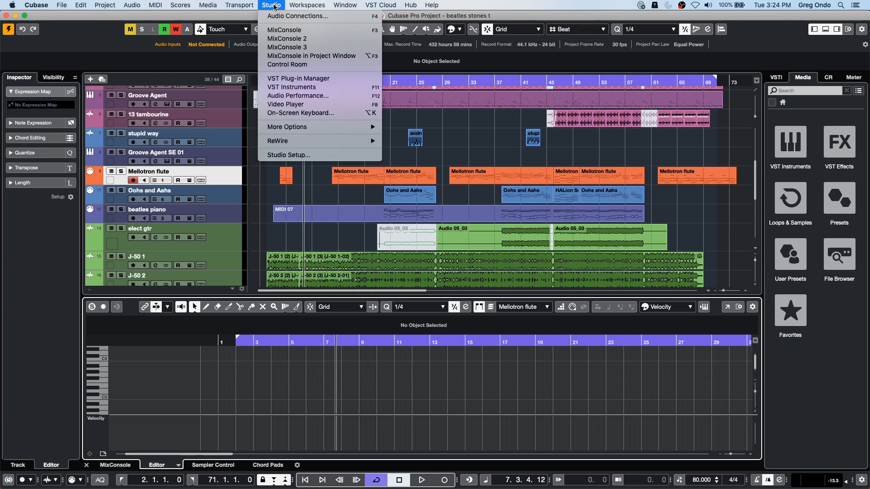
{"action": "left_click", "coordinate": [307, 155]}
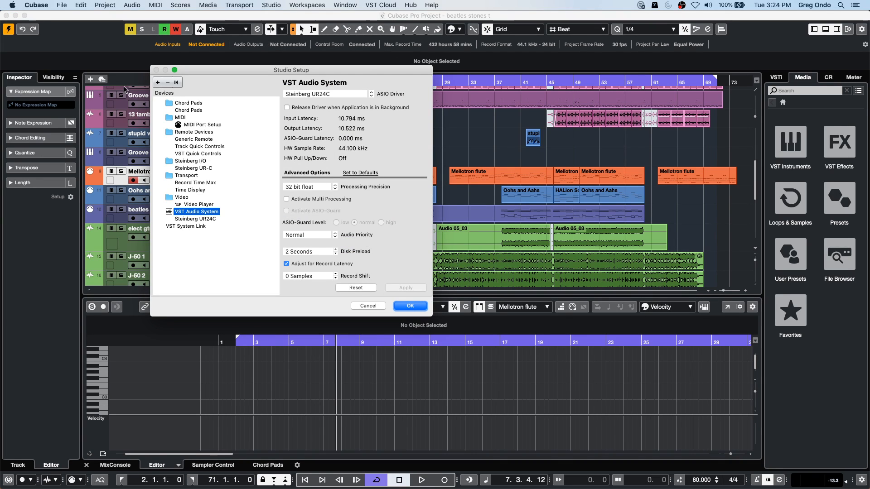
{"action": "left_click", "coordinate": [158, 83]}
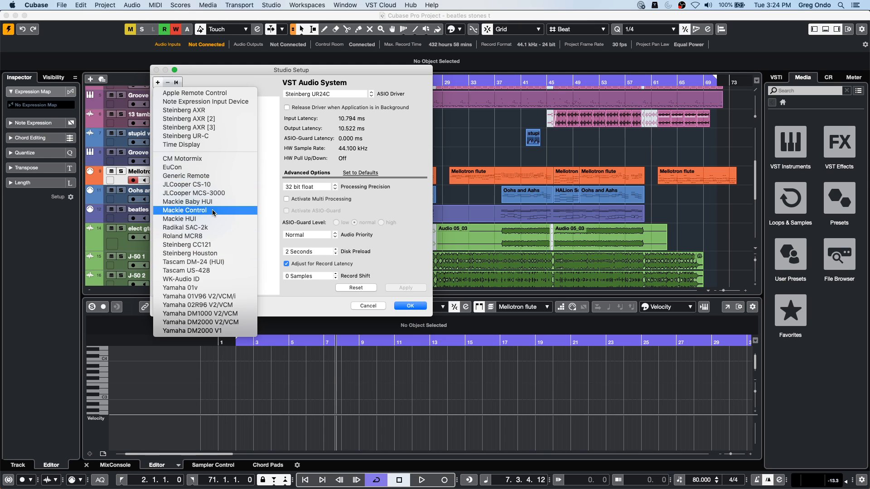
{"action": "left_click", "coordinate": [232, 211]}
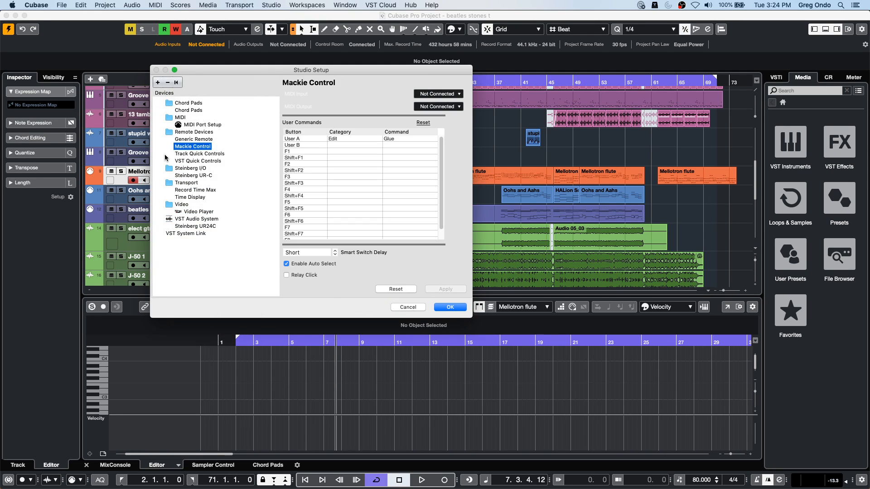
- Show the MIDI input choices for the Mackie Control, leave it at Not Connected, and confirm Studio Setup
{"action": "left_click", "coordinate": [438, 94]}
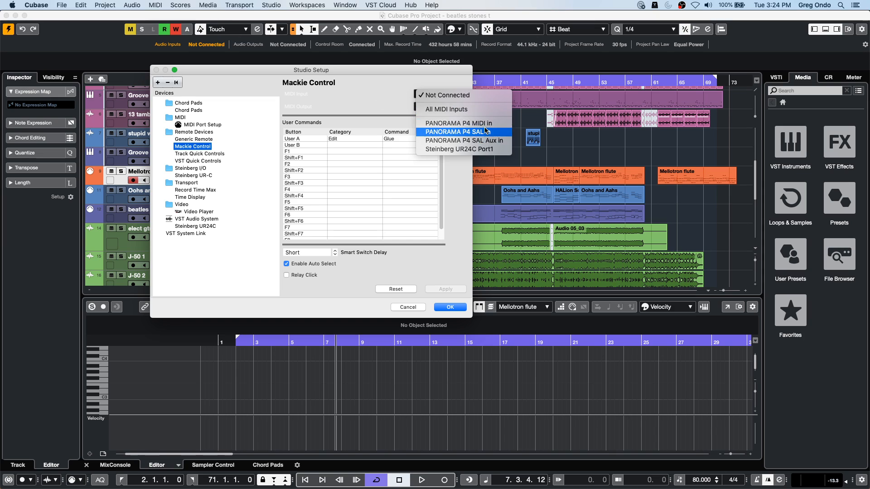
{"action": "left_click", "coordinate": [388, 98]}
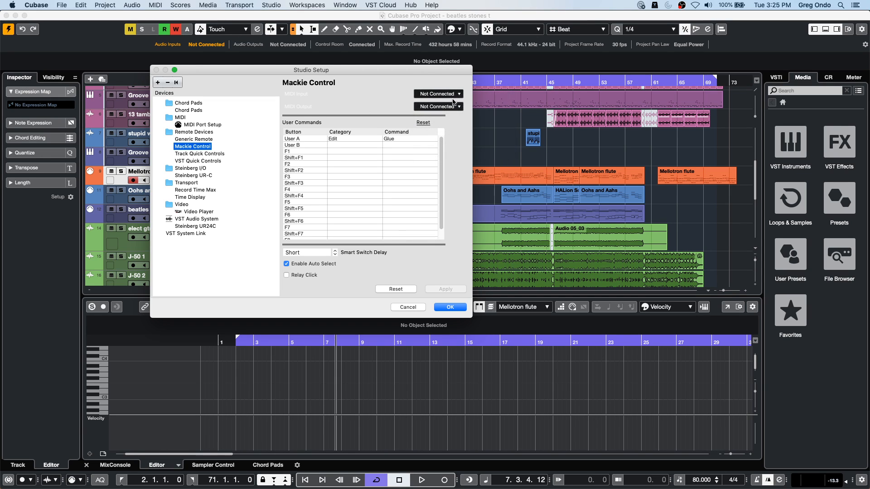
{"action": "left_click", "coordinate": [451, 97]}
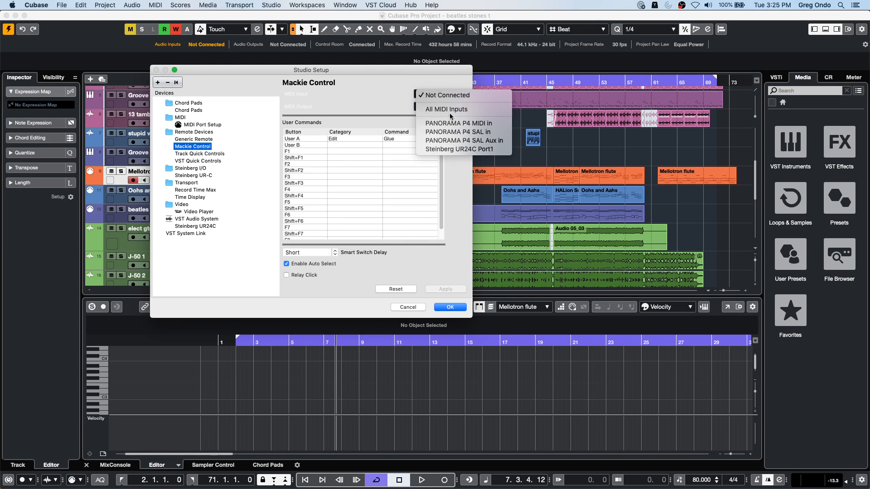
{"action": "left_click", "coordinate": [375, 95]}
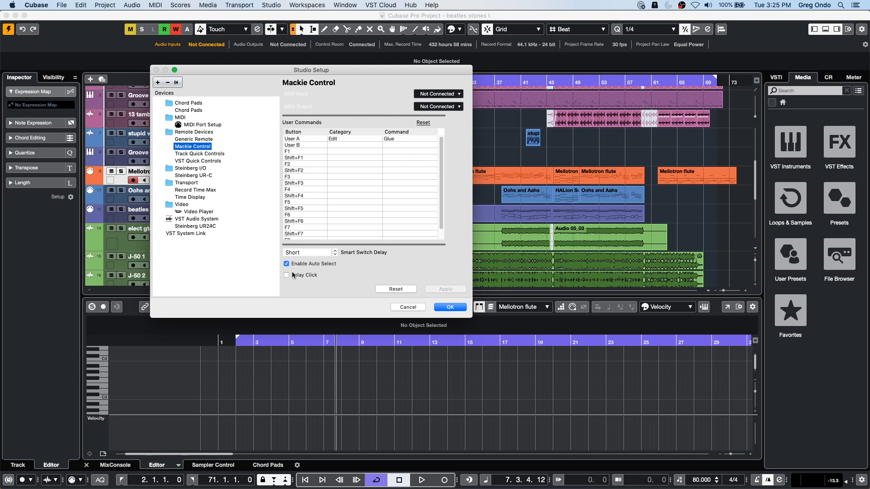
{"action": "left_click", "coordinate": [450, 307]}
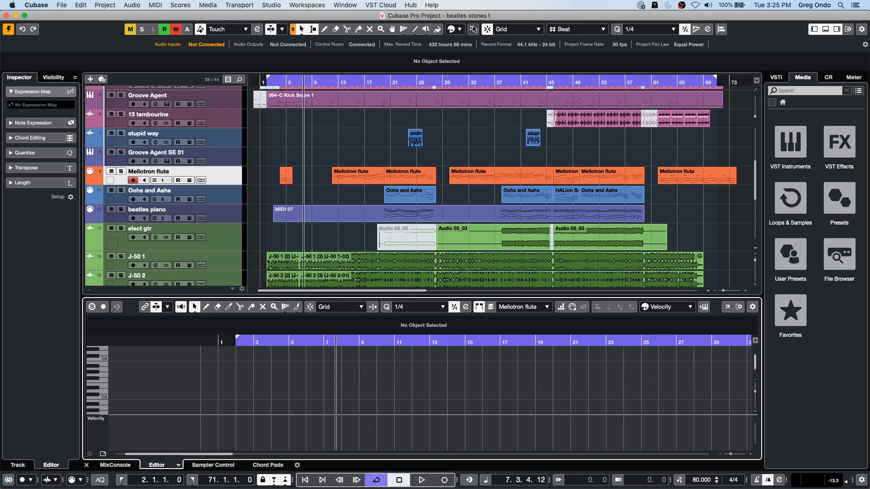
- Reopen Studio Setup, review the ports listed under MIDI Port Setup, and close the dialog
{"action": "left_click", "coordinate": [268, 5]}
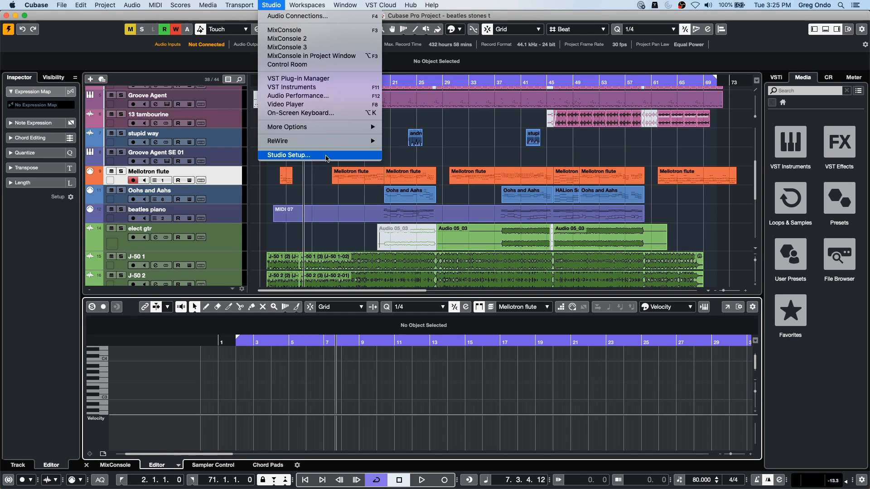
{"action": "mouse_move", "coordinate": [323, 131]}
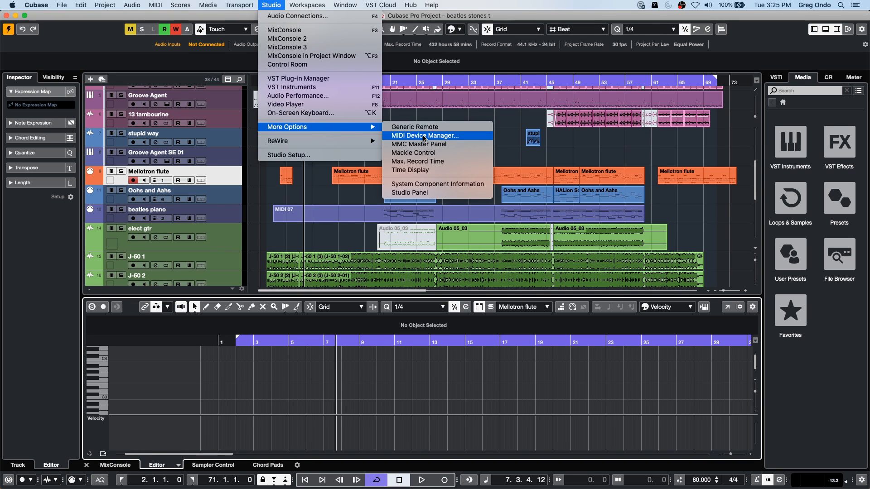
{"action": "left_click", "coordinate": [340, 156]}
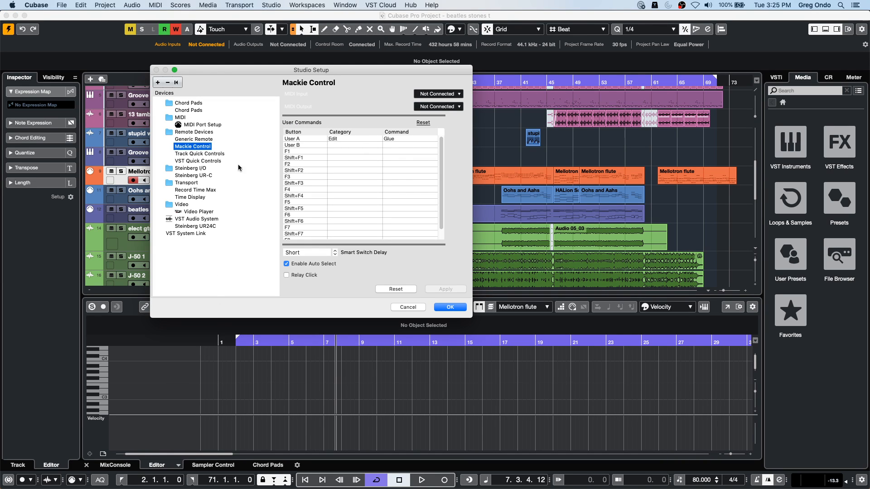
{"action": "left_click", "coordinate": [203, 124]}
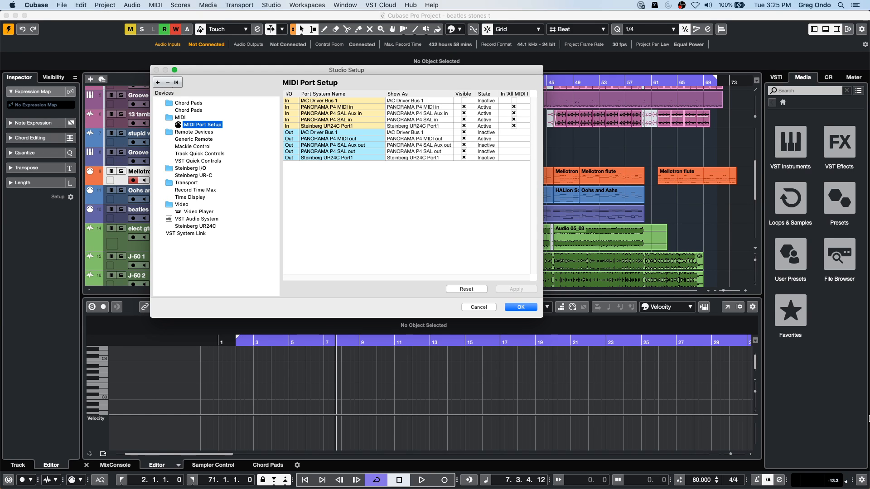
{"action": "left_click", "coordinate": [520, 308]}
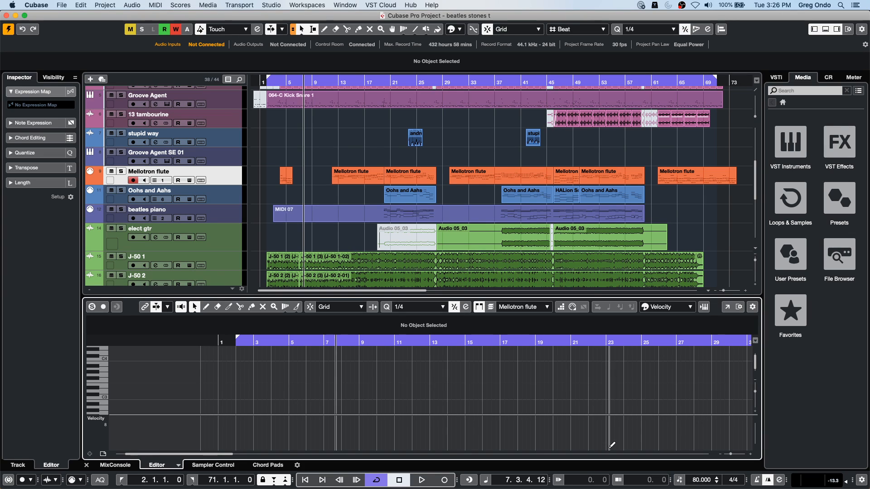
- Show the MixConsole, open the Stereo output's channel settings, and play briefly to watch its meters and spectrum
{"action": "left_click", "coordinate": [115, 465]}
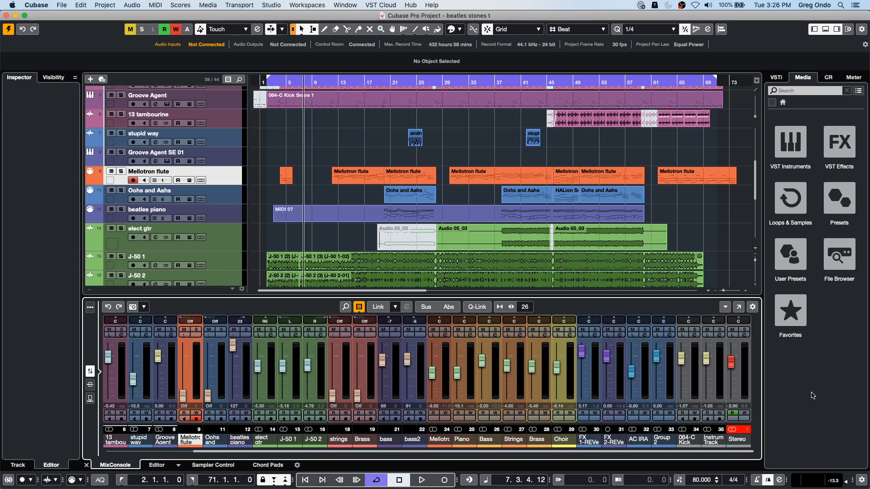
{"action": "left_click", "coordinate": [744, 336]}
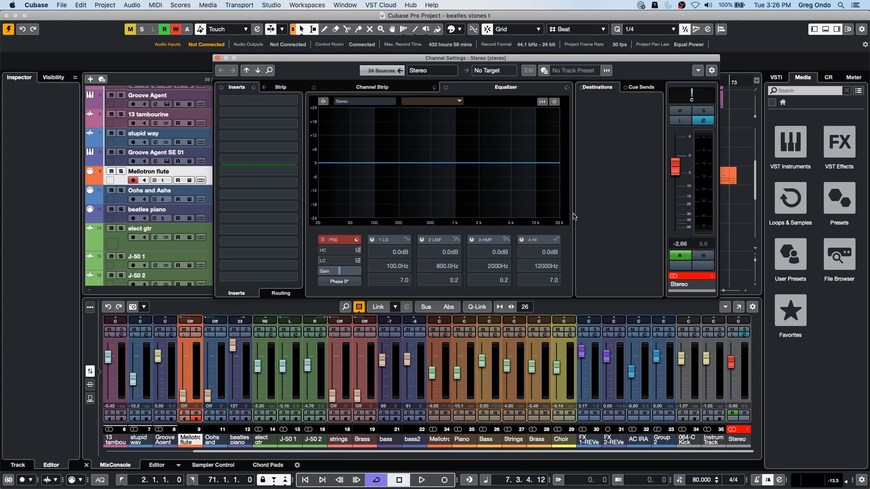
{"action": "key", "text": "space"}
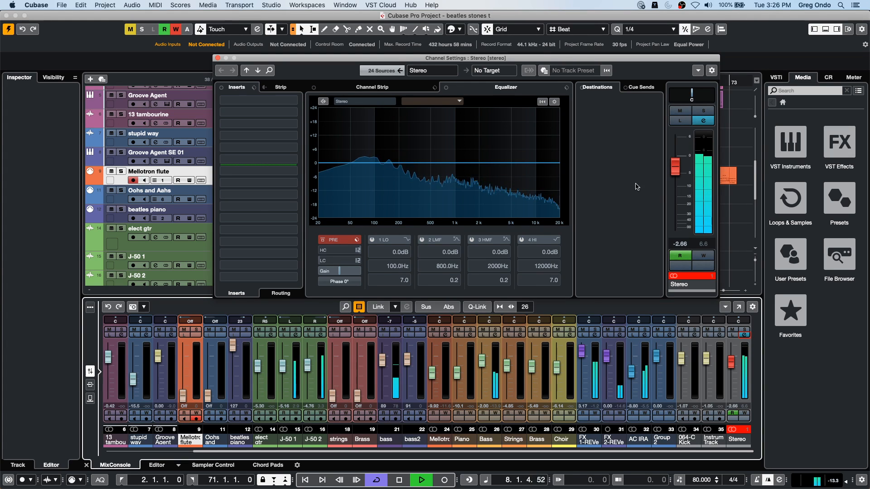
{"action": "key", "text": "space"}
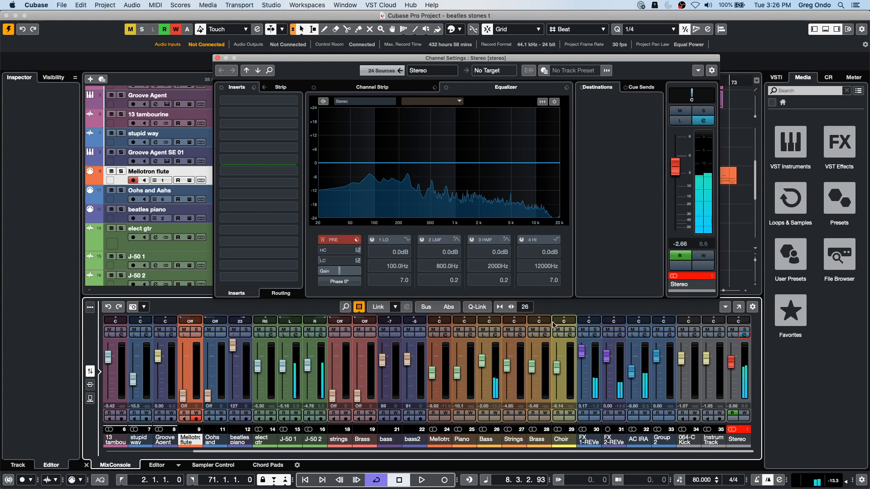
- Open the Metering Appearance preferences and review the available meter scale choices
{"action": "left_click", "coordinate": [61, 5]}
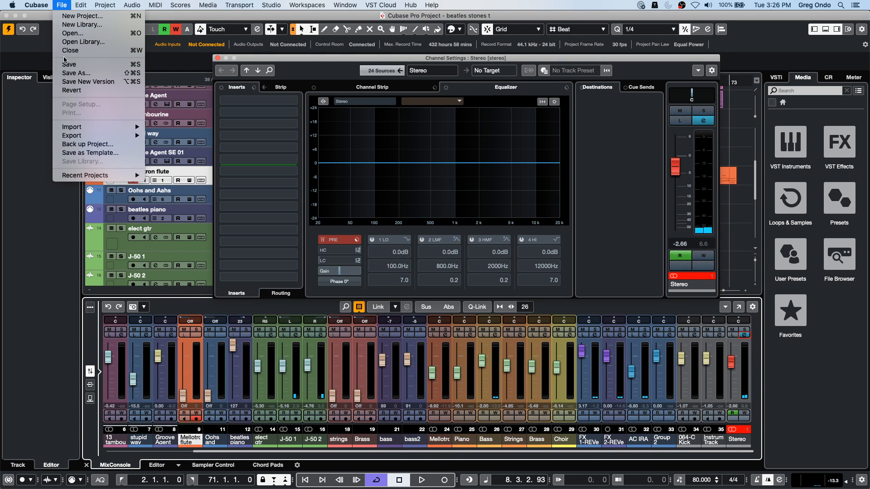
{"action": "left_click", "coordinate": [45, 31]}
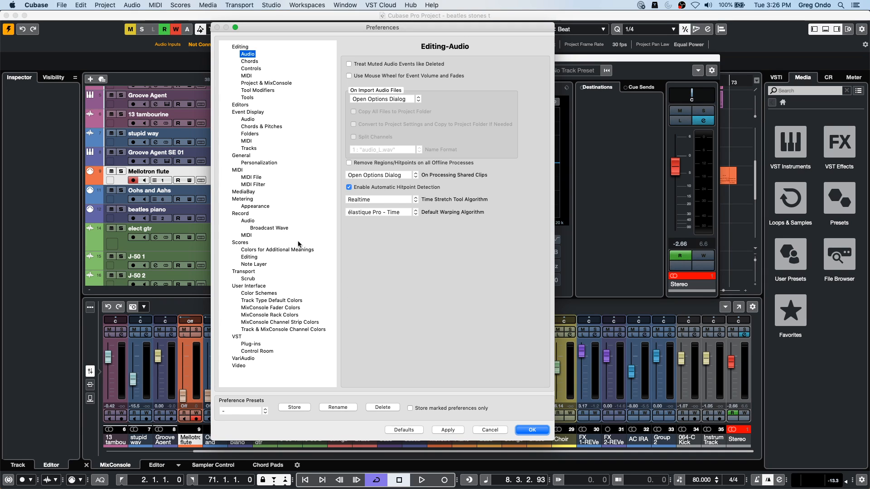
{"action": "left_click", "coordinate": [251, 199]}
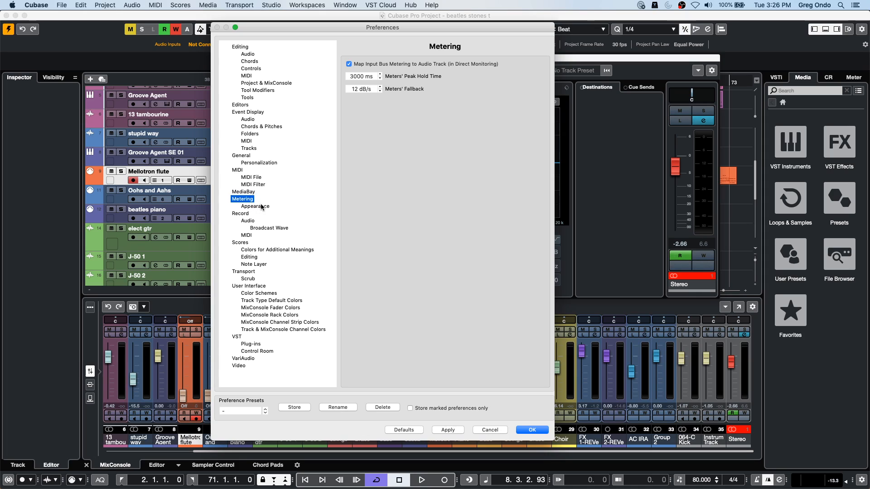
{"action": "left_click", "coordinate": [255, 207]}
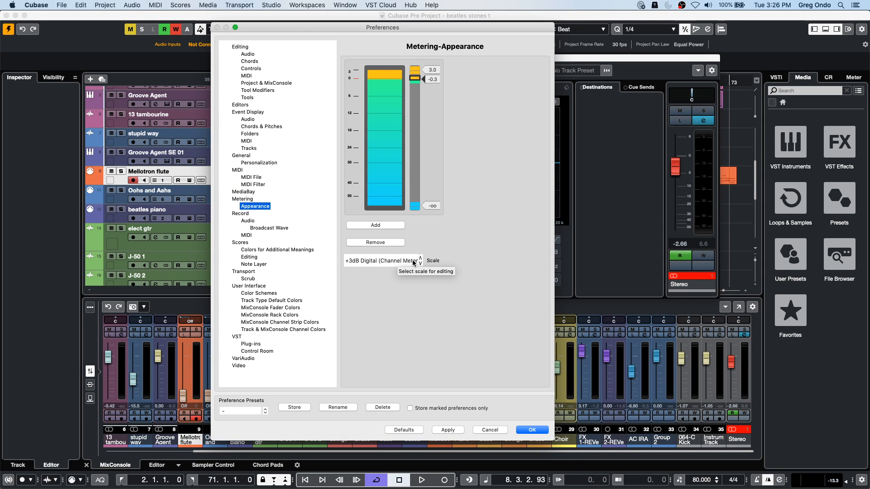
{"action": "left_click", "coordinate": [386, 260]}
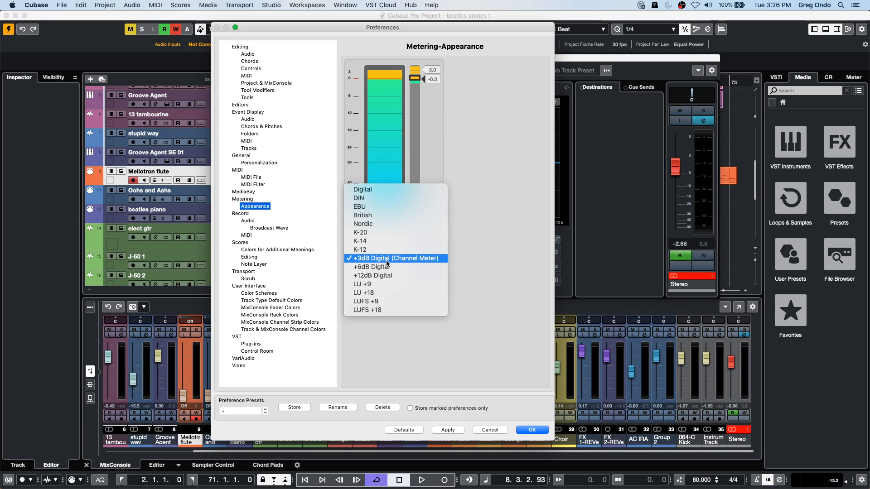
{"action": "left_click", "coordinate": [565, 208]}
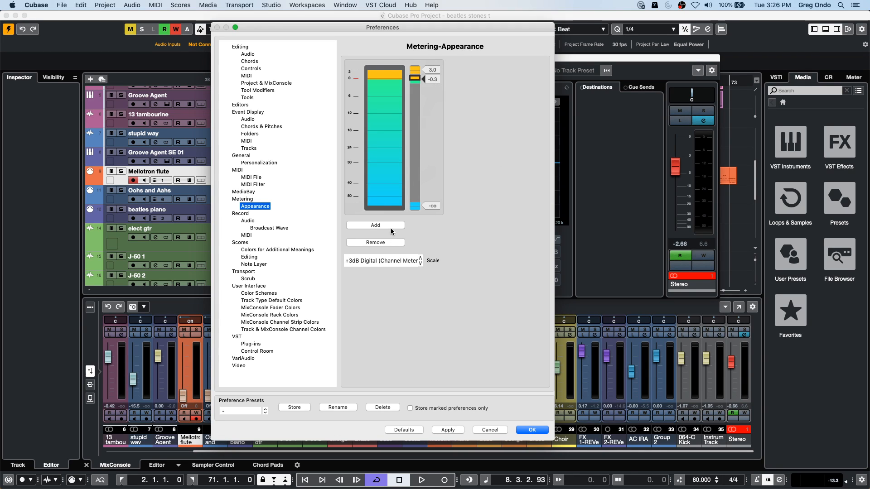
{"action": "left_click", "coordinate": [371, 262]}
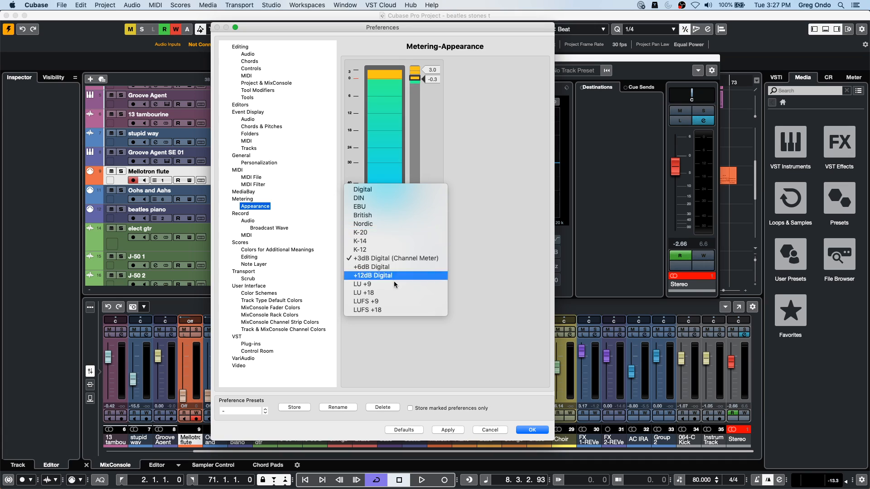
{"action": "left_click", "coordinate": [493, 194]}
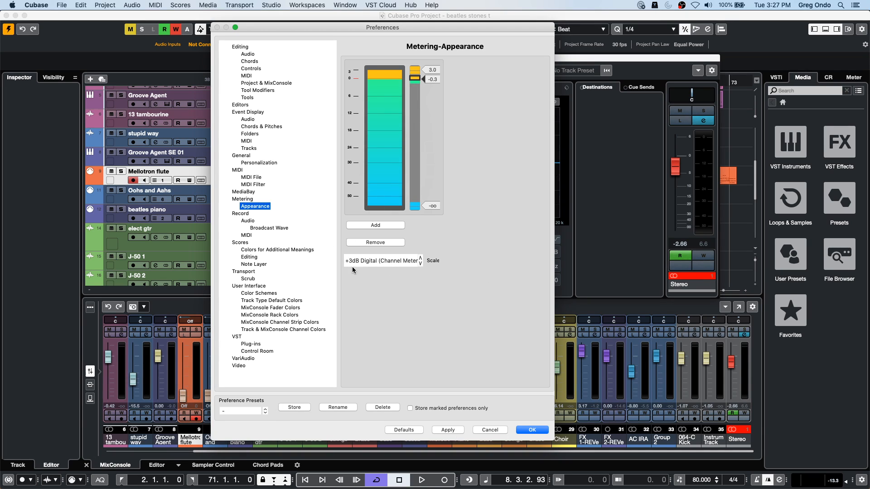
- Try the Digital, EBU, K-20 and +12dB Digital scales in turn in the meter appearance preview
{"action": "left_click", "coordinate": [384, 261]}
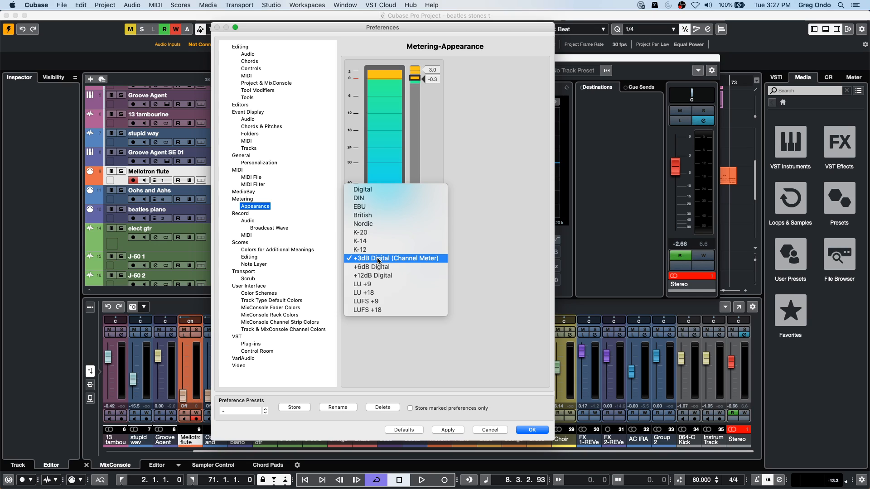
{"action": "left_click", "coordinate": [411, 189]}
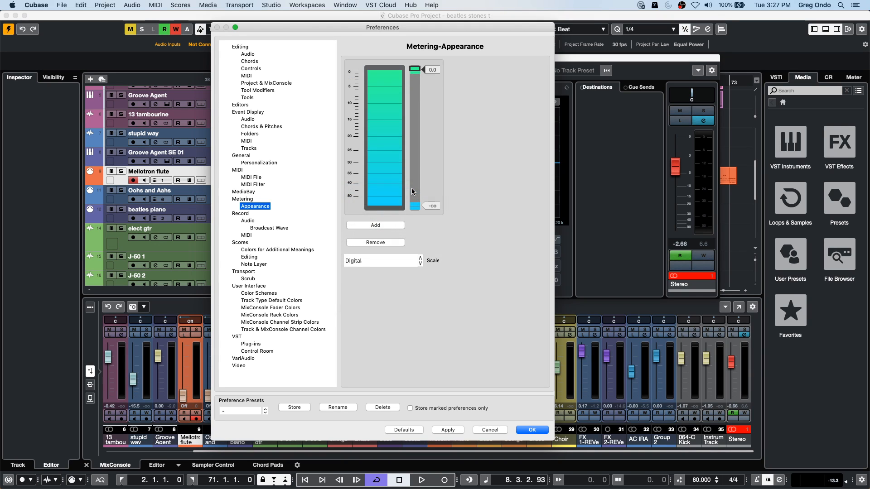
{"action": "left_click", "coordinate": [370, 259]}
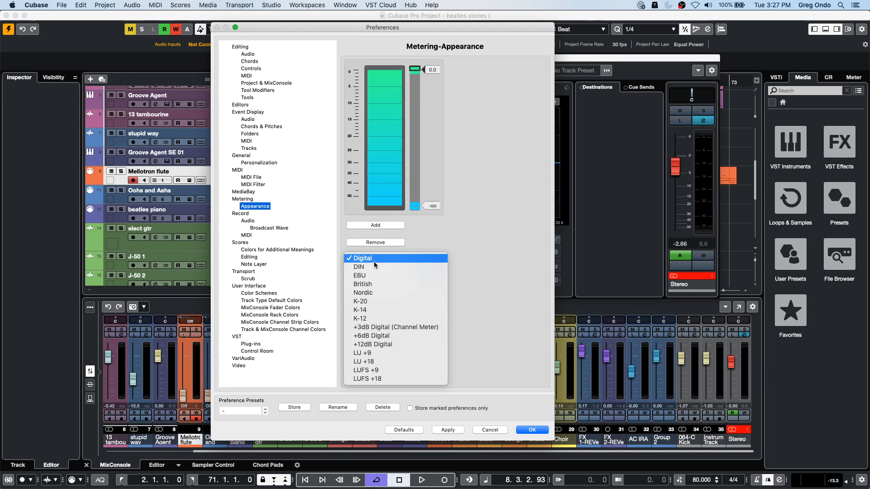
{"action": "left_click", "coordinate": [376, 275]}
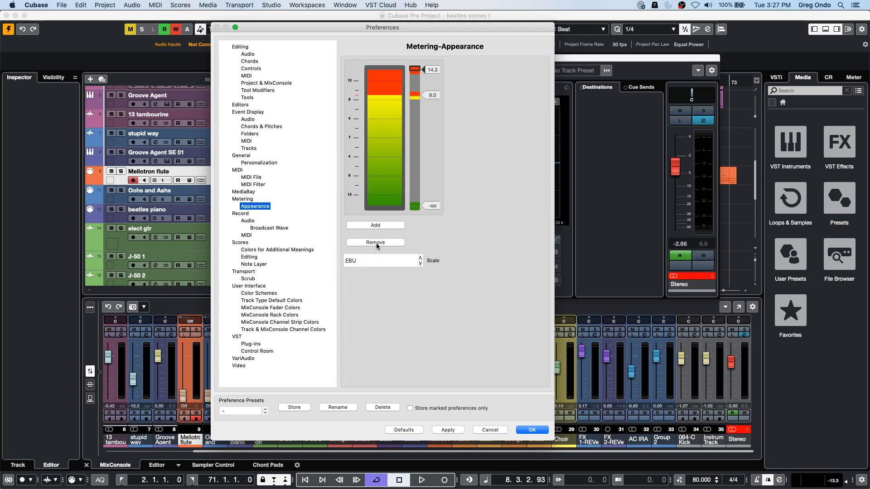
{"action": "left_click", "coordinate": [377, 260]}
{"action": "left_click", "coordinate": [376, 284]}
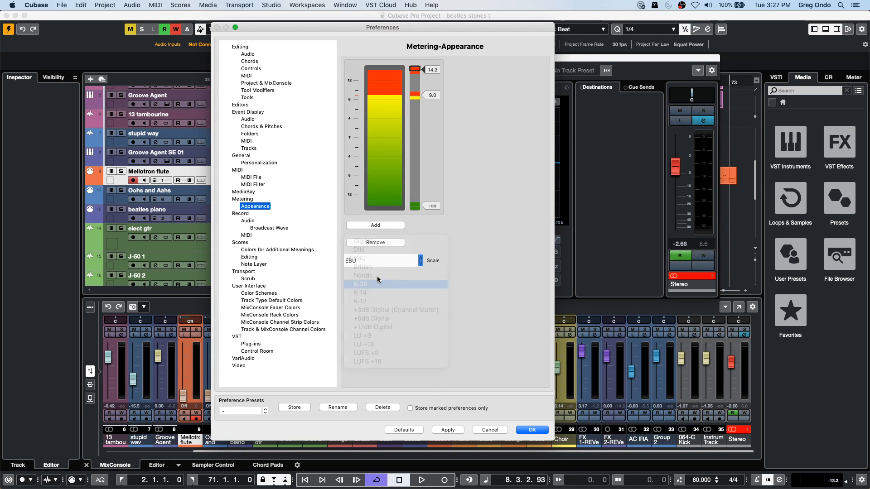
{"action": "left_click", "coordinate": [374, 265]}
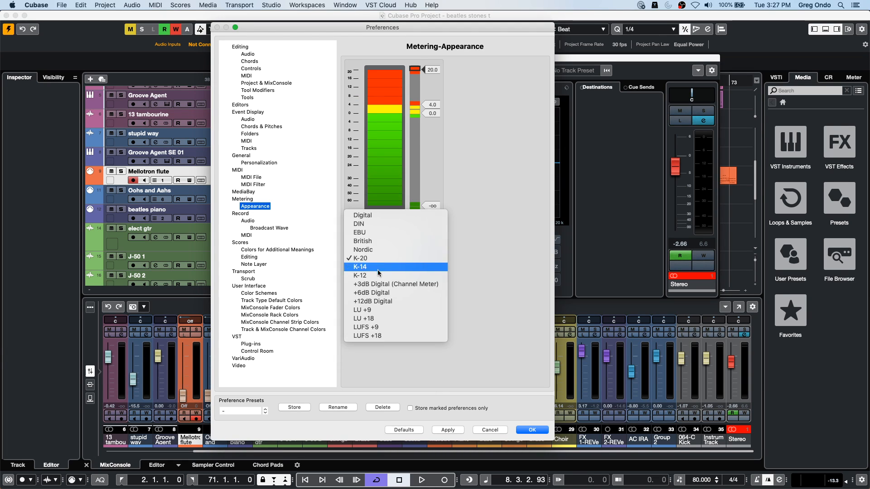
{"action": "left_click", "coordinate": [392, 301]}
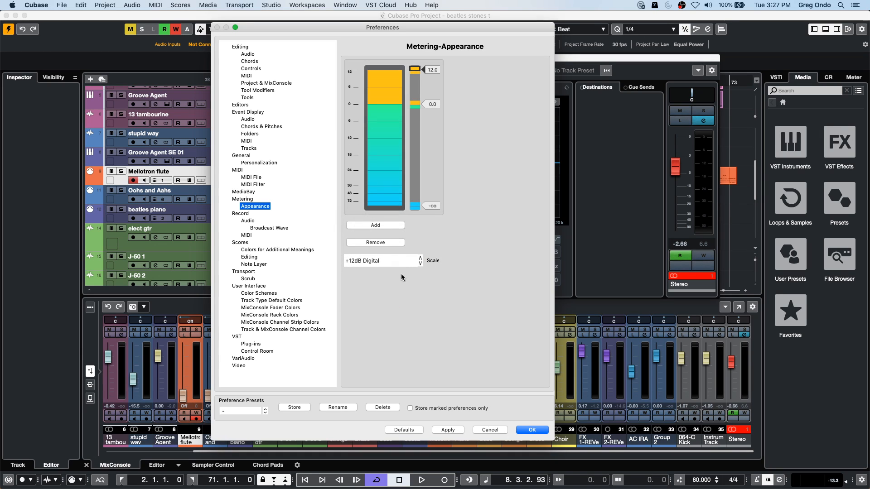
- Set the meter appearance scale to Digital, confirm the preferences, and close the Stereo channel settings window
{"action": "left_click", "coordinate": [373, 260]}
{"action": "left_click", "coordinate": [380, 173]}
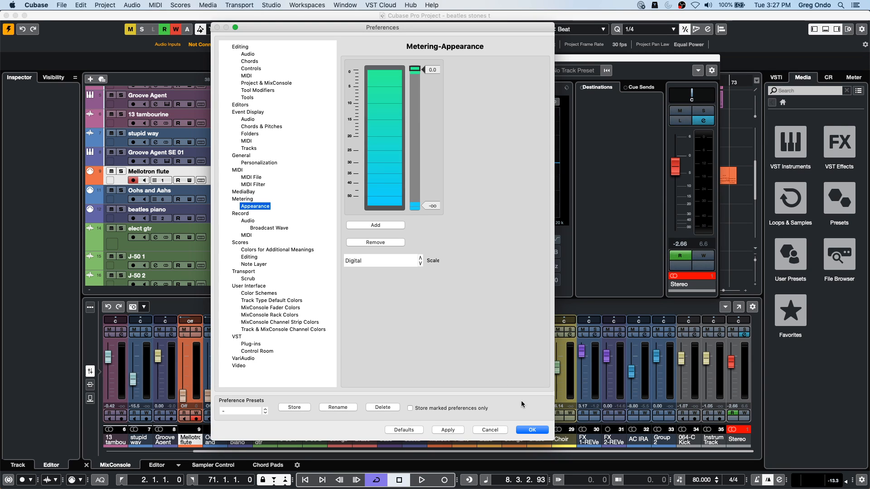
{"action": "left_click", "coordinate": [533, 431]}
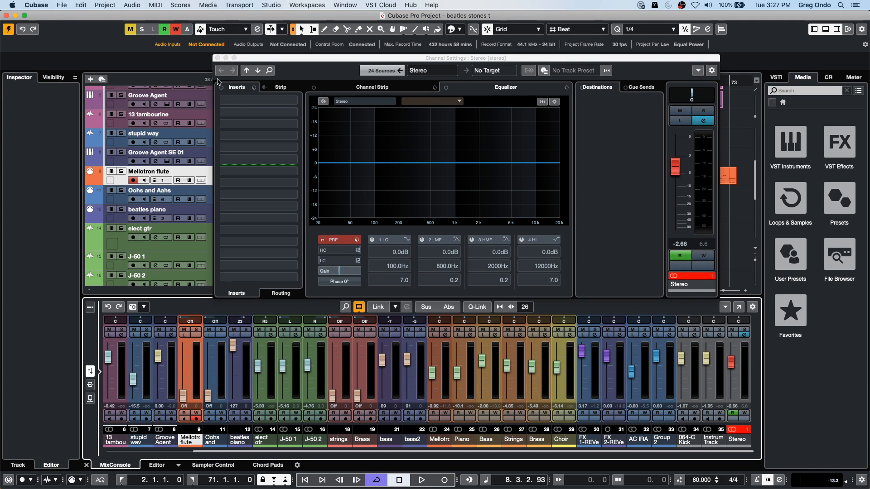
{"action": "left_click", "coordinate": [218, 58]}
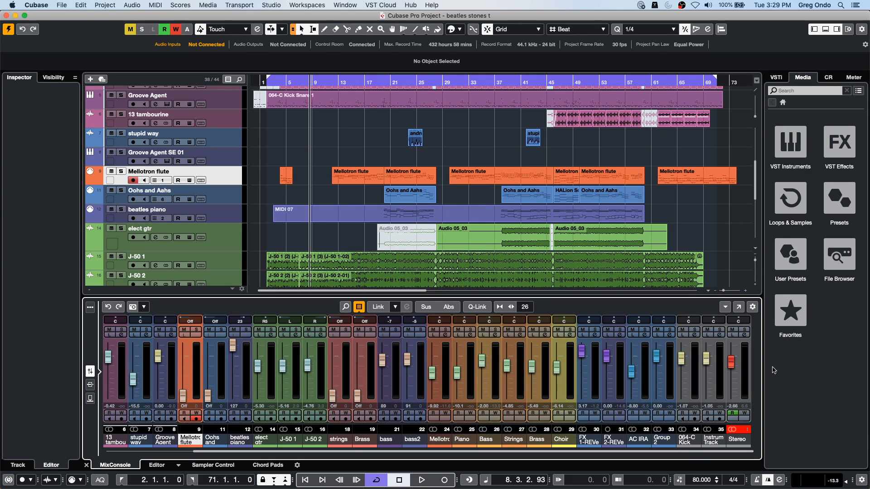
- Open the UNINVITED project from the recent projects and activate it
{"action": "left_click", "coordinate": [56, 7]}
{"action": "mouse_move", "coordinate": [119, 180]}
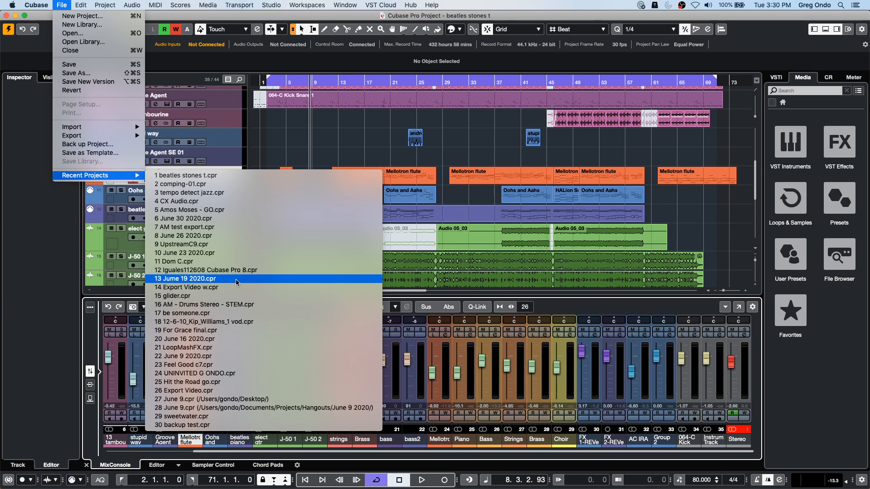
{"action": "left_click", "coordinate": [235, 373]}
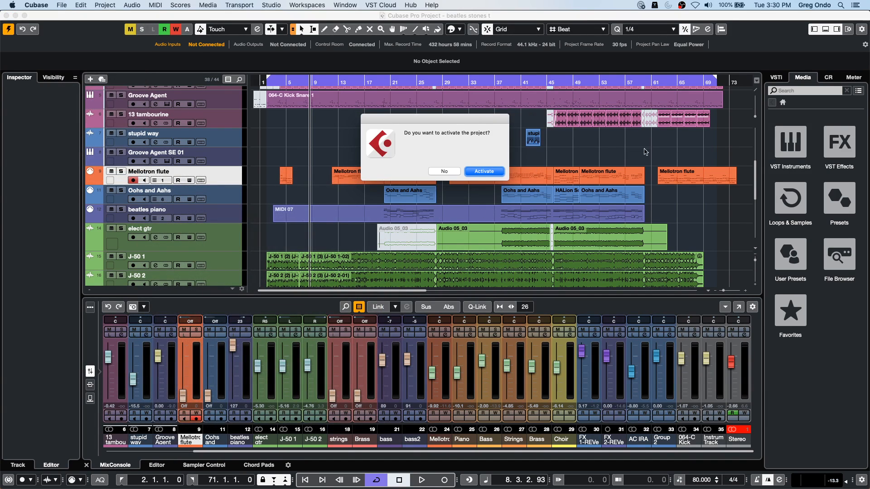
{"action": "left_click", "coordinate": [484, 171]}
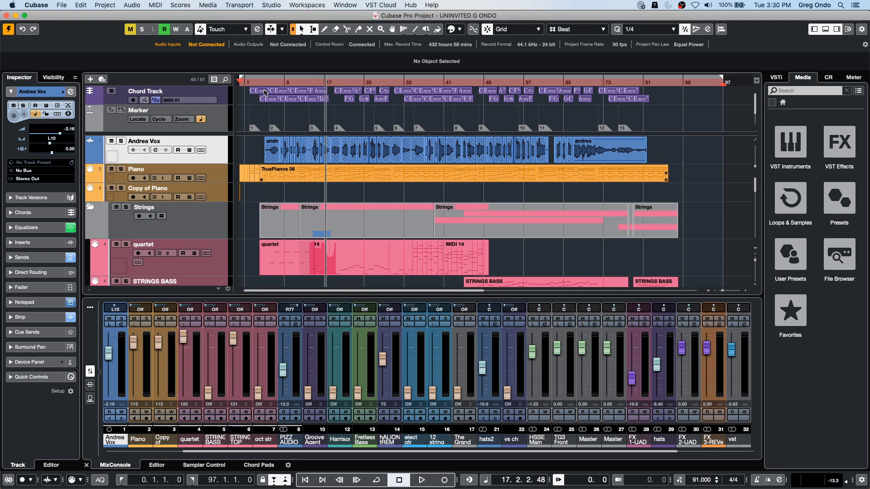
- Play the project briefly from near its beginning and stop playback
{"action": "left_click_drag", "start_coordinate": [276, 81], "coordinate": [275, 107]}
{"action": "key", "text": "space"}
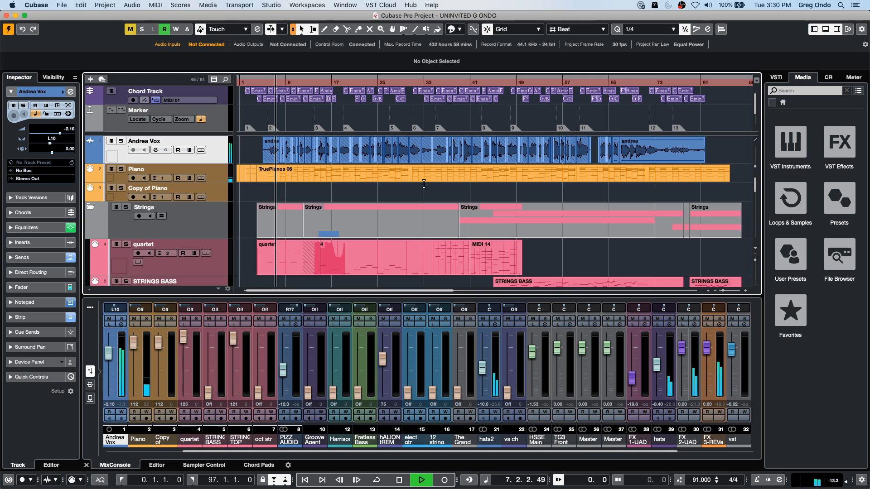
{"action": "key", "text": "space"}
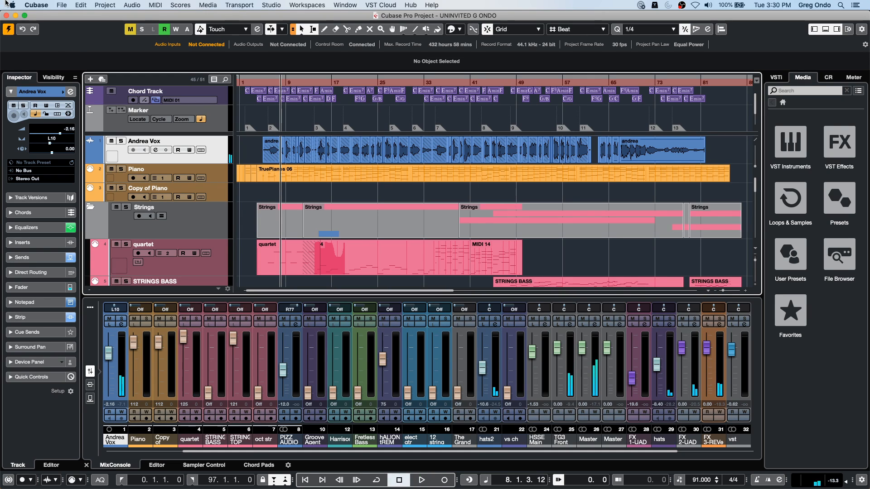
{"action": "left_click", "coordinate": [62, 5]}
{"action": "key", "text": "Escape"}
{"action": "key", "text": "space"}
{"action": "key", "text": "space"}
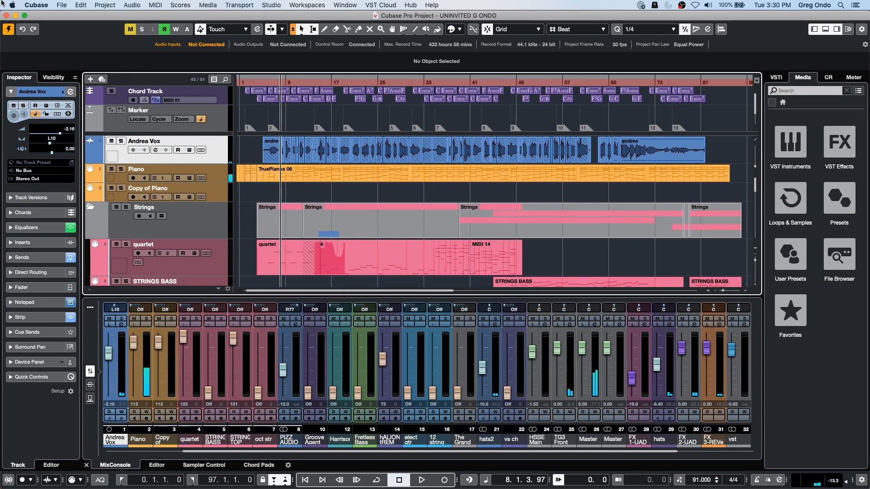
- Open UpstreamC9.cpr from the 02 Upstream project folder, activate it, and dismiss the missing files dialog without resolving them
{"action": "left_click", "coordinate": [61, 5]}
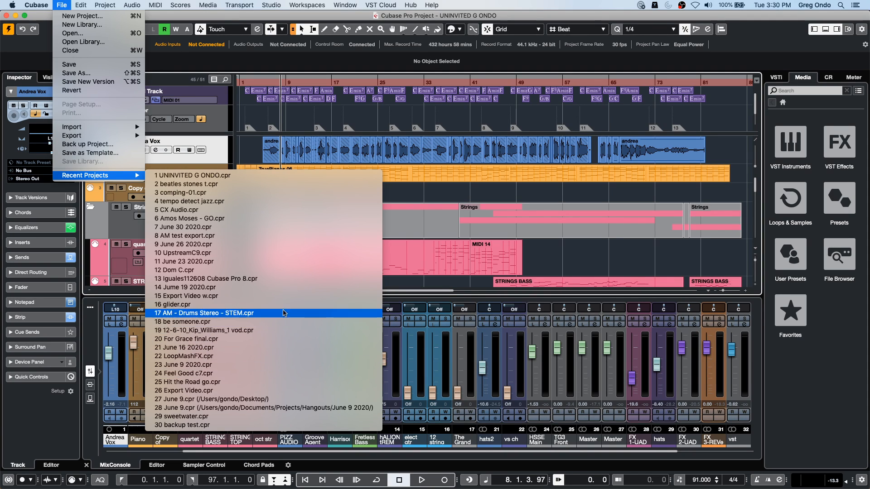
{"action": "left_click", "coordinate": [74, 33]}
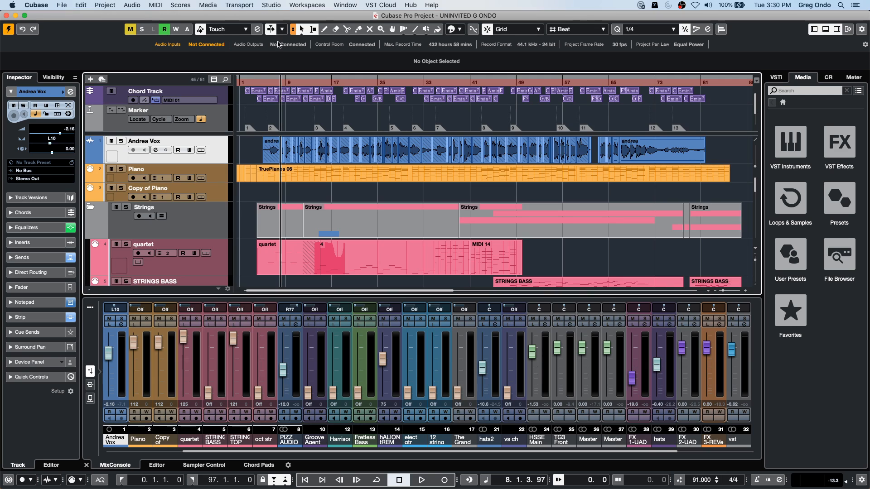
{"action": "scroll", "coordinate": [319, 85], "scroll_direction": "up", "scroll_amount": 8}
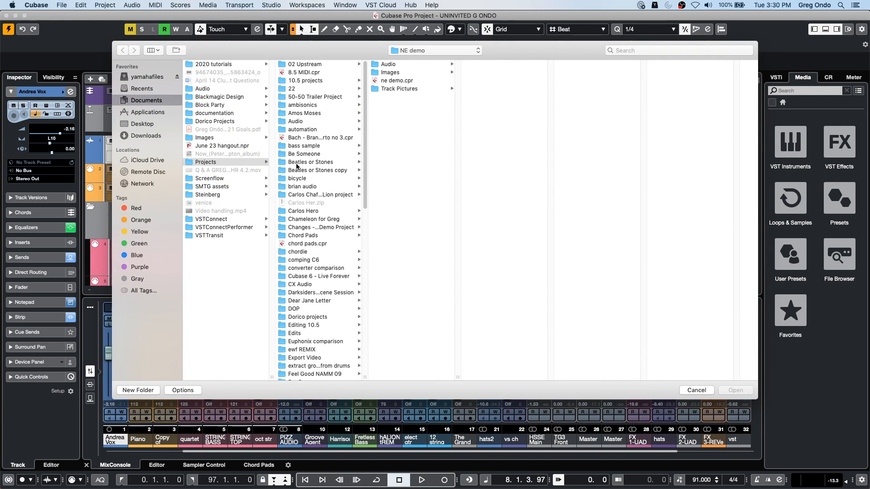
{"action": "left_click", "coordinate": [307, 63]}
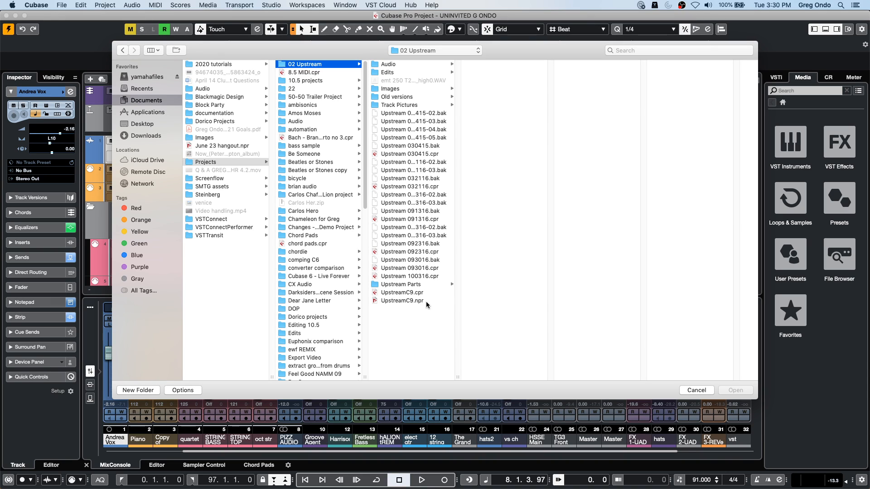
{"action": "left_click_drag", "start_coordinate": [458, 376], "coordinate": [493, 377]}
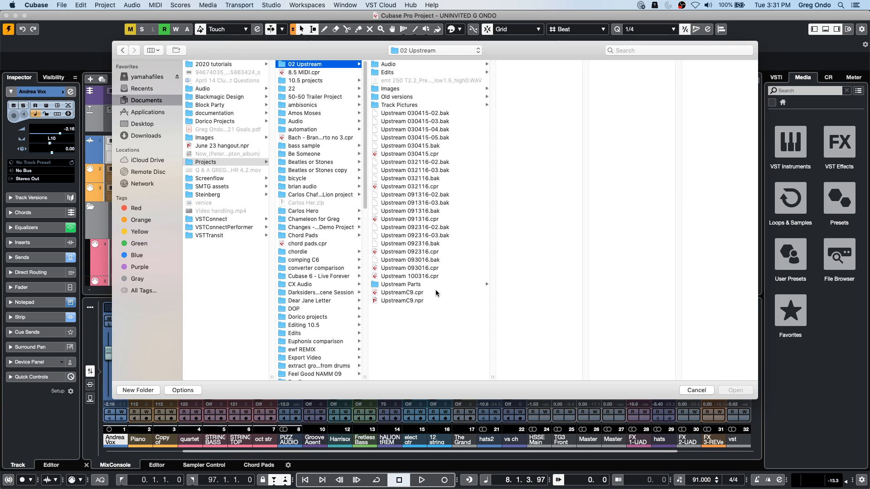
{"action": "double_click", "coordinate": [405, 292]}
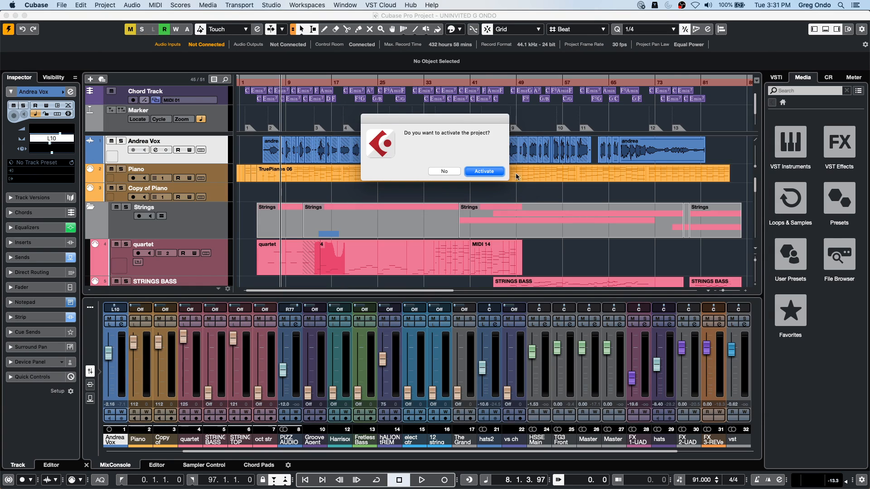
{"action": "left_click", "coordinate": [484, 172]}
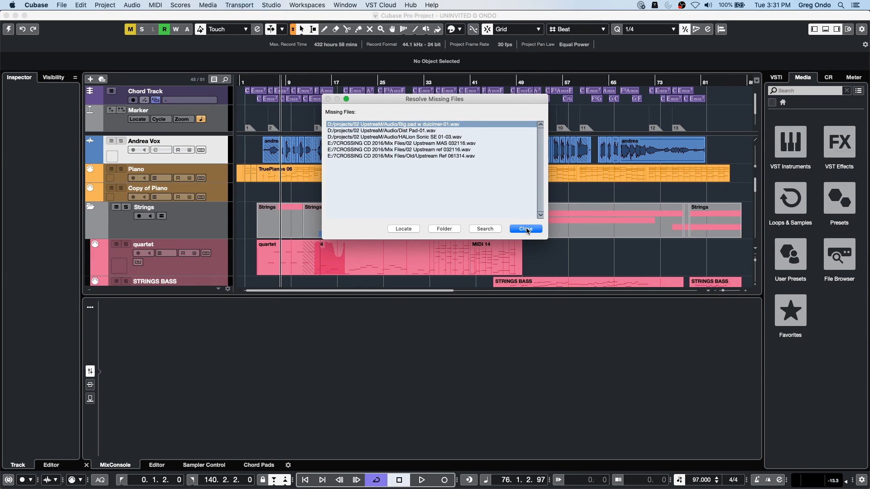
{"action": "left_click", "coordinate": [526, 229]}
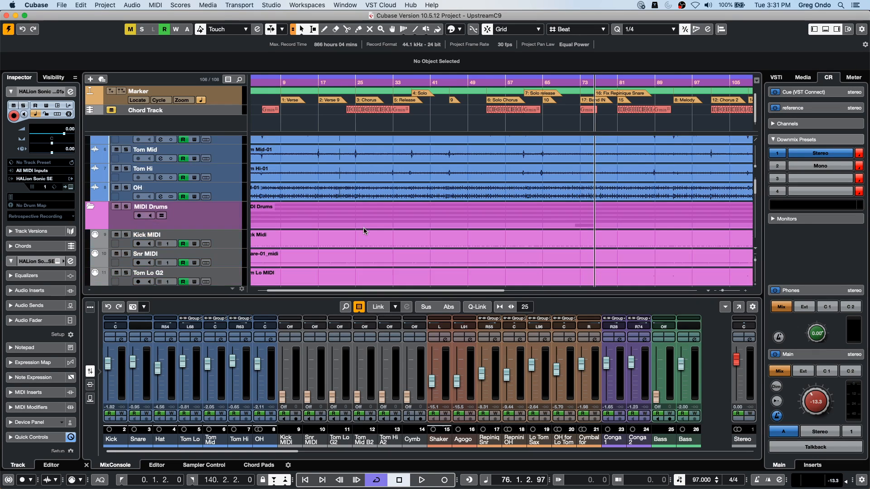
- Select the audio Bass track below the MIDI Bass track, start playback, and solo it
{"action": "scroll", "coordinate": [363, 227], "scroll_direction": "down", "scroll_amount": 10}
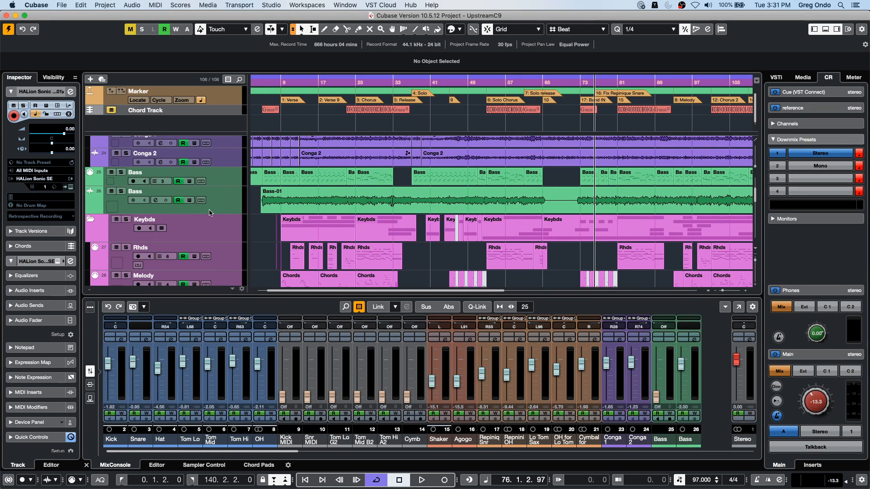
{"action": "left_click", "coordinate": [225, 206]}
{"action": "key", "text": "space"}
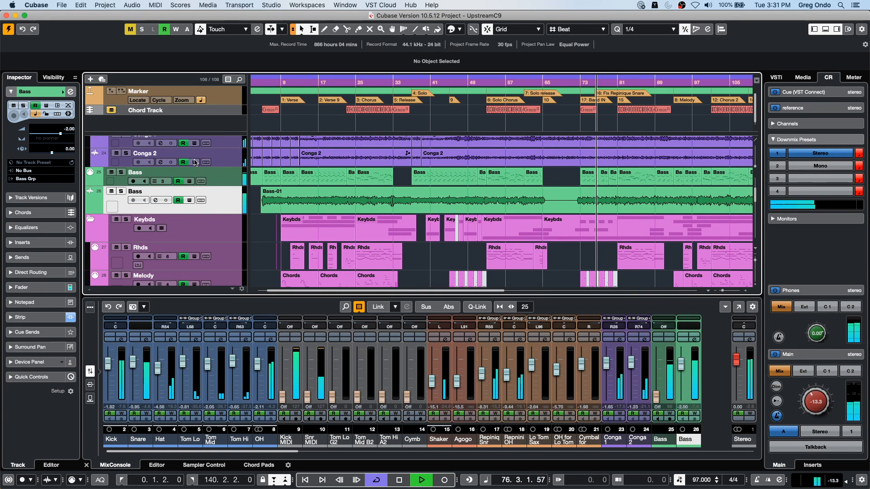
{"action": "left_click", "coordinate": [121, 191]}
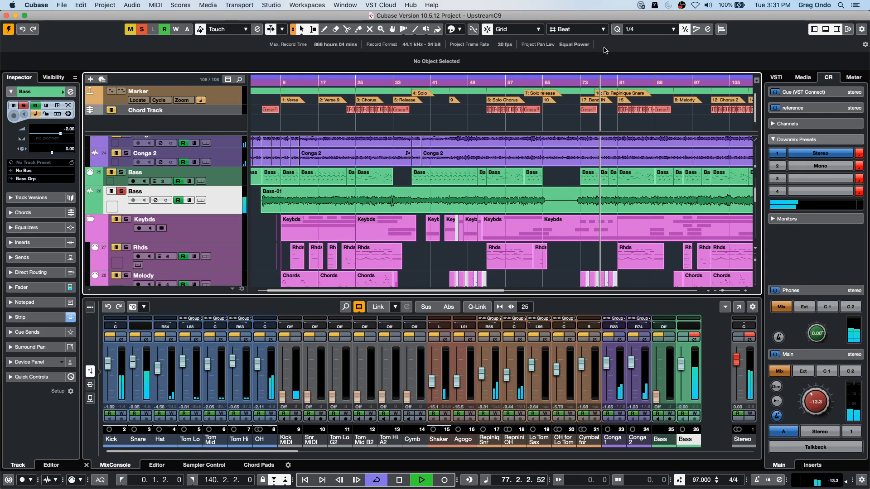
- Play the soloed bass from about bar 11, open the Bass-01 event in the Sample Editor, and stop playback to inspect the waveform around bar 13
{"action": "left_click", "coordinate": [293, 81]}
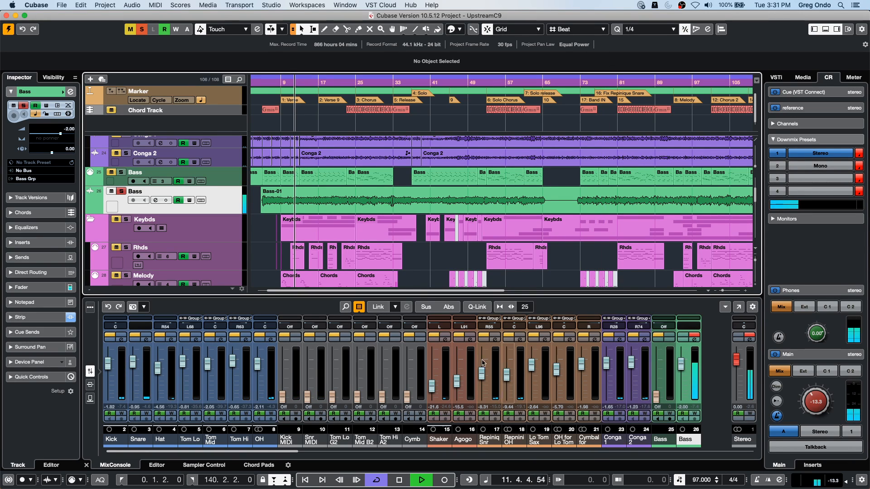
{"action": "left_click", "coordinate": [307, 205]}
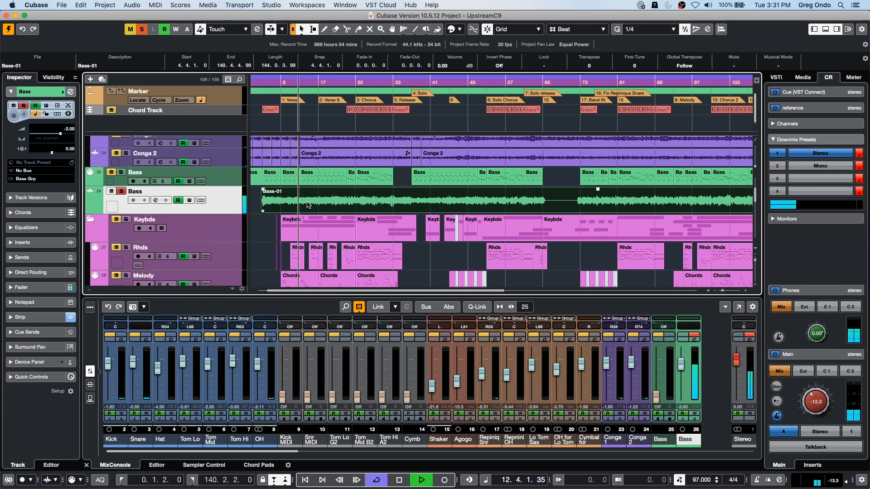
{"action": "double_click", "coordinate": [307, 205]}
{"action": "key", "text": "space"}
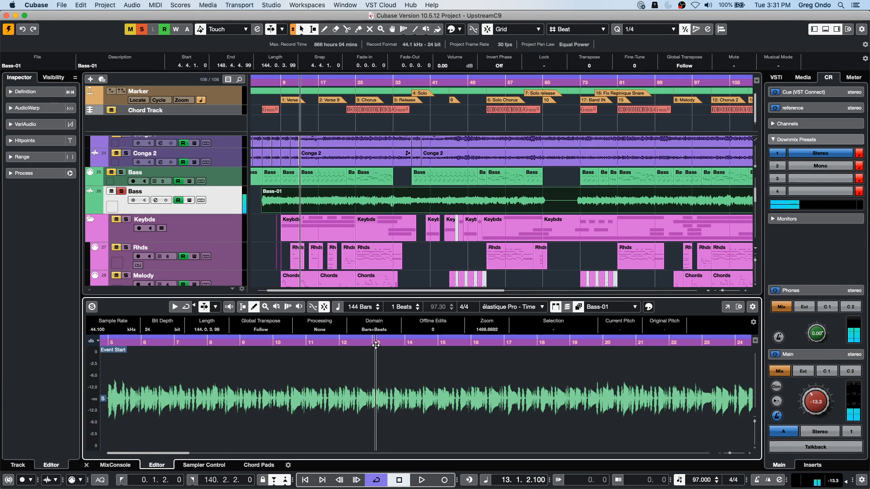
{"action": "left_click_drag", "start_coordinate": [376, 346], "coordinate": [374, 362]}
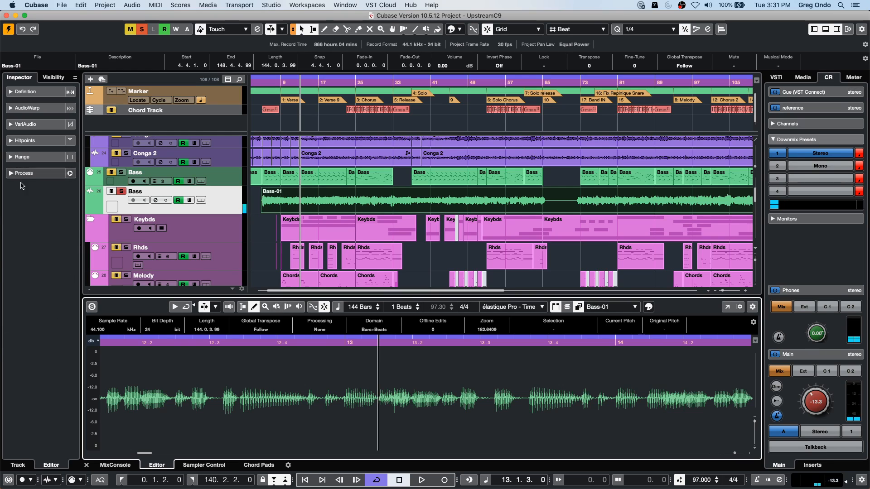
{"action": "left_click", "coordinate": [319, 335]}
{"action": "left_click_drag", "start_coordinate": [319, 335], "coordinate": [320, 326]}
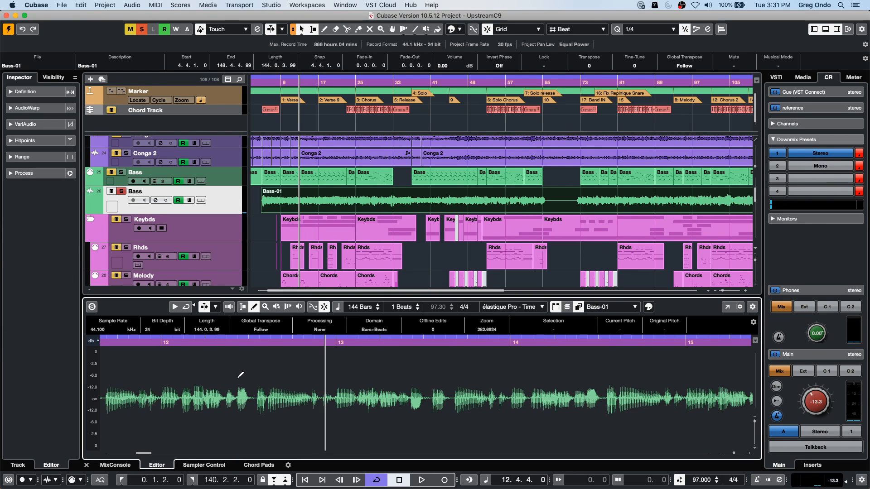
- Detect hitpoints in the Bass-01 event during playback, enable hitpoint editing, and create slices from the hitpoints
{"action": "key", "text": "space"}
{"action": "left_click", "coordinate": [62, 141]}
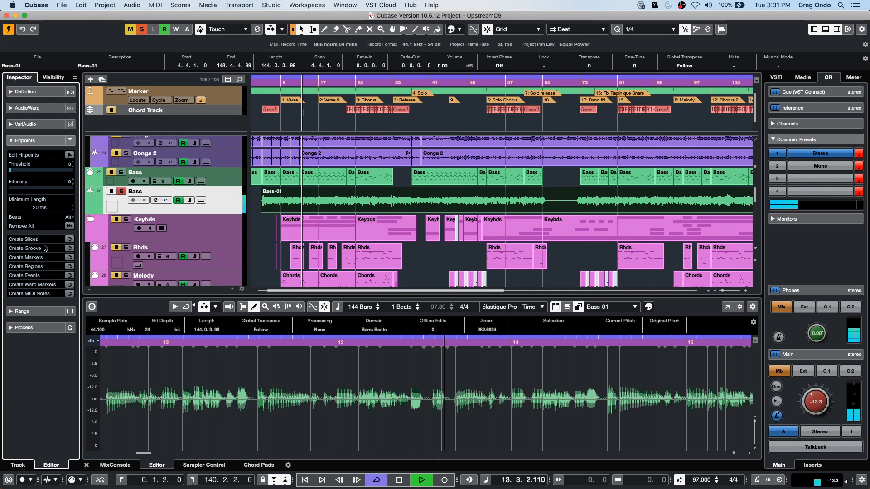
{"action": "left_click", "coordinate": [69, 155]}
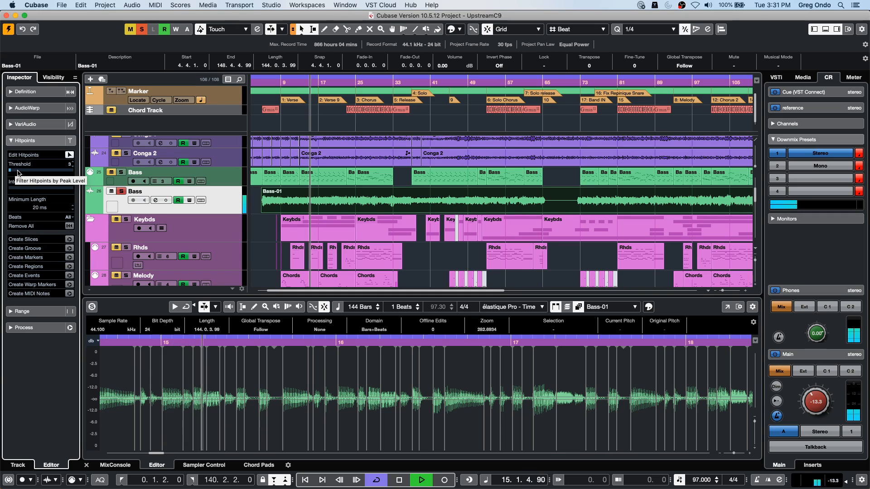
{"action": "key", "text": "space"}
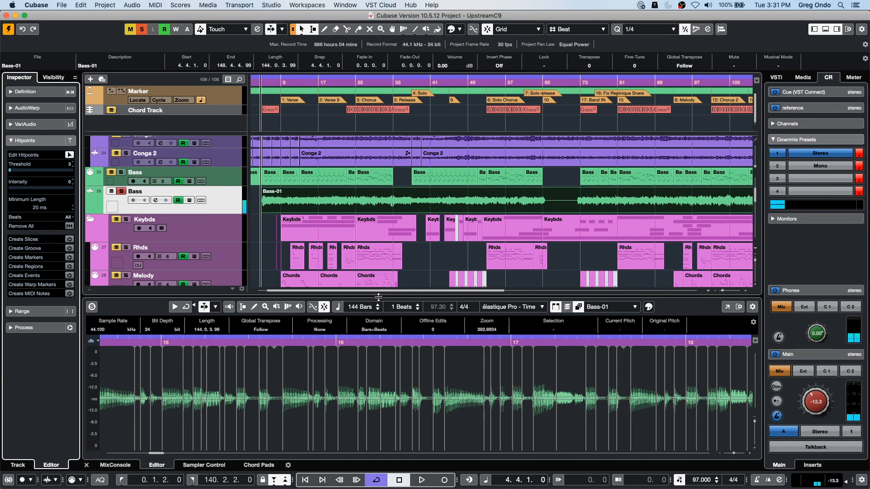
{"action": "left_click", "coordinate": [69, 240]}
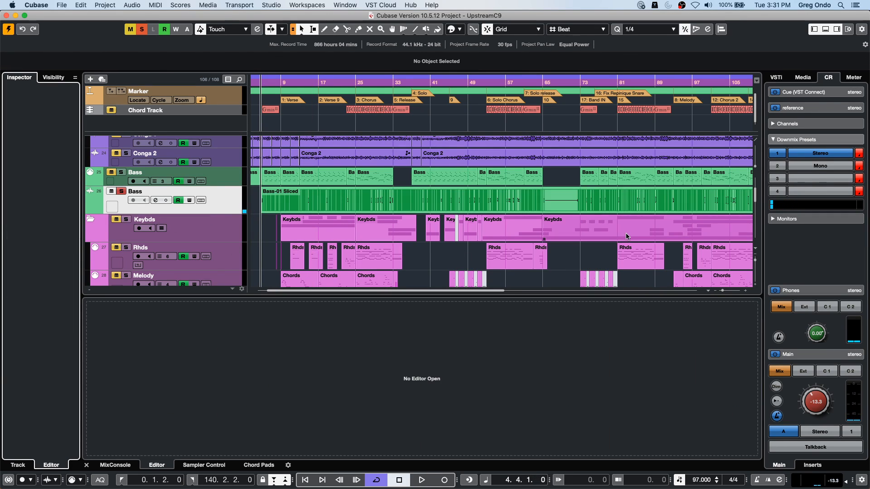
- Select the Bass-01 Sliced part, place the cursor at bar 93, and set the quantize preset to 1/8
{"action": "left_click", "coordinate": [256, 202]}
{"action": "scroll", "coordinate": [598, 213], "scroll_direction": "right", "scroll_amount": 10}
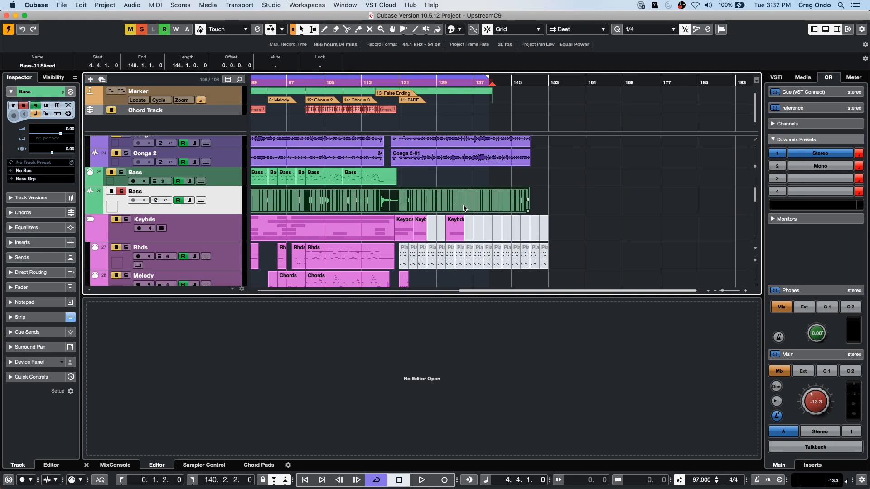
{"action": "left_click_drag", "start_coordinate": [268, 83], "coordinate": [197, 109]}
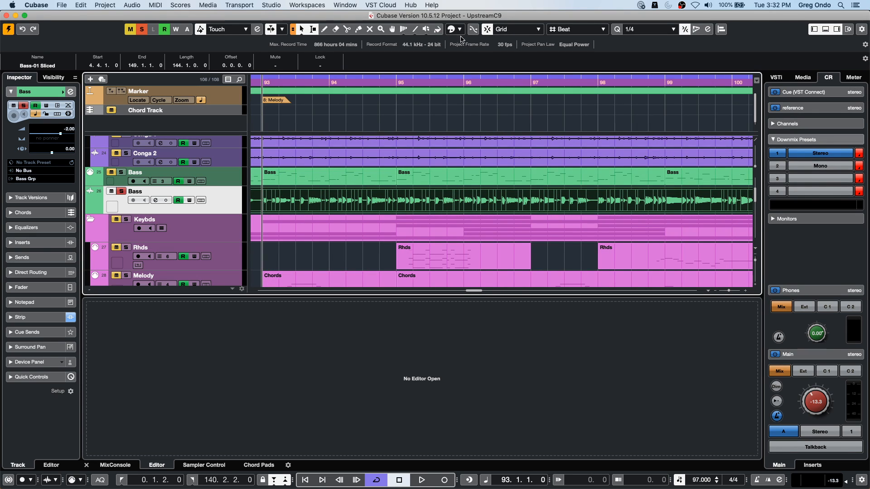
{"action": "left_click", "coordinate": [657, 30]}
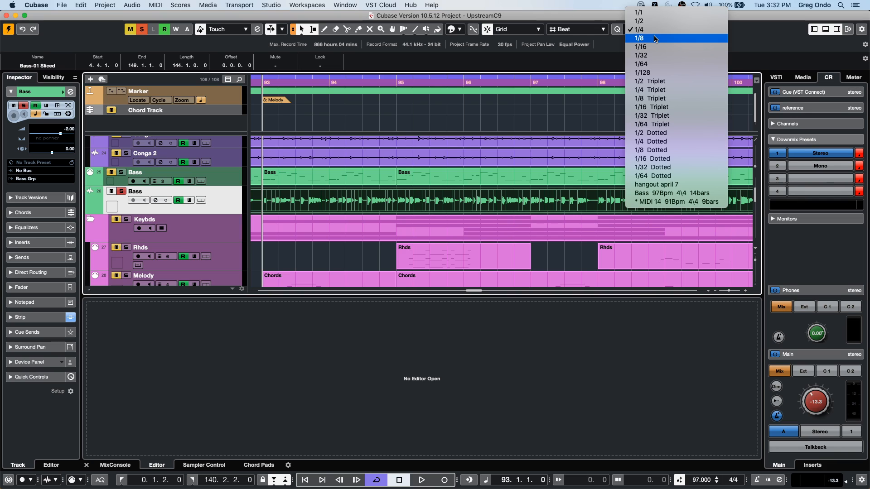
{"action": "left_click", "coordinate": [655, 38]}
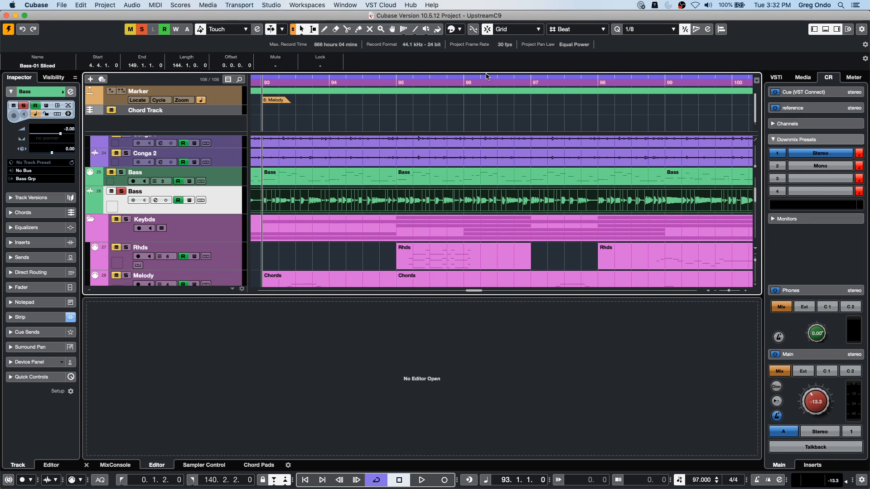
- Play the sliced bass from about bar 93 while viewing the individual slices up close, and stop playback
{"action": "left_click", "coordinate": [418, 96]}
{"action": "left_click_drag", "start_coordinate": [418, 96], "coordinate": [420, 111]}
{"action": "key", "text": "space"}
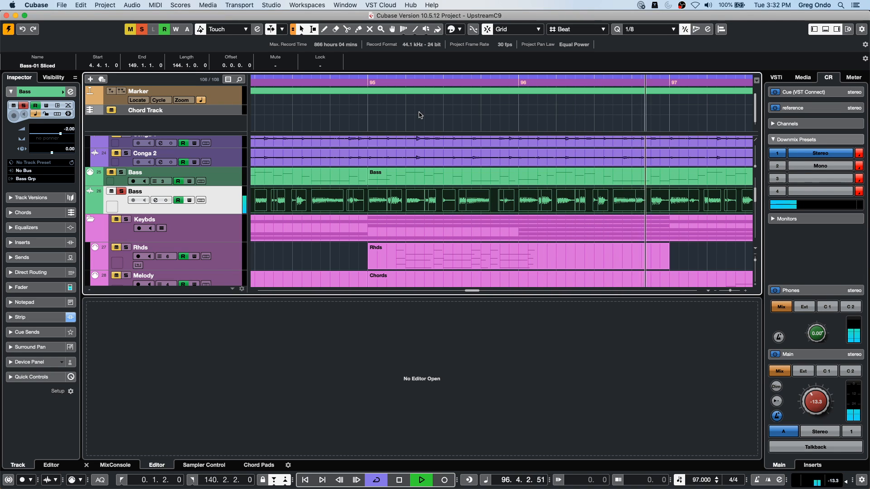
{"action": "key", "text": "space"}
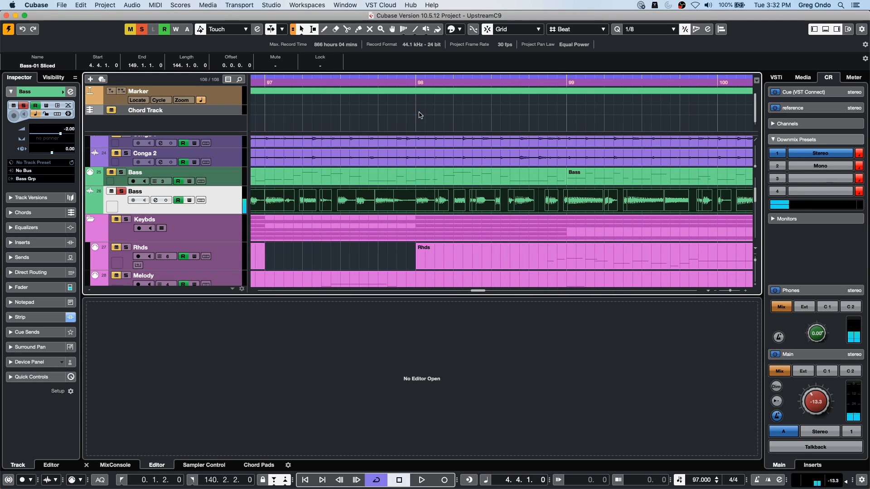
- Play the sliced bass from its start, set the quantize preset to 1/16, and quantize the slices
{"action": "key", "text": "space"}
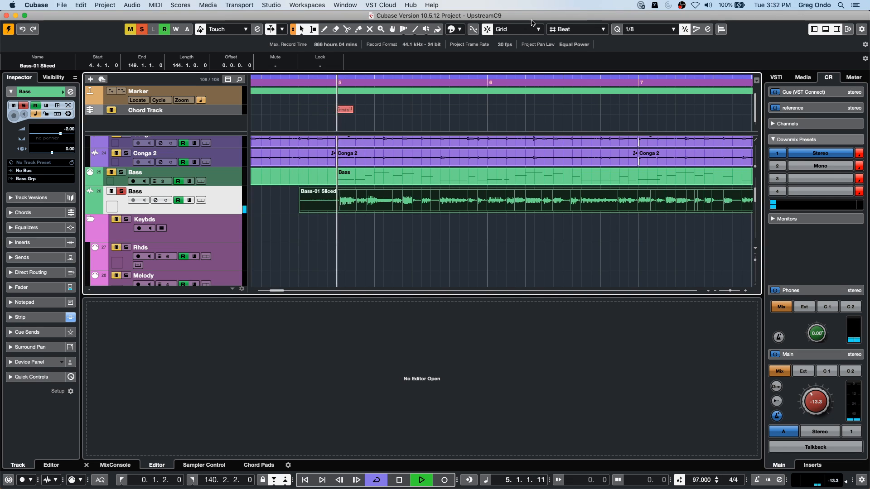
{"action": "left_click", "coordinate": [652, 29]}
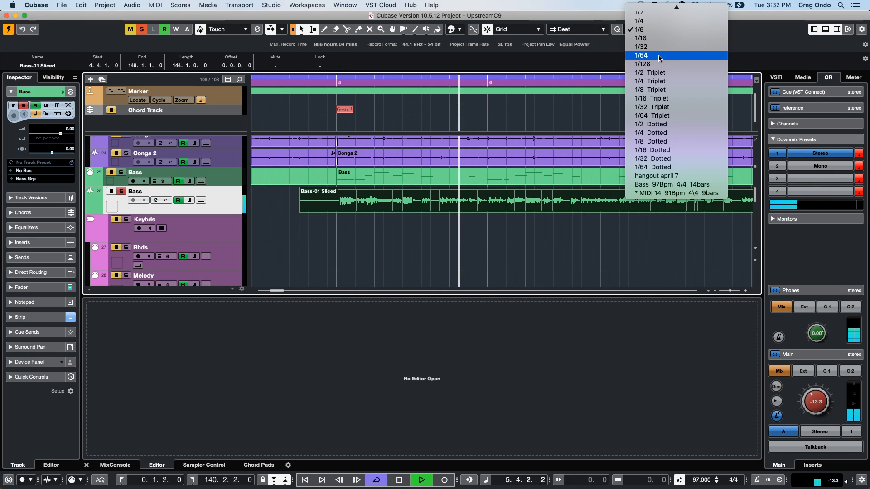
{"action": "left_click", "coordinate": [657, 38]}
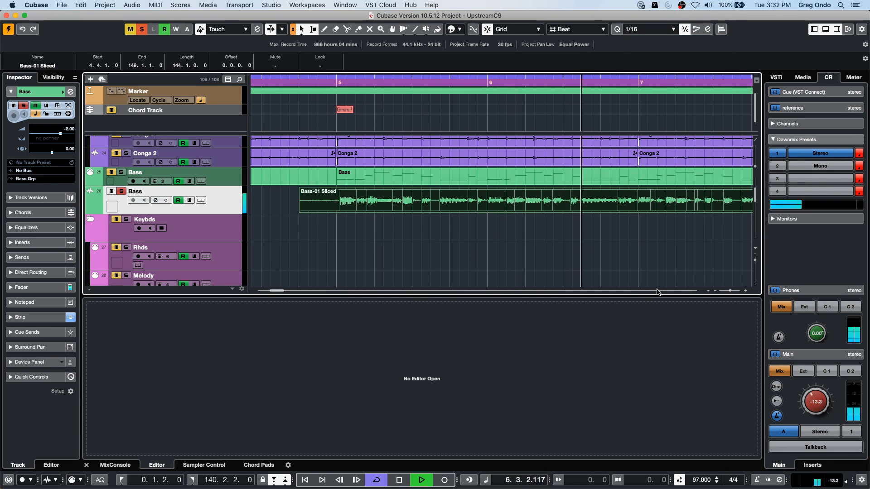
{"action": "key", "text": "q"}
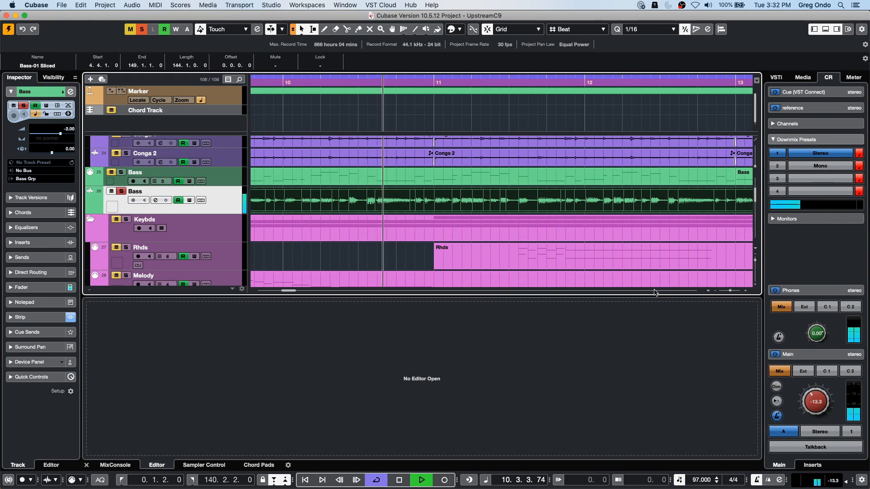
- Enable Auto Fade In and Auto Fade Out for the audio Bass track, audition the slices, and stop playback
{"action": "left_click", "coordinate": [69, 106]}
{"action": "left_click", "coordinate": [459, 87]}
{"action": "left_click", "coordinate": [459, 101]}
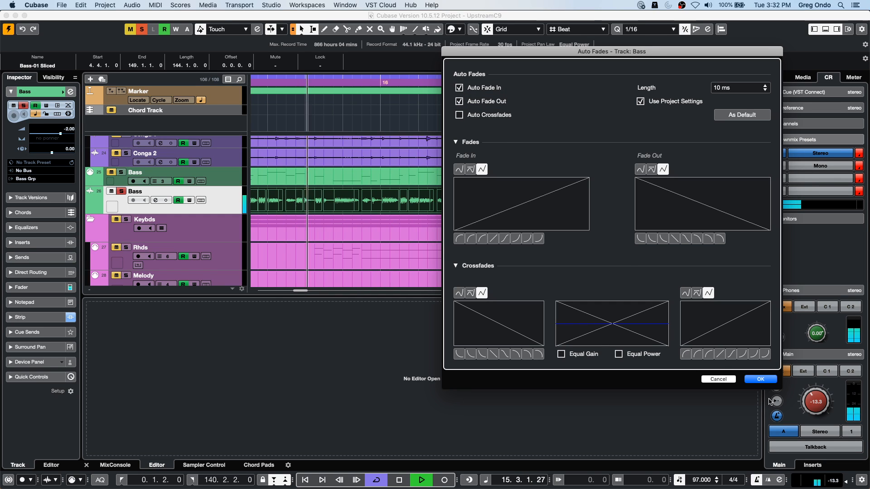
{"action": "left_click", "coordinate": [760, 380]}
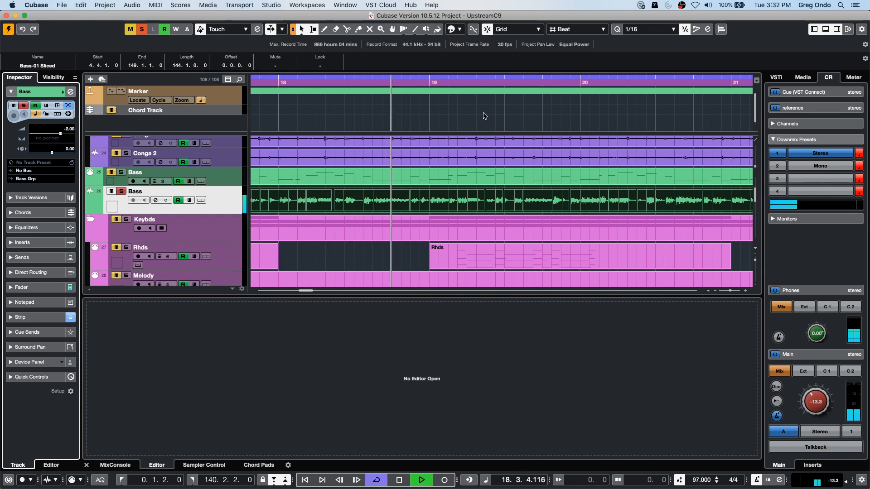
{"action": "key", "text": "space"}
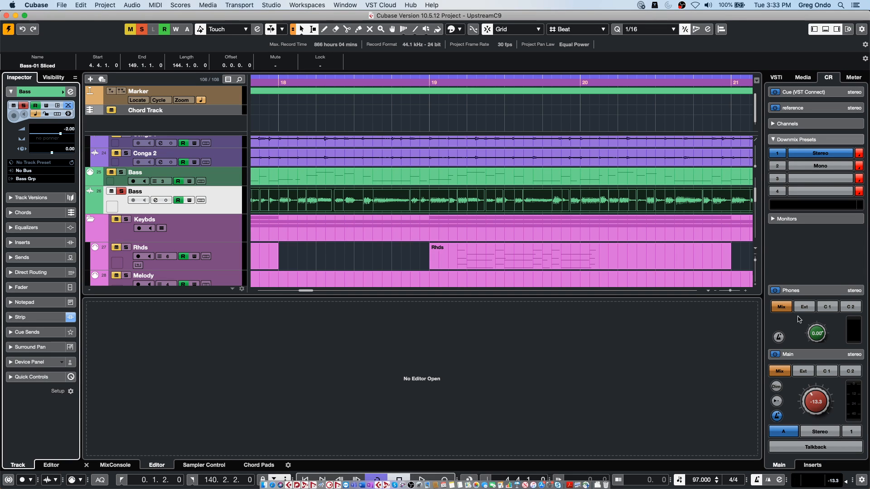
- Undo the slicing and quantizing of the bass, and select the original Bass-01 event
{"action": "left_click", "coordinate": [353, 126]}
{"action": "key", "text": "super+z"}
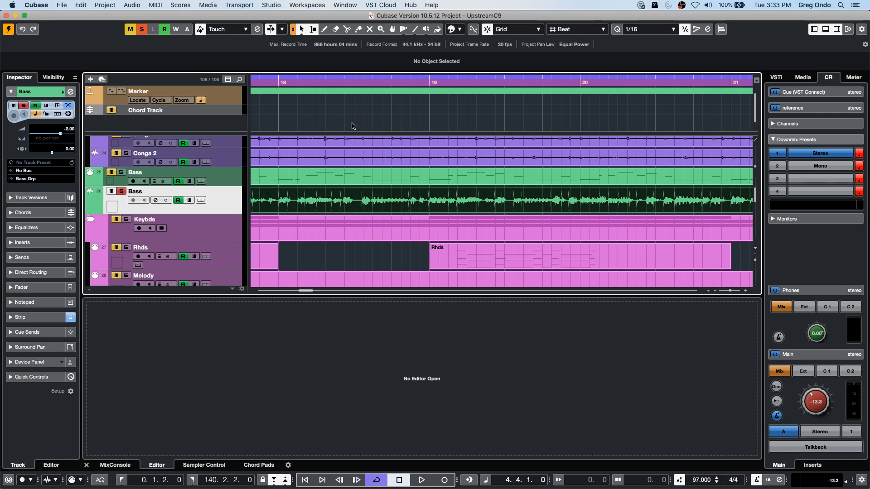
{"action": "left_click", "coordinate": [376, 253]}
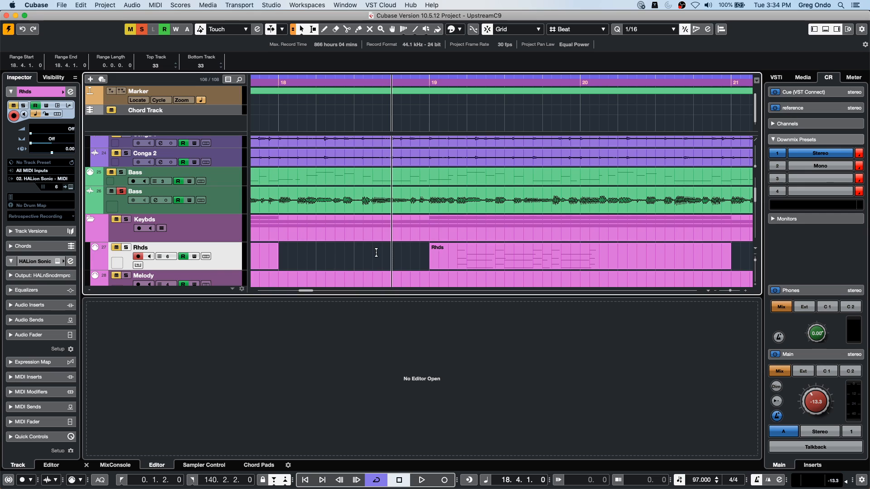
{"action": "left_click", "coordinate": [376, 204]}
- Open the audio mixdown export, replace Create New Project with Create Audio Track as the after-export action, and close the dialog without exporting
{"action": "left_click", "coordinate": [63, 5]}
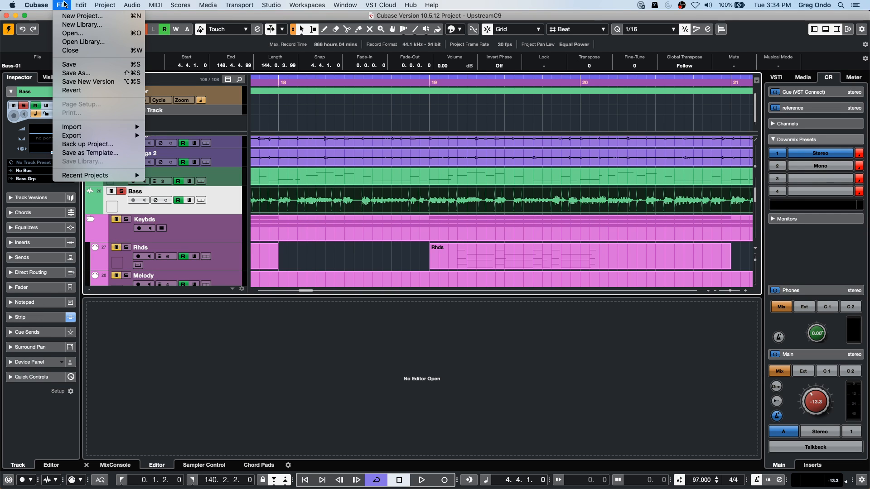
{"action": "mouse_move", "coordinate": [60, 134]}
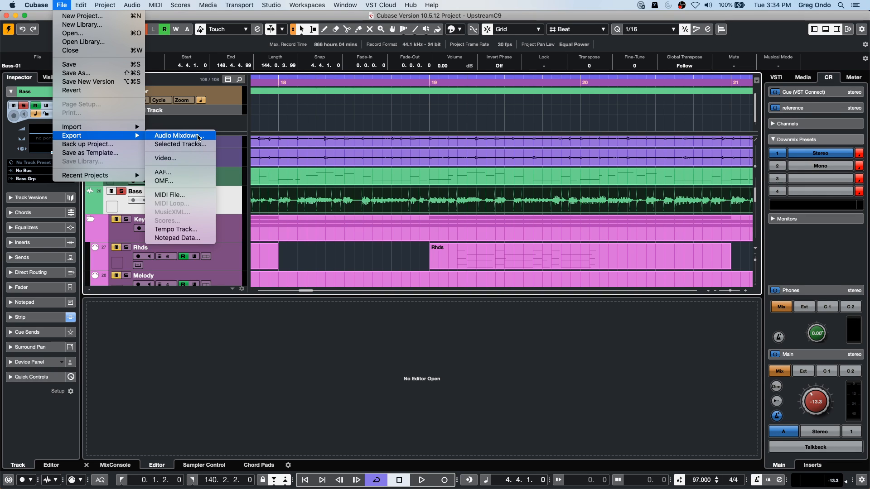
{"action": "left_click", "coordinate": [180, 136]}
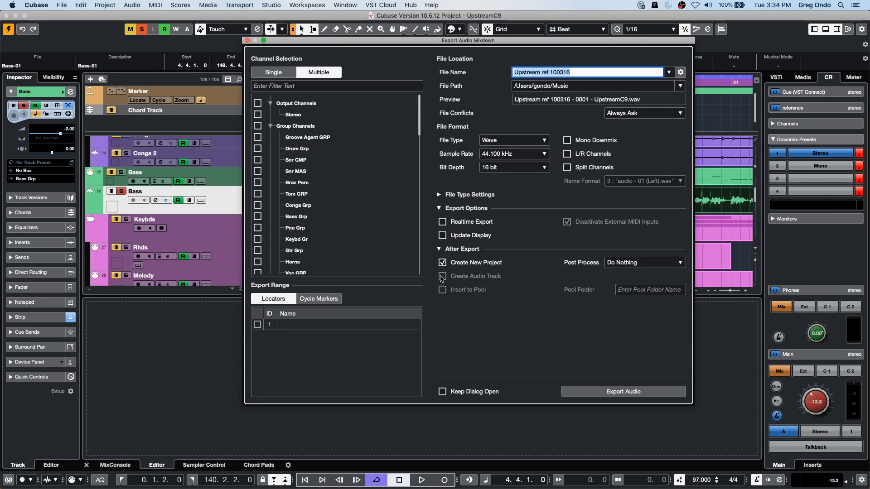
{"action": "left_click", "coordinate": [443, 263]}
{"action": "left_click", "coordinate": [443, 276]}
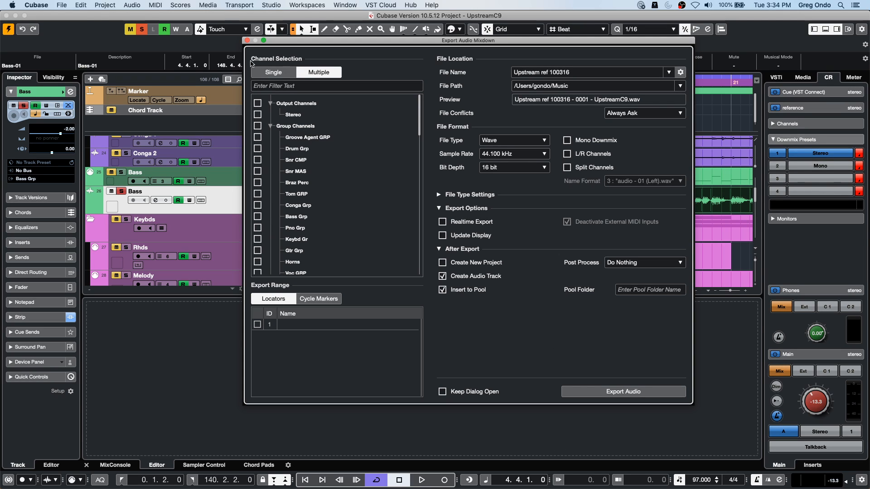
{"action": "left_click", "coordinate": [247, 40]}
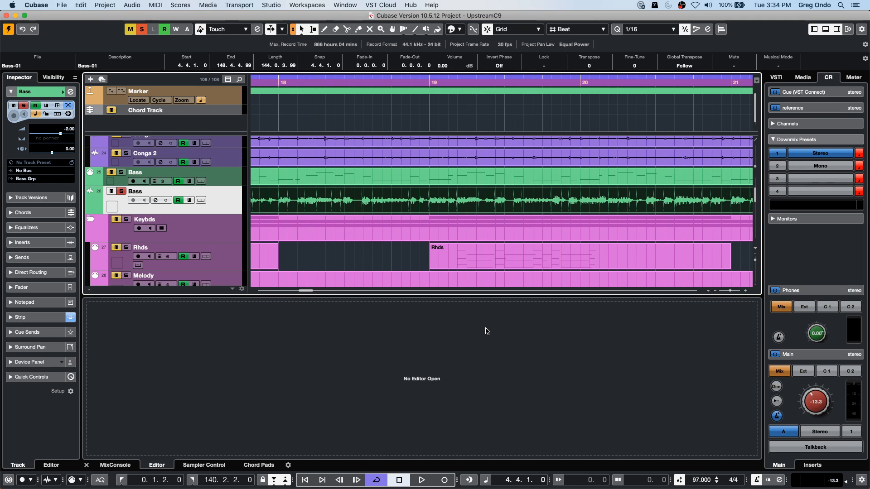
- Examine the 24 bit Mixes and 16 bit Mixes tracks over the full length of the project
{"action": "left_click", "coordinate": [36, 5]}
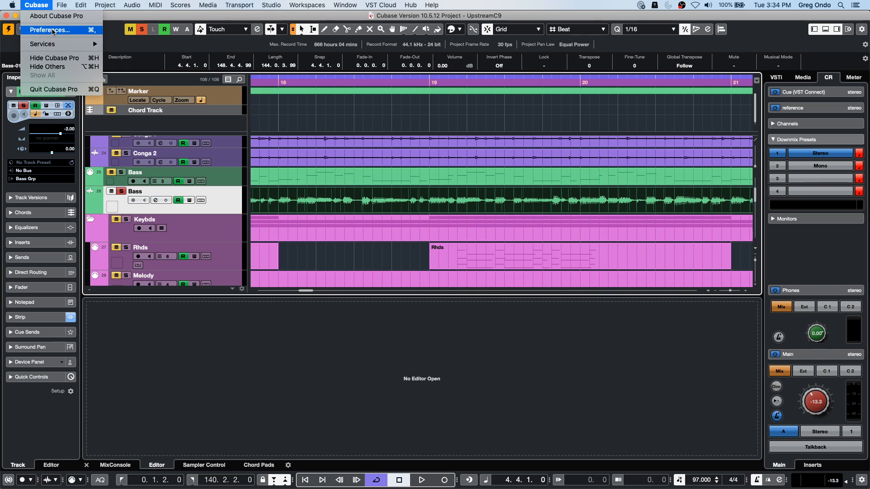
{"action": "left_click", "coordinate": [346, 182]}
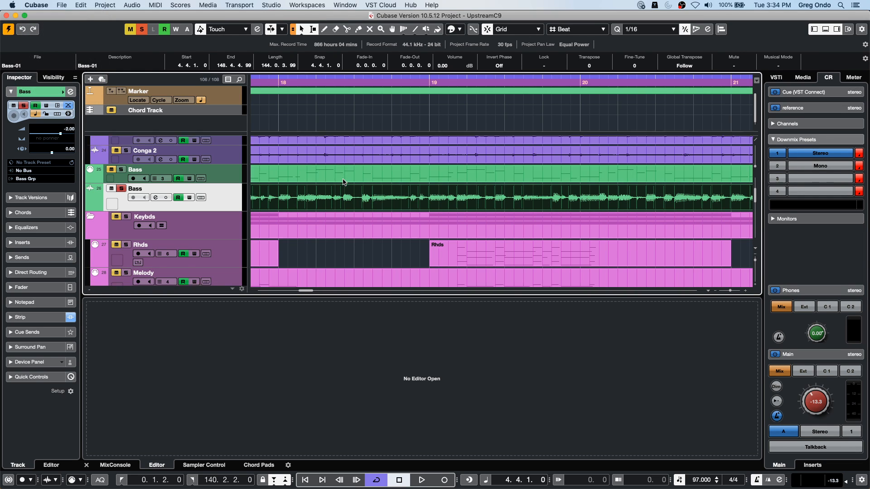
{"action": "scroll", "coordinate": [345, 182], "scroll_direction": "down", "scroll_amount": 10}
{"action": "scroll", "coordinate": [346, 182], "scroll_direction": "down", "scroll_amount": 6}
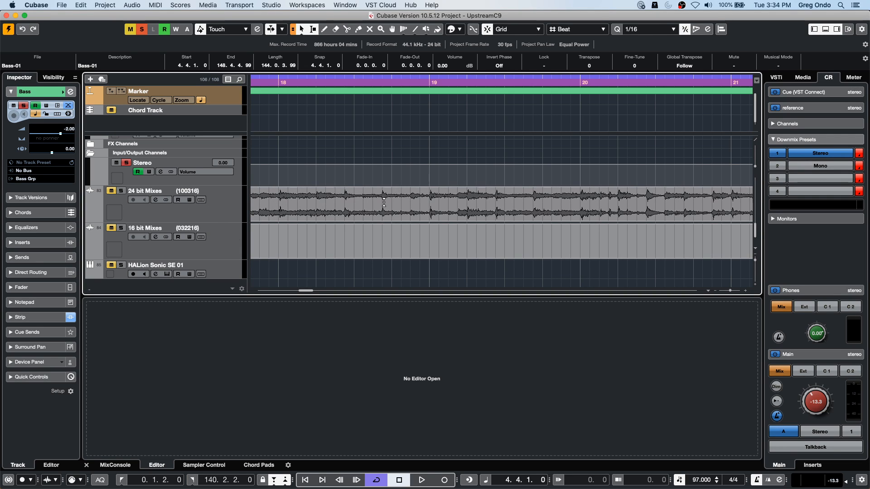
{"action": "left_click_drag", "start_coordinate": [361, 79], "coordinate": [369, 31]}
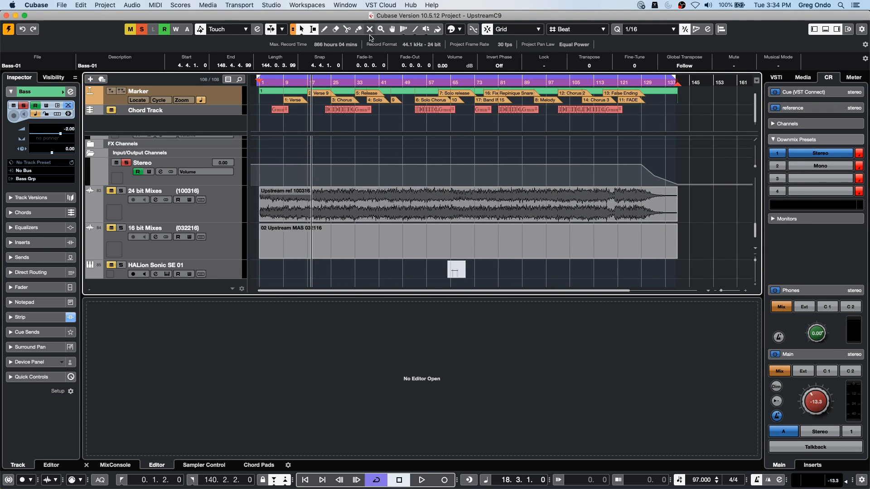
{"action": "left_click", "coordinate": [60, 5]}
{"action": "mouse_move", "coordinate": [48, 8]}
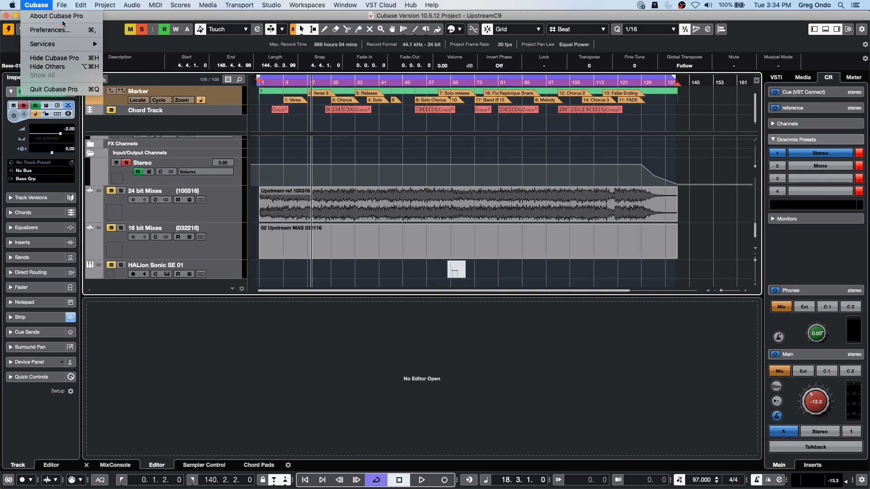
{"action": "left_click", "coordinate": [531, 144]}
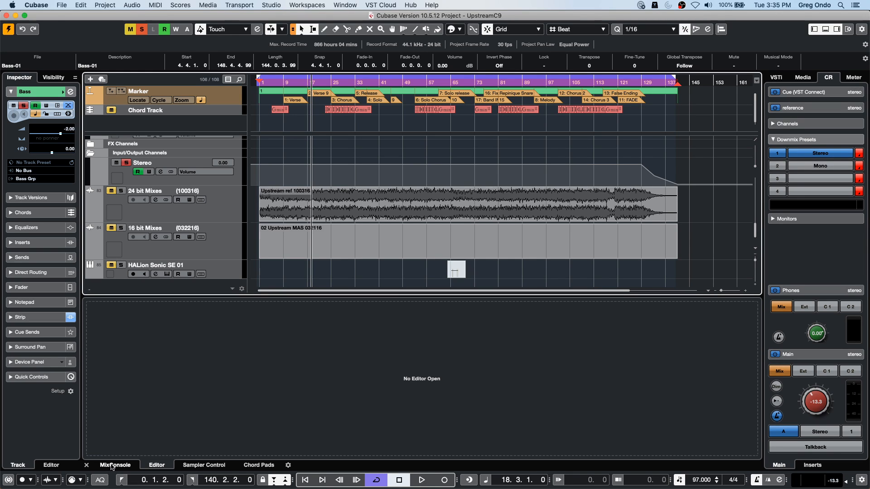
- Show the MixConsole and add the WahWah effect to the second insert slot of the 24 bit Mixes track
{"action": "left_click", "coordinate": [114, 466]}
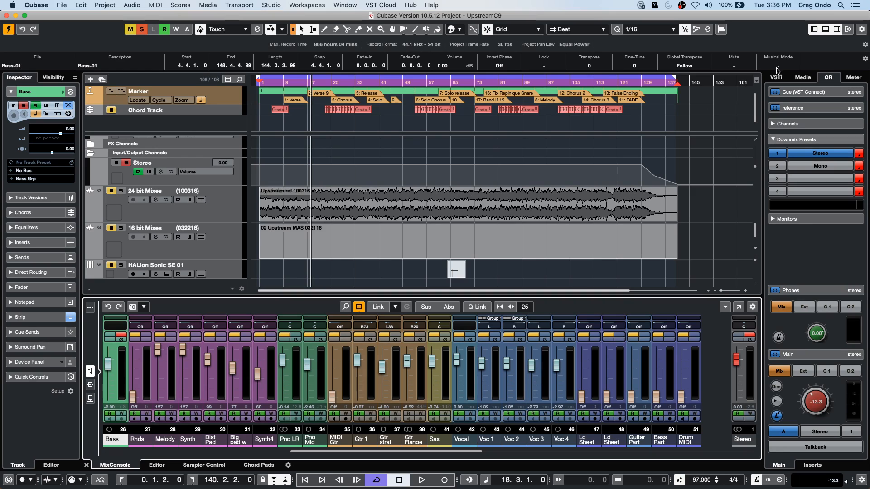
{"action": "left_click", "coordinate": [222, 210]}
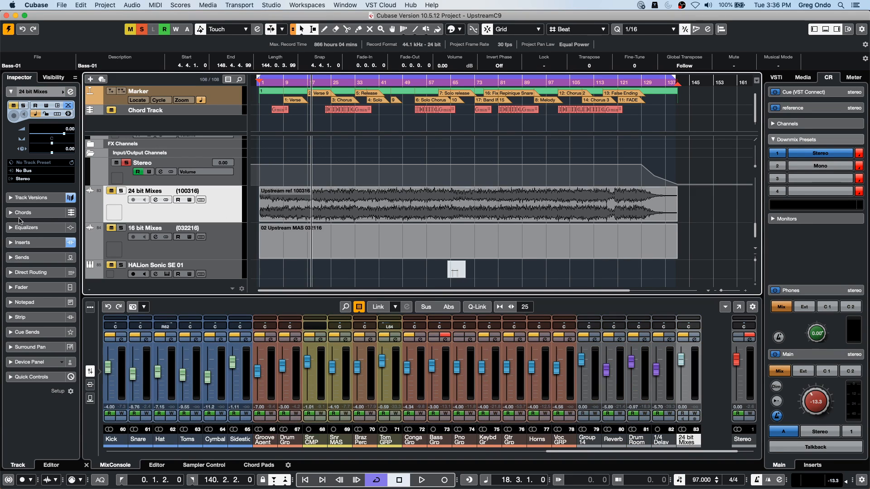
{"action": "left_click", "coordinate": [45, 242]}
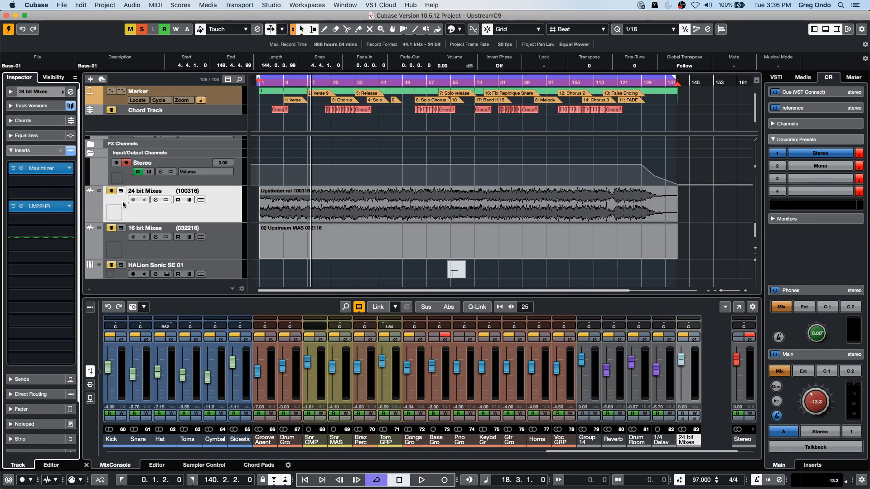
{"action": "left_click", "coordinate": [66, 169]}
{"action": "left_click", "coordinate": [21, 205]}
{"action": "left_click", "coordinate": [22, 248]}
{"action": "left_click", "coordinate": [22, 256]}
{"action": "left_click", "coordinate": [25, 291]}
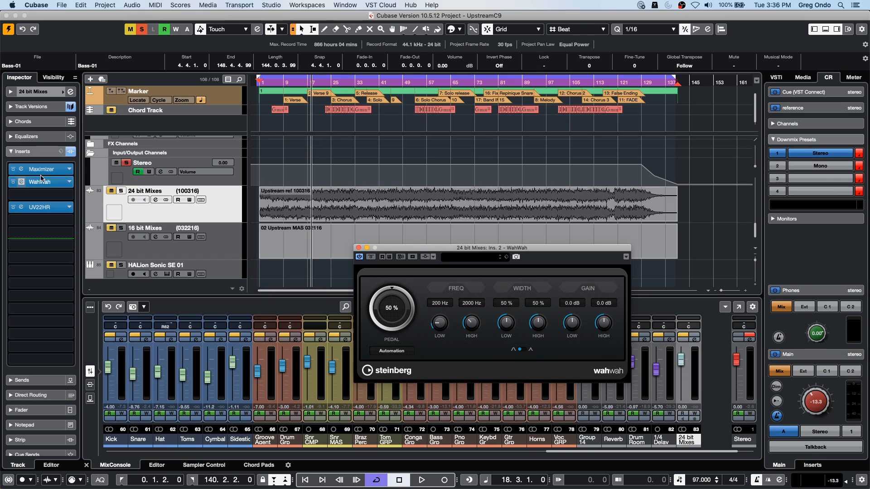
- Search for "mag", add Magneto II to the third insert slot of the 24 bit Mixes track, and close the plug-in windows
{"action": "left_click", "coordinate": [67, 194]}
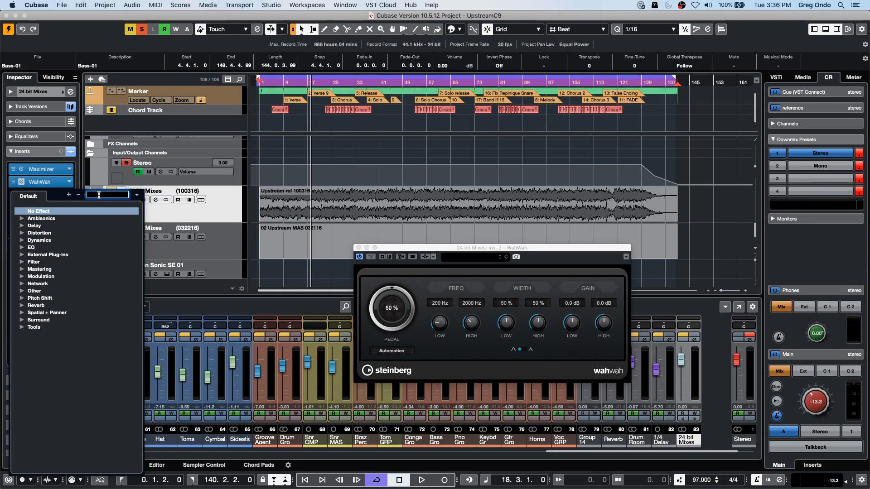
{"action": "type", "text": "mag"}
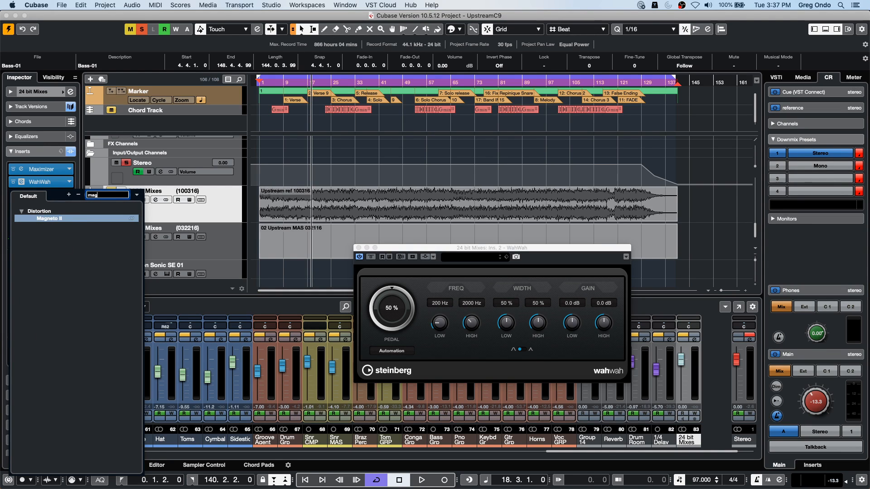
{"action": "key", "text": "Return"}
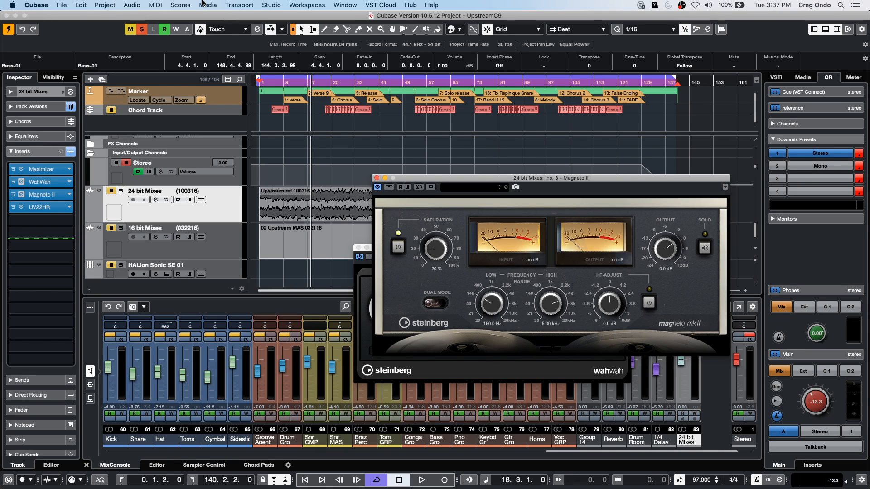
{"action": "left_click", "coordinate": [377, 180]}
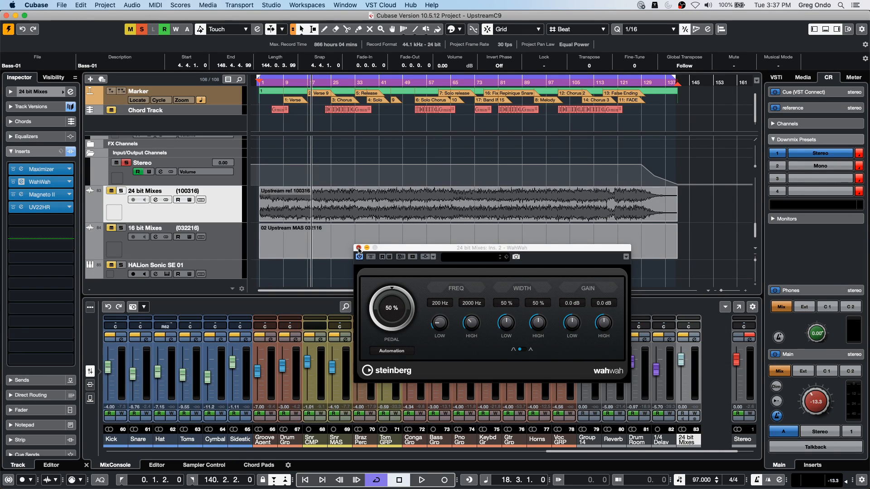
{"action": "left_click", "coordinate": [358, 249]}
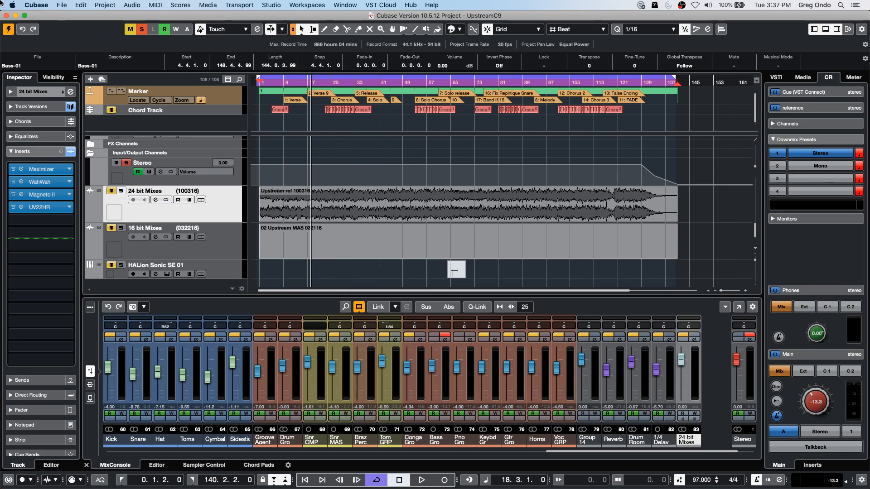
- Open the schubert 2nd HALion 5 DOUBLE project from the Projects folder and activate it
{"action": "left_click", "coordinate": [62, 5]}
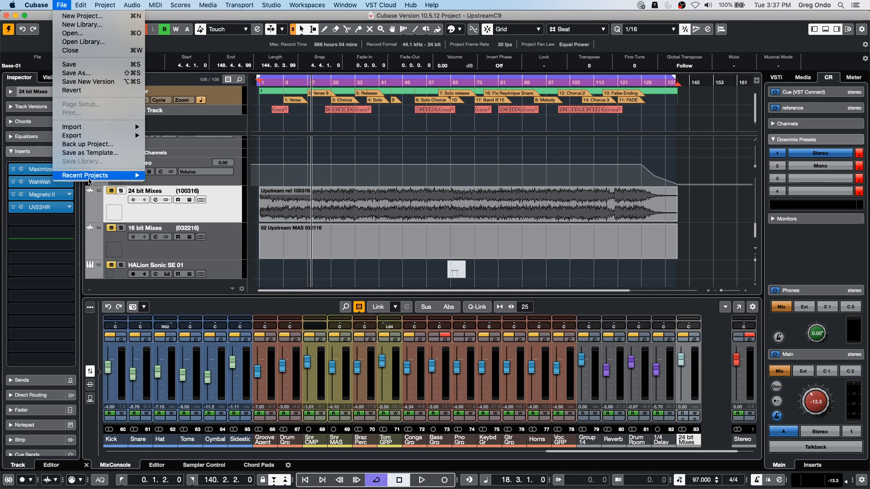
{"action": "mouse_move", "coordinate": [90, 175]}
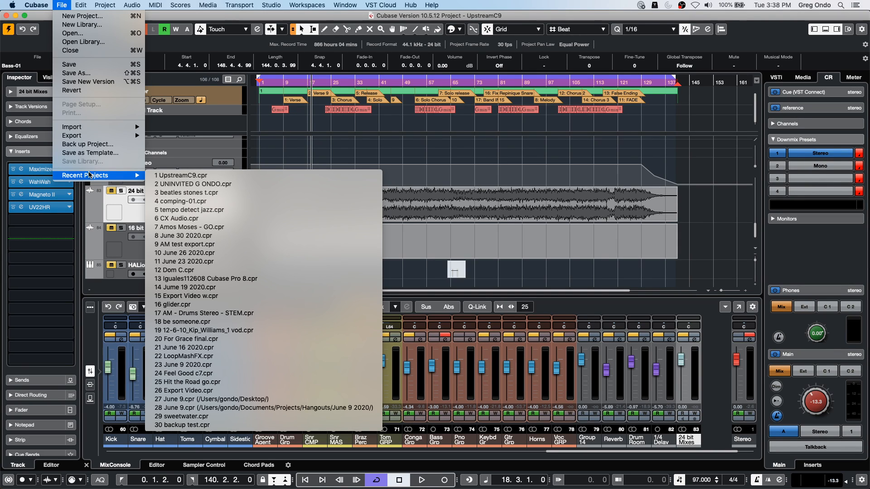
{"action": "left_click", "coordinate": [91, 38]}
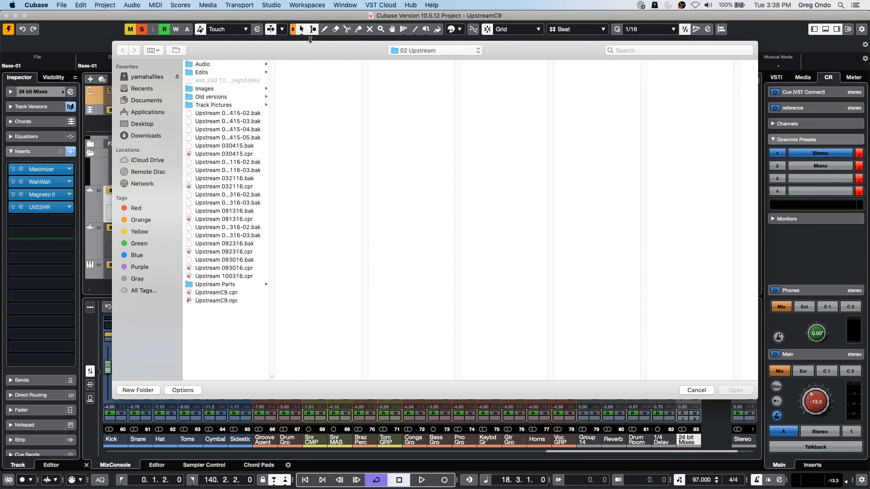
{"action": "left_click", "coordinate": [434, 51]}
{"action": "left_click", "coordinate": [408, 65]}
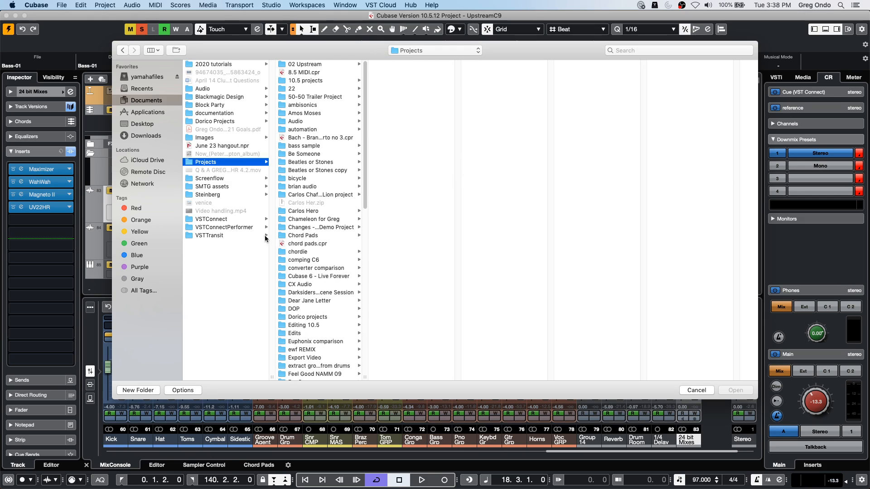
{"action": "scroll", "coordinate": [316, 254], "scroll_direction": "down", "scroll_amount": 10}
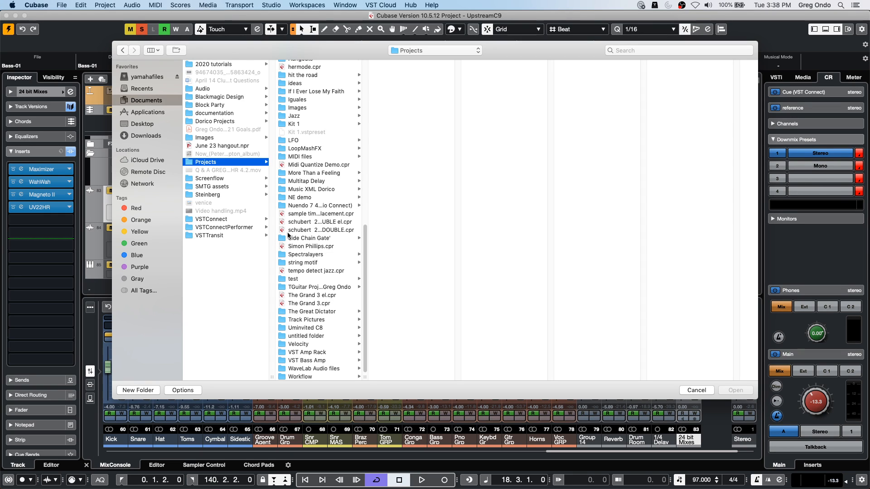
{"action": "double_click", "coordinate": [310, 231]}
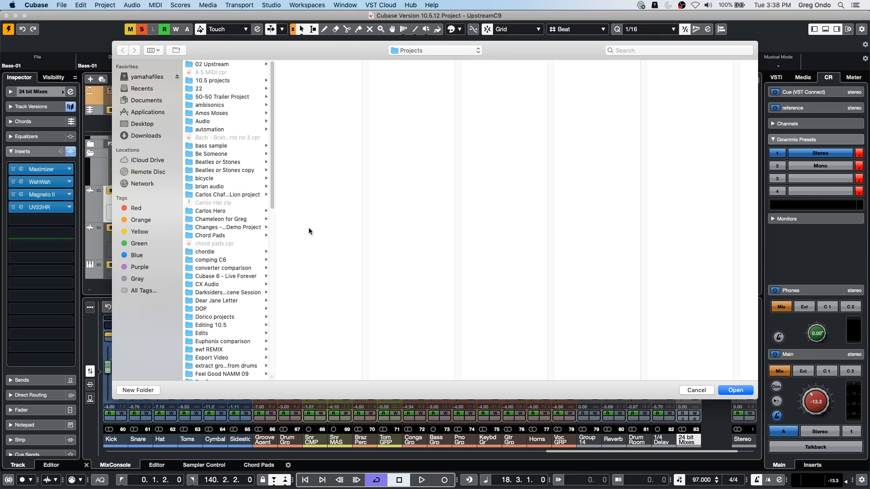
{"action": "left_click", "coordinate": [727, 390]}
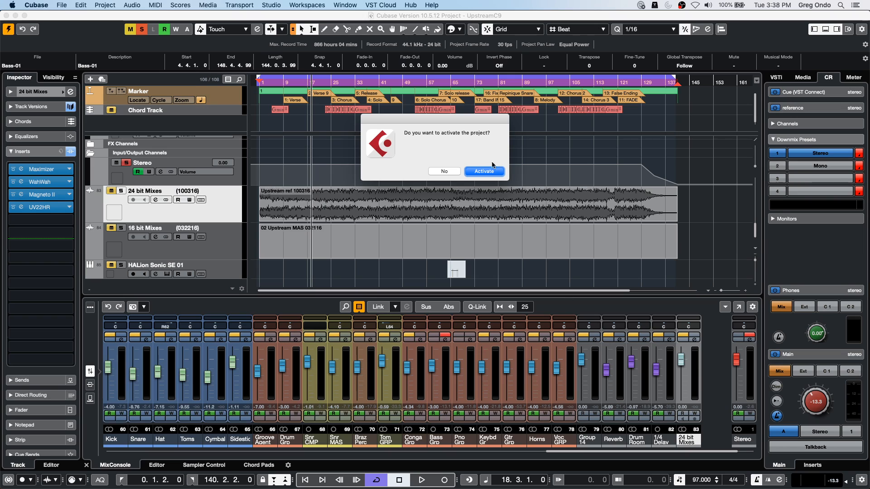
{"action": "left_click", "coordinate": [482, 173]}
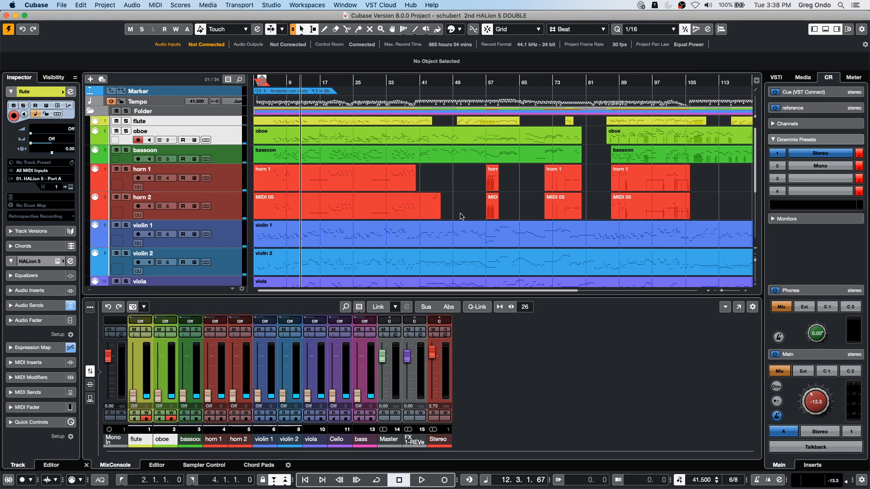
- Play the project from the beginning, switch into recording during playback, and stop the transport
{"action": "key", "text": "Home"}
{"action": "key", "text": "space"}
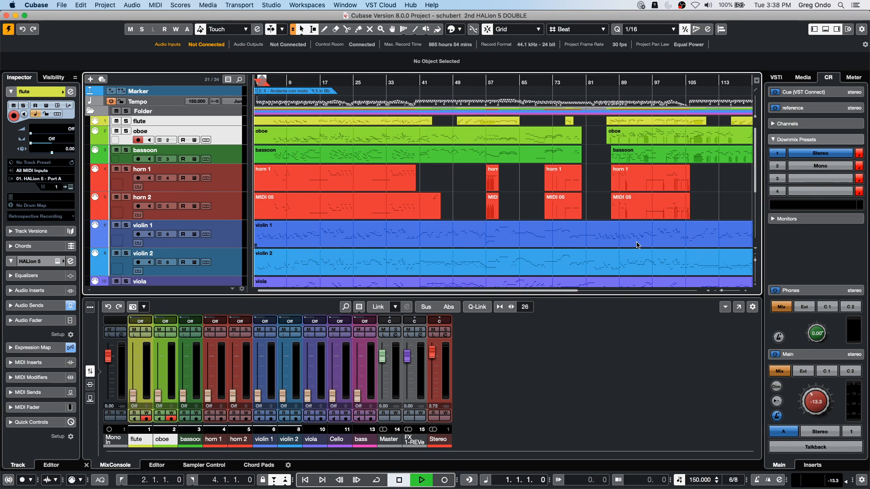
{"action": "key", "text": "KP_Multiply"}
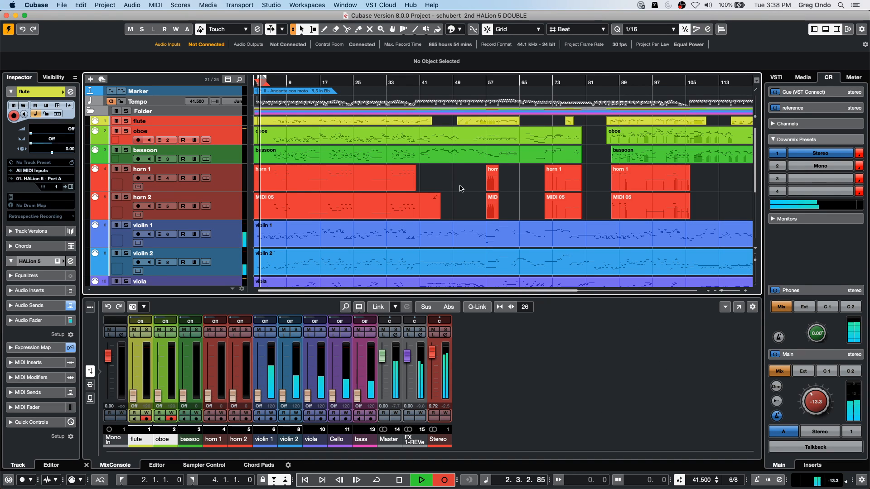
{"action": "key", "text": "space"}
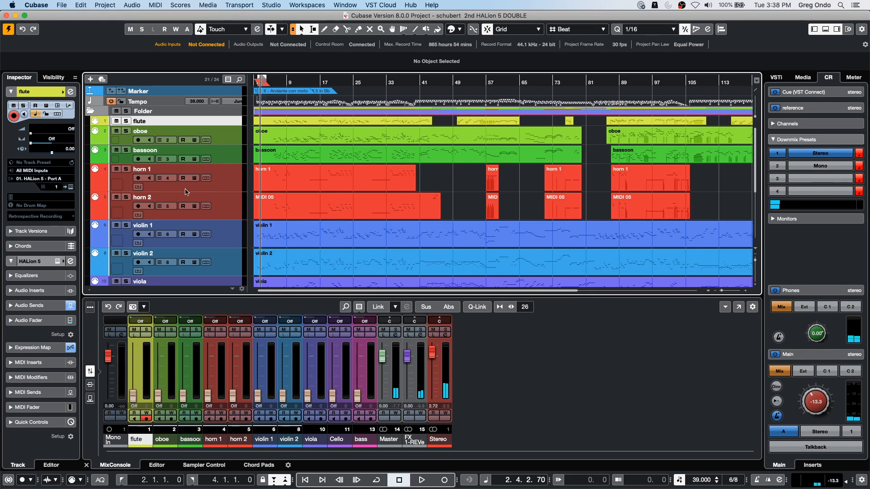
- Select the bassoon, horn 1, horn 2, violin 1 and violin 2 tracks and disable them
{"action": "left_click", "coordinate": [234, 214]}
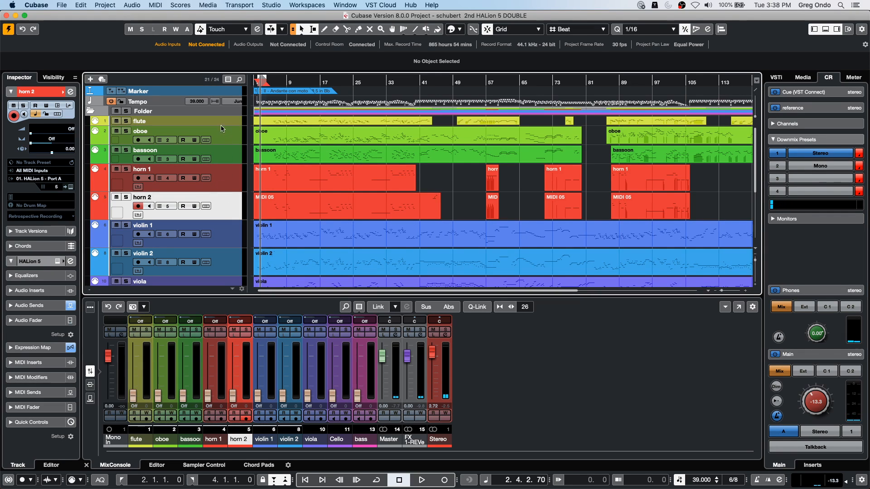
{"action": "left_click", "coordinate": [224, 152], "text": "shift"}
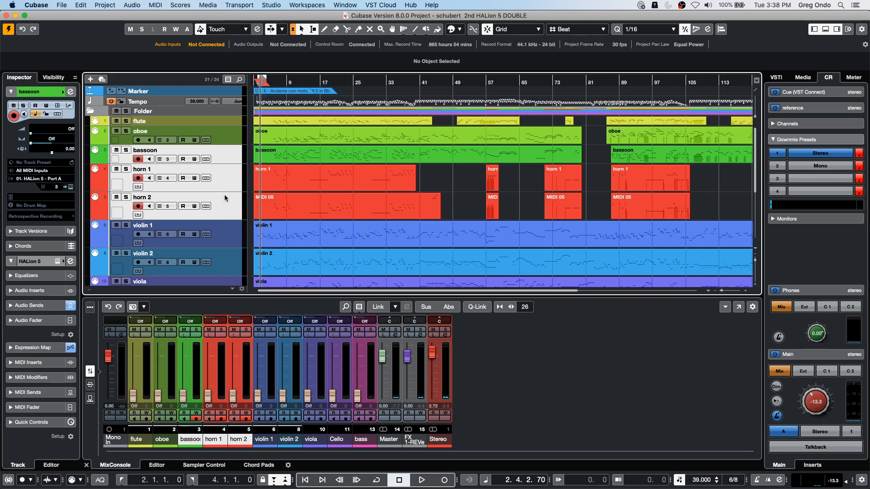
{"action": "left_click", "coordinate": [223, 237], "text": "shift"}
{"action": "left_click", "coordinate": [225, 266], "text": "shift"}
{"action": "right_click", "coordinate": [223, 158]}
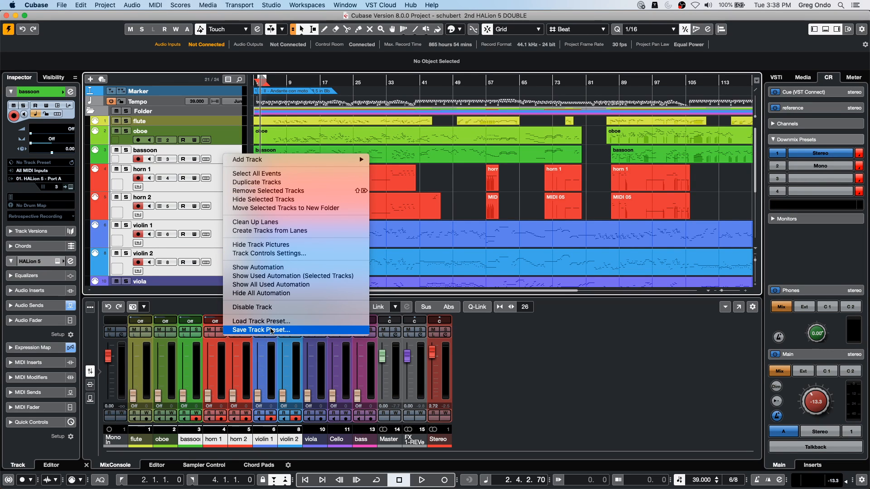
{"action": "left_click", "coordinate": [271, 307]}
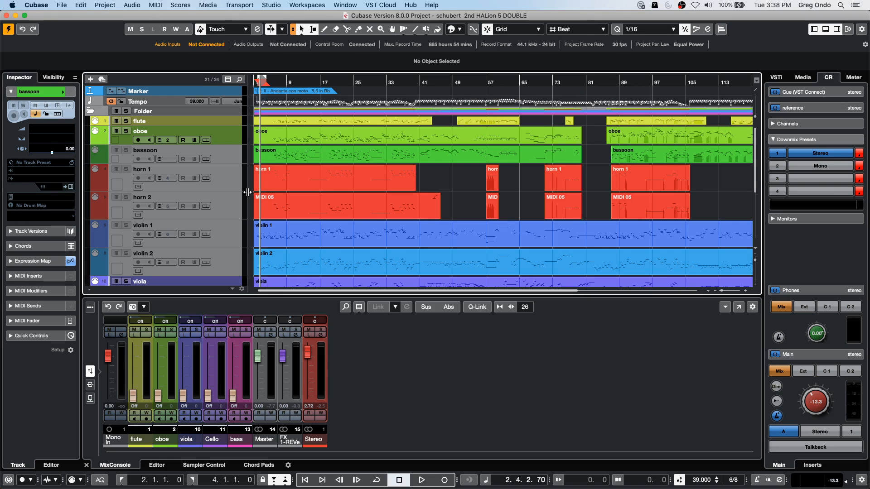
- Re-enable the disabled bassoon, horn and violin tracks
{"action": "left_click", "coordinate": [297, 149]}
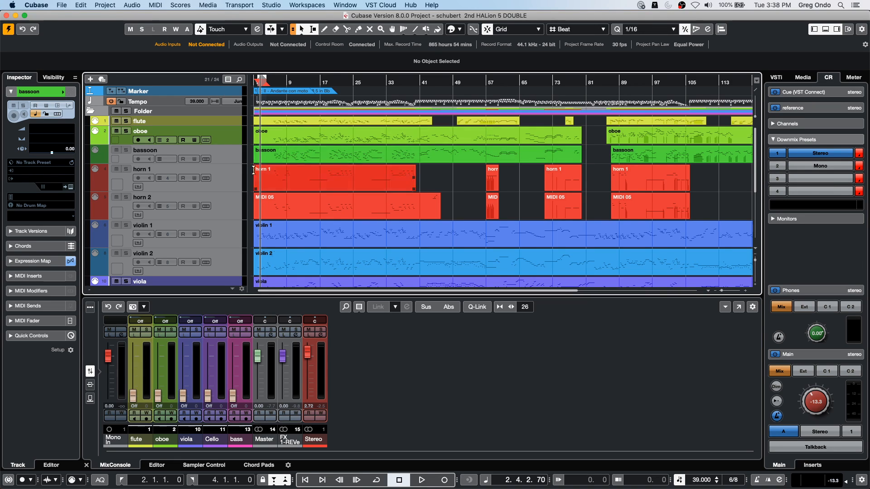
{"action": "right_click", "coordinate": [229, 159]}
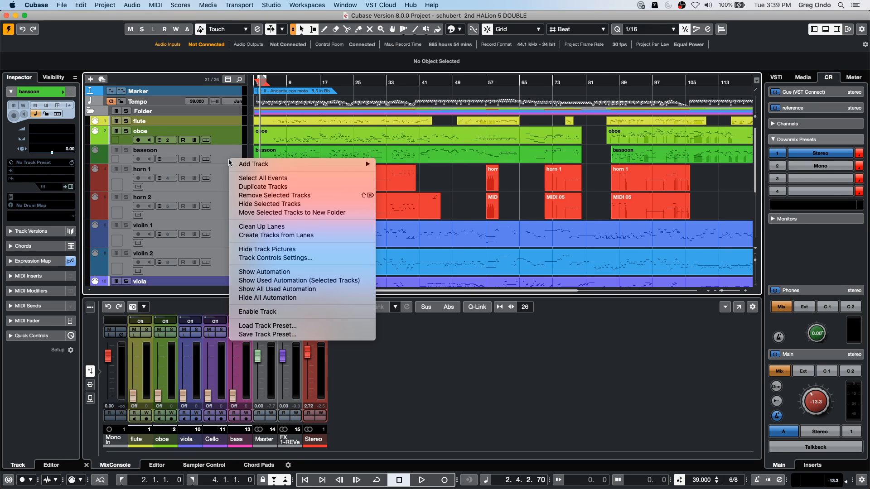
{"action": "left_click", "coordinate": [280, 313]}
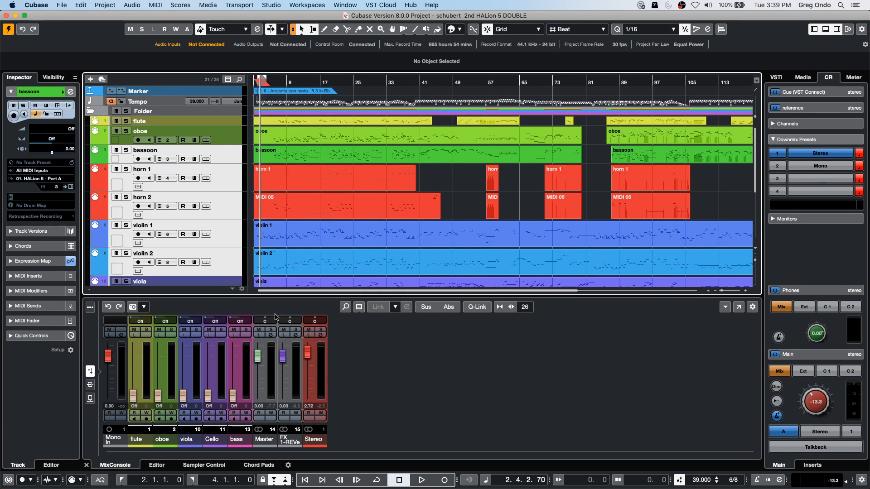
{"action": "right_click", "coordinate": [229, 159]}
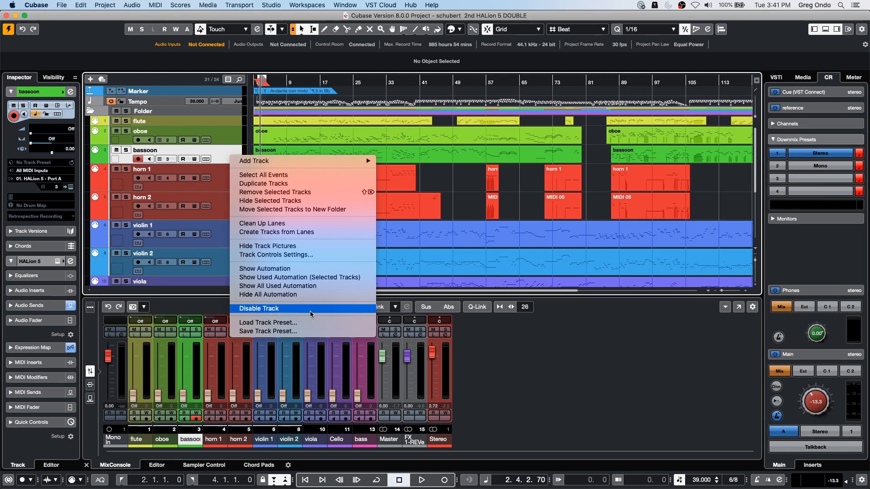
{"action": "left_click", "coordinate": [336, 295]}
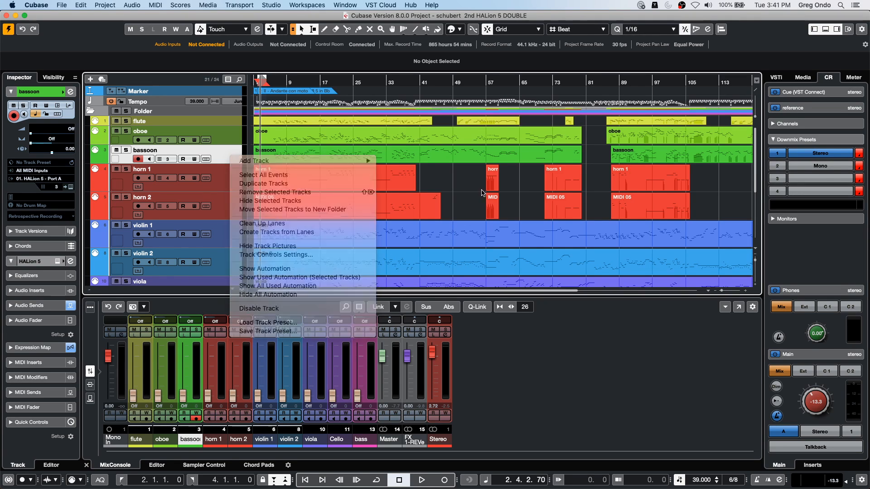
{"action": "left_click", "coordinate": [181, 6]}
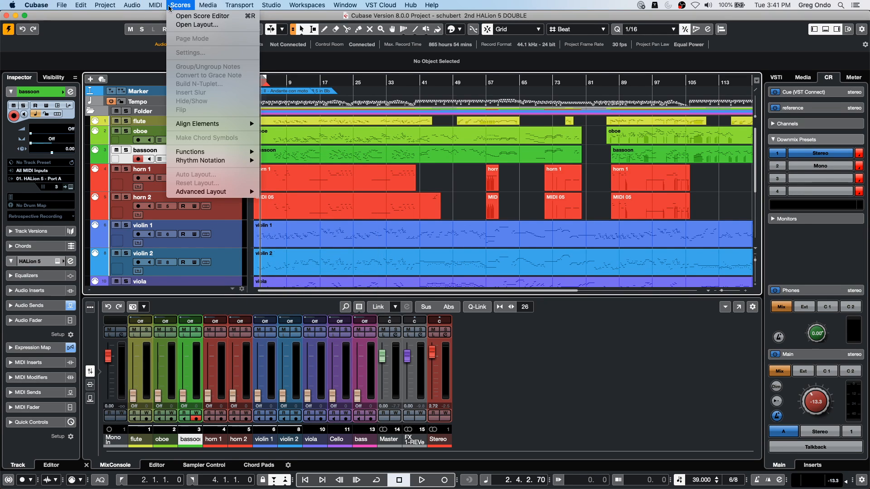
{"action": "mouse_move", "coordinate": [125, 8]}
{"action": "mouse_move", "coordinate": [177, 122]}
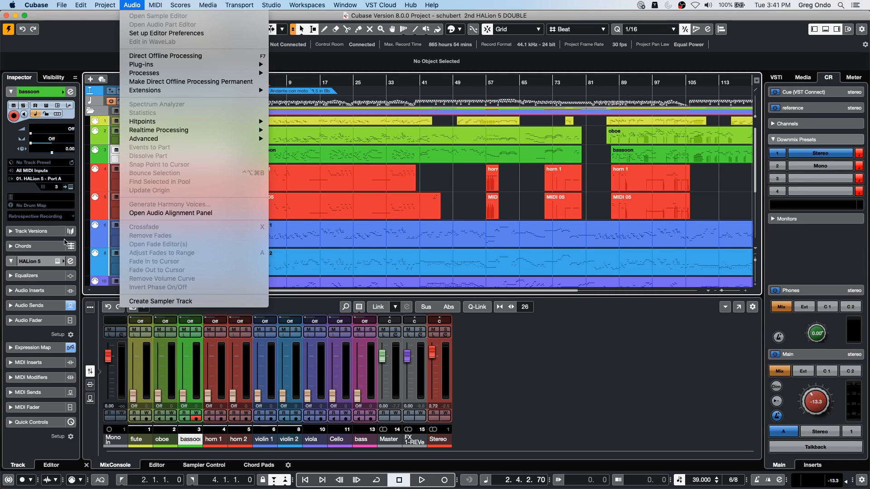
{"action": "left_click", "coordinate": [462, 190]}
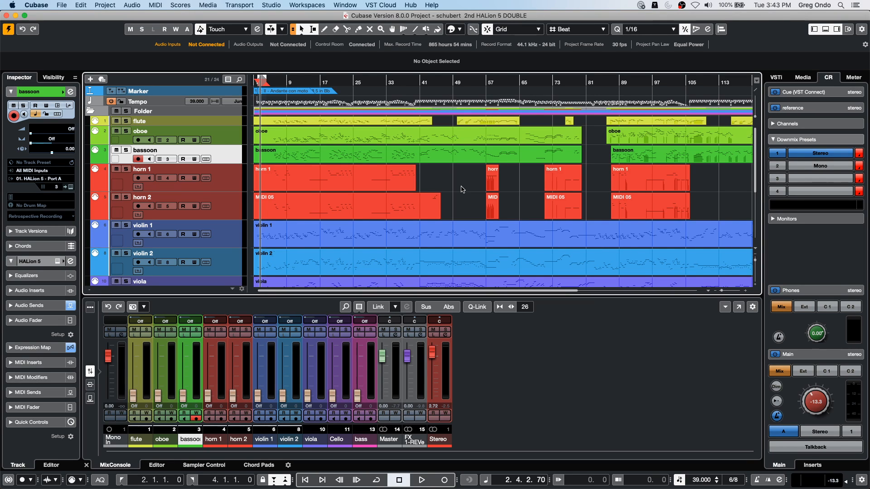
- Return the project cursor to the start and select all events in the project
{"action": "left_click_drag", "start_coordinate": [294, 83], "coordinate": [249, 61]}
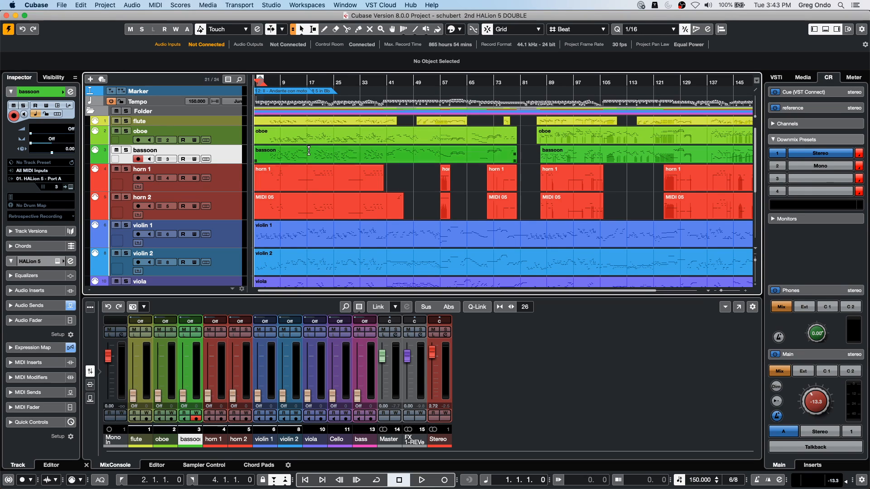
{"action": "left_click", "coordinate": [562, 114]}
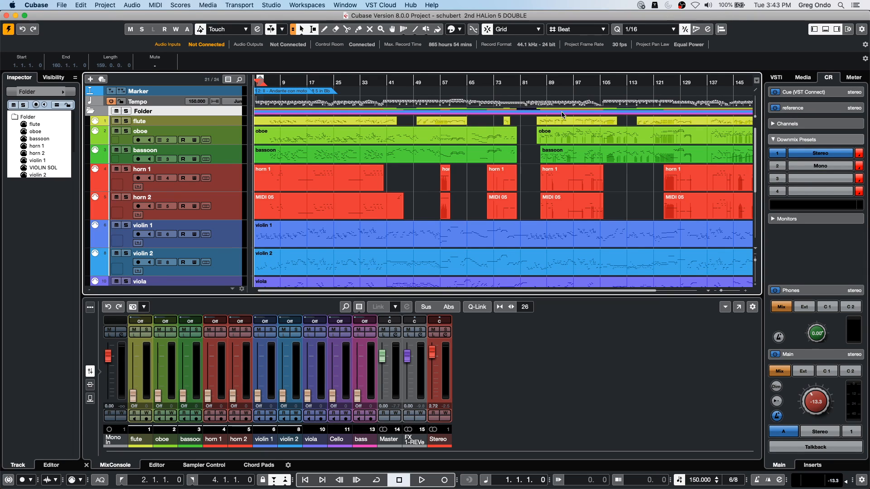
{"action": "key", "text": "super+a"}
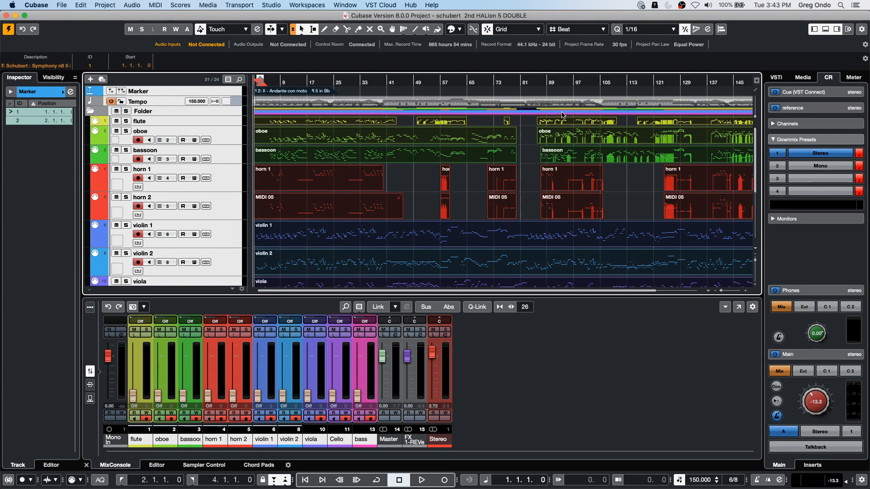
- Set the left and right locators to span all selected events, clear the selection and play the project briefly
{"action": "key", "text": "p"}
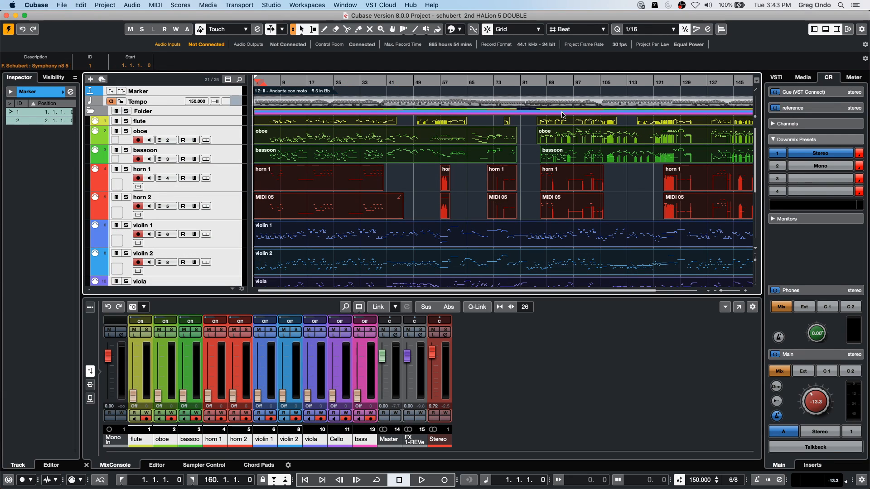
{"action": "left_click", "coordinate": [427, 181]}
{"action": "key", "text": "space"}
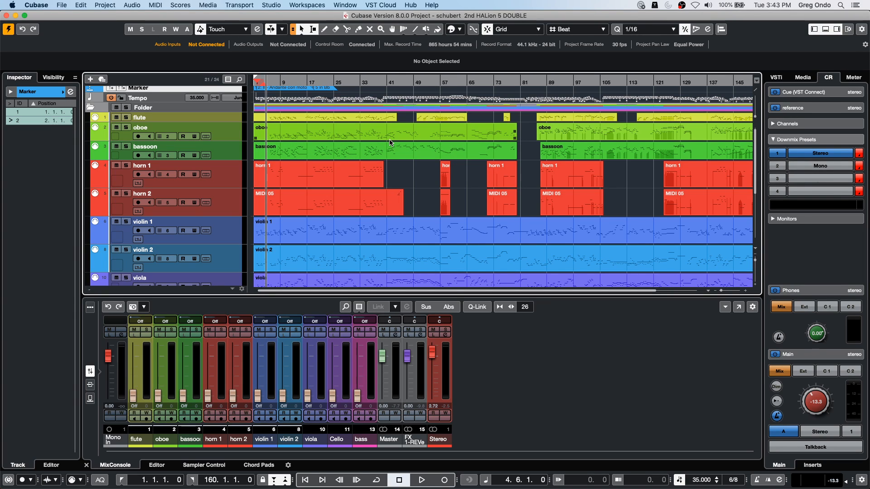
- Jump the project cursor back and forth between the left and right locators, finishing at the left locator
{"action": "key", "text": "Home"}
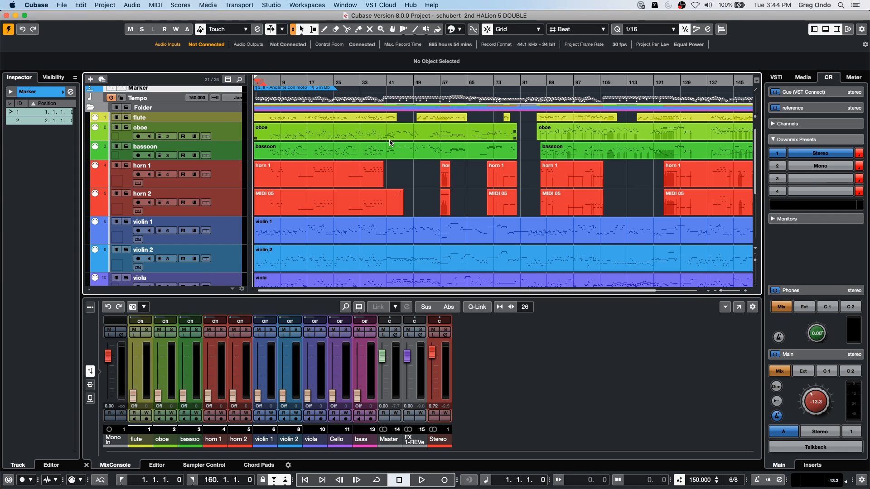
{"action": "key", "text": "End"}
{"action": "key", "text": "Home"}
{"action": "key", "text": "End"}
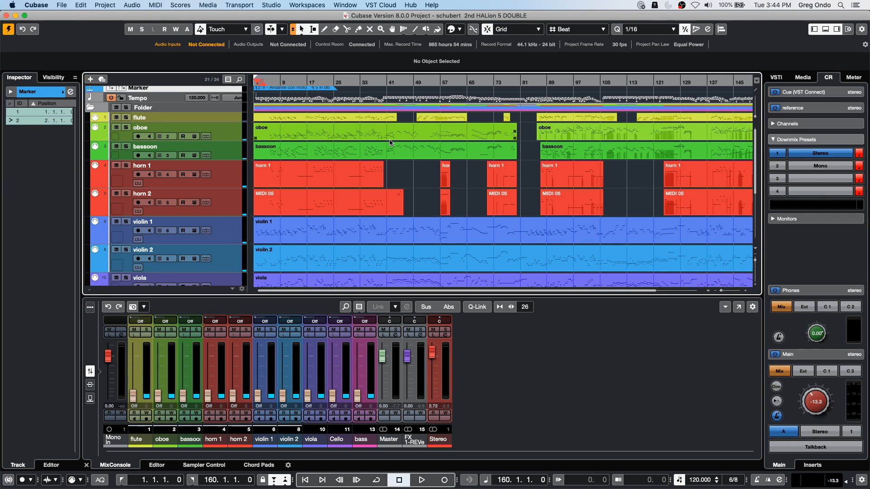
{"action": "key", "text": "Home"}
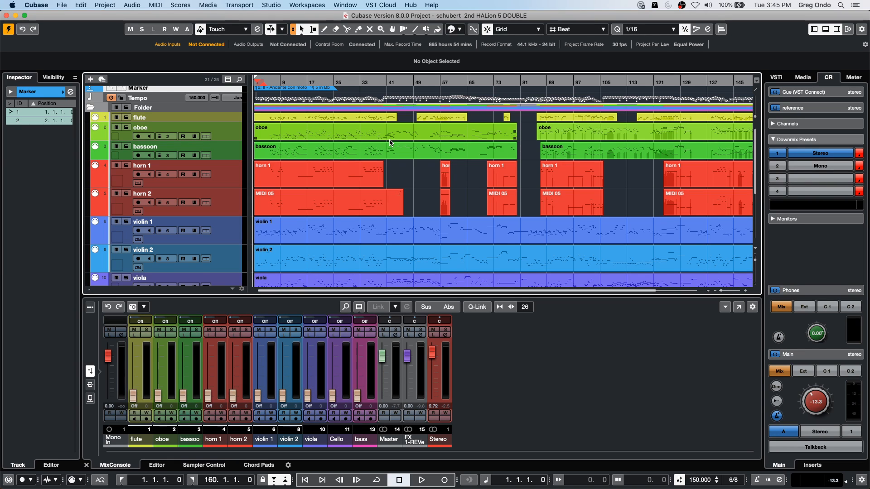
- Open the project bicycle.cpr from the bicycle folder and activate it
{"action": "left_click", "coordinate": [63, 5]}
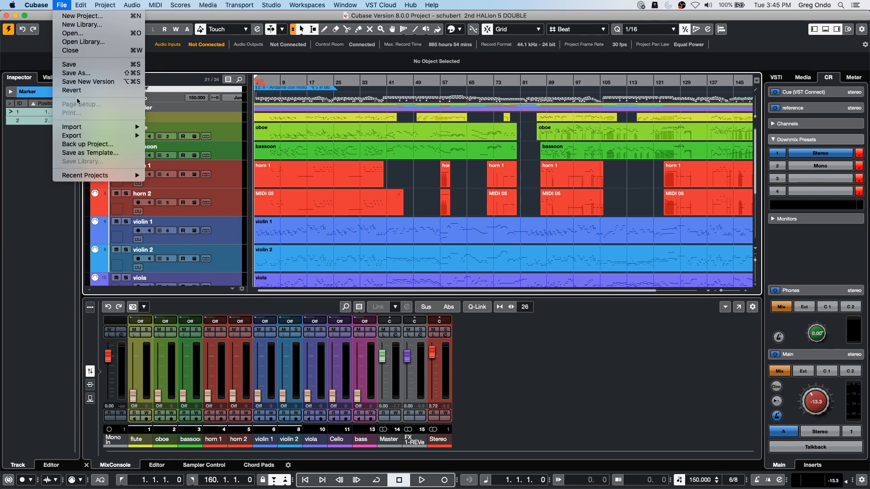
{"action": "mouse_move", "coordinate": [91, 137]}
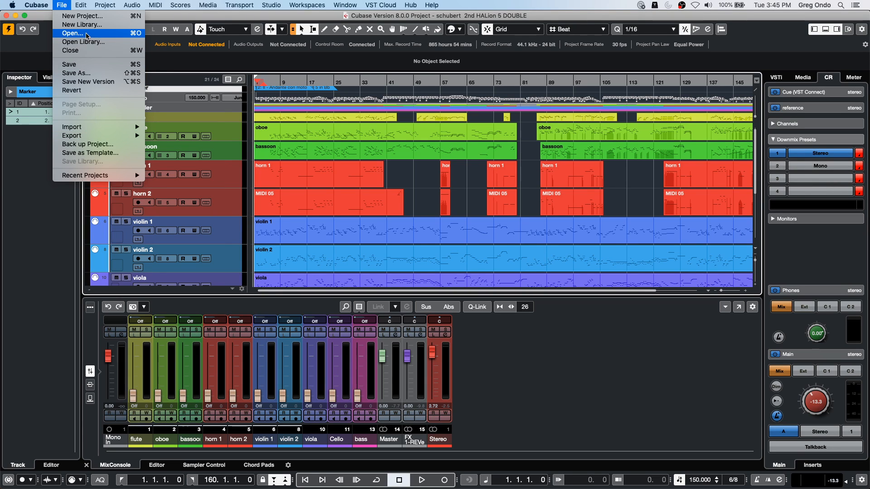
{"action": "mouse_move", "coordinate": [96, 176]}
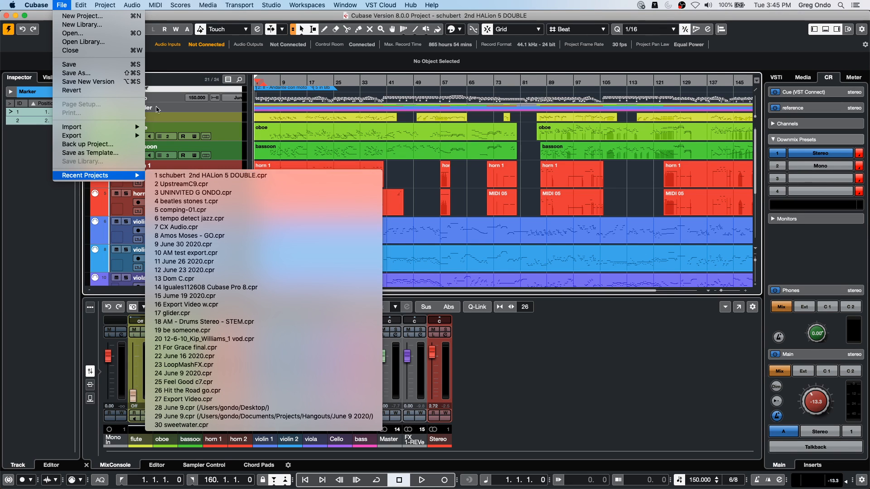
{"action": "left_click", "coordinate": [73, 34]}
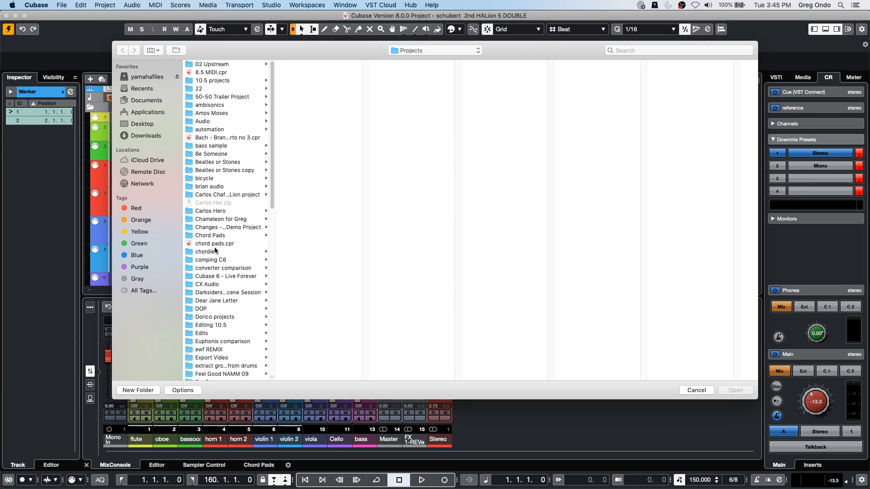
{"action": "left_click", "coordinate": [208, 178]}
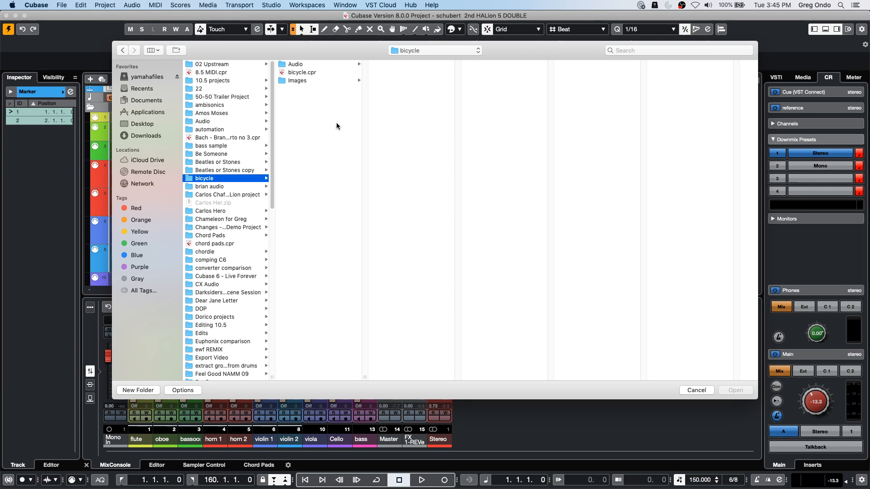
{"action": "double_click", "coordinate": [302, 72]}
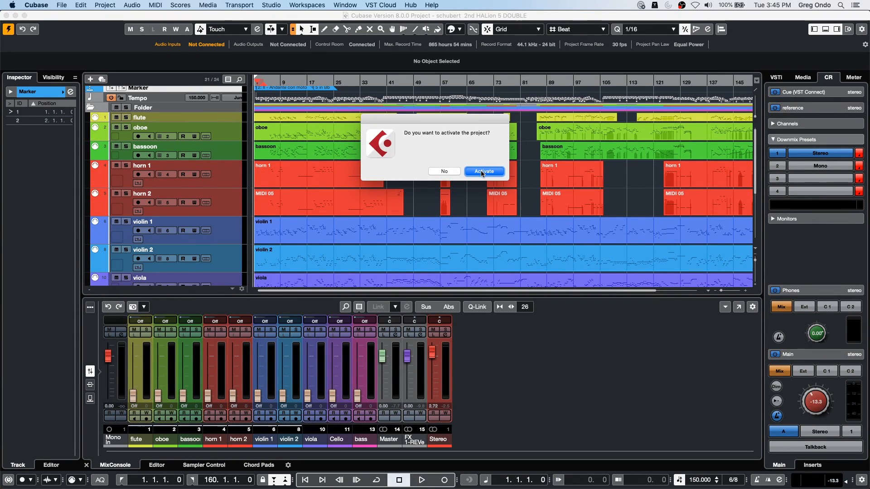
{"action": "left_click", "coordinate": [484, 176]}
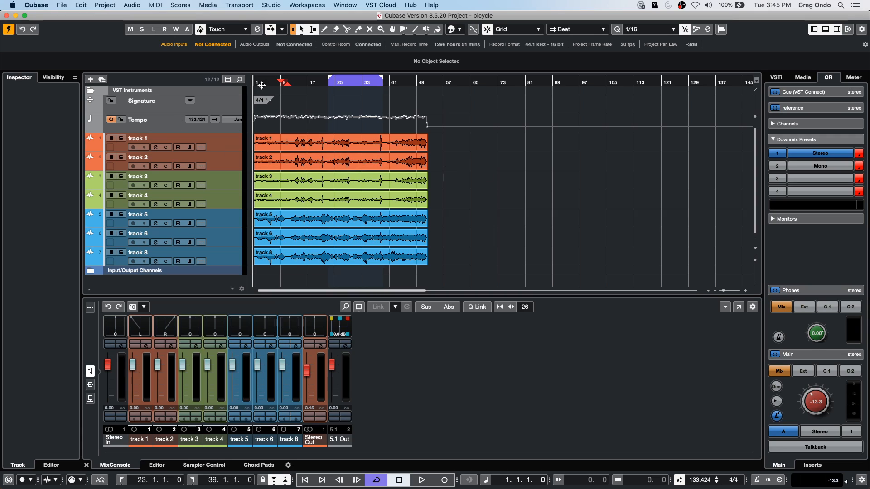
- Select all audio and tempo events and place three copies along the timeline, starting at bars 56, 116 and 172
{"action": "left_click_drag", "start_coordinate": [284, 273], "coordinate": [419, 138]}
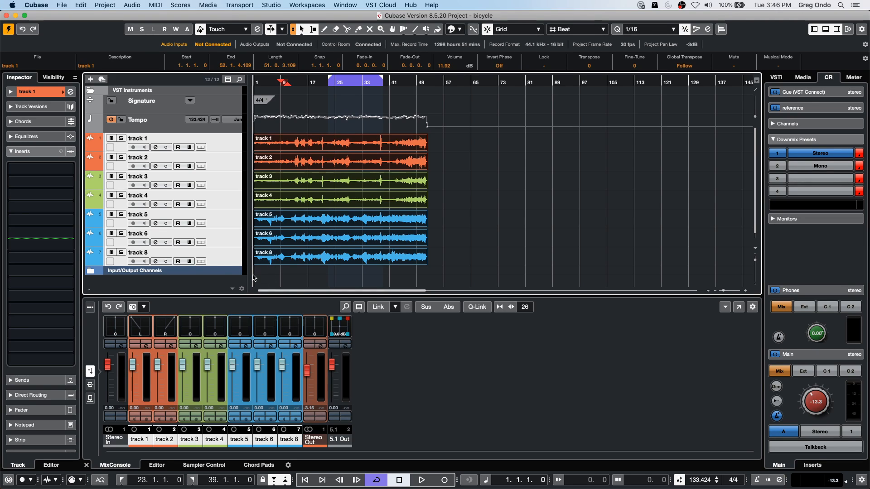
{"action": "key", "text": "super+a"}
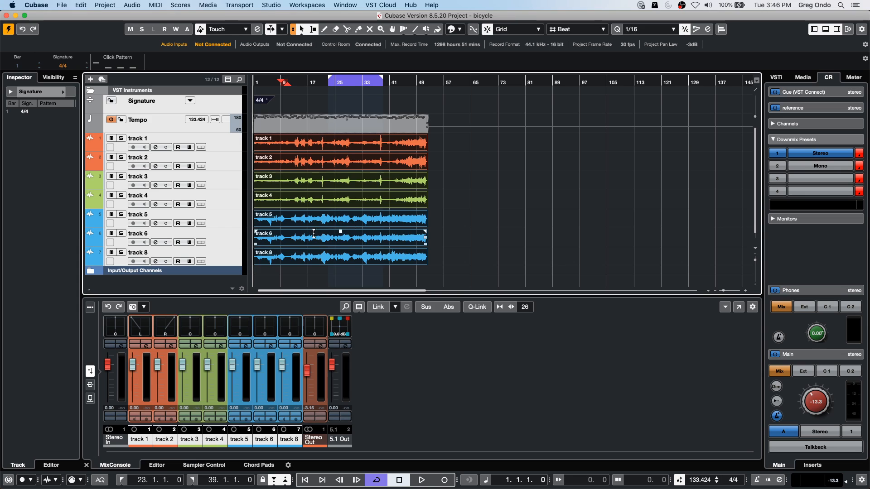
{"action": "mouse_move", "coordinate": [302, 260]}
{"action": "left_mouse_down"}
{"action": "mouse_move", "coordinate": [505, 254]}
{"action": "mouse_move", "coordinate": [491, 255]}
{"action": "left_mouse_up"}
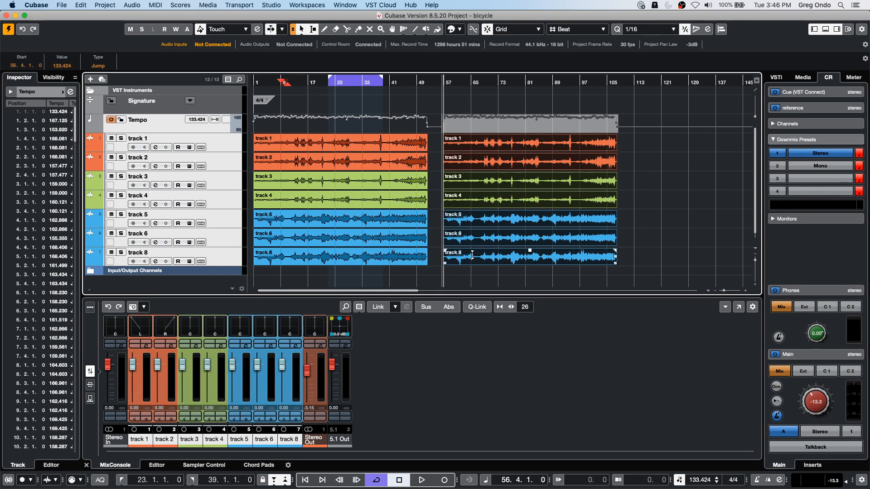
{"action": "left_click_drag", "start_coordinate": [472, 260], "coordinate": [674, 256]}
{"action": "left_click", "coordinate": [509, 216]}
{"action": "key", "text": "g"}
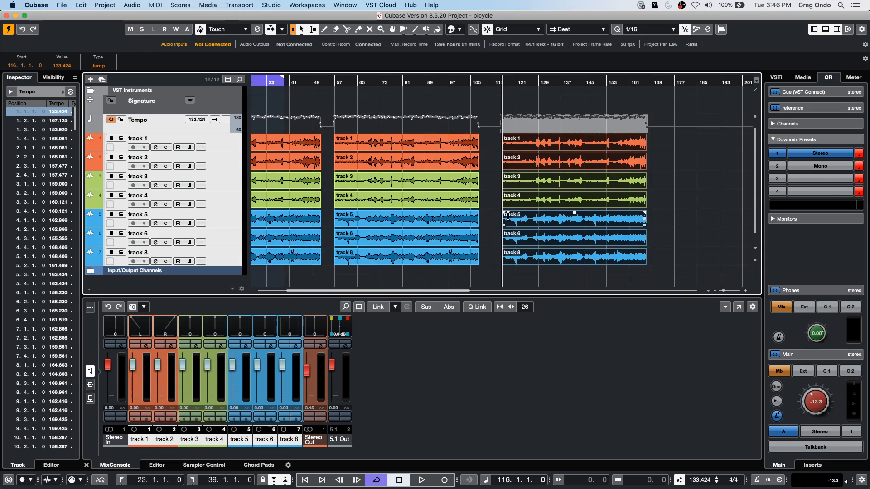
{"action": "left_click_drag", "start_coordinate": [539, 265], "coordinate": [701, 266]}
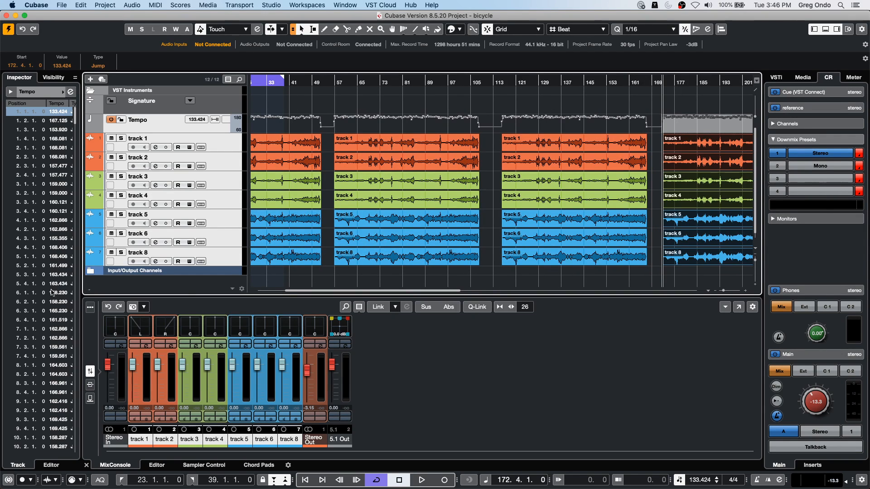
- Bounce all audio events on every audio track, replacing them with one continuous event per track, and clear the selection
{"action": "left_click_drag", "start_coordinate": [258, 278], "coordinate": [744, 146]}
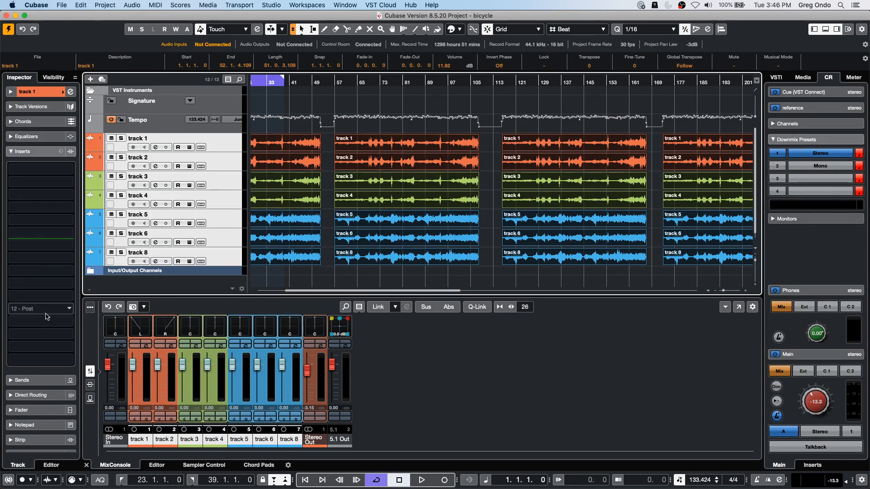
{"action": "left_click", "coordinate": [81, 5]}
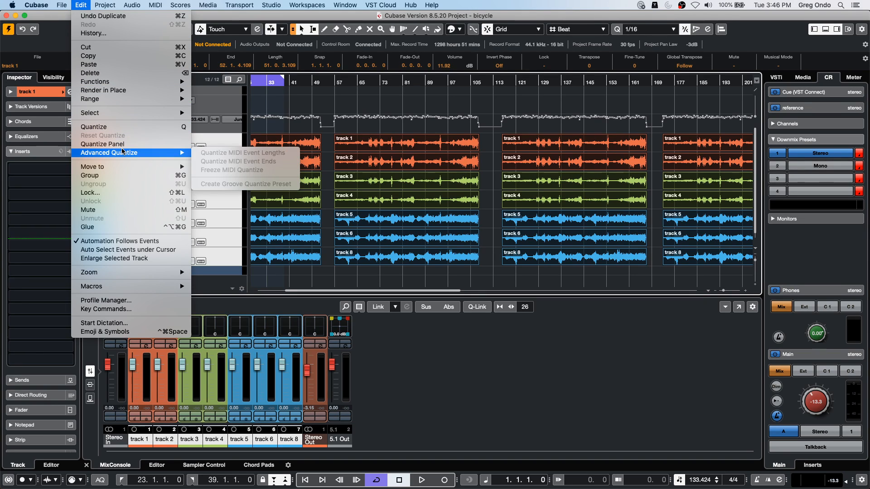
{"action": "mouse_move", "coordinate": [136, 5]}
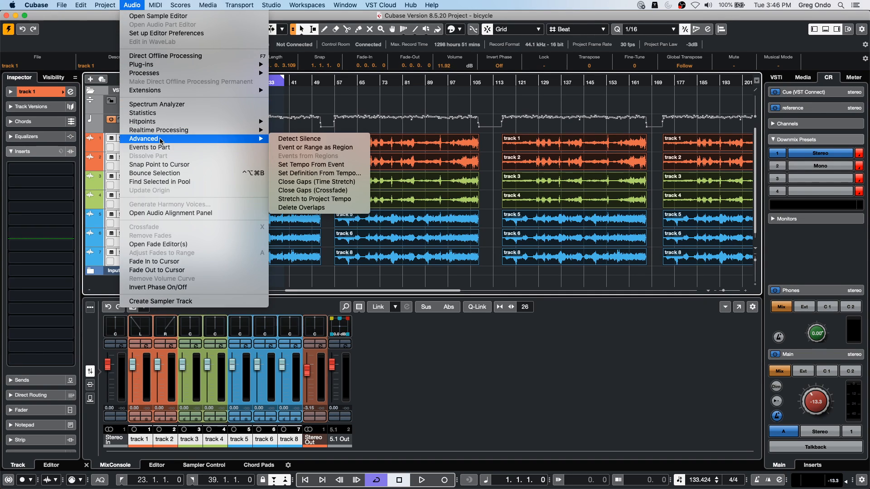
{"action": "left_click", "coordinate": [165, 173]}
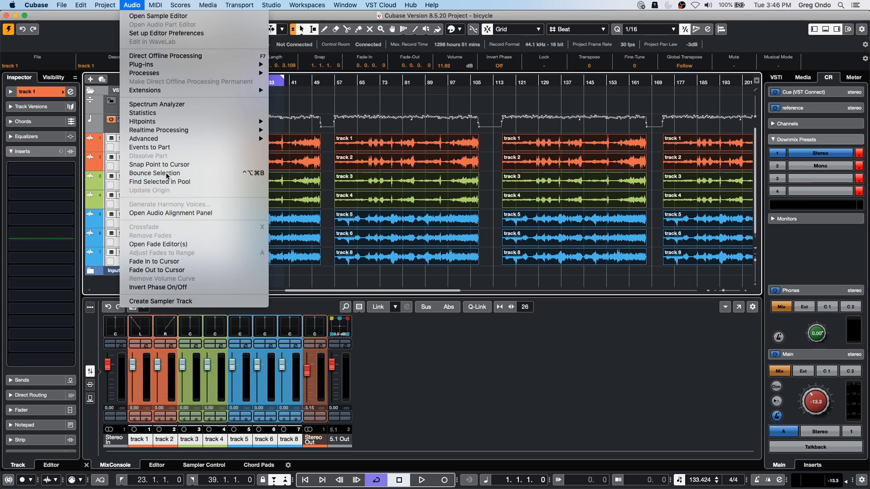
{"action": "key", "text": "Return"}
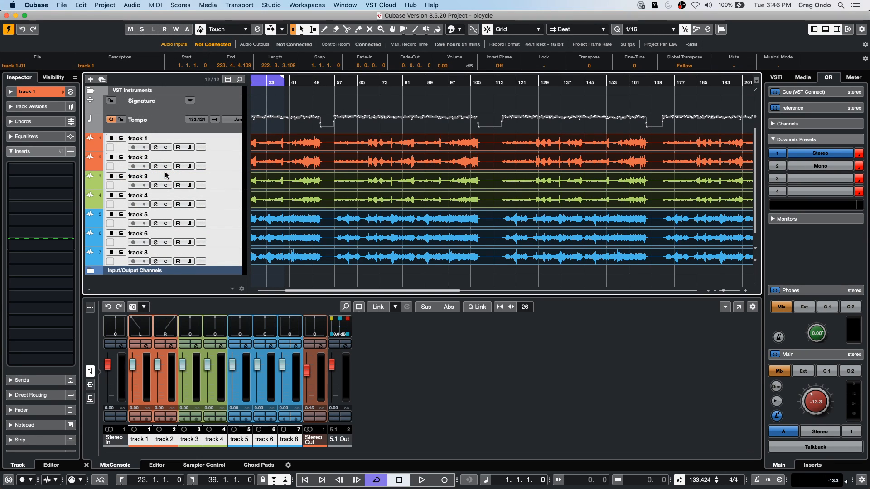
{"action": "left_click", "coordinate": [352, 271]}
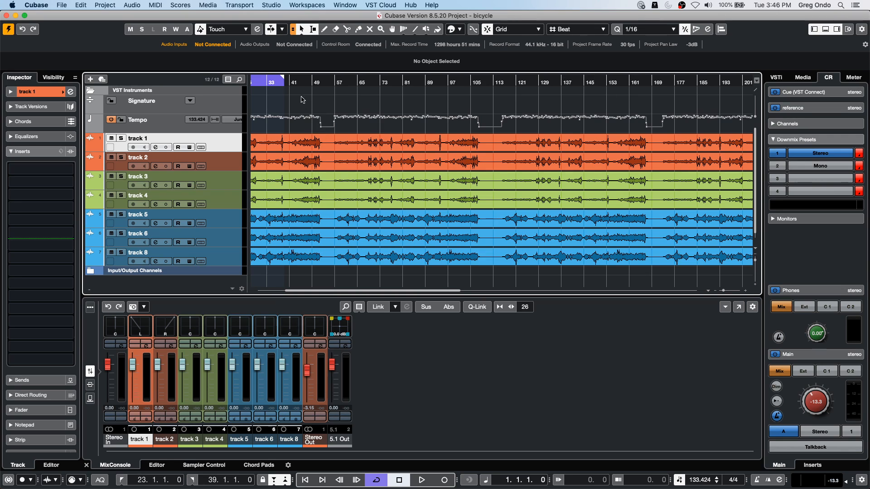
- Add a marker track below the Signature track
{"action": "left_click_drag", "start_coordinate": [300, 85], "coordinate": [213, 93]}
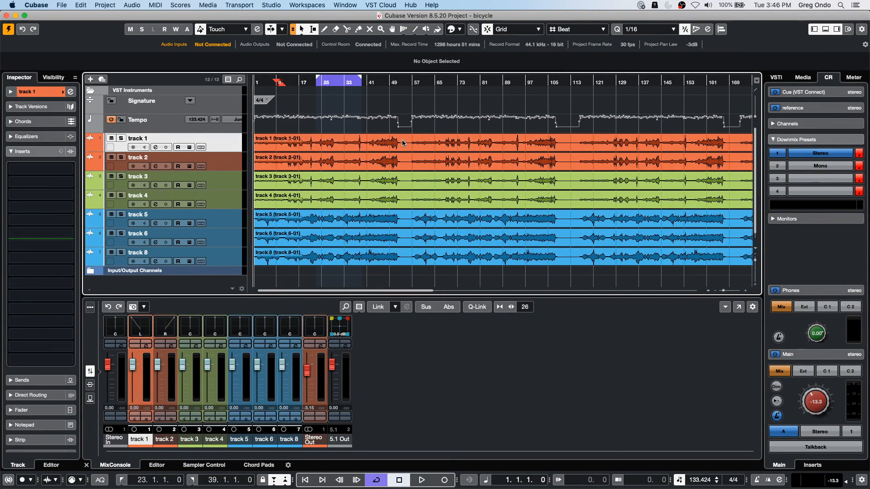
{"action": "left_click", "coordinate": [220, 107]}
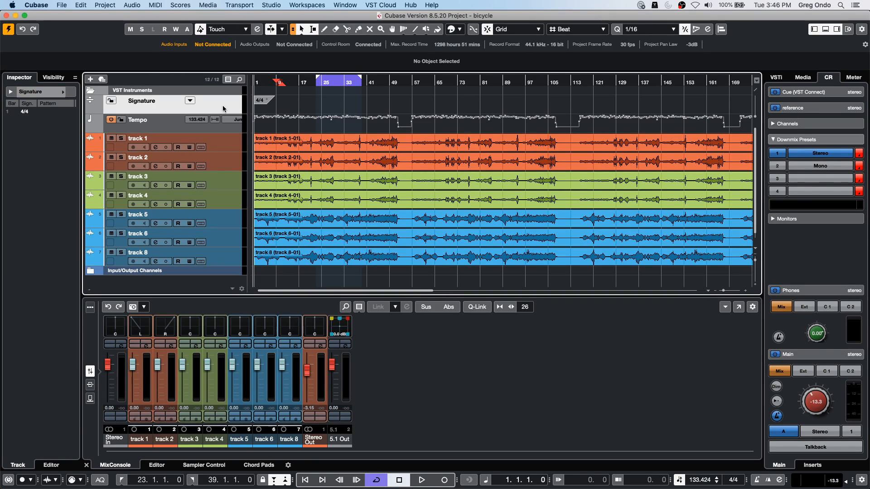
{"action": "right_click", "coordinate": [222, 105]}
{"action": "mouse_move", "coordinate": [308, 109]}
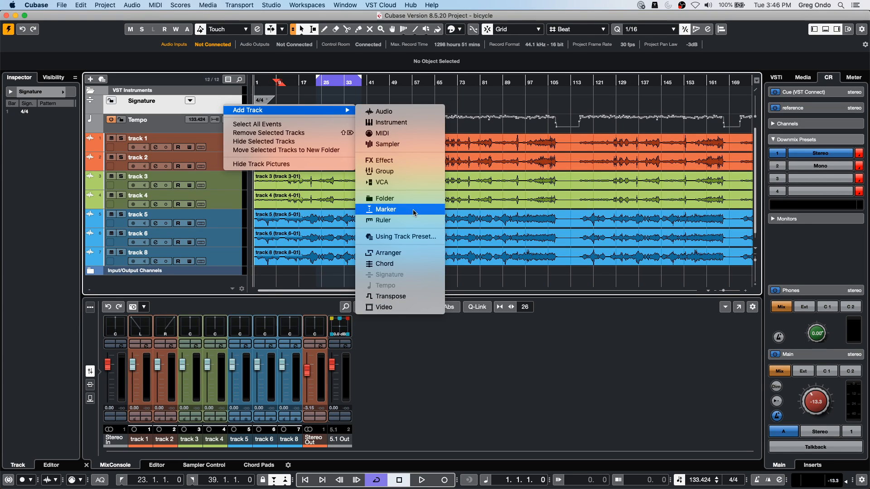
{"action": "left_click", "coordinate": [399, 209]}
{"action": "left_click", "coordinate": [306, 225]}
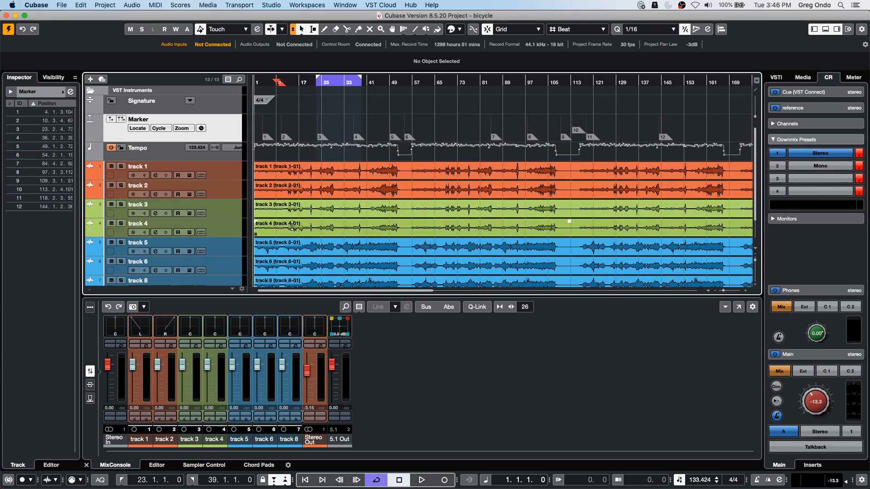
- Set the locators to the first song's range, 1.1.1.0 to 54.4.1.0, and add a cycle marker for it
{"action": "left_click_drag", "start_coordinate": [406, 181], "coordinate": [254, 283]}
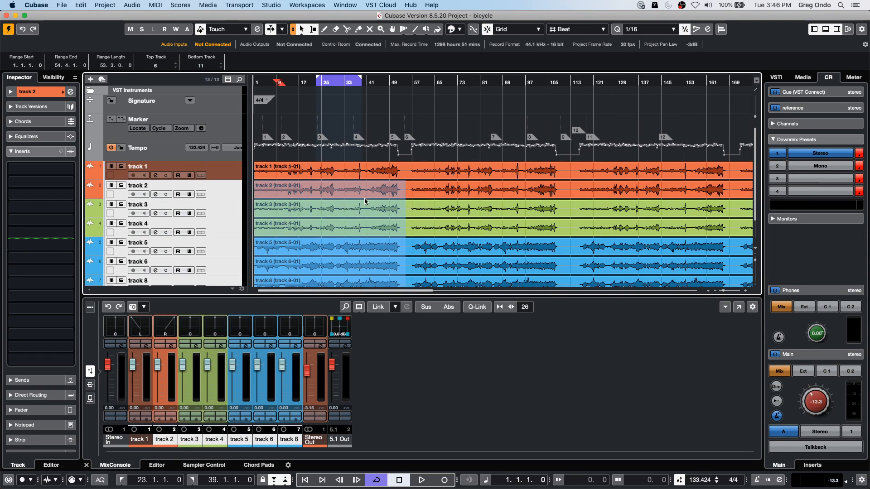
{"action": "left_click", "coordinate": [122, 119]}
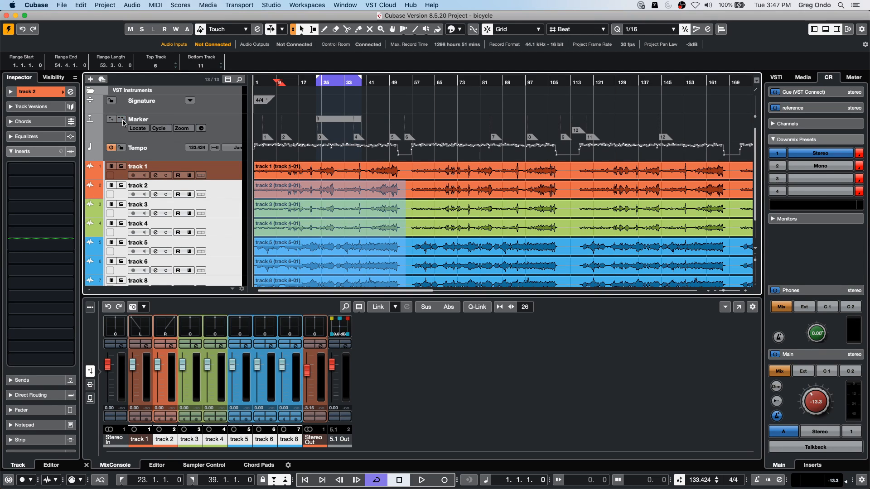
{"action": "key", "text": "super+z"}
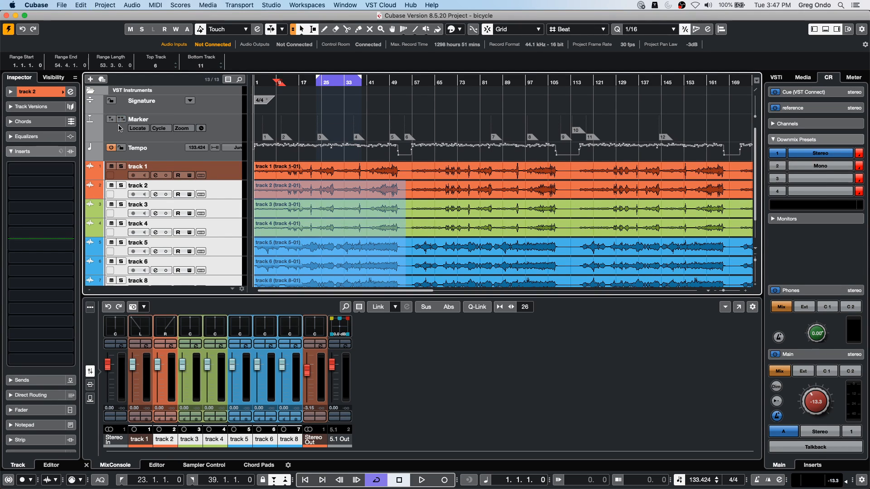
{"action": "key", "text": "p"}
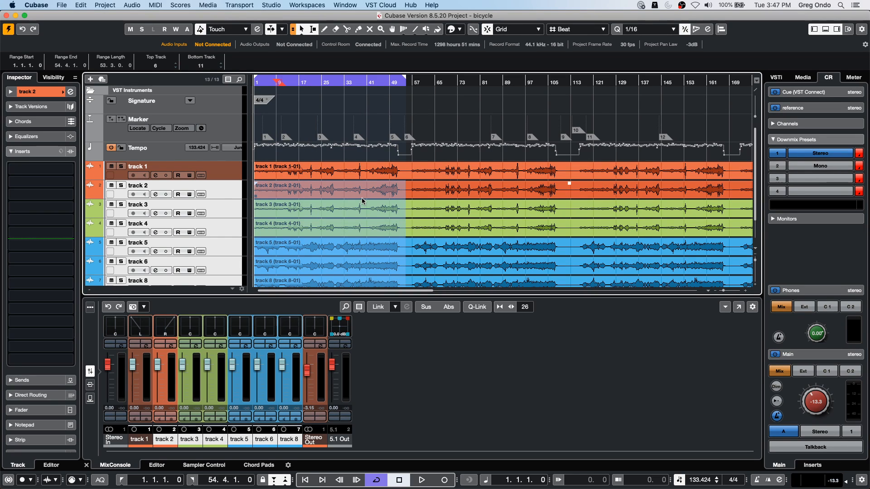
{"action": "left_click", "coordinate": [121, 120]}
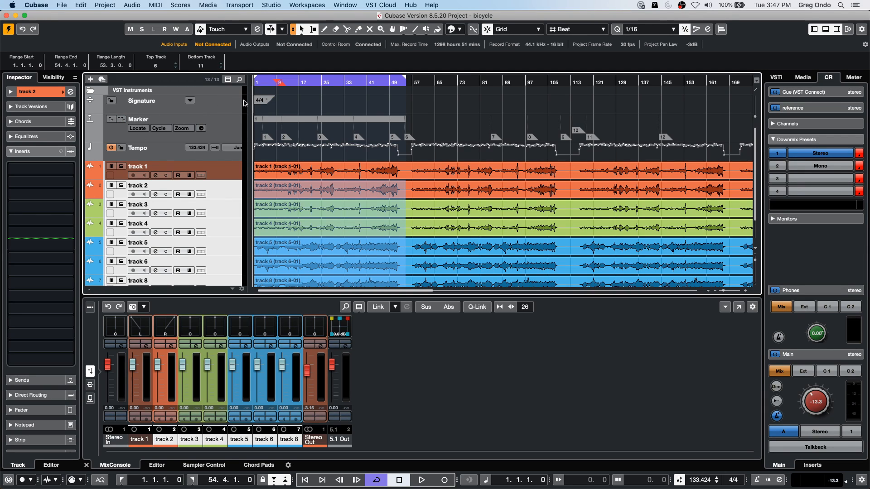
- Set the locators to the second song's range, 55.3.1.0 to 109.2.1.0, and add a cycle marker for it
{"action": "left_click", "coordinate": [408, 173]}
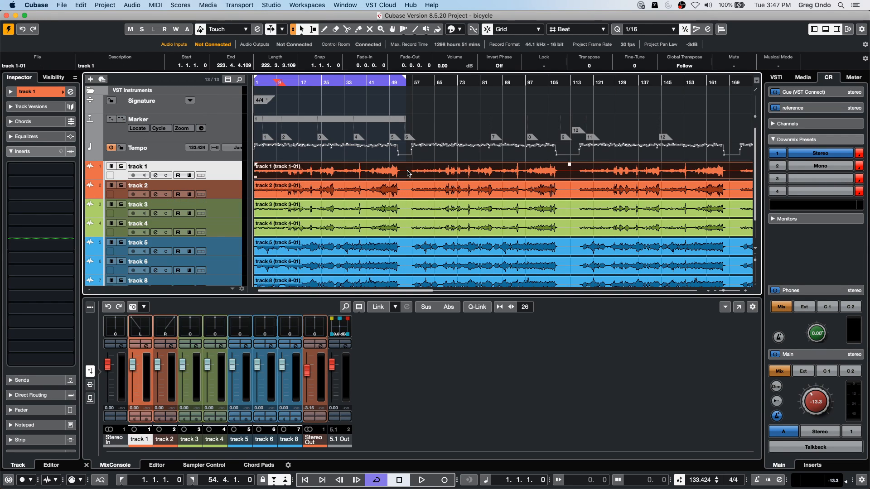
{"action": "left_click_drag", "start_coordinate": [409, 173], "coordinate": [560, 171]}
{"action": "key", "text": "p"}
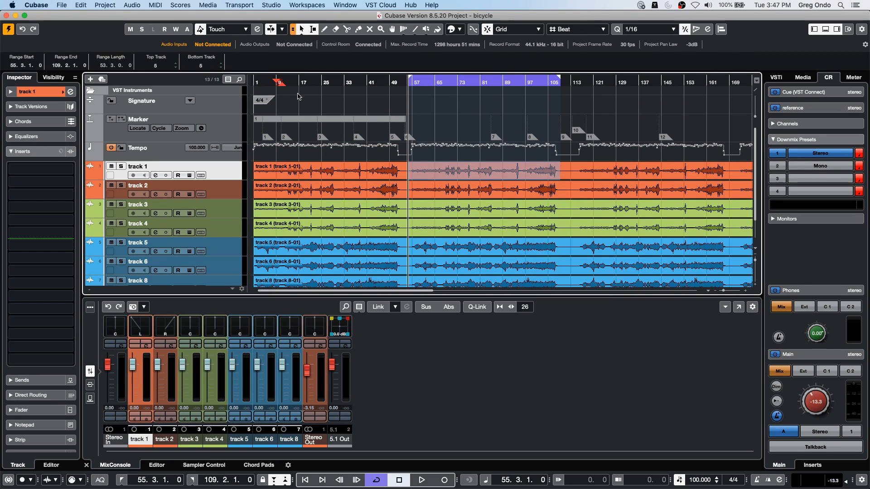
{"action": "left_click", "coordinate": [121, 119]}
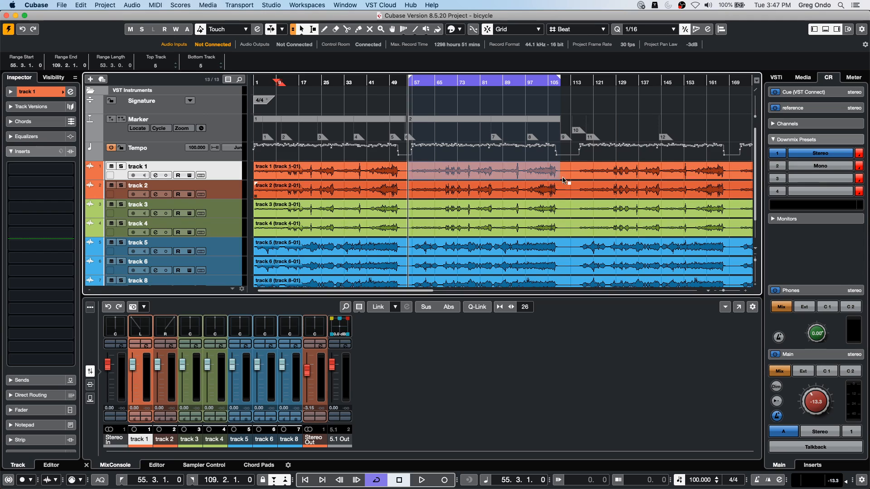
{"action": "left_click_drag", "start_coordinate": [576, 166], "coordinate": [728, 167]}
{"action": "key", "text": "p"}
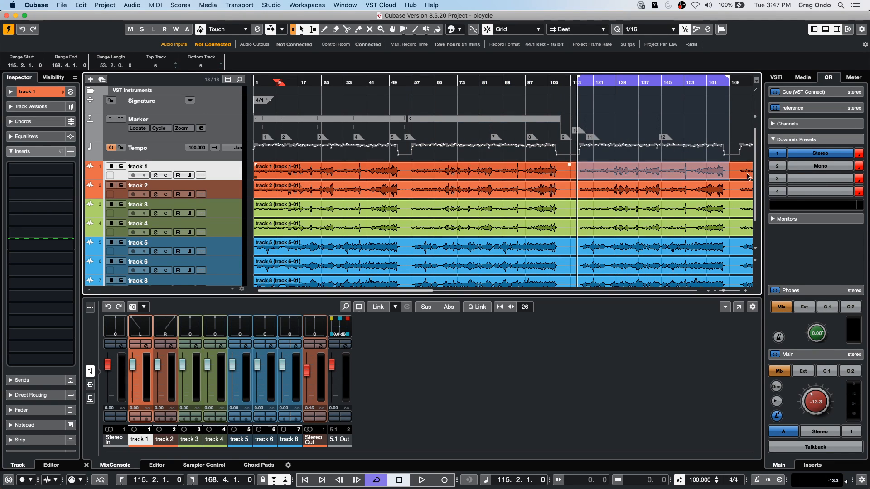
{"action": "left_click_drag", "start_coordinate": [512, 85], "coordinate": [512, 50]}
{"action": "left_click_drag", "start_coordinate": [539, 169], "coordinate": [626, 176]}
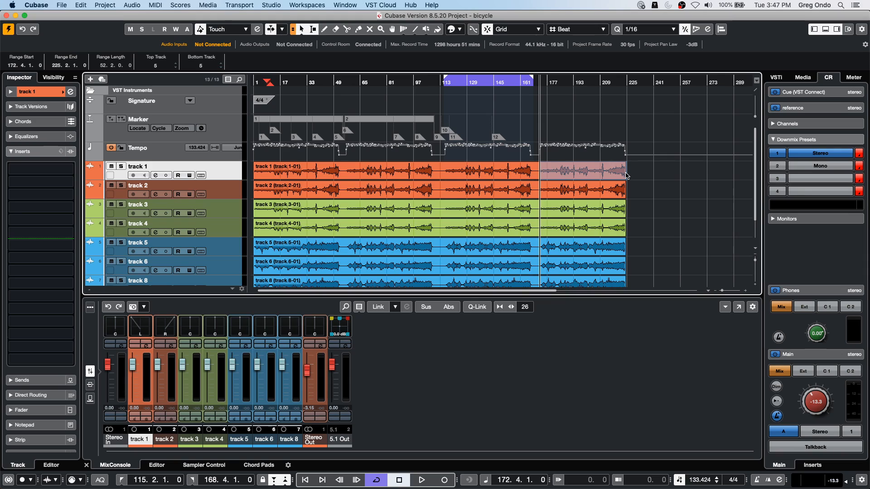
{"action": "key", "text": "p"}
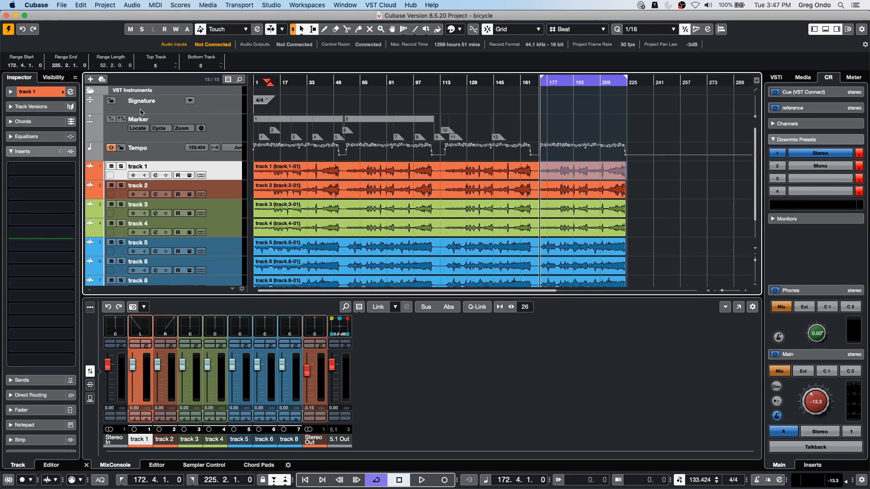
{"action": "left_click", "coordinate": [132, 129]}
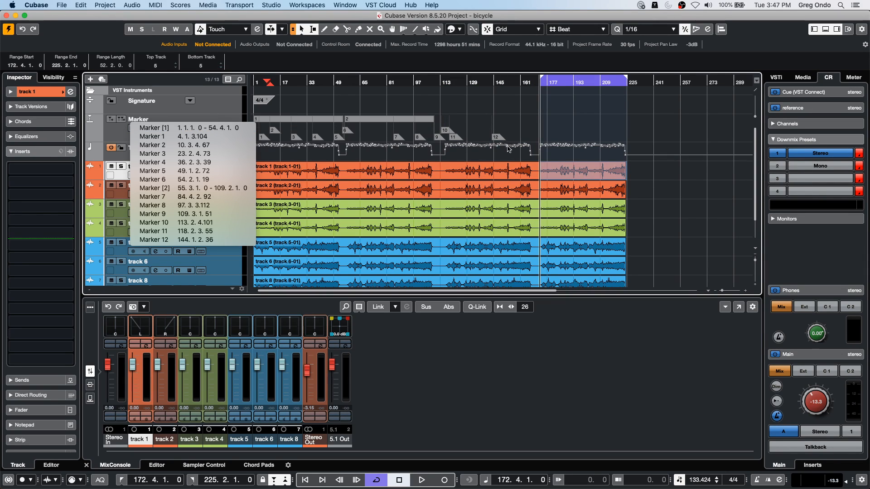
{"action": "key", "text": "Up"}
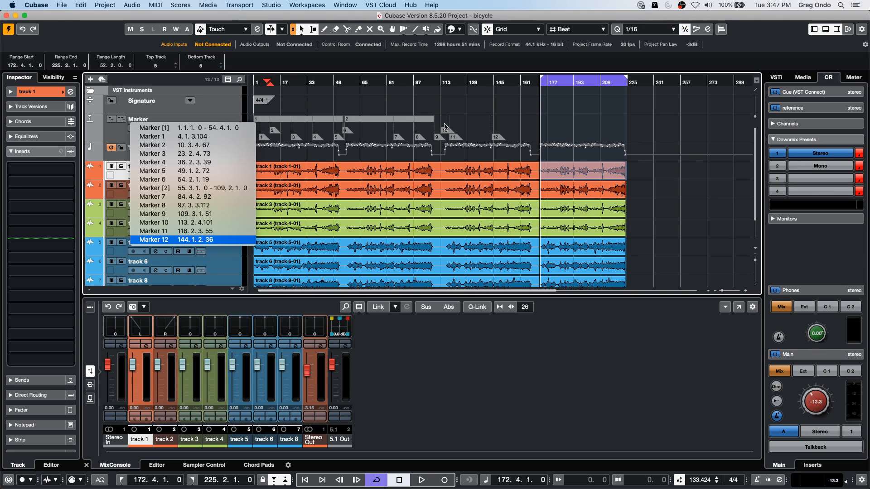
{"action": "key", "text": "Escape"}
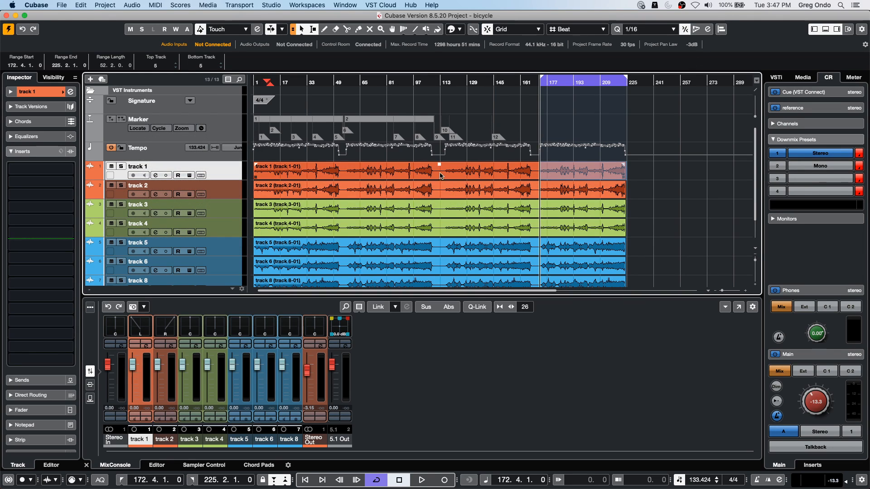
- Set the locators to the third song's range, 113.3.1.0 to 170.2.1.0, and add a cycle marker for it
{"action": "left_click_drag", "start_coordinate": [441, 170], "coordinate": [536, 190]}
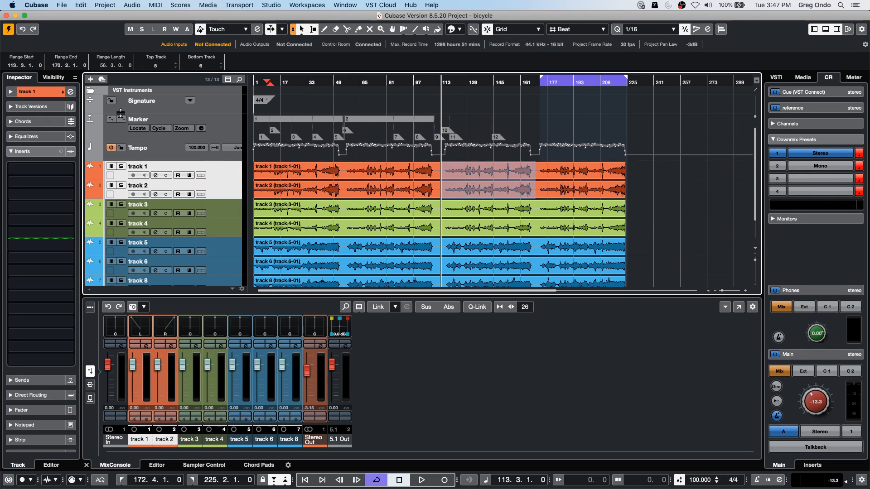
{"action": "key", "text": "p"}
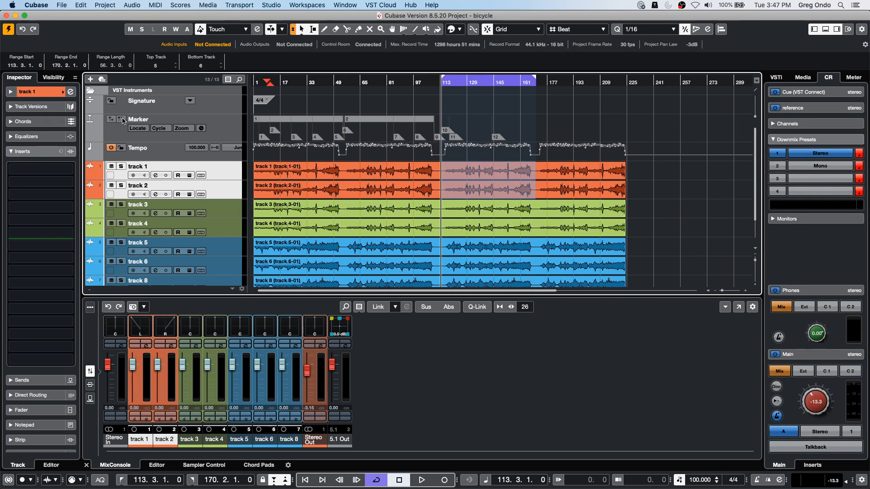
{"action": "left_click", "coordinate": [122, 119]}
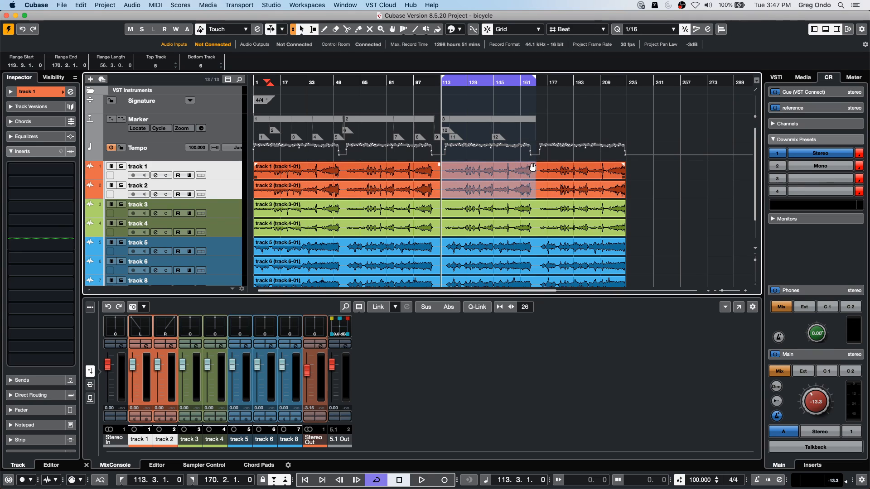
- Set the locators to the fourth song's range, 171.2.1.0 to 230.2.1.0, and add a cycle marker for it
{"action": "left_click_drag", "start_coordinate": [538, 169], "coordinate": [636, 170]}
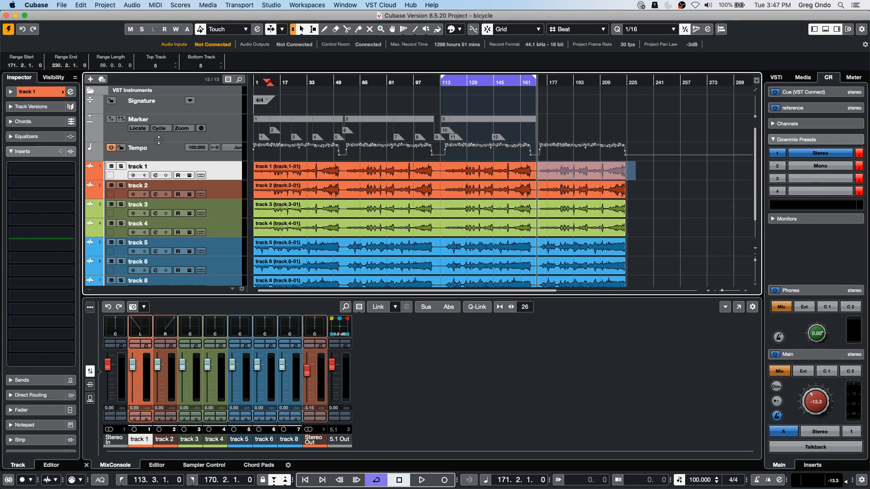
{"action": "key", "text": "p"}
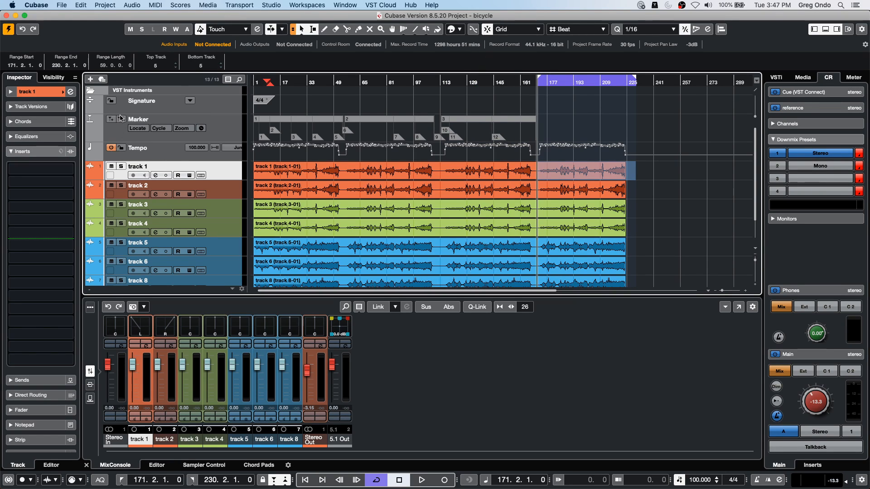
{"action": "left_click", "coordinate": [121, 119]}
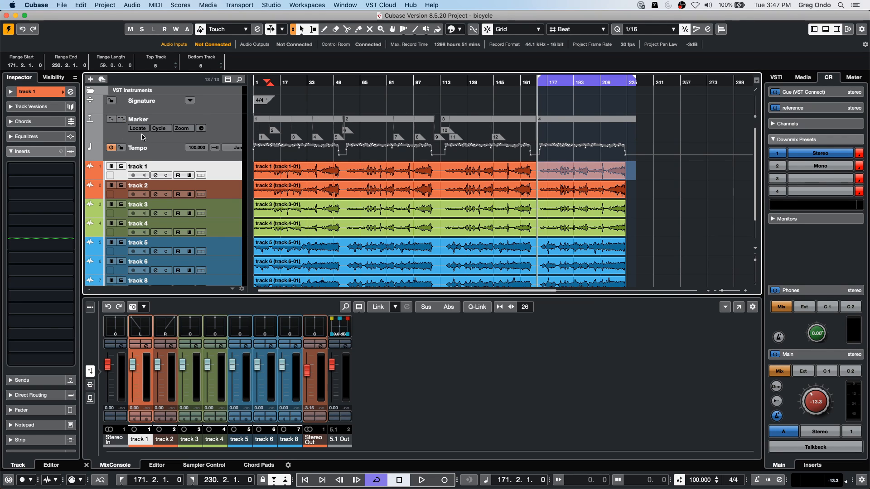
- Open the marker track's Markers window and enter "o8yfgeo8yfgouyf" as the description of cycle marker 1
{"action": "left_click", "coordinate": [218, 128]}
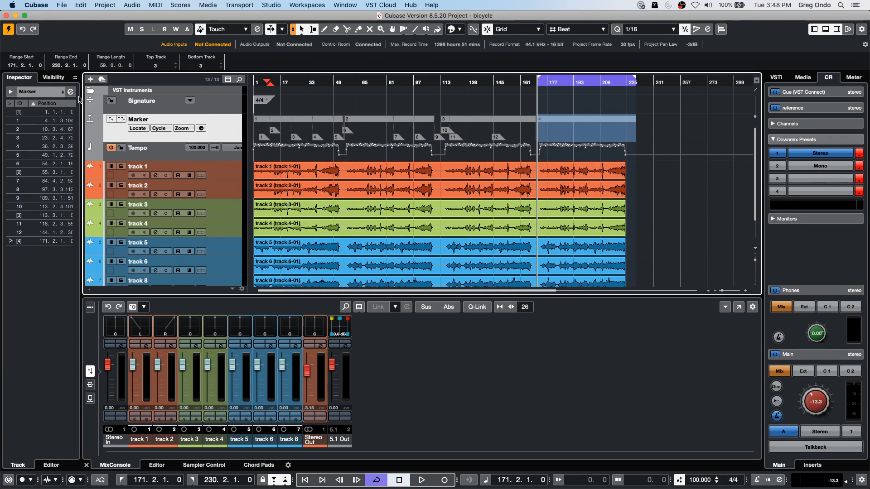
{"action": "left_click", "coordinate": [71, 92]}
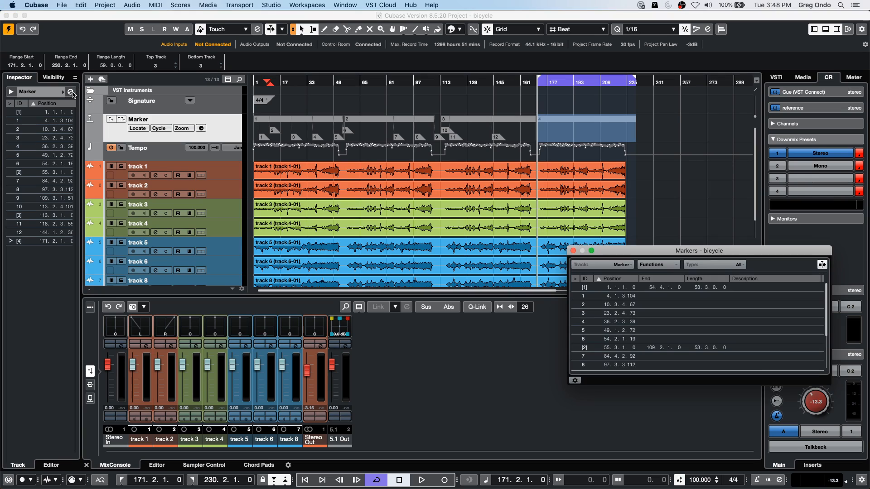
{"action": "double_click", "coordinate": [775, 288]}
{"action": "type", "text": "o8yfg"}
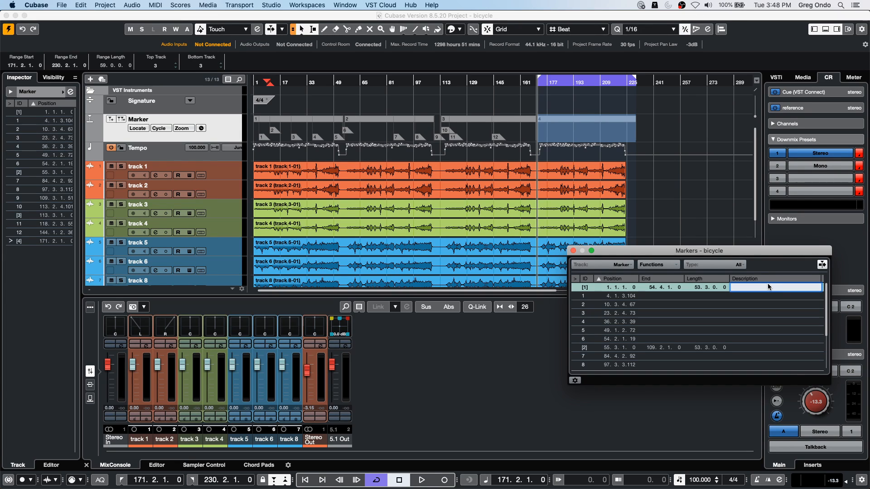
{"action": "type", "text": "eo8yfgouyf"}
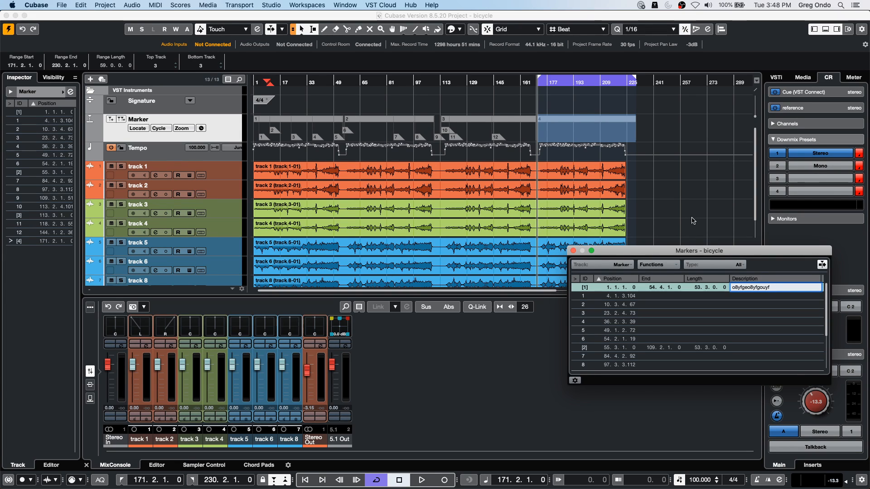
- Describe cycle marker 2 as "uoytf iouyfd iyufkiuy" and cycle marker 3 as "ouy yg iouyvg"
{"action": "double_click", "coordinate": [761, 348]}
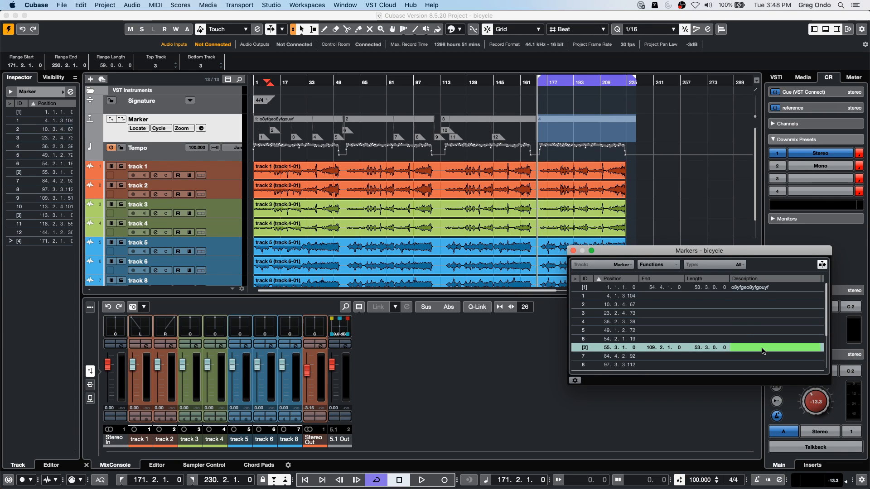
{"action": "type", "text": "uoytf iouyfd iyufkiuy"}
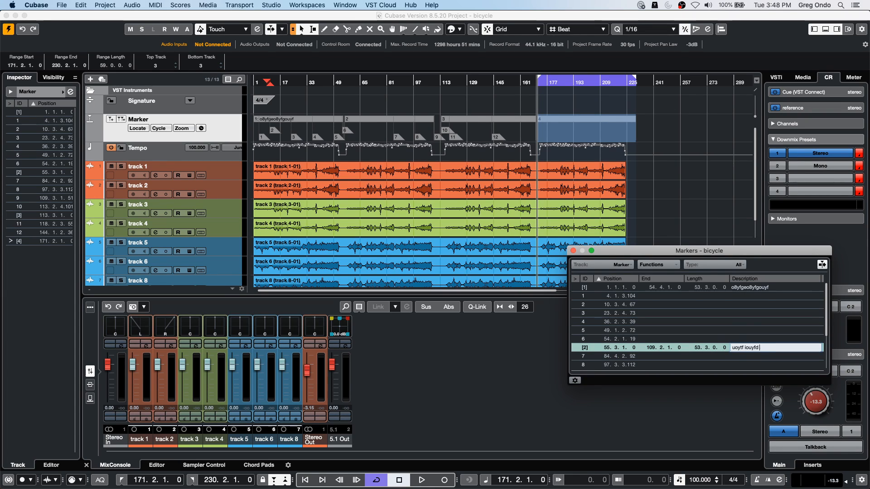
{"action": "key", "text": "Return"}
{"action": "scroll", "coordinate": [765, 353], "scroll_direction": "down", "scroll_amount": 3}
{"action": "double_click", "coordinate": [787, 348]}
{"action": "type", "text": "ouy yg iouyvg"}
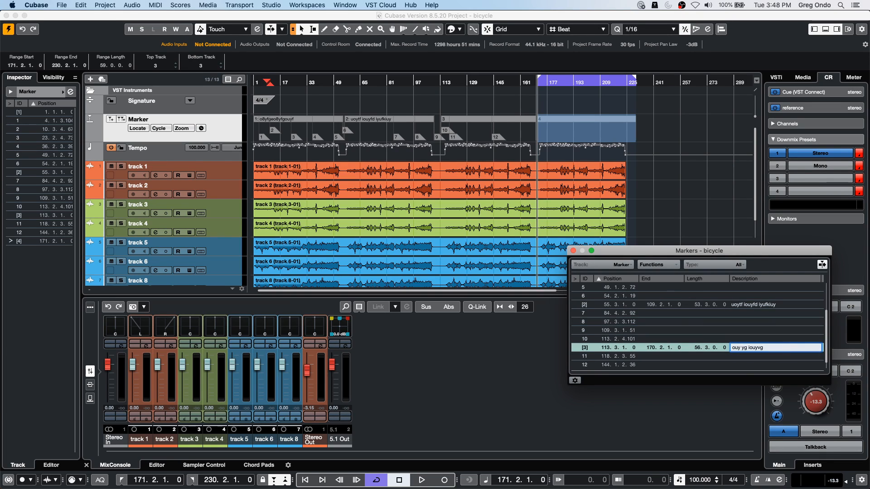
{"action": "key", "text": "Return"}
- Describe cycle marker 4 as "uyf bi6f i7f" and close the Markers window
{"action": "scroll", "coordinate": [796, 354], "scroll_direction": "down", "scroll_amount": 1}
{"action": "left_click", "coordinate": [771, 365]}
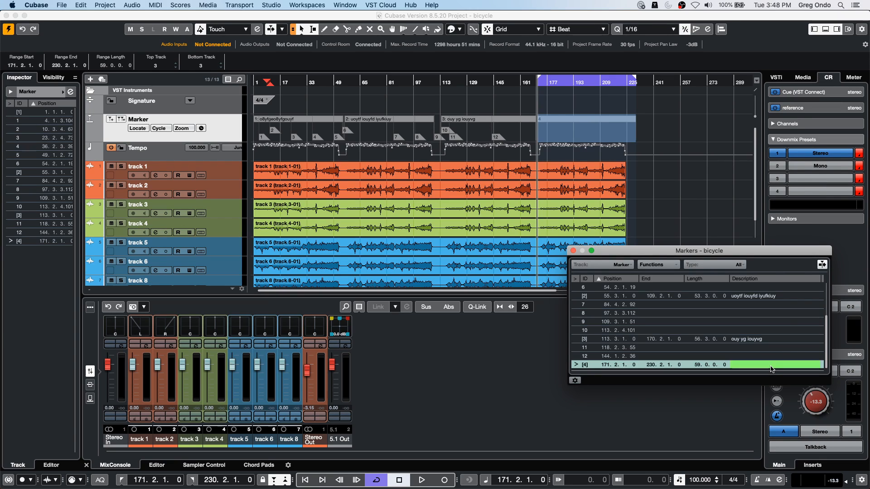
{"action": "left_click", "coordinate": [772, 364]}
{"action": "type", "text": "uyf bi6f i7f"}
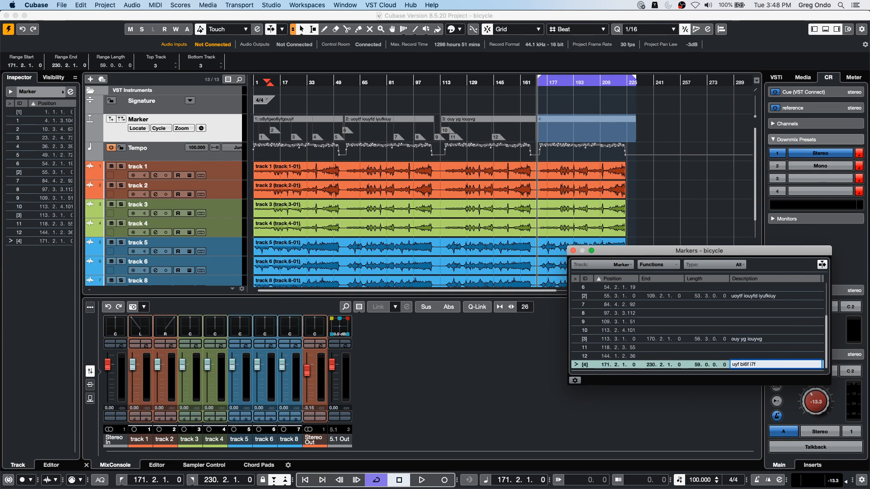
{"action": "key", "text": "Return"}
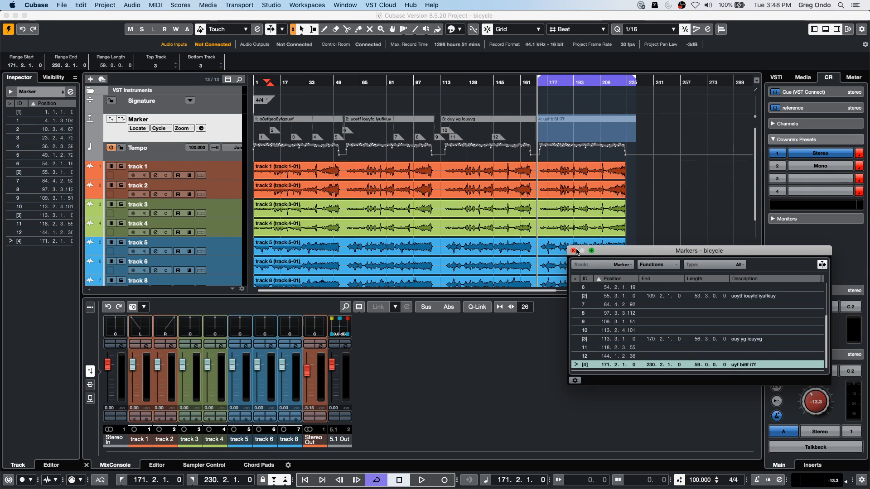
{"action": "left_click", "coordinate": [574, 251]}
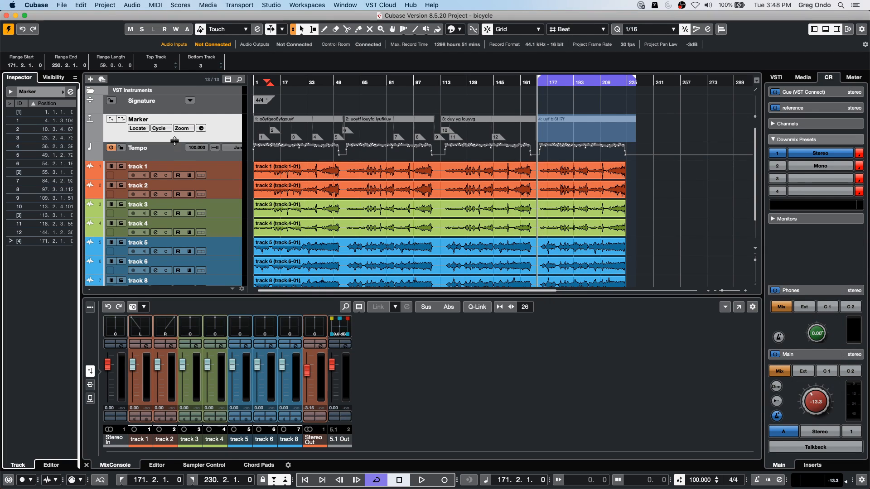
- Set up an audio mixdown export with cycle markers 1 to 4 as the export ranges and Stereo Out as the channel
{"action": "left_click", "coordinate": [62, 5]}
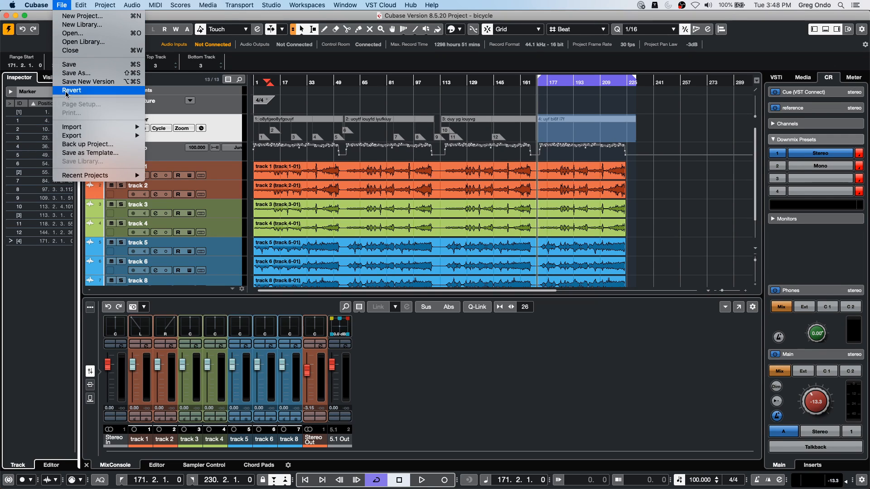
{"action": "mouse_move", "coordinate": [66, 128]}
{"action": "mouse_move", "coordinate": [94, 136]}
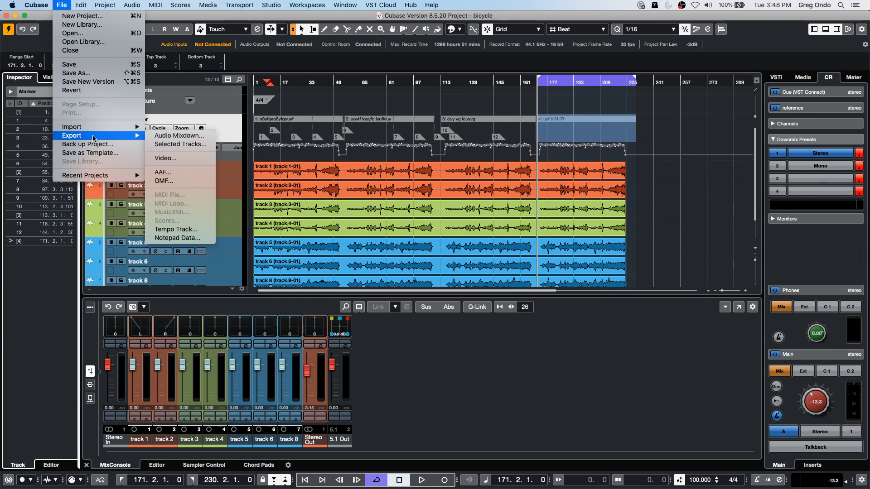
{"action": "left_click", "coordinate": [169, 136]}
{"action": "left_click", "coordinate": [318, 299]}
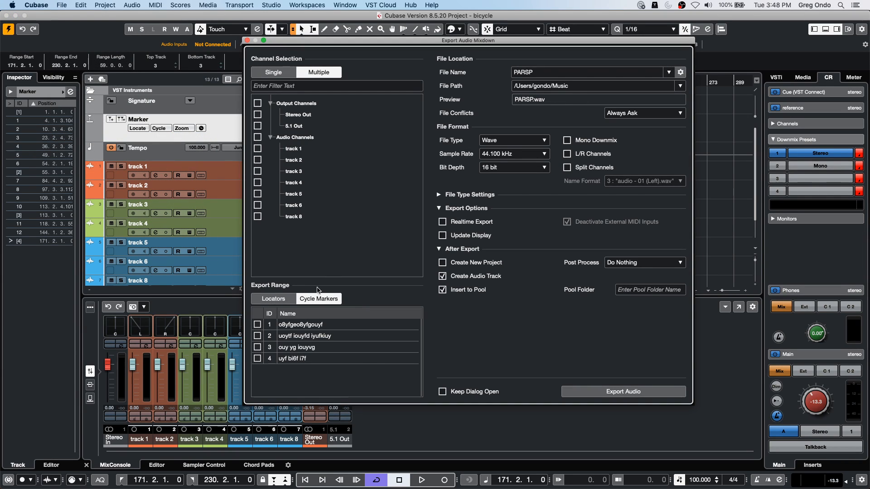
{"action": "left_click", "coordinate": [258, 324]}
{"action": "left_click", "coordinate": [258, 336]}
{"action": "left_click", "coordinate": [257, 347]}
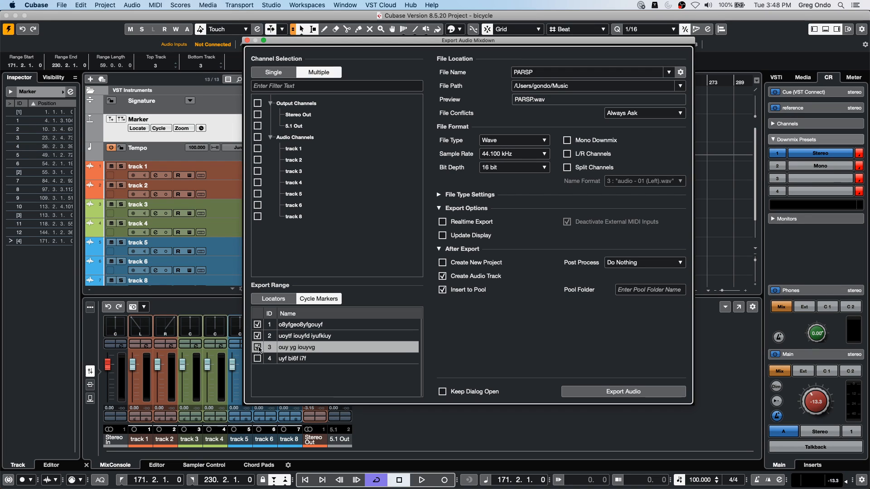
{"action": "left_click", "coordinate": [258, 359]}
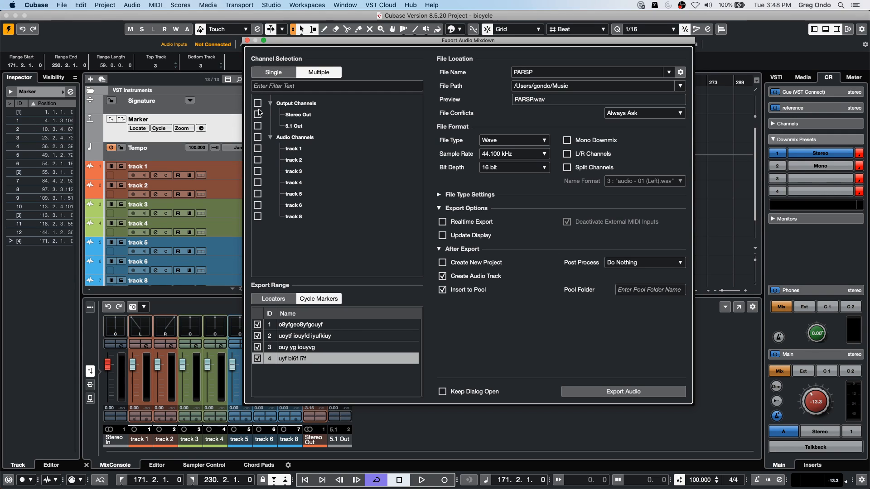
{"action": "left_click", "coordinate": [257, 114]}
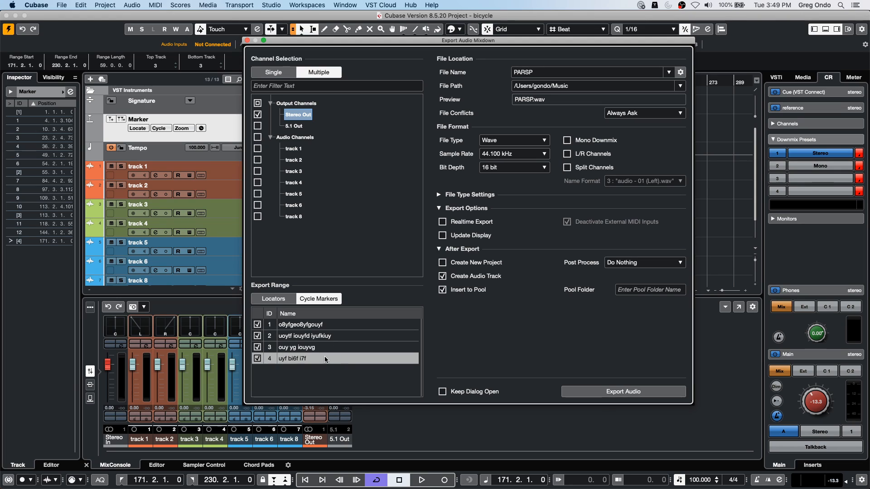
- Try to export the mixdown, and set the export file name to "o8ygfoyg"
{"action": "left_click", "coordinate": [637, 393]}
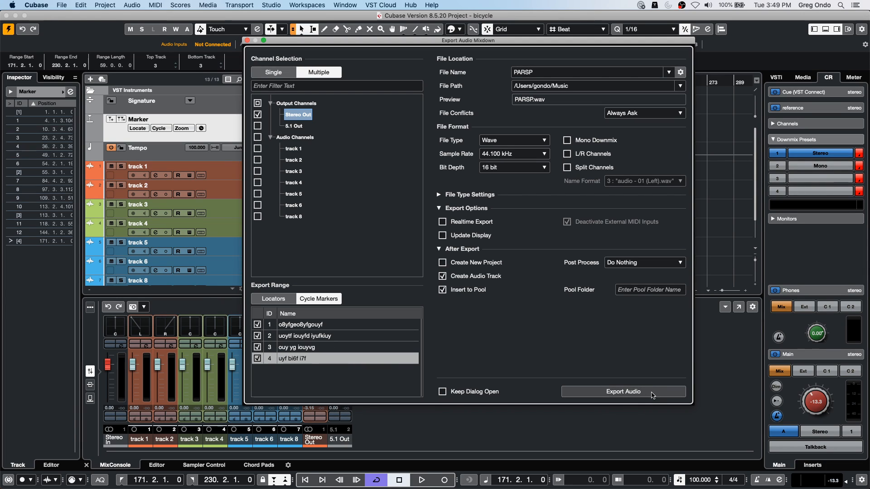
{"action": "left_click", "coordinate": [653, 393]}
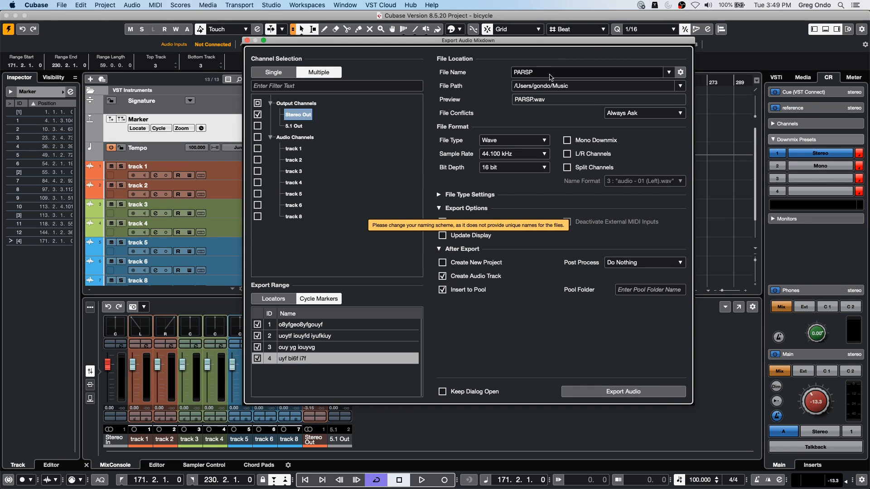
{"action": "left_click", "coordinate": [549, 73]}
{"action": "type", "text": "o8ygfoyg"}
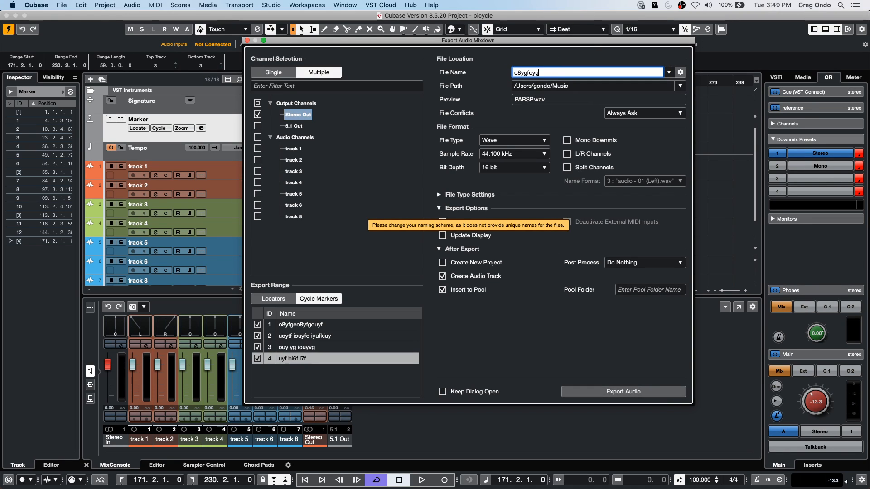
{"action": "key", "text": "Return"}
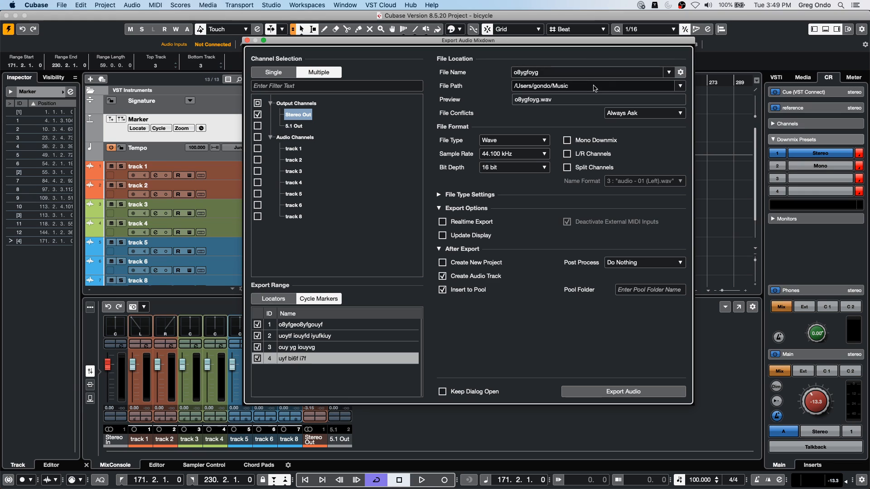
- Create a Desktop folder named "june 30 delete" and set it as the export file path
{"action": "left_click", "coordinate": [594, 87]}
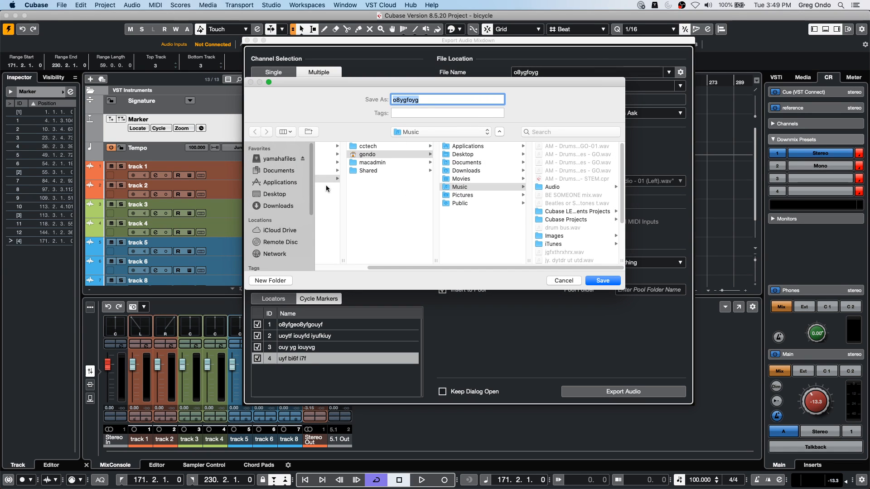
{"action": "left_click", "coordinate": [276, 194]}
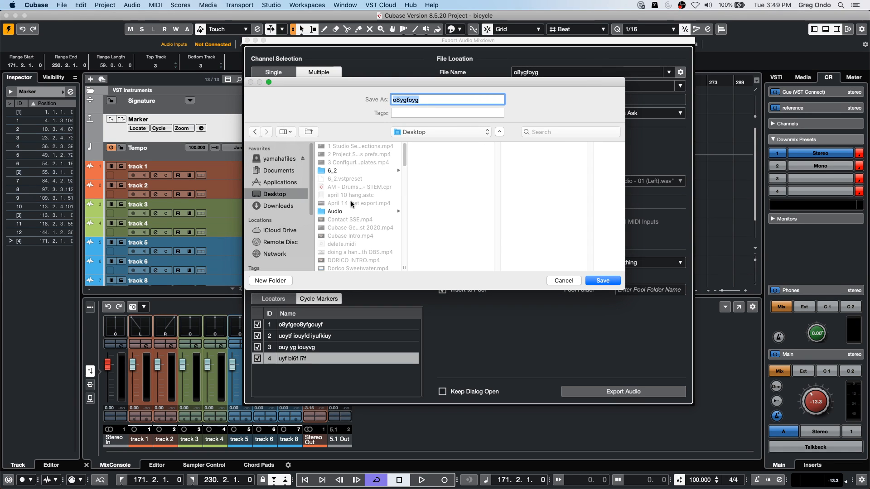
{"action": "left_click", "coordinate": [271, 280]}
{"action": "type", "text": "june 30 delete"}
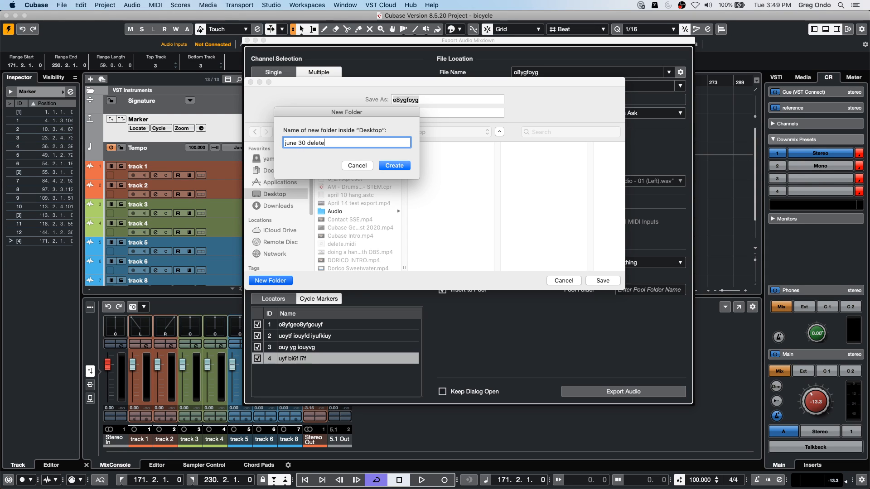
{"action": "key", "text": "Return"}
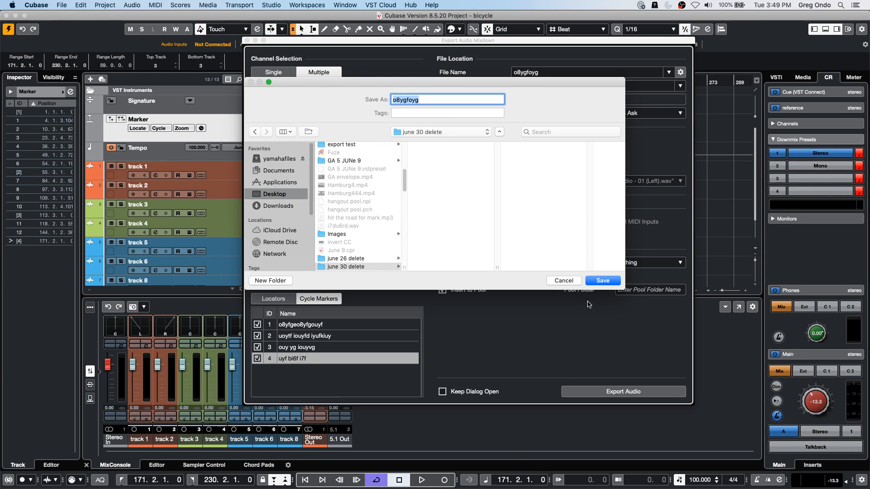
{"action": "left_click", "coordinate": [607, 281]}
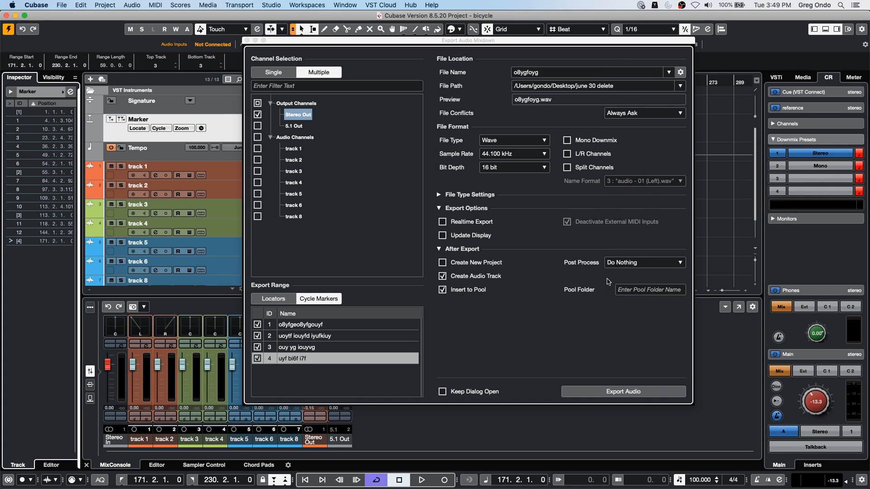
- Try to export the mixdown to the june 30 delete folder and recheck the file path
{"action": "left_click", "coordinate": [596, 393]}
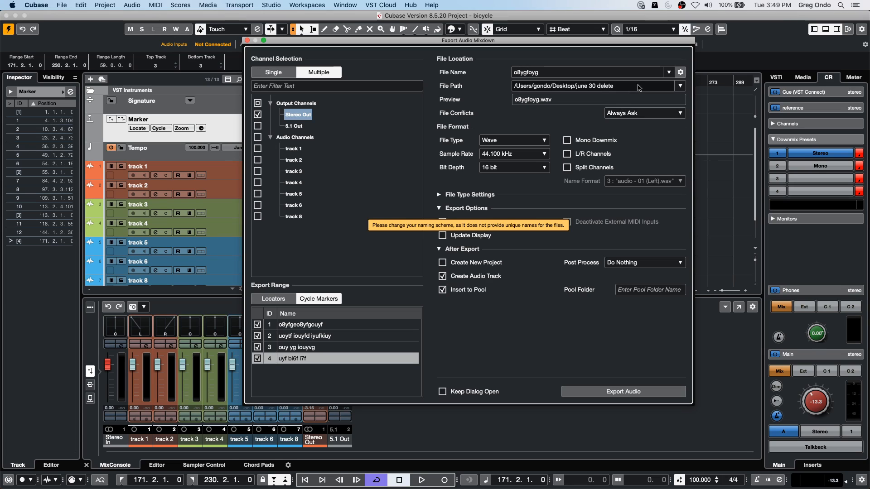
{"action": "left_click", "coordinate": [646, 85]}
{"action": "left_click", "coordinate": [564, 281]}
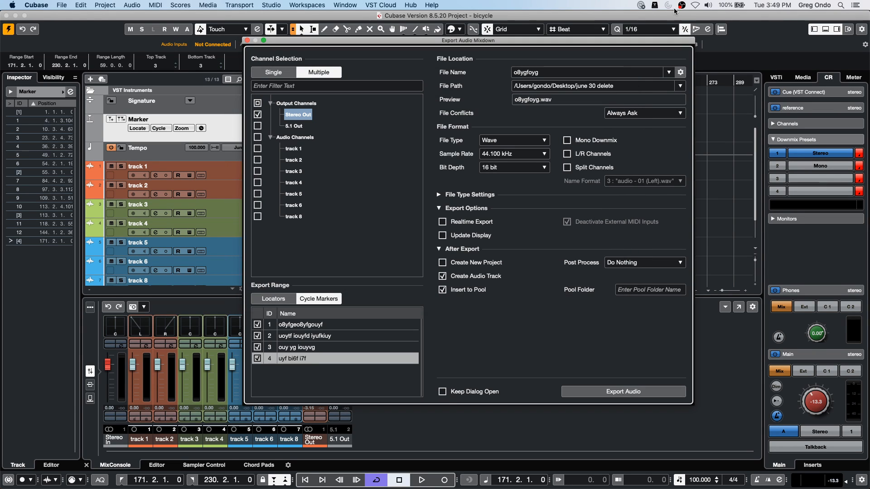
- Change the export naming scheme by replacing the Name attribute with the cycle marker name
{"action": "left_click", "coordinate": [680, 72]}
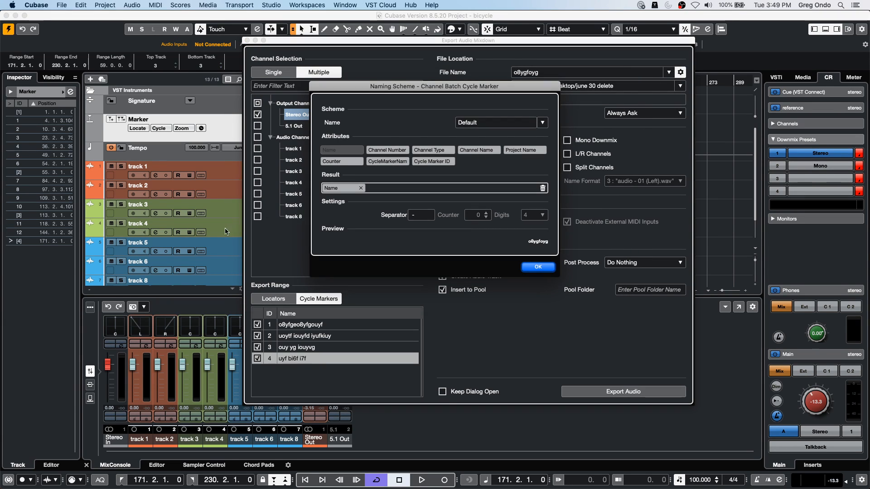
{"action": "left_click", "coordinate": [361, 188]}
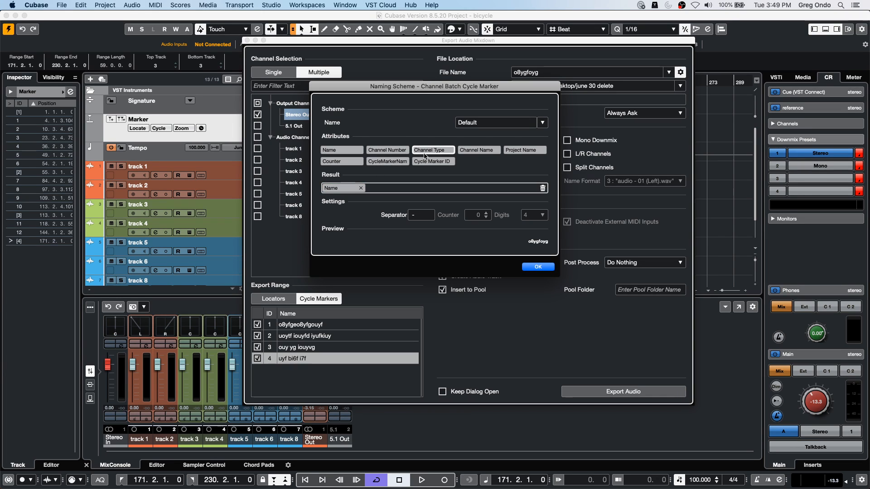
{"action": "left_click", "coordinate": [361, 188]}
{"action": "left_click", "coordinate": [398, 163]}
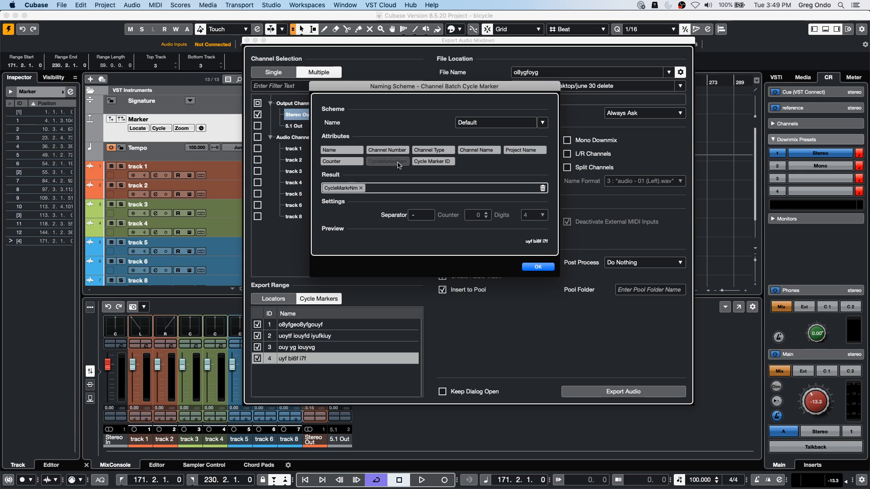
{"action": "left_click", "coordinate": [539, 267]}
- Export the four cycle marker ranges and review the resulting audio tracks in the project
{"action": "left_click", "coordinate": [621, 397]}
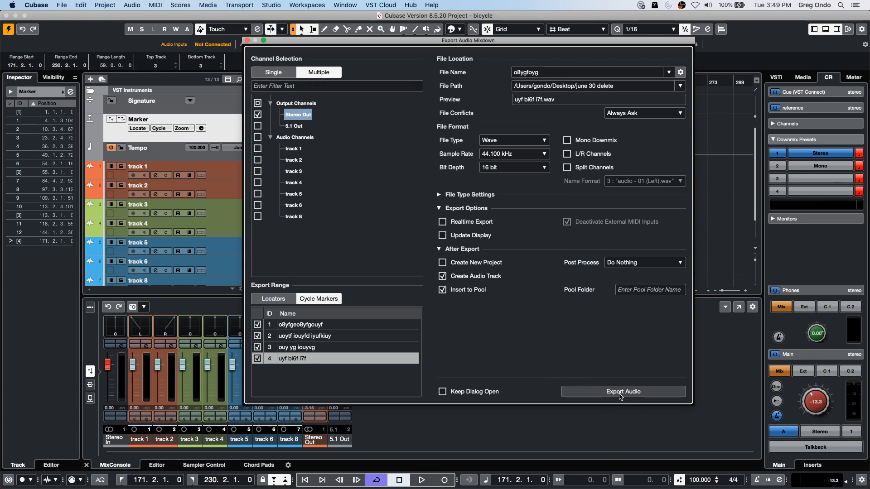
{"action": "left_click", "coordinate": [621, 394]}
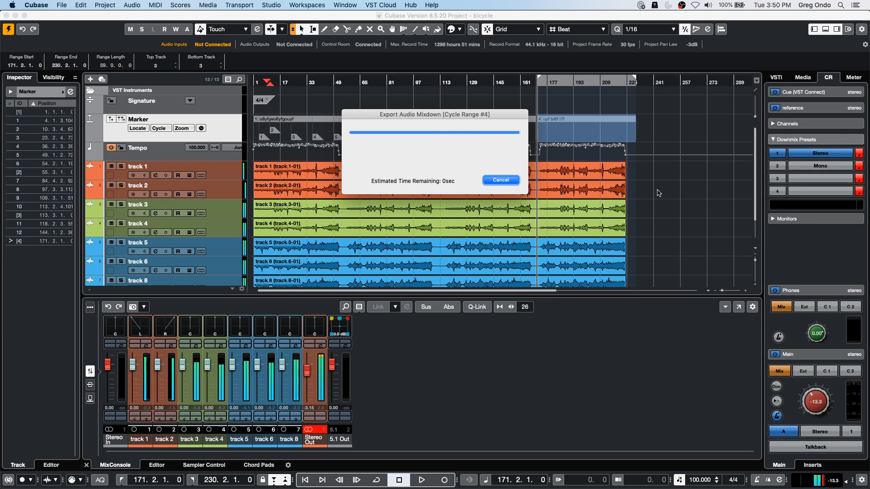
{"action": "left_click", "coordinate": [536, 234]}
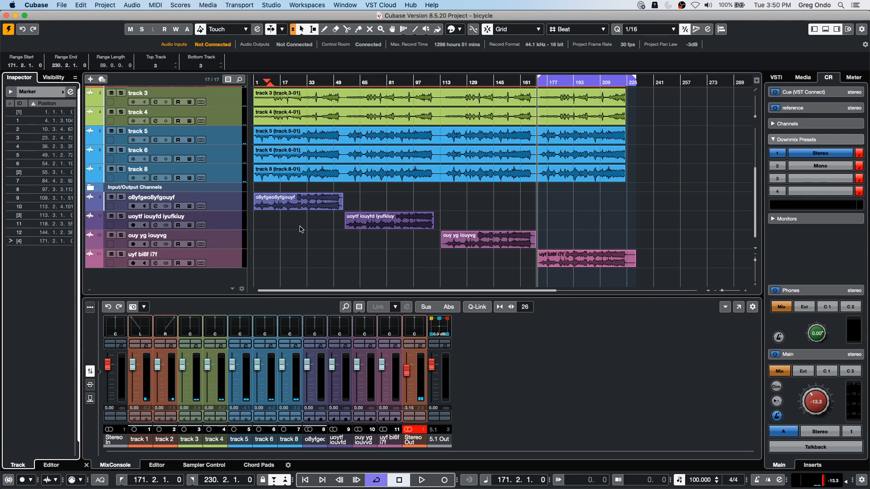
{"action": "scroll", "coordinate": [321, 249], "scroll_direction": "up", "scroll_amount": 5}
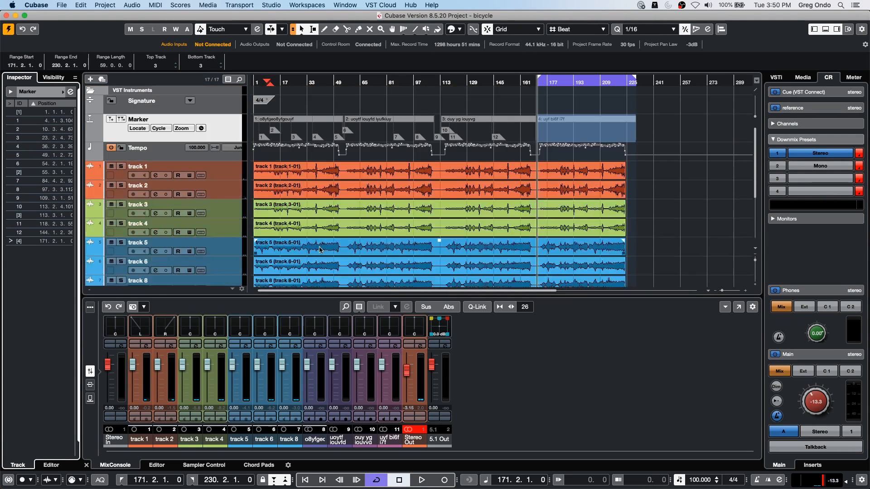
{"action": "scroll", "coordinate": [320, 248], "scroll_direction": "down", "scroll_amount": 5}
{"action": "scroll", "coordinate": [388, 220], "scroll_direction": "up", "scroll_amount": 5}
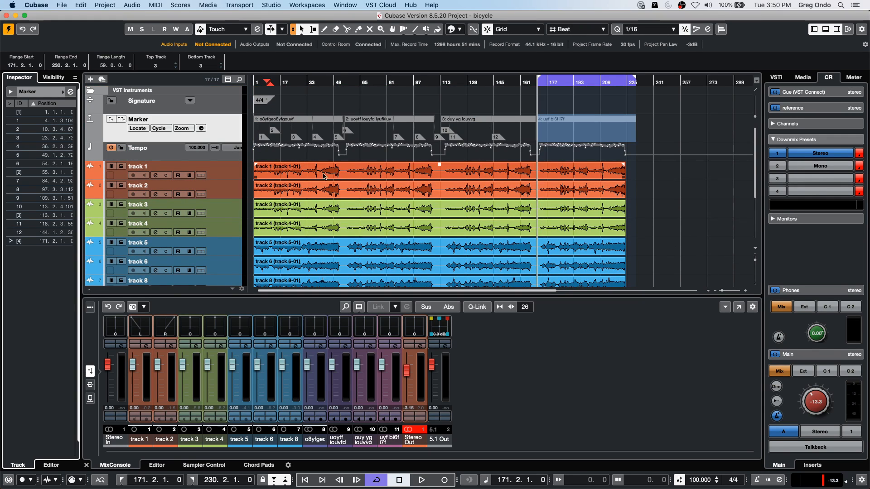
- Select the second song's time range, about bar 56 to bar 110, across all tracks and crop the events to it
{"action": "left_click", "coordinate": [347, 166]}
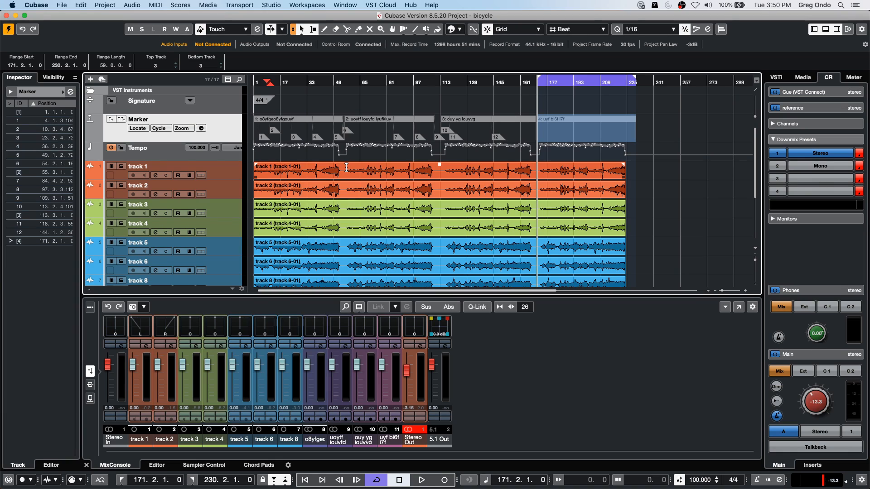
{"action": "left_click_drag", "start_coordinate": [347, 166], "coordinate": [408, 220]}
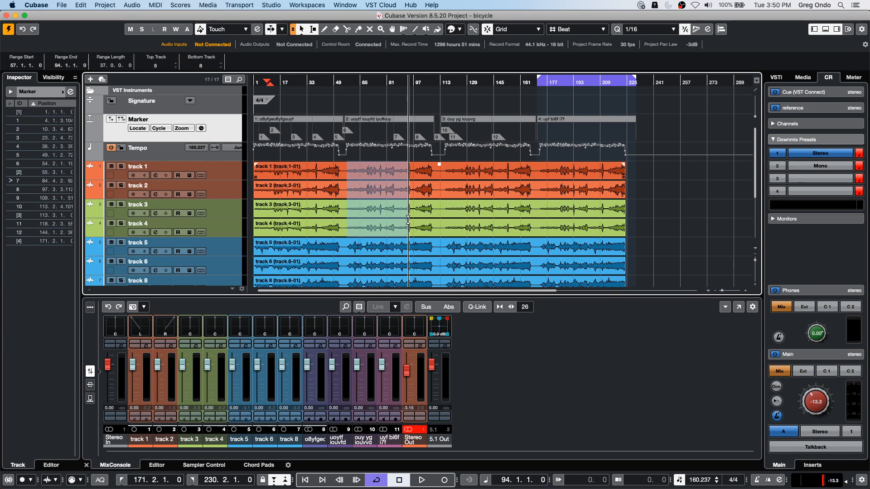
{"action": "left_click_drag", "start_coordinate": [408, 220], "coordinate": [409, 219]}
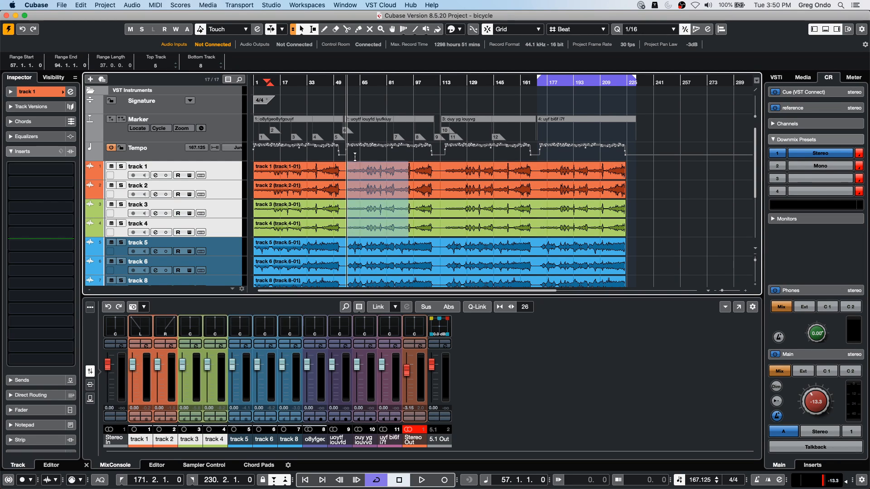
{"action": "left_click_drag", "start_coordinate": [345, 154], "coordinate": [436, 216]}
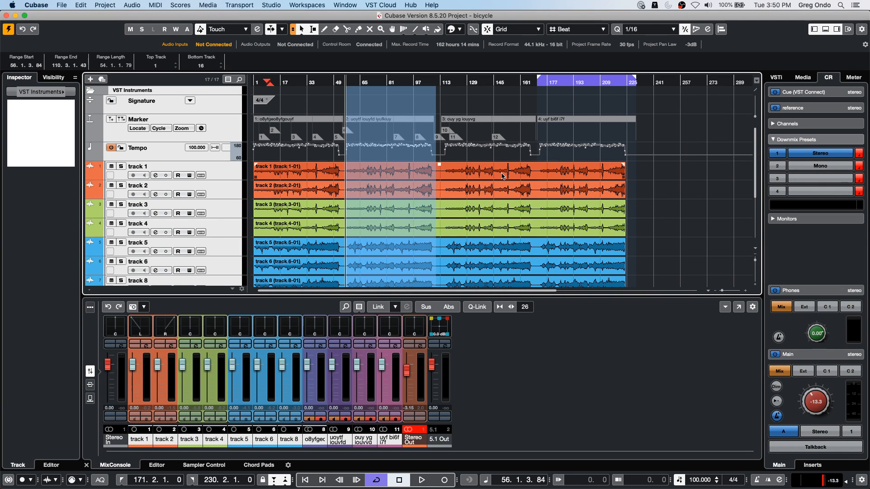
{"action": "left_click", "coordinate": [87, 5]}
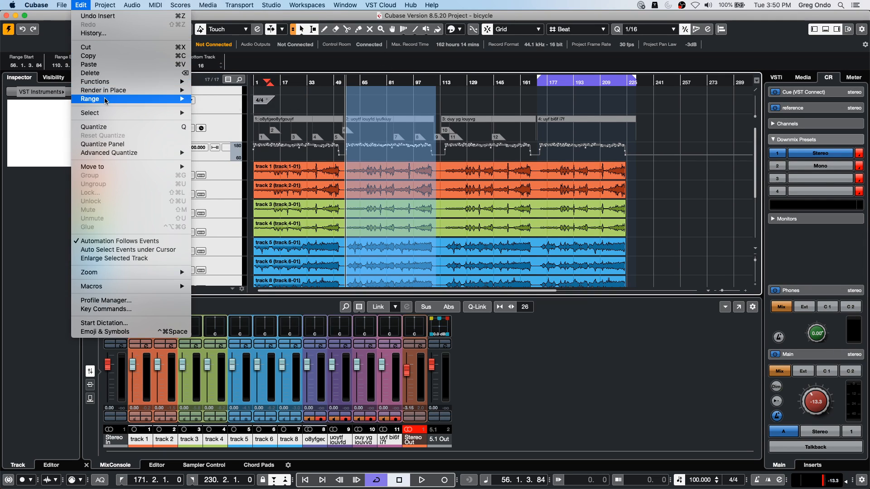
{"action": "mouse_move", "coordinate": [104, 97]}
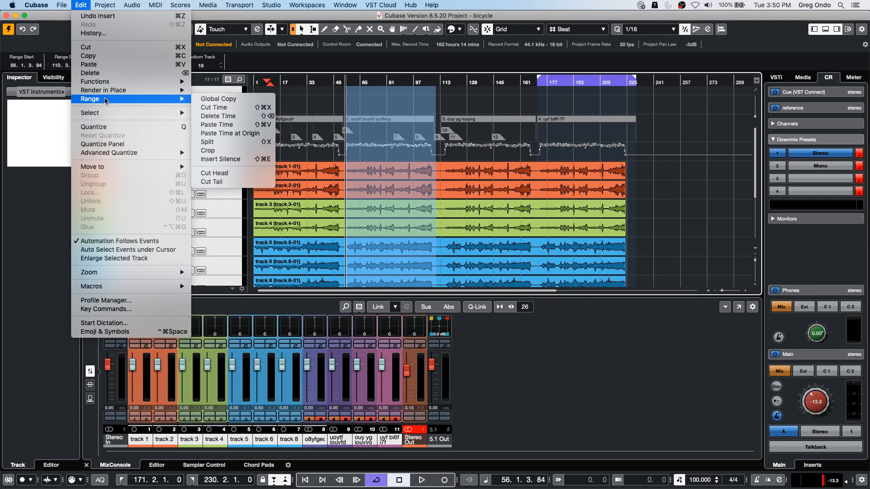
{"action": "left_click", "coordinate": [256, 151]}
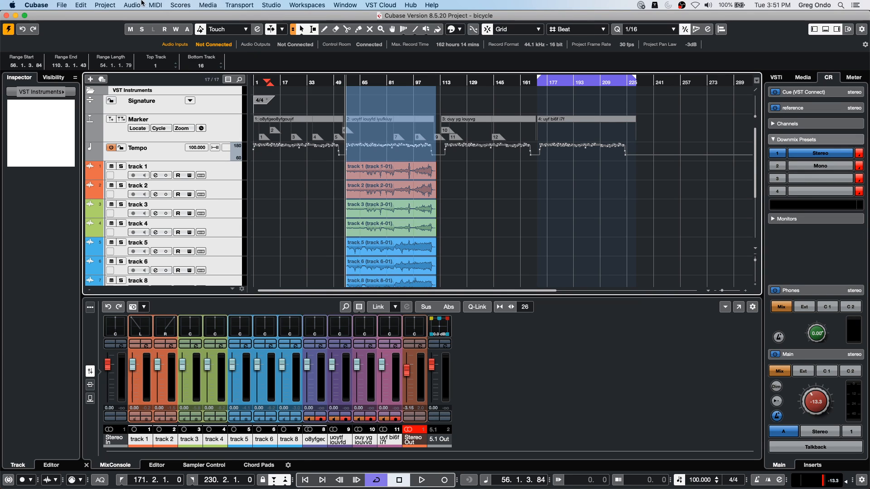
{"action": "left_click", "coordinate": [82, 5]}
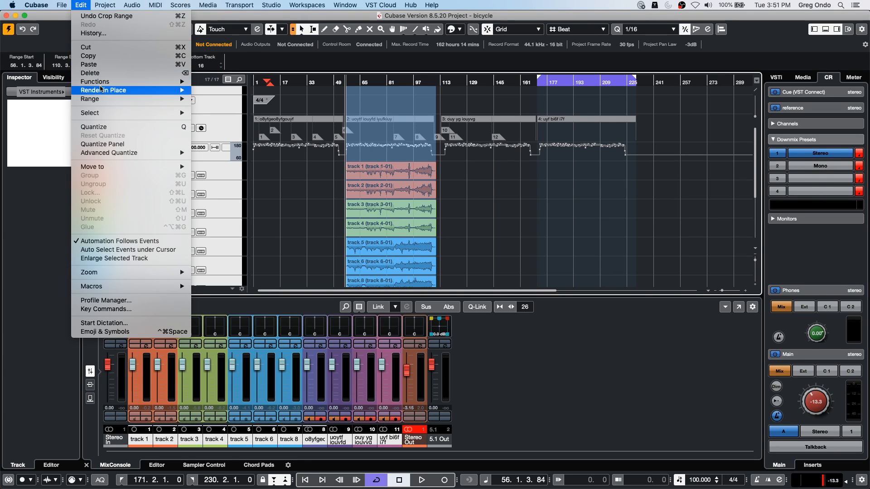
{"action": "mouse_move", "coordinate": [107, 100]}
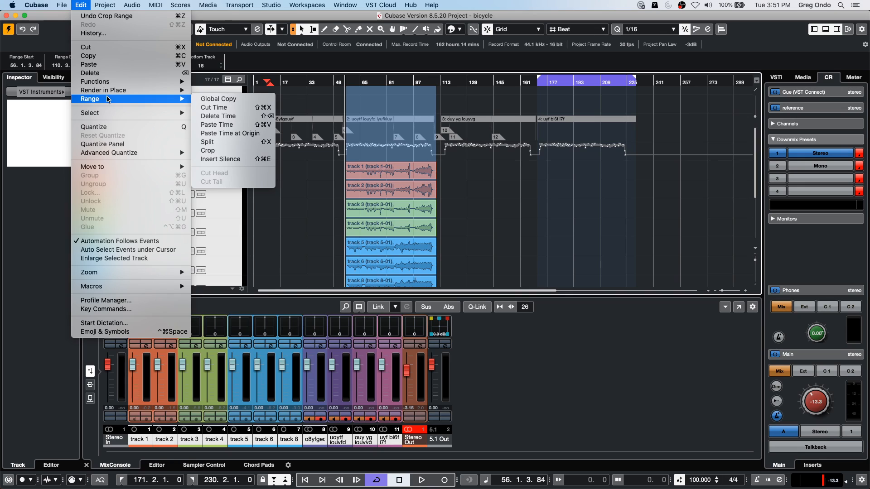
{"action": "left_click", "coordinate": [524, 173]}
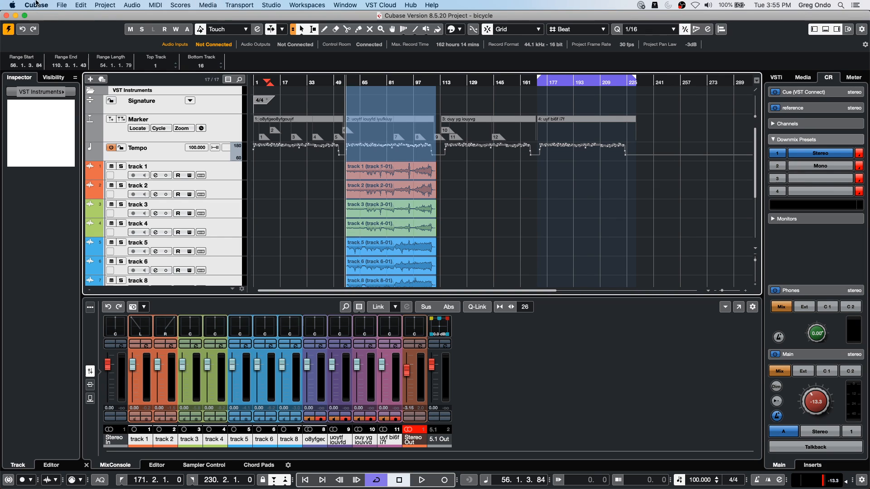
- Create a new empty project in the June 30 2020 folder
{"action": "left_click", "coordinate": [63, 5]}
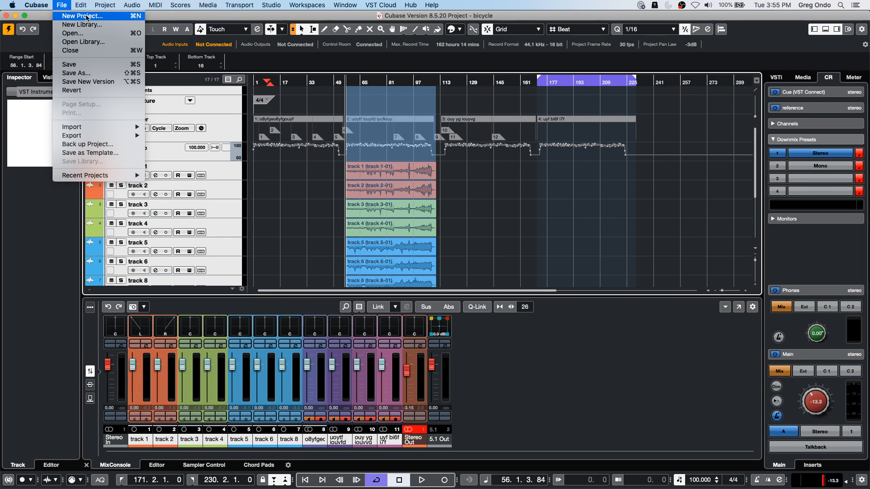
{"action": "left_click", "coordinate": [83, 18]}
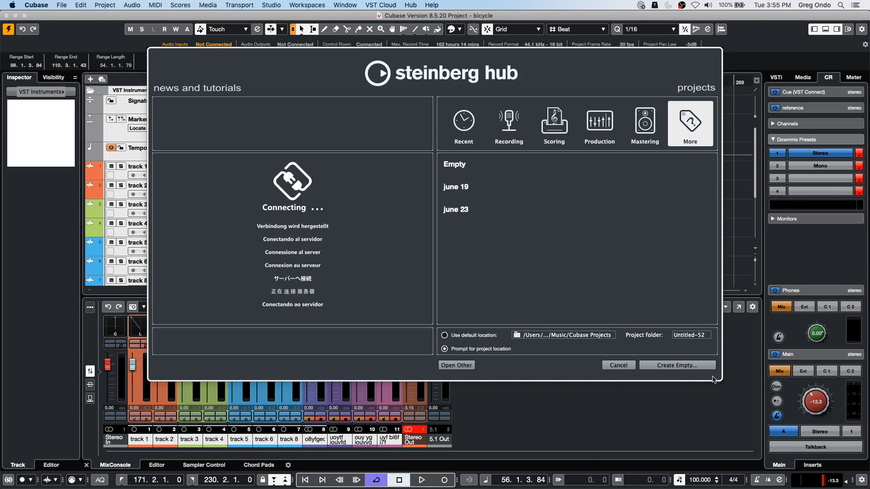
{"action": "left_click", "coordinate": [700, 365]}
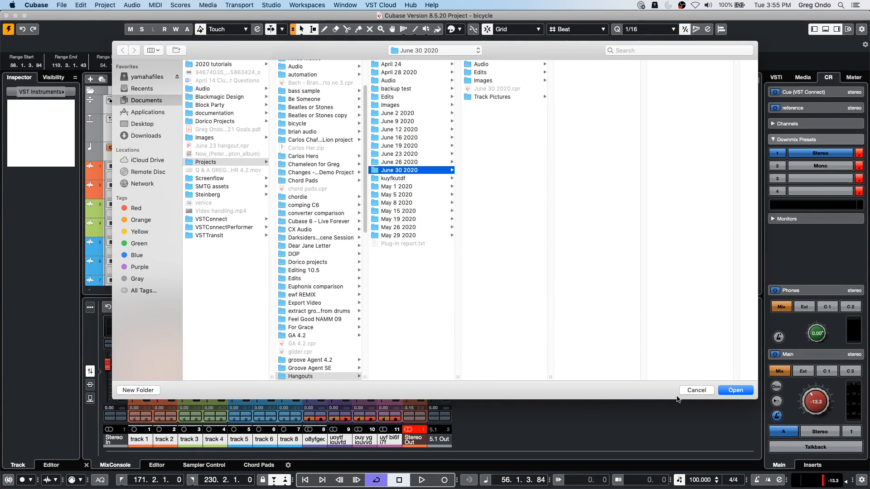
{"action": "left_click", "coordinate": [743, 392]}
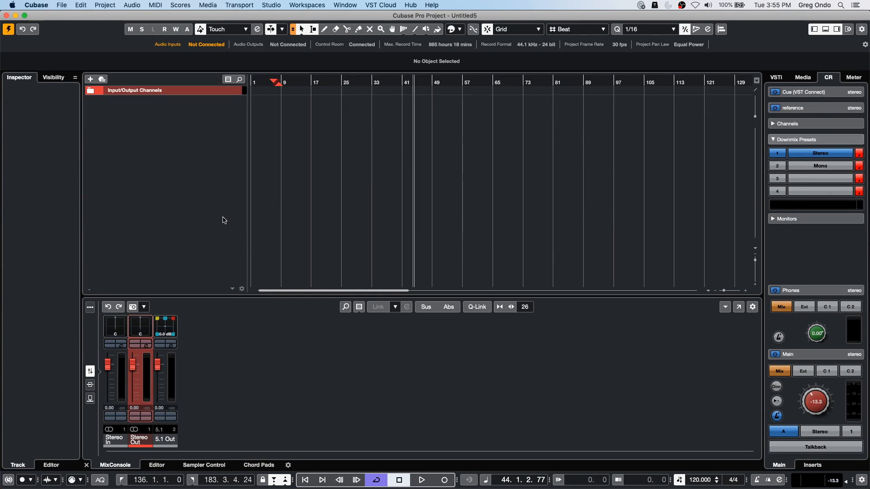
- Add two instrument tracks using Retrologue, with their audio outputs routed to Stereo Out
{"action": "right_click", "coordinate": [191, 114]}
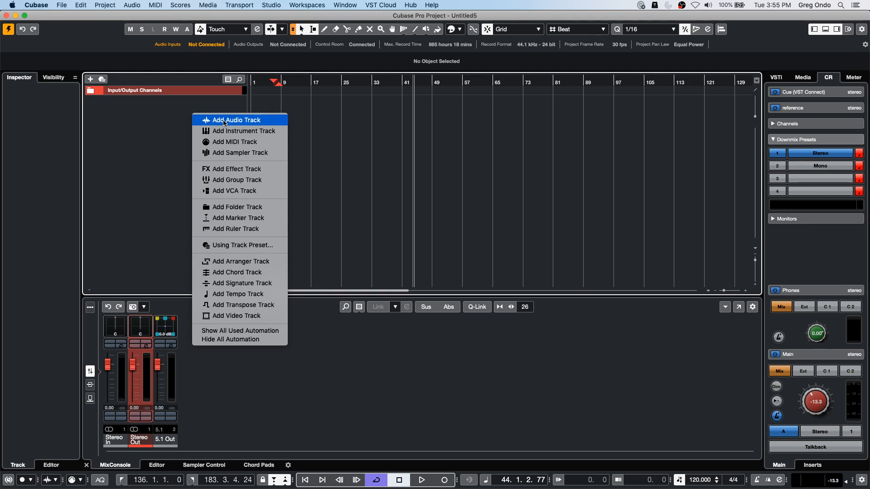
{"action": "left_click", "coordinate": [229, 131]}
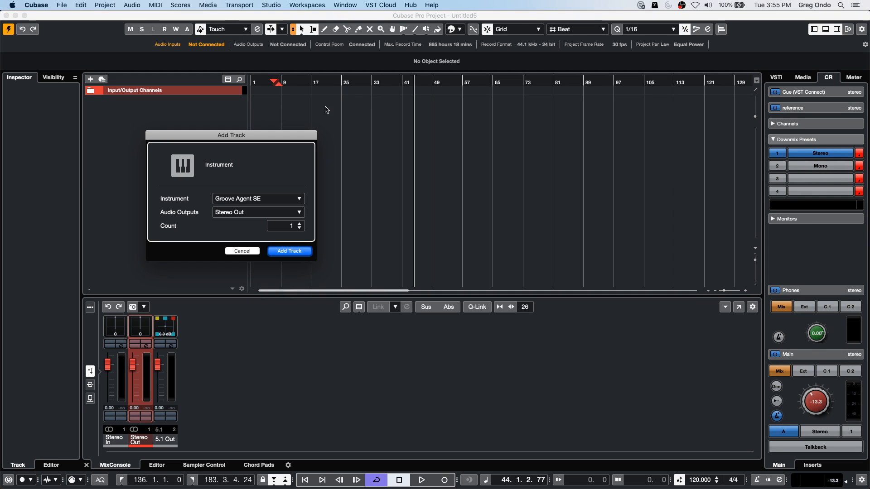
{"action": "left_click", "coordinate": [272, 199]}
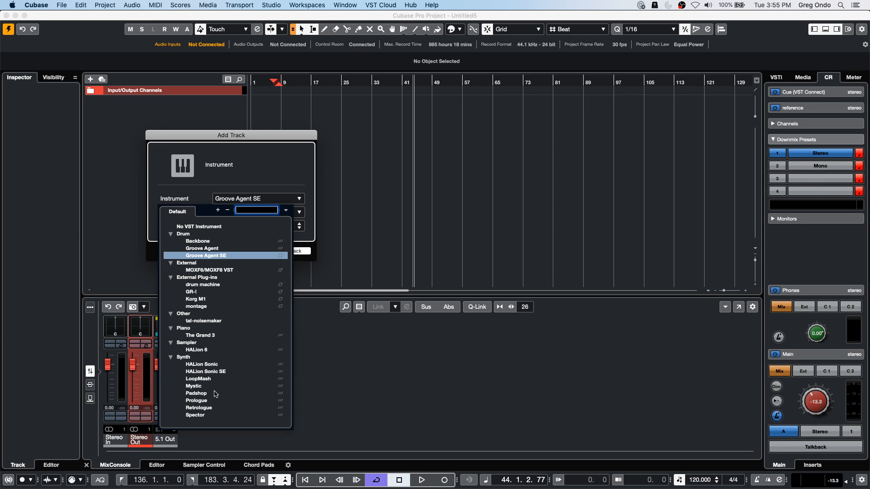
{"action": "left_click", "coordinate": [211, 409]}
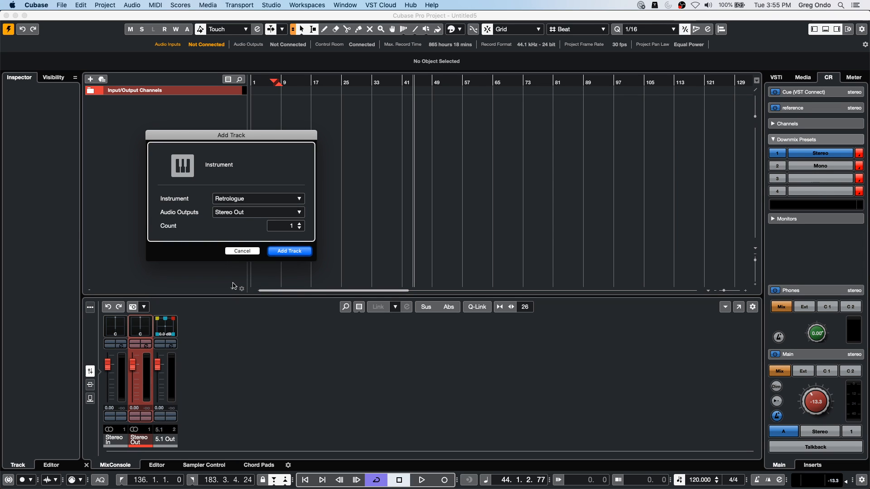
{"action": "left_click", "coordinate": [253, 201]}
{"action": "left_click", "coordinate": [329, 214]}
{"action": "left_click", "coordinate": [300, 224]}
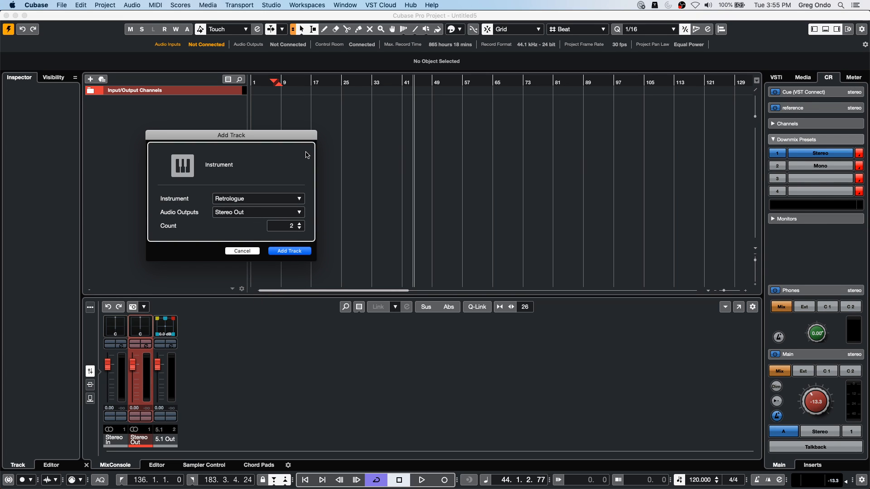
{"action": "left_click", "coordinate": [296, 252]}
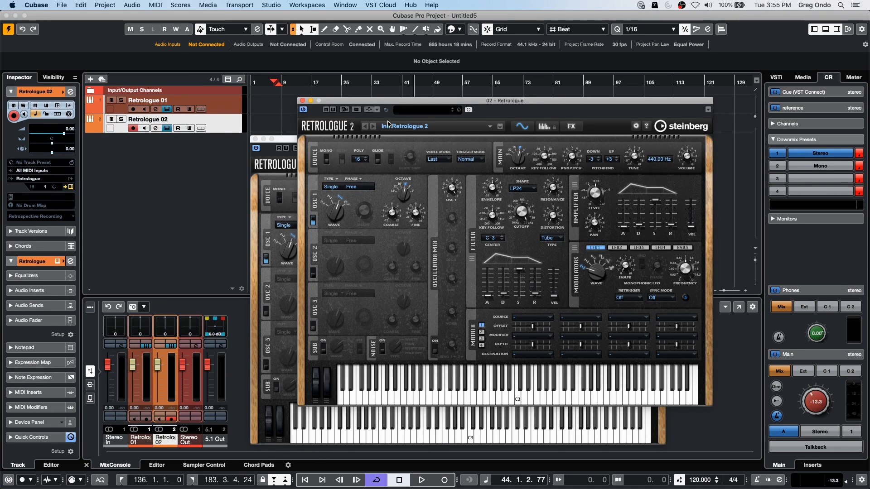
- Load the Monster Strings preset in both Retrologue instances and close their plug-in windows
{"action": "left_click", "coordinate": [408, 111]}
{"action": "double_click", "coordinate": [698, 236]}
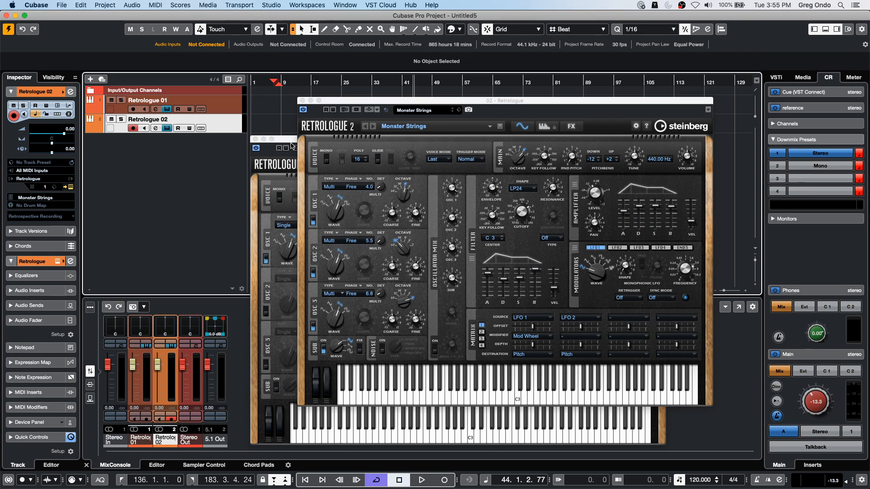
{"action": "left_click", "coordinate": [292, 146]}
{"action": "left_click", "coordinate": [377, 149]}
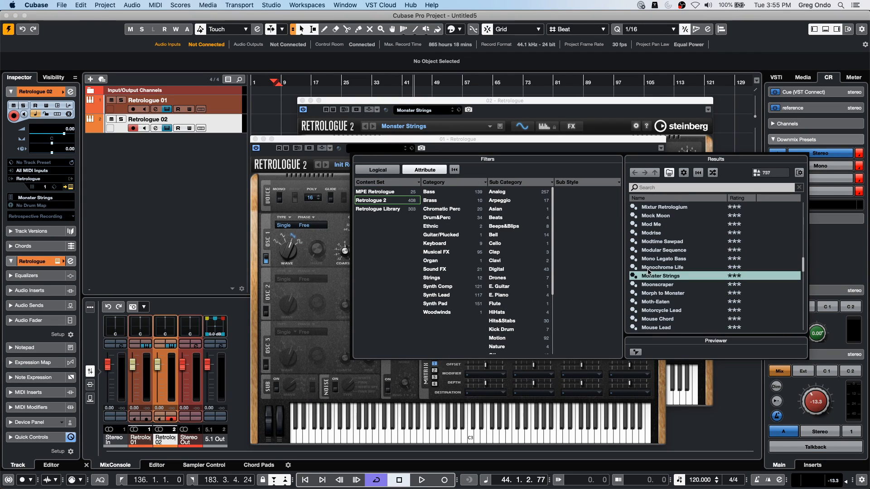
{"action": "double_click", "coordinate": [652, 275]}
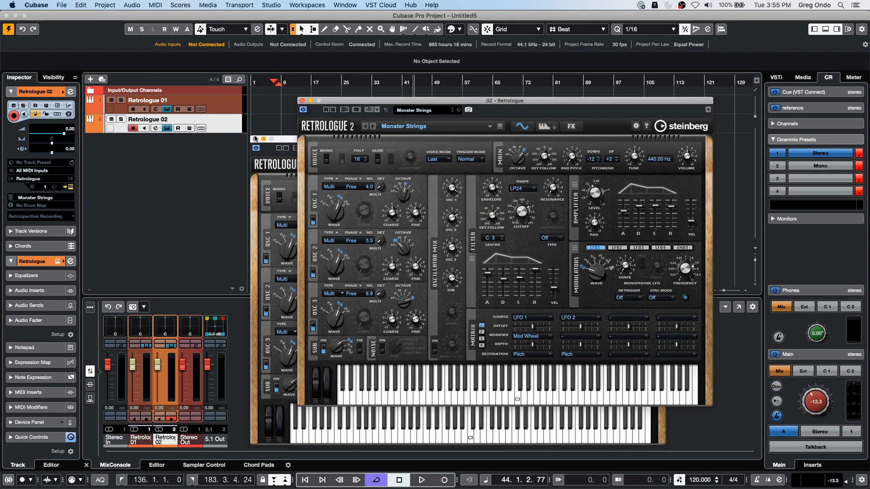
{"action": "left_click", "coordinate": [255, 140]}
{"action": "left_click", "coordinate": [302, 100]}
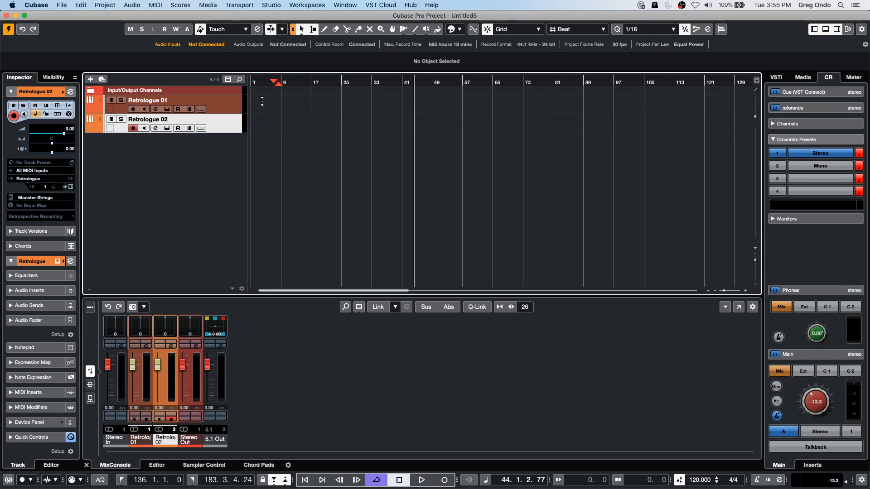
- Record a MIDI part simultaneously on both Retrologue tracks from about bar 6 to bar 9
{"action": "right_click", "coordinate": [267, 108]}
{"action": "left_click", "coordinate": [290, 108]}
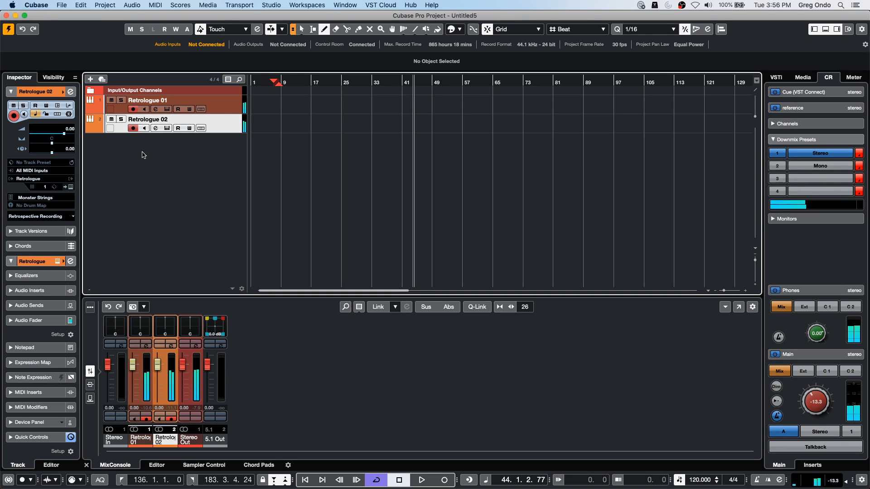
{"action": "left_click", "coordinate": [272, 83]}
{"action": "left_click", "coordinate": [426, 480]}
{"action": "left_click", "coordinate": [445, 481]}
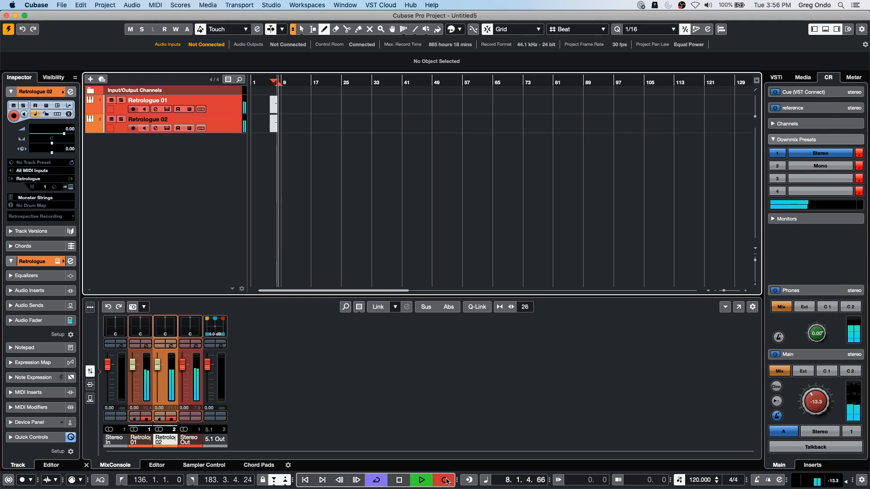
{"action": "left_click", "coordinate": [445, 480]}
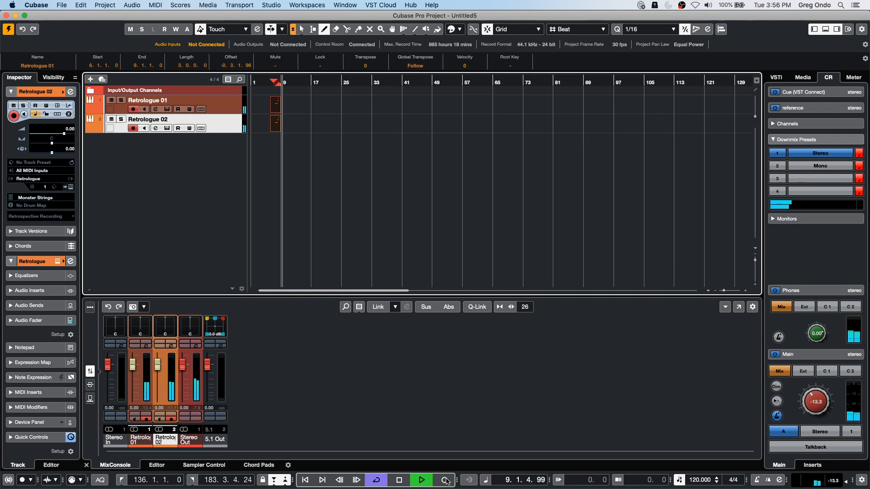
{"action": "key", "text": "space"}
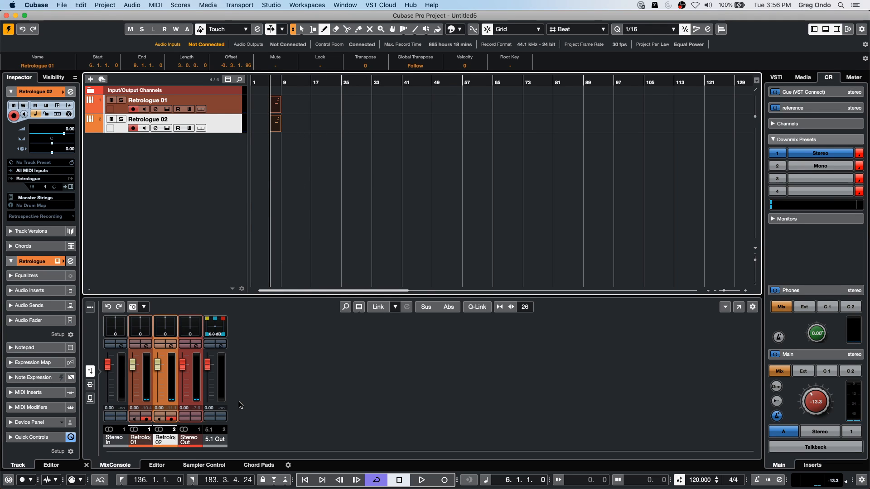
- Delete the recorded parts from both tracks, and undo the accidental removal of the Retrologue tracks
{"action": "key", "text": "Delete"}
{"action": "key", "text": "Delete"}
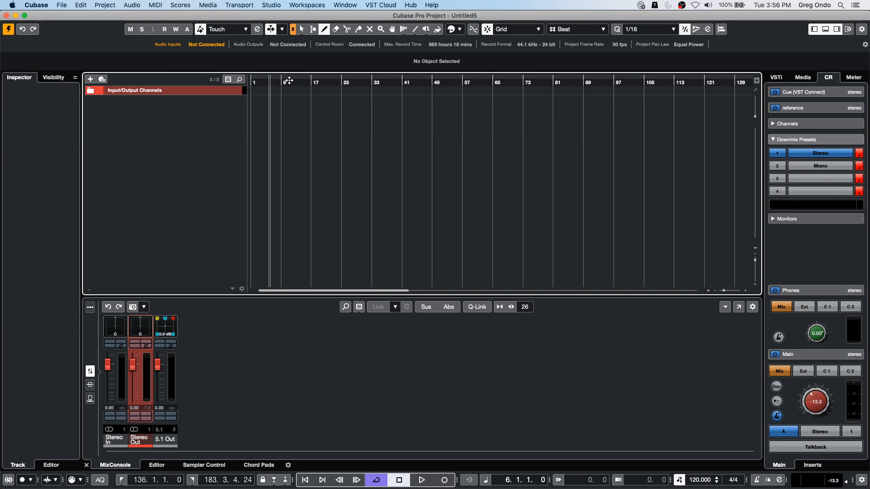
{"action": "key", "text": "super+z"}
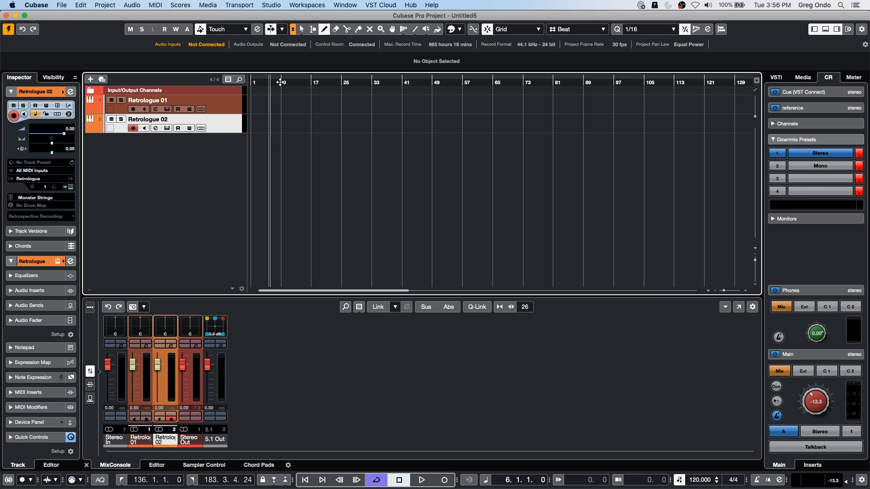
- Record a MIDI part on the Retrologue 02 track from bar 9 to bar 15
{"action": "left_click", "coordinate": [422, 480]}
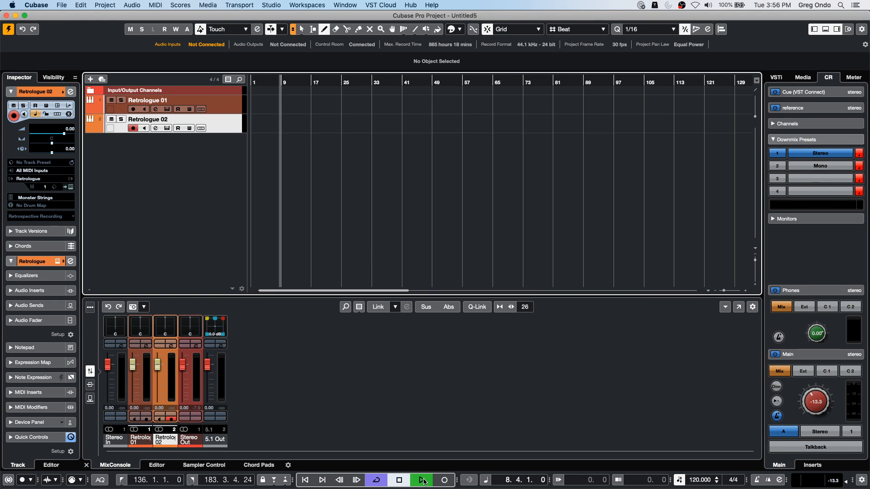
{"action": "left_click", "coordinate": [444, 481]}
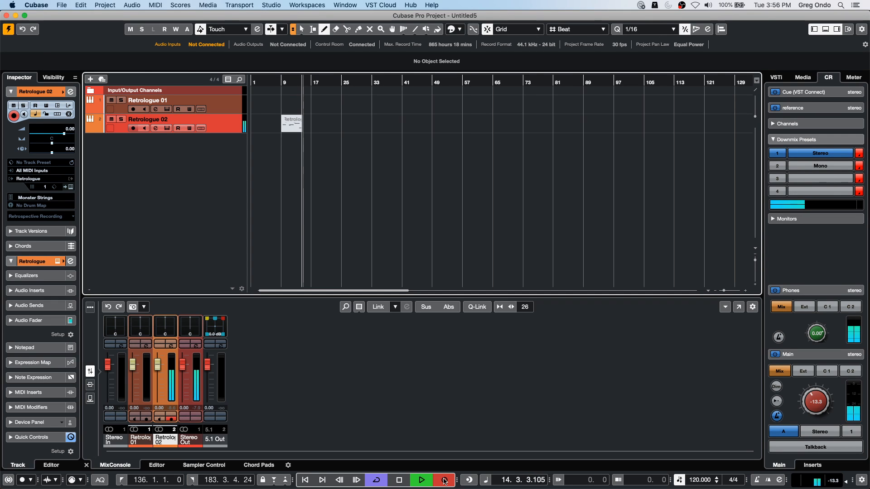
{"action": "left_click", "coordinate": [444, 481]}
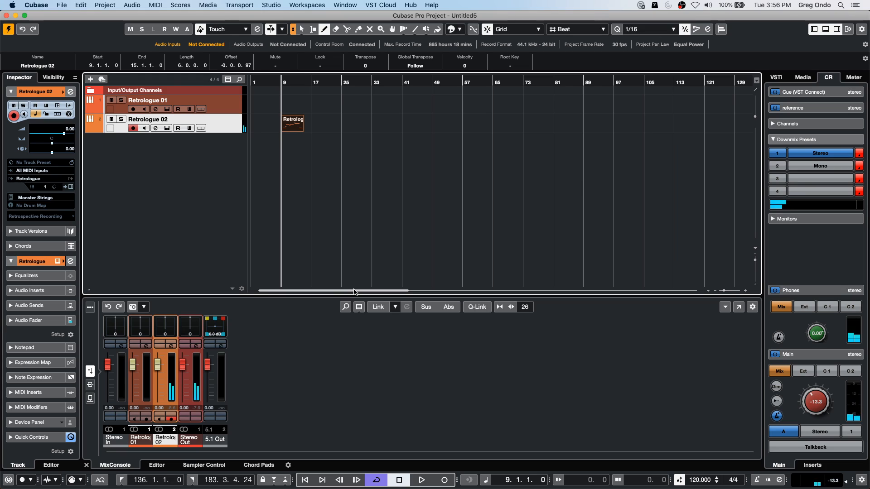
- Copy the recorded part up to the Retrologue 01 track and open it in the editor with linked project and editor views
{"action": "key", "text": "1"}
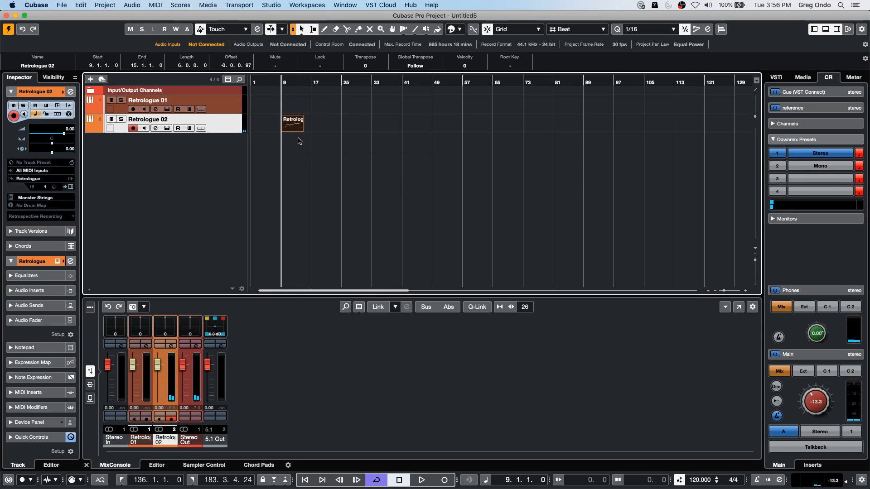
{"action": "left_click_drag", "start_coordinate": [295, 120], "coordinate": [295, 115]}
{"action": "double_click", "coordinate": [294, 112]}
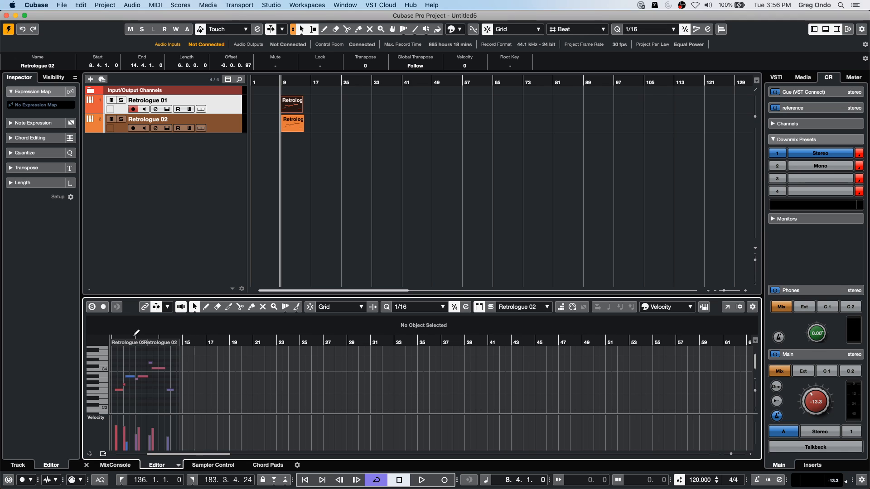
{"action": "left_click_drag", "start_coordinate": [191, 343], "coordinate": [135, 333]}
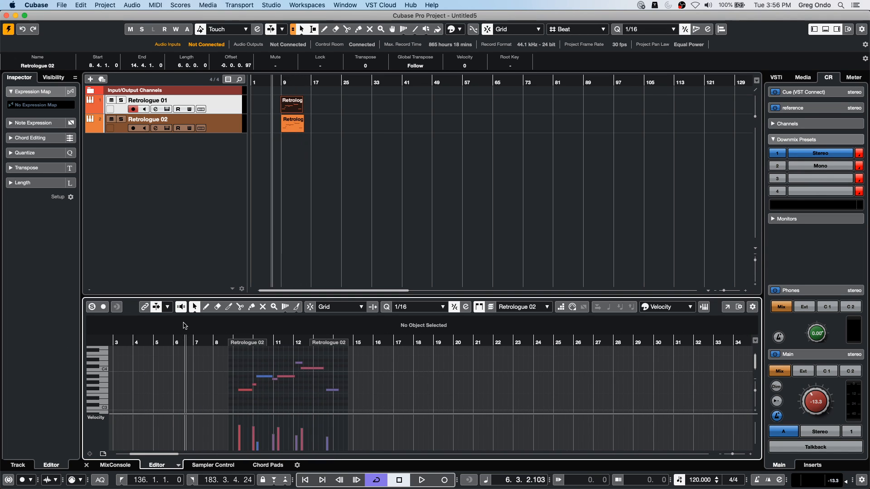
{"action": "left_click", "coordinate": [145, 308]}
{"action": "left_click_drag", "start_coordinate": [259, 342], "coordinate": [382, 369]}
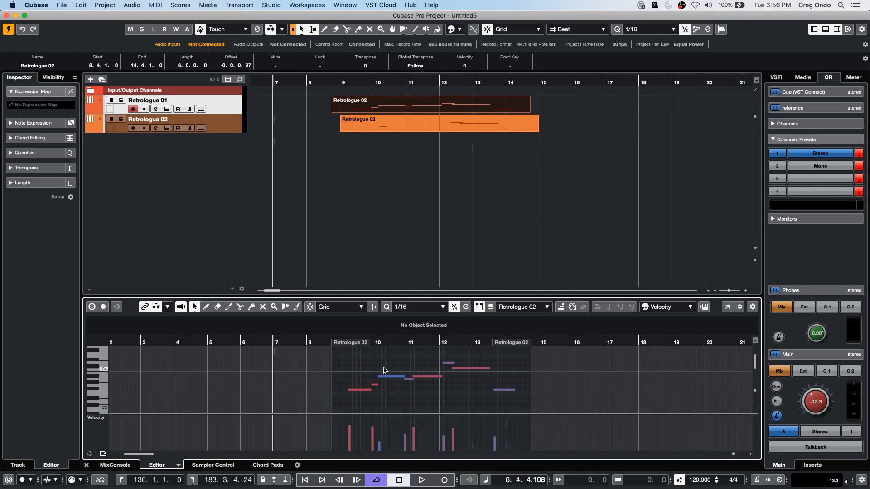
- Shorten the later notes in the copied Retrologue 01 part and move the part to start at bar 9
{"action": "left_click_drag", "start_coordinate": [440, 377], "coordinate": [475, 368]}
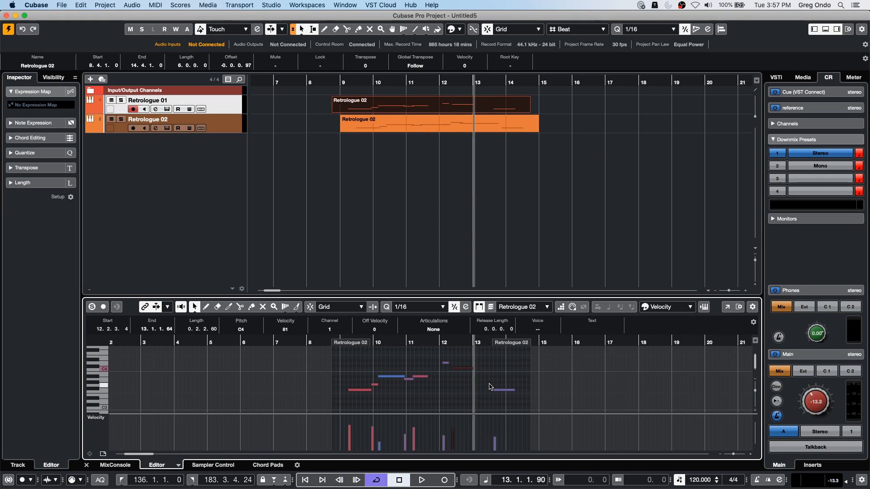
{"action": "left_click_drag", "start_coordinate": [513, 390], "coordinate": [501, 390]}
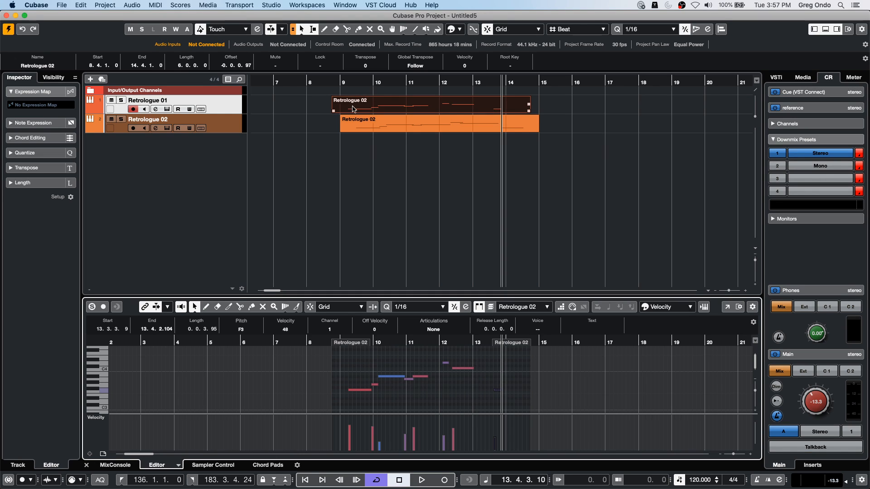
{"action": "left_click_drag", "start_coordinate": [375, 112], "coordinate": [386, 113]}
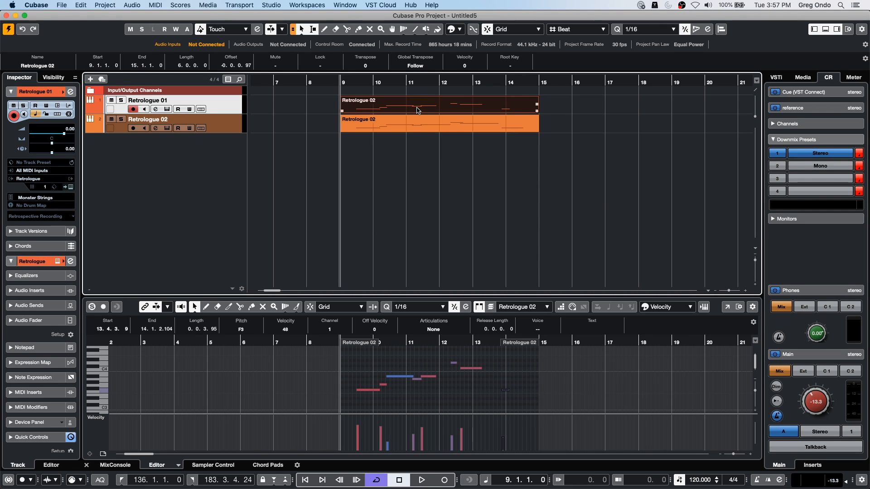
- Display both Retrologue parts together in the editor to compare their notes, and open the Quantize Panel
{"action": "left_click_drag", "start_coordinate": [405, 165], "coordinate": [426, 136]}
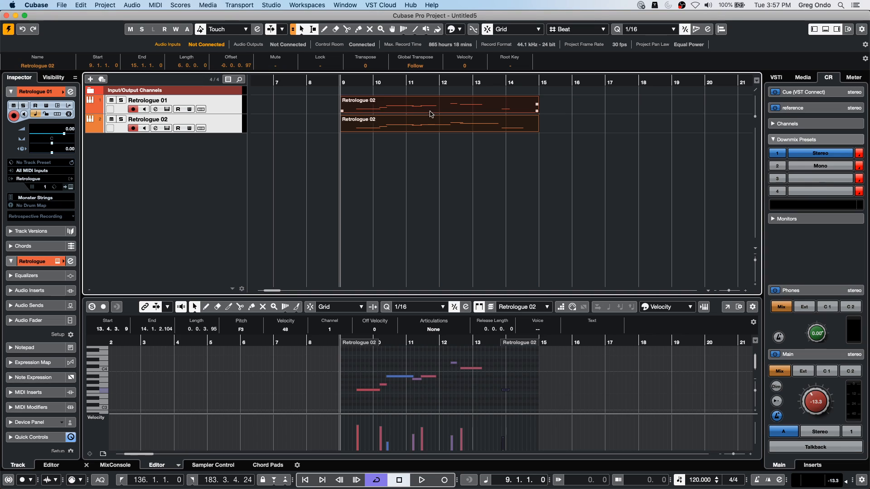
{"action": "key", "text": "Return"}
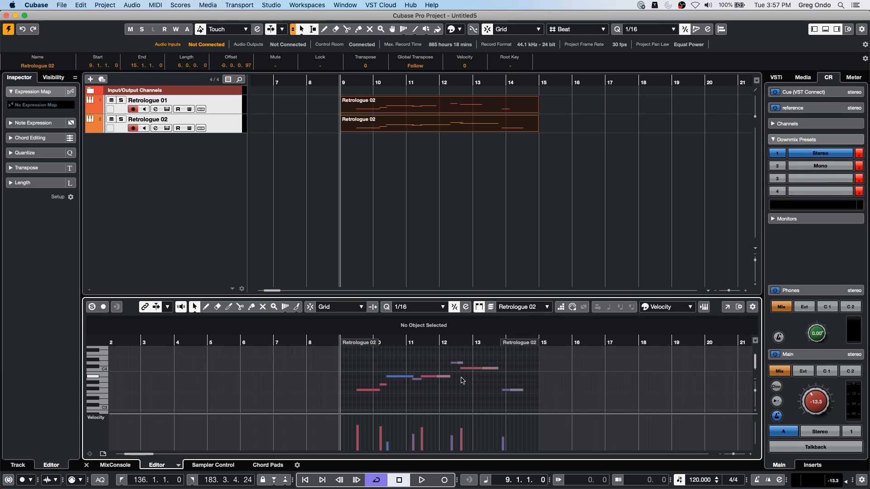
{"action": "left_click", "coordinate": [396, 162]}
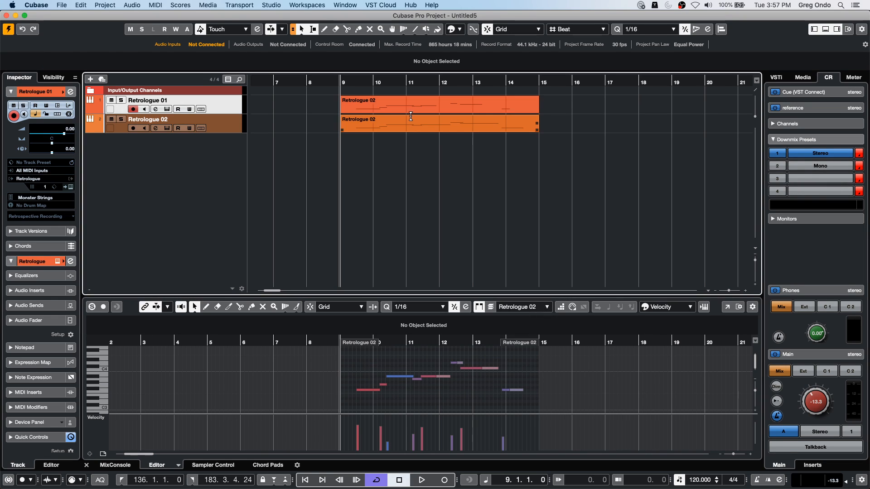
{"action": "left_click", "coordinate": [413, 108]}
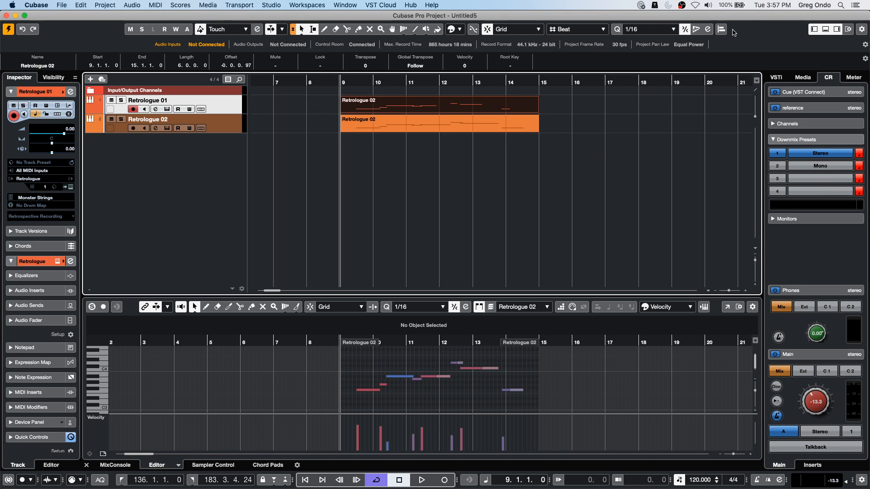
{"action": "left_click", "coordinate": [708, 30]}
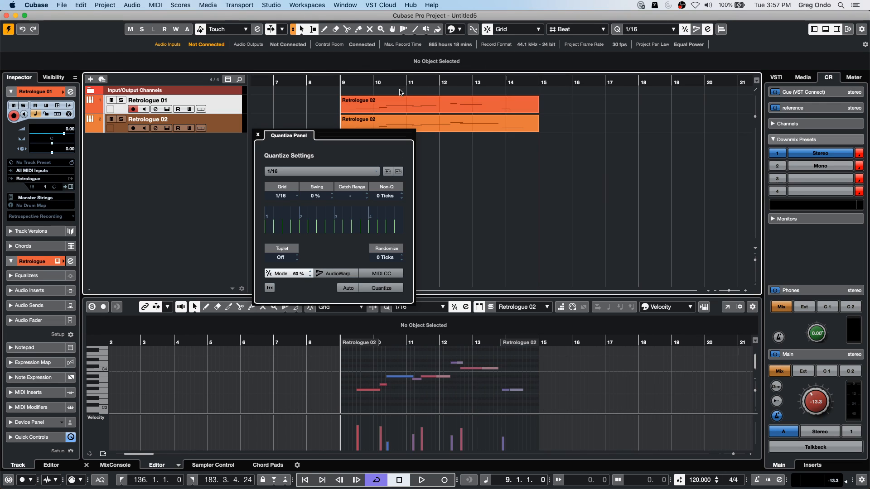
- Change the Retrologue 01 track color to red
{"action": "left_click", "coordinate": [62, 93], "text": "alt"}
{"action": "left_click", "coordinate": [63, 93]}
{"action": "left_click", "coordinate": [63, 92]}
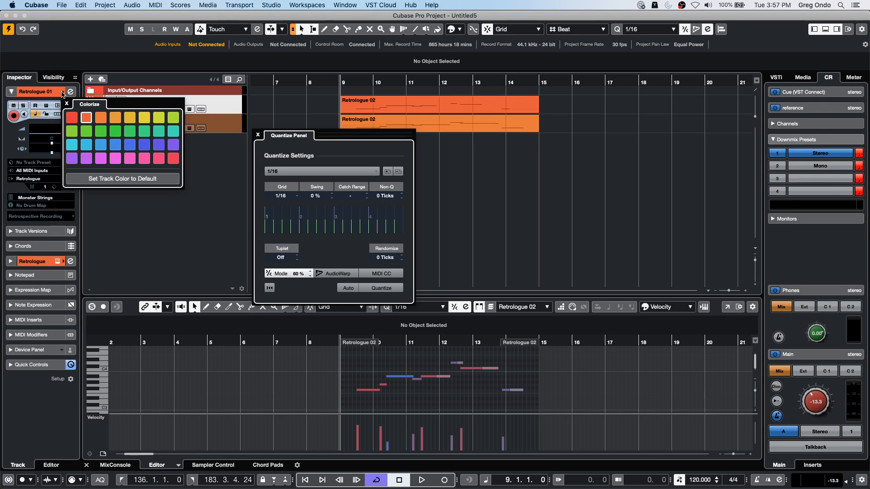
{"action": "left_click", "coordinate": [72, 118]}
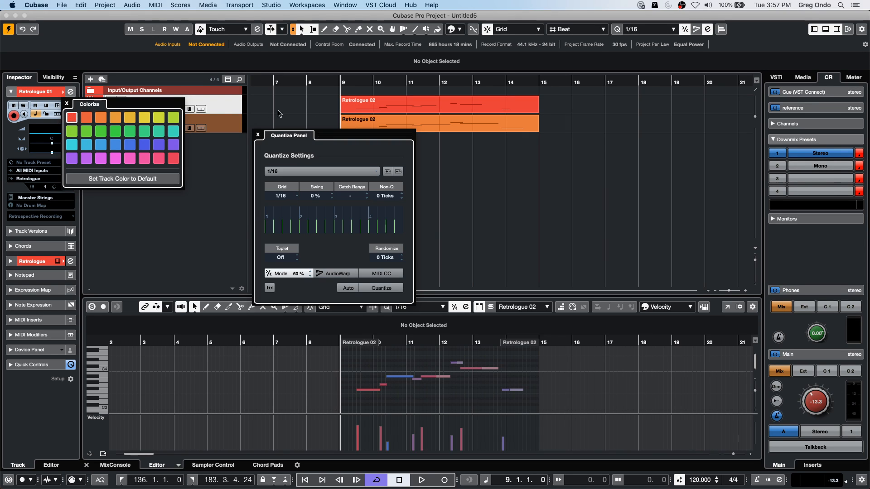
- Change the Retrologue 02 track color to light green
{"action": "left_click", "coordinate": [231, 127]}
{"action": "left_click", "coordinate": [226, 128]}
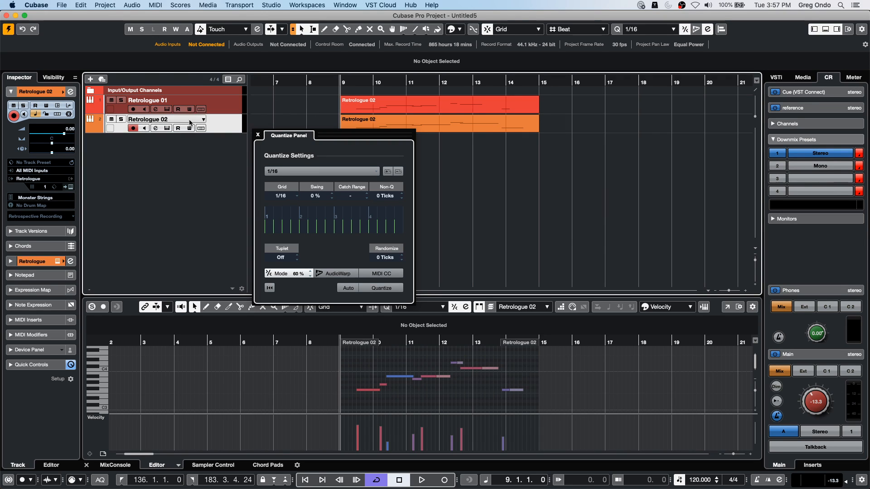
{"action": "left_click", "coordinate": [63, 92]}
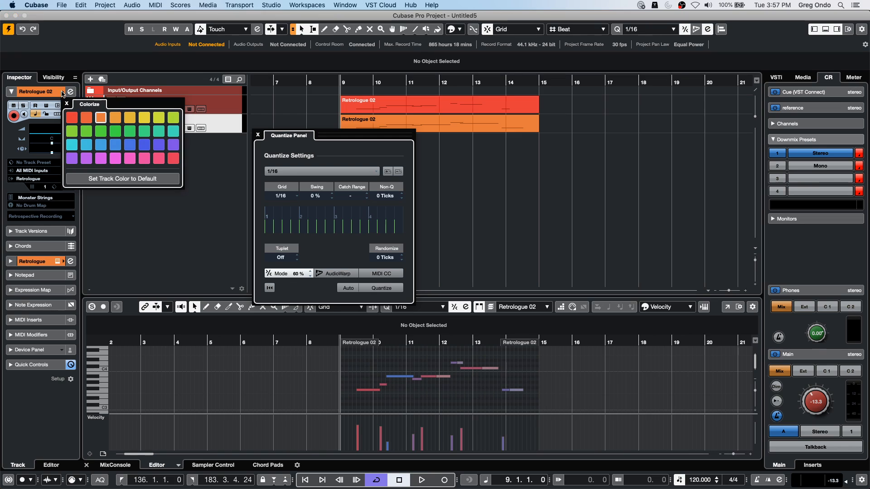
{"action": "left_click", "coordinate": [71, 131]}
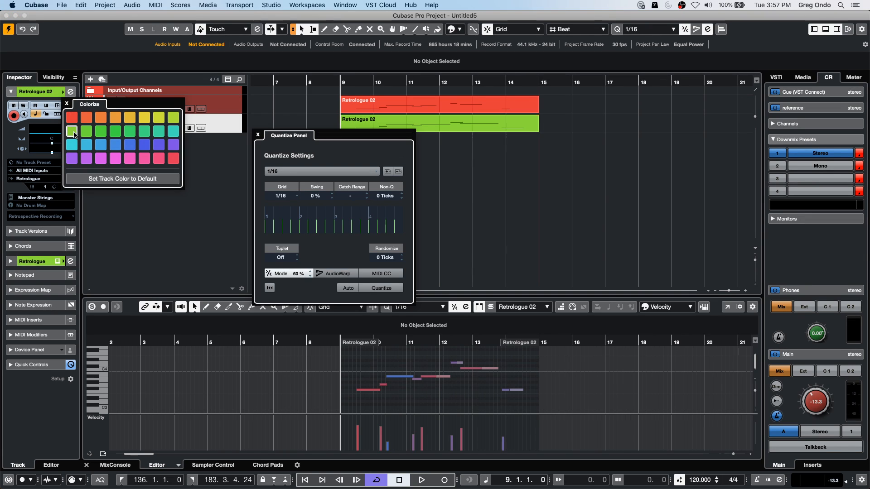
- Color the editor's notes by Part so both Retrologue parts' notes use their track colors
{"action": "left_click", "coordinate": [679, 307]}
{"action": "left_click", "coordinate": [666, 333]}
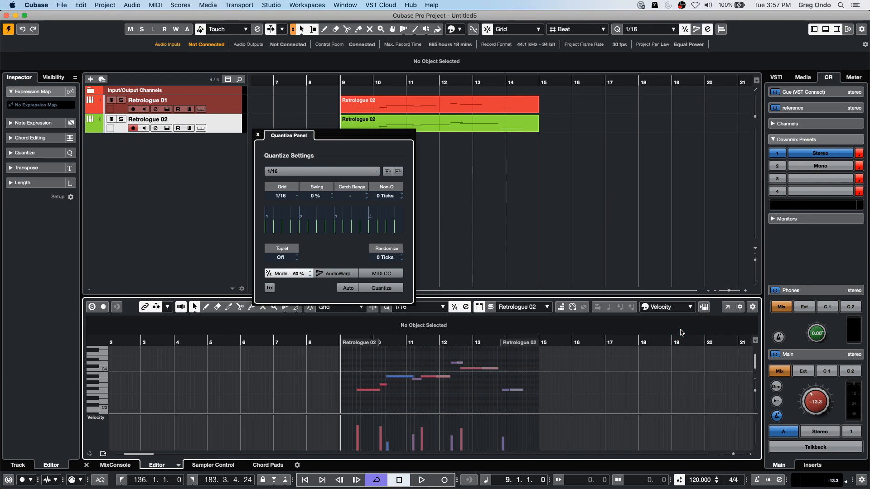
{"action": "left_click", "coordinate": [485, 180]}
{"action": "left_click_drag", "start_coordinate": [424, 149], "coordinate": [476, 97]}
{"action": "left_click", "coordinate": [525, 244]}
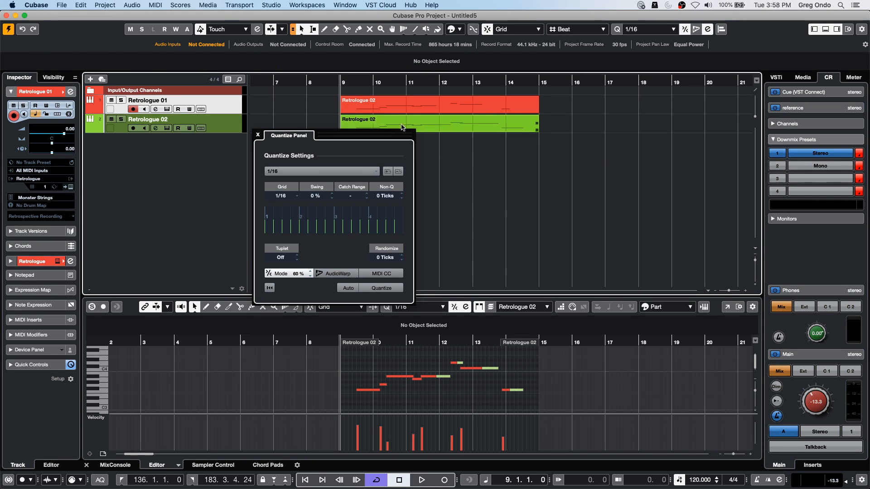
- Create a groove quantize preset from the red Retrologue 01 part, and locate the project cursor to the start of the green part
{"action": "left_click", "coordinate": [432, 109]}
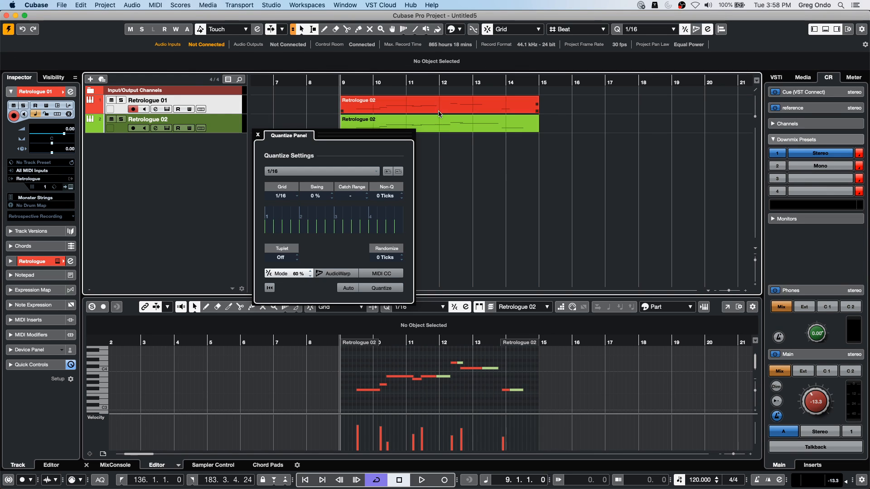
{"action": "left_click_drag", "start_coordinate": [439, 110], "coordinate": [322, 224]}
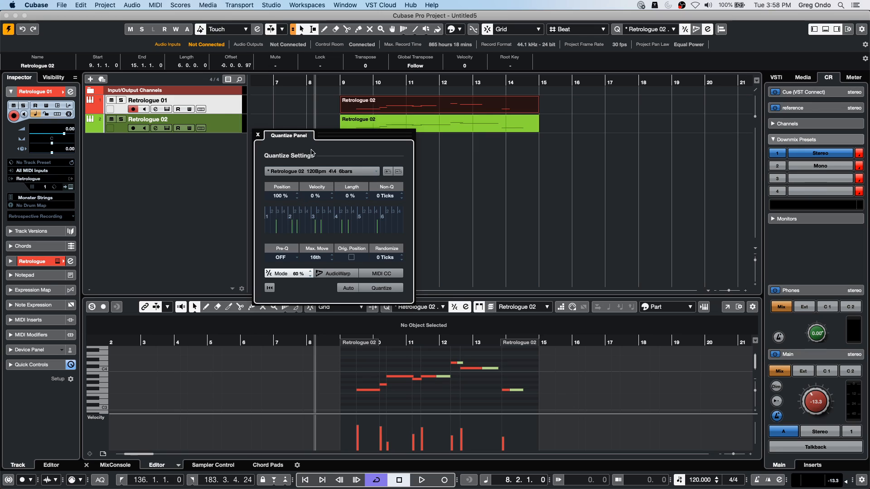
{"action": "left_click", "coordinate": [442, 126]}
{"action": "key", "text": "l"}
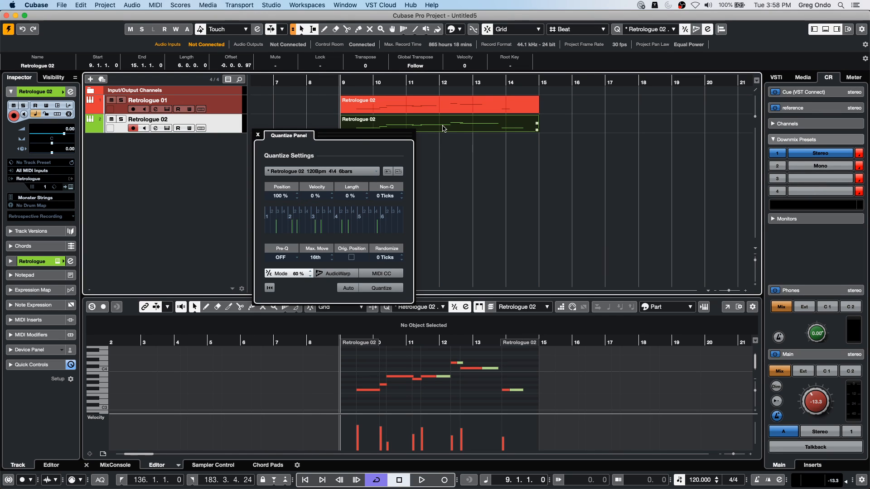
{"action": "left_click", "coordinate": [457, 146]}
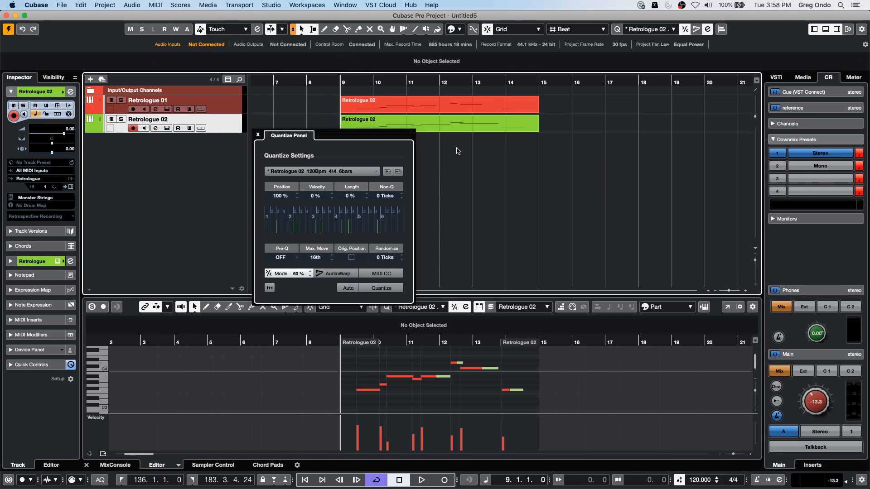
- Return the project cursor to the start of the Retrologue 02 track's part at bar 9 and close the Quantize Panel
{"action": "left_click", "coordinate": [451, 114]}
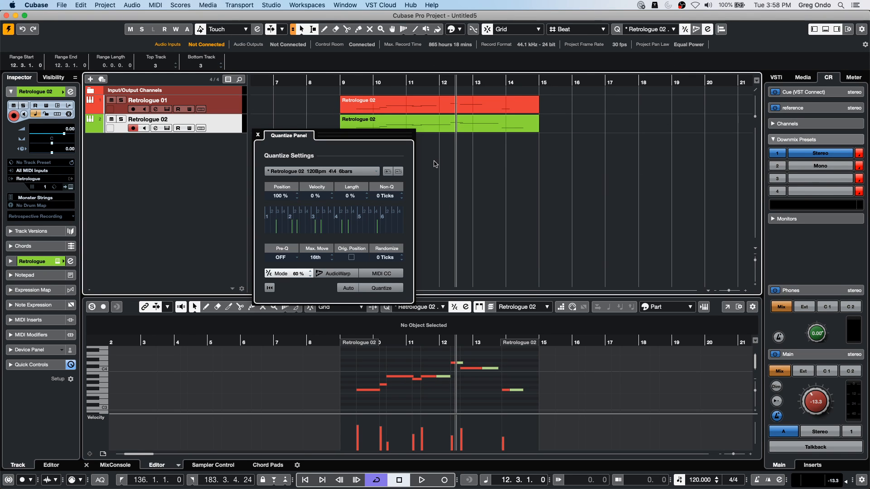
{"action": "left_click", "coordinate": [468, 131]}
{"action": "key", "text": "l"}
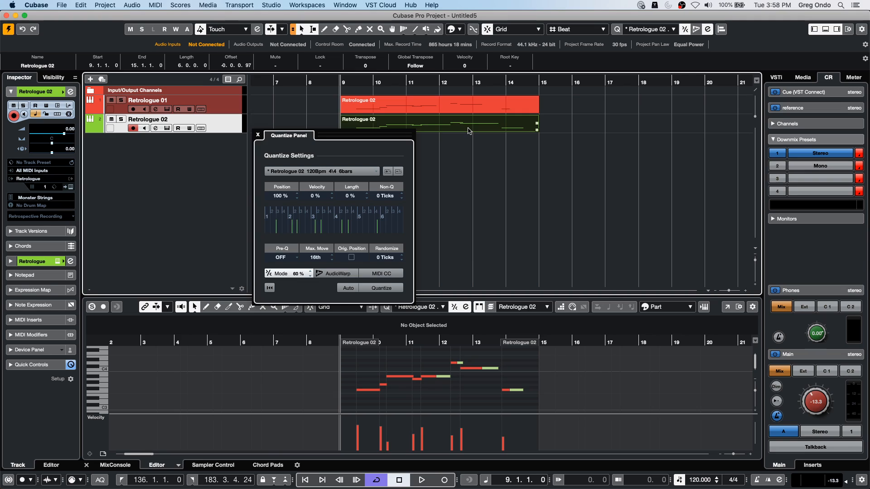
{"action": "left_click", "coordinate": [493, 161]}
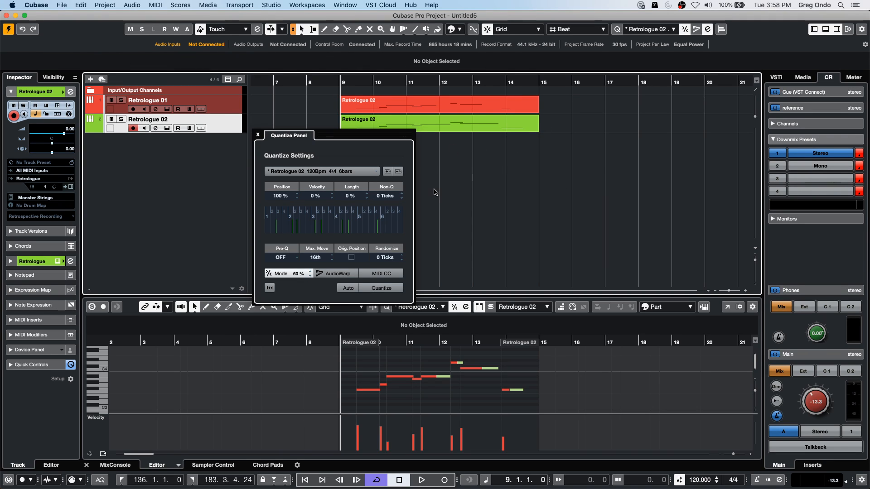
{"action": "left_click", "coordinate": [258, 135]}
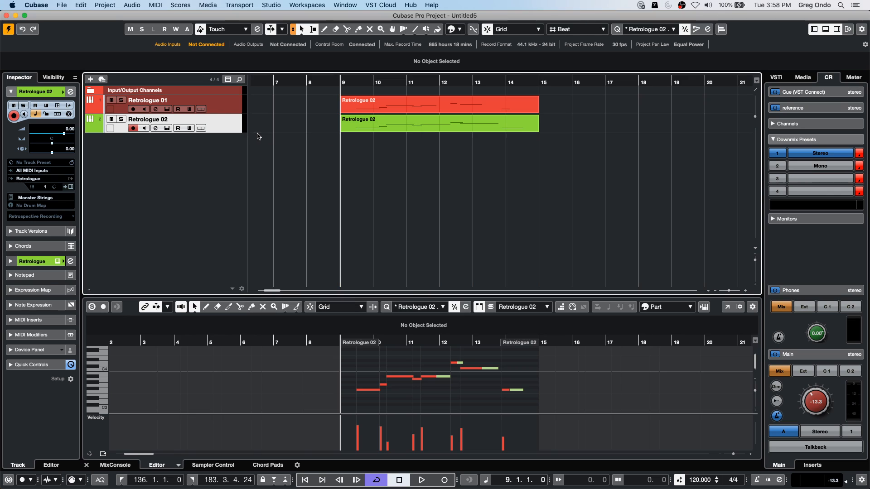
{"action": "left_click", "coordinate": [132, 5]}
{"action": "mouse_move", "coordinate": [156, 5]}
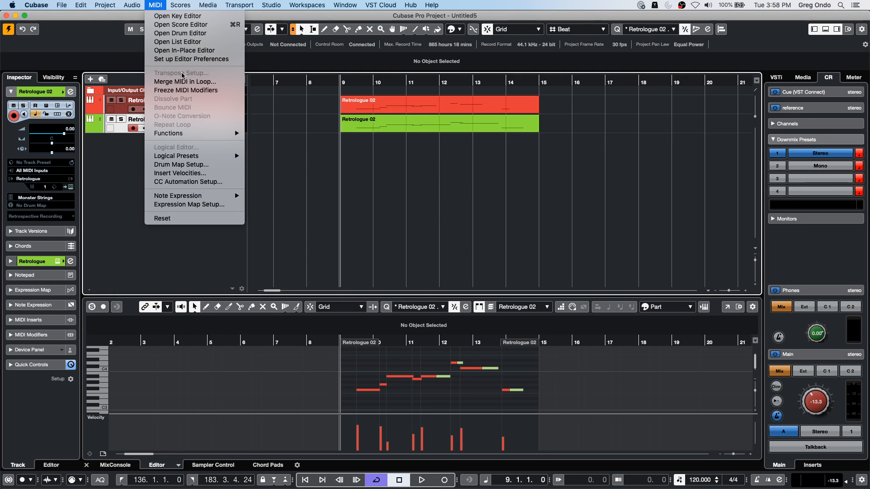
{"action": "mouse_move", "coordinate": [221, 133]}
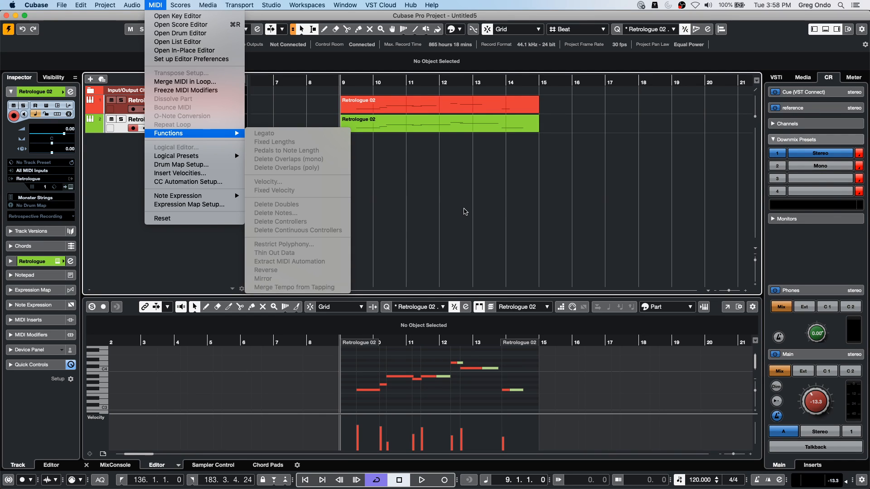
{"action": "left_click", "coordinate": [465, 211]}
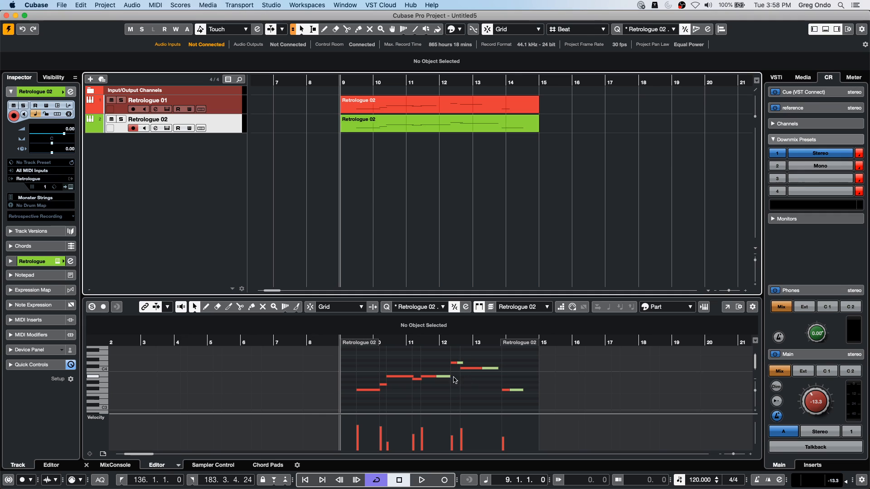
- Shorten the green part's note that extends past bar 12 so it ends at about 11.4.4.111
{"action": "left_click_drag", "start_coordinate": [437, 377], "coordinate": [435, 378]}
{"action": "left_click", "coordinate": [468, 393]}
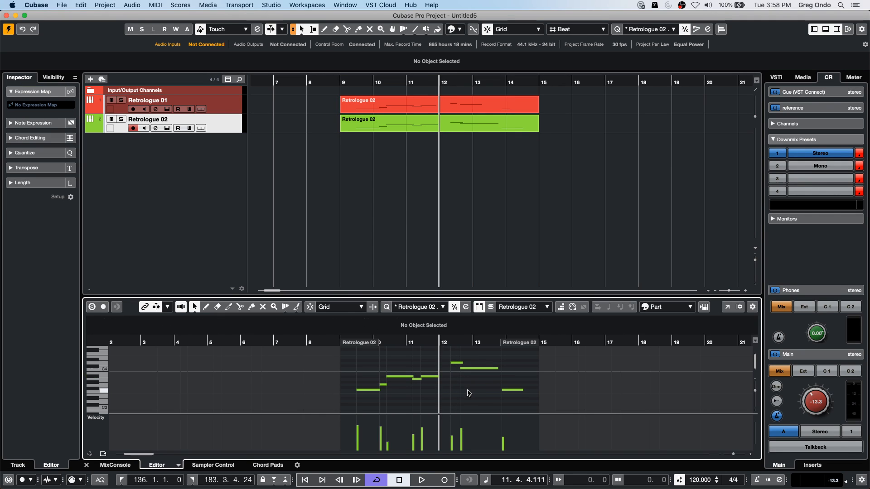
{"action": "left_click", "coordinate": [463, 367]}
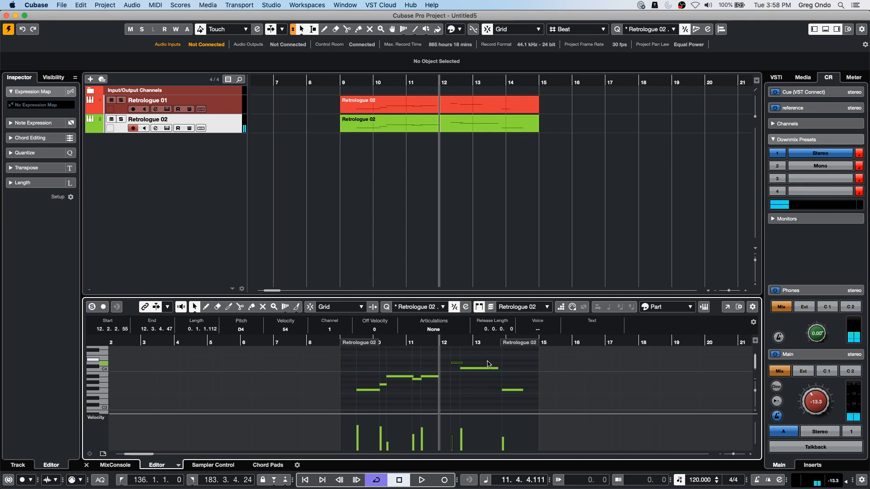
- Compare with the red part by making it the active part, and shorten the green part's C4 note to end at about 13.2.1.109
{"action": "left_click", "coordinate": [521, 309]}
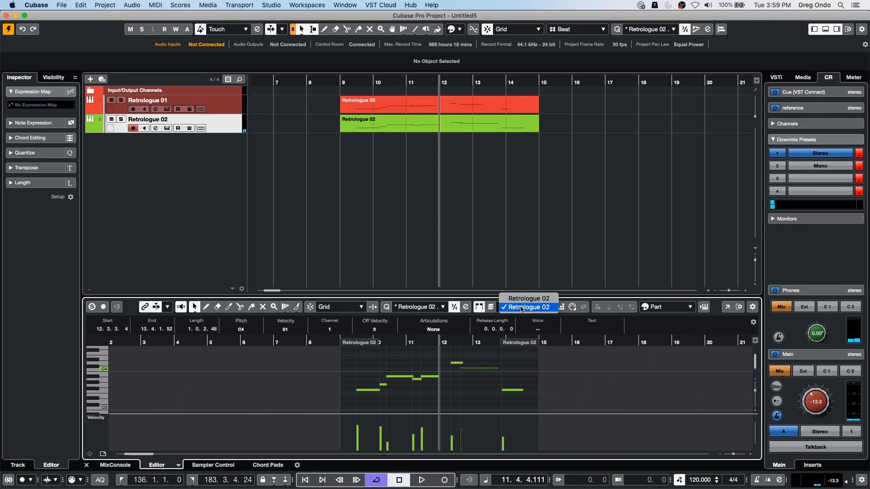
{"action": "left_click", "coordinate": [521, 297]}
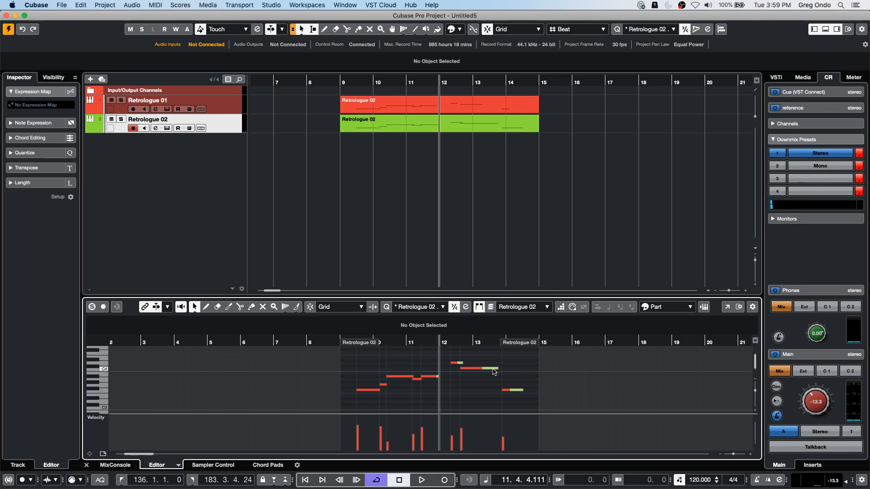
{"action": "left_click", "coordinate": [496, 368]}
{"action": "left_click_drag", "start_coordinate": [496, 369], "coordinate": [484, 369]}
{"action": "left_click", "coordinate": [518, 376]}
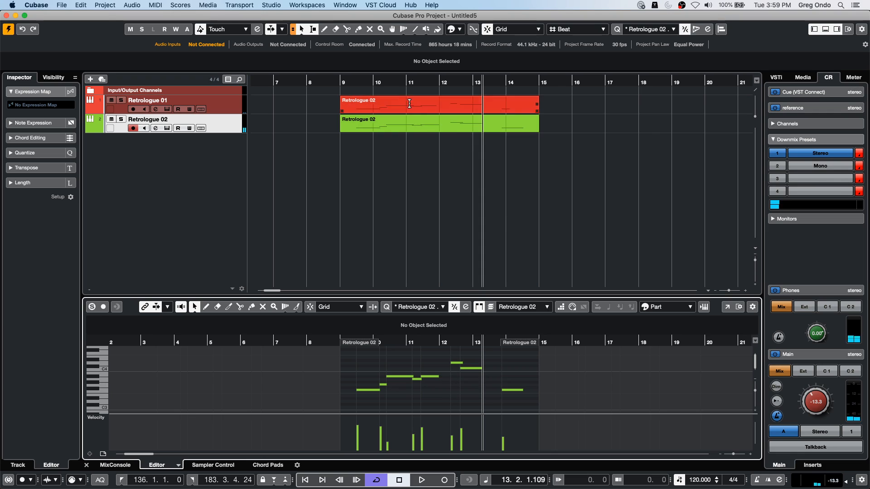
- Group the two Retrologue parts and lengthen the green part's last note to end at about 15.1.2
{"action": "left_click_drag", "start_coordinate": [447, 149], "coordinate": [464, 88]}
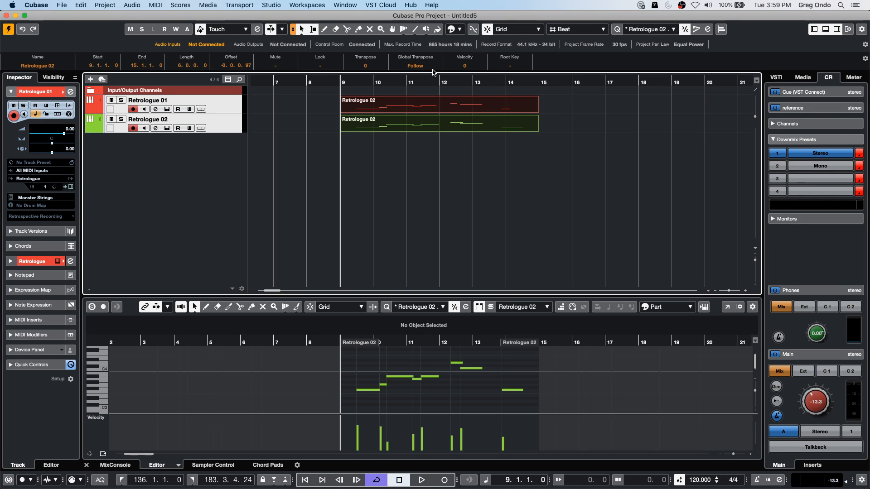
{"action": "key", "text": "super+g"}
{"action": "left_click_drag", "start_coordinate": [521, 391], "coordinate": [540, 391]}
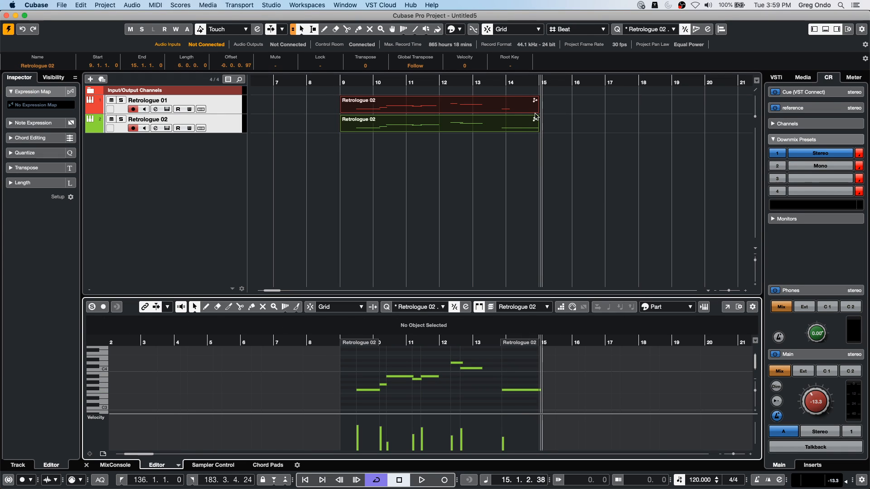
- Switch between the red and green parts' notes in the editor to compare their final F3 notes
{"action": "left_click", "coordinate": [510, 109]}
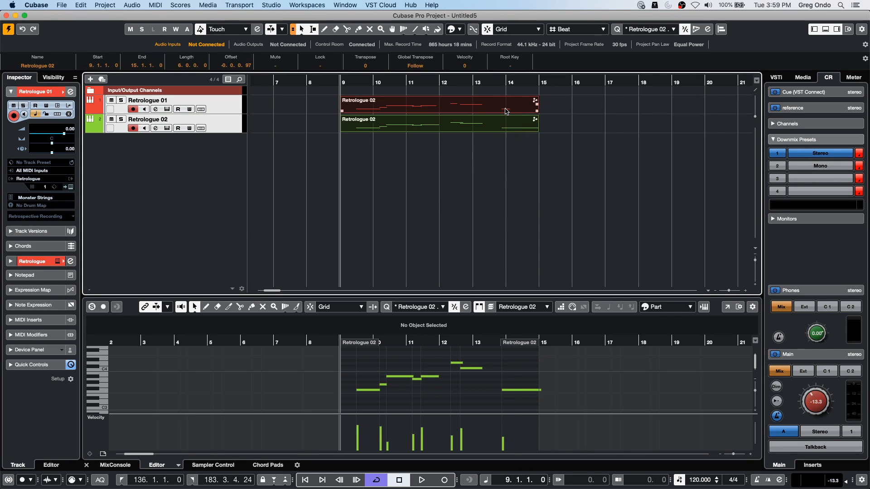
{"action": "left_click", "coordinate": [506, 389]}
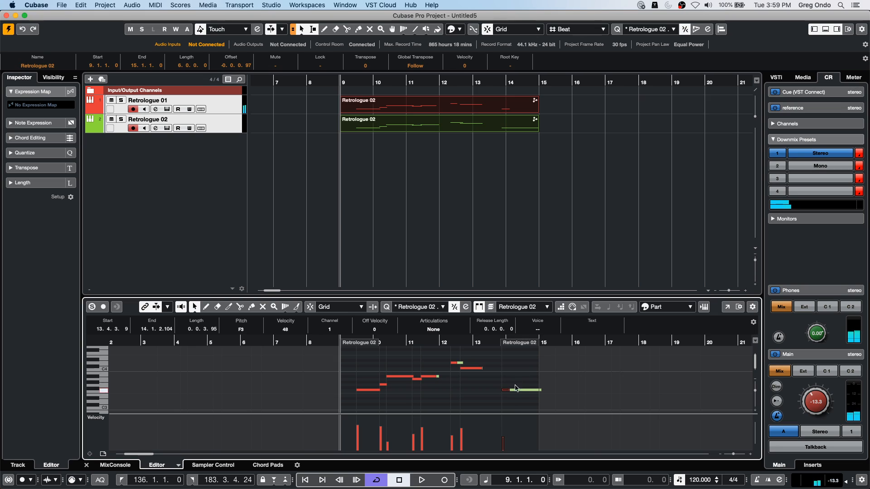
{"action": "left_click", "coordinate": [526, 392]}
{"action": "left_click", "coordinate": [526, 390]}
{"action": "left_click", "coordinate": [457, 363]}
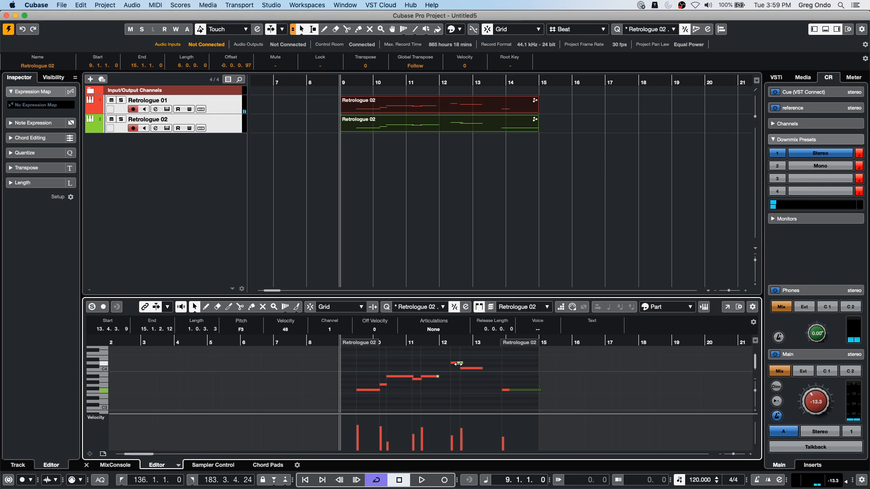
{"action": "left_click", "coordinate": [535, 390]}
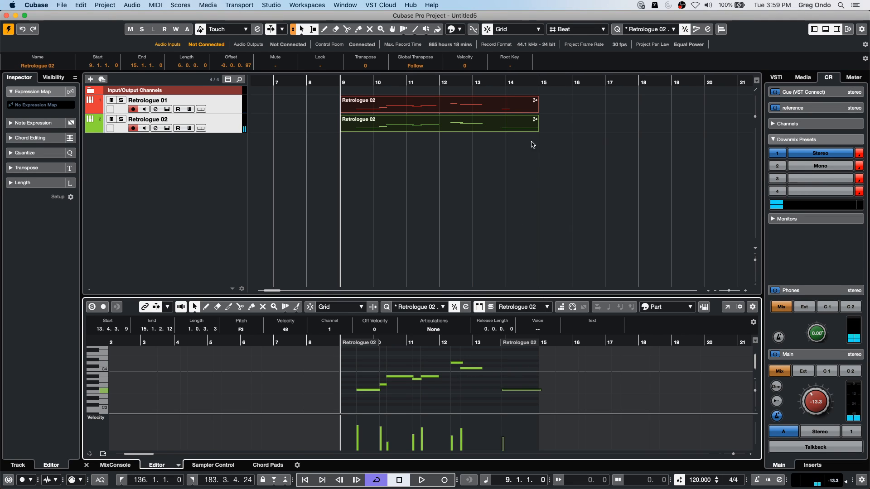
{"action": "left_click", "coordinate": [738, 175]}
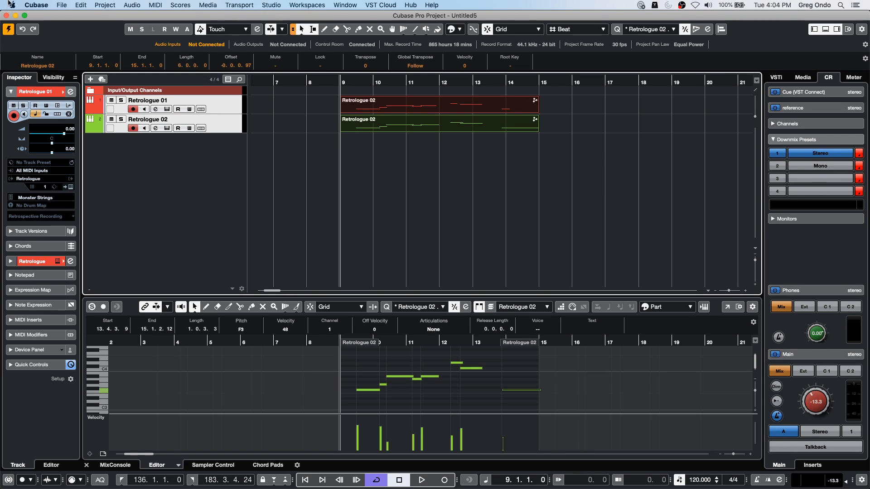
- Open the UNINVITED project from the recent projects
{"action": "left_click", "coordinate": [61, 5]}
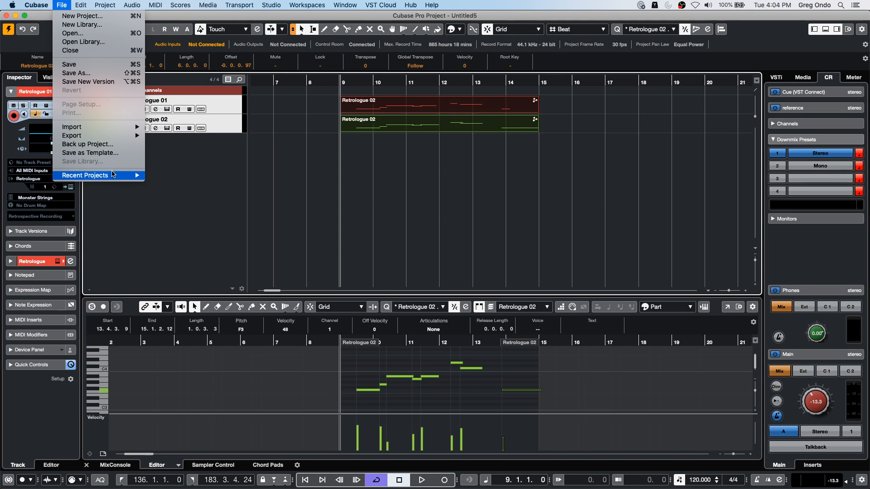
{"action": "mouse_move", "coordinate": [109, 179]}
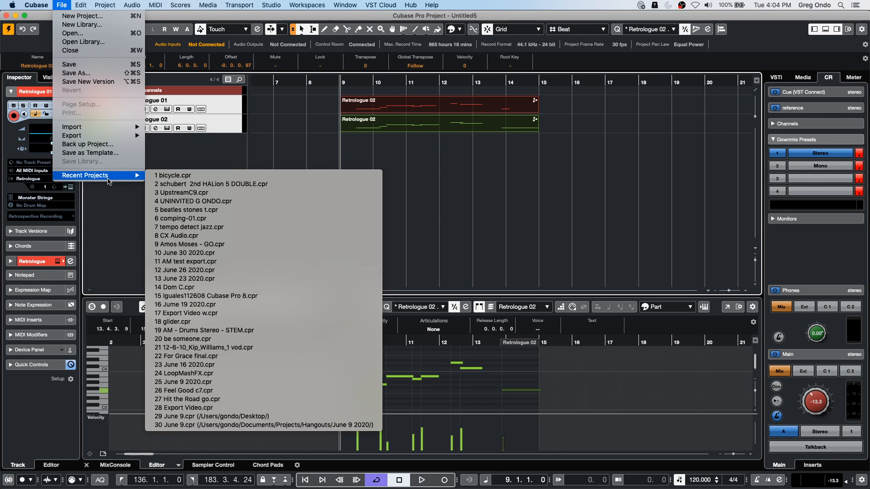
{"action": "left_click", "coordinate": [313, 144]}
{"action": "left_click", "coordinate": [59, 7]}
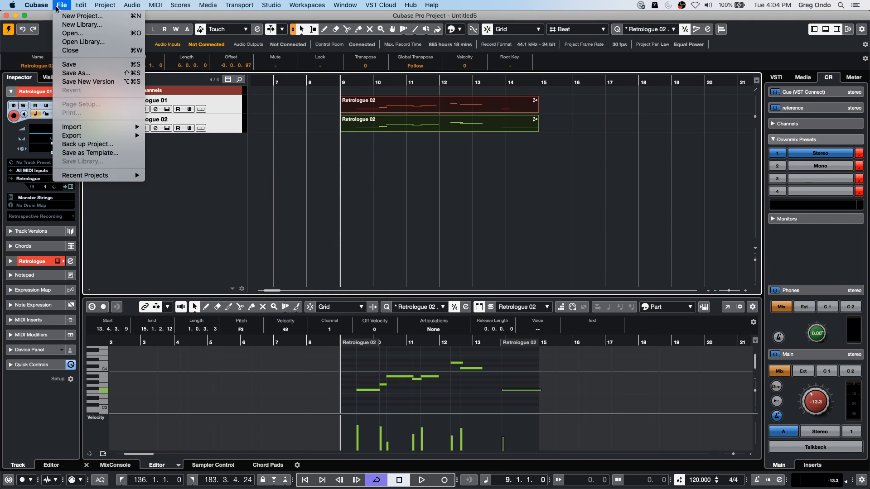
{"action": "mouse_move", "coordinate": [91, 177]}
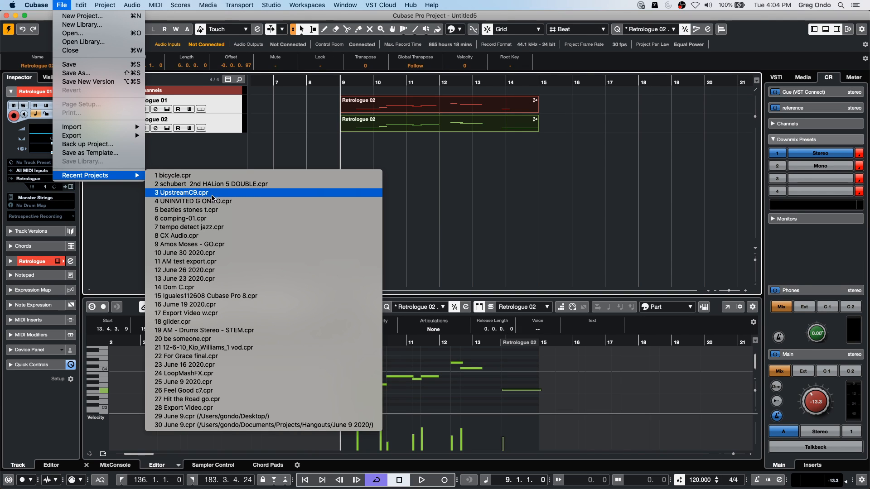
{"action": "left_click", "coordinate": [214, 202]}
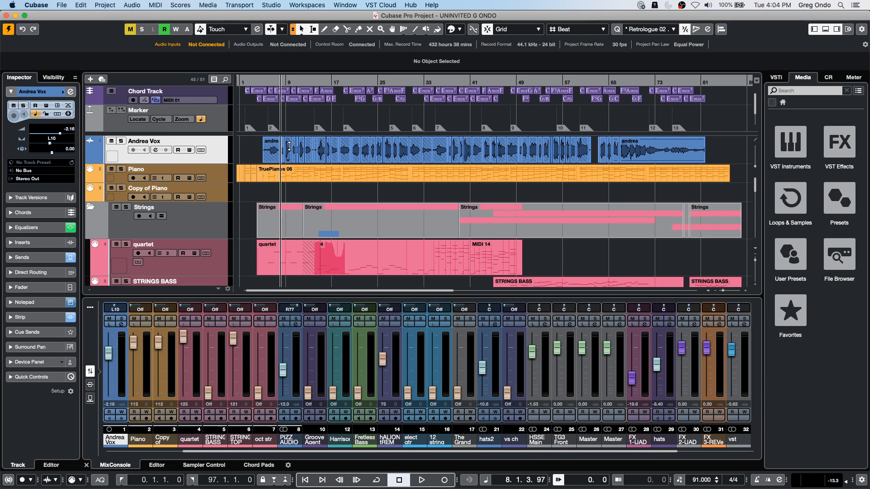
- Solo the lead vocal track and play the project from bar 5
{"action": "left_click", "coordinate": [262, 82]}
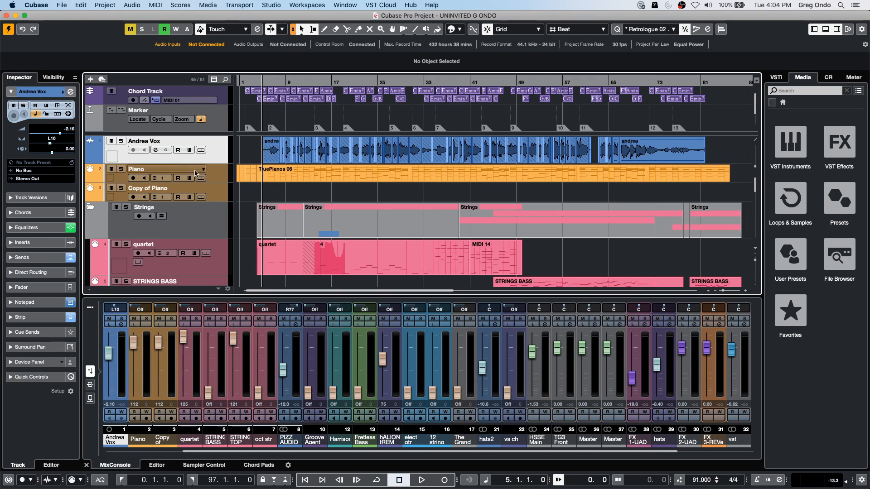
{"action": "left_click", "coordinate": [123, 142]}
{"action": "key", "text": "space"}
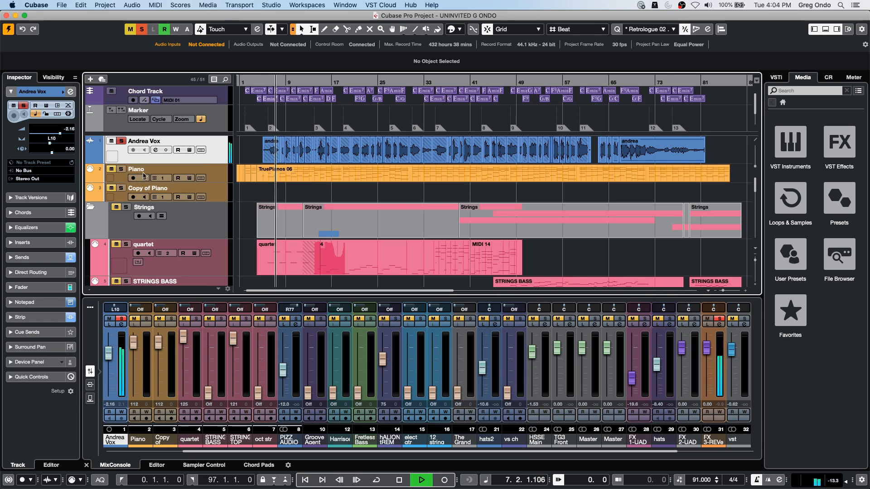
- Stop playback, bounce all the lead vocal track's audio events into one continuous file, and replace the original events
{"action": "key", "text": "space"}
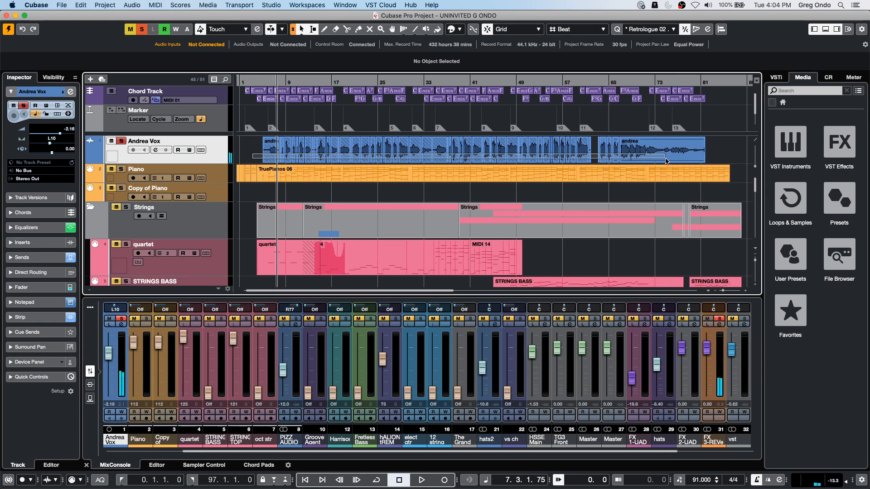
{"action": "left_click", "coordinate": [353, 147]}
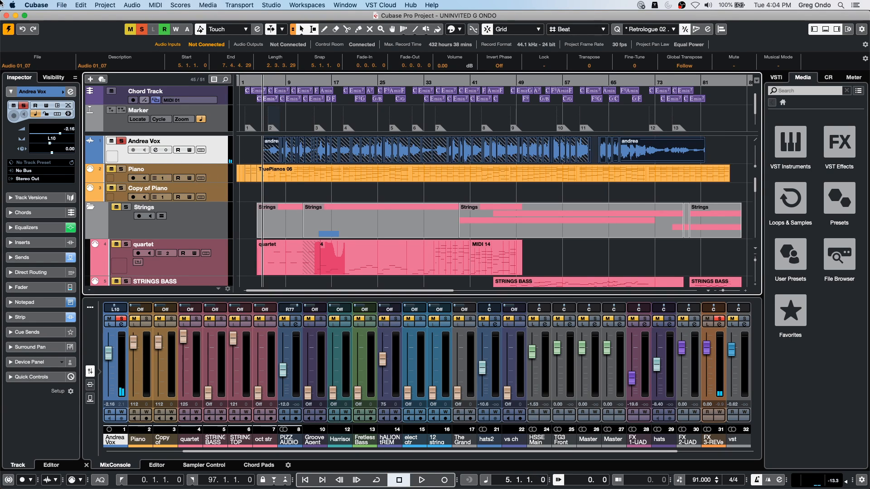
{"action": "left_click", "coordinate": [105, 5]}
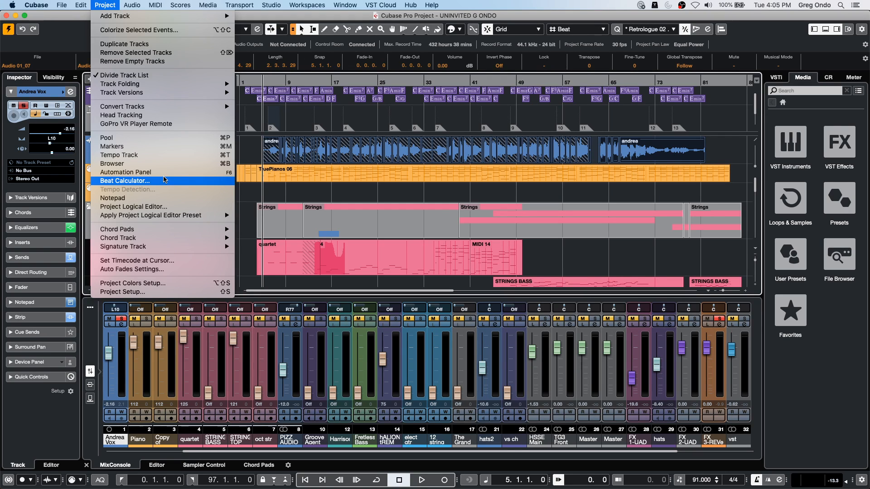
{"action": "mouse_move", "coordinate": [82, 5]}
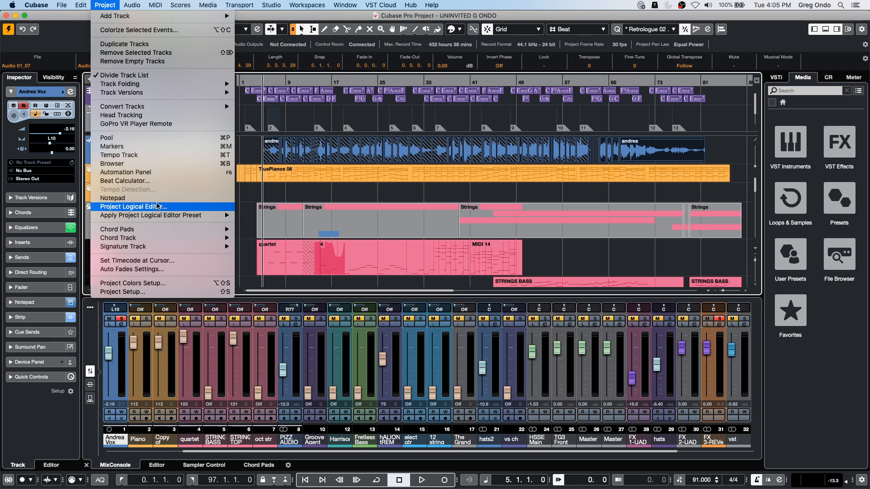
{"action": "mouse_move", "coordinate": [164, 220]}
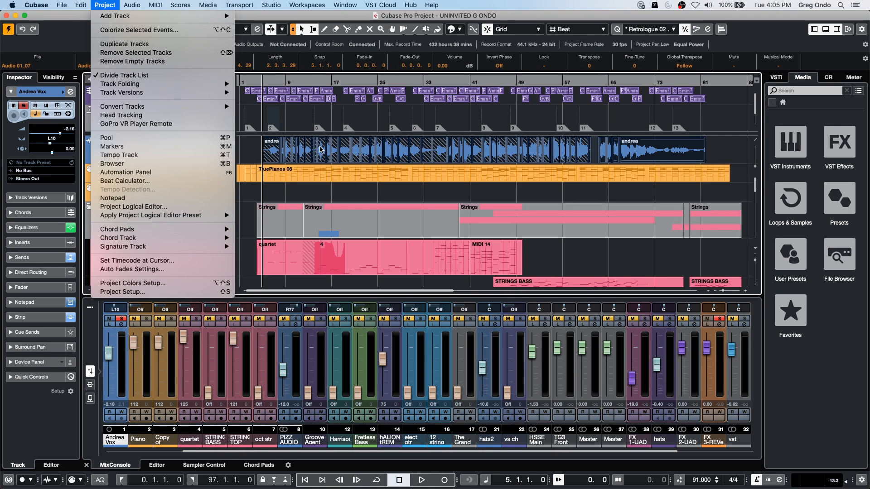
{"action": "left_click", "coordinate": [705, 136]}
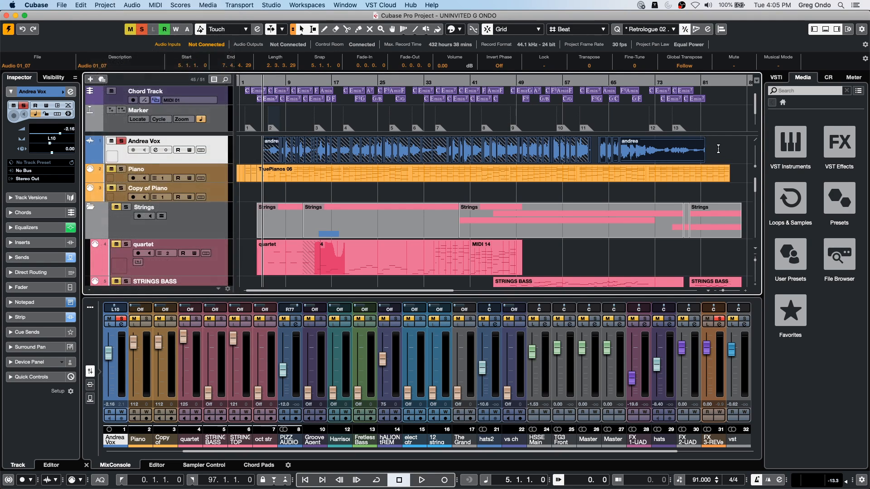
{"action": "left_click_drag", "start_coordinate": [164, 192], "coordinate": [229, 138]}
{"action": "left_click", "coordinate": [132, 5]}
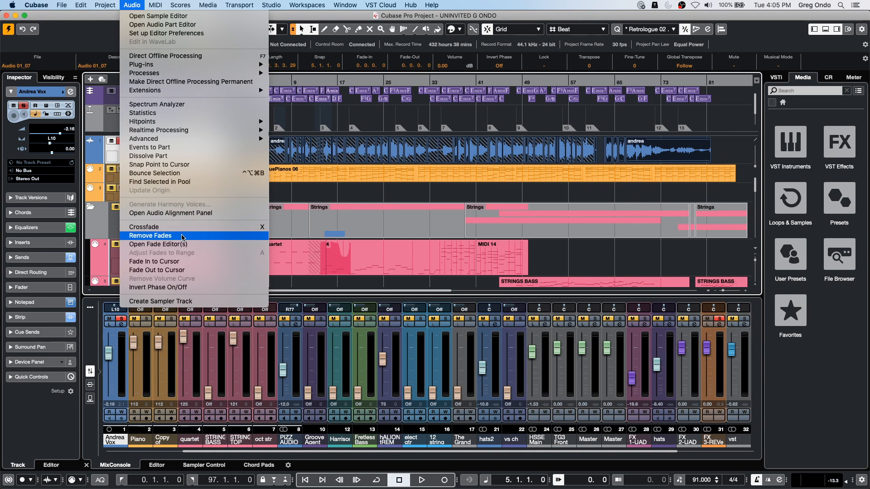
{"action": "mouse_move", "coordinate": [187, 2]}
{"action": "mouse_move", "coordinate": [132, 5]}
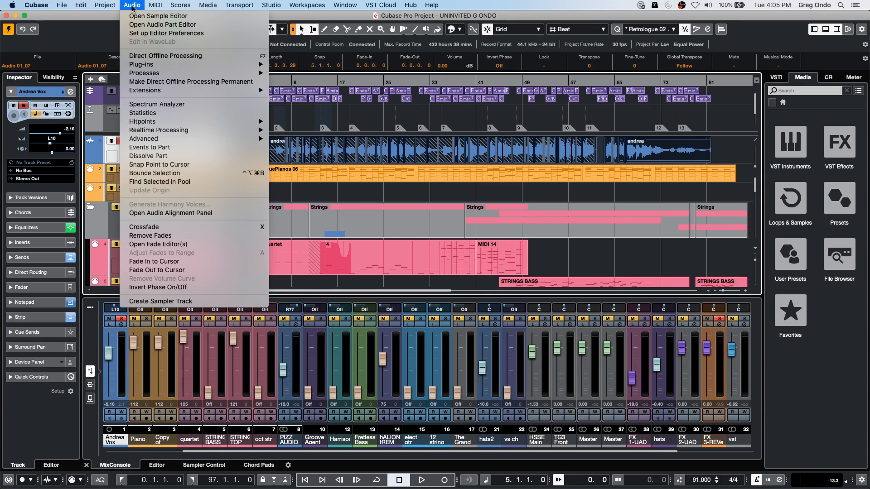
{"action": "left_click", "coordinate": [196, 175]}
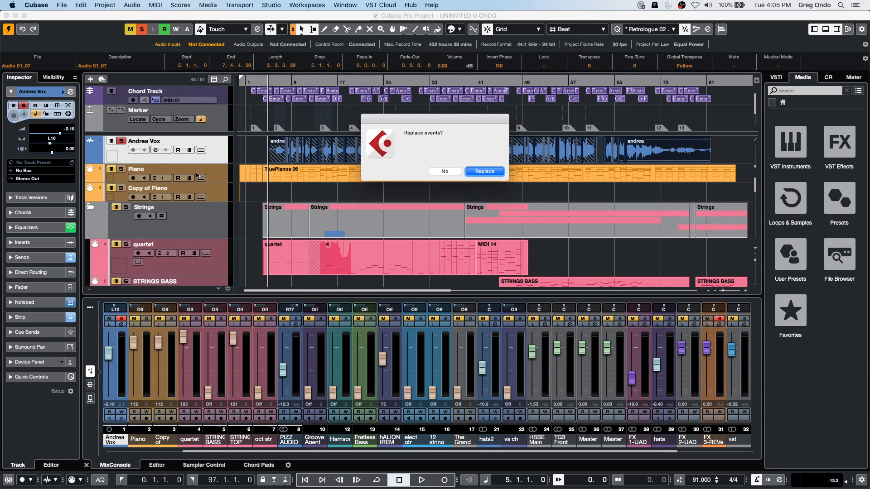
{"action": "key", "text": "Return"}
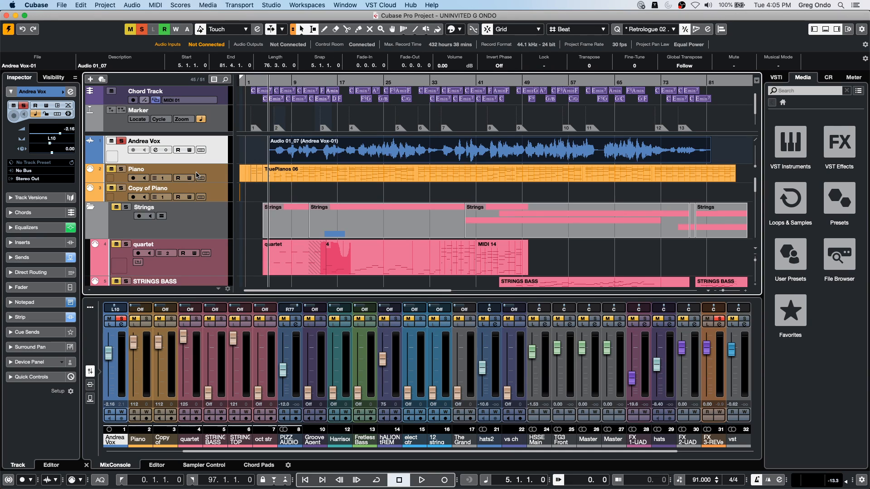
- Try to derive the project tempo from the bounced vocal event by analyzing it with Tempo Detection
{"action": "left_click", "coordinate": [105, 5]}
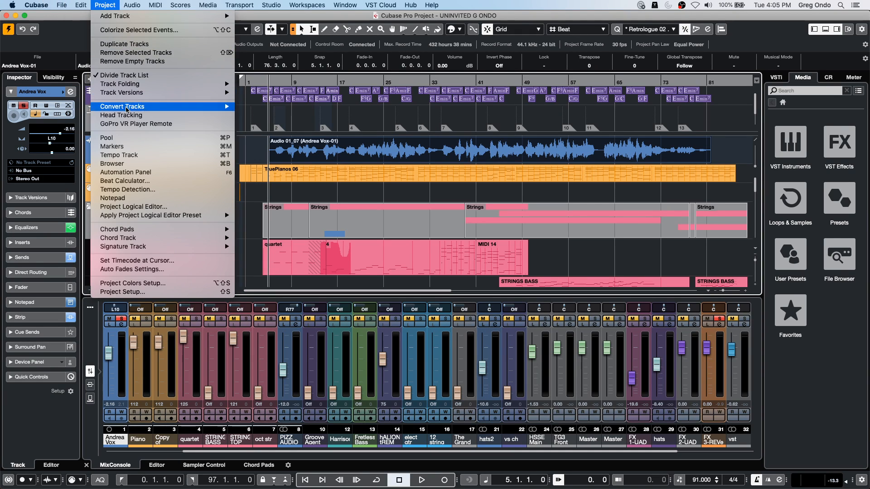
{"action": "left_click", "coordinate": [158, 191]}
{"action": "left_click", "coordinate": [328, 170]}
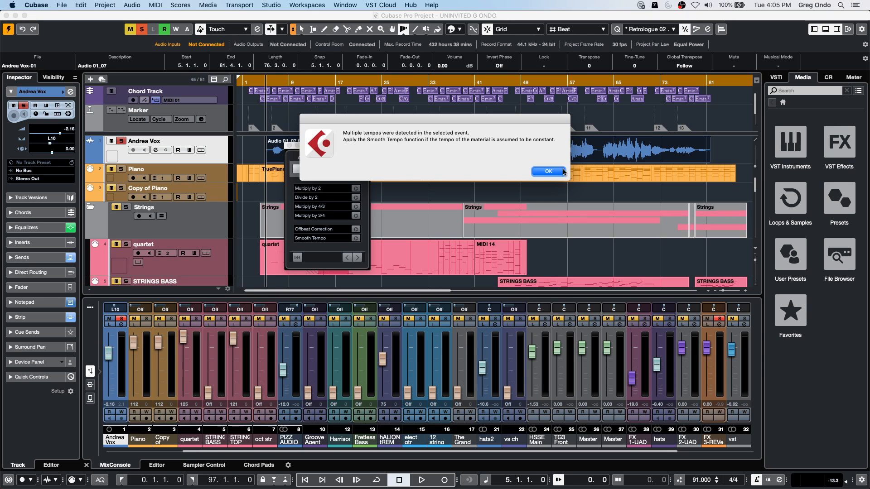
{"action": "left_click", "coordinate": [548, 171]}
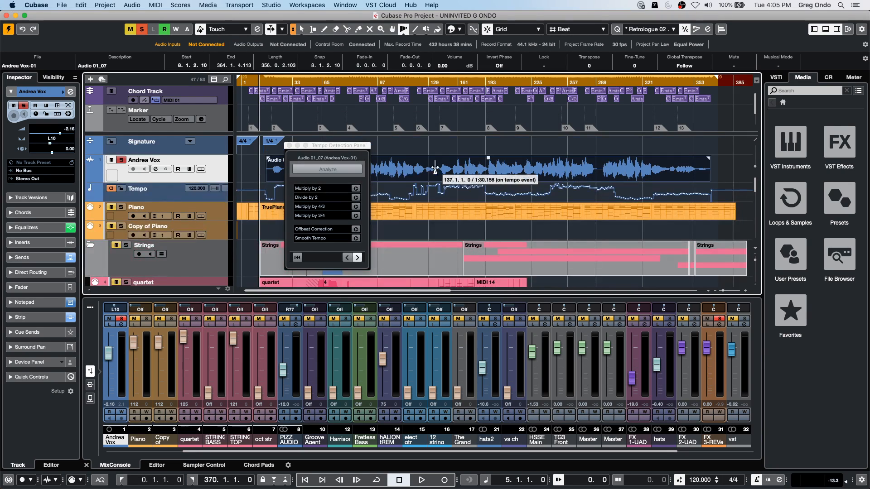
- Audition the vocal against the detected tempo map, and undo the tempo detection
{"action": "key", "text": "space"}
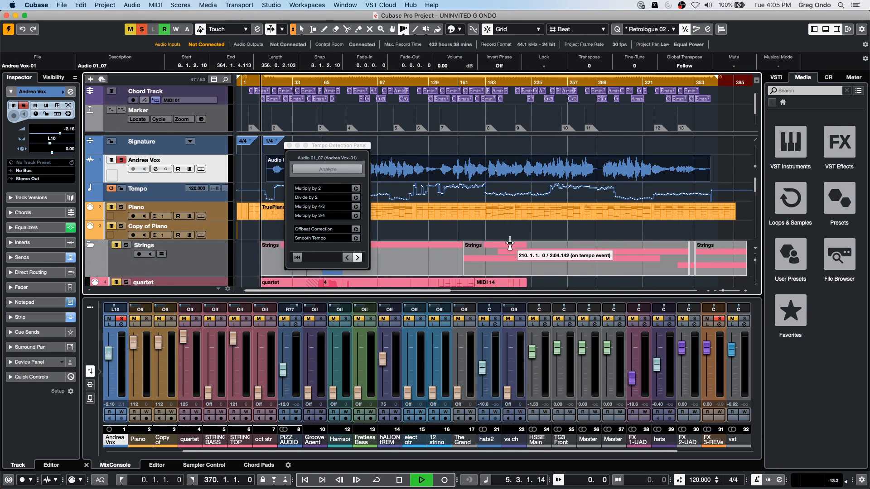
{"action": "left_click_drag", "start_coordinate": [331, 145], "coordinate": [467, 161]}
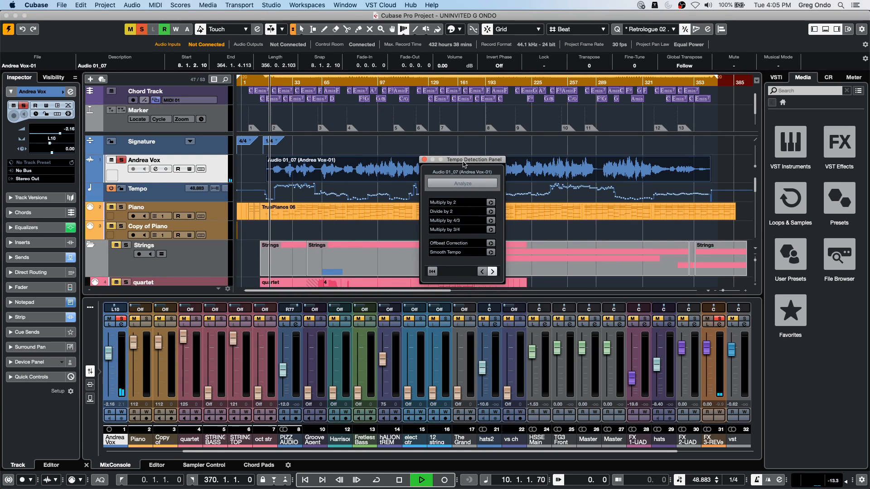
{"action": "key", "text": "space"}
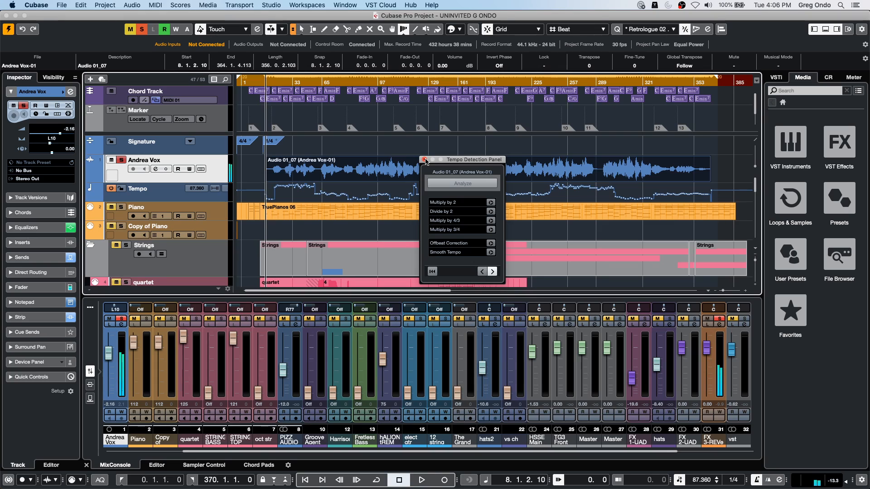
{"action": "key", "text": "space"}
{"action": "key", "text": "space"}
{"action": "left_click", "coordinate": [424, 160]}
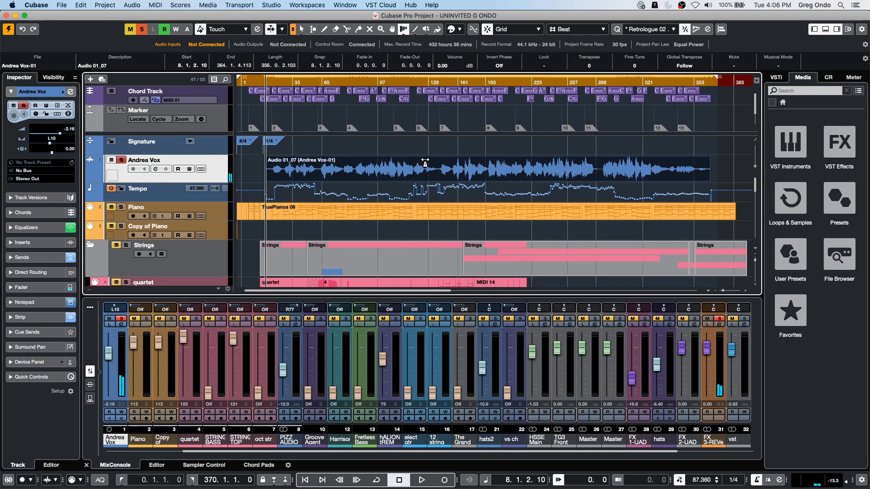
{"action": "key", "text": "super+z"}
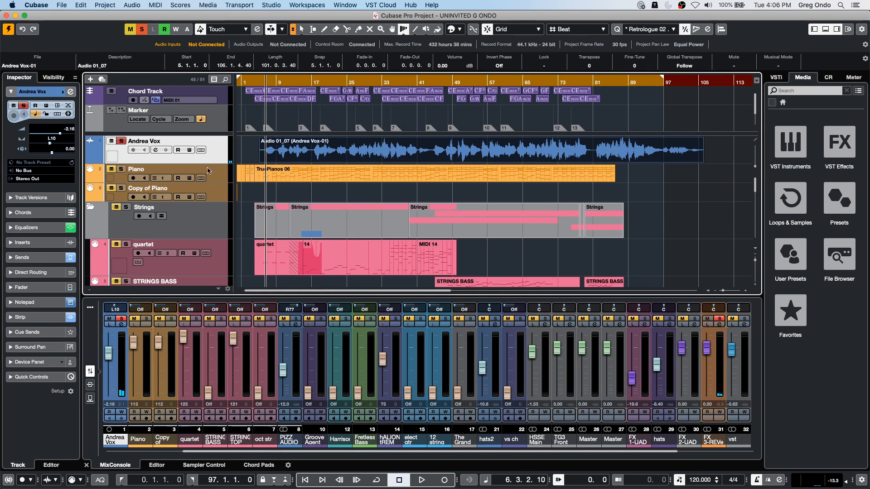
- Add one MIDI track below the lead vocal and route its output to HALion 5 - Port A
{"action": "right_click", "coordinate": [201, 152]}
{"action": "right_click", "coordinate": [222, 153]}
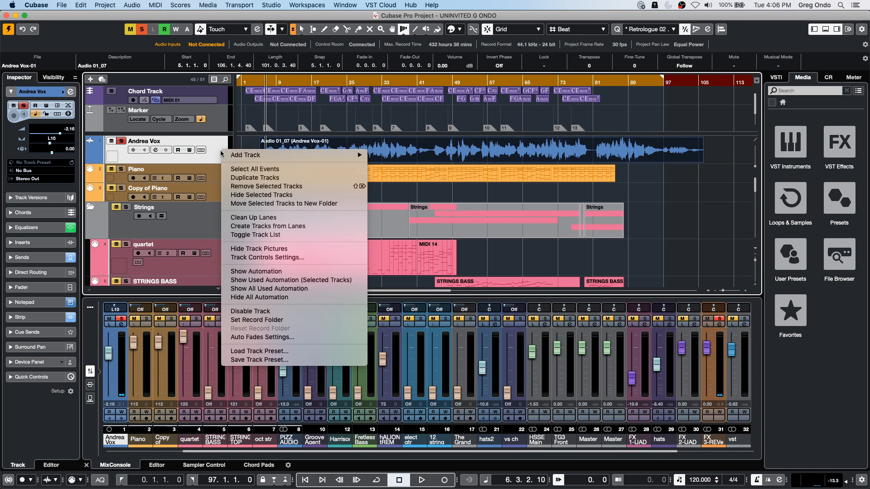
{"action": "mouse_move", "coordinate": [324, 155]}
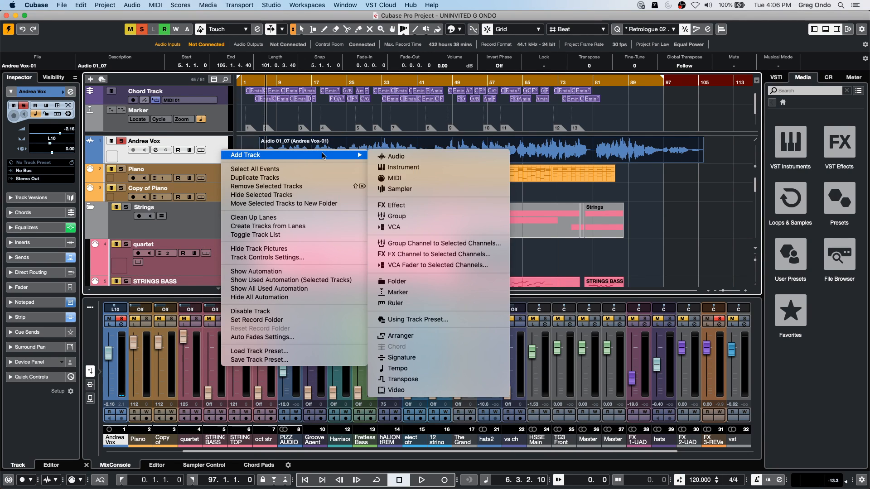
{"action": "left_click", "coordinate": [428, 176]}
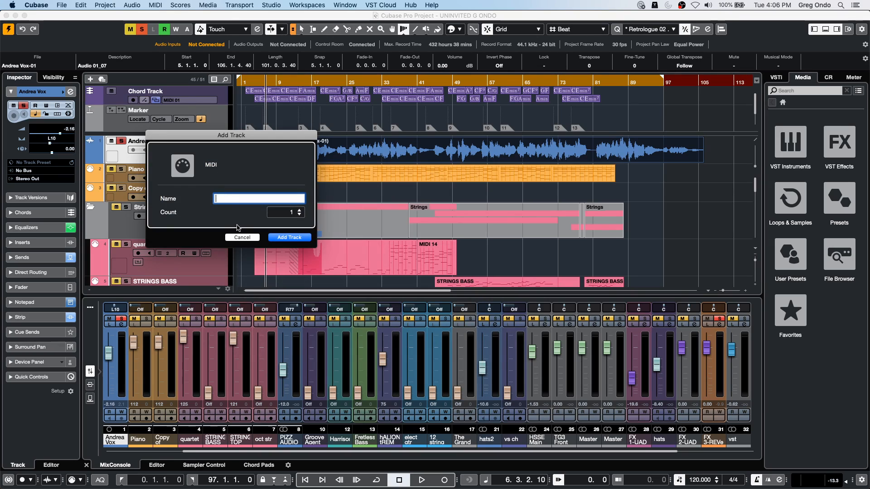
{"action": "left_click", "coordinate": [299, 238]}
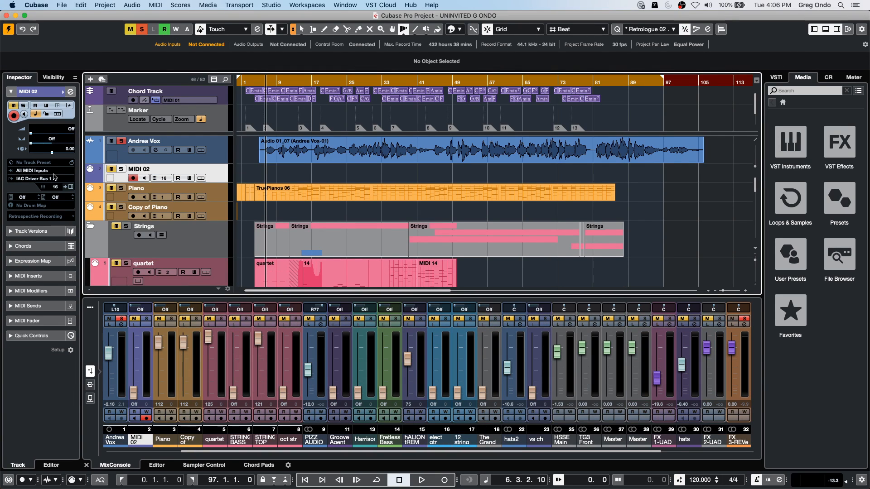
{"action": "left_click", "coordinate": [46, 180]}
{"action": "left_click", "coordinate": [40, 288]}
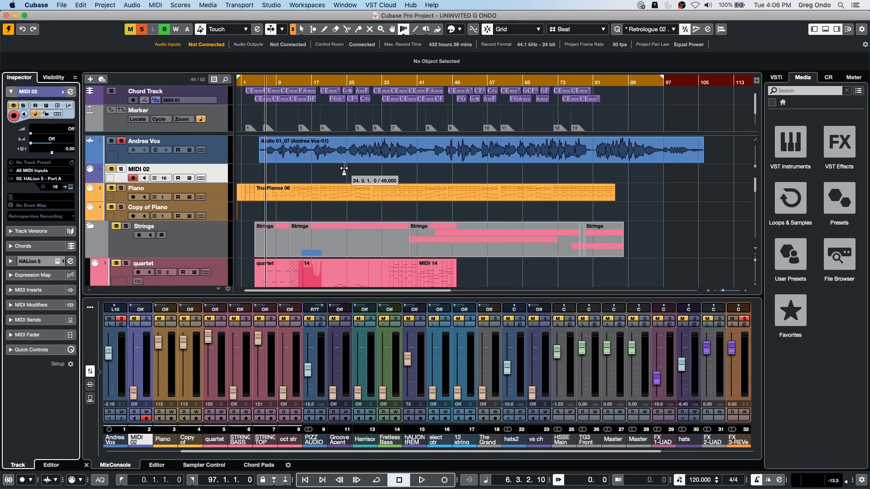
- Play the vocal with the new MIDI track soloed and record tapped notes on it from bar 11 to bar 19
{"action": "left_click", "coordinate": [267, 83]}
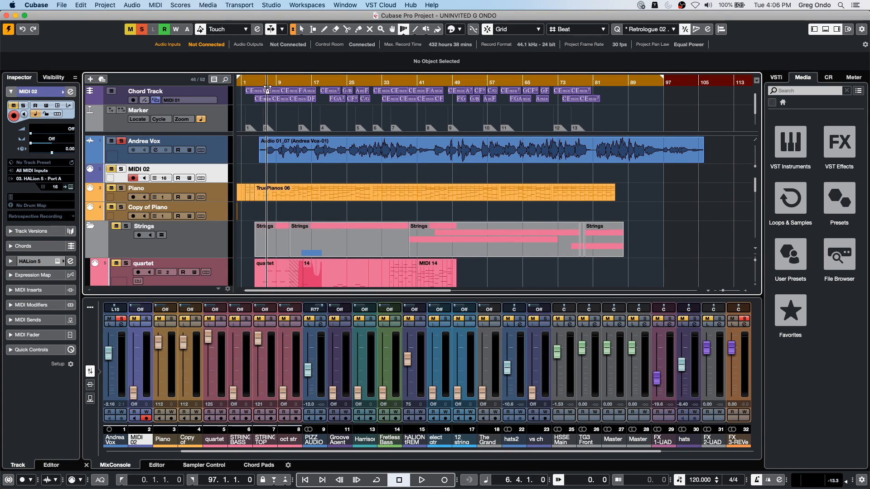
{"action": "key", "text": "space"}
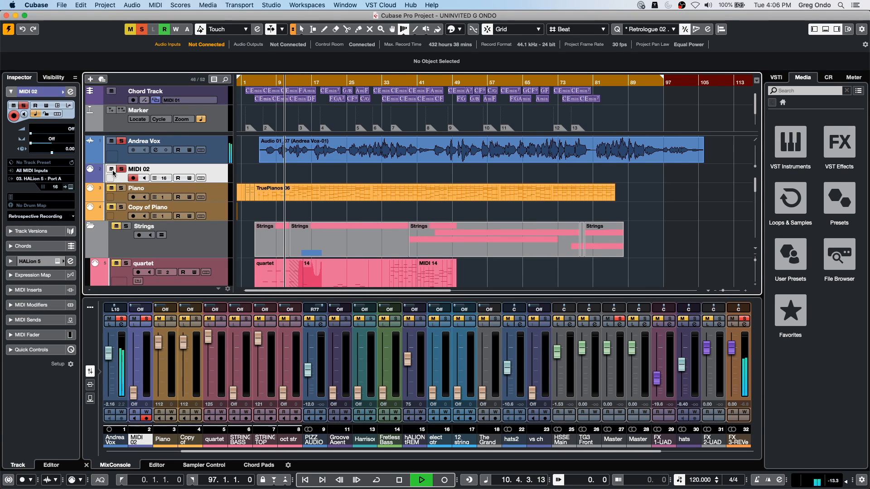
{"action": "left_click", "coordinate": [445, 481]}
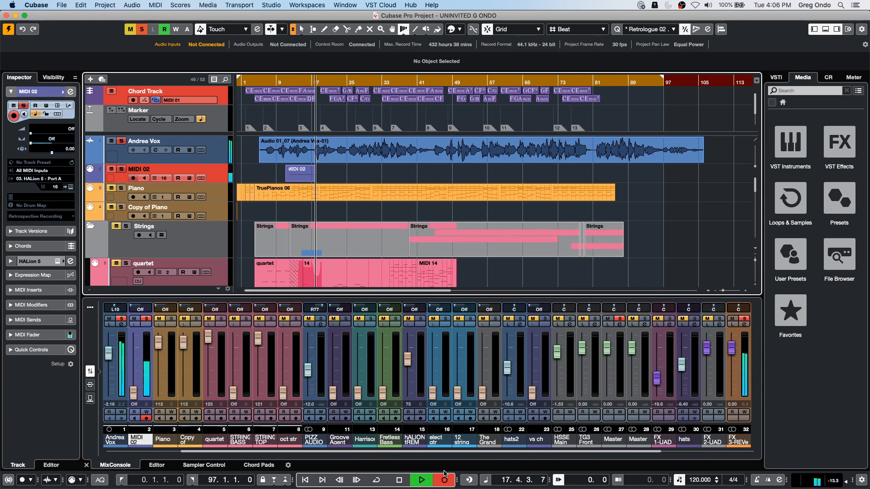
{"action": "key", "text": "space"}
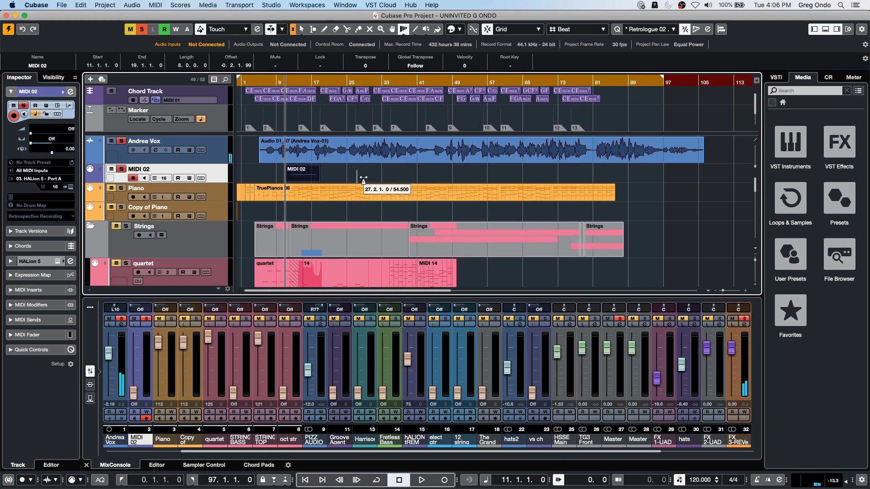
- Merge the tempo from the recorded MIDI 02 tapping part, using 1/4 tapping with Begin at Bar Start enabled
{"action": "right_click", "coordinate": [329, 174]}
{"action": "left_click", "coordinate": [330, 171]}
{"action": "left_click", "coordinate": [341, 176]}
{"action": "left_click", "coordinate": [311, 176]}
{"action": "left_click", "coordinate": [104, 5]}
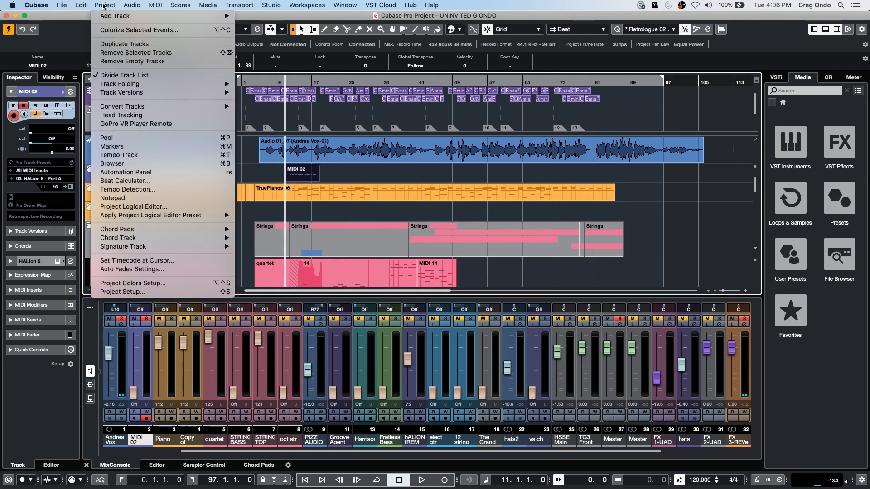
{"action": "mouse_move", "coordinate": [155, 5]}
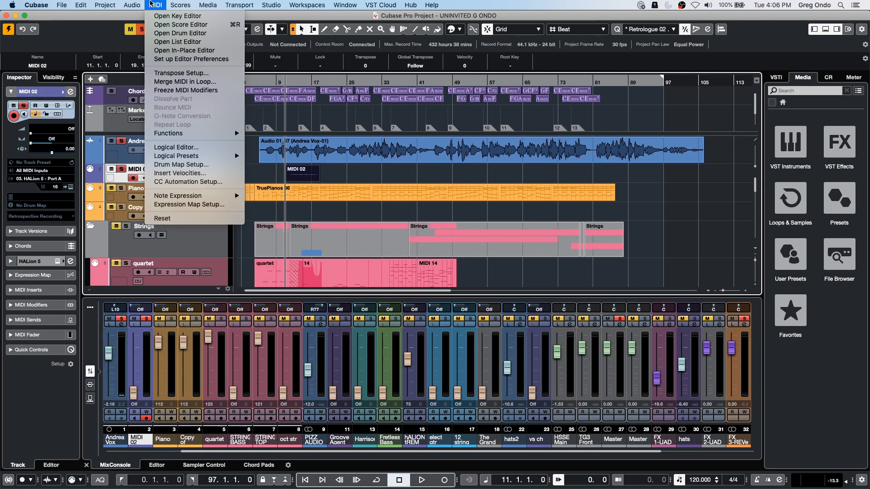
{"action": "mouse_move", "coordinate": [206, 135]}
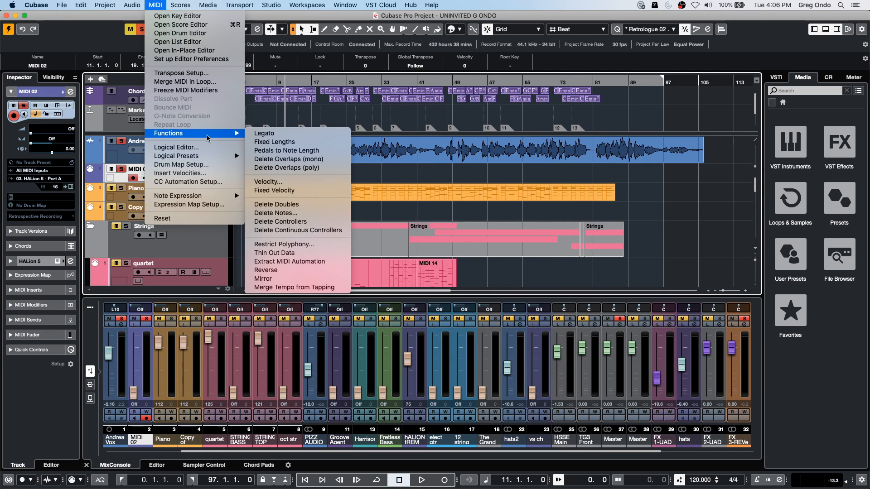
{"action": "left_click", "coordinate": [339, 288]}
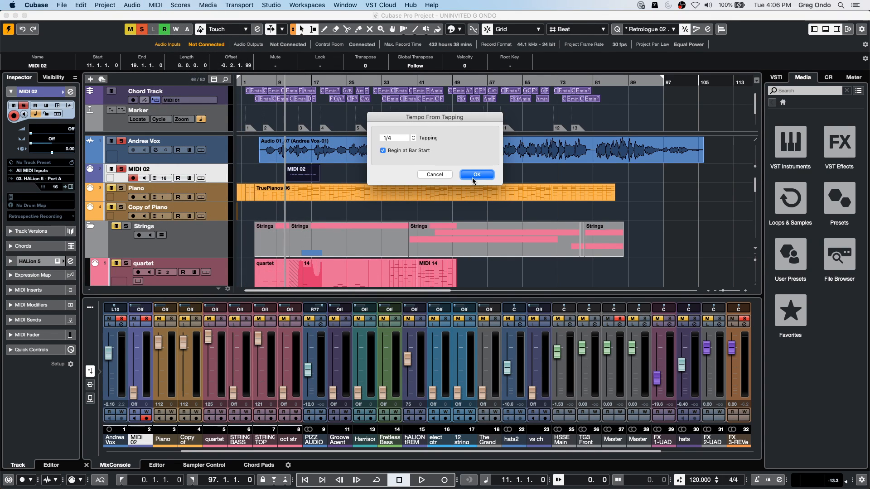
{"action": "left_click", "coordinate": [477, 176]}
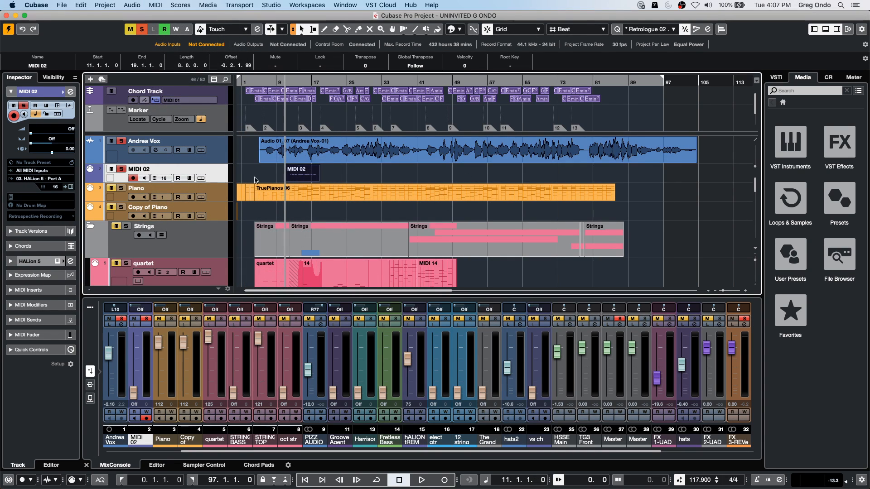
- Make the MIDI 02 track taller and add a tempo track below it
{"action": "left_click_drag", "start_coordinate": [195, 180], "coordinate": [194, 190]}
{"action": "right_click", "coordinate": [213, 178]}
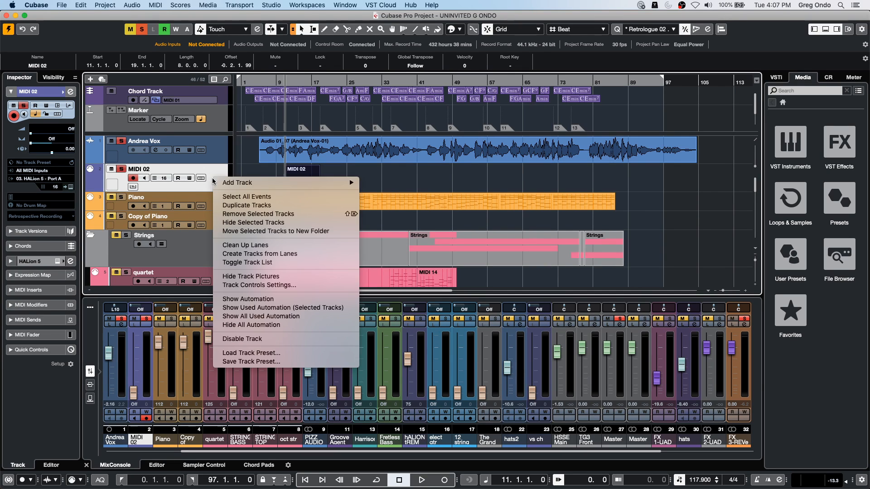
{"action": "mouse_move", "coordinate": [320, 183]}
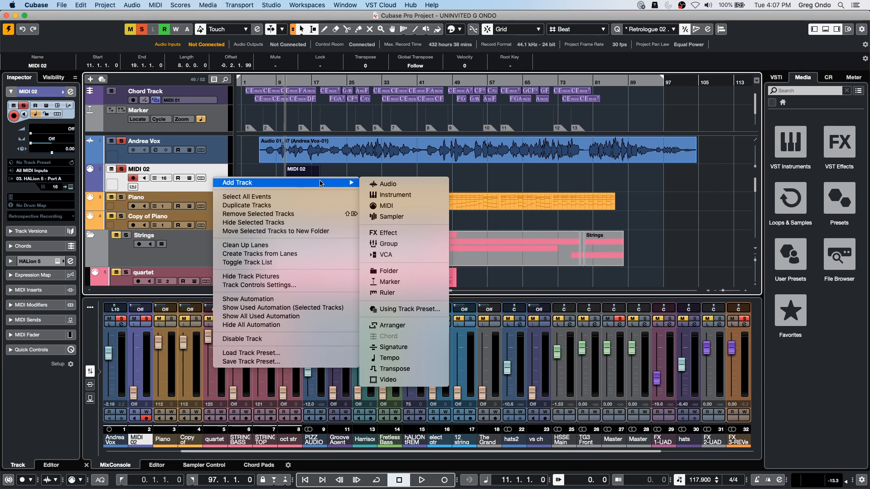
{"action": "left_click", "coordinate": [426, 357]}
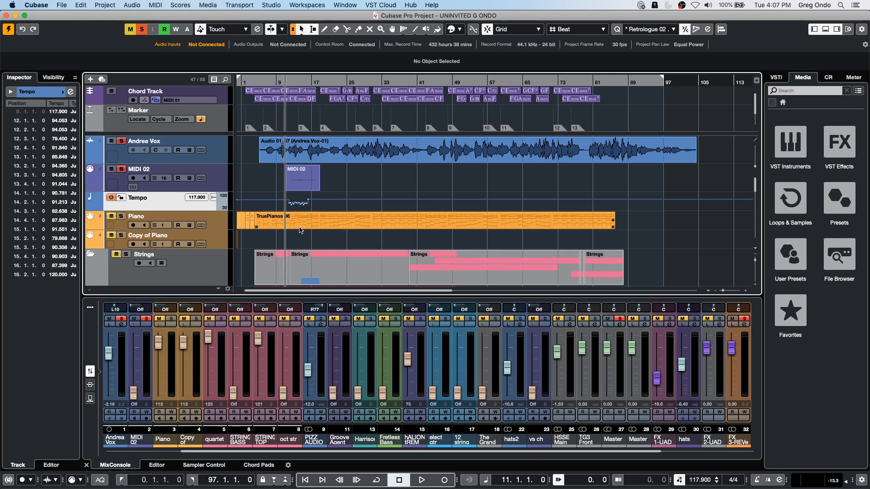
- Undo the tempo track addition and the tempo merge so the project returns to its fixed tempo
{"action": "key", "text": "super+z"}
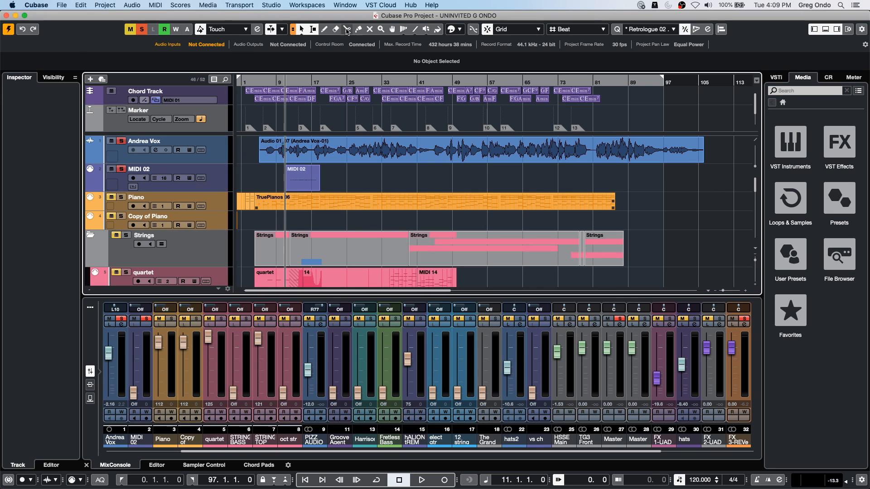
- Review the Steinberg UR24C ports and the VST Audio System options in Studio Setup, then close the setup
{"action": "left_click", "coordinate": [277, 6]}
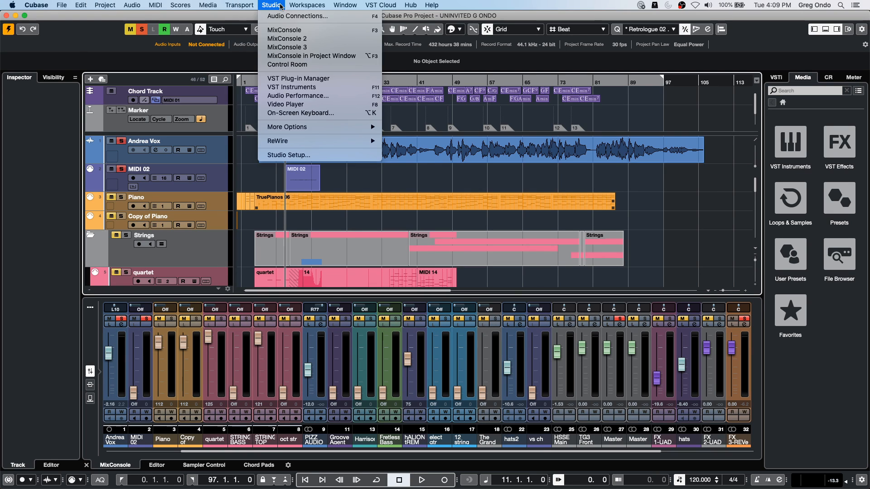
{"action": "left_click", "coordinate": [295, 156]}
{"action": "left_click", "coordinate": [204, 226]}
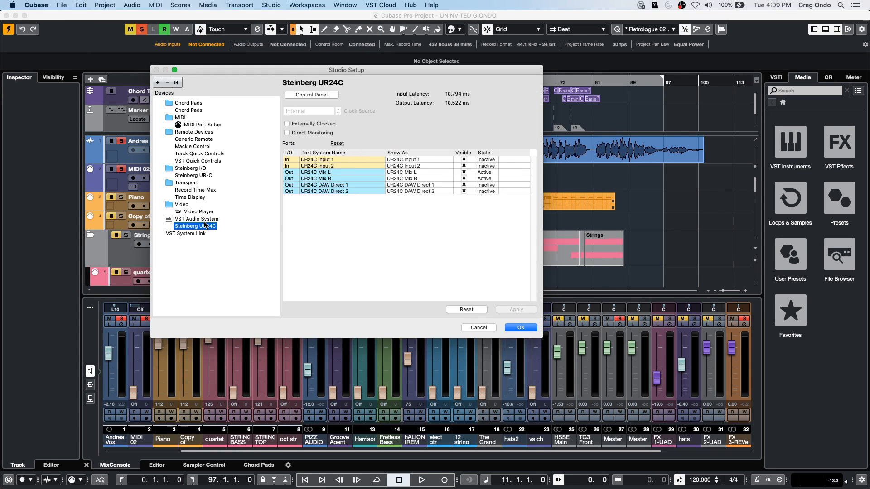
{"action": "left_click", "coordinate": [206, 220]}
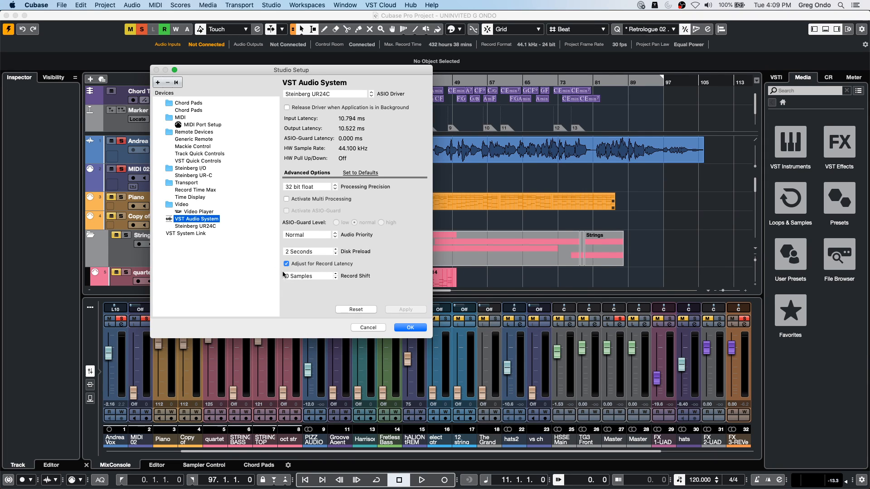
{"action": "left_click", "coordinate": [411, 328]}
- Demonstrate toggling Constrain Delay Compensation
{"action": "left_click", "coordinate": [9, 479]}
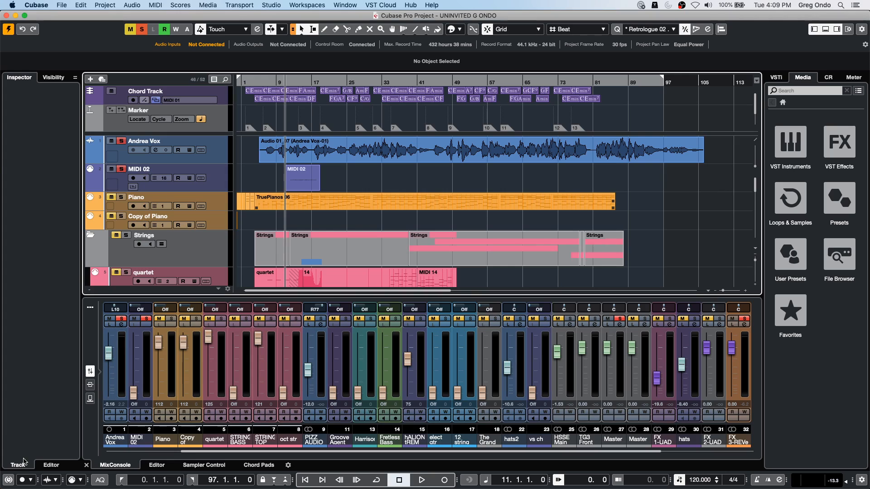
{"action": "left_click", "coordinate": [8, 479]}
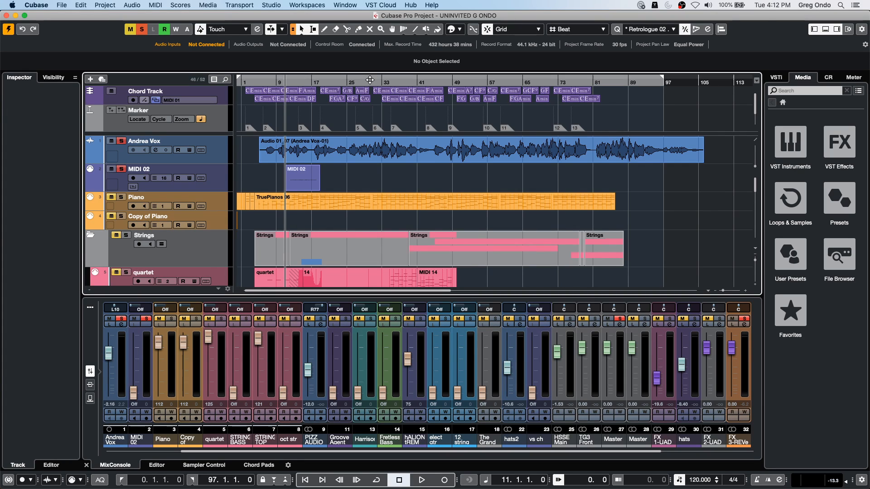
- Open the first elect gtr part on the 12 string double track in the Key Editor and zoom to its notes
{"action": "left_click", "coordinate": [328, 206]}
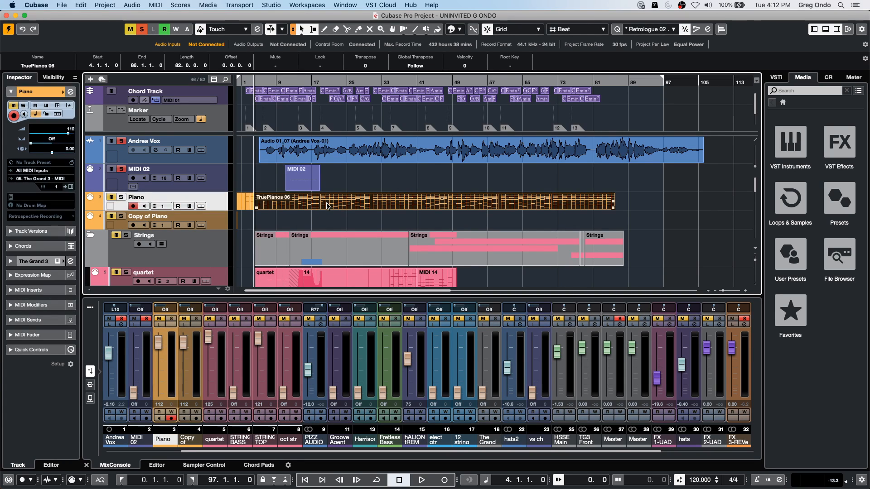
{"action": "scroll", "coordinate": [326, 204], "scroll_direction": "down", "scroll_amount": 10}
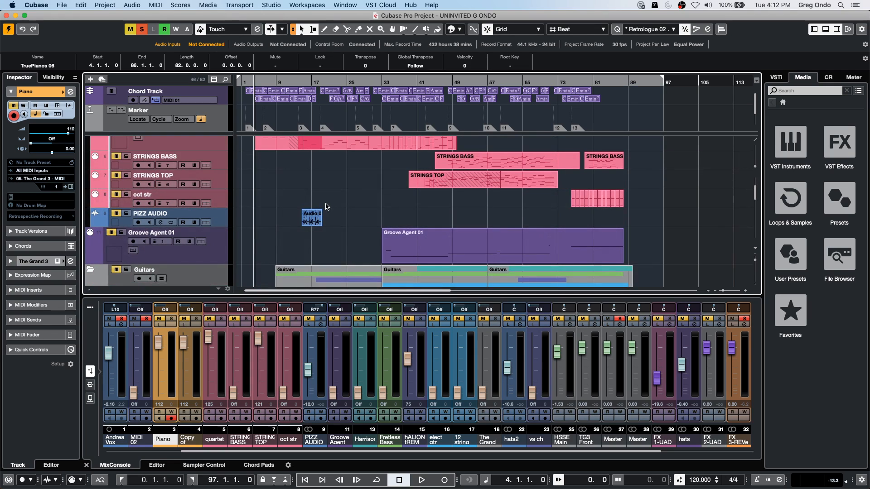
{"action": "scroll", "coordinate": [326, 204], "scroll_direction": "down", "scroll_amount": 5}
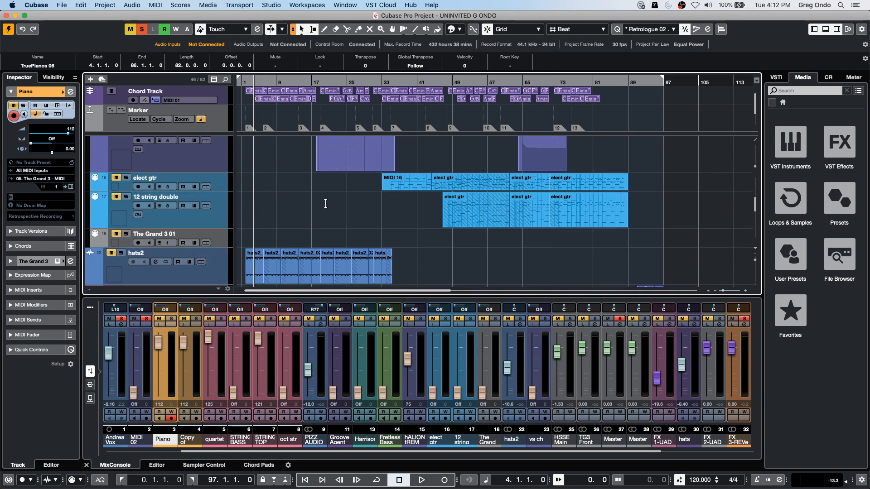
{"action": "left_click", "coordinate": [467, 205]}
{"action": "left_click", "coordinate": [466, 205]}
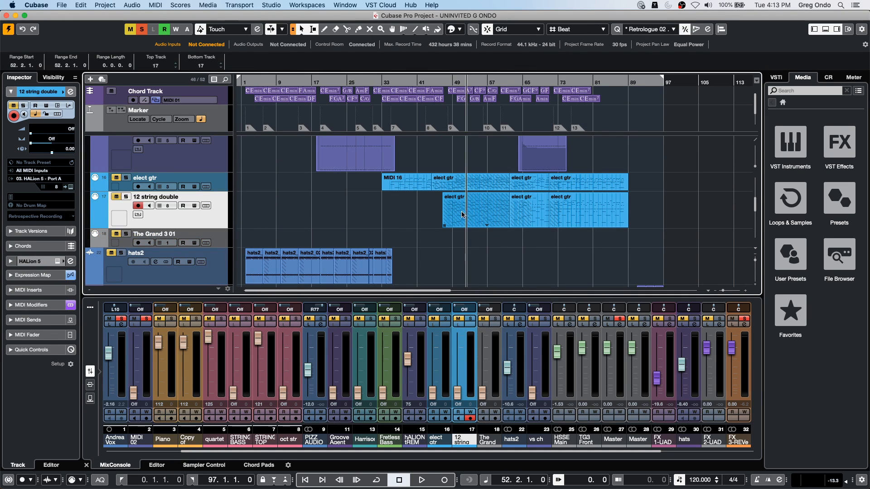
{"action": "double_click", "coordinate": [453, 213]}
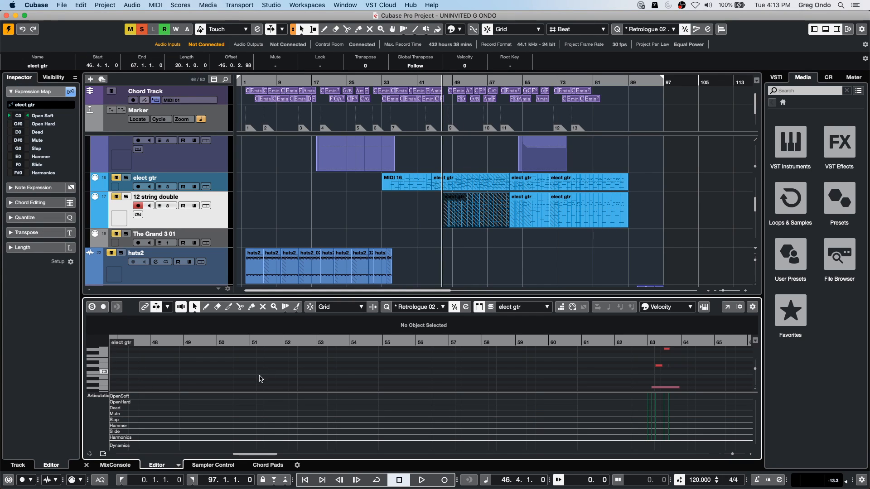
{"action": "left_click_drag", "start_coordinate": [354, 340], "coordinate": [362, 323]}
{"action": "scroll", "coordinate": [417, 363], "scroll_direction": "down", "scroll_amount": 2}
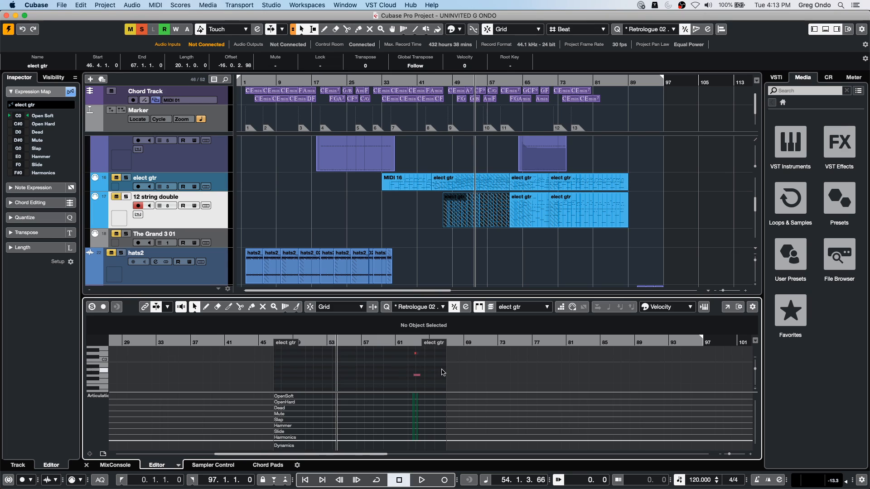
{"action": "left_click_drag", "start_coordinate": [416, 345], "coordinate": [421, 382]}
- Open the elect gtr part in a separate Key Editor window and shrink that window to reveal the project behind it
{"action": "left_click", "coordinate": [727, 307]}
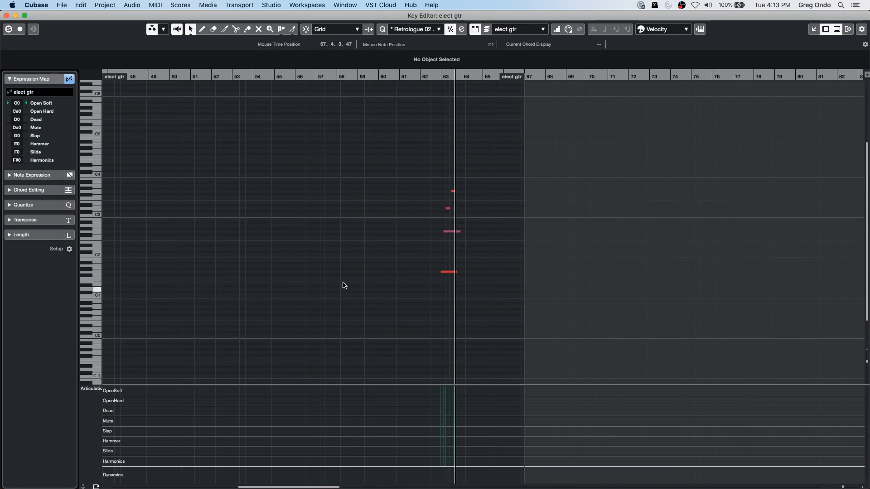
{"action": "left_click", "coordinate": [24, 16]}
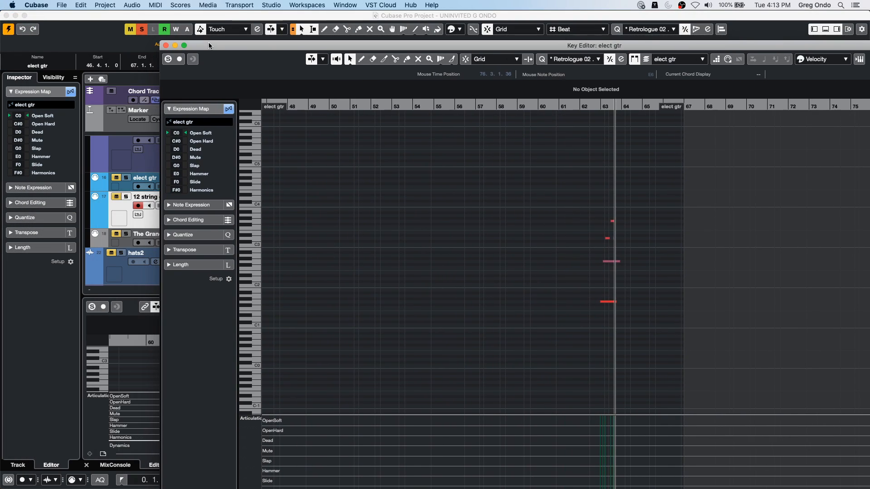
{"action": "left_click_drag", "start_coordinate": [158, 41], "coordinate": [554, 204]}
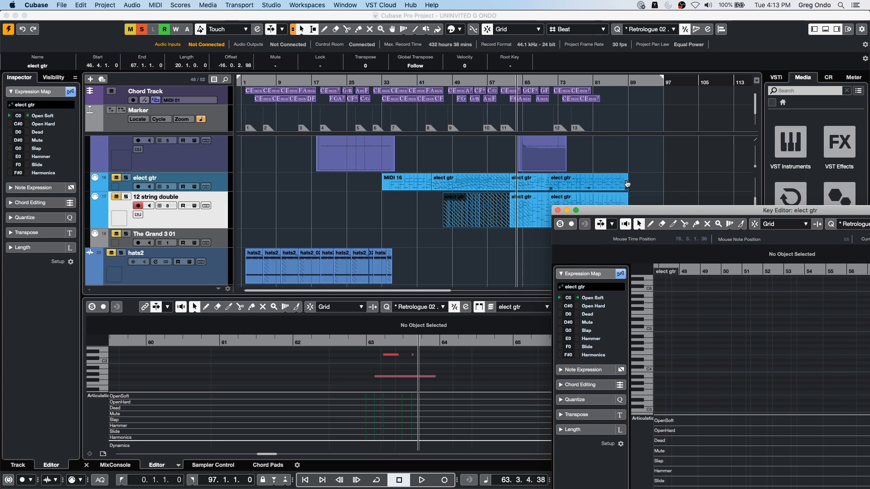
{"action": "left_click_drag", "start_coordinate": [639, 207], "coordinate": [436, 149]}
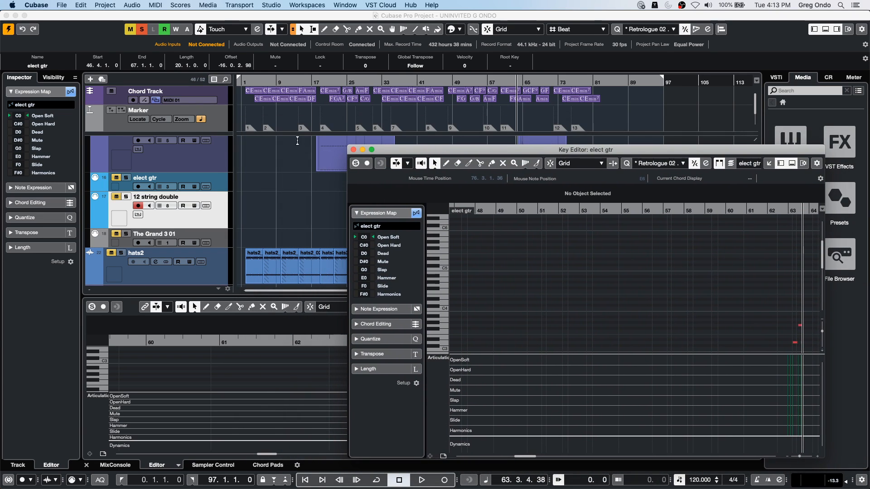
{"action": "left_click_drag", "start_coordinate": [349, 146], "coordinate": [428, 232]}
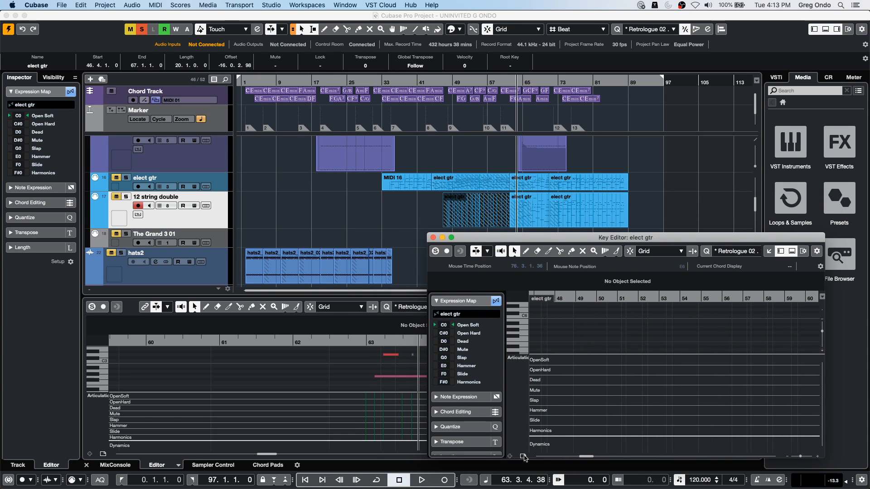
- Switch the separate Key Editor's controller lane from Articulations/Dynamics to Velocity and reduce the lane's height
{"action": "left_click", "coordinate": [521, 364]}
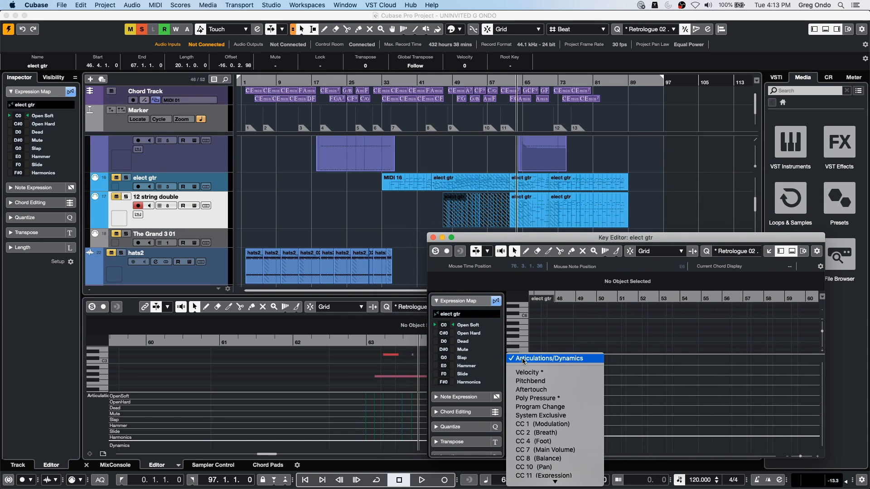
{"action": "left_click", "coordinate": [526, 369]}
{"action": "left_click_drag", "start_coordinate": [625, 355], "coordinate": [625, 442]}
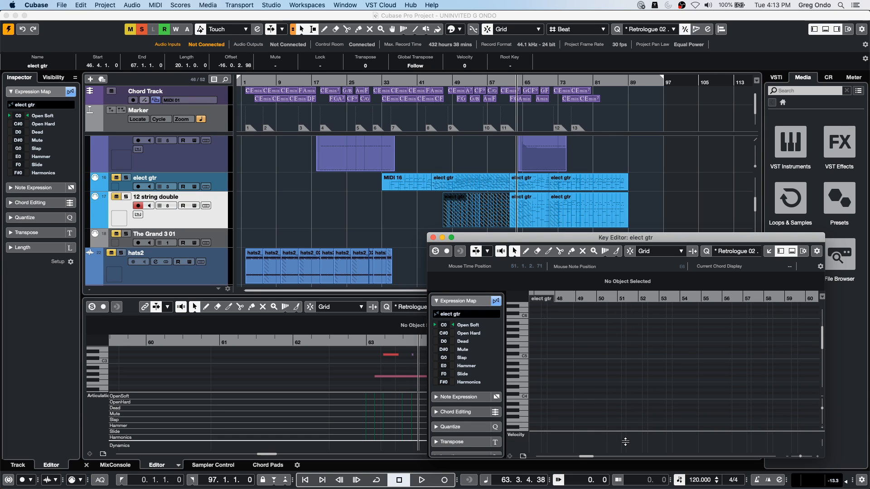
{"action": "left_click", "coordinate": [601, 297]}
{"action": "left_click_drag", "start_coordinate": [602, 272], "coordinate": [635, 266]}
- Open the MIDI 16 part of the elect gtr track in its own Key Editor window and shrink the window over the project
{"action": "double_click", "coordinate": [403, 186]}
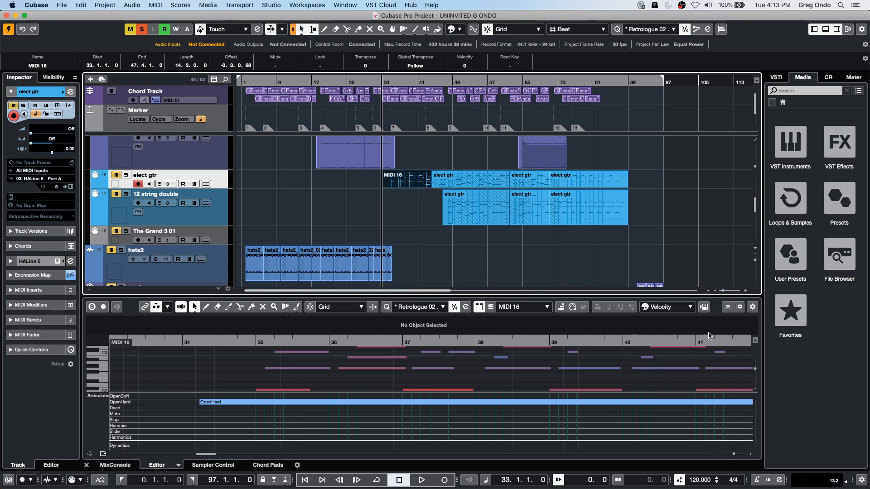
{"action": "left_click", "coordinate": [727, 307]}
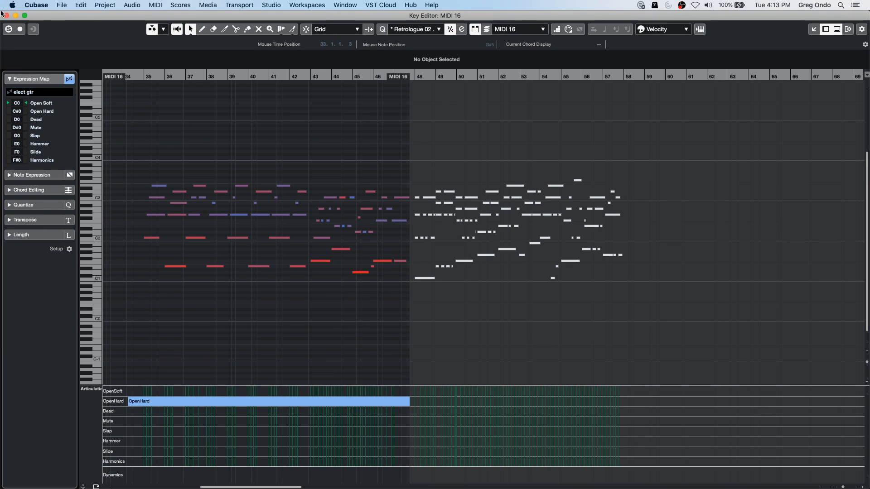
{"action": "left_click_drag", "start_coordinate": [57, 15], "coordinate": [89, 22]}
{"action": "left_click_drag", "start_coordinate": [36, 20], "coordinate": [435, 206]}
{"action": "scroll", "coordinate": [634, 343], "scroll_direction": "down", "scroll_amount": 3}
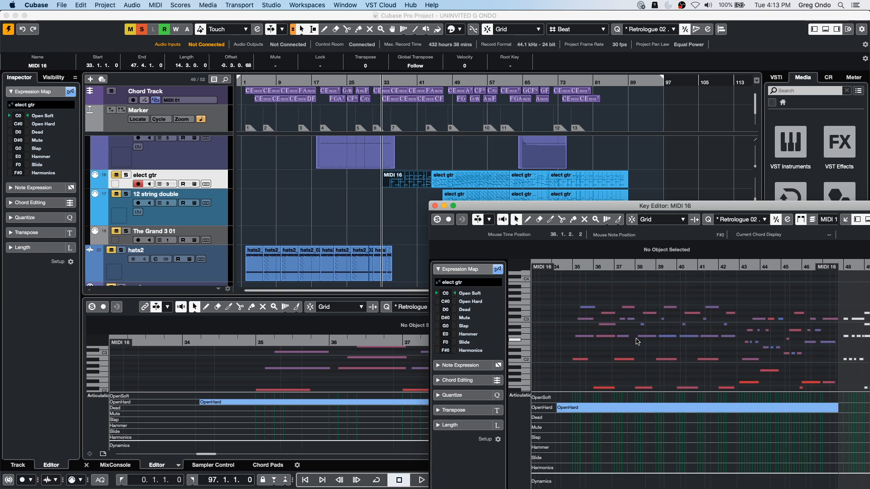
{"action": "left_click_drag", "start_coordinate": [555, 202], "coordinate": [586, 205]}
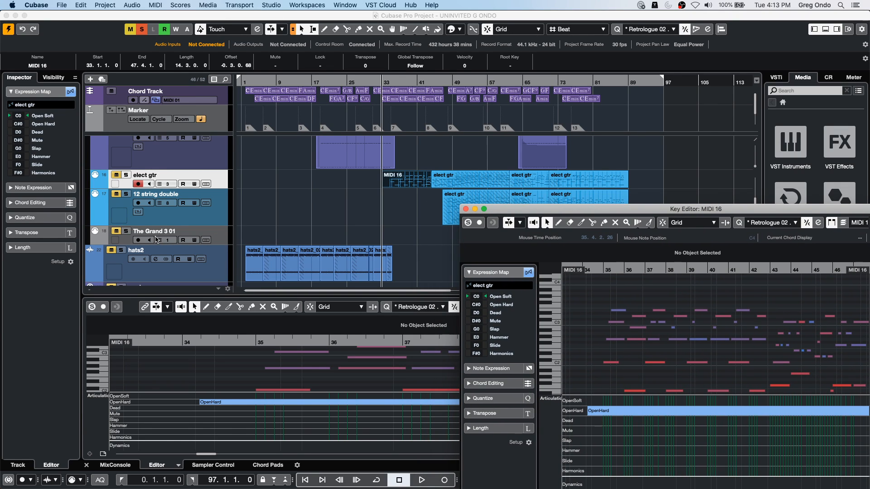
- Deactivate all solos, bring the project window forward and audition the arrangement from bar 33
{"action": "key", "text": "space"}
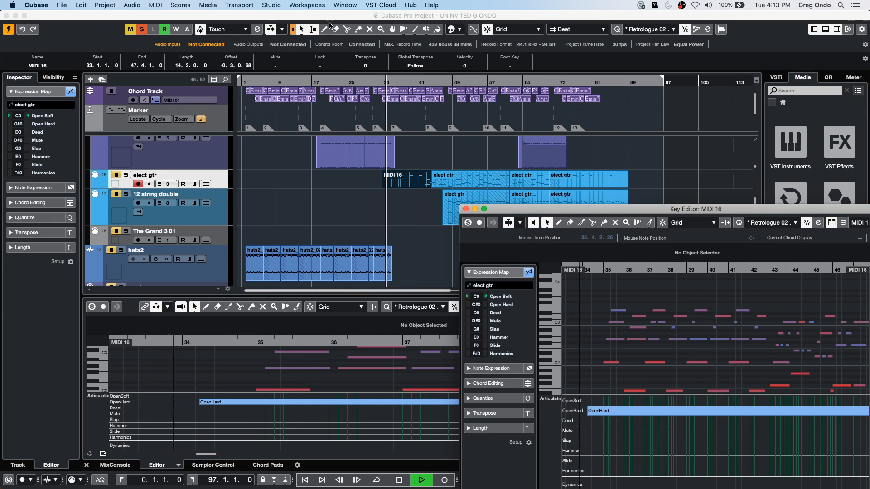
{"action": "left_click", "coordinate": [404, 194]}
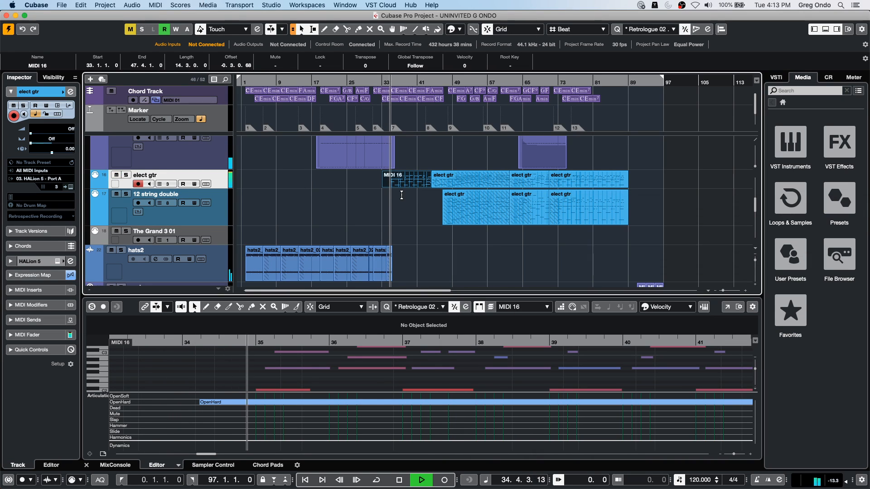
{"action": "key", "text": "space"}
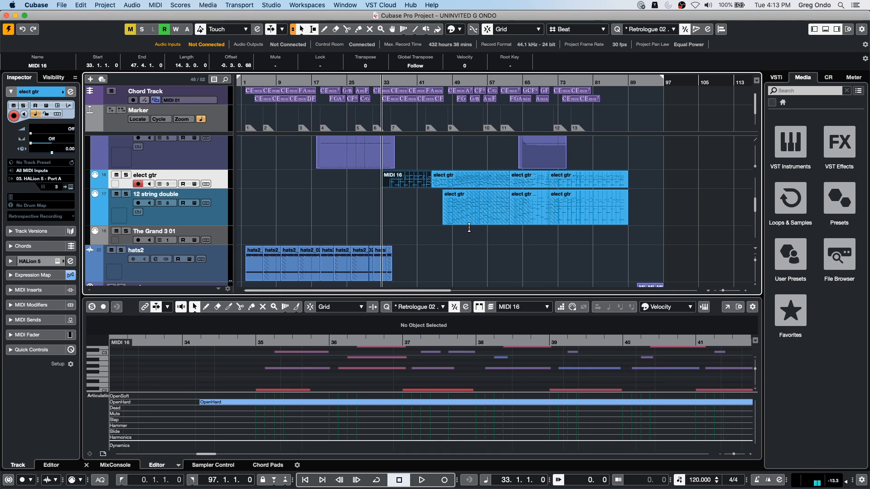
{"action": "key", "text": "space"}
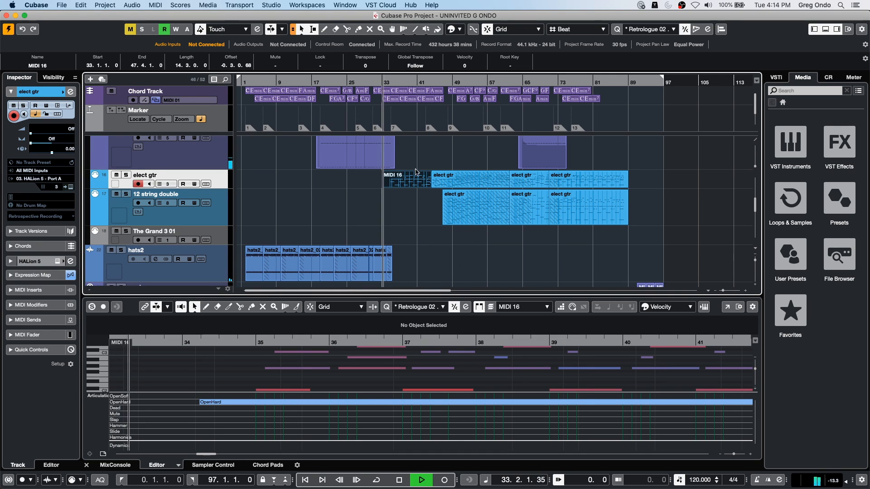
{"action": "key", "text": "space"}
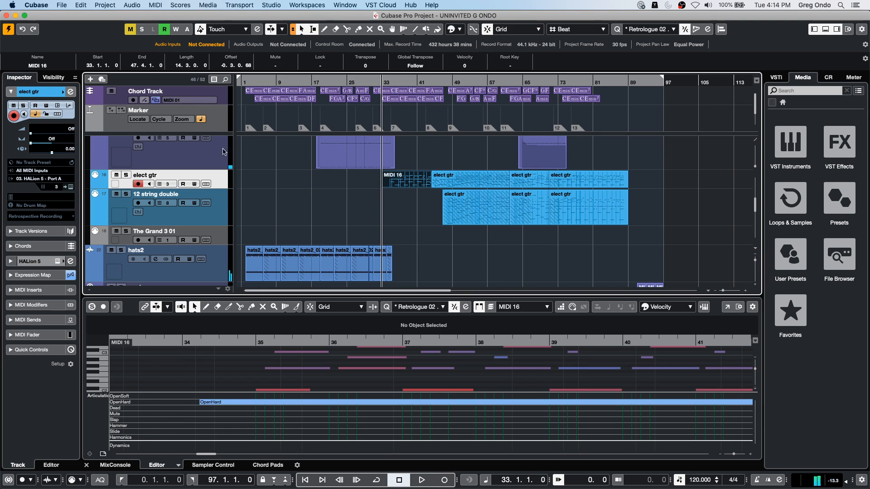
- Play the MIDI 16 guitar part from bar 33 to about bar 36, deselect the part and stop playback
{"action": "scroll", "coordinate": [278, 170], "scroll_direction": "down", "scroll_amount": 3}
{"action": "scroll", "coordinate": [336, 171], "scroll_direction": "up", "scroll_amount": 3}
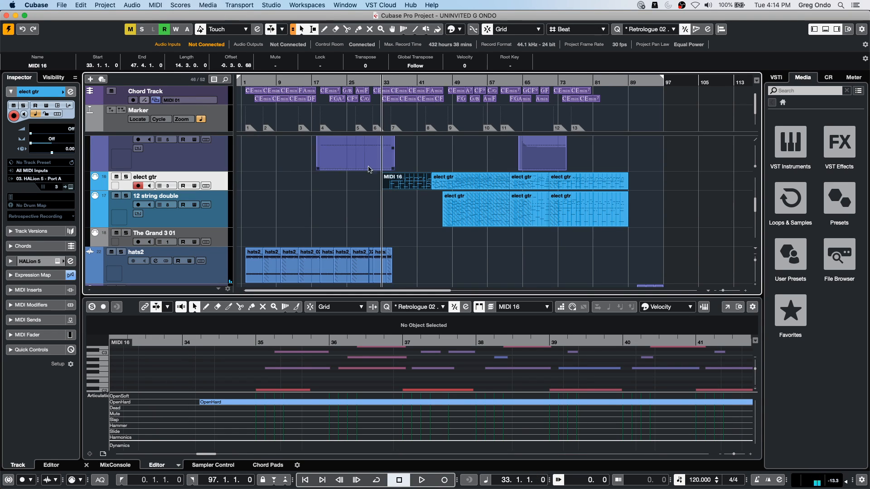
{"action": "scroll", "coordinate": [363, 210], "scroll_direction": "up", "scroll_amount": 1}
{"action": "key", "text": "space"}
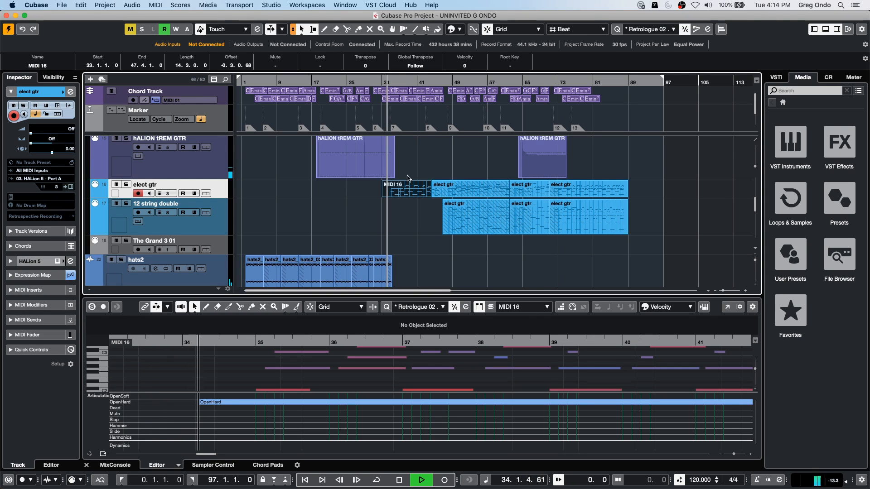
{"action": "left_click", "coordinate": [410, 193]}
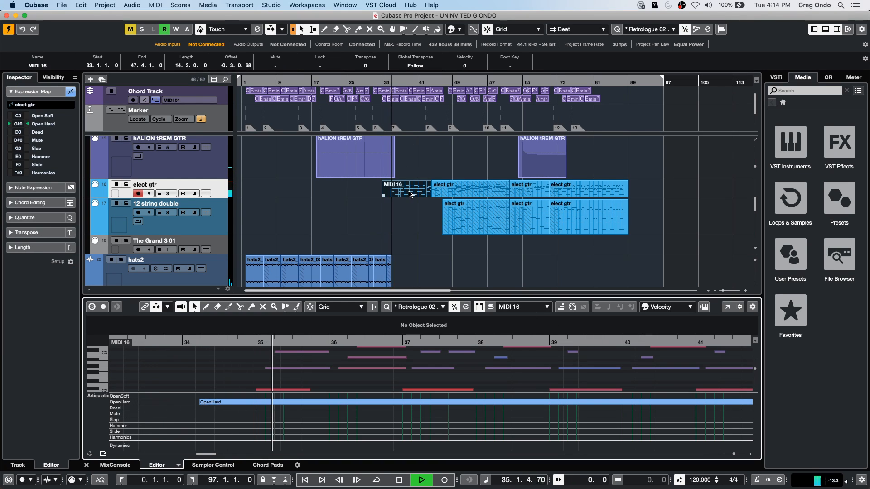
{"action": "left_click", "coordinate": [349, 236]}
{"action": "key", "text": "space"}
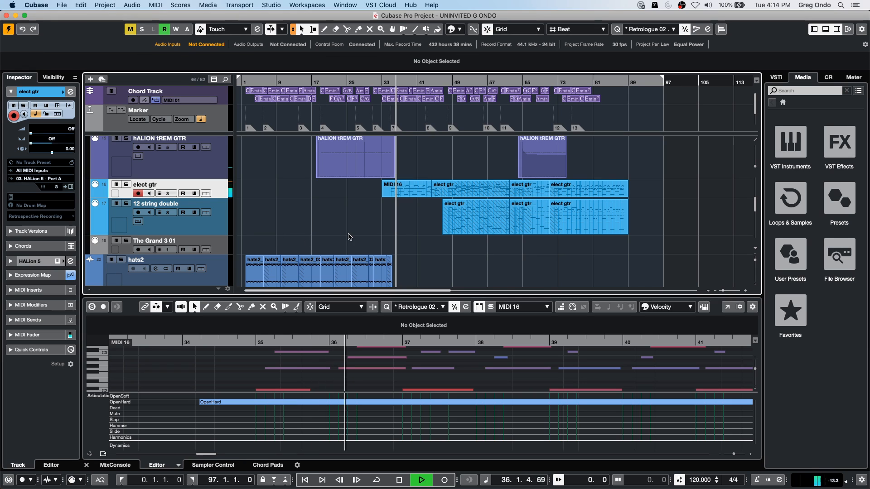
- Revert the project to its previously saved version and delete the files created since the last save
{"action": "left_click", "coordinate": [60, 5]}
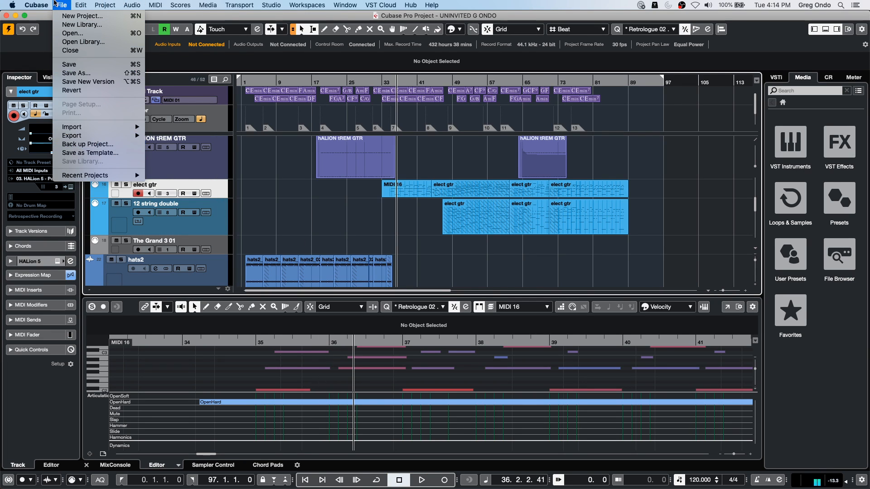
{"action": "mouse_move", "coordinate": [38, 5]}
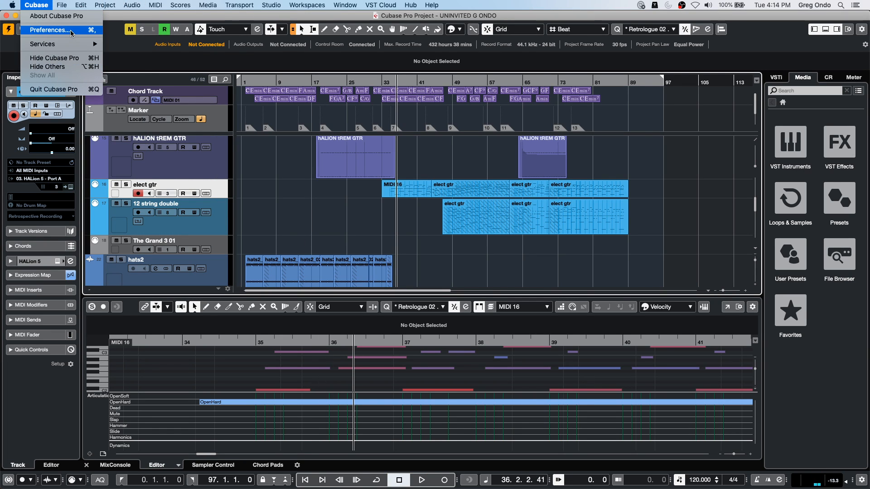
{"action": "mouse_move", "coordinate": [67, 6]}
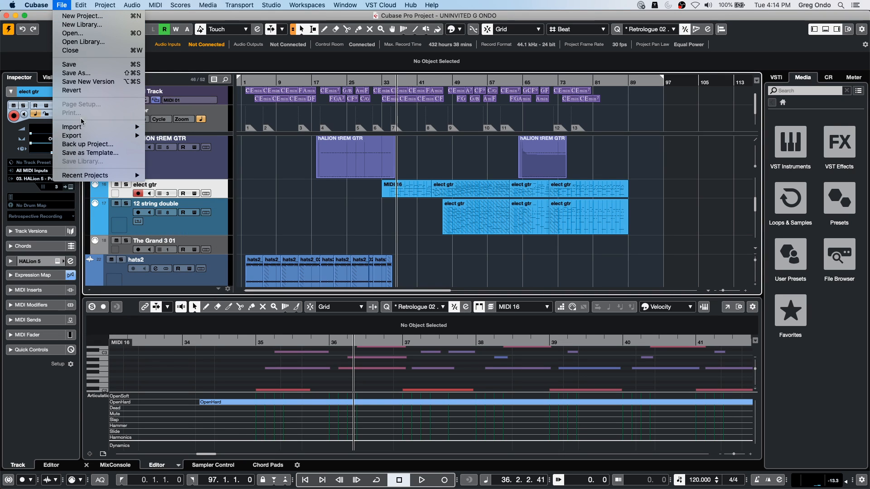
{"action": "left_click", "coordinate": [72, 90]}
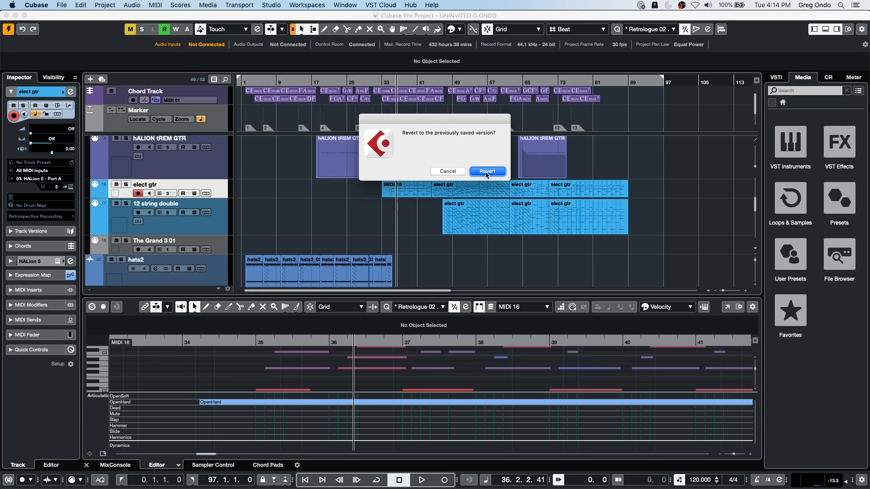
{"action": "left_click", "coordinate": [486, 171]}
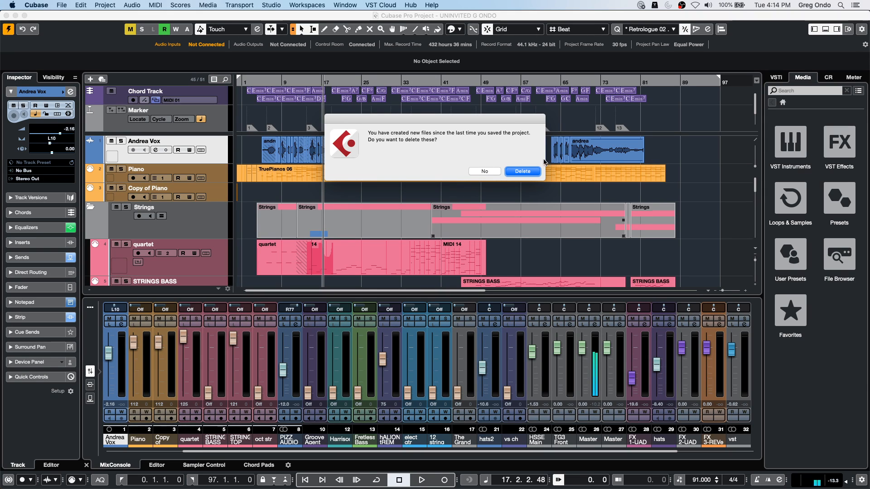
{"action": "left_click", "coordinate": [530, 172]}
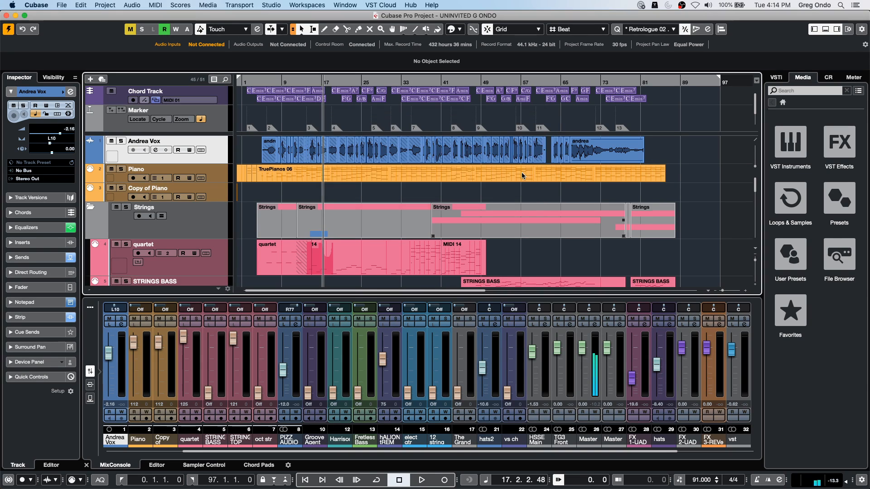
- Turn on the cycle range, show more of the timeline and start playback partway through the arrangement
{"action": "left_click", "coordinate": [308, 77]}
{"action": "left_click_drag", "start_coordinate": [309, 83], "coordinate": [369, 83]}
{"action": "key", "text": "space"}
- Open the quartet track's MIDI 14 part in the lower-zone editor, play from an earlier bar and move the editor to its own window
{"action": "scroll", "coordinate": [367, 190], "scroll_direction": "down", "scroll_amount": 6}
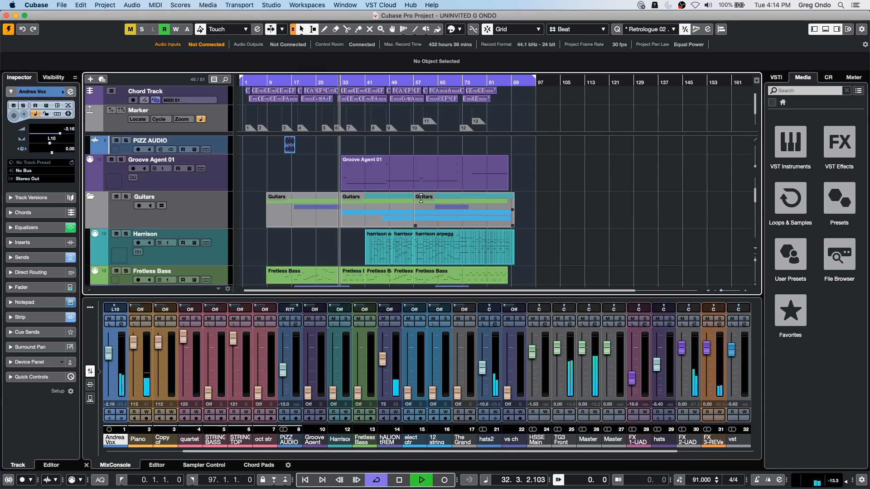
{"action": "scroll", "coordinate": [367, 191], "scroll_direction": "up", "scroll_amount": 3}
{"action": "double_click", "coordinate": [346, 158]}
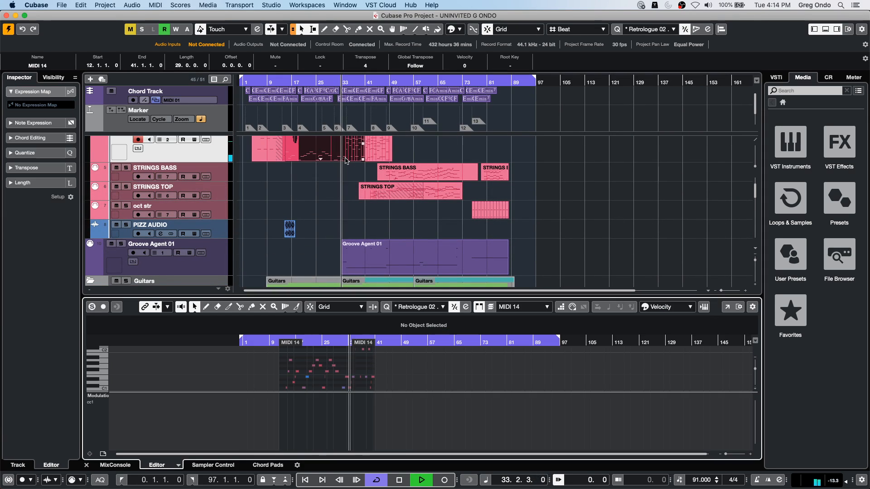
{"action": "left_click", "coordinate": [303, 342]}
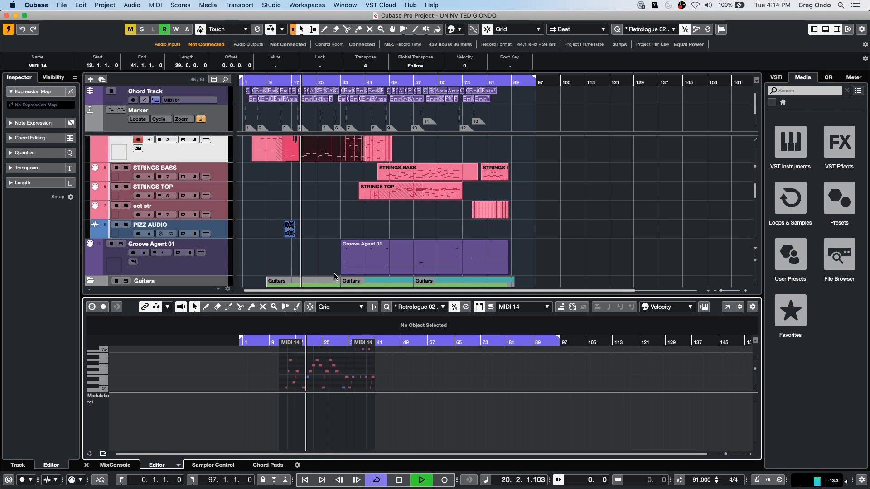
{"action": "left_click", "coordinate": [727, 306]}
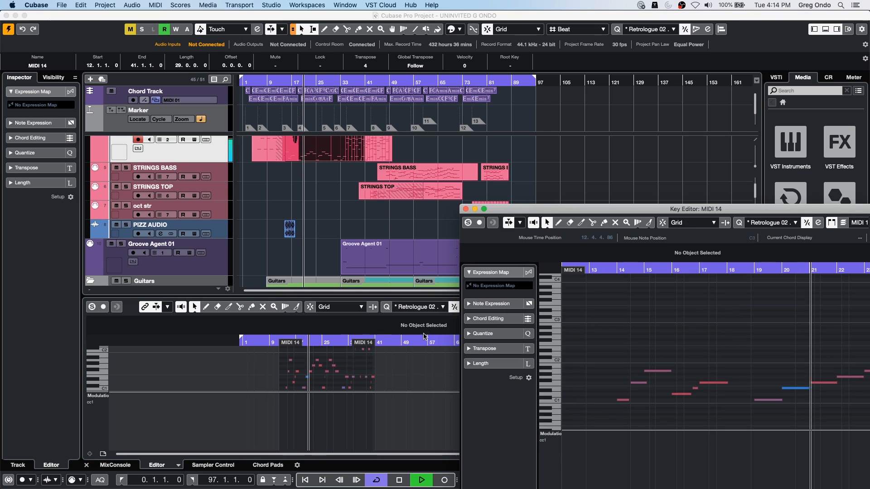
- Open the first Fretless Bass part in the lower-zone Key Editor and stop playback
{"action": "scroll", "coordinate": [295, 233], "scroll_direction": "down", "scroll_amount": 3}
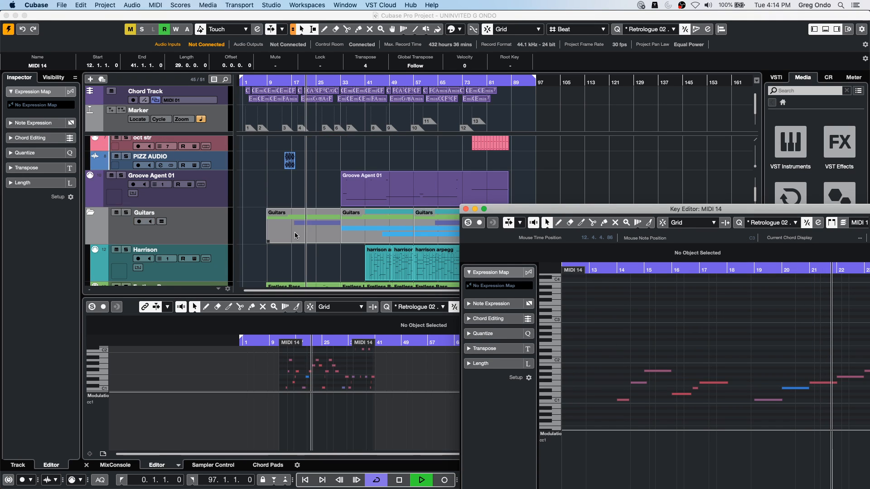
{"action": "scroll", "coordinate": [294, 236], "scroll_direction": "down", "scroll_amount": 4}
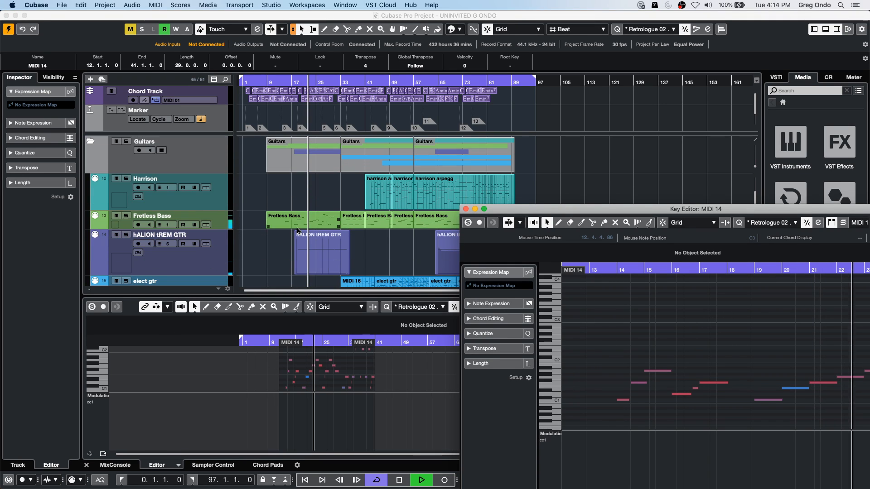
{"action": "double_click", "coordinate": [326, 224]}
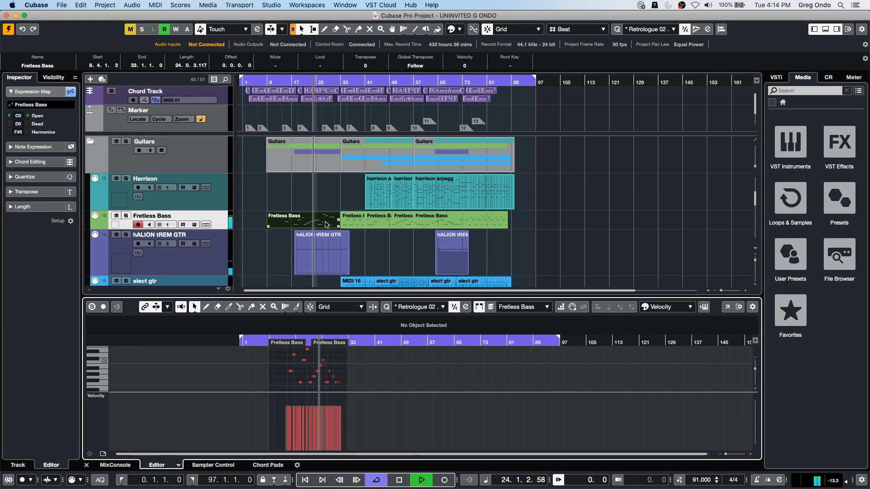
{"action": "key", "text": "space"}
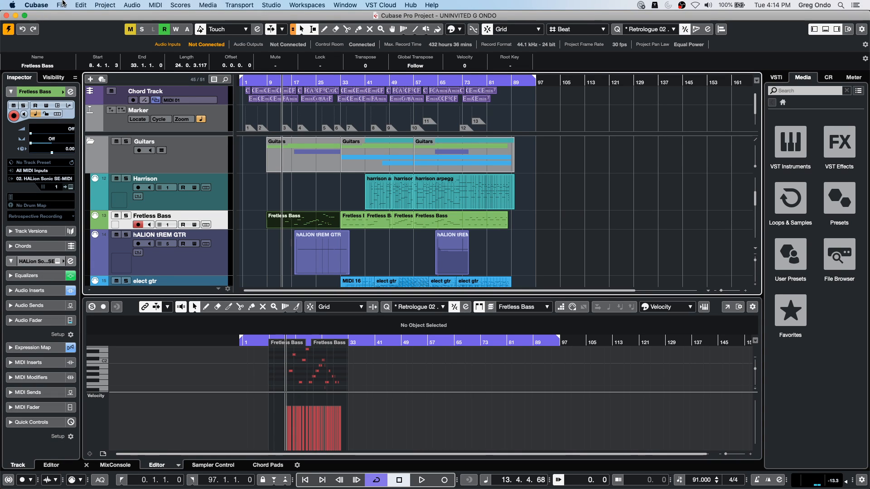
- Set the Editors preference to Double-click opens Editor in a Window and apply it
{"action": "left_click", "coordinate": [37, 5]}
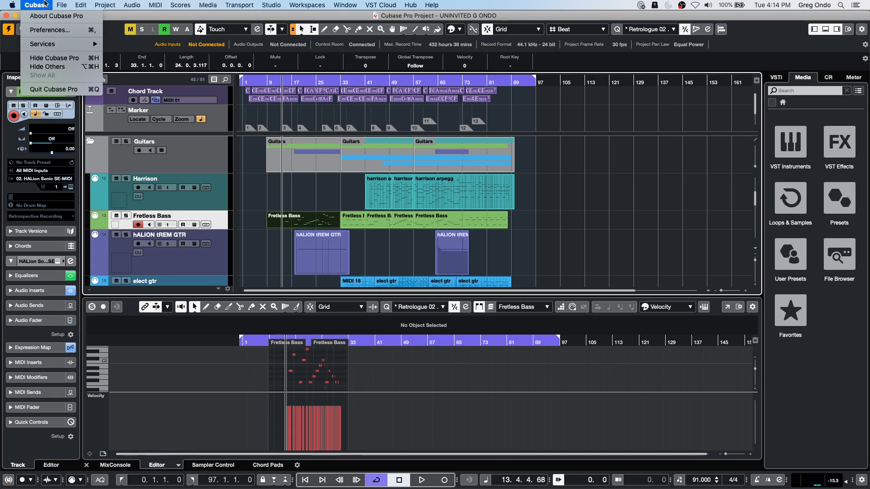
{"action": "left_click", "coordinate": [60, 31]}
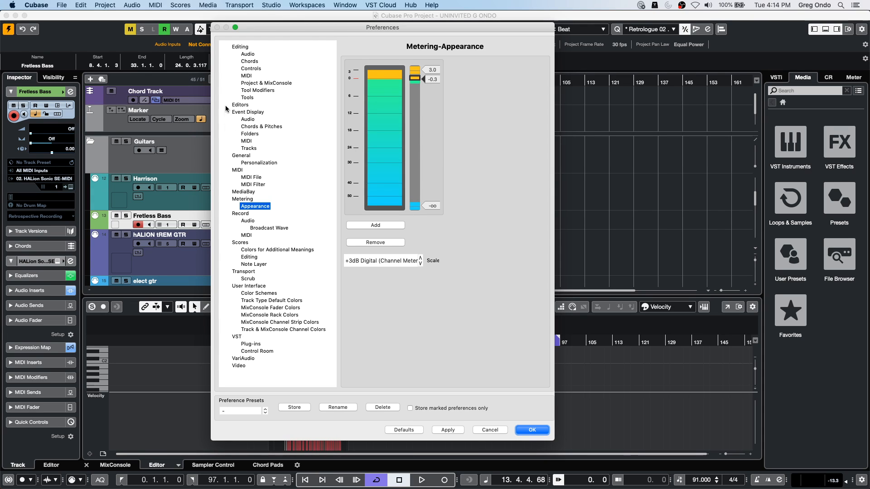
{"action": "left_click", "coordinate": [240, 105]}
{"action": "left_click", "coordinate": [485, 100]}
{"action": "left_click", "coordinate": [472, 88]}
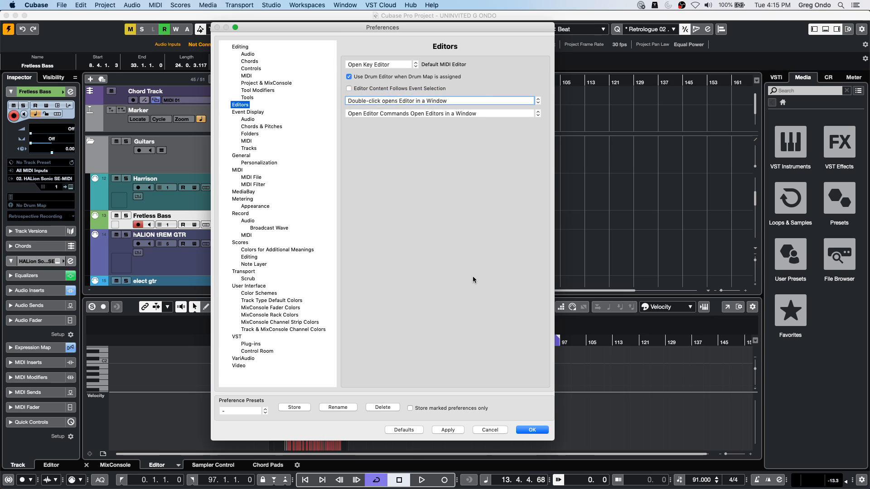
{"action": "left_click", "coordinate": [532, 430]}
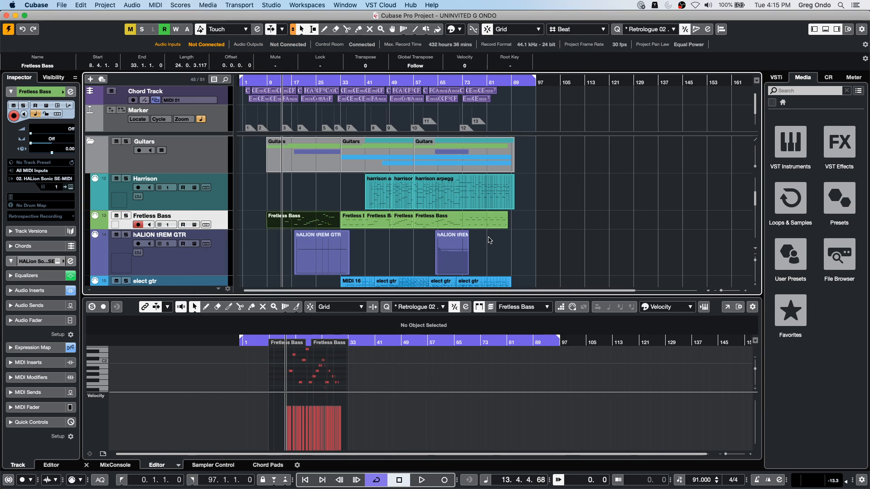
- Resume playback and open the first Fretless Bass part in its own Key Editor window
{"action": "left_click", "coordinate": [305, 228]}
{"action": "key", "text": "space"}
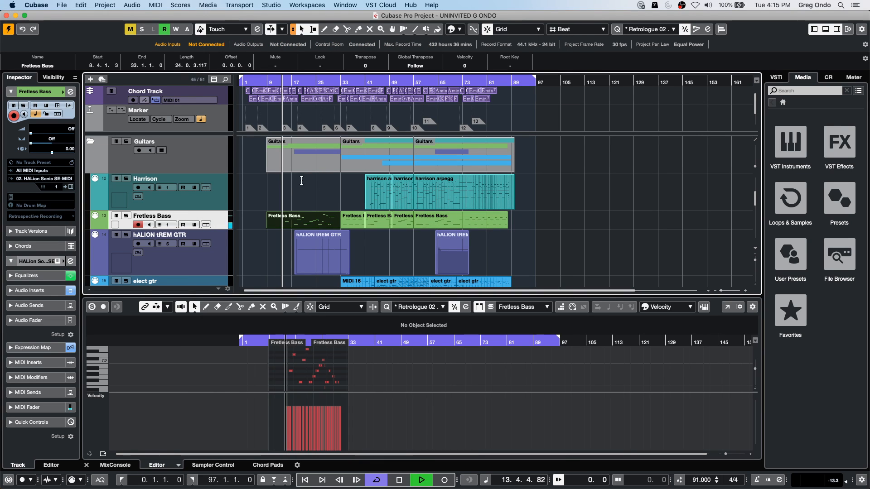
{"action": "double_click", "coordinate": [305, 227]}
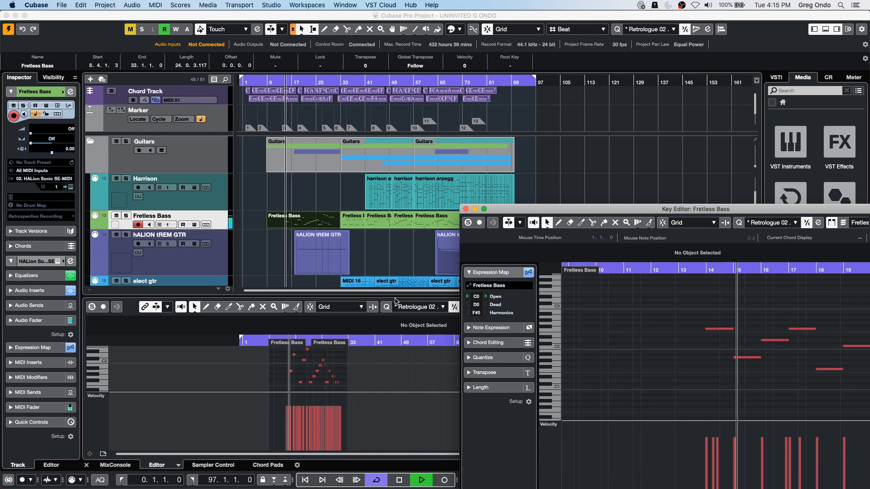
- Open the quartet track's MIDI 14 part in a separate Key Editor window during playback
{"action": "scroll", "coordinate": [311, 202], "scroll_direction": "down", "scroll_amount": 3}
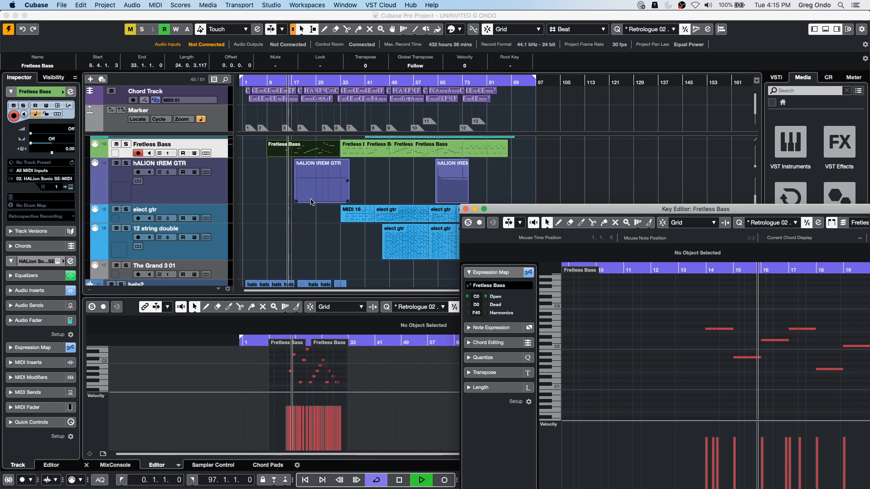
{"action": "scroll", "coordinate": [311, 203], "scroll_direction": "up", "scroll_amount": 6}
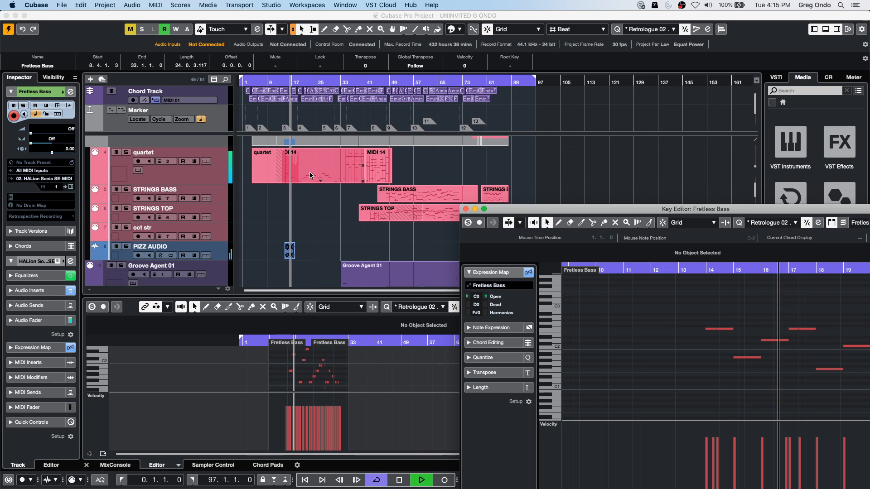
{"action": "left_click", "coordinate": [310, 176]}
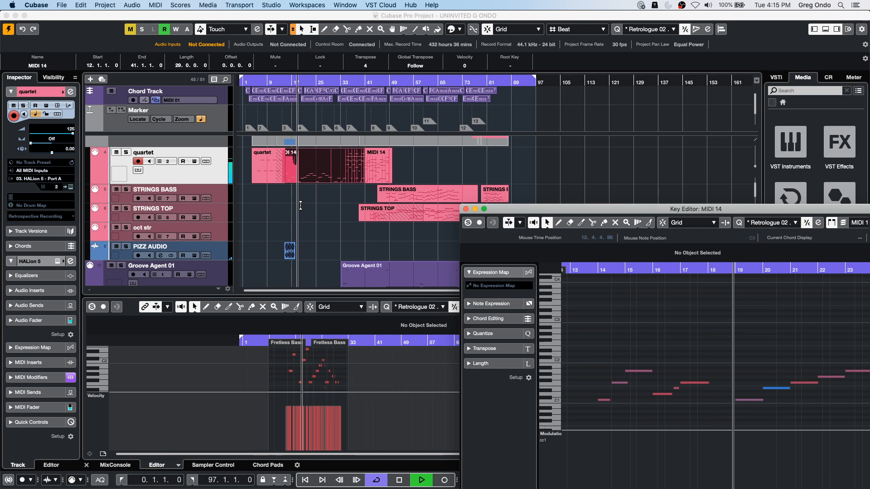
- Open the first hALION tREM GTR part, followed by the first Fretless Bass part, in a separate Key Editor window
{"action": "scroll", "coordinate": [304, 204], "scroll_direction": "down", "scroll_amount": 5}
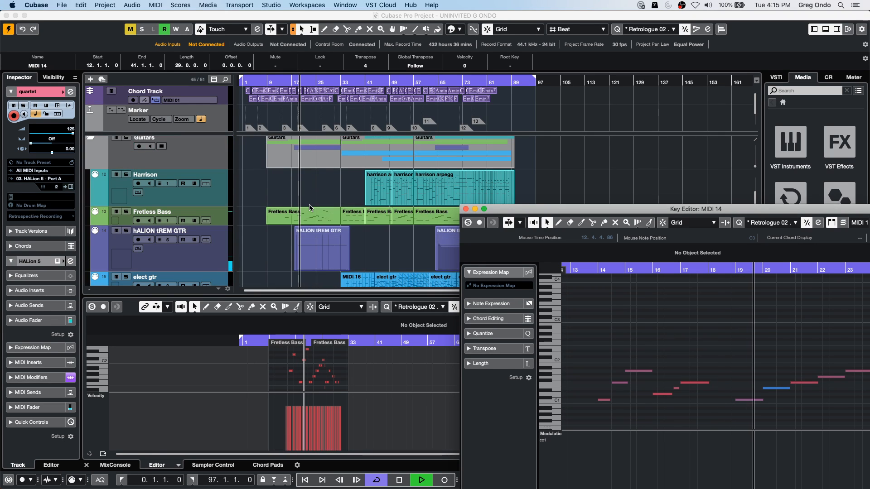
{"action": "scroll", "coordinate": [309, 205], "scroll_direction": "down", "scroll_amount": 2}
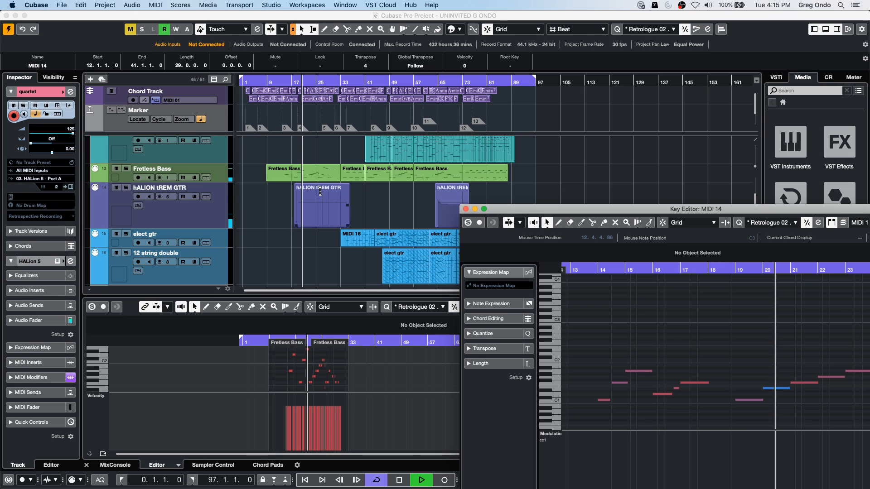
{"action": "left_click", "coordinate": [321, 212]}
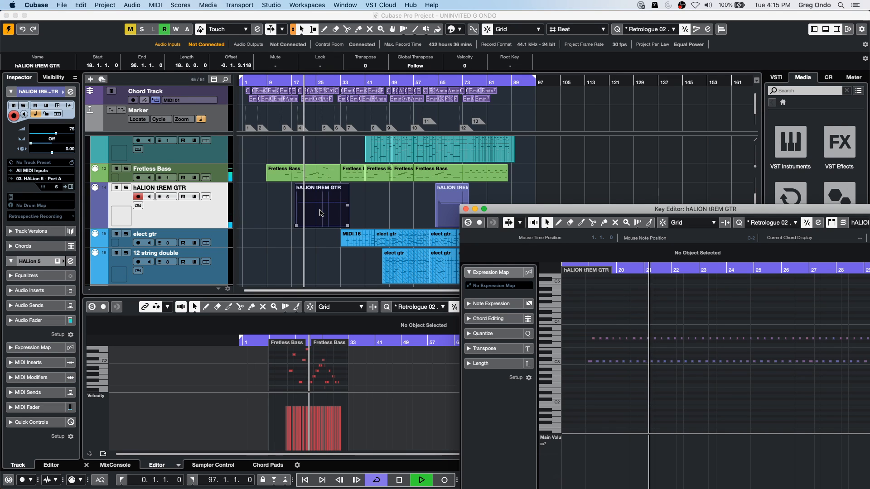
{"action": "left_click", "coordinate": [317, 176]}
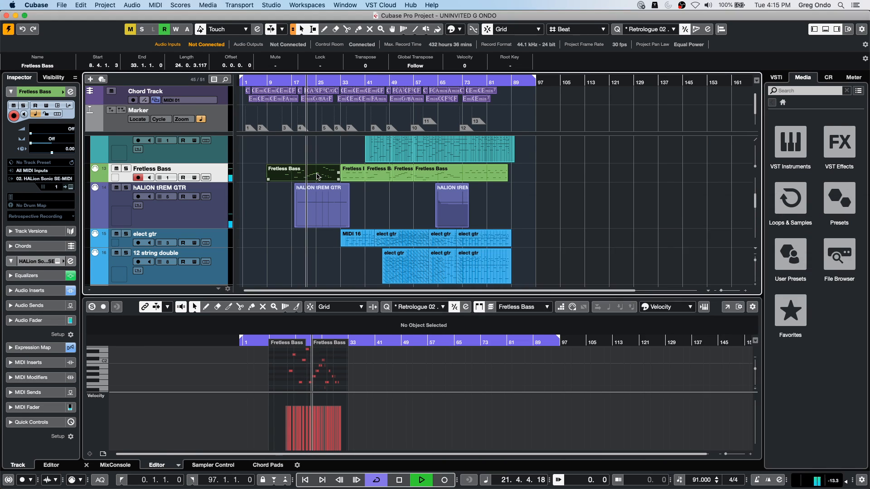
{"action": "double_click", "coordinate": [317, 176]}
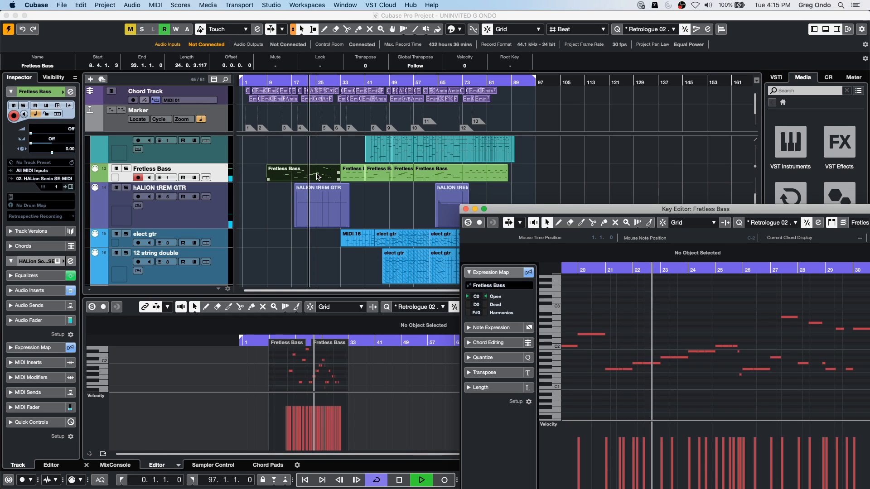
- Reopen the quartet track's MIDI 14 part in a separate Key Editor window and stop playback
{"action": "scroll", "coordinate": [312, 175], "scroll_direction": "up", "scroll_amount": 8}
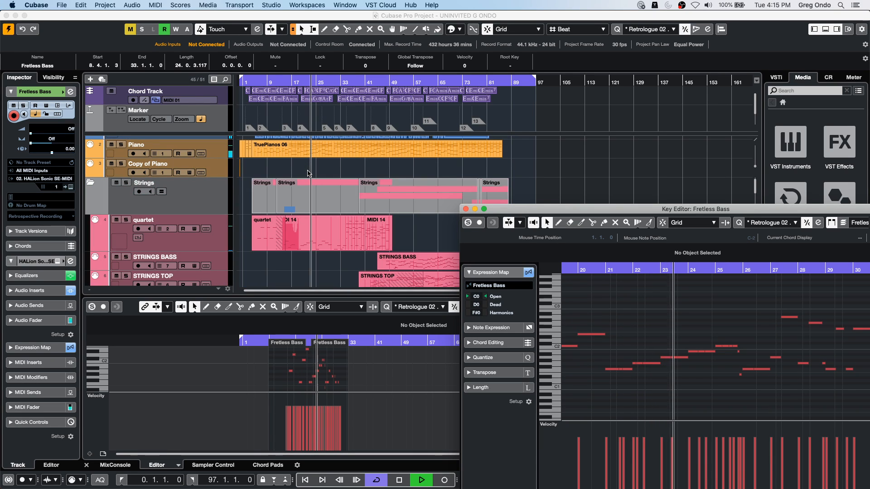
{"action": "double_click", "coordinate": [313, 236]}
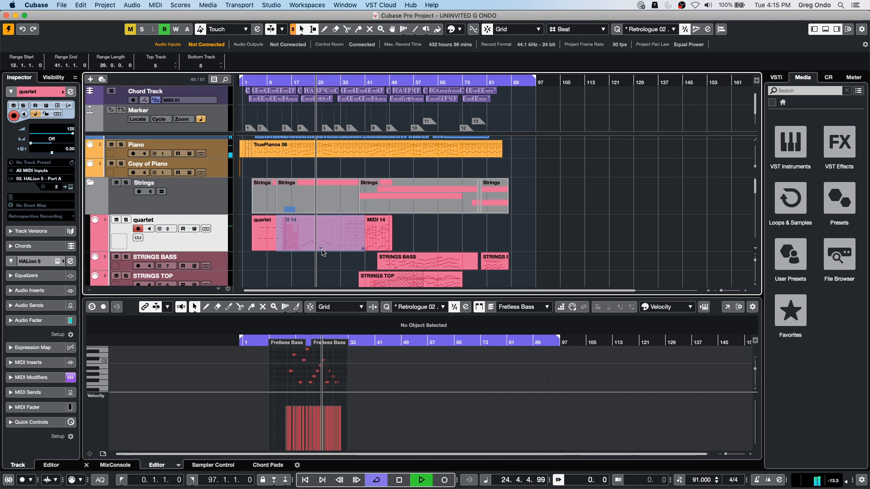
{"action": "left_click", "coordinate": [307, 261]}
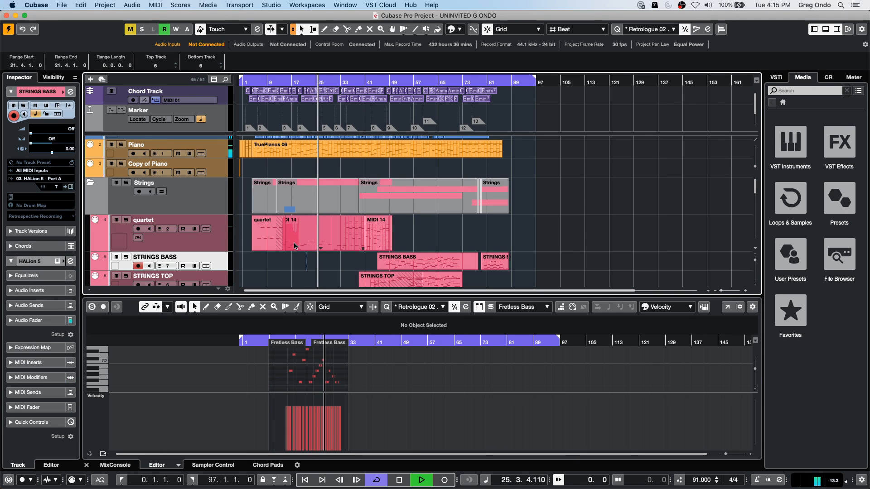
{"action": "double_click", "coordinate": [331, 238]}
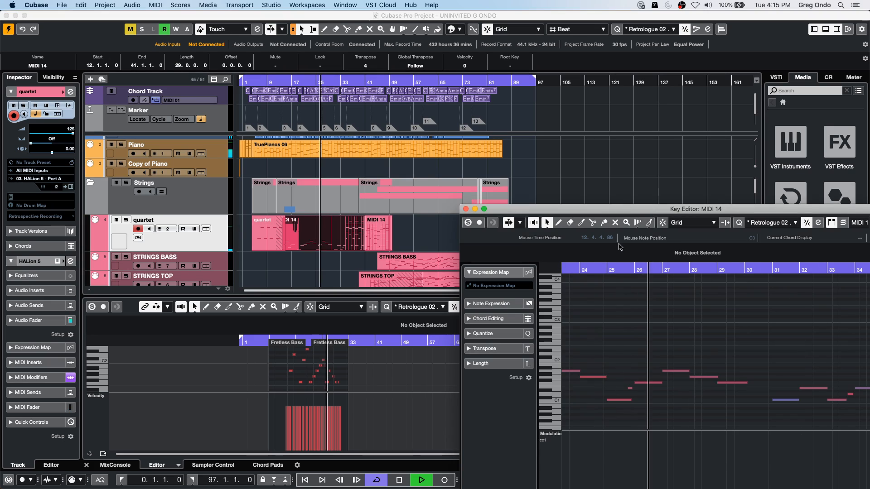
{"action": "key", "text": "space"}
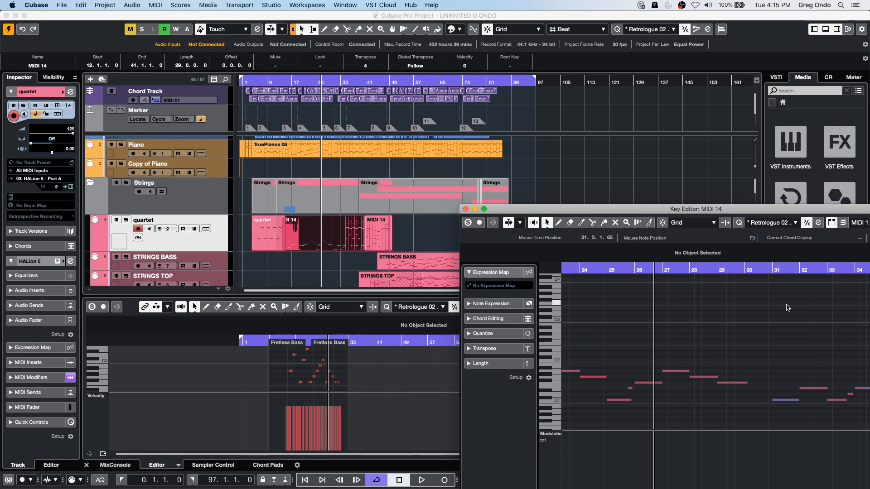
- Examine the Auto-Scroll control and its scroll mode options in the MIDI 14 Key Editor window
{"action": "left_click", "coordinate": [509, 222]}
{"action": "left_click", "coordinate": [519, 223]}
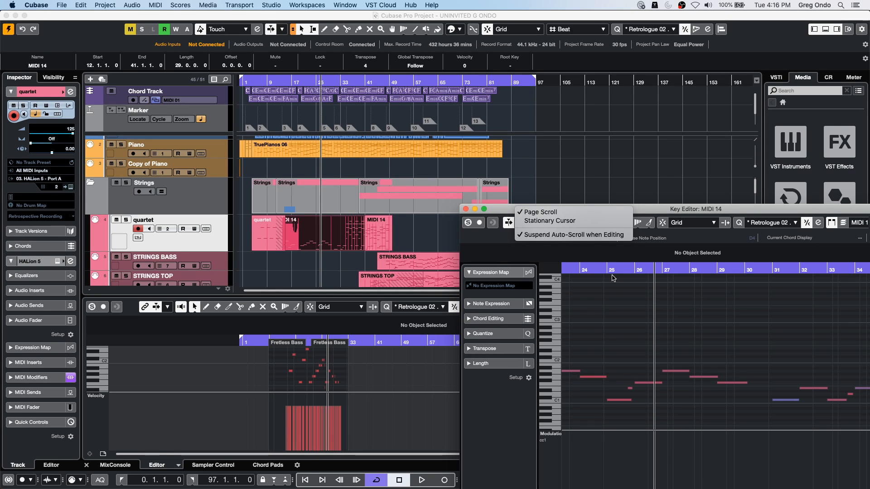
{"action": "left_click", "coordinate": [58, 5]}
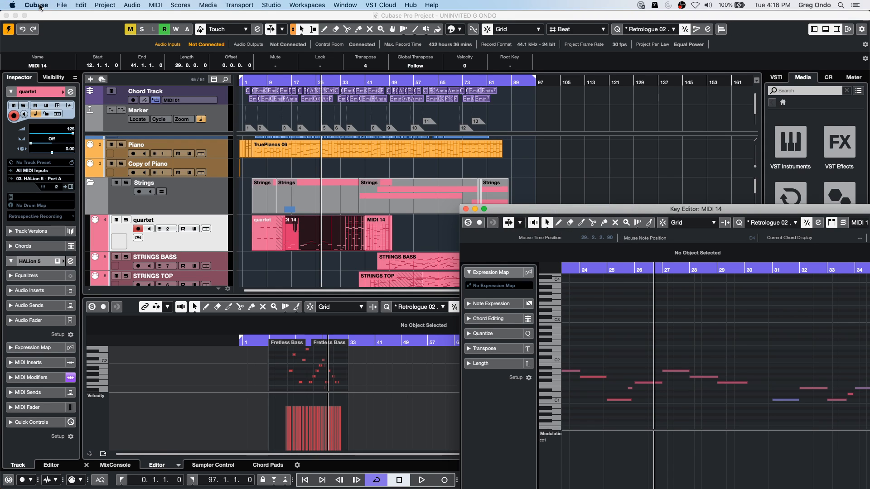
- Review the Editing, Editing-MIDI and Editing-Project & MixConsole preferences, and close the MIDI 14 Key Editor window
{"action": "left_click", "coordinate": [54, 6]}
{"action": "mouse_move", "coordinate": [34, 6]}
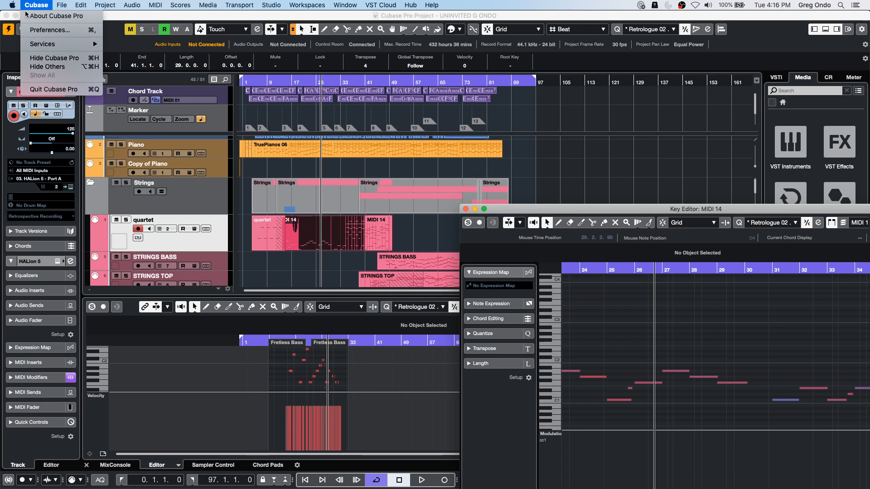
{"action": "left_click", "coordinate": [44, 30]}
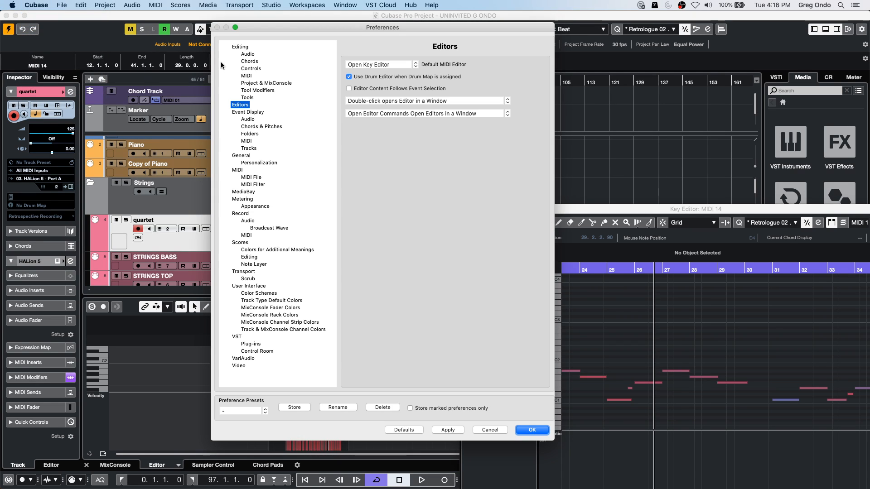
{"action": "left_click", "coordinate": [242, 47]}
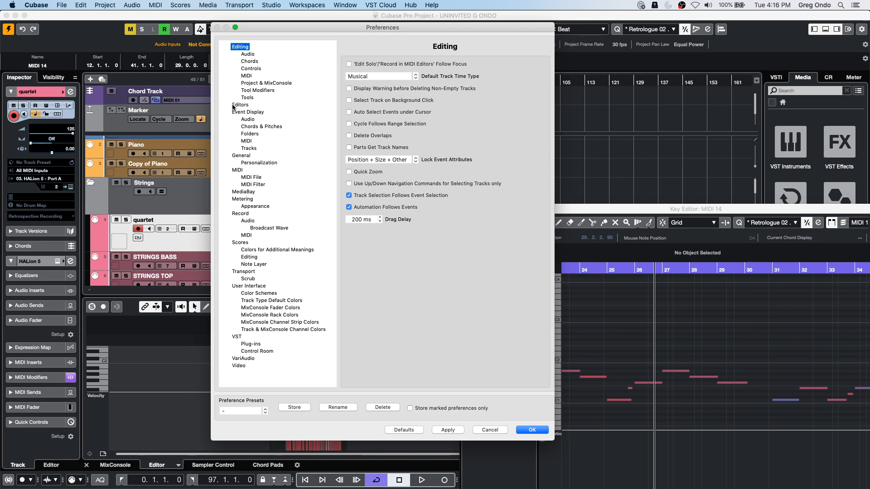
{"action": "left_click", "coordinate": [246, 76]}
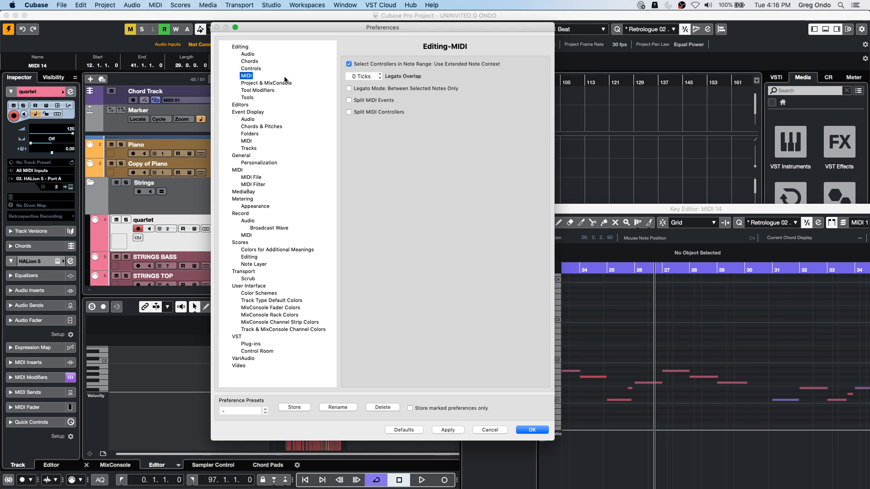
{"action": "left_click", "coordinate": [269, 84]}
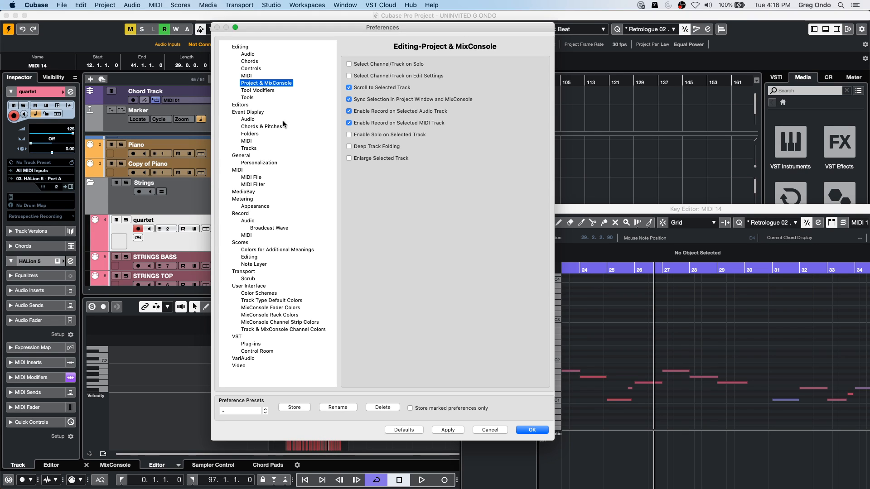
{"action": "left_click", "coordinate": [539, 429]}
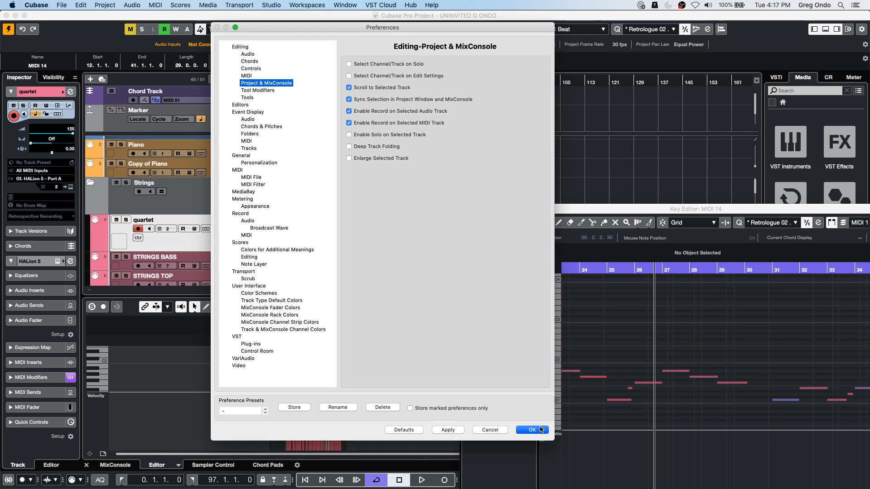
{"action": "left_click", "coordinate": [466, 209]}
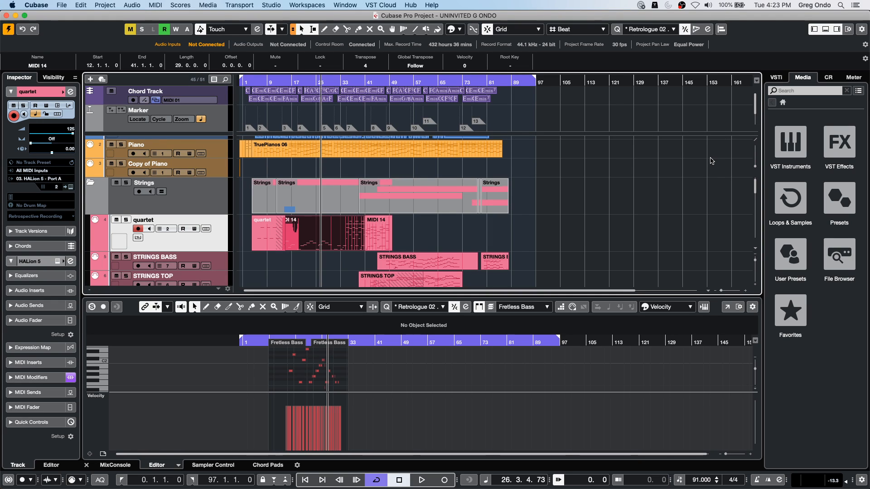
- Open the Dubstep set under Loops & Samples in the media browser
{"action": "left_click", "coordinate": [787, 168]}
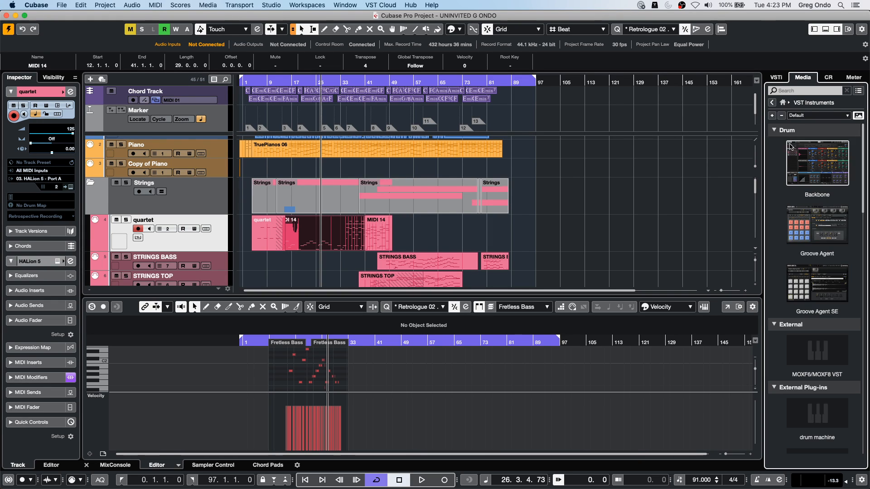
{"action": "left_click", "coordinate": [784, 103]}
{"action": "left_click", "coordinate": [790, 198]}
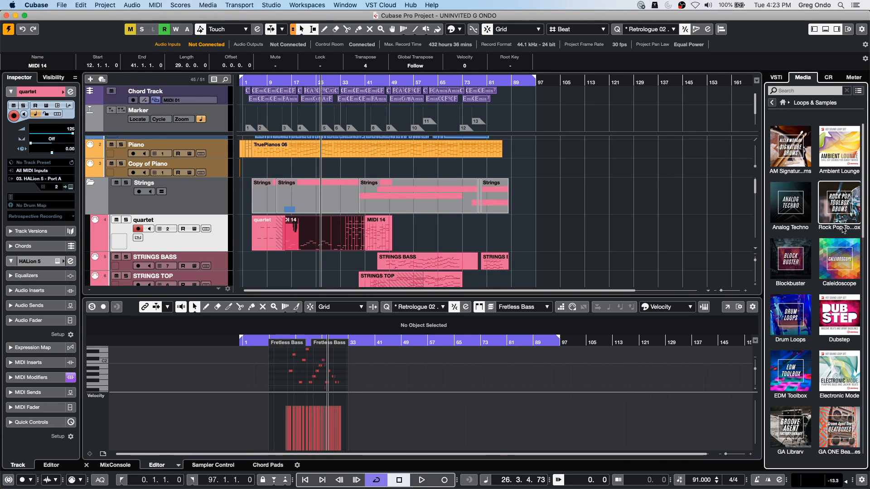
{"action": "left_click", "coordinate": [839, 317]}
- Audition Dubstep samples from Apes Of Base_Beat 1 through Deep Synth_Synth FX 1
{"action": "left_click", "coordinate": [804, 293]}
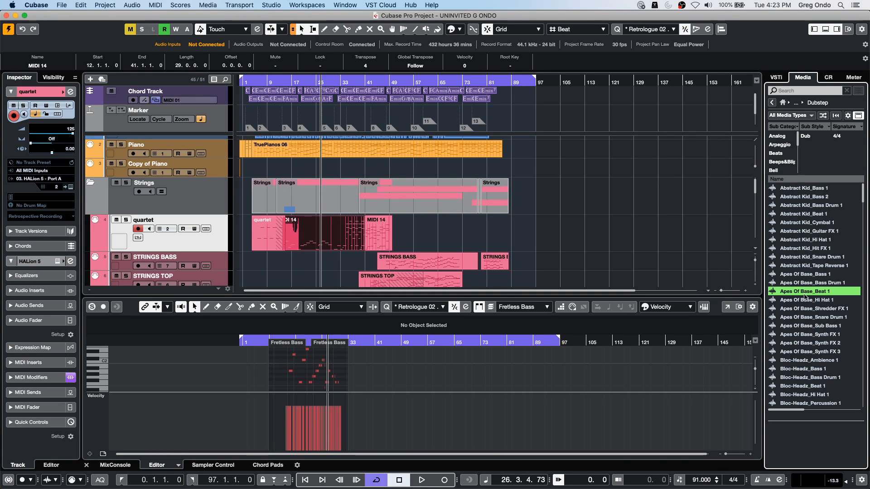
{"action": "left_click", "coordinate": [797, 361]}
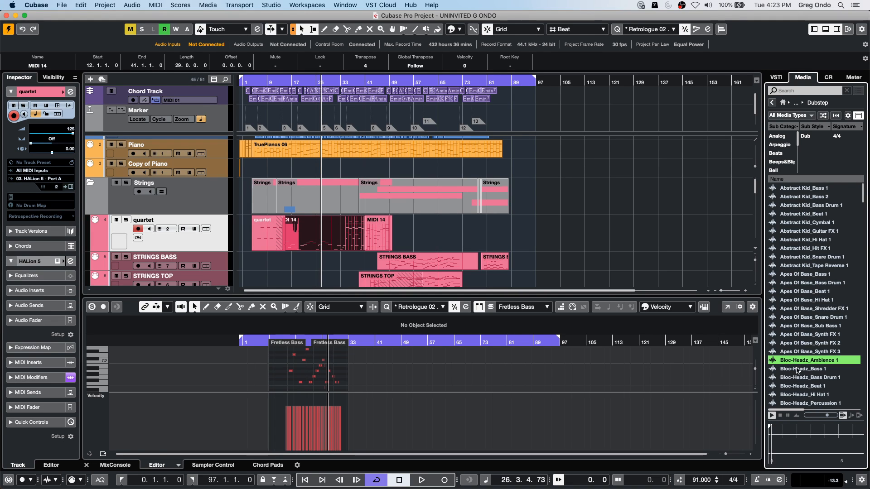
{"action": "scroll", "coordinate": [799, 376], "scroll_direction": "down", "scroll_amount": 5}
{"action": "scroll", "coordinate": [802, 390], "scroll_direction": "down", "scroll_amount": 6}
{"action": "left_click", "coordinate": [804, 257]}
{"action": "left_click", "coordinate": [805, 282]}
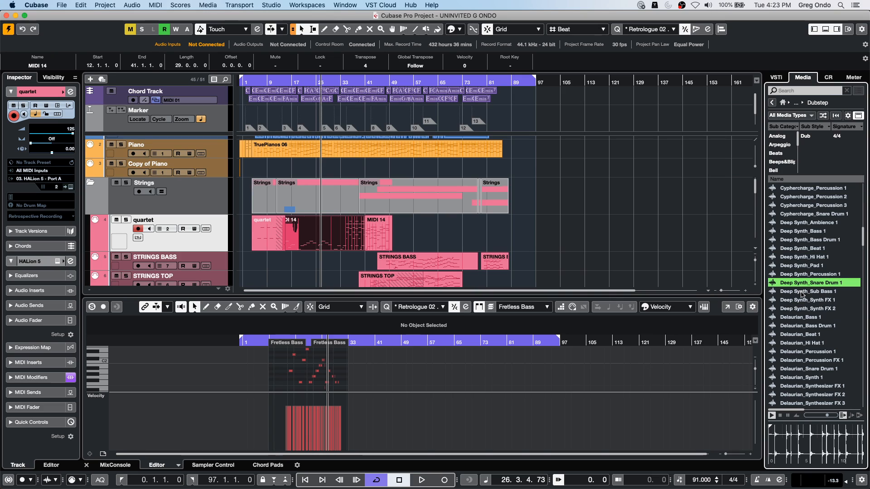
{"action": "left_click", "coordinate": [801, 292]}
{"action": "left_click", "coordinate": [800, 301]}
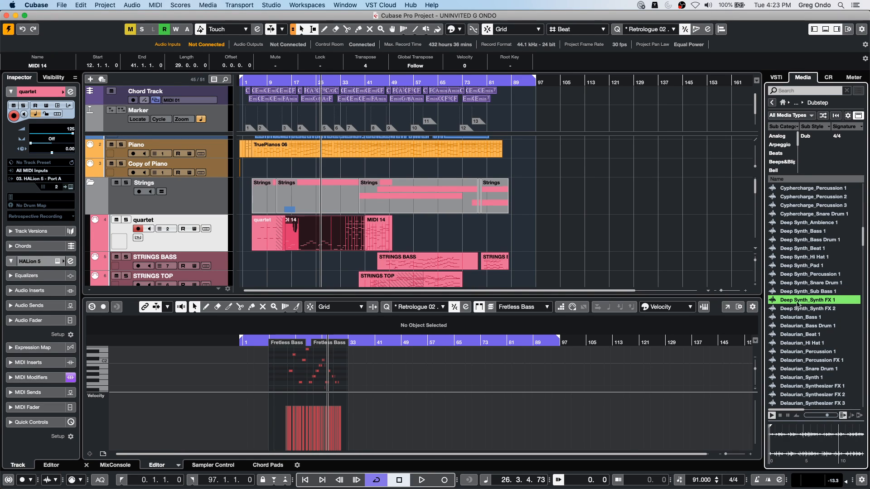
- Place Deep Synth_Synth FX 1 at bar 121 on a new audio track above quartet, and increase the track's height
{"action": "left_click_drag", "start_coordinate": [800, 306], "coordinate": [594, 175]}
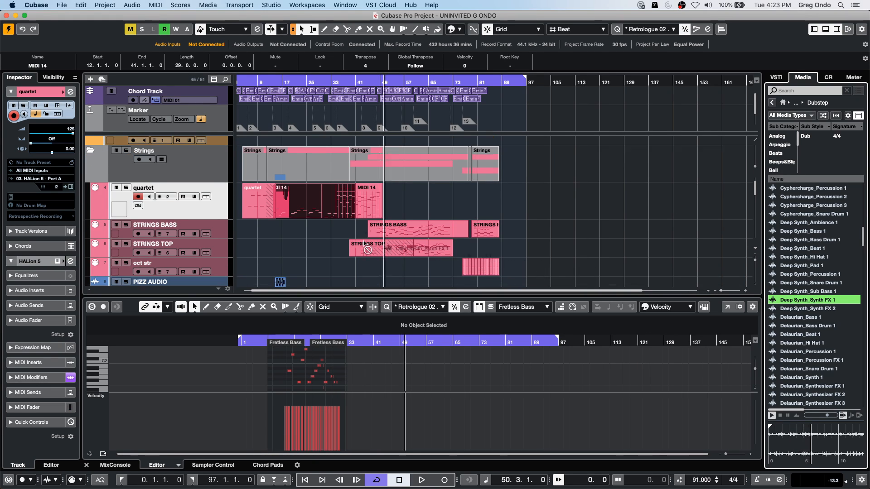
{"action": "left_click_drag", "start_coordinate": [365, 244], "coordinate": [614, 200]}
{"action": "left_click_drag", "start_coordinate": [600, 83], "coordinate": [605, 120]}
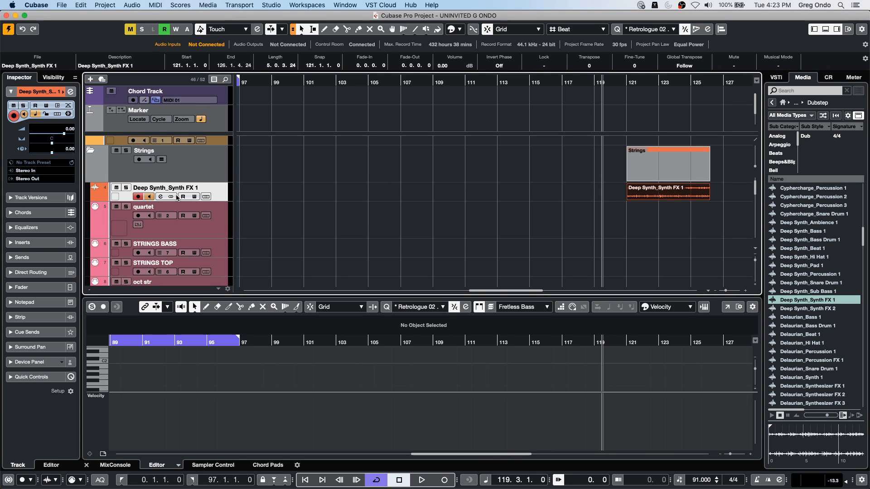
{"action": "left_click_drag", "start_coordinate": [211, 202], "coordinate": [211, 230]}
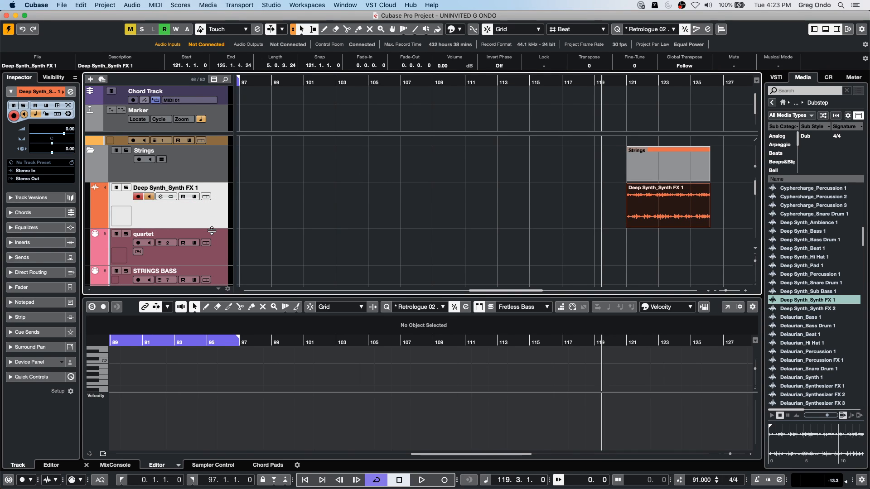
- Turn off monitoring and record enable on the Deep Synth_Synth FX 1 track, and test its playback before and after
{"action": "key", "text": "space"}
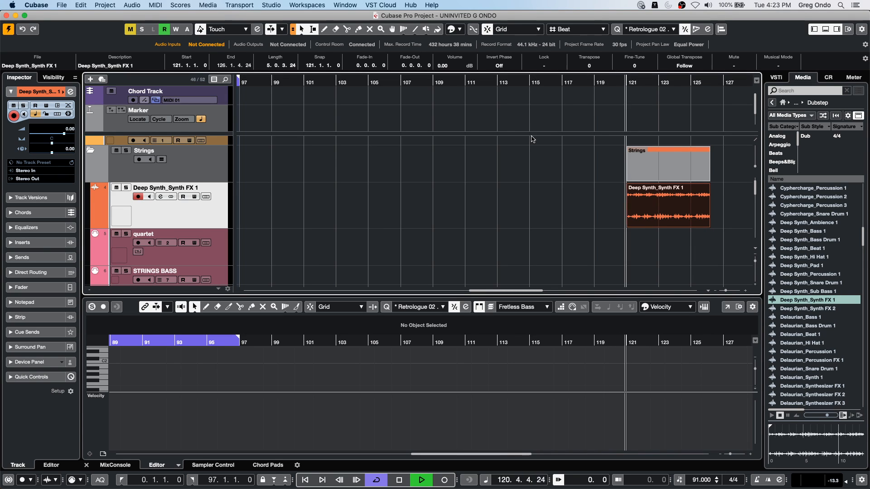
{"action": "key", "text": "space"}
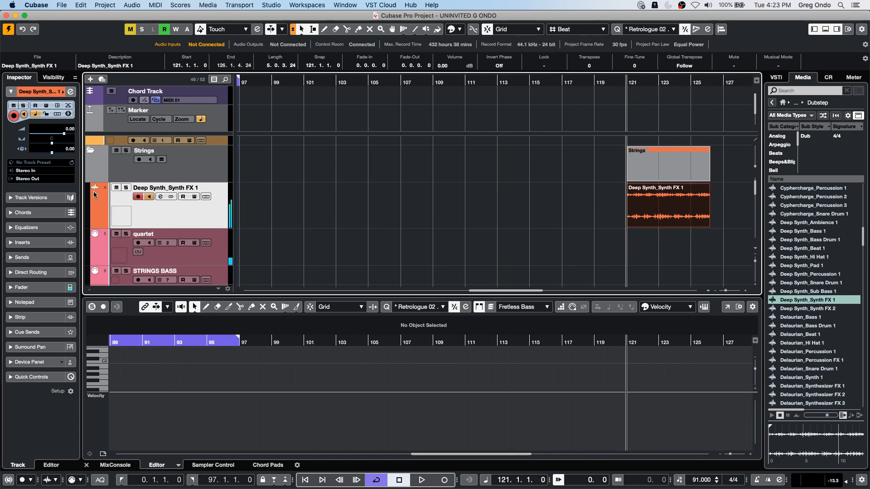
{"action": "left_click", "coordinate": [149, 198]}
{"action": "left_click", "coordinate": [138, 197]}
{"action": "key", "text": "space"}
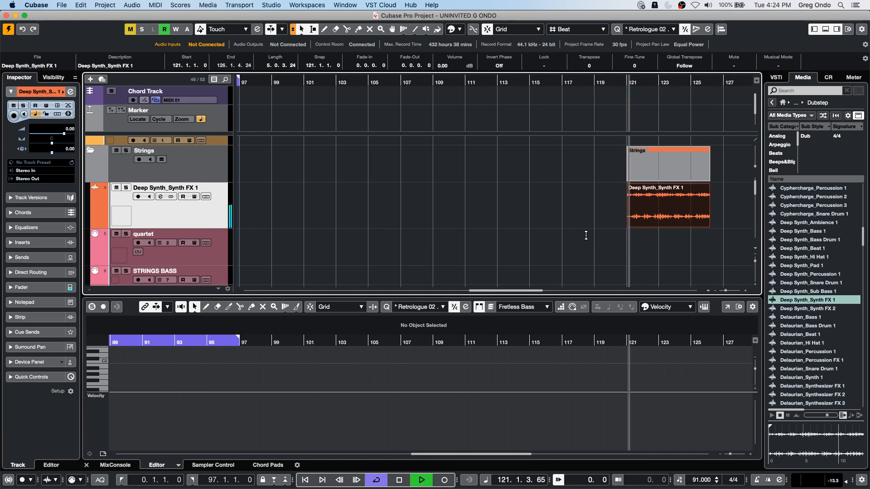
{"action": "key", "text": "space"}
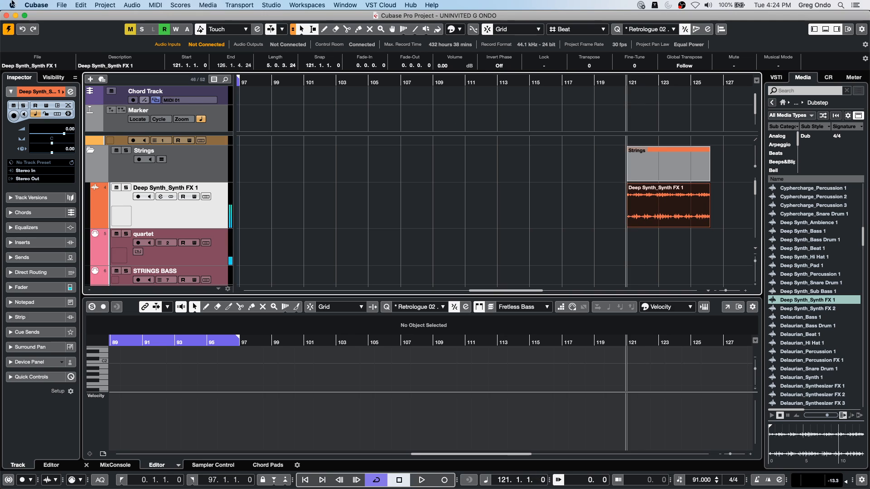
- Create a new project in the June 30 2020 folder
{"action": "left_click", "coordinate": [62, 5]}
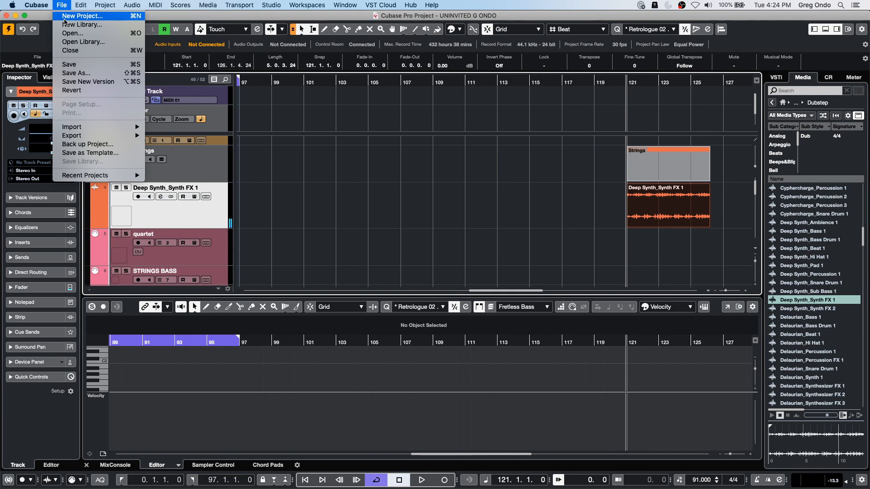
{"action": "left_click", "coordinate": [66, 18]}
{"action": "left_click", "coordinate": [641, 364]}
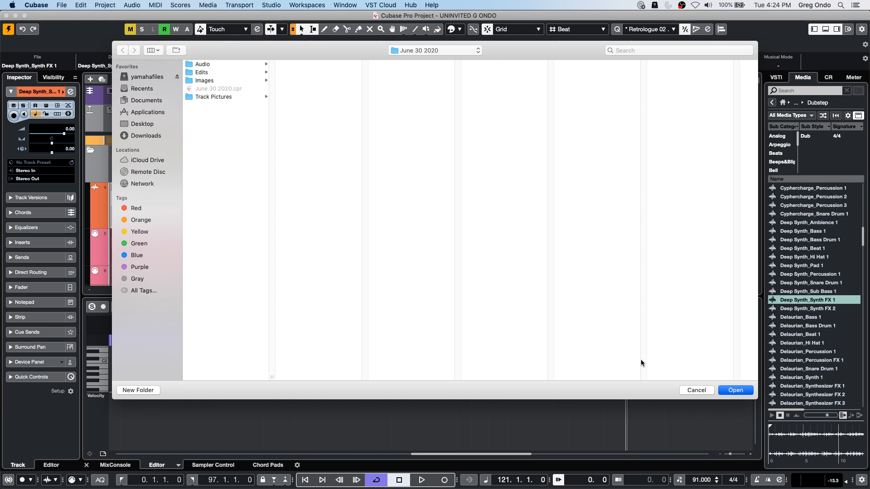
{"action": "key", "text": "Return"}
- Reopen the Dubstep set from Loops & Samples and audition samples up to Complexstep_Ambience 1
{"action": "left_click", "coordinate": [789, 201]}
{"action": "left_click", "coordinate": [839, 315]}
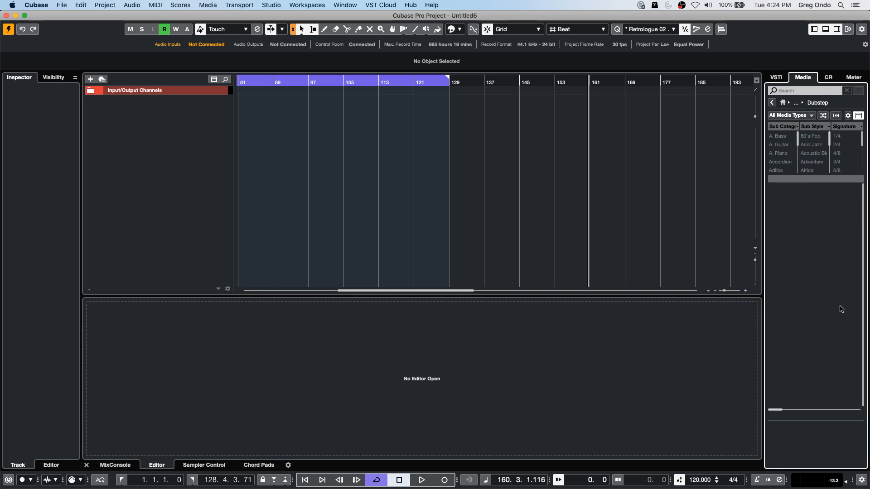
{"action": "left_click", "coordinate": [814, 386]}
{"action": "scroll", "coordinate": [811, 371], "scroll_direction": "down", "scroll_amount": 10}
{"action": "left_click", "coordinate": [807, 359]}
{"action": "left_click", "coordinate": [806, 248]}
{"action": "left_click", "coordinate": [805, 223]}
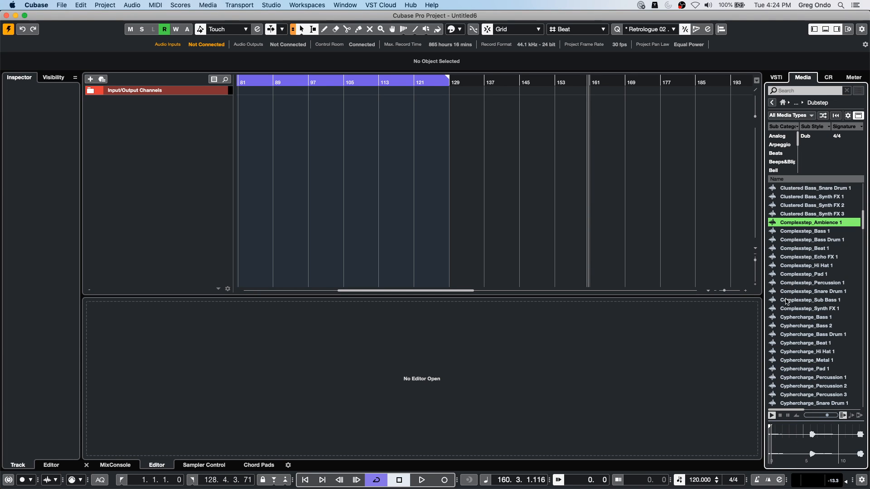
- Audition the Deep Synth and neighbouring Delaurian samples, and select Deep Synth_Synth FX 1
{"action": "scroll", "coordinate": [804, 254], "scroll_direction": "down", "scroll_amount": 6}
{"action": "left_click", "coordinate": [795, 335]}
{"action": "left_click", "coordinate": [794, 353]}
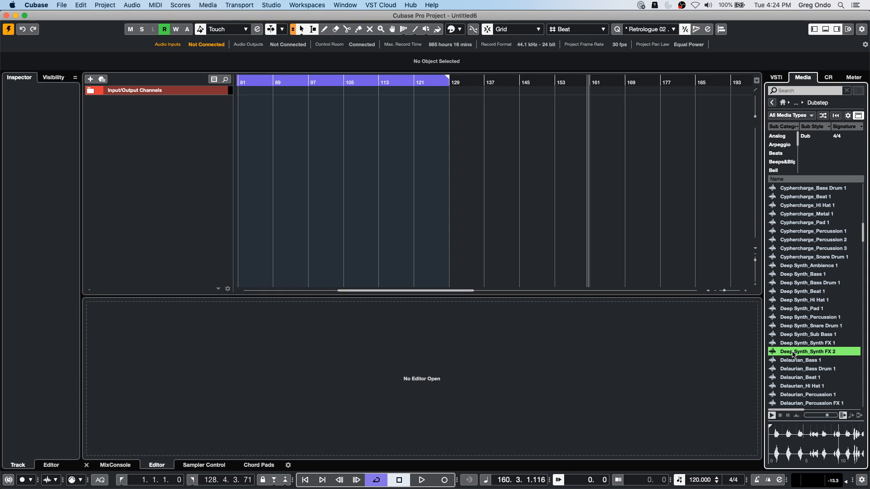
{"action": "key", "text": "Down"}
{"action": "key", "text": "Down"}
{"action": "key", "text": "Up"}
{"action": "key", "text": "Up"}
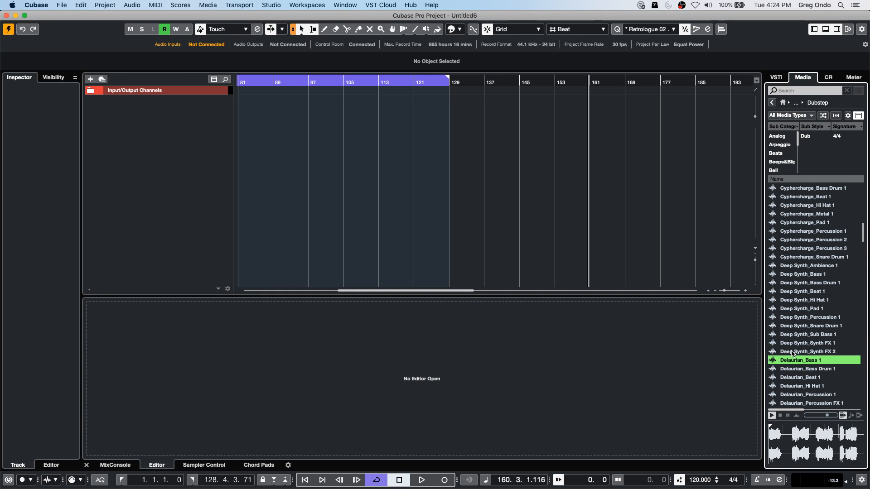
{"action": "key", "text": "Up"}
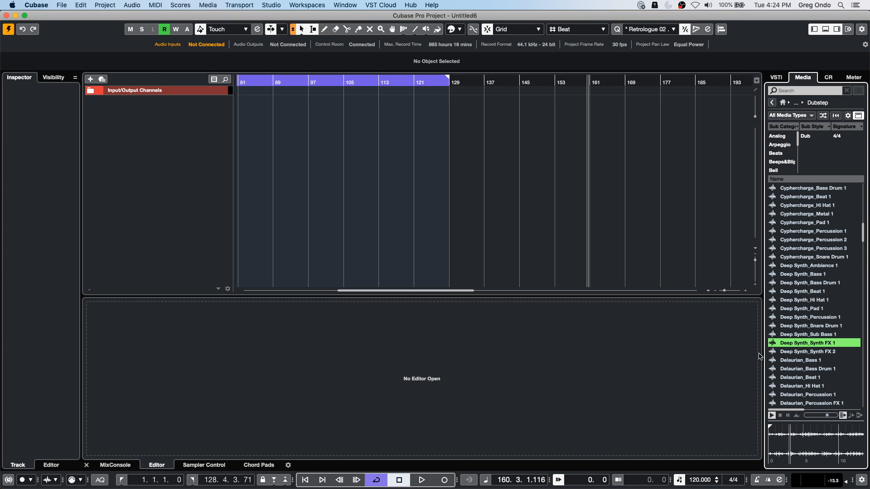
- Place Deep Synth_Synth FX 1 on a new audio track at bar 96, beat 4, and play it briefly
{"action": "left_click_drag", "start_coordinate": [784, 343], "coordinate": [309, 111]}
{"action": "key", "text": "space"}
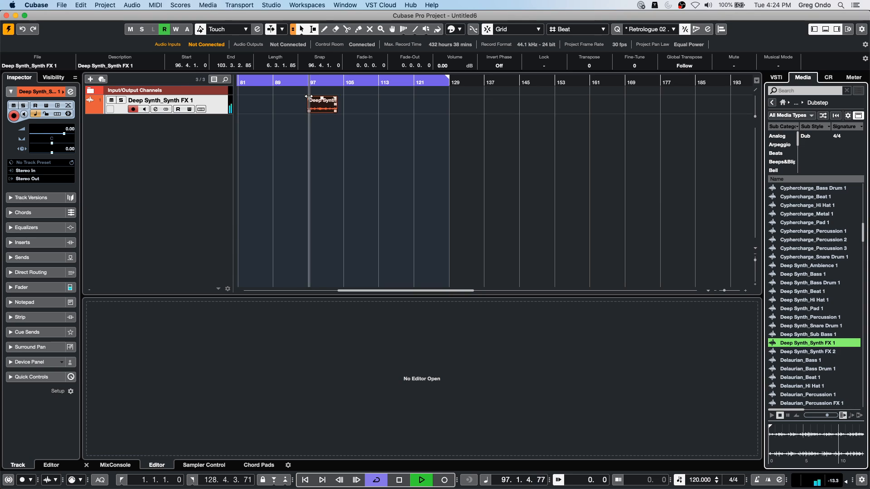
{"action": "key", "text": "space"}
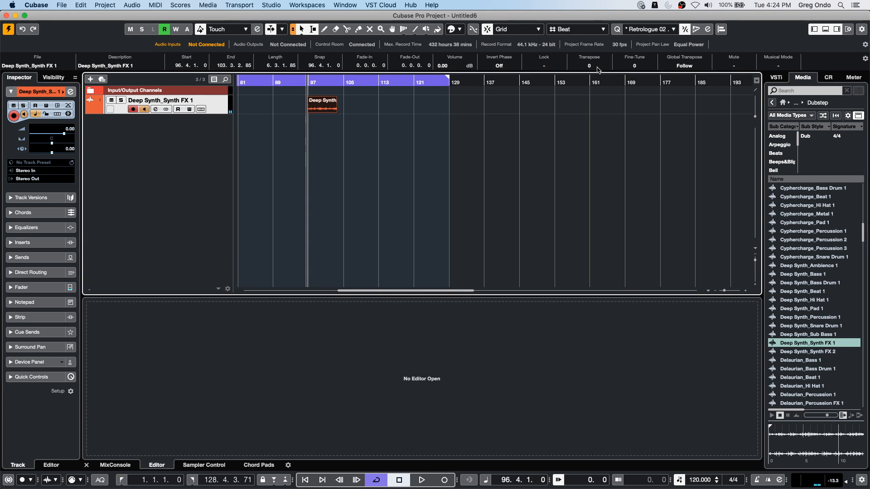
- Try Transpose values such as 8, 3 and 4 on the audio event during playback, and return it to 0
{"action": "key", "text": "space"}
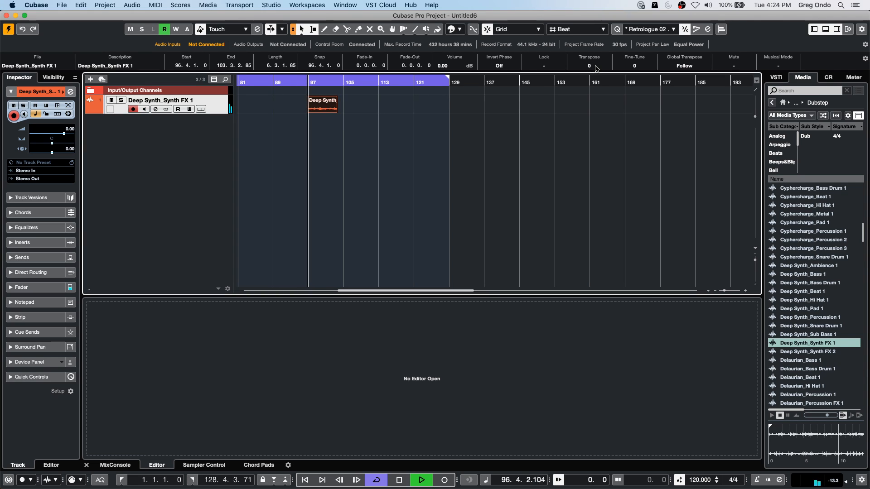
{"action": "scroll", "coordinate": [594, 67], "scroll_direction": "up", "scroll_amount": 2}
{"action": "scroll", "coordinate": [596, 68], "scroll_direction": "up", "scroll_amount": 5}
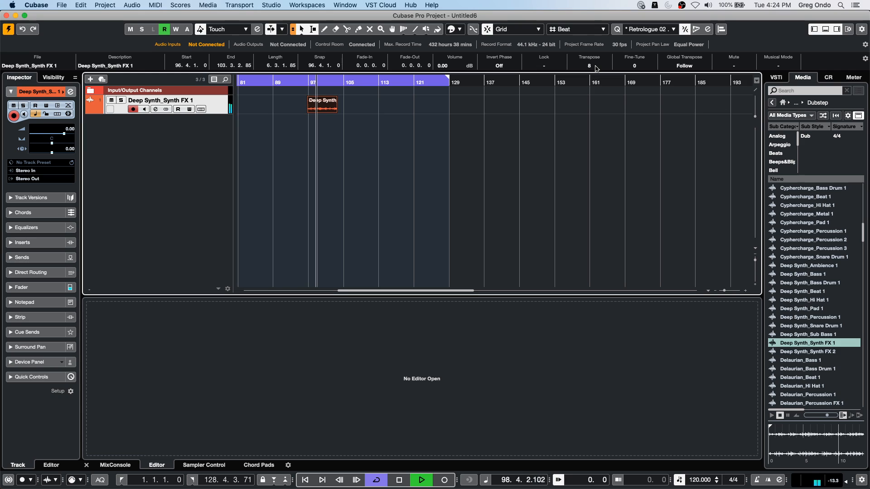
{"action": "scroll", "coordinate": [596, 68], "scroll_direction": "down", "scroll_amount": 11}
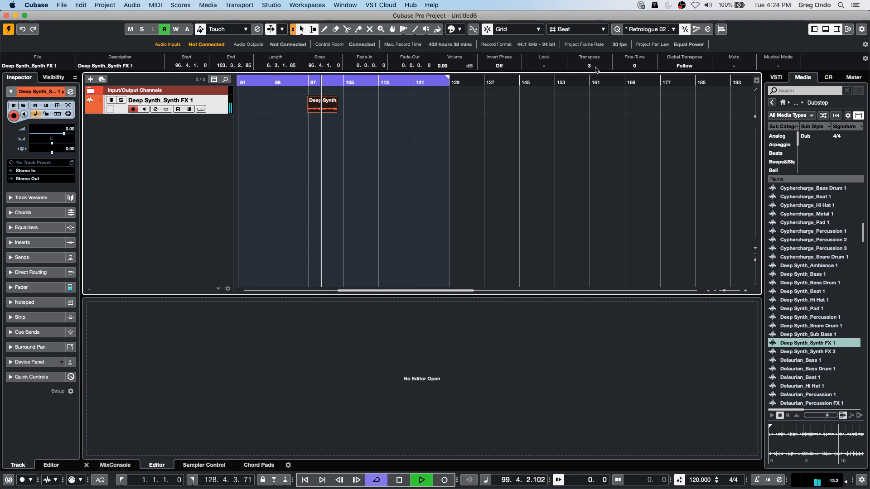
{"action": "scroll", "coordinate": [596, 68], "scroll_direction": "up", "scroll_amount": 7}
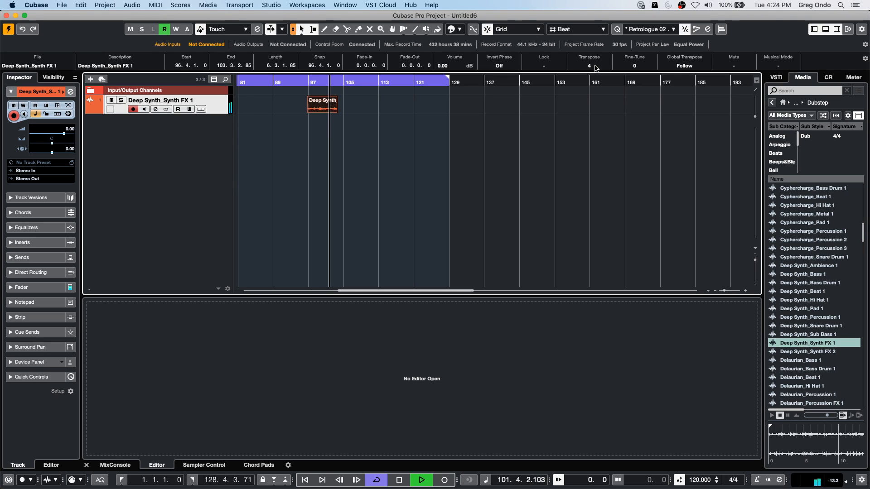
{"action": "scroll", "coordinate": [596, 68], "scroll_direction": "up", "scroll_amount": 1}
{"action": "scroll", "coordinate": [596, 68], "scroll_direction": "down", "scroll_amount": 4}
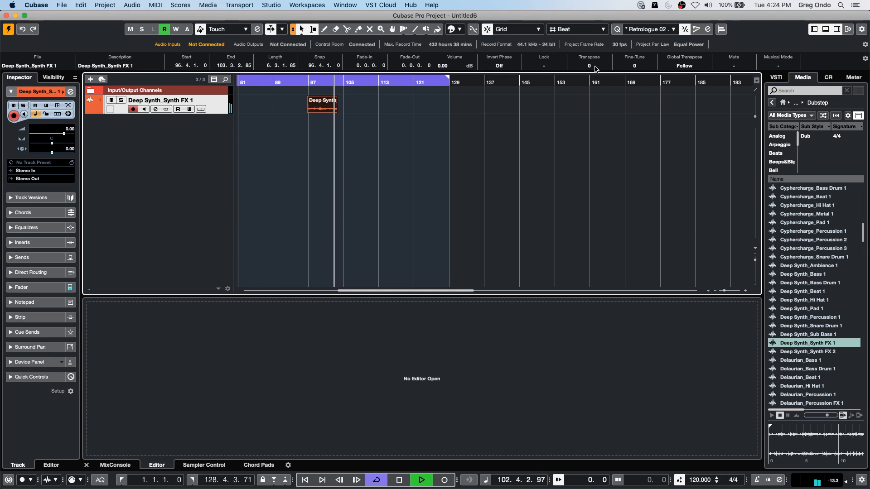
{"action": "key", "text": "space"}
{"action": "right_click", "coordinate": [314, 109]}
{"action": "left_click", "coordinate": [272, 123]}
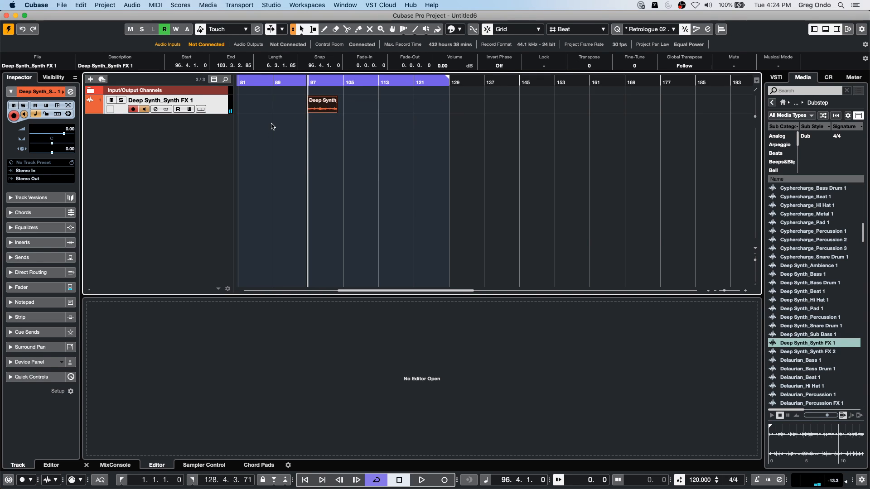
- Load the Deep Synth_Synth FX 1 event into Sampler Control and turn on AudioWarp
{"action": "left_click", "coordinate": [214, 465]}
{"action": "left_click_drag", "start_coordinate": [319, 109], "coordinate": [411, 363]}
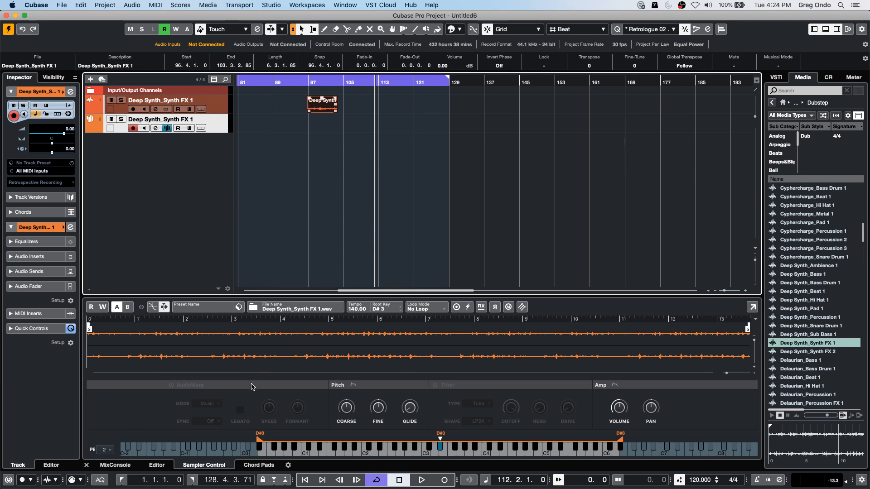
{"action": "left_click", "coordinate": [172, 385]}
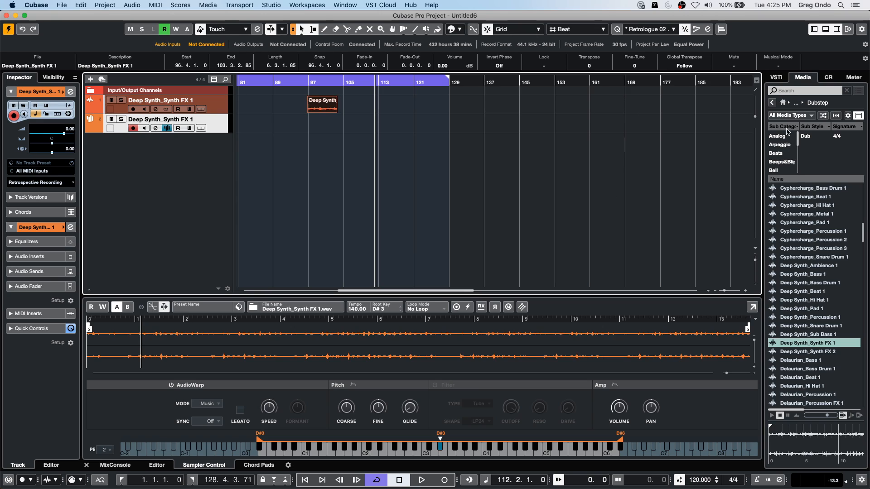
- Browse the VST instrument content to HALion Sonic SE and display its Dark Planet presets
{"action": "left_click", "coordinate": [783, 103]}
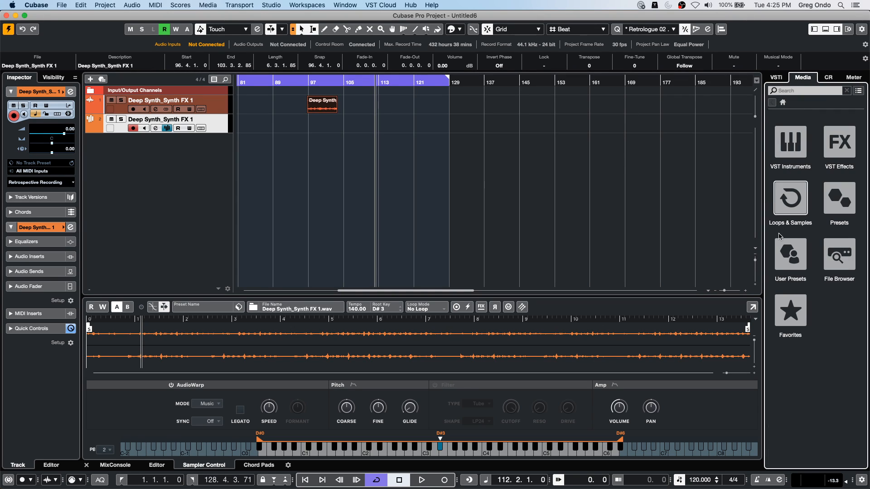
{"action": "left_click", "coordinate": [784, 145]}
{"action": "scroll", "coordinate": [779, 239], "scroll_direction": "down", "scroll_amount": 10}
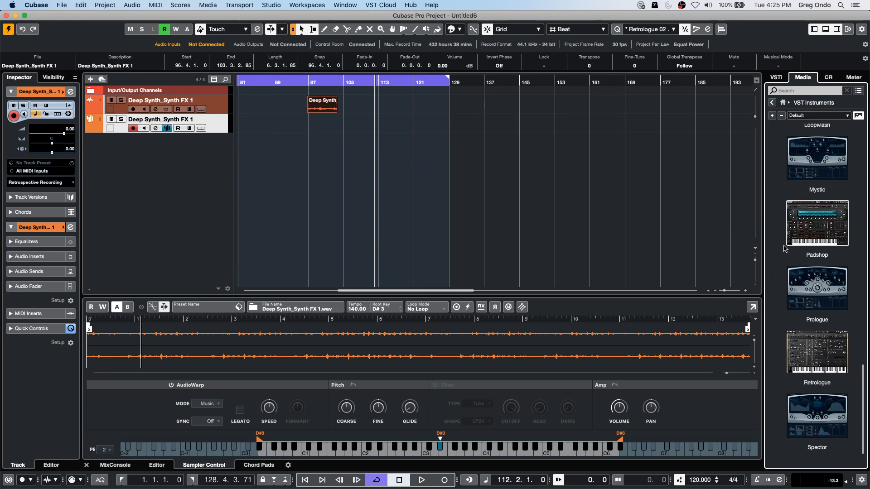
{"action": "scroll", "coordinate": [786, 247], "scroll_direction": "up", "scroll_amount": 3}
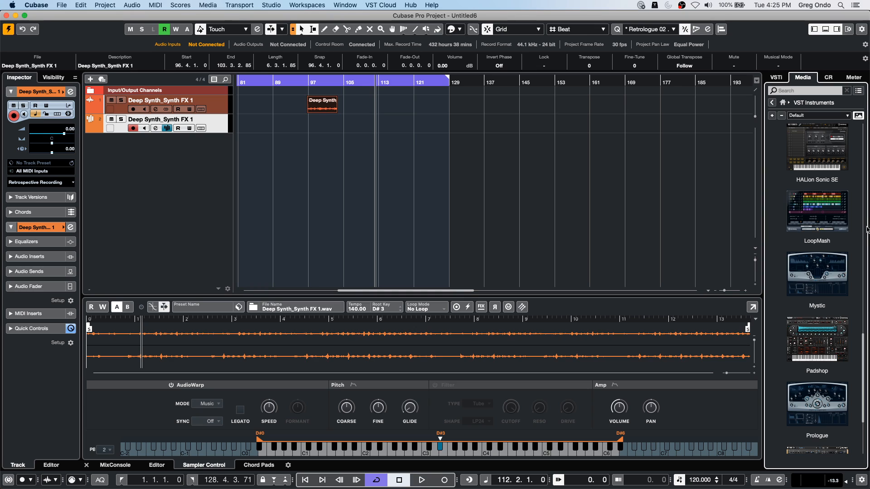
{"action": "left_click", "coordinate": [832, 163]}
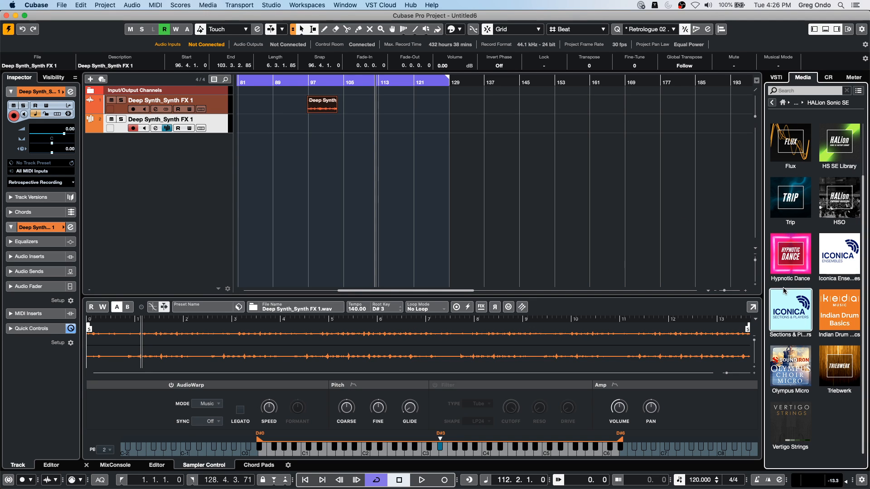
{"action": "scroll", "coordinate": [784, 290], "scroll_direction": "up", "scroll_amount": 3}
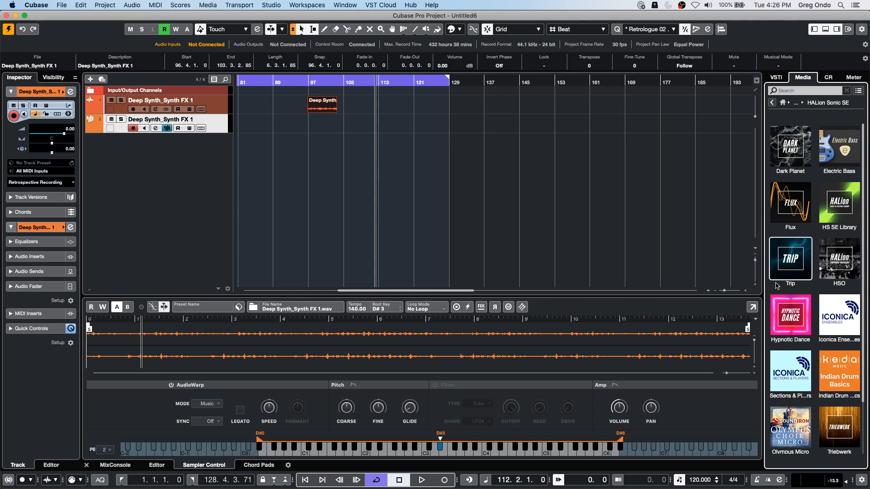
{"action": "left_click", "coordinate": [783, 156]}
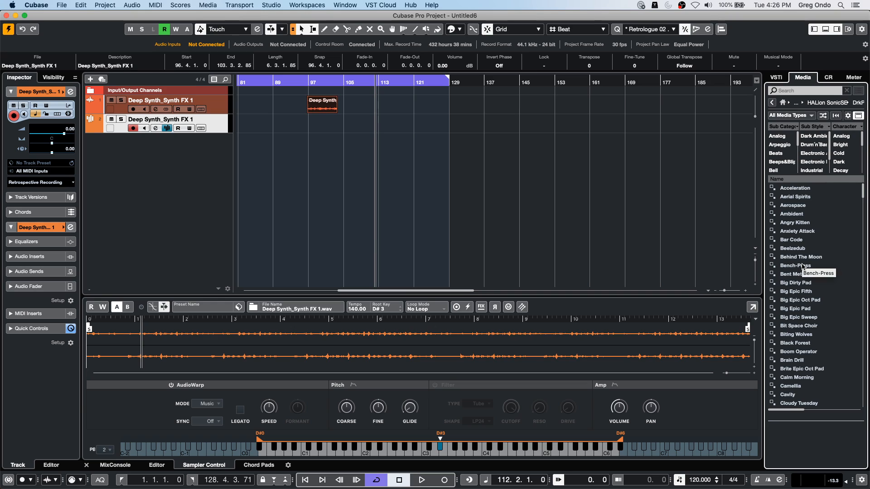
- Load the Black Forest preset on a new instrument track and display its Dark Planet edit page in HALion Sonic SE
{"action": "left_click", "coordinate": [803, 345]}
{"action": "double_click", "coordinate": [803, 345]}
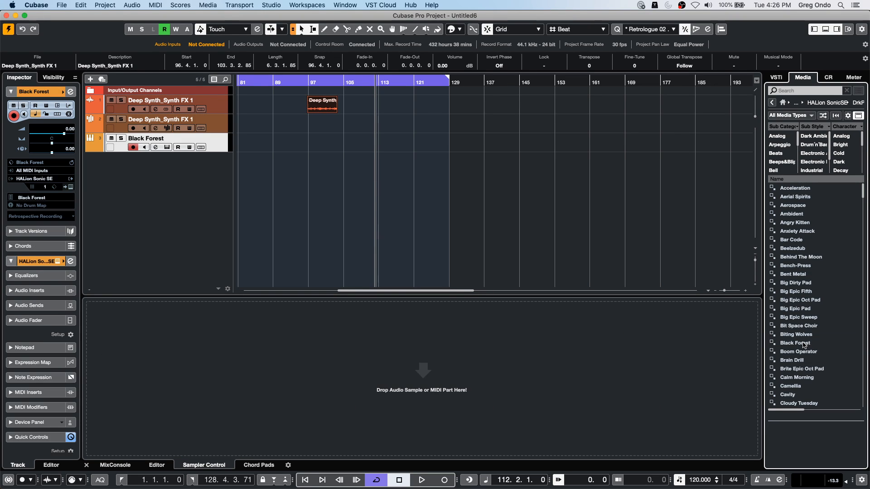
{"action": "left_click", "coordinate": [71, 187]}
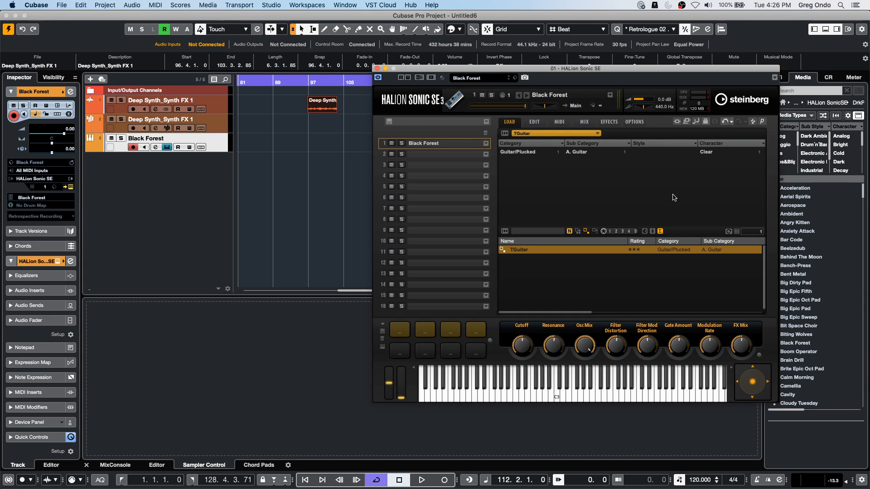
{"action": "left_click", "coordinate": [534, 122]}
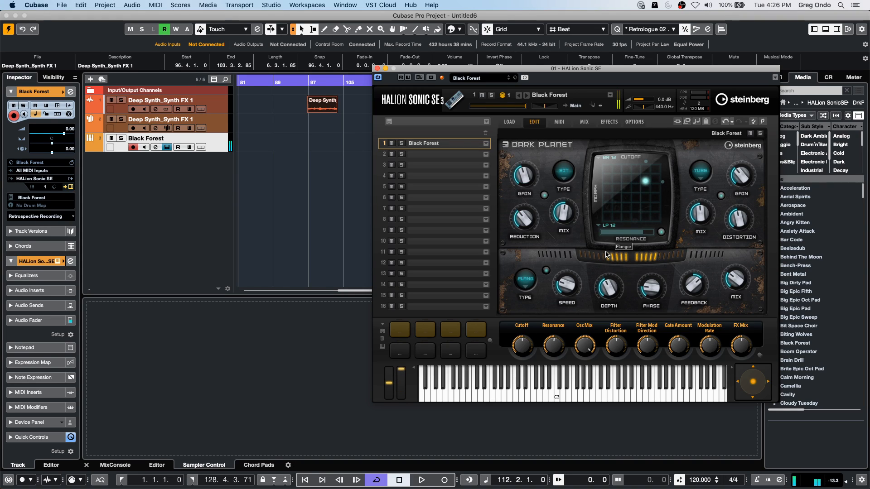
- Start Learn CC for the Dark Planet flanger Speed knob and the Gain knob of the bit section
{"action": "right_click", "coordinate": [564, 287]}
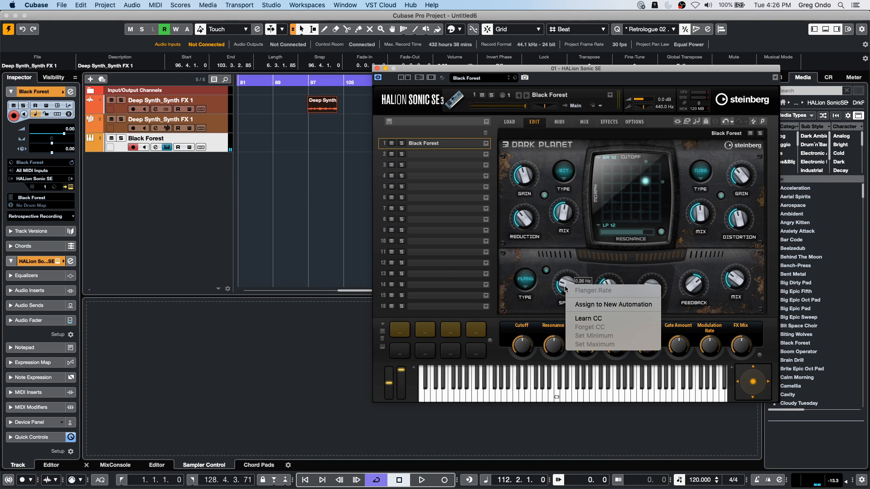
{"action": "left_click", "coordinate": [599, 318]}
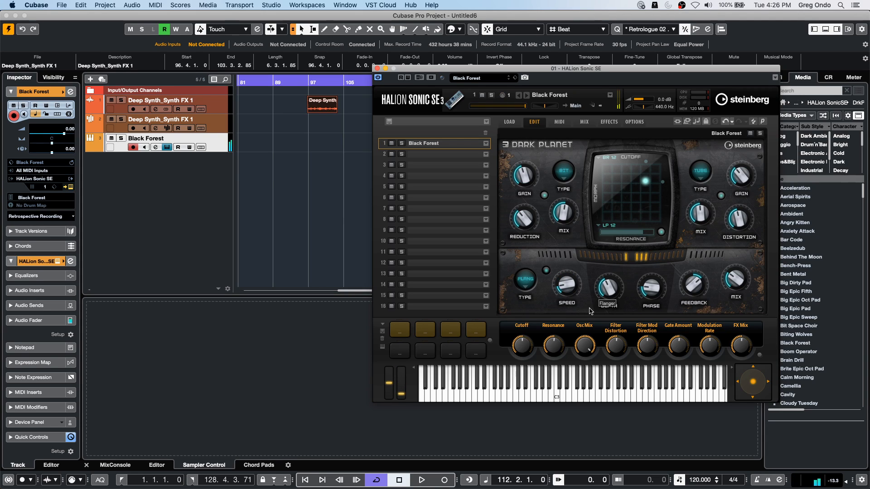
{"action": "mouse_move", "coordinate": [524, 223]}
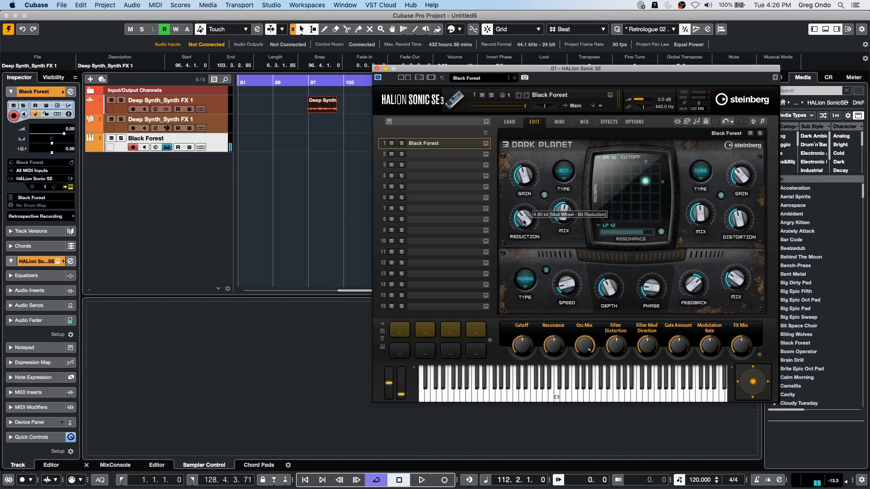
{"action": "right_click", "coordinate": [526, 177]}
{"action": "left_click", "coordinate": [549, 208]}
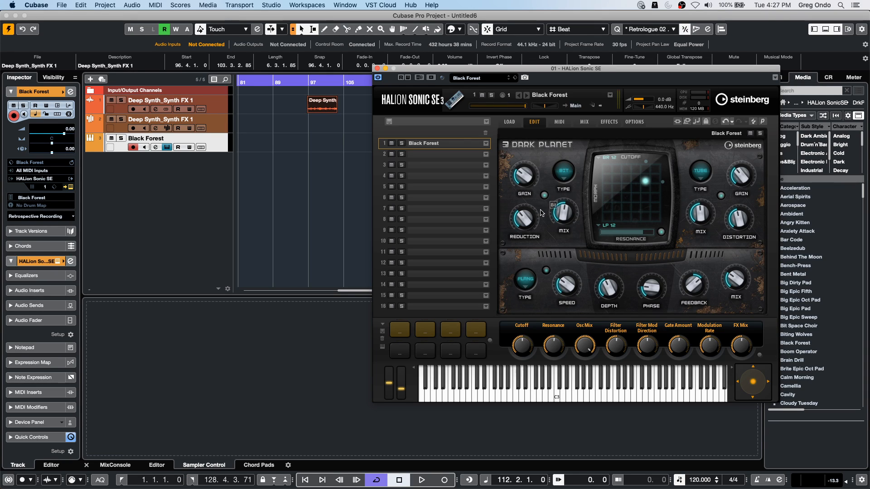
- Create an empty MIDI part about 10.5 bars long from bar 93, beat 3 on the Black Forest track and open its editor
{"action": "left_click", "coordinate": [181, 6]}
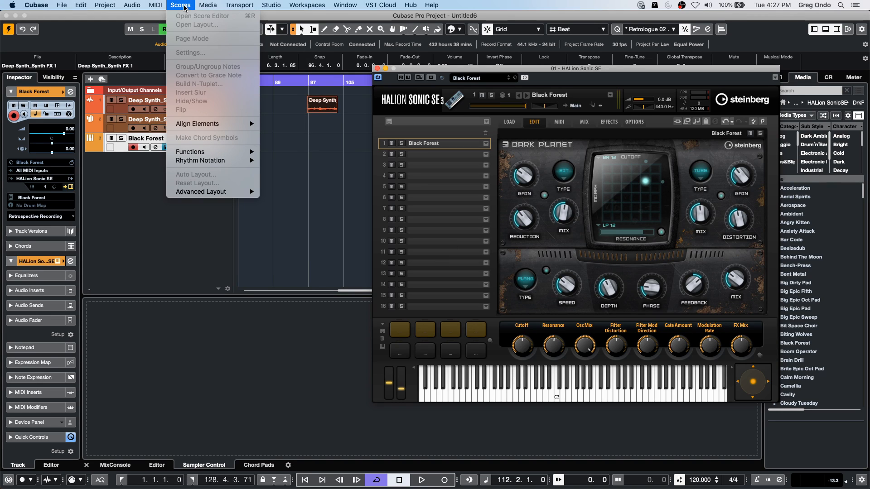
{"action": "mouse_move", "coordinate": [155, 5]}
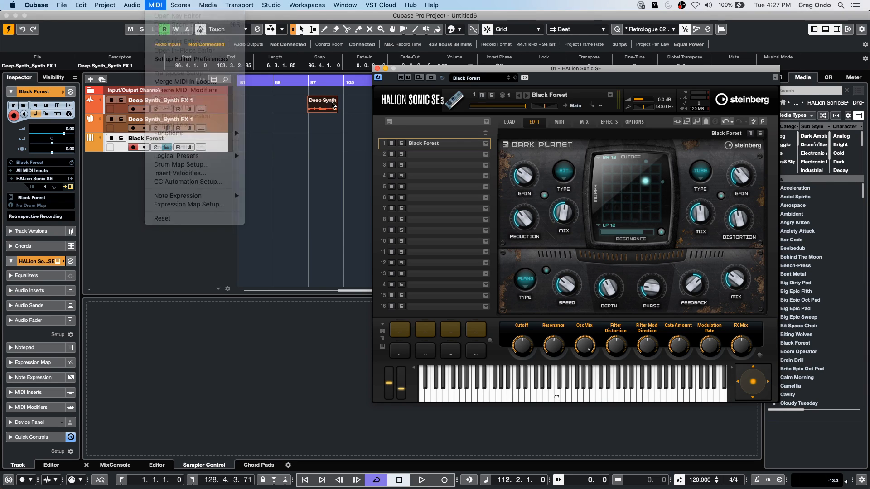
{"action": "left_click", "coordinate": [321, 111]}
{"action": "right_click", "coordinate": [270, 144]}
{"action": "left_click", "coordinate": [293, 144]}
{"action": "mouse_move", "coordinate": [293, 144]}
{"action": "left_mouse_down"}
{"action": "mouse_move", "coordinate": [346, 144]}
{"action": "mouse_move", "coordinate": [339, 144]}
{"action": "left_mouse_up"}
{"action": "right_click", "coordinate": [306, 144]}
{"action": "left_click", "coordinate": [305, 144]}
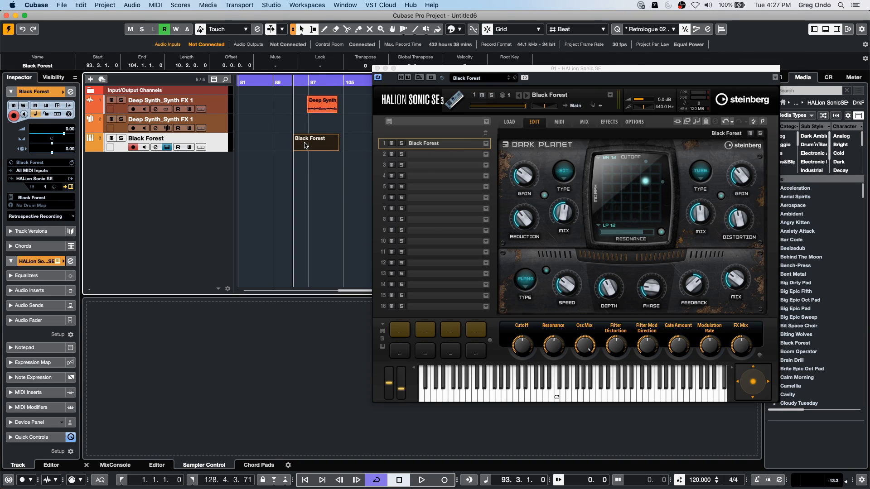
{"action": "double_click", "coordinate": [305, 144]}
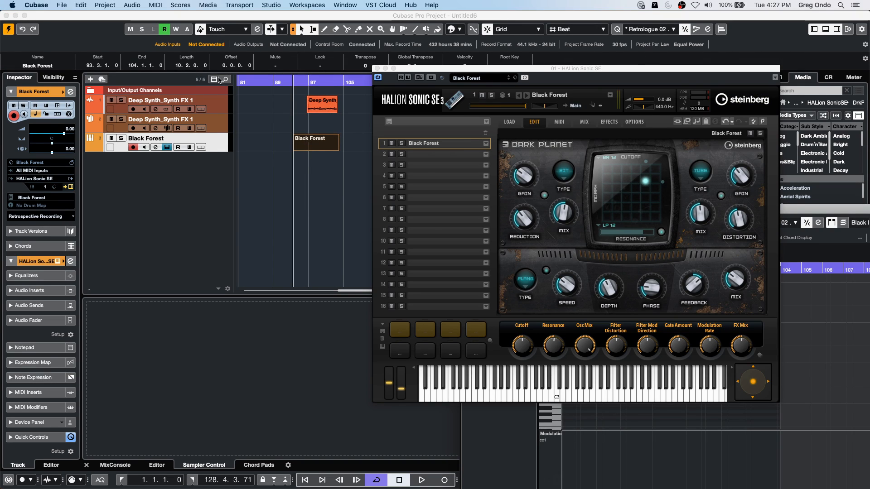
- Set the Editors preference to "Double-click opens Editor in Lower Zone" and apply it
{"action": "left_click", "coordinate": [12, 5]}
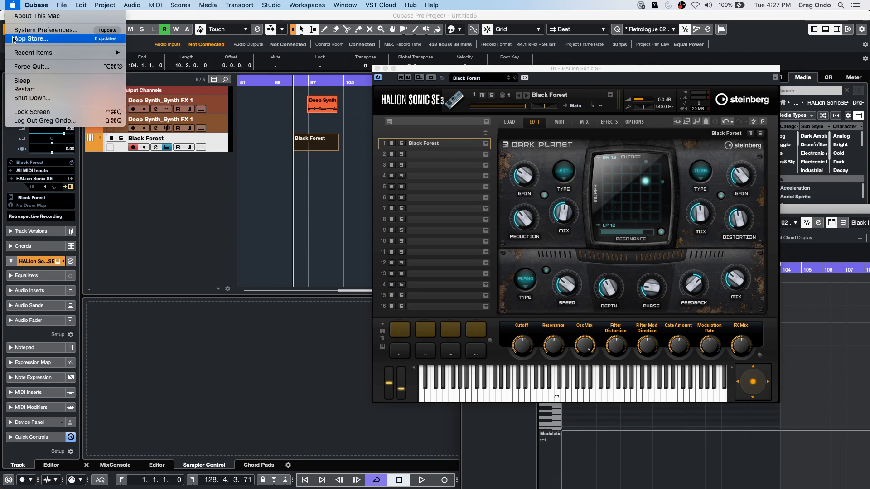
{"action": "mouse_move", "coordinate": [36, 5]}
{"action": "left_click", "coordinate": [41, 31]}
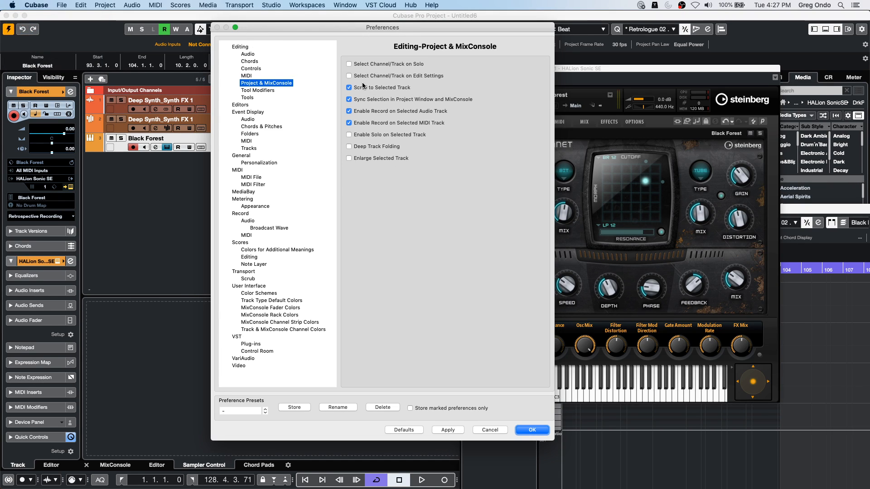
{"action": "left_click", "coordinate": [350, 111]}
{"action": "left_click", "coordinate": [349, 111]}
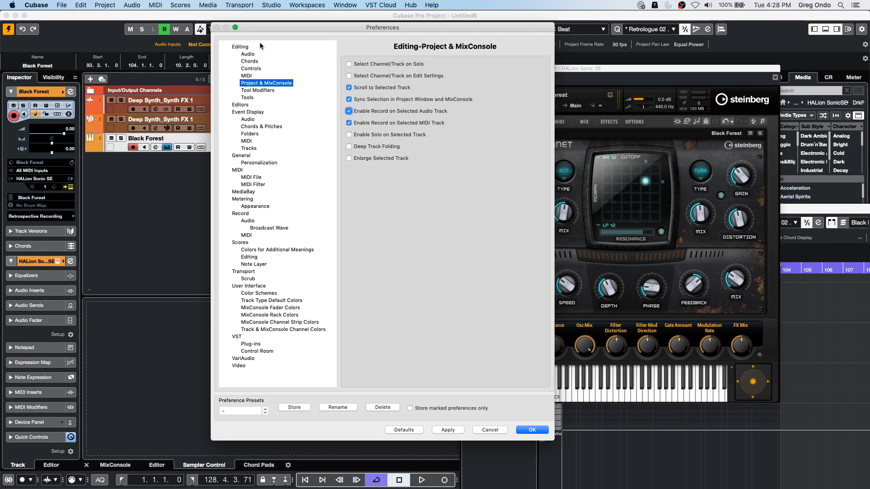
{"action": "left_click", "coordinate": [243, 105]}
{"action": "left_click", "coordinate": [453, 101]}
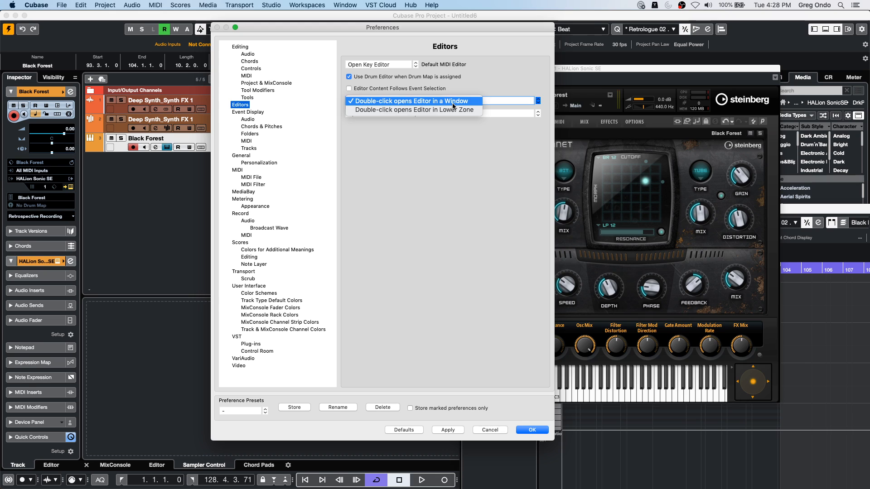
{"action": "left_click", "coordinate": [453, 111]}
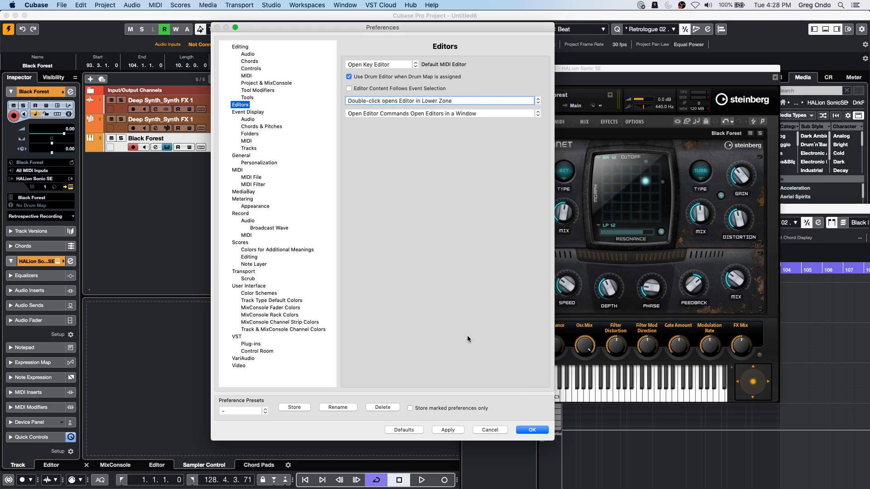
{"action": "left_click", "coordinate": [531, 430]}
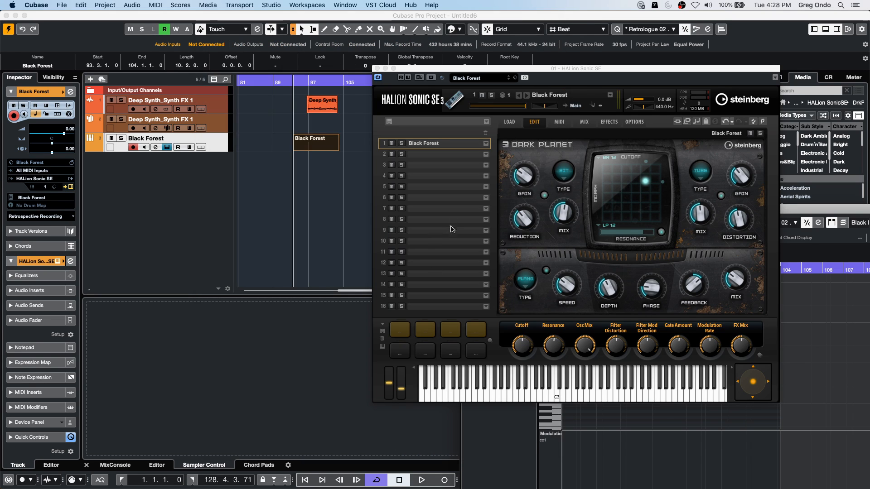
- Close HALion Sonic SE, open the Black Forest part in the lower zone editor, and paint freehand notes from about bar 96 to 110
{"action": "left_click", "coordinate": [375, 68]}
{"action": "double_click", "coordinate": [307, 149]}
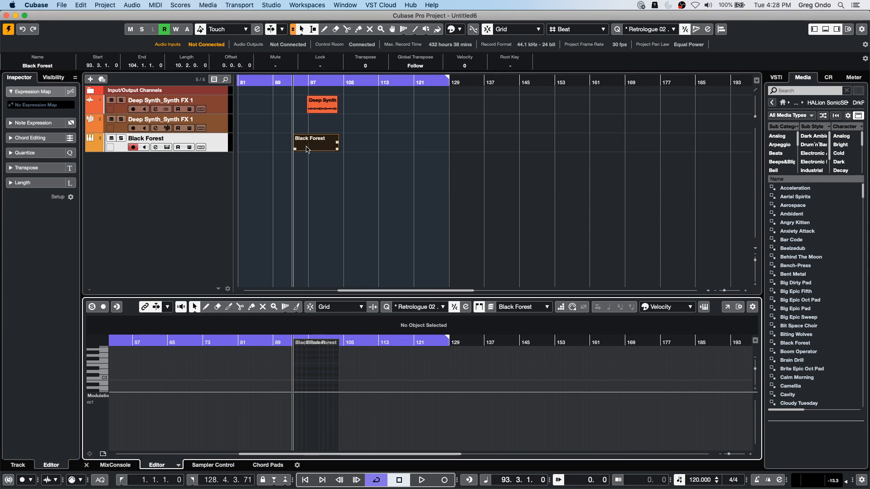
{"action": "right_click", "coordinate": [303, 371]}
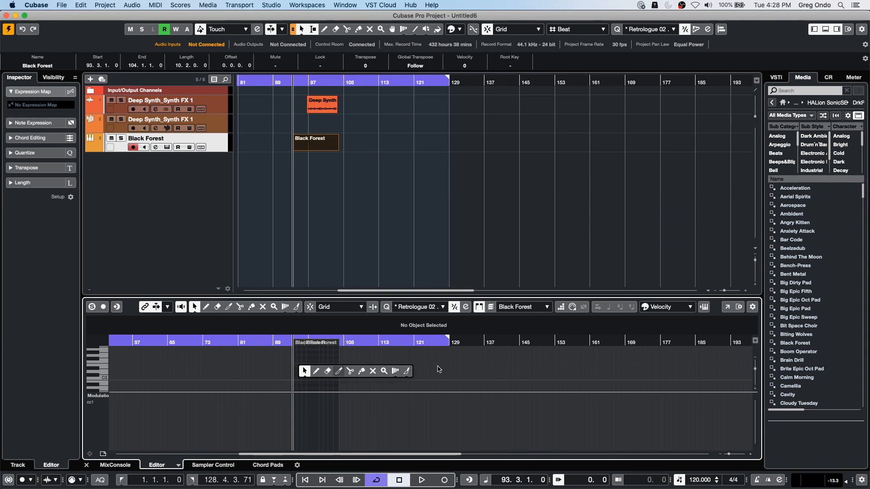
{"action": "left_click", "coordinate": [406, 371]}
{"action": "left_click", "coordinate": [347, 359]}
{"action": "left_click", "coordinate": [316, 147]}
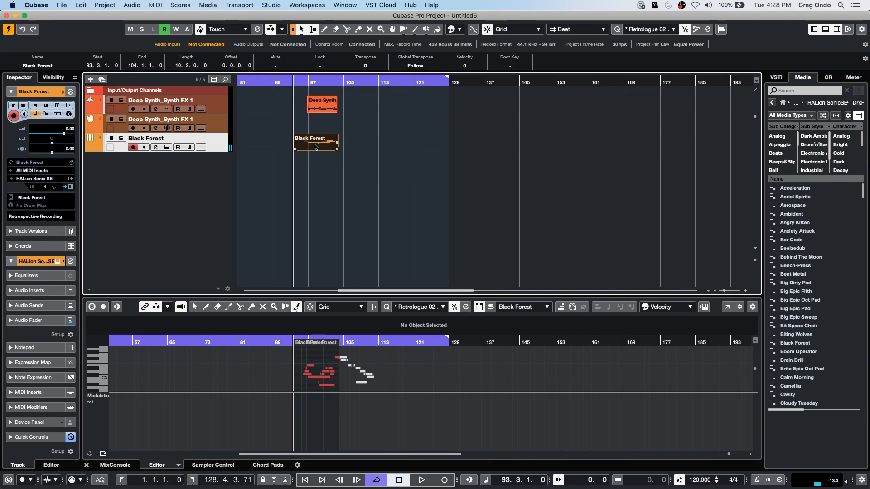
{"action": "double_click", "coordinate": [316, 146]}
- Open the Logical Editor for the Black Forest part and move its window above the note display
{"action": "left_click", "coordinate": [102, 5]}
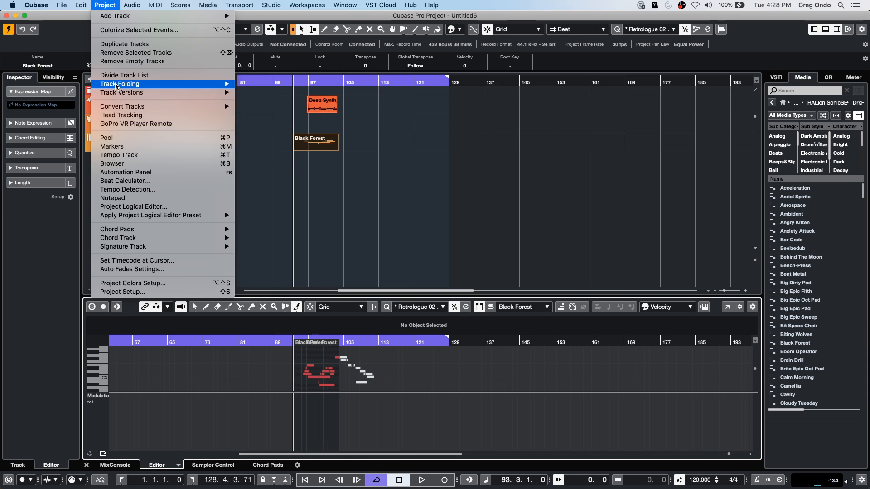
{"action": "mouse_move", "coordinate": [81, 5]}
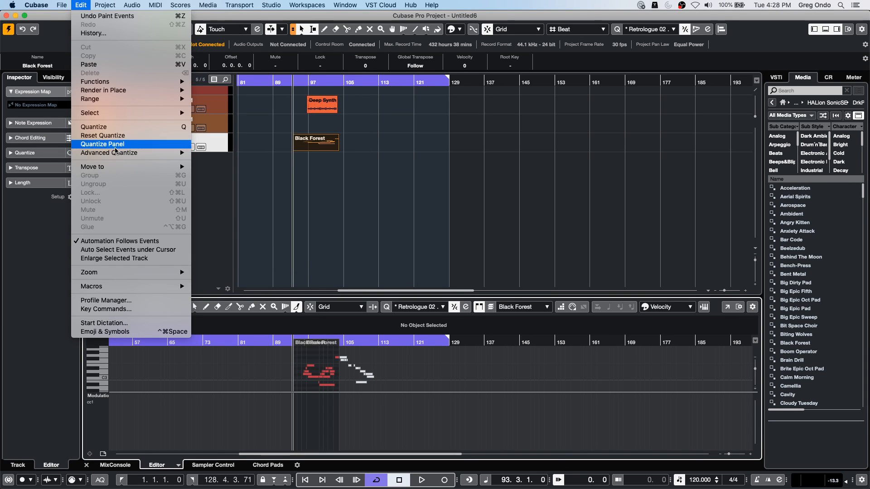
{"action": "mouse_move", "coordinate": [132, 4]}
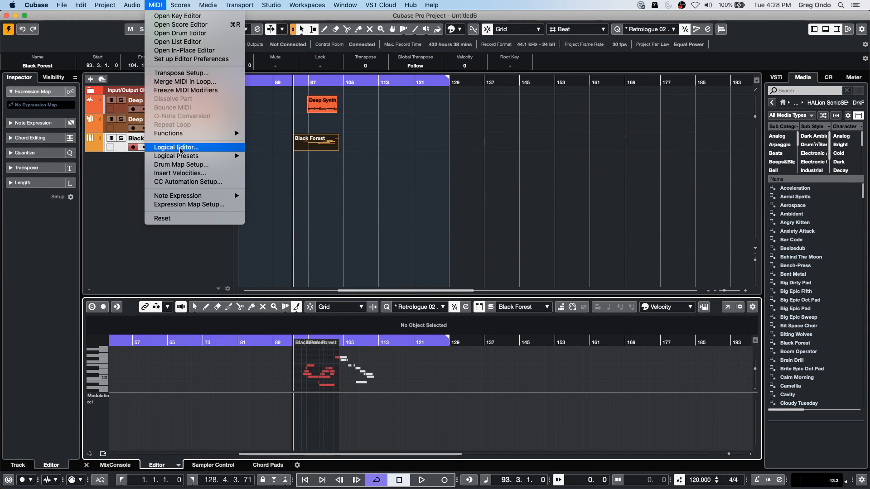
{"action": "left_click", "coordinate": [180, 147]}
{"action": "left_click_drag", "start_coordinate": [448, 123], "coordinate": [278, 112]}
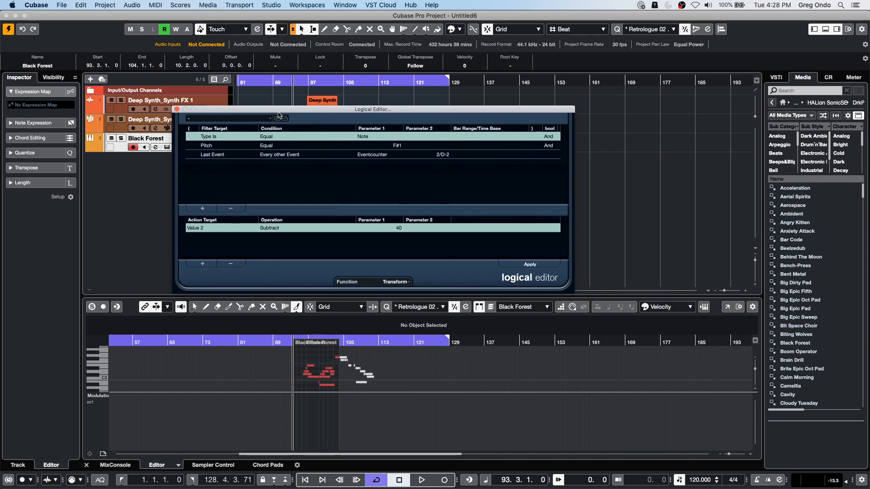
- Examine the Pitch and Last Event filter conditions in the Logical Editor, including the available filter targets and the pitch parameter
{"action": "left_click", "coordinate": [372, 156]}
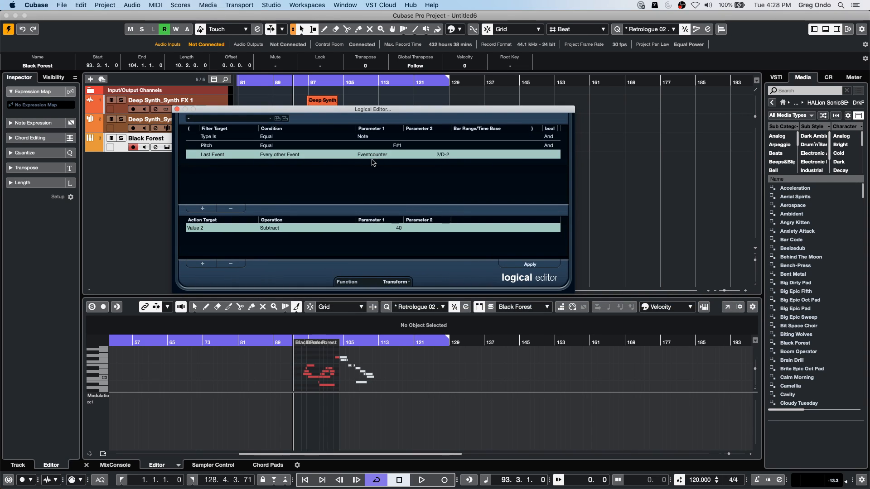
{"action": "left_click", "coordinate": [401, 145]}
{"action": "left_click", "coordinate": [399, 145]}
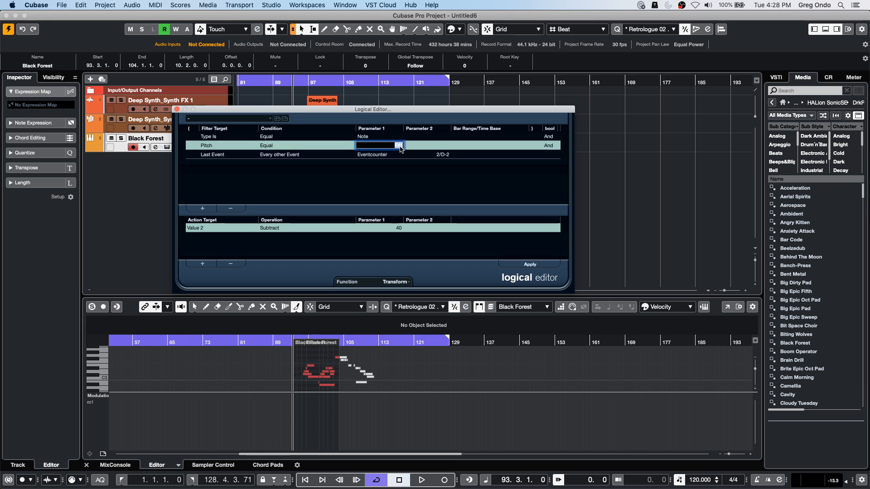
{"action": "left_click", "coordinate": [209, 154]}
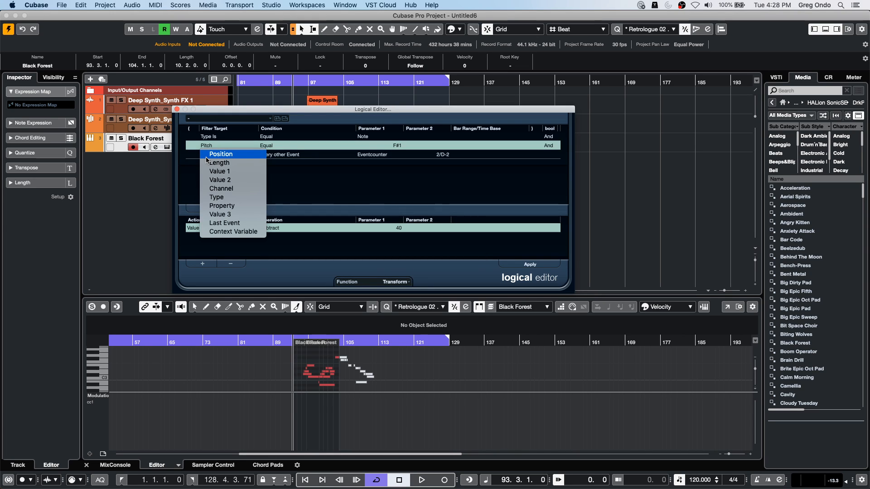
{"action": "left_click", "coordinate": [295, 174]}
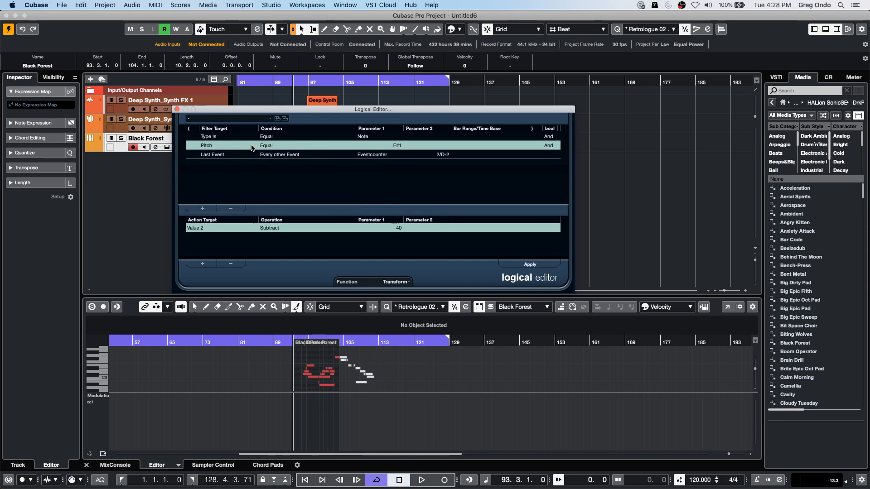
{"action": "left_click", "coordinate": [285, 146]}
{"action": "left_click", "coordinate": [386, 155]}
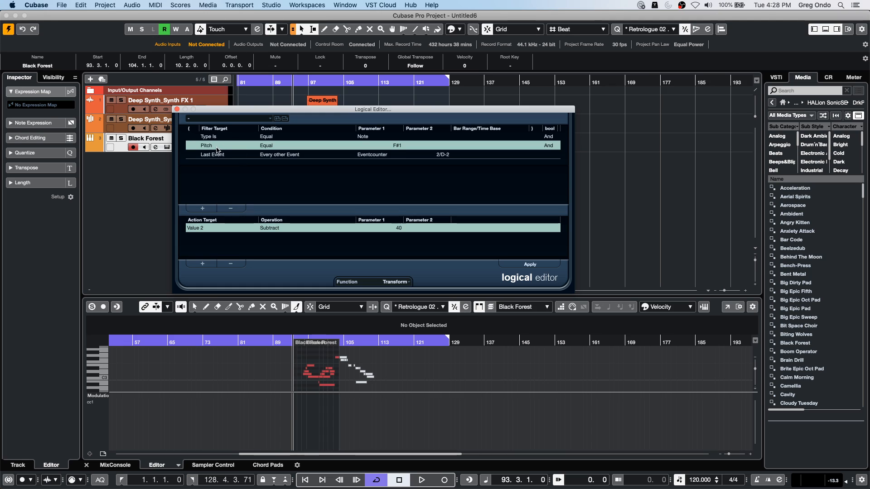
{"action": "left_click", "coordinate": [370, 136]}
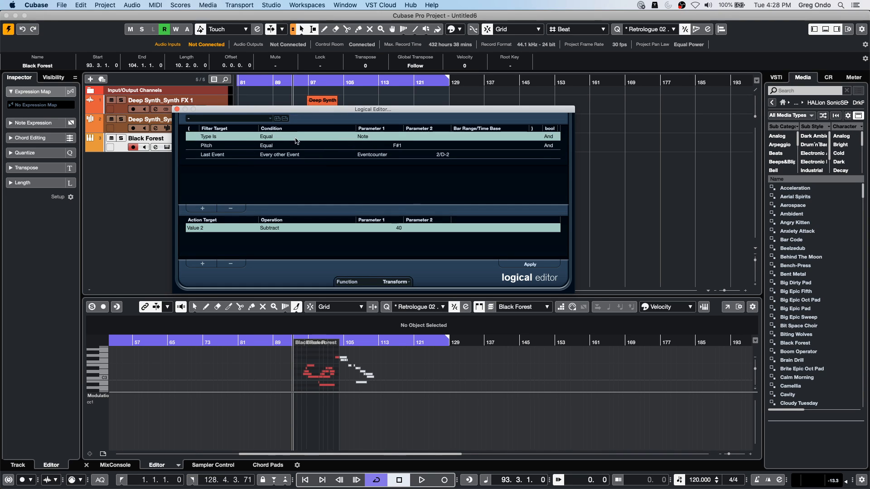
{"action": "left_click", "coordinate": [219, 138]}
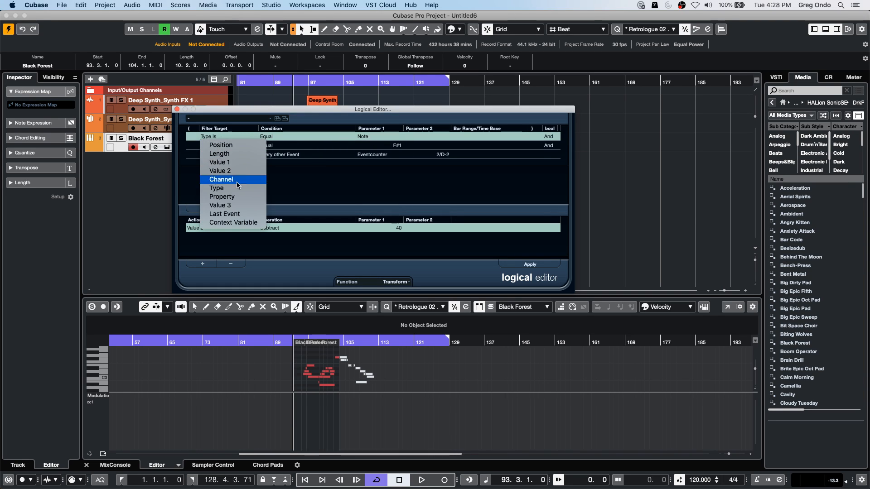
{"action": "left_click", "coordinate": [313, 174]}
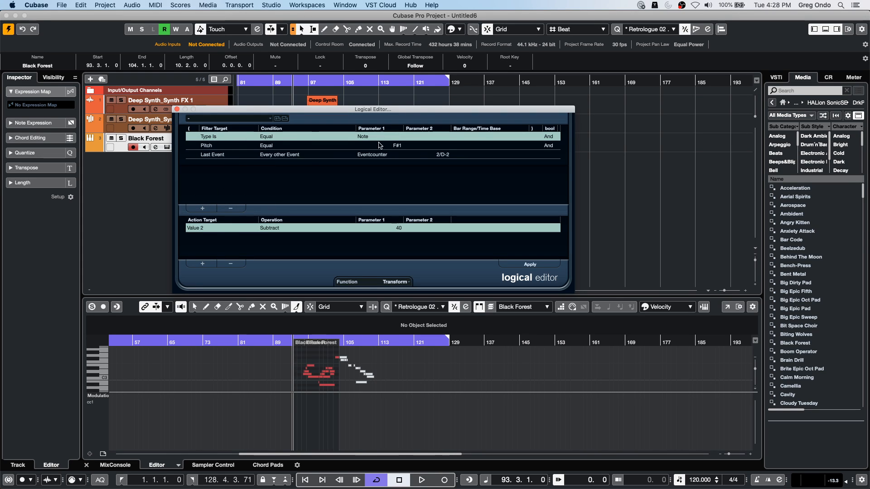
- Set the first parameter of the Pitch filter condition to F4 and close the Logical Editor
{"action": "left_click", "coordinate": [398, 148]}
{"action": "left_click", "coordinate": [399, 147]}
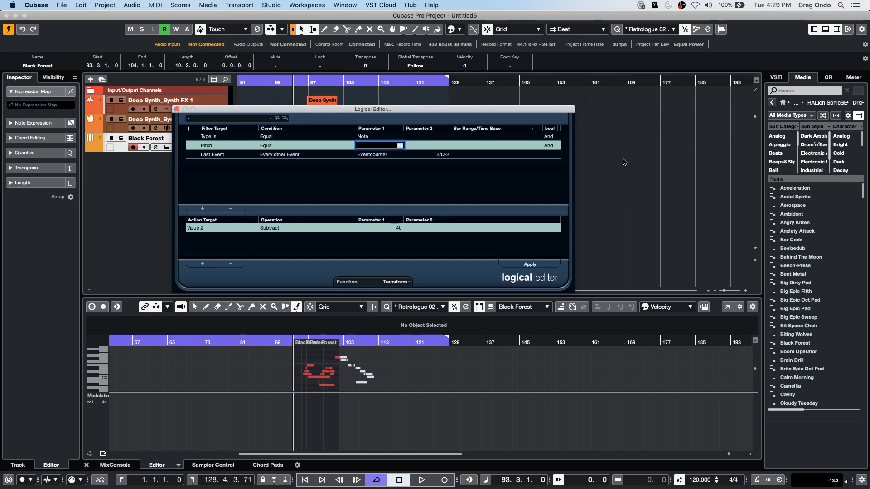
{"action": "type", "text": "F4"}
{"action": "key", "text": "Return"}
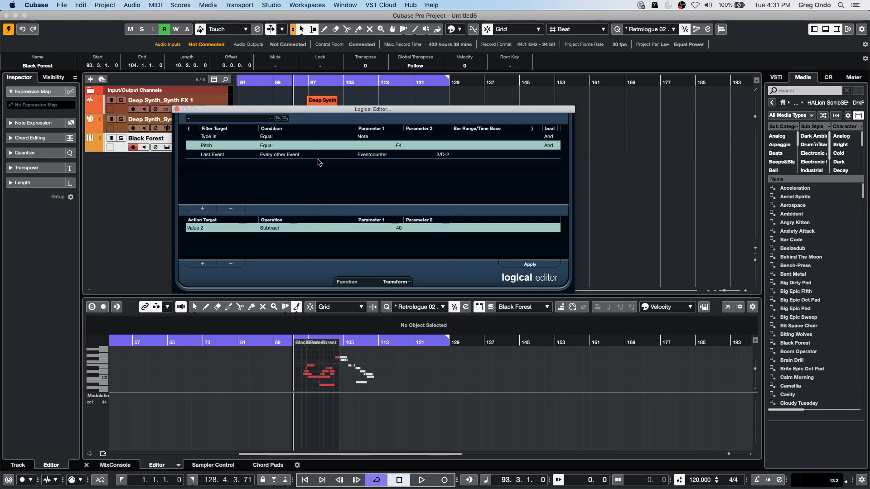
{"action": "left_click", "coordinate": [176, 110]}
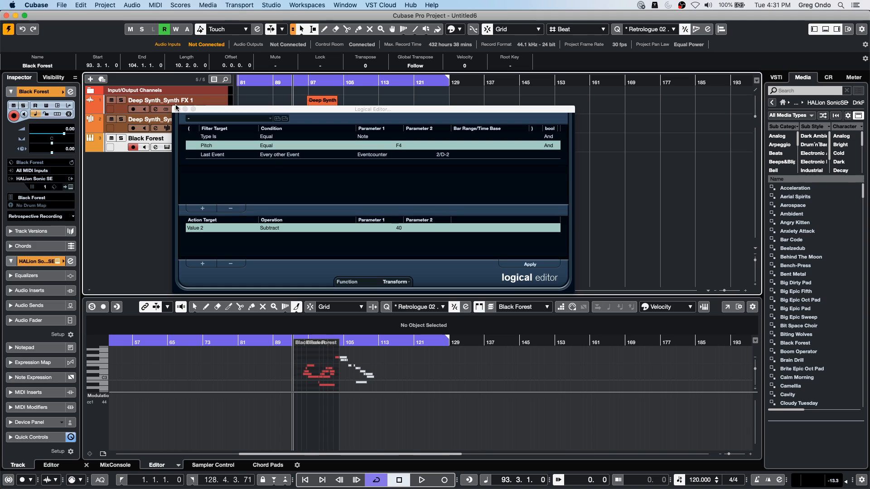
{"action": "left_click", "coordinate": [177, 109]}
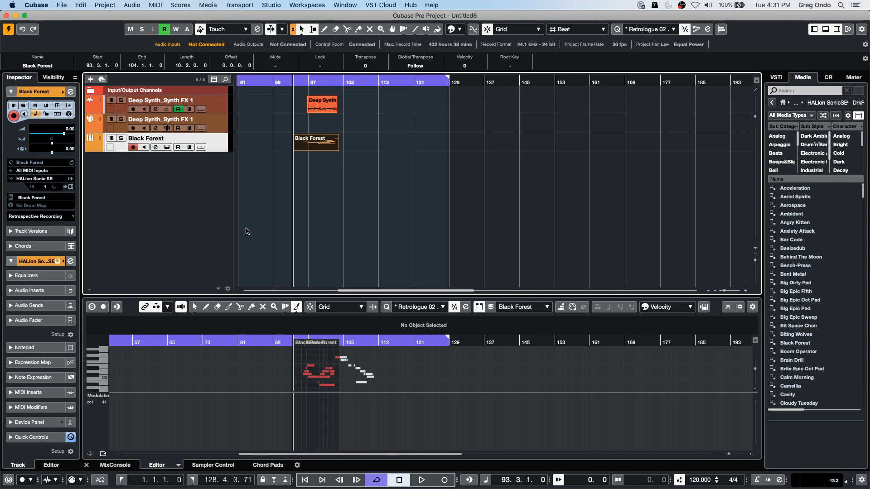
- Add one instrument track below Black Forest that uses HALion 6 as its instrument
{"action": "right_click", "coordinate": [188, 173]}
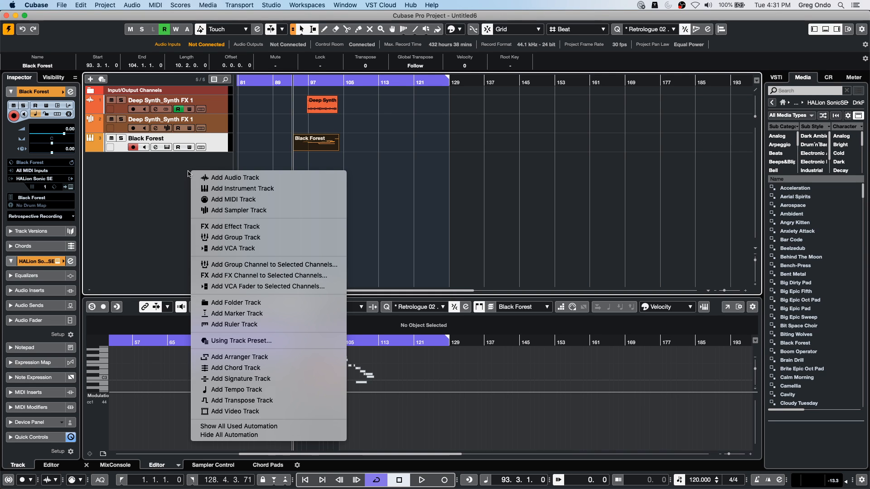
{"action": "left_click", "coordinate": [267, 188]}
{"action": "left_click", "coordinate": [254, 198]}
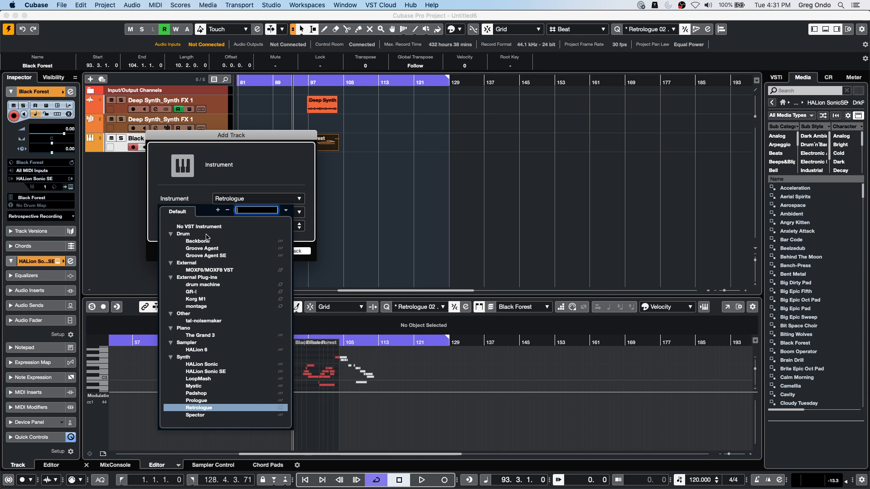
{"action": "left_click", "coordinate": [201, 350]}
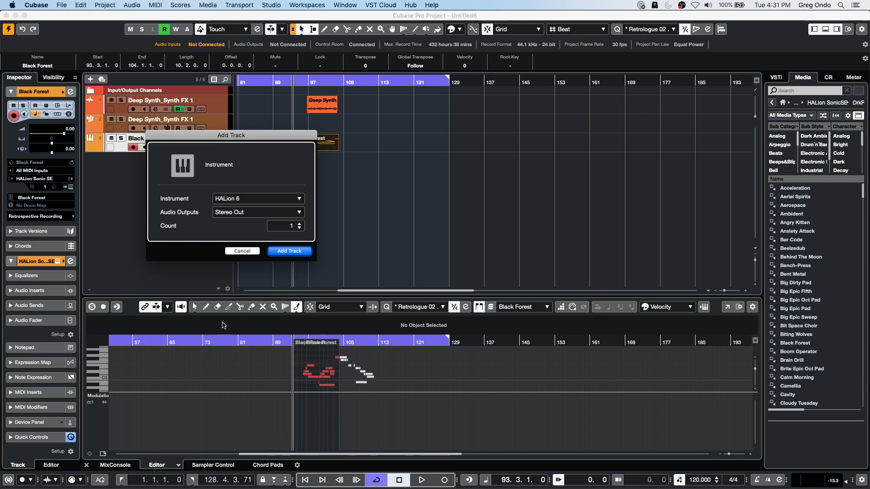
{"action": "left_click", "coordinate": [288, 254]}
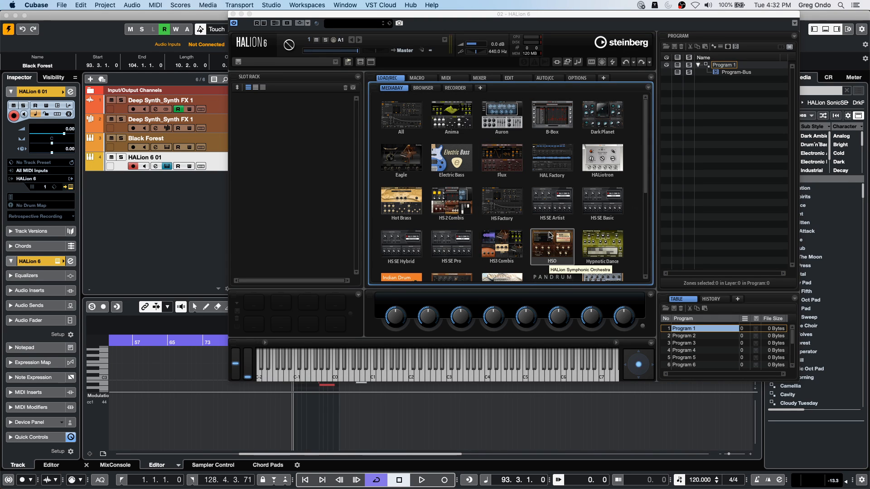
- Open the Studio Strings library in HALion 6 and load the Choppy Cello program
{"action": "scroll", "coordinate": [534, 217], "scroll_direction": "down", "scroll_amount": 3}
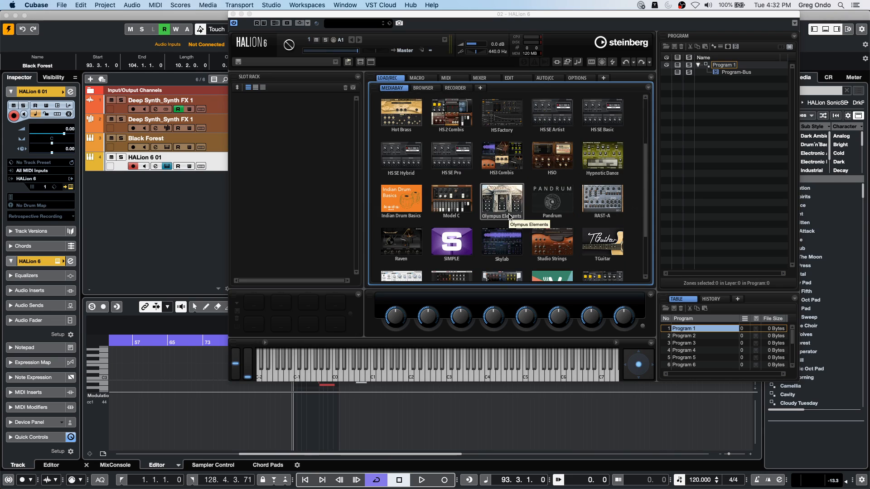
{"action": "scroll", "coordinate": [501, 163], "scroll_direction": "down", "scroll_amount": 1}
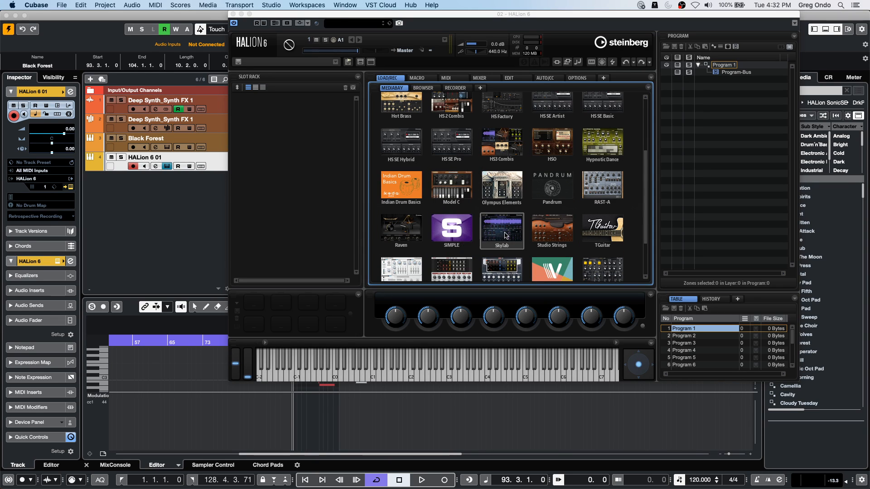
{"action": "double_click", "coordinate": [554, 232]}
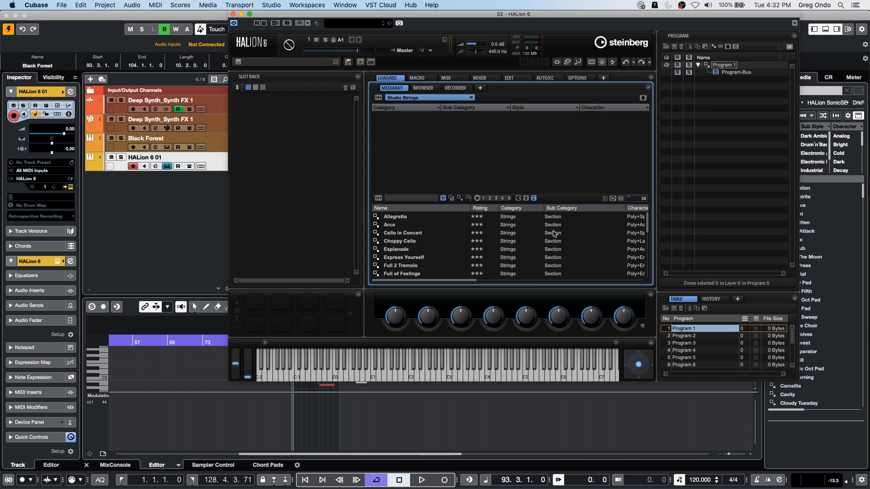
{"action": "left_click", "coordinate": [415, 242]}
{"action": "double_click", "coordinate": [415, 243]}
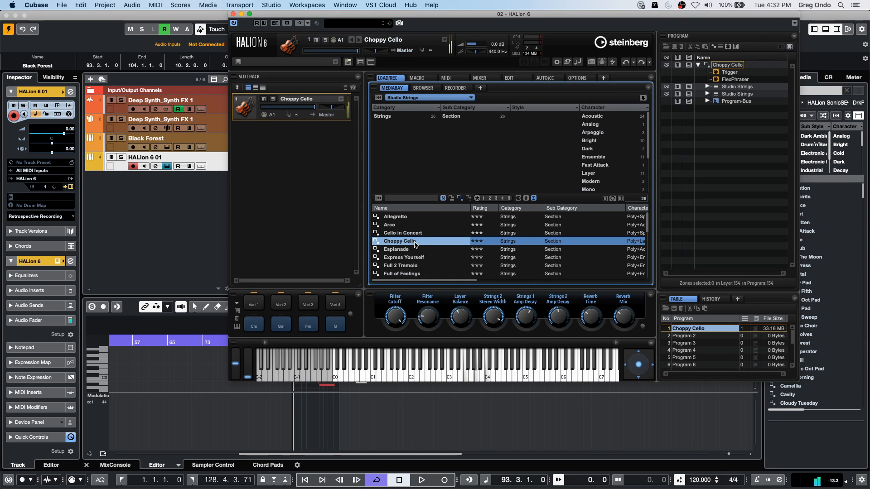
- View the MIDI port and channel choices for the Choppy Cello slot, and switch the HALion 6 track's record enable off and on again
{"action": "left_click", "coordinate": [131, 170]}
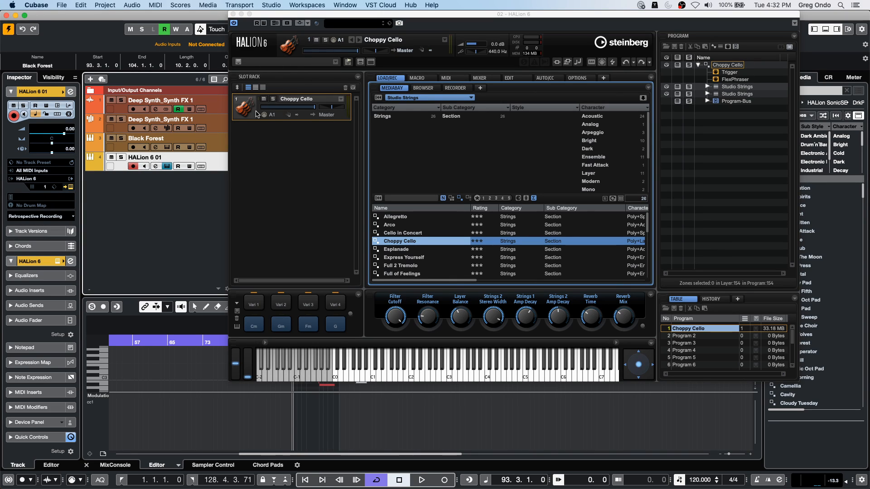
{"action": "left_click", "coordinate": [270, 115]}
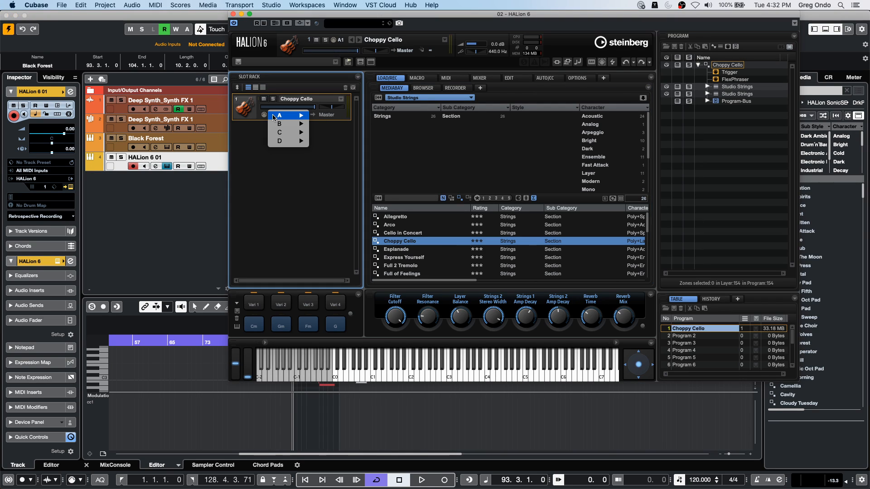
{"action": "mouse_move", "coordinate": [280, 115]}
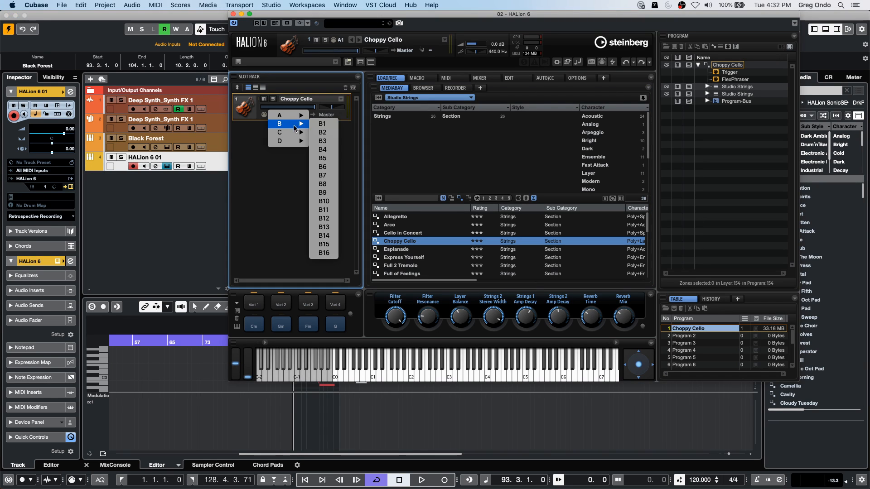
{"action": "left_click", "coordinate": [317, 195]}
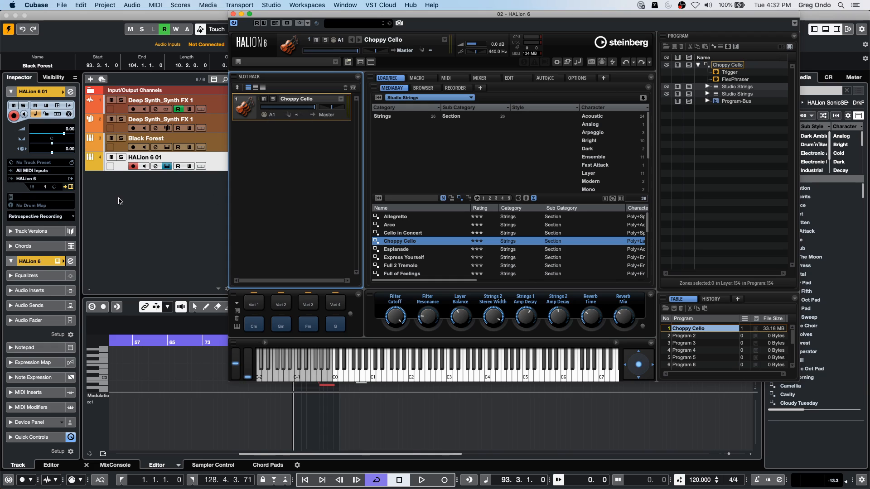
{"action": "left_click", "coordinate": [218, 168]}
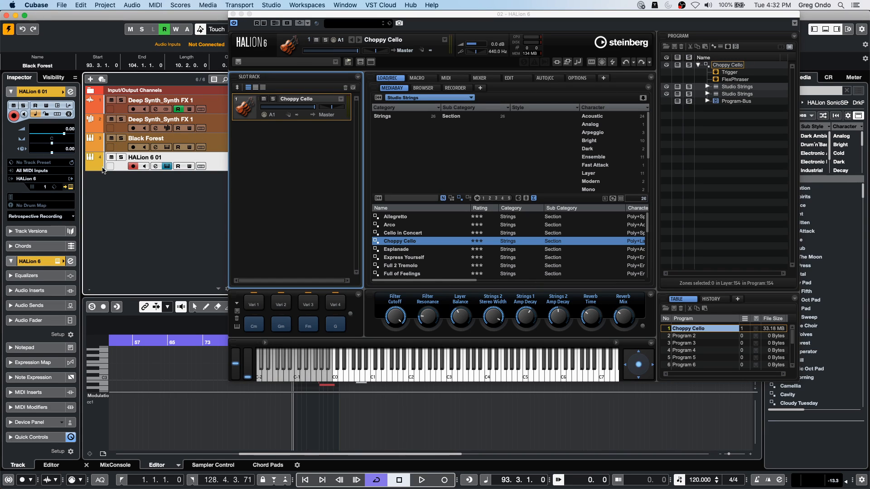
{"action": "left_click", "coordinate": [133, 167]}
{"action": "left_click", "coordinate": [133, 166]}
- Load the Full of Feelings program in HALion 6 and view the MIDI port choices for its slot
{"action": "double_click", "coordinate": [415, 274]}
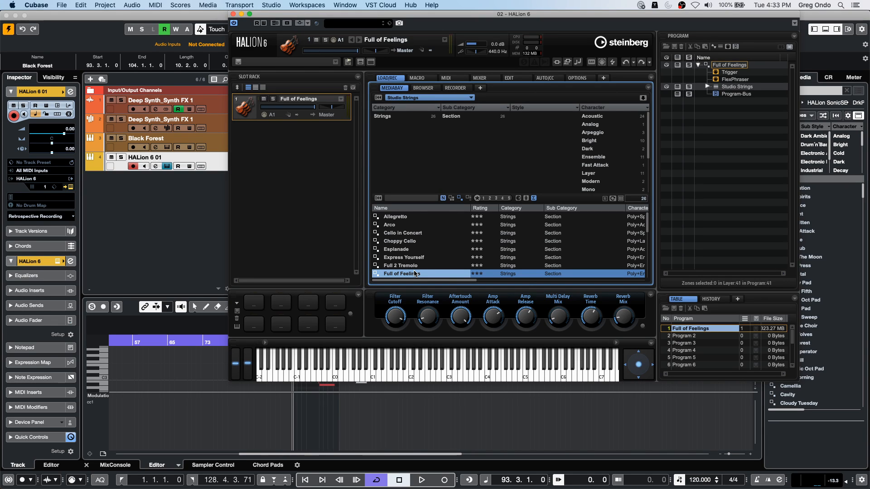
{"action": "left_click", "coordinate": [271, 114]}
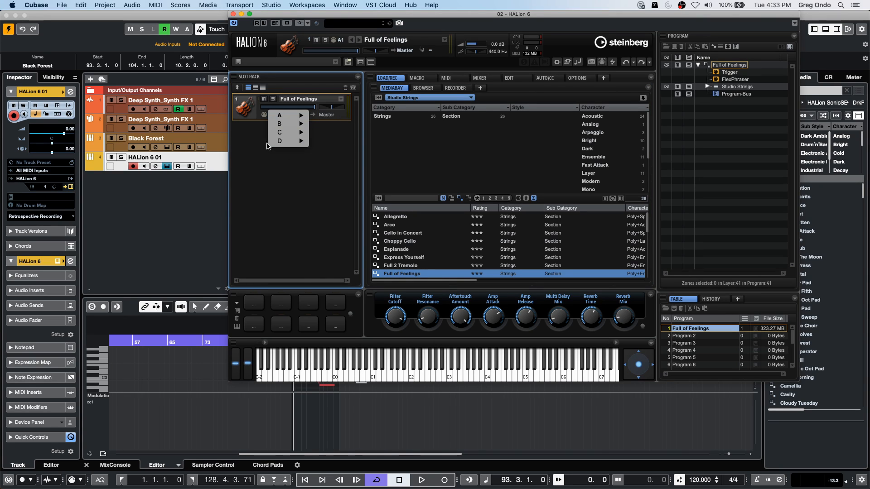
{"action": "left_click", "coordinate": [96, 196]}
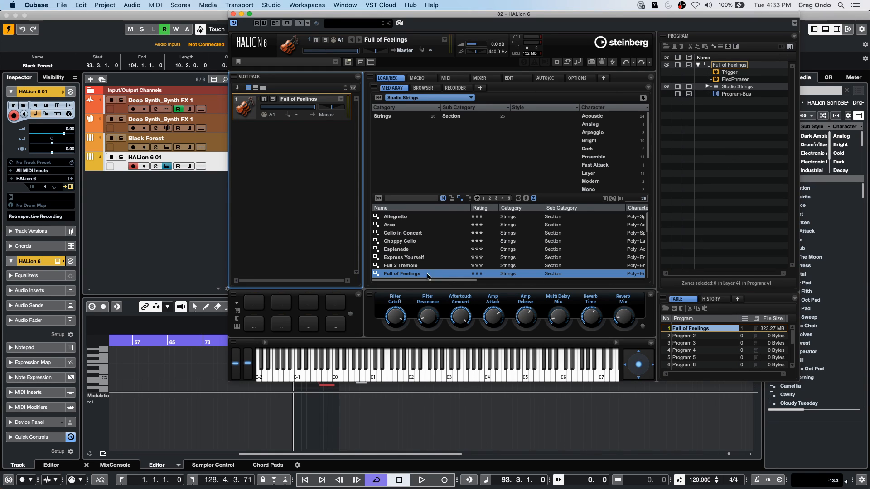
- Audition Full of Feelings with several notes on HALion's virtual keyboard, then close the HALion 6 window
{"action": "left_click", "coordinate": [501, 373]}
{"action": "left_click", "coordinate": [483, 372]}
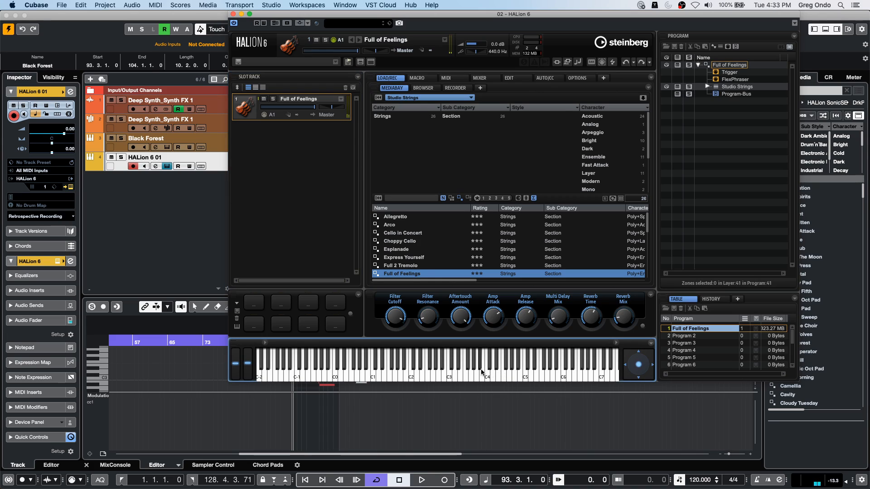
{"action": "left_click", "coordinate": [454, 376]}
{"action": "left_click", "coordinate": [432, 376]}
{"action": "left_click", "coordinate": [391, 369]}
{"action": "left_click", "coordinate": [133, 168]}
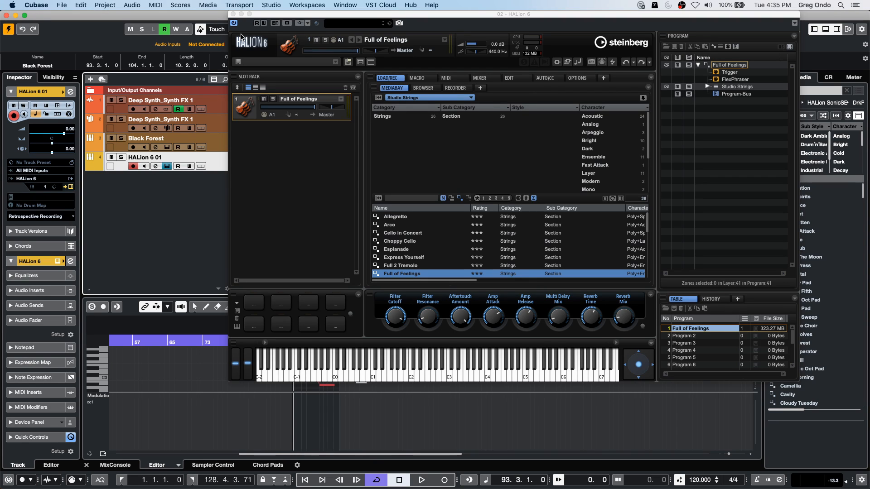
{"action": "left_click", "coordinate": [234, 14]}
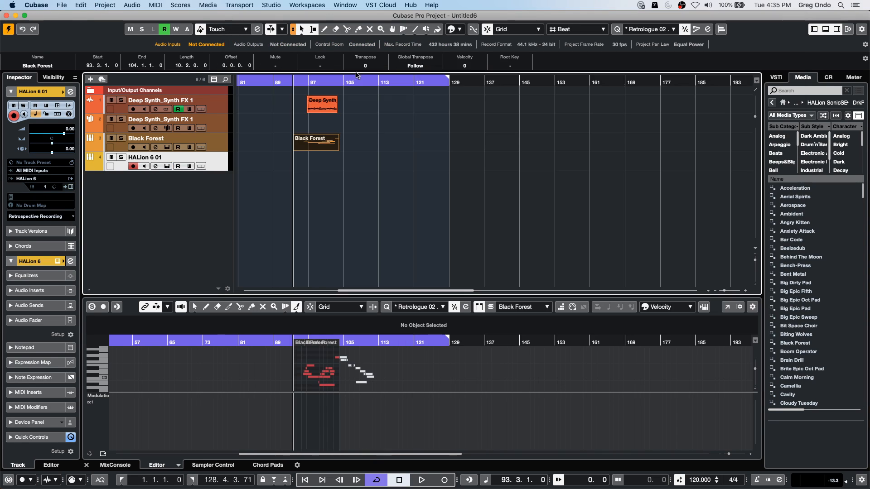
{"action": "left_click", "coordinate": [238, 5]}
{"action": "mouse_move", "coordinate": [208, 5]}
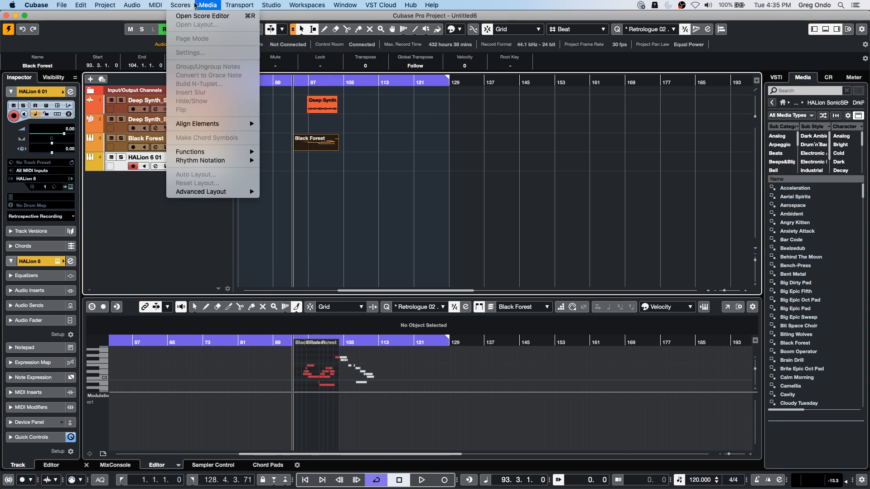
{"action": "left_click", "coordinate": [413, 105]}
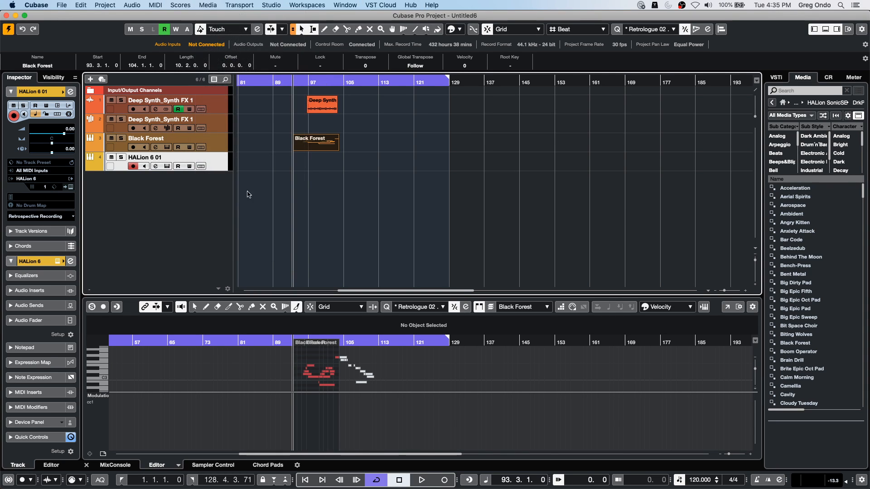
- Select the Deep Synth_Synth FX 1 sampler track, show it in Sampler Control, and audition the sample with two keys
{"action": "left_click", "coordinate": [316, 106]}
{"action": "left_click", "coordinate": [214, 126]}
{"action": "left_click", "coordinate": [209, 137]}
{"action": "left_click", "coordinate": [210, 118]}
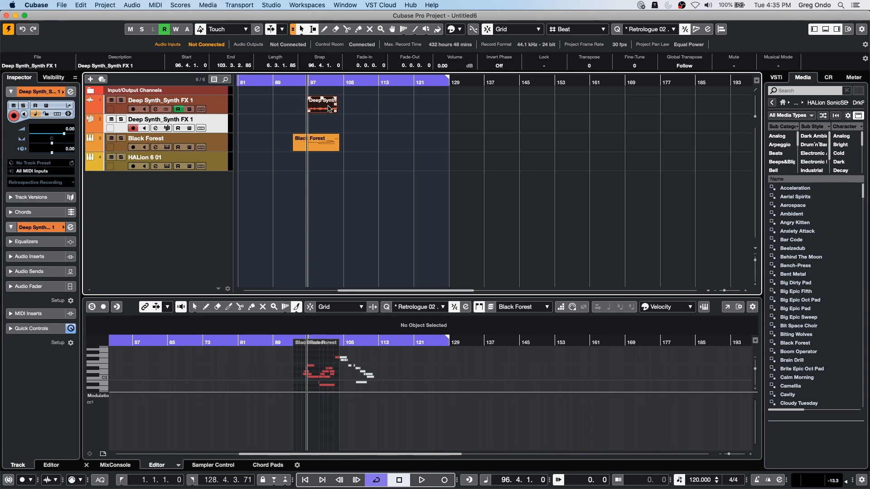
{"action": "left_click", "coordinate": [210, 465]}
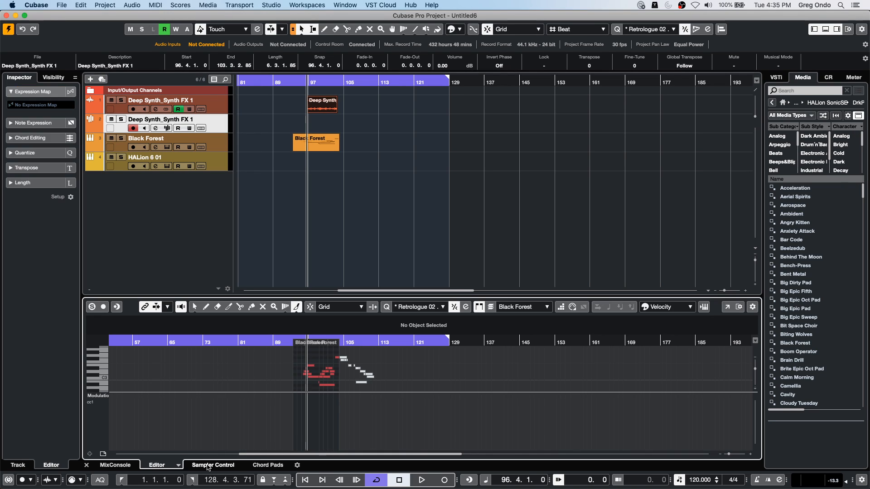
{"action": "left_click", "coordinate": [460, 454]}
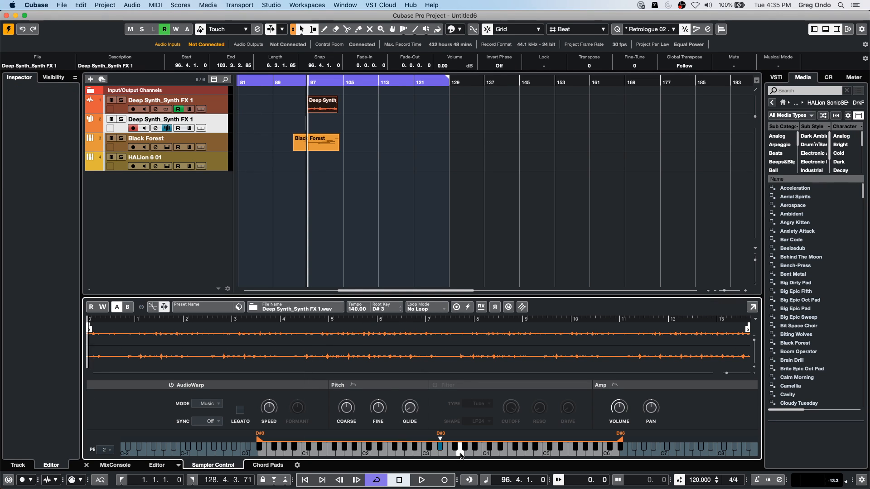
{"action": "left_click", "coordinate": [442, 454]}
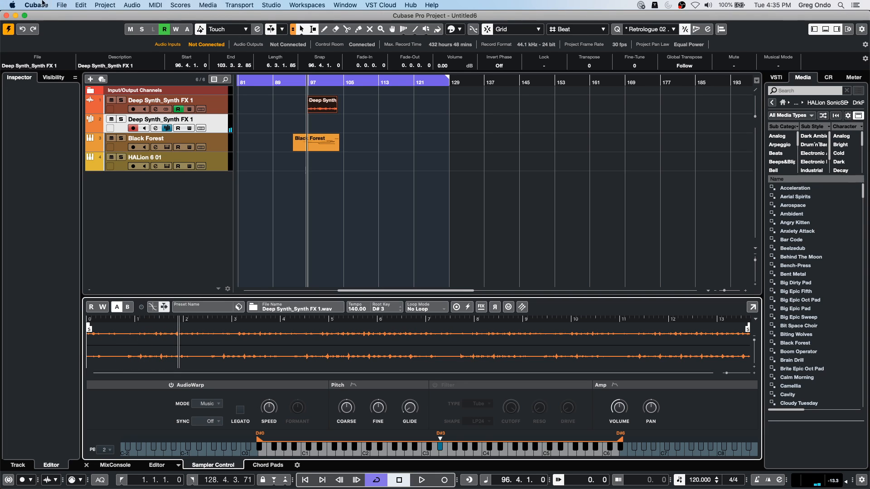
{"action": "left_click", "coordinate": [209, 7]}
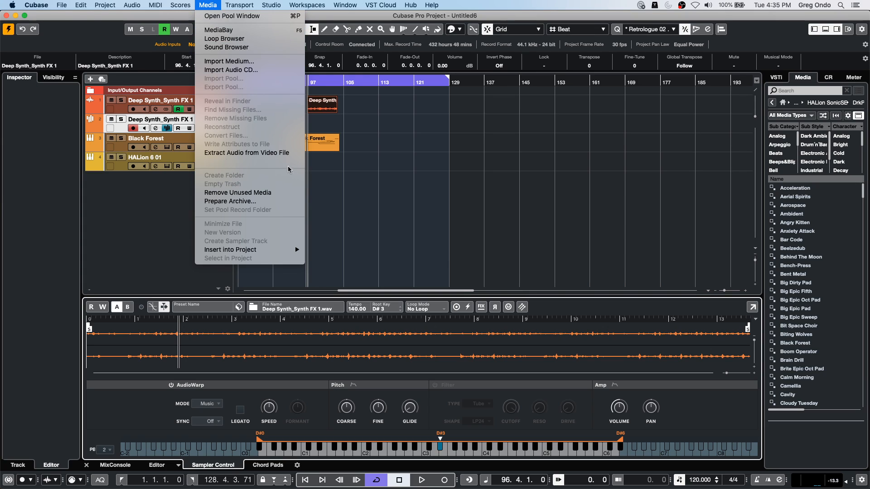
{"action": "left_click", "coordinate": [388, 347]}
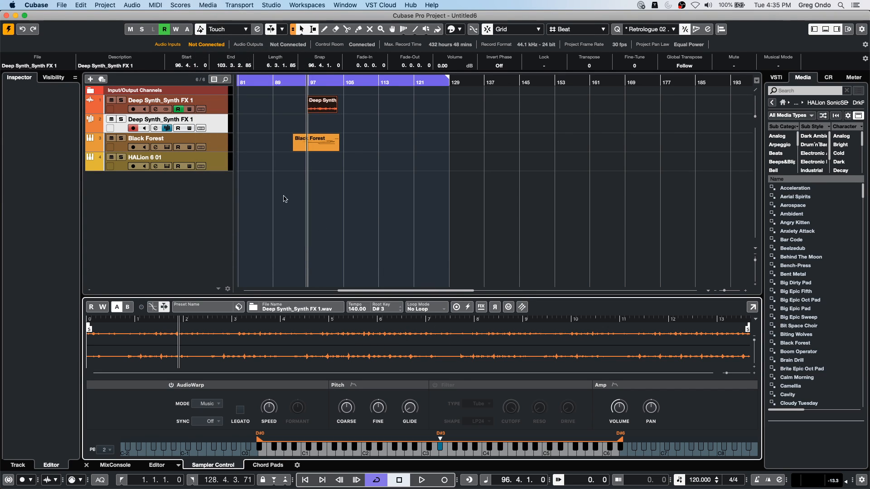
- Open the Pool and place the Sampler Track folder's Deep Synth clip on the Deep Synth_Synth FX 1 audio track near bar 112
{"action": "left_click", "coordinate": [208, 5]}
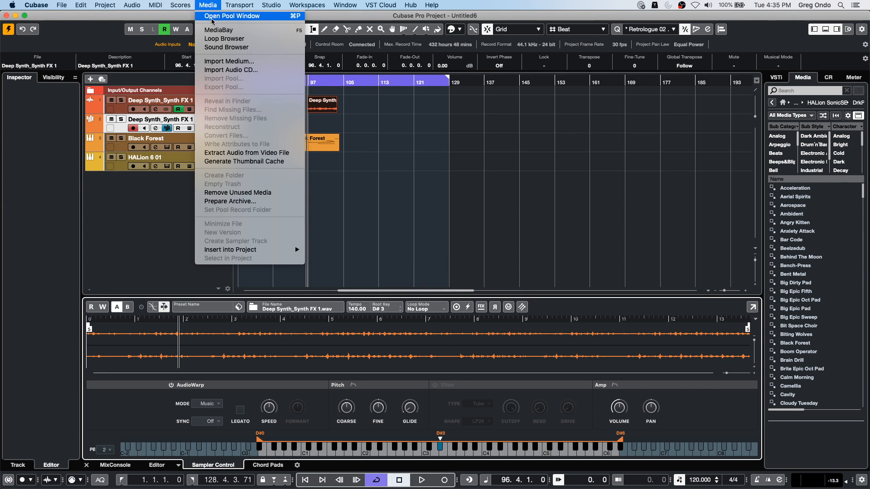
{"action": "left_click", "coordinate": [232, 15]}
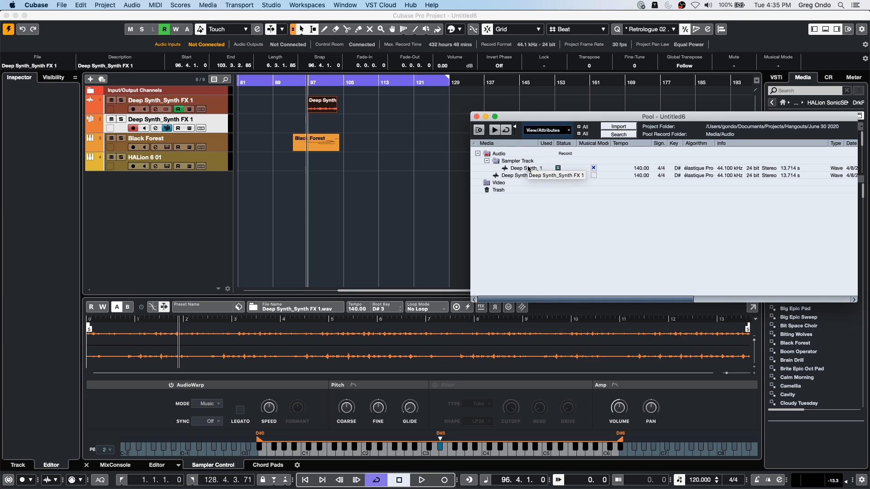
{"action": "left_click_drag", "start_coordinate": [529, 169], "coordinate": [392, 105]}
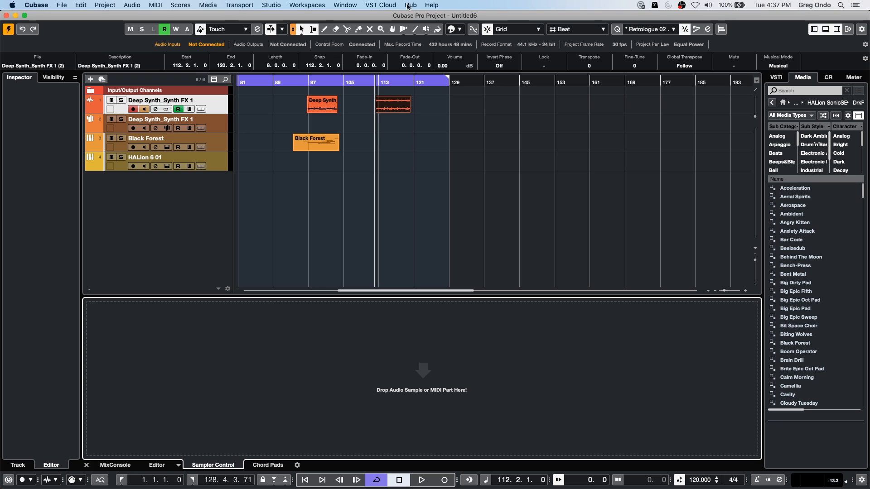
- Examine the VST Audio System settings in Studio Setup, including the Steinberg UR24C driver and Advanced Options, and close the dialog
{"action": "left_click", "coordinate": [277, 4]}
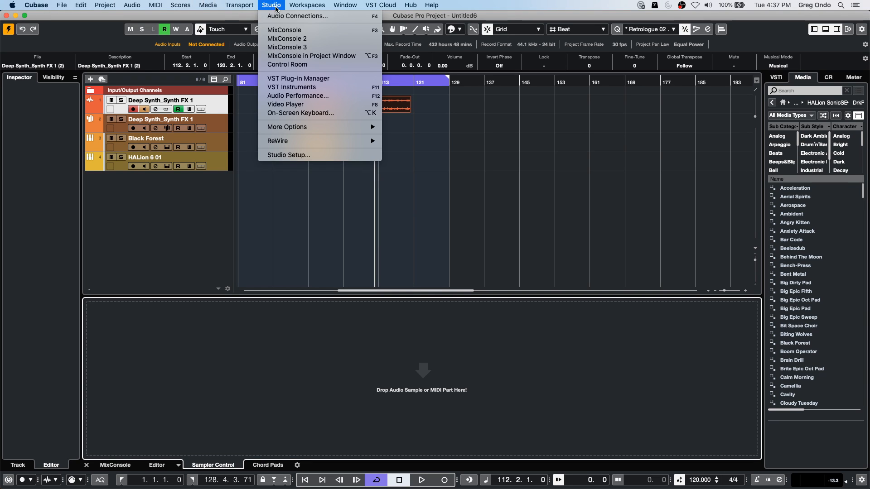
{"action": "mouse_move", "coordinate": [63, 6]}
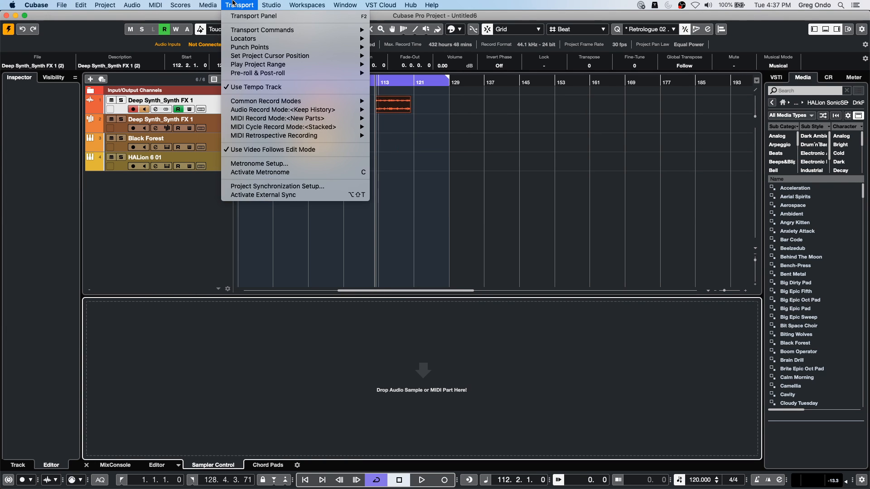
{"action": "mouse_move", "coordinate": [272, 5]}
{"action": "left_click", "coordinate": [308, 156]}
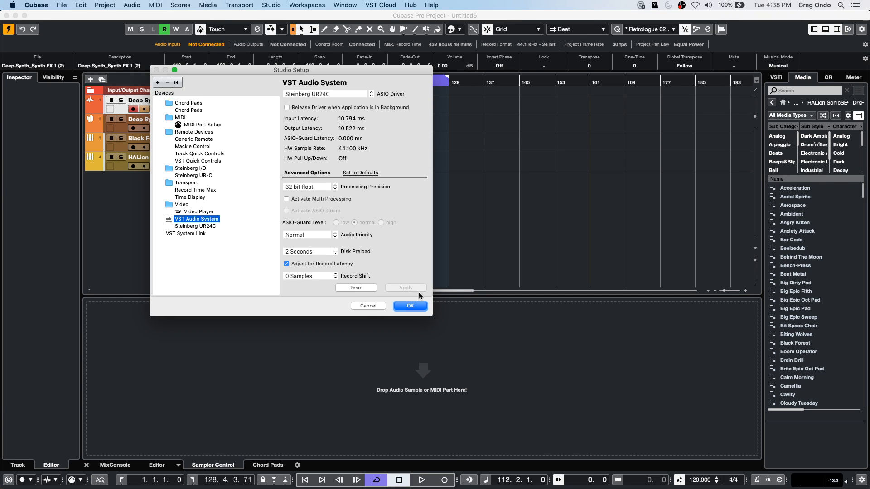
{"action": "left_click", "coordinate": [410, 306]}
{"action": "mouse_move", "coordinate": [463, 16]}
{"action": "left_mouse_down"}
{"action": "mouse_move", "coordinate": [436, 11]}
{"action": "mouse_move", "coordinate": [457, 12]}
{"action": "left_mouse_up"}
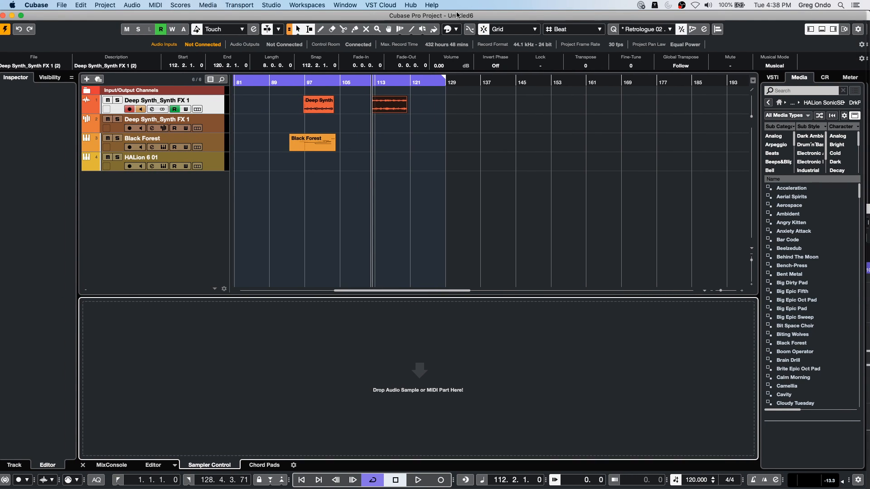
- Review the input and output busses and the output presets in Audio Connections, and close the window
{"action": "left_click", "coordinate": [267, 5]}
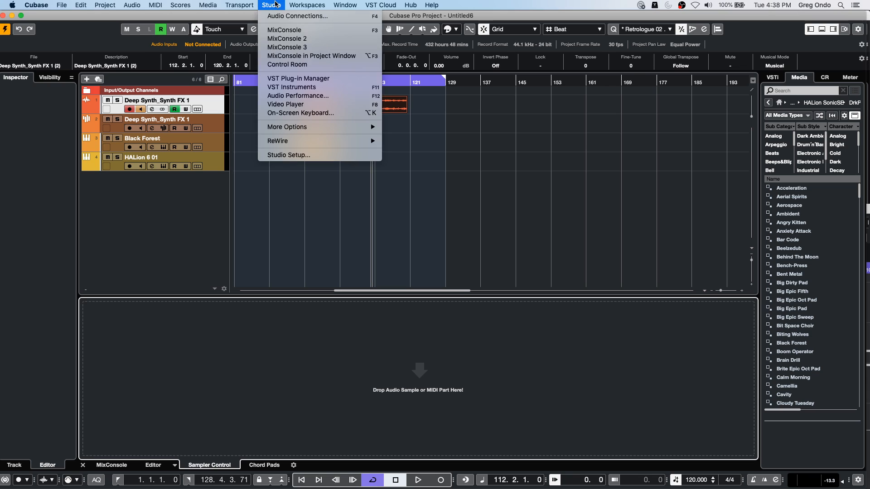
{"action": "left_click", "coordinate": [297, 21]}
{"action": "left_click", "coordinate": [266, 5]}
{"action": "left_click", "coordinate": [290, 16]}
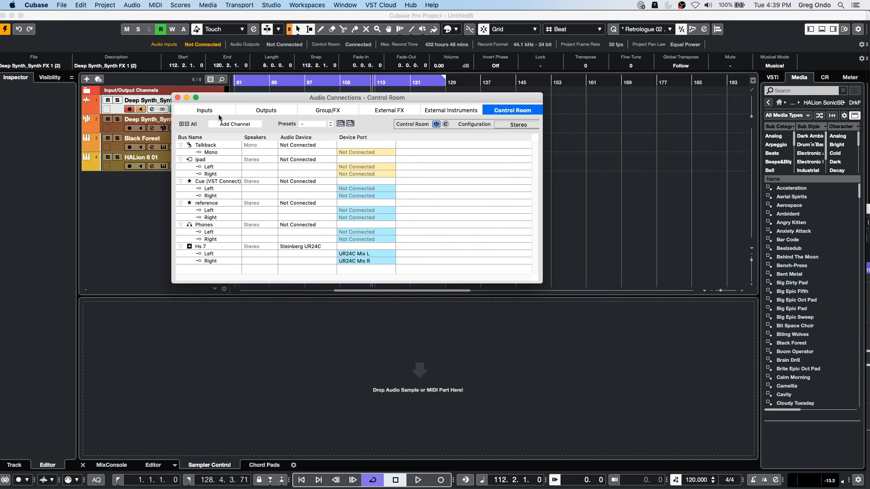
{"action": "left_click", "coordinate": [219, 113]}
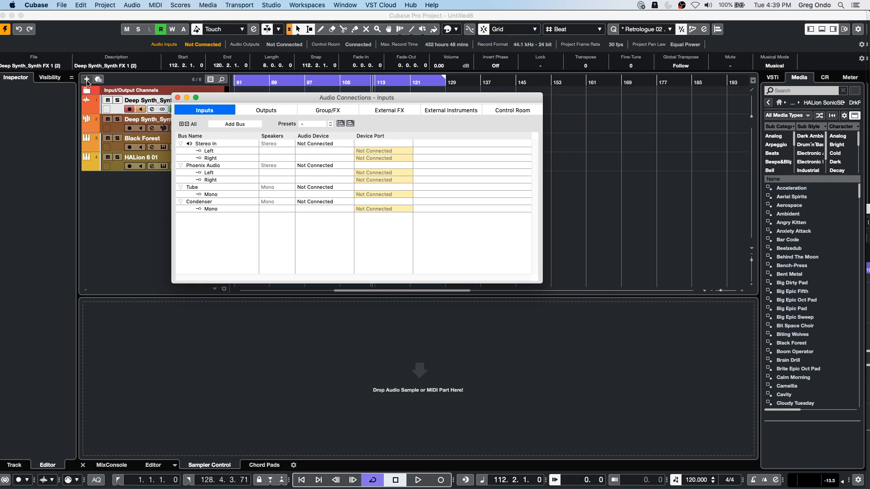
{"action": "left_click", "coordinate": [266, 110]}
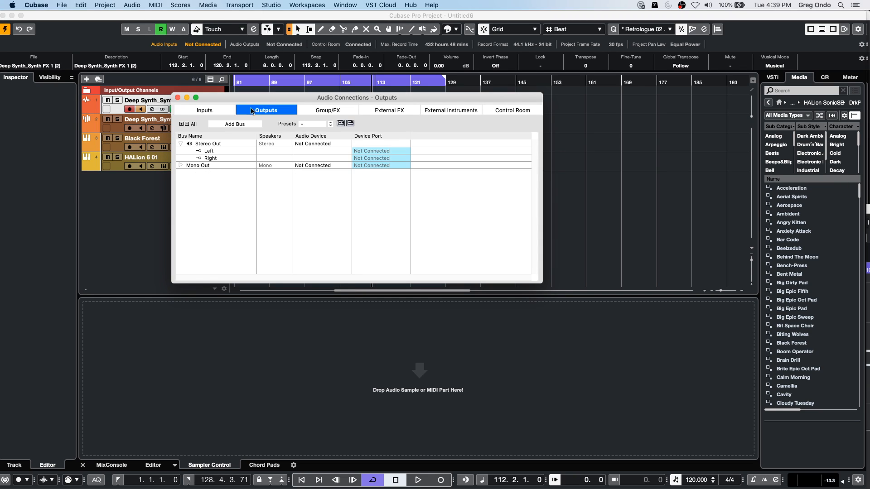
{"action": "left_click", "coordinate": [308, 124]}
{"action": "left_click", "coordinate": [240, 194]}
{"action": "left_click", "coordinate": [177, 97]}
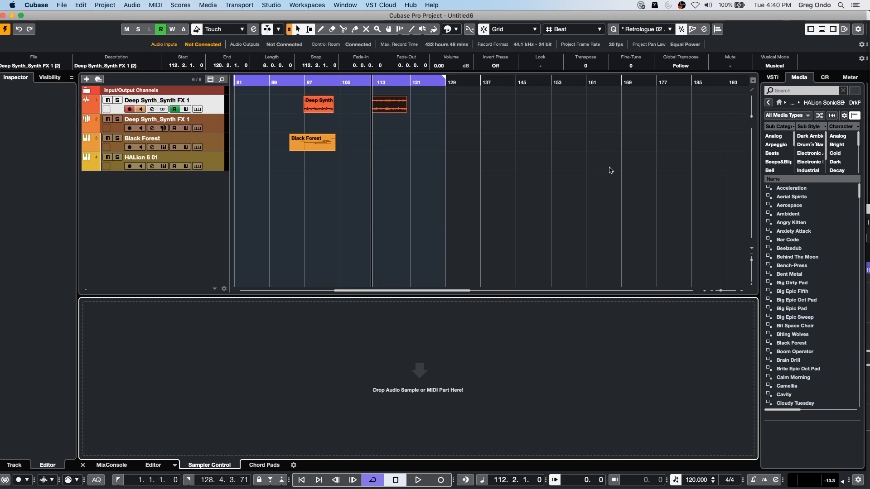
- Show the MixConsole in the lower zone and widen its channel strips until the full channel names fit
{"action": "left_click", "coordinate": [110, 466]}
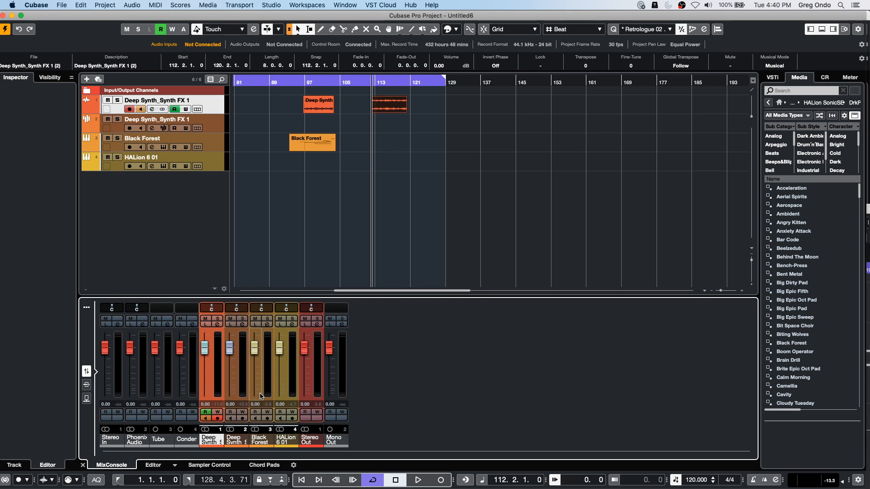
{"action": "key", "text": "Tab"}
{"action": "key", "text": "Tab"}
{"action": "key", "text": "Tab"}
{"action": "key", "text": "Tab"}
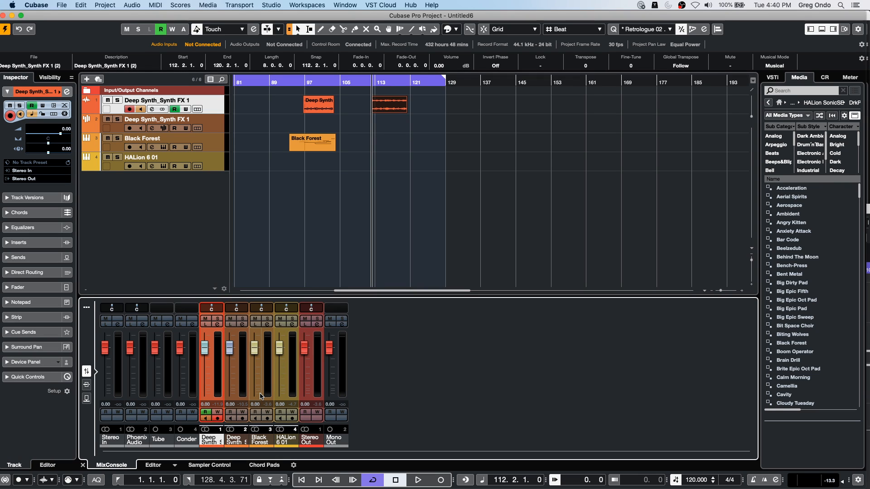
{"action": "key", "text": "h"}
{"action": "key", "text": "h"}
{"action": "key", "text": "h"}
{"action": "key", "text": "h"}
{"action": "key", "text": "h"}
{"action": "key", "text": "h"}
{"action": "key", "text": "h"}
{"action": "key", "text": "h"}
{"action": "key", "text": "h"}
{"action": "key", "text": "h"}
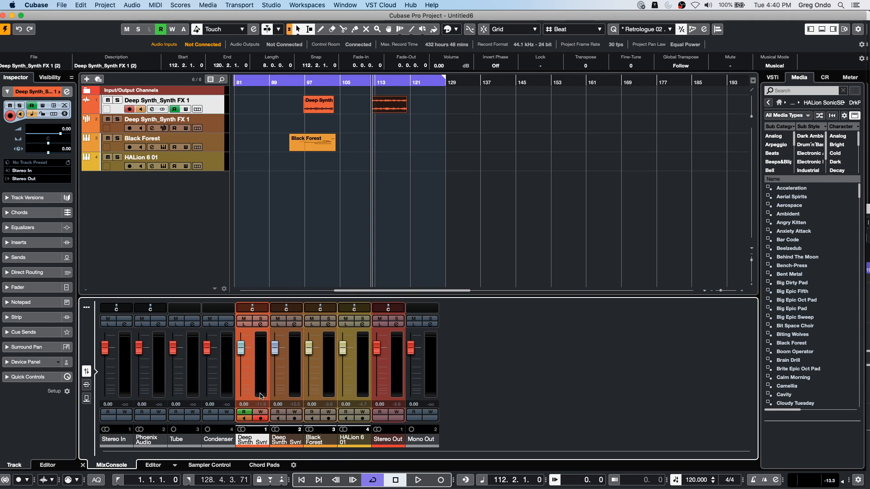
{"action": "key", "text": "h"}
{"action": "key", "text": "h"}
{"action": "key", "text": "h"}
{"action": "key", "text": "h"}
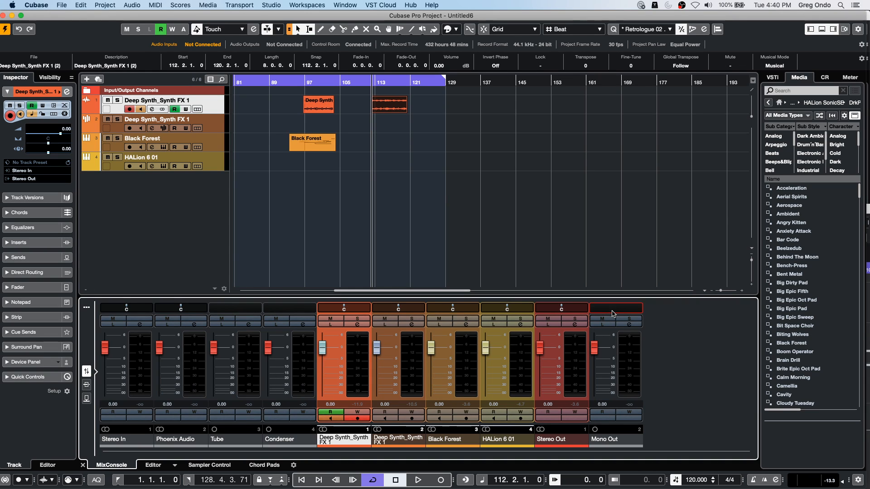
- Open the bicycle.cpr project from the recent projects
{"action": "left_click", "coordinate": [61, 5]}
{"action": "mouse_move", "coordinate": [91, 174]}
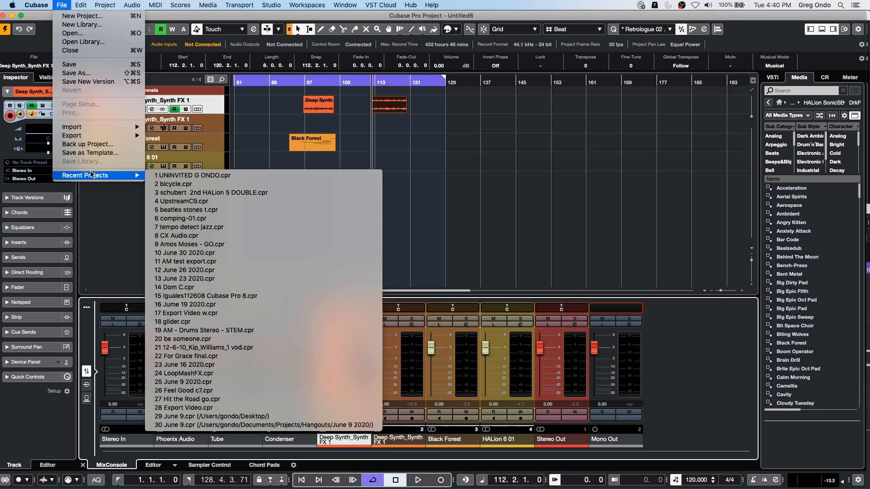
{"action": "left_click", "coordinate": [325, 183]}
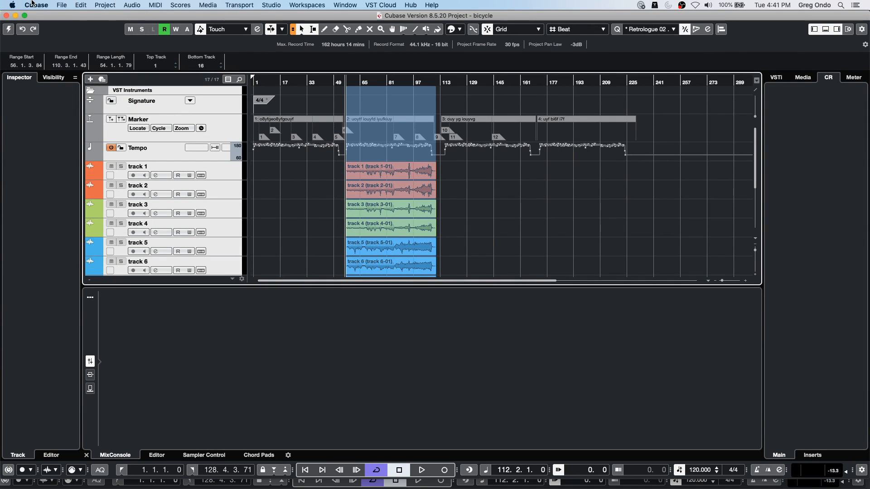
- Revert the bicycle project to its previously saved version and delete the files created since the last save
{"action": "left_click", "coordinate": [62, 5]}
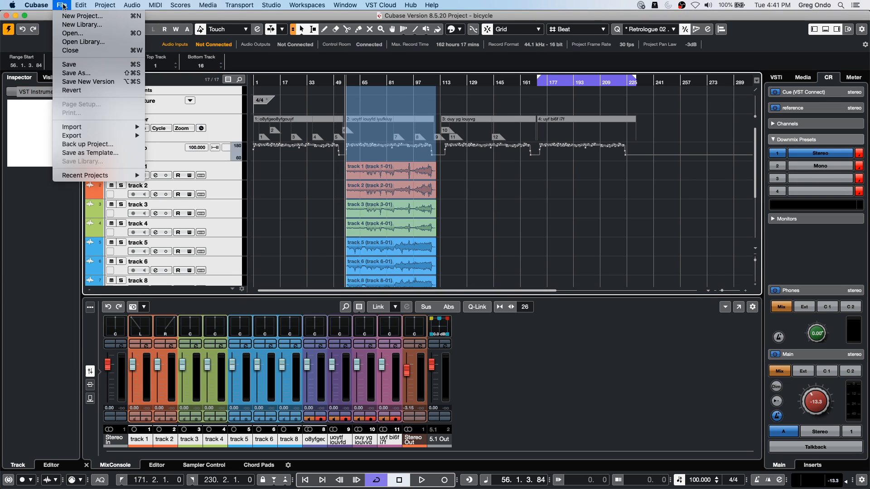
{"action": "left_click", "coordinate": [90, 92]}
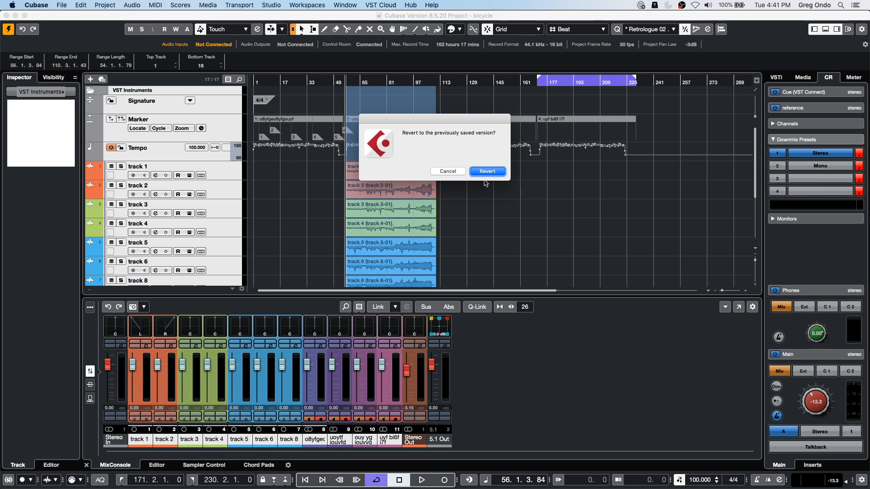
{"action": "left_click", "coordinate": [489, 171]}
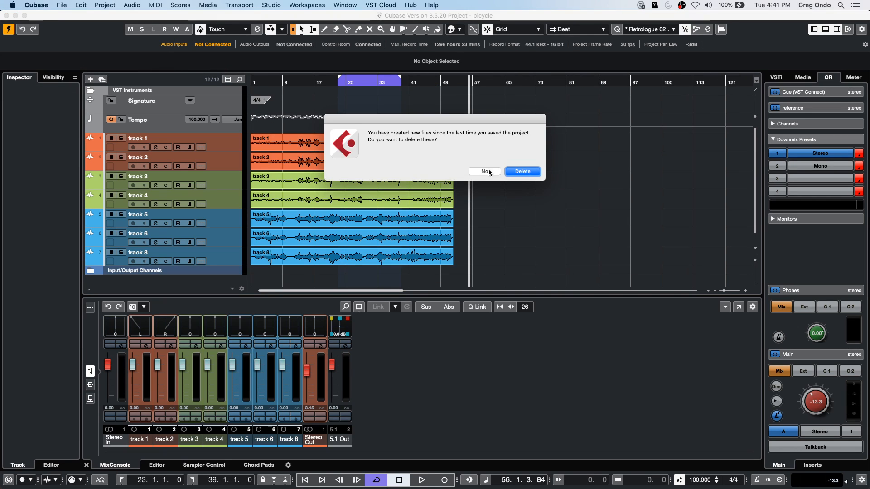
{"action": "left_click", "coordinate": [530, 173]}
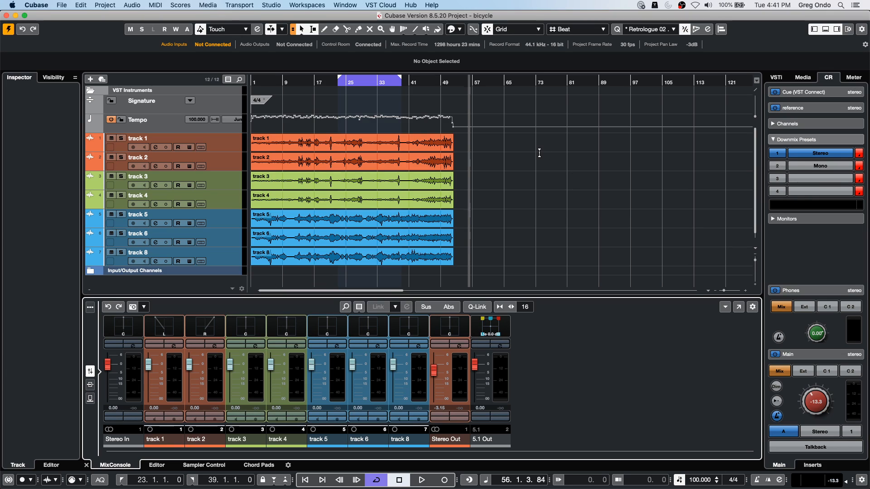
- Remove the 5.1 Out bus from the outputs in Audio Connections and close the window
{"action": "key", "text": "F4"}
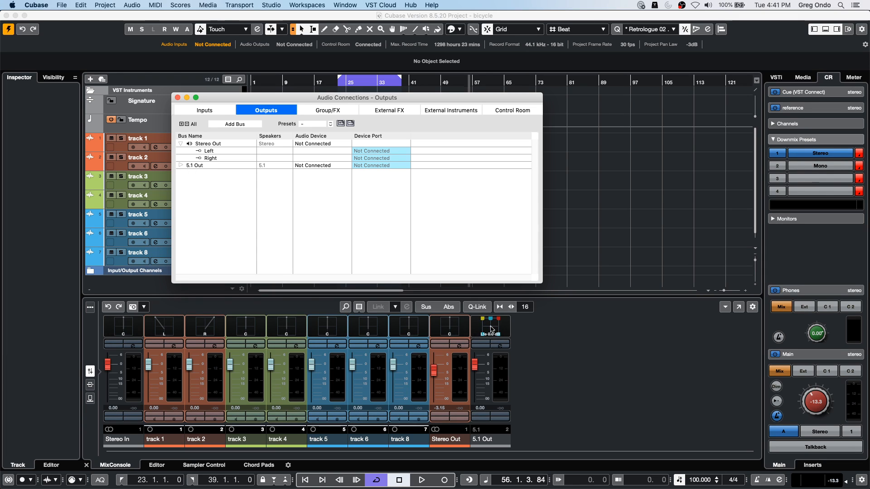
{"action": "left_click", "coordinate": [195, 166]}
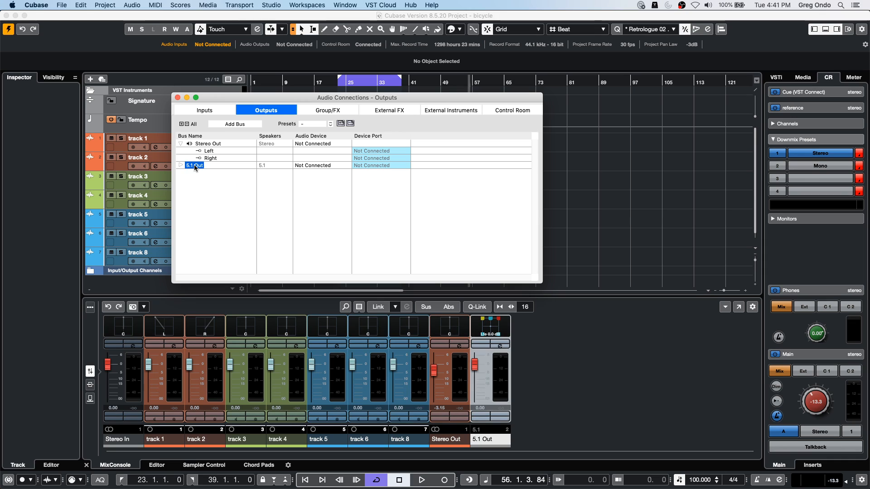
{"action": "right_click", "coordinate": [195, 167]}
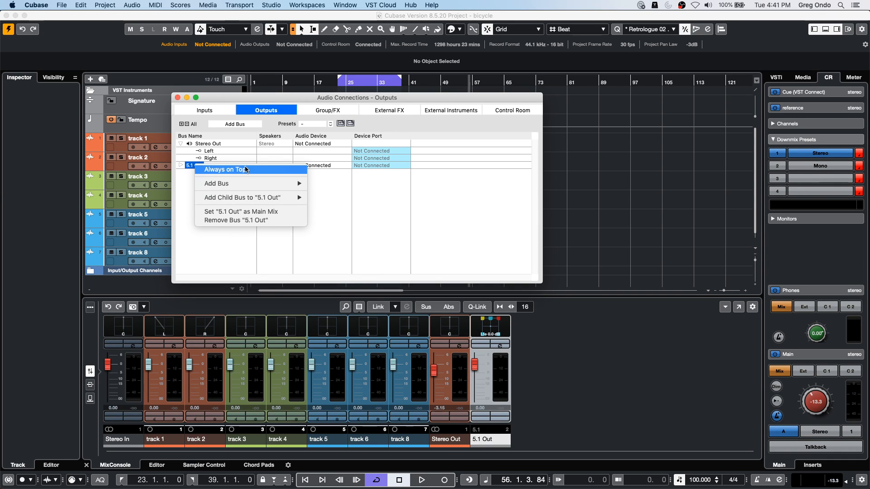
{"action": "left_click", "coordinate": [237, 221]}
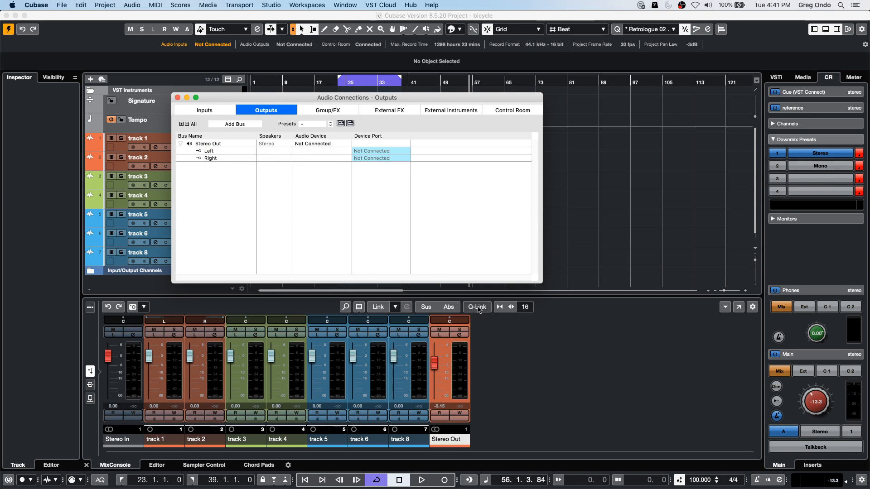
{"action": "left_click", "coordinate": [178, 97]}
- Enlarge the MixConsole in the lower zone and switch the Stereo Out channel to the Stereo Combined Panner
{"action": "left_click_drag", "start_coordinate": [476, 292], "coordinate": [476, 251]}
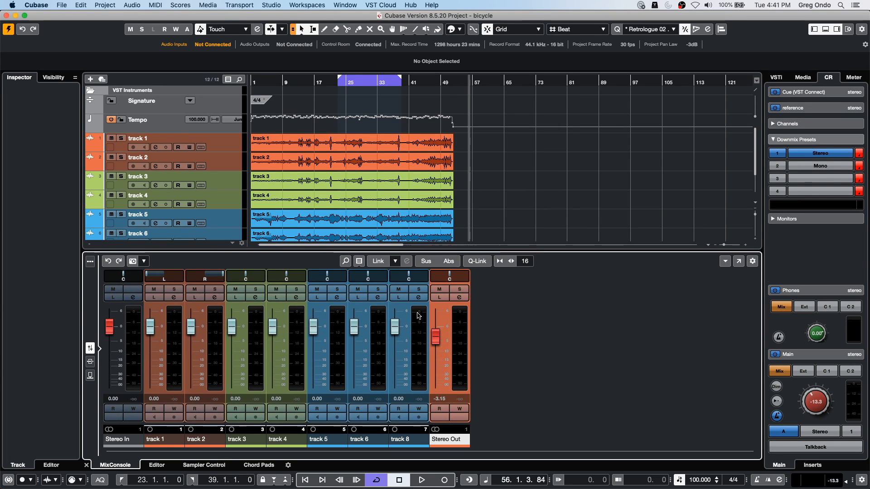
{"action": "right_click", "coordinate": [466, 278]}
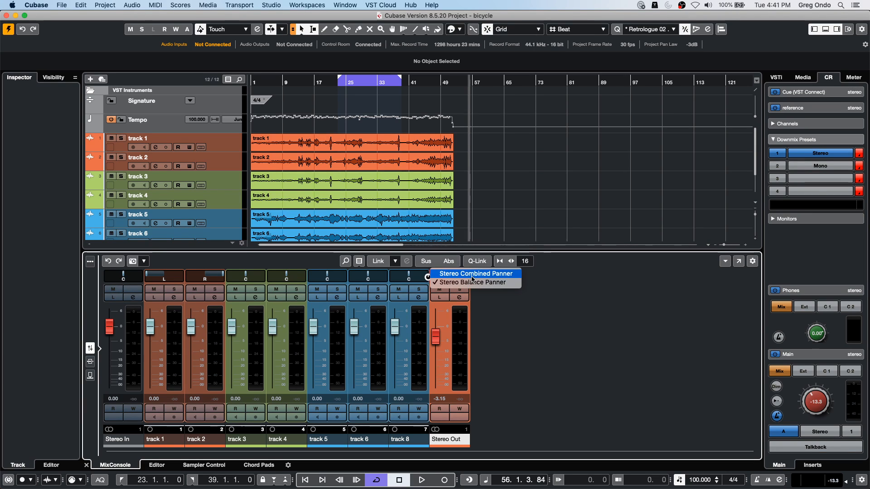
{"action": "left_click", "coordinate": [473, 274]}
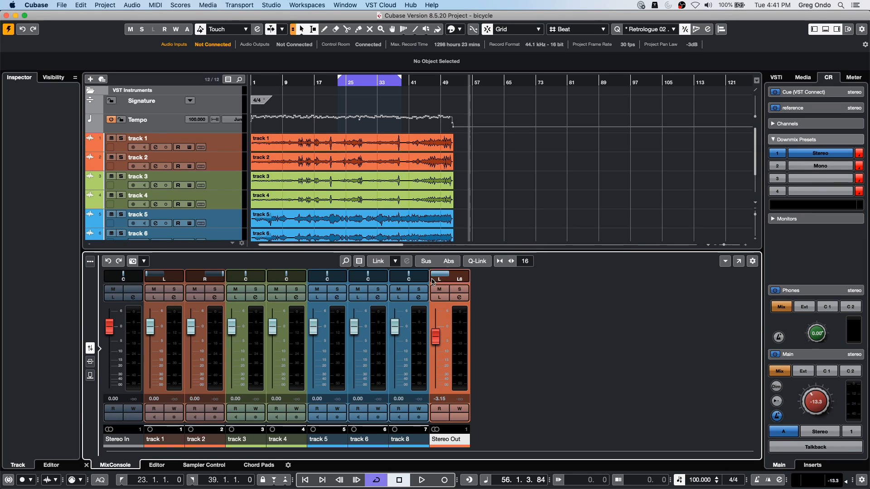
- Try different positions of the Stereo Out channel's combined panner, ending at L60 and R19
{"action": "left_click_drag", "start_coordinate": [447, 294], "coordinate": [456, 160]}
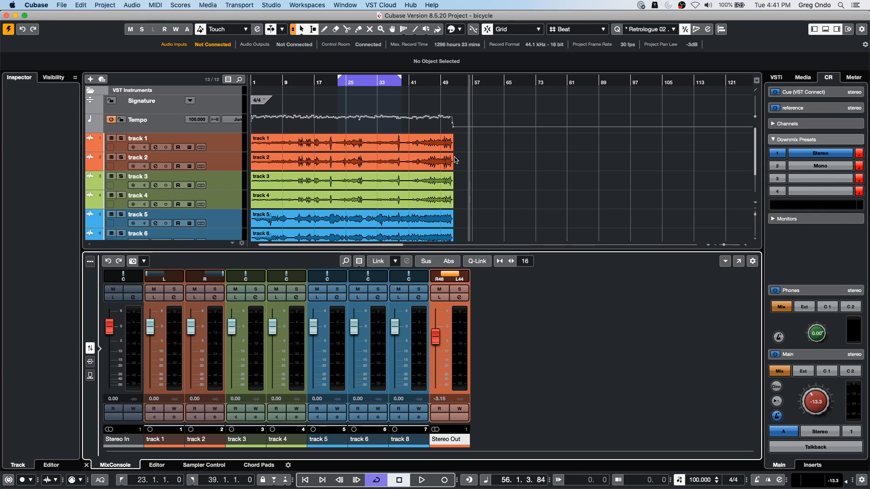
{"action": "mouse_move", "coordinate": [455, 192]}
{"action": "left_mouse_down"}
{"action": "mouse_move", "coordinate": [454, 246]}
{"action": "mouse_move", "coordinate": [445, 199]}
{"action": "left_mouse_up"}
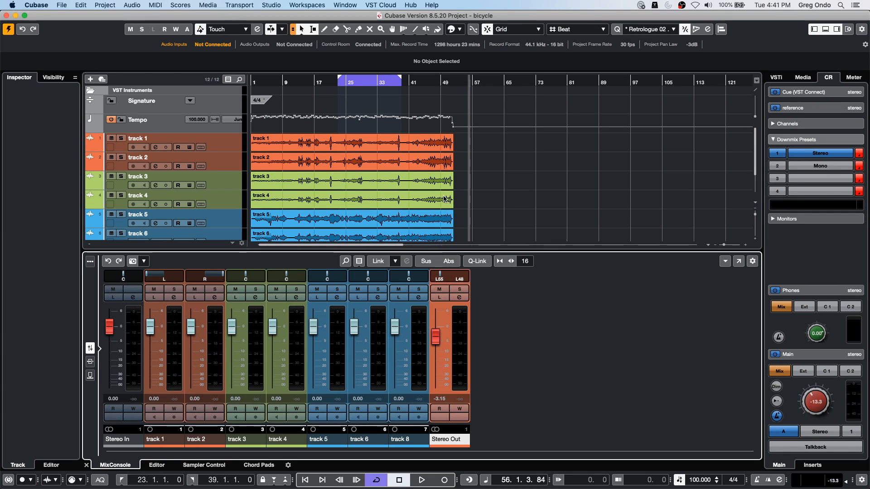
{"action": "mouse_move", "coordinate": [453, 229]}
{"action": "left_mouse_down"}
{"action": "mouse_move", "coordinate": [451, 215]}
{"action": "mouse_move", "coordinate": [450, 226]}
{"action": "left_mouse_up"}
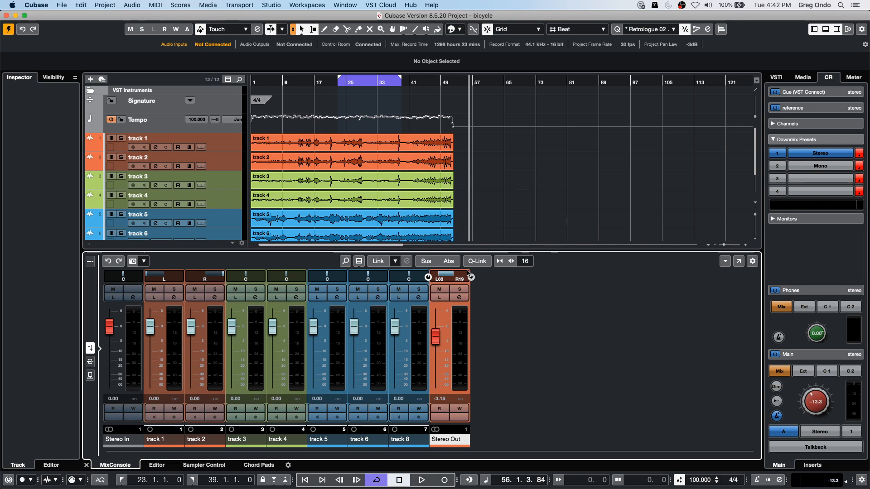
- Switch the Stereo Out channel to the Stereo Balance Panner and set its position to L57
{"action": "right_click", "coordinate": [460, 277]}
{"action": "left_click", "coordinate": [476, 274]}
{"action": "right_click", "coordinate": [469, 279]}
{"action": "left_click", "coordinate": [455, 282]}
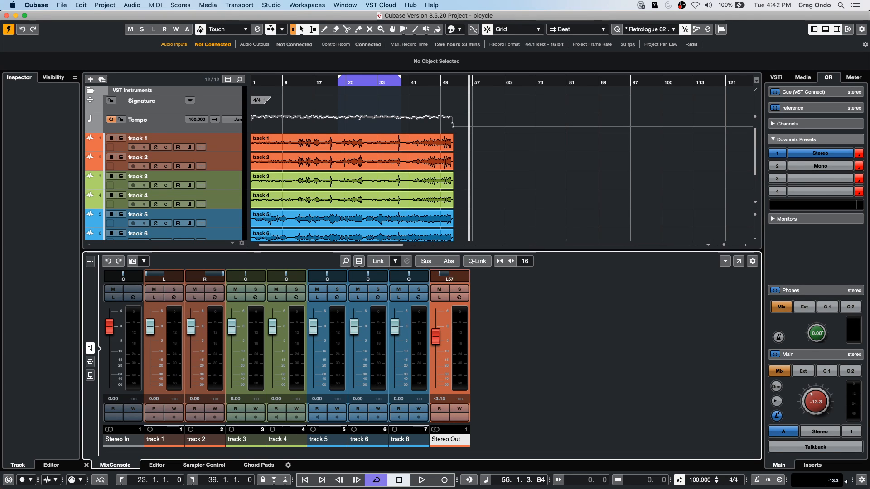
- Return the Stereo Out channel to the Stereo Combined Panner and set its panning range from L to R62
{"action": "right_click", "coordinate": [470, 279]}
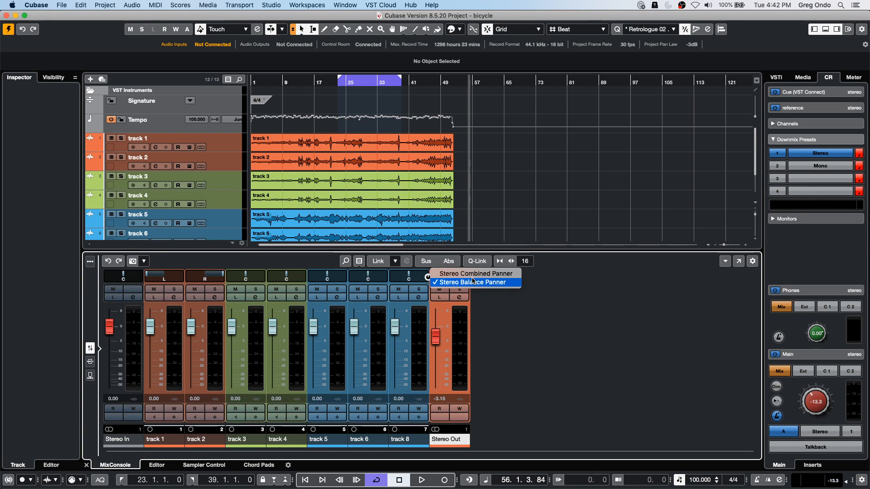
{"action": "left_click", "coordinate": [471, 274]}
{"action": "left_click_drag", "start_coordinate": [425, 282], "coordinate": [440, 273]}
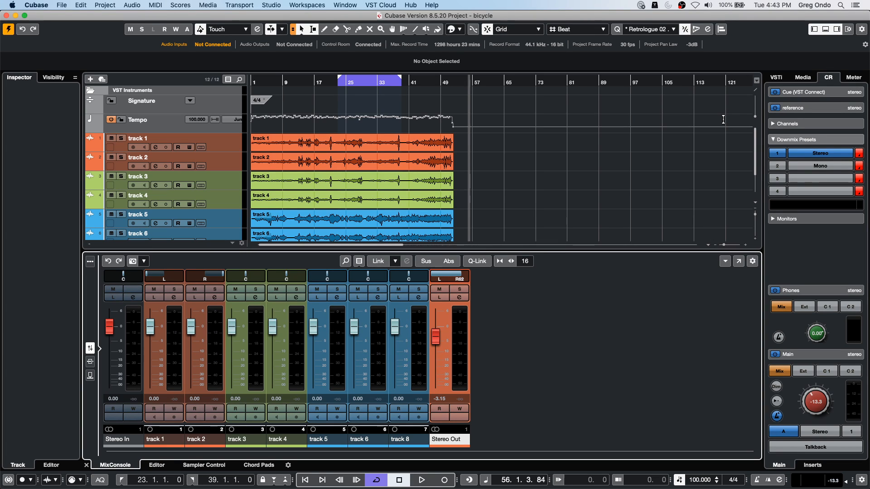
- Place the project cursor near the end of bar 40 on the timeline
{"action": "left_click", "coordinate": [498, 145]}
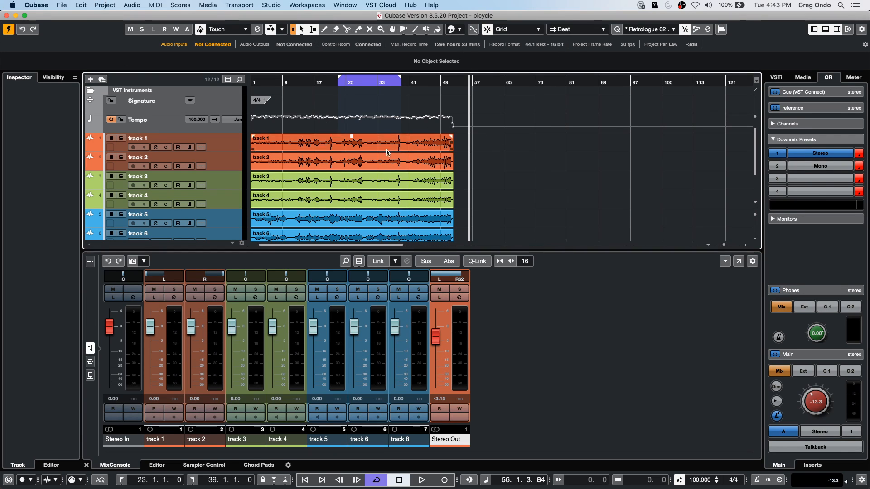
{"action": "left_click", "coordinate": [422, 80]}
{"action": "left_click", "coordinate": [409, 80]}
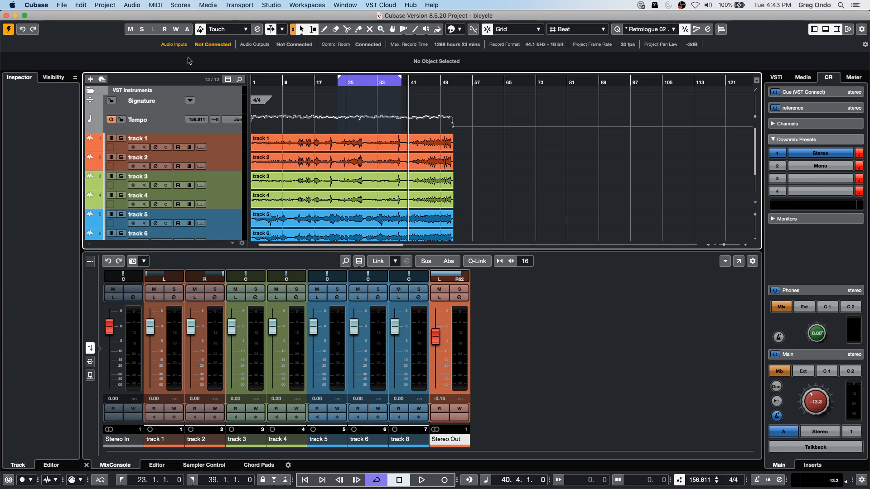
- Open the recent project Amos Moses - GO.cpr and make it the active project
{"action": "left_click", "coordinate": [62, 5]}
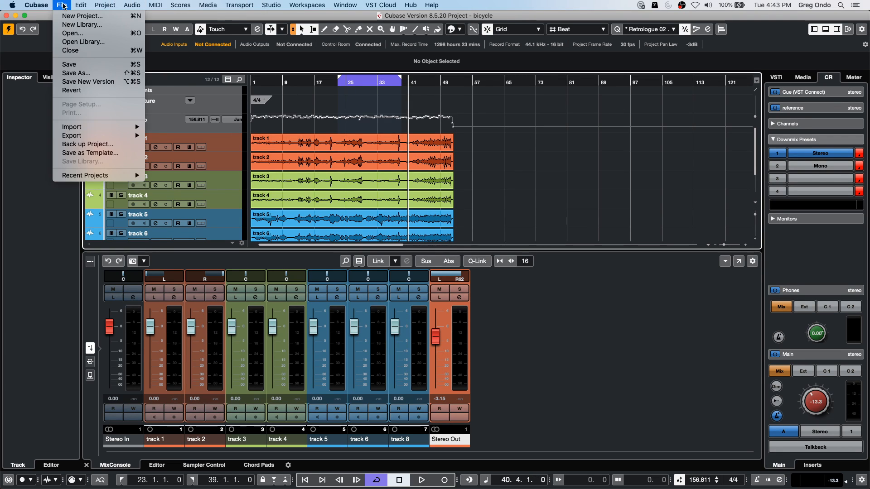
{"action": "mouse_move", "coordinate": [94, 135]}
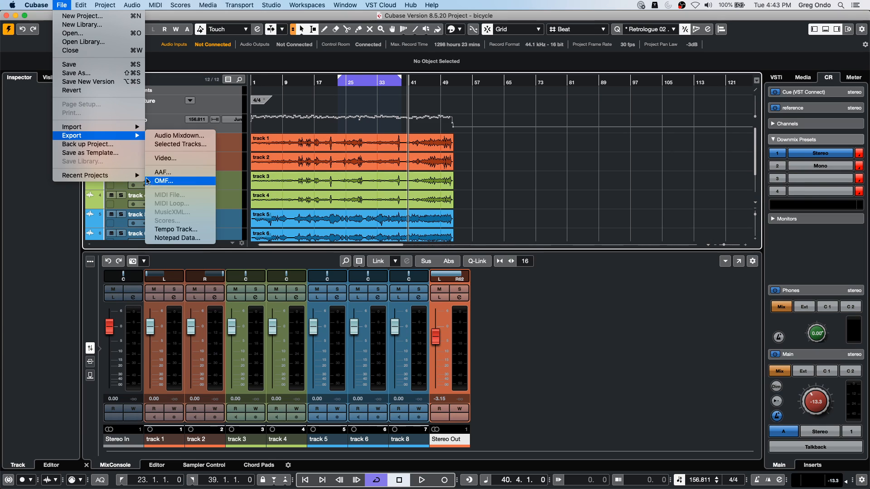
{"action": "mouse_move", "coordinate": [141, 179]}
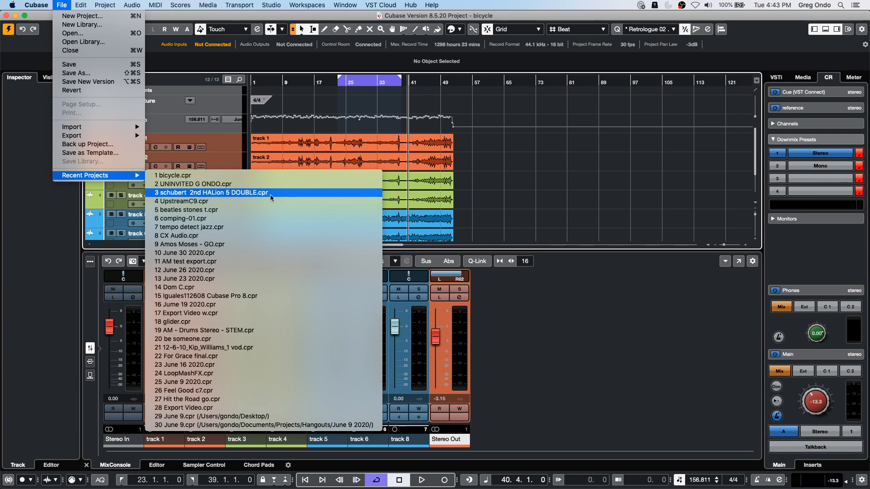
{"action": "left_click", "coordinate": [261, 244]}
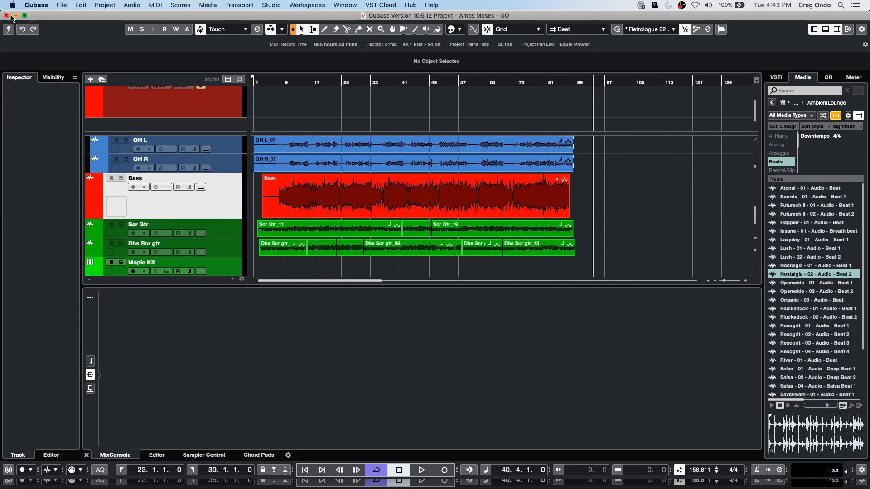
{"action": "left_click", "coordinate": [8, 30]}
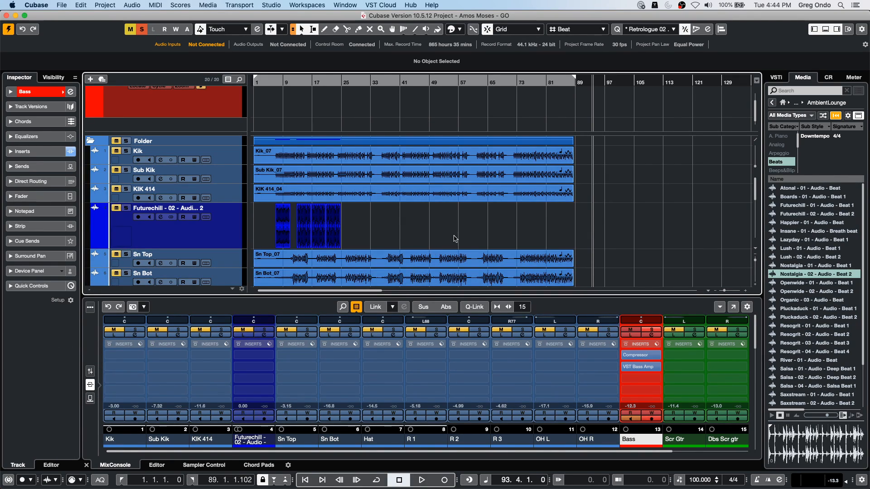
- Revert the Amos Moses - GO project to its last saved version and dismiss the missing files list
{"action": "left_click", "coordinate": [63, 5]}
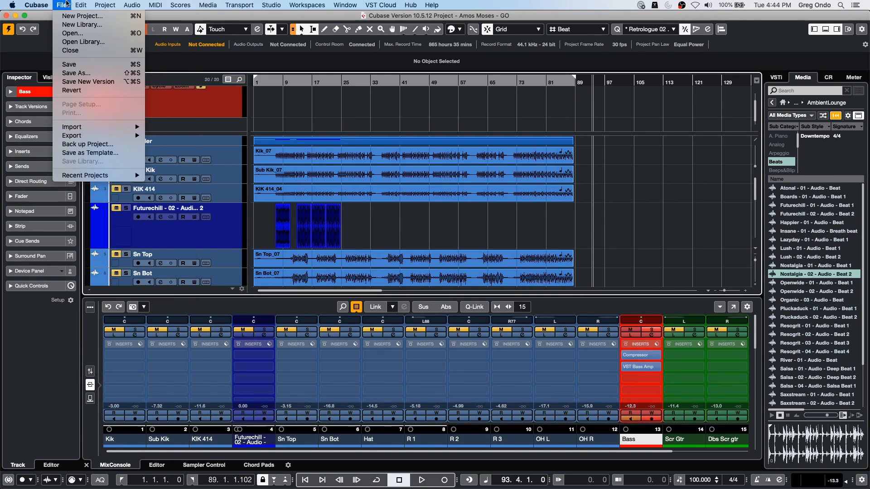
{"action": "left_click", "coordinate": [104, 90]}
{"action": "left_click", "coordinate": [494, 172]}
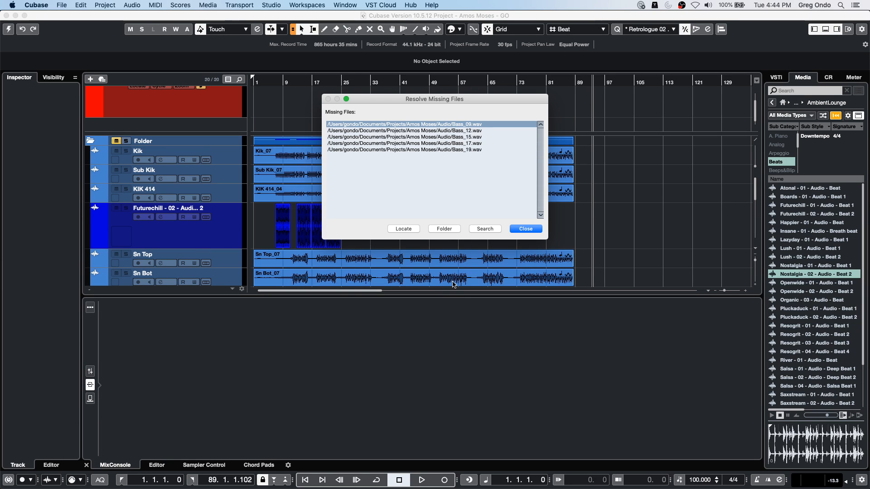
{"action": "key", "text": "Return"}
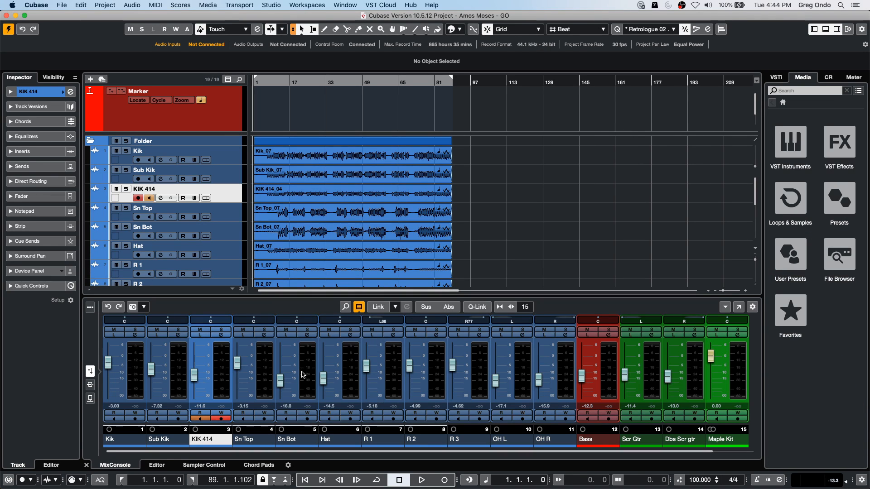
- Select the drum channels Kik through OH R and add one stereo group channel to them, routed to Stereo Out
{"action": "key", "text": "super+a"}
{"action": "right_click", "coordinate": [566, 367]}
{"action": "mouse_move", "coordinate": [609, 483]}
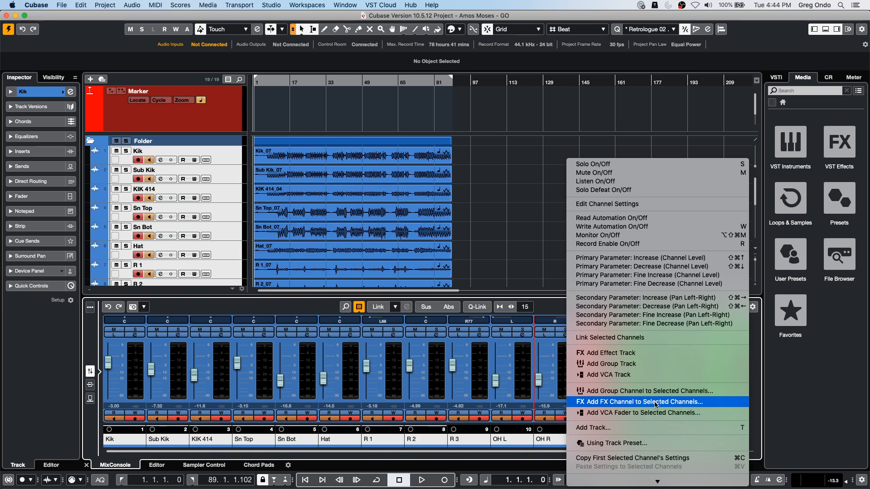
{"action": "left_click", "coordinate": [661, 392]}
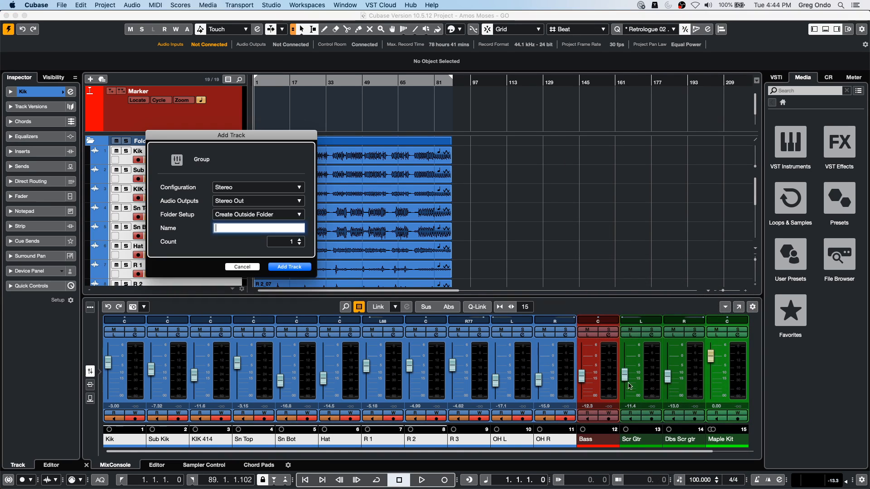
{"action": "left_click", "coordinate": [299, 266]}
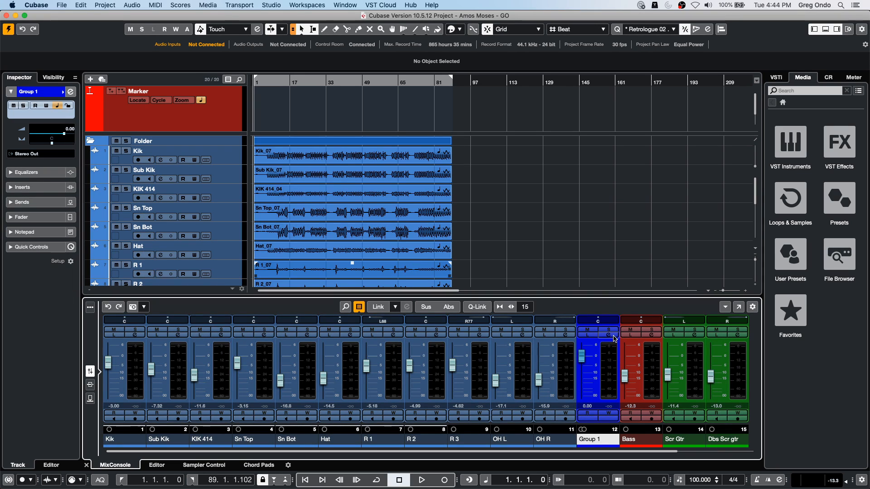
- Load LoopMash FX into the first insert slot of the new group channel
{"action": "left_click", "coordinate": [609, 336]}
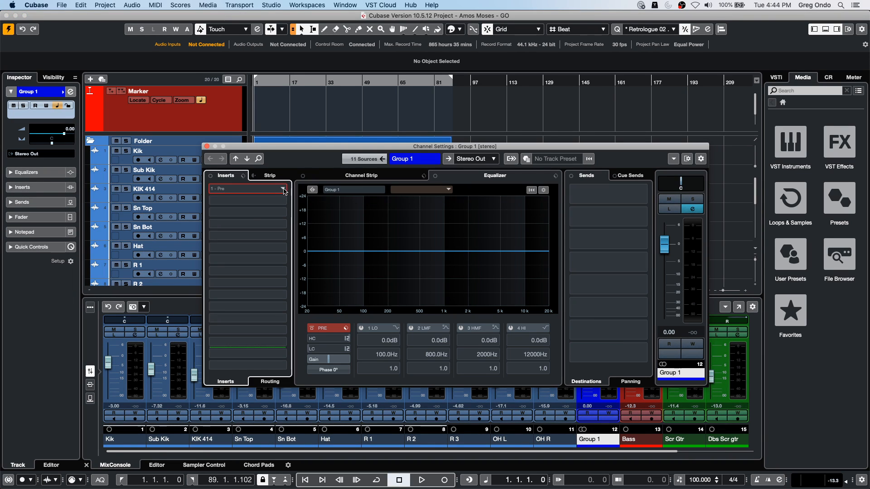
{"action": "left_click", "coordinate": [284, 191]}
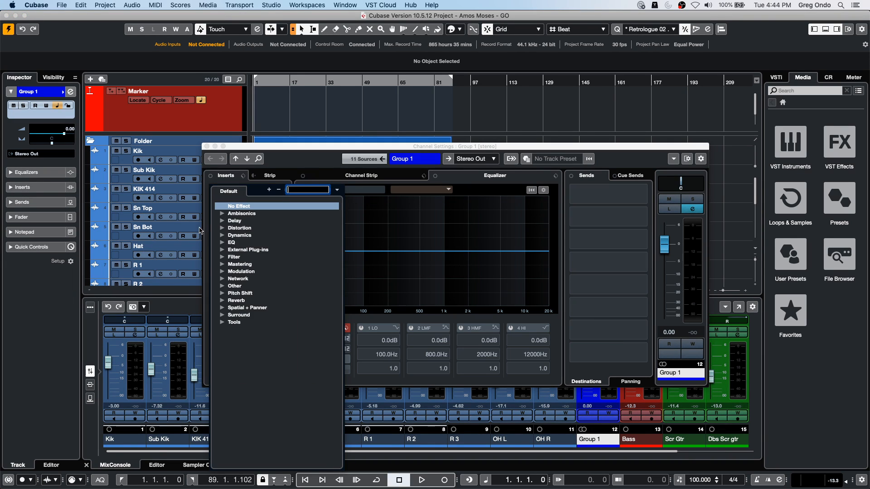
{"action": "left_click", "coordinate": [222, 286]}
{"action": "left_click", "coordinate": [240, 293]}
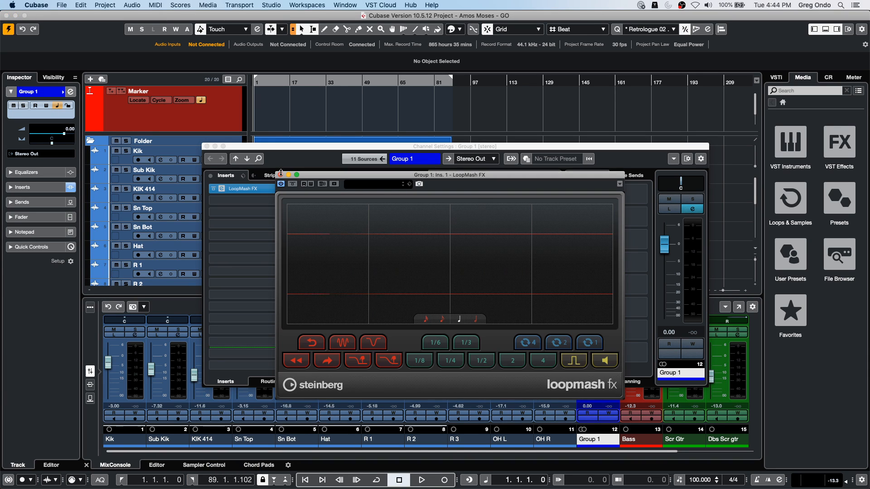
- Set the LoopMash FX quantization to eighth notes and start playback
{"action": "left_click_drag", "start_coordinate": [461, 177], "coordinate": [461, 102]}
{"action": "left_click", "coordinate": [445, 245]}
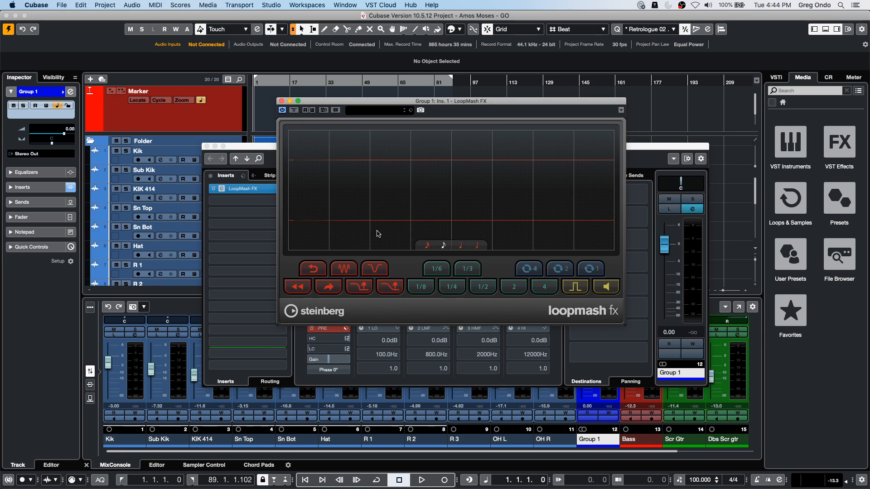
{"action": "key", "text": "space"}
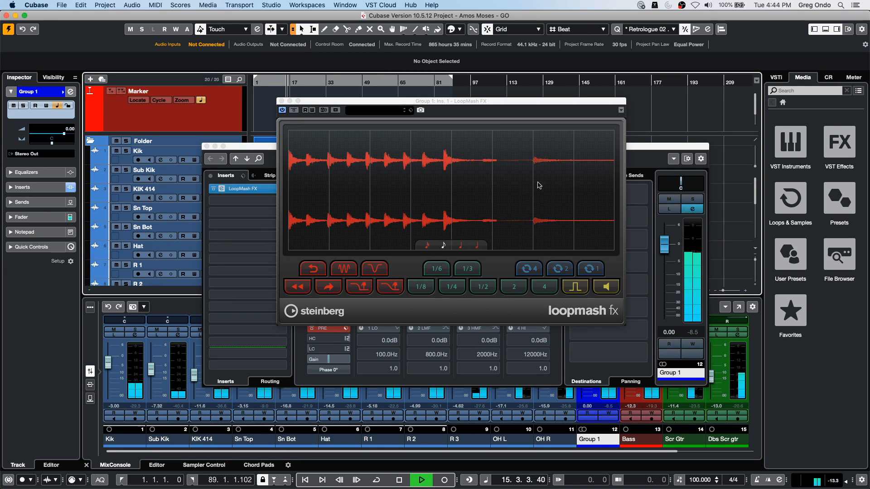
- Raise the Group 1 fader to 5.60 and trigger LoopMash FX's two falling-curve performance effects during playback
{"action": "left_click_drag", "start_coordinate": [665, 244], "coordinate": [664, 227]}
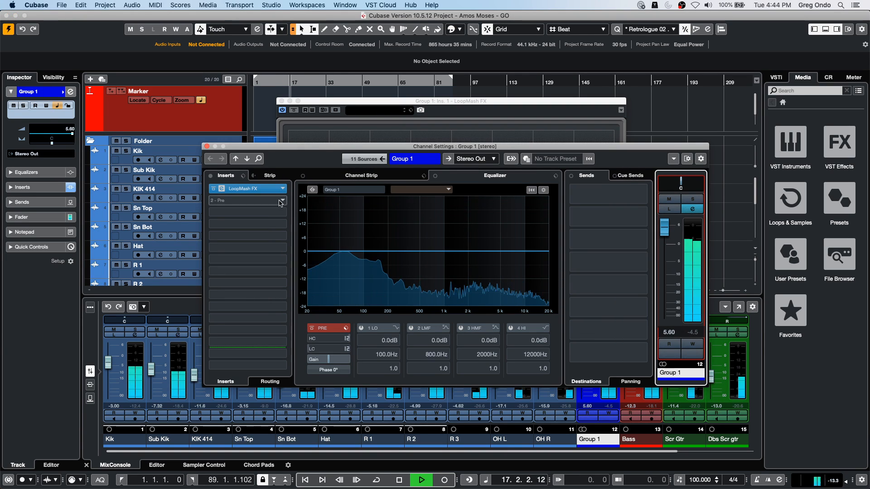
{"action": "left_click", "coordinate": [264, 190]}
{"action": "left_click_drag", "start_coordinate": [408, 146], "coordinate": [480, 113]}
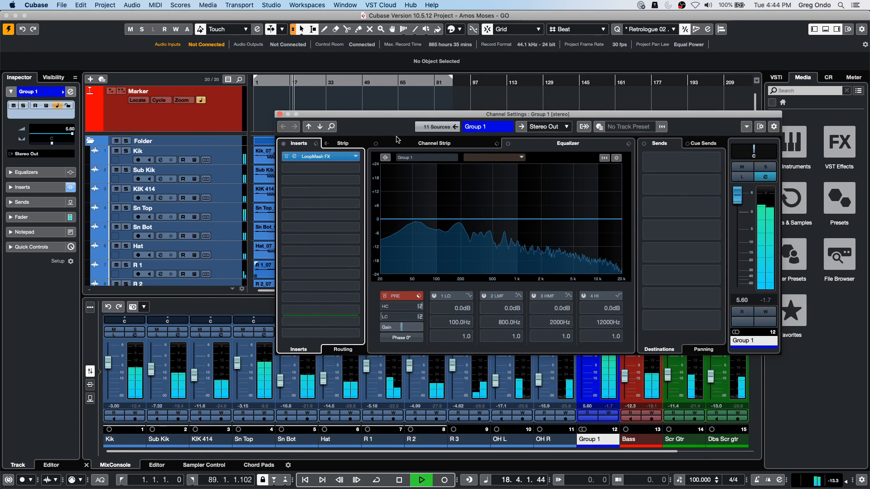
{"action": "left_click", "coordinate": [317, 157]}
{"action": "left_click", "coordinate": [386, 289]}
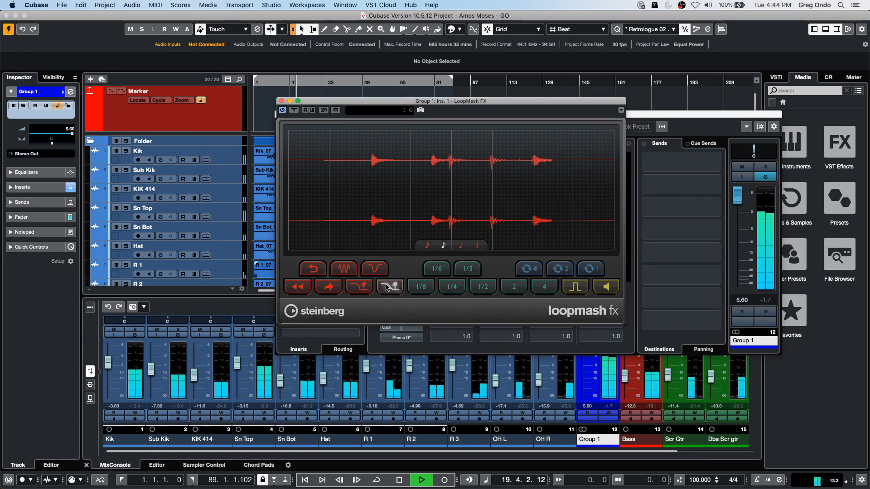
{"action": "left_click", "coordinate": [360, 287]}
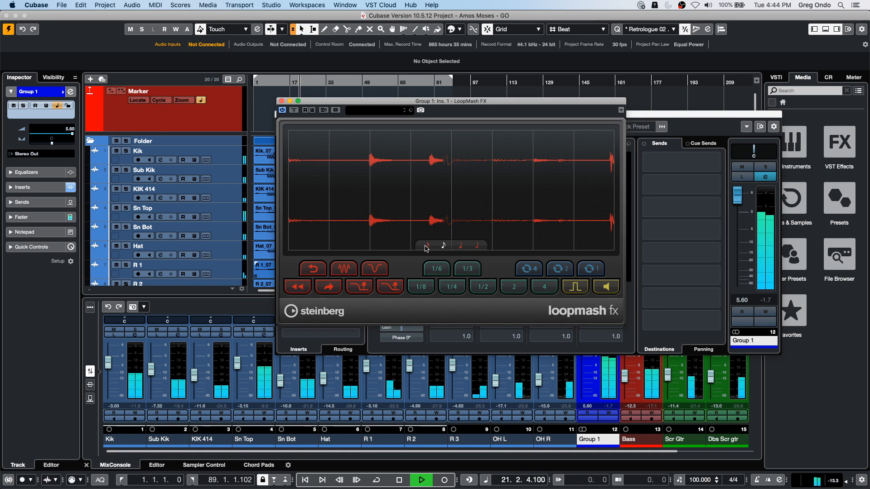
- Raise the Group 1 fader to 6.02 and try the LoopMash FX falling-curve effects with sixteenth-note quantization
{"action": "left_click", "coordinate": [727, 266]}
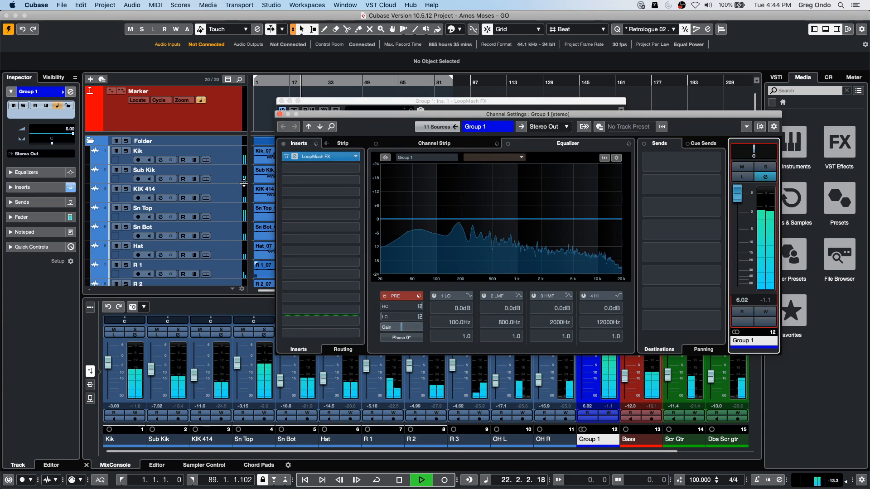
{"action": "left_click_drag", "start_coordinate": [362, 114], "coordinate": [538, 183]}
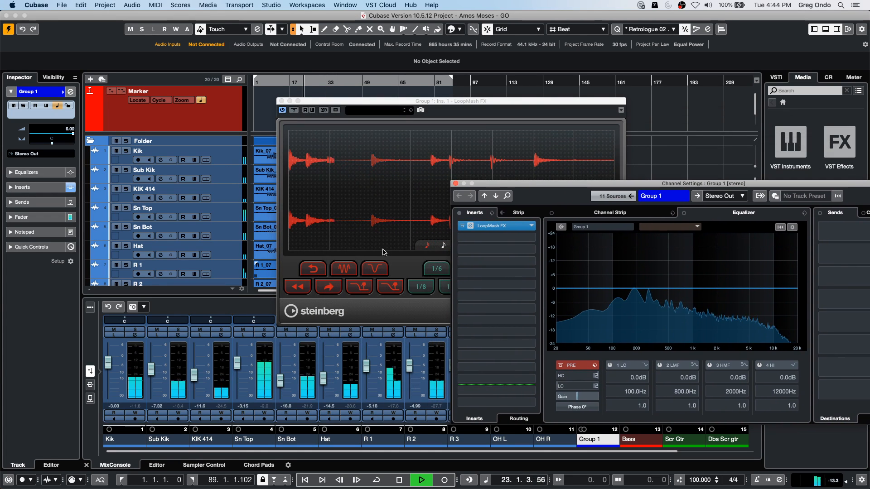
{"action": "left_click", "coordinate": [383, 285]}
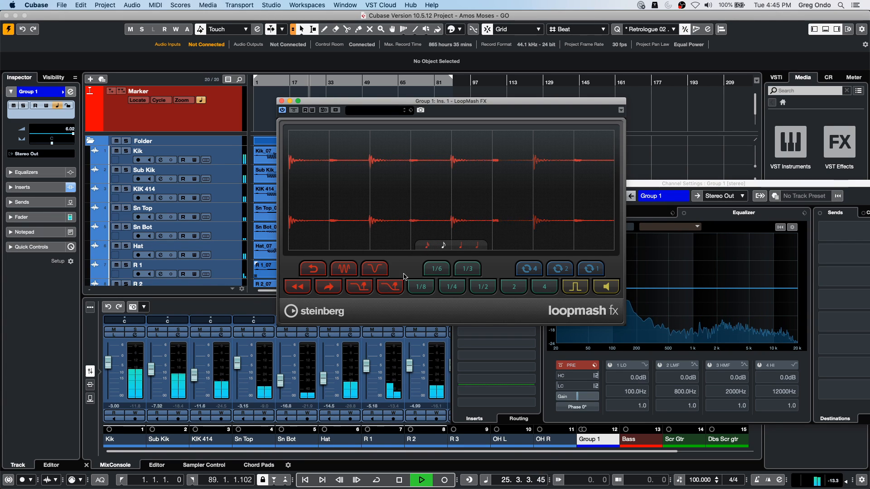
{"action": "left_click", "coordinate": [426, 245]}
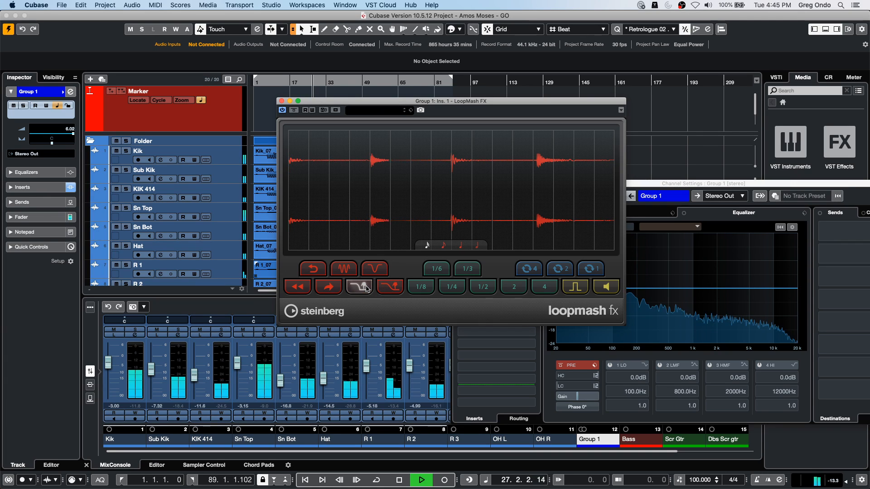
{"action": "left_click", "coordinate": [390, 286]}
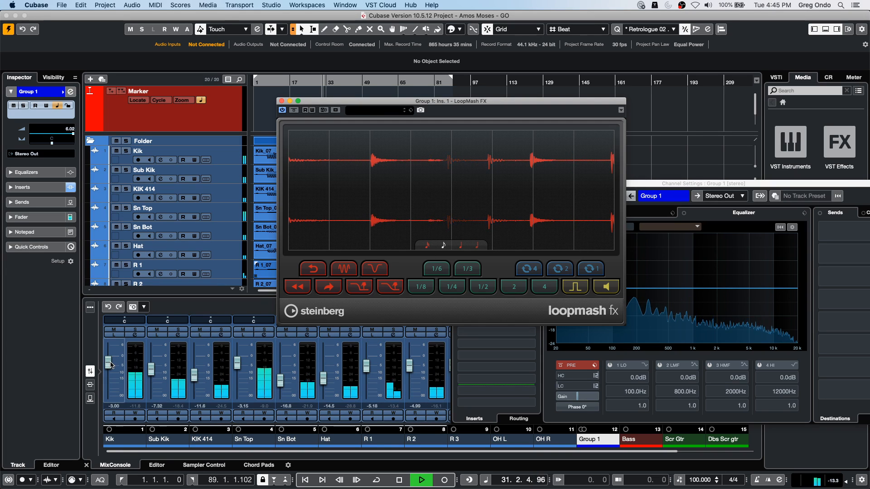
- Raise the drum faders: Kik 2.43, Sub Kik -1.63, KIK 414 -2.07, Sn Top 2.15, Sn Bot -3.27, Hat -5.98, R 1 -0.07
{"action": "left_click_drag", "start_coordinate": [111, 364], "coordinate": [237, 353]}
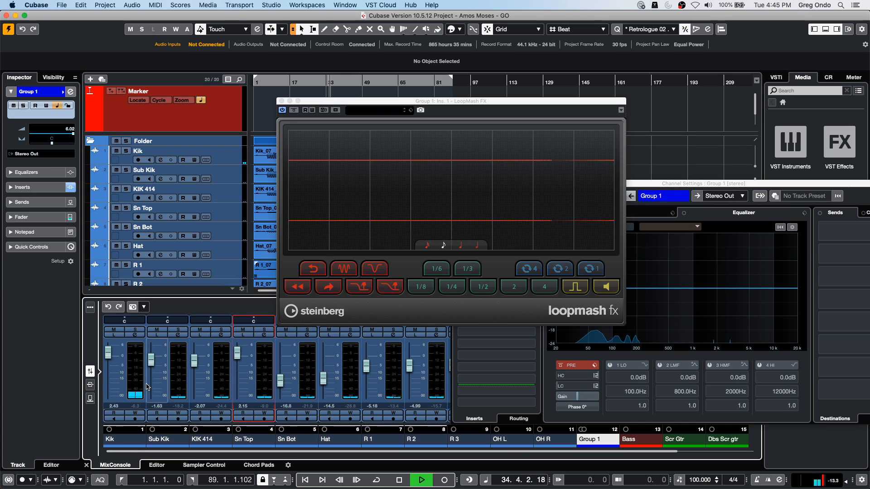
{"action": "left_click_drag", "start_coordinate": [281, 380], "coordinate": [366, 356]}
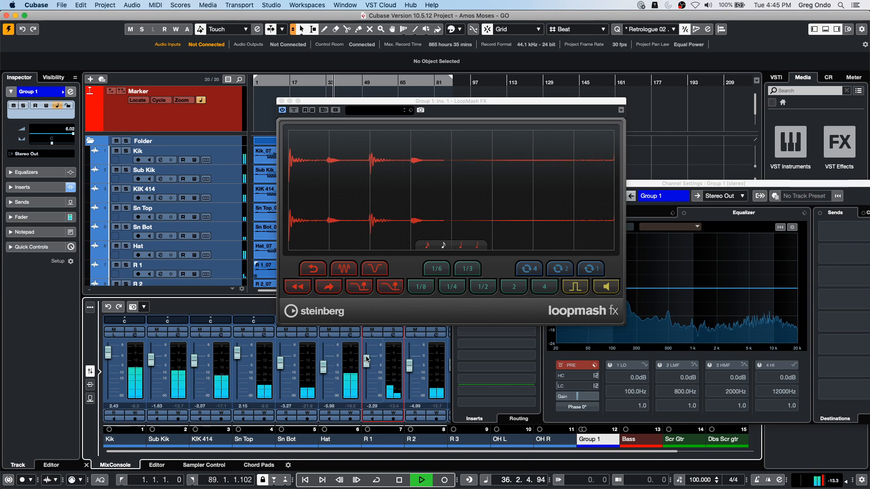
- Audition both falling-curve effects of LoopMash FX repeatedly on the louder drum group during playback
{"action": "left_click", "coordinate": [382, 292]}
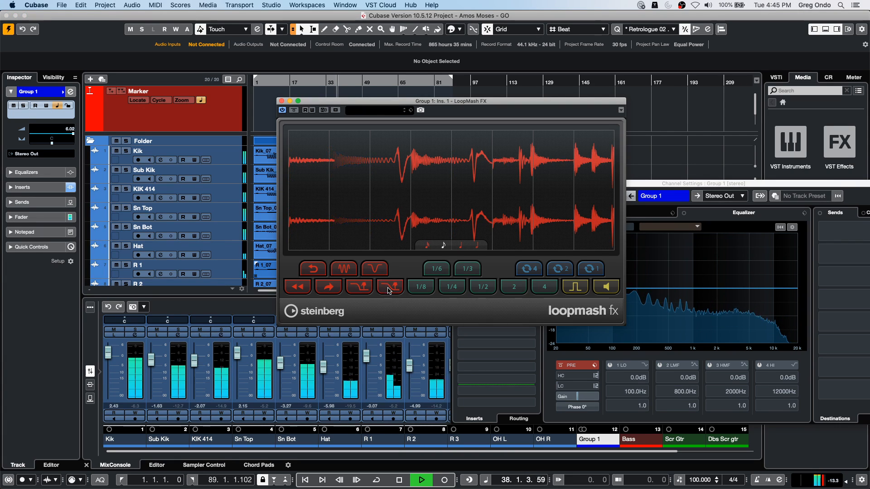
{"action": "left_click", "coordinate": [396, 285]}
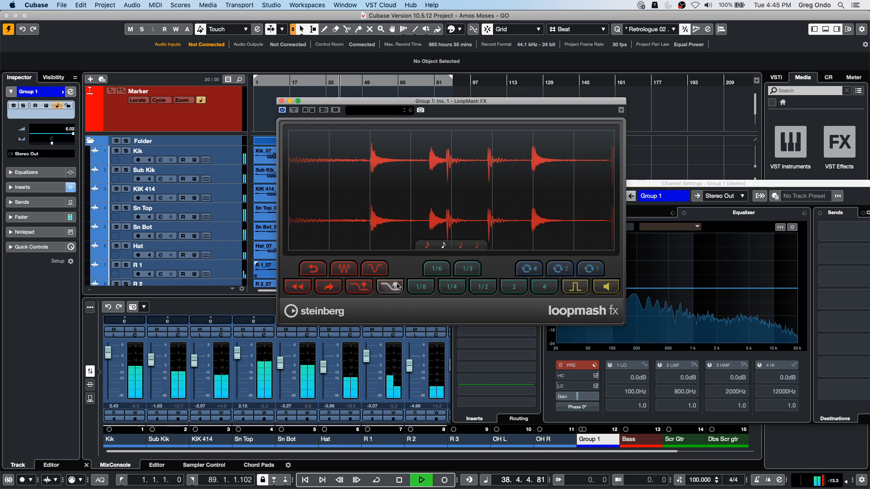
{"action": "left_click", "coordinate": [396, 291]}
{"action": "left_click", "coordinate": [362, 287]}
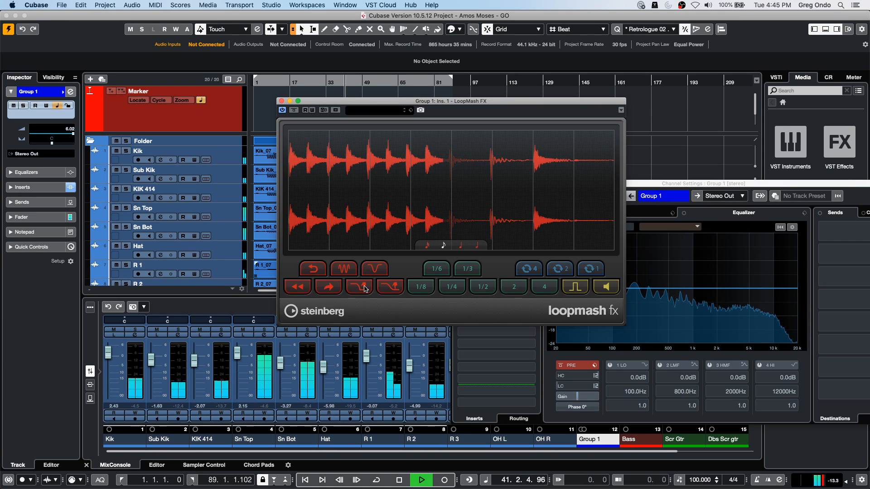
- Stop playback and close the LoopMash FX window and the Group 1 channel settings
{"action": "key", "text": "space"}
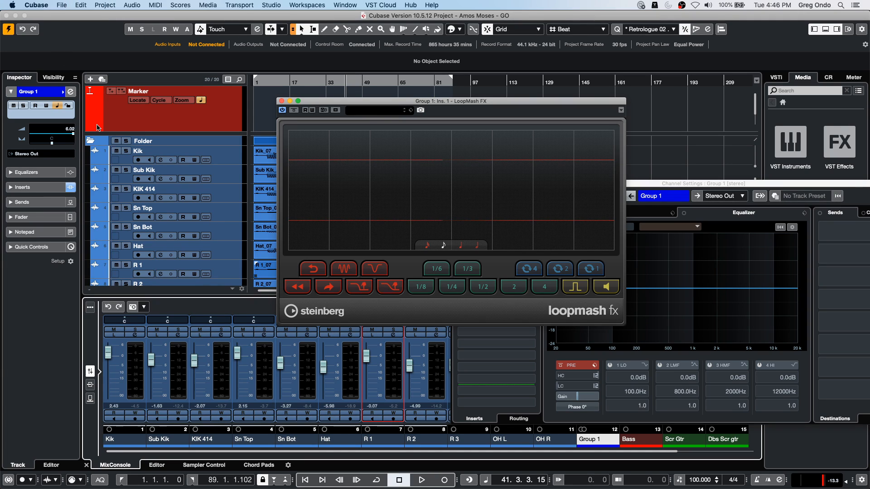
{"action": "left_click", "coordinate": [281, 101]}
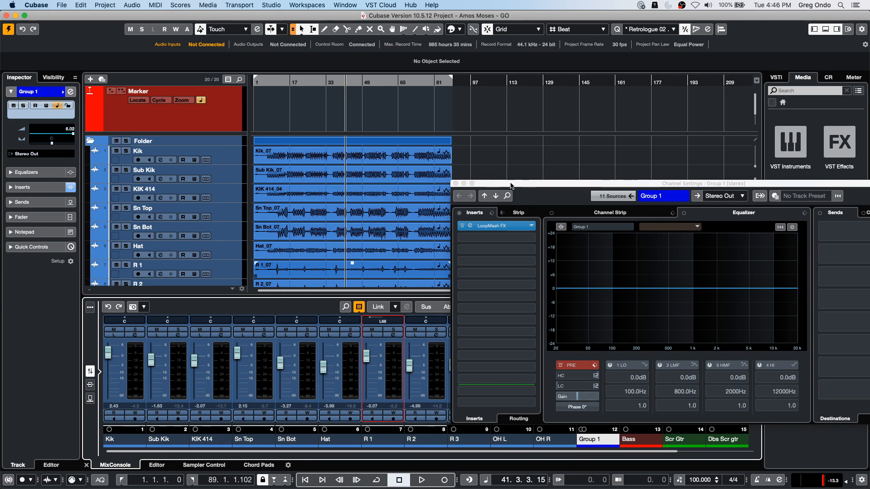
{"action": "left_click", "coordinate": [455, 183]}
{"action": "left_click", "coordinate": [347, 118]}
- Add EuCon as a remote device in Studio Setup, dismiss the notice and accept the dialog
{"action": "left_click", "coordinate": [347, 6]}
{"action": "mouse_move", "coordinate": [305, 3]}
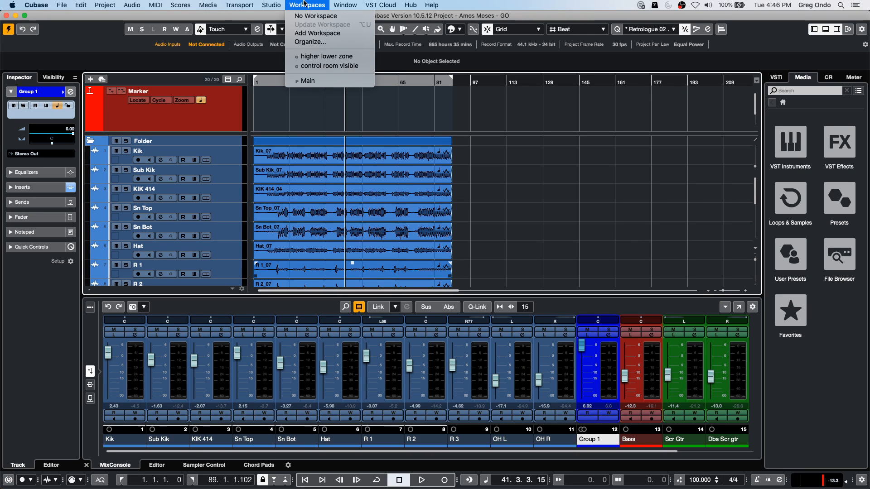
{"action": "mouse_move", "coordinate": [272, 5]}
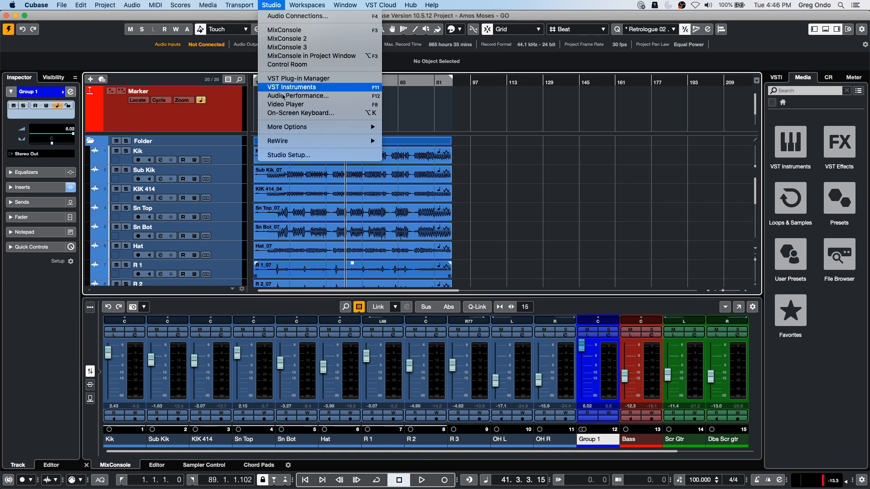
{"action": "left_click", "coordinate": [292, 155]}
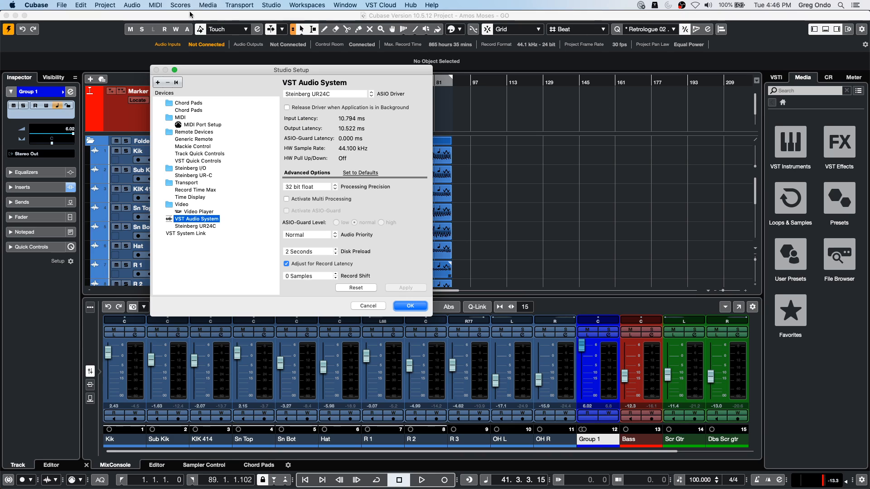
{"action": "left_click", "coordinate": [159, 82]}
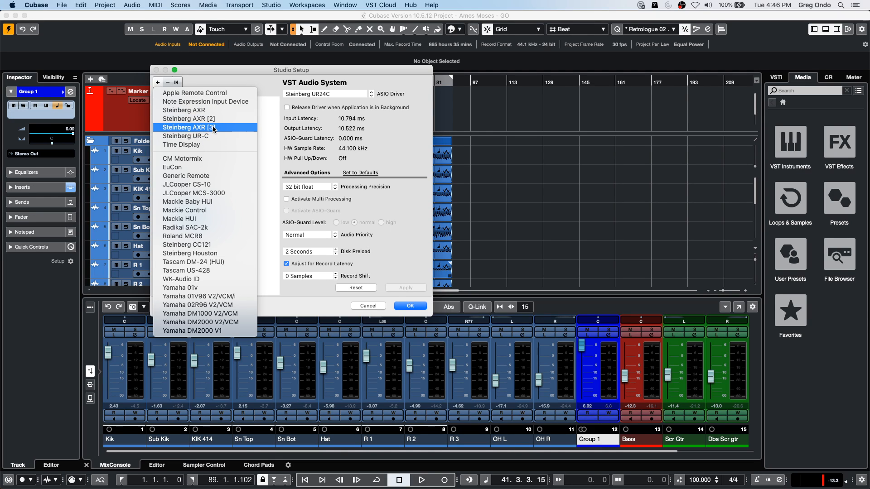
{"action": "left_click", "coordinate": [212, 167]}
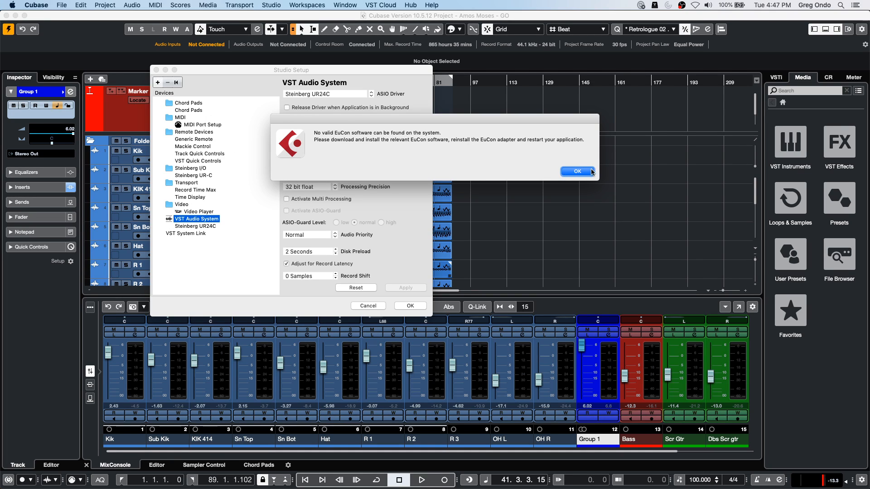
{"action": "left_click", "coordinate": [578, 172]}
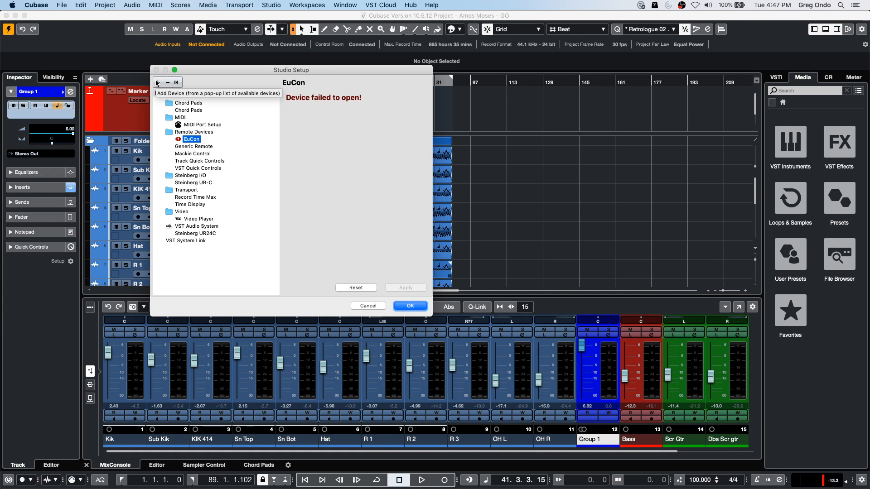
{"action": "left_click", "coordinate": [158, 82]}
{"action": "left_click", "coordinate": [389, 173]}
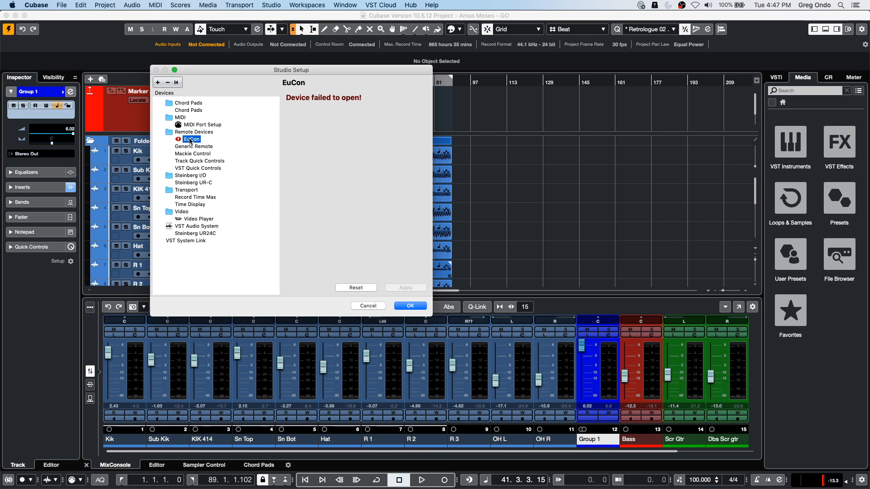
{"action": "left_click", "coordinate": [407, 306]}
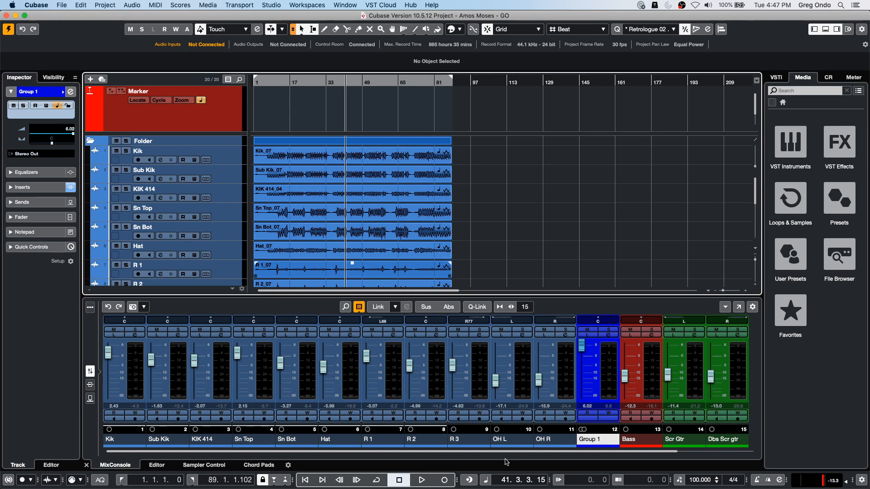
- Open the MixConsole in its own window, lower the Sub Kik fader to -7.93 and pan the channel to R5
{"action": "left_click", "coordinate": [738, 308]}
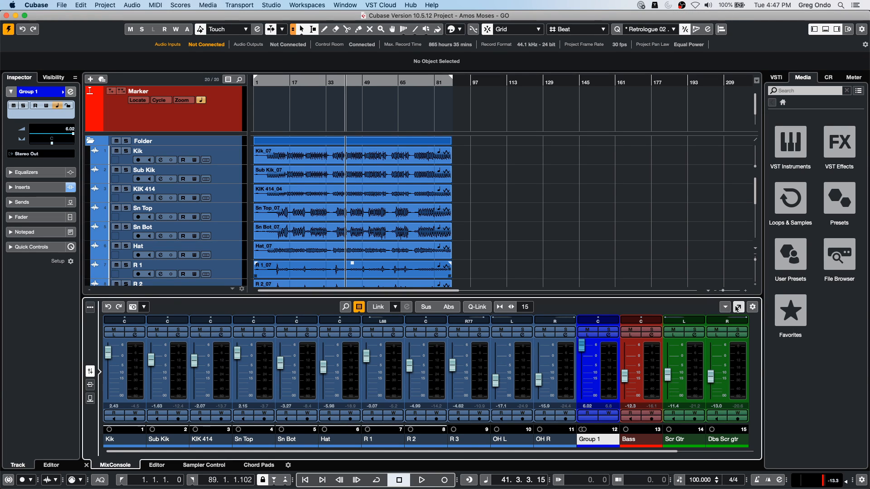
{"action": "left_click_drag", "start_coordinate": [496, 376], "coordinate": [498, 392]}
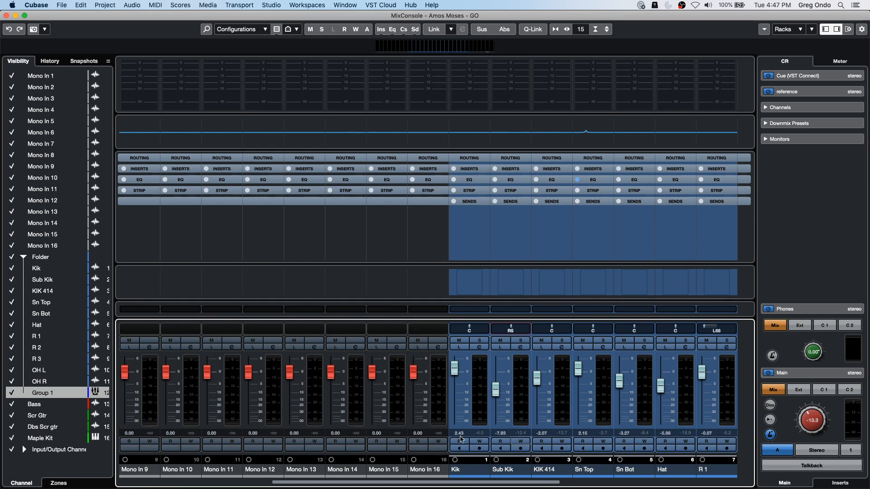
- Shape the Sn Bot channel's EQ curve with a low-frequency boost near 100 Hz and a small upper-range cut
{"action": "left_click_drag", "start_coordinate": [303, 485], "coordinate": [435, 480]}
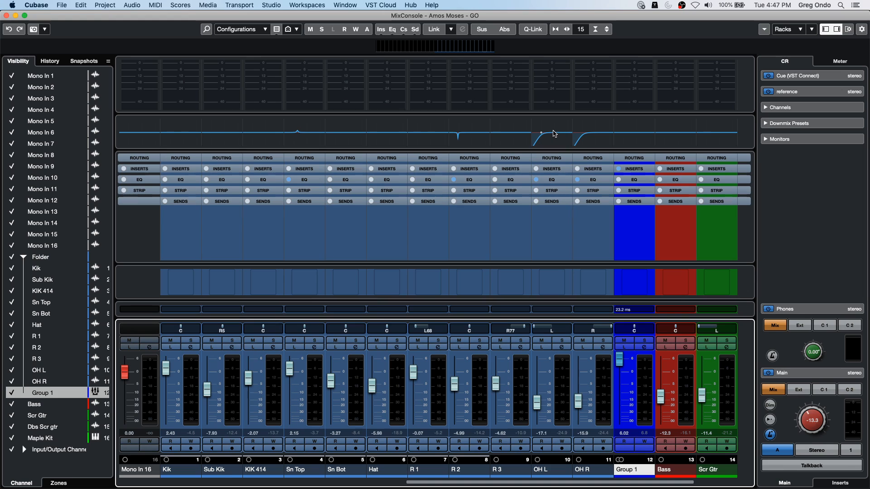
{"action": "left_click", "coordinate": [348, 134]}
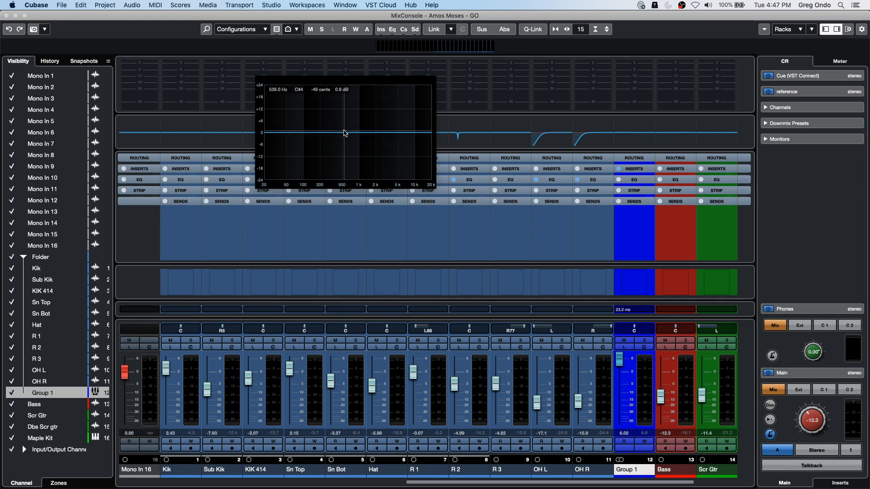
{"action": "left_click_drag", "start_coordinate": [347, 134], "coordinate": [308, 115]}
{"action": "left_click", "coordinate": [387, 140]}
{"action": "left_click_drag", "start_coordinate": [386, 140], "coordinate": [390, 139]}
{"action": "left_click", "coordinate": [394, 131]}
{"action": "mouse_move", "coordinate": [308, 115]}
{"action": "left_mouse_down"}
{"action": "mouse_move", "coordinate": [298, 113]}
{"action": "mouse_move", "coordinate": [301, 123]}
{"action": "mouse_move", "coordinate": [303, 111]}
{"action": "left_mouse_up"}
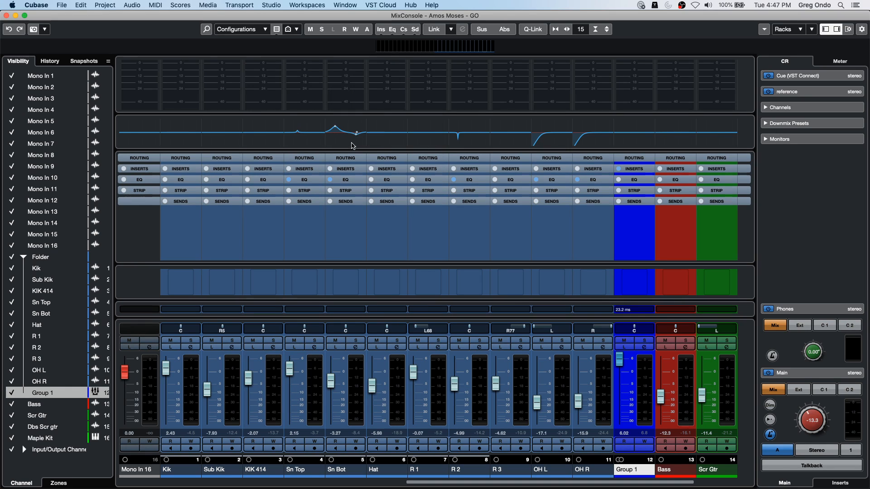
- Load VST Amp Rack from the Distortion effects into Sn Bot's first insert slot, then close the plug-in and MixConsole windows
{"action": "left_click", "coordinate": [349, 170]}
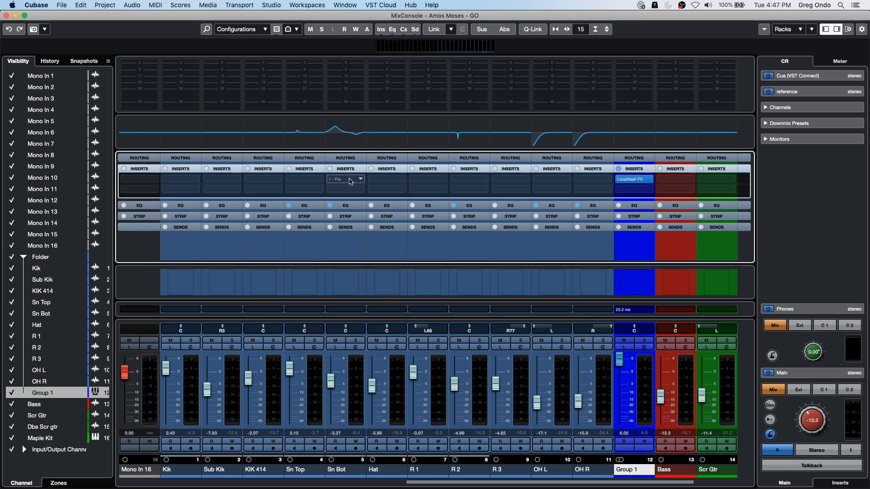
{"action": "left_click", "coordinate": [355, 180]}
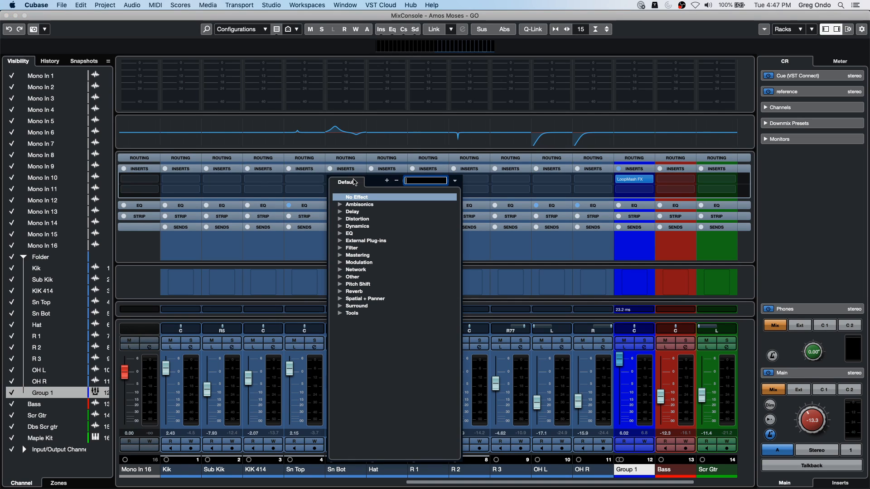
{"action": "left_click", "coordinate": [340, 220]}
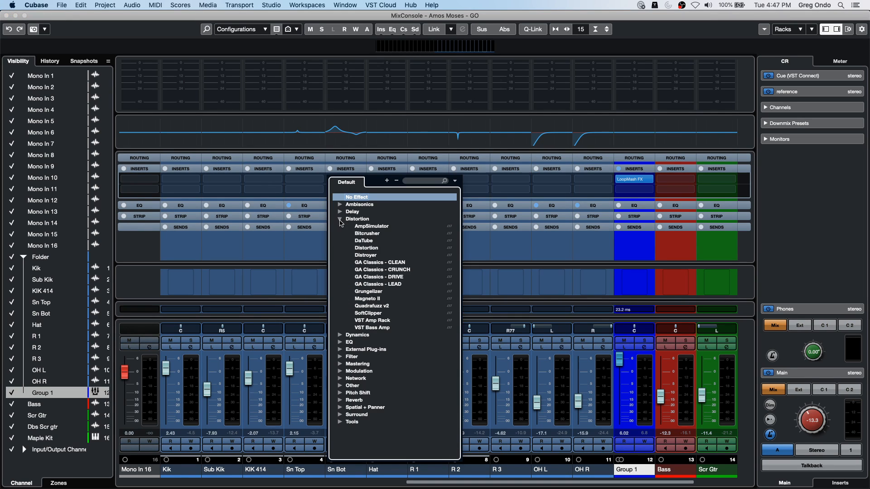
{"action": "left_click", "coordinate": [388, 322]}
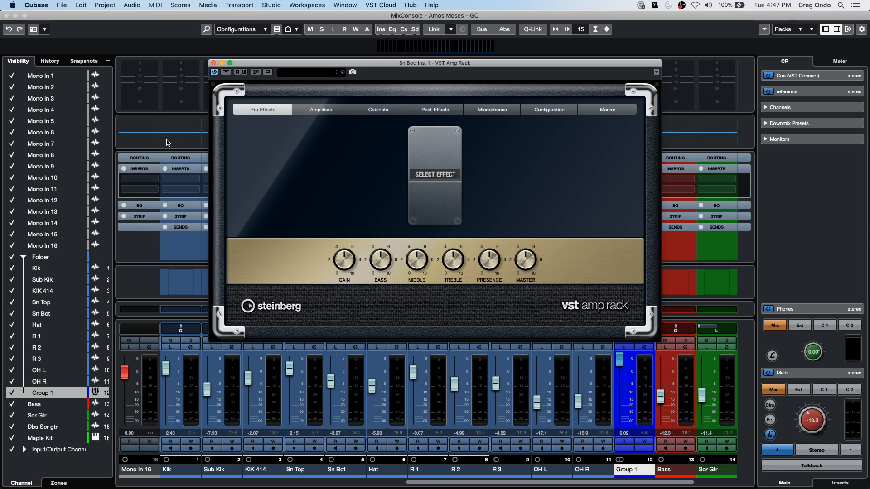
{"action": "left_click", "coordinate": [214, 64]}
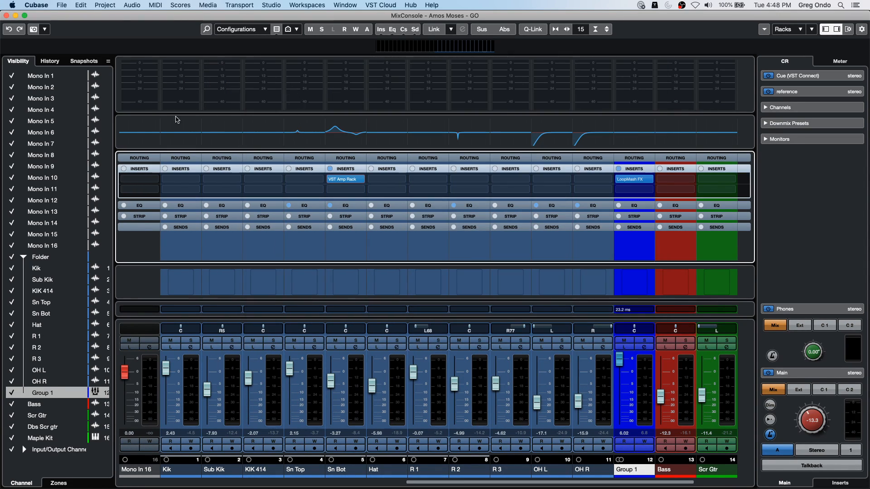
{"action": "left_click", "coordinate": [6, 16]}
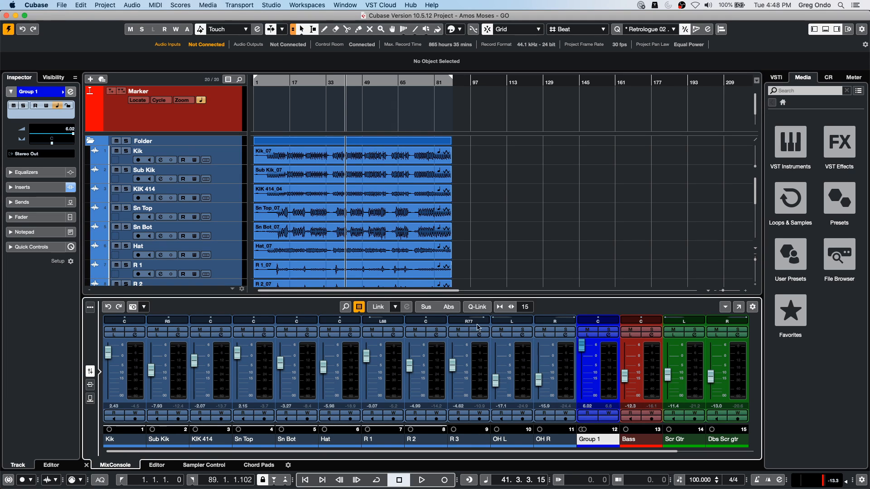
- Load the Noise Gate, Tube Compressor and EnvelopeShaper modules in the OH L channel strip
{"action": "left_click", "coordinate": [521, 335]}
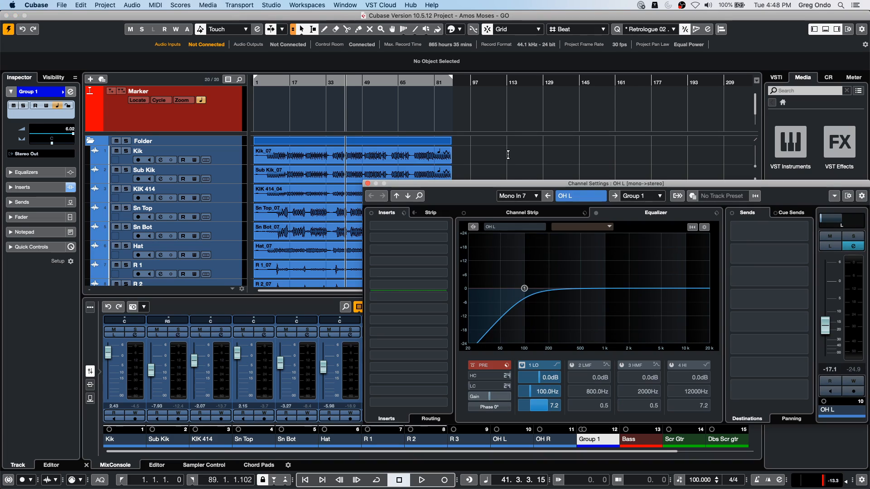
{"action": "left_click", "coordinate": [495, 212]}
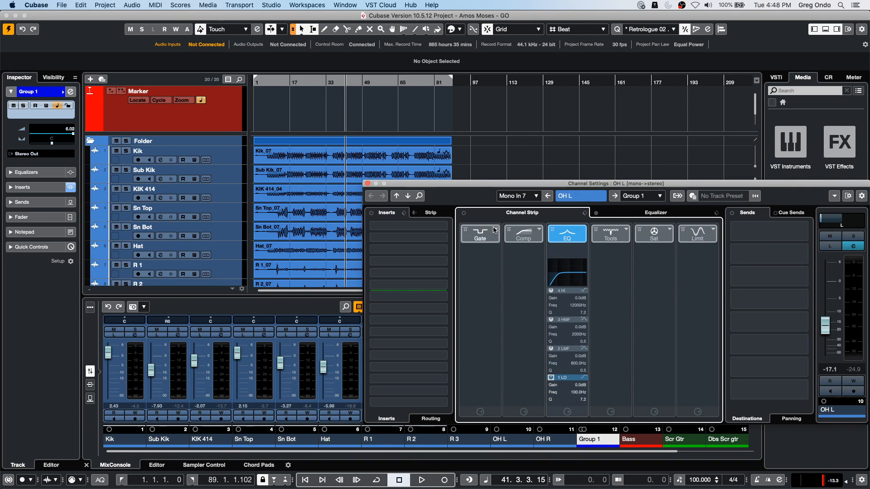
{"action": "left_click", "coordinate": [488, 233]}
{"action": "left_click", "coordinate": [535, 236]}
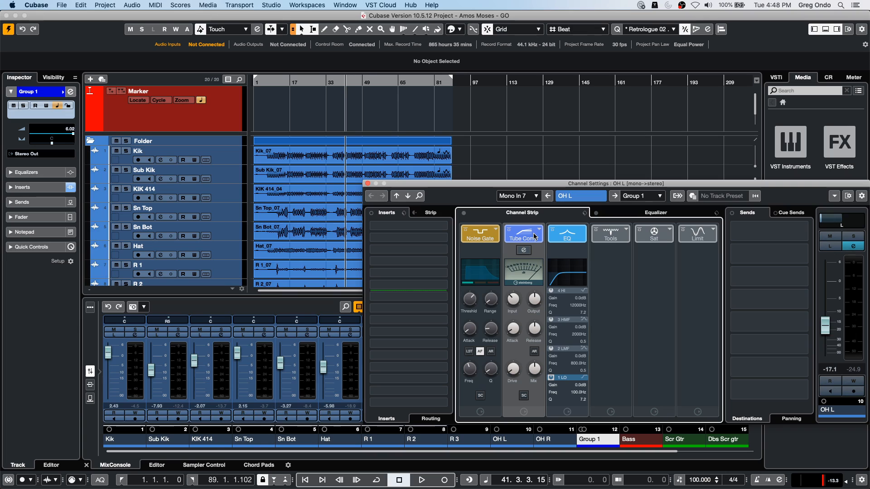
{"action": "left_click", "coordinate": [628, 235]}
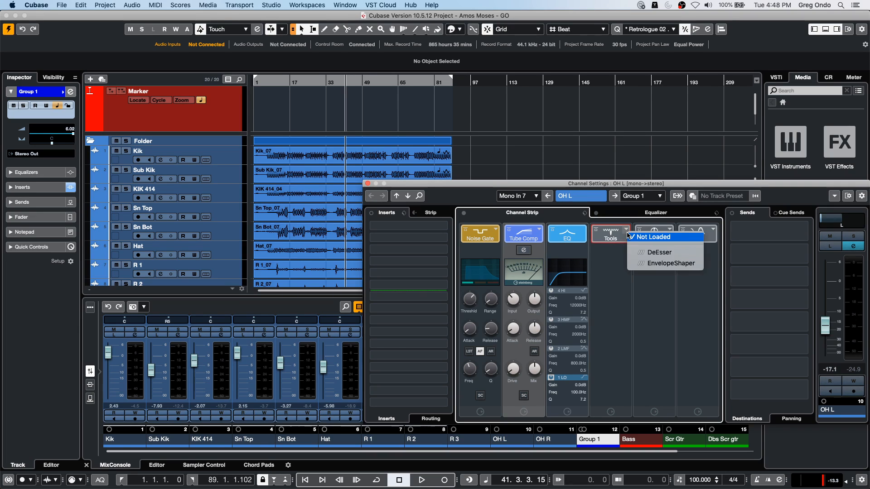
{"action": "left_click", "coordinate": [640, 263]}
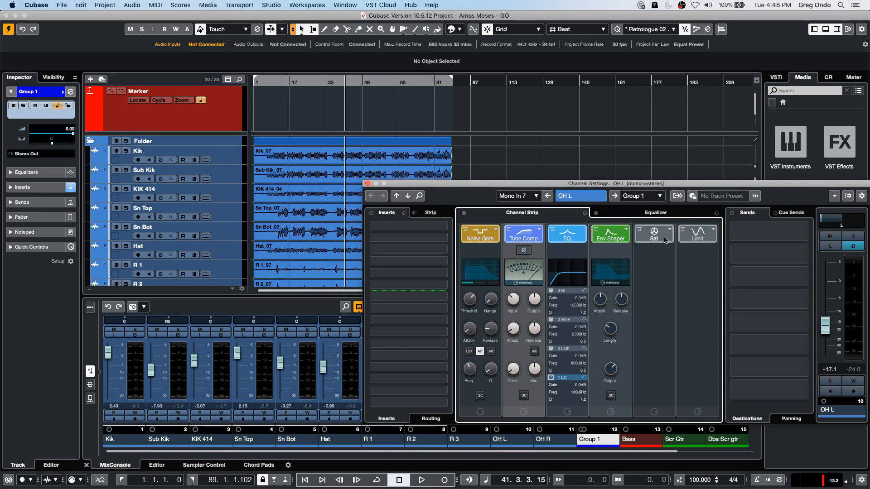
- Add Tape Saturation and the Brickwall Limiter to the OH L channel strip
{"action": "left_click", "coordinate": [654, 234]}
{"action": "left_click", "coordinate": [769, 232]}
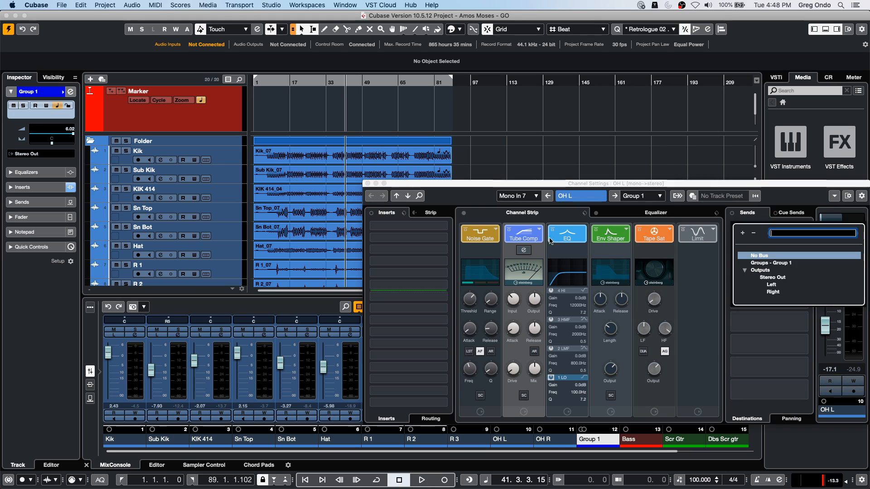
{"action": "left_click", "coordinate": [705, 236]}
{"action": "left_click", "coordinate": [705, 236]}
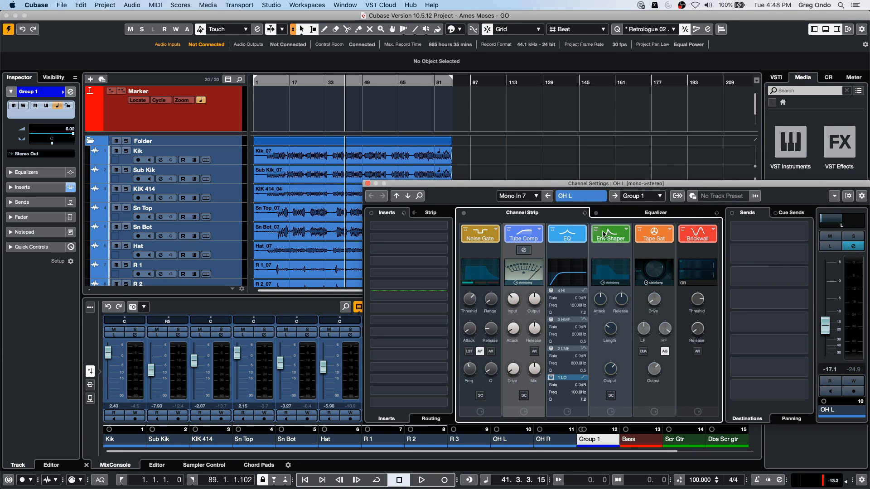
- Move the Tube Compressor between the Envelope Shaper and Tape Saturation in the OH L strip, then close the channel settings
{"action": "left_click_drag", "start_coordinate": [534, 232], "coordinate": [658, 234]}
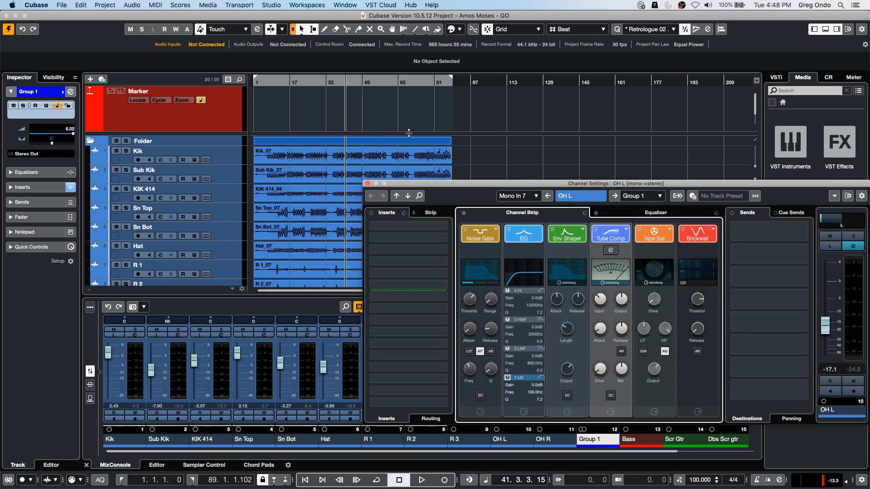
{"action": "left_click", "coordinate": [367, 183]}
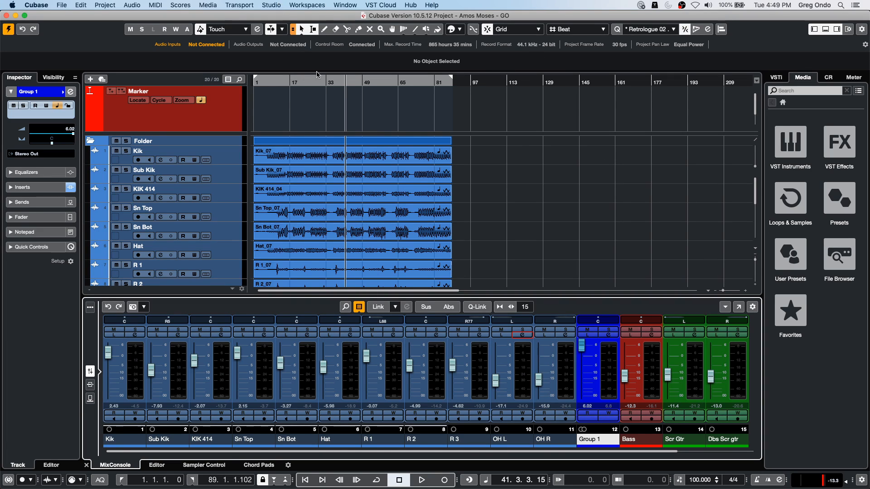
- Open the recent project June 30 2020.cpr and revert it to its previously saved version
{"action": "left_click", "coordinate": [89, 5]}
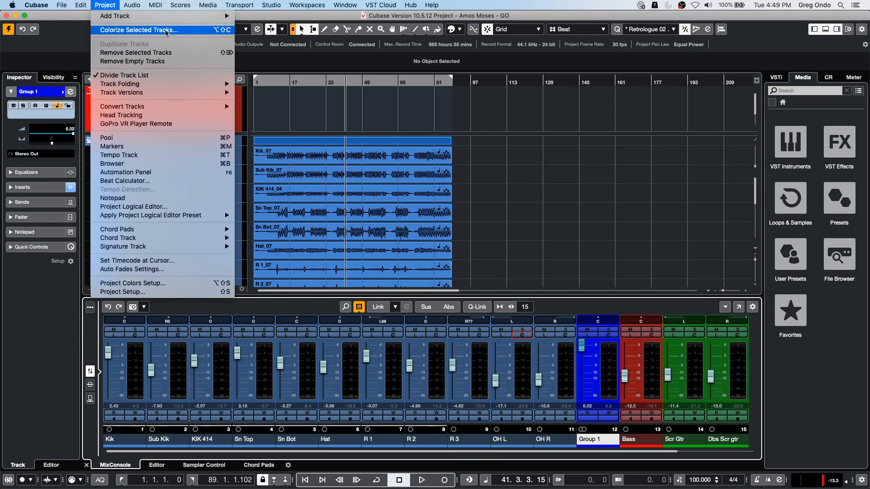
{"action": "mouse_move", "coordinate": [90, 175]}
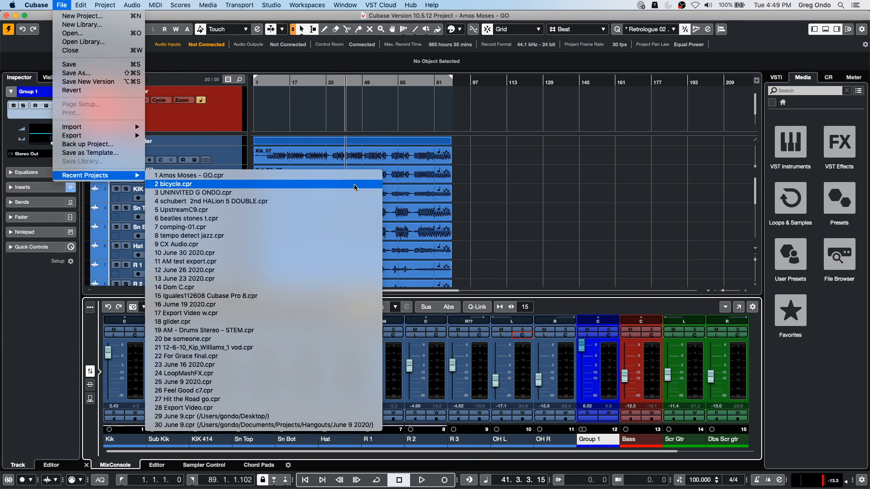
{"action": "left_click", "coordinate": [344, 253]}
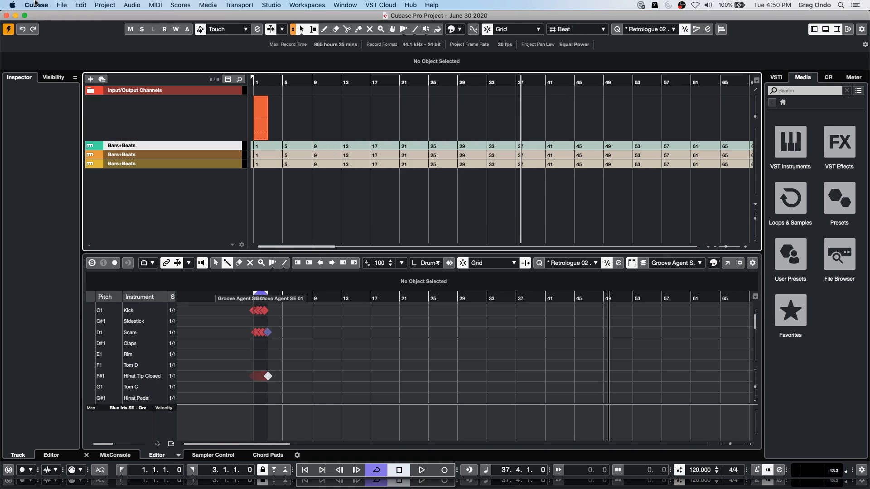
{"action": "left_click", "coordinate": [61, 5]}
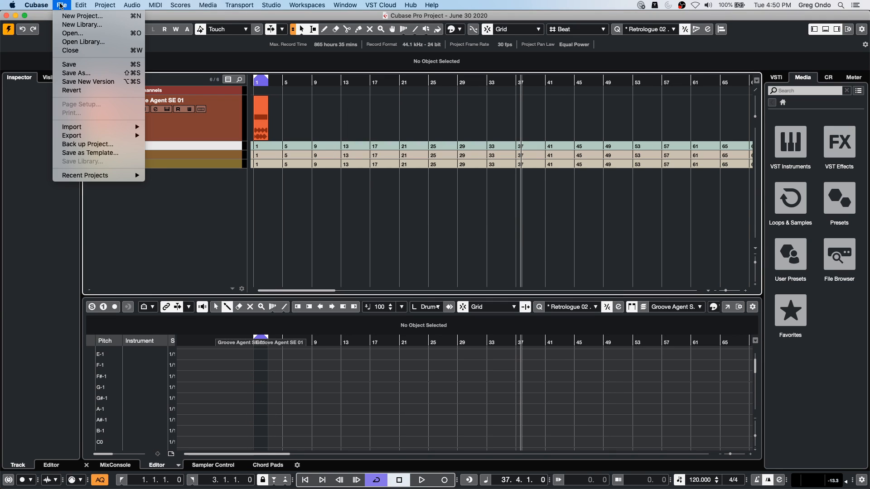
{"action": "left_click", "coordinate": [86, 91]}
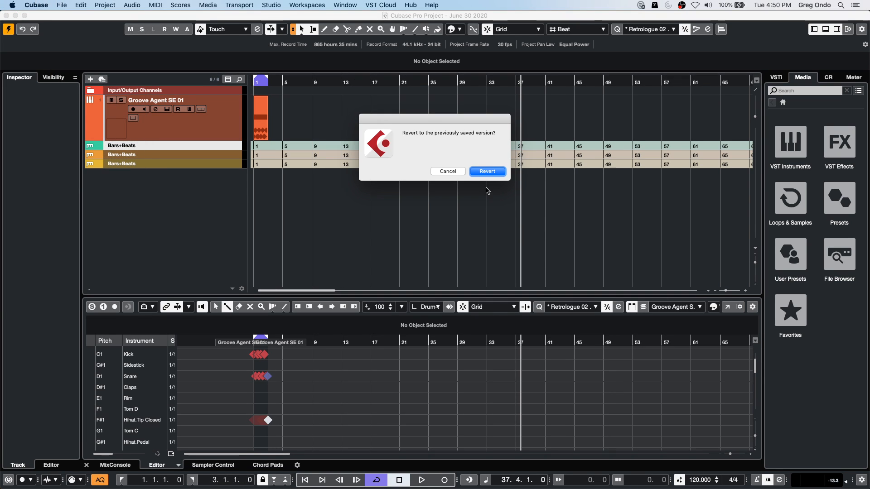
{"action": "left_click", "coordinate": [488, 172]}
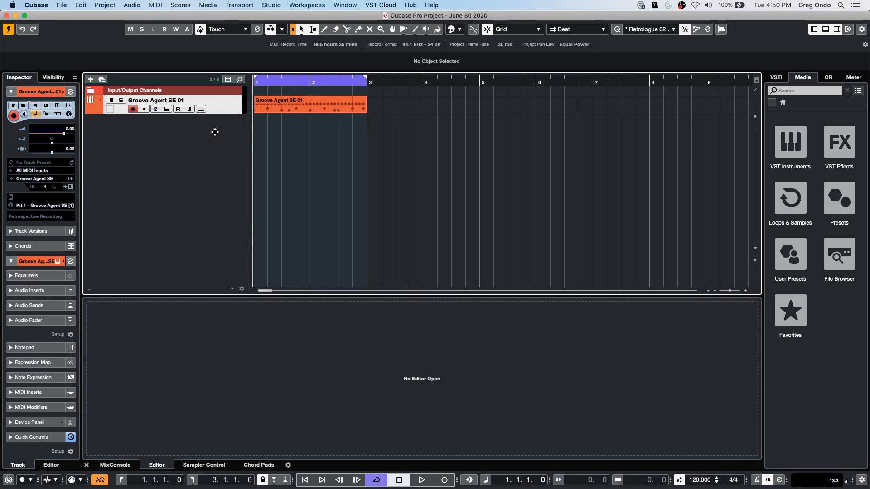
- Enlarge the Groove Agent SE 01 track and open its two-bar MIDI part in the Drum Editor
{"action": "left_click_drag", "start_coordinate": [231, 114], "coordinate": [229, 141]}
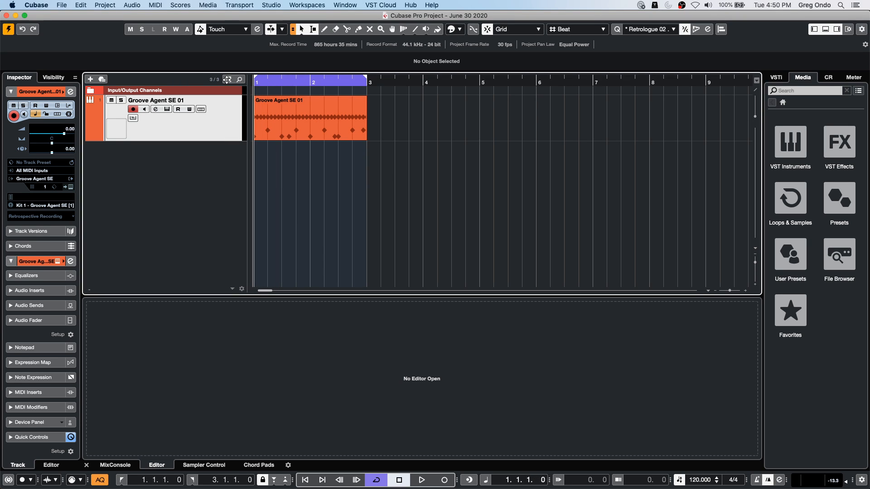
{"action": "key", "text": "h"}
{"action": "key", "text": "h"}
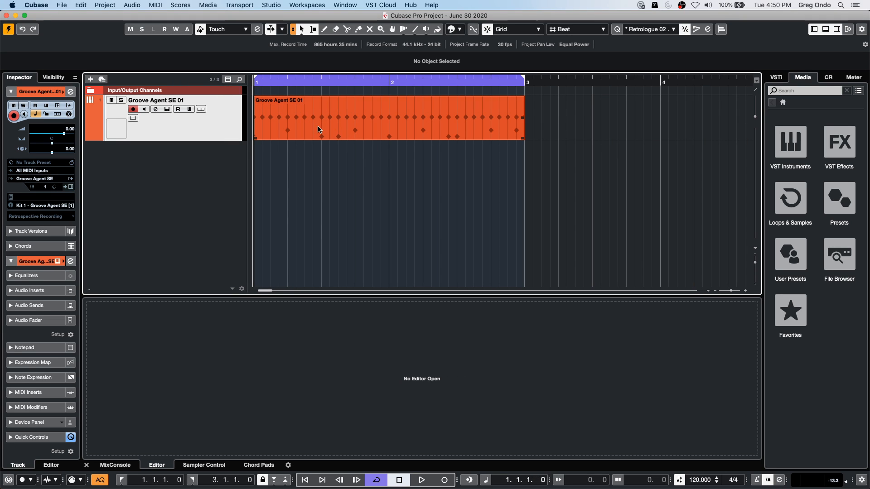
{"action": "double_click", "coordinate": [320, 130]}
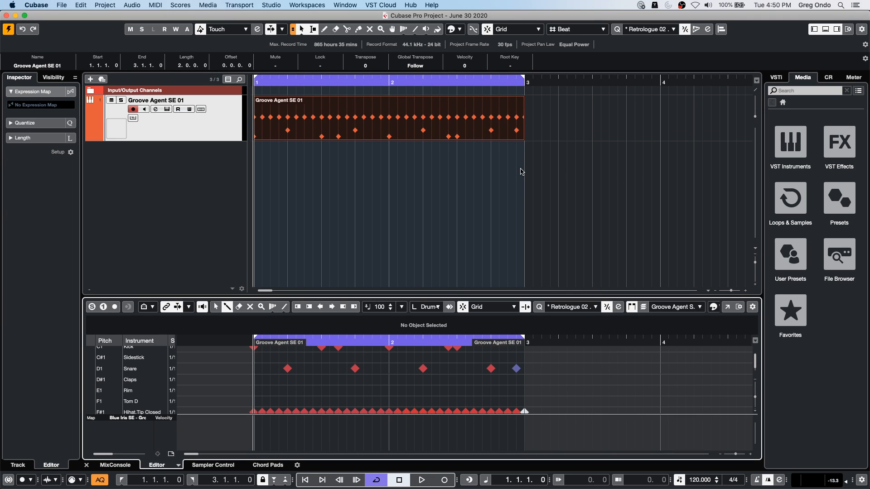
- Audition the drum loop, set the project tempo to 100 BPM and restart playback
{"action": "key", "text": "space"}
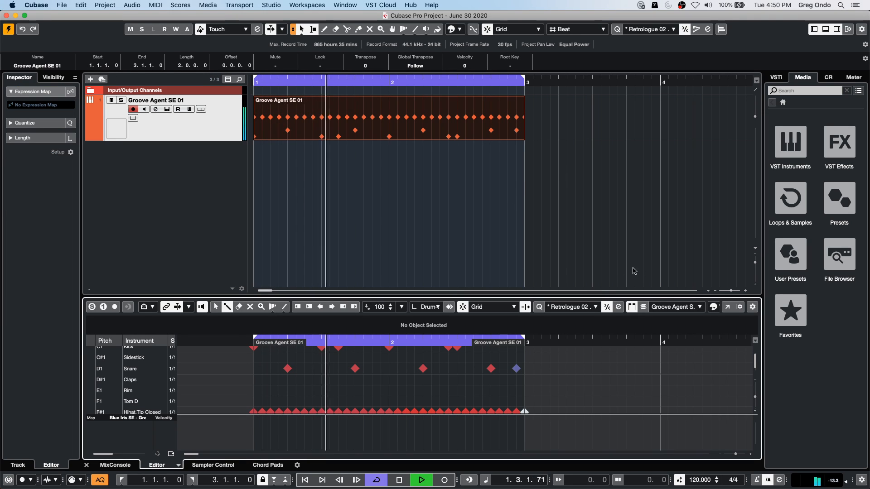
{"action": "key", "text": "space"}
{"action": "double_click", "coordinate": [694, 478]}
{"action": "type", "text": "10"}
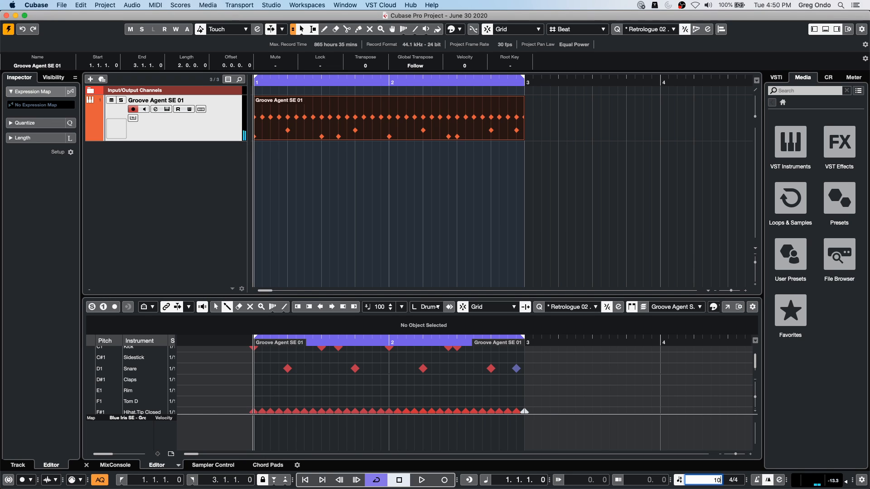
{"action": "type", "text": "0"}
{"action": "key", "text": "Return"}
{"action": "key", "text": "space"}
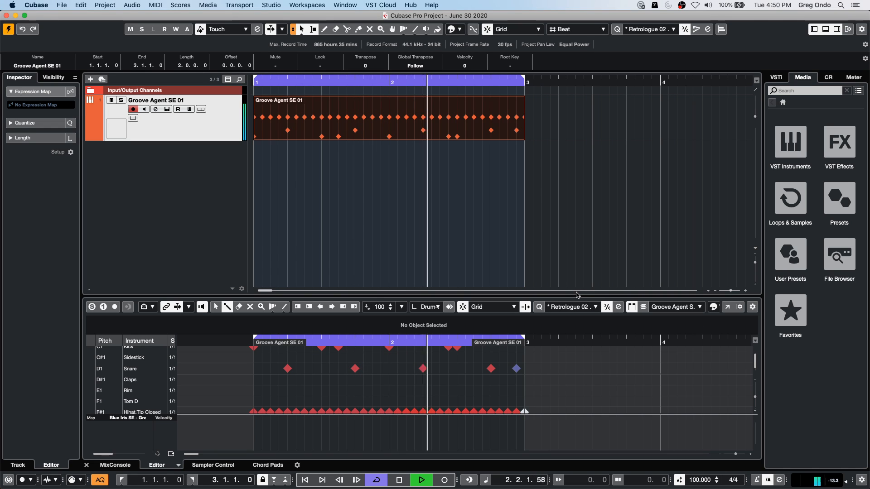
- Add a kick note on the second sixteenth of bar 1 in an enlarged Drum Editor, then stop playback
{"action": "left_click_drag", "start_coordinate": [577, 294], "coordinate": [577, 253]}
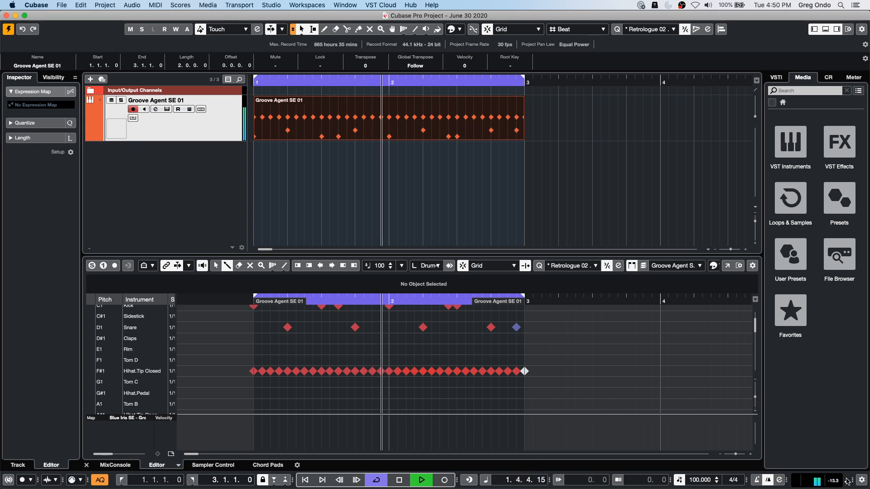
{"action": "scroll", "coordinate": [555, 370], "scroll_direction": "up", "scroll_amount": 2}
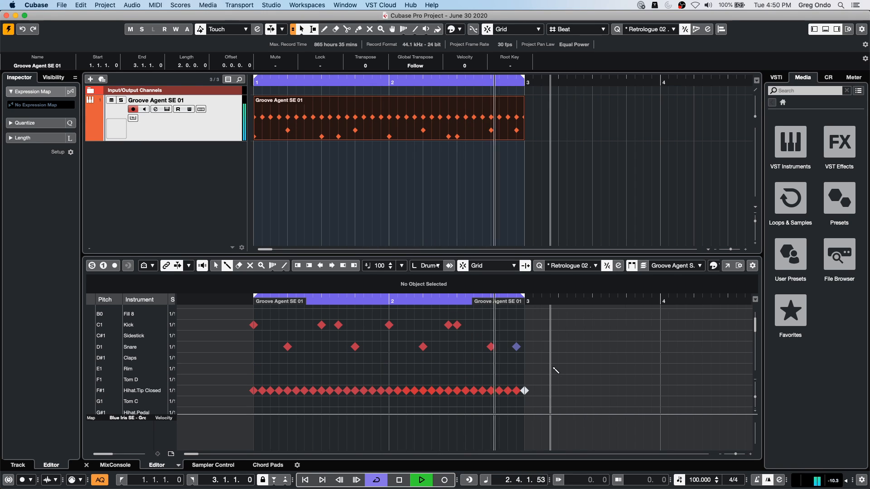
{"action": "left_click", "coordinate": [262, 325]}
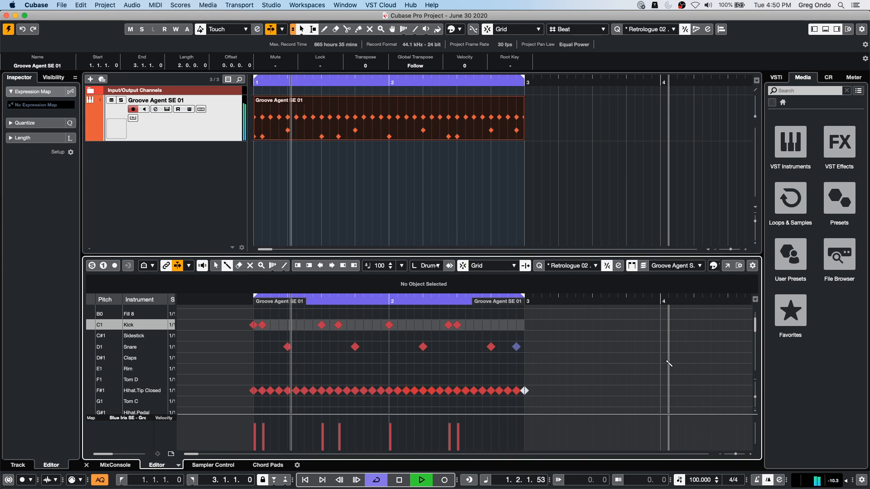
{"action": "scroll", "coordinate": [656, 368], "scroll_direction": "down", "scroll_amount": 1}
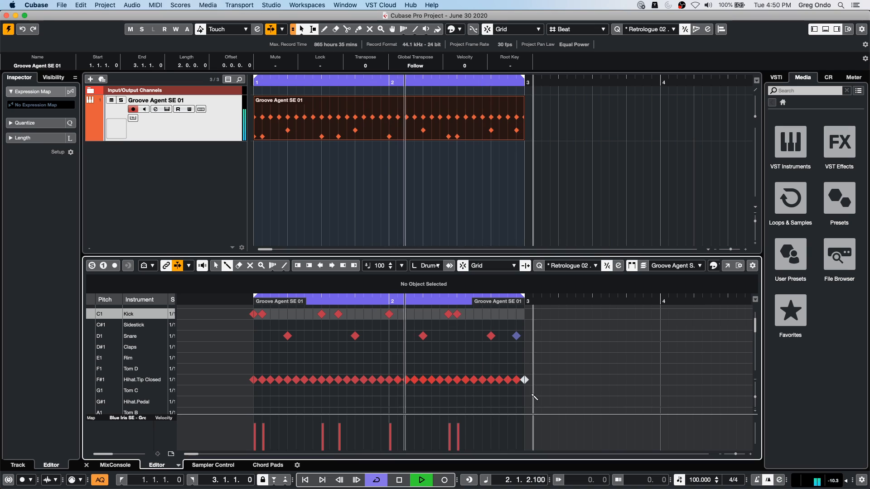
{"action": "right_click", "coordinate": [585, 356]}
{"action": "left_click", "coordinate": [586, 357]}
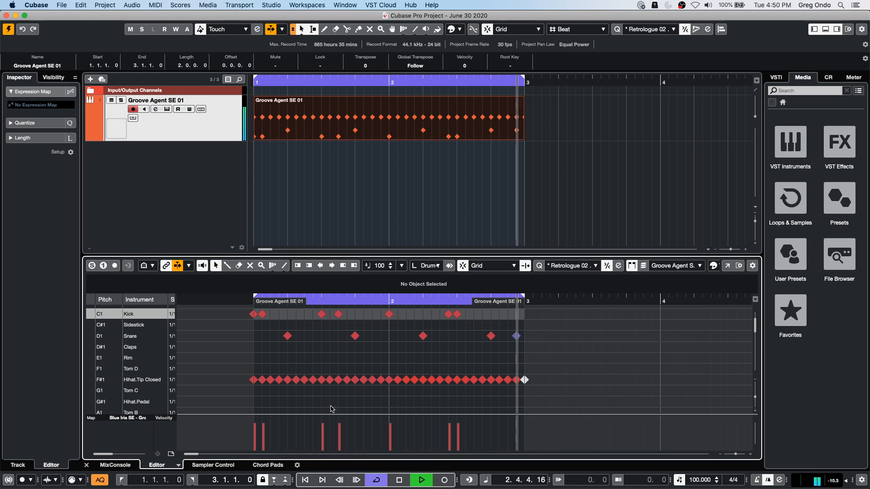
{"action": "key", "text": "space"}
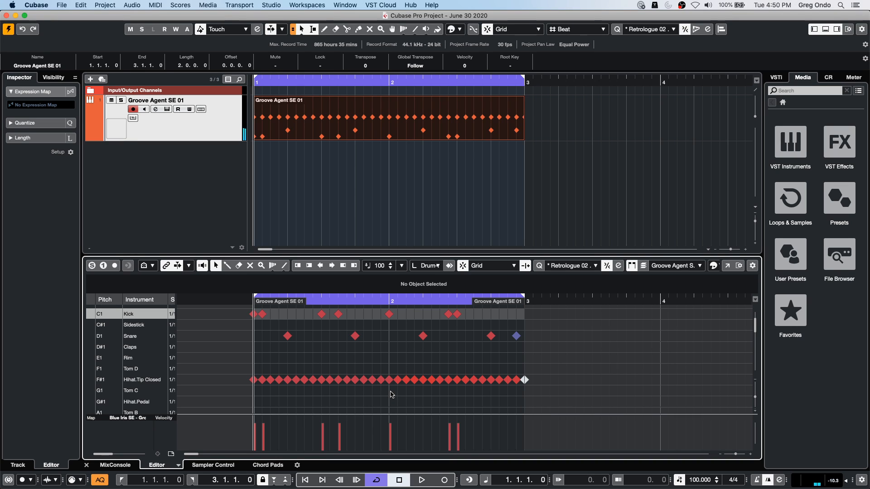
- Select the closed hi-hat notes in bar 2 and load the "select every other hi hat -40" preset in the Logical Editor
{"action": "left_click_drag", "start_coordinate": [390, 394], "coordinate": [545, 367]}
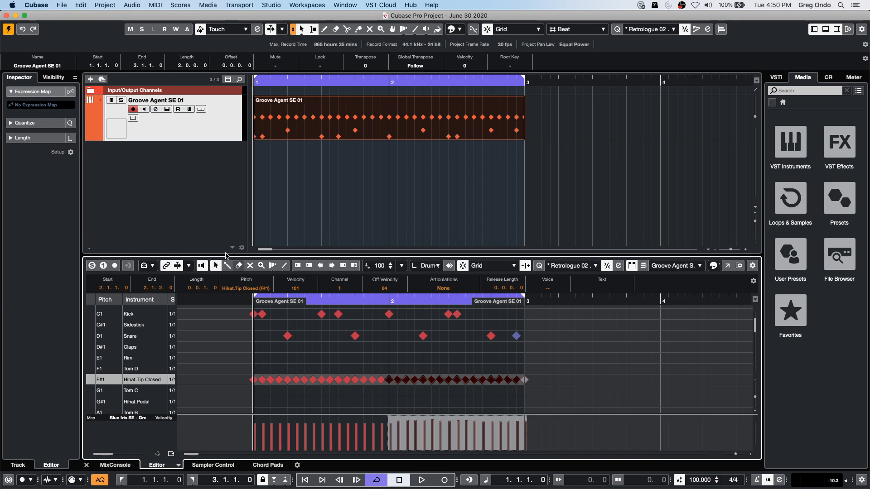
{"action": "left_click", "coordinate": [149, 4]}
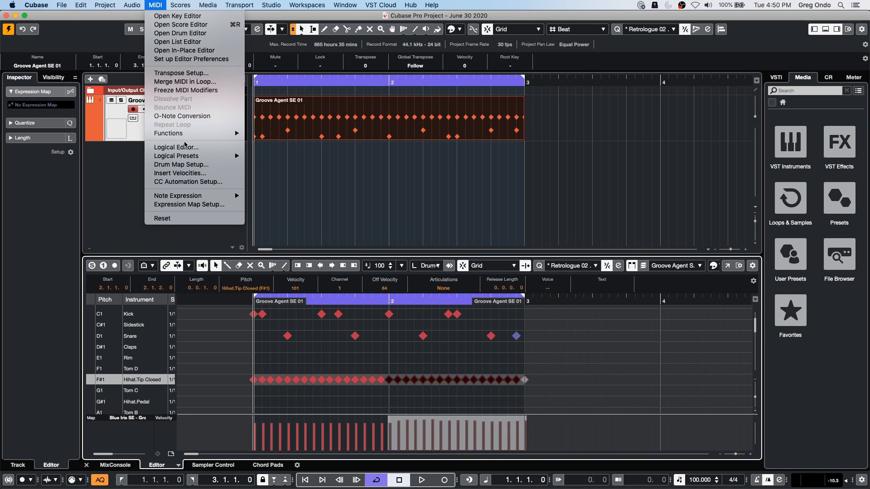
{"action": "left_click", "coordinate": [184, 148]}
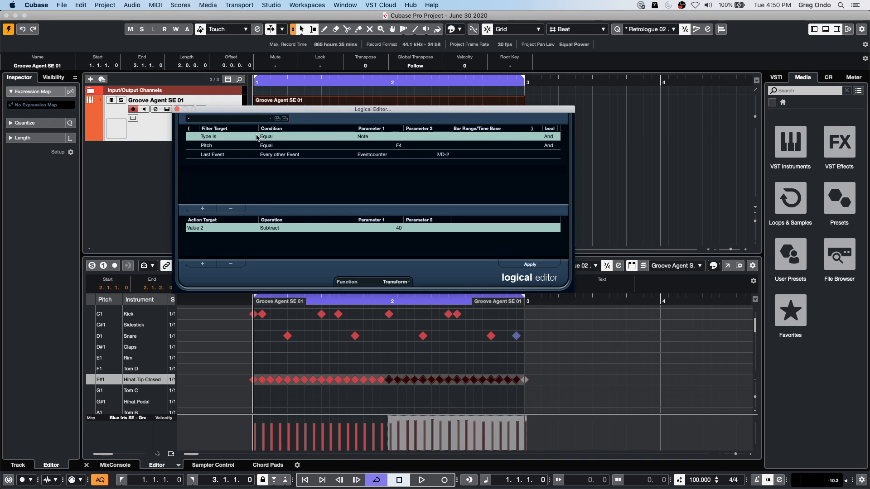
{"action": "left_click", "coordinate": [252, 119]}
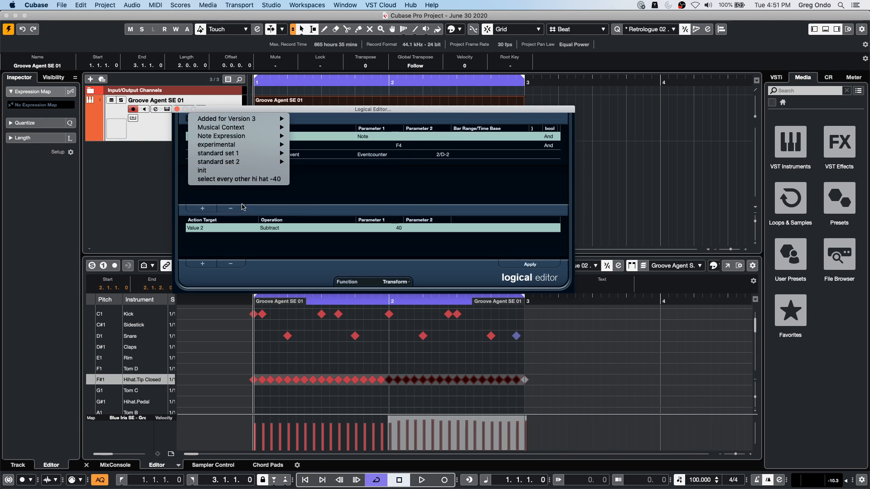
{"action": "left_click", "coordinate": [254, 180]}
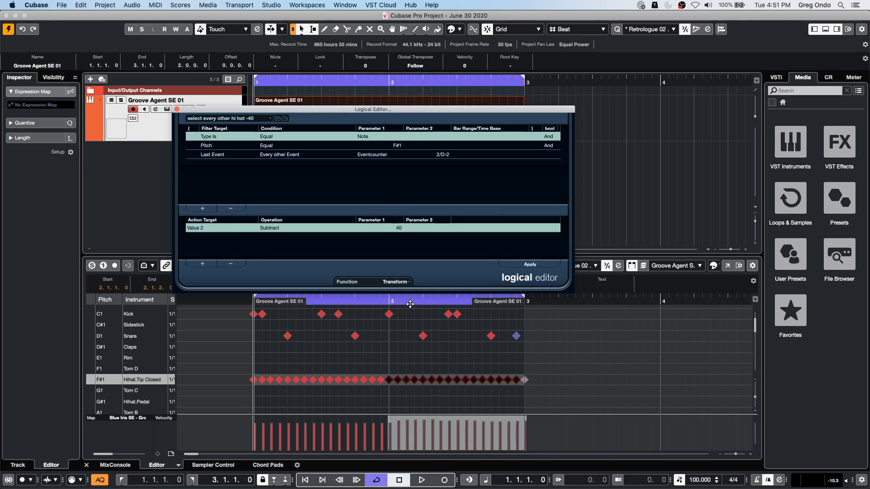
- Examine the Logical Editor's function types and the target, condition and parameter choices of the Last Event filter line
{"action": "left_click", "coordinate": [401, 282]}
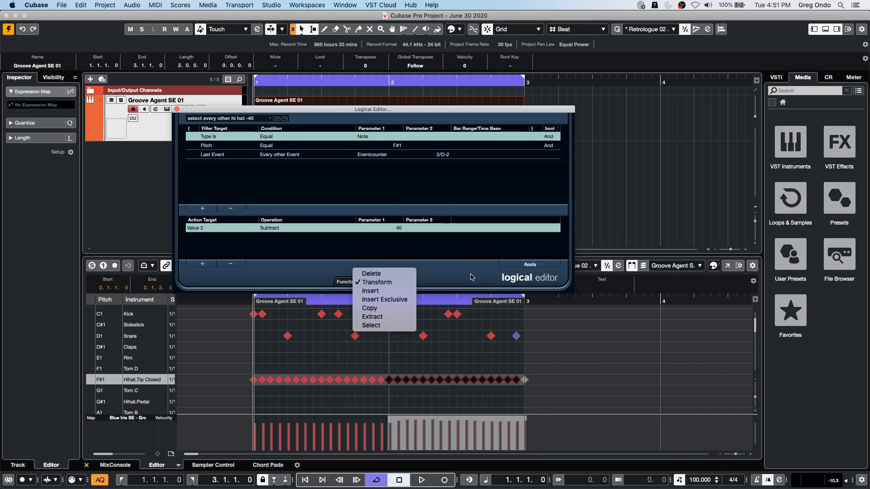
{"action": "left_click", "coordinate": [351, 278]}
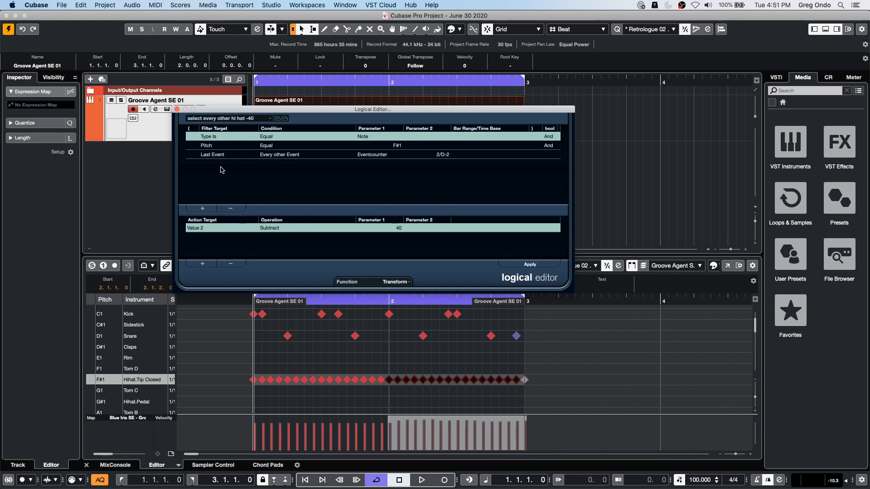
{"action": "left_click", "coordinate": [208, 157]}
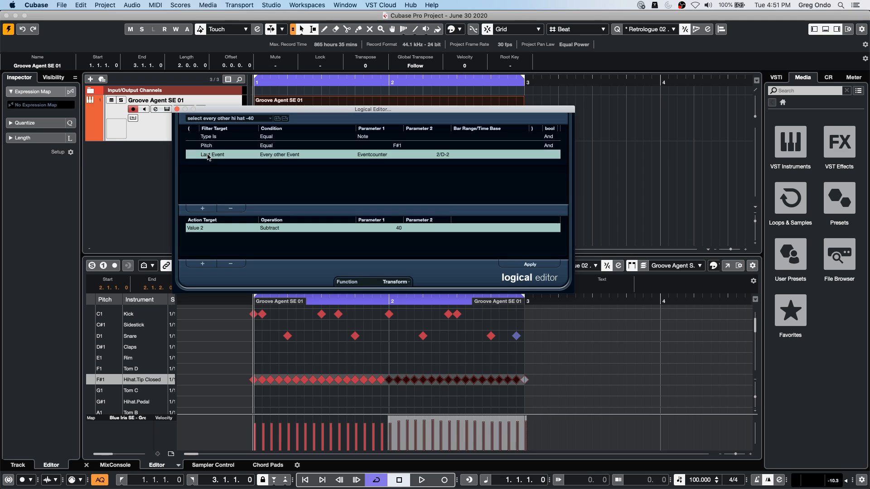
{"action": "left_click", "coordinate": [208, 157]}
{"action": "left_click", "coordinate": [330, 189]}
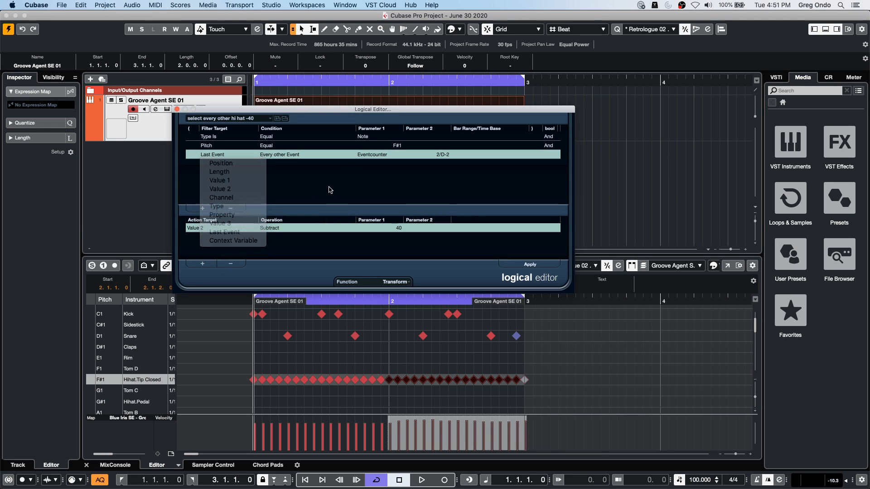
{"action": "left_click", "coordinate": [289, 157]}
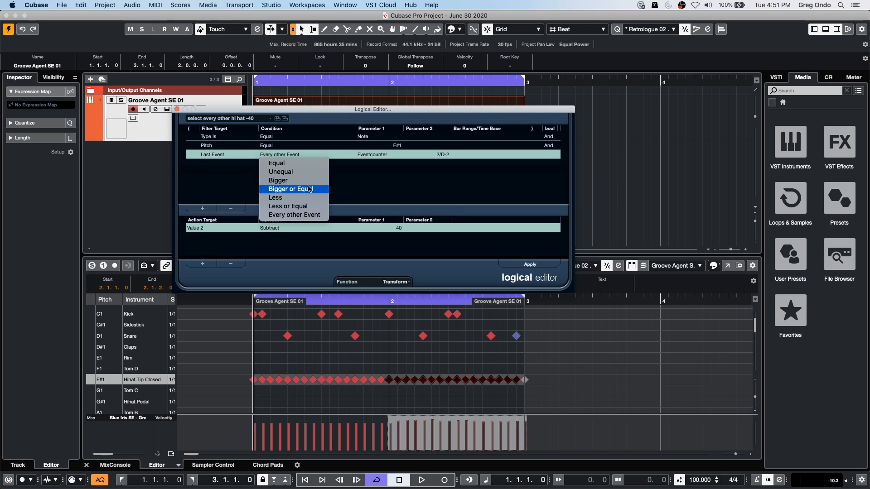
{"action": "left_click", "coordinate": [377, 188]}
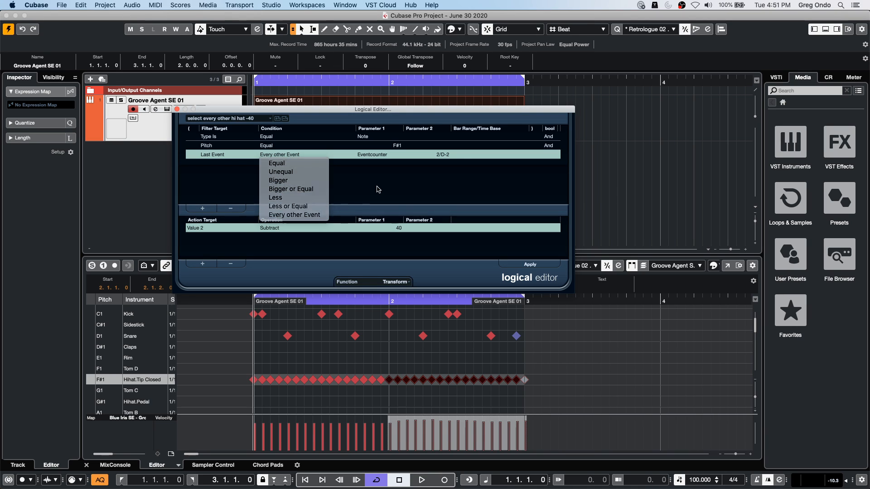
{"action": "left_click", "coordinate": [373, 156]}
- Apply the Logical Editor preset to subtract 40 from every other selected hi-hat's velocity, audition the loop and close the editor
{"action": "left_click", "coordinate": [432, 186]}
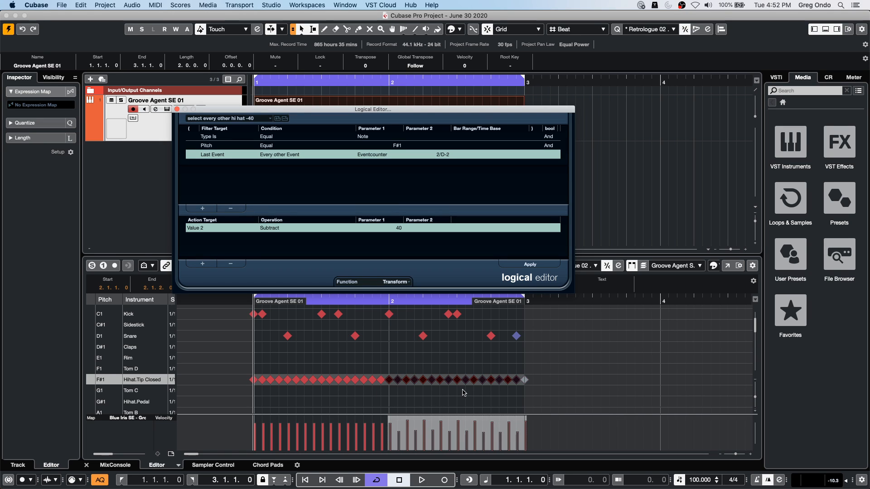
{"action": "key", "text": "space"}
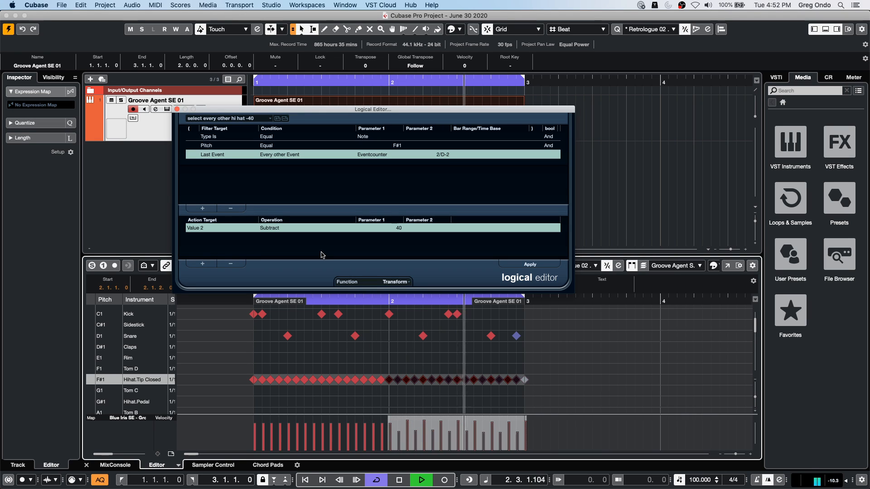
{"action": "key", "text": "space"}
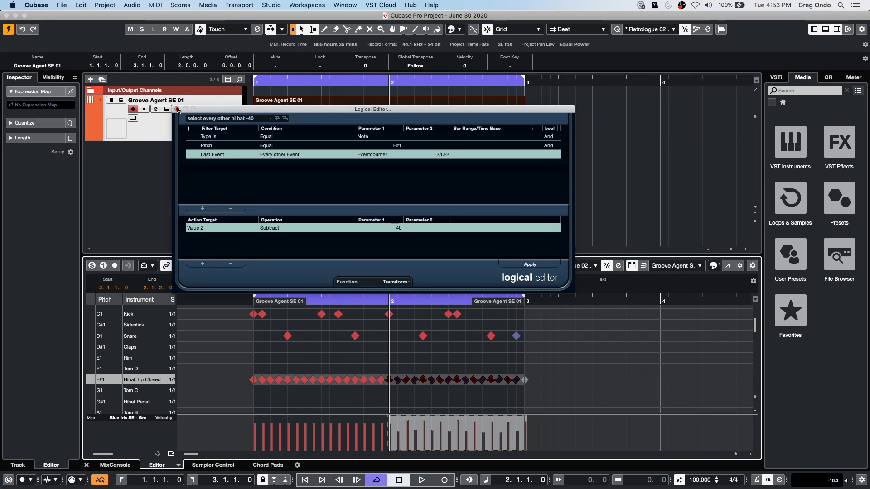
{"action": "left_click", "coordinate": [178, 109]}
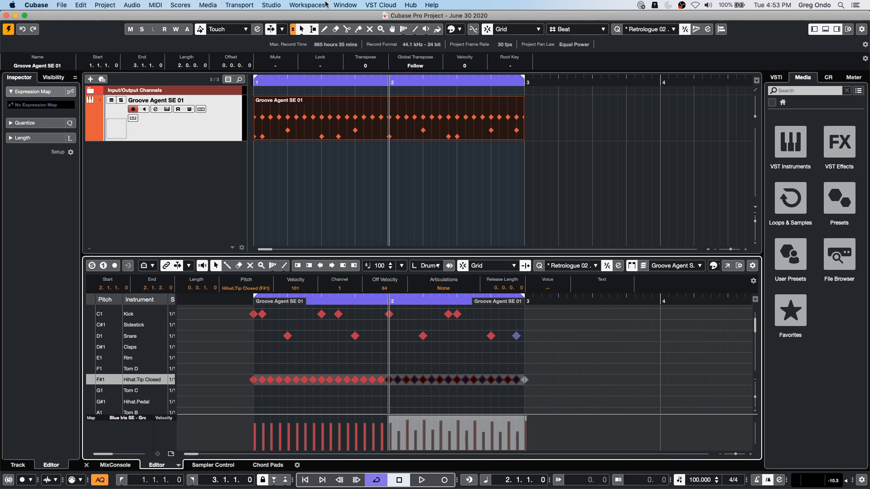
- Open the Profile Manager, highlight the May 8 2020 profile without activating it, and close the dialog
{"action": "left_click", "coordinate": [81, 5]}
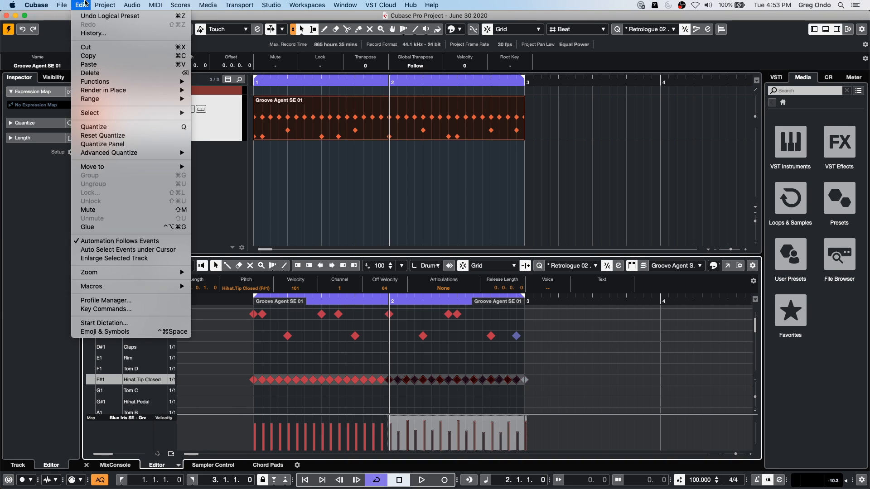
{"action": "left_click", "coordinate": [144, 303]}
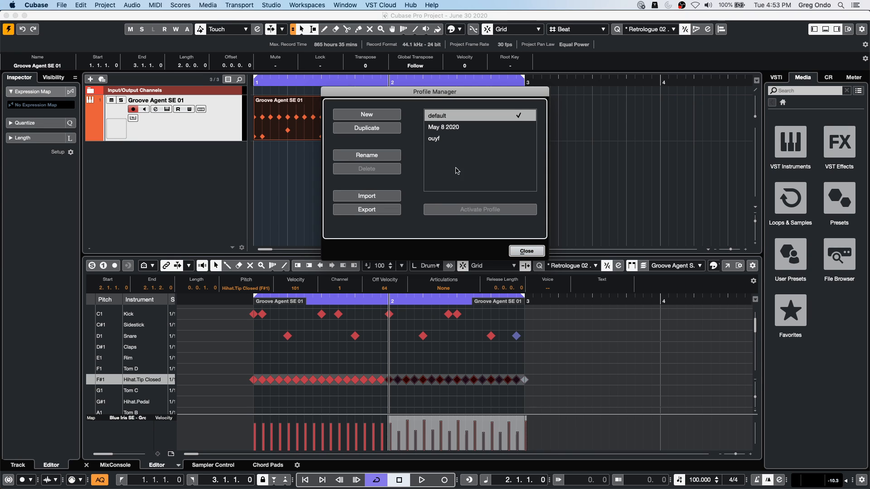
{"action": "left_click", "coordinate": [452, 130]}
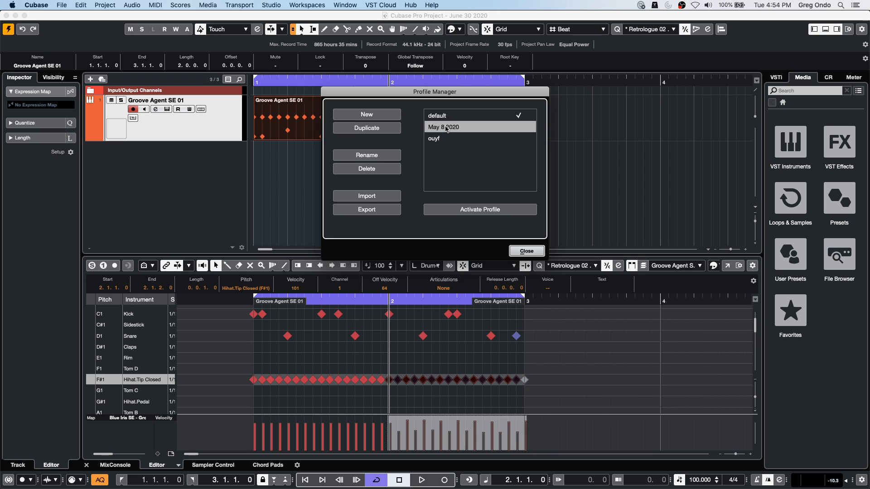
{"action": "left_click", "coordinate": [526, 251]}
- Review the VST instruments list and VST 2 plug-in path settings in the VST Plug-in Manager, then close it
{"action": "left_click", "coordinate": [319, 5]}
{"action": "mouse_move", "coordinate": [335, 6]}
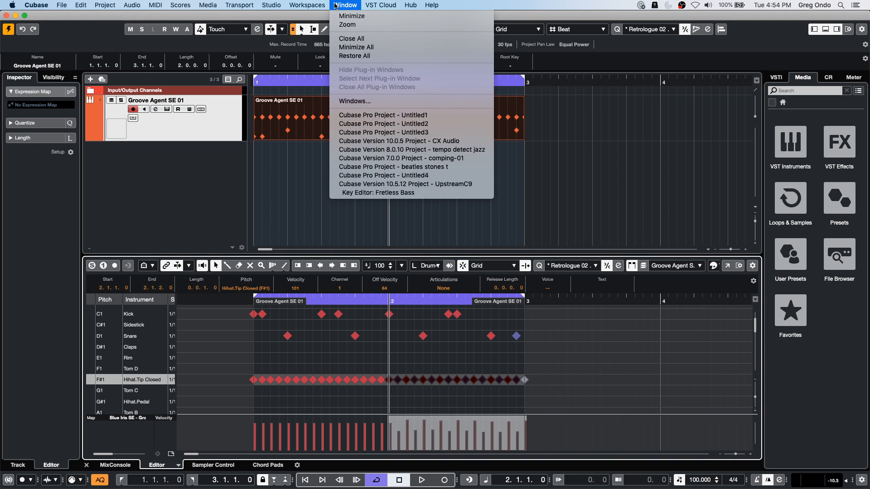
{"action": "mouse_move", "coordinate": [270, 3]}
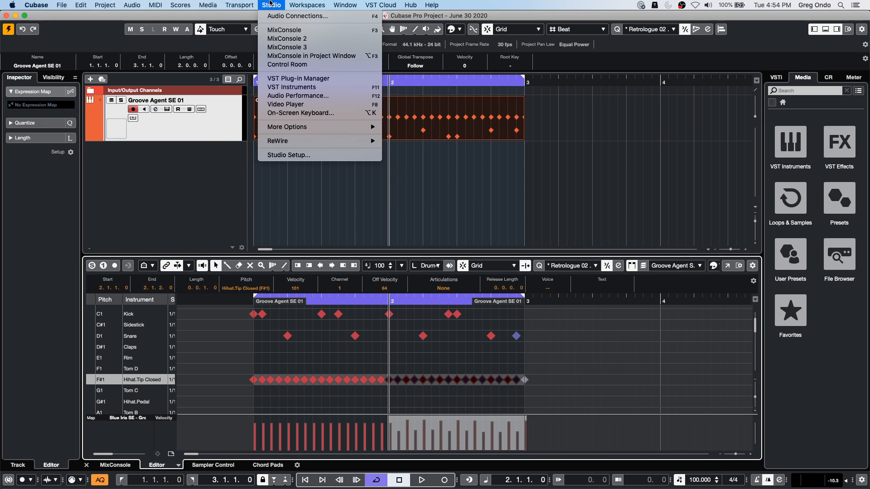
{"action": "left_click", "coordinate": [319, 79]}
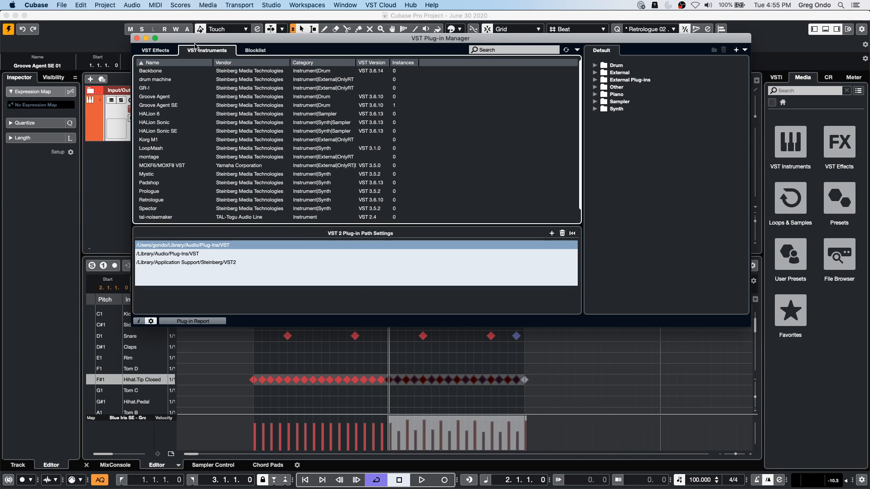
{"action": "left_click", "coordinate": [138, 38]}
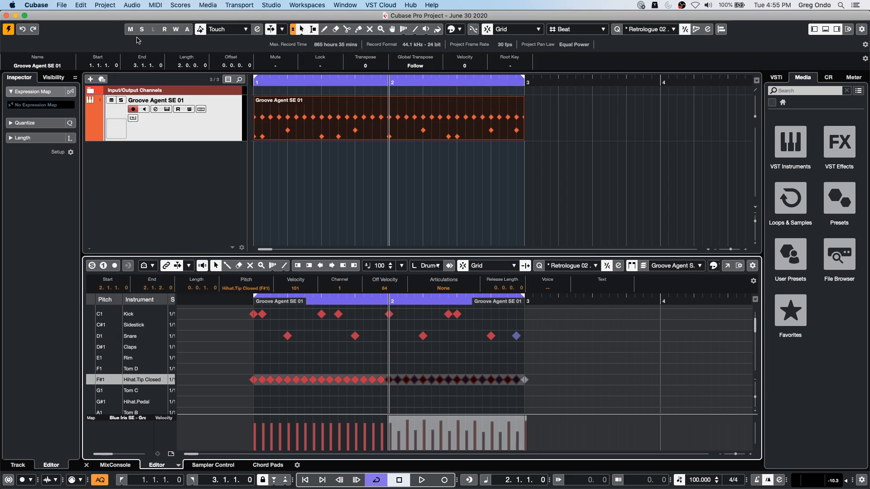